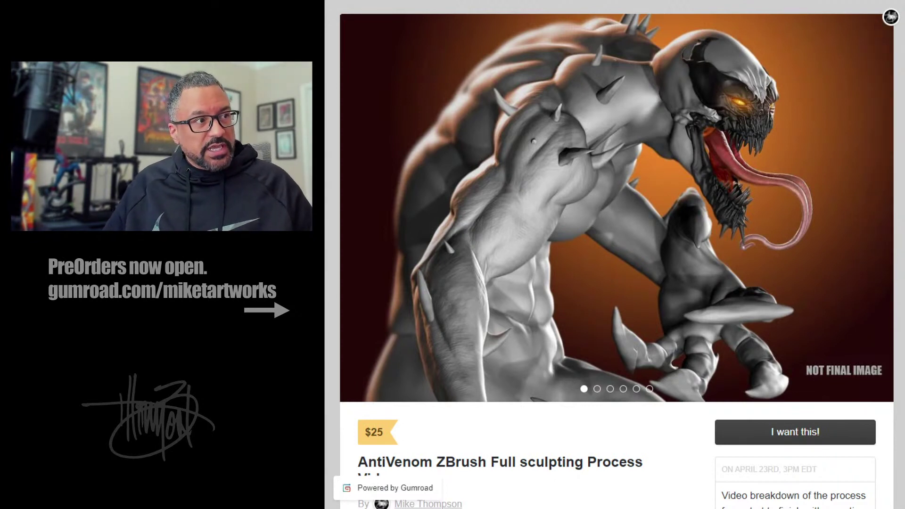
Look through the gallery images and description of the AntiVenom ZBrush sculpting video on its Gumroad page.
scroll(616, 255, "down", 2)
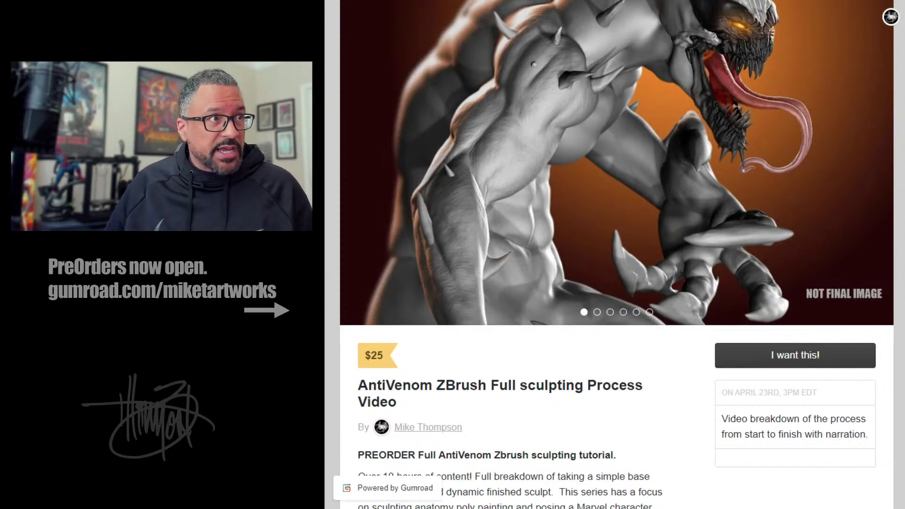
left_click(879, 133)
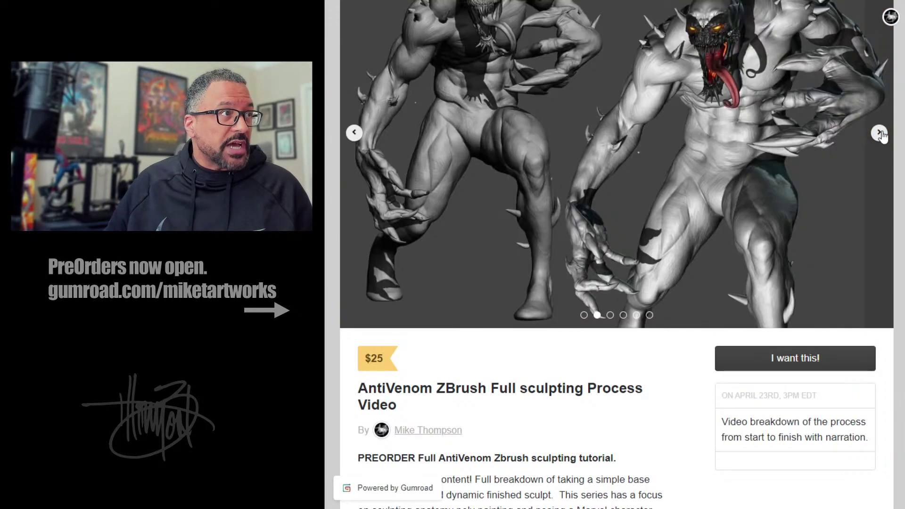
left_click(879, 132)
scroll(765, 234, "up", 3)
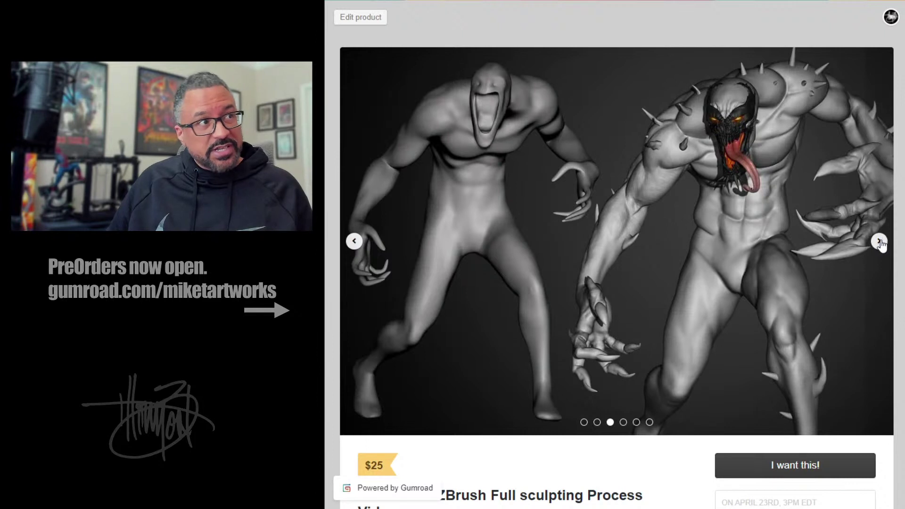
left_click(879, 242)
left_click(879, 228)
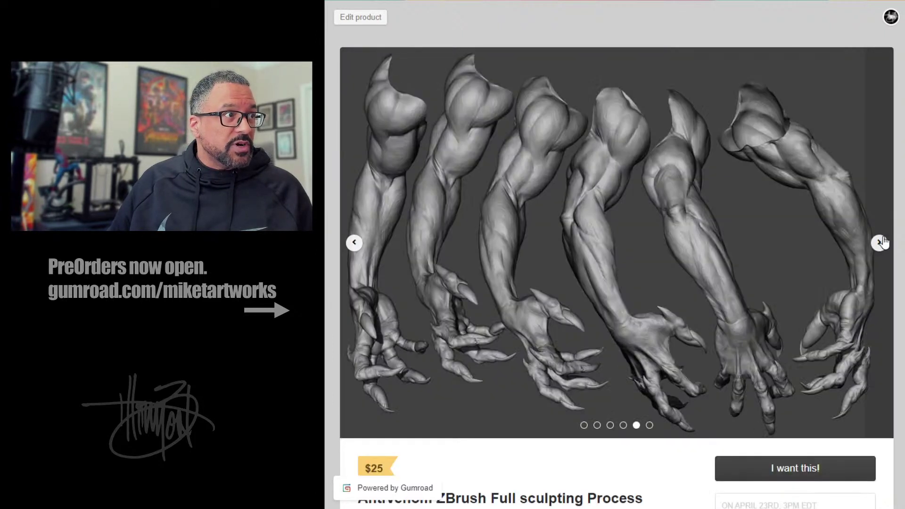
left_click(879, 243)
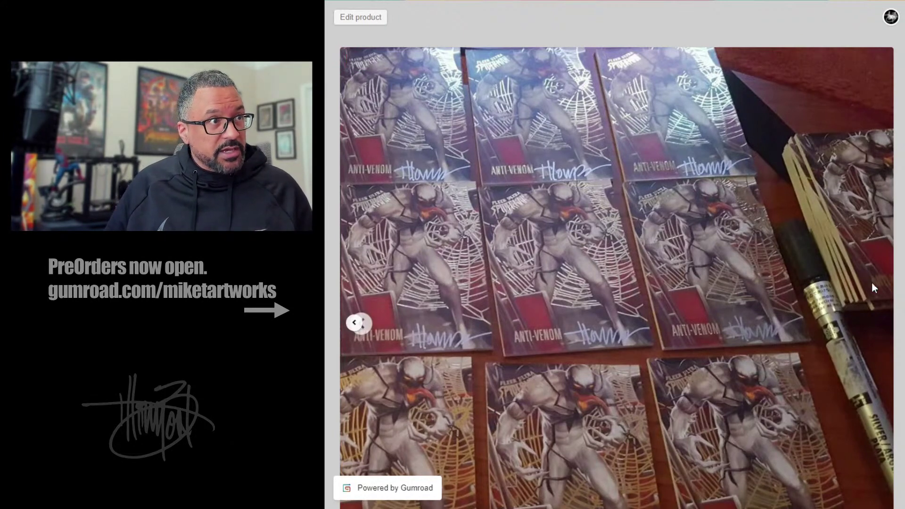
double_click(354, 323)
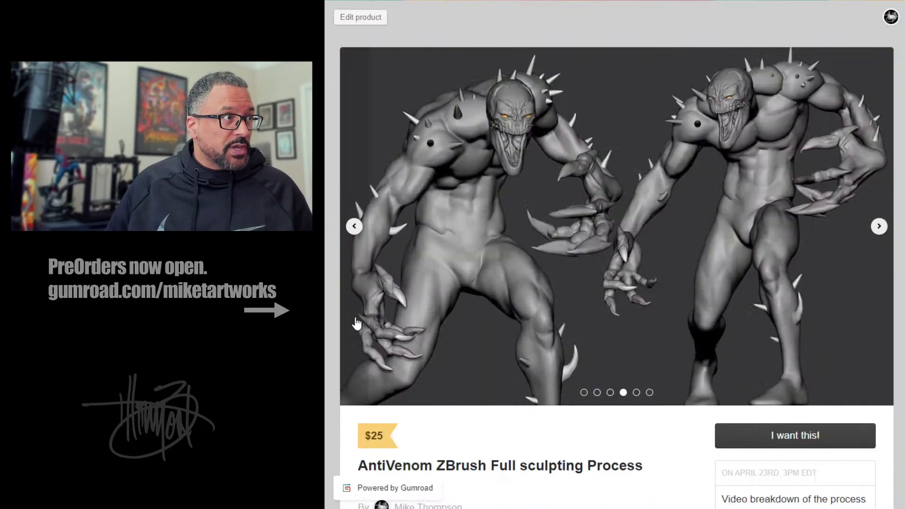
left_click(356, 322)
left_click(355, 243)
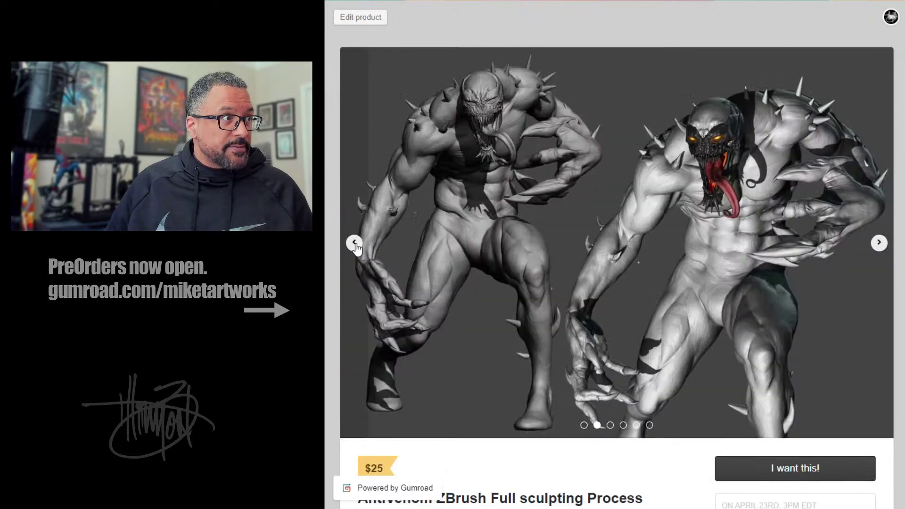
scroll(705, 293, "down", 5)
scroll(705, 298, "up", 5)
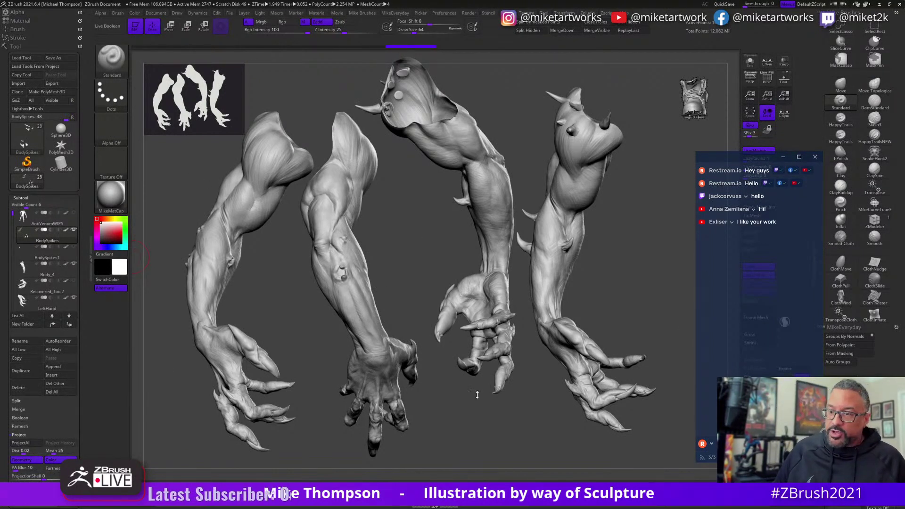
In ZBrush, clear the extra arm snapshots from the canvas, keeping only the live spiked arm.
key("ctrl")
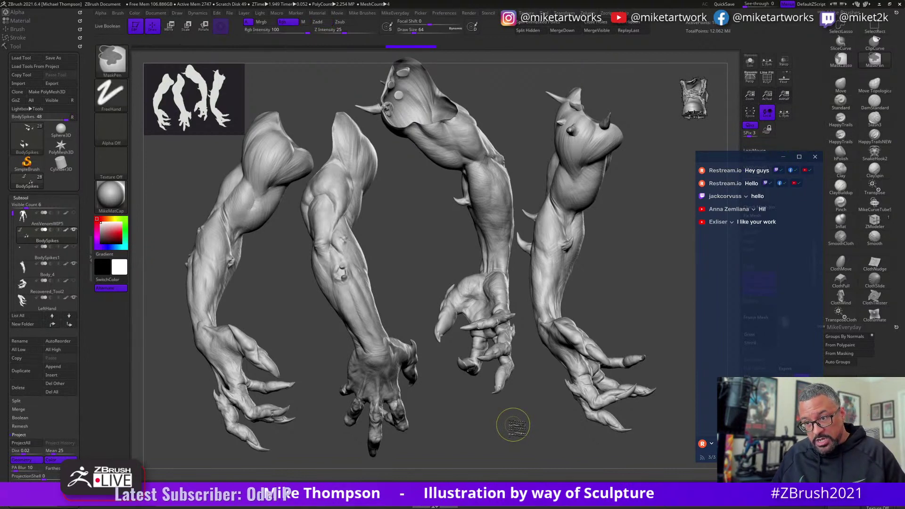
key("shift+s")
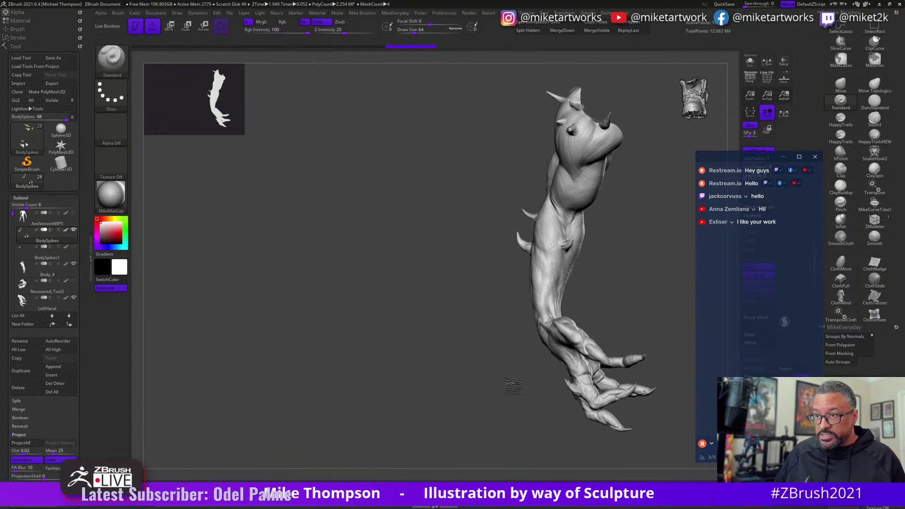
mouse_move(507, 384)
left_mouse_down("alt")
mouse_move(491, 356)
mouse_move(341, 376)
mouse_move(410, 400)
mouse_move(542, 397)
mouse_move(507, 417)
mouse_move(505, 388)
left_mouse_up("alt")
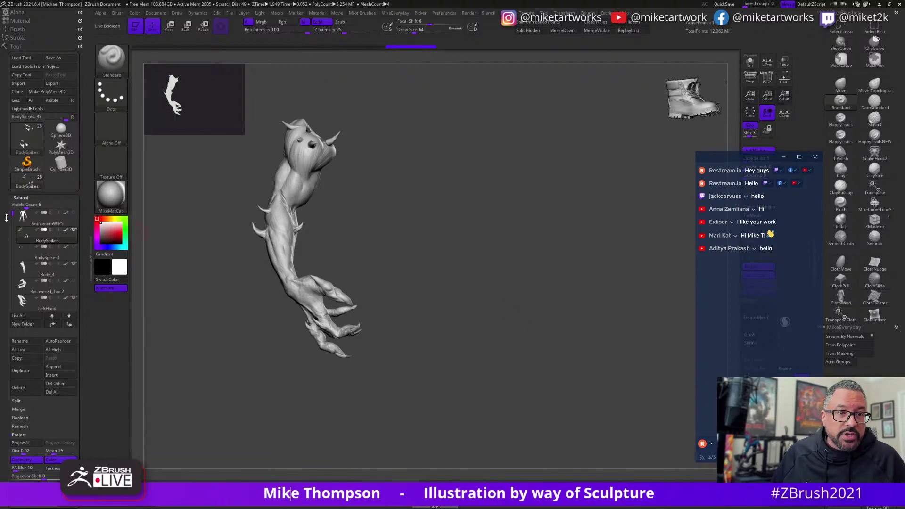
Make the AntiVenomWIP5 base figure and the finished Body_4 sculpt with its other subtools visible alongside the arm.
left_click(74, 213)
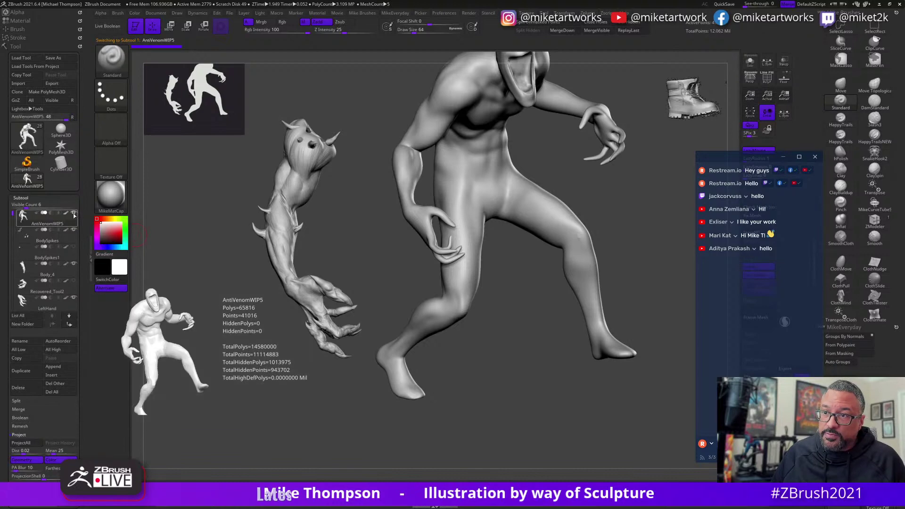
left_click_drag(524, 404, 642, 404)
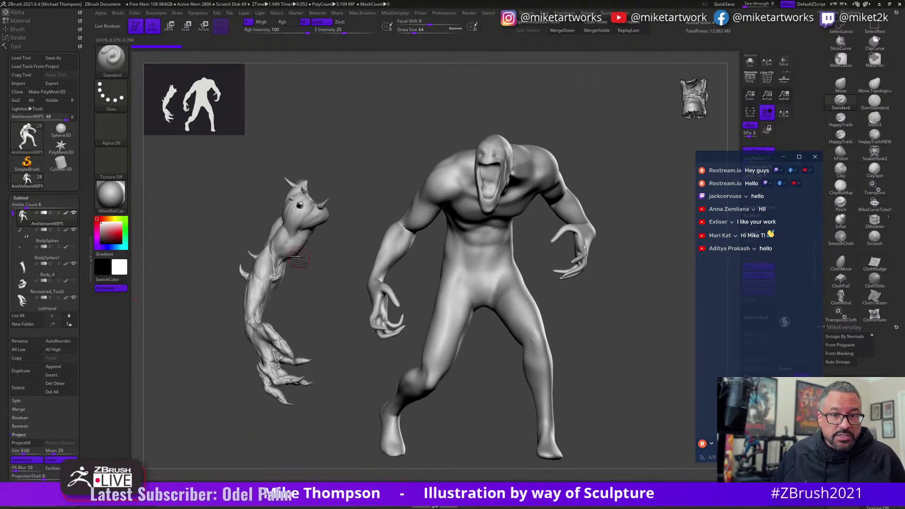
left_click(42, 269)
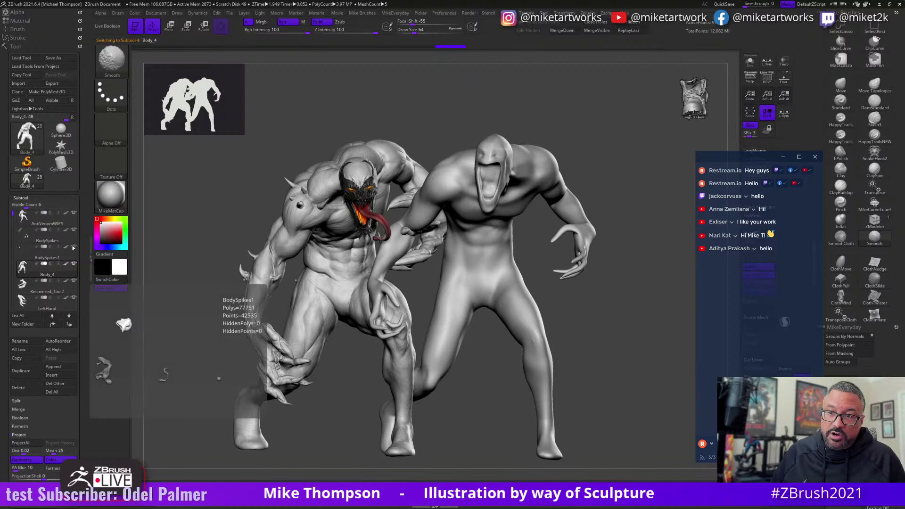
left_click_drag(451, 391, 406, 379, "alt")
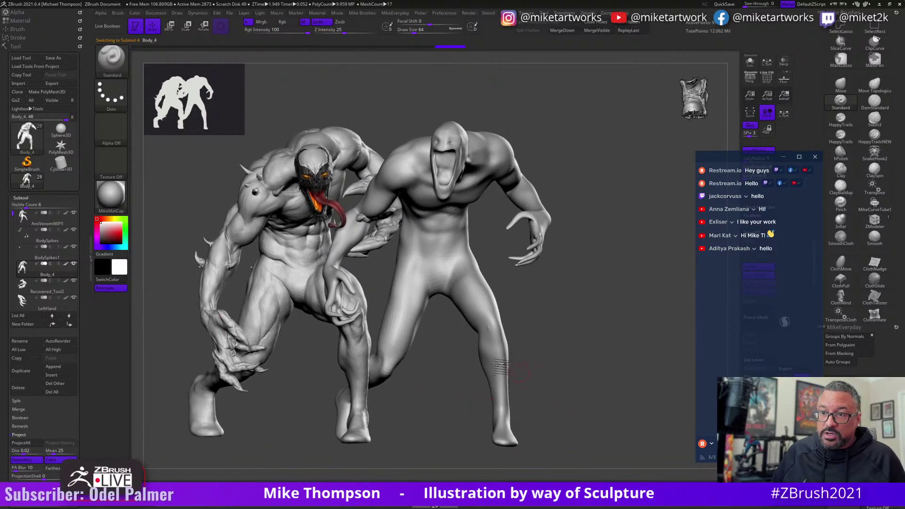
Move the AntiVenomWIP5 base figure sideways until it stands clear of the finished sculpt, ending in Draw mode.
left_click(47, 220)
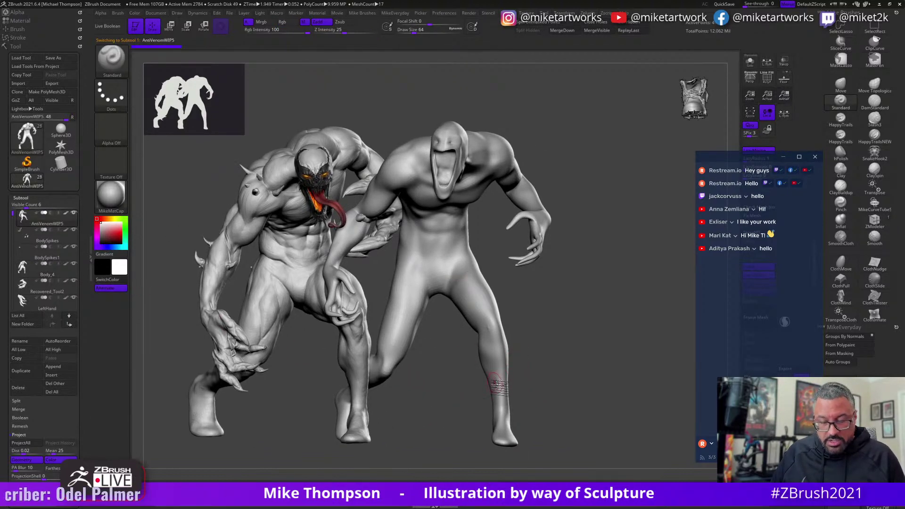
key("w")
mouse_move(465, 412)
left_mouse_down()
mouse_move(456, 406)
mouse_move(626, 394)
left_mouse_up()
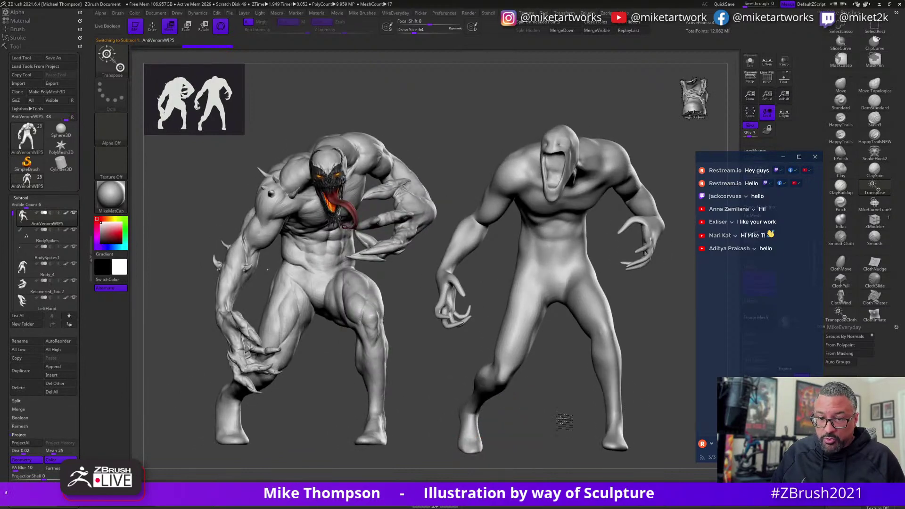
left_click_drag(566, 424, 563, 427)
key("q")
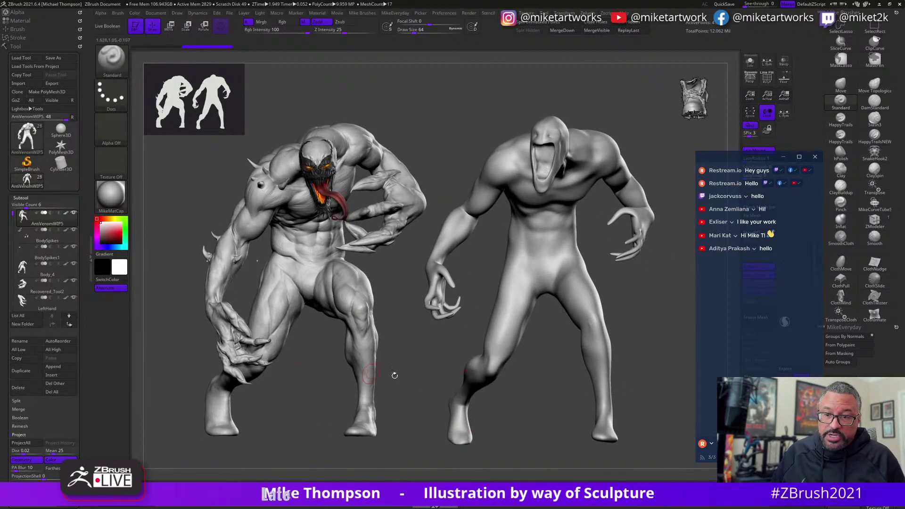
left_click_drag(430, 379, 450, 410)
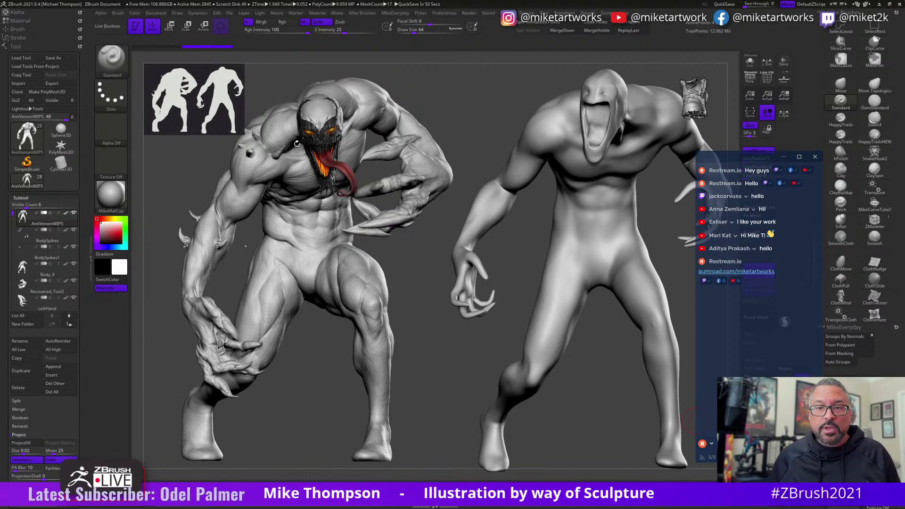
mouse_move(412, 237)
left_mouse_down()
mouse_move(415, 293)
mouse_move(419, 277)
mouse_move(372, 280)
left_mouse_up()
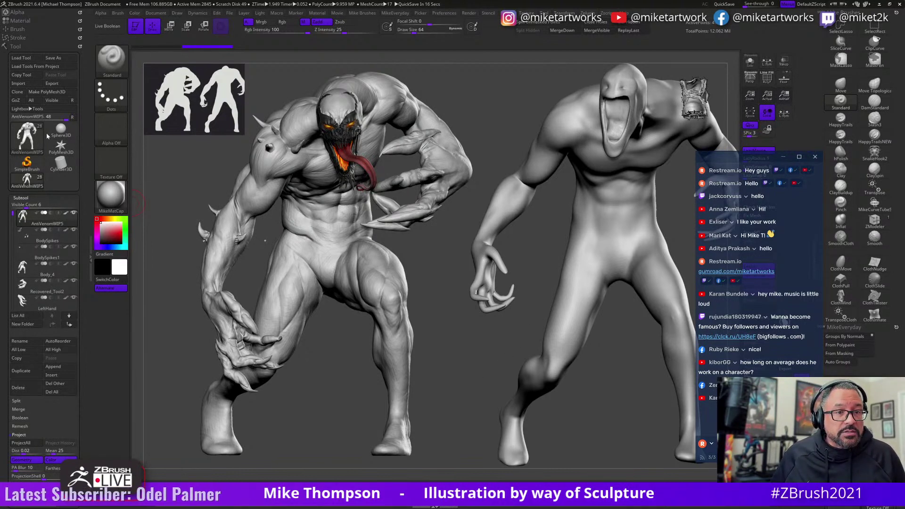
Minimize ZBrush and view the Bishop.jpg render from the desktop full screen in the Photos app.
left_click(879, 6)
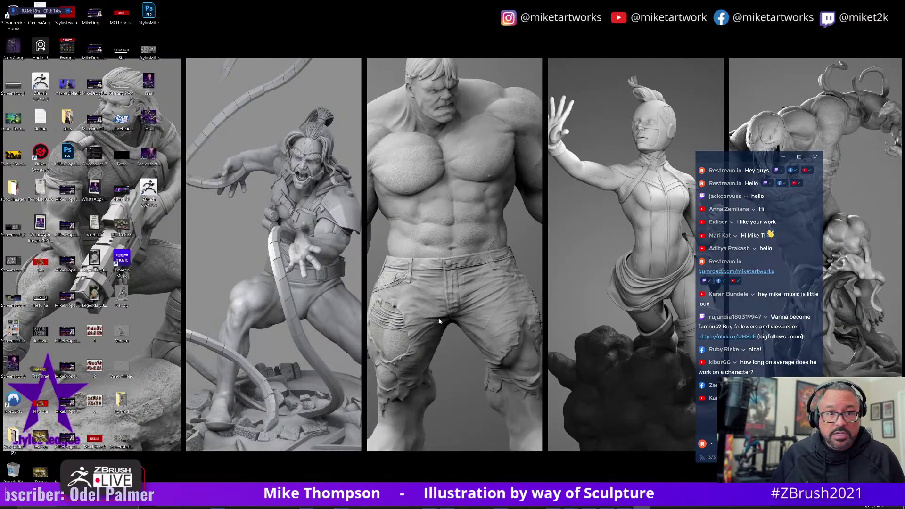
double_click(124, 298)
left_click(490, 97)
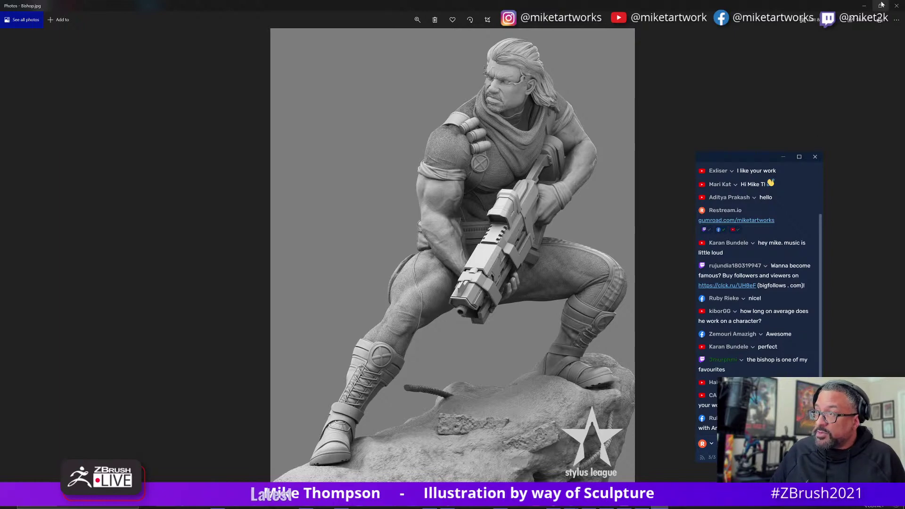
left_click(865, 7)
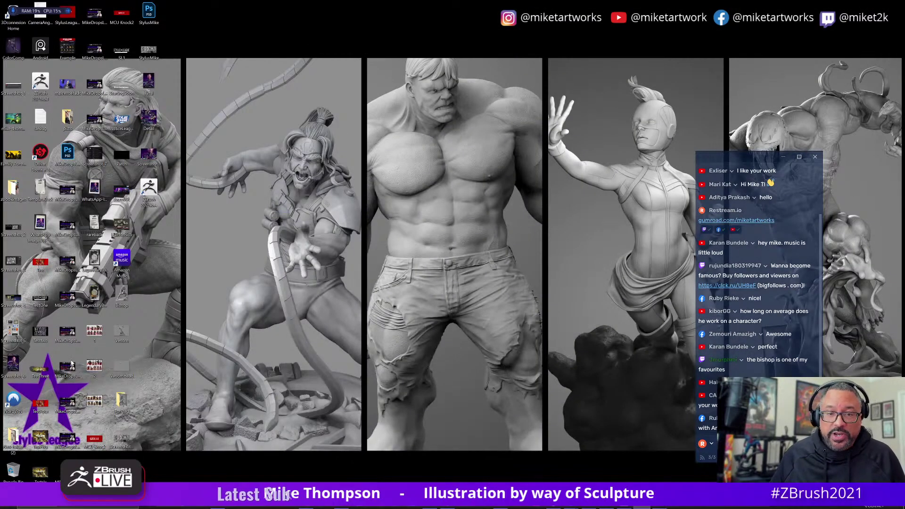
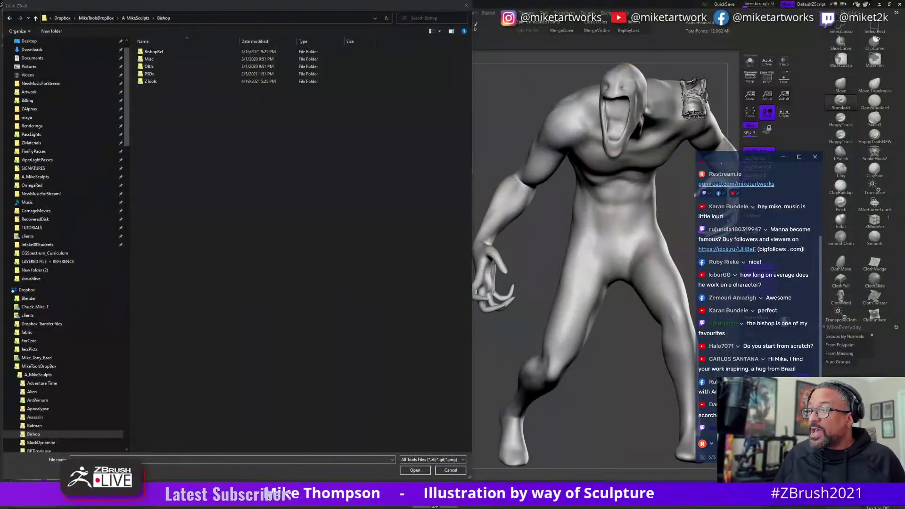
Cancel loading a tool, review Bishop.jpg again with the chat window moved clear of the webcam, and dismiss the image.
key("Escape")
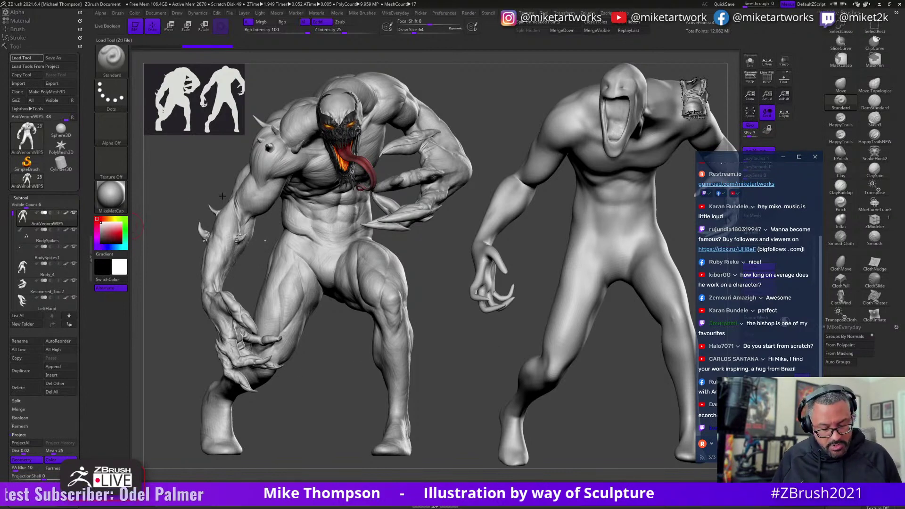
key("alt+Tab")
left_click(514, 183)
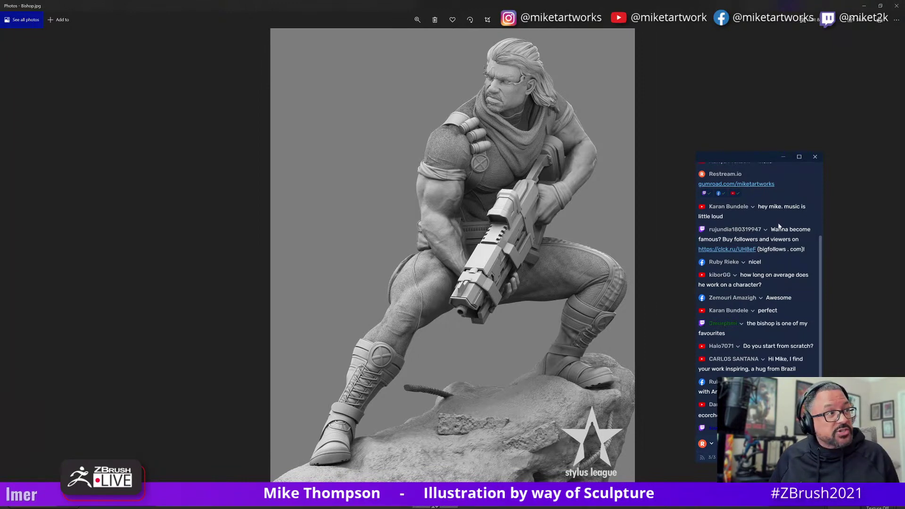
left_click_drag(753, 160, 725, 42)
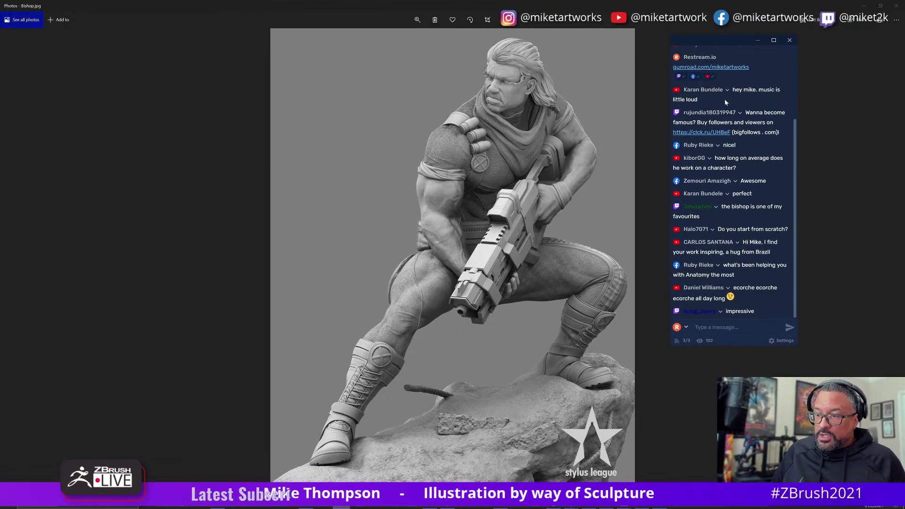
left_click(890, 7)
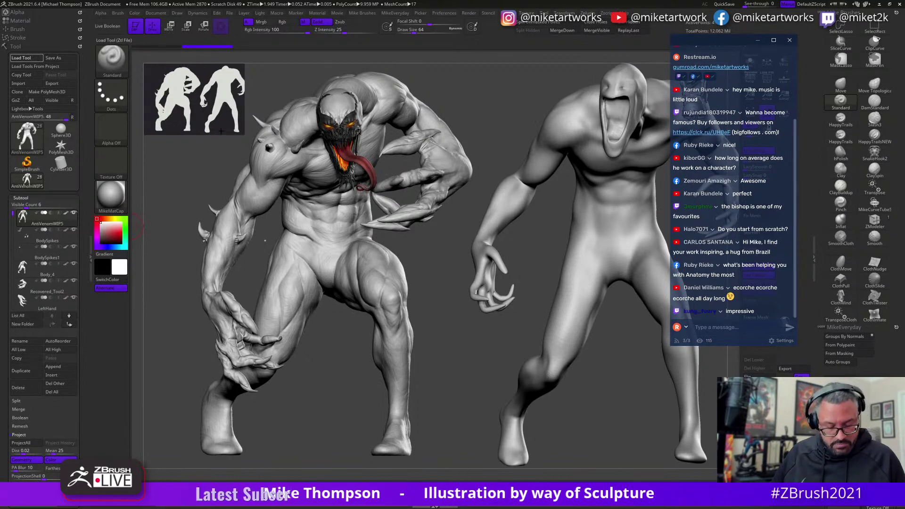
Load the Bishop4PrintFINAL1 tool from the Bishop project's ZTools folder.
key("alt+Tab")
key("Tab")
key("Tab")
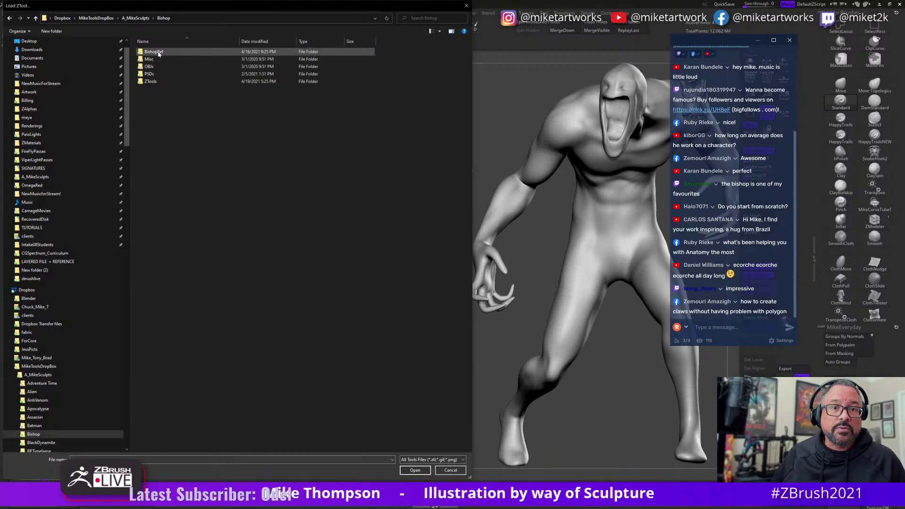
double_click(160, 81)
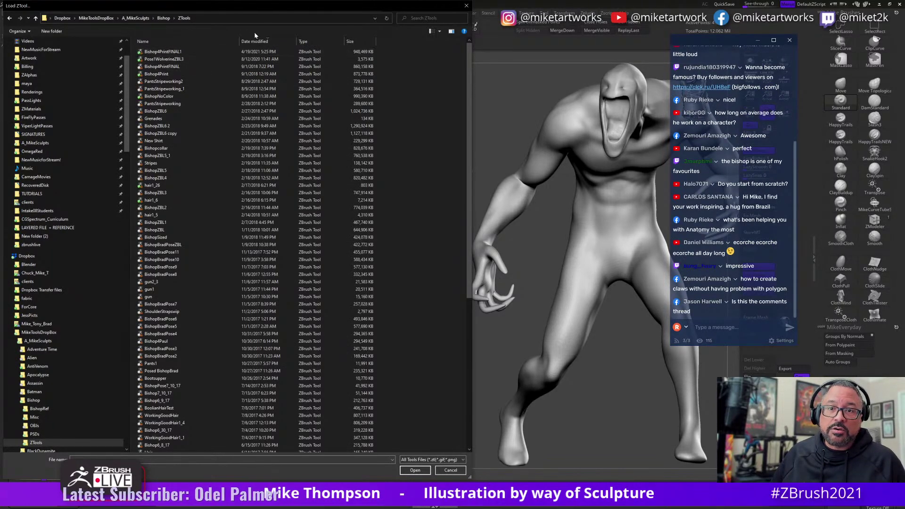
left_click(171, 52)
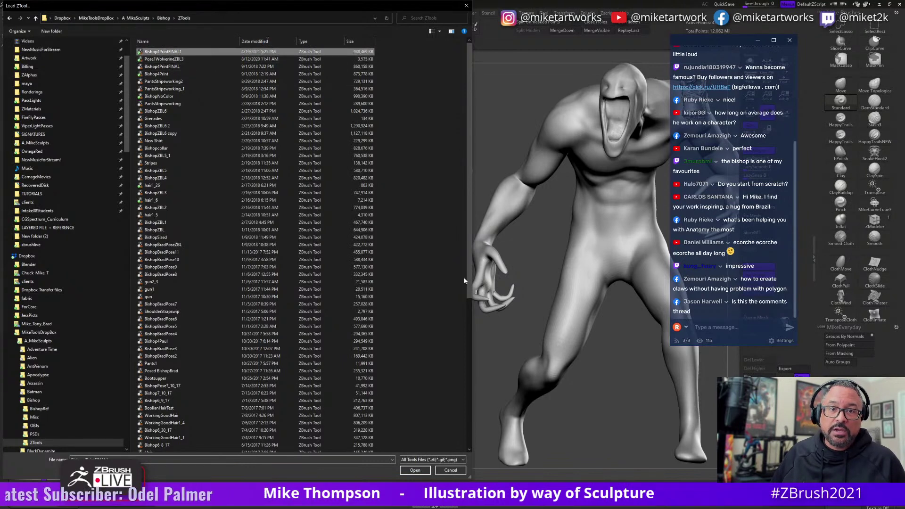
left_click(415, 470)
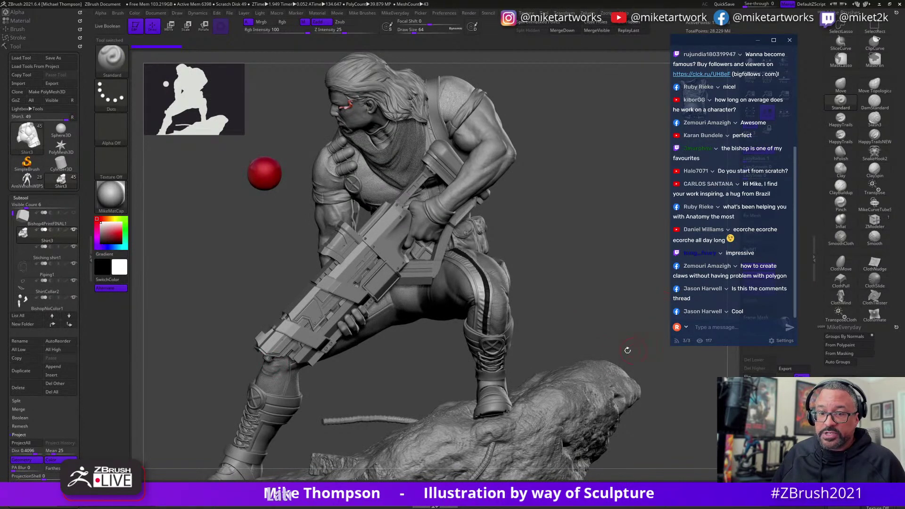
Switch the active tool back to AntiVenomWIP5 to show the base figure beside the finished sculpt.
left_click(27, 180)
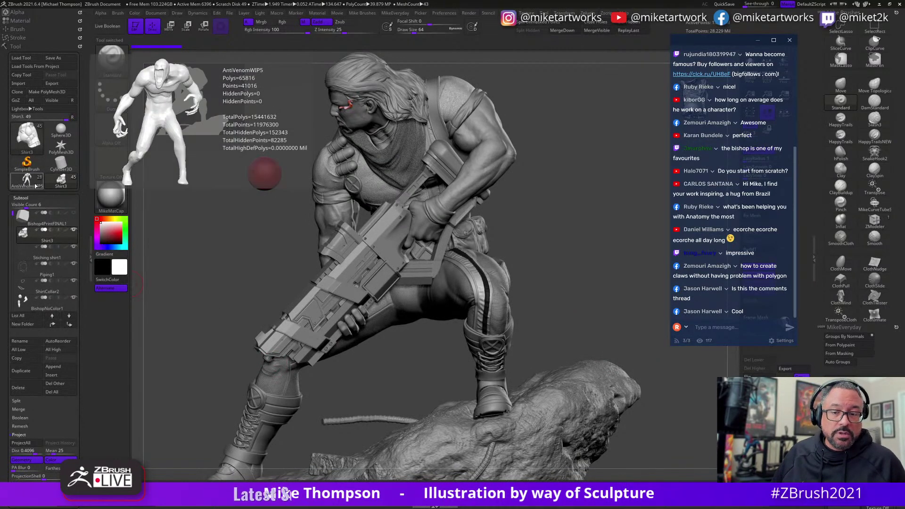
key("ctrl")
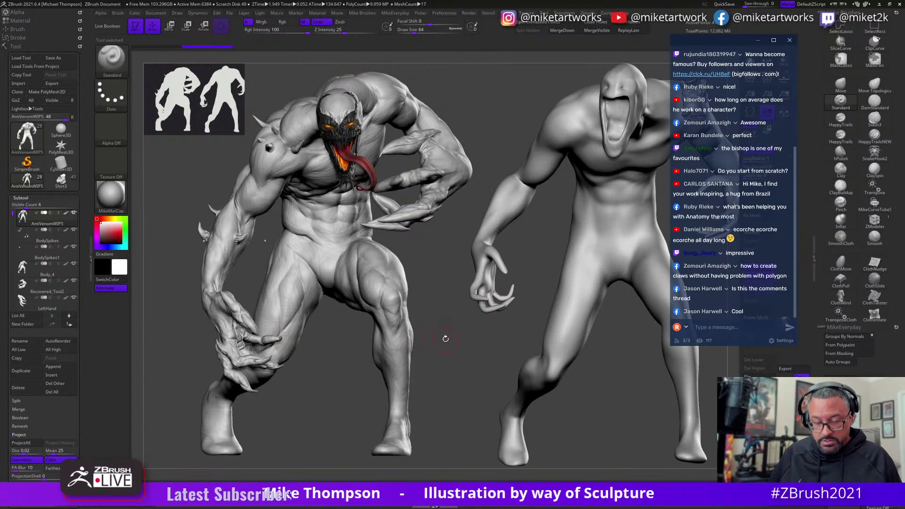
key("ctrl")
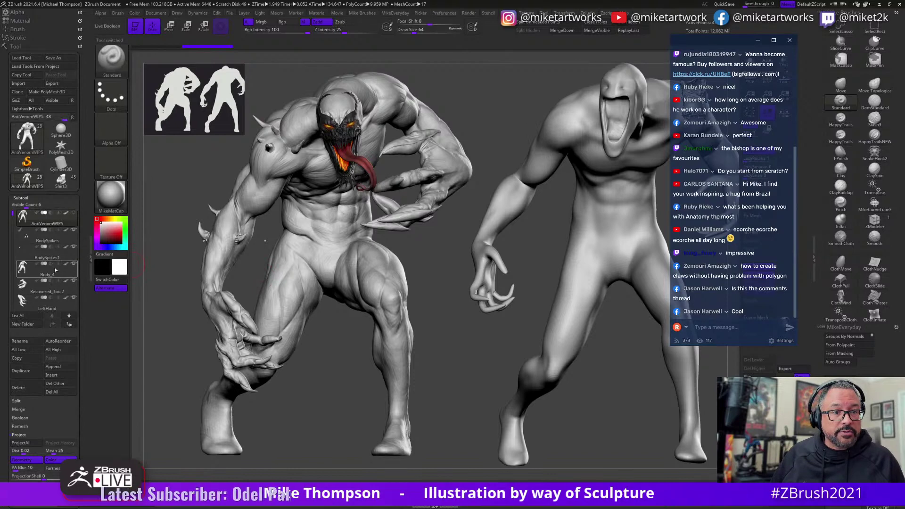
Isolate the LeftHand subtool from the rest of the AntiVenom figure, along with the nails1 subtool.
left_click(47, 302)
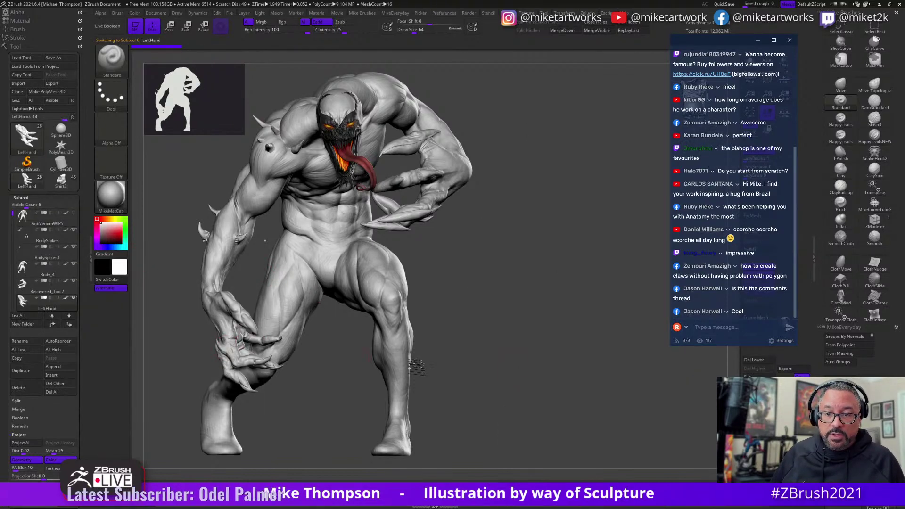
key("f")
left_click_drag(523, 399, 330, 406)
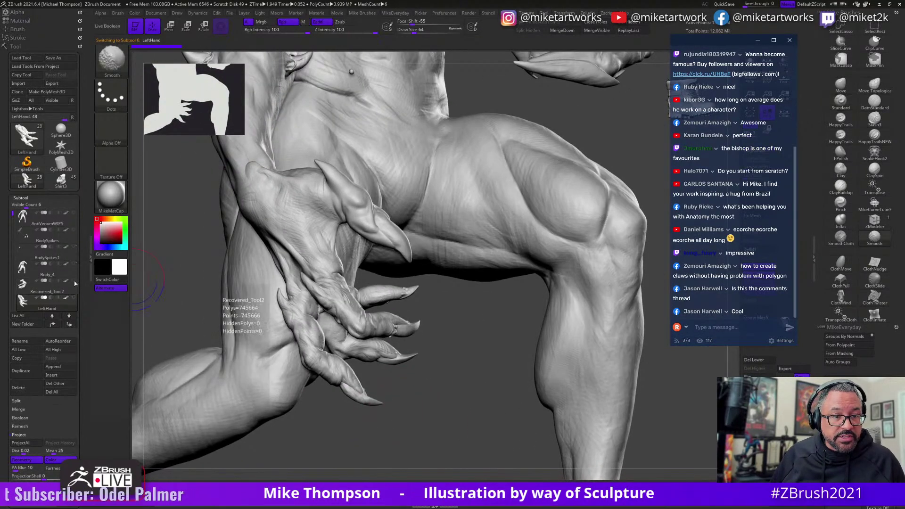
left_click(74, 298, "shift")
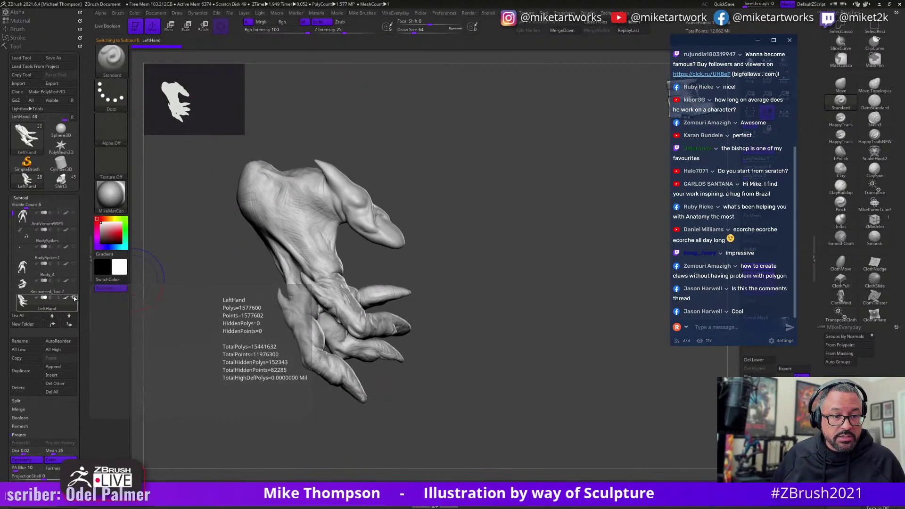
left_click_drag(13, 215, 8, 233)
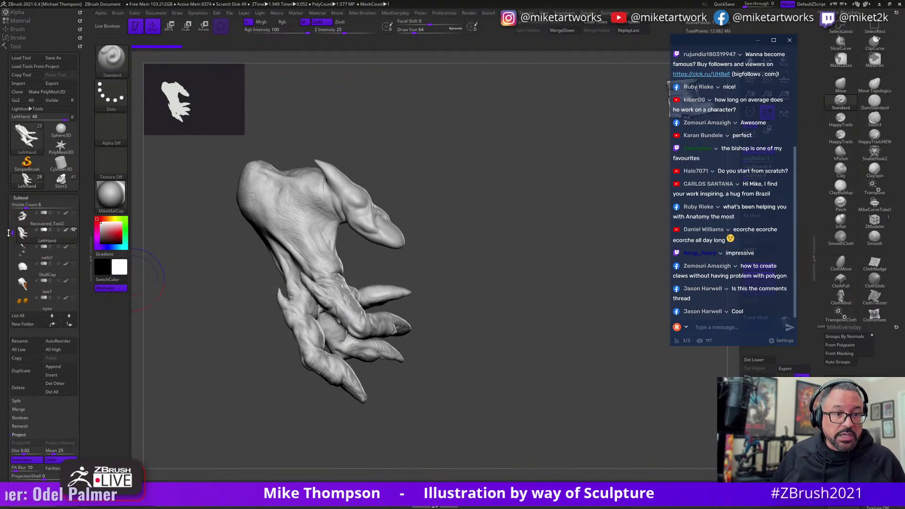
left_click_drag(504, 390, 585, 294)
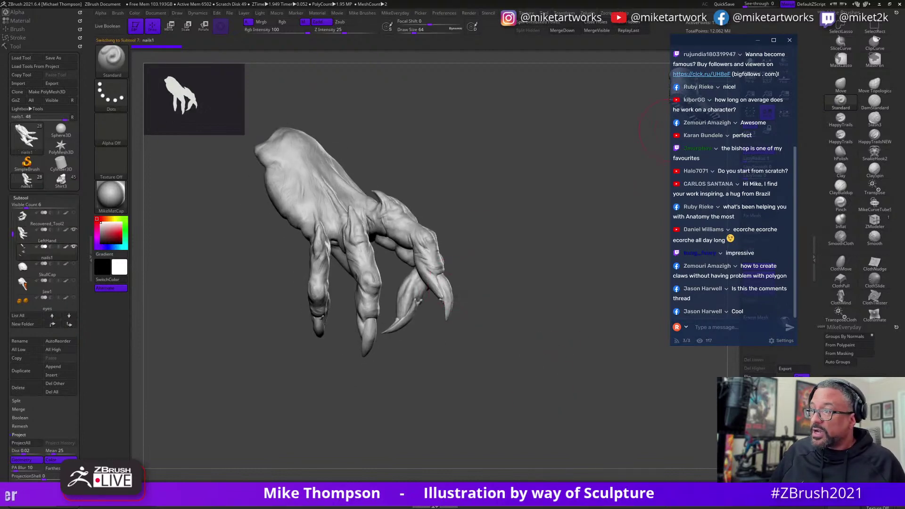
Move the chat window off the view controls and examine how the nails sit in the clawed hand using transparency.
left_click_drag(747, 43, 718, 64)
left_click(782, 62)
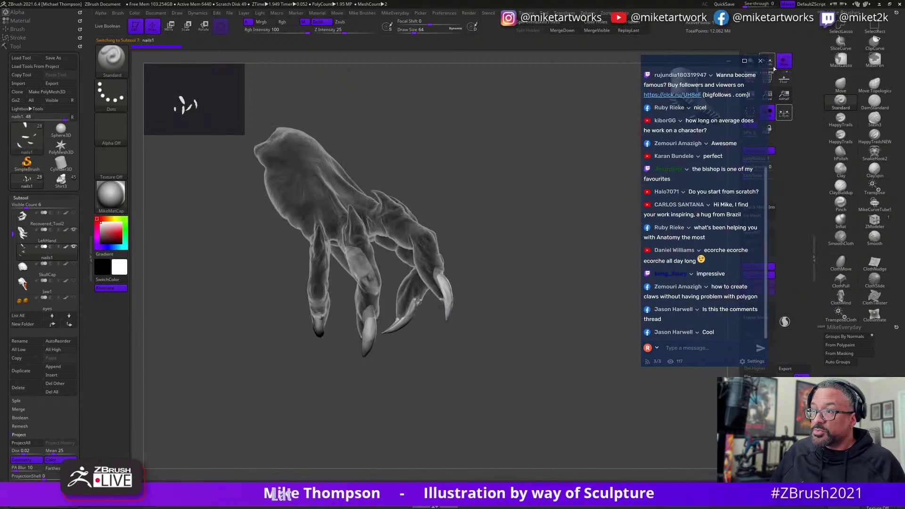
left_click_drag(481, 366, 456, 410, "alt")
left_click(473, 377, "alt")
key("alt+Down")
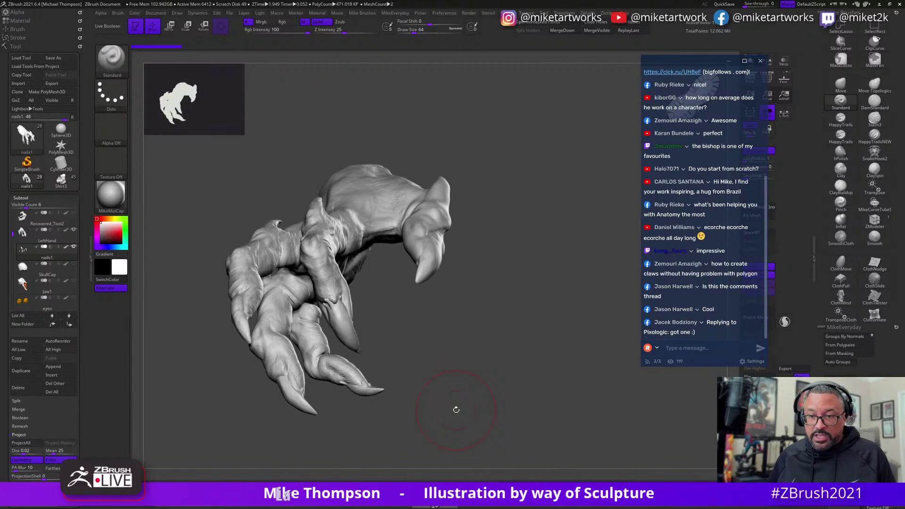
left_click_drag(456, 409, 456, 410)
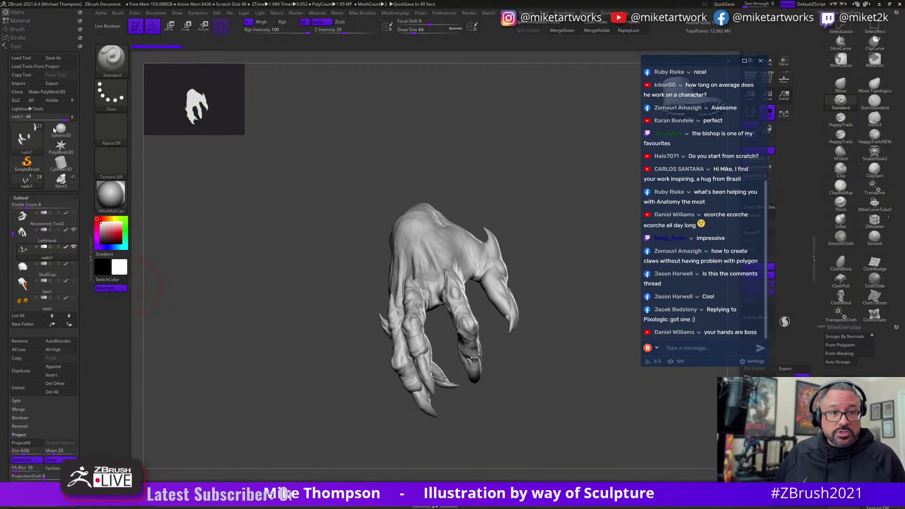
Switch the active tool to the Bishop sculpt and examine the whole kneeling figure on its rock base.
left_click(61, 185)
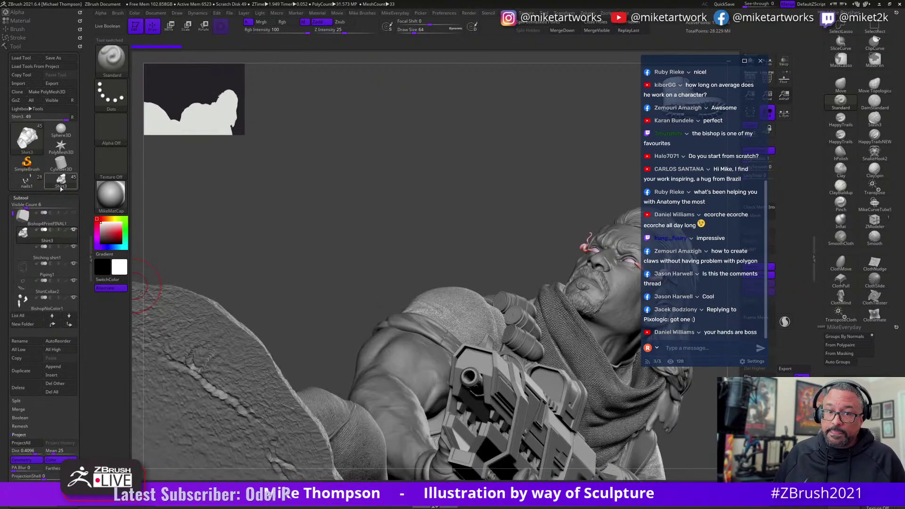
left_click_drag(366, 245, 569, 309)
left_click_drag(661, 407, 527, 390)
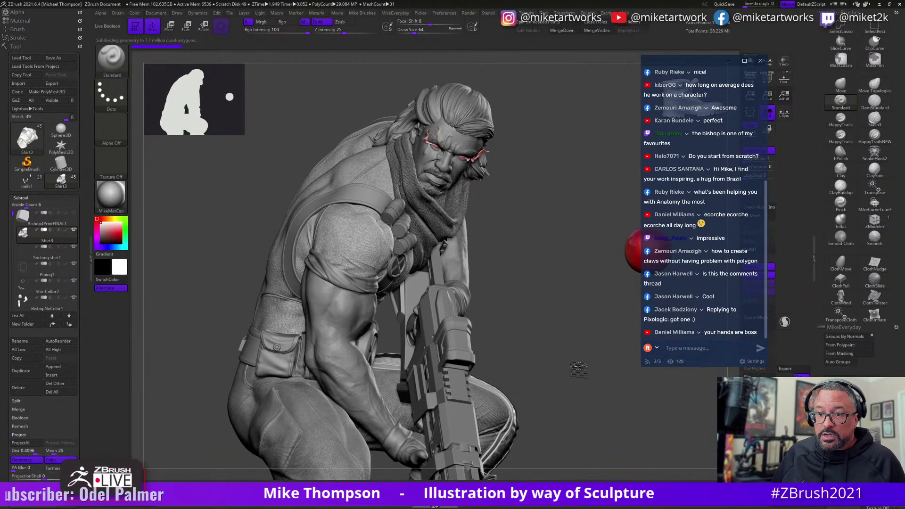
left_click_drag(579, 370, 614, 442)
mouse_move(565, 408)
left_mouse_down()
mouse_move(542, 403)
mouse_move(556, 398)
mouse_move(561, 318)
mouse_move(451, 371)
mouse_move(455, 332)
mouse_move(430, 398)
mouse_move(498, 382)
left_mouse_up()
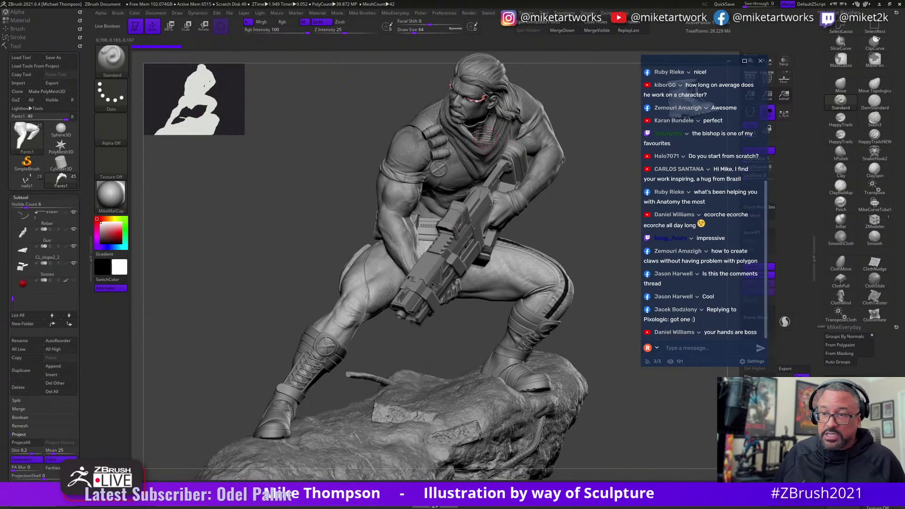
Fill the Eye plasma2 subtool with the Flat Color material using the material channel.
left_click(481, 100, "alt")
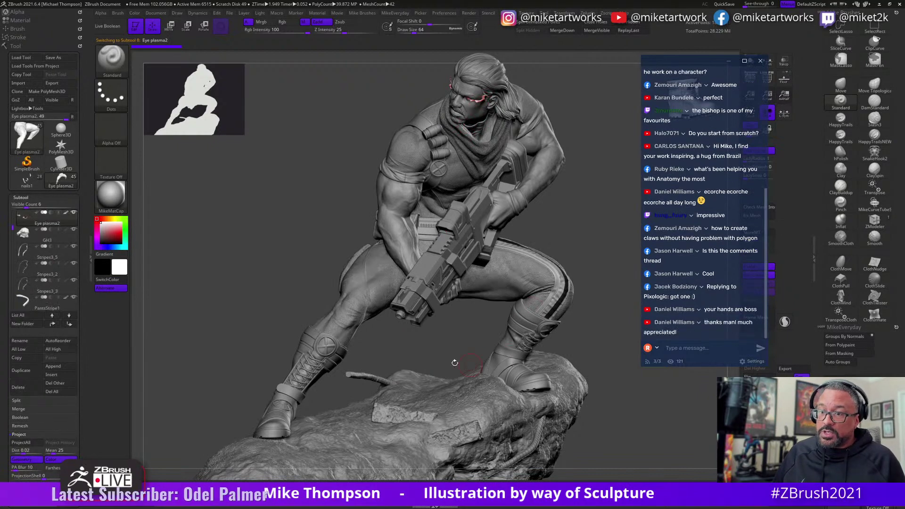
key("space")
left_click(338, 452)
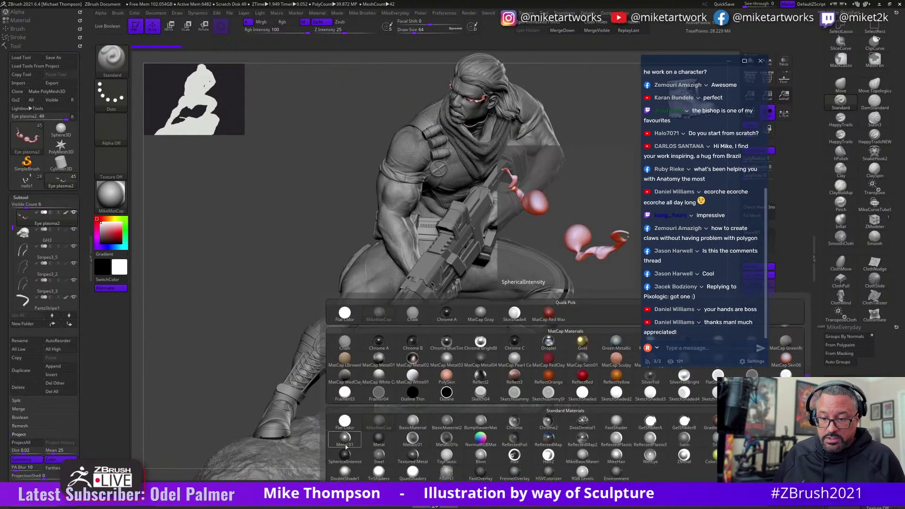
left_click(462, 318)
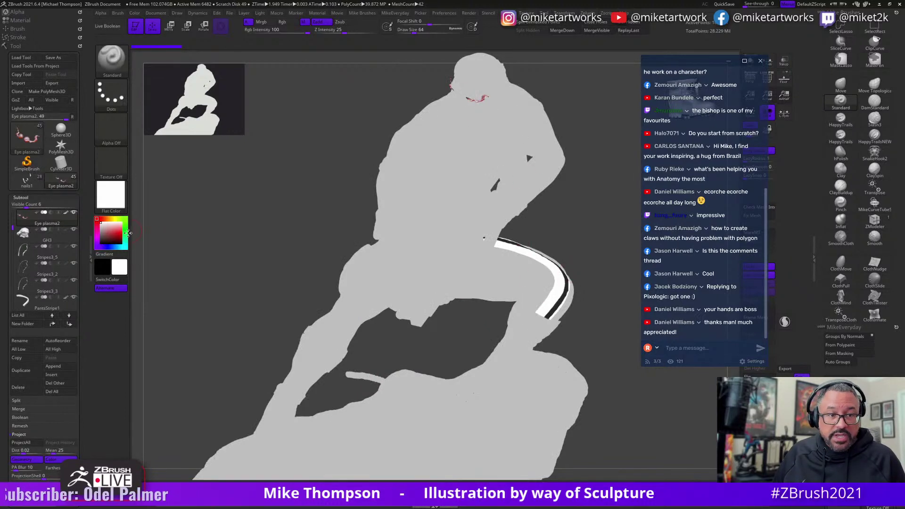
key("space")
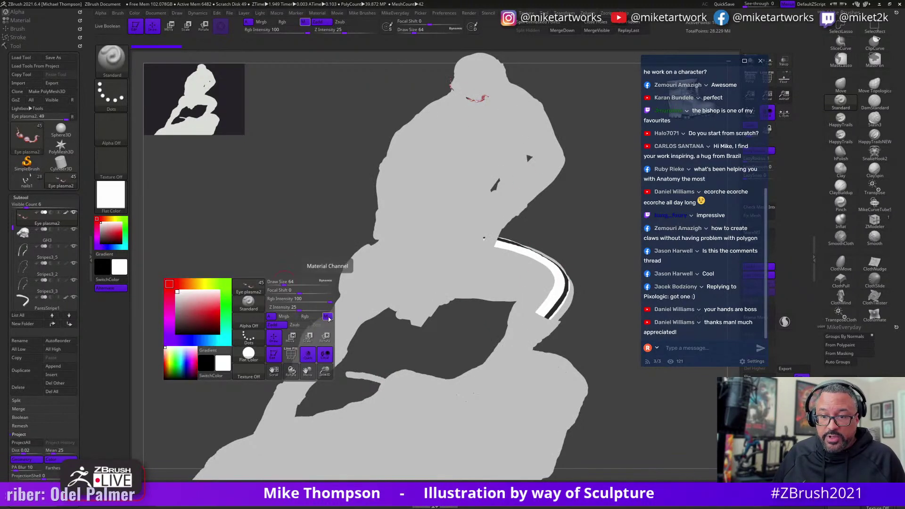
left_click(135, 14)
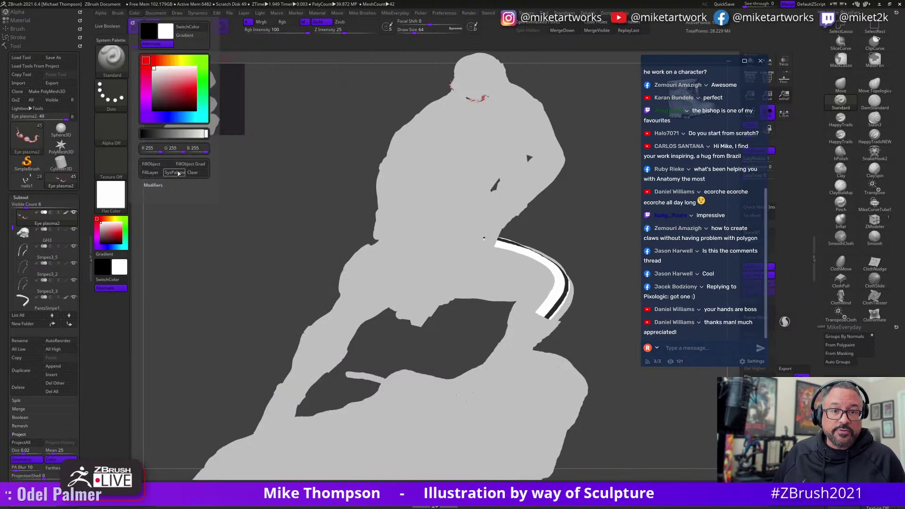
left_click(152, 164)
Set the active material back to MikeMatCap to shade the Bishop figure.
key("space")
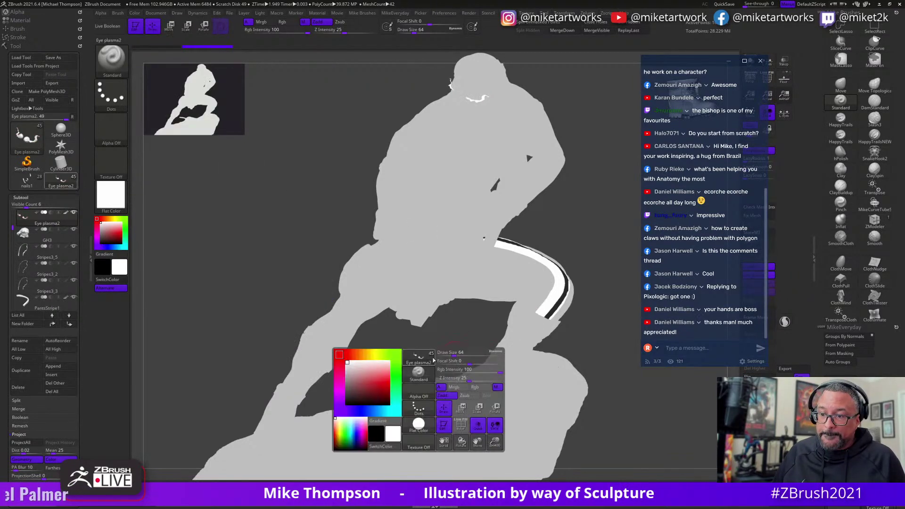
left_click(419, 425)
left_click(612, 315)
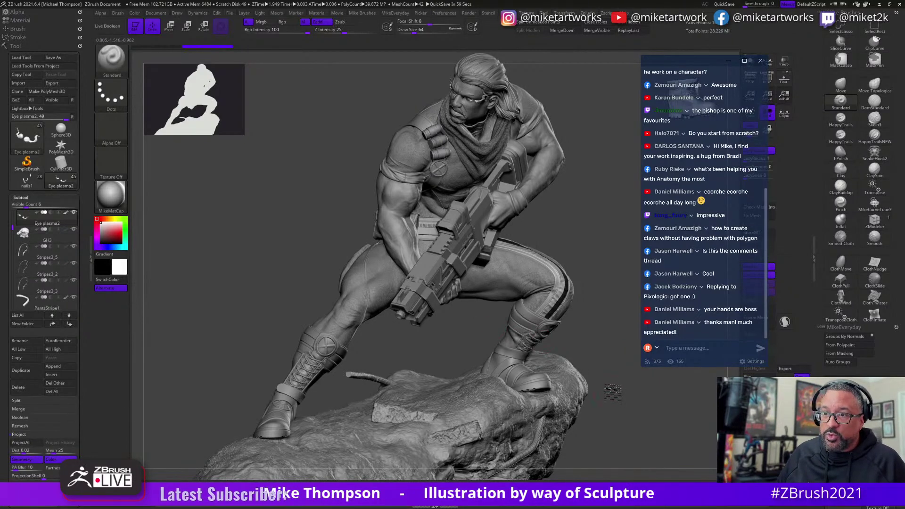
Examine the Bishop's face, torso and striped pants from several angles.
mouse_move(626, 358)
left_mouse_down()
mouse_move(611, 390)
mouse_move(499, 337)
left_mouse_up()
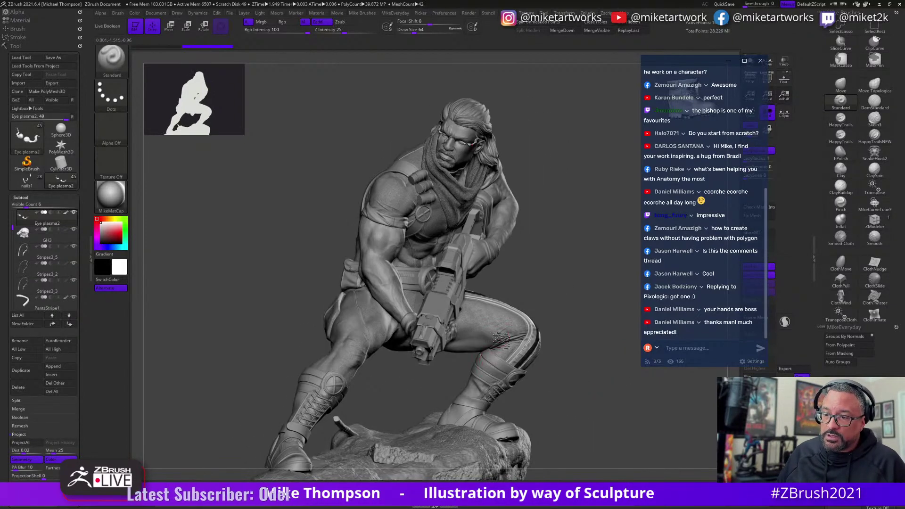
left_click(497, 335, "alt")
left_click_drag(570, 399, 495, 372)
left_click(490, 370, "alt")
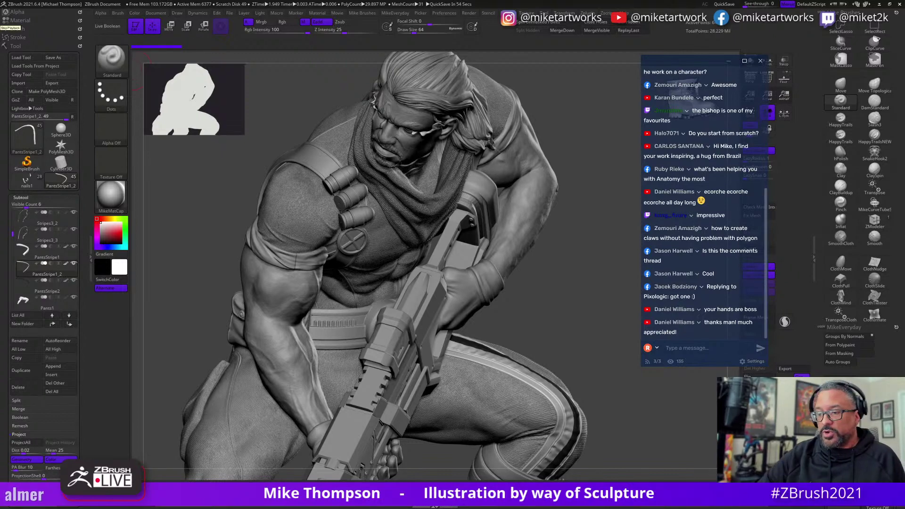
Select the Gloves1 subtool, examine the hand gripping the gun, and set the draw size to about 41.
left_click_drag(567, 347, 474, 299)
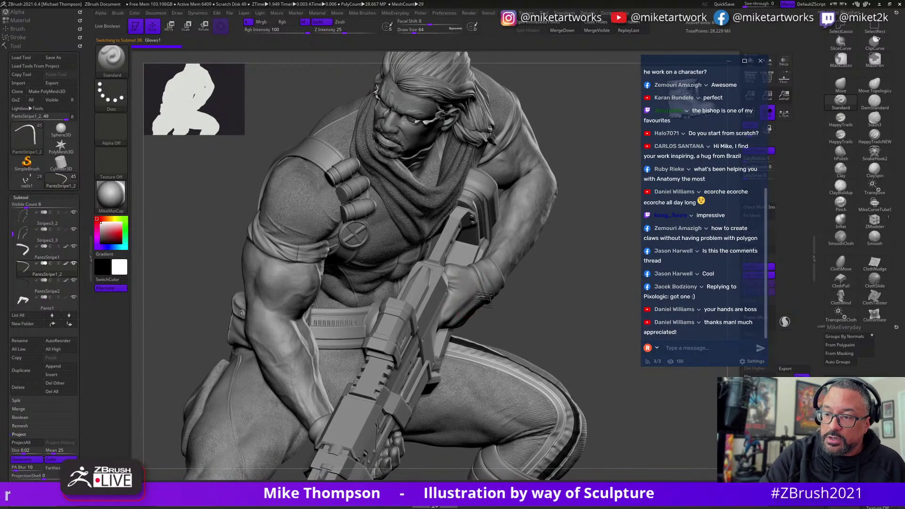
left_click_drag(577, 334, 717, 209)
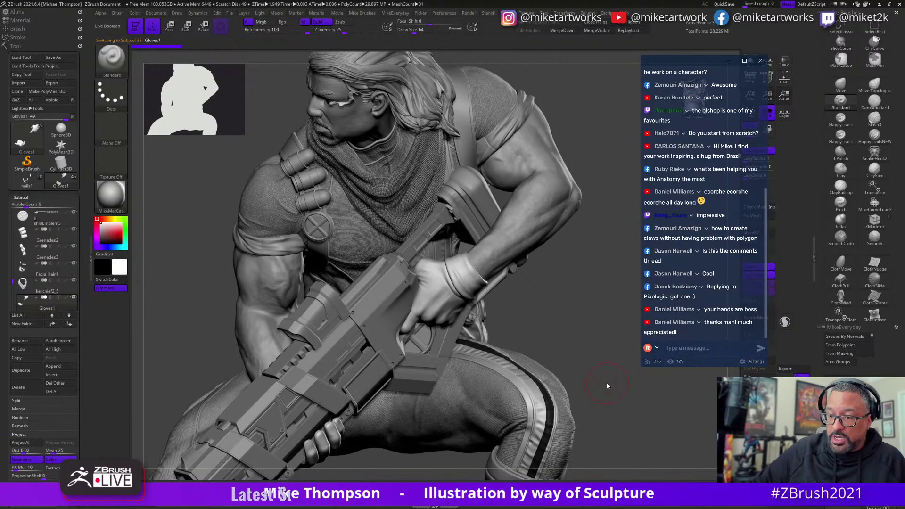
left_click_drag(606, 382, 446, 294)
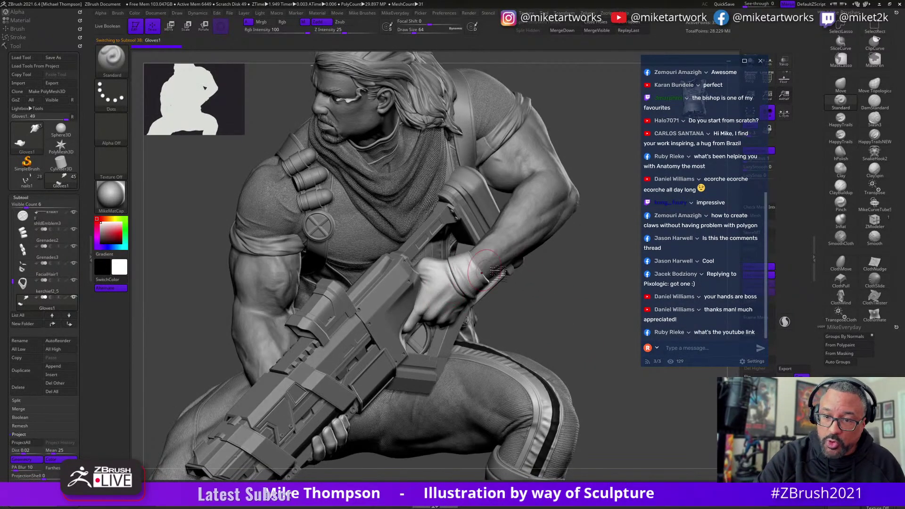
mouse_move(568, 325)
left_mouse_down()
mouse_move(580, 334)
mouse_move(549, 320)
left_mouse_up()
key("s")
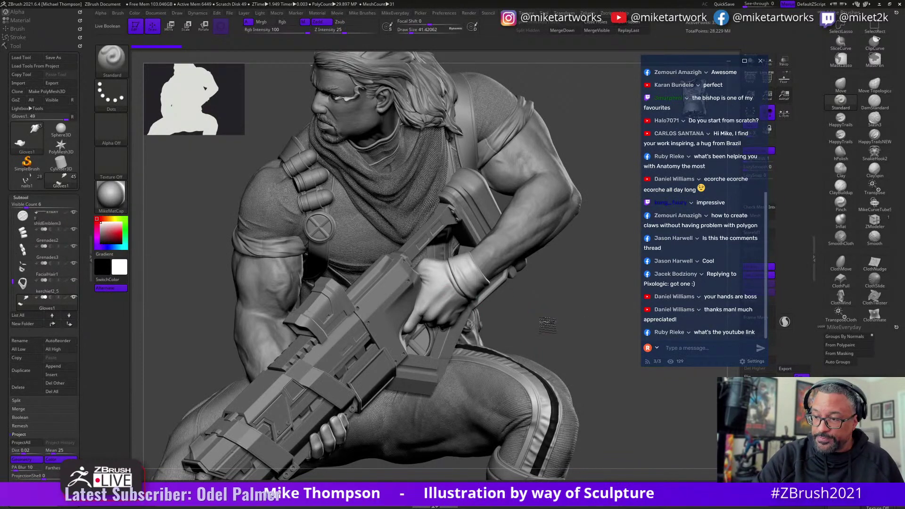
left_click_drag(540, 320, 554, 312)
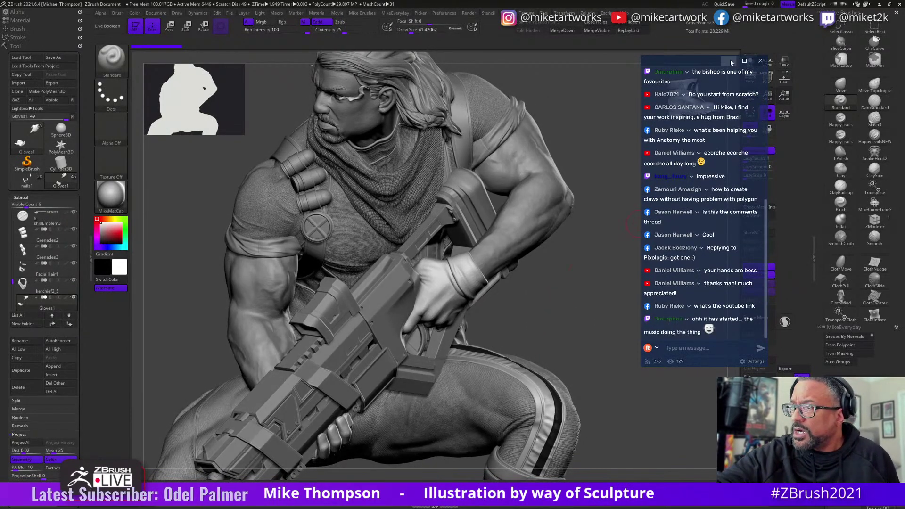
Move and narrow the chat window to free the view controls, and solo the Gloves1 subtool on the trigger hand.
left_click_drag(711, 58, 680, 56)
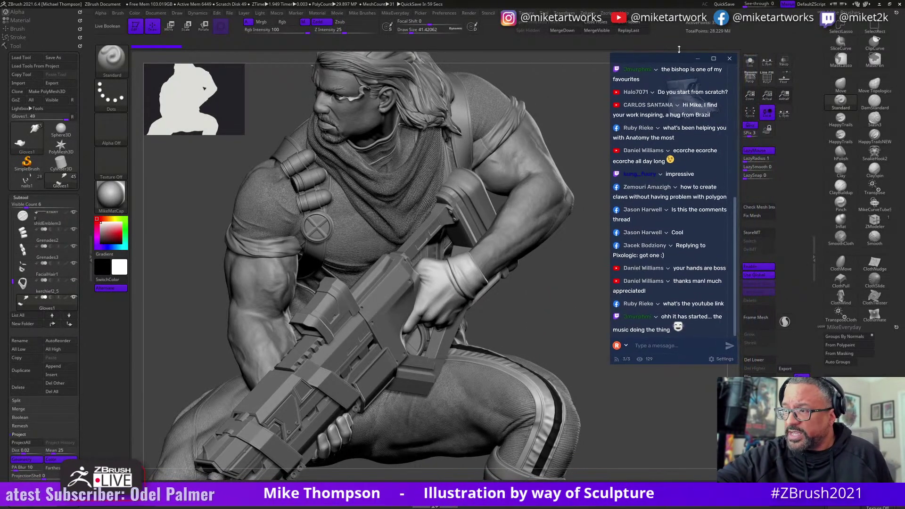
left_click_drag(609, 246, 632, 246)
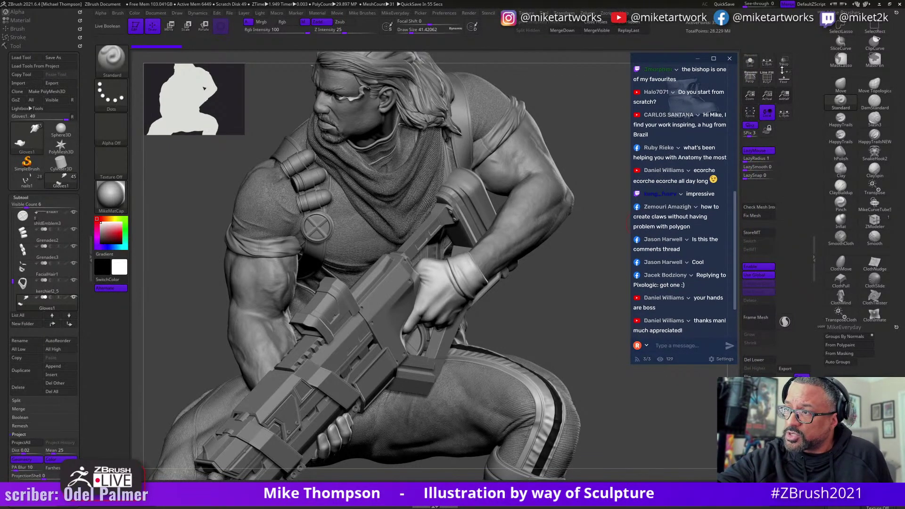
left_click(750, 62)
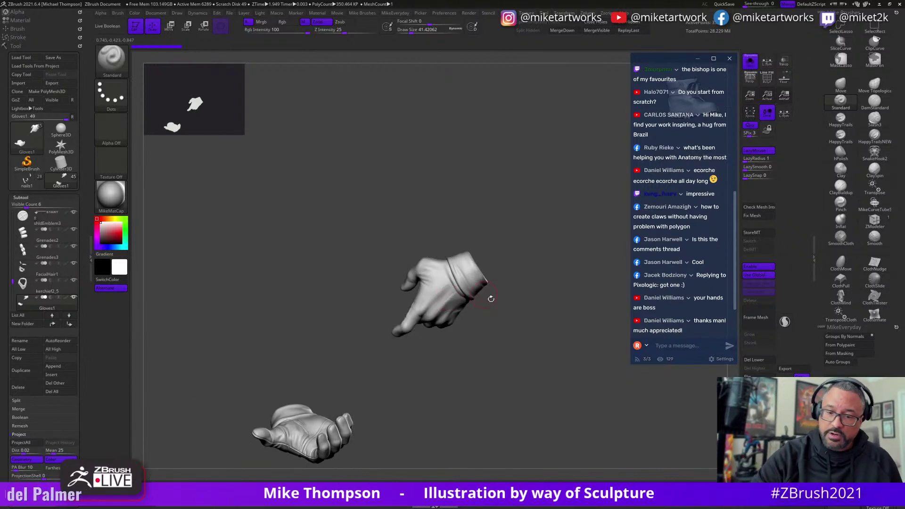
right_click_drag(490, 299, 505, 339, "ctrl")
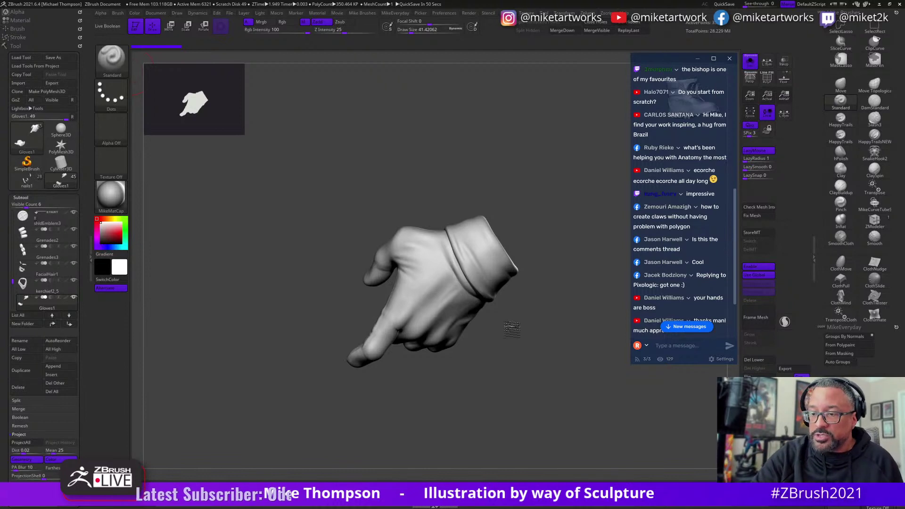
Adjust the shape of the pointing glove using the Move brush at a draw size of about 44.
left_click_drag(505, 325, 554, 357)
left_click(840, 88)
key("s")
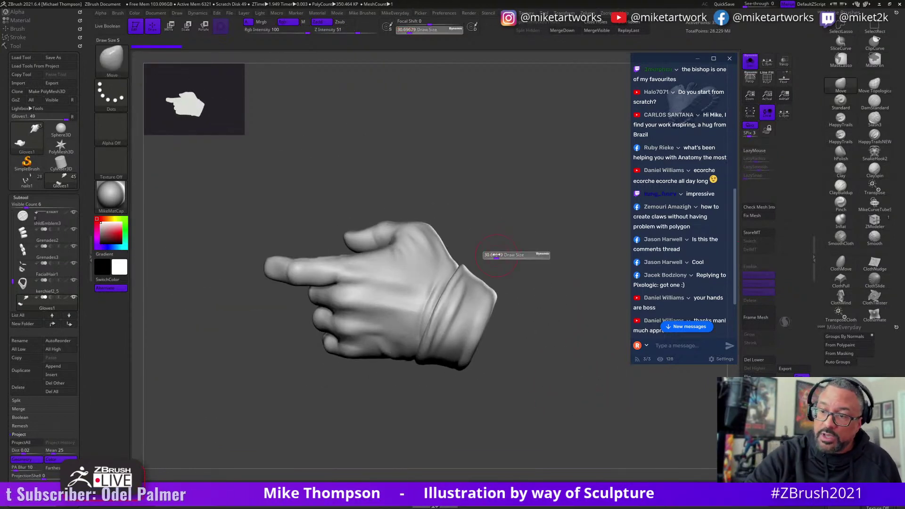
mouse_move(541, 258)
left_mouse_down()
mouse_move(539, 246)
mouse_move(559, 307)
mouse_move(536, 333)
mouse_move(559, 323)
mouse_move(544, 320)
mouse_move(516, 340)
mouse_move(524, 343)
left_mouse_up()
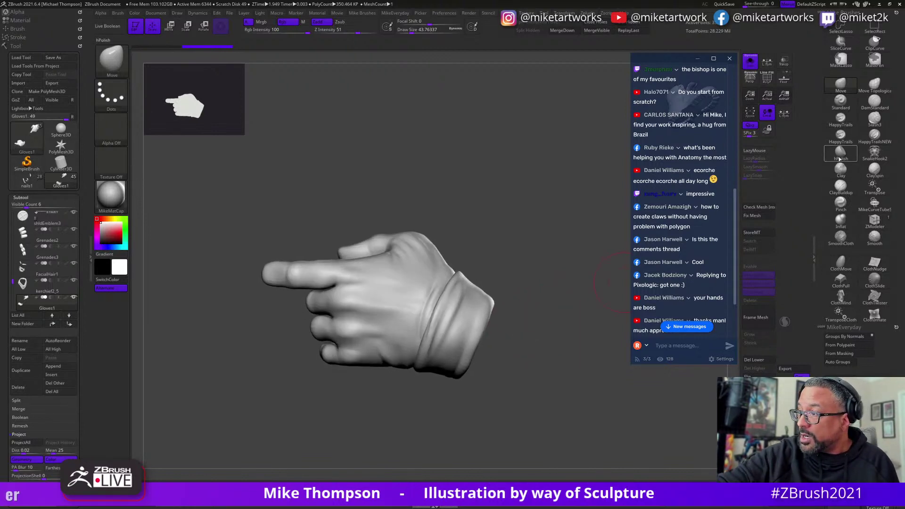
Build up the index finger's knuckle on the pointing glove using the ClayBuildup brush at a draw size of about 25.
left_click(840, 185)
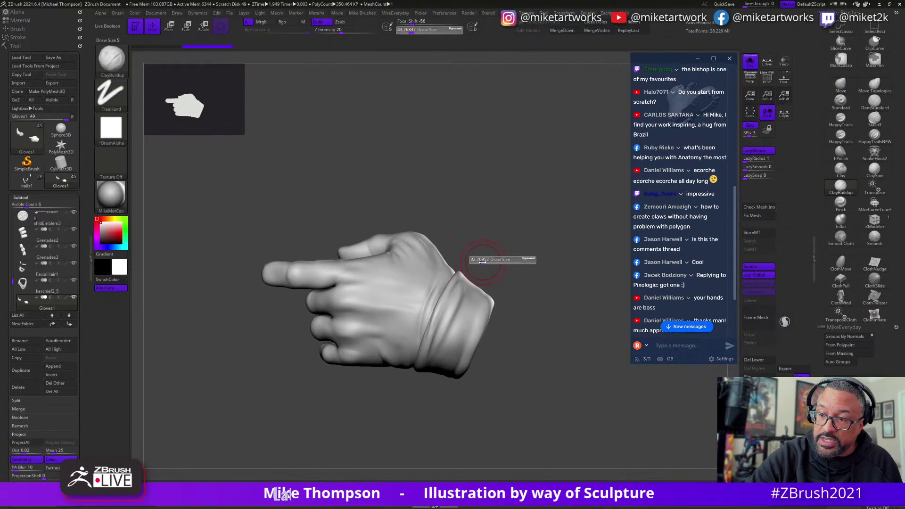
left_click_drag(482, 261, 478, 261)
left_click_drag(533, 250, 369, 283)
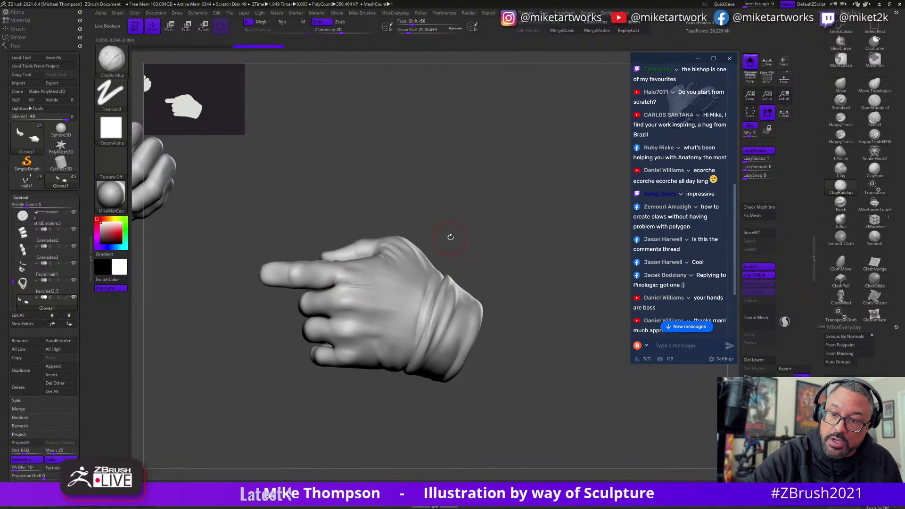
left_click_drag(450, 237, 354, 270)
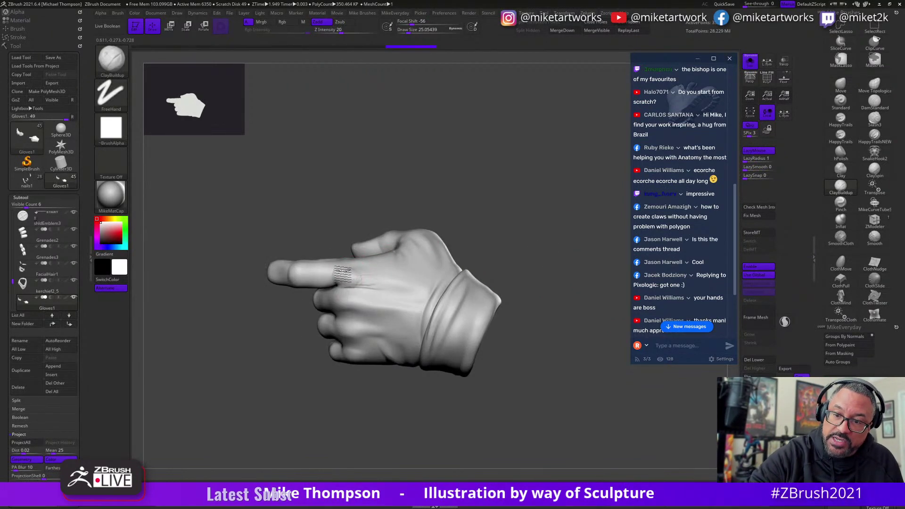
right_click_drag(359, 273, 338, 273)
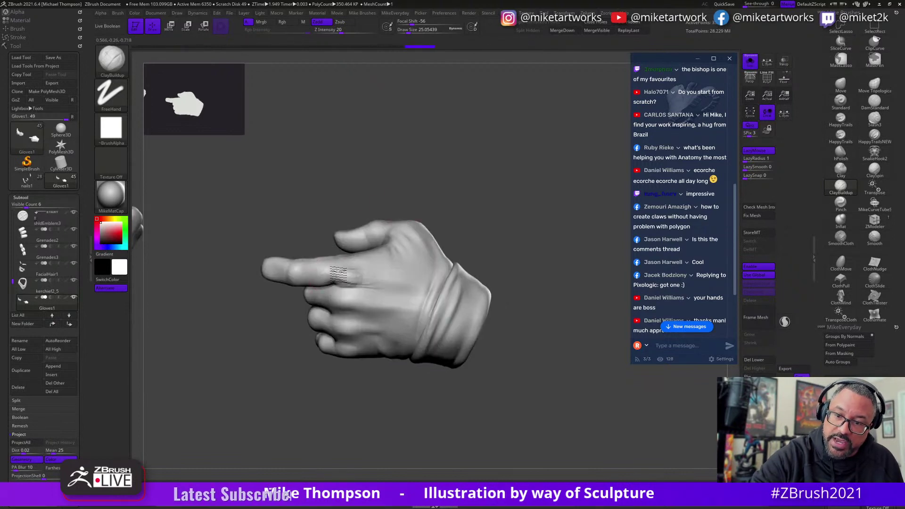
left_click_drag(482, 226, 364, 283)
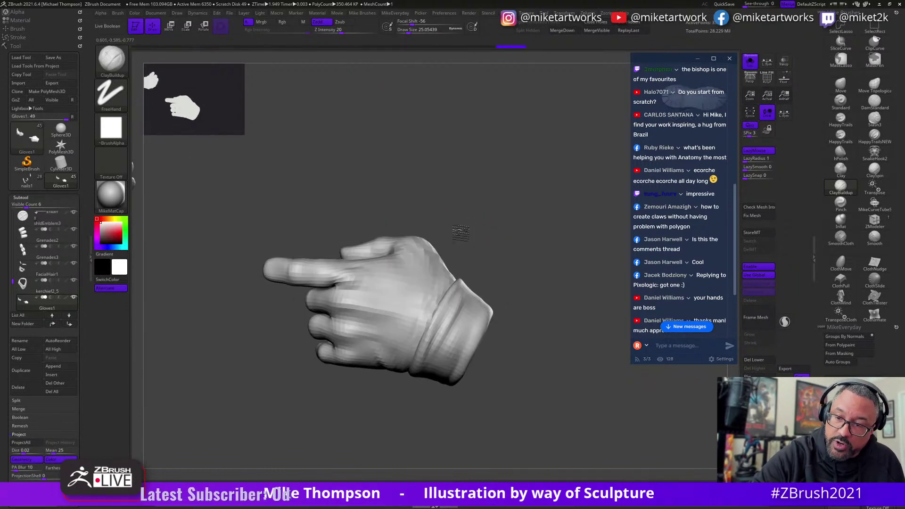
right_click_drag(372, 282, 362, 262)
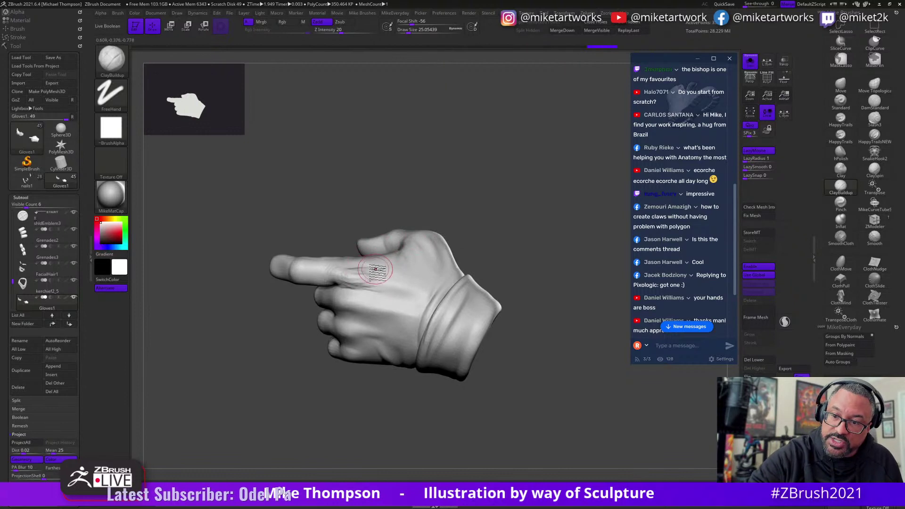
left_click_drag(477, 226, 363, 263)
Sculpt the form between the index knuckle and the thumb, varying the draw size between about 20 and 39.
left_click_drag(511, 211, 485, 228)
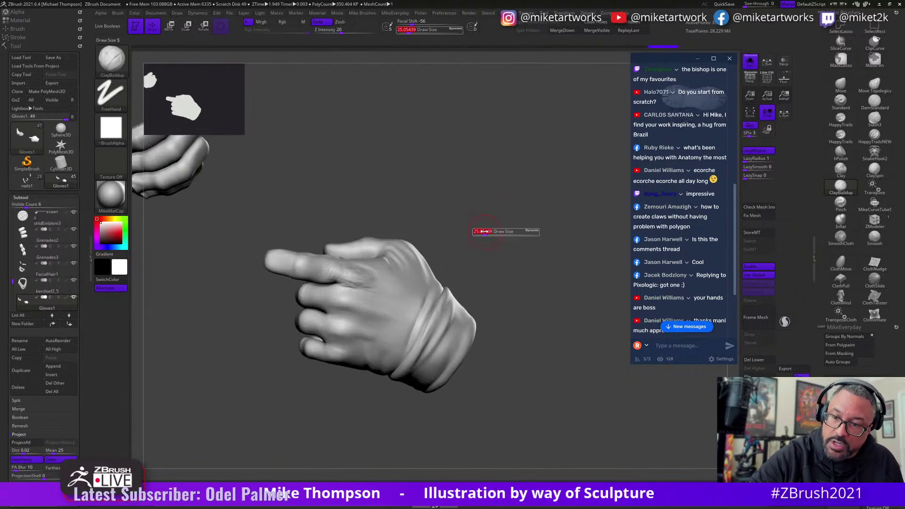
right_click_drag(353, 288, 549, 232)
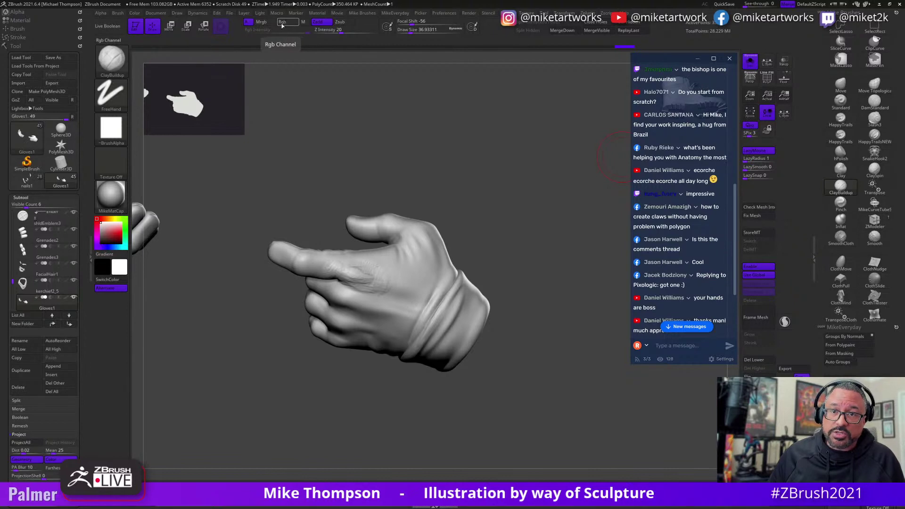
mouse_move(500, 265)
left_mouse_down()
mouse_move(507, 275)
mouse_move(365, 281)
left_mouse_up()
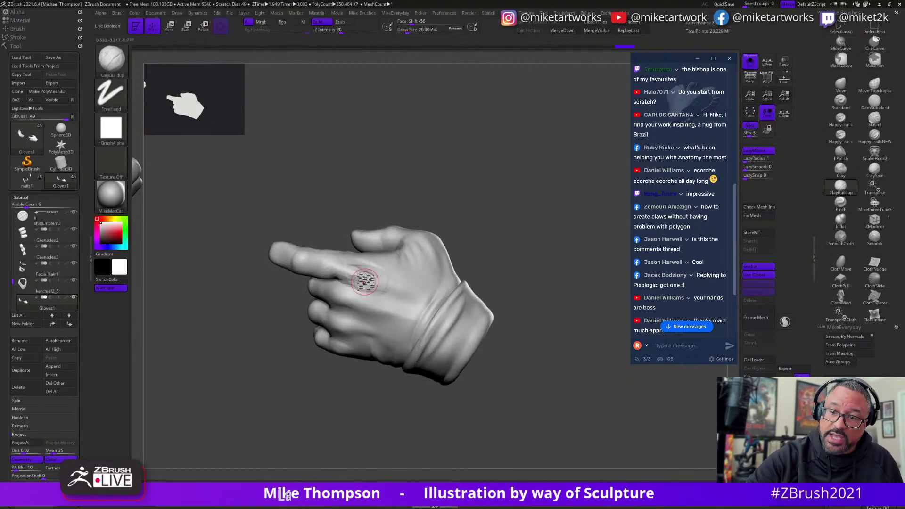
left_click_drag(478, 219, 515, 250)
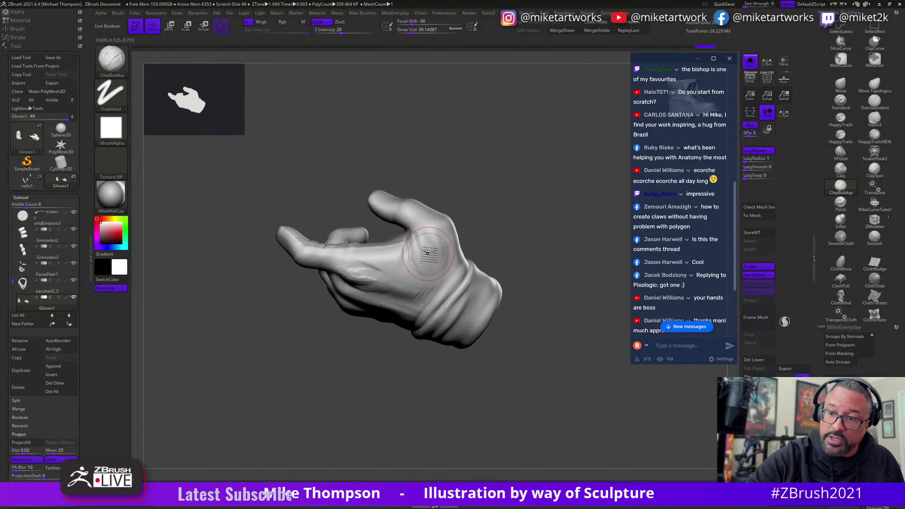
mouse_move(501, 255)
left_mouse_down()
mouse_move(519, 239)
mouse_move(489, 224)
mouse_move(400, 281)
left_mouse_up()
Set the draw size to about 22 and refine the web of the thumb and the base of the index finger.
key("s")
left_click(509, 239)
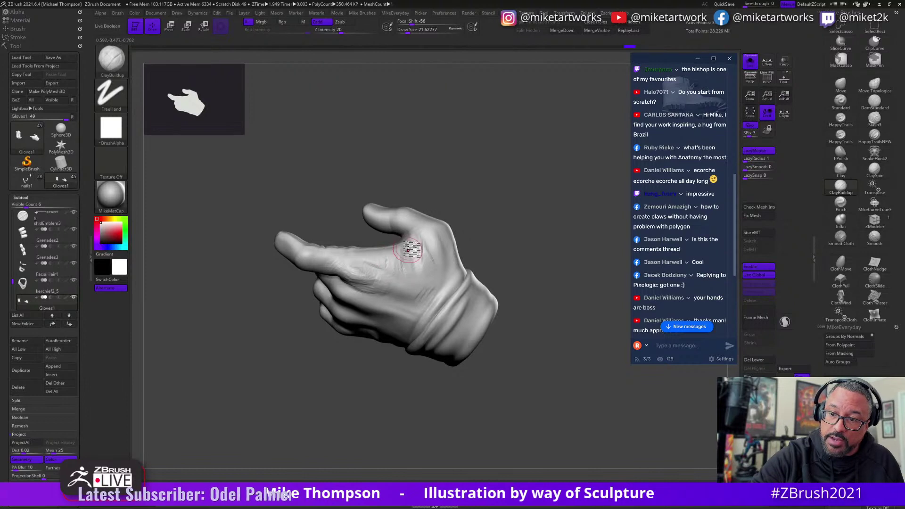
right_click_drag(408, 250, 451, 238)
right_click_drag(383, 254, 478, 304)
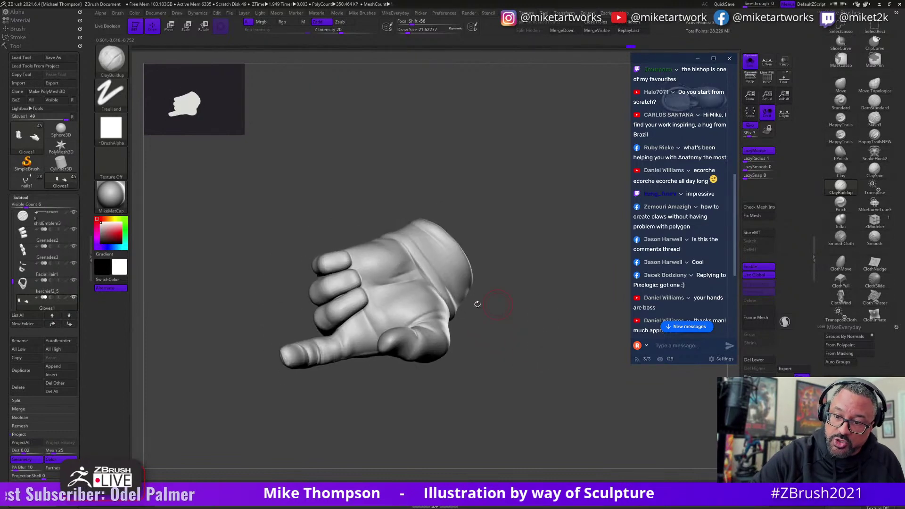
right_click_drag(365, 351, 541, 284)
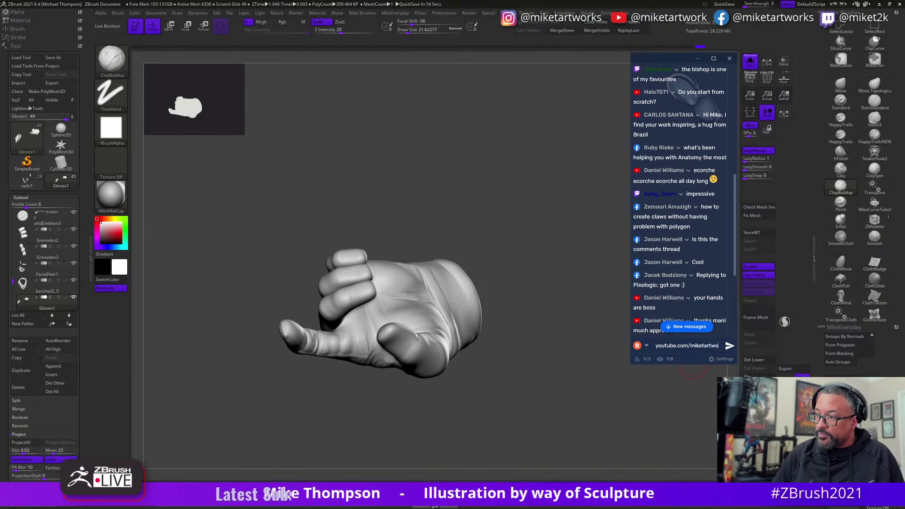
Post the YouTube channel link in the stream chat.
key("Return")
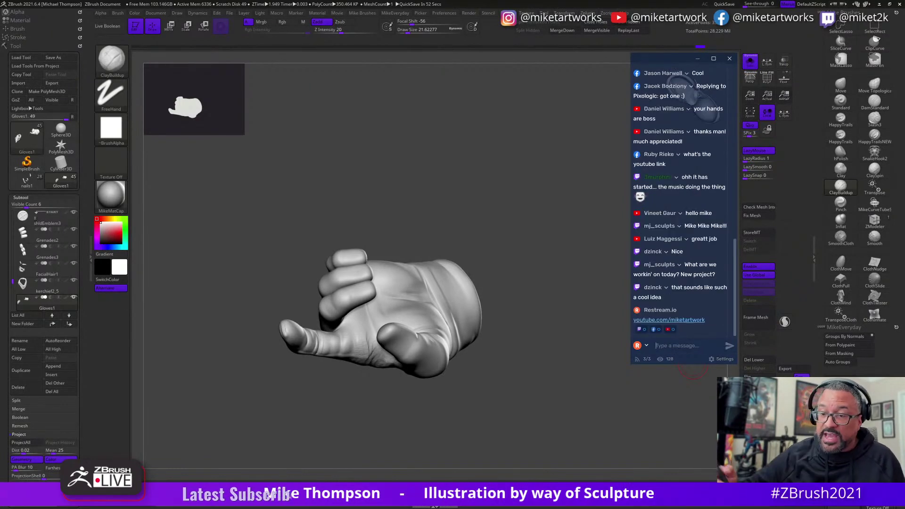
Sculpt the base of the thumb, raising the draw size from about 8 to 20.
left_click_drag(523, 334, 430, 357)
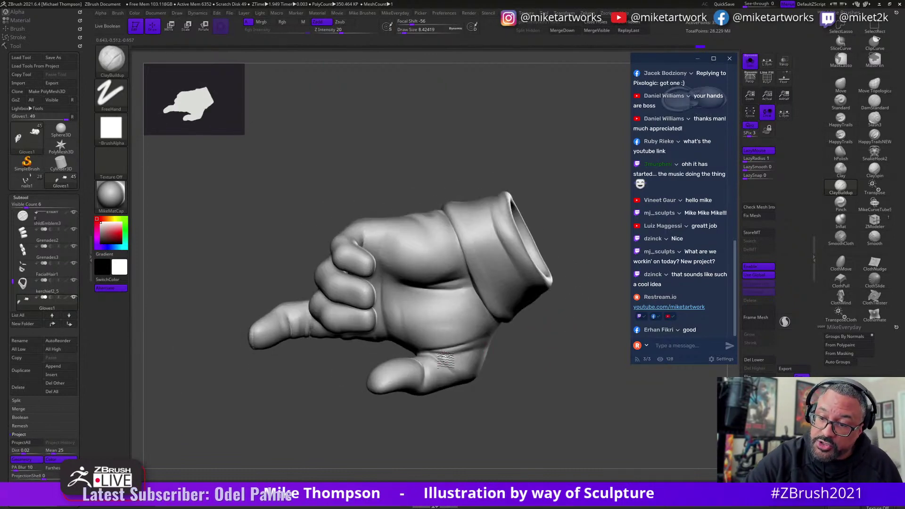
key("bracketright")
key("bracketright")
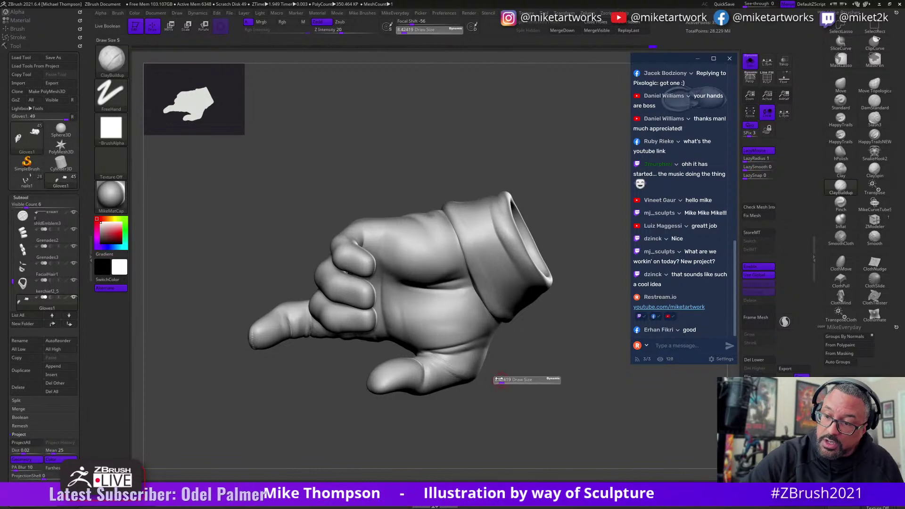
mouse_move(488, 368)
right_mouse_down()
mouse_move(552, 343)
mouse_move(450, 361)
mouse_move(560, 373)
mouse_move(497, 359)
right_mouse_up()
right_click_drag(573, 386, 477, 390)
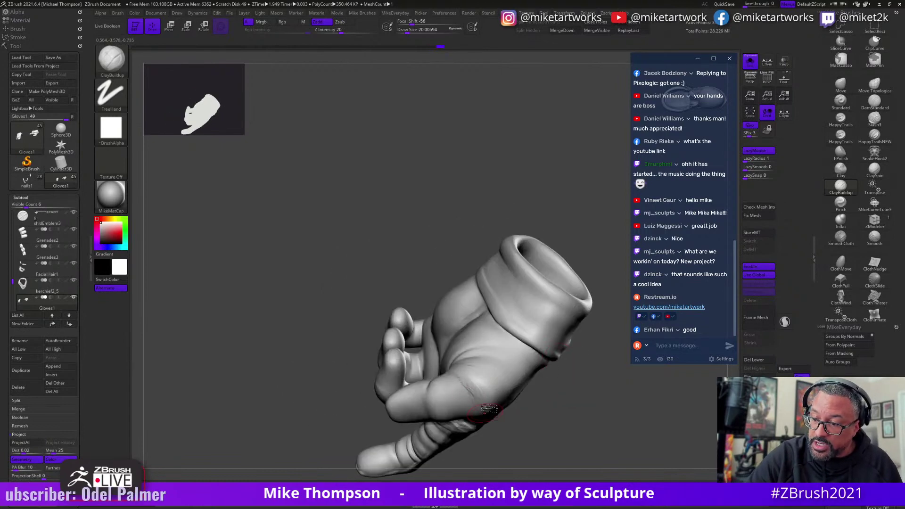
Refine the thumb mound from the back and palm sides, and set the draw size to about 29.
right_click_drag(592, 400, 555, 319)
mouse_move(464, 360)
right_mouse_down()
mouse_move(531, 369)
mouse_move(455, 368)
mouse_move(449, 340)
right_mouse_up()
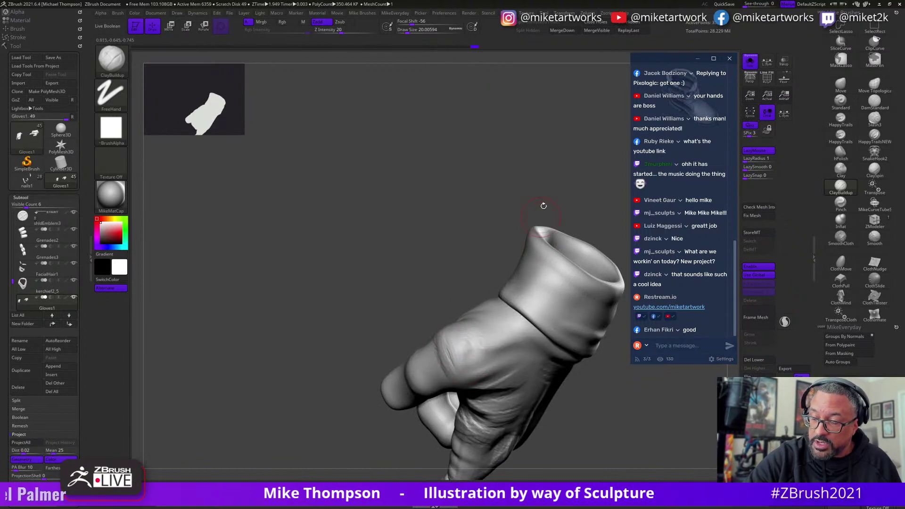
right_click_drag(543, 205, 499, 335)
mouse_move(543, 363)
right_mouse_down()
mouse_move(500, 325)
mouse_move(490, 334)
mouse_move(465, 322)
mouse_move(530, 335)
mouse_move(541, 347)
mouse_move(533, 331)
right_mouse_up()
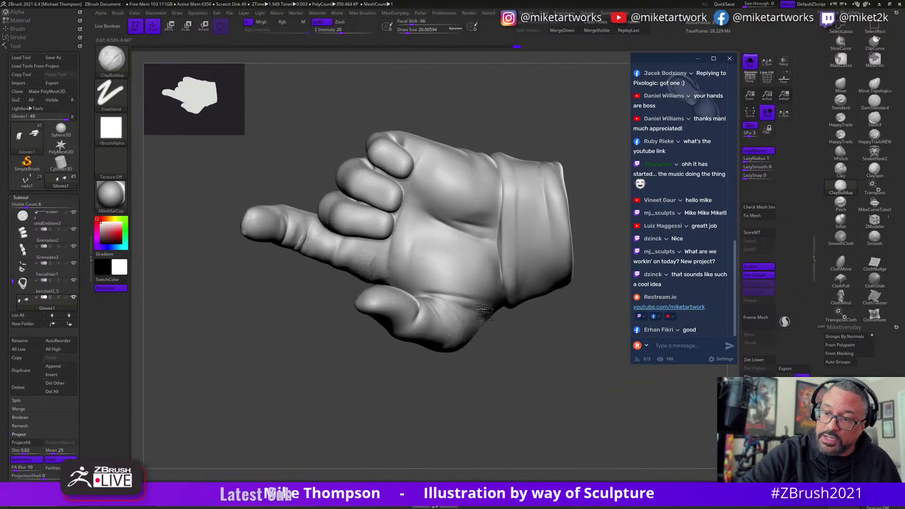
mouse_move(463, 298)
right_mouse_down()
mouse_move(527, 339)
mouse_move(609, 319)
mouse_move(550, 319)
mouse_move(535, 349)
mouse_move(470, 262)
mouse_move(422, 373)
mouse_move(521, 298)
mouse_move(515, 325)
mouse_move(547, 323)
mouse_move(563, 281)
mouse_move(539, 281)
mouse_move(565, 269)
mouse_move(569, 285)
mouse_move(551, 264)
right_mouse_up()
key("s")
left_click_drag(549, 256, 537, 256)
right_click_drag(537, 257, 549, 327)
Display the glove's polygroups with PolyFrame and step down to a low subdivision level.
key("space")
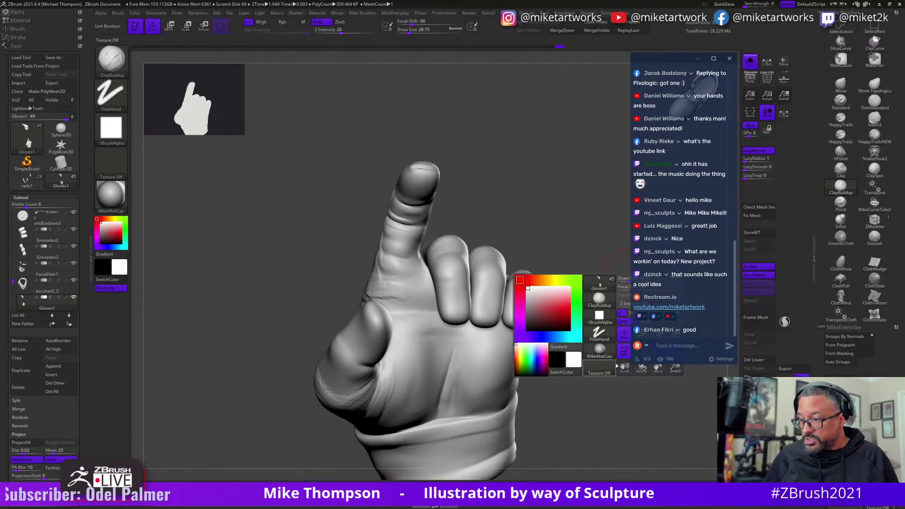
key("space")
left_click(275, 325)
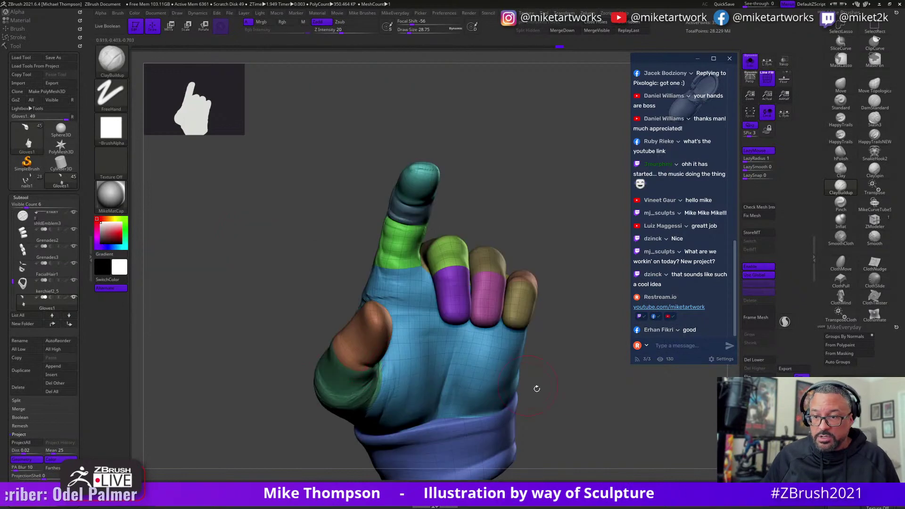
mouse_move(535, 384)
right_mouse_down()
mouse_move(535, 373)
mouse_move(541, 391)
mouse_move(487, 383)
mouse_move(490, 404)
mouse_move(448, 375)
mouse_move(477, 402)
mouse_move(471, 385)
mouse_move(481, 389)
right_mouse_up()
key("shift")
key("shift+d")
key("shift+d")
right_click_drag(463, 430, 252, 363)
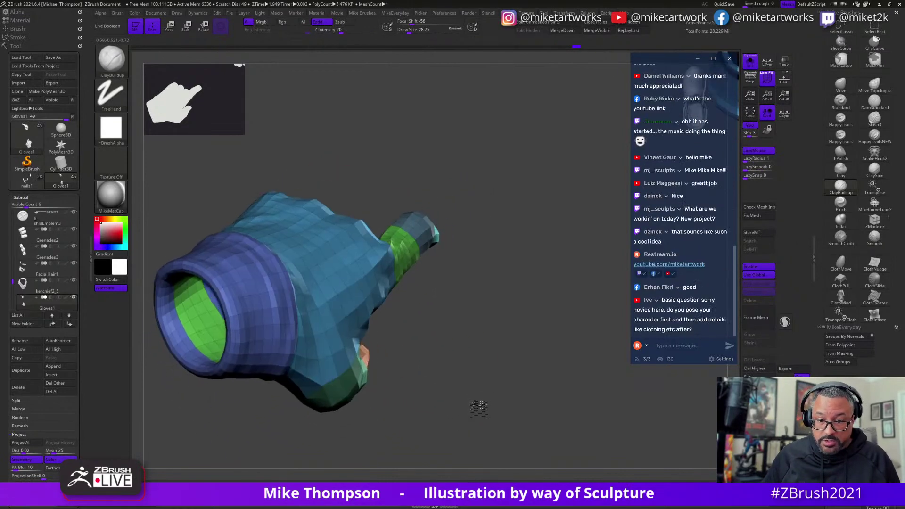
Hide the cuff's outer and inner polygroups so that only the bare hand remains in view.
left_click(309, 377, "ctrl+shift")
left_click(438, 438, "ctrl+shift")
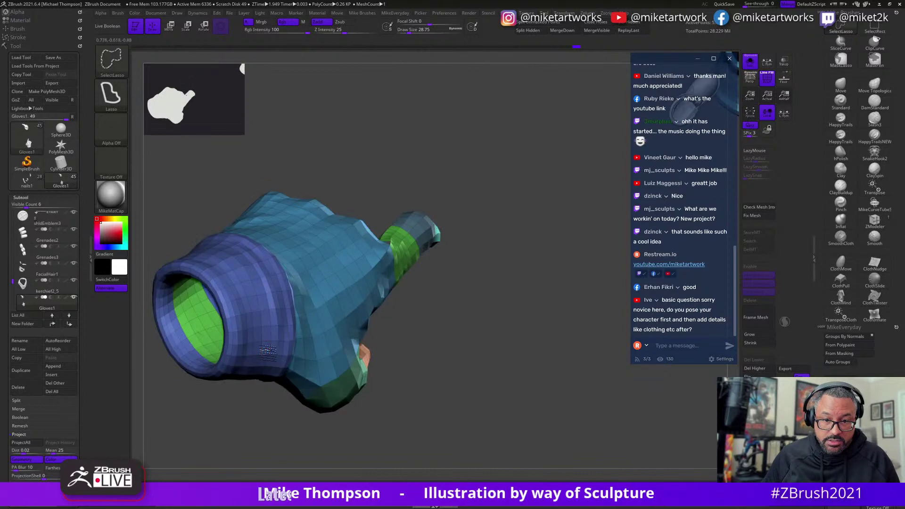
left_click(267, 350, "ctrl+alt+shift")
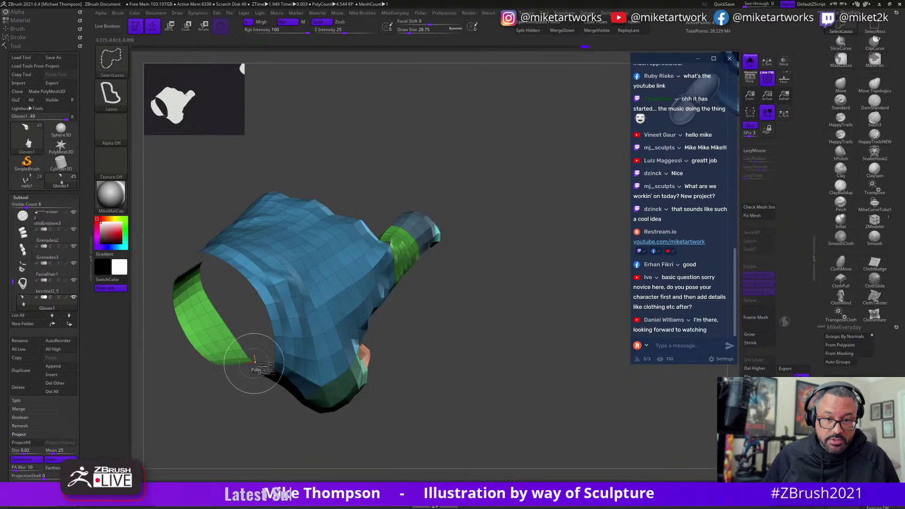
mouse_move(247, 363)
right_mouse_down()
mouse_move(552, 387)
mouse_move(264, 360)
right_mouse_up()
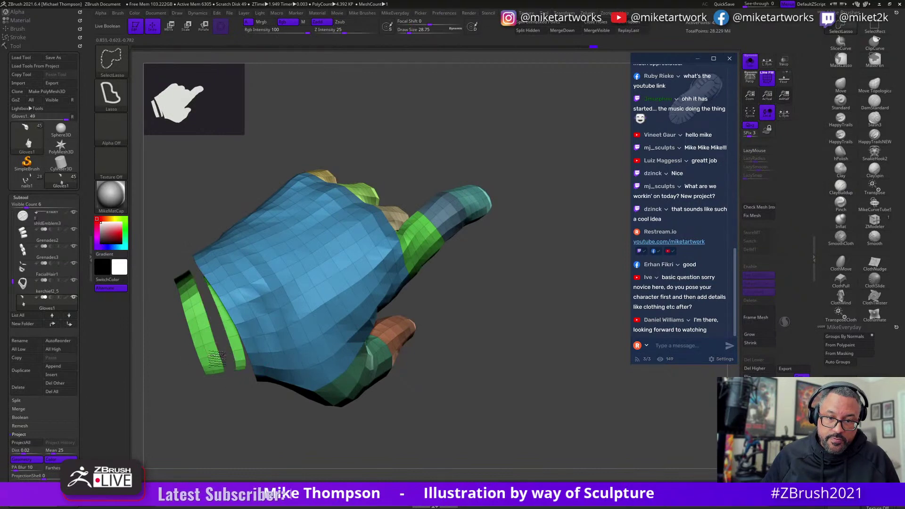
left_click(207, 359, "ctrl+alt+shift")
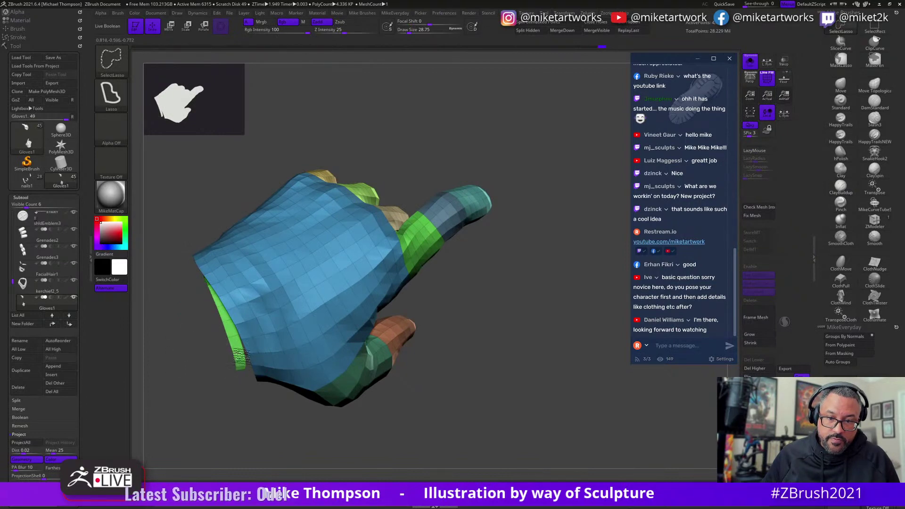
right_click_drag(391, 374, 505, 425)
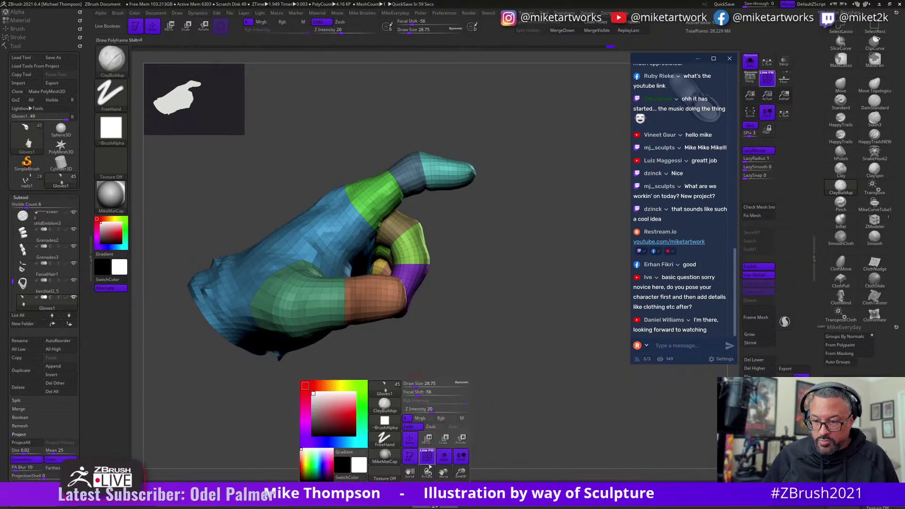
Turn off PolyFrame, restore the higher subdivision levels, and smooth the wrist at a draw size of about 22.
key("shift+f")
right_click_drag(416, 422, 577, 391)
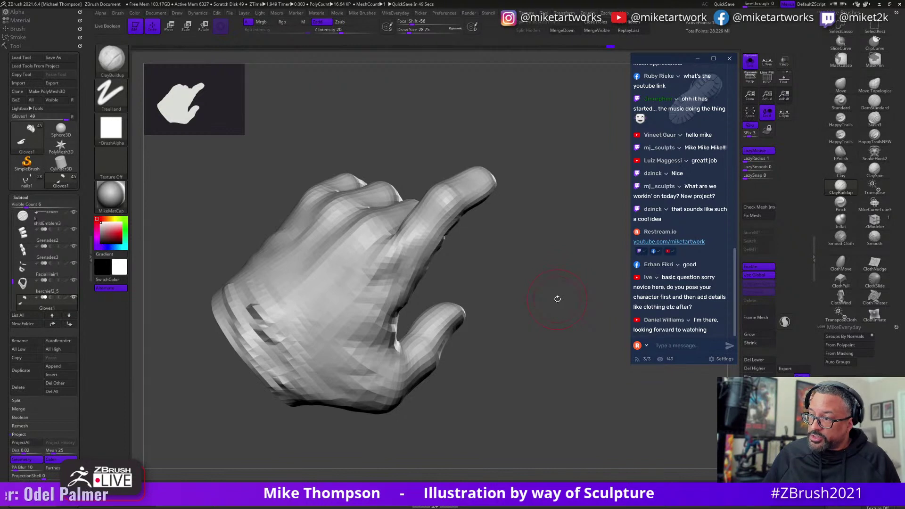
right_click_drag(556, 347, 569, 358)
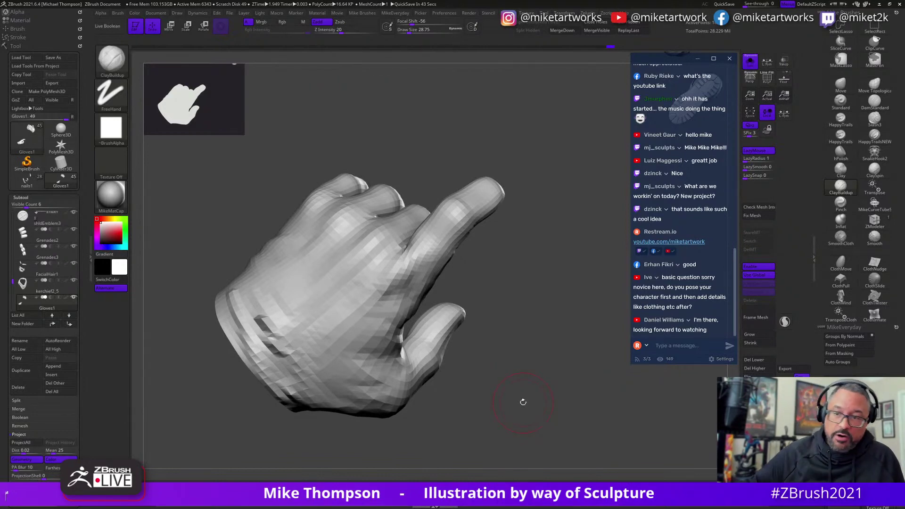
right_click_drag(523, 402, 571, 333)
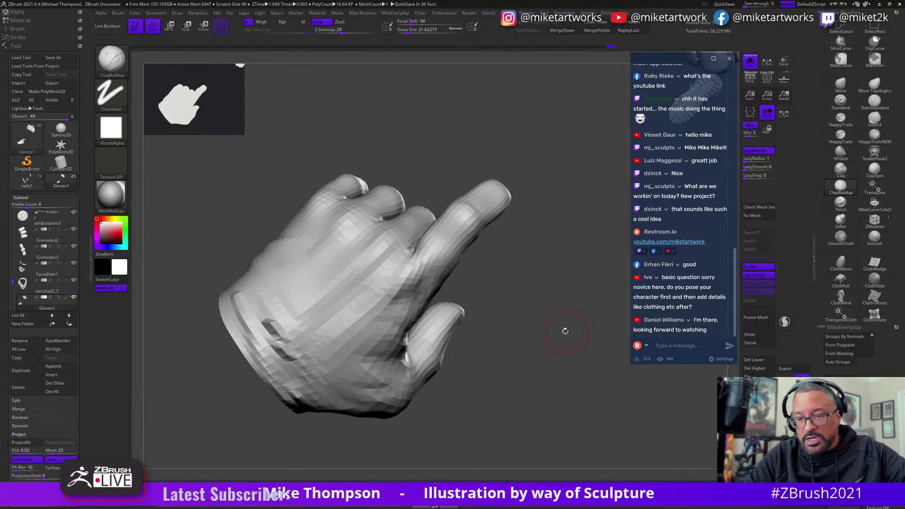
mouse_move(527, 361)
right_mouse_down()
mouse_move(541, 356)
mouse_move(517, 374)
mouse_move(490, 365)
right_mouse_up()
mouse_move(289, 343)
left_mouse_down("shift")
mouse_move(285, 337)
mouse_move(300, 377)
left_mouse_up("shift")
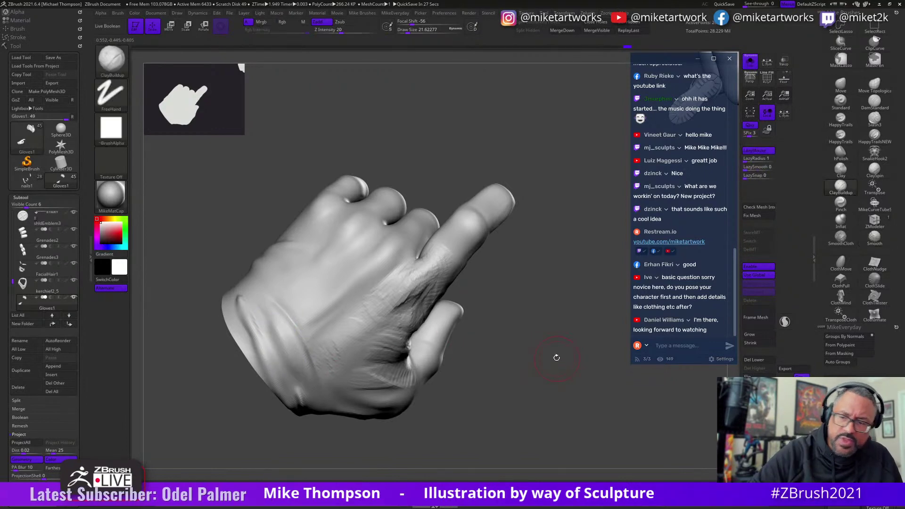
Build up the web between thumb and index finger with ClayBuildup from the side and palm, at a draw size of about 41.
mouse_move(555, 360)
right_mouse_down()
mouse_move(514, 301)
mouse_move(505, 266)
right_mouse_up()
key("s")
left_click(505, 284)
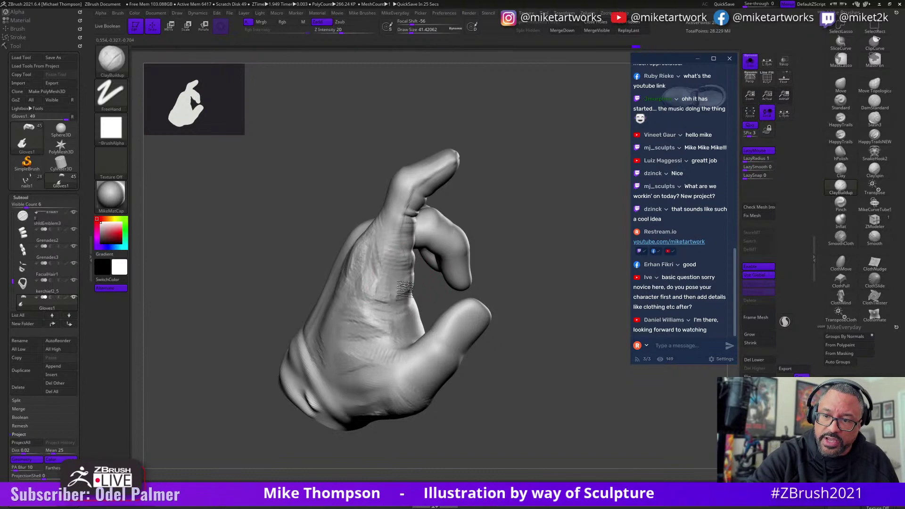
right_click_drag(392, 282, 423, 282)
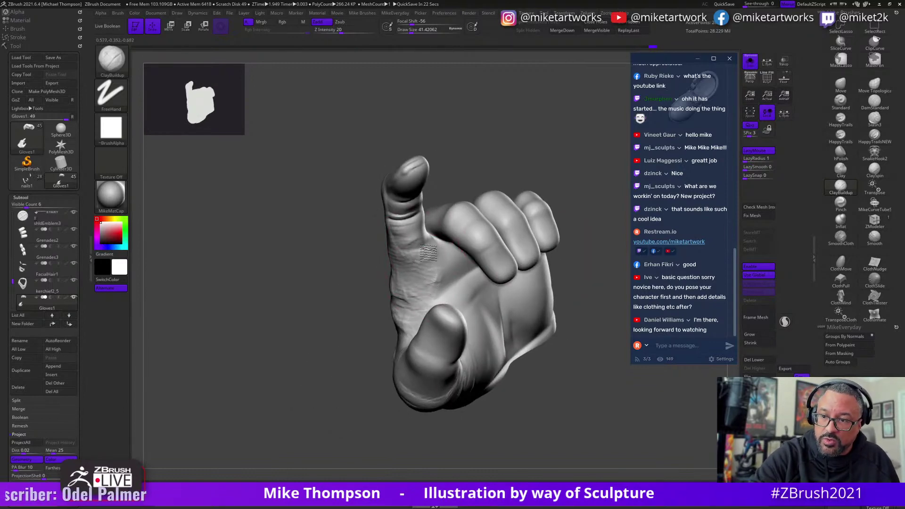
right_click_drag(596, 244, 557, 247)
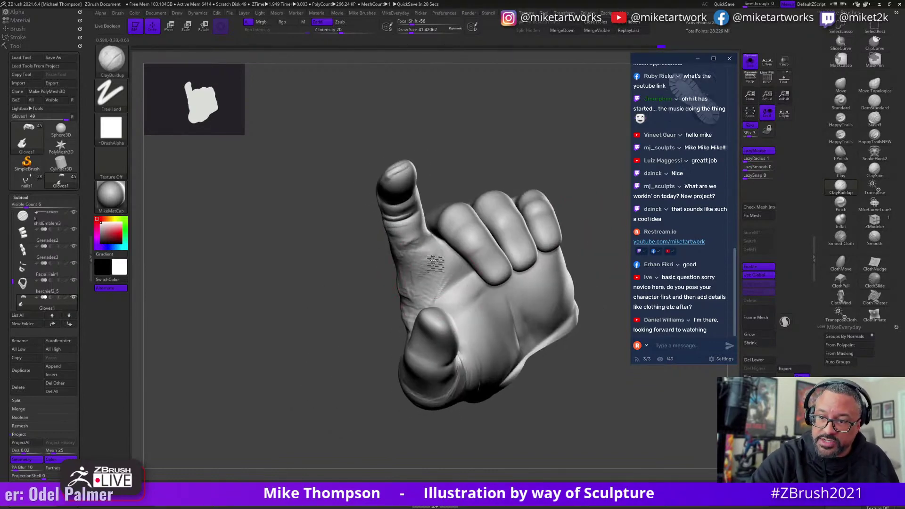
right_click_drag(444, 257, 473, 262)
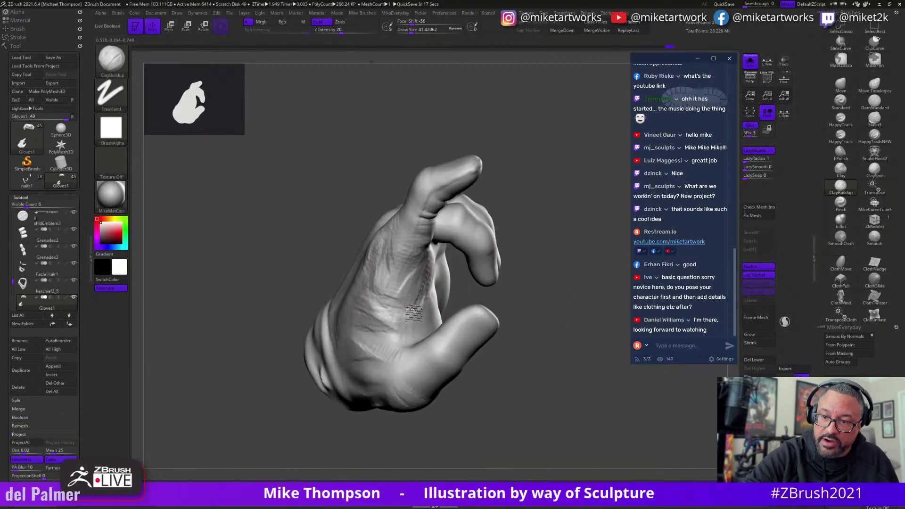
mouse_move(381, 294)
right_mouse_down()
mouse_move(400, 282)
mouse_move(382, 287)
mouse_move(390, 311)
mouse_move(386, 292)
mouse_move(382, 309)
mouse_move(360, 306)
right_mouse_up()
right_click_drag(442, 306, 342, 327)
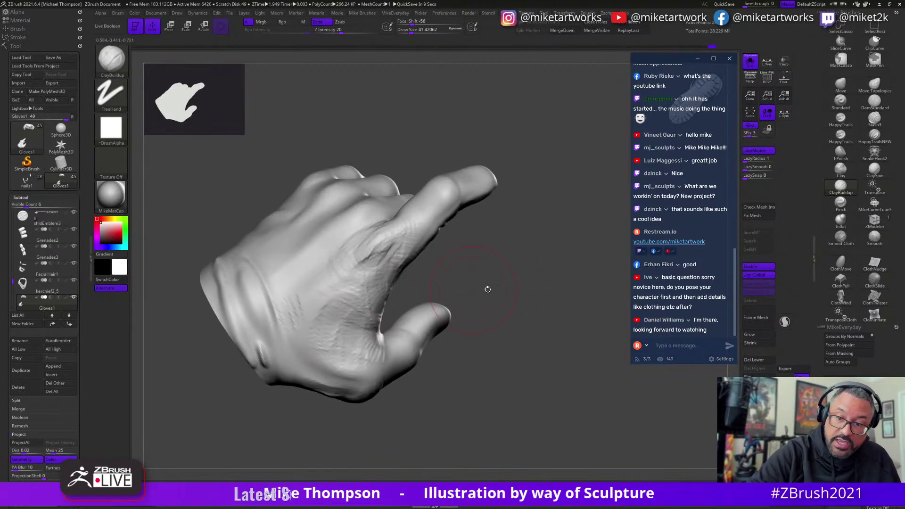
mouse_move(487, 289)
right_mouse_down()
mouse_move(474, 287)
mouse_move(531, 283)
mouse_move(389, 333)
mouse_move(462, 306)
mouse_move(535, 309)
mouse_move(361, 358)
right_mouse_up()
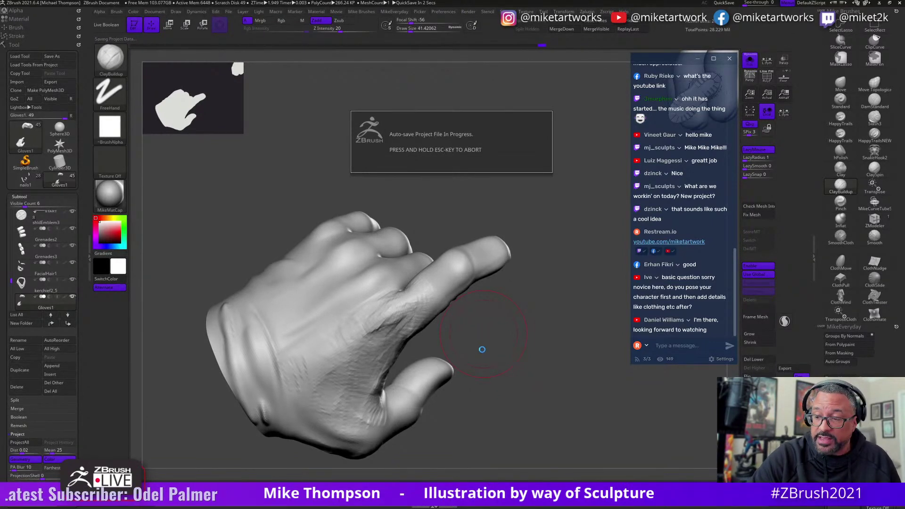
Build up the index finger's base at a draw size of about 17, and add a raised middle knuckle at about 39.
mouse_move(480, 325)
left_mouse_down()
mouse_move(476, 339)
mouse_move(513, 323)
mouse_move(493, 376)
mouse_move(485, 365)
left_mouse_up()
key("s")
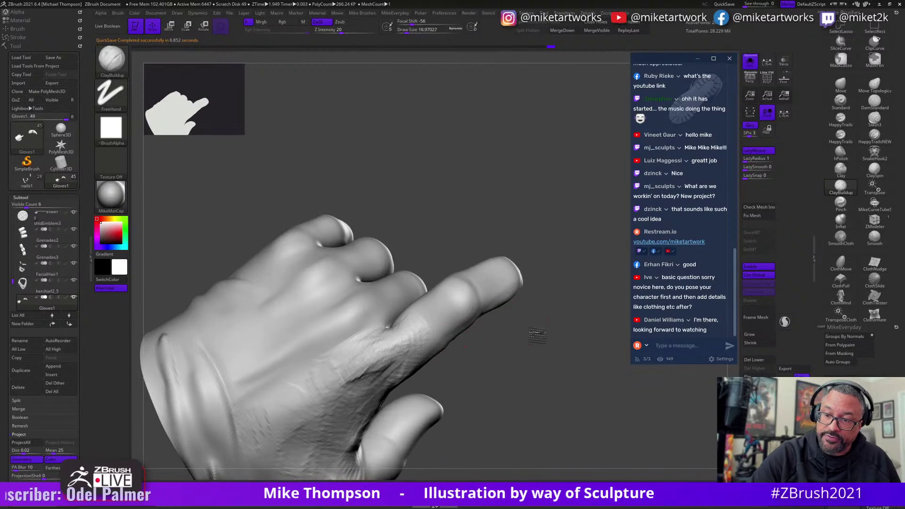
mouse_move(528, 329)
left_mouse_down()
mouse_move(555, 333)
mouse_move(547, 316)
left_mouse_up()
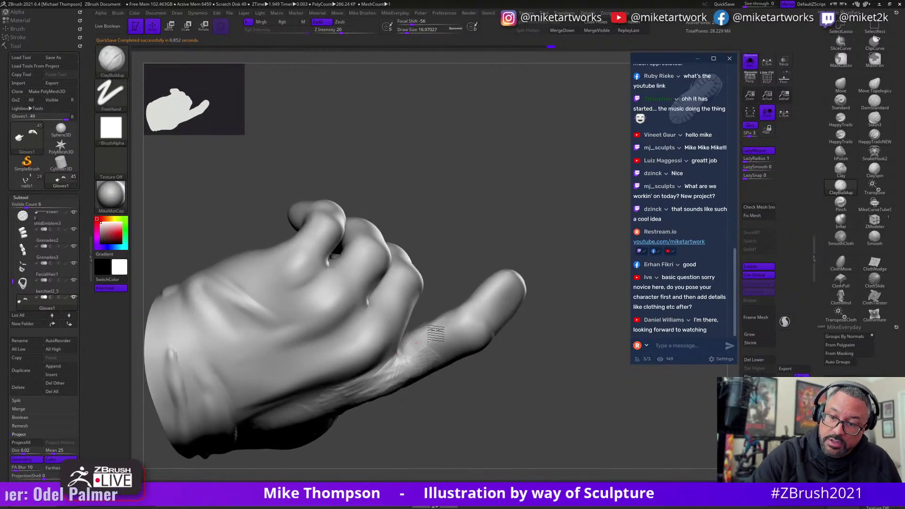
left_click_drag(410, 345, 411, 345)
left_click_drag(448, 303, 562, 275)
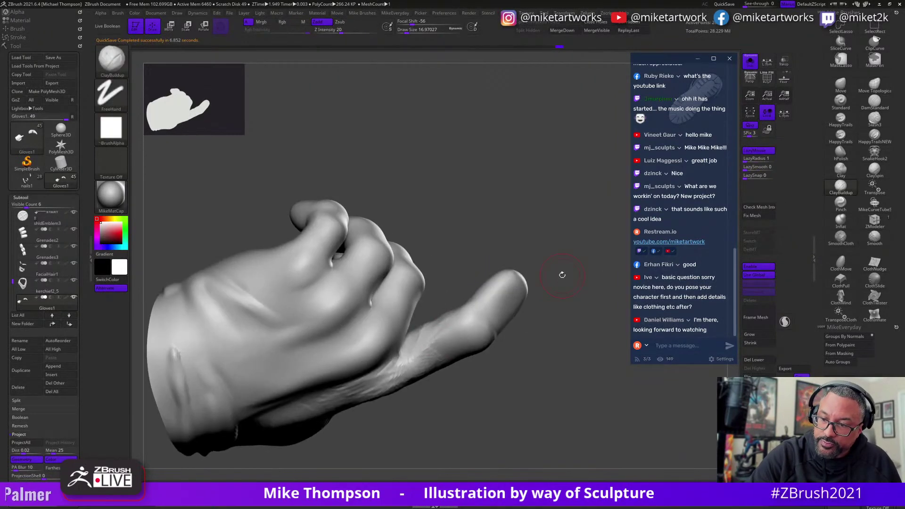
mouse_move(445, 335)
left_mouse_down()
mouse_move(475, 333)
mouse_move(500, 348)
mouse_move(489, 340)
left_mouse_up()
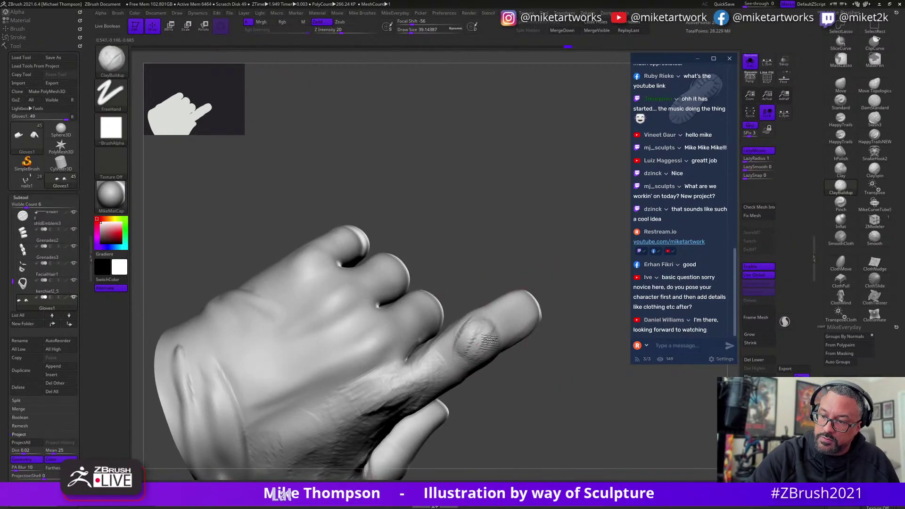
mouse_move(555, 338)
left_mouse_down()
mouse_move(561, 348)
mouse_move(481, 357)
left_mouse_up()
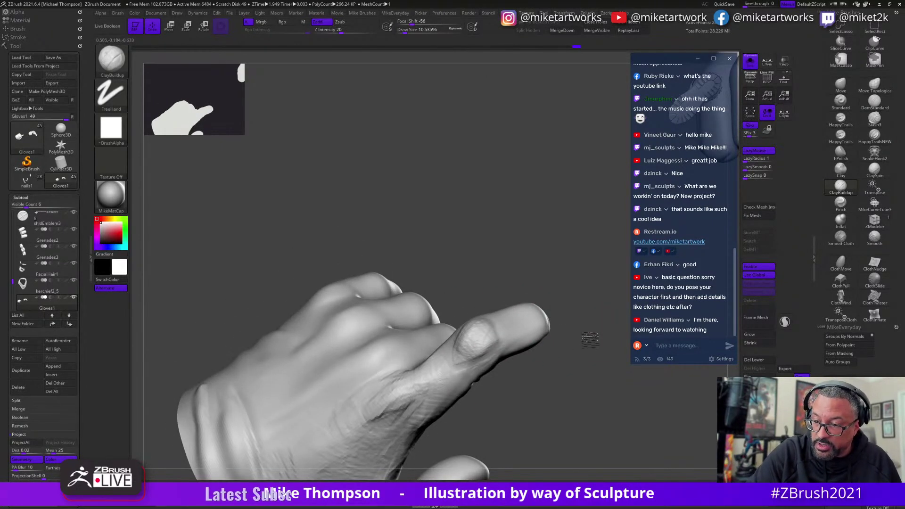
Hide the other glove and refine the pointing index finger's sides and knuckle at a draw size of about 13.
left_click_drag(590, 338, 568, 295)
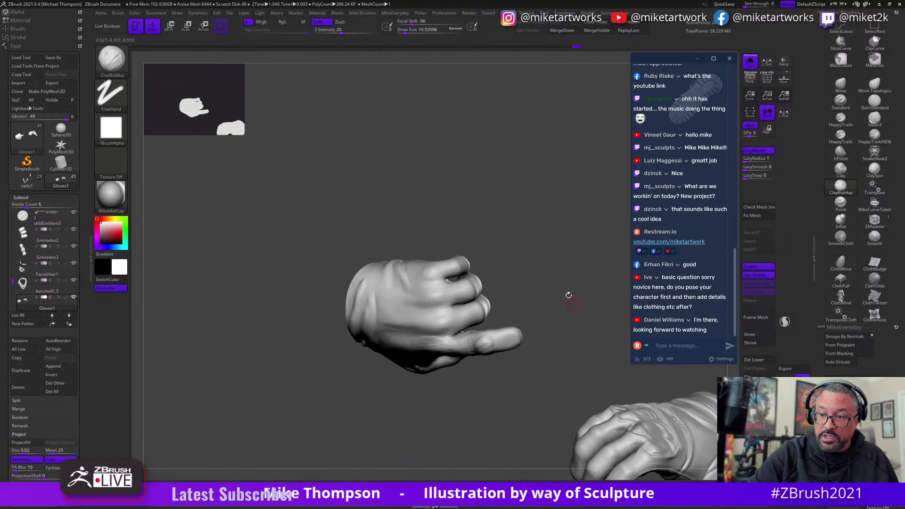
mouse_move(561, 212)
left_mouse_down("ctrl+shift")
mouse_move(337, 421)
mouse_move(471, 165)
mouse_move(561, 210)
left_mouse_up("ctrl+shift")
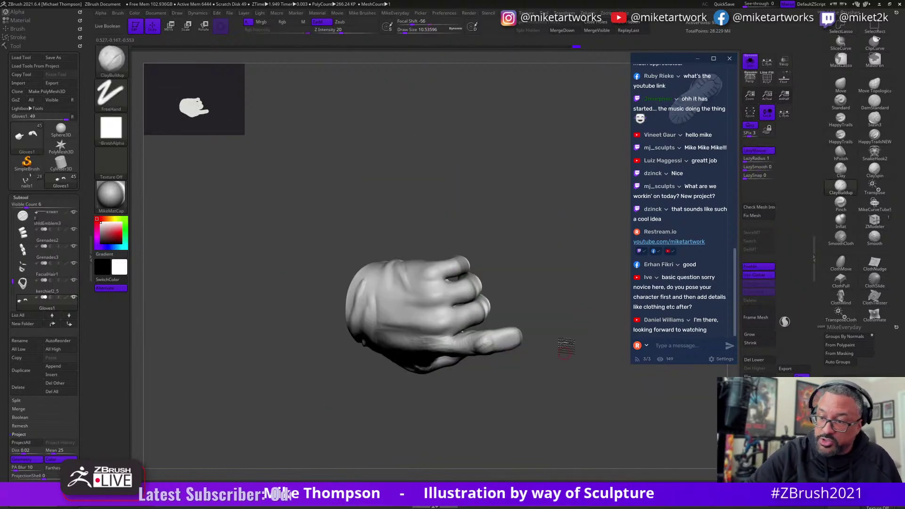
mouse_move(566, 348)
left_mouse_down()
mouse_move(559, 335)
mouse_move(606, 397)
mouse_move(486, 379)
mouse_move(470, 396)
mouse_move(465, 389)
left_mouse_up()
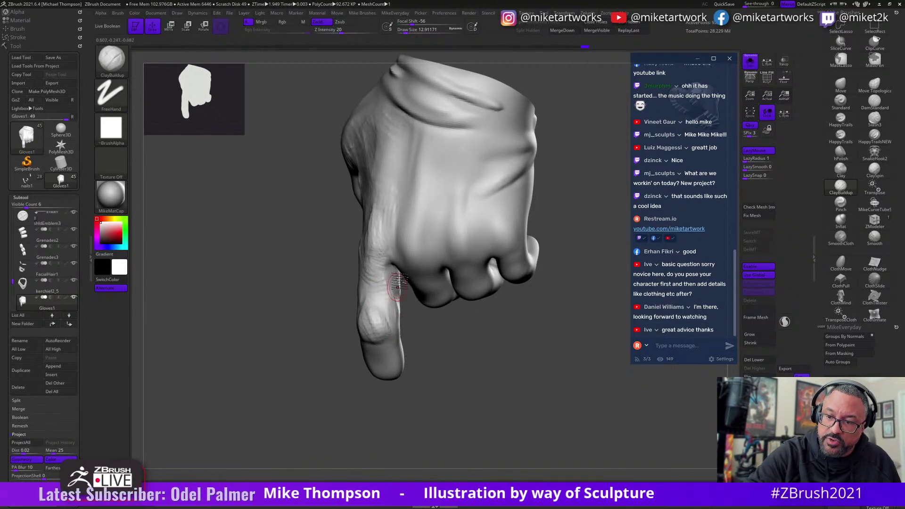
mouse_move(436, 344)
left_mouse_down()
mouse_move(394, 305)
mouse_move(423, 333)
left_mouse_up()
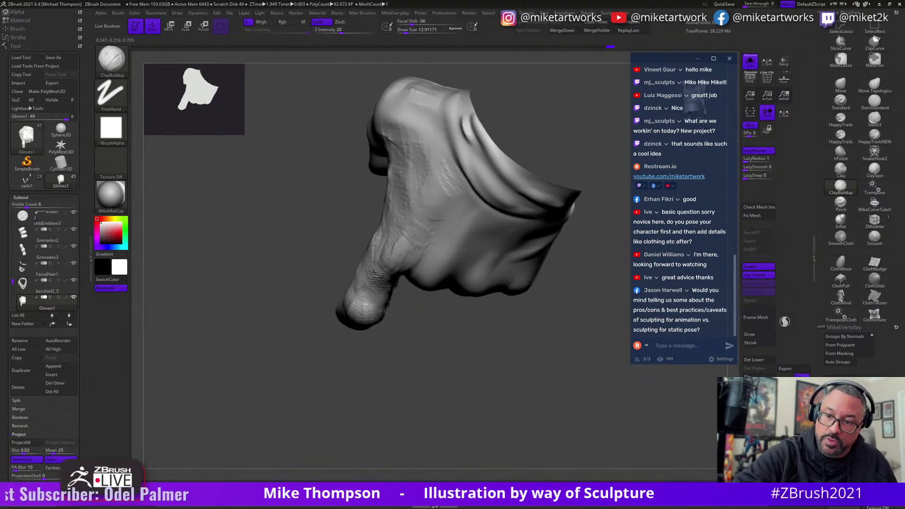
left_click_drag(382, 277, 376, 337)
left_click_drag(406, 367, 548, 351)
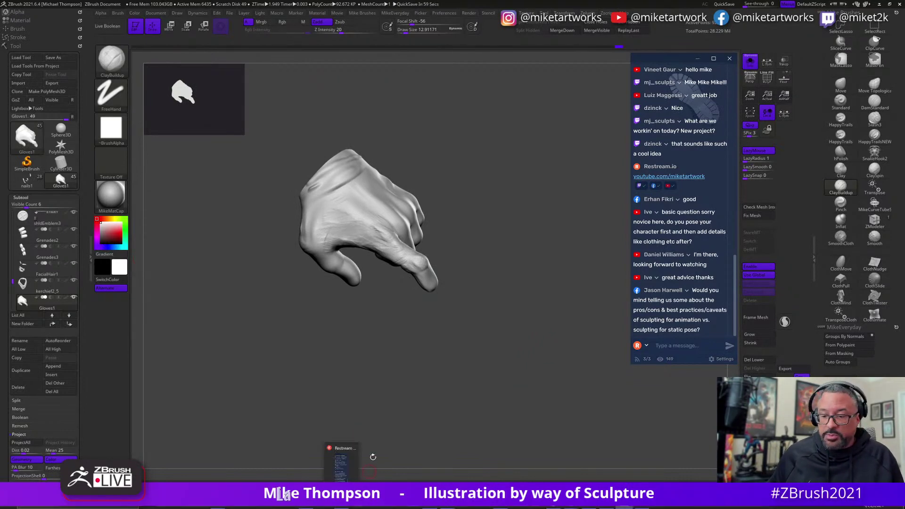
Launch PureRef from the installed creative apps and set its window to stay always on top.
key("super")
scroll(186, 427, "down", 6)
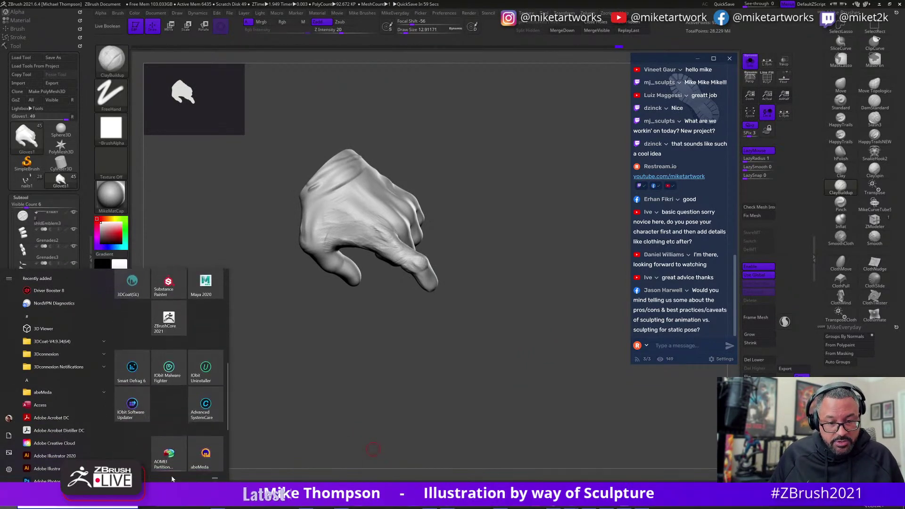
scroll(185, 427, "down", 5)
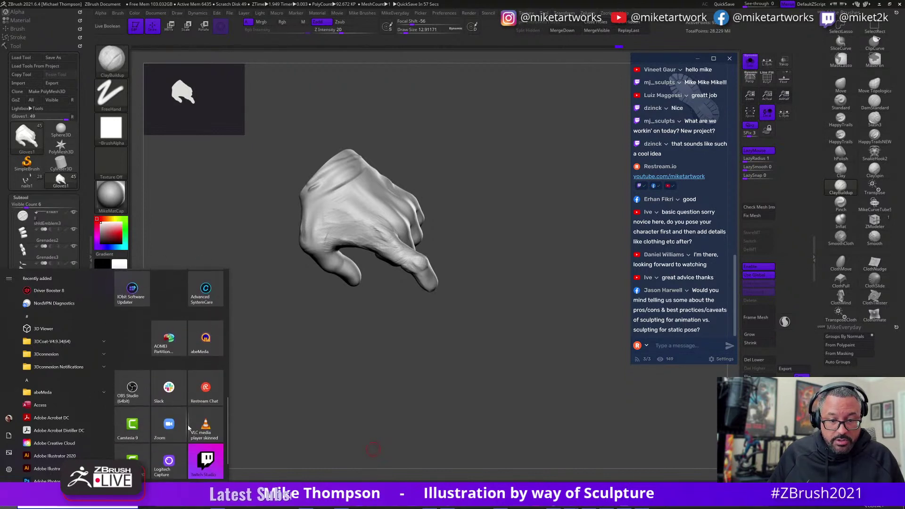
scroll(190, 431, "up", 3)
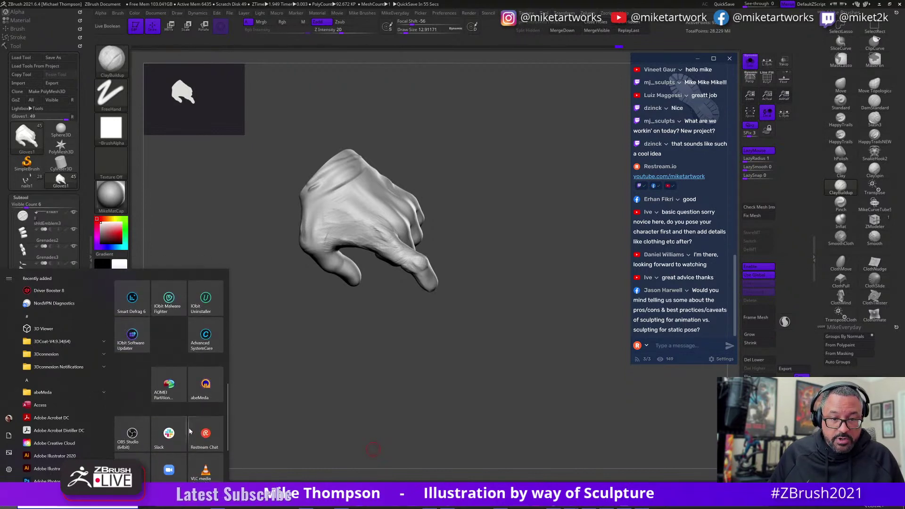
scroll(188, 433, "up", 4)
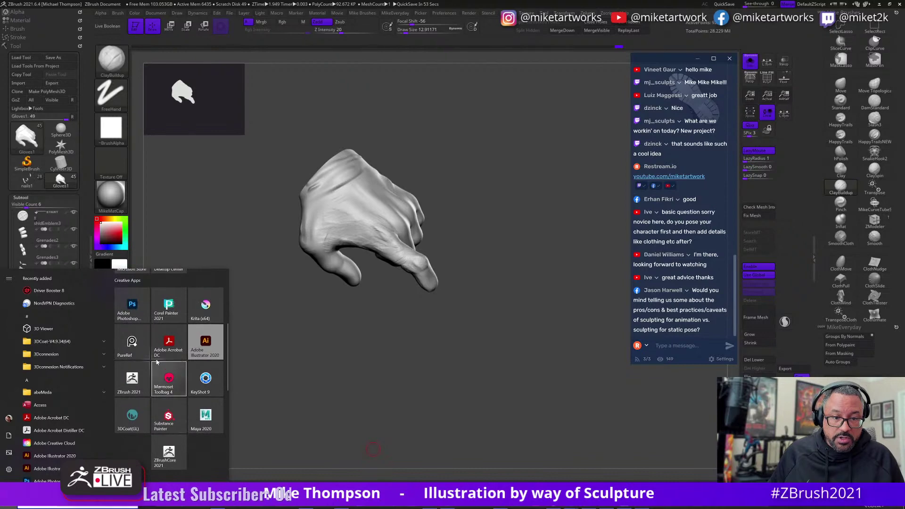
left_click(146, 343)
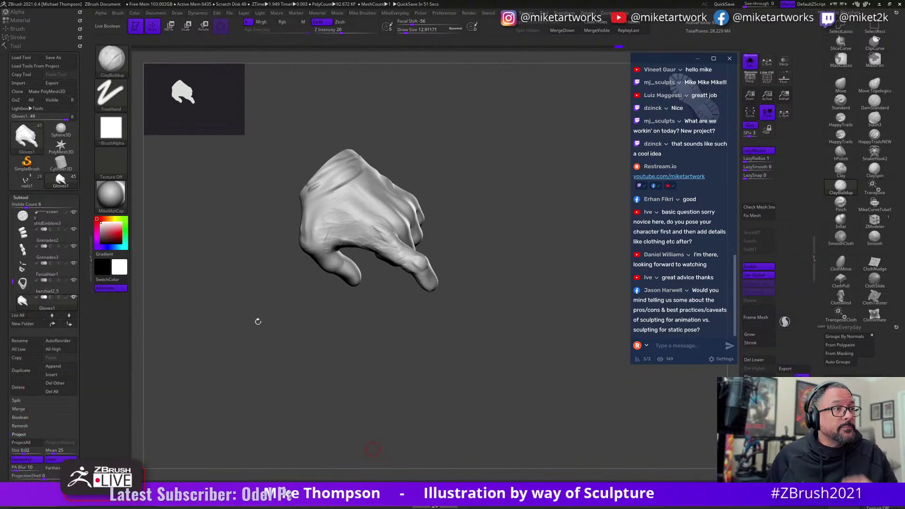
key("ctrl+shift+a")
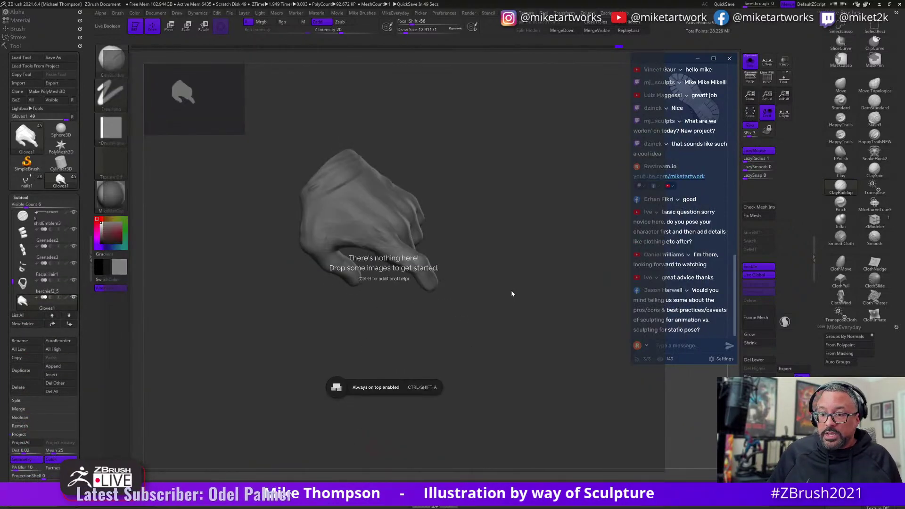
Open PureRef's Load Scene dialog and enlarge it to look through the drives and folders for the reference scene.
right_click(316, 290)
mouse_move(333, 408)
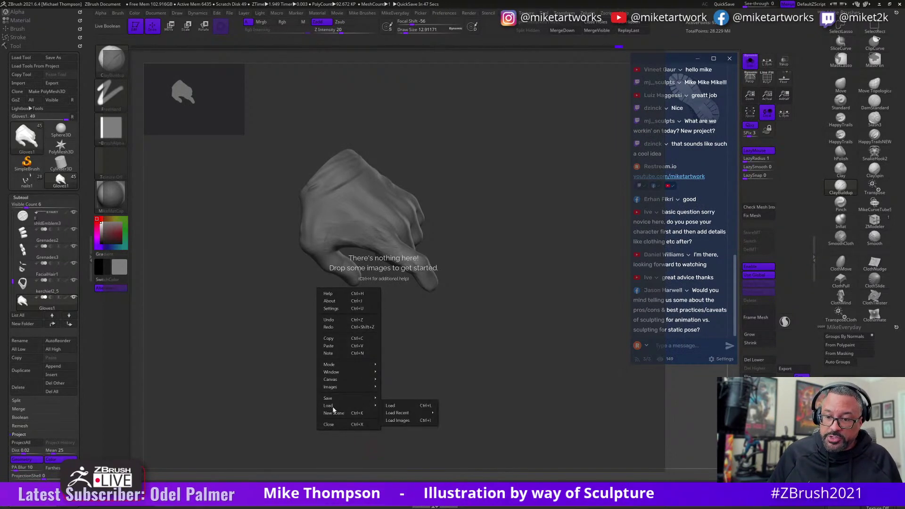
left_click(391, 406)
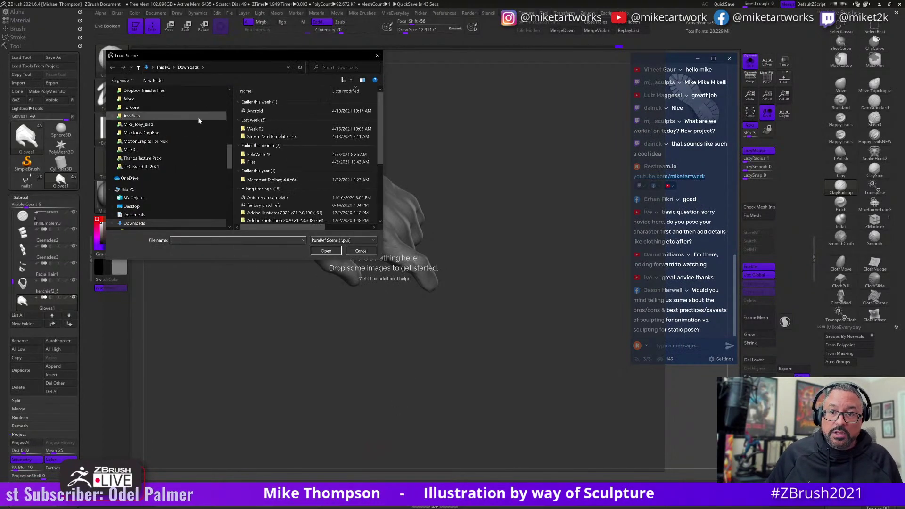
left_click_drag(230, 169, 234, 92)
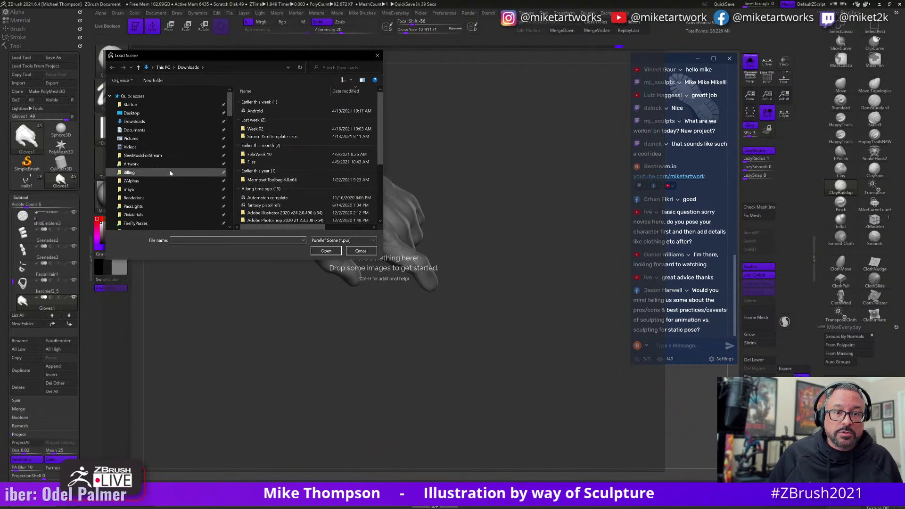
scroll(172, 174, "down", 5)
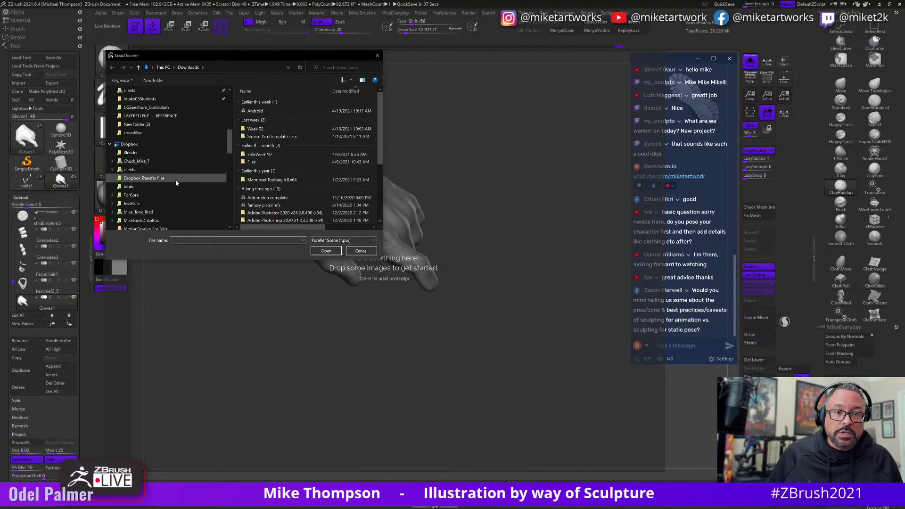
scroll(175, 180, "down", 10)
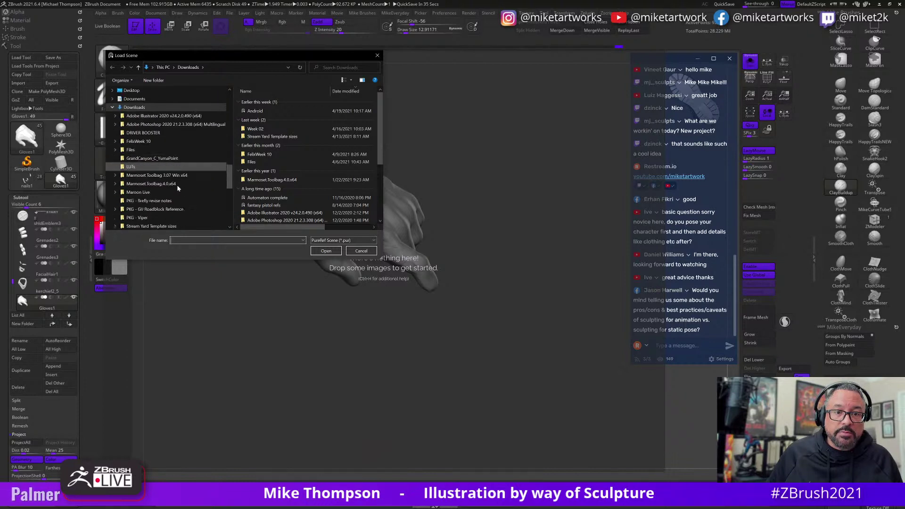
scroll(179, 193, "down", 10)
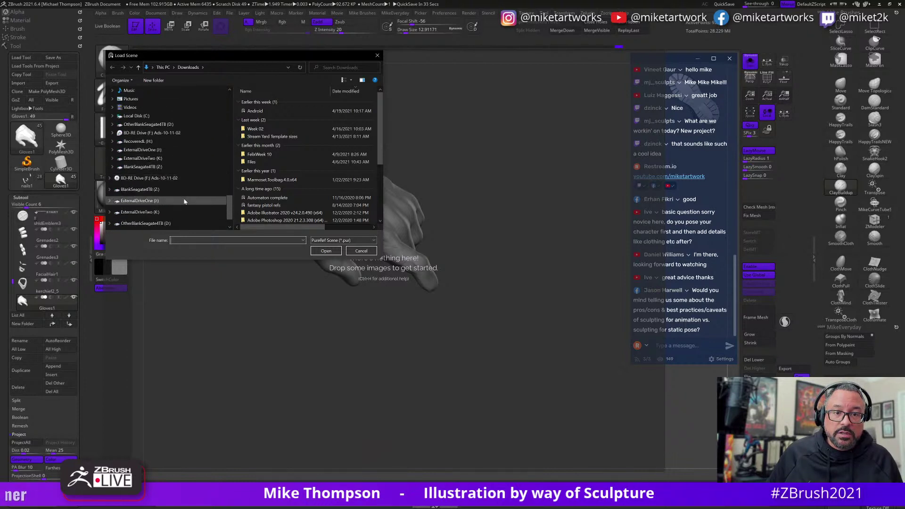
left_click_drag(231, 211, 234, 171)
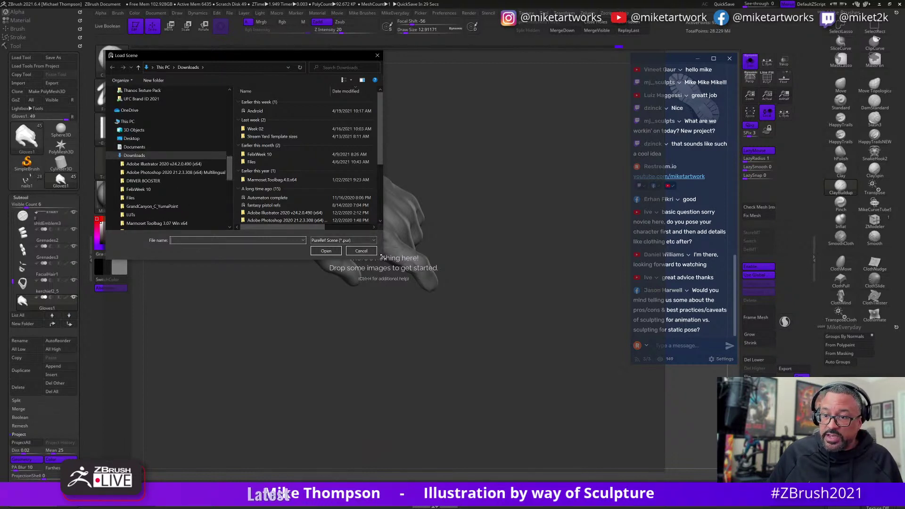
left_click_drag(380, 258, 403, 445)
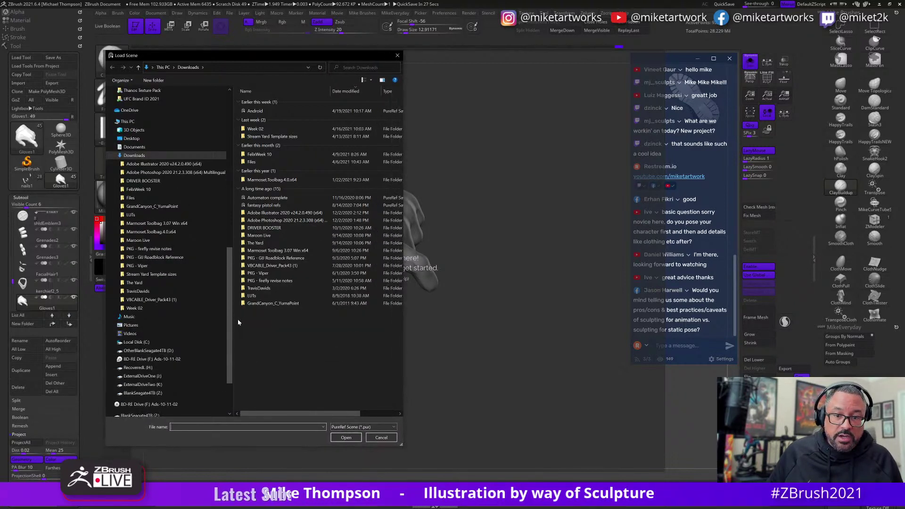
Browse to the Bishop folder inside Dropbox > MikeToolsDropBox > A_MikeSculpts for the reference scene.
mouse_move(231, 336)
left_mouse_down()
mouse_move(240, 311)
mouse_move(243, 329)
left_mouse_up()
scroll(137, 184, "up", 2)
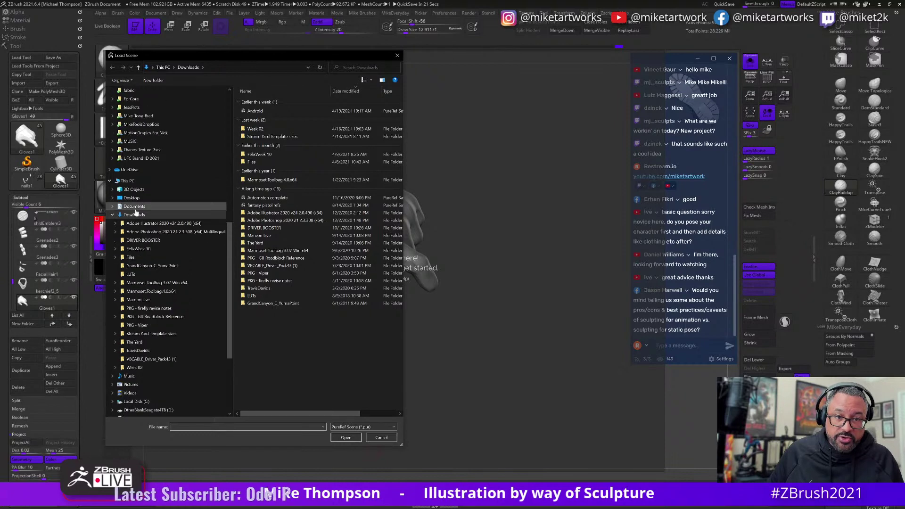
scroll(156, 184, "up", 4)
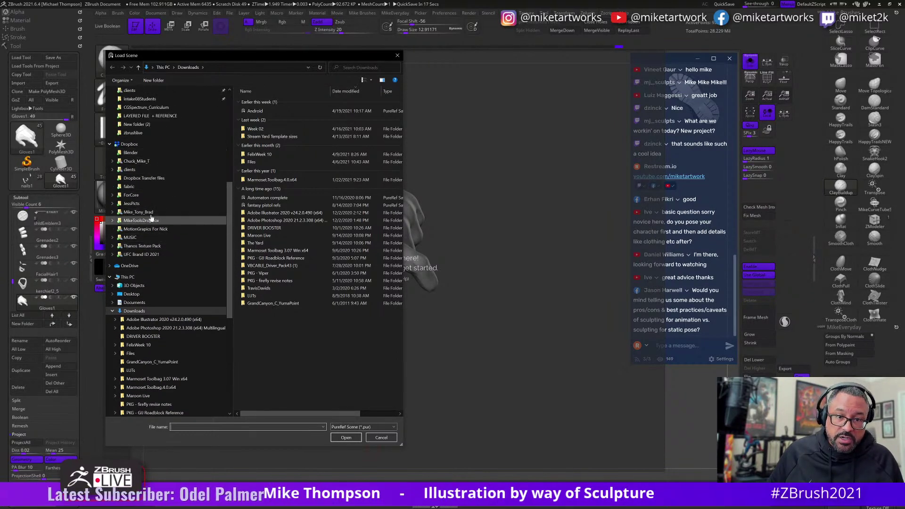
left_click(141, 220)
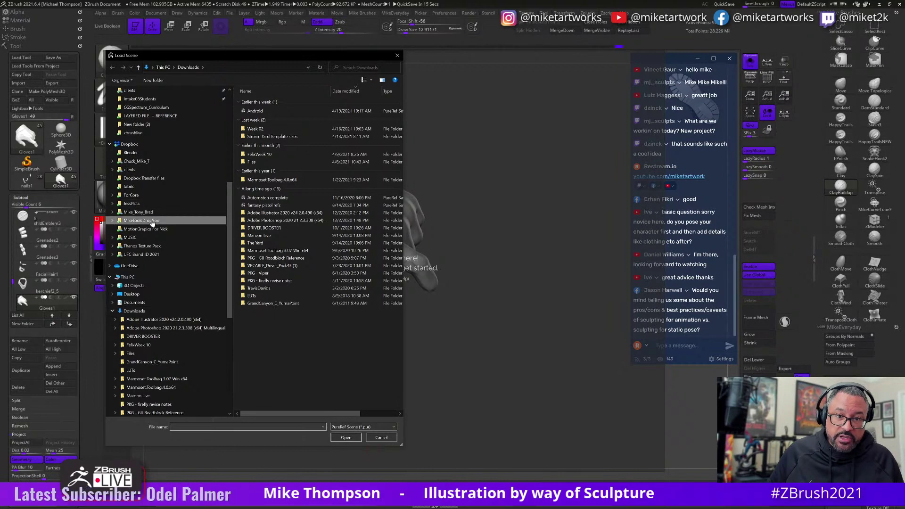
double_click(256, 107)
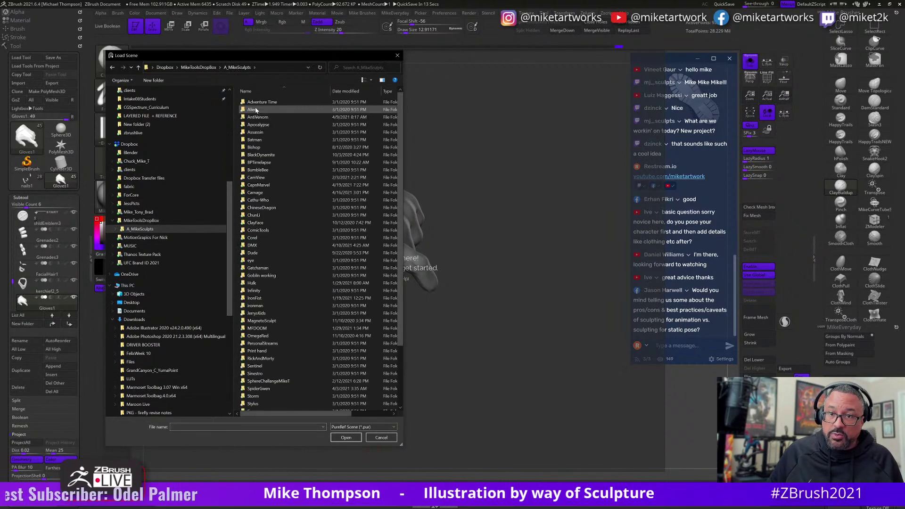
double_click(267, 147)
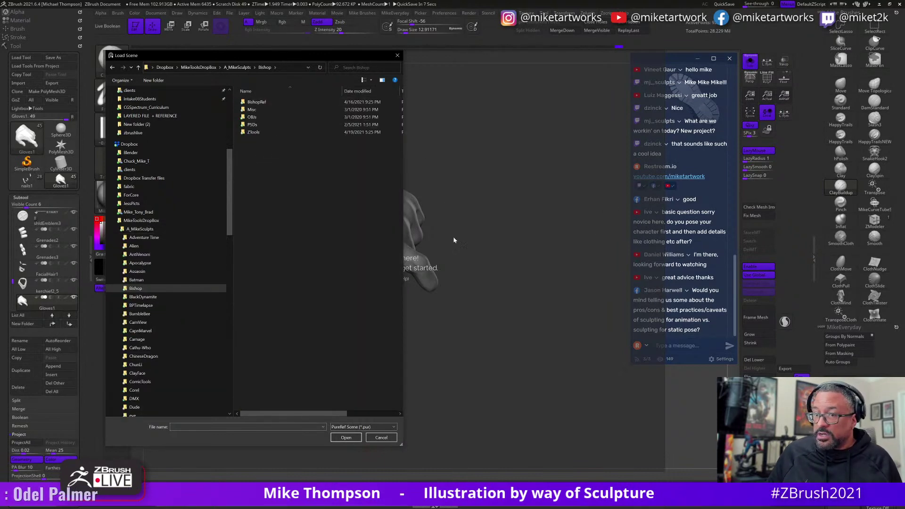
Look through the PSDs folder, return to Bishop, and load the Bishop scene from the BishopRef folder.
double_click(258, 124)
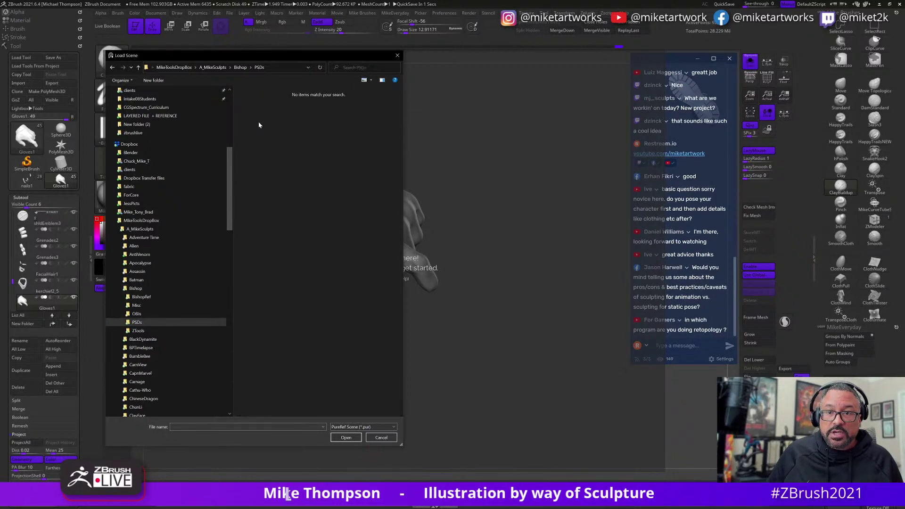
left_click(244, 69)
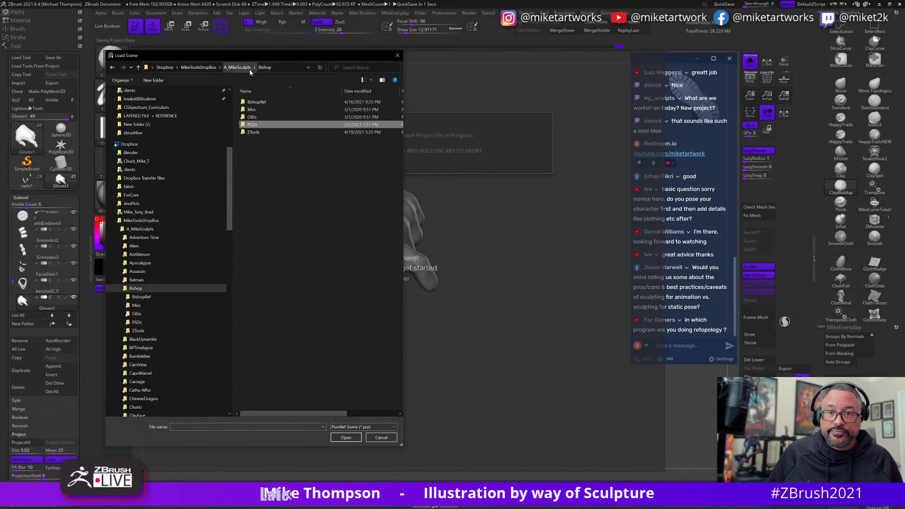
double_click(262, 103)
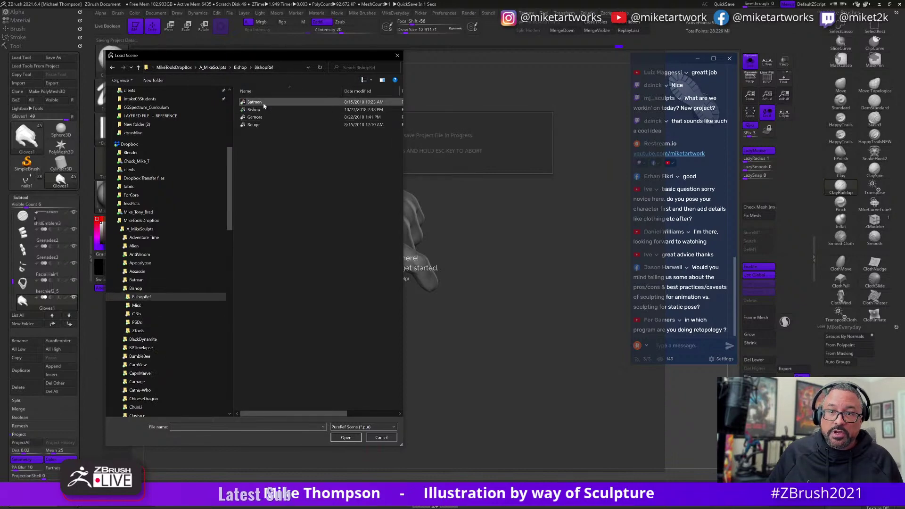
left_click(255, 109)
left_click(348, 438)
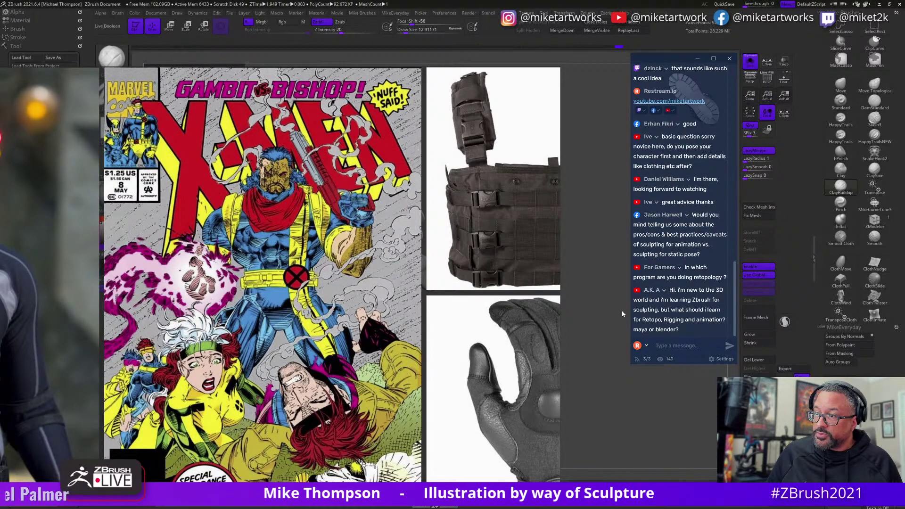
Shrink the PureRef window to a narrow strip showing the X-Men cover and place it beside the glove.
left_click_drag(481, 354, 432, 355)
left_click_drag(634, 362, 411, 364)
mouse_move(283, 351)
left_mouse_down()
mouse_move(424, 353)
mouse_move(384, 354)
left_mouse_up()
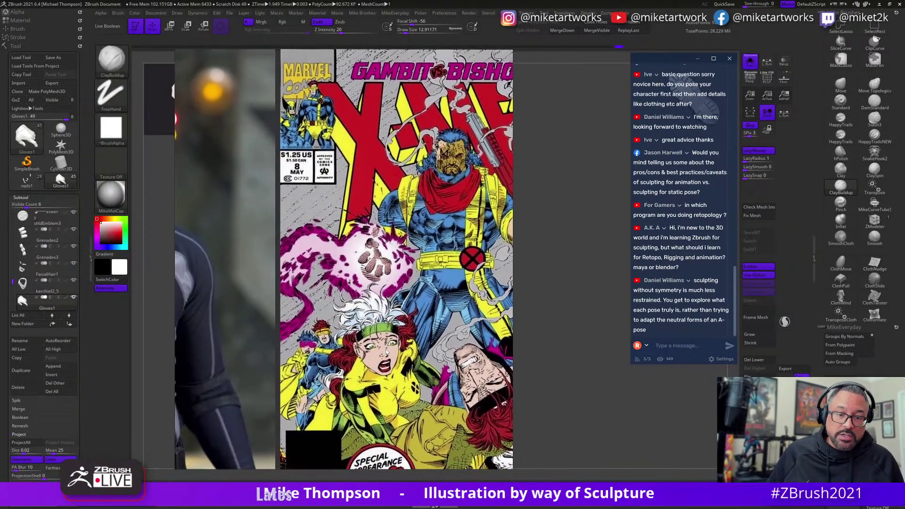
left_click_drag(177, 376, 278, 376)
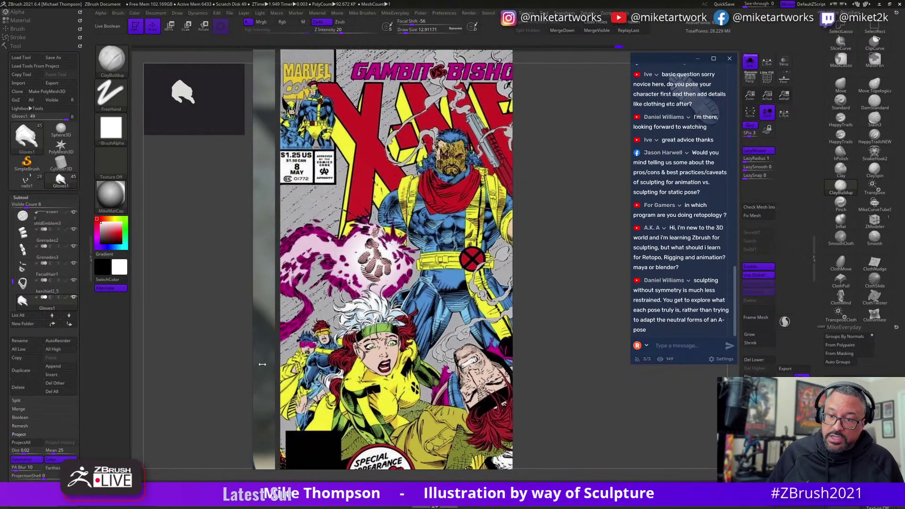
left_click_drag(399, 365, 348, 375)
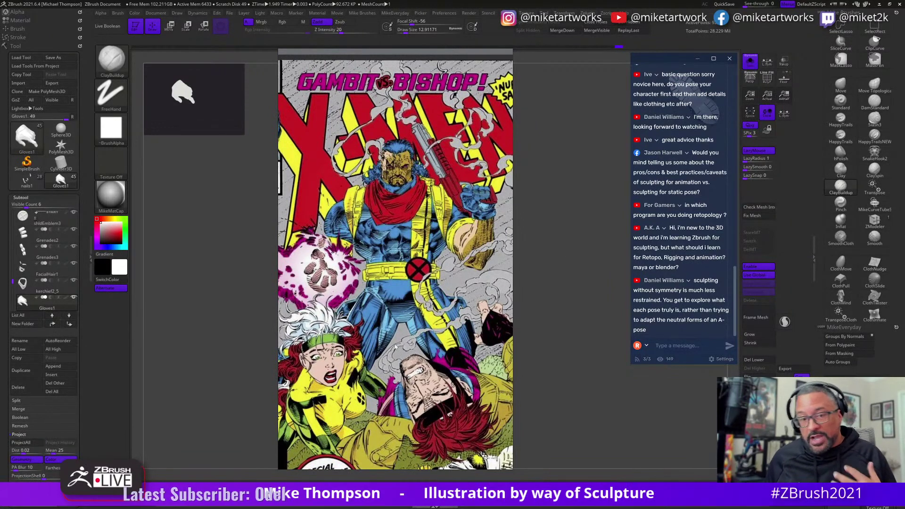
left_click_drag(512, 258, 517, 256)
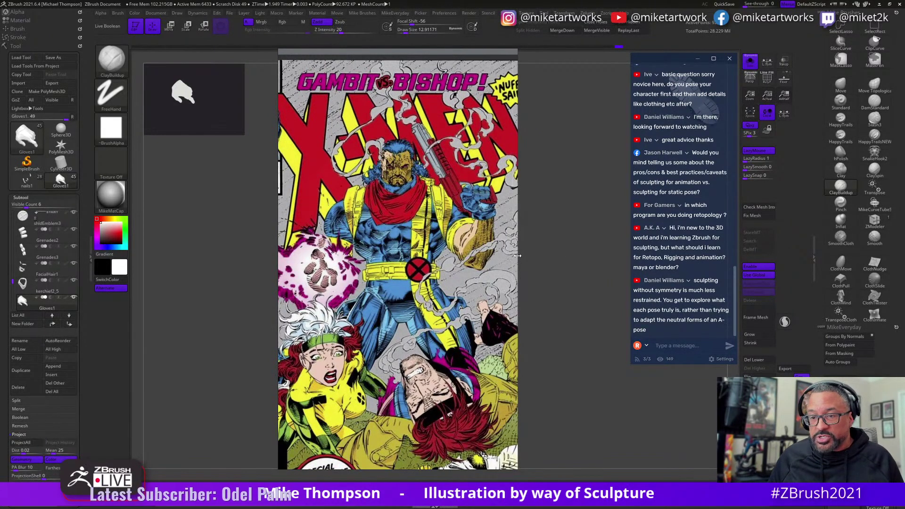
mouse_move(454, 303)
left_mouse_down()
mouse_move(441, 278)
mouse_move(526, 282)
mouse_move(234, 284)
mouse_move(255, 284)
left_mouse_up()
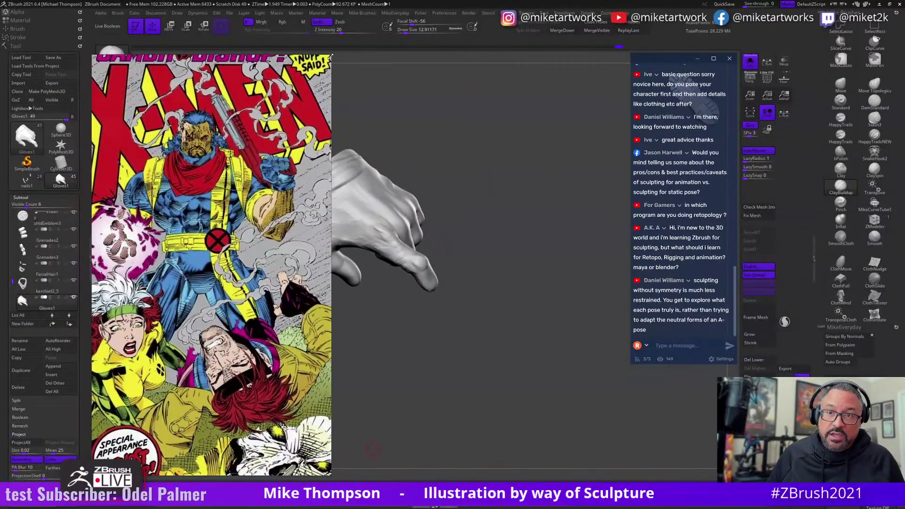
left_click_drag(331, 55, 280, 104)
mouse_move(207, 275)
left_mouse_down()
mouse_move(189, 295)
mouse_move(269, 271)
mouse_move(206, 305)
left_mouse_up()
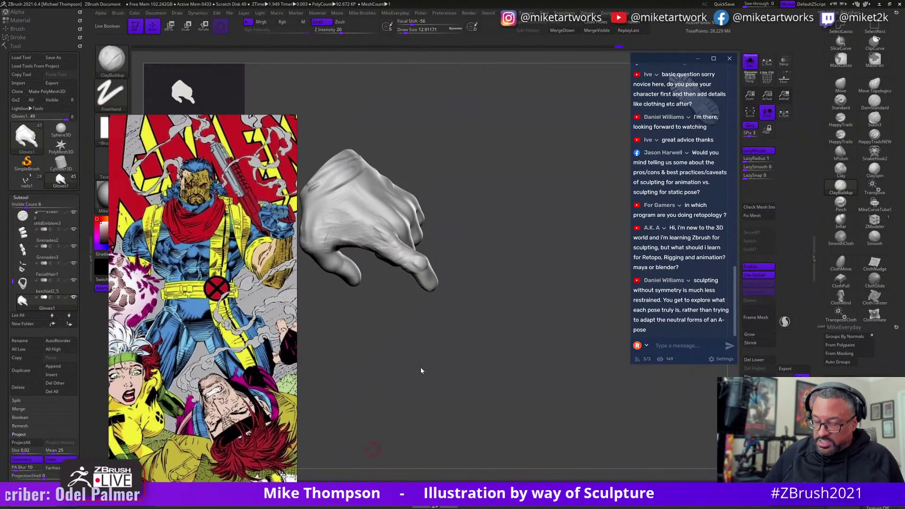
Refine the pointing index finger's tip, sides and end joint with ClayBuildup at a draw size of about 16.
mouse_move(460, 403)
left_mouse_down()
mouse_move(529, 431)
mouse_move(537, 423)
mouse_move(540, 432)
mouse_move(556, 347)
mouse_move(560, 368)
mouse_move(577, 347)
mouse_move(551, 321)
left_mouse_up()
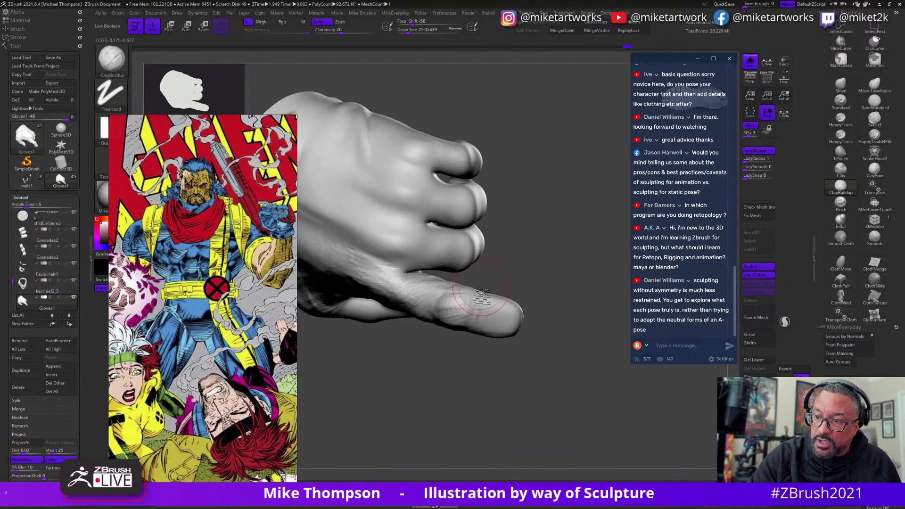
mouse_move(555, 289)
left_mouse_down()
mouse_move(542, 332)
mouse_move(489, 282)
mouse_move(556, 306)
mouse_move(552, 266)
mouse_move(565, 210)
mouse_move(549, 302)
mouse_move(508, 285)
mouse_move(522, 307)
mouse_move(499, 264)
mouse_move(555, 329)
mouse_move(557, 303)
mouse_move(514, 300)
mouse_move(518, 261)
left_mouse_up()
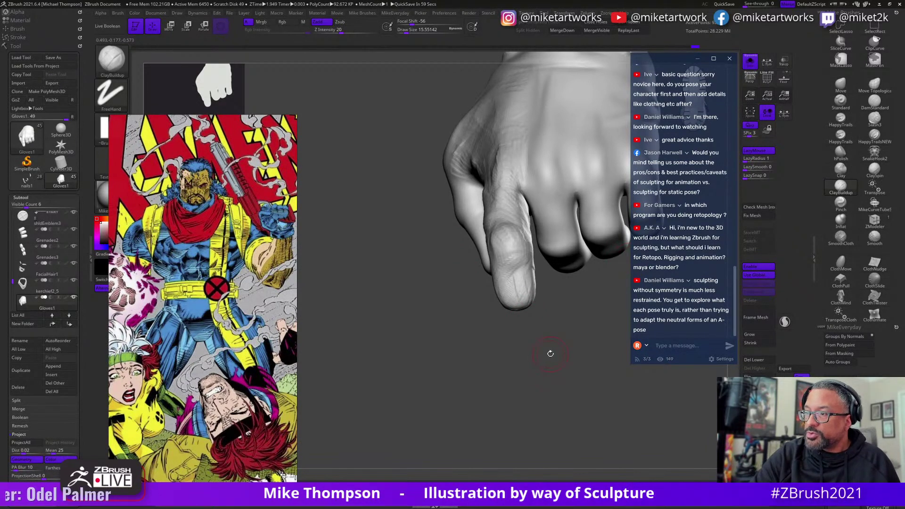
left_click_drag(550, 353, 510, 390)
mouse_move(489, 362)
left_mouse_down()
mouse_move(450, 332)
mouse_move(475, 336)
mouse_move(504, 365)
mouse_move(484, 321)
left_mouse_up()
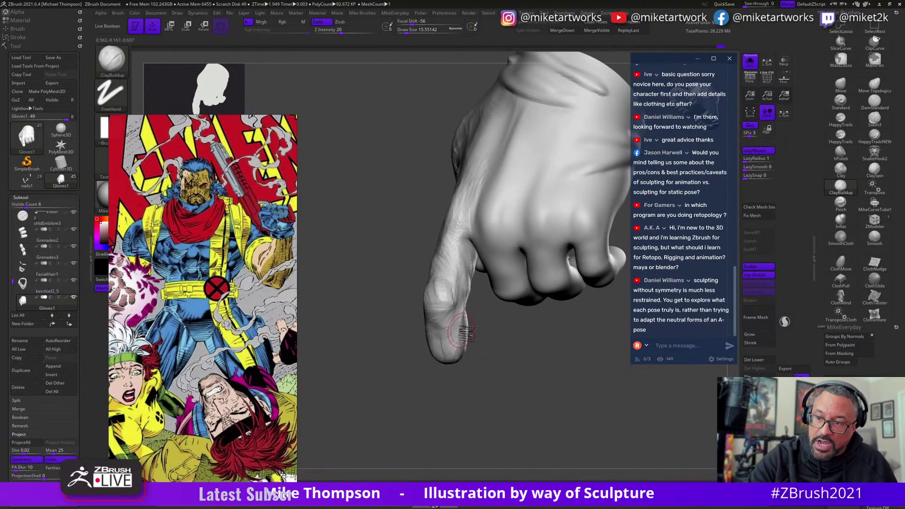
mouse_move(466, 332)
left_mouse_down()
mouse_move(464, 320)
mouse_move(523, 349)
mouse_move(477, 365)
mouse_move(566, 250)
mouse_move(559, 325)
mouse_move(430, 282)
mouse_move(441, 279)
left_mouse_up()
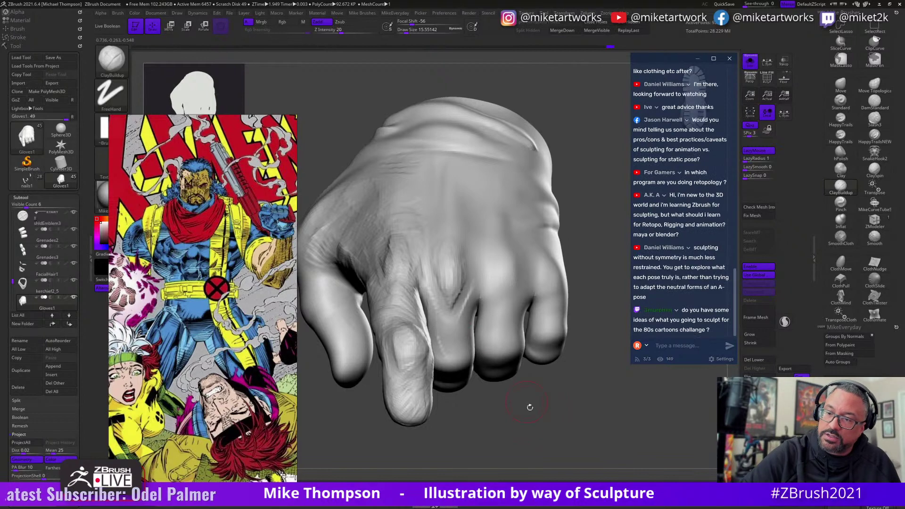
Build up the middle finger's knuckle and the gap beside the pointing index finger with ClayBuildup strokes.
left_click_drag(530, 406, 460, 330)
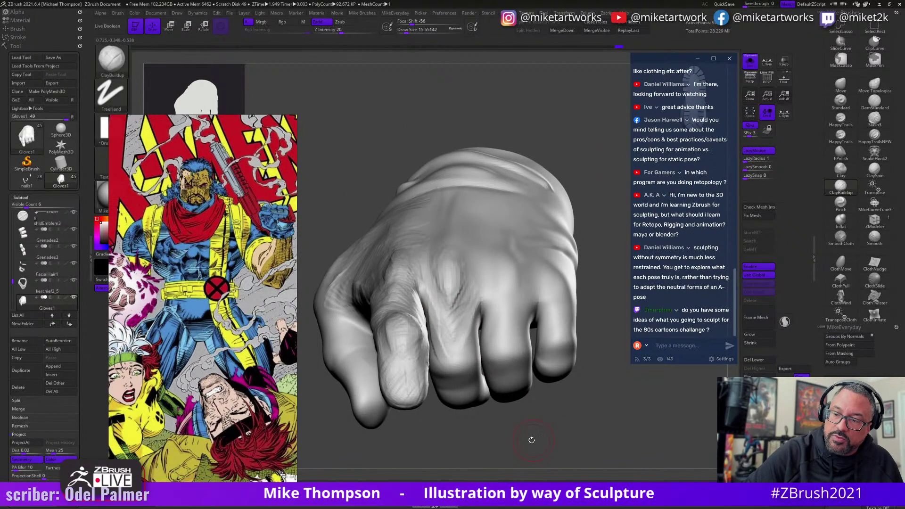
left_click_drag(531, 440, 469, 304)
left_click_drag(545, 417, 471, 259)
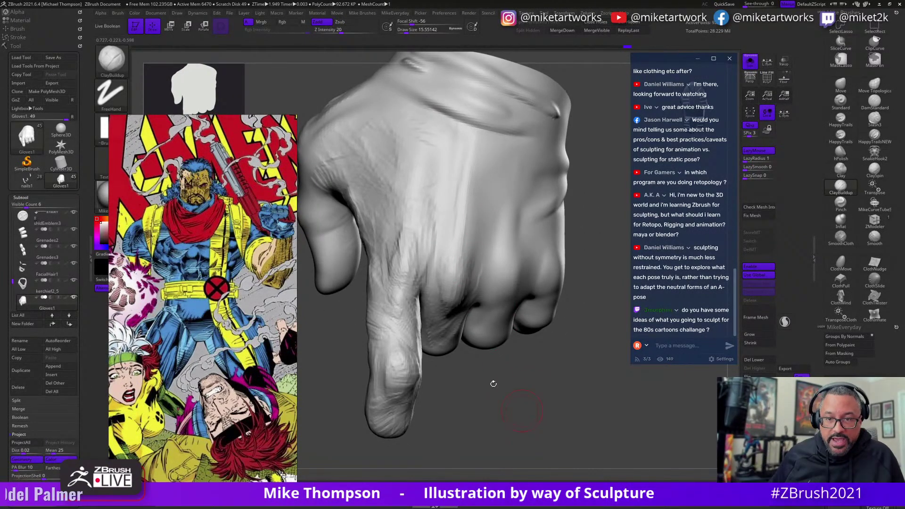
Look through the PureRef board for hand references and frame the statue arm with the clenched red glove.
scroll(235, 431, "down", 5)
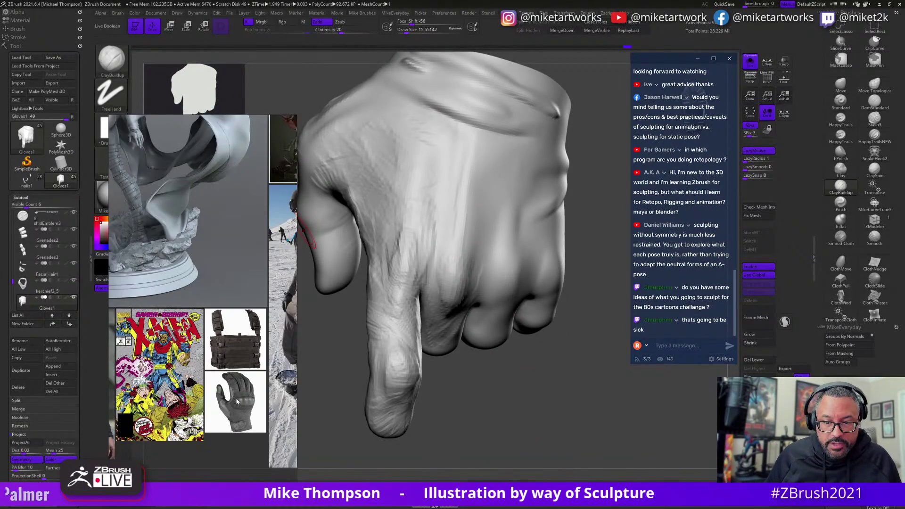
scroll(236, 401, "up", 4)
scroll(246, 411, "down", 3)
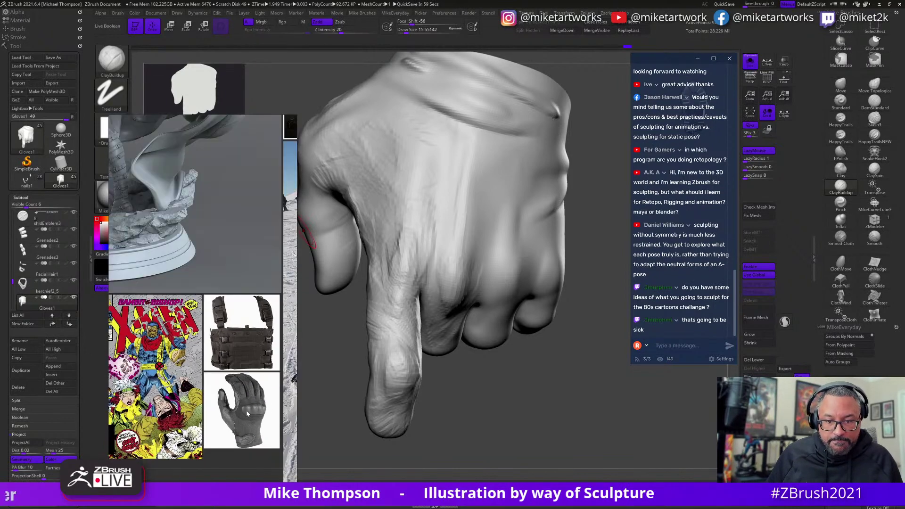
scroll(202, 421, "down", 4)
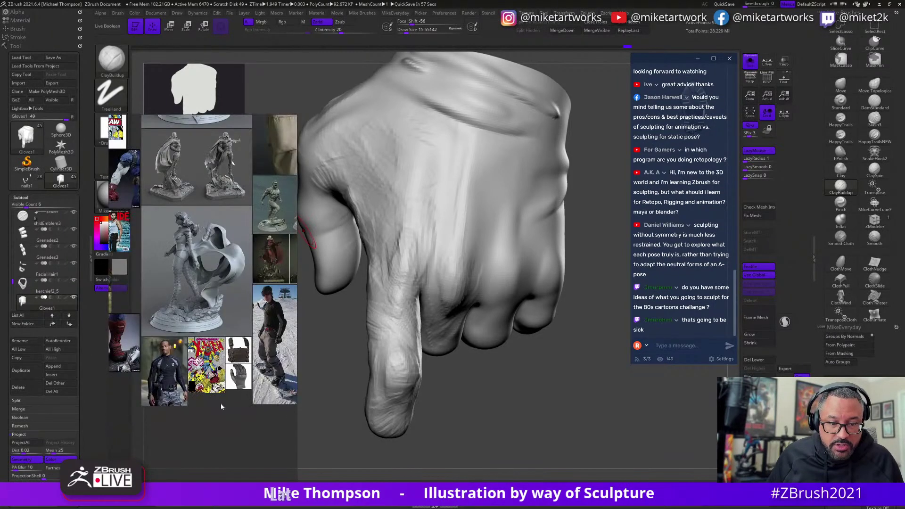
scroll(188, 395, "up", 4)
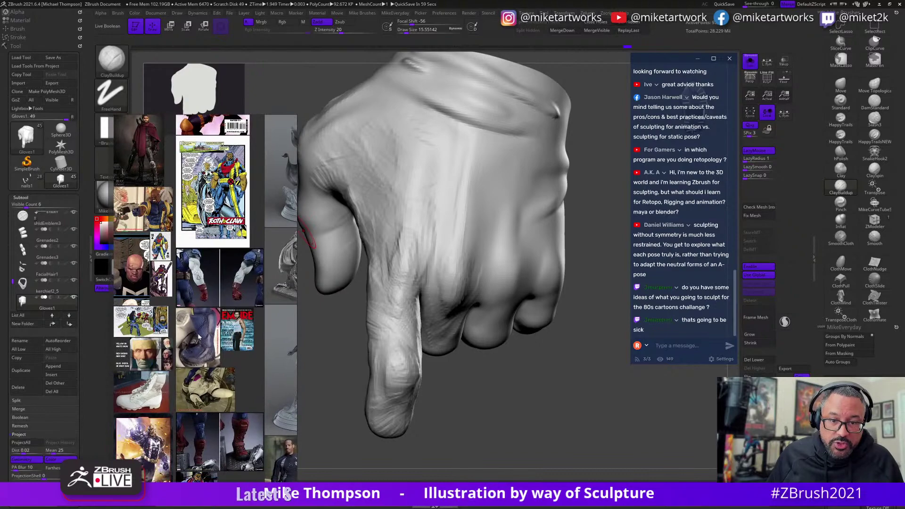
scroll(198, 337, "up", 5)
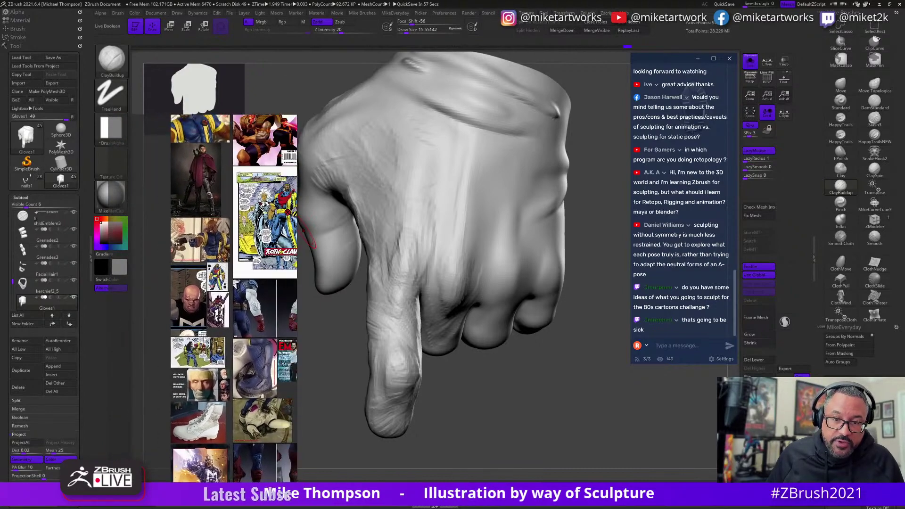
scroll(202, 339, "up", 6)
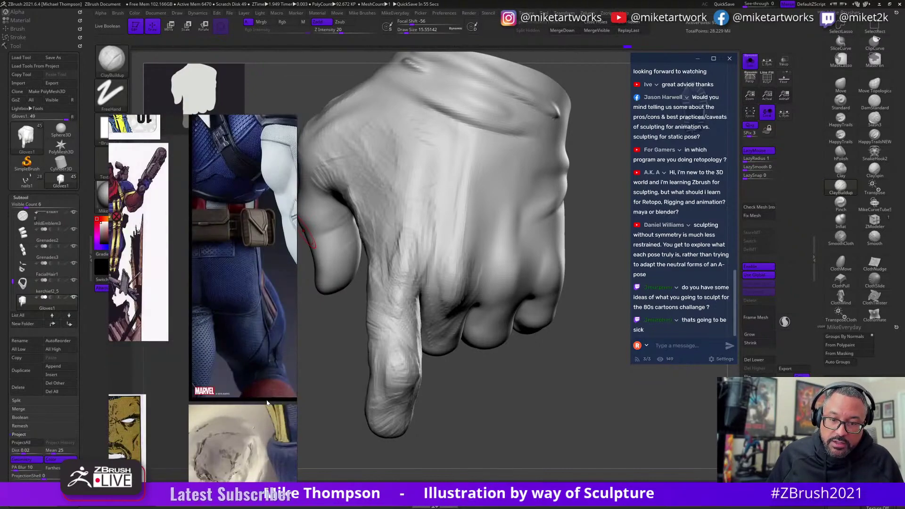
right_click_drag(267, 403, 219, 366)
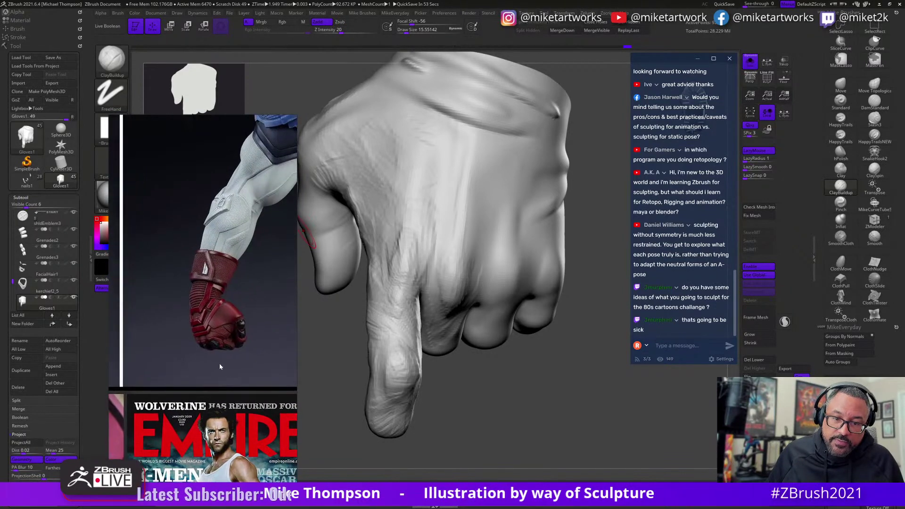
scroll(219, 366, "up", 2)
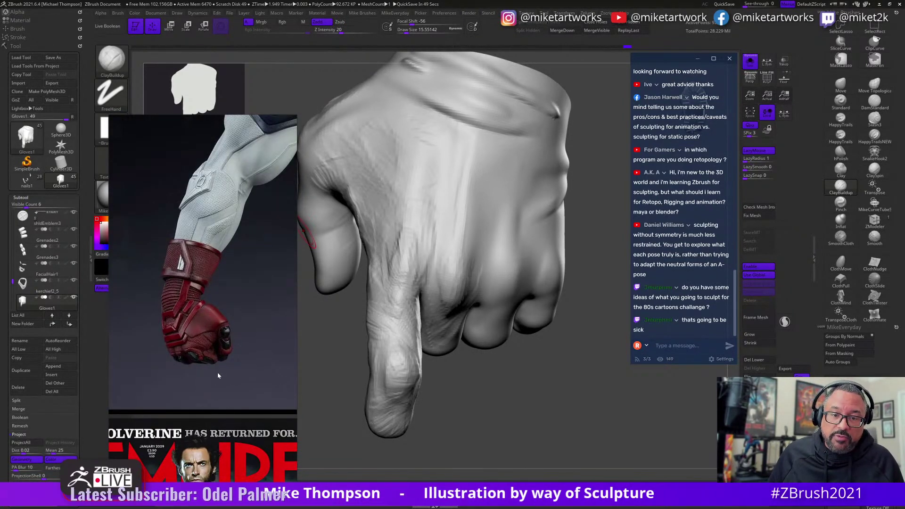
right_click_drag(203, 387, 201, 428)
scroll(199, 401, "up", 2)
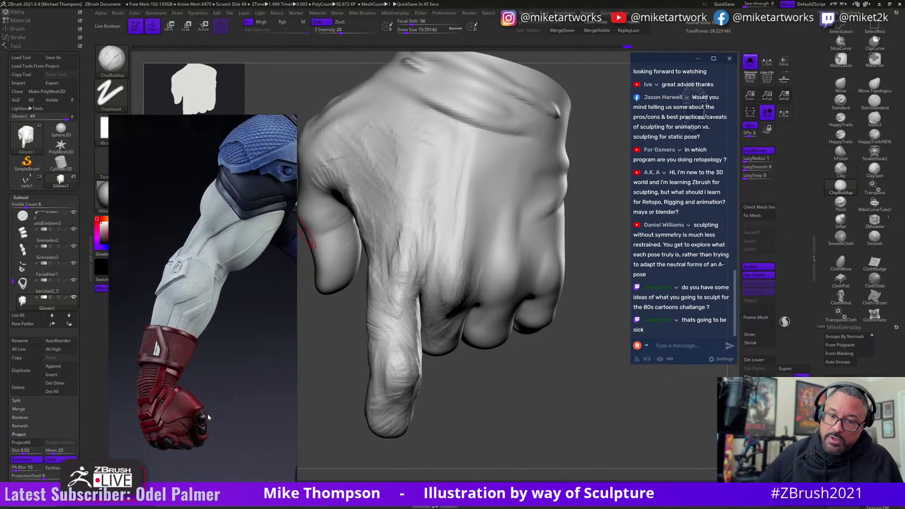
Refine the thumb side of the index finger and sculpt the curled middle finger's knuckle and segments with ClayBuildup.
left_click_drag(472, 410, 512, 408)
mouse_move(519, 411)
left_mouse_down()
mouse_move(548, 410)
mouse_move(424, 335)
left_mouse_up()
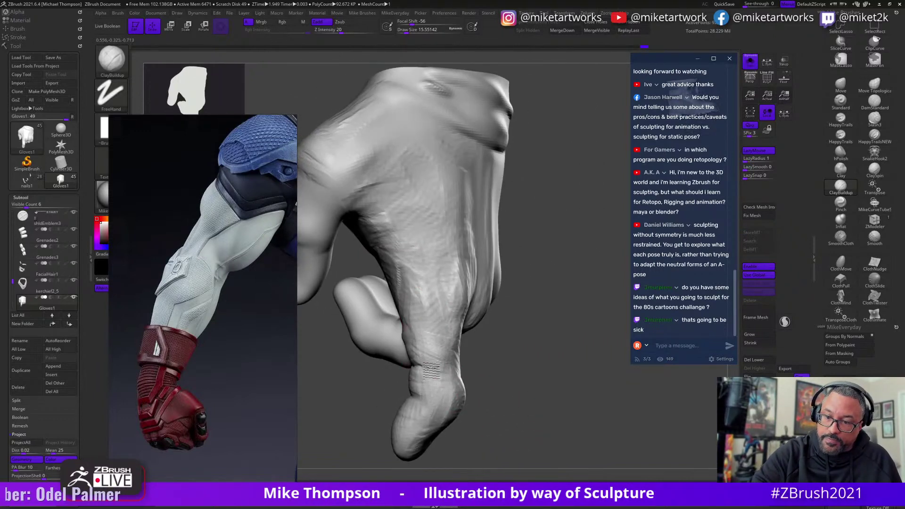
mouse_move(574, 414)
left_mouse_down()
mouse_move(590, 429)
mouse_move(620, 426)
mouse_move(596, 430)
mouse_move(572, 411)
mouse_move(582, 432)
mouse_move(604, 429)
mouse_move(571, 430)
mouse_move(553, 448)
mouse_move(575, 420)
mouse_move(588, 425)
mouse_move(569, 427)
mouse_move(504, 309)
left_mouse_up()
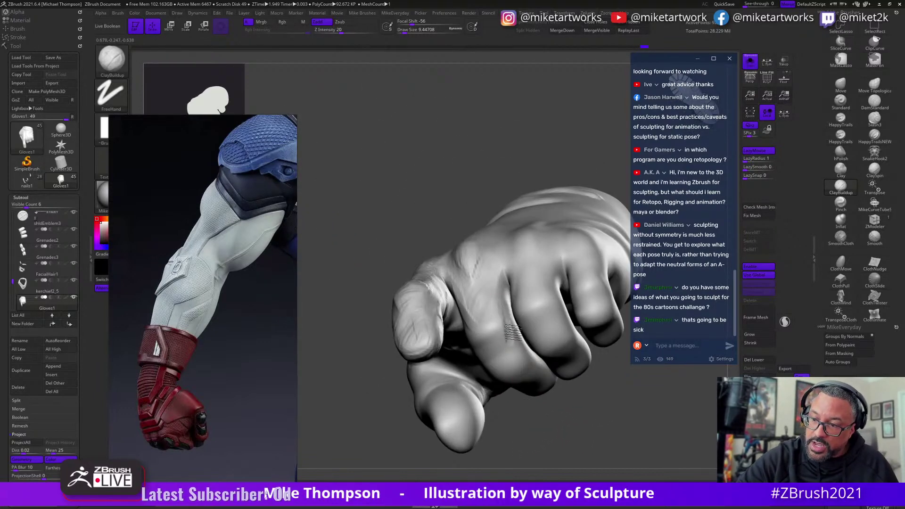
mouse_move(541, 399)
left_mouse_down()
mouse_move(514, 414)
mouse_move(545, 405)
mouse_move(546, 372)
mouse_move(516, 377)
left_mouse_up()
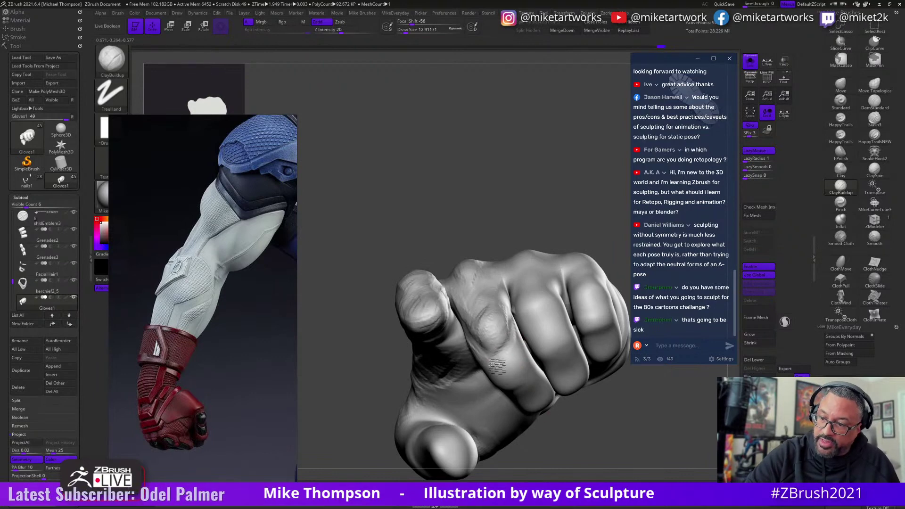
left_click_drag(615, 429, 620, 460)
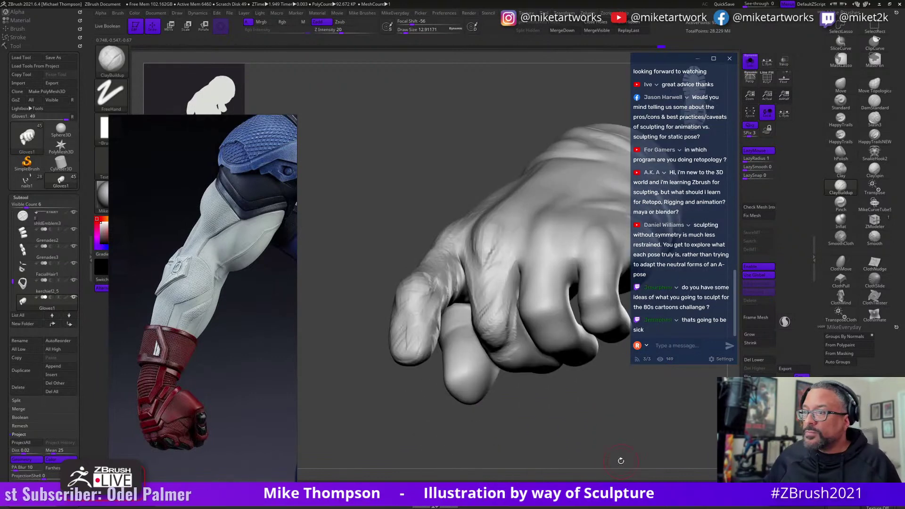
mouse_move(625, 390)
left_mouse_down()
mouse_move(587, 436)
mouse_move(614, 434)
mouse_move(608, 414)
mouse_move(629, 433)
mouse_move(620, 410)
mouse_move(585, 430)
mouse_move(613, 393)
mouse_move(601, 407)
left_mouse_up()
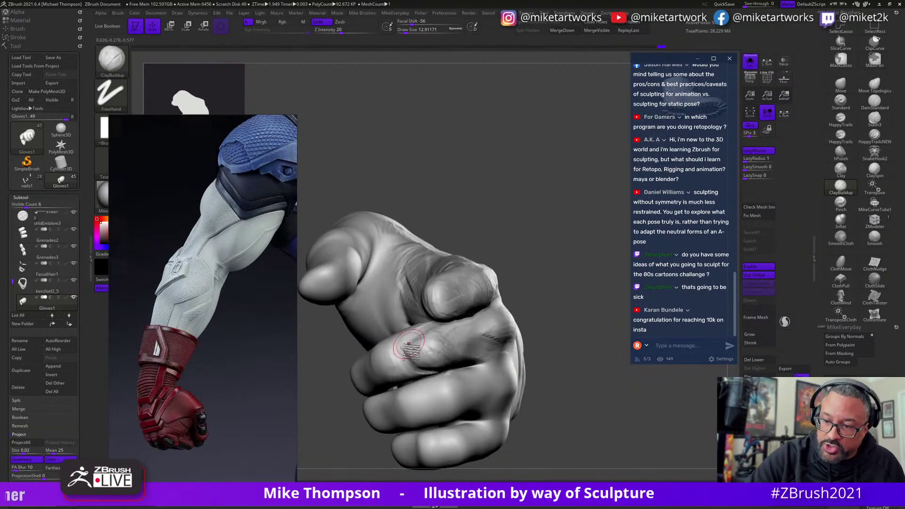
Define the side and bent joint of the curled middle finger beneath the index finger at a draw size of about 13.
left_click_drag(558, 307, 395, 351)
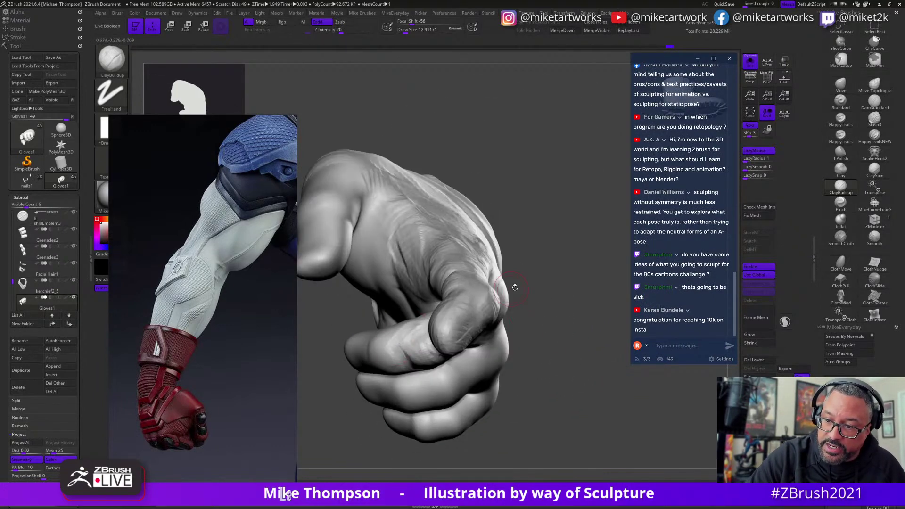
left_click_drag(514, 287, 410, 335)
left_click_drag(537, 282, 405, 315)
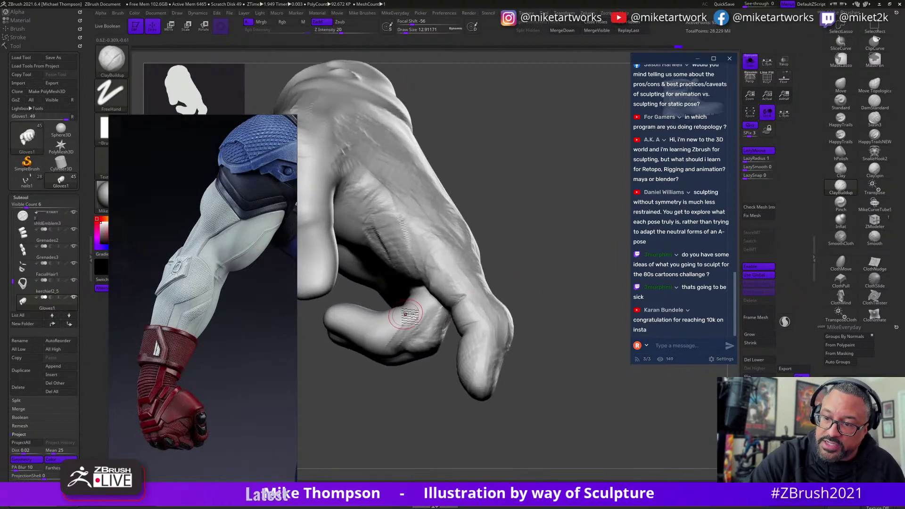
left_click_drag(480, 270, 419, 330)
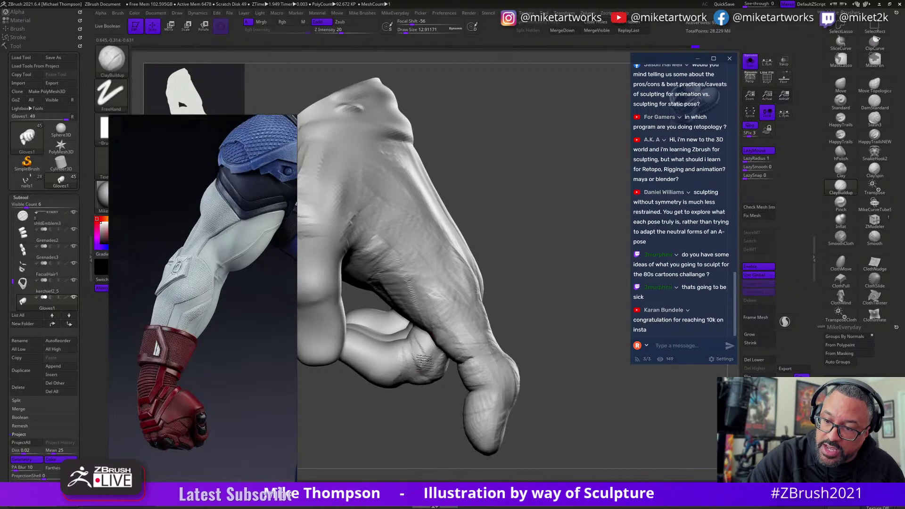
left_click_drag(542, 286, 429, 337)
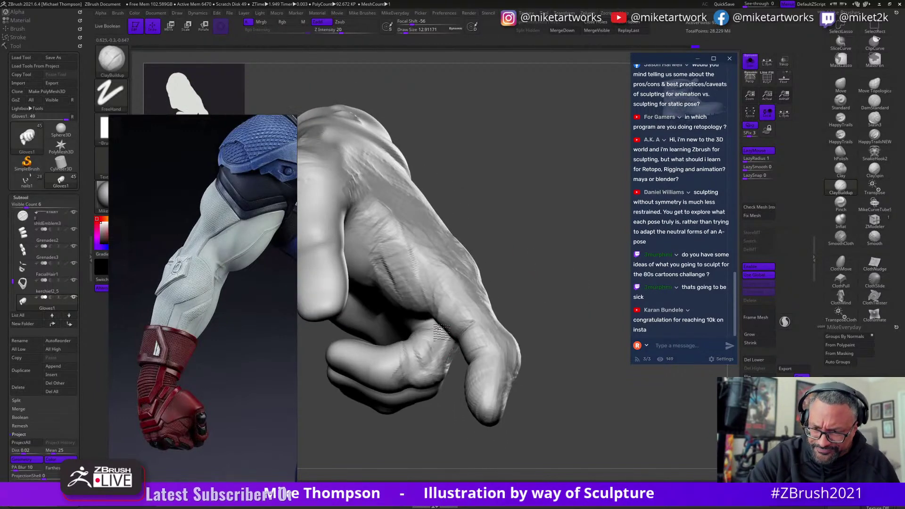
left_click_drag(515, 287, 423, 370)
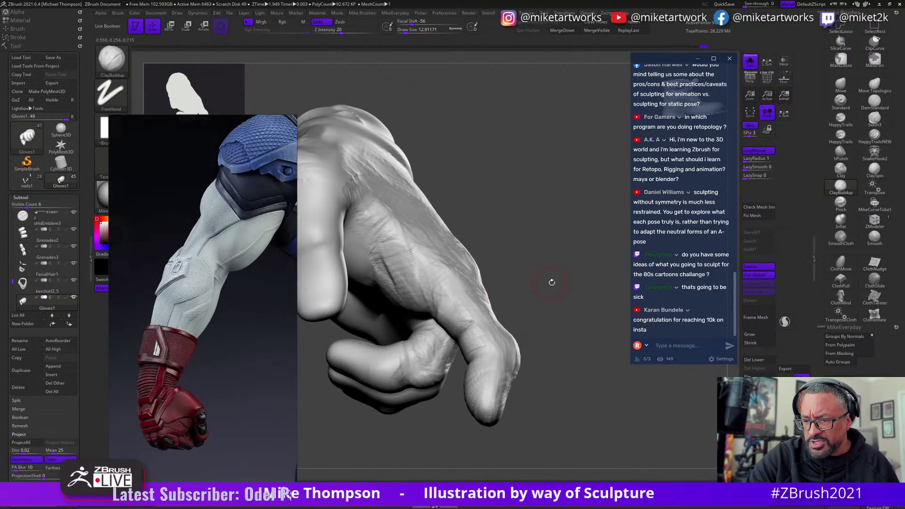
Sculpt the bent segments of the curled middle finger from the thumb and palm sides with ClayBuildup strokes.
mouse_move(551, 282)
left_mouse_down()
mouse_move(409, 354)
mouse_move(396, 343)
mouse_move(493, 278)
mouse_move(609, 248)
mouse_move(556, 267)
left_mouse_up()
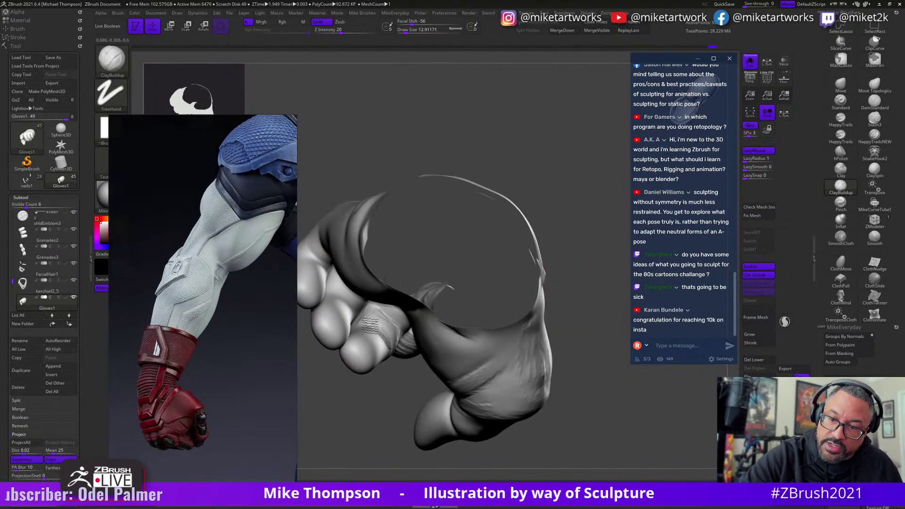
mouse_move(609, 255)
left_mouse_down()
mouse_move(570, 256)
mouse_move(585, 299)
mouse_move(578, 290)
mouse_move(436, 312)
mouse_move(541, 309)
mouse_move(525, 292)
left_mouse_up()
mouse_move(400, 349)
left_mouse_down()
mouse_move(397, 327)
mouse_move(401, 337)
mouse_move(390, 340)
mouse_move(423, 321)
left_mouse_up()
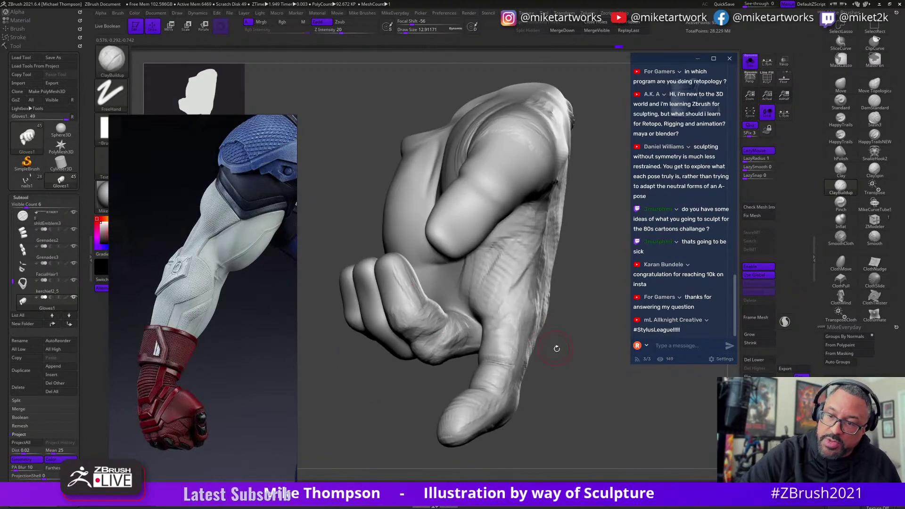
left_click_drag(556, 348, 391, 303)
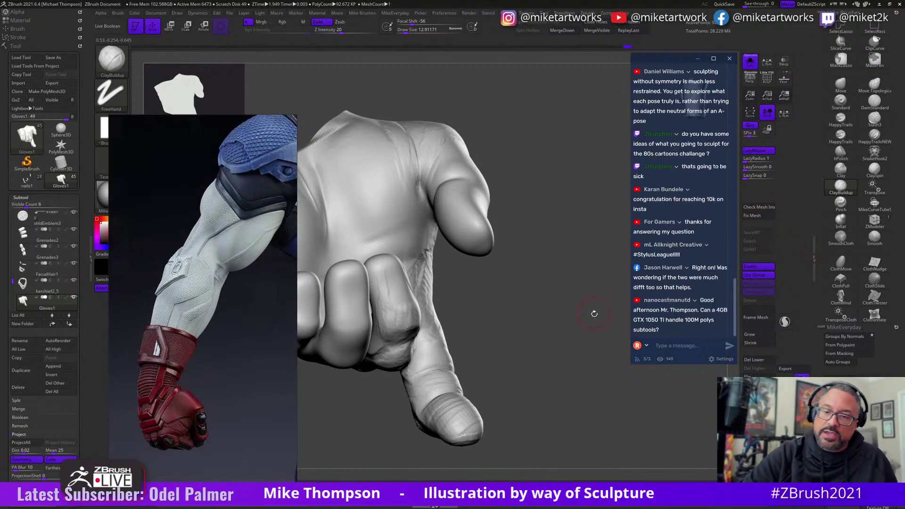
mouse_move(591, 313)
left_mouse_down()
mouse_move(537, 365)
mouse_move(421, 306)
left_mouse_up()
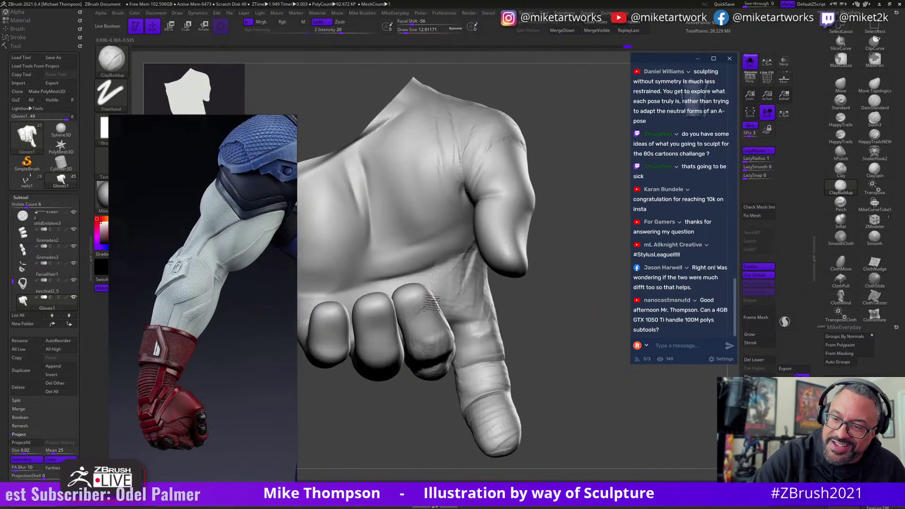
Shape the curled middle finger's tip, pad and inner side with ClayBuildup strokes from around the hand.
mouse_move(445, 309)
right_mouse_down()
mouse_move(423, 291)
mouse_move(420, 299)
mouse_move(417, 281)
right_mouse_up()
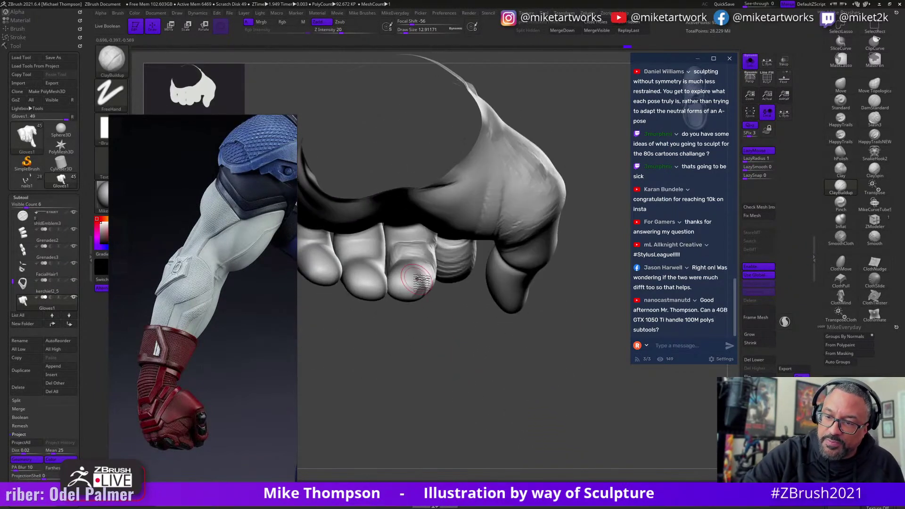
right_click_drag(465, 343, 448, 332)
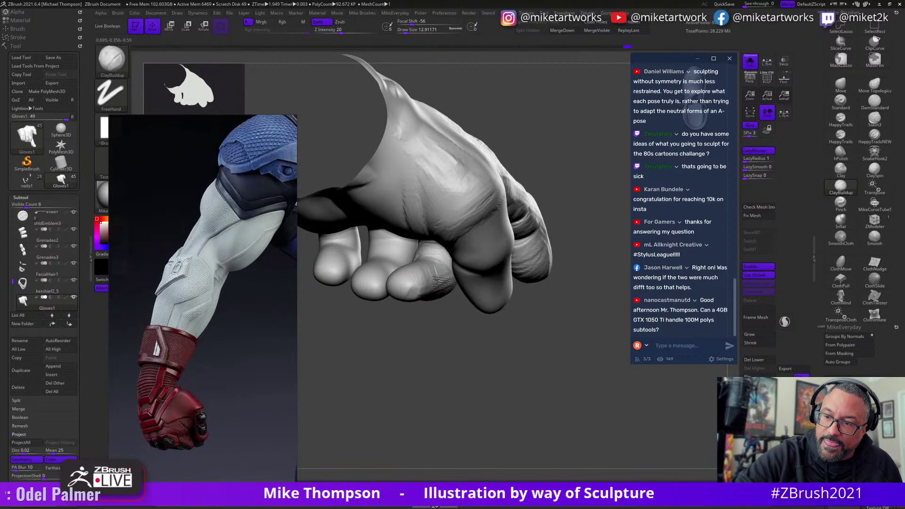
right_click_drag(473, 367, 424, 285)
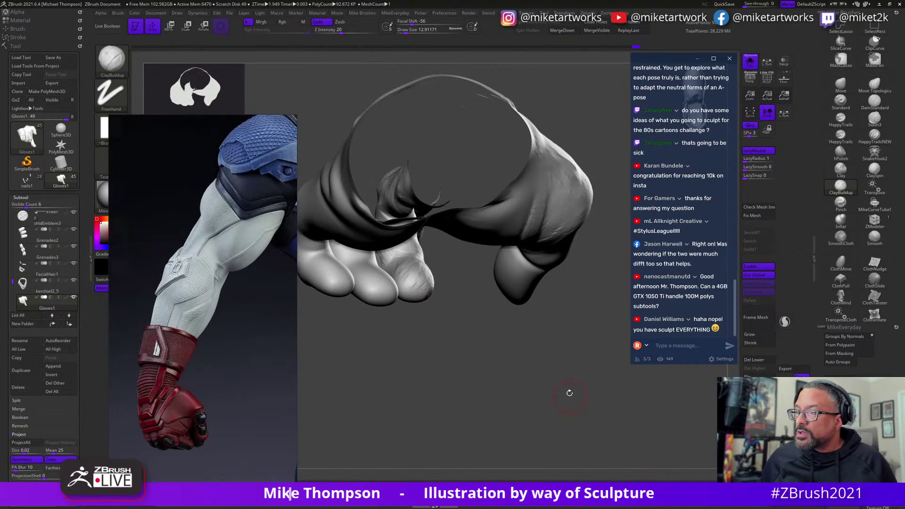
mouse_move(529, 350)
right_mouse_down()
mouse_move(519, 395)
mouse_move(415, 337)
mouse_move(586, 398)
mouse_move(580, 414)
mouse_move(565, 408)
mouse_move(577, 422)
right_mouse_up()
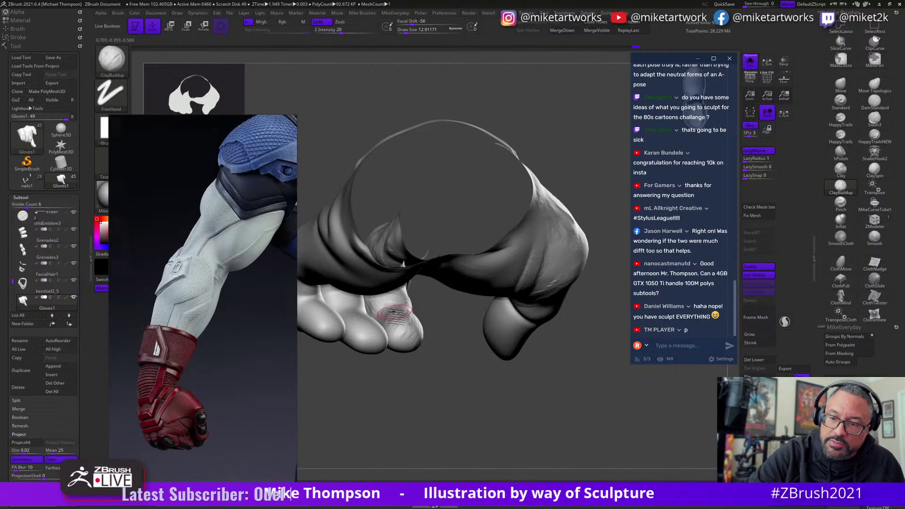
right_click_drag(418, 318, 435, 323)
right_click_drag(493, 391, 453, 349)
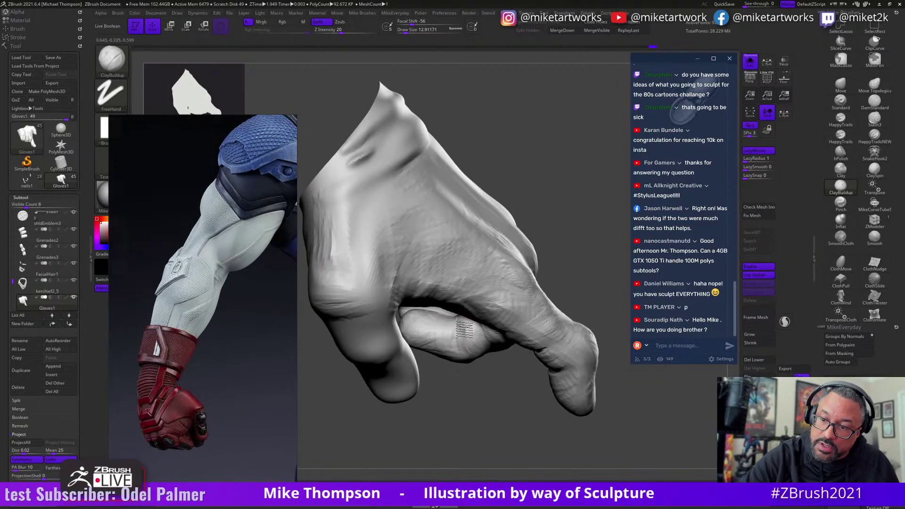
mouse_move(498, 392)
right_mouse_down()
mouse_move(541, 446)
mouse_move(443, 324)
right_mouse_up()
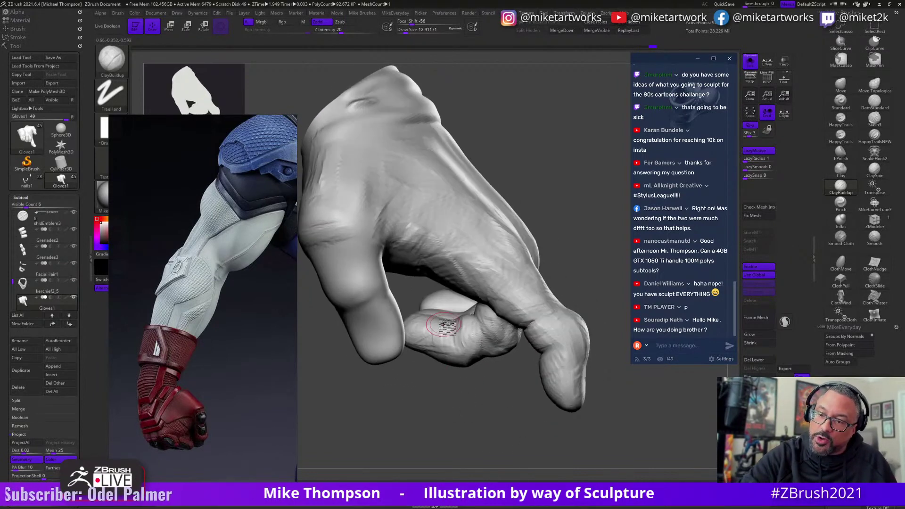
mouse_move(459, 355)
right_mouse_down()
mouse_move(467, 313)
mouse_move(483, 372)
mouse_move(464, 338)
mouse_move(484, 370)
right_mouse_up()
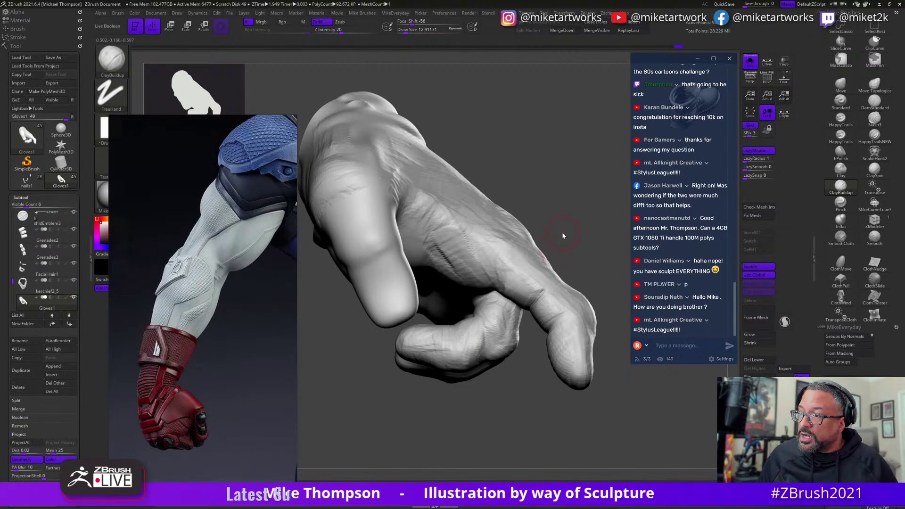
right_click_drag(567, 432, 565, 433)
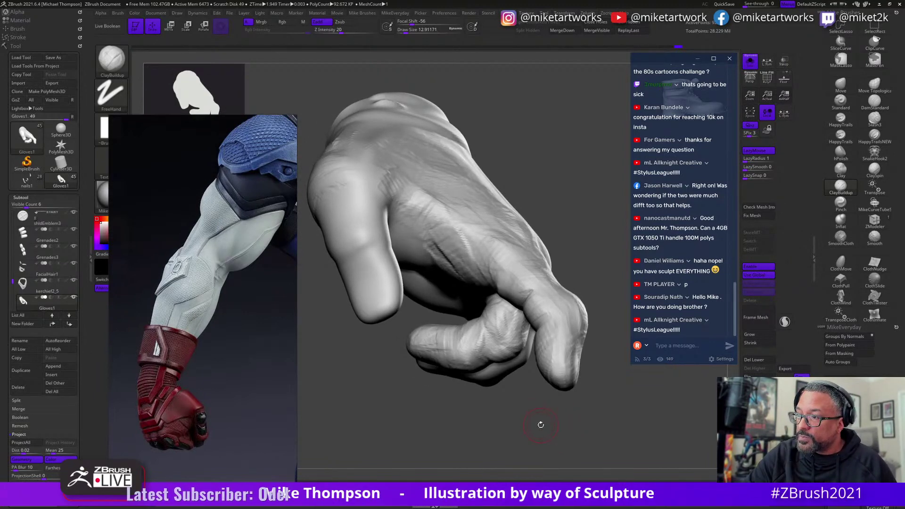
right_click_drag(547, 422, 553, 424)
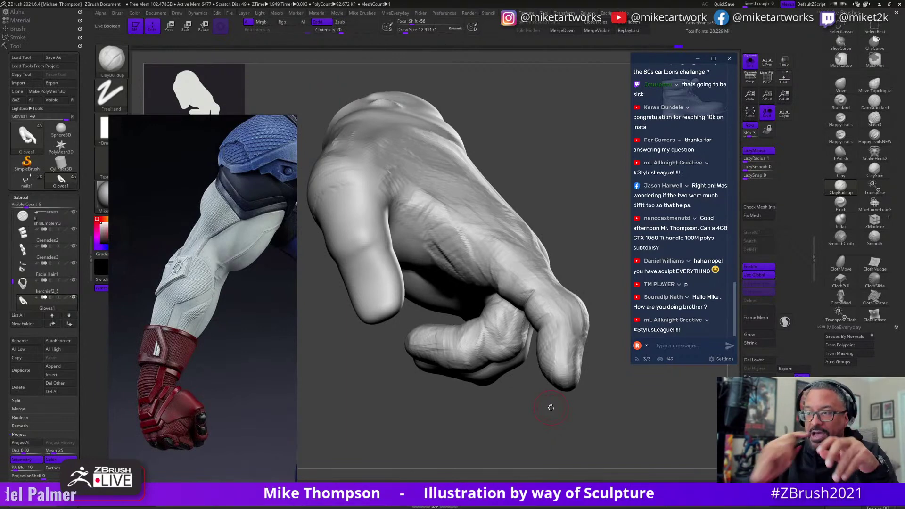
mouse_move(604, 385)
left_mouse_down()
mouse_move(607, 404)
mouse_move(576, 420)
mouse_move(590, 409)
mouse_move(603, 413)
mouse_move(591, 383)
left_mouse_up()
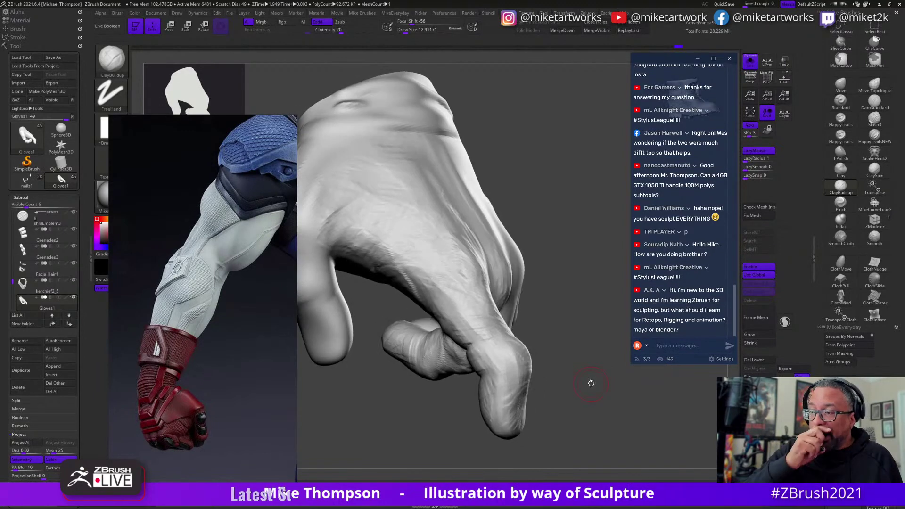
Add ClayBuildup folds along the thumb-facing side and outer segment of the curled middle finger.
mouse_move(542, 311)
left_mouse_down()
mouse_move(566, 310)
mouse_move(430, 332)
left_mouse_up()
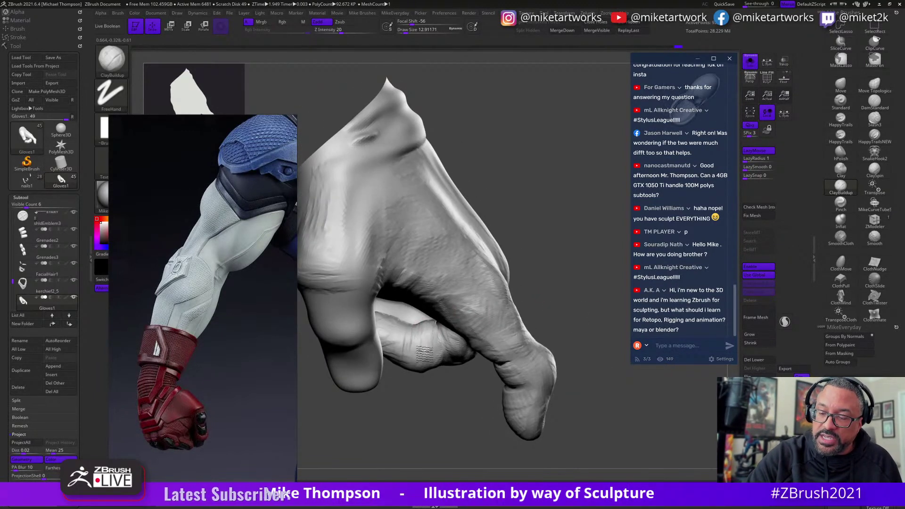
left_click_drag(563, 291, 555, 283)
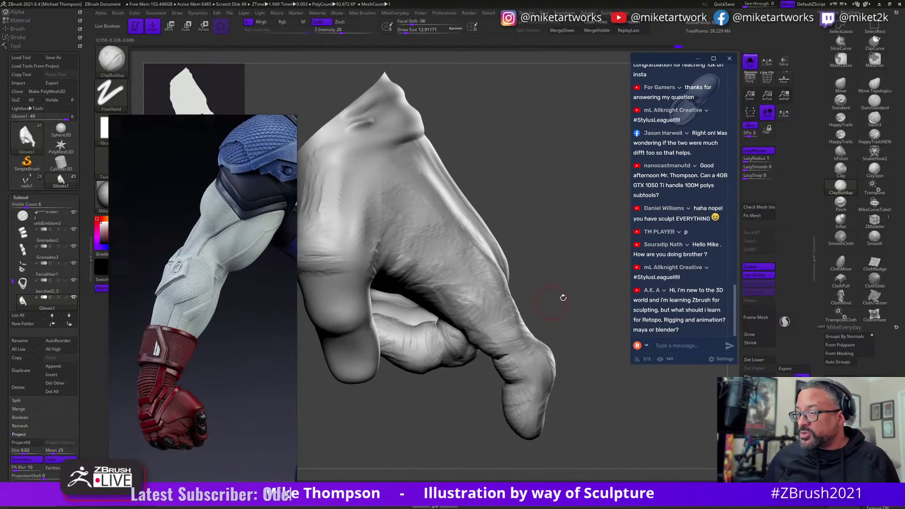
scroll(668, 201, "up", 1)
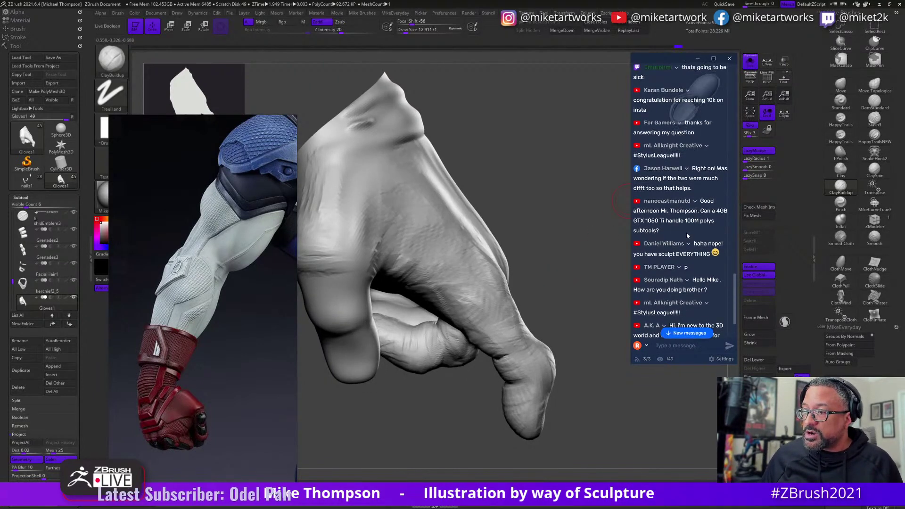
scroll(687, 241, "down", 2)
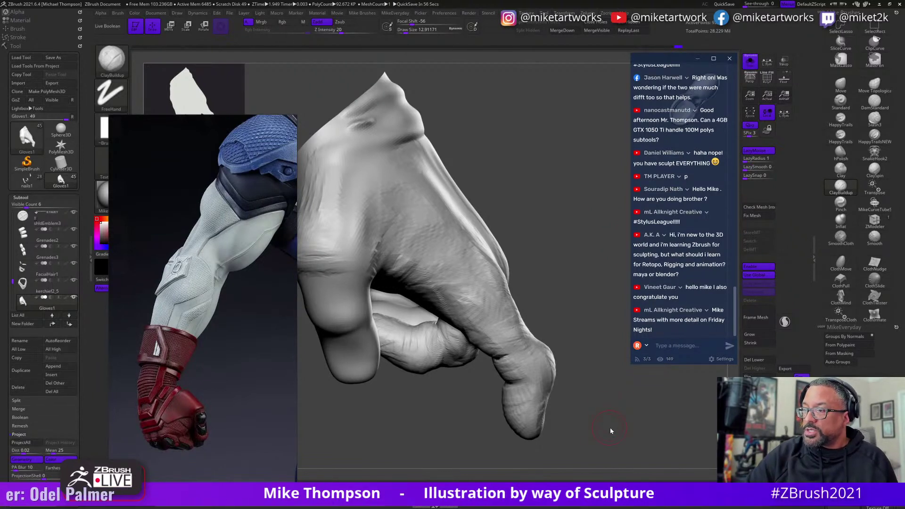
mouse_move(610, 430)
left_mouse_down()
mouse_move(623, 423)
mouse_move(606, 443)
mouse_move(620, 430)
mouse_move(618, 418)
mouse_move(542, 282)
left_mouse_up()
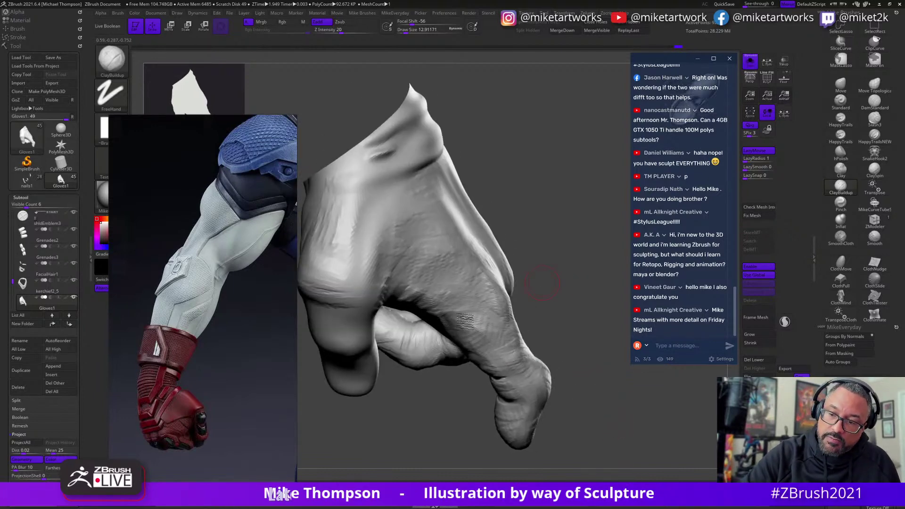
left_click_drag(559, 319, 411, 329)
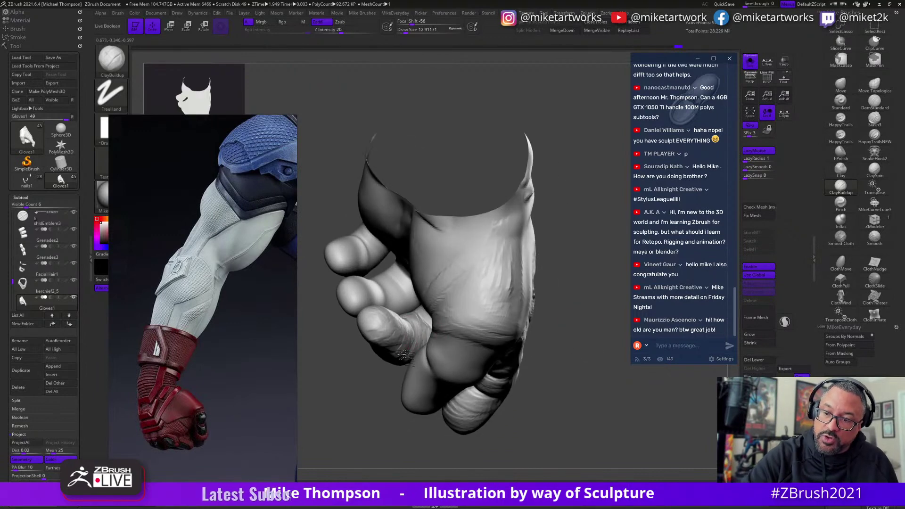
left_click_drag(525, 335, 575, 362)
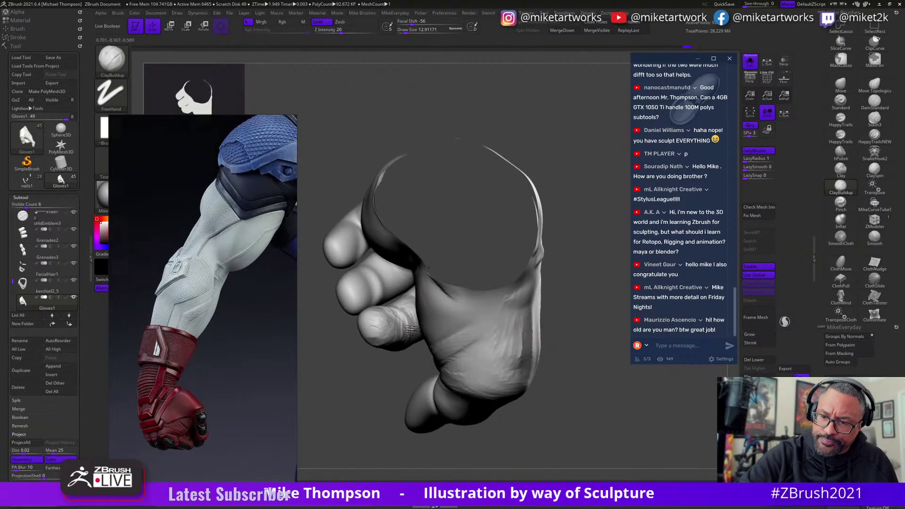
Refine the middle finger's base segment and build up the ring finger's knuckle with ClayBuildup strokes.
left_click_drag(581, 316, 569, 387)
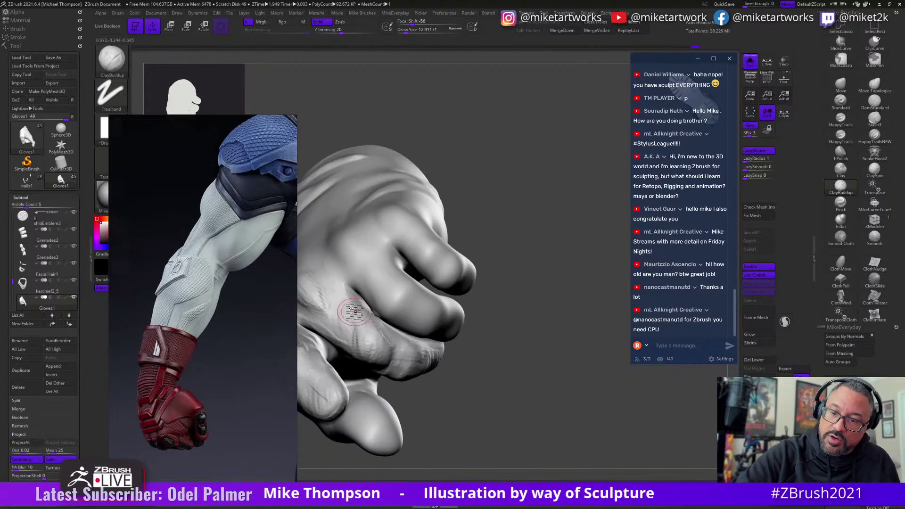
left_click_drag(464, 293, 383, 338)
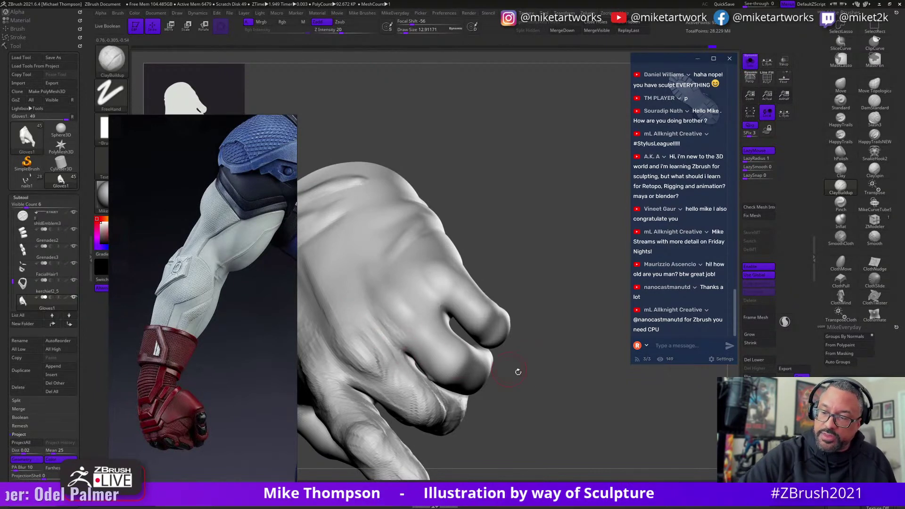
left_click_drag(517, 372, 551, 364)
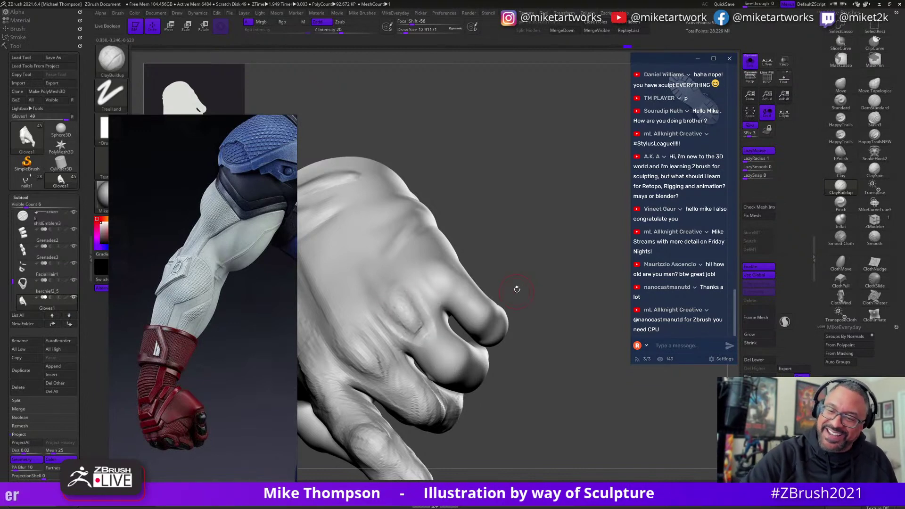
left_click_drag(517, 289, 449, 236)
left_click_drag(519, 299, 523, 307)
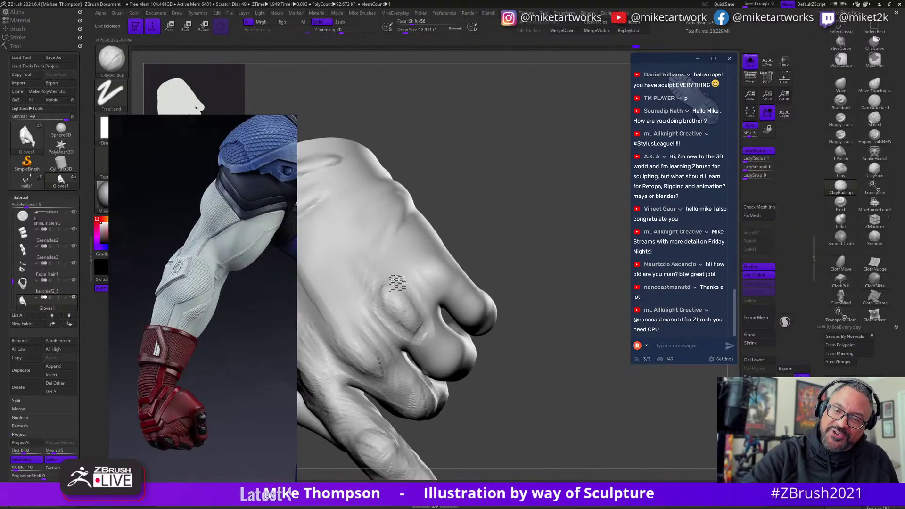
left_click_drag(541, 273, 420, 299)
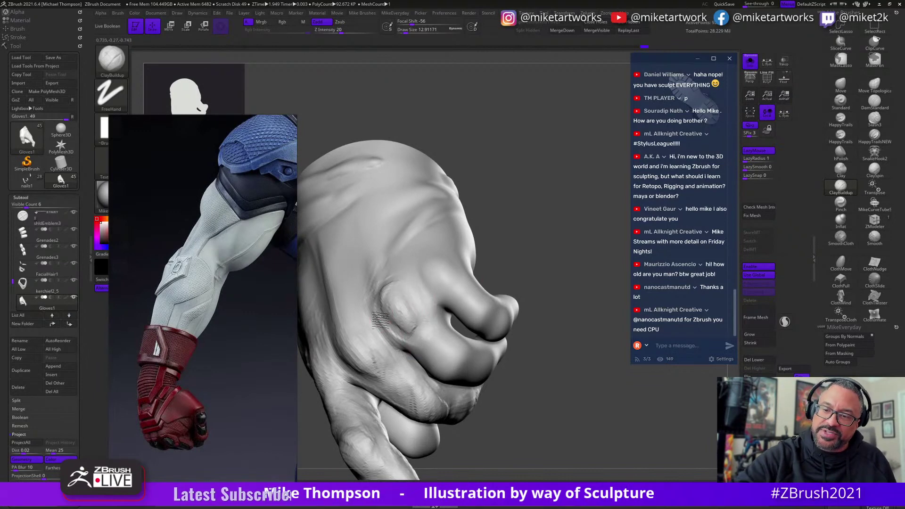
left_click_drag(519, 267, 457, 313)
left_click_drag(545, 282, 440, 329)
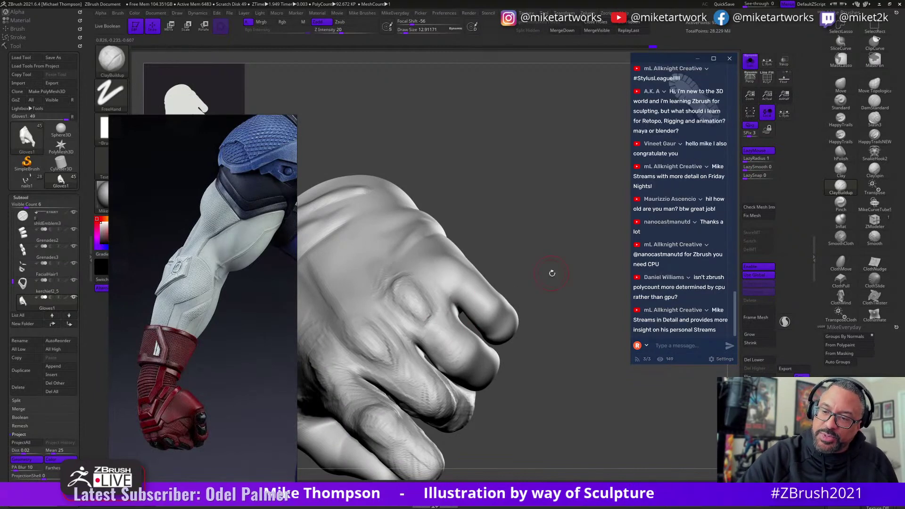
left_click_drag(551, 270, 464, 350)
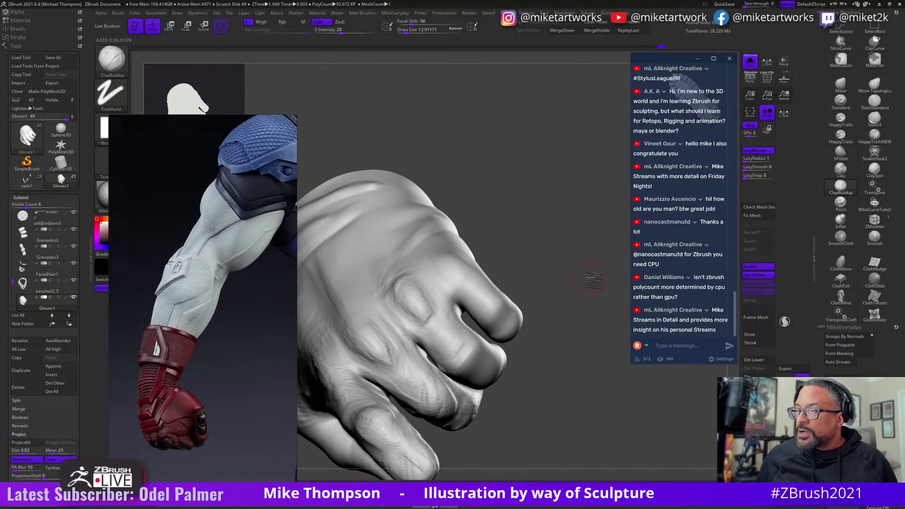
Scroll through the recent questions in the live chat and make the chat window taller.
left_click_drag(589, 276, 602, 309)
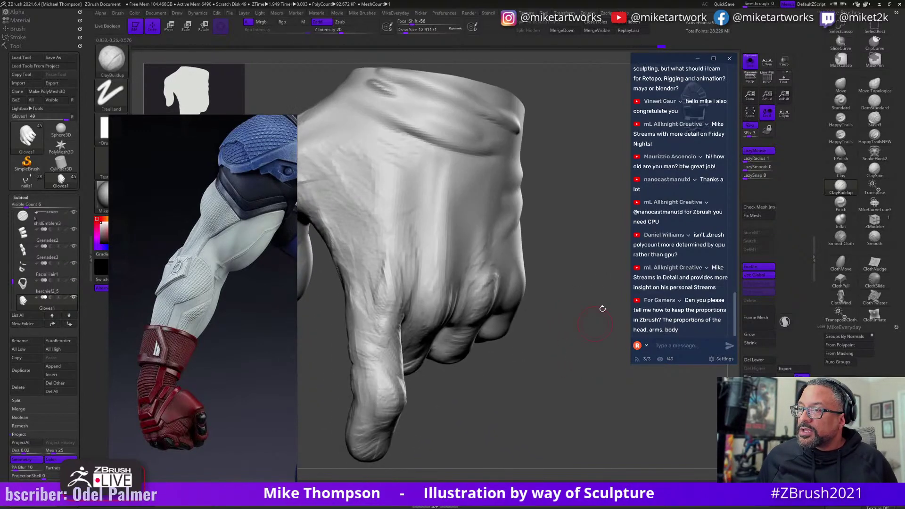
scroll(706, 320, "up", 5)
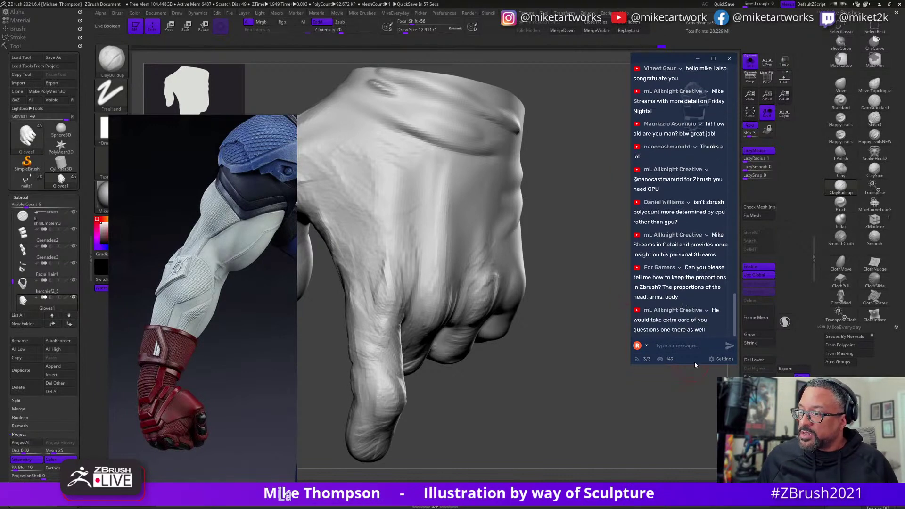
left_click_drag(692, 363, 685, 456)
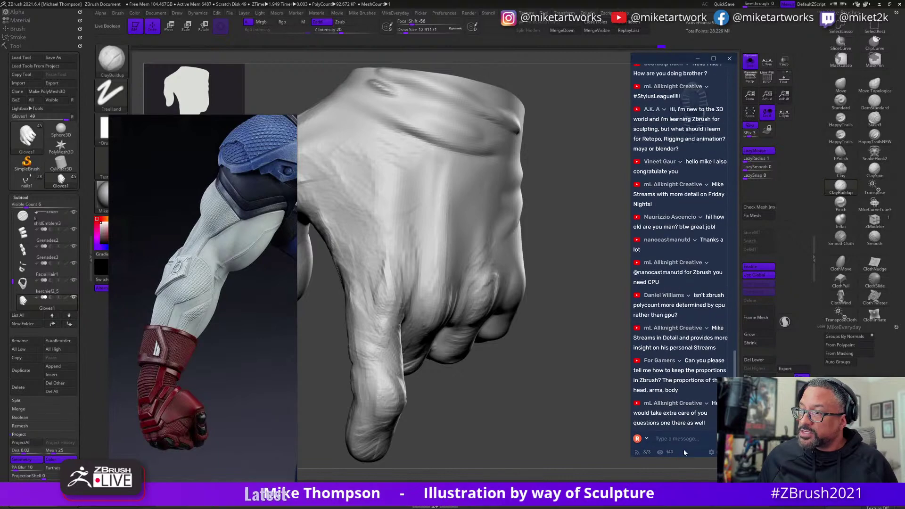
Build up the middle and ring knuckles and the tendons on the back of the hand, enlarging the ClayBuildup draw size to about 27.
left_click_drag(576, 325, 413, 257)
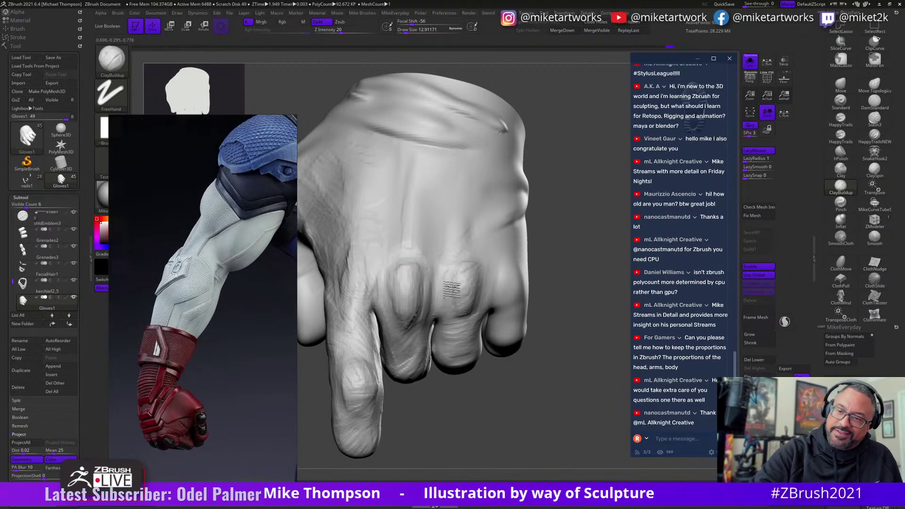
left_click_drag(426, 259, 414, 231)
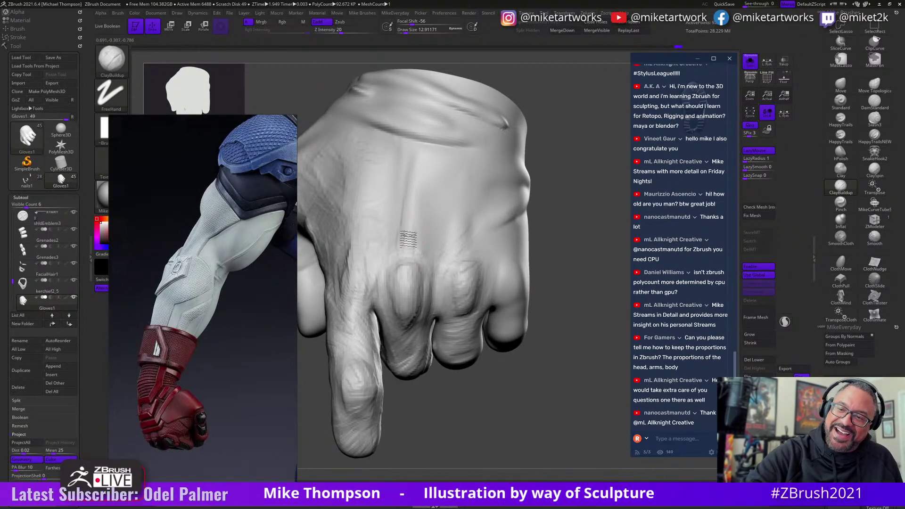
mouse_move(565, 370)
left_mouse_down()
mouse_move(573, 380)
mouse_move(438, 304)
left_mouse_up()
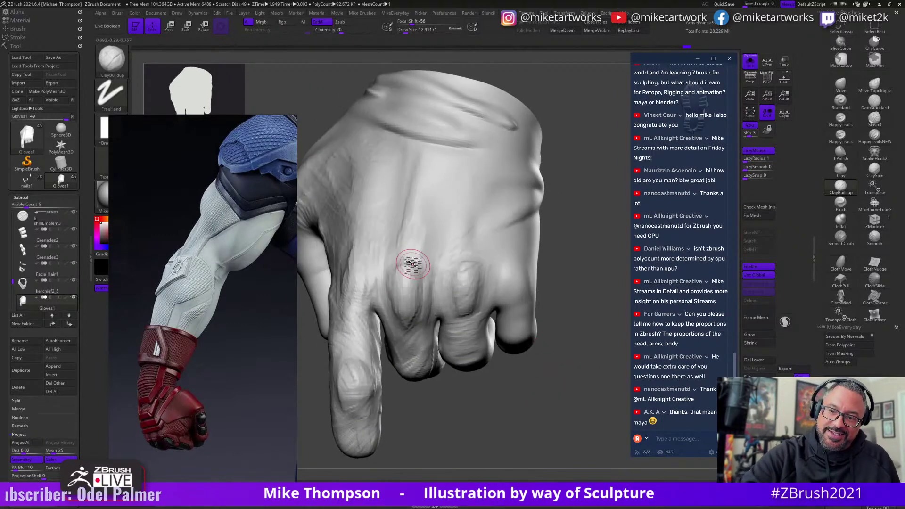
left_click_drag(545, 227, 498, 309)
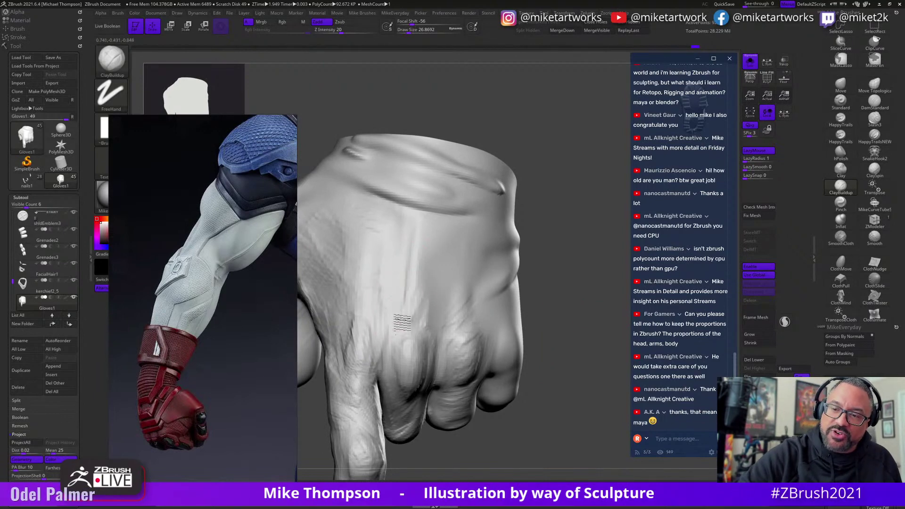
Refine the knuckles of the curled fingers and the inner side of the index finger with ClayBuildup strokes.
left_click_drag(588, 231, 542, 264)
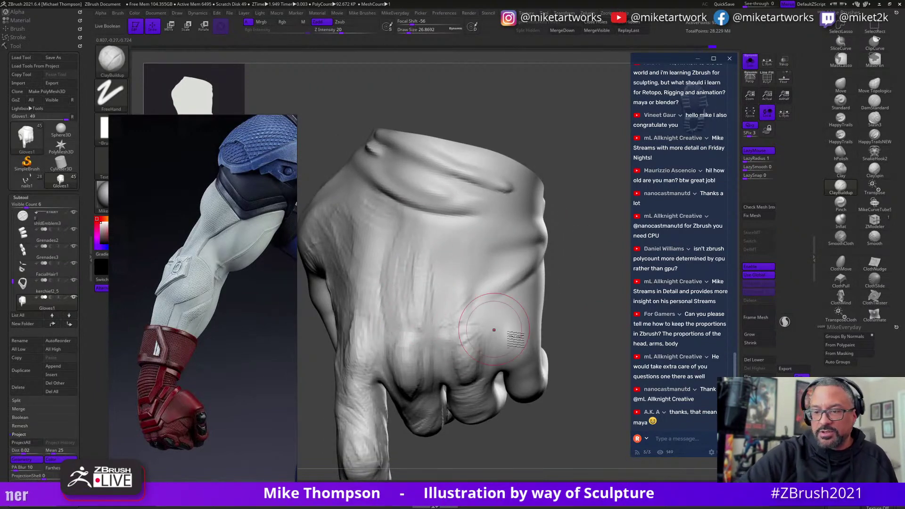
left_click_drag(554, 346, 440, 267)
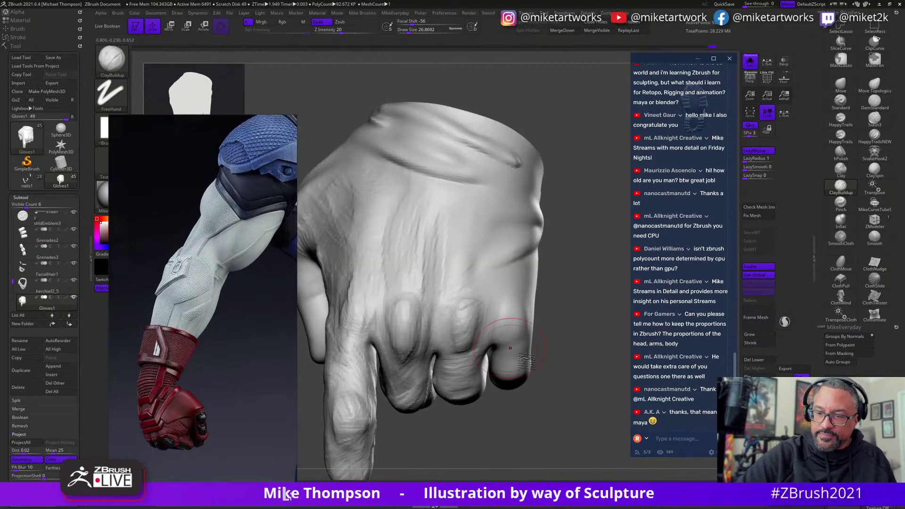
left_click_drag(510, 348, 553, 393)
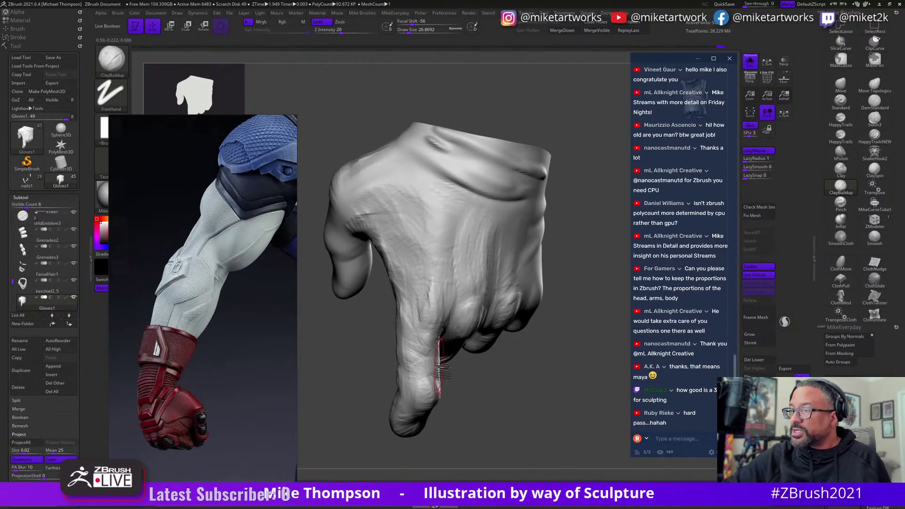
left_click_drag(560, 440, 559, 443)
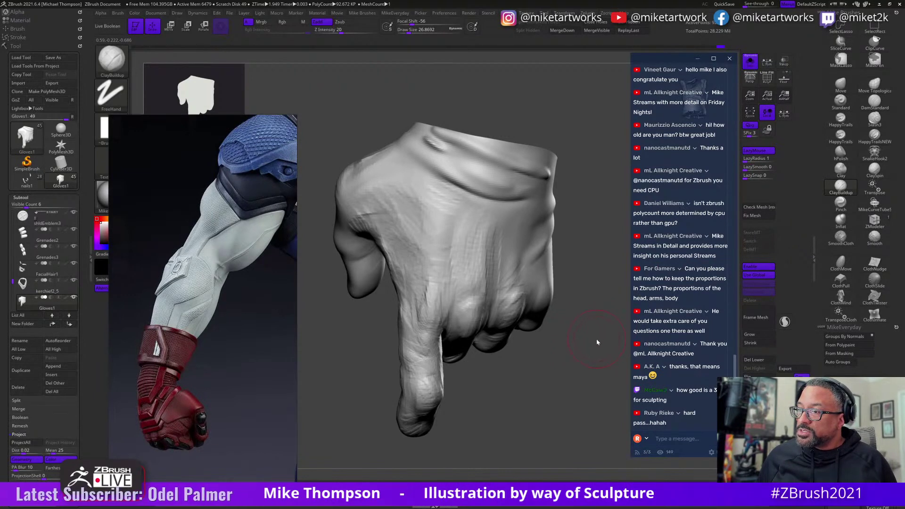
Reduce the ClayBuildup draw size to about 17 and refine the index finger's knuckle and base segment on the back of the hand.
left_click_drag(541, 383, 523, 413)
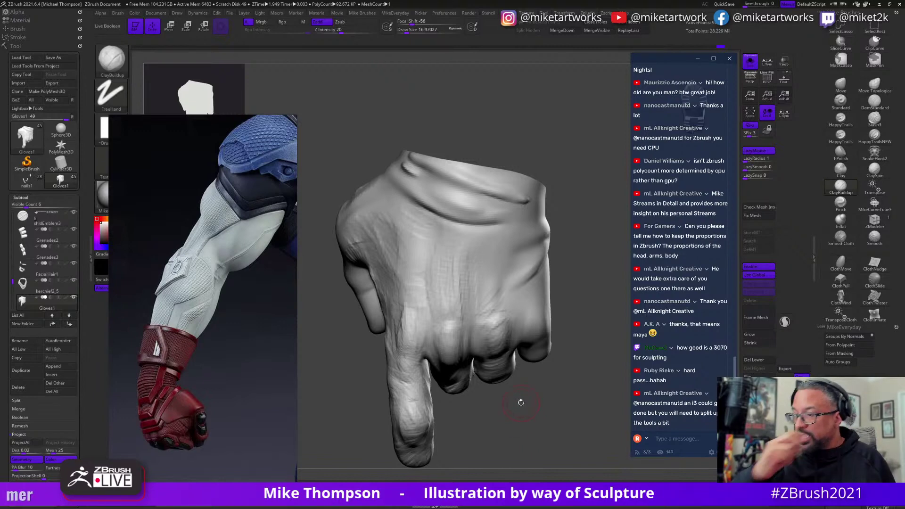
left_click_drag(523, 407, 529, 386)
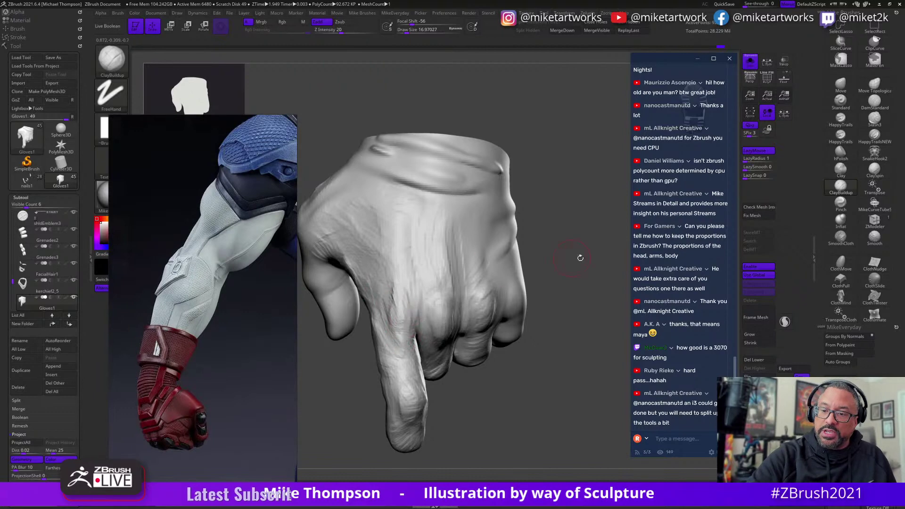
left_click_drag(580, 257, 400, 329)
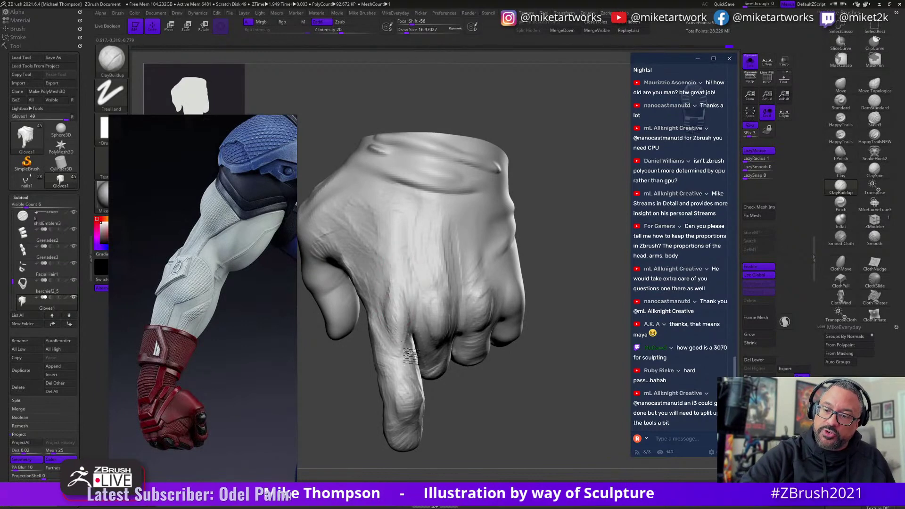
mouse_move(411, 356)
right_mouse_down()
mouse_move(396, 295)
mouse_move(447, 289)
right_mouse_up()
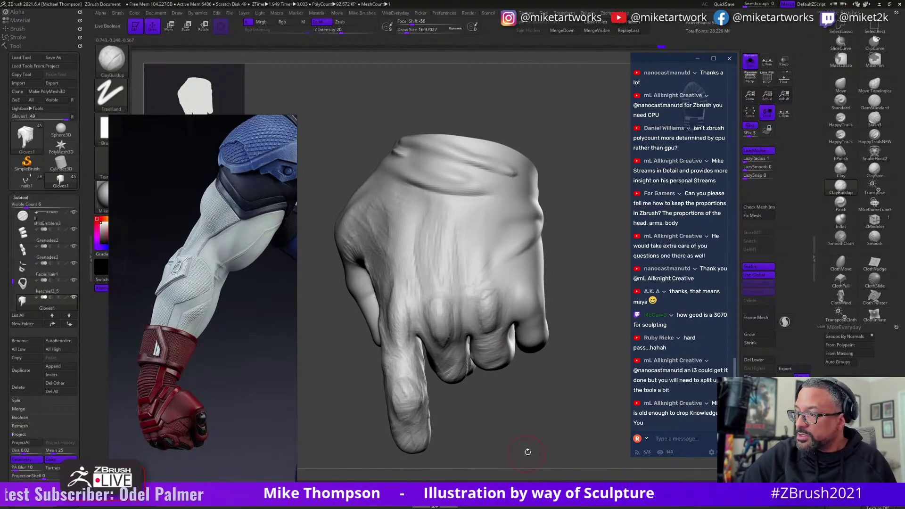
Build up the index finger's middle joint and outer segments with ClayBuildup strokes from the back and sides.
right_click_drag(539, 440, 486, 393)
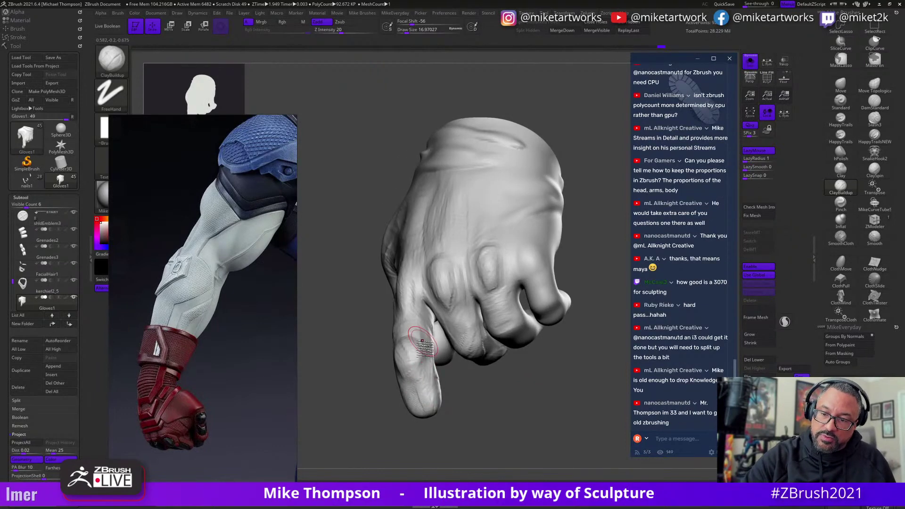
right_click_drag(416, 385, 415, 347)
right_click_drag(444, 395, 410, 342)
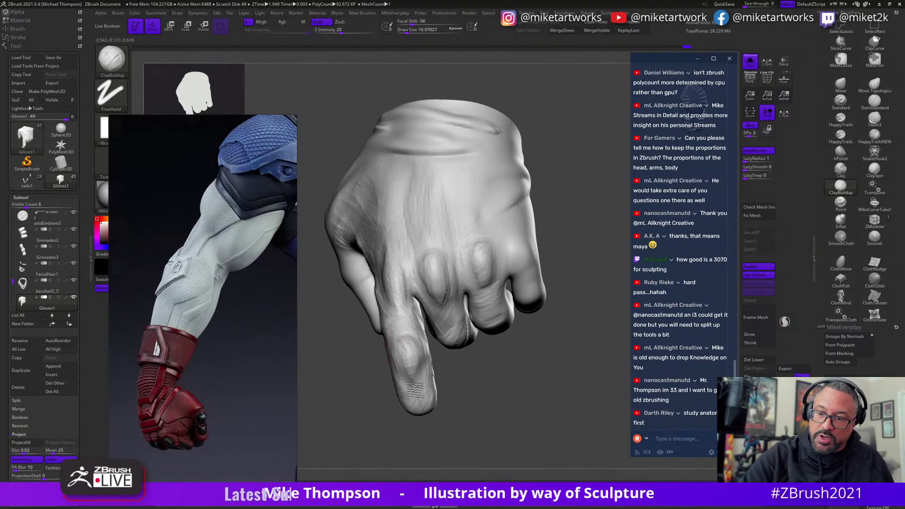
right_click_drag(469, 423, 400, 332)
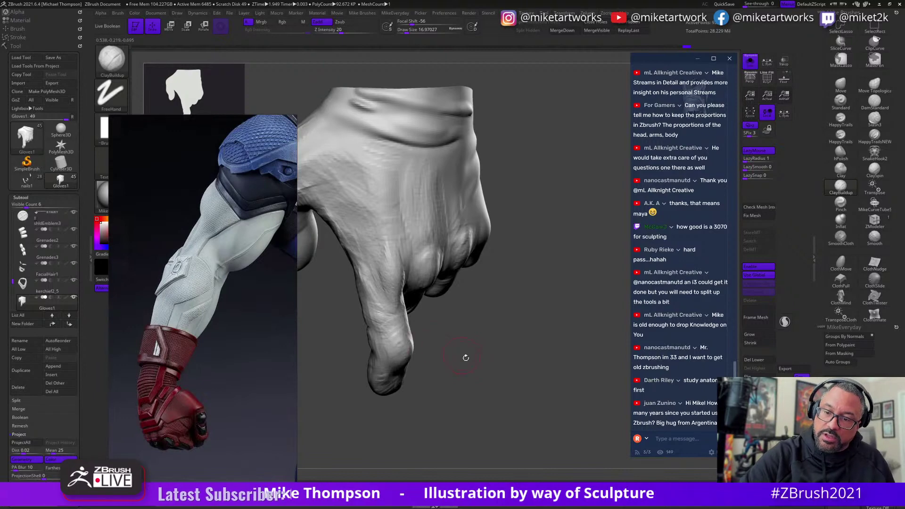
right_click_drag(465, 358, 395, 325)
Sculpt the pads and crease folds along the palm side of the index finger with ClayBuildup.
mouse_move(459, 360)
right_mouse_down()
mouse_move(416, 325)
mouse_move(481, 372)
mouse_move(437, 358)
mouse_move(498, 338)
mouse_move(507, 323)
mouse_move(449, 332)
mouse_move(440, 303)
mouse_move(469, 296)
right_mouse_up()
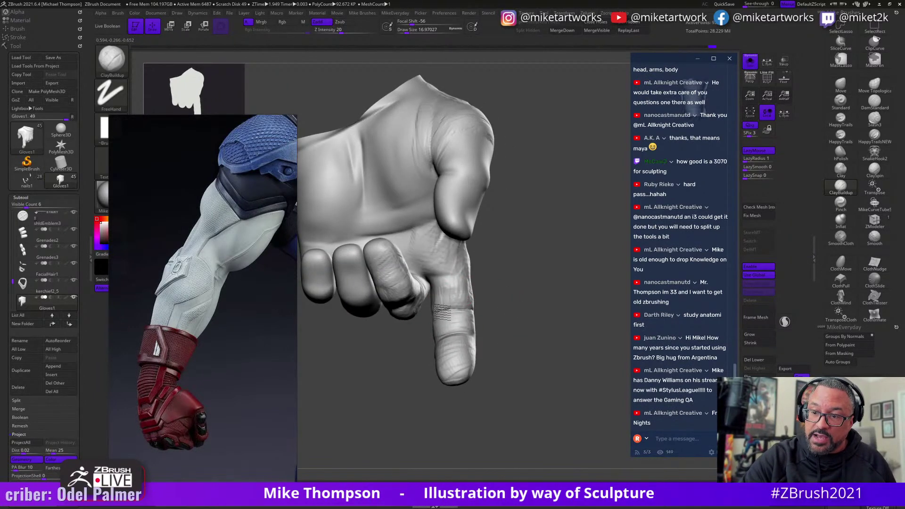
mouse_move(506, 271)
right_mouse_down()
mouse_move(484, 309)
mouse_move(477, 304)
right_mouse_up()
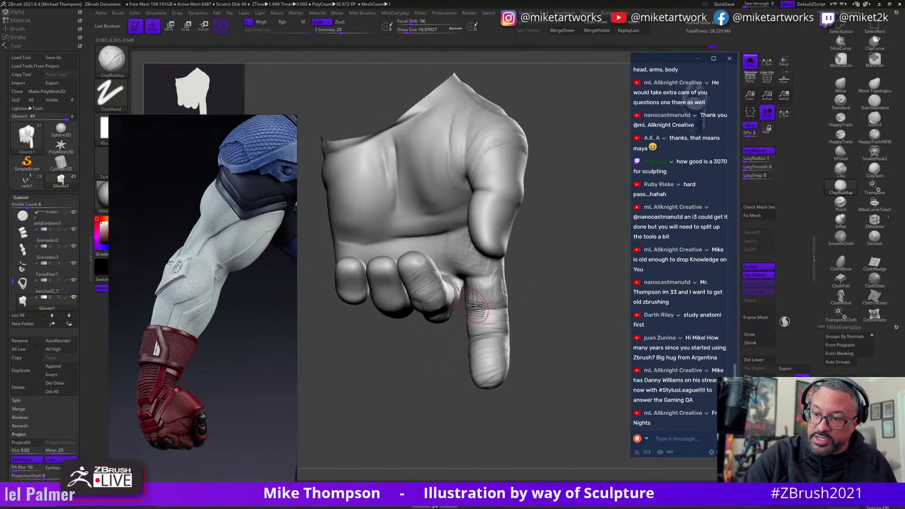
mouse_move(538, 285)
right_mouse_down()
mouse_move(541, 295)
mouse_move(539, 268)
mouse_move(558, 257)
mouse_move(455, 305)
right_mouse_up()
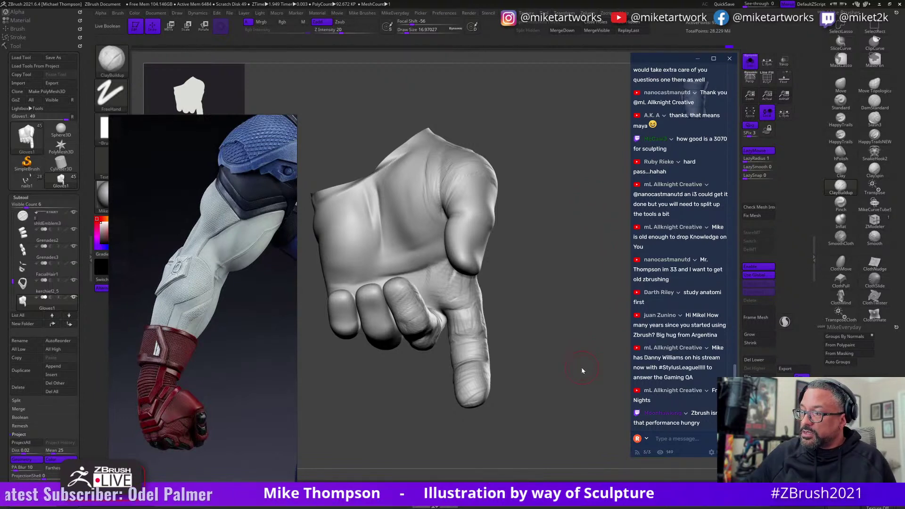
Build up the fleshy ridge across the palm above the curled fingers, extending it to the base of the index finger.
mouse_move(535, 397)
left_mouse_down()
mouse_move(545, 389)
mouse_move(480, 295)
mouse_move(537, 335)
mouse_move(513, 263)
left_mouse_up()
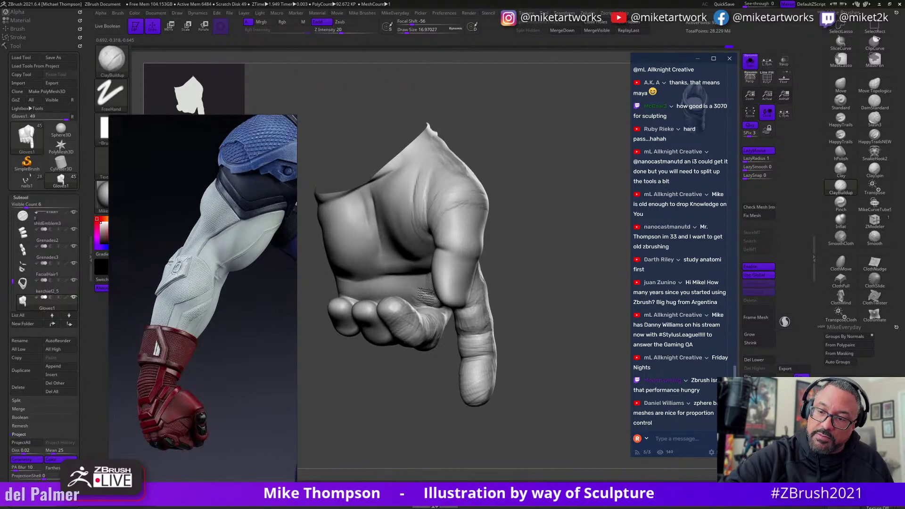
right_click_drag(424, 281, 406, 298)
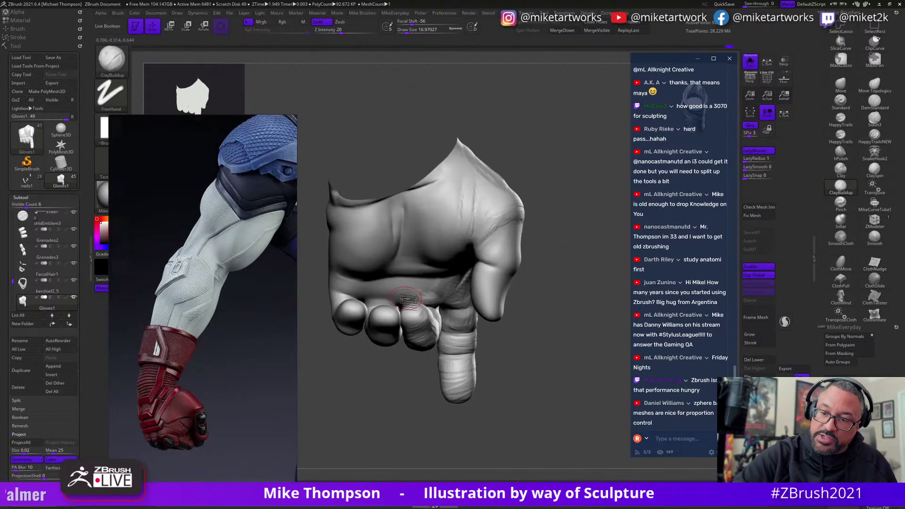
right_click_drag(560, 296, 536, 283)
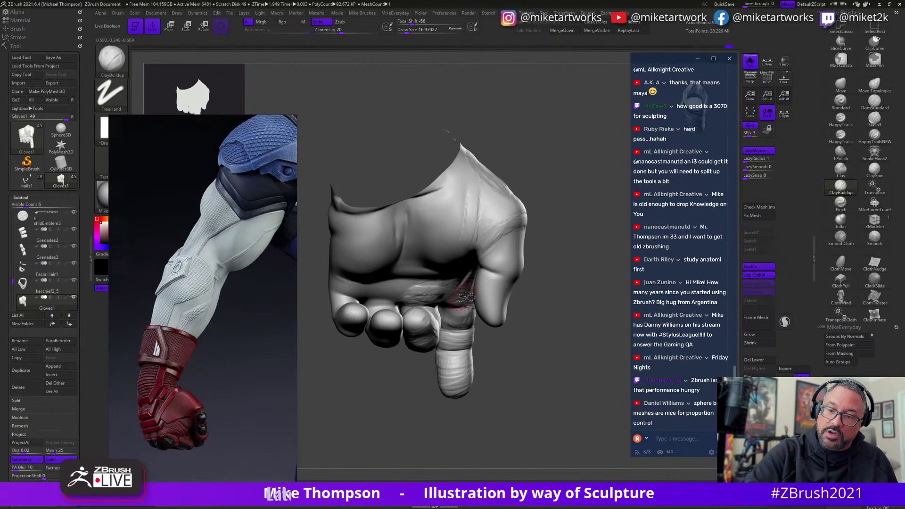
right_click_drag(466, 296, 516, 260)
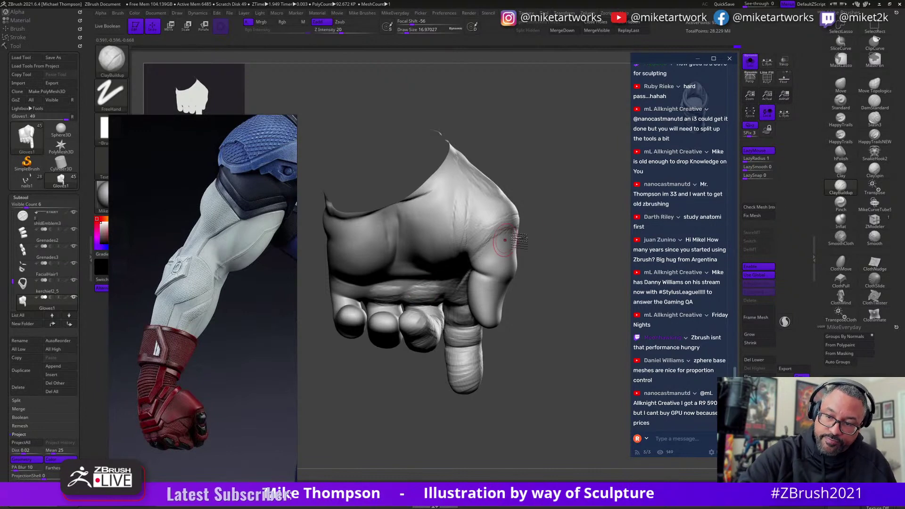
right_click_drag(505, 239, 347, 286)
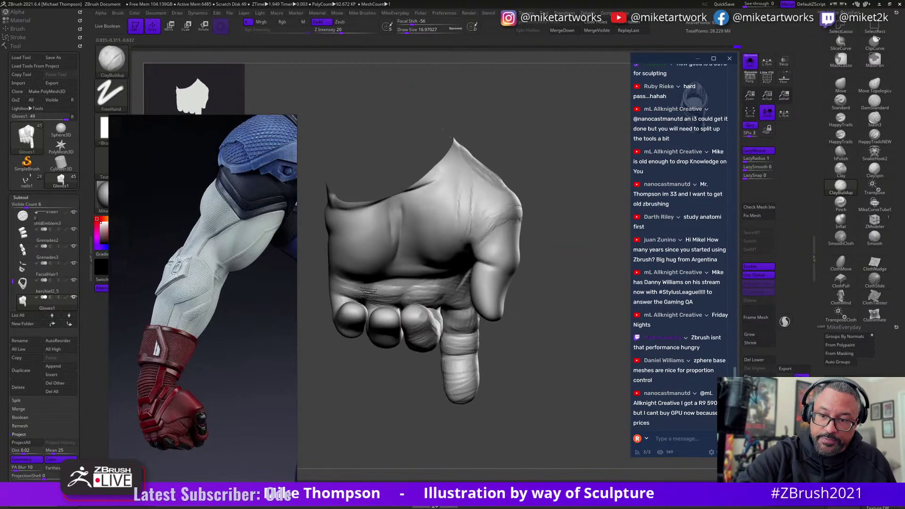
Enlarge the ClayBuildup draw size to about 27 and sculpt the central palm creases and the thumb mound.
right_click_drag(580, 307, 452, 264)
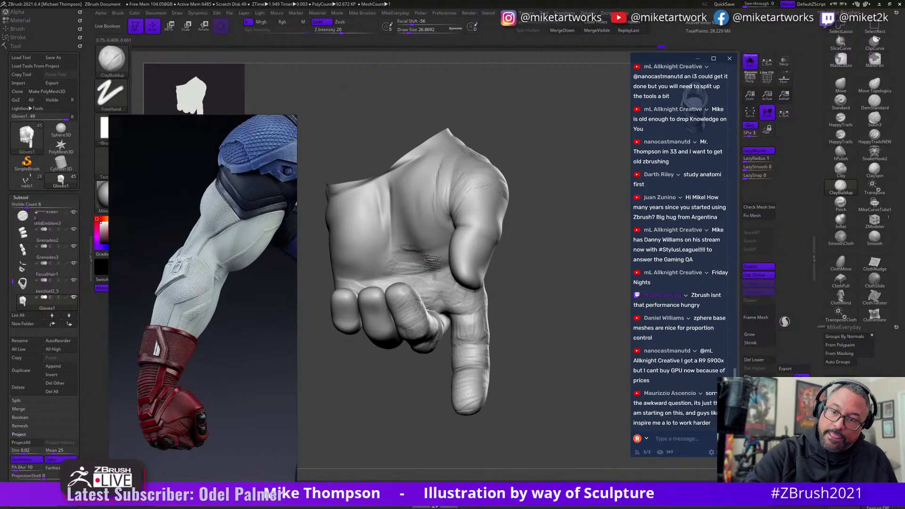
right_click_drag(584, 283, 570, 318)
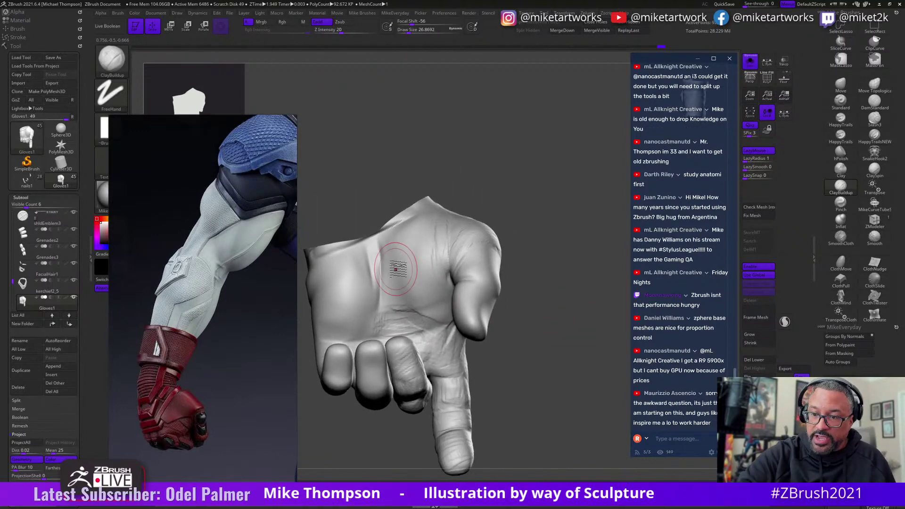
right_click_drag(426, 309, 431, 292)
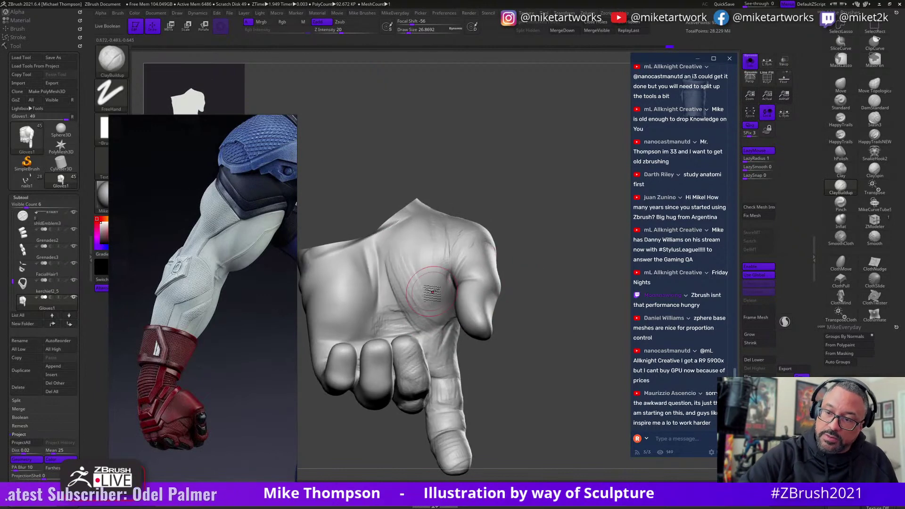
left_click_drag(426, 267, 438, 302)
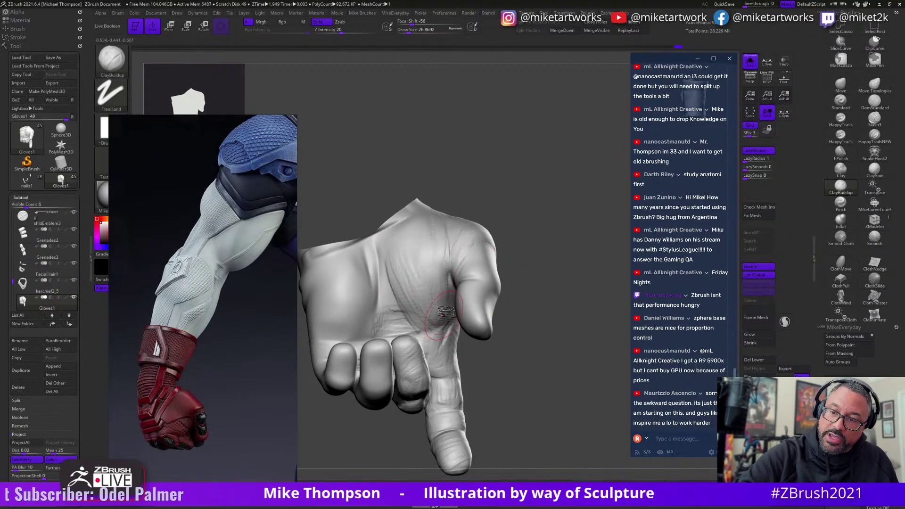
mouse_move(445, 312)
right_mouse_down()
mouse_move(547, 268)
mouse_move(495, 288)
right_mouse_up()
Refine the thumb mound and the base of the thumb with ClayBuildup, using draw sizes of about 17 and 25.
key("[")
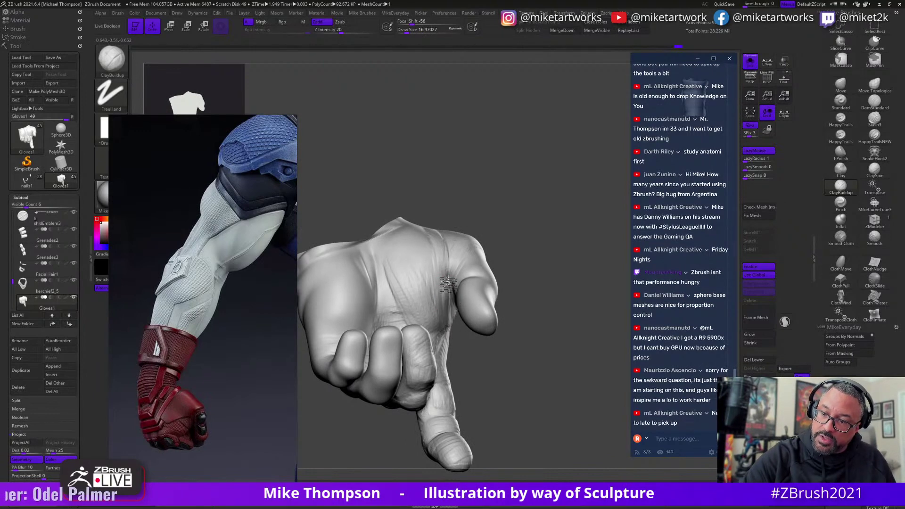
mouse_move(529, 313)
right_mouse_down()
mouse_move(559, 301)
mouse_move(476, 281)
right_mouse_up()
key("]")
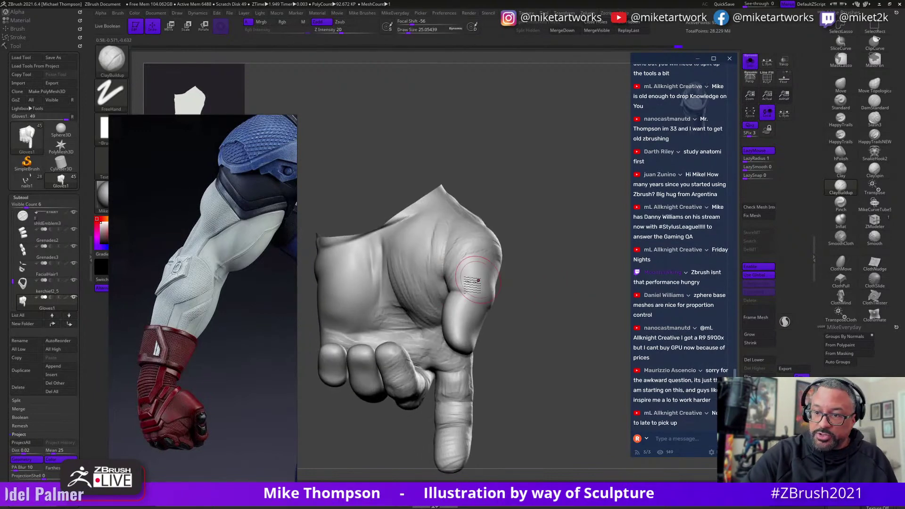
right_click_drag(412, 238, 406, 223)
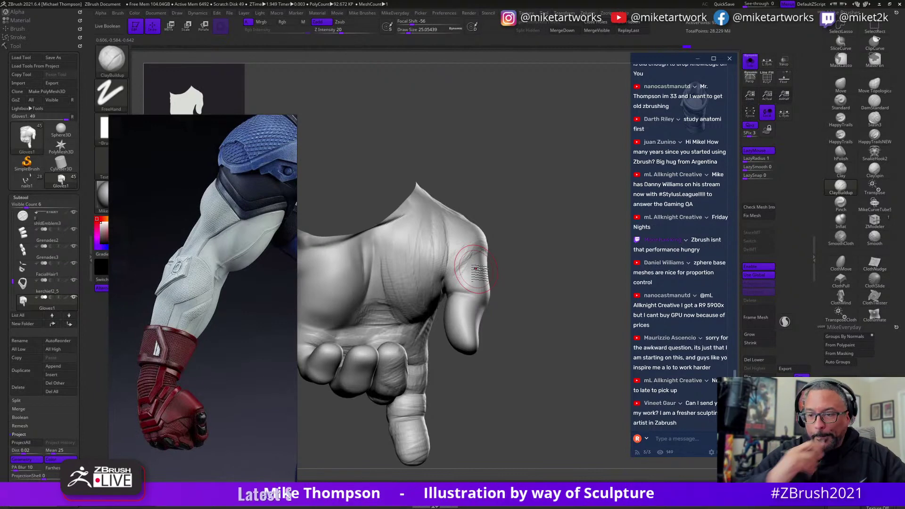
Define the thumb's knuckle and surrounding skin folds with ClayBuildup at a draw size of about 14.
mouse_move(527, 330)
right_mouse_down()
mouse_move(525, 315)
mouse_move(452, 296)
mouse_move(514, 268)
mouse_move(476, 278)
mouse_move(480, 289)
mouse_move(589, 254)
mouse_move(554, 220)
mouse_move(528, 226)
mouse_move(537, 207)
right_mouse_up()
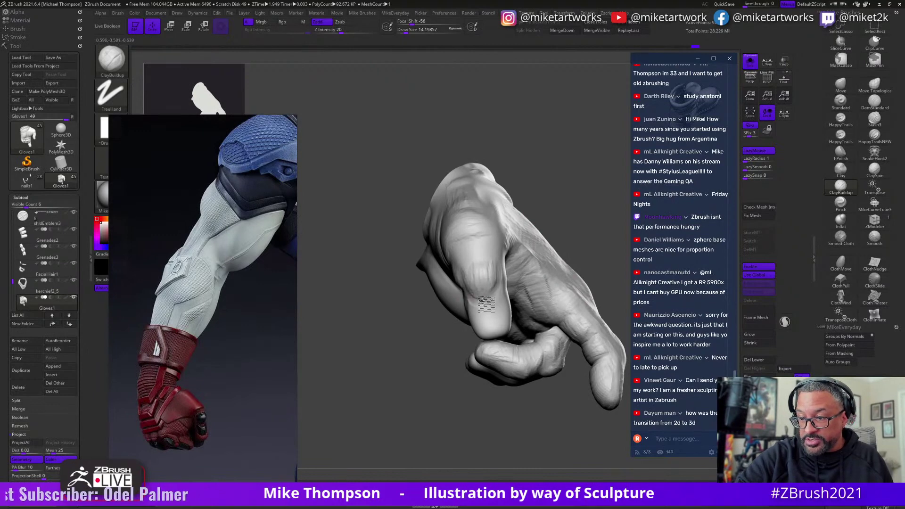
mouse_move(563, 203)
right_mouse_down()
mouse_move(449, 325)
mouse_move(523, 261)
right_mouse_up()
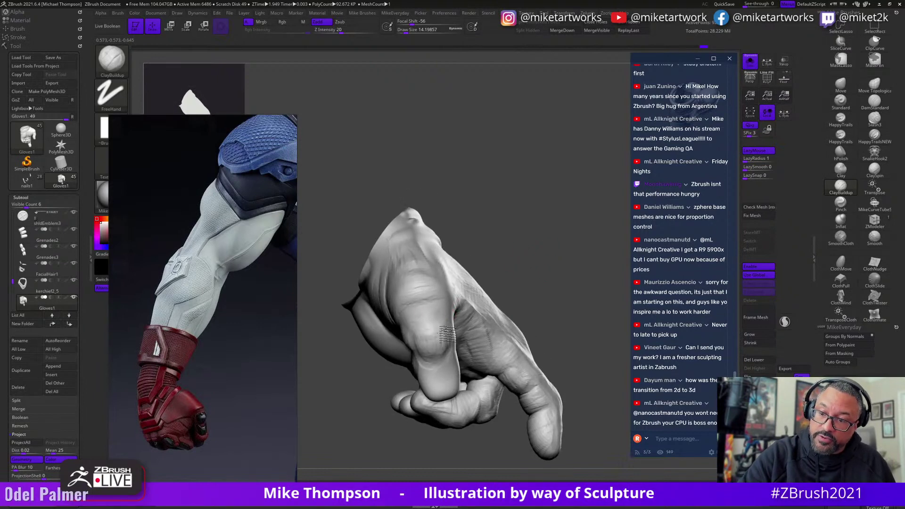
right_click_drag(460, 325, 556, 253)
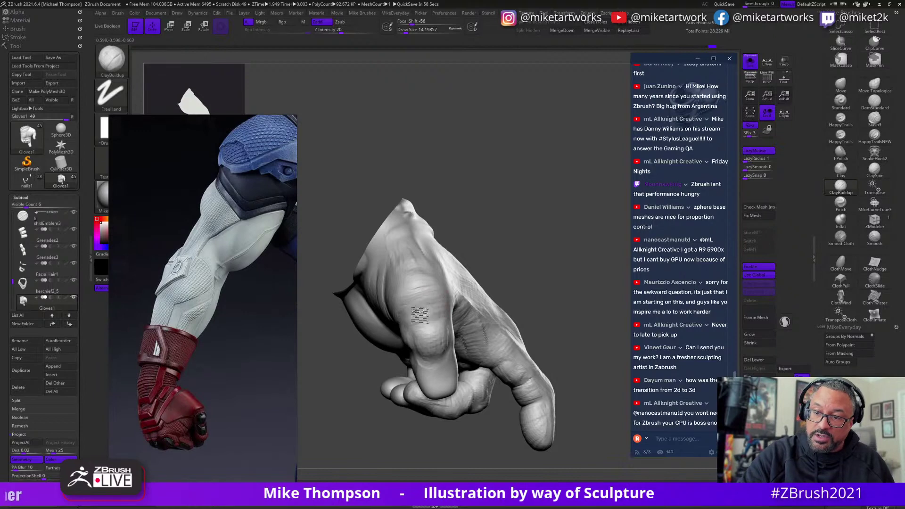
right_click_drag(558, 259, 508, 261)
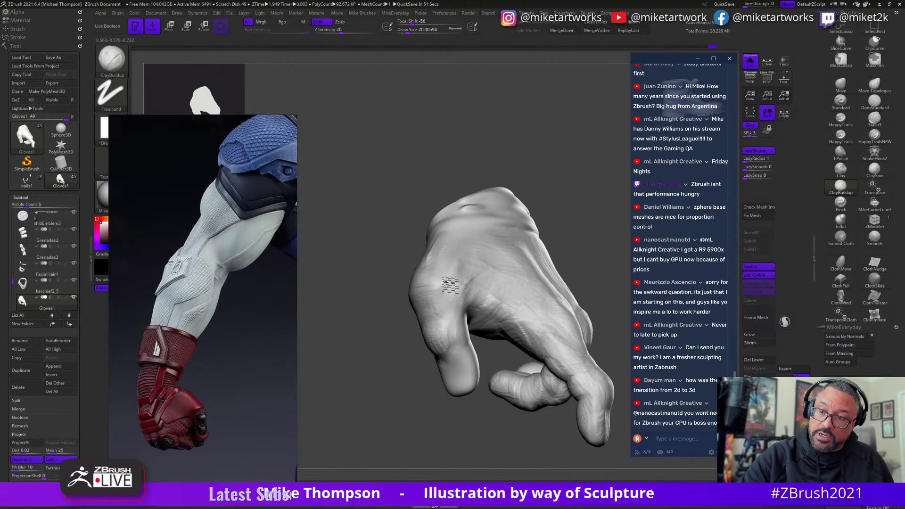
Refine the thumb's joint and outer segment with ClayBuildup, reducing the draw size to about 10.5.
mouse_move(581, 228)
right_mouse_down("ctrl")
mouse_move(529, 279)
mouse_move(514, 282)
mouse_move(559, 249)
mouse_move(556, 236)
mouse_move(417, 333)
mouse_move(511, 262)
mouse_move(508, 278)
mouse_move(554, 262)
mouse_move(523, 259)
mouse_move(537, 256)
mouse_move(413, 329)
right_mouse_up("ctrl")
key("s")
left_click(522, 259)
mouse_move(528, 254)
right_mouse_down()
mouse_move(521, 246)
mouse_move(544, 266)
right_mouse_up()
key("s")
left_click_drag(544, 266, 547, 266)
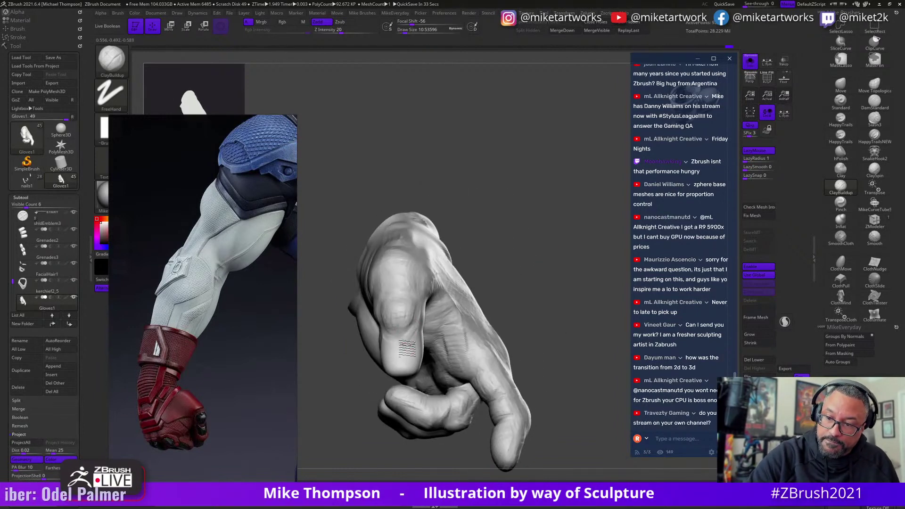
Enlarge the ClayBuildup draw size to about 20 and build up the thumb's outer segment and side toward the back of the hand.
right_click_drag(546, 266, 529, 276)
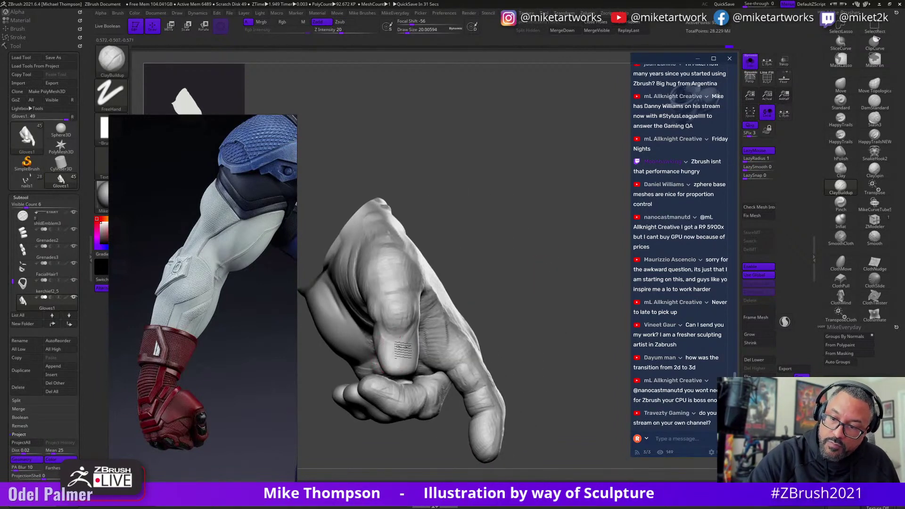
right_click_drag(415, 358, 407, 346)
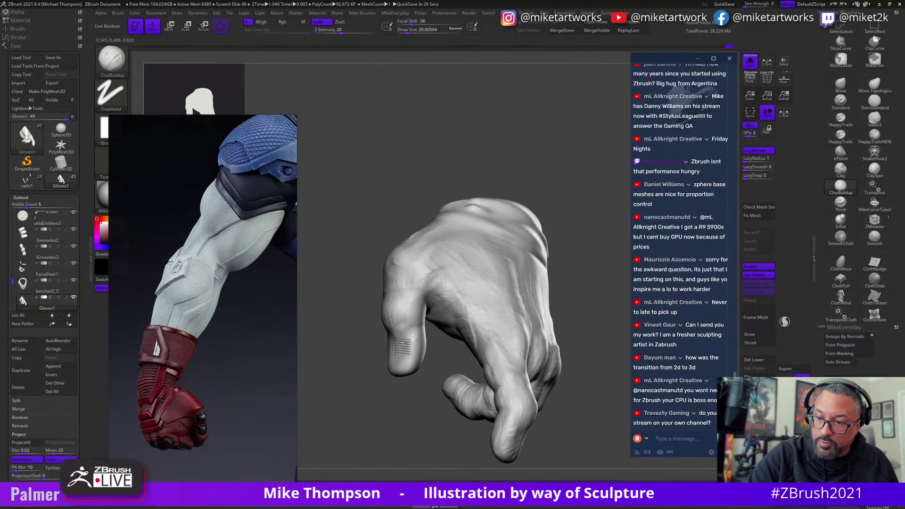
right_click_drag(565, 251, 414, 304)
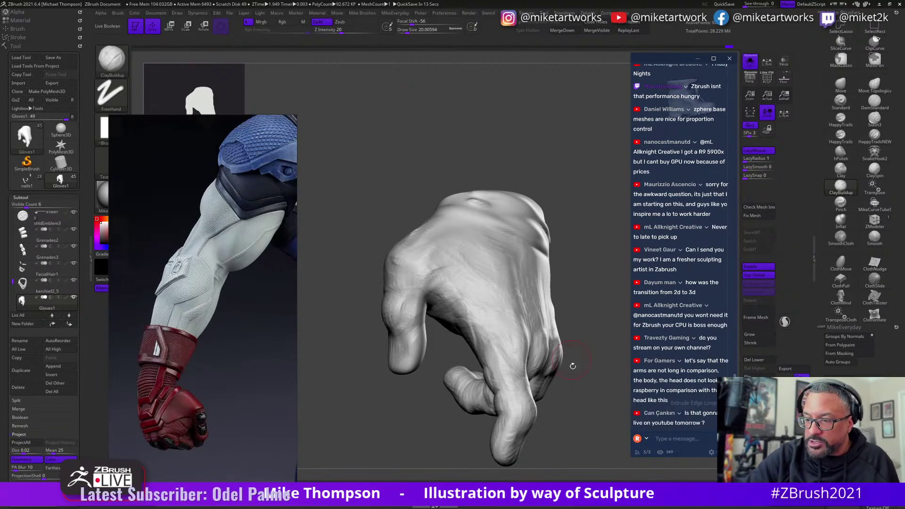
mouse_move(571, 366)
left_mouse_down()
mouse_move(584, 380)
mouse_move(523, 323)
mouse_move(575, 289)
mouse_move(577, 300)
mouse_move(396, 314)
left_mouse_up()
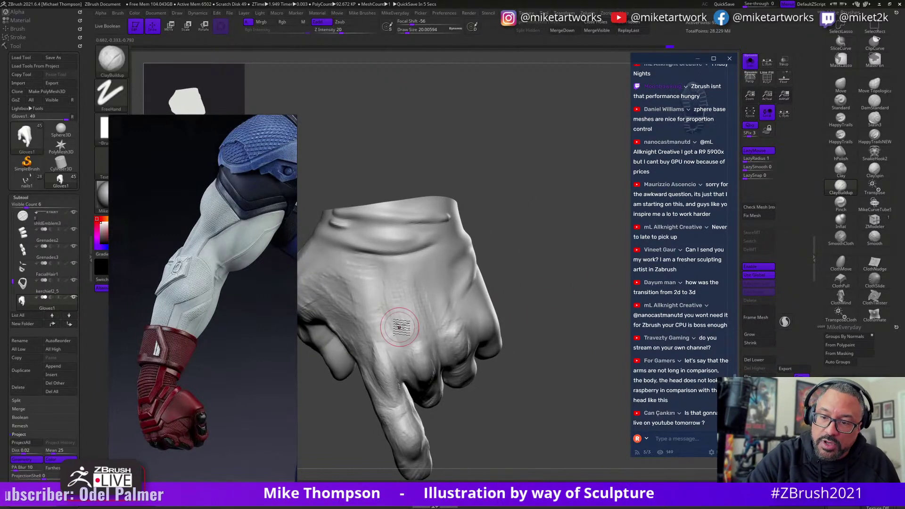
right_click_drag(396, 296, 435, 283)
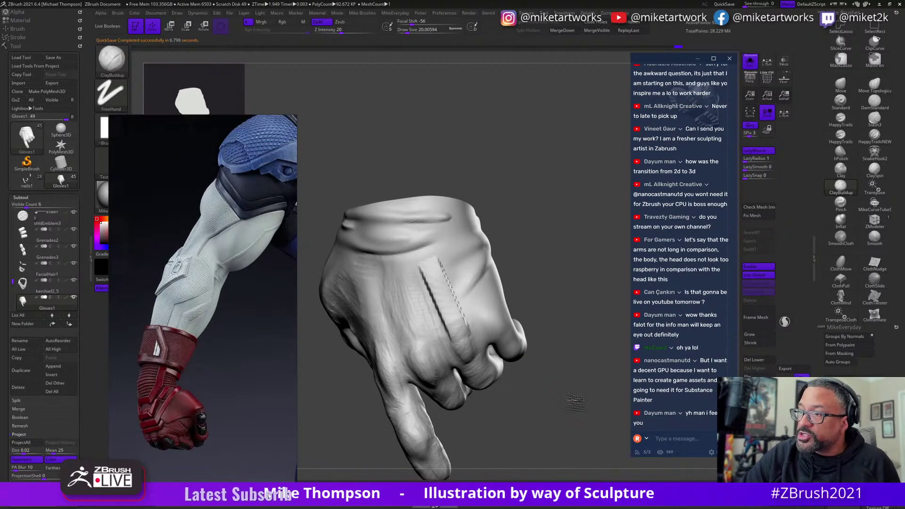
left_click_drag(574, 401, 561, 393)
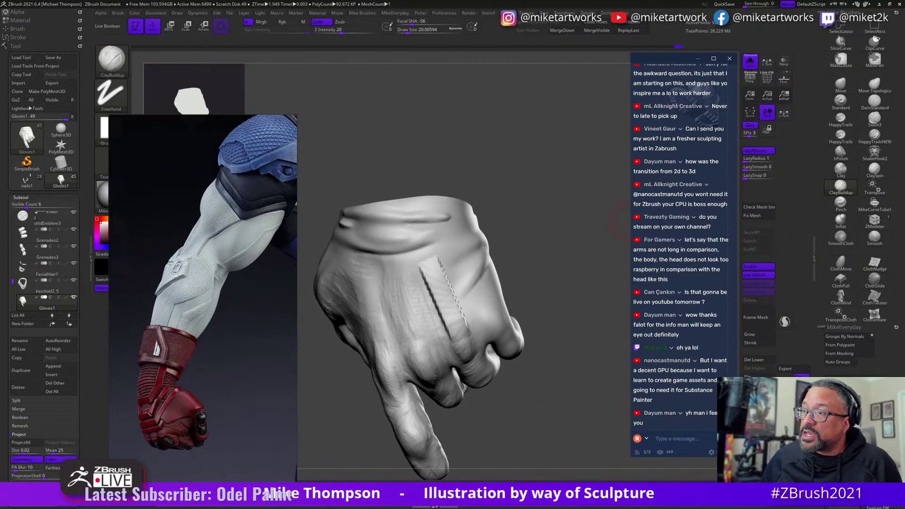
scroll(679, 260, "up", 1)
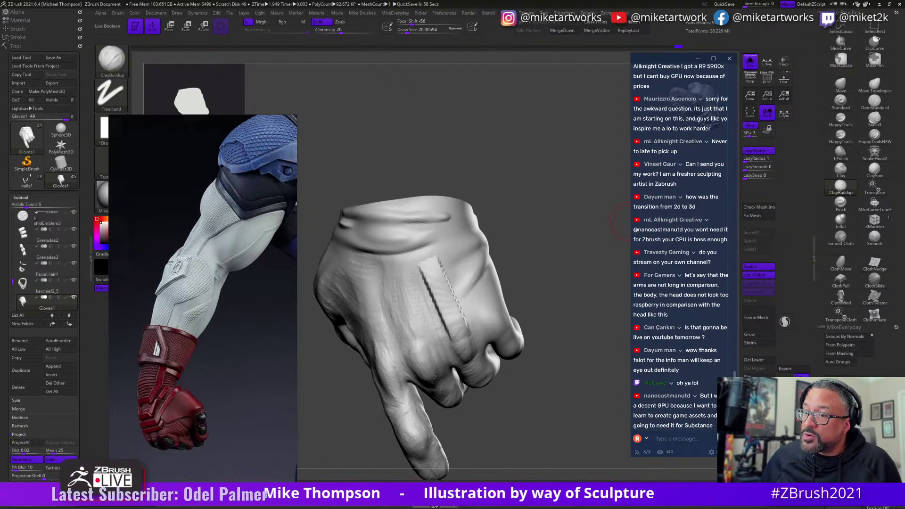
key("ctrl+z")
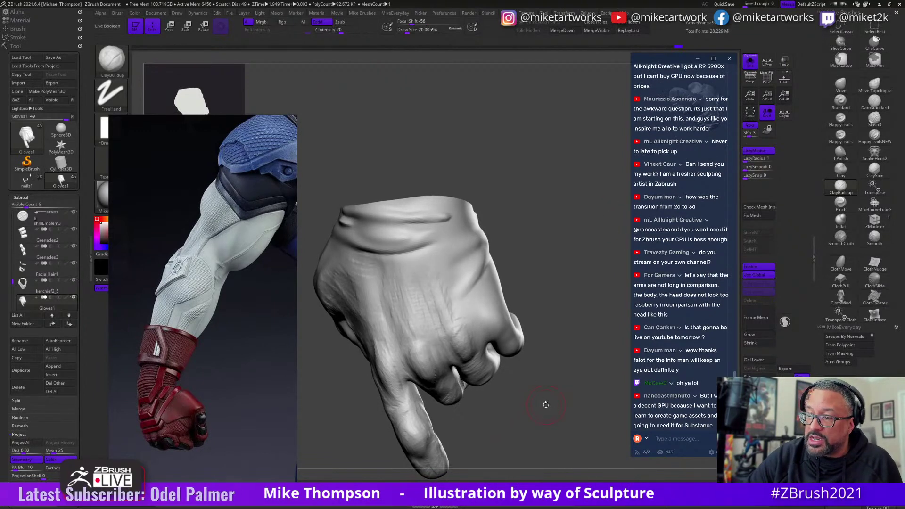
Define the little finger's knuckle and neighbouring knuckles on the back of the hand with ClayBuildup, using draw sizes of about 10.5 and 8.4.
mouse_move(541, 400)
left_mouse_down()
mouse_move(579, 410)
mouse_move(578, 376)
left_mouse_up()
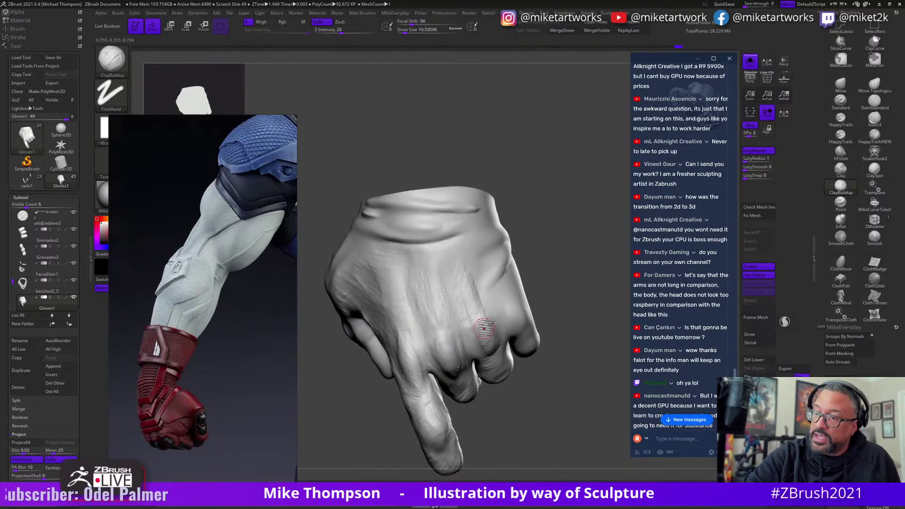
left_click_drag(569, 439, 573, 435)
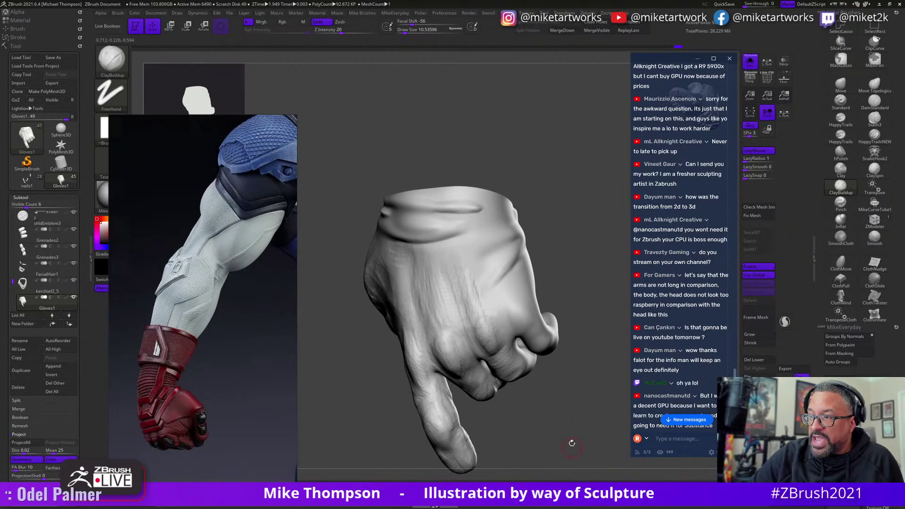
mouse_move(590, 432)
left_mouse_down()
mouse_move(587, 386)
mouse_move(529, 298)
mouse_move(549, 269)
mouse_move(539, 278)
mouse_move(555, 280)
left_mouse_up()
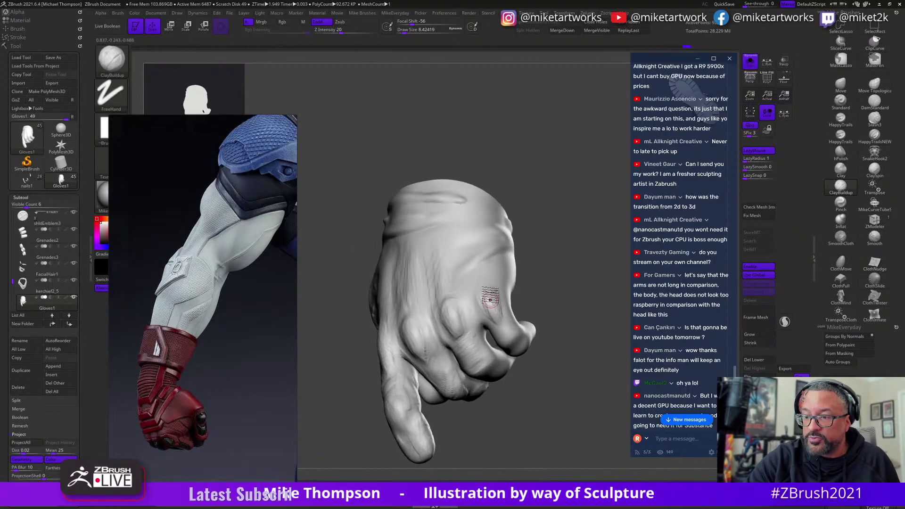
mouse_move(509, 308)
left_mouse_down()
mouse_move(559, 263)
mouse_move(483, 297)
left_mouse_up()
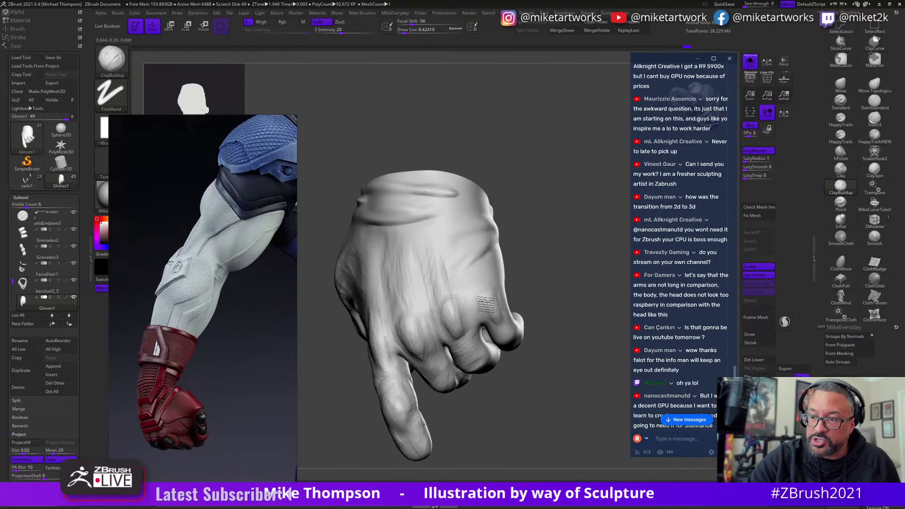
left_click_drag(538, 287, 482, 298)
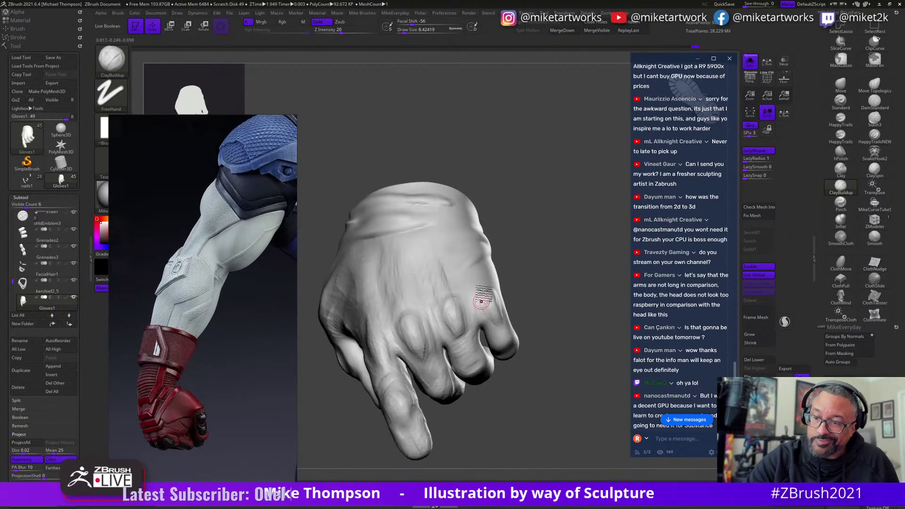
right_click_drag(481, 300, 547, 273)
Set the ClayBuildup draw size to about 20 and refine the little finger and the outer side of the hand toward the wrist.
key("s")
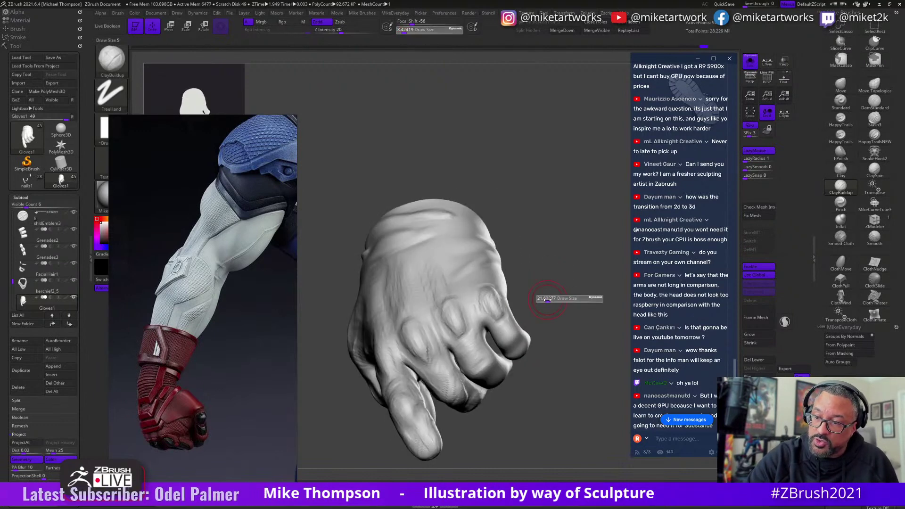
left_click_drag(547, 299, 544, 300)
right_click_drag(544, 299, 502, 330)
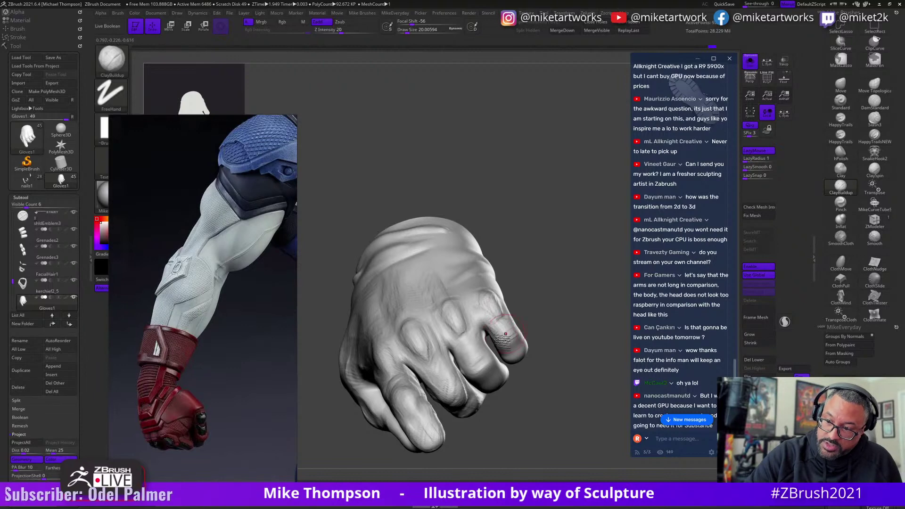
right_click_drag(505, 333, 525, 325)
right_click_drag(576, 363, 564, 303)
right_click_drag(528, 338, 552, 309)
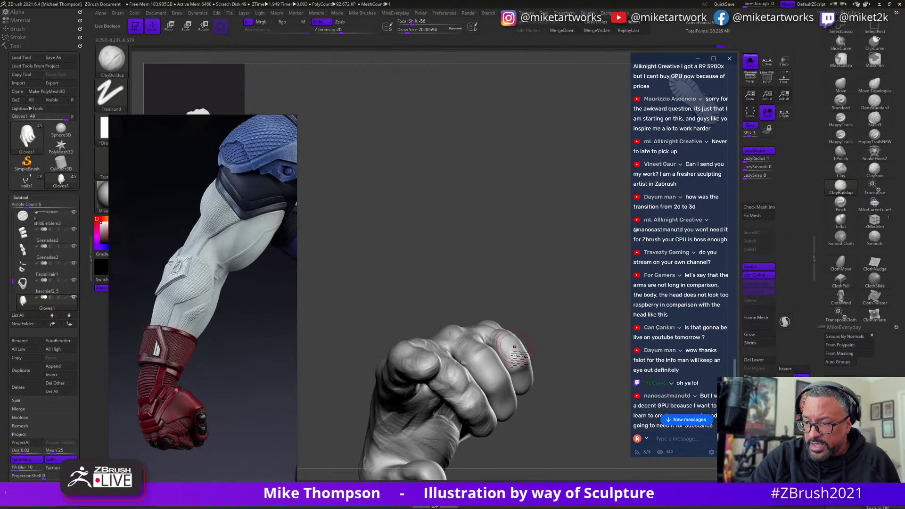
right_click_drag(529, 369, 538, 297)
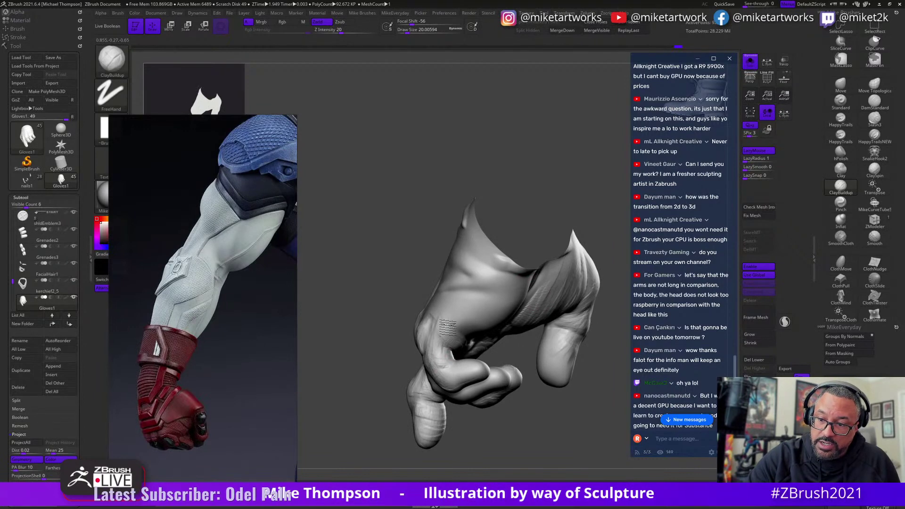
right_click_drag(579, 232, 602, 253)
mouse_move(477, 333)
left_mouse_down()
mouse_move(495, 329)
mouse_move(418, 298)
left_mouse_up()
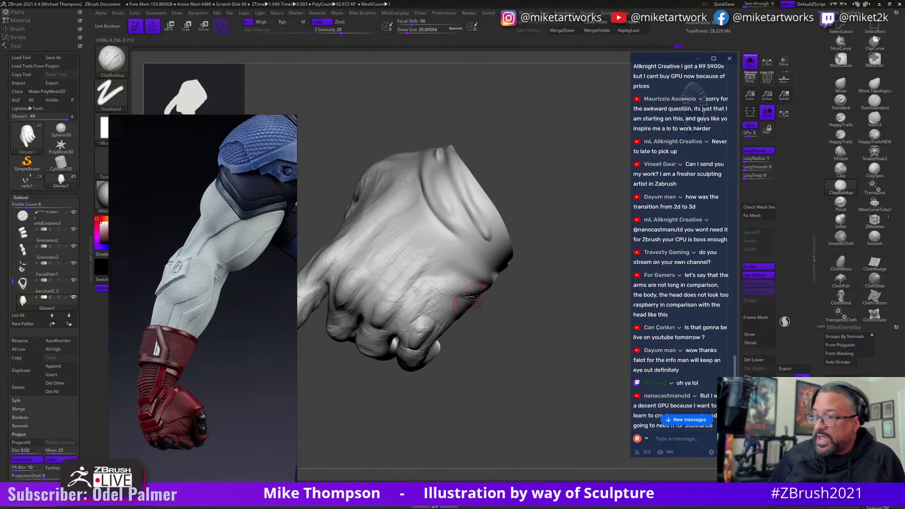
Minimize ZBrush, open Venom.jpg from the desktop in Photos, and move the arm reference image clear of it.
left_click(878, 5)
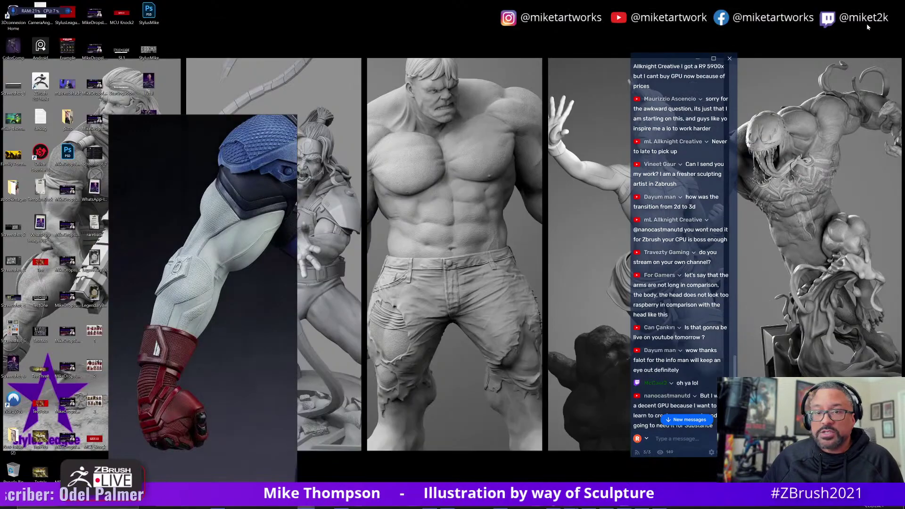
left_click_drag(205, 233, 409, 254)
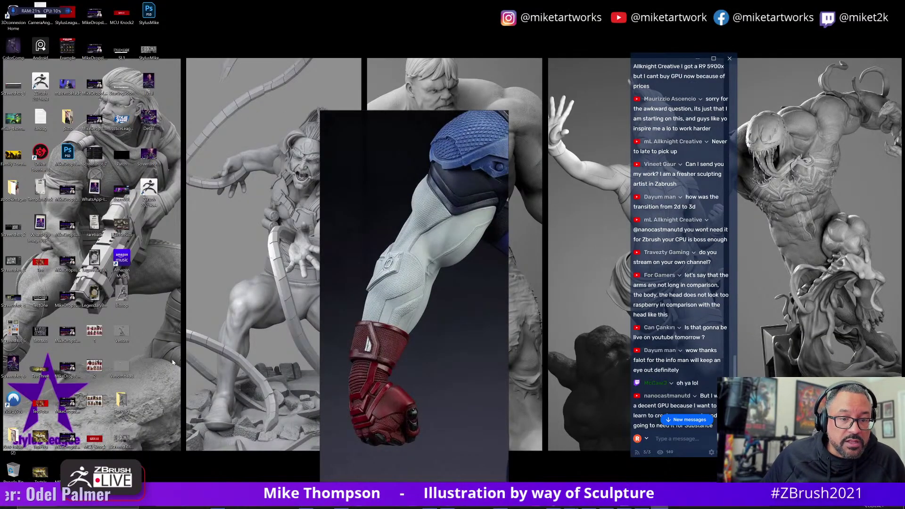
double_click(124, 330)
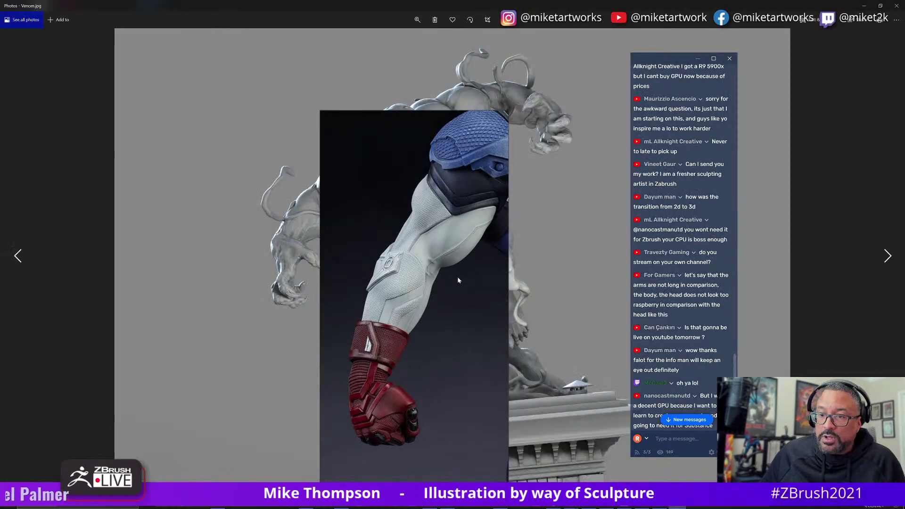
left_click_drag(457, 280, 147, 317)
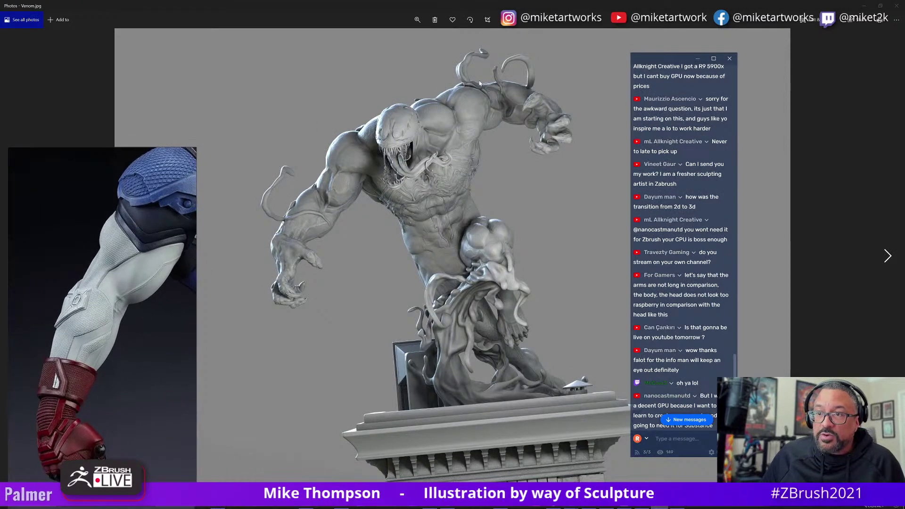
Examine the Venom sculpture's head, torso, arms and hands up close, moving the chat window aside, and minimize the picture.
left_click(418, 23)
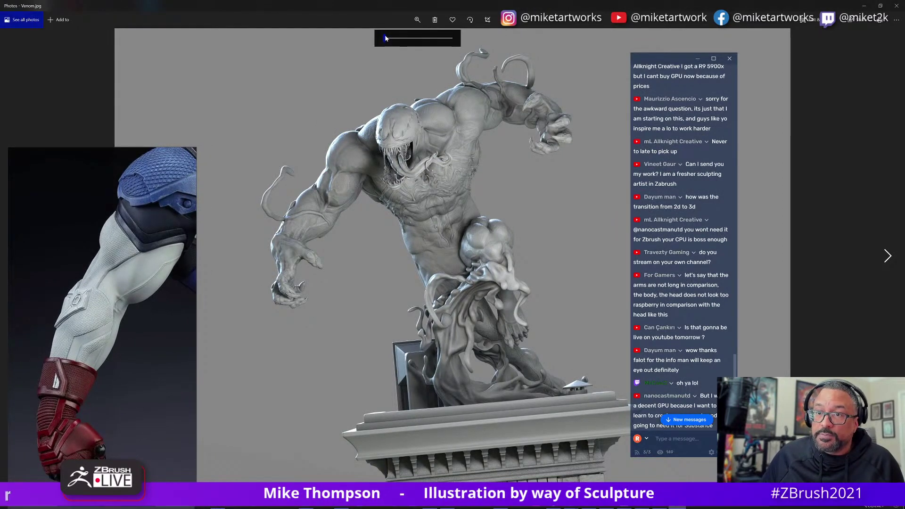
left_click_drag(385, 39, 401, 43)
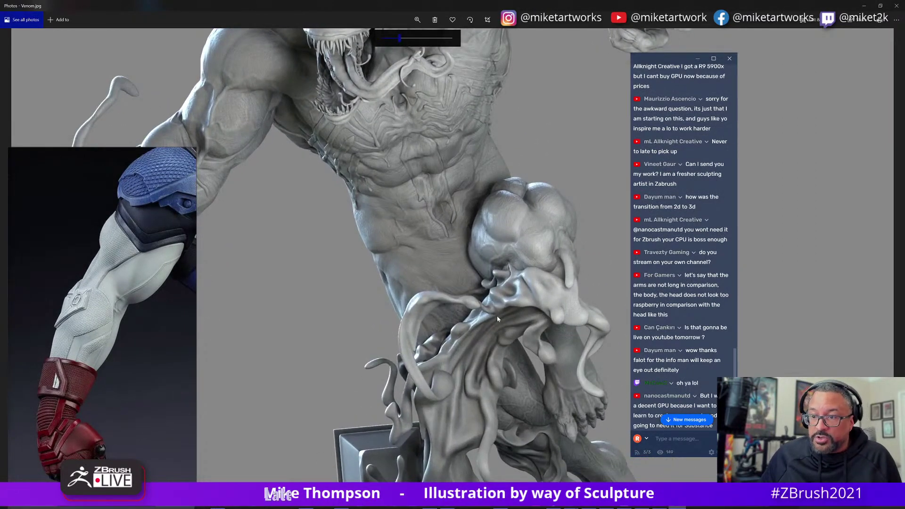
left_click_drag(438, 302, 498, 425)
left_click_drag(424, 342, 502, 329)
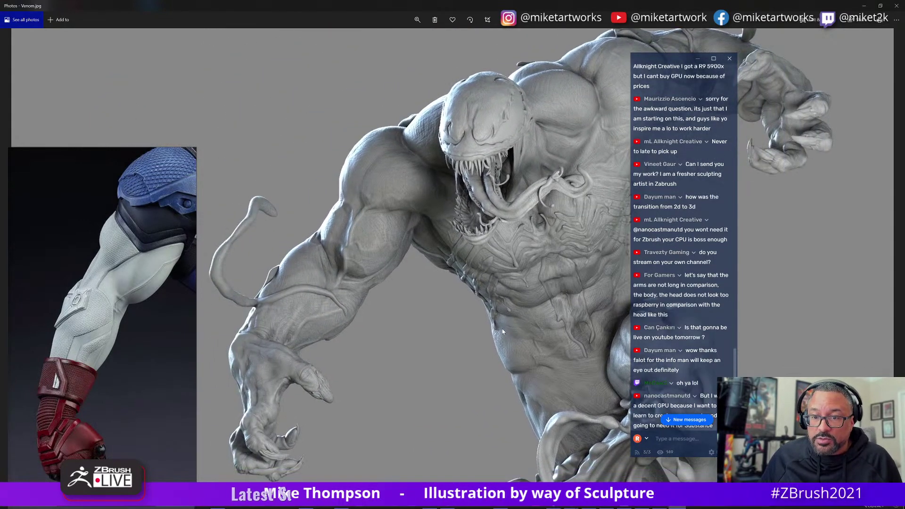
left_click_drag(686, 55, 798, 93)
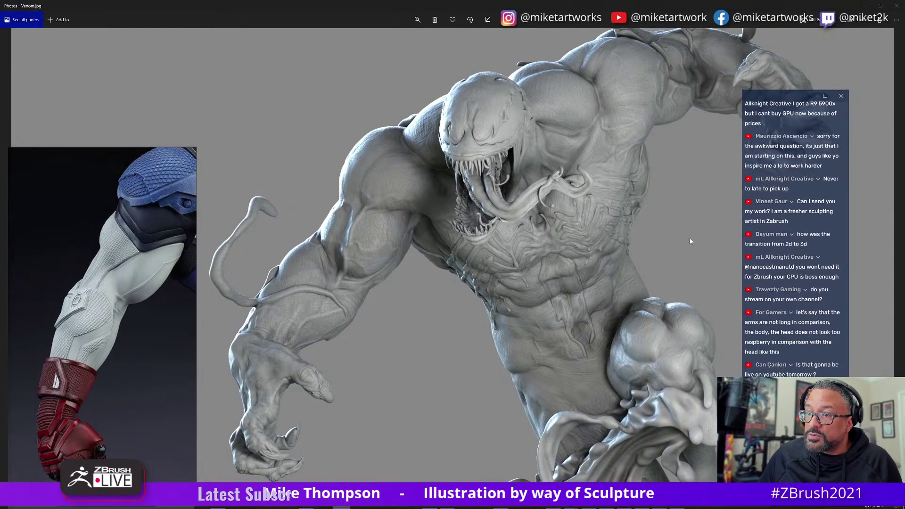
left_click_drag(516, 314, 569, 301)
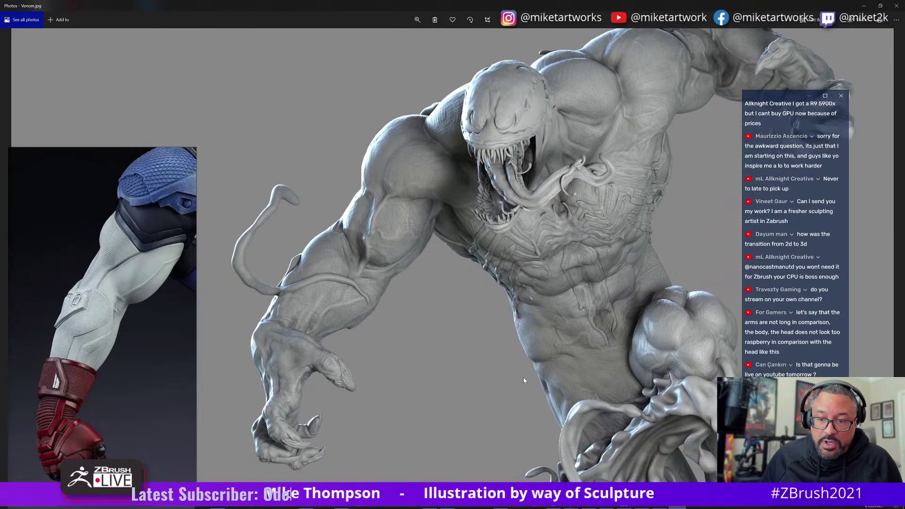
left_click_drag(523, 377, 487, 349)
left_click_drag(602, 359, 630, 394)
left_click_drag(595, 342, 664, 310)
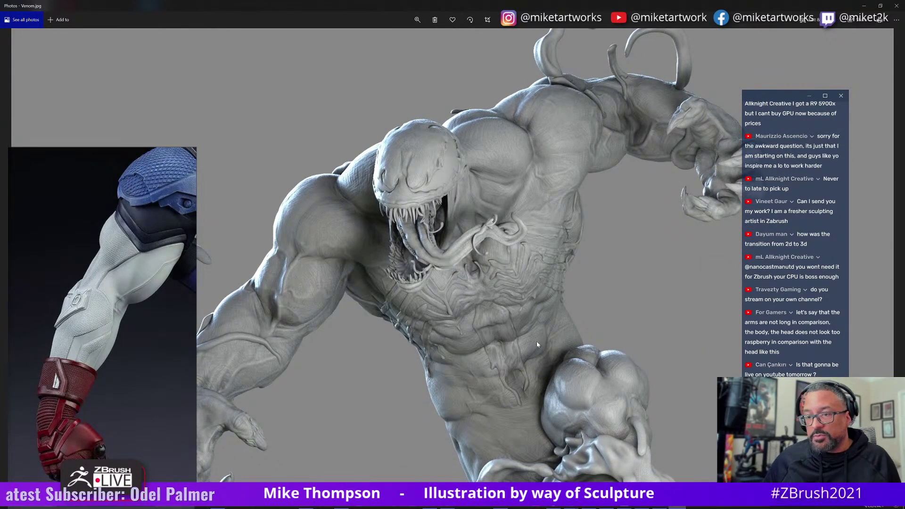
left_click_drag(643, 304, 580, 163)
left_click_drag(671, 320, 692, 379)
left_click(864, 8)
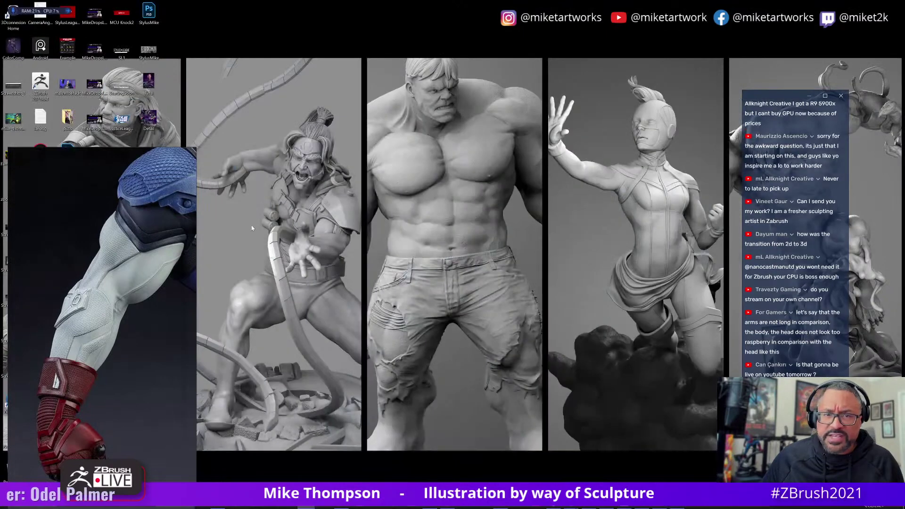
Close the arm reference image on the desktop and switch back to ZBrush.
left_click_drag(119, 231, 386, 231)
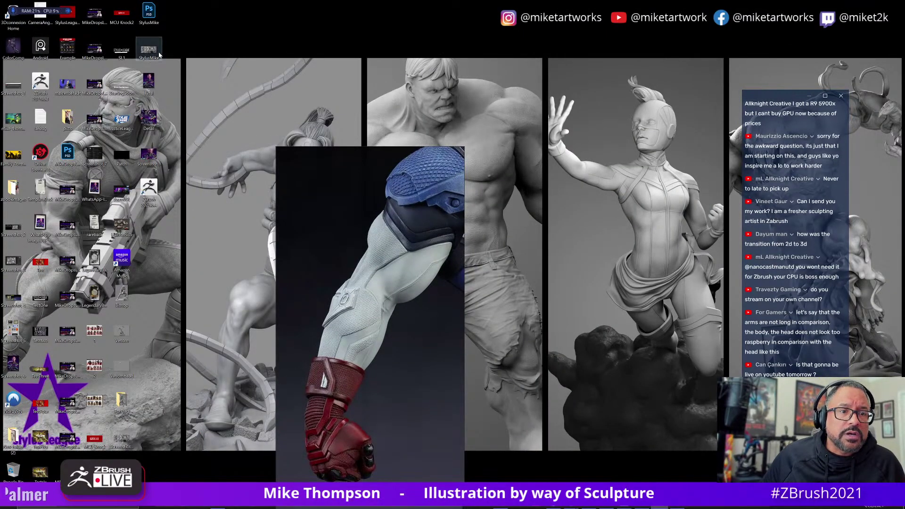
left_click_drag(359, 325, 225, 285)
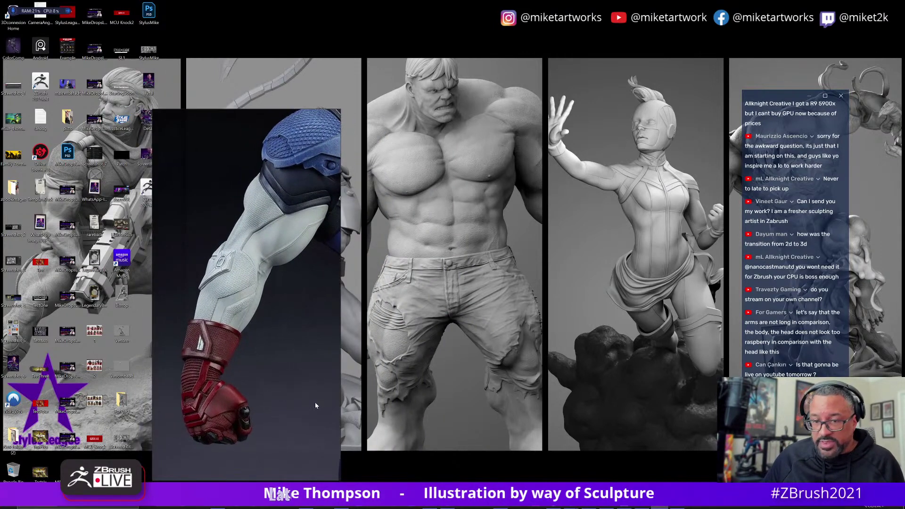
key("Escape")
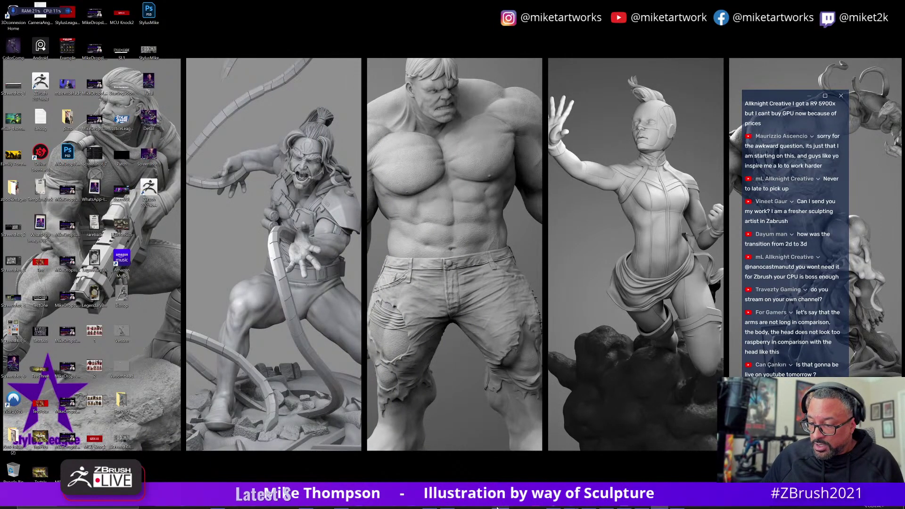
left_click(651, 507)
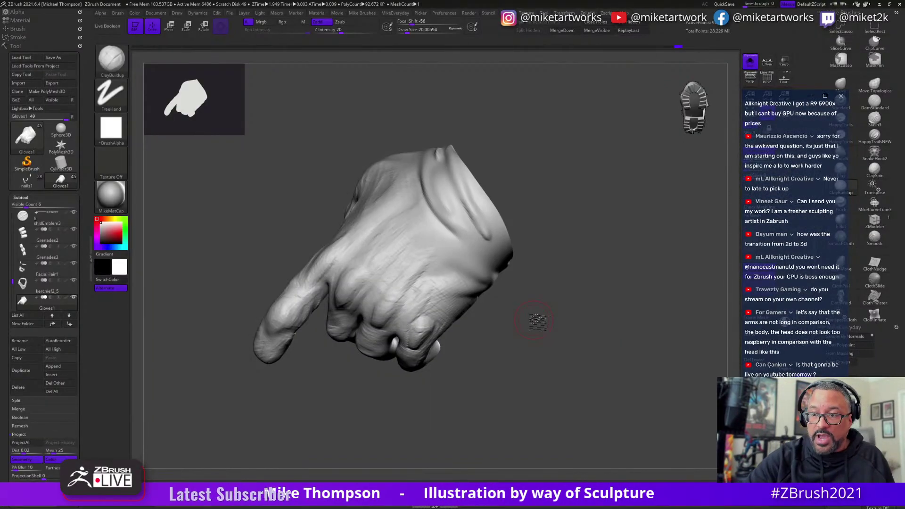
Build up the heel of the palm and the outer side of the hand with ClayBuildup, enlarging the draw size to about 25.
mouse_move(537, 320)
left_mouse_down()
mouse_move(541, 330)
mouse_move(483, 279)
mouse_move(589, 274)
mouse_move(468, 259)
left_mouse_up()
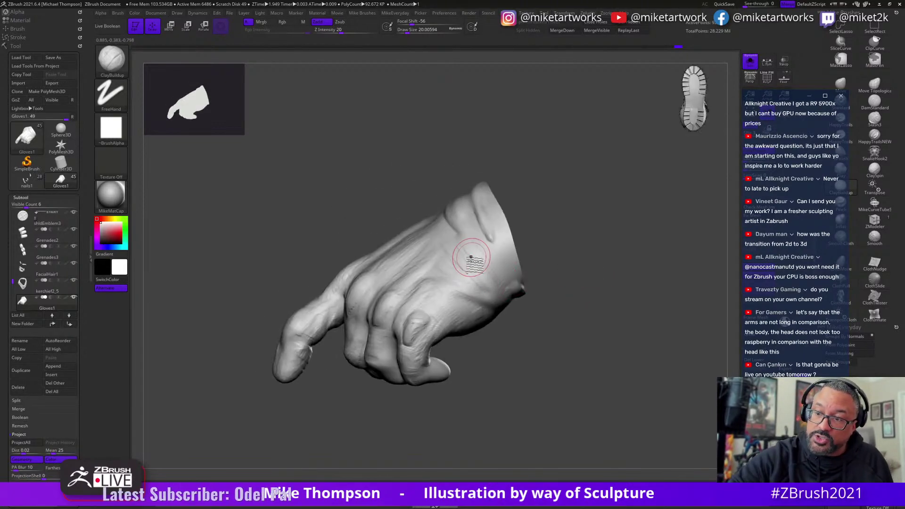
mouse_move(533, 280)
left_mouse_down()
mouse_move(589, 259)
mouse_move(545, 273)
left_mouse_up()
mouse_move(583, 234)
left_mouse_down()
mouse_move(496, 310)
mouse_move(528, 287)
mouse_move(512, 282)
mouse_move(562, 266)
mouse_move(518, 325)
mouse_move(547, 274)
left_mouse_up()
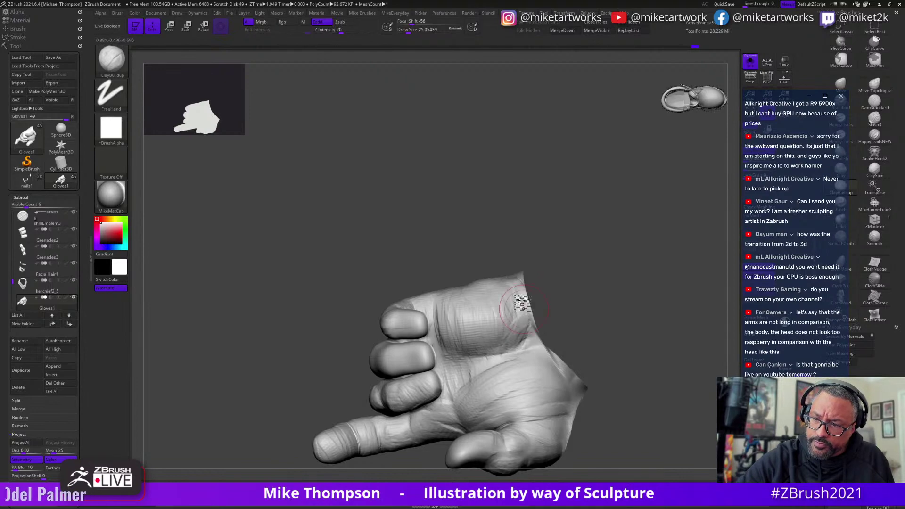
left_click_drag(514, 317, 490, 348)
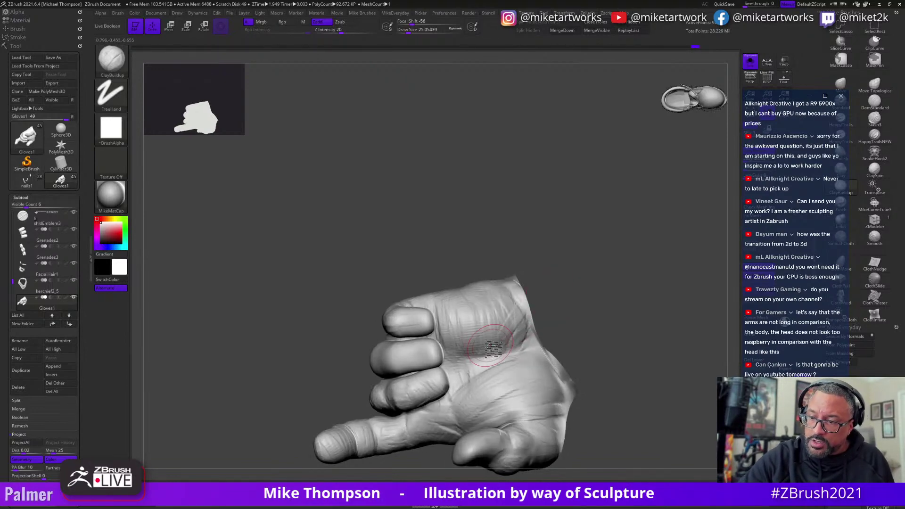
mouse_move(569, 309)
left_mouse_down()
mouse_move(592, 303)
mouse_move(564, 259)
mouse_move(438, 348)
left_mouse_up()
left_click_drag(558, 268, 451, 382)
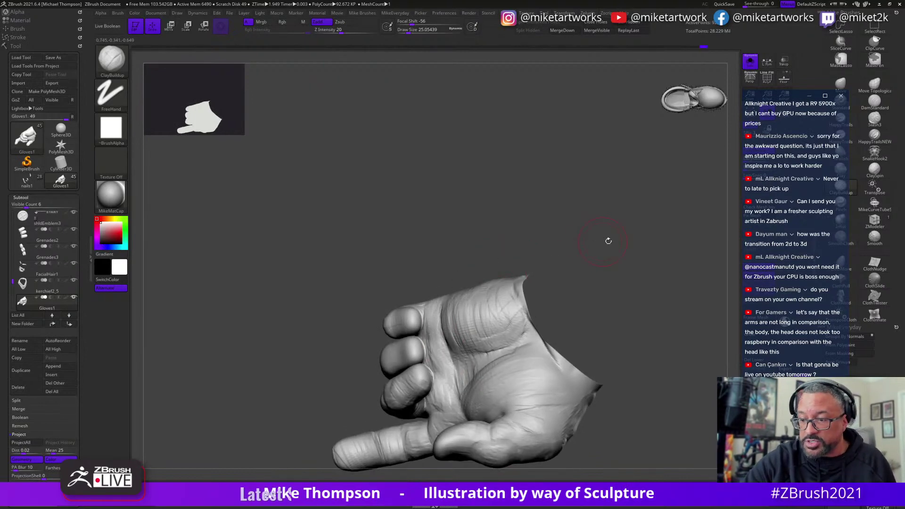
left_click_drag(608, 241, 452, 384)
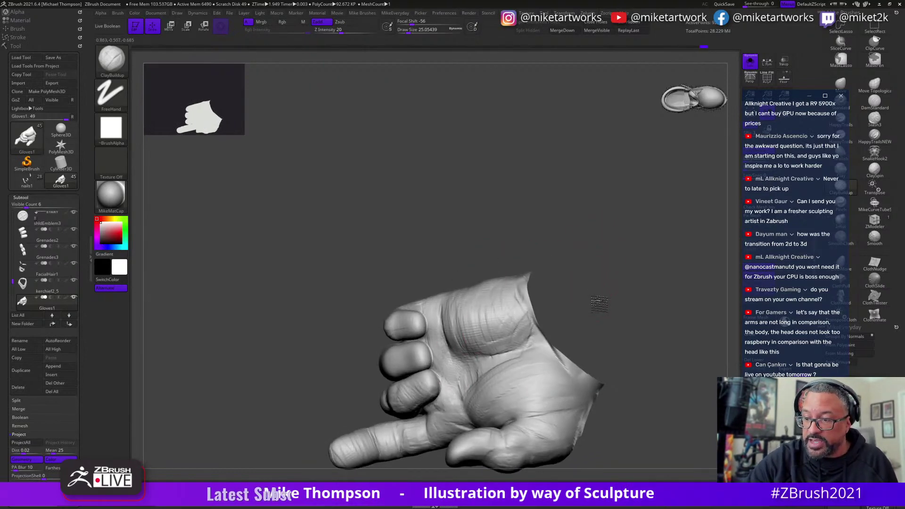
mouse_move(598, 305)
left_mouse_down()
mouse_move(606, 309)
mouse_move(614, 295)
mouse_move(603, 289)
left_mouse_up()
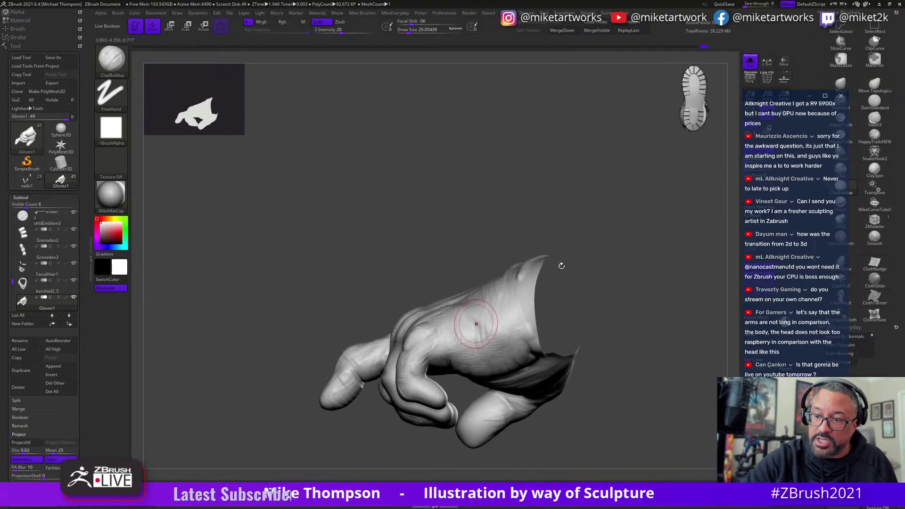
Drop the glove to a lower subdivision level so the hand can be reposed on its coarse mesh.
mouse_move(561, 266)
left_mouse_down()
mouse_move(504, 272)
mouse_move(600, 255)
mouse_move(511, 282)
mouse_move(586, 289)
mouse_move(587, 307)
mouse_move(600, 273)
mouse_move(559, 299)
mouse_move(585, 278)
mouse_move(587, 288)
mouse_move(599, 269)
mouse_move(596, 284)
mouse_move(574, 287)
mouse_move(572, 339)
mouse_move(577, 313)
left_mouse_up()
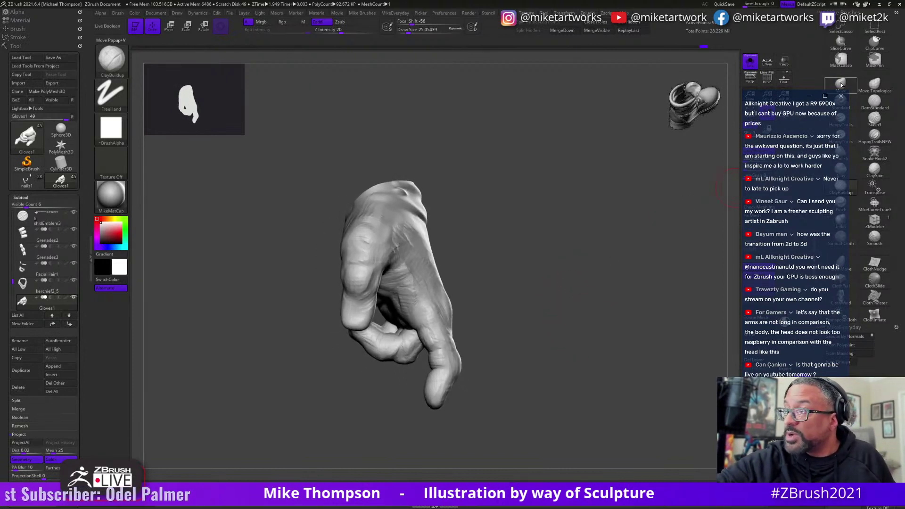
key("shift+d")
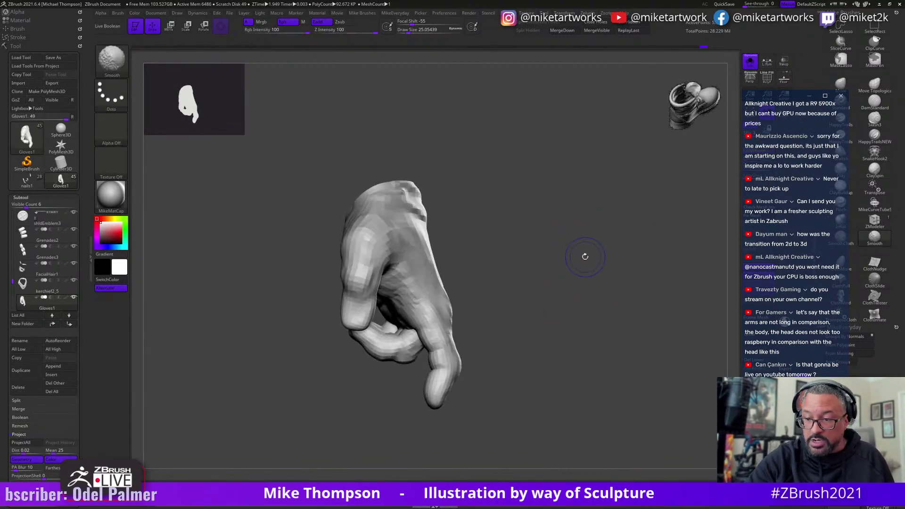
key("shift+d")
mouse_move(515, 319)
left_mouse_down()
mouse_move(521, 339)
mouse_move(548, 319)
mouse_move(536, 321)
left_mouse_up()
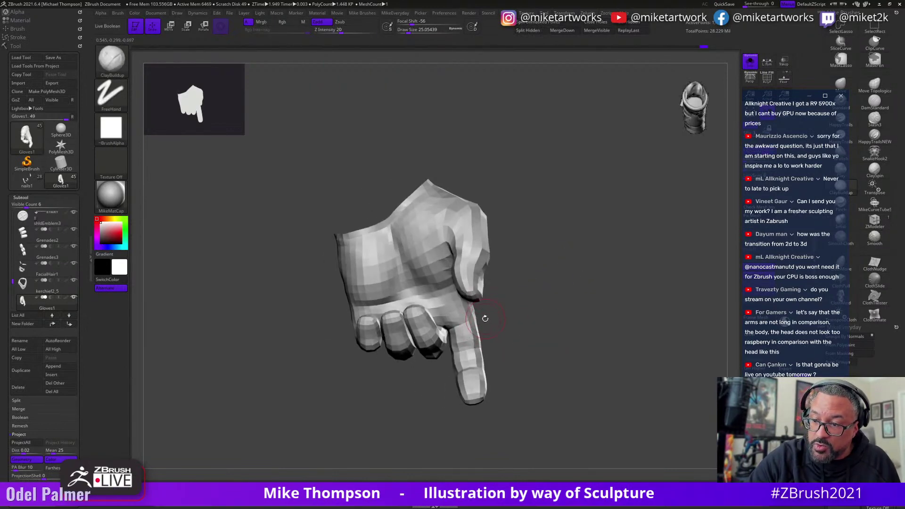
Set MaskLasso as the masking brush and mask the pointing index finger from its base to the tip.
key("ctrl")
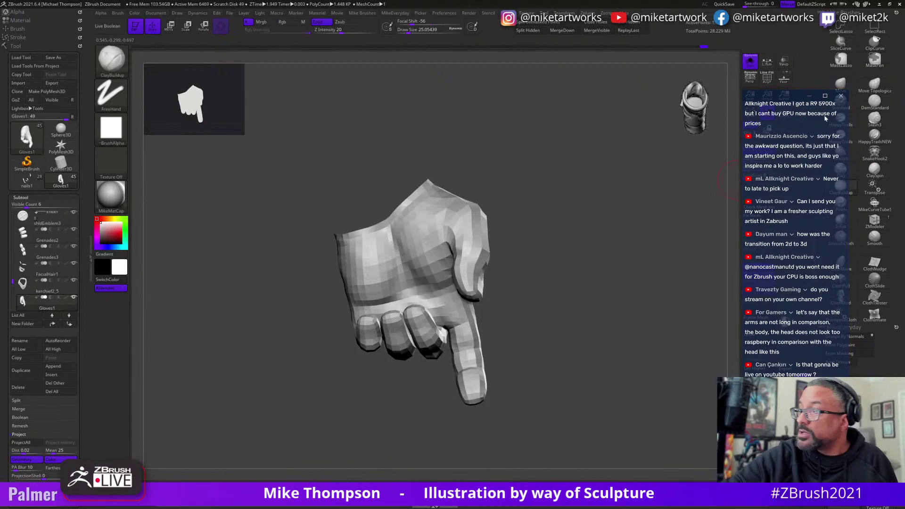
left_click(840, 59, "ctrl")
left_click(799, 74)
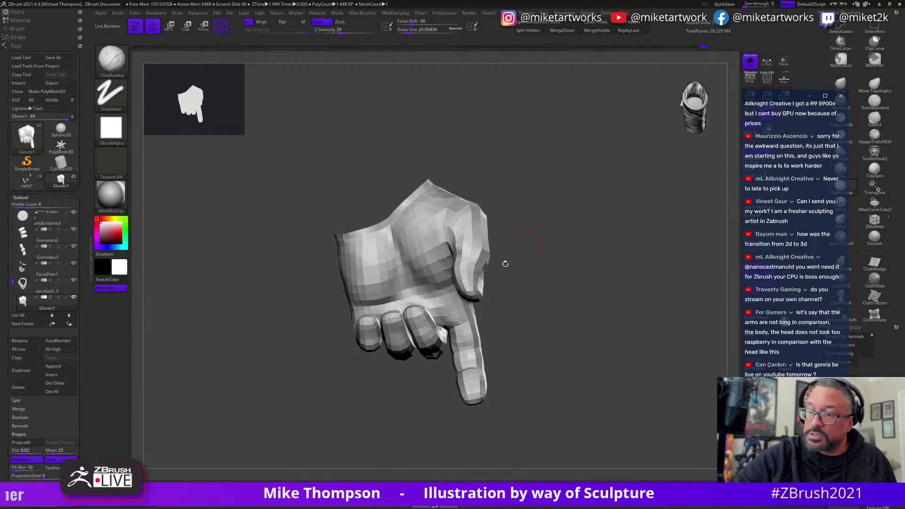
key("ctrl")
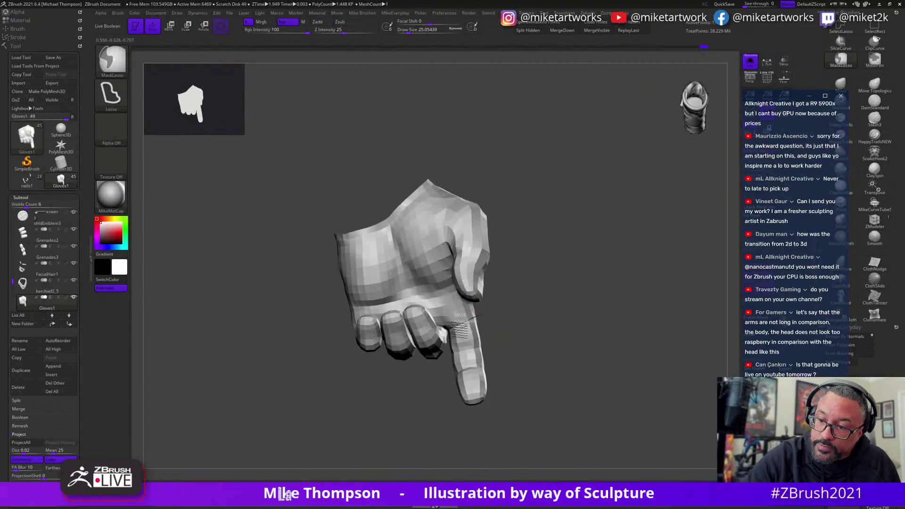
mouse_move(525, 324)
left_mouse_down()
mouse_move(631, 303)
mouse_move(589, 309)
mouse_move(628, 264)
mouse_move(637, 278)
mouse_move(630, 301)
left_mouse_up()
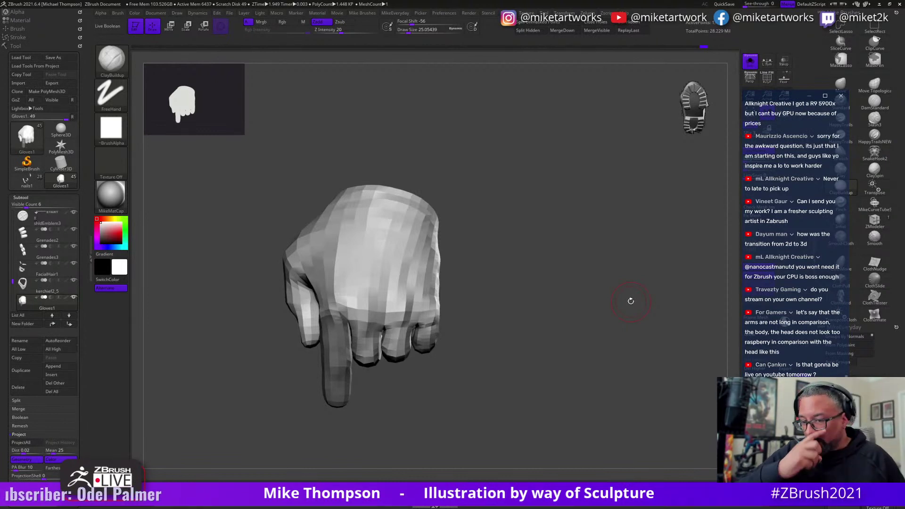
Protect the rest of the hand and reposition the whole index finger at its base knuckle with the Transpose gizmo.
mouse_move(567, 338)
left_mouse_down()
mouse_move(581, 297)
mouse_move(587, 303)
mouse_move(563, 313)
mouse_move(591, 298)
mouse_move(571, 315)
mouse_move(561, 306)
left_mouse_up()
key("w")
left_click_drag(355, 336, 367, 304)
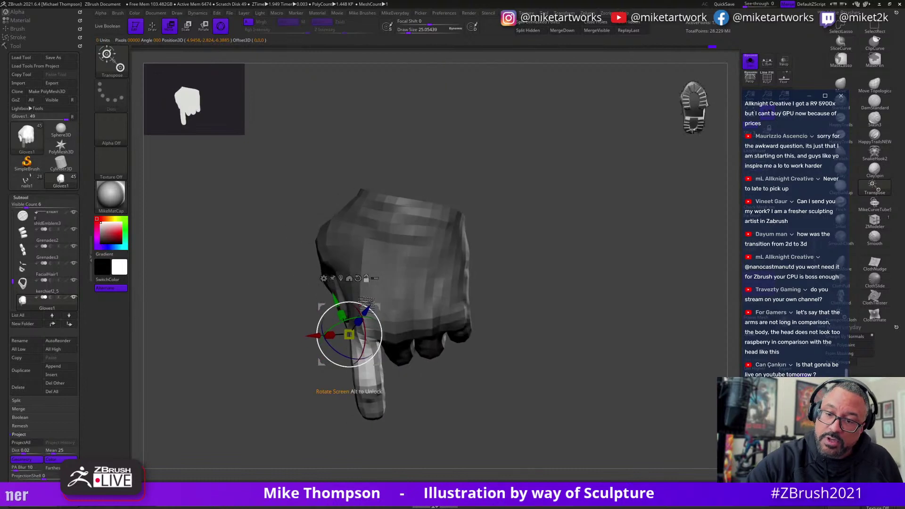
left_click_drag(572, 249, 557, 249)
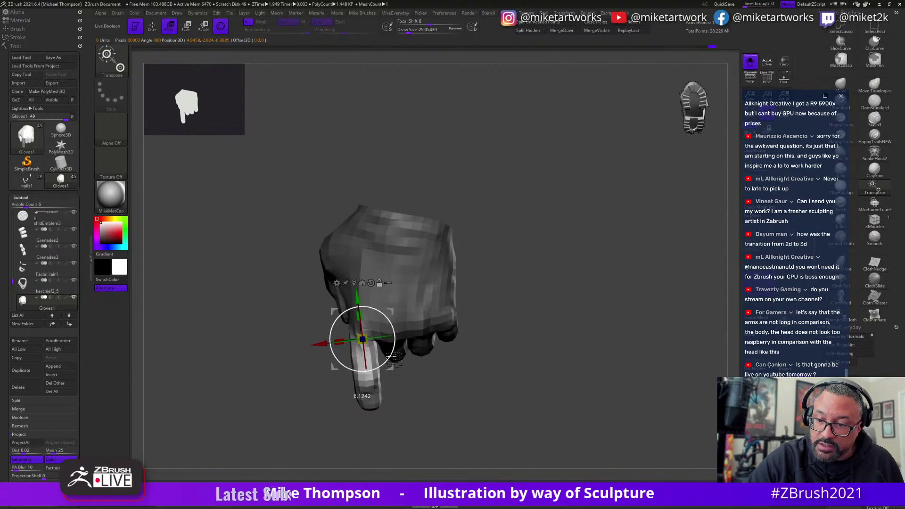
left_click_drag(517, 292, 554, 245)
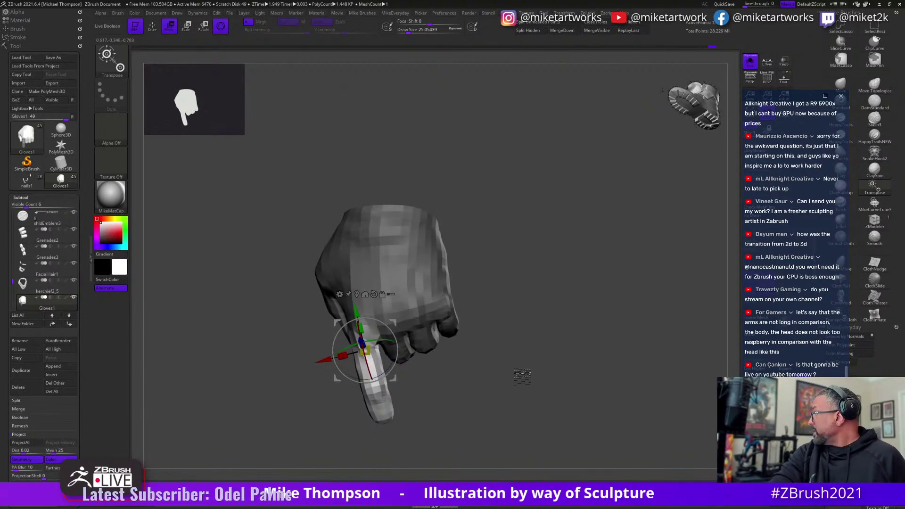
mouse_move(523, 315)
left_mouse_down()
mouse_move(555, 289)
mouse_move(557, 303)
mouse_move(521, 307)
mouse_move(559, 293)
mouse_move(540, 303)
left_mouse_up()
Return to sculpting and smooth the base of the index finger where it meets the hand.
key("q")
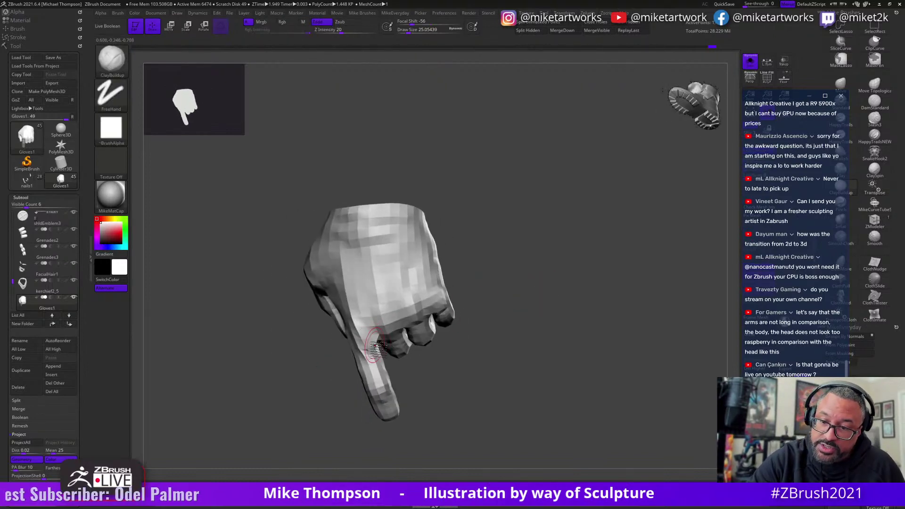
key("shift")
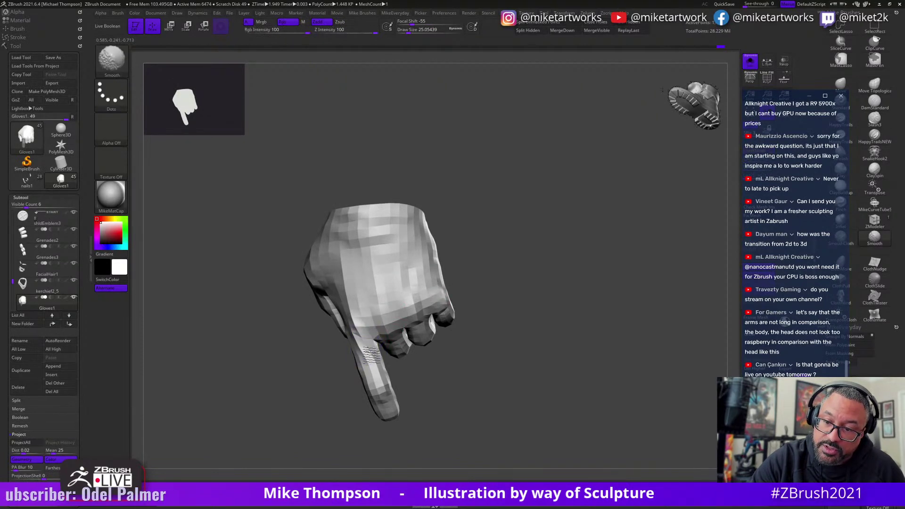
mouse_move(513, 266)
left_mouse_down()
mouse_move(545, 254)
mouse_move(521, 264)
left_mouse_up()
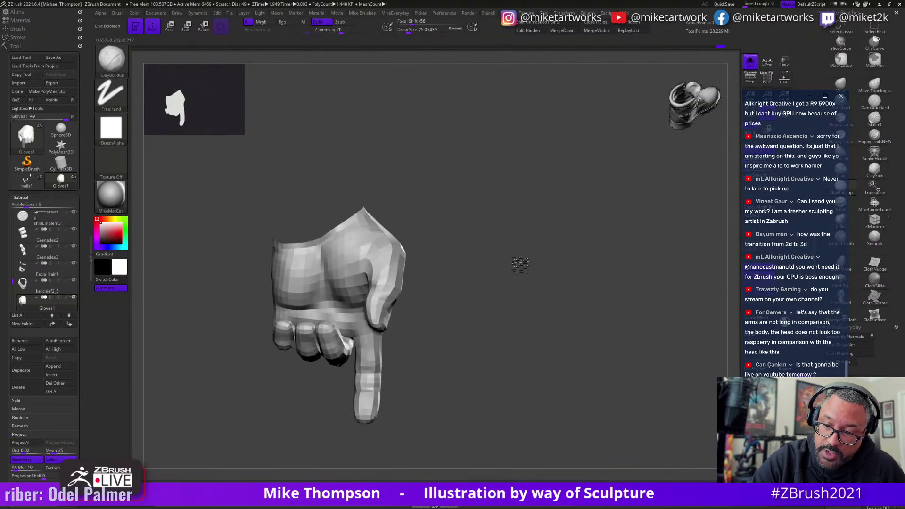
Mask everything except the end of the index finger and bend the fingertip at its joint with the Transpose gizmo.
left_click_drag(397, 365, 395, 379)
key("ctrl")
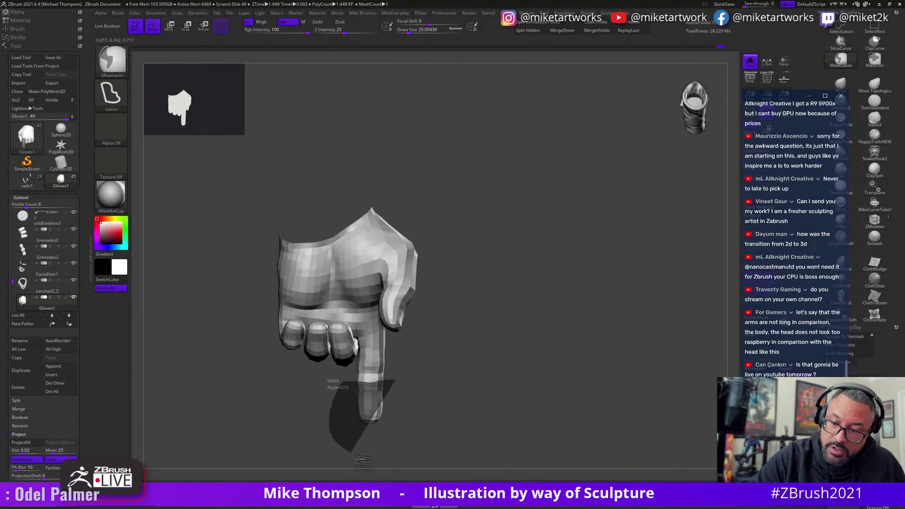
left_click_drag(363, 461, 430, 375, "ctrl")
left_click(438, 363, "ctrl")
key("w")
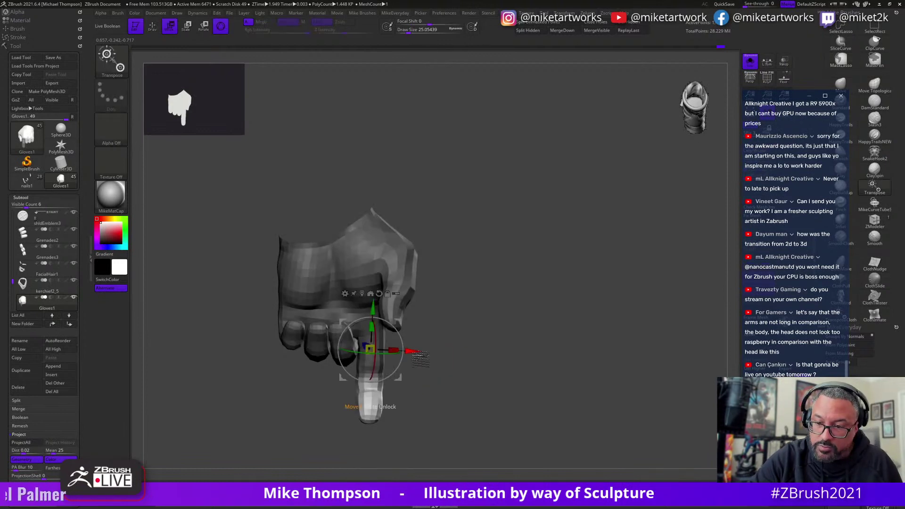
left_click_drag(483, 308, 469, 319)
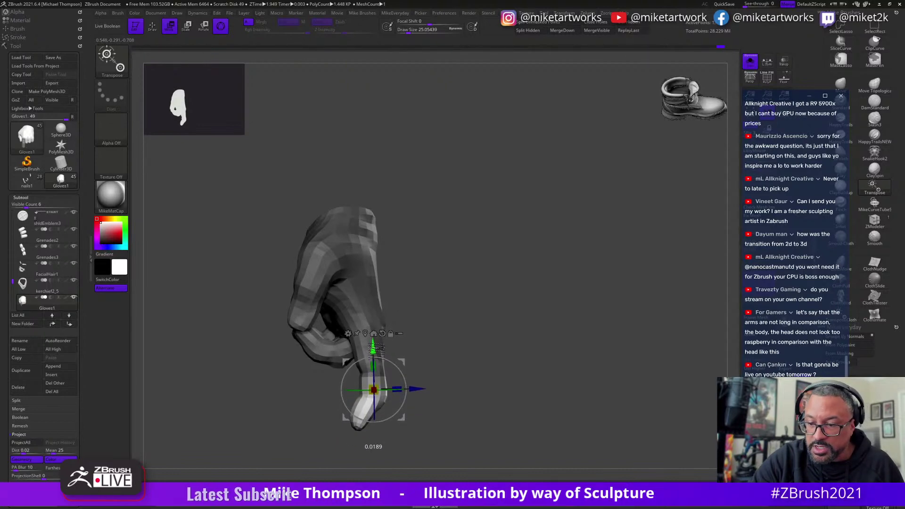
mouse_move(572, 277)
left_mouse_down()
mouse_move(551, 277)
mouse_move(571, 273)
mouse_move(442, 325)
mouse_move(466, 338)
mouse_move(440, 330)
left_mouse_up()
Adjust the mask to isolate the index finger's segments and refine the finger's pose with the Transpose gizmo.
key("q")
mouse_move(377, 358)
left_mouse_down("ctrl")
mouse_move(347, 464)
mouse_move(383, 365)
left_mouse_up("ctrl")
mouse_move(513, 303)
left_mouse_down()
mouse_move(494, 306)
mouse_move(500, 295)
mouse_move(471, 310)
left_mouse_up()
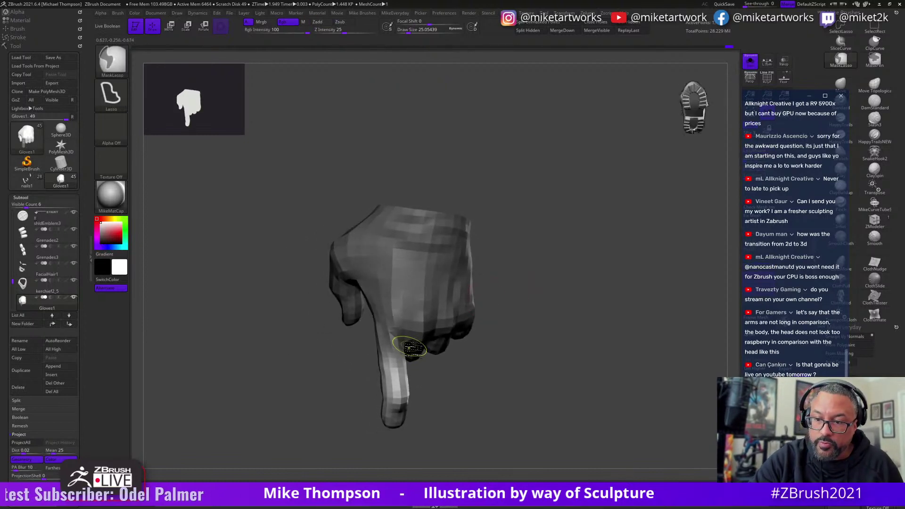
mouse_move(401, 343)
left_mouse_down("ctrl")
mouse_move(518, 221)
mouse_move(505, 282)
mouse_move(539, 282)
mouse_move(426, 358)
mouse_move(589, 273)
mouse_move(462, 333)
left_mouse_up("ctrl")
key("w")
key("q")
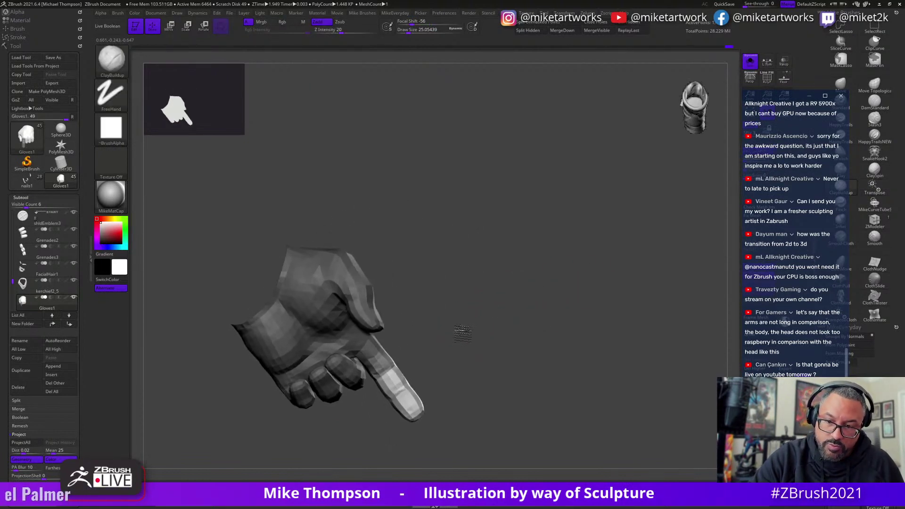
key("w")
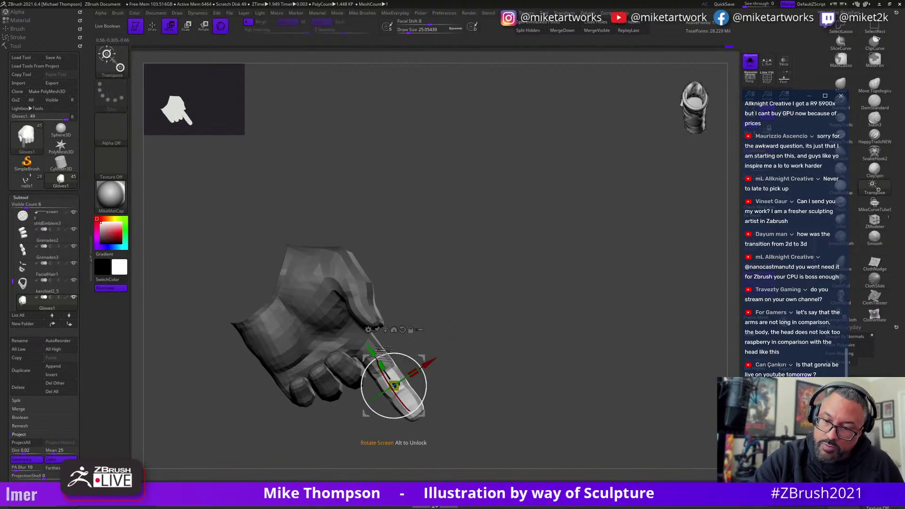
key("q")
mouse_move(556, 283)
left_mouse_down()
mouse_move(564, 315)
mouse_move(620, 278)
mouse_move(605, 294)
left_mouse_up()
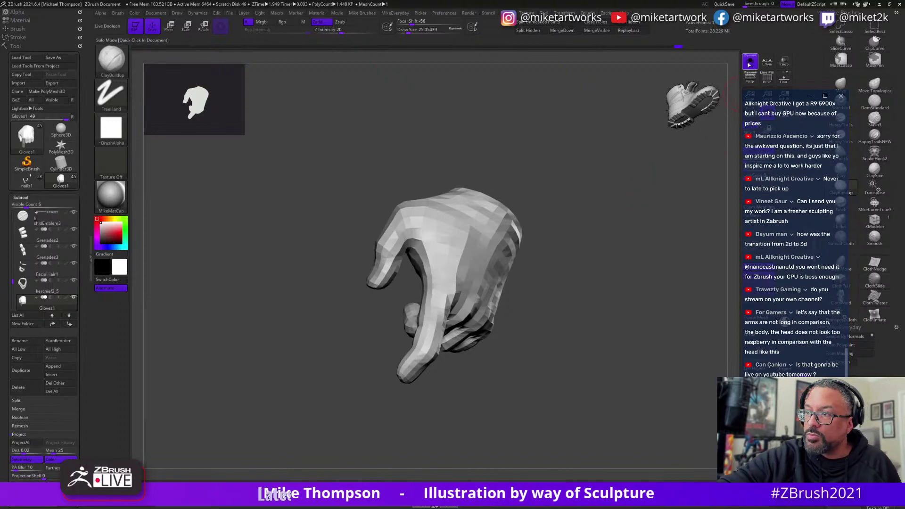
Show the full figure, choose the Move brush, and examine the gloved hand against the rifle from several angles.
left_click(749, 63)
scroll(622, 259, "down", 8)
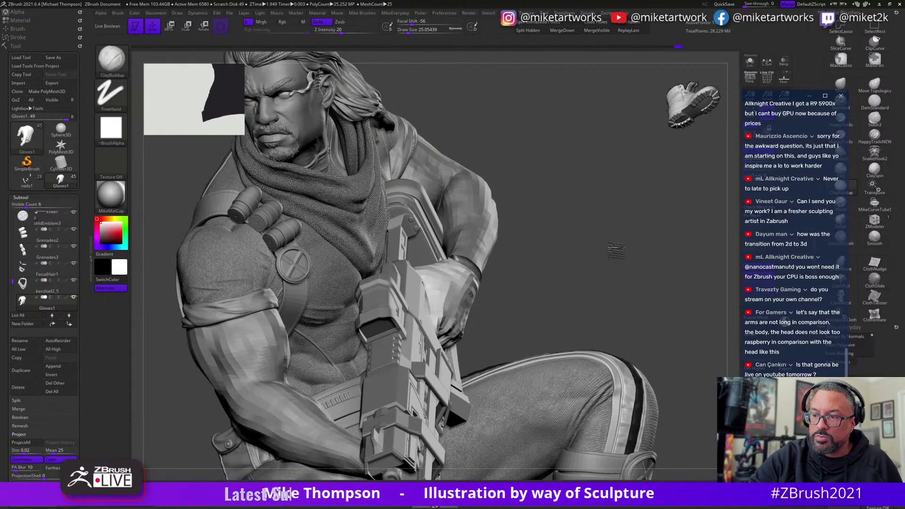
mouse_move(609, 269)
left_mouse_down()
mouse_move(674, 325)
mouse_move(662, 318)
mouse_move(615, 344)
left_mouse_up()
key("b")
key("m")
key("v")
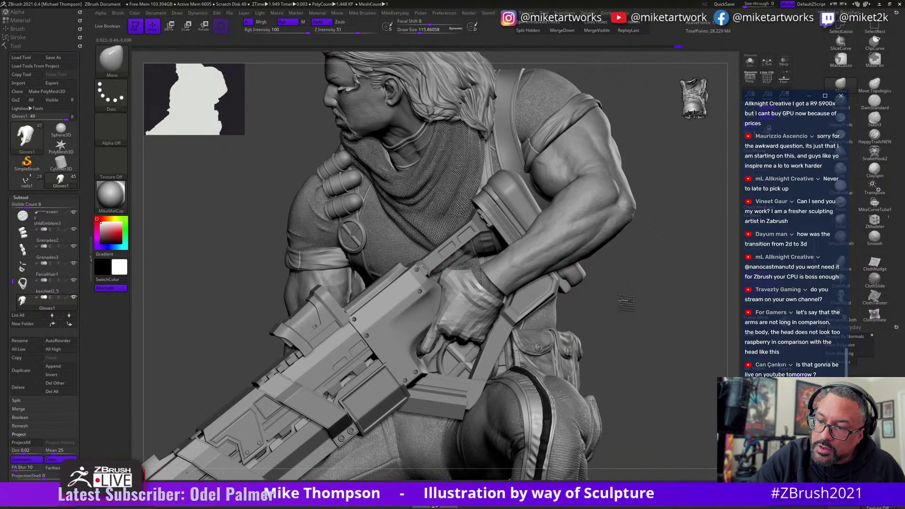
left_click_drag(625, 306, 452, 310)
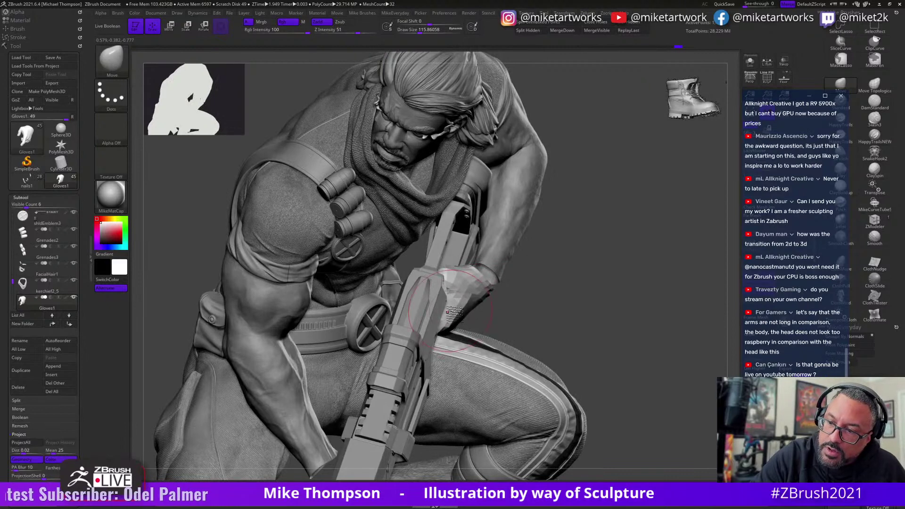
mouse_move(598, 278)
left_mouse_down()
mouse_move(617, 258)
mouse_move(663, 283)
mouse_move(675, 245)
left_mouse_up()
Isolate the gloves, restore the hidden cuff and hand parts, and mask the other glove.
left_click(749, 62)
left_click_drag(634, 285, 610, 313)
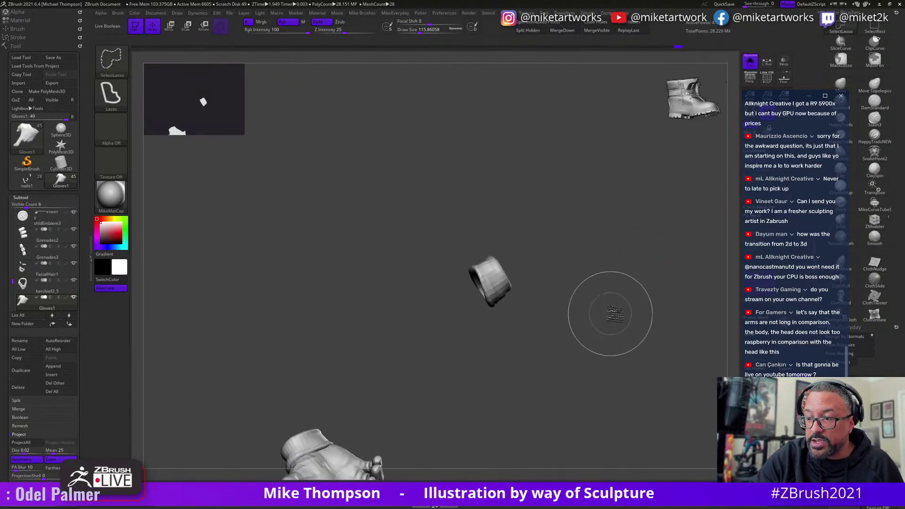
left_click(563, 299, "ctrl+shift")
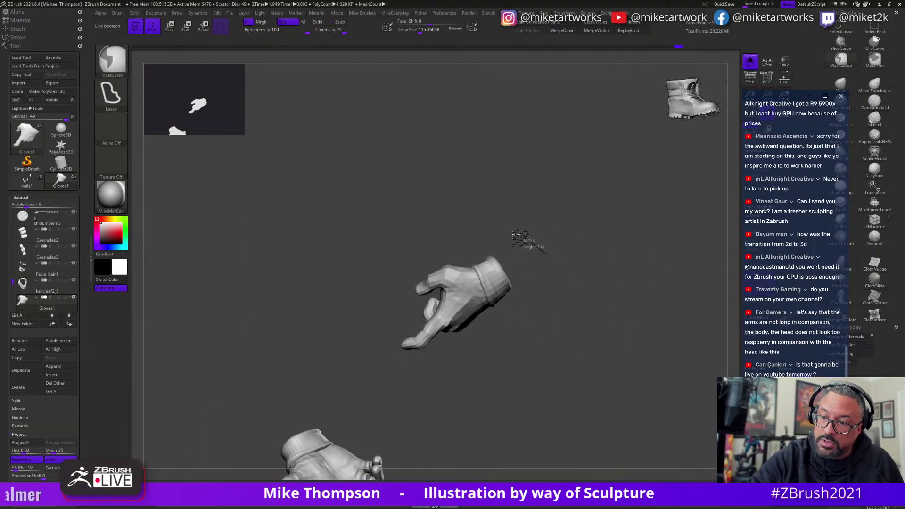
mouse_move(518, 238)
left_mouse_down("ctrl")
mouse_move(468, 417)
mouse_move(592, 303)
left_mouse_up("ctrl")
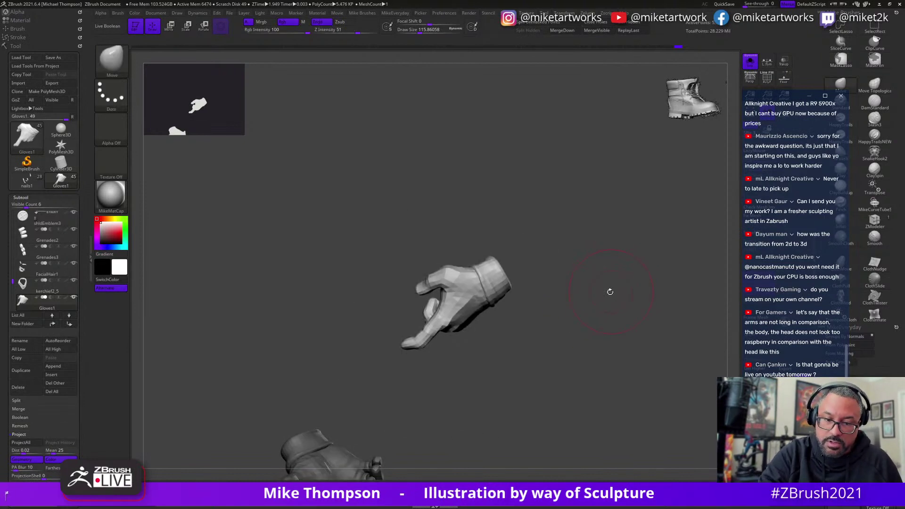
Place the Transpose gizmo at the wrist and rotate and shift the pointing glove with its cuff.
key("w")
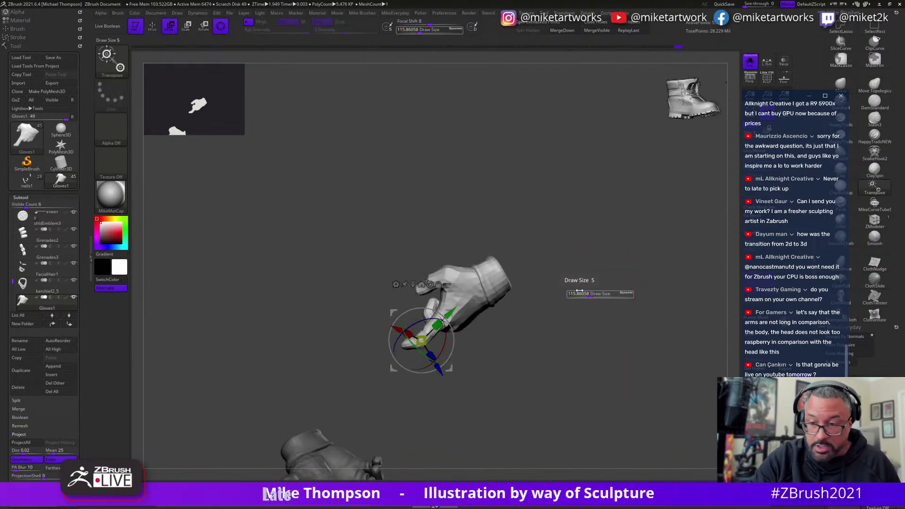
mouse_move(588, 294)
left_mouse_down()
mouse_move(586, 307)
mouse_move(594, 303)
mouse_move(490, 274)
mouse_move(567, 282)
mouse_move(521, 283)
left_mouse_up()
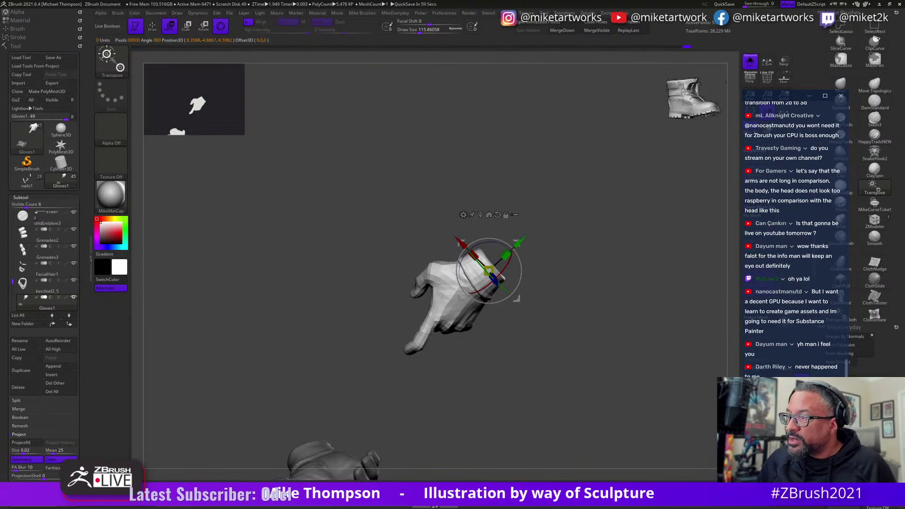
scroll(784, 242, "up", 1)
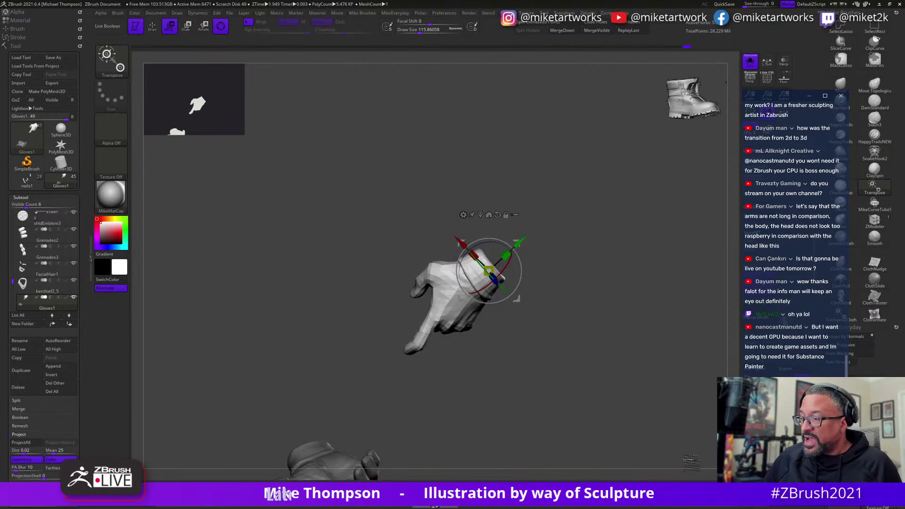
left_click_drag(580, 374, 617, 391)
left_click_drag(585, 281, 610, 311)
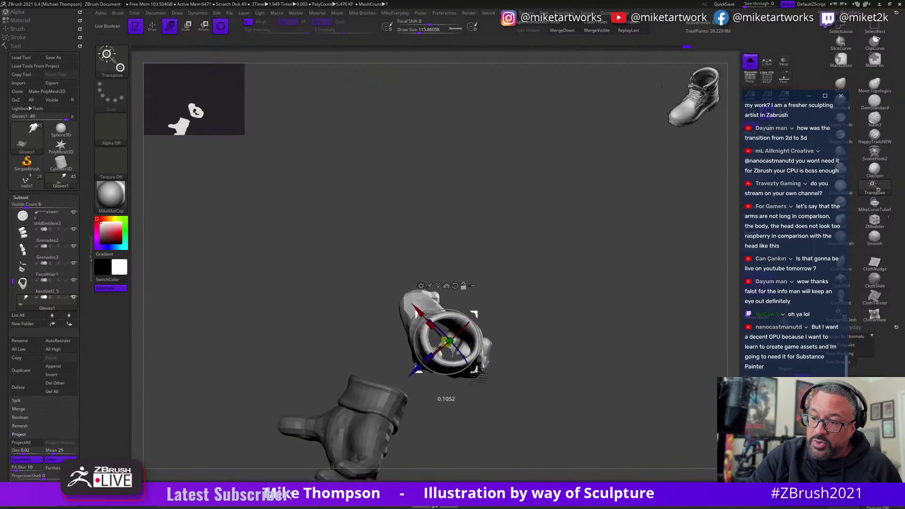
left_click_drag(523, 344, 611, 336)
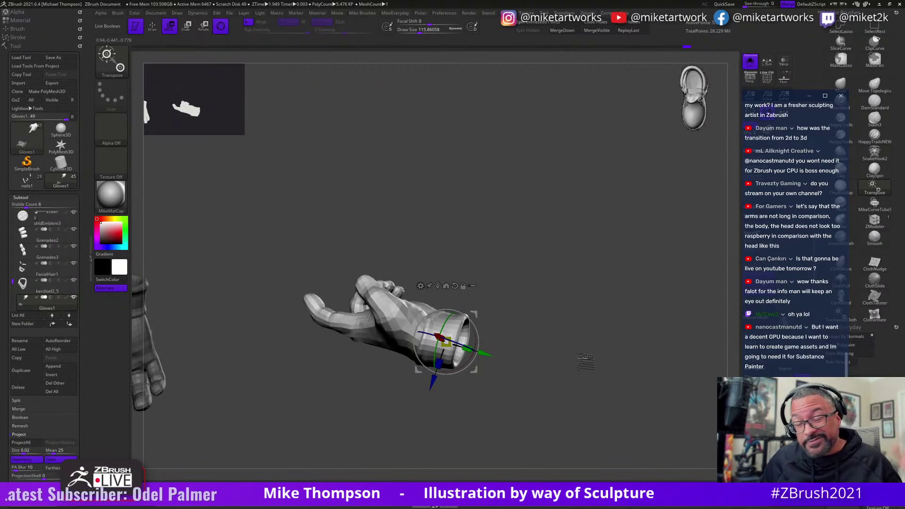
left_click_drag(563, 417, 593, 401)
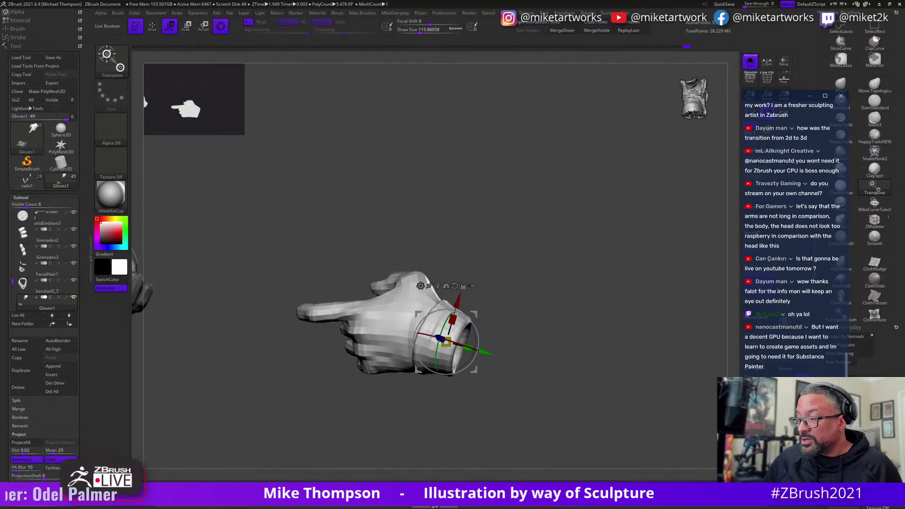
scroll(780, 333, "up", 3)
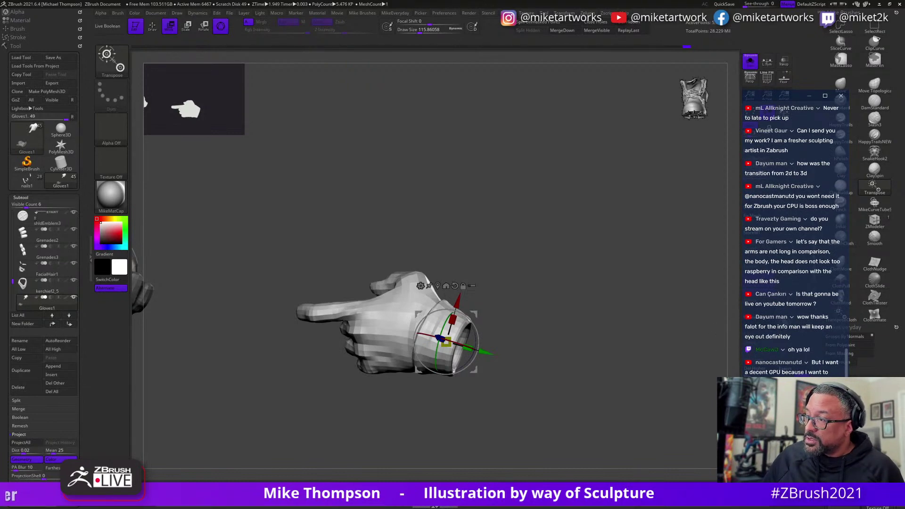
scroll(791, 308, "up", 3)
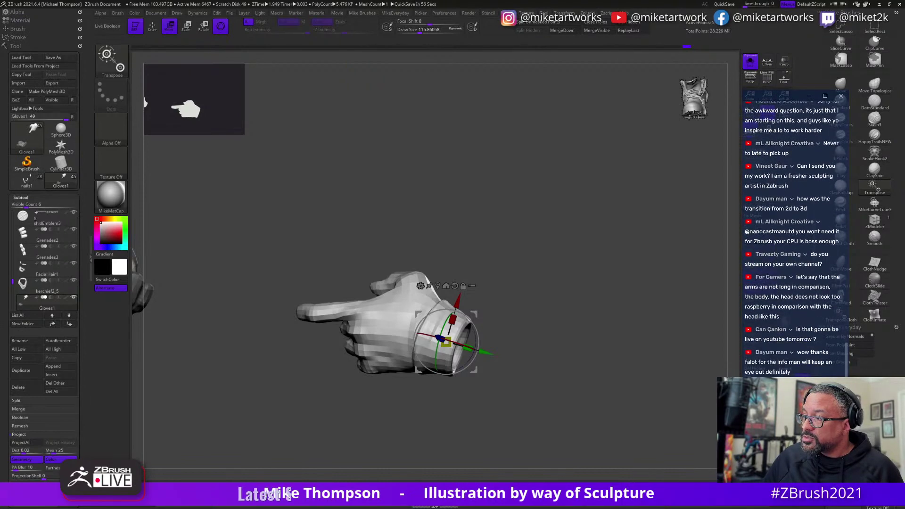
scroll(814, 300, "down", 4)
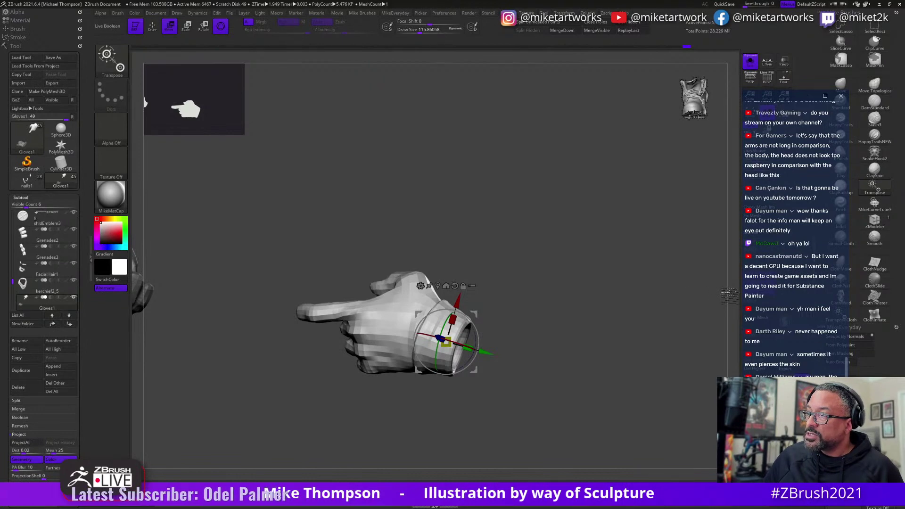
Compare the pointing glove with the full figure, and isolate the gloves to mask the other glove with MaskLasso.
mouse_move(660, 344)
left_mouse_down()
mouse_move(570, 406)
mouse_move(595, 385)
mouse_move(593, 404)
mouse_move(634, 351)
mouse_move(627, 366)
mouse_move(640, 396)
mouse_move(657, 358)
left_mouse_up()
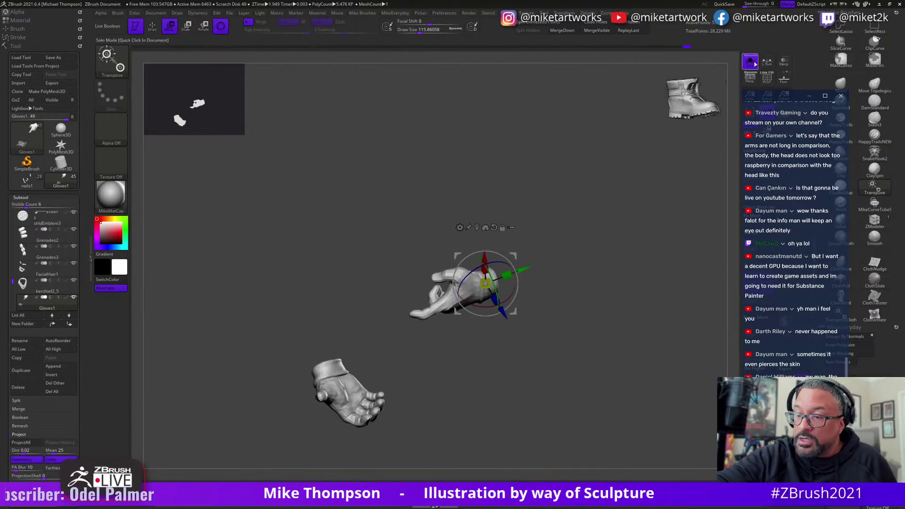
left_click(750, 60)
left_click_drag(621, 325, 683, 241)
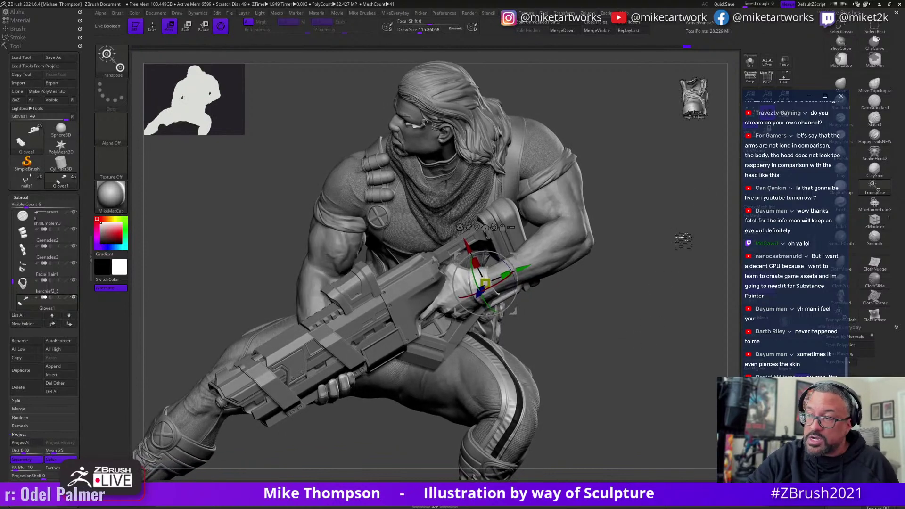
left_click(750, 60)
key("ctrl")
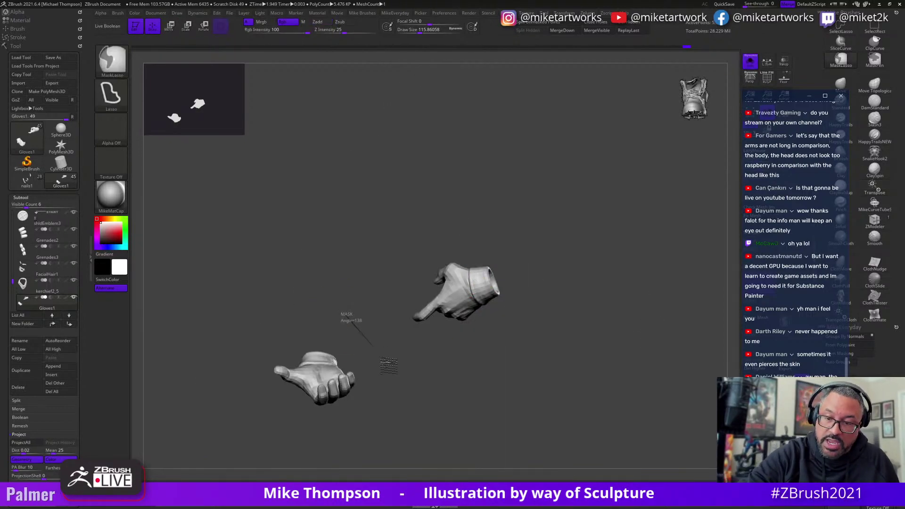
mouse_move(388, 365)
left_mouse_down("ctrl")
mouse_move(245, 339)
mouse_move(351, 325)
left_mouse_up("ctrl")
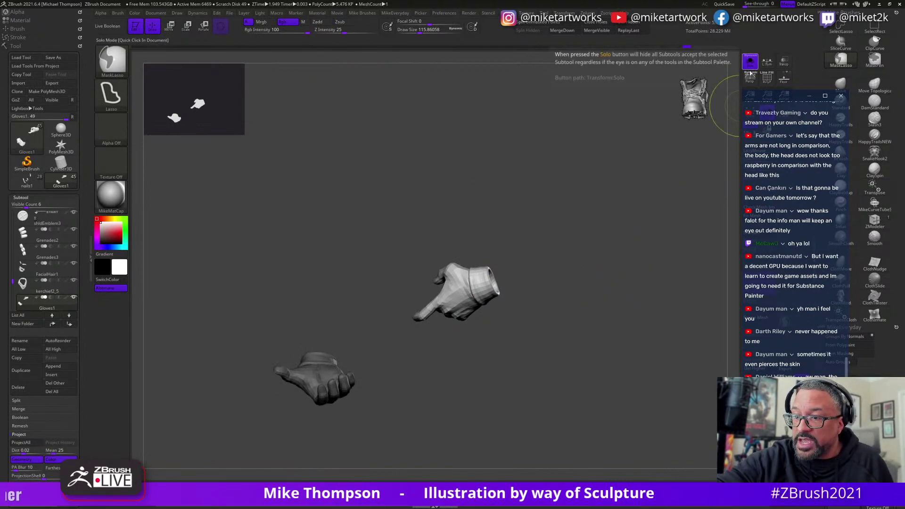
Show the full figure and use the Transpose gizmo at the wrist to adjust the pointing glove's placement against the rifle.
key("shift+s")
left_click_drag(633, 272, 619, 270)
key("w")
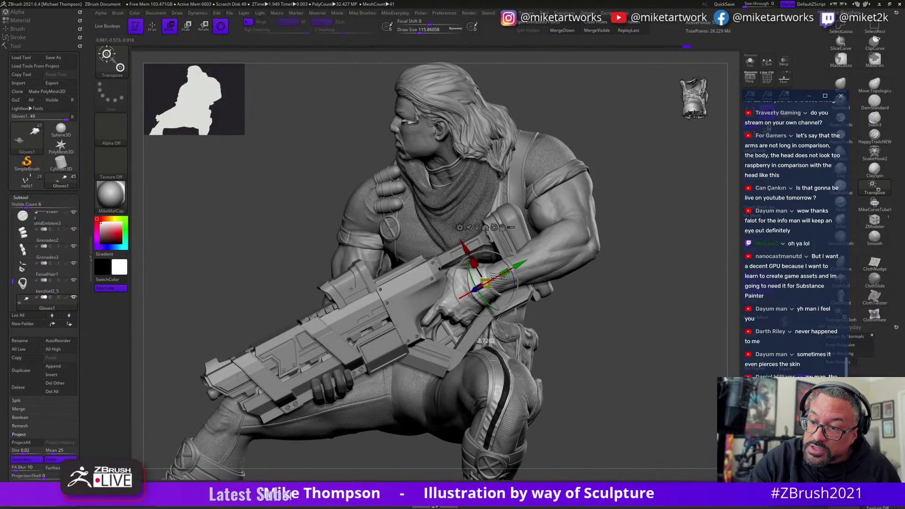
left_click_drag(595, 249, 648, 259)
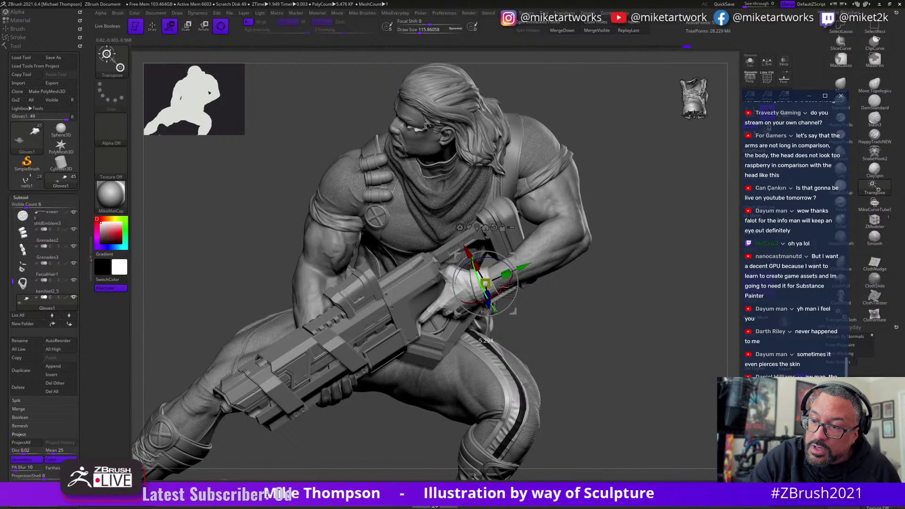
left_click_drag(645, 253, 634, 236)
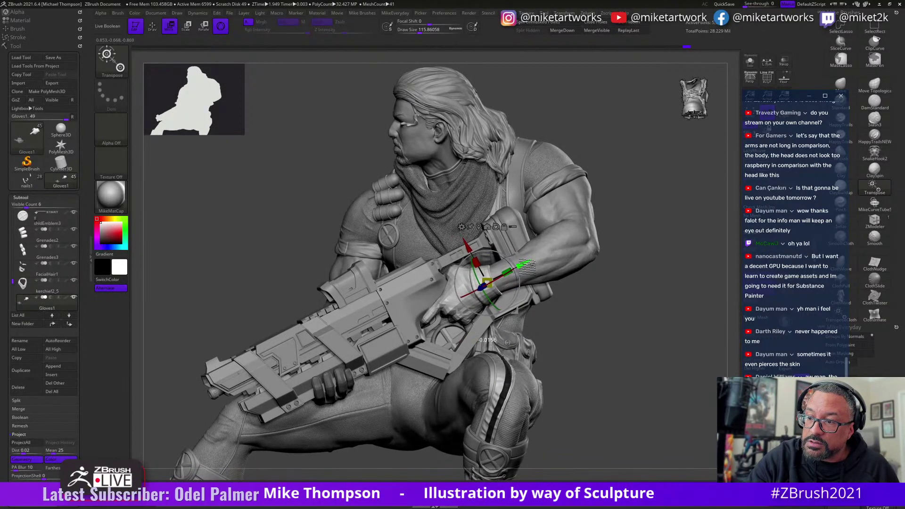
left_click_drag(651, 272, 660, 239)
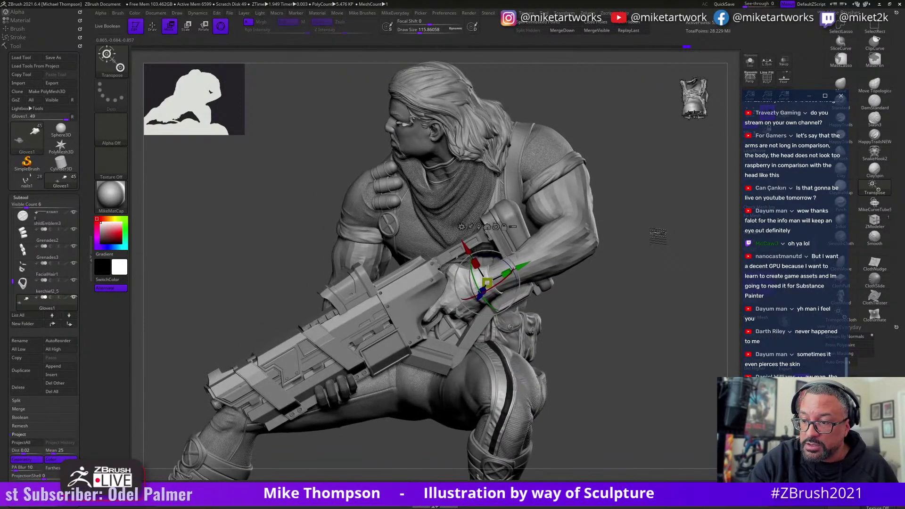
Choose the Move brush, set its draw size to about 154 and adjust the gloved hand's fit against the rifle.
key("q")
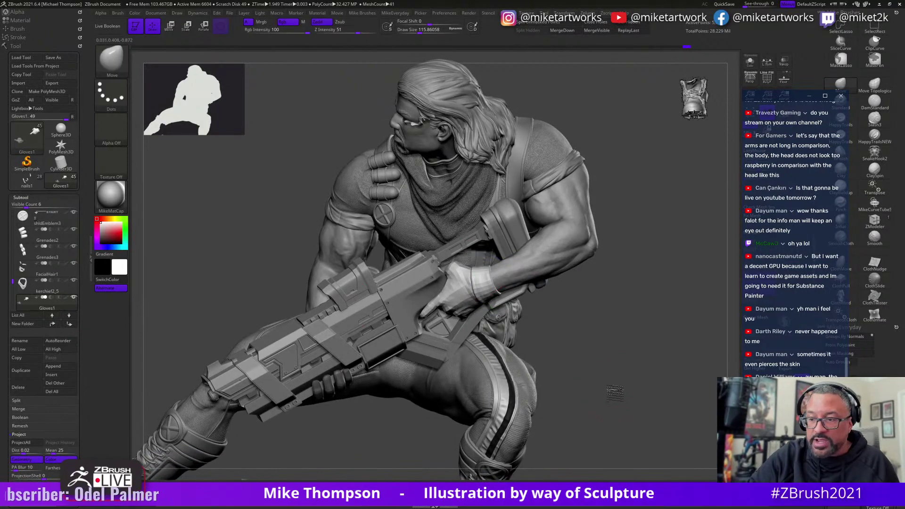
mouse_move(660, 239)
left_mouse_down()
mouse_move(612, 389)
mouse_move(652, 349)
mouse_move(663, 353)
mouse_move(650, 359)
mouse_move(648, 330)
mouse_move(614, 289)
mouse_move(610, 240)
mouse_move(600, 236)
mouse_move(649, 234)
left_mouse_up()
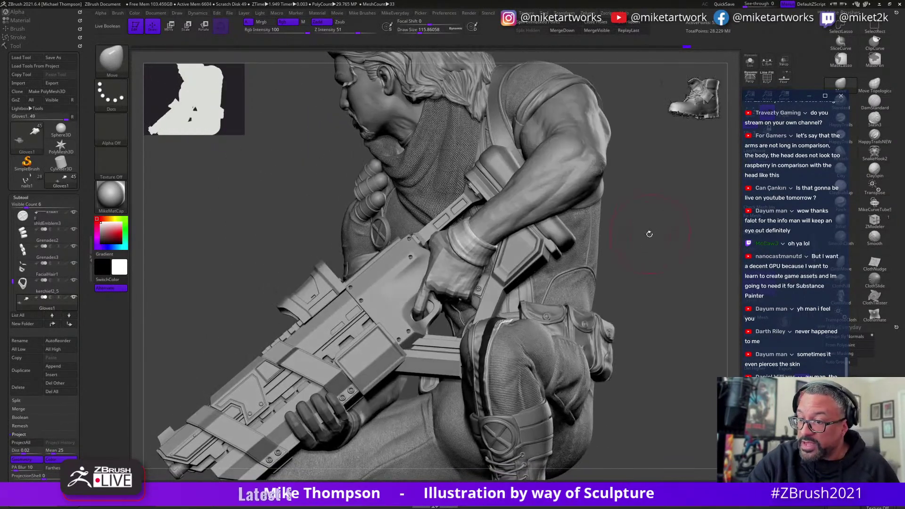
left_click(844, 82)
left_click(639, 345)
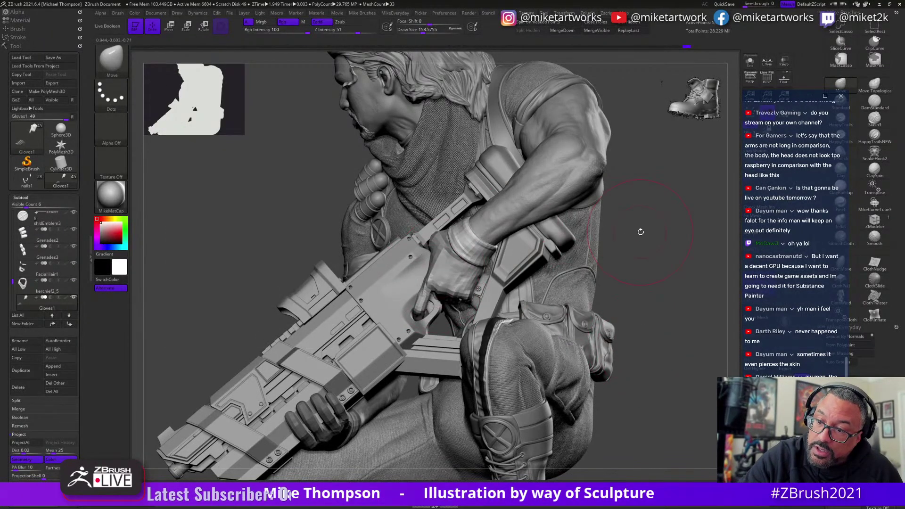
left_click_drag(633, 237, 598, 245)
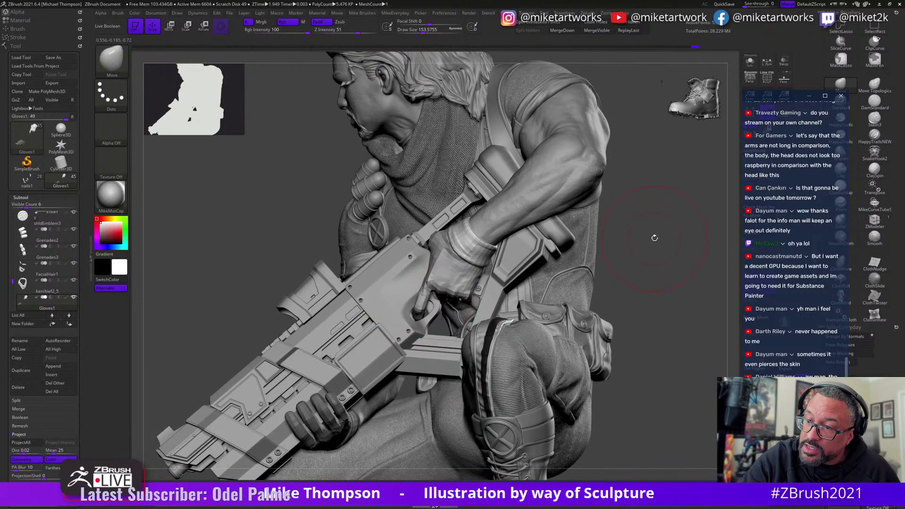
left_click_drag(654, 237, 652, 246)
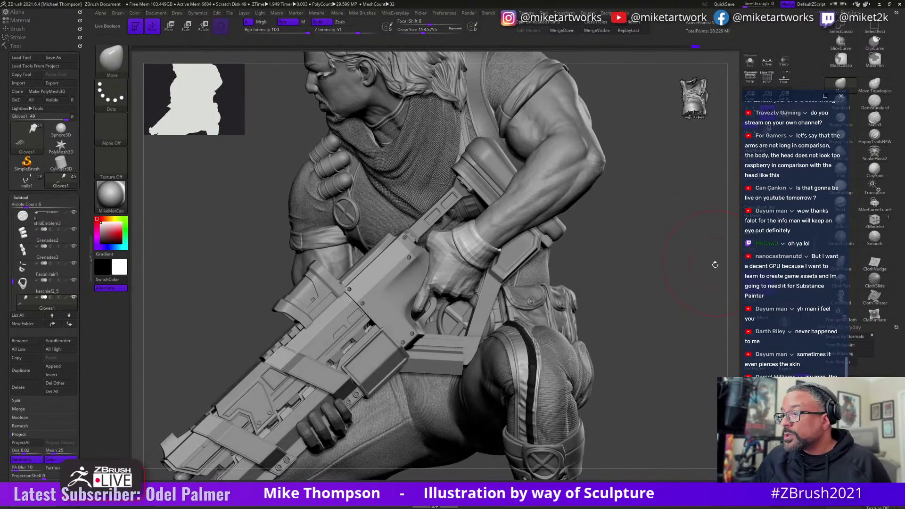
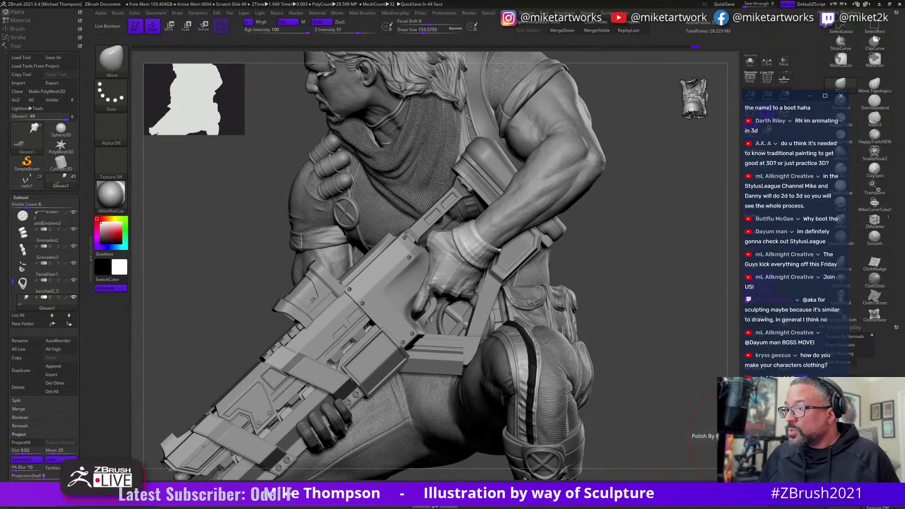
scroll(789, 237, "up", 5)
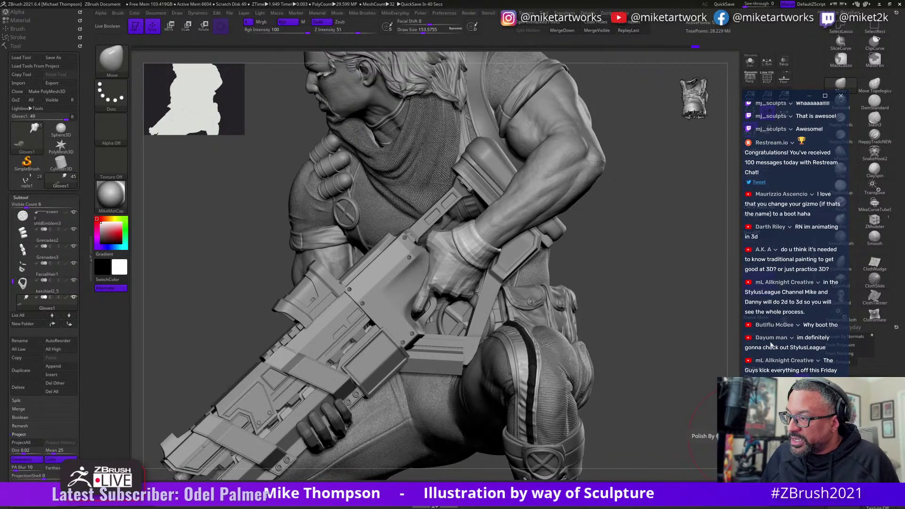
scroll(777, 283, "up", 5)
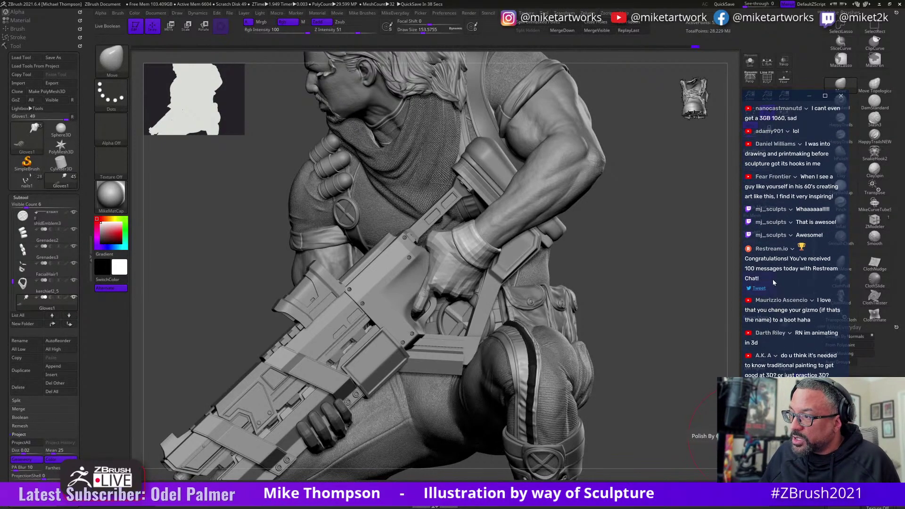
scroll(777, 284, "up", 1)
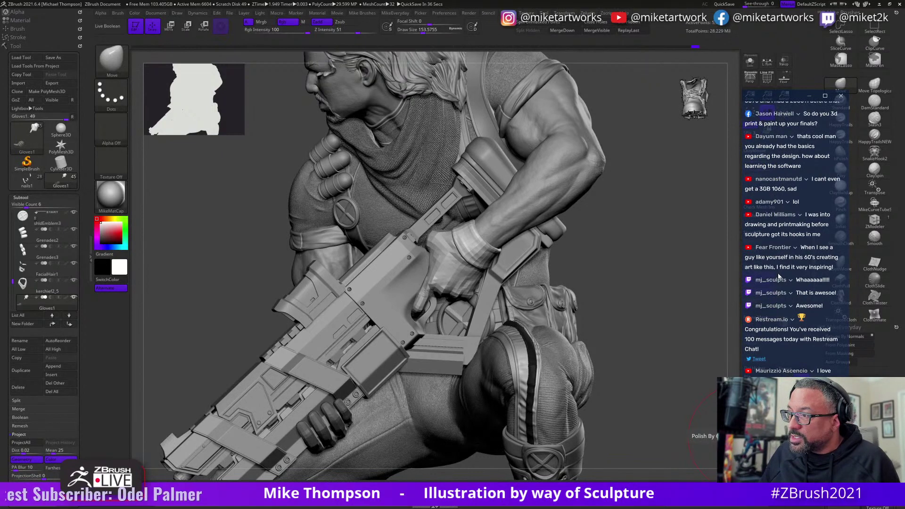
scroll(791, 238, "up", 1)
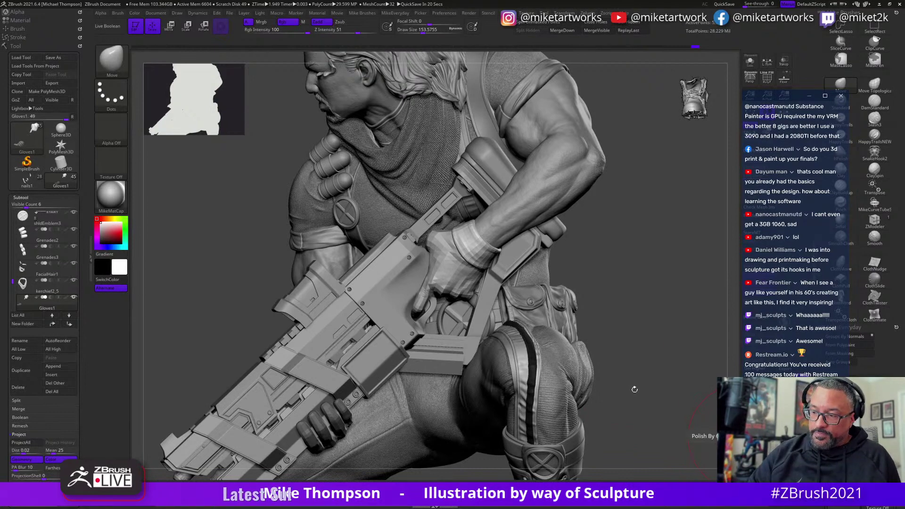
Reshape the pointing glove's knuckles and fingers beside the rifle grip using the Move brush at draw size 112.
mouse_move(634, 388)
left_mouse_down()
mouse_move(655, 347)
mouse_move(587, 273)
mouse_move(593, 269)
mouse_move(591, 278)
mouse_move(445, 285)
left_mouse_up()
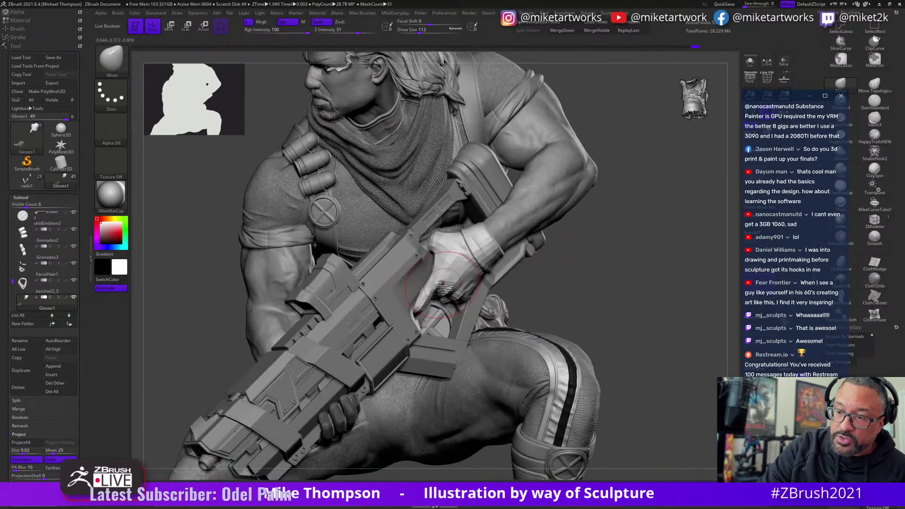
mouse_move(595, 269)
left_mouse_down()
mouse_move(655, 127)
mouse_move(433, 283)
mouse_move(597, 221)
mouse_move(613, 277)
mouse_move(464, 306)
left_mouse_up()
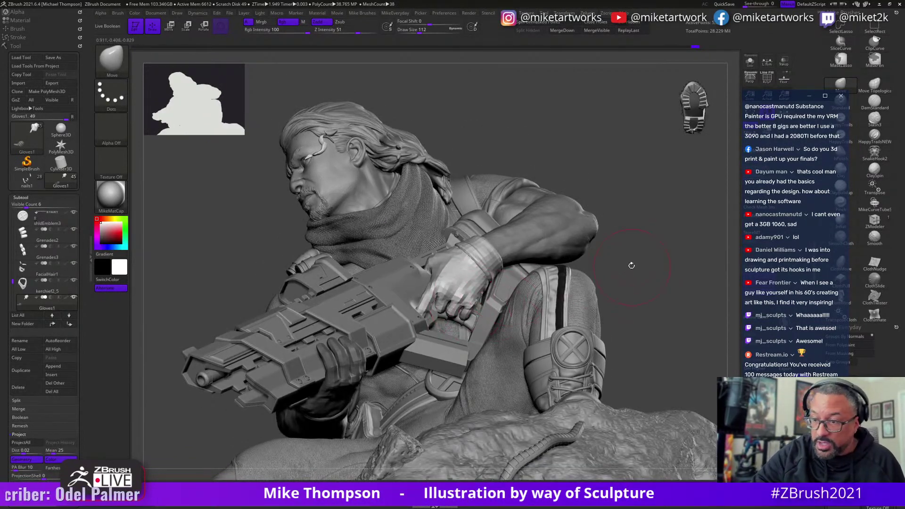
mouse_move(631, 265)
left_mouse_down()
mouse_move(622, 278)
mouse_move(634, 288)
mouse_move(622, 292)
mouse_move(451, 311)
left_mouse_up()
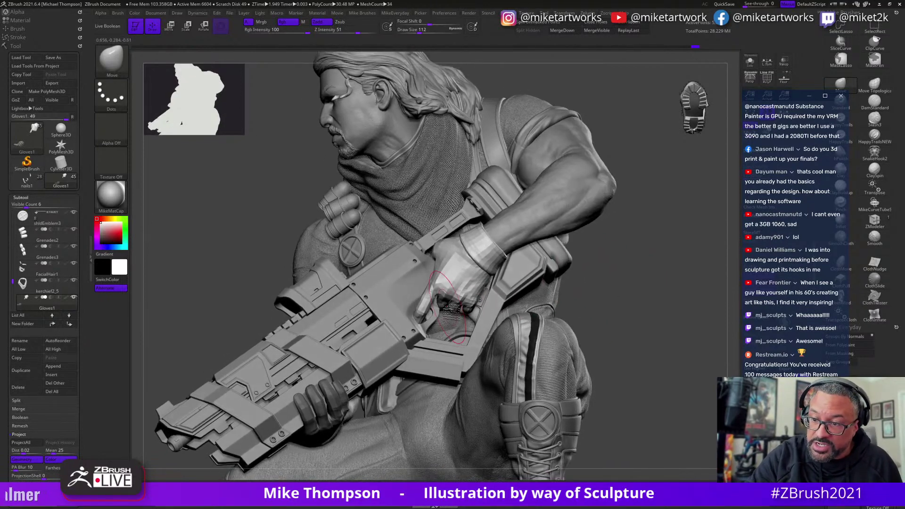
left_click_drag(609, 270, 456, 293)
Isolate the gloves and invert the mask so the pointing hand's index finger is masked and the rest is free.
left_click(749, 61)
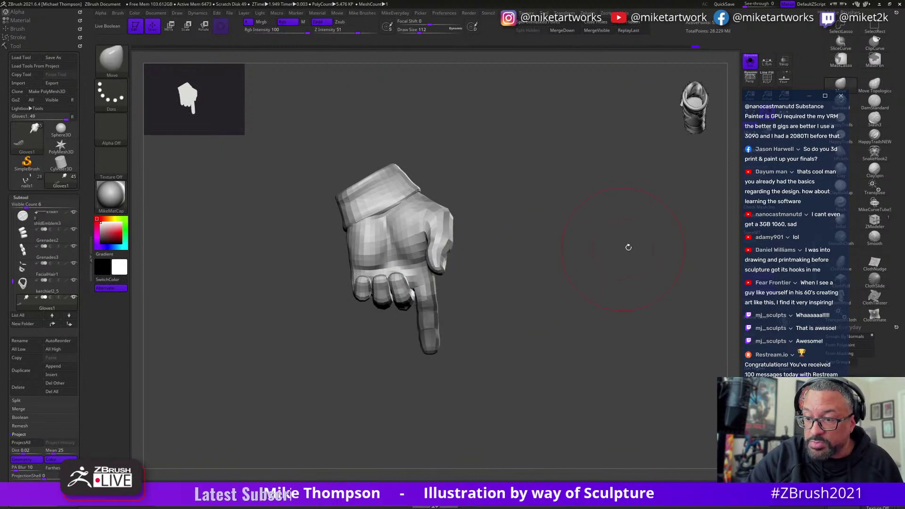
left_click_drag(626, 247, 585, 244)
left_click(585, 257, "ctrl")
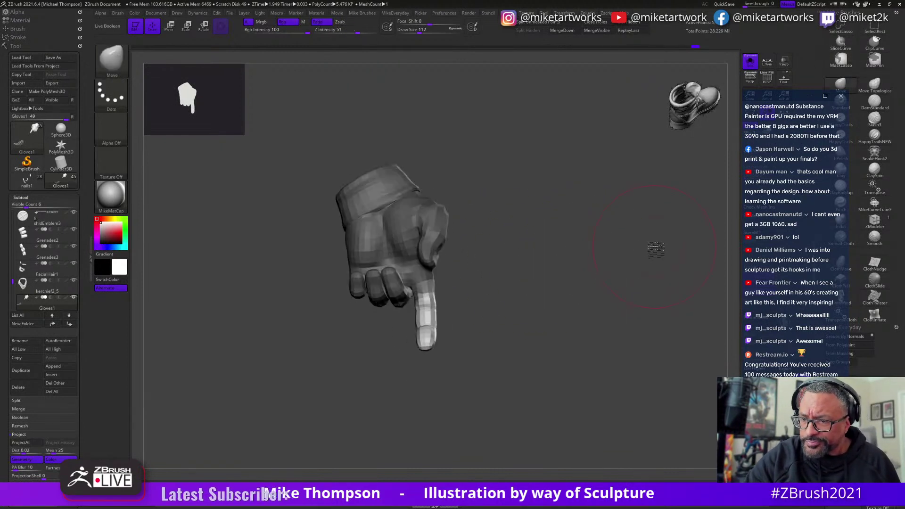
left_click_drag(652, 252, 632, 240)
left_click(520, 275, "ctrl")
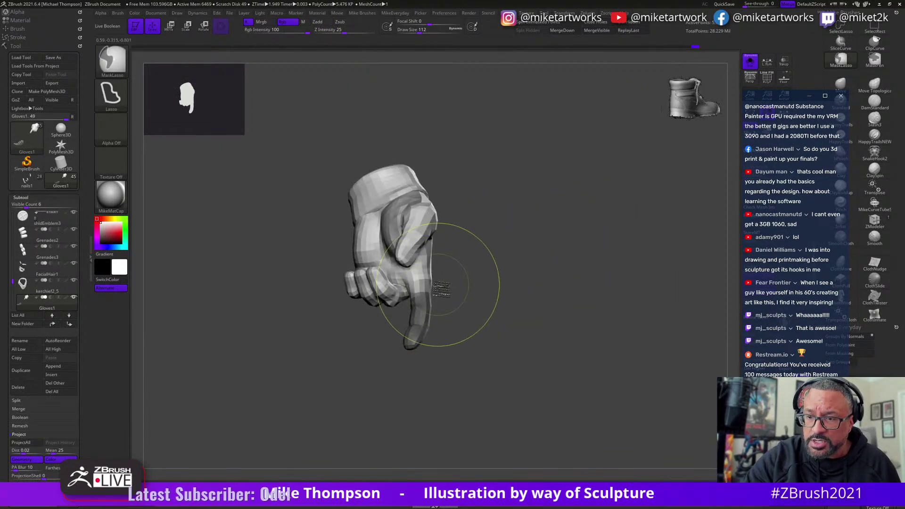
left_click(454, 282, "ctrl")
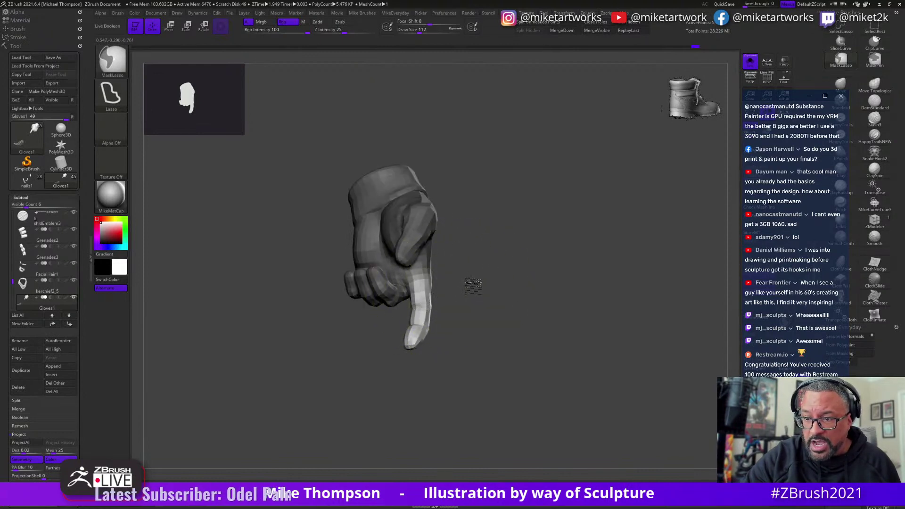
left_click_drag(472, 285, 476, 284, "ctrl")
mouse_move(650, 238)
left_mouse_down()
mouse_move(630, 224)
mouse_move(650, 213)
left_mouse_up()
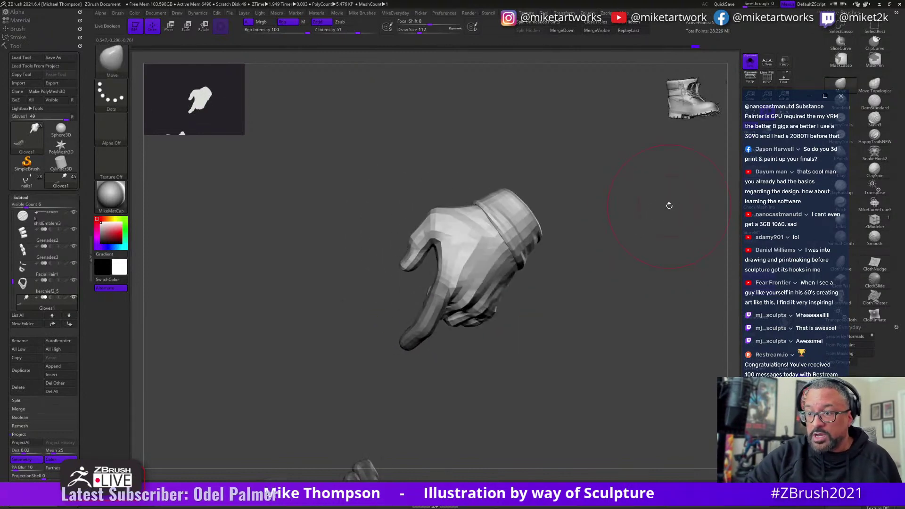
Reshape the curled fingers and the base of the index finger with the Move brush, reducing its draw size to about 59.
mouse_move(604, 268)
left_mouse_down()
mouse_move(599, 303)
mouse_move(634, 288)
mouse_move(638, 298)
mouse_move(619, 302)
mouse_move(638, 285)
mouse_move(626, 307)
mouse_move(582, 314)
mouse_move(622, 301)
mouse_move(636, 312)
mouse_move(583, 277)
mouse_move(612, 253)
mouse_move(626, 192)
mouse_move(590, 307)
mouse_move(564, 262)
mouse_move(396, 357)
mouse_move(518, 296)
left_mouse_up()
key("s")
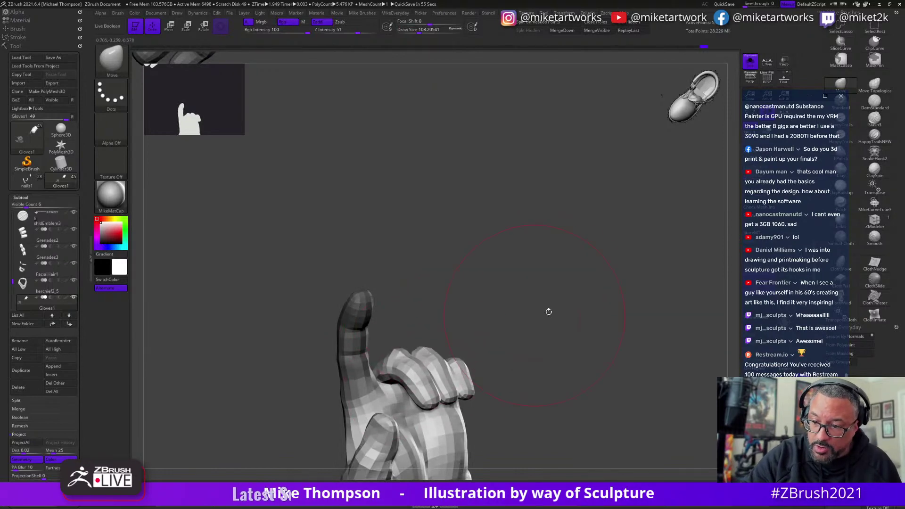
mouse_move(549, 311)
left_mouse_down()
mouse_move(528, 306)
mouse_move(536, 313)
mouse_move(525, 323)
mouse_move(441, 365)
mouse_move(521, 317)
mouse_move(434, 367)
left_mouse_up()
key("s")
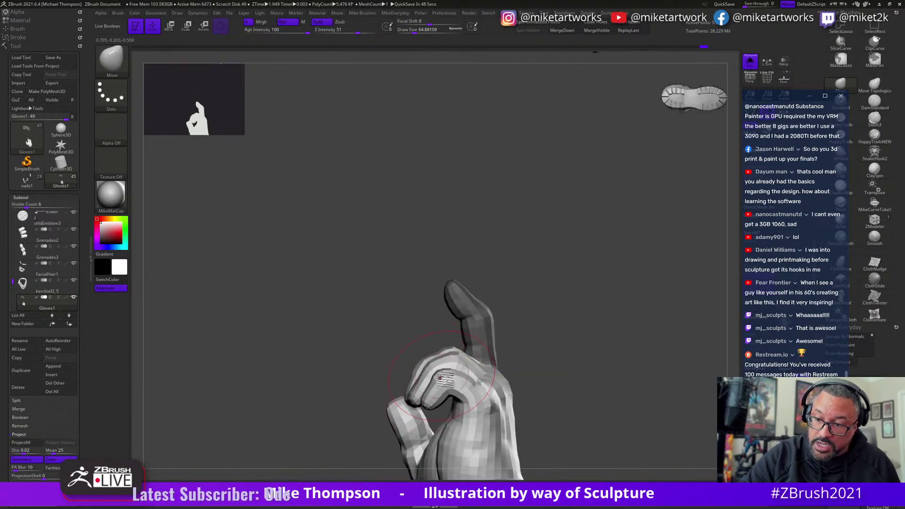
left_click_drag(566, 325, 509, 349)
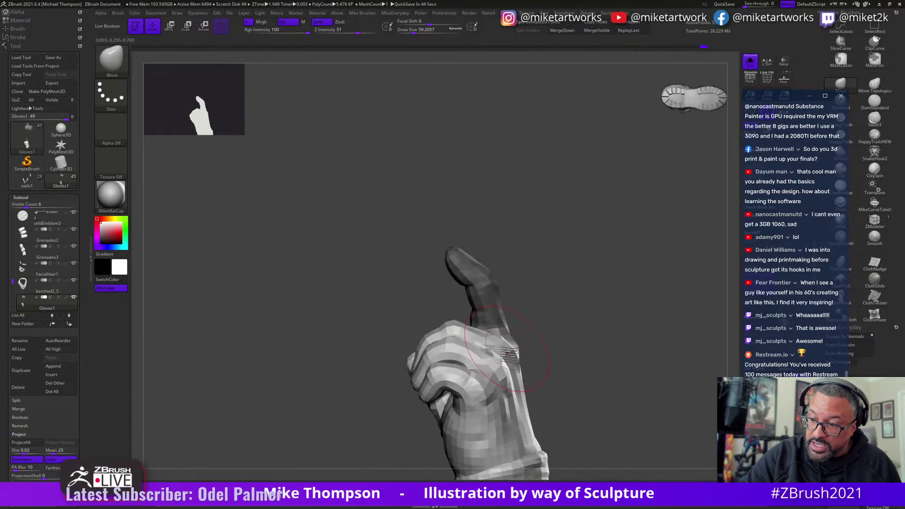
left_click_drag(558, 329, 525, 311)
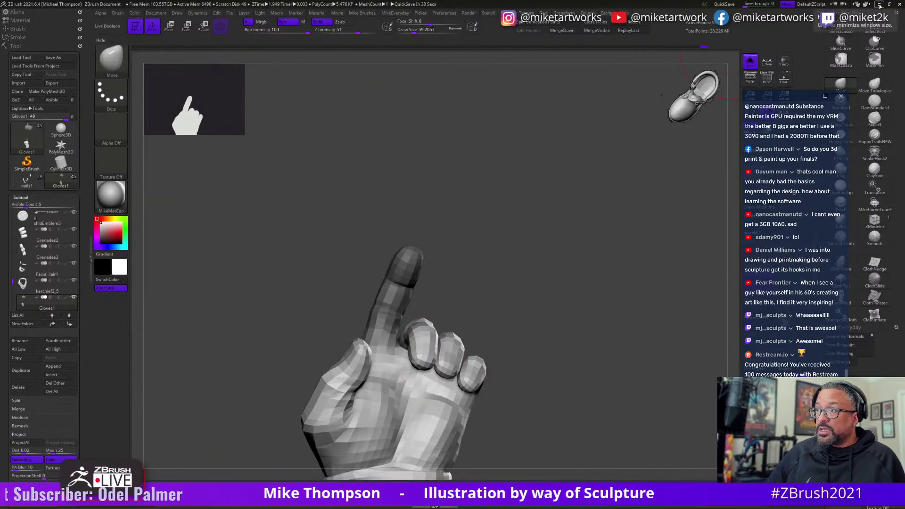
Search Windows for carnage, open the Carnage folder in File Explorer and enter the artist's own Carnage subfolder.
key("super")
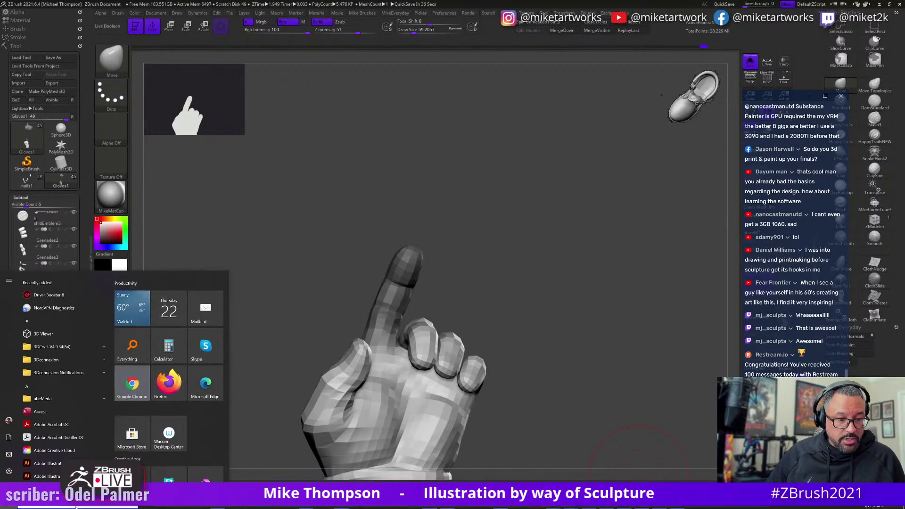
key("super+s")
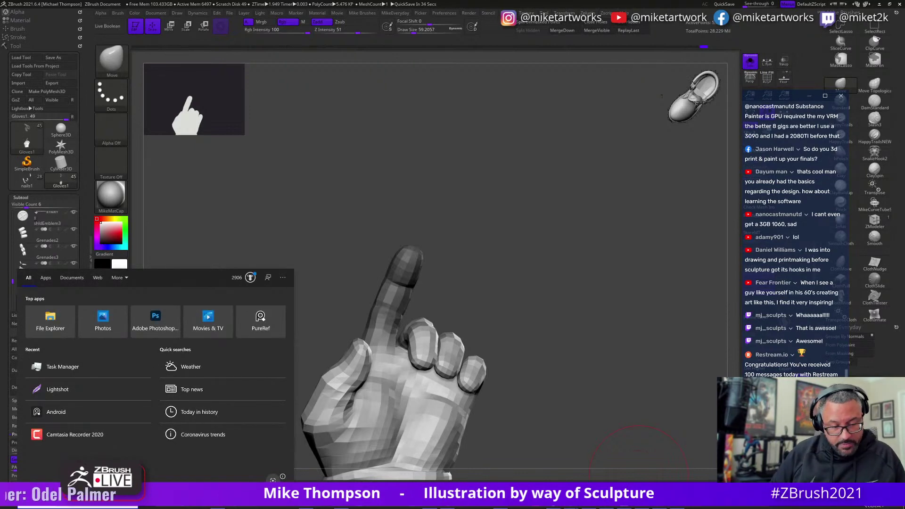
type("carnage")
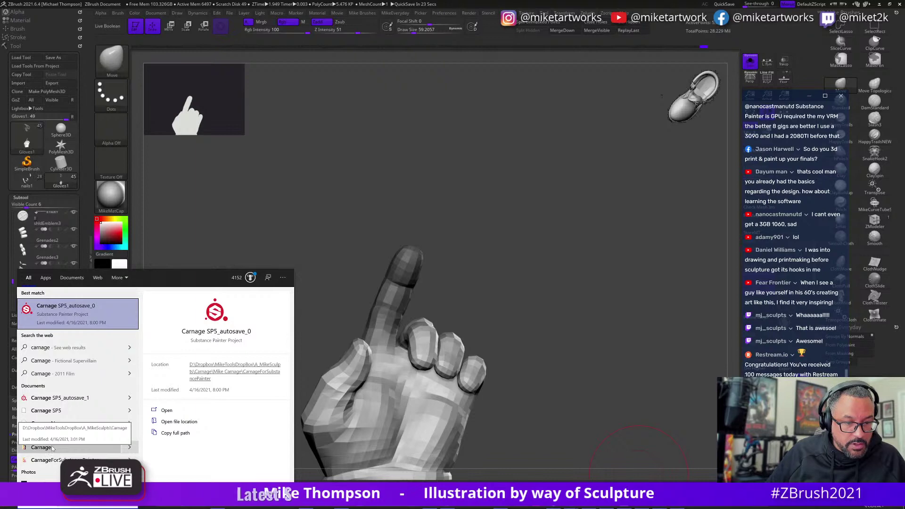
left_click(52, 449)
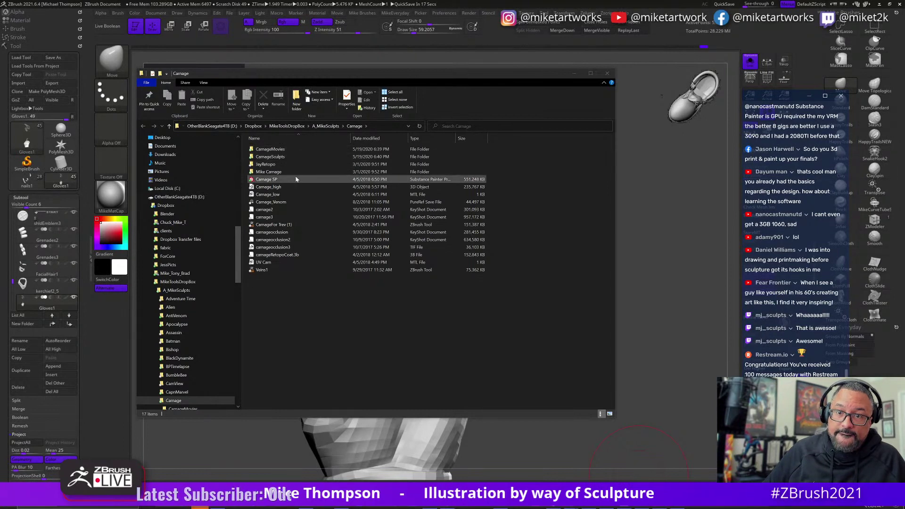
left_click(284, 172)
double_click(284, 173)
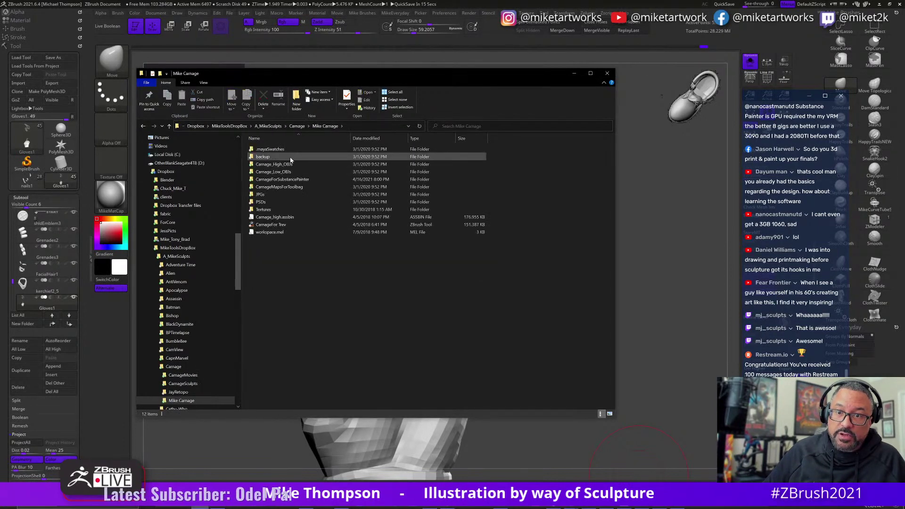
Open the JPGs folder and view Screenshot_3.jpg in Photos, moving the chat window off the texture layout.
double_click(260, 194)
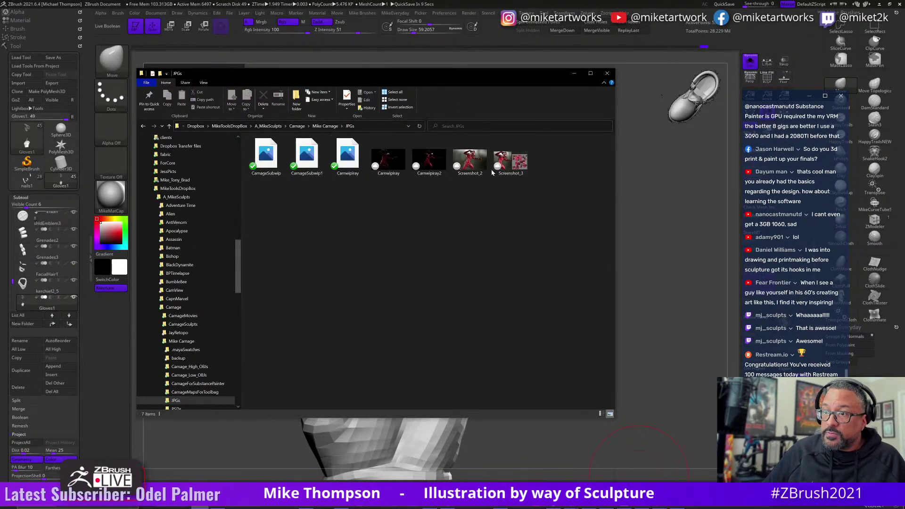
left_click(511, 163)
double_click(510, 162)
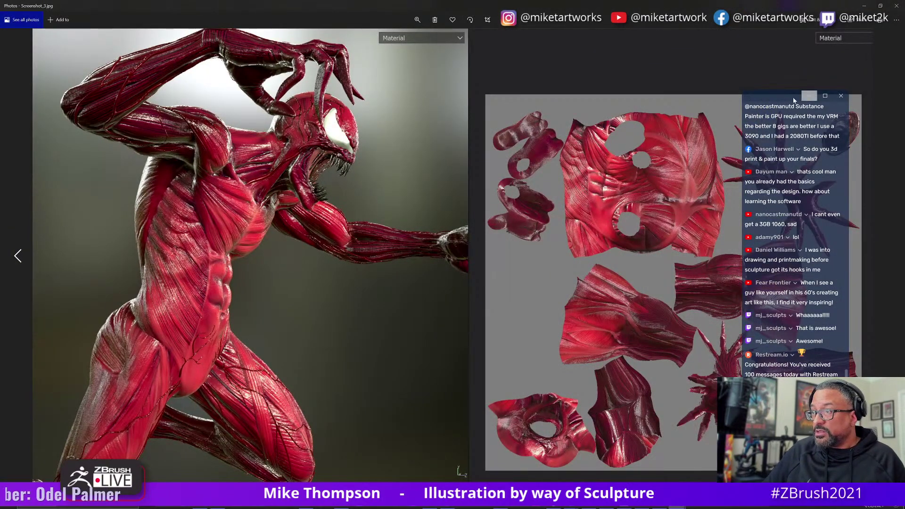
left_click_drag(794, 100, 403, 300)
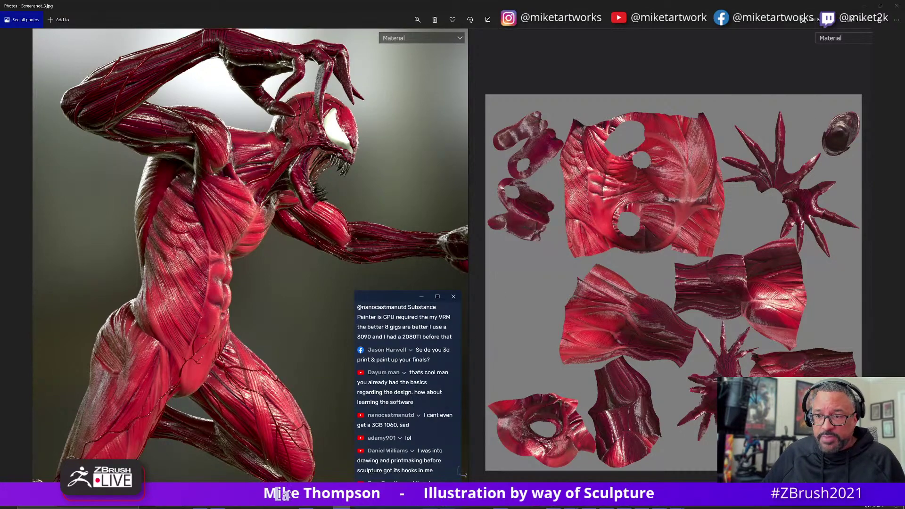
left_click_drag(410, 305, 667, 92)
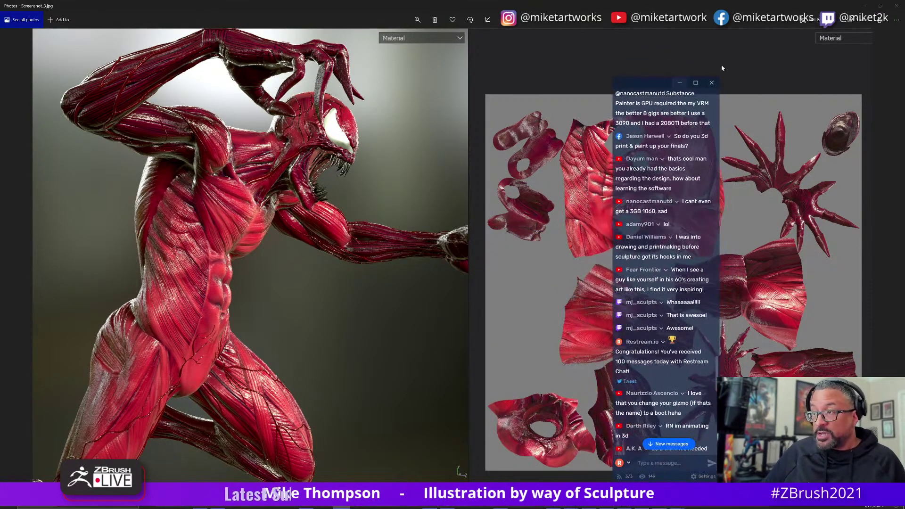
left_click(863, 7)
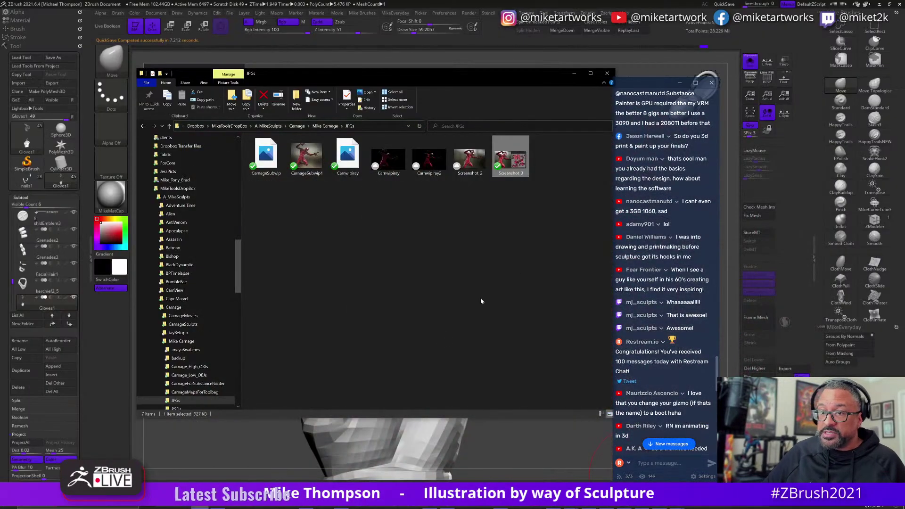
View the CarnageSubwip1.jpg render, then minimize Photos and File Explorer to return to ZBrush.
left_click(305, 165)
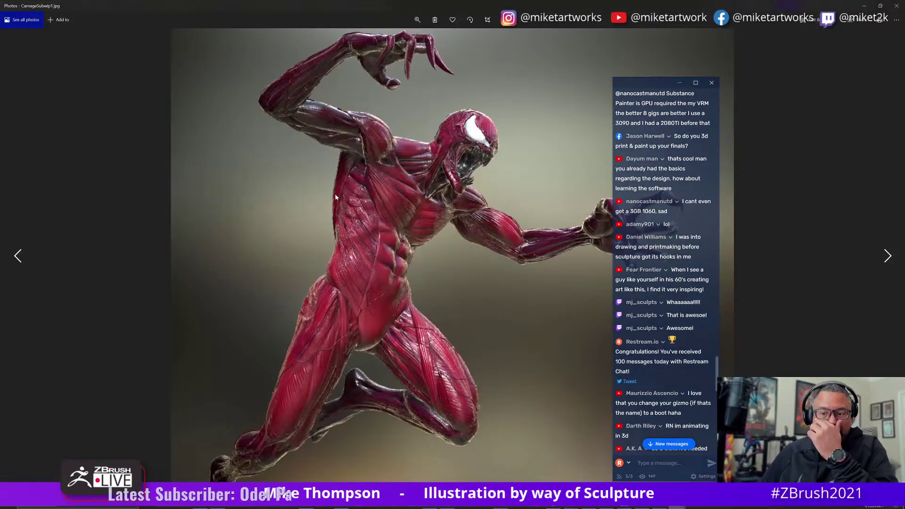
left_click(864, 7)
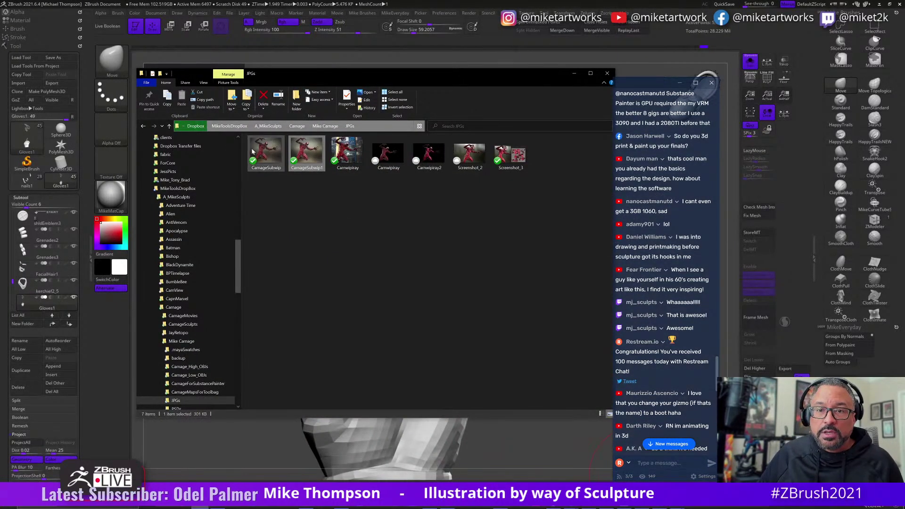
left_click(325, 232)
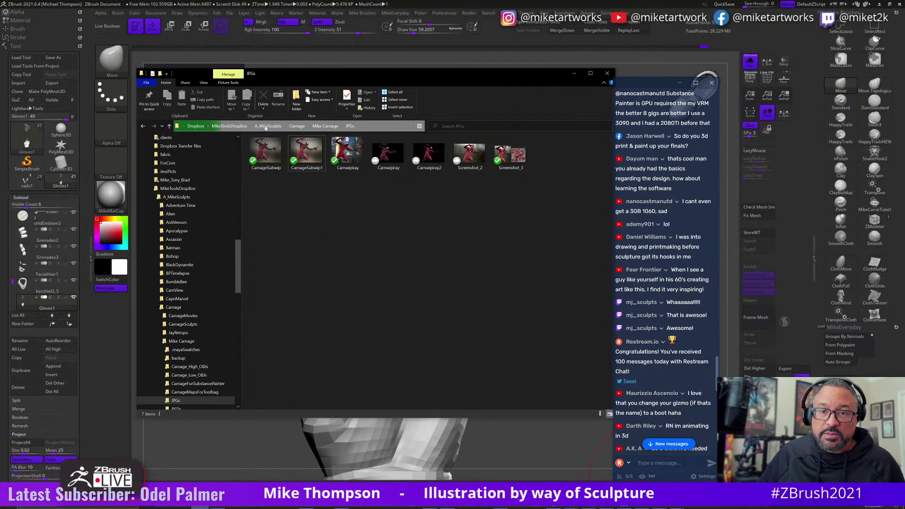
left_click(573, 73)
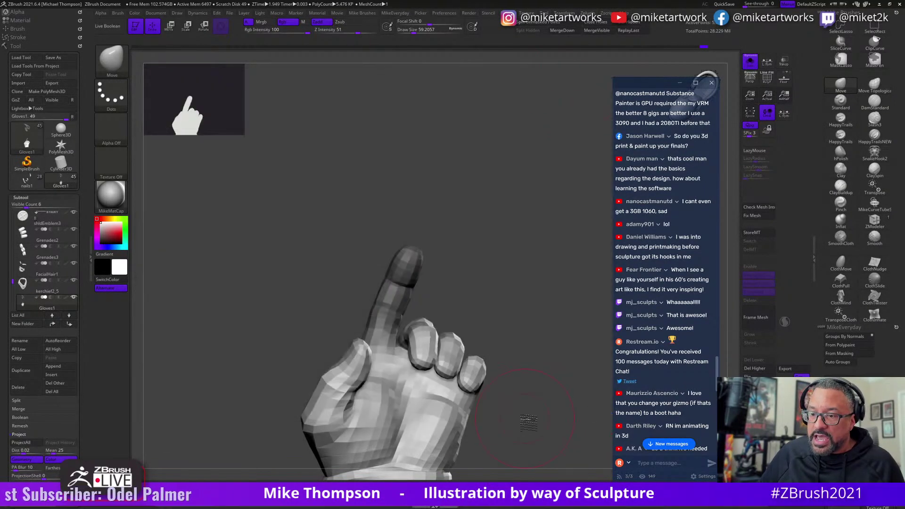
Turn the pointing glove into full view and read through the viewers' questions in the stream chat.
left_click_drag(549, 438, 508, 379)
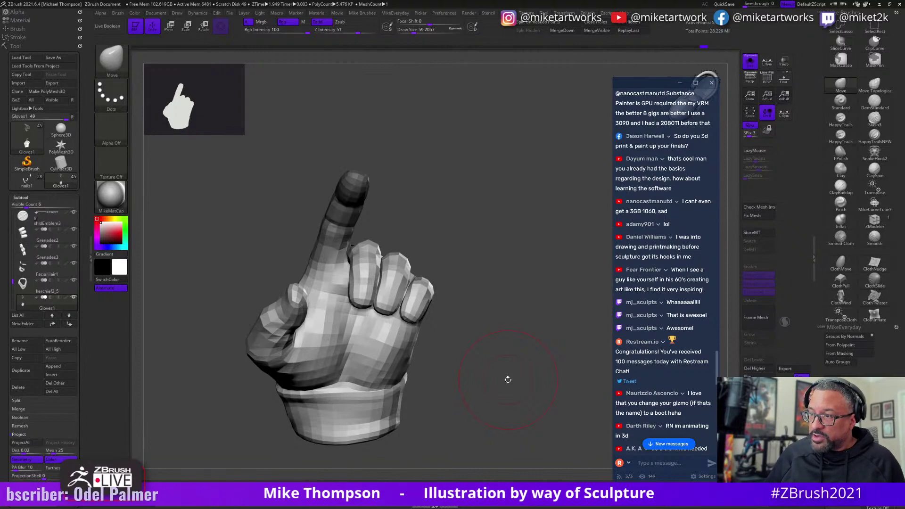
scroll(667, 254, "down", 3)
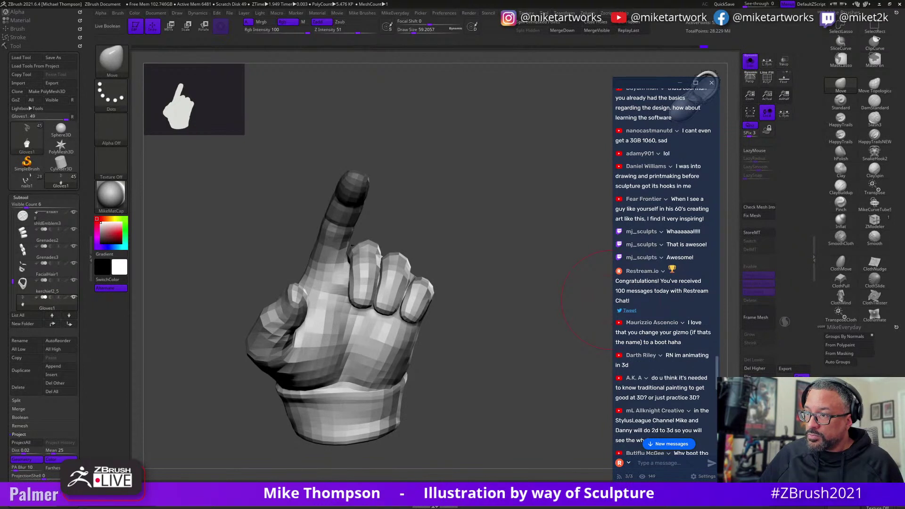
scroll(678, 284, "down", 2)
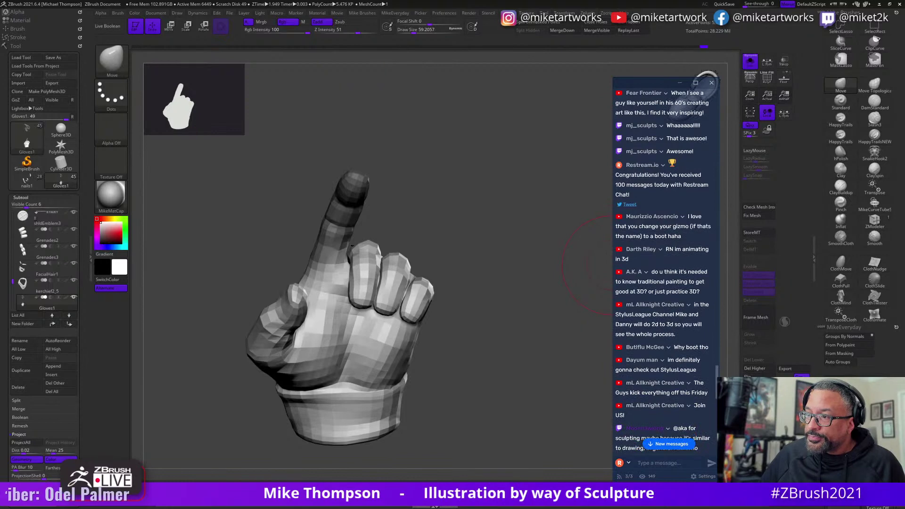
scroll(669, 295, "up", 5)
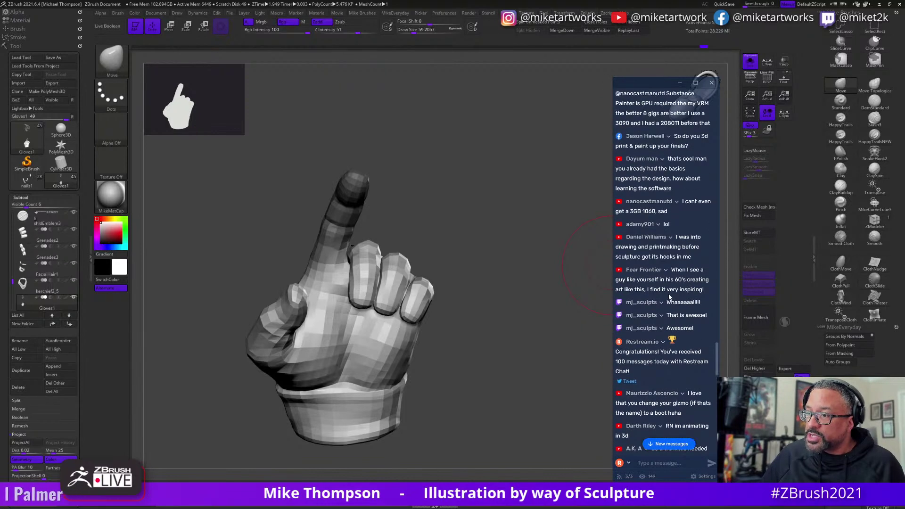
scroll(657, 301, "down", 5)
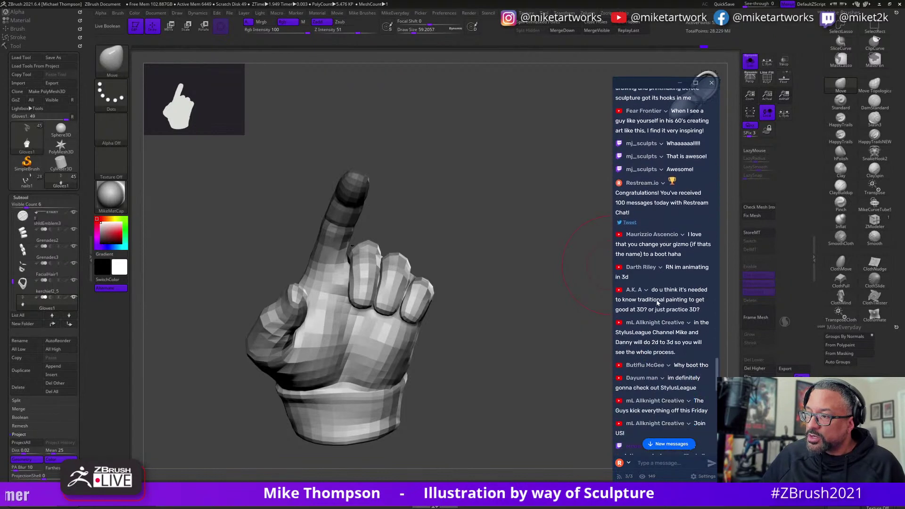
scroll(657, 302, "down", 1)
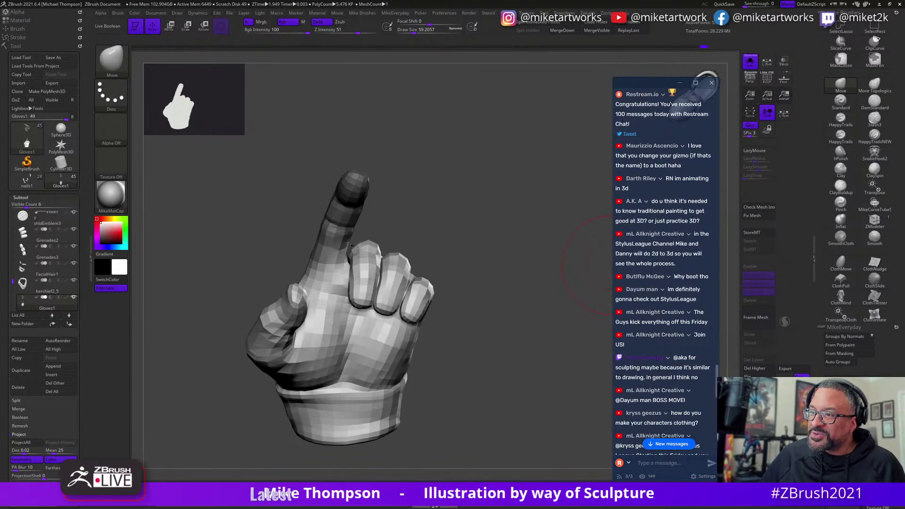
Move the chat window clear of the view gizmo and examine the pointing glove from the palm, back and thumb sides.
left_click_drag(658, 86, 578, 129)
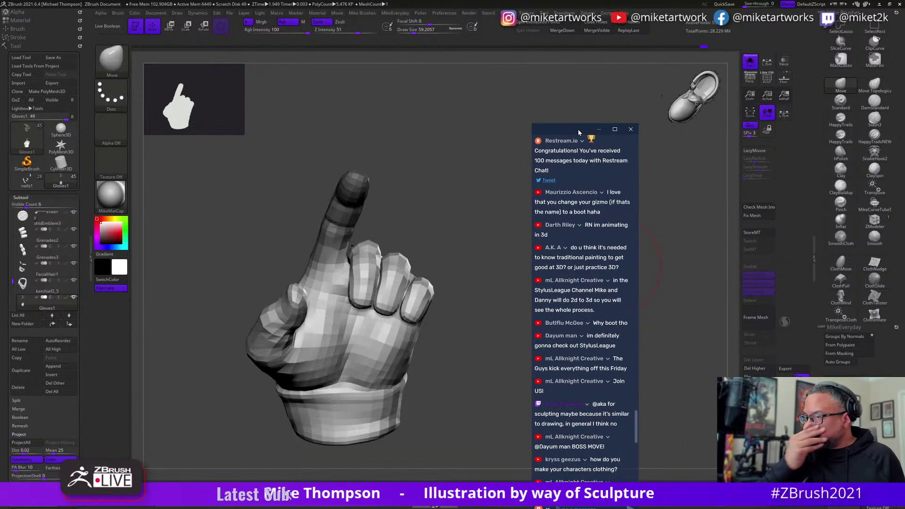
left_click_drag(669, 203, 693, 291)
left_click_drag(687, 280, 681, 253)
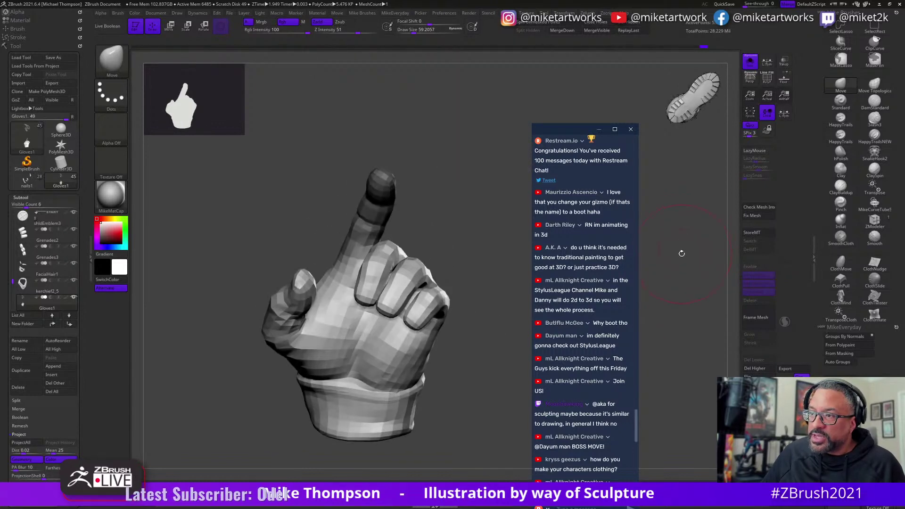
left_click(695, 107)
left_click(691, 116)
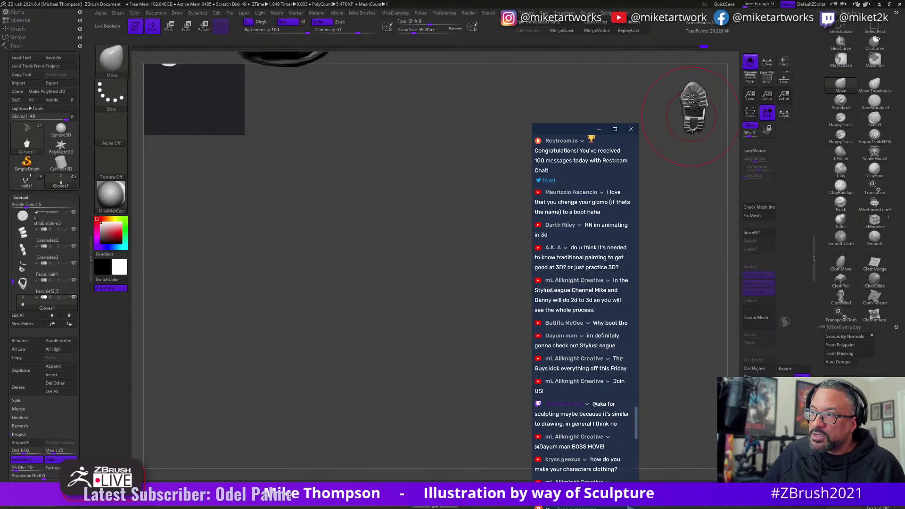
left_click(694, 107)
left_click(695, 113)
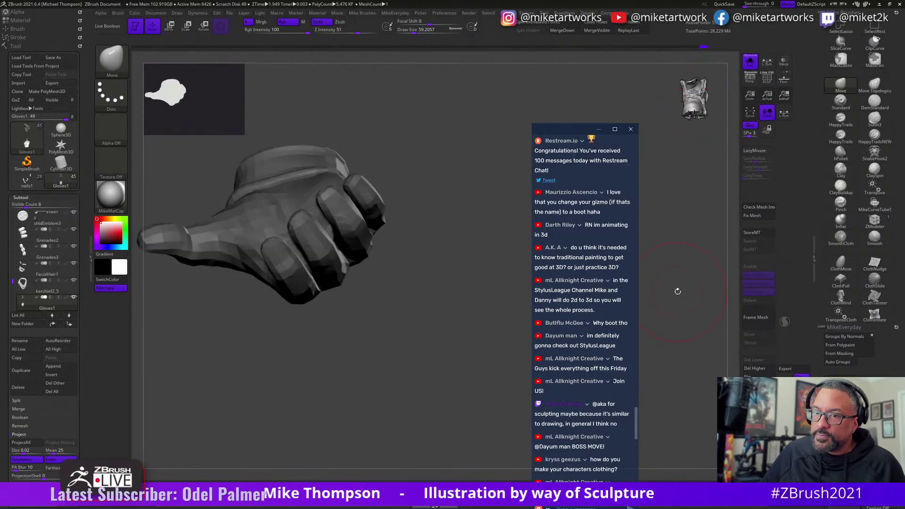
left_click_drag(341, 343, 426, 209)
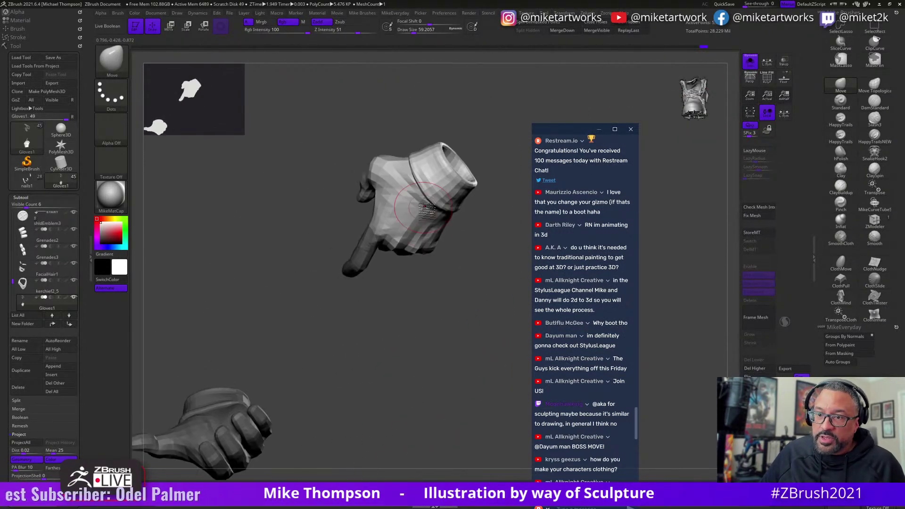
left_click_drag(442, 291, 642, 312)
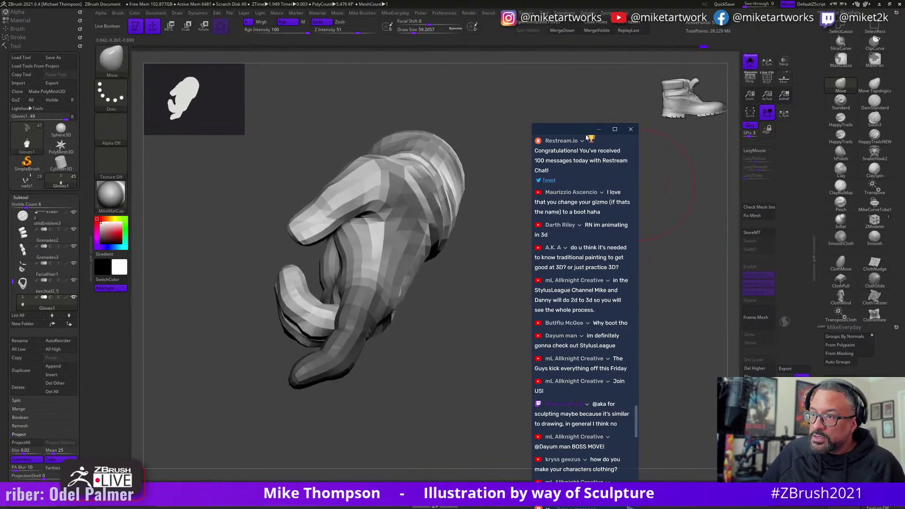
Move the chat window away from the glove, clear the mask on its index finger and reduce the draw size to about 49.
left_click_drag(587, 137, 689, 137)
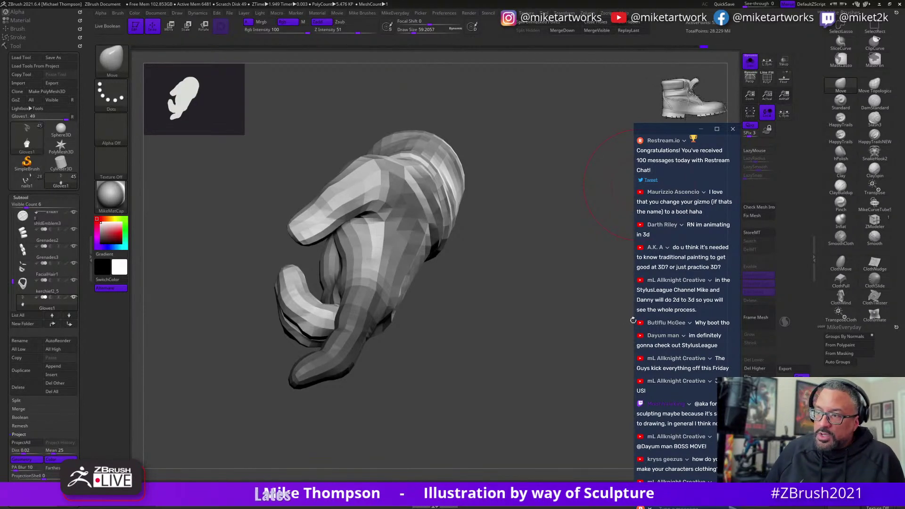
mouse_move(482, 315)
left_mouse_down()
mouse_move(493, 325)
mouse_move(484, 332)
left_mouse_up()
mouse_move(561, 310)
left_mouse_down()
mouse_move(552, 302)
mouse_move(565, 315)
mouse_move(550, 325)
mouse_move(542, 311)
mouse_move(572, 294)
mouse_move(575, 309)
mouse_move(561, 298)
mouse_move(575, 299)
mouse_move(532, 309)
mouse_move(553, 301)
left_mouse_up()
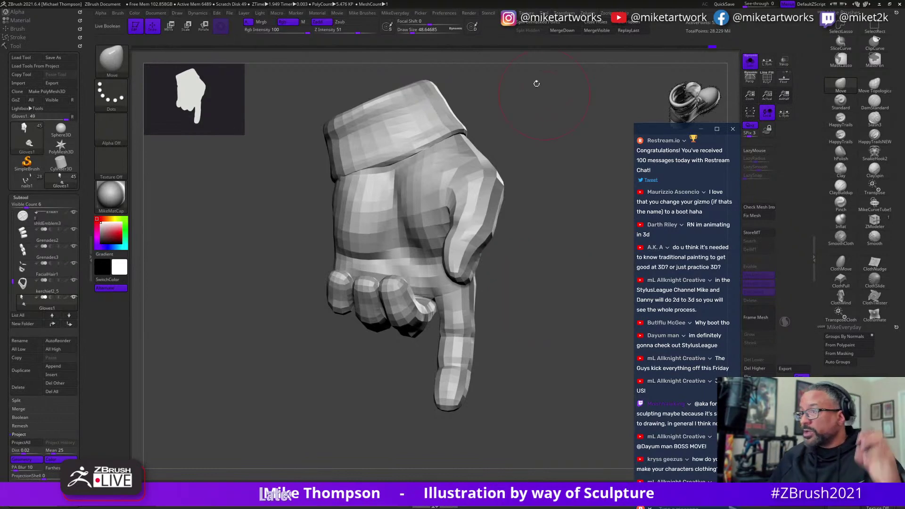
Minimize ZBrush to reach the desktop and open the Final.jpg racing illustration in Photos.
left_click(879, 5)
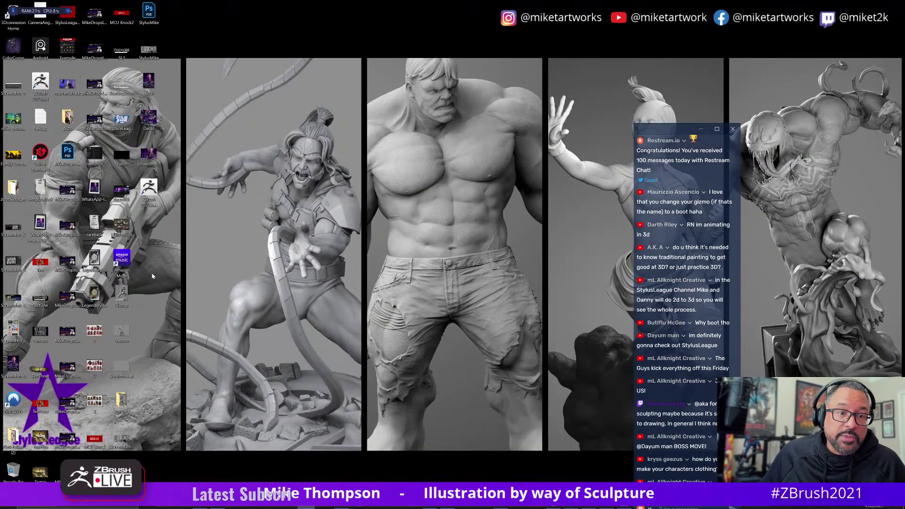
double_click(148, 84)
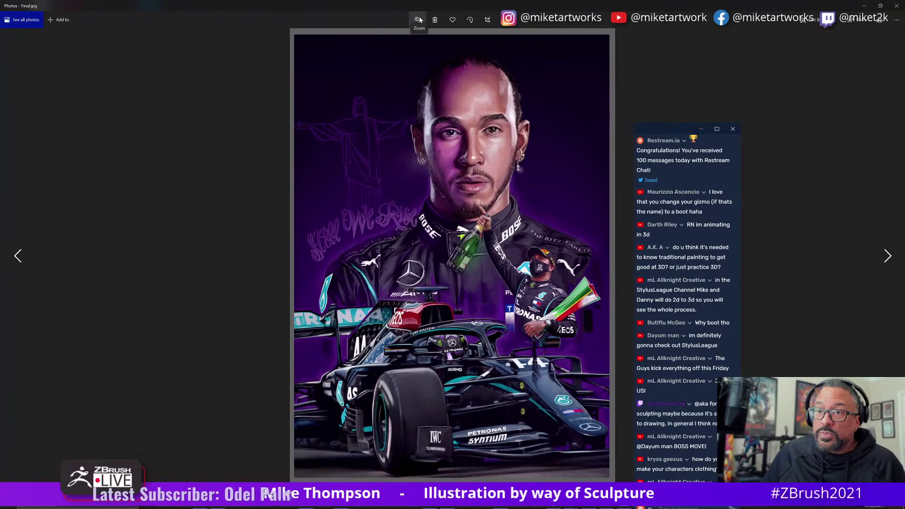
Examine the finished racing illustration up close, covering the portrait, bottle, lettering and car, and close the image.
left_click_drag(390, 41, 397, 42)
left_click_drag(539, 221, 435, 225)
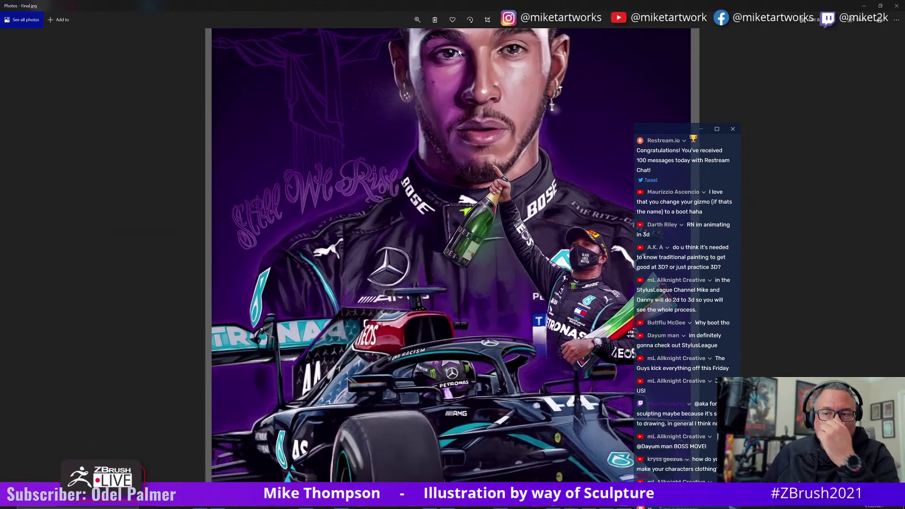
left_click(417, 20)
scroll(439, 355, "up", 5)
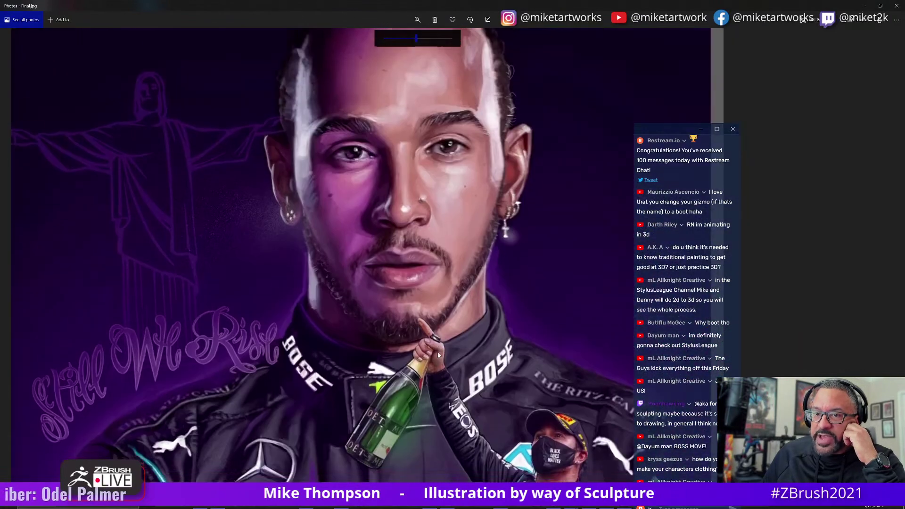
left_click_drag(439, 355, 377, 227)
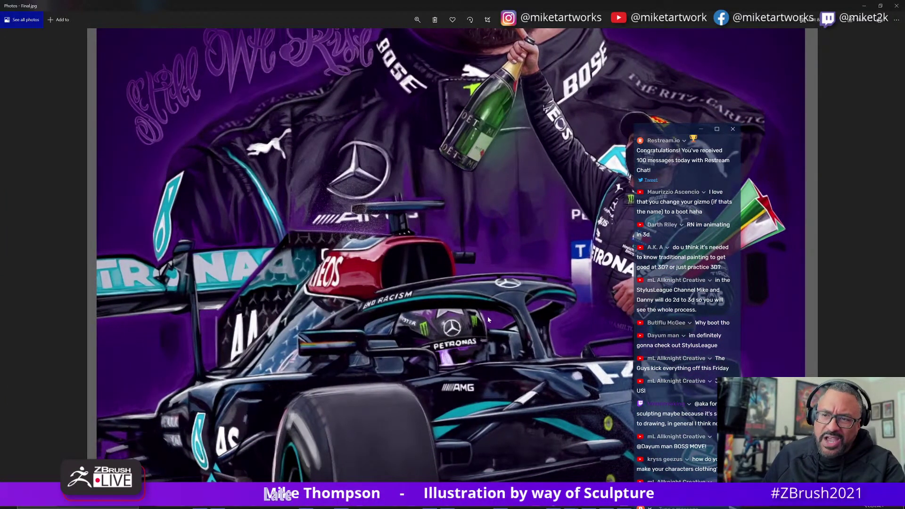
scroll(490, 319, "up", 5)
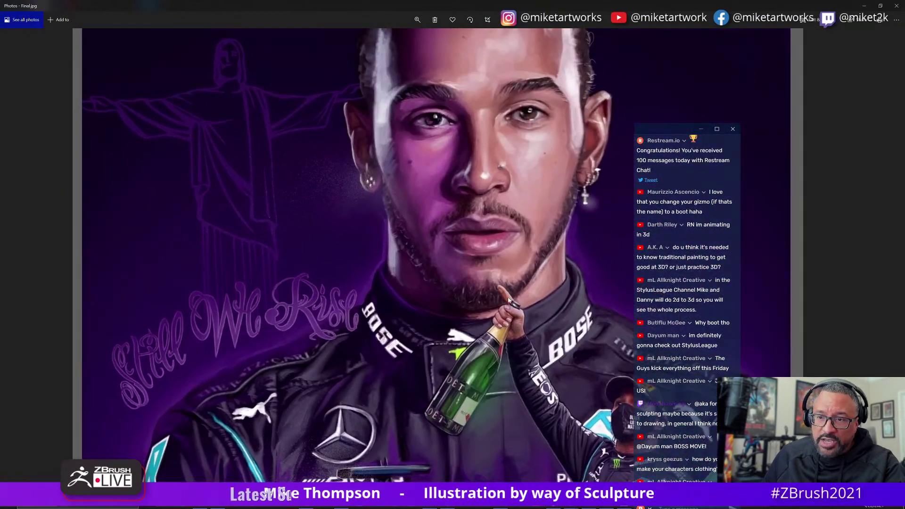
scroll(509, 301, "up", 2)
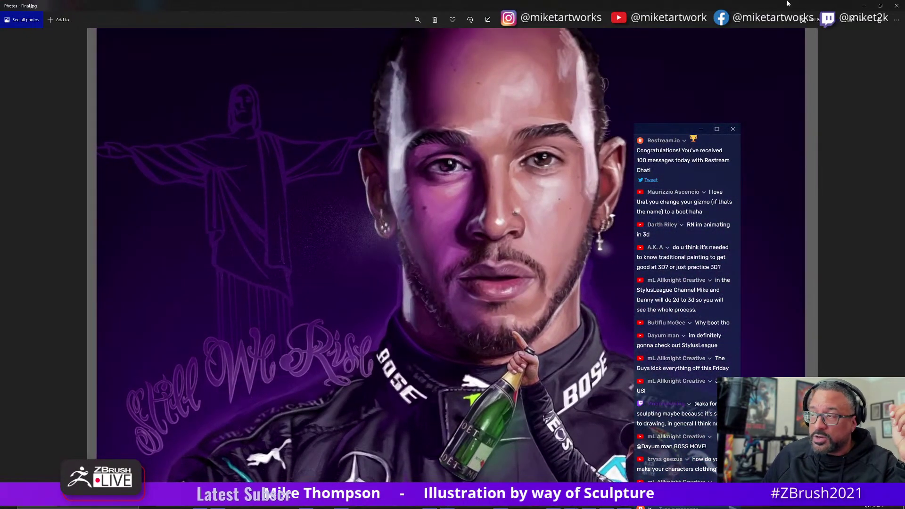
left_click(893, 7)
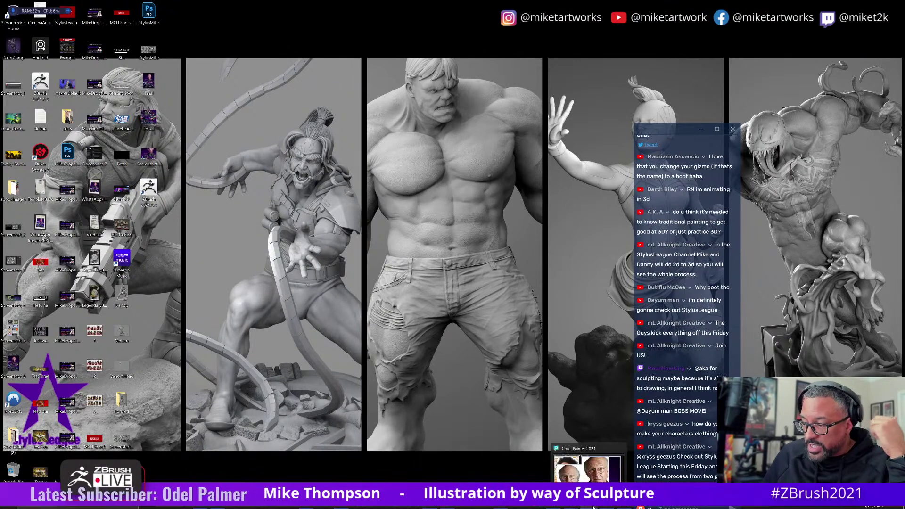
Switch to ZBrush and reduce the Move brush's draw size to about 31 for the glove.
left_click(625, 506)
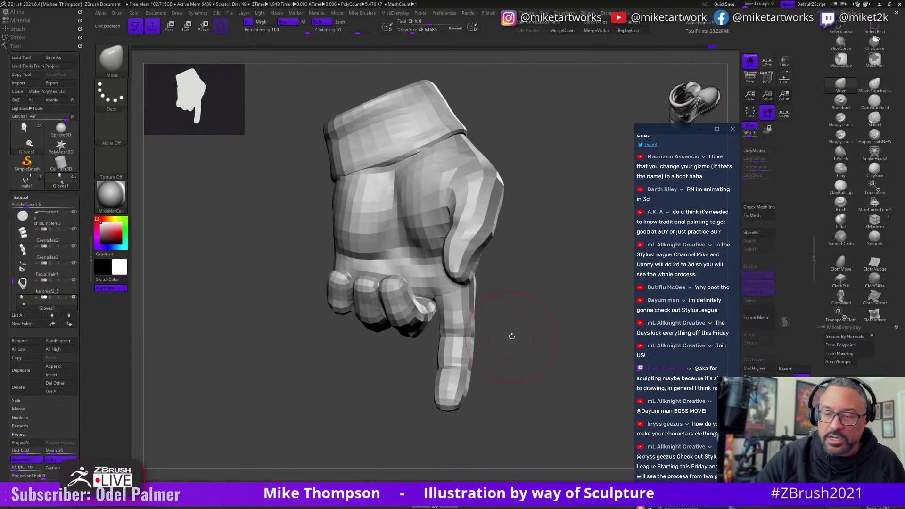
left_click_drag(512, 335, 554, 300)
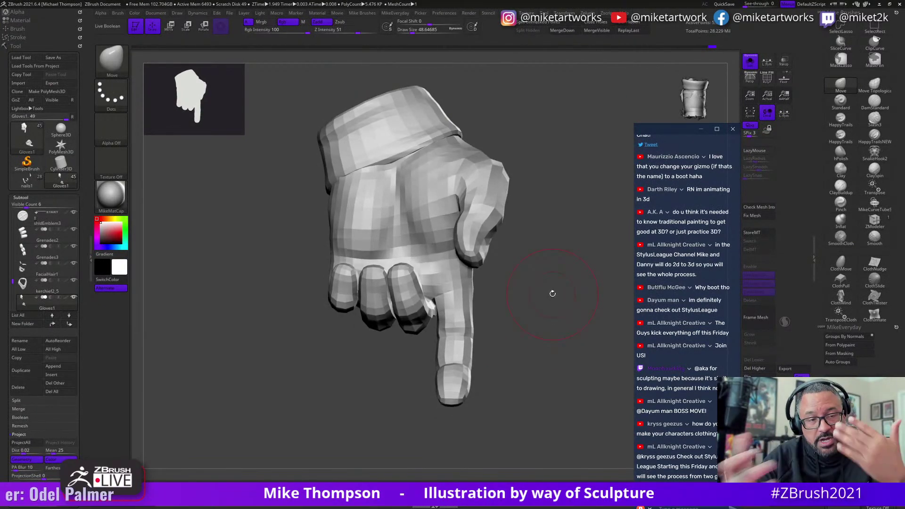
mouse_move(553, 294)
left_mouse_down()
mouse_move(529, 314)
mouse_move(578, 340)
mouse_move(532, 351)
mouse_move(541, 317)
mouse_move(550, 319)
left_mouse_up()
key("s")
left_click(526, 318)
key("s")
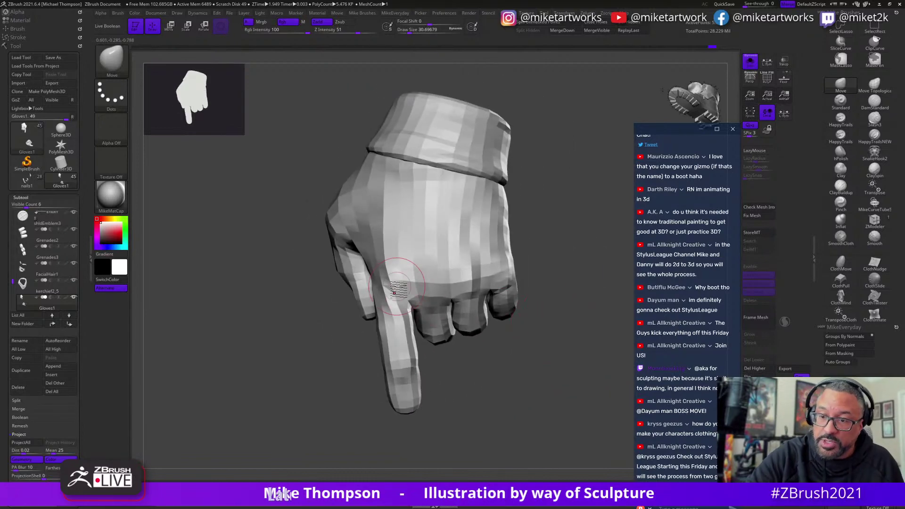
Mask the pointing glove so that only its three curled fingers stay unmasked.
mouse_move(573, 283)
left_mouse_down()
mouse_move(560, 278)
mouse_move(573, 283)
mouse_move(542, 380)
mouse_move(575, 398)
mouse_move(513, 398)
mouse_move(563, 377)
mouse_move(586, 388)
mouse_move(551, 394)
left_mouse_up()
key("ctrl")
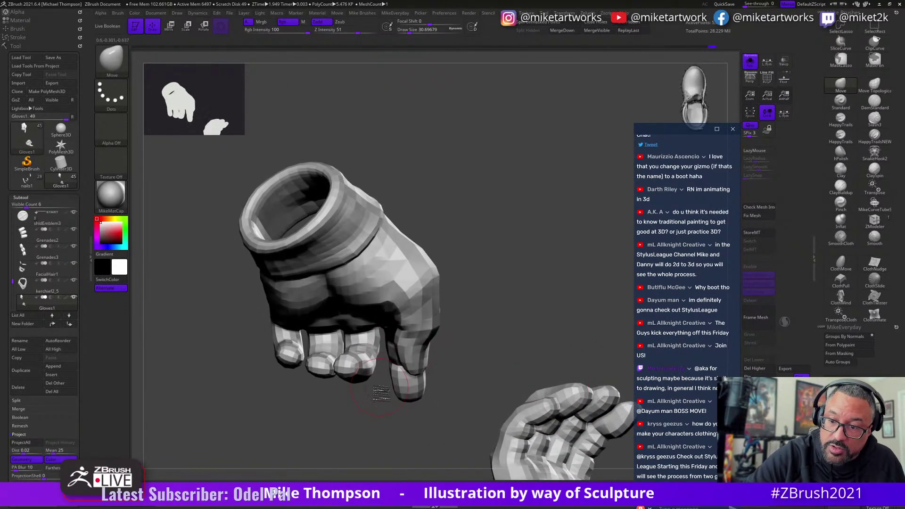
mouse_move(385, 339)
left_mouse_down("ctrl")
mouse_move(289, 331)
mouse_move(361, 445)
mouse_move(351, 438)
left_mouse_up("ctrl")
mouse_move(511, 340)
left_mouse_down()
mouse_move(575, 332)
mouse_move(571, 325)
left_mouse_up()
key("shift+s")
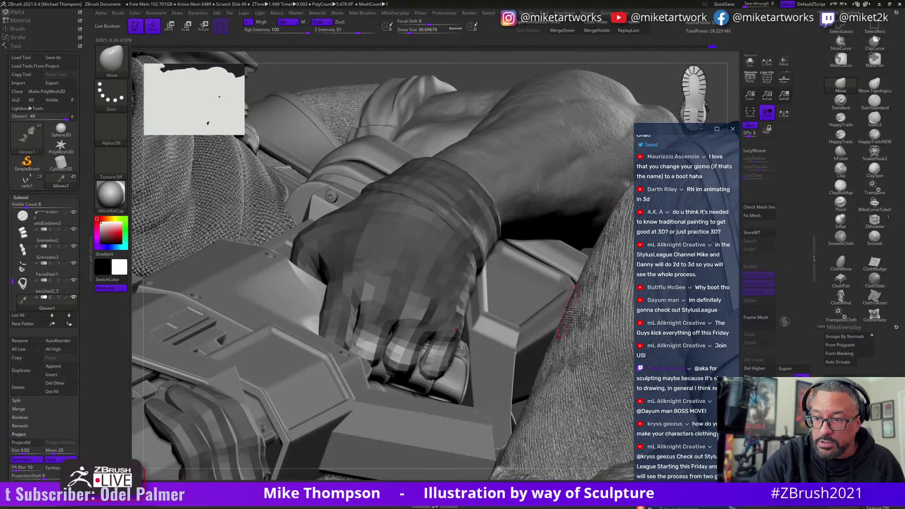
Hide all subtools except the gloves, and pick the Gun subtool from the subtool overview.
left_click(74, 297, "shift")
left_click(74, 296)
left_click_drag(13, 282, 14, 244)
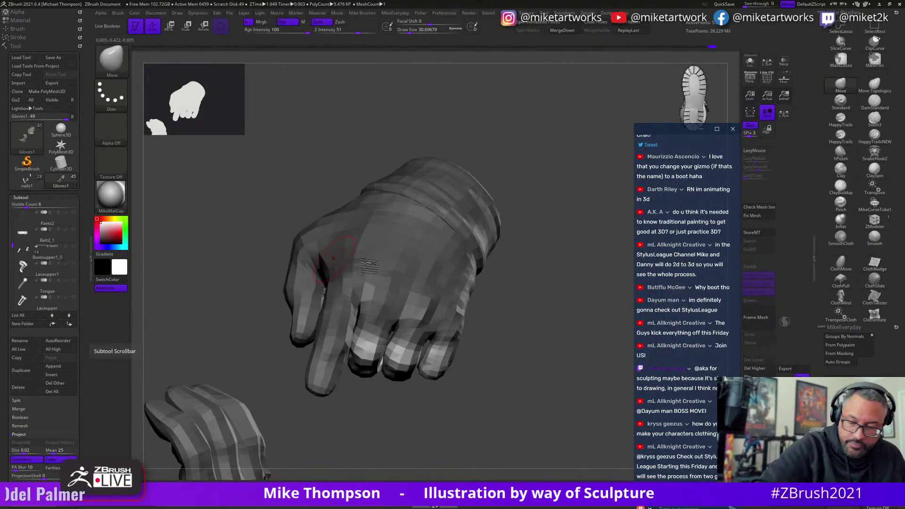
key("n")
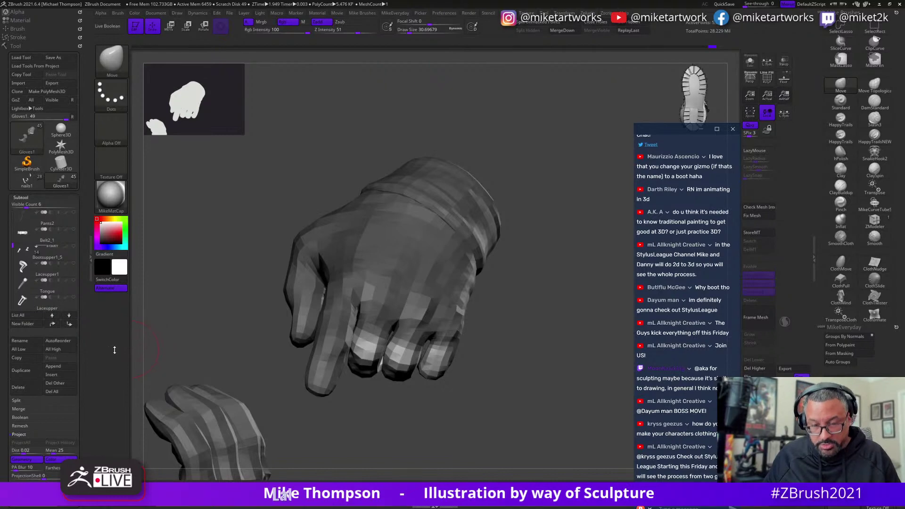
key("n")
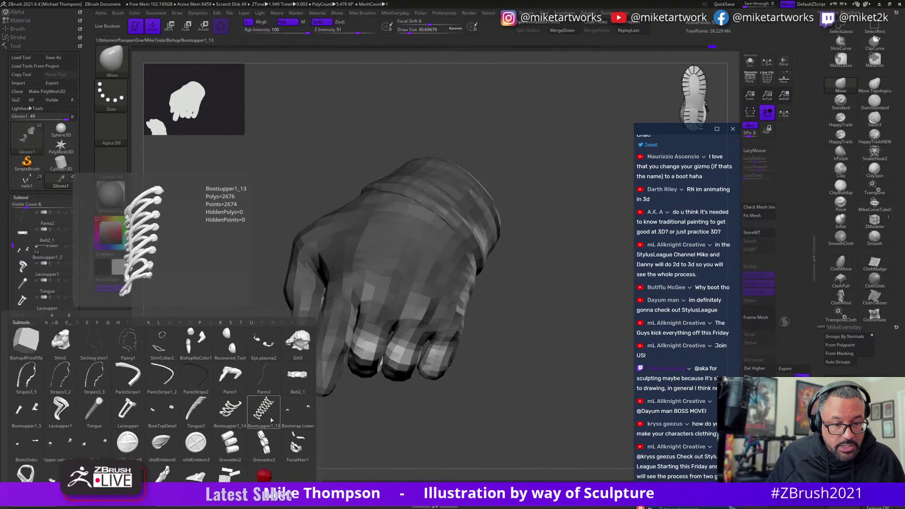
left_click(162, 473)
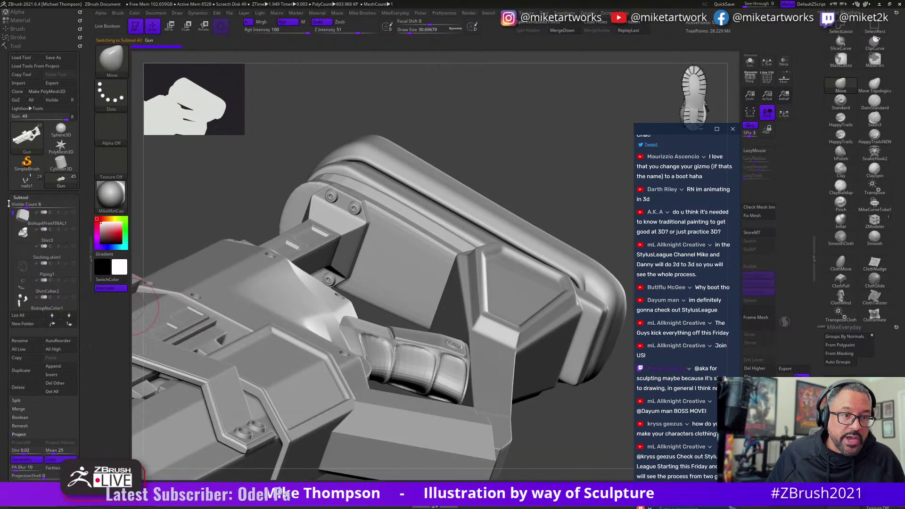
Select the Gloves1 subtool again to show the gloves together with the gun.
mouse_move(13, 291)
left_mouse_down()
mouse_move(13, 205)
mouse_move(16, 241)
left_mouse_up()
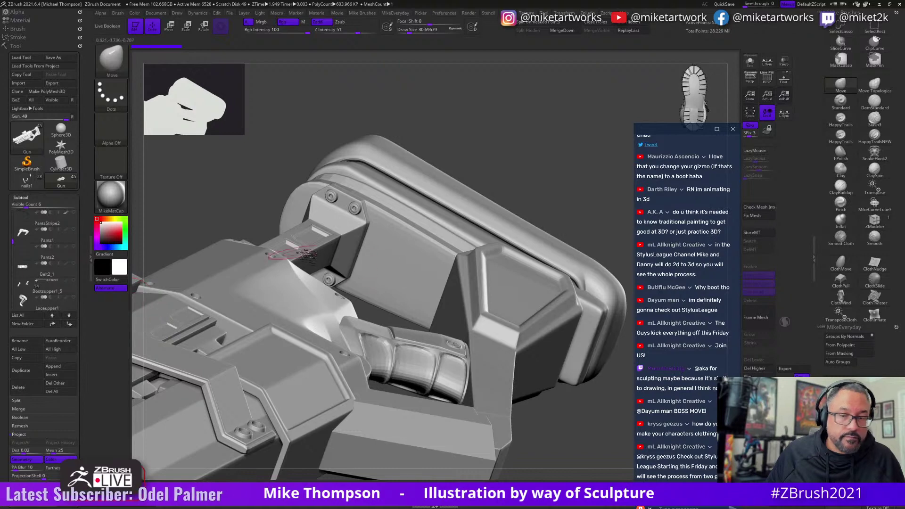
key("n")
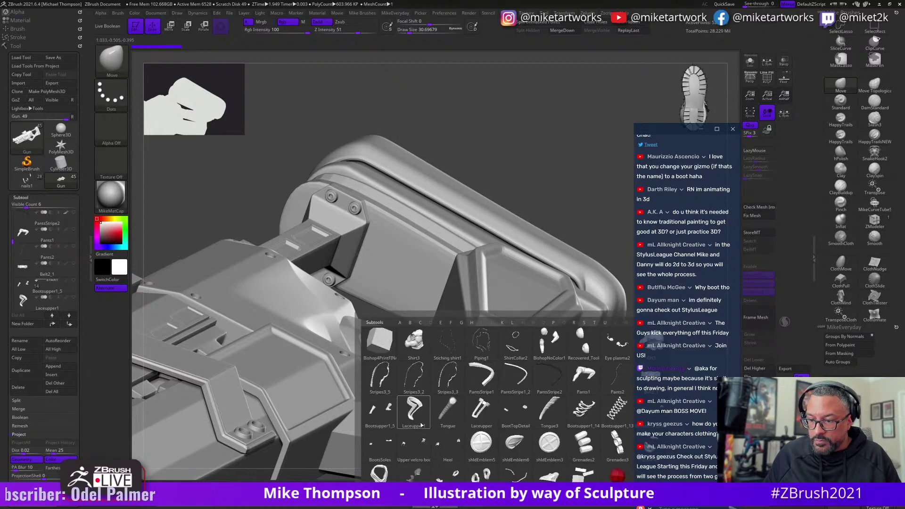
key("n")
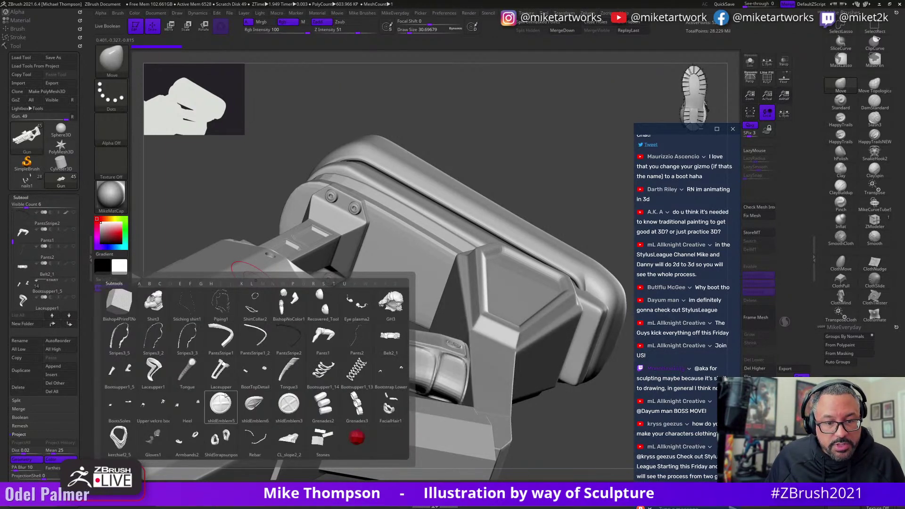
left_click(152, 449)
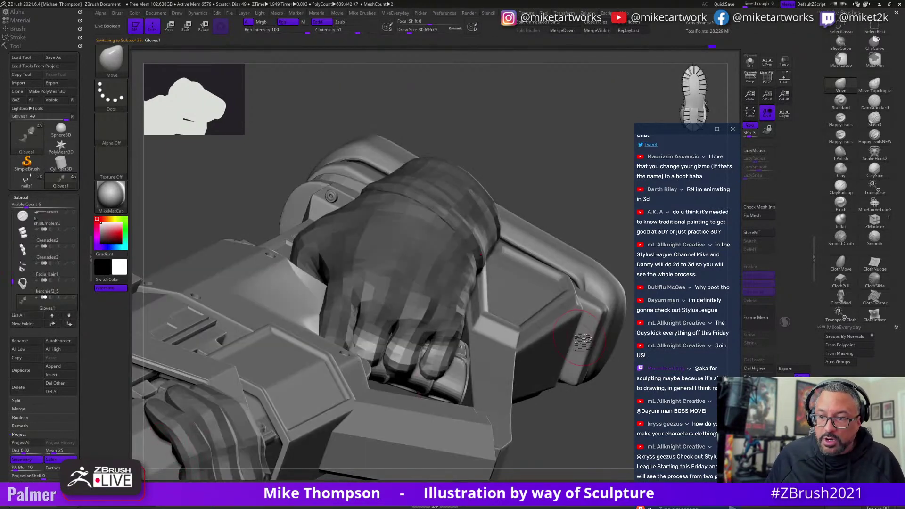
Select the Gun and hide all of its mesh except the section around the grip and trigger.
mouse_move(579, 339)
right_mouse_down()
mouse_move(578, 296)
mouse_move(543, 286)
right_mouse_up()
left_click(521, 315, "alt")
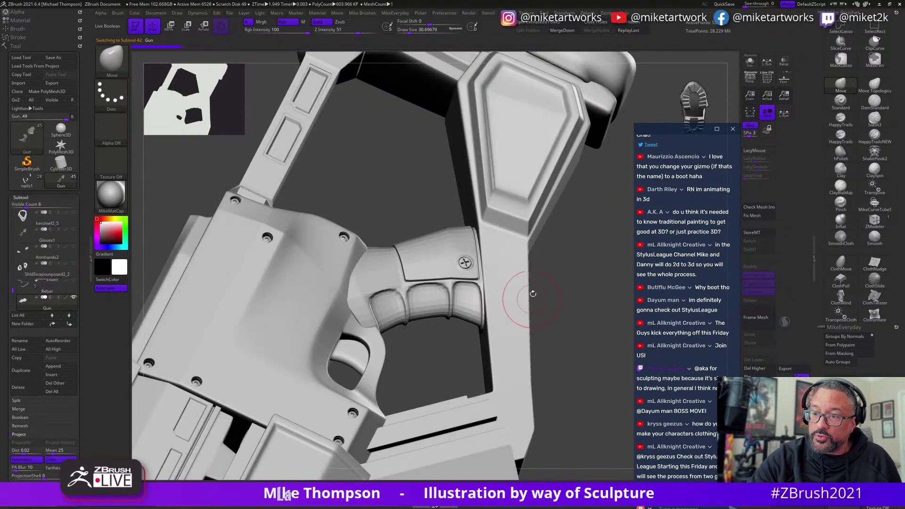
mouse_move(565, 293)
left_mouse_down("ctrl+shift")
mouse_move(283, 235)
mouse_move(486, 455)
mouse_move(586, 404)
mouse_move(592, 319)
left_mouse_up("ctrl+shift")
mouse_move(592, 318)
right_mouse_down()
mouse_move(572, 330)
mouse_move(587, 339)
mouse_move(542, 315)
right_mouse_up()
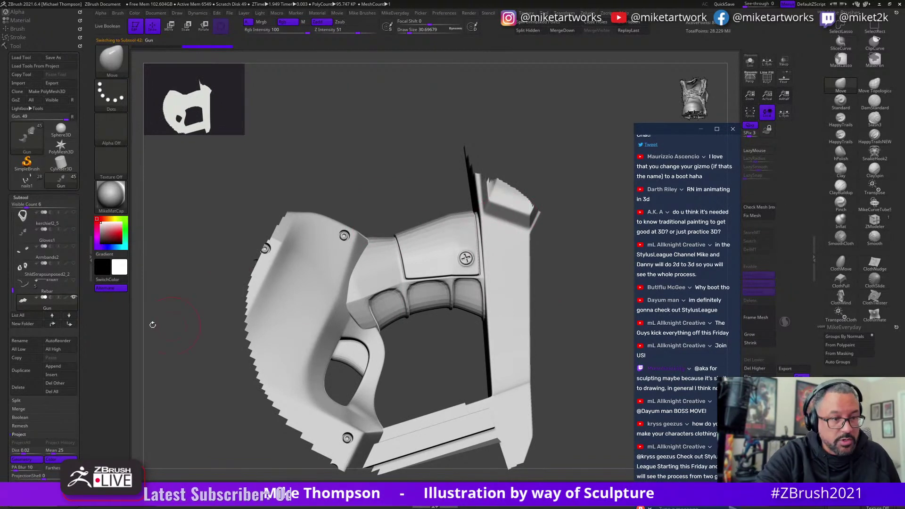
Lengthen the subtool list to a visible count of 13 and browse its entries.
left_click_drag(13, 288, 12, 295)
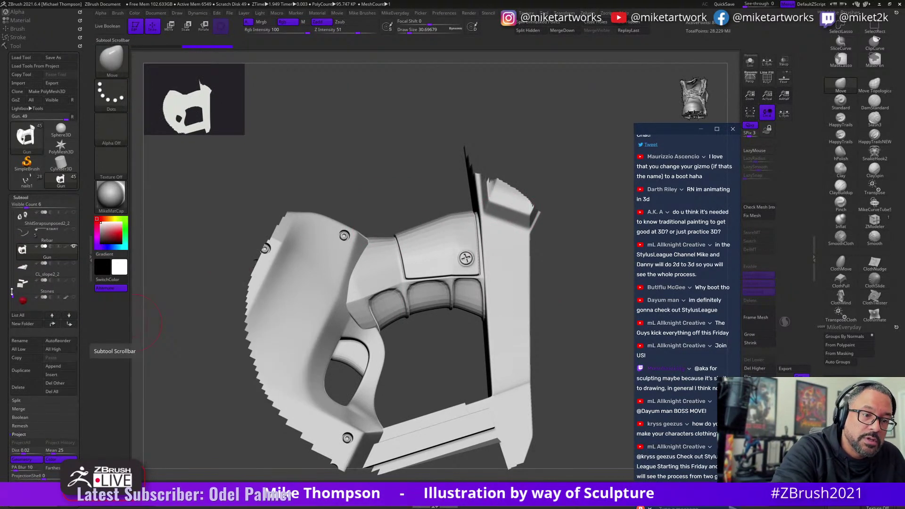
left_click_drag(10, 294, 11, 308)
left_click_drag(28, 206, 44, 206)
mouse_move(22, 358)
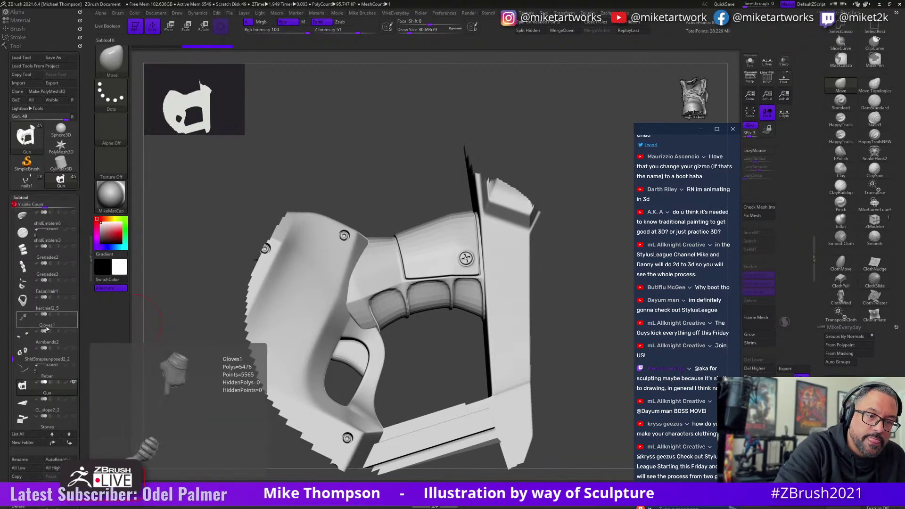
left_click_drag(13, 360, 19, 222)
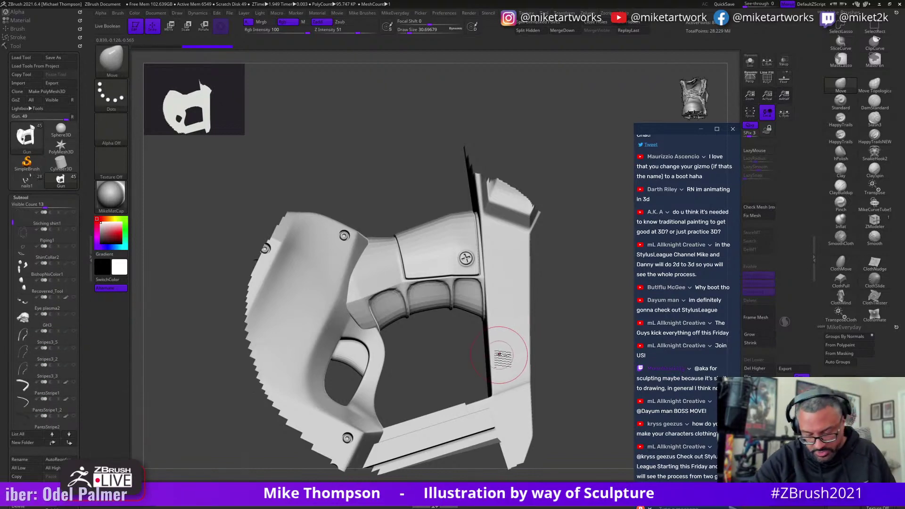
Select the Gloves1 subtool and activate the transform gizmo, viewing the hand from the grip's opposite side.
key("n")
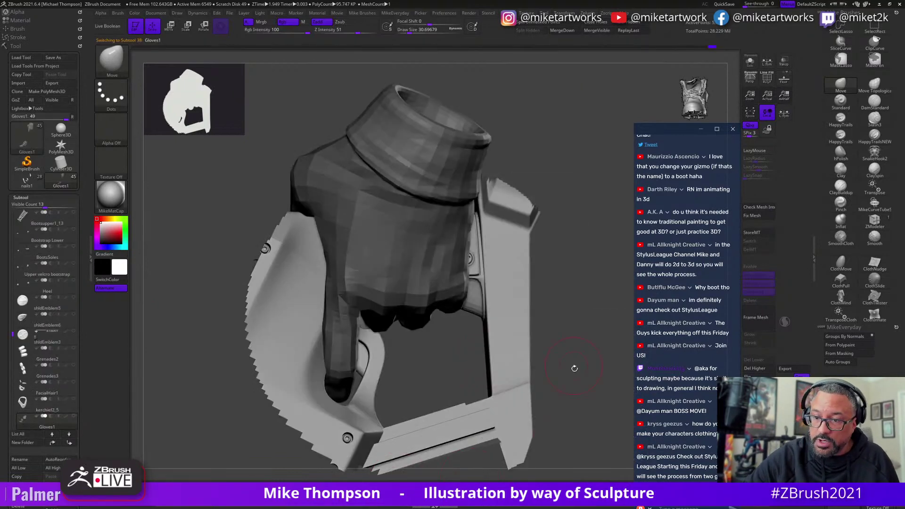
mouse_move(575, 368)
left_mouse_down()
mouse_move(430, 345)
mouse_move(546, 292)
mouse_move(562, 318)
left_mouse_up()
key("w")
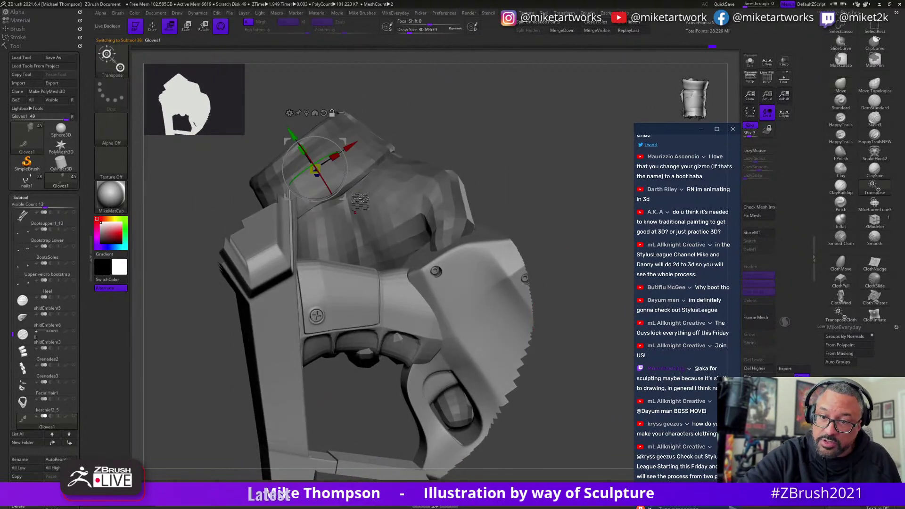
Select the Gun, reveal its complete mesh, and return to showing only the grip section.
left_click(378, 308, "alt")
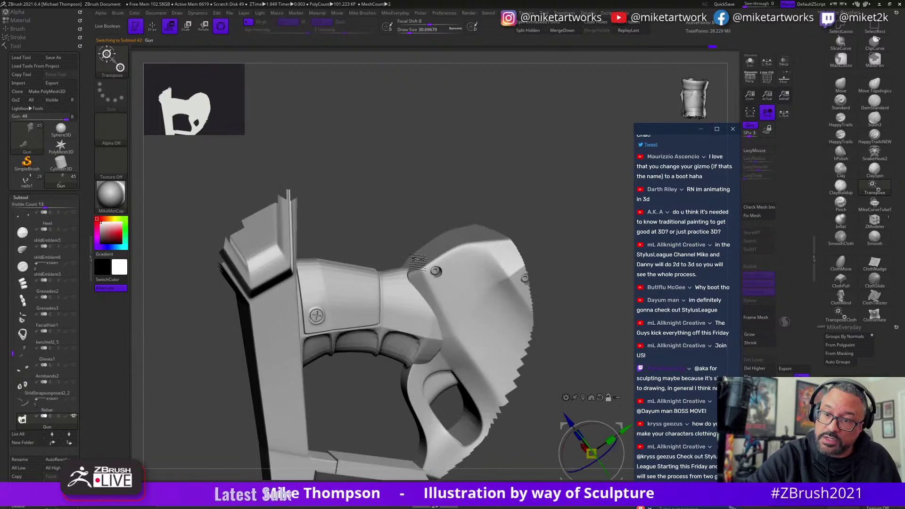
left_click(503, 240, "ctrl+shift")
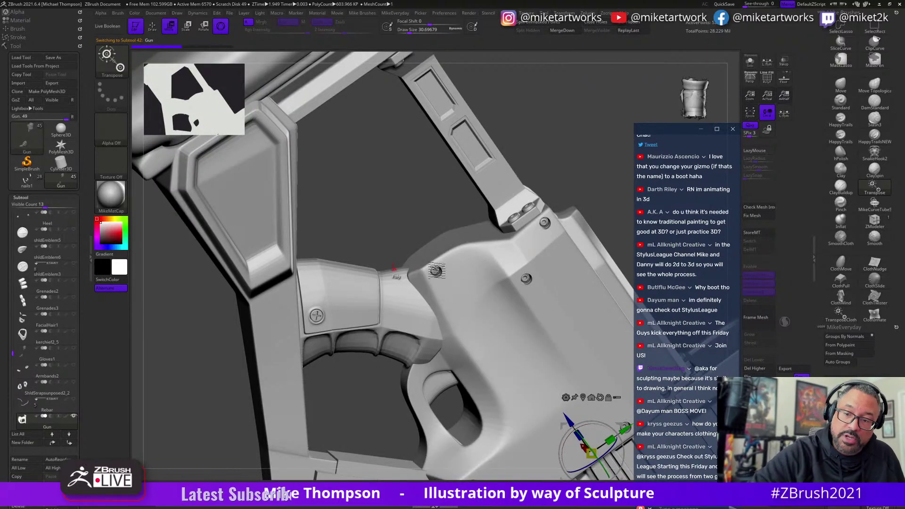
left_click(495, 292, "ctrl+shift")
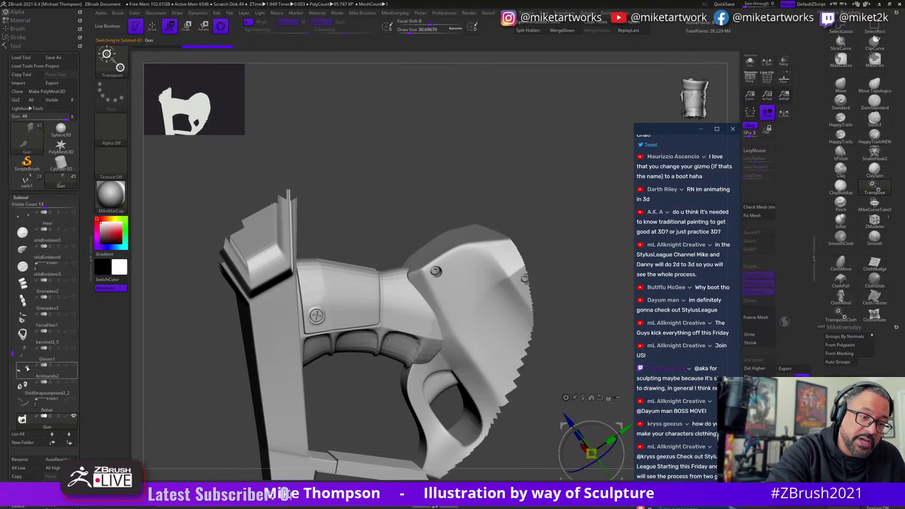
Turn on the visibility of Gloves1 beside the isolated gun grip and make it the active subtool.
left_click_drag(18, 359, 13, 260)
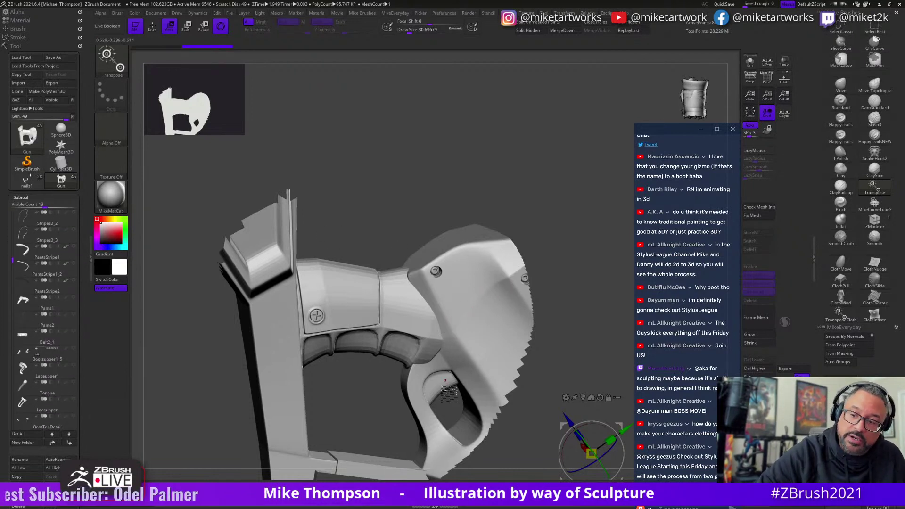
left_click_drag(13, 261, 19, 342)
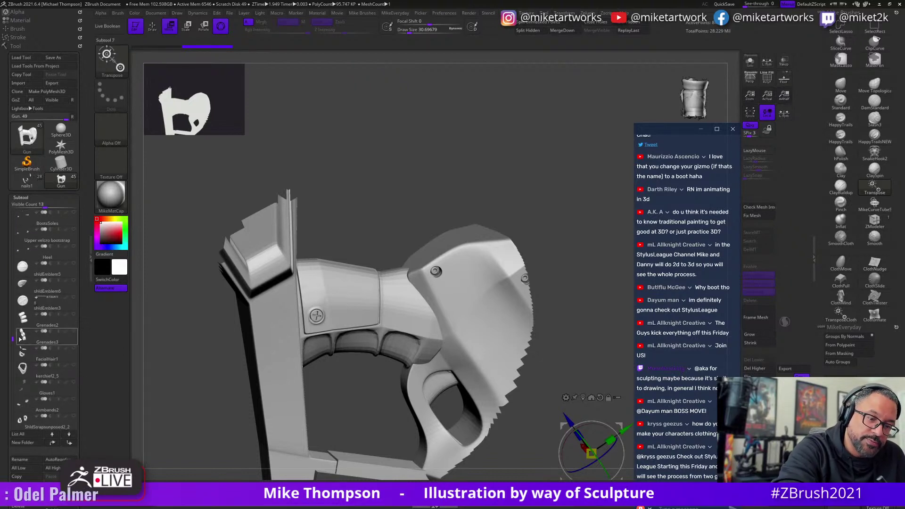
left_click(73, 381)
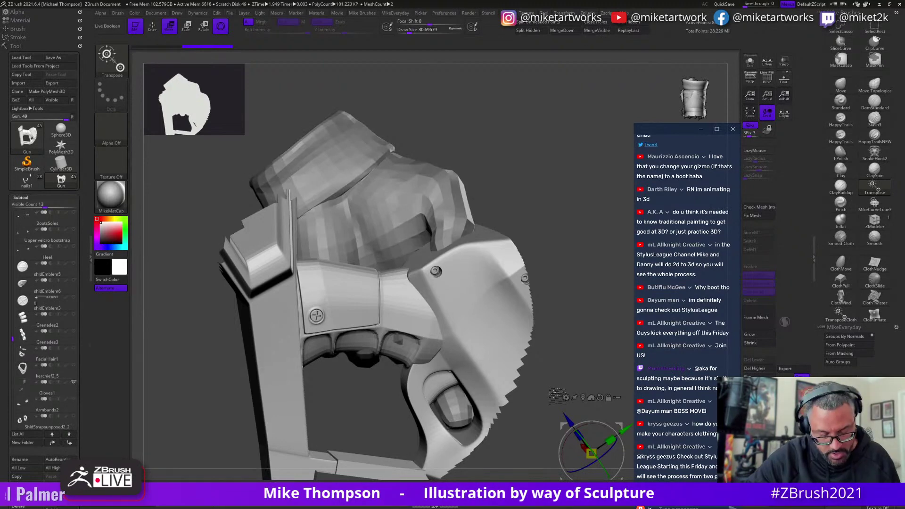
left_click_drag(575, 302, 565, 307)
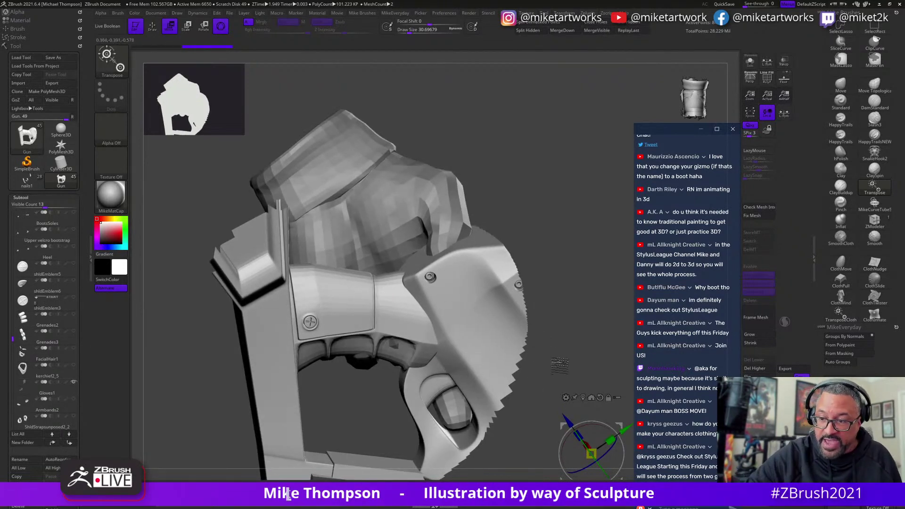
left_click(424, 228, "alt")
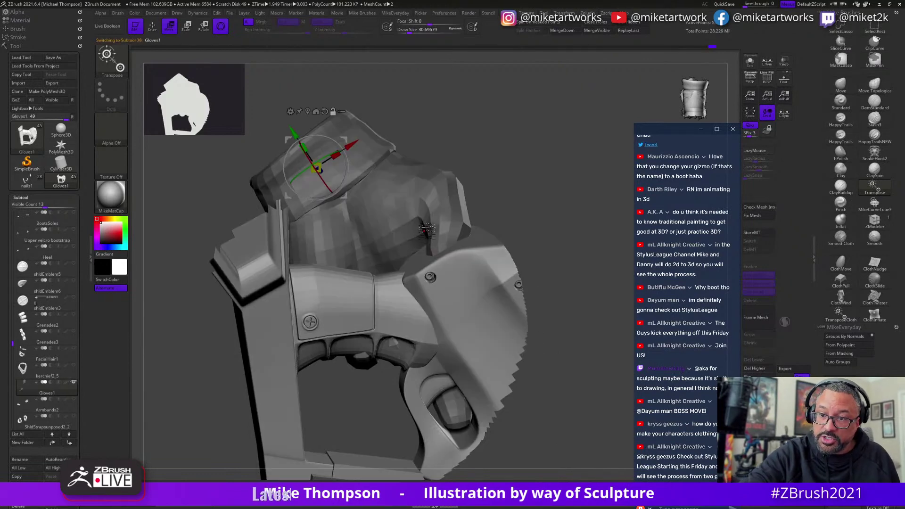
Rotate and nudge the unmasked curled fingers against the gun grip with the transform gizmo, checking the fit from several angles.
left_click_drag(397, 305, 447, 296)
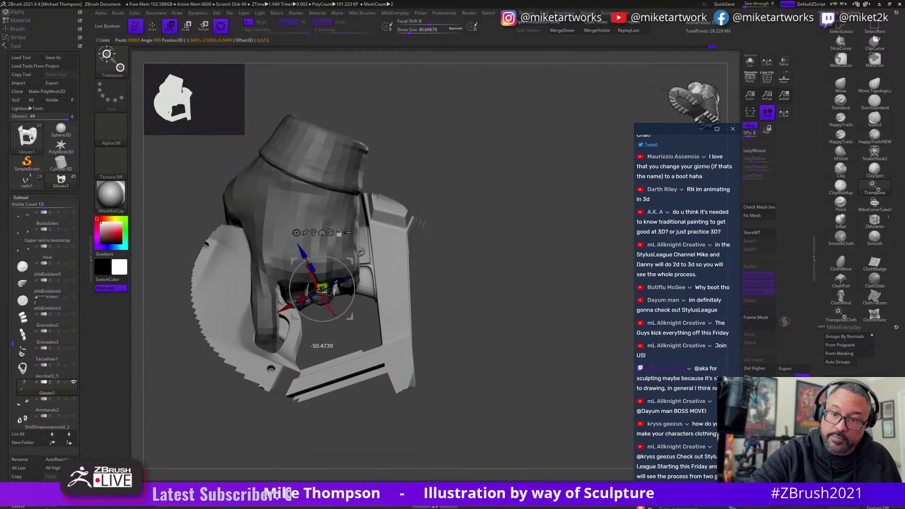
left_click_drag(358, 302, 323, 253)
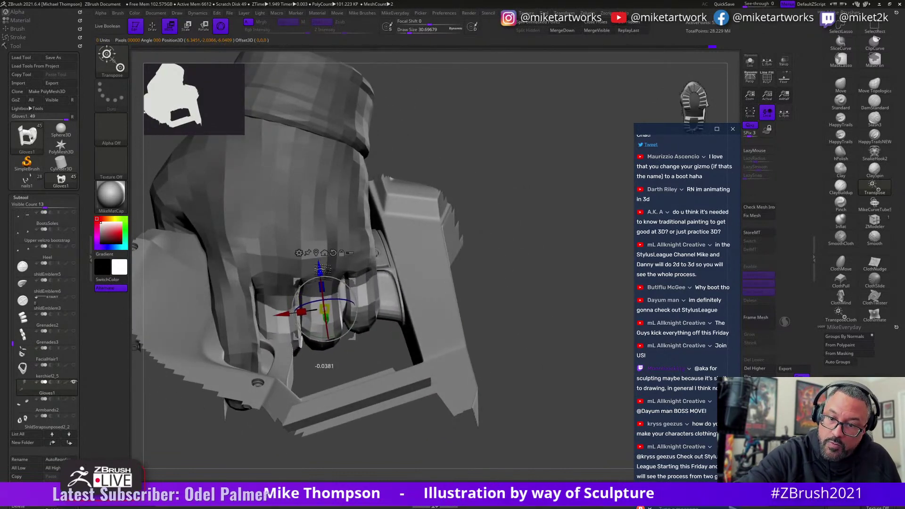
left_click_drag(531, 285, 498, 394)
key("q")
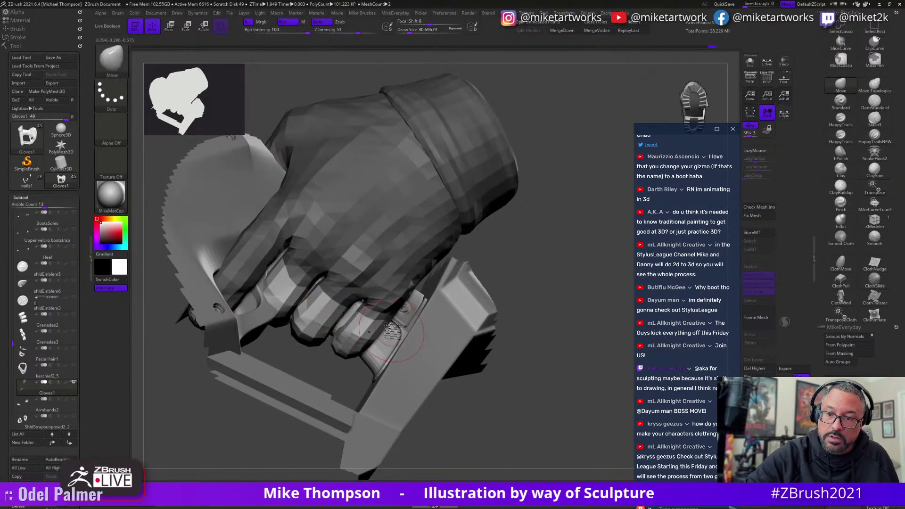
left_click_drag(426, 343, 514, 410)
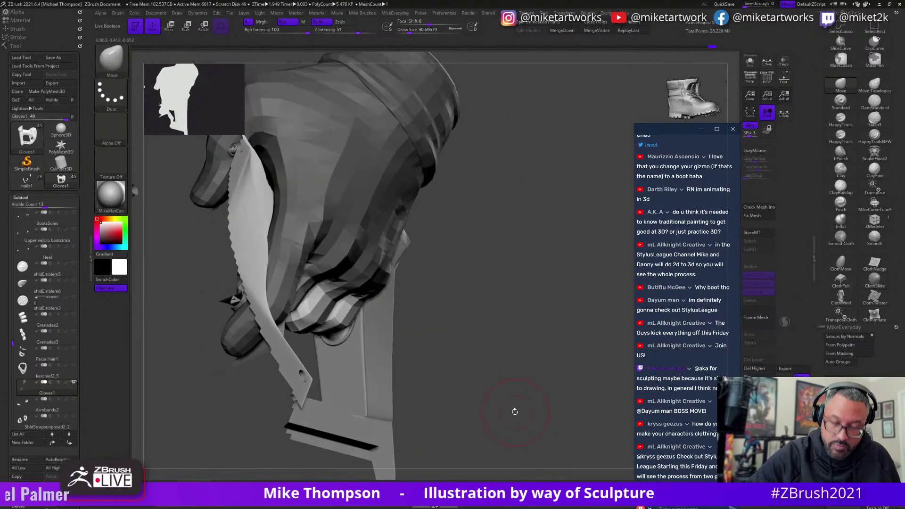
key("w")
left_click_drag(480, 347, 355, 315)
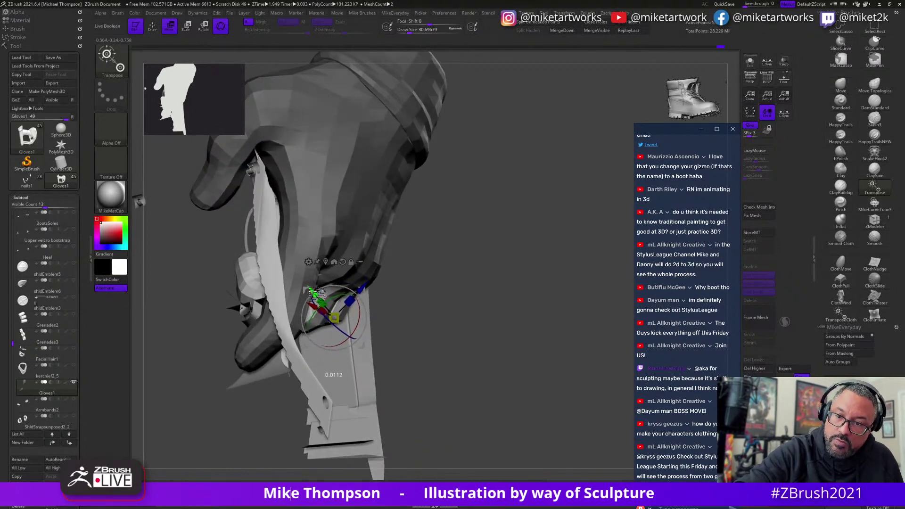
Push the curled fingers and knuckles into shape over the grip with the Move brush.
key("q")
mouse_move(456, 310)
left_mouse_down()
mouse_move(649, 242)
mouse_move(482, 403)
left_mouse_up()
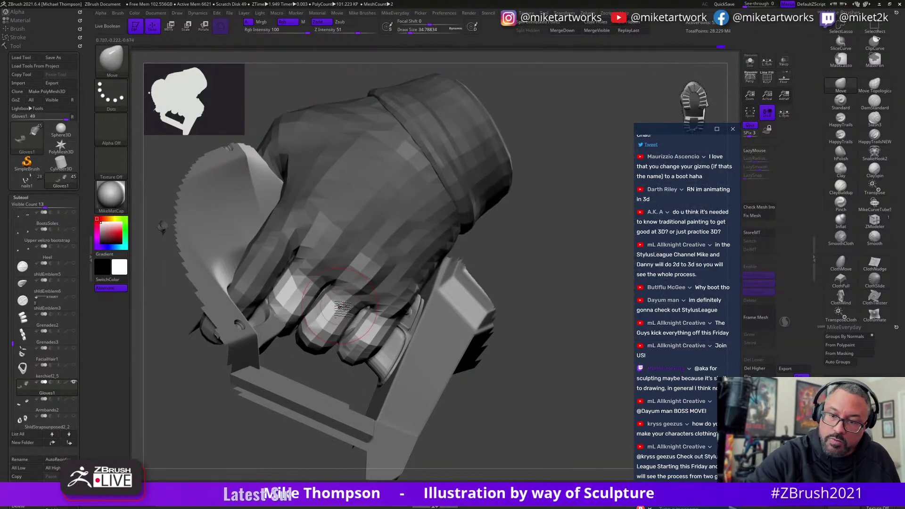
left_click_drag(311, 286, 338, 300)
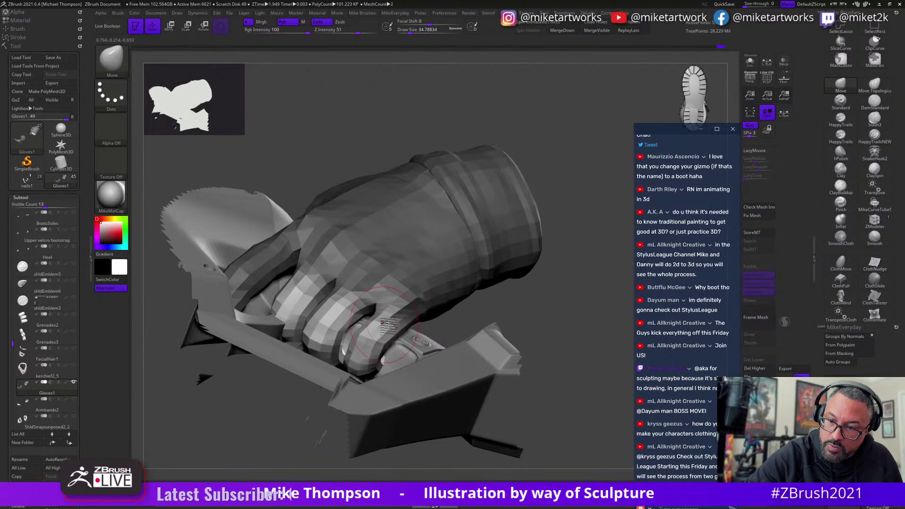
left_click_drag(547, 296, 402, 315)
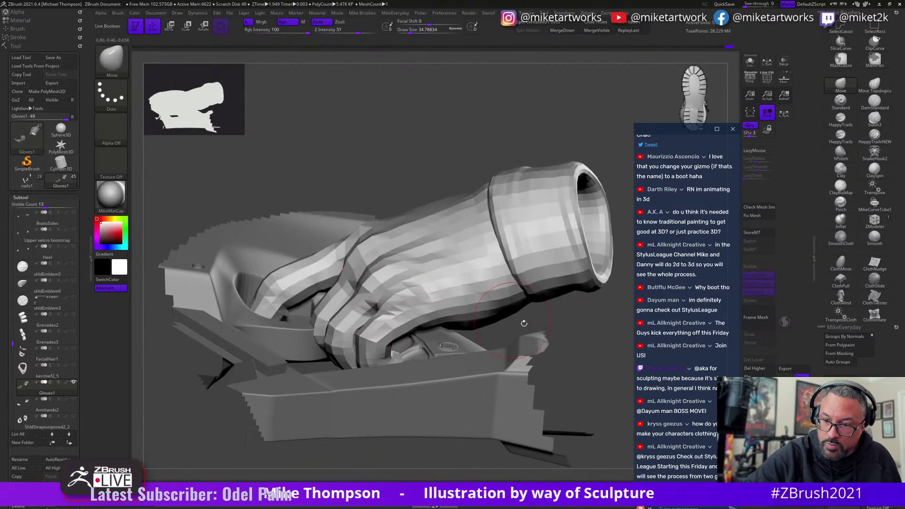
mouse_move(524, 323)
left_mouse_down()
mouse_move(599, 335)
mouse_move(322, 321)
left_mouse_up()
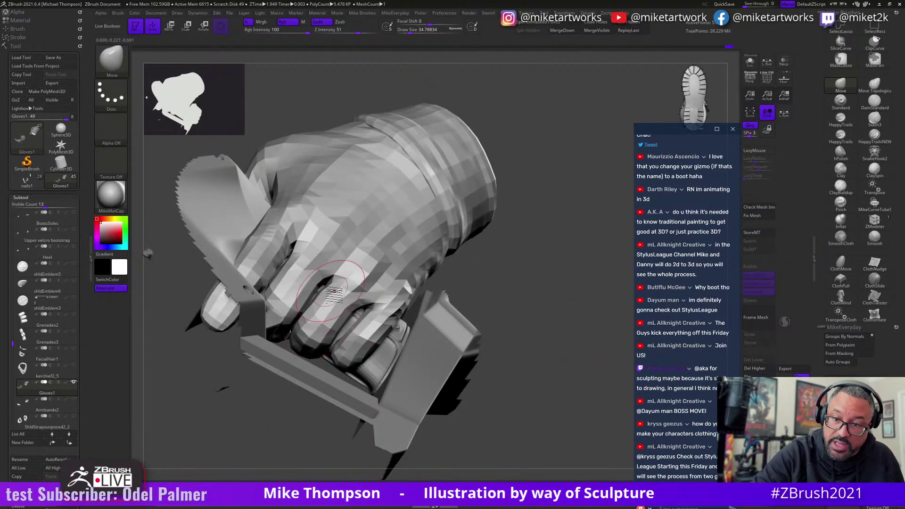
Isolate the glove's little finger with lasso selections, then restore the full glove with everything except that finger masked.
left_click_drag(568, 324, 445, 285)
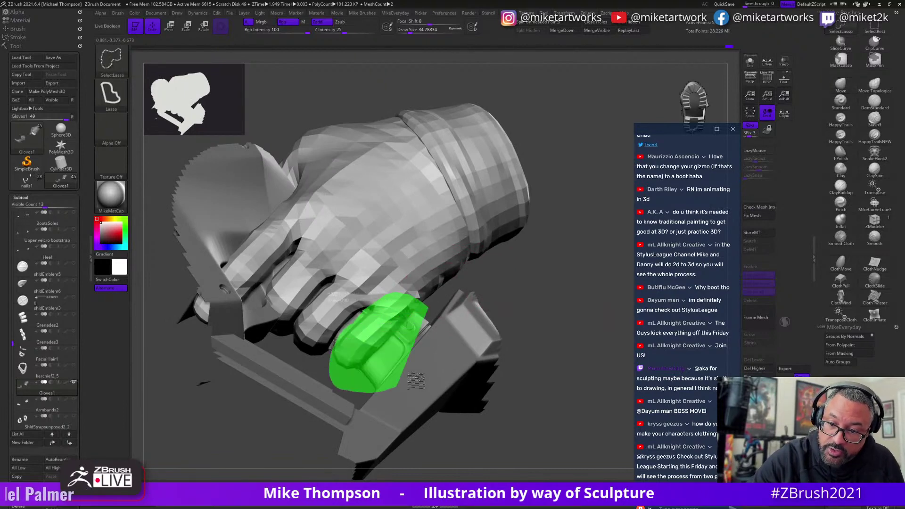
left_click_drag(416, 380, 416, 378, "ctrl+shift")
mouse_move(417, 379)
left_mouse_down()
mouse_move(555, 288)
mouse_move(557, 269)
mouse_move(534, 320)
mouse_move(561, 327)
mouse_move(458, 280)
left_mouse_up()
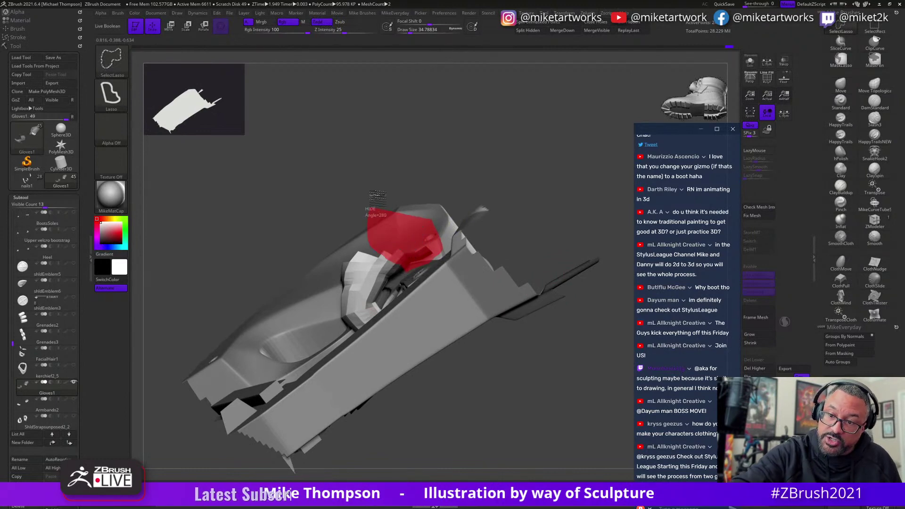
left_click_drag(377, 195, 378, 198, "ctrl+alt+shift")
mouse_move(508, 359)
left_mouse_down()
mouse_move(509, 424)
mouse_move(519, 389)
mouse_move(515, 424)
mouse_move(530, 426)
mouse_move(529, 410)
left_mouse_up()
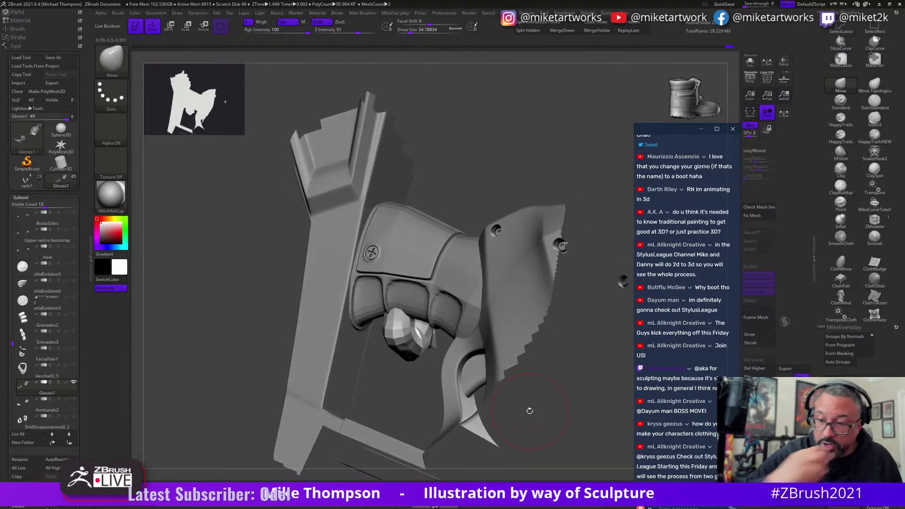
left_click(548, 424, "ctrl+shift")
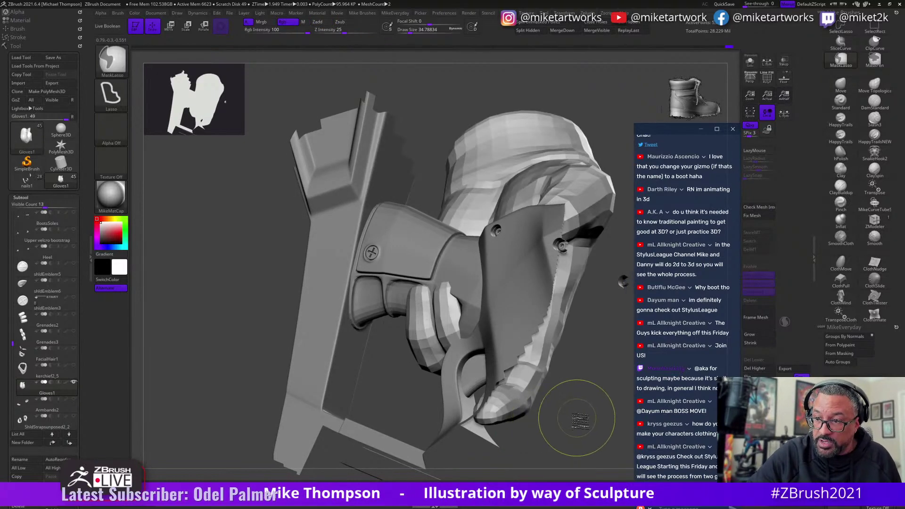
mouse_move(573, 420)
left_mouse_down()
mouse_move(563, 365)
mouse_move(557, 430)
mouse_move(539, 448)
left_mouse_up()
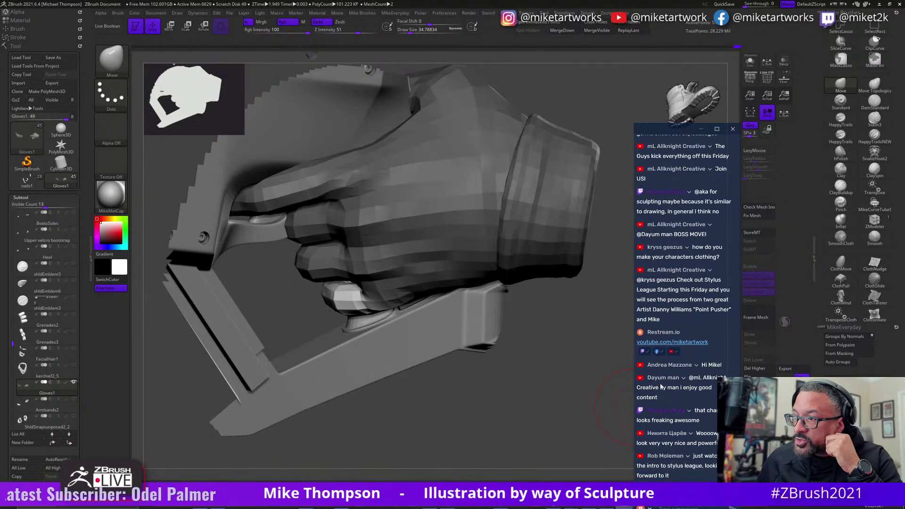
Move and rotate the unmasked little finger with the transform gizmo to fit it around the lower grip.
left_click_drag(549, 410, 492, 436)
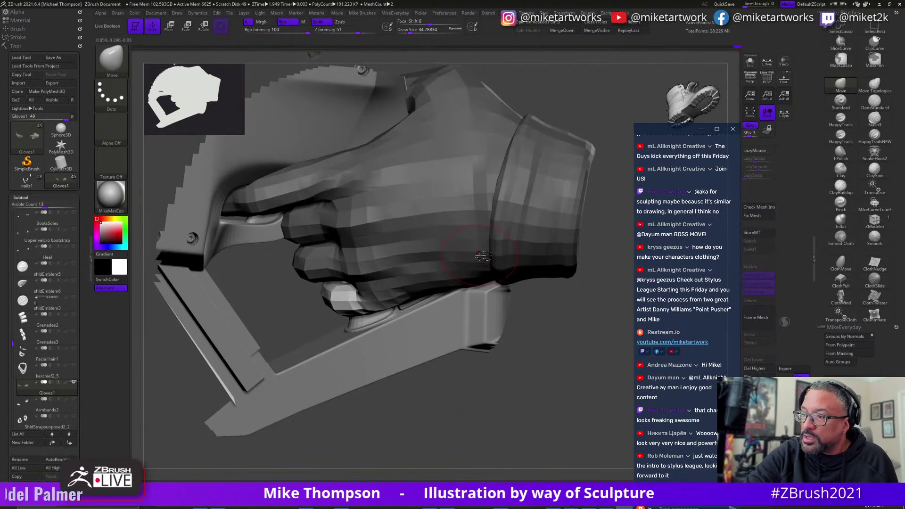
left_click_drag(538, 441, 530, 453)
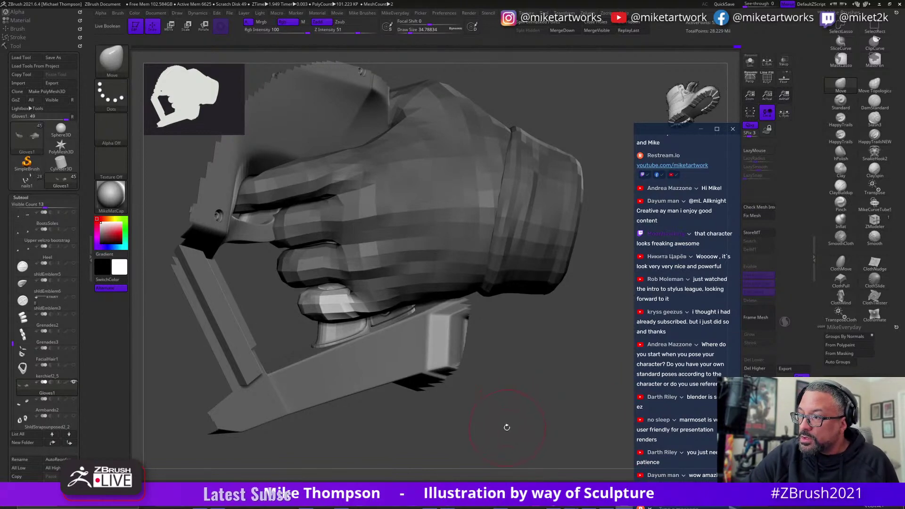
mouse_move(514, 429)
left_mouse_down()
mouse_move(525, 422)
mouse_move(493, 460)
mouse_move(506, 429)
mouse_move(539, 394)
mouse_move(517, 380)
left_mouse_up()
key("w")
left_click_drag(417, 298, 377, 351)
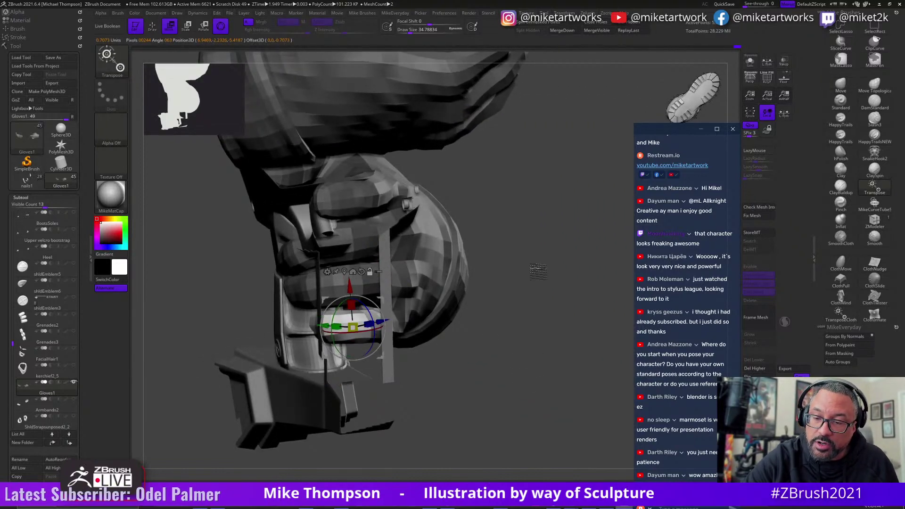
left_click_drag(536, 268, 429, 317)
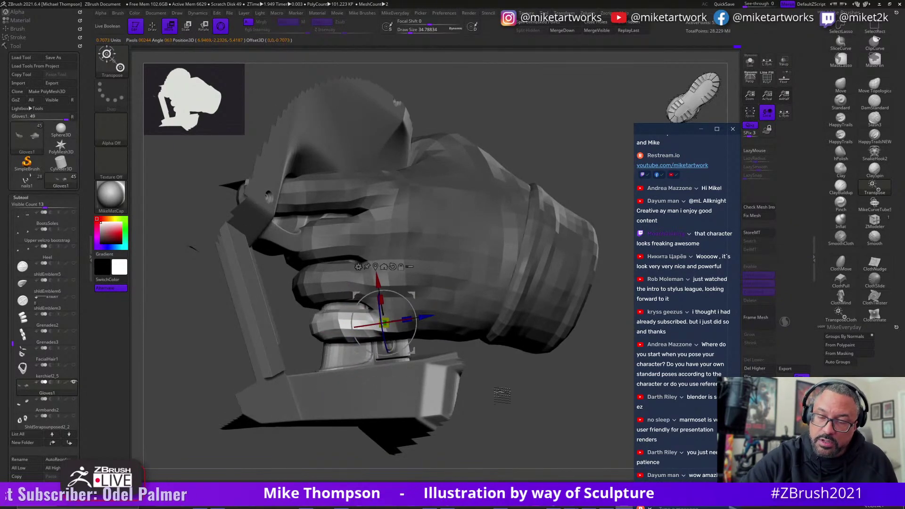
left_click_drag(501, 395, 474, 348)
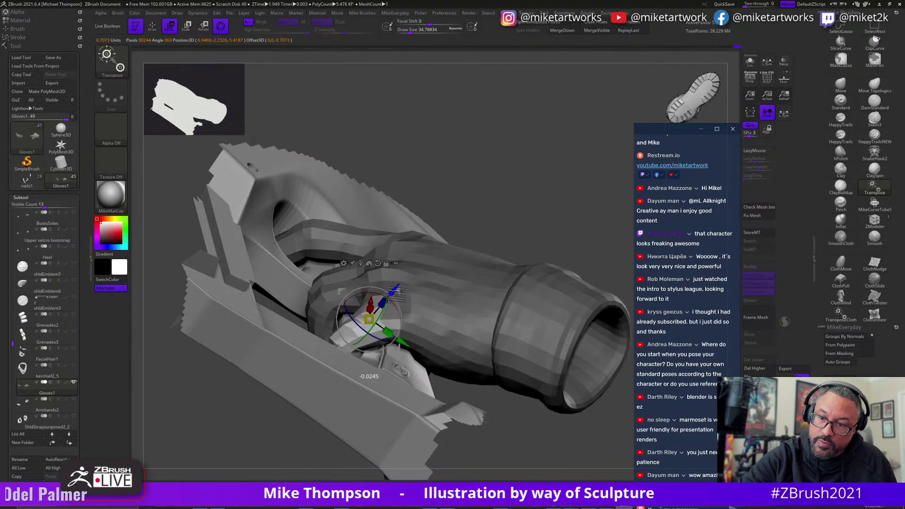
left_click_drag(398, 292, 533, 280)
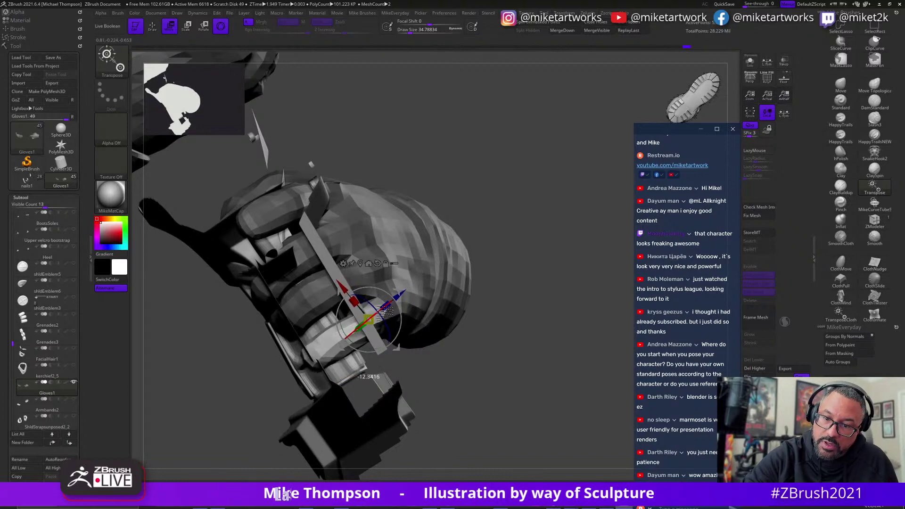
mouse_move(383, 312)
left_mouse_down()
mouse_move(454, 421)
mouse_move(580, 345)
mouse_move(582, 326)
mouse_move(370, 325)
left_mouse_up()
key("q")
Turn on the polyframe display to show the glove's polygroups.
key("space")
left_click_drag(551, 331, 567, 331)
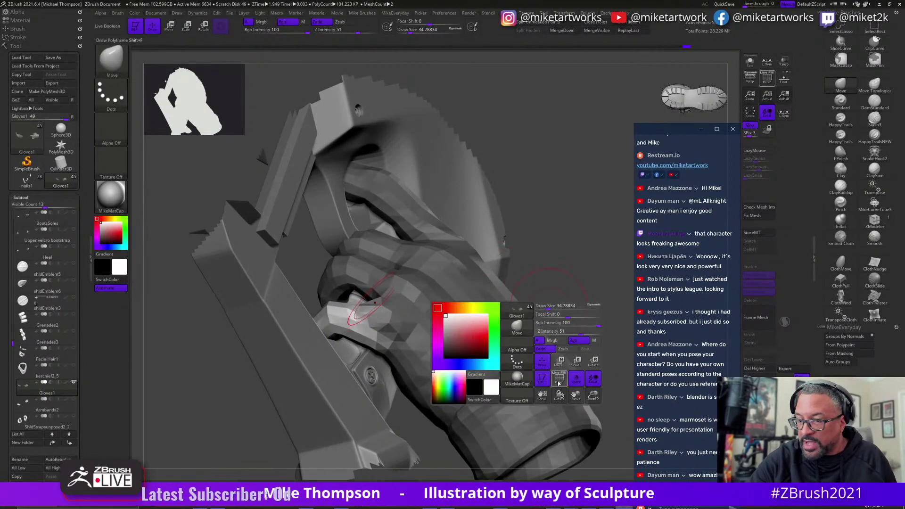
left_click(559, 380)
left_click_drag(559, 379, 581, 313)
Isolate the little finger by its polygroups, then restore the full glove with everything but that finger masked.
left_click(370, 311, "ctrl+shift")
key("shift+f")
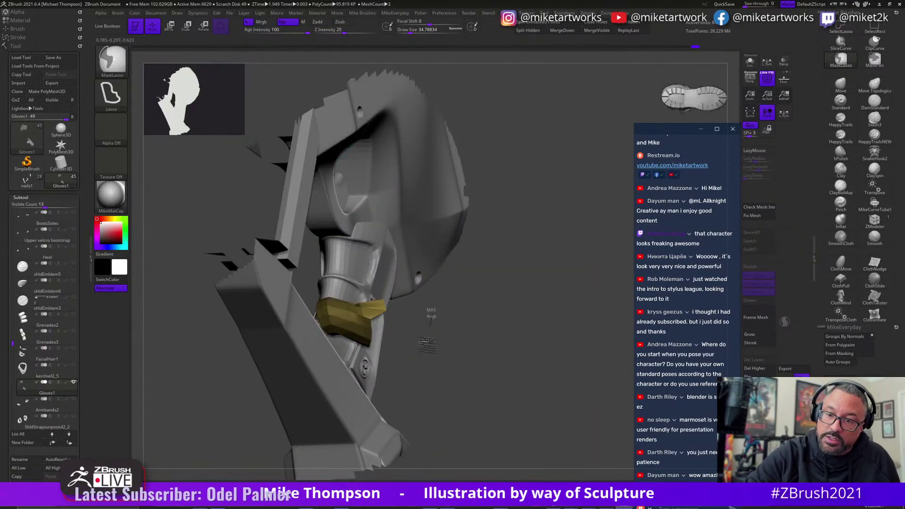
left_click_drag(426, 344, 519, 372)
left_click(518, 381, "ctrl+shift")
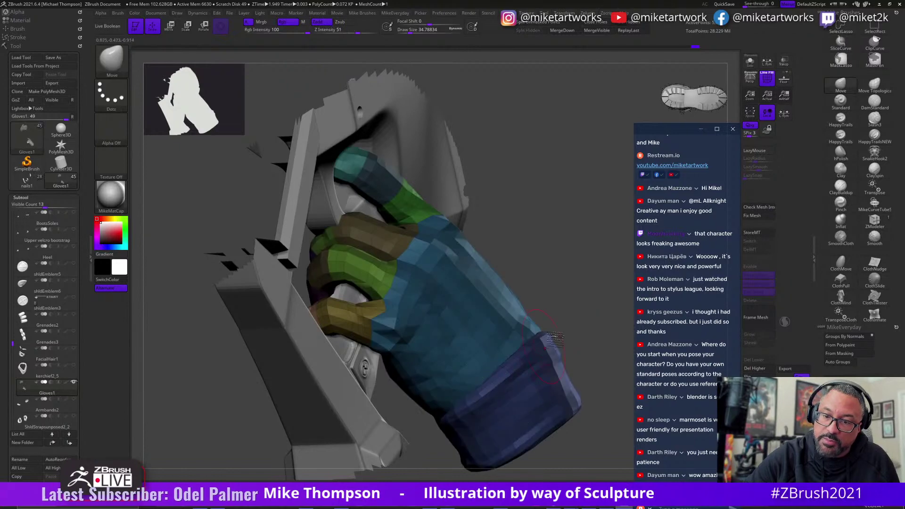
mouse_move(518, 382)
left_mouse_down()
mouse_move(544, 310)
mouse_move(548, 324)
mouse_move(379, 313)
left_mouse_up()
Shift and rotate the little finger with the transform gizmo so it wraps around the grip beside the other fingers.
key("w")
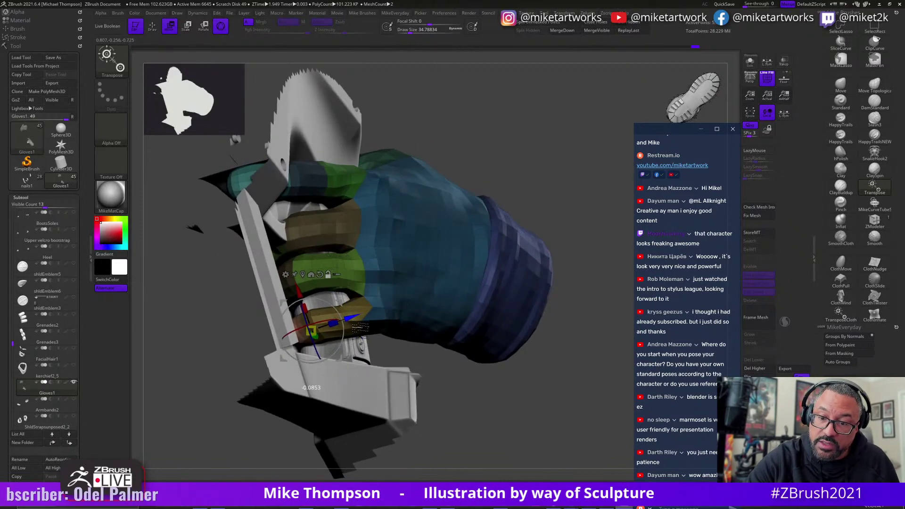
left_click_drag(531, 202, 347, 354)
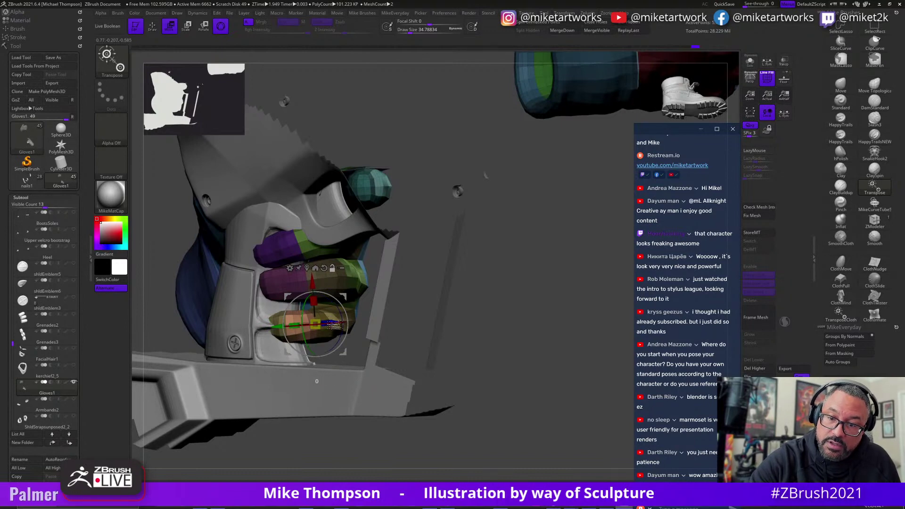
left_click_drag(526, 344, 520, 324)
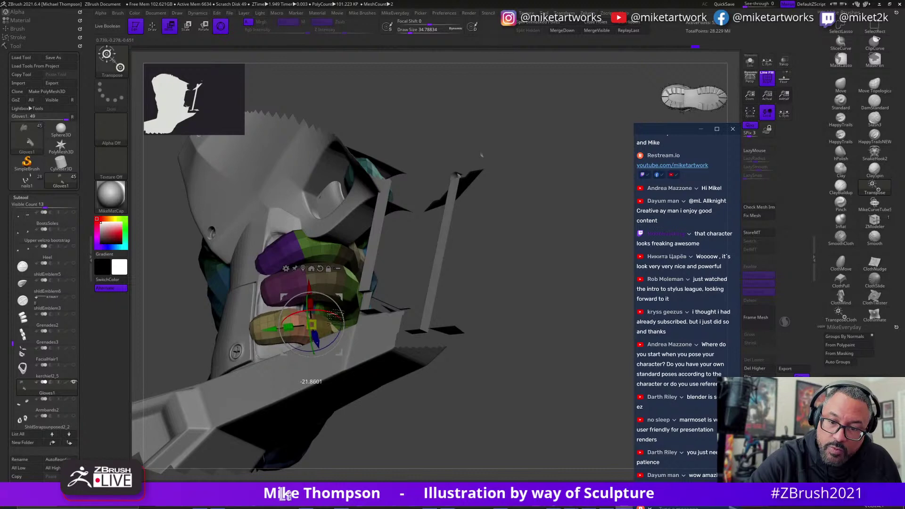
mouse_move(554, 391)
left_mouse_down()
mouse_move(564, 362)
mouse_move(550, 341)
mouse_move(340, 358)
left_mouse_up()
Clear the mask, solo the Gloves1 subtool, and smooth the transition between the little finger's base and the palm.
key("q")
key("shift")
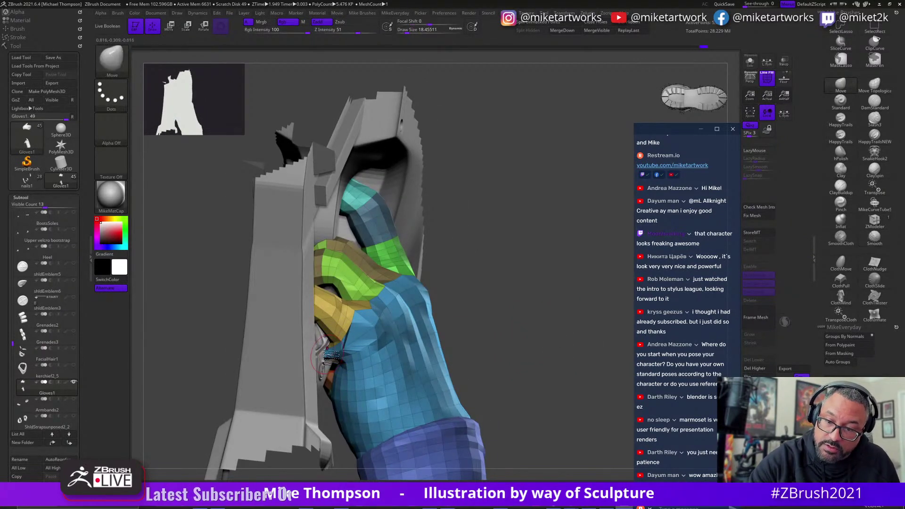
key("shift+ctrl+s")
mouse_move(424, 363)
left_mouse_down()
mouse_move(404, 347)
mouse_move(351, 335)
left_mouse_up()
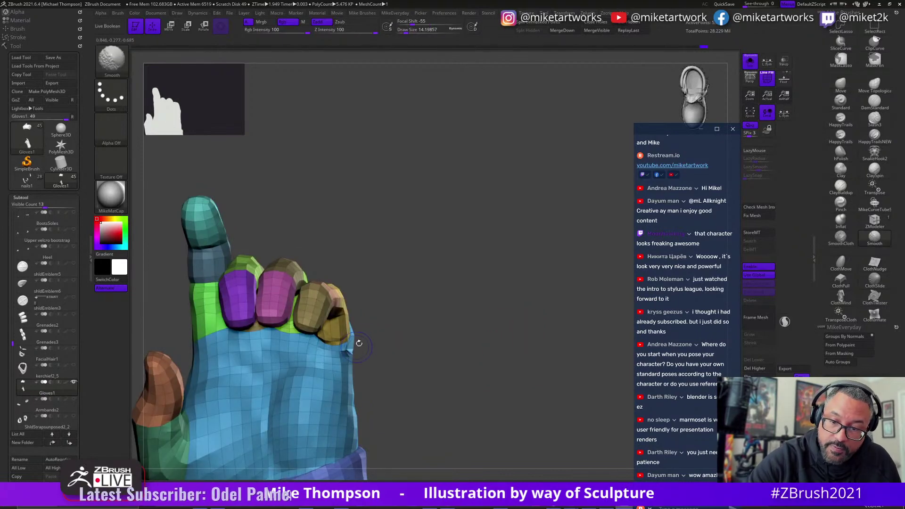
mouse_move(523, 256)
left_mouse_down()
mouse_move(535, 257)
mouse_move(537, 278)
mouse_move(337, 321)
mouse_move(447, 256)
left_mouse_up()
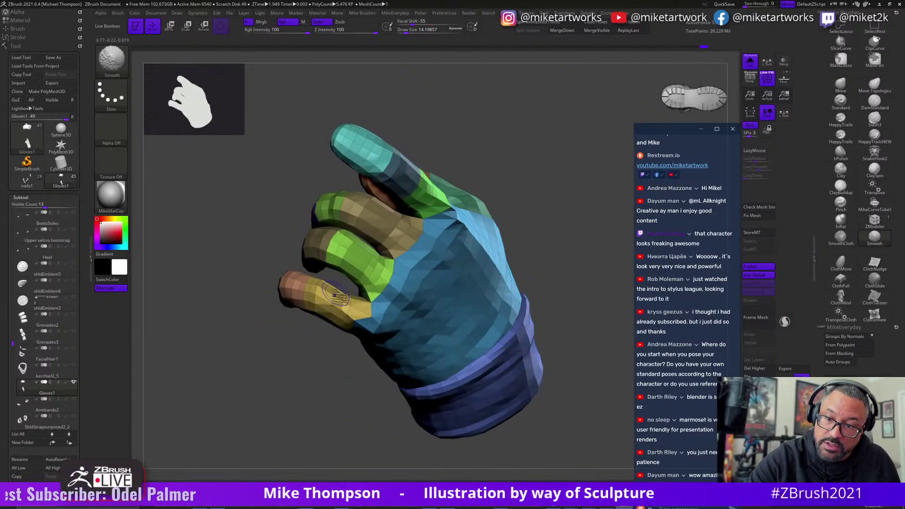
Refine the little finger and its knuckle with the Move and Smooth brushes, checking the soloed glove from all sides.
left_click_drag(533, 222, 525, 247)
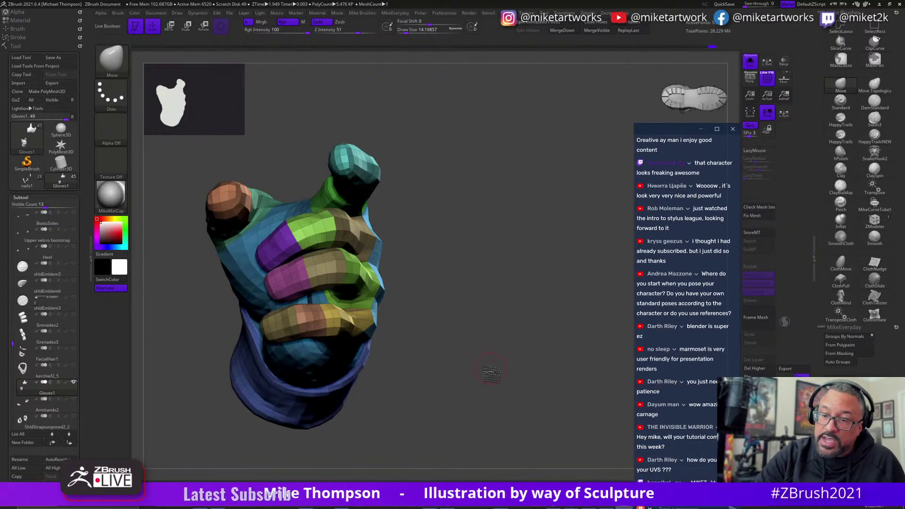
mouse_move(491, 371)
left_mouse_down()
mouse_move(485, 375)
mouse_move(519, 369)
mouse_move(531, 380)
mouse_move(460, 394)
mouse_move(466, 417)
left_mouse_up()
key("shift")
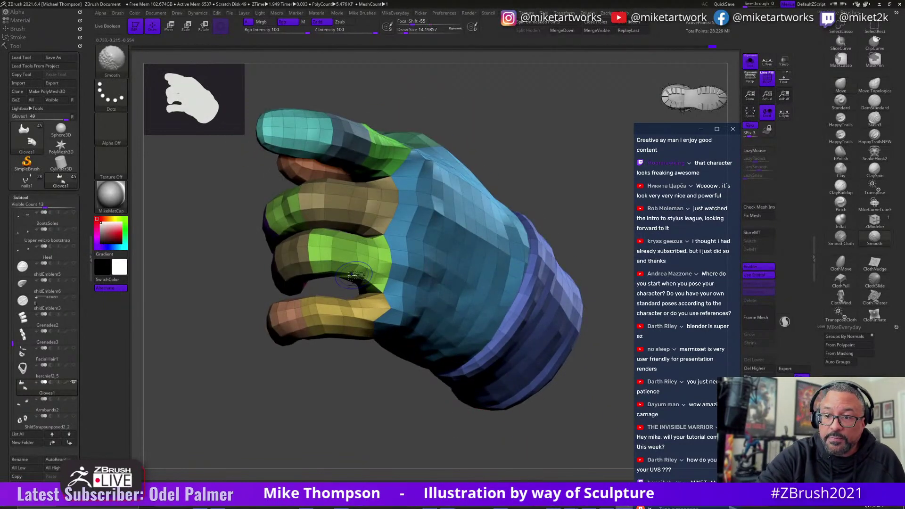
mouse_move(343, 408)
left_mouse_down()
mouse_move(373, 396)
mouse_move(365, 407)
left_mouse_up()
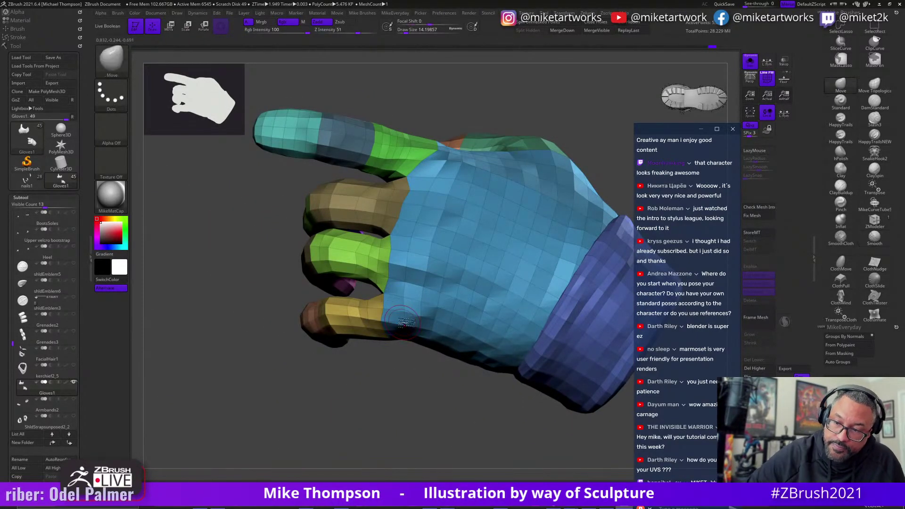
left_click_drag(438, 409, 372, 330)
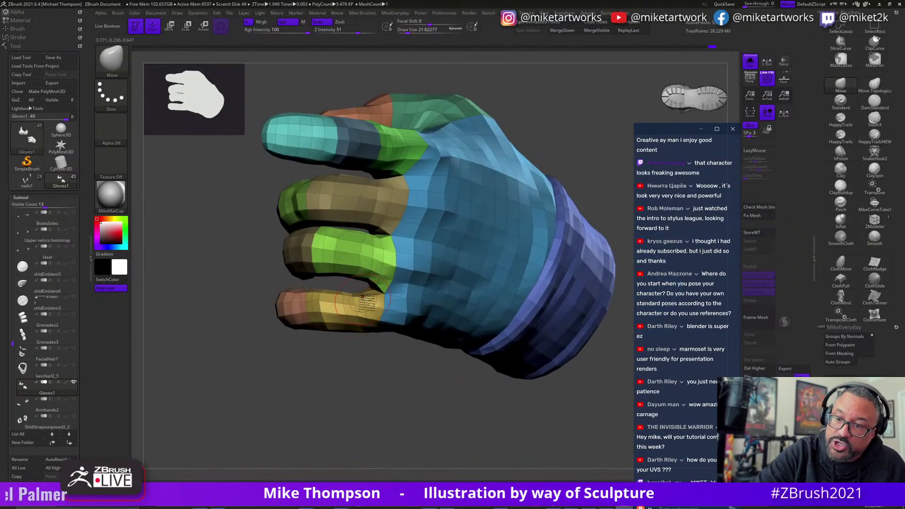
left_click_drag(523, 420, 559, 416)
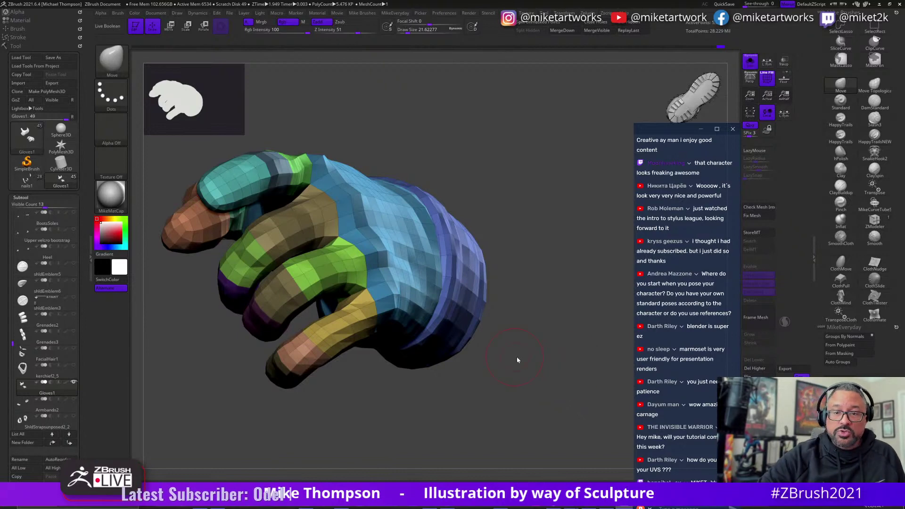
left_click_drag(517, 361, 564, 365)
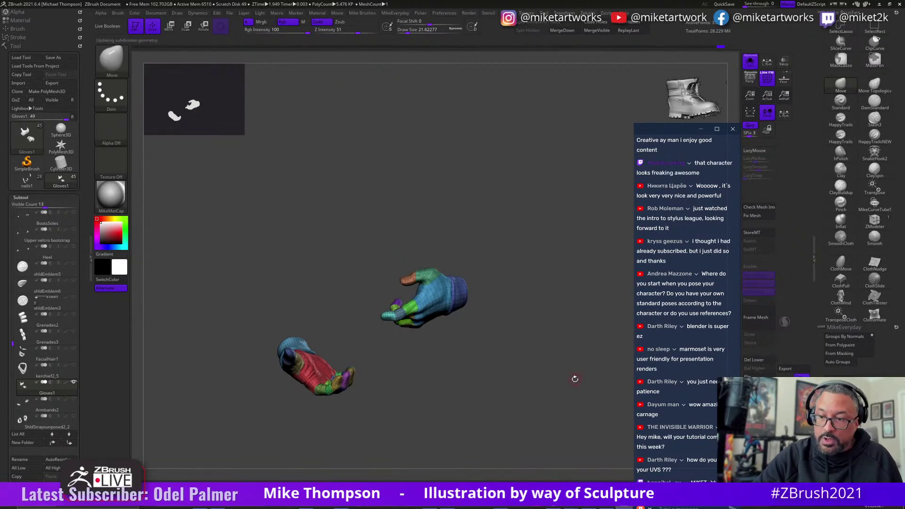
Show the gloves at their highest subdivision level without polyframe and compare the hand with and without the gun.
key("space")
key("shift+f")
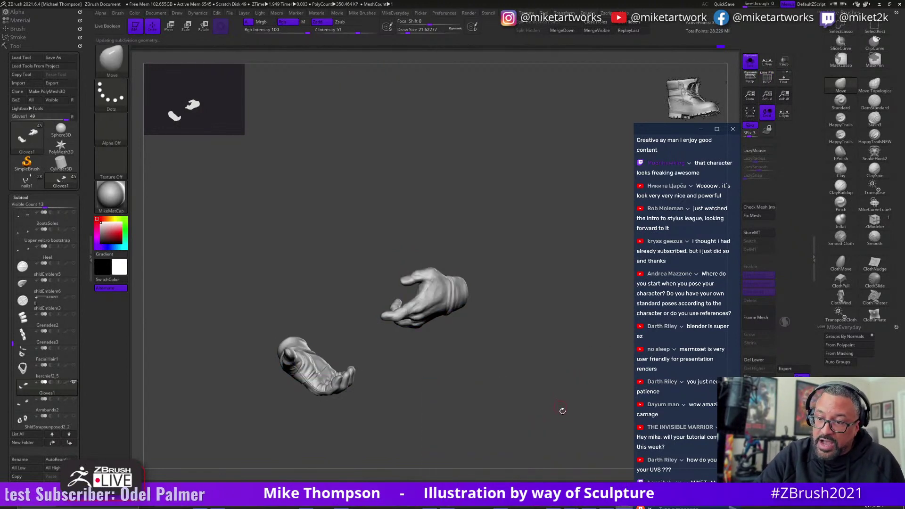
left_click_drag(561, 420, 606, 330)
left_click(749, 61)
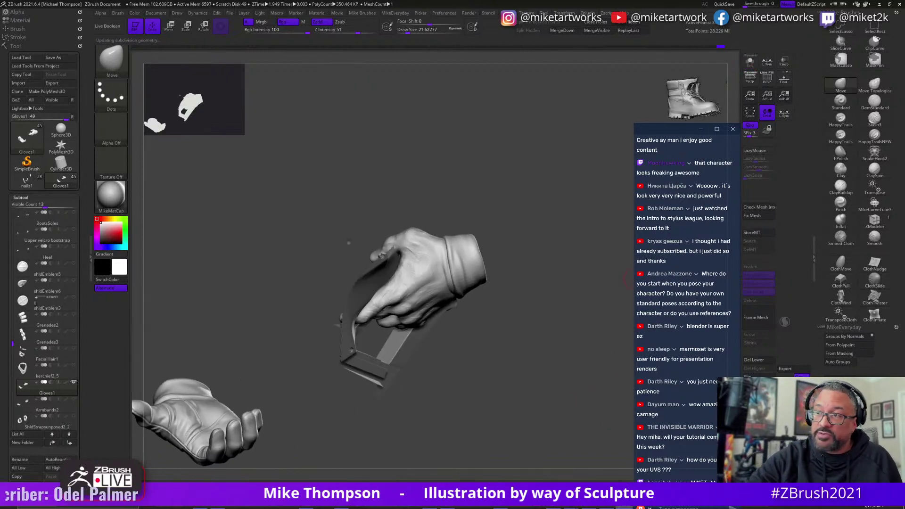
left_click(750, 61)
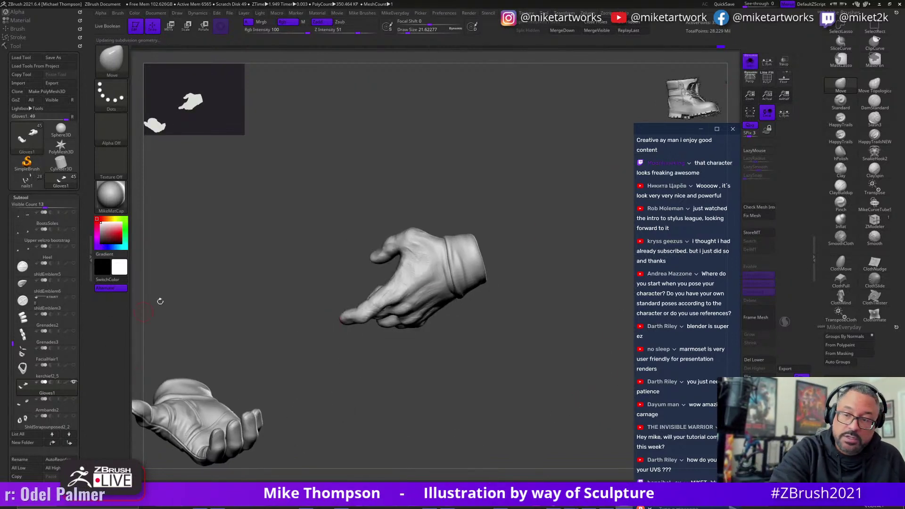
left_click(749, 61)
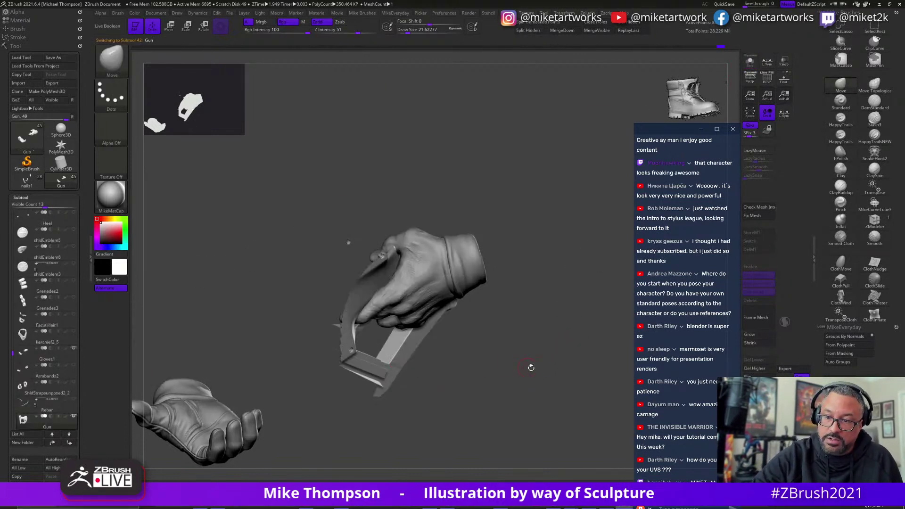
Select the Gun subtool, then bring back the full character and rock base with the red sphere hidden.
left_click(530, 368, "alt")
left_click_drag(524, 376, 564, 353)
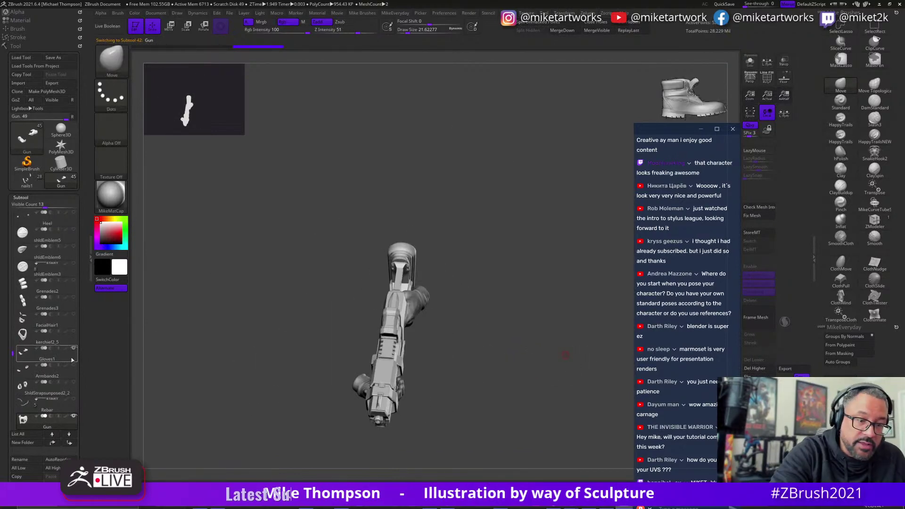
key("alt+s")
mouse_move(577, 370)
left_mouse_down()
mouse_move(586, 323)
mouse_move(586, 372)
mouse_move(570, 359)
left_mouse_up()
mouse_move(581, 390)
left_mouse_down()
mouse_move(584, 423)
mouse_move(583, 386)
left_mouse_up()
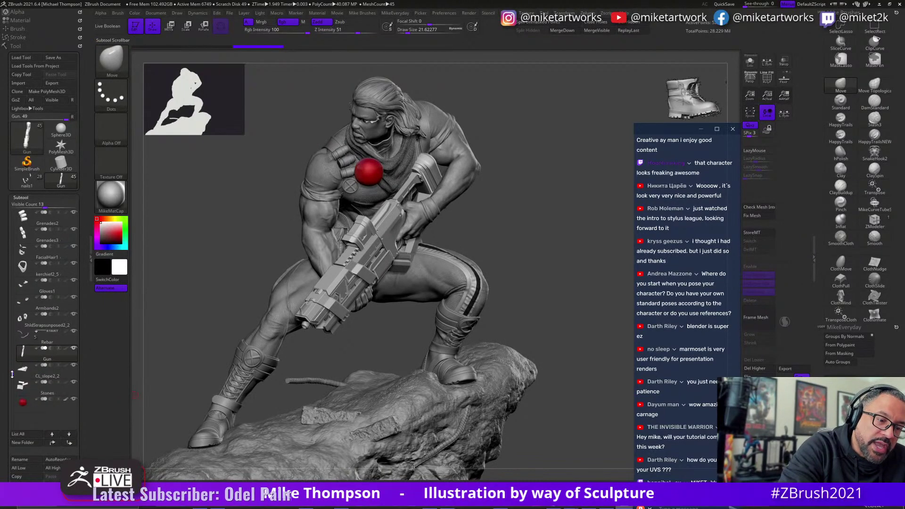
scroll(17, 367, "down", 3)
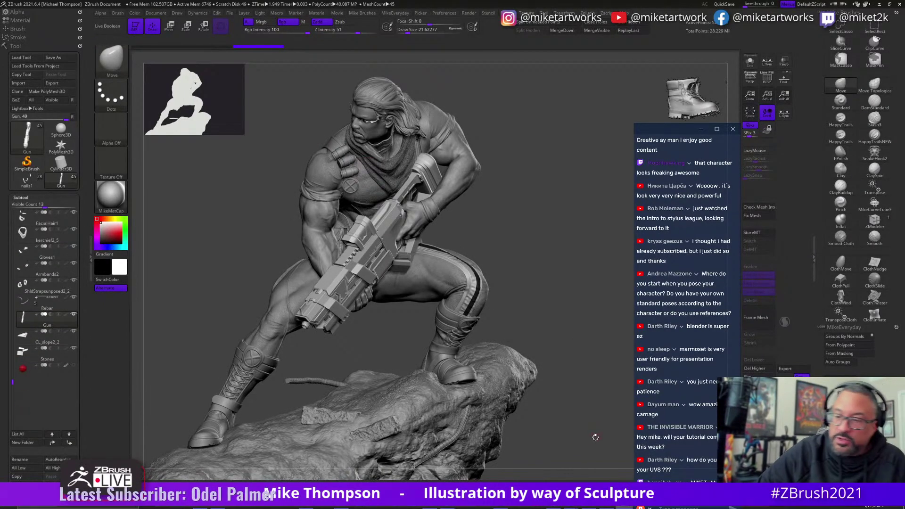
left_click_drag(592, 430, 598, 438)
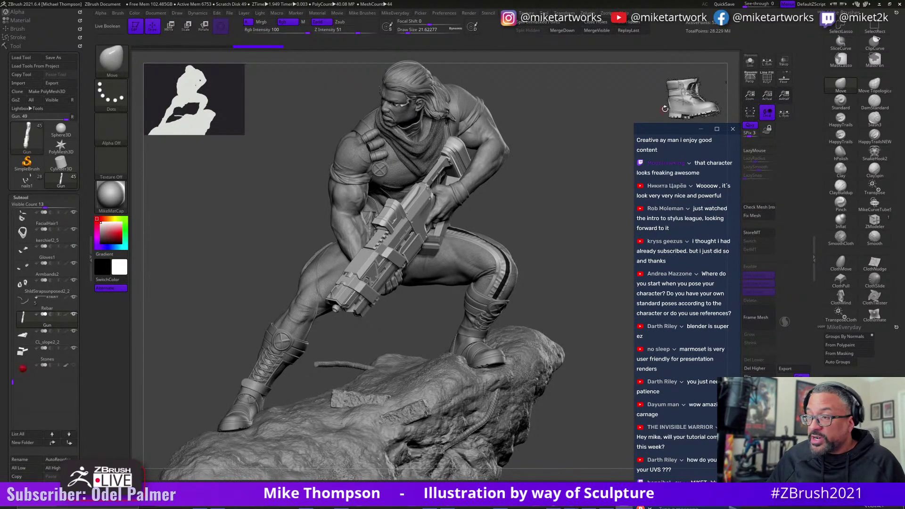
Reposition the chat window and examine the full character's pose and gun grip from slightly different angles.
left_click_drag(679, 131, 666, 101)
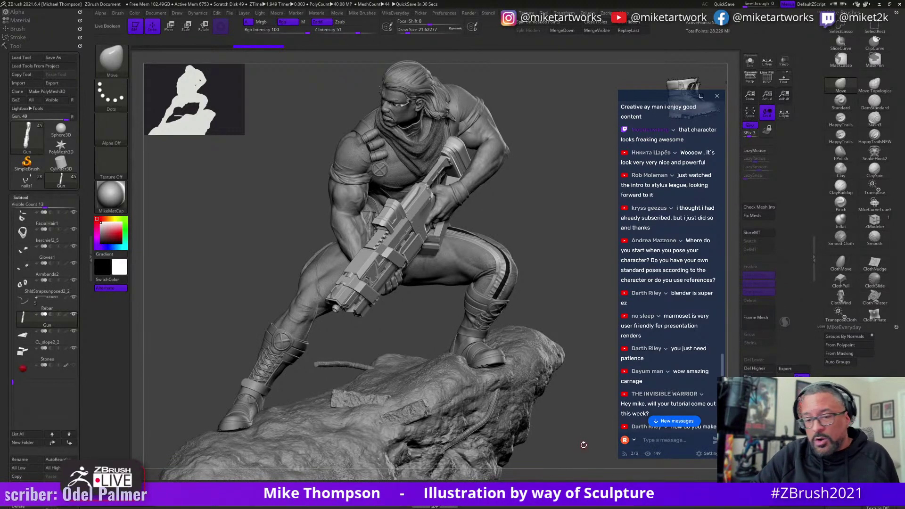
mouse_move(583, 445)
left_mouse_down()
mouse_move(590, 449)
mouse_move(588, 438)
left_mouse_up()
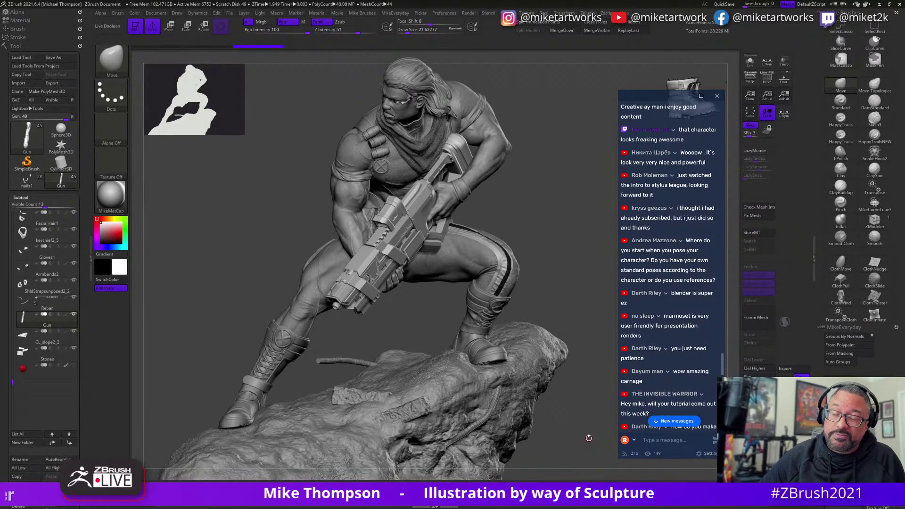
left_click_drag(563, 421, 584, 430)
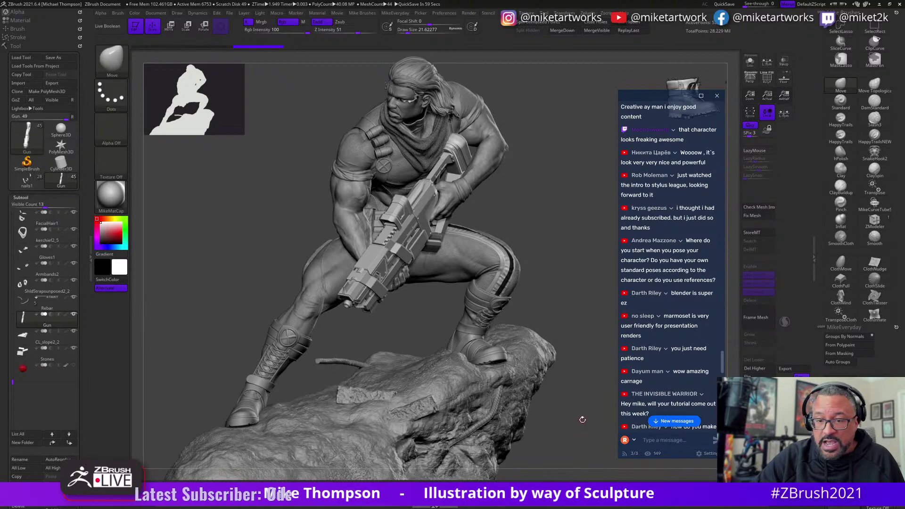
mouse_move(589, 433)
left_mouse_down()
mouse_move(598, 433)
mouse_move(584, 428)
left_mouse_up()
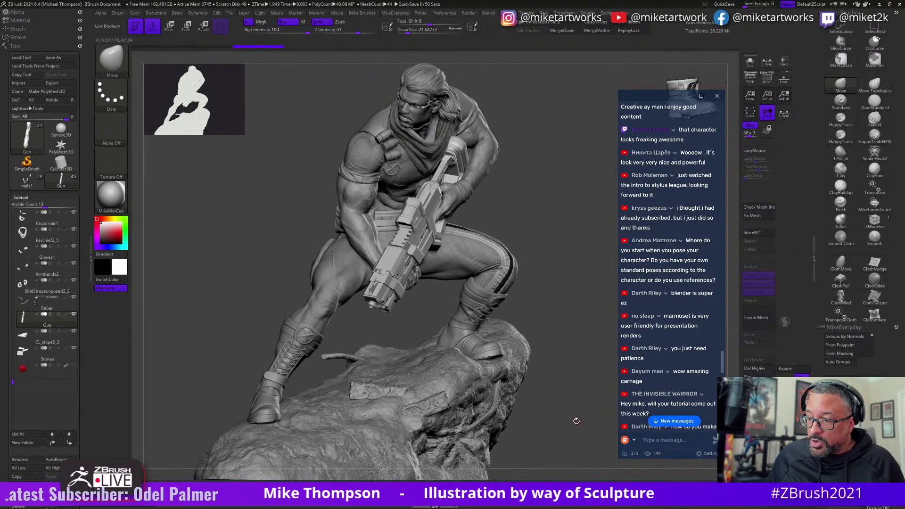
left_click_drag(575, 424, 587, 426)
Read back and forth through the stream chat for viewers' questions and comments.
scroll(685, 339, "down", 3)
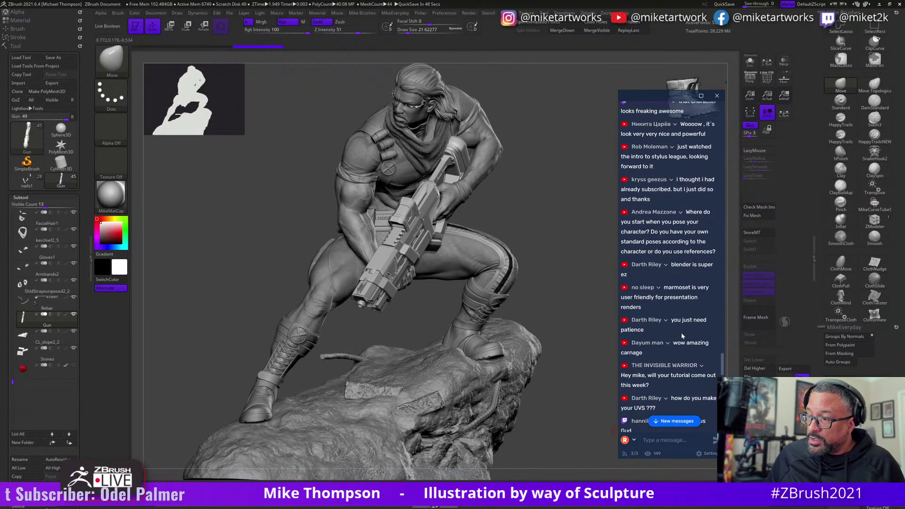
scroll(686, 338, "up", 2)
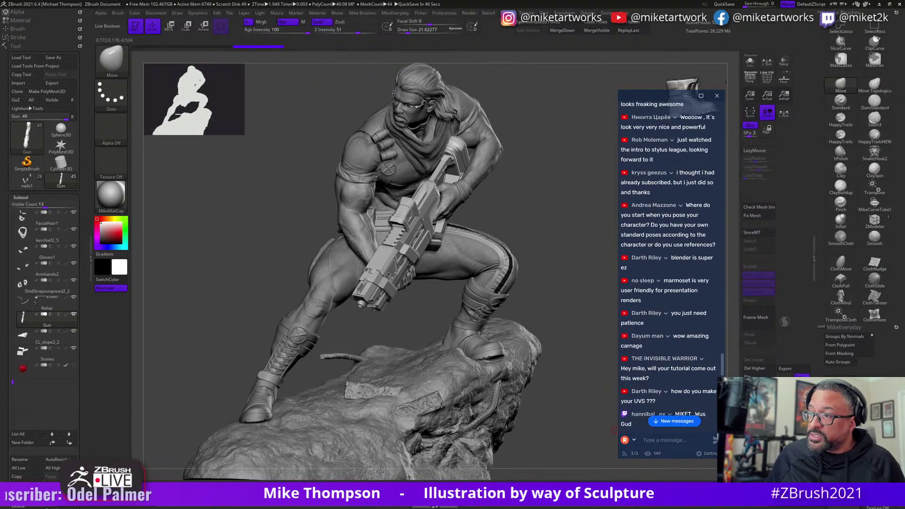
scroll(673, 211, "down", 2)
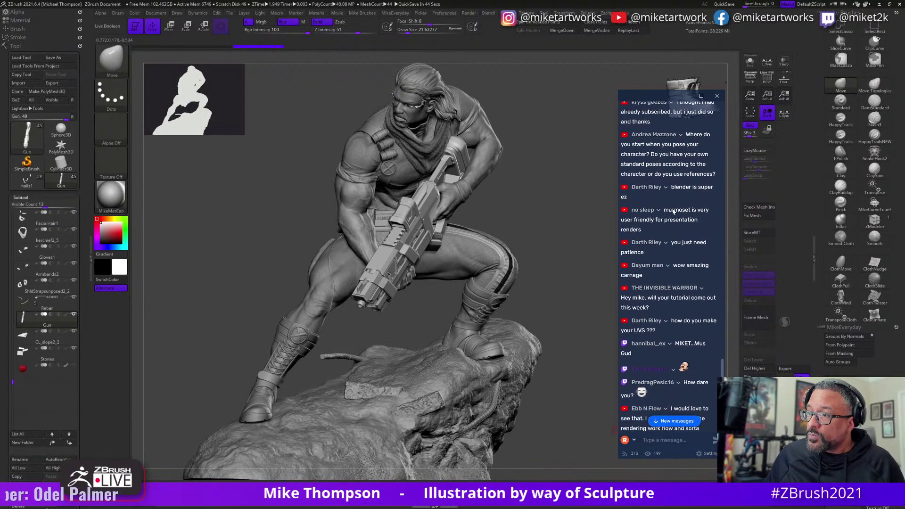
scroll(669, 266, "down", 1)
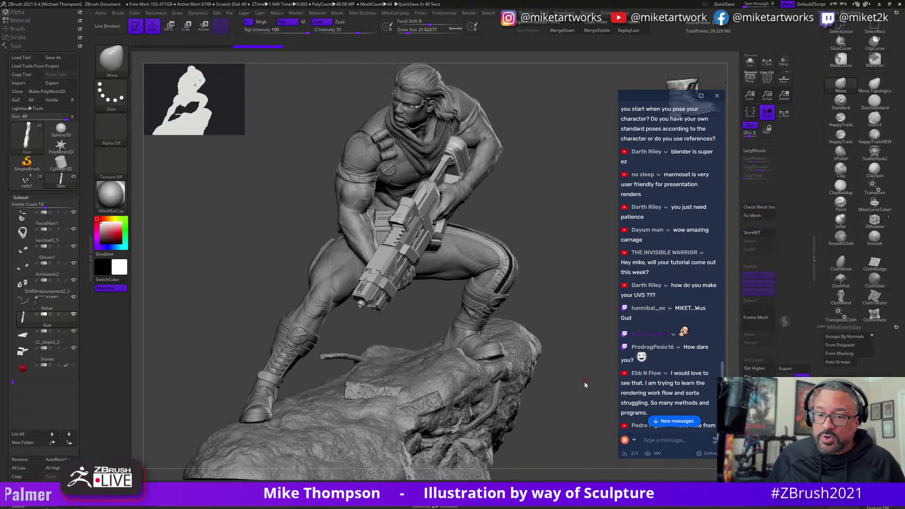
scroll(677, 362, "down", 15)
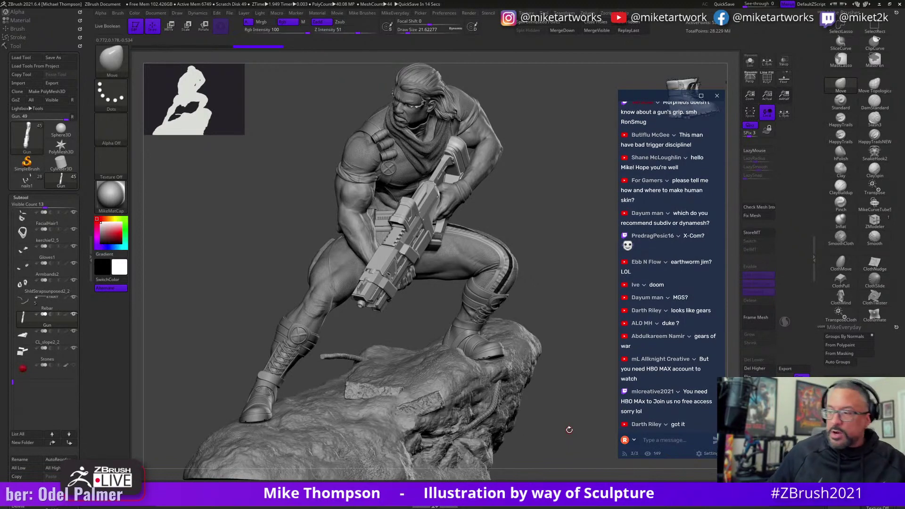
scroll(665, 325, "up", 3)
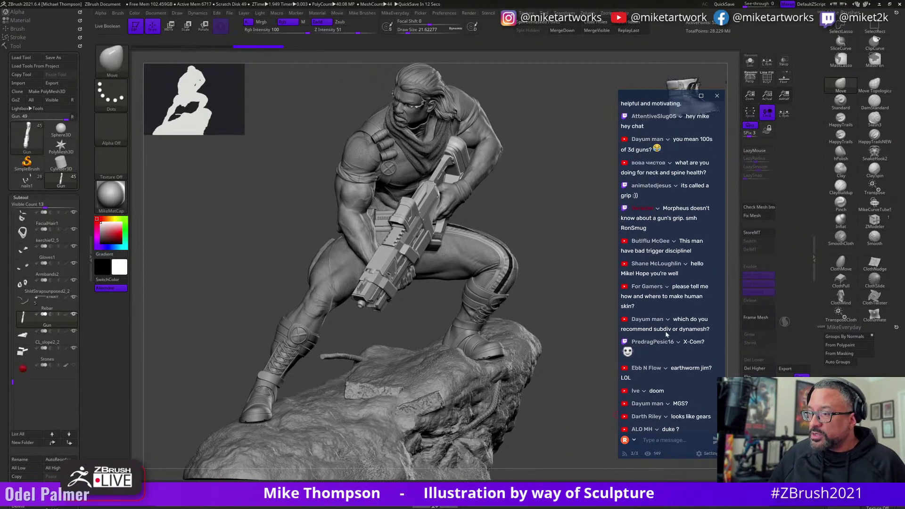
scroll(667, 393, "up", 1)
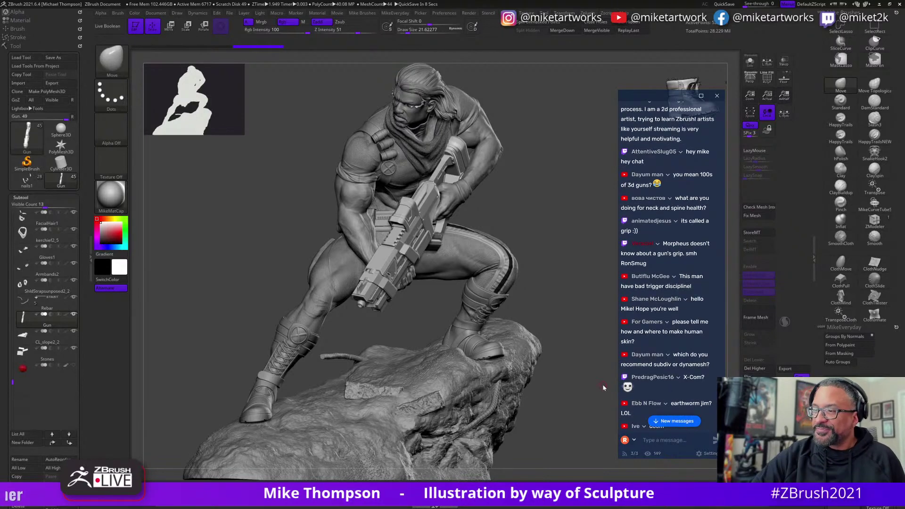
scroll(651, 267, "up", 3)
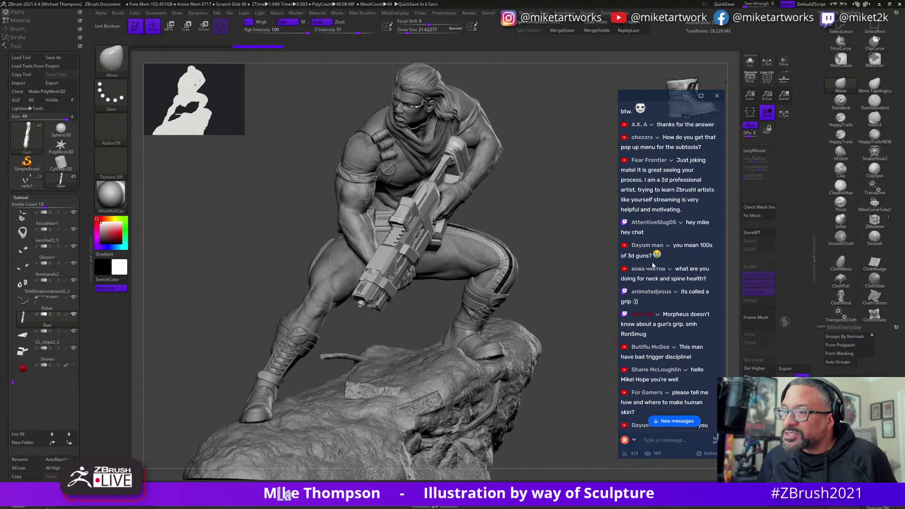
scroll(651, 267, "up", 3)
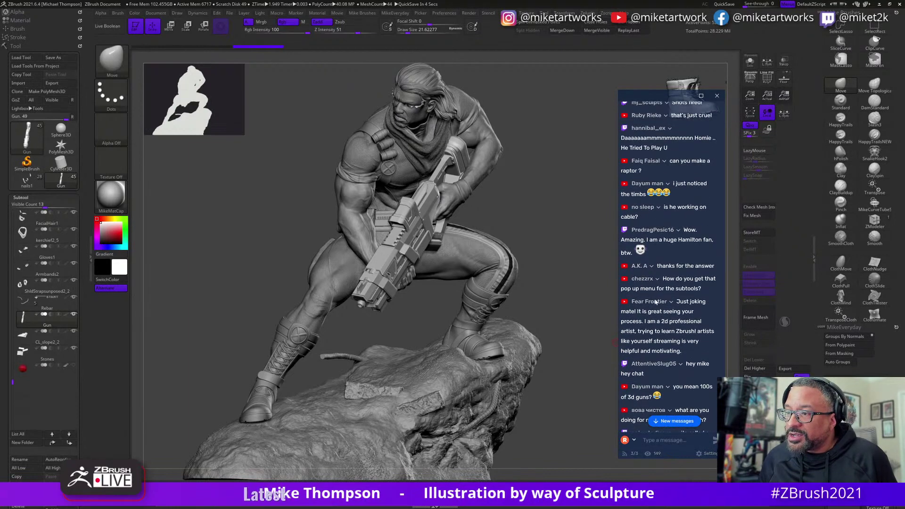
scroll(658, 298, "up", 4)
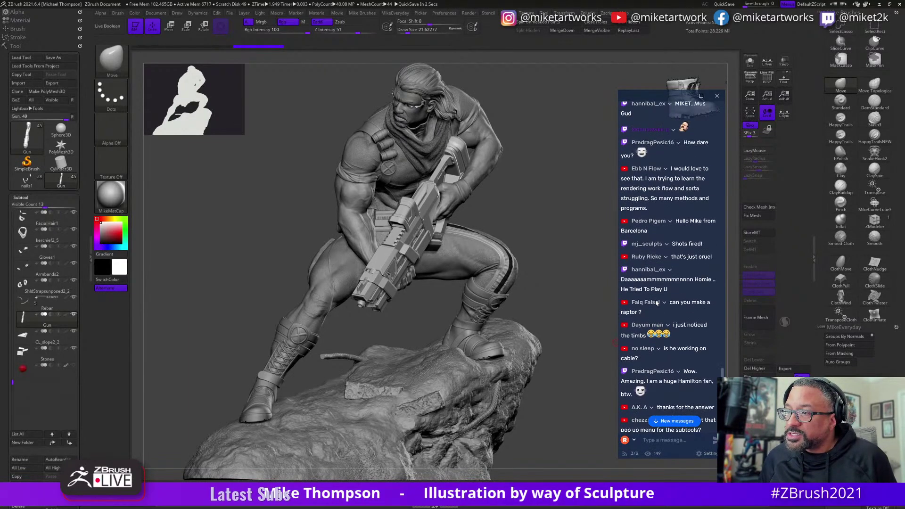
scroll(657, 303, "up", 5)
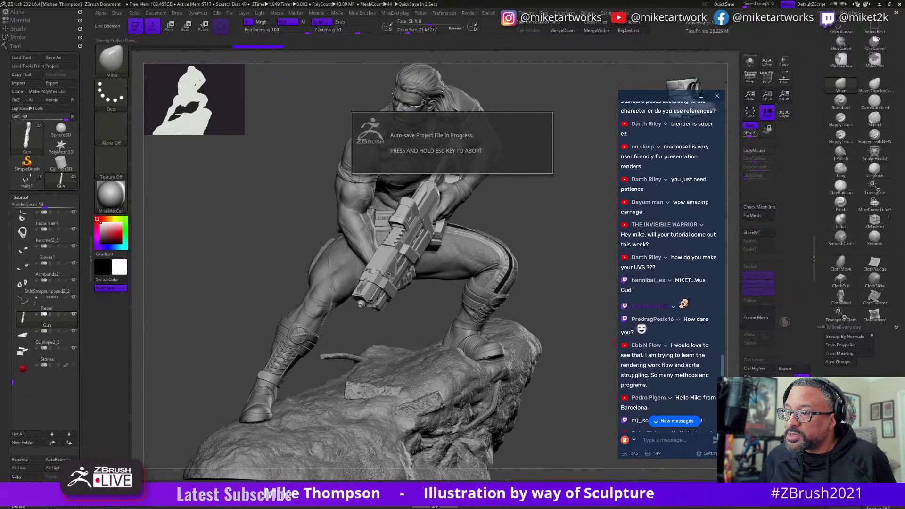
scroll(646, 316, "up", 3)
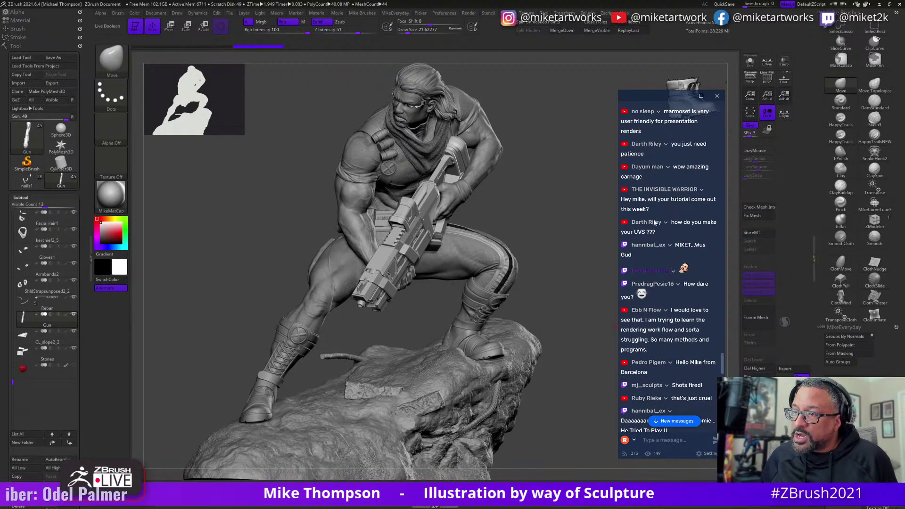
scroll(653, 227, "down", 1)
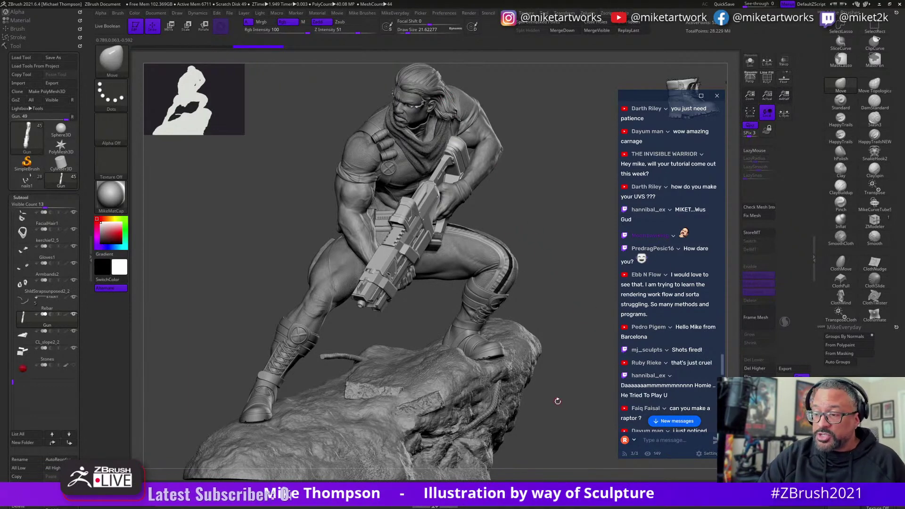
mouse_move(582, 414)
left_mouse_down()
mouse_move(568, 415)
mouse_move(581, 397)
left_mouse_up()
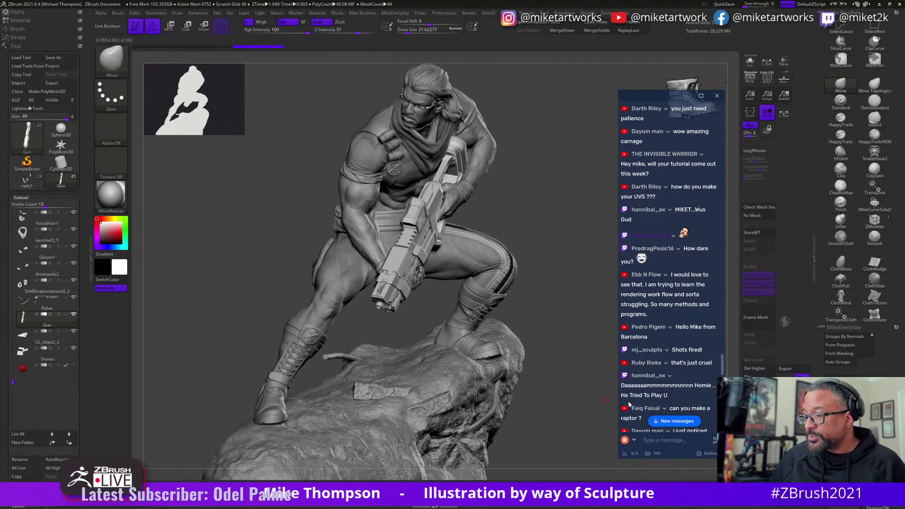
scroll(688, 377, "down", 3)
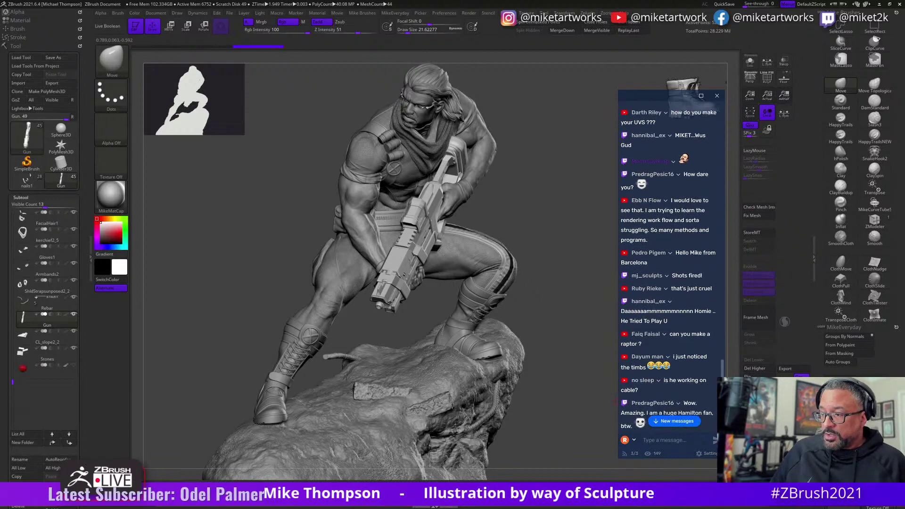
scroll(689, 378, "down", 3)
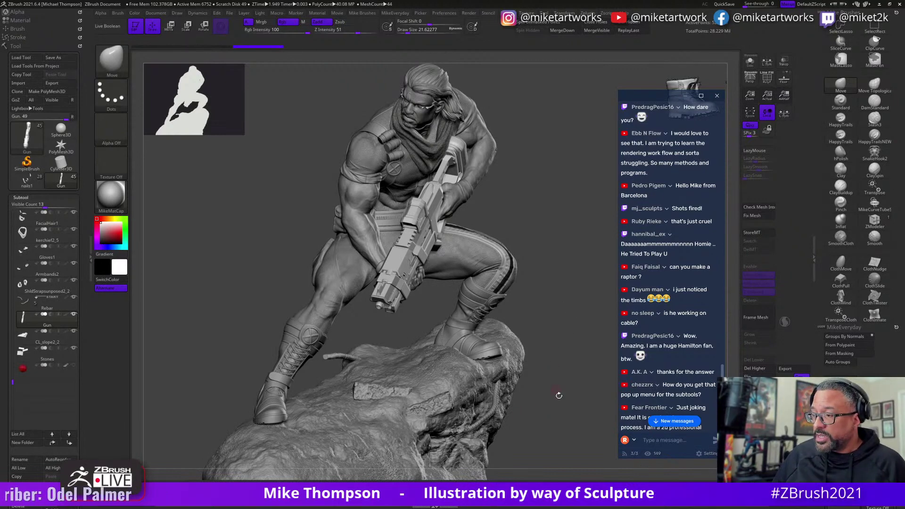
scroll(672, 276, "up", 1)
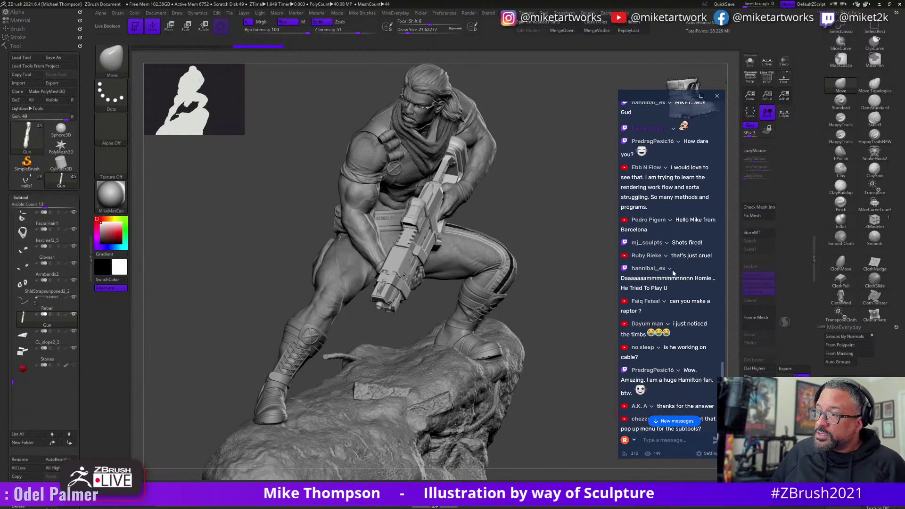
scroll(672, 261, "up", 1)
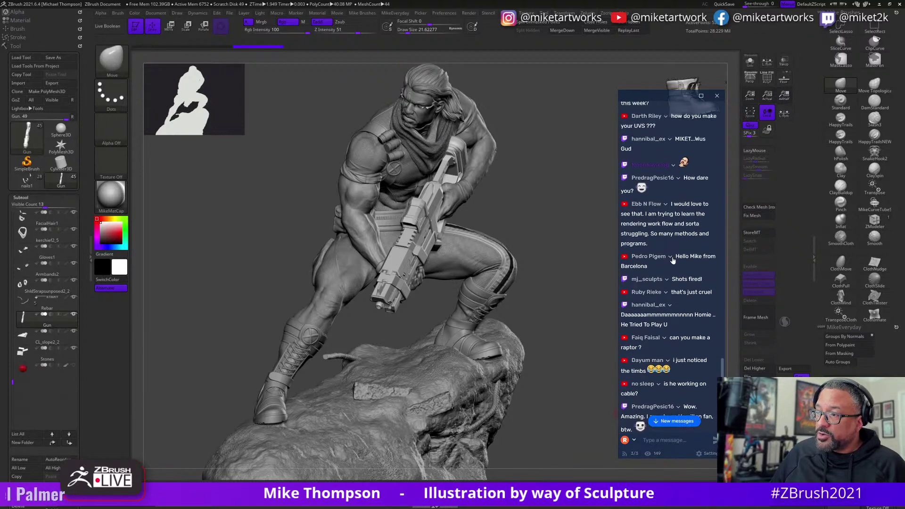
scroll(672, 260, "up", 1)
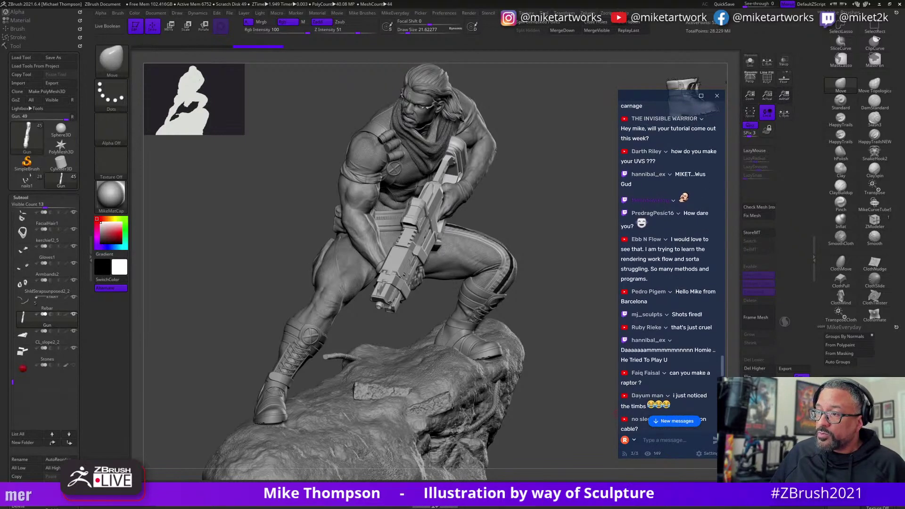
scroll(679, 237, "up", 1)
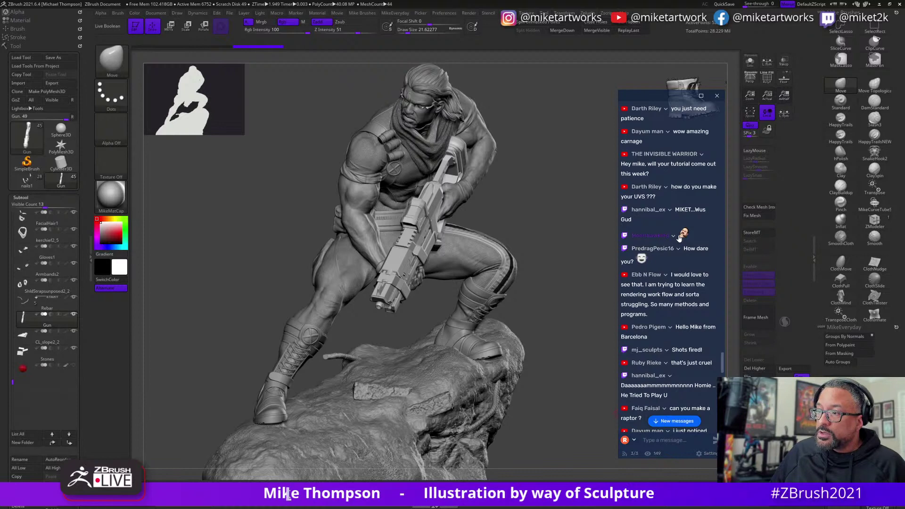
scroll(679, 241, "up", 1)
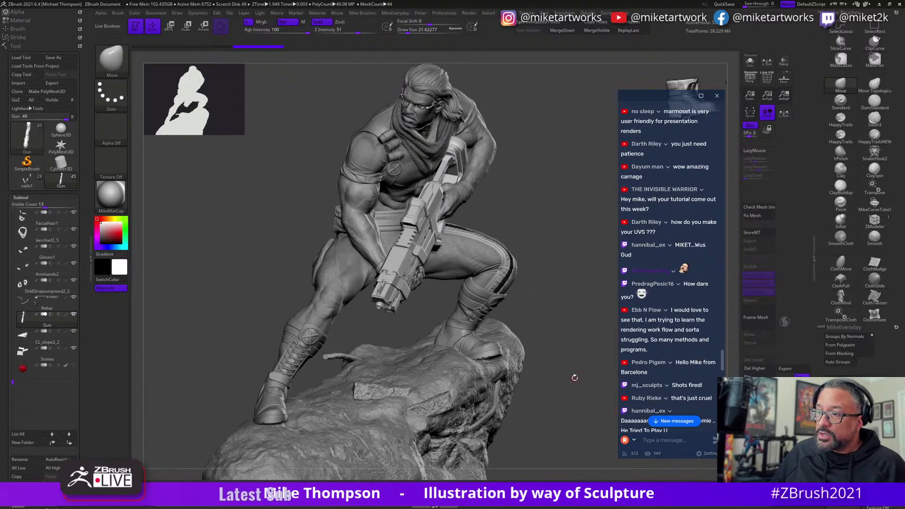
Select the Pants1 subtool, isolate it in Solo mode and check its mesh in polyframe.
left_click_drag(575, 360, 552, 322)
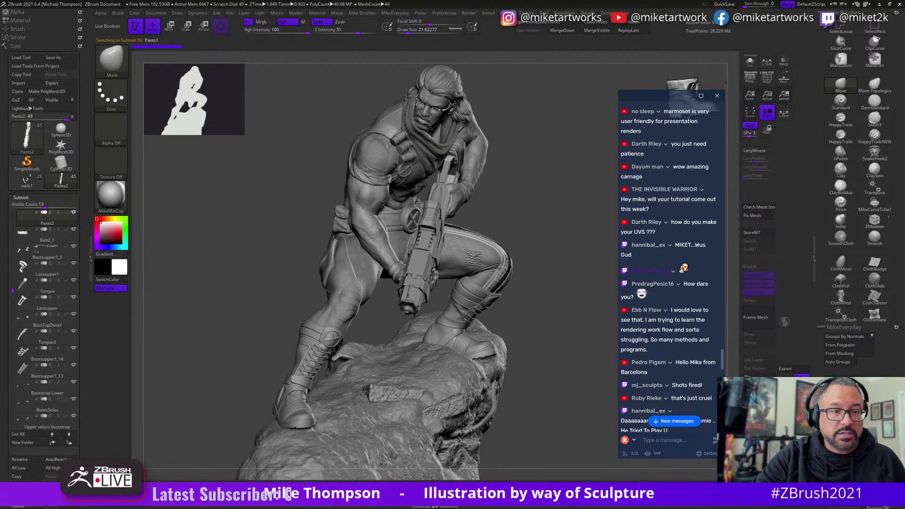
left_click(468, 268, "alt")
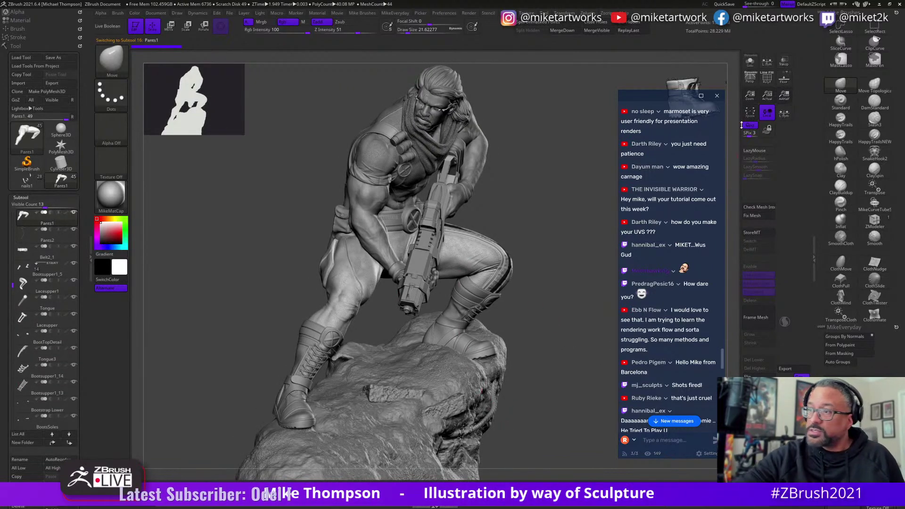
key("shift+s")
left_click_drag(557, 389, 596, 393)
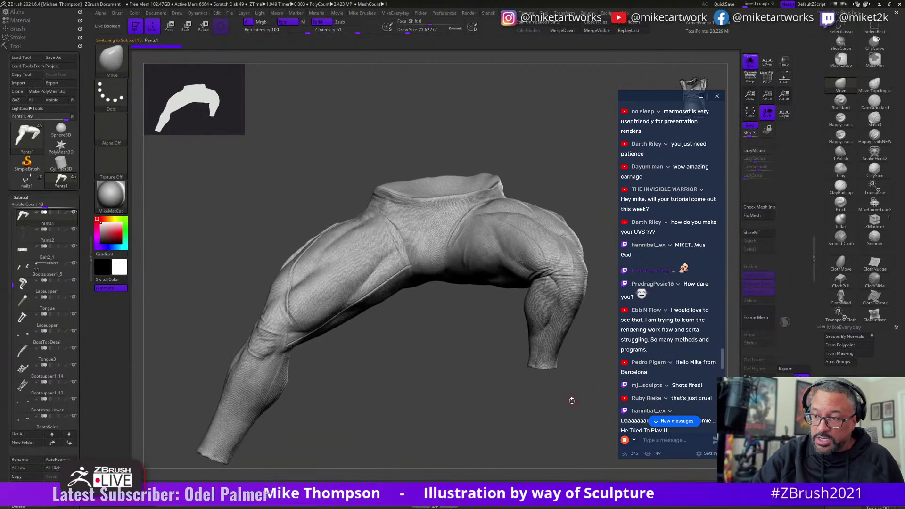
key("space")
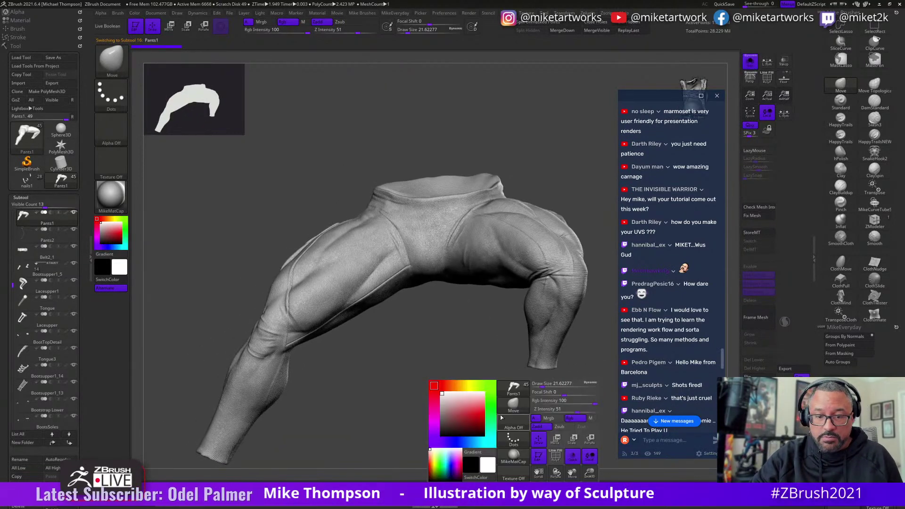
left_click(556, 456)
left_click(565, 458)
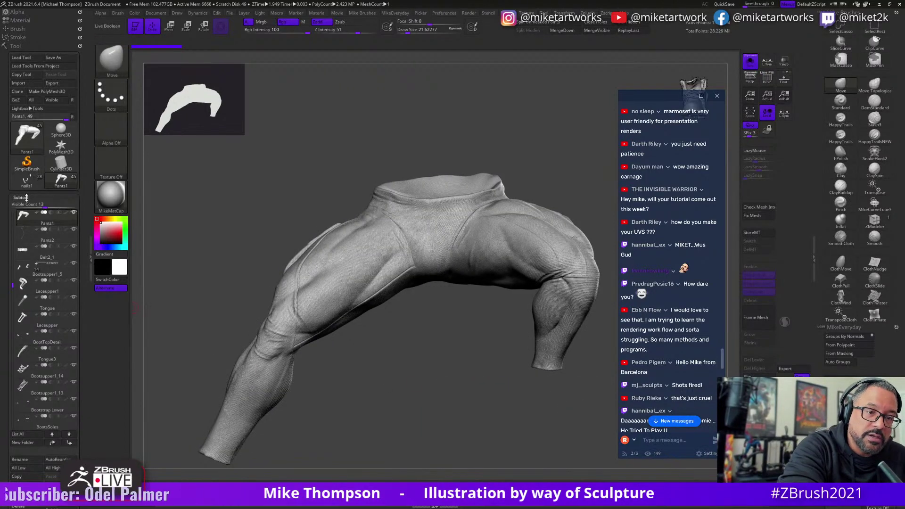
Open the UV Map settings for the pants and examine their polyframe and fabric surface from several angles.
left_click(25, 198)
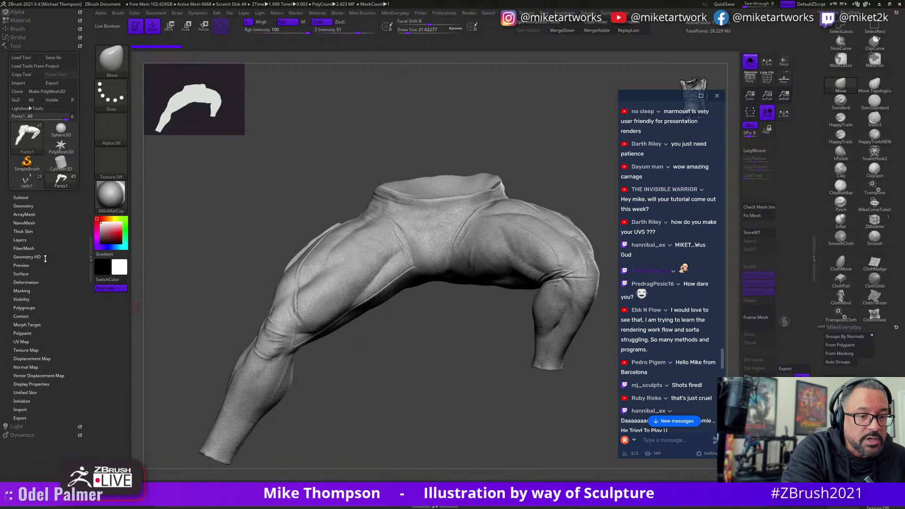
left_click(21, 342)
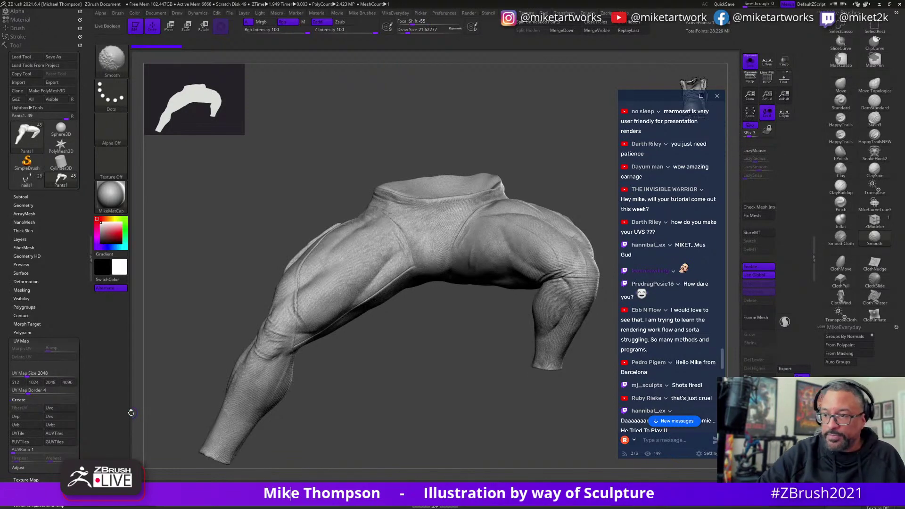
mouse_move(529, 414)
left_mouse_down()
mouse_move(513, 420)
mouse_move(567, 424)
mouse_move(579, 437)
mouse_move(574, 409)
left_mouse_up()
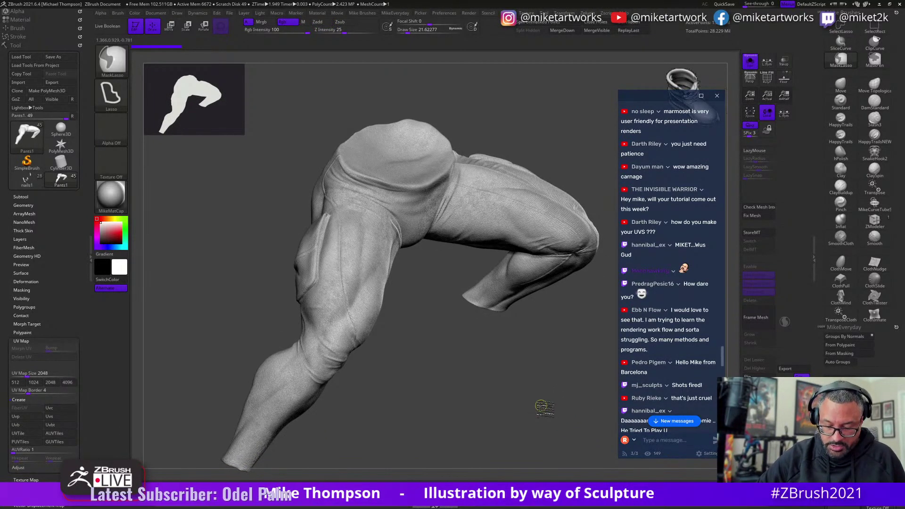
key("space")
left_click(492, 456)
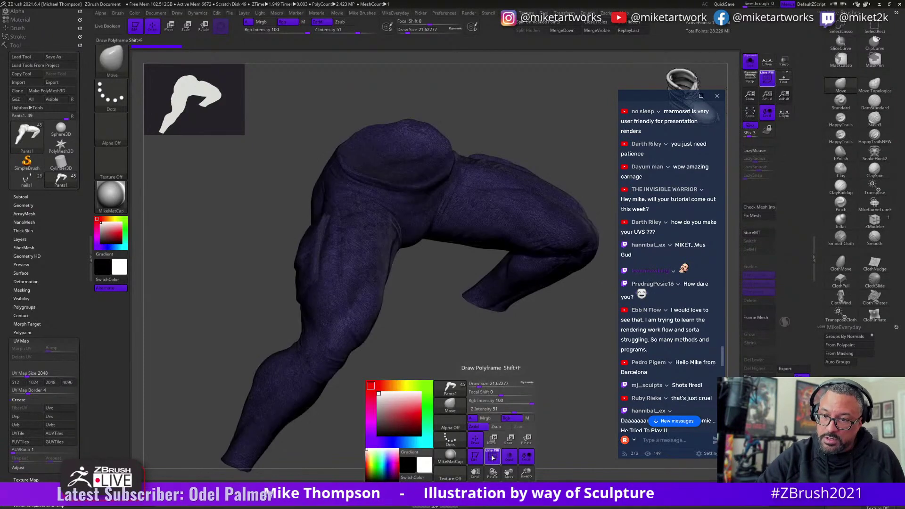
left_click(492, 456)
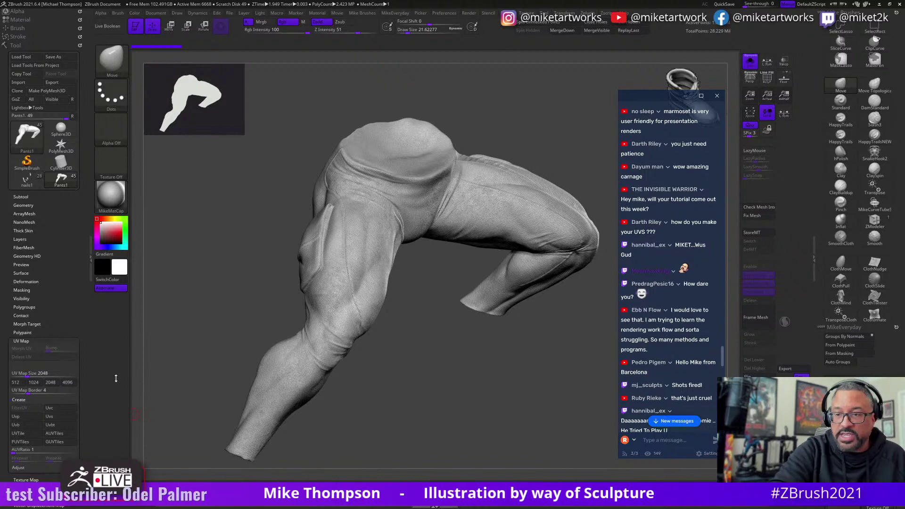
left_click_drag(590, 437, 474, 319)
mouse_move(564, 360)
left_mouse_down()
mouse_move(569, 354)
mouse_move(589, 419)
mouse_move(495, 412)
mouse_move(537, 434)
mouse_move(527, 446)
left_mouse_up()
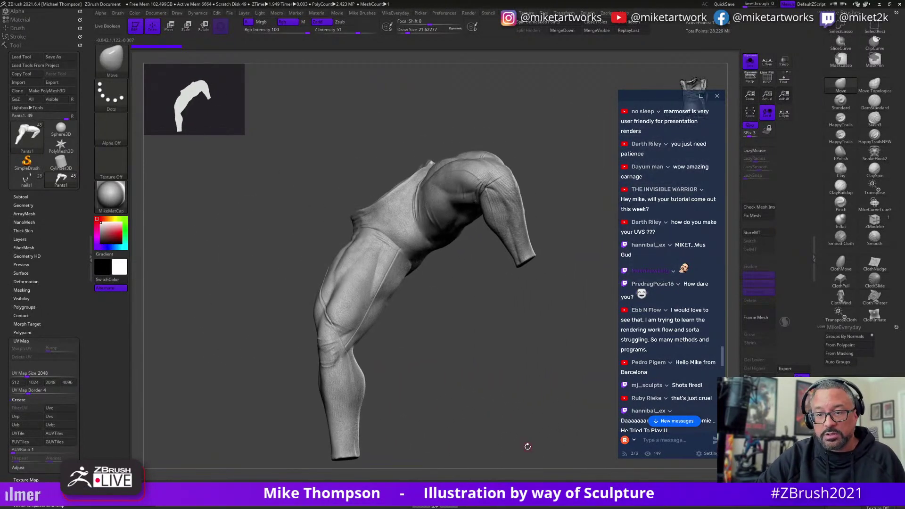
mouse_move(493, 355)
left_mouse_down()
mouse_move(505, 360)
mouse_move(496, 336)
mouse_move(431, 422)
mouse_move(443, 367)
mouse_move(436, 410)
mouse_move(440, 390)
mouse_move(468, 390)
mouse_move(472, 428)
mouse_move(473, 391)
left_mouse_up()
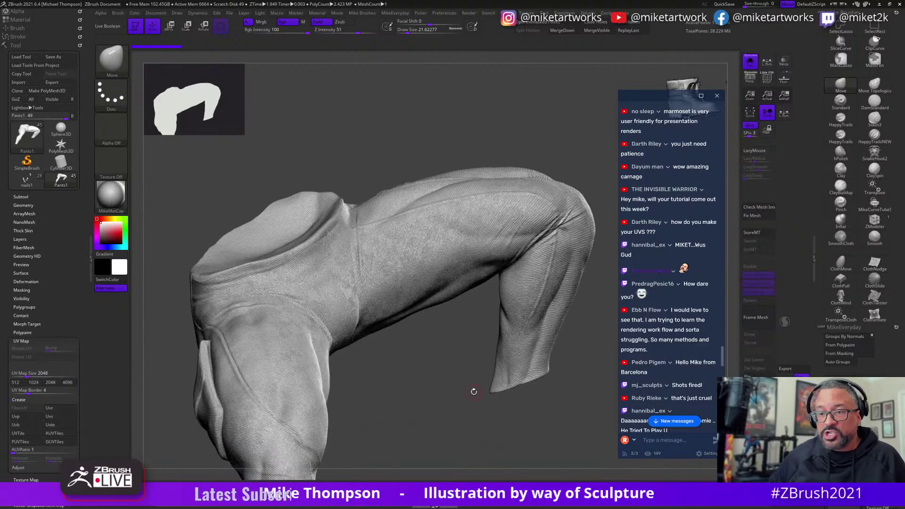
Open the Bishop.jpg render from the desktop and zoom in on the fabric texture of the pants.
left_click(880, 4)
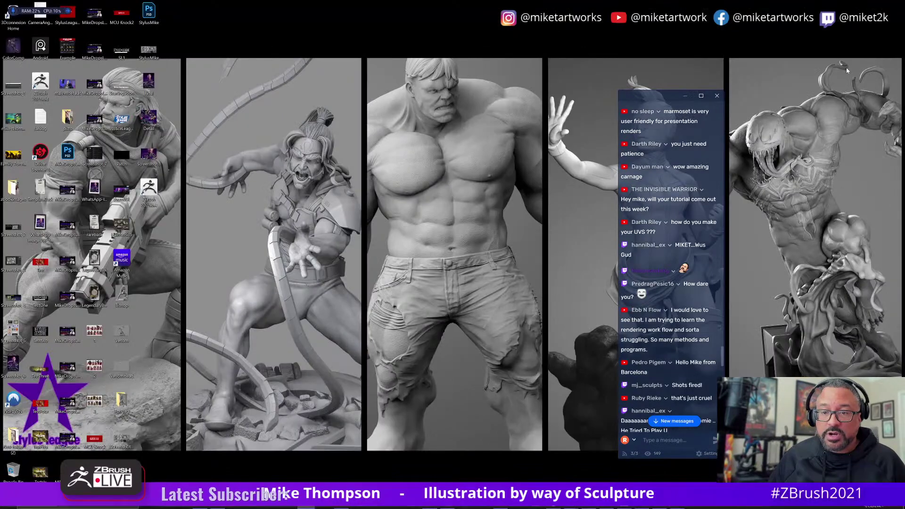
double_click(122, 295)
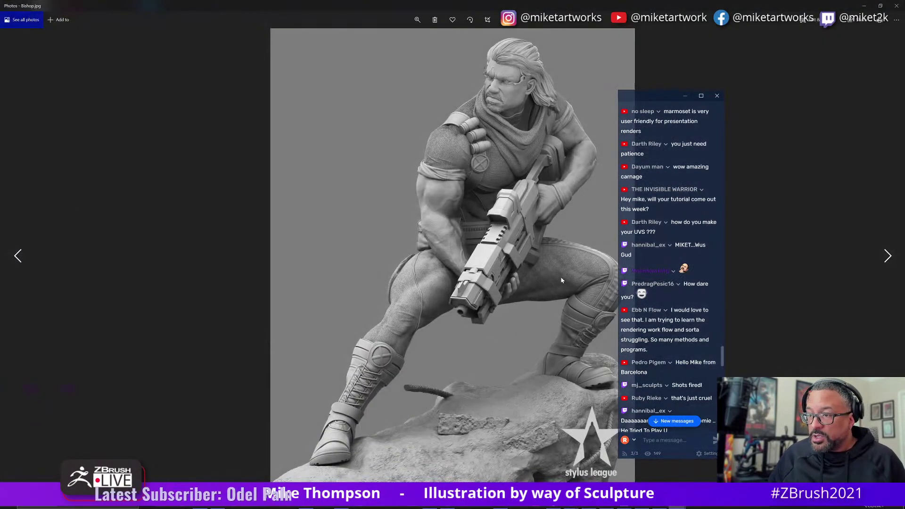
left_click(417, 19)
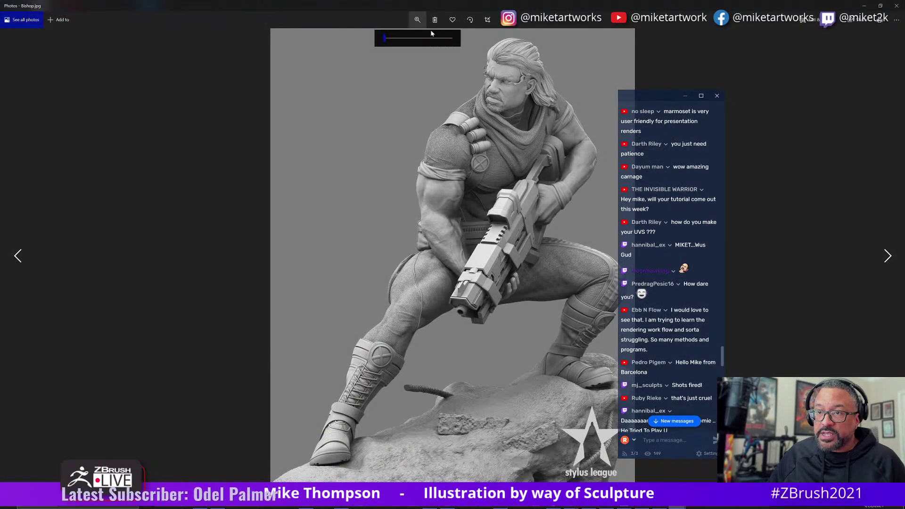
left_click_drag(387, 39, 394, 43)
scroll(489, 340, "up", 2)
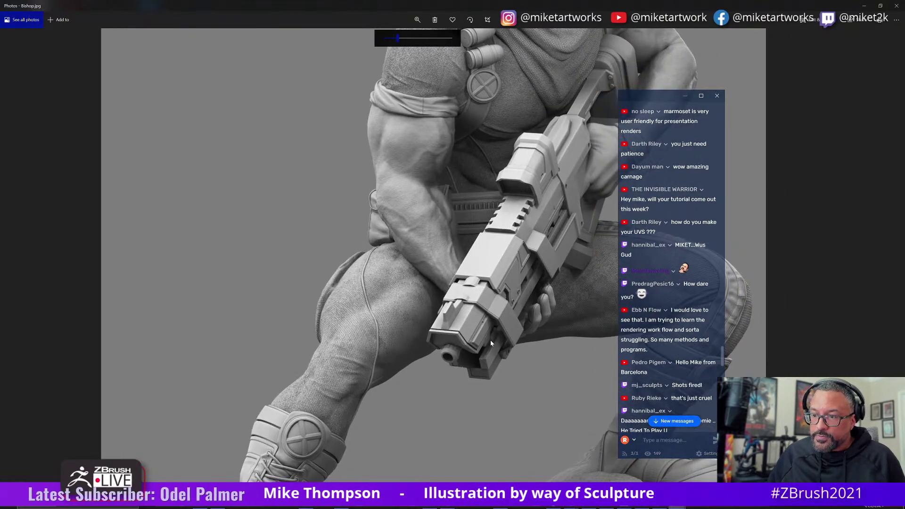
scroll(493, 325, "up", 1)
scroll(480, 328, "down", 1)
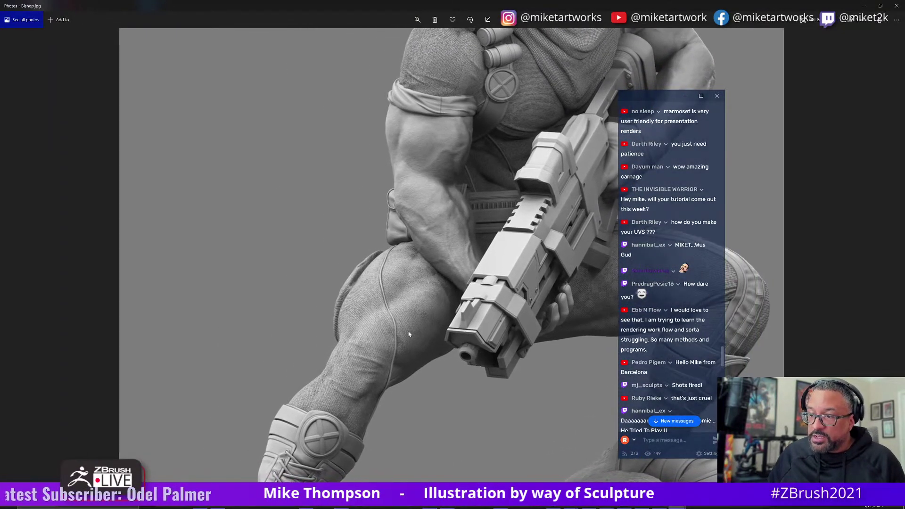
scroll(471, 332, "up", 1)
scroll(461, 336, "down", 1)
scroll(452, 335, "up", 1)
scroll(424, 333, "down", 1)
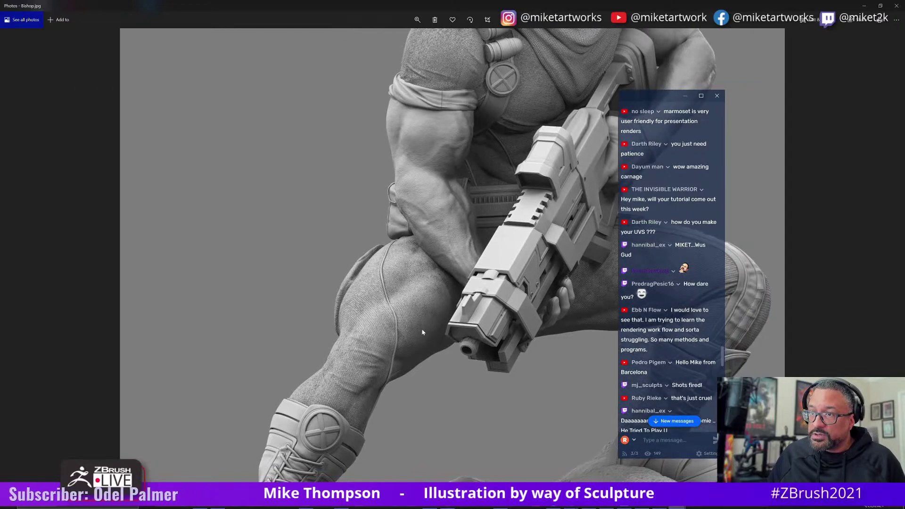
Move the chat window off the render, examine the figure up close and at full view, and return to ZBrush.
left_click_drag(662, 103, 775, 117)
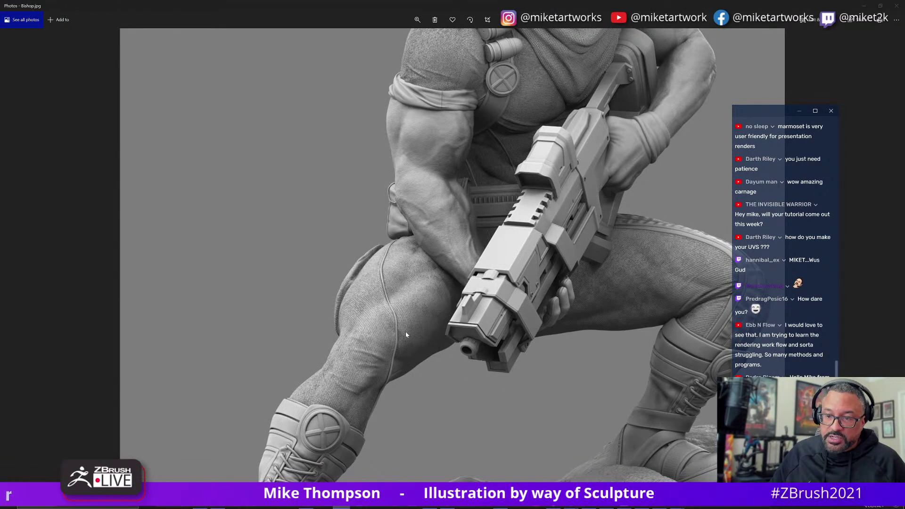
left_click_drag(542, 408, 536, 460)
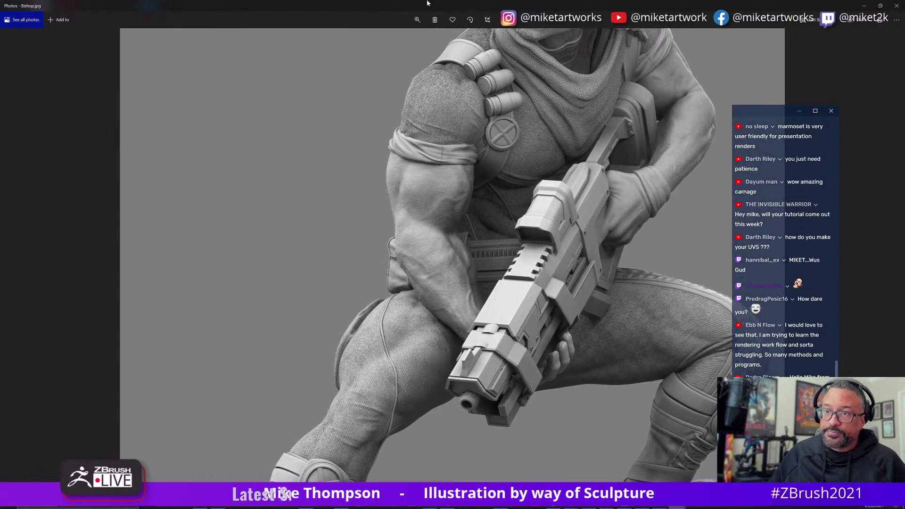
left_click(421, 22)
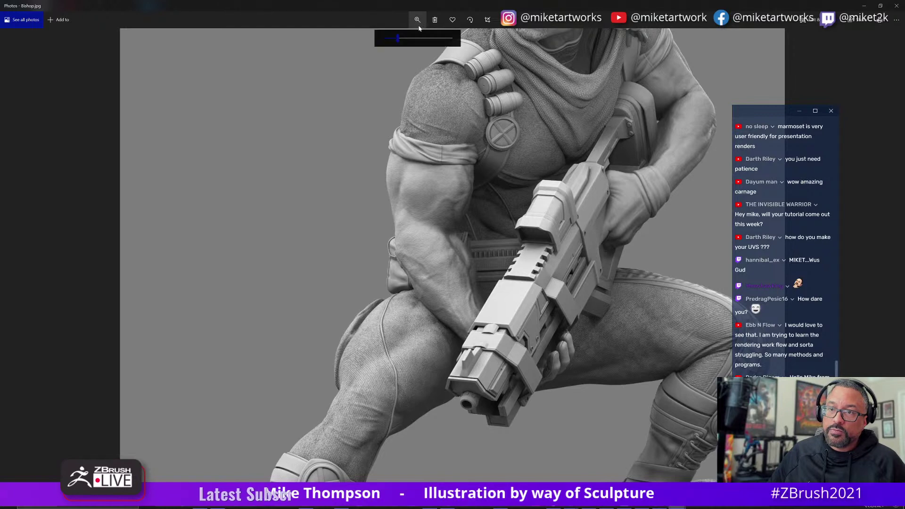
left_click_drag(399, 41, 373, 41)
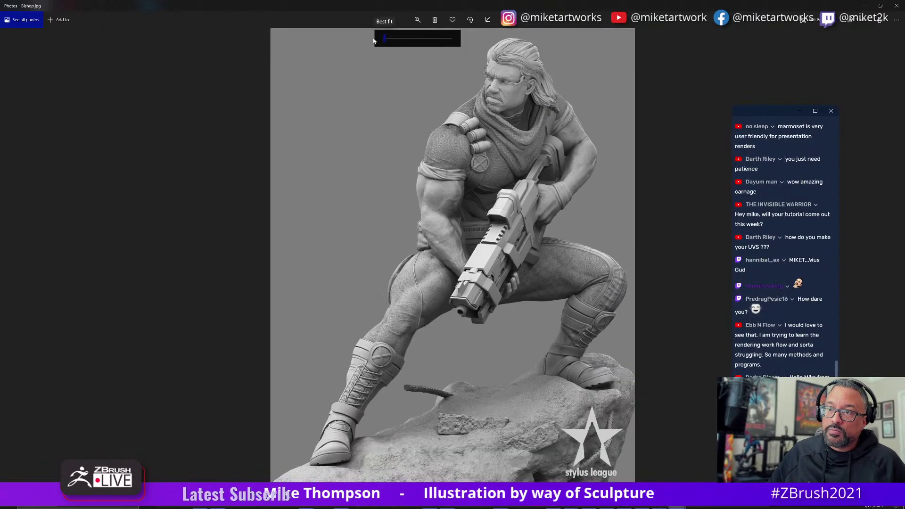
left_click(865, 7)
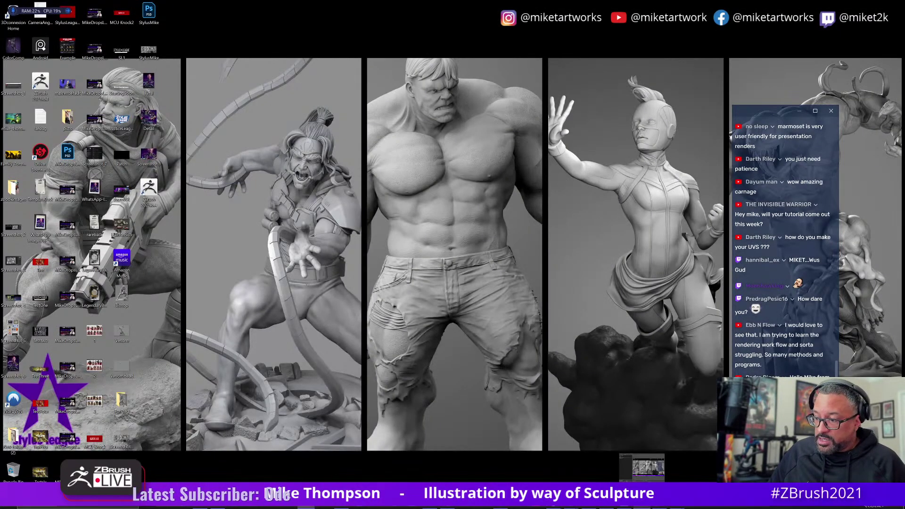
left_click(628, 507)
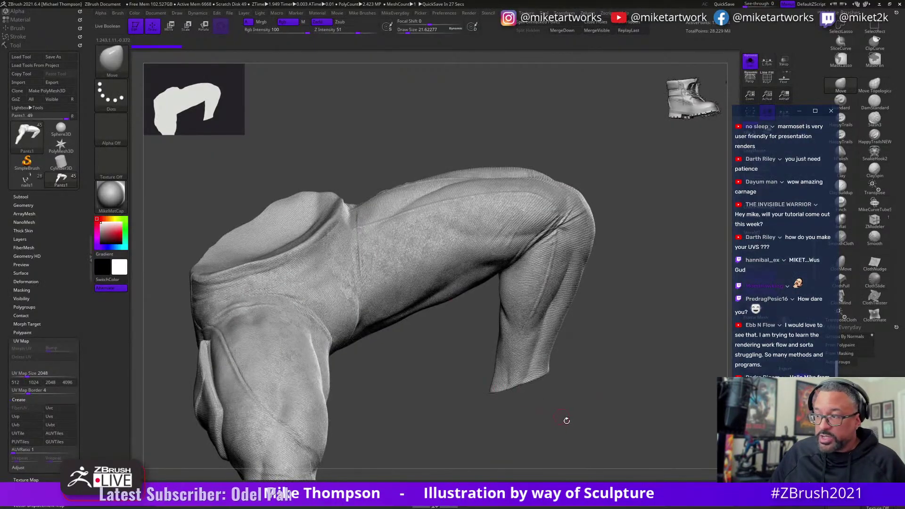
Clone the pants as a separate tool, make the clone active and duplicate its subtool as Pants2.
mouse_move(566, 420)
left_mouse_down()
mouse_move(616, 313)
mouse_move(718, 304)
left_mouse_up()
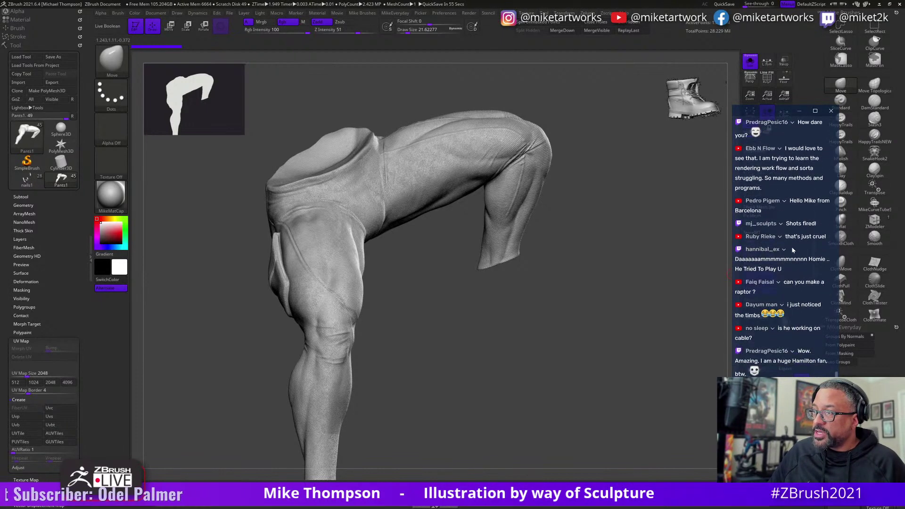
mouse_move(525, 392)
left_mouse_down()
mouse_move(603, 396)
mouse_move(587, 416)
mouse_move(597, 424)
mouse_move(592, 392)
mouse_move(587, 441)
mouse_move(600, 430)
mouse_move(592, 438)
mouse_move(589, 424)
mouse_move(616, 420)
left_mouse_up()
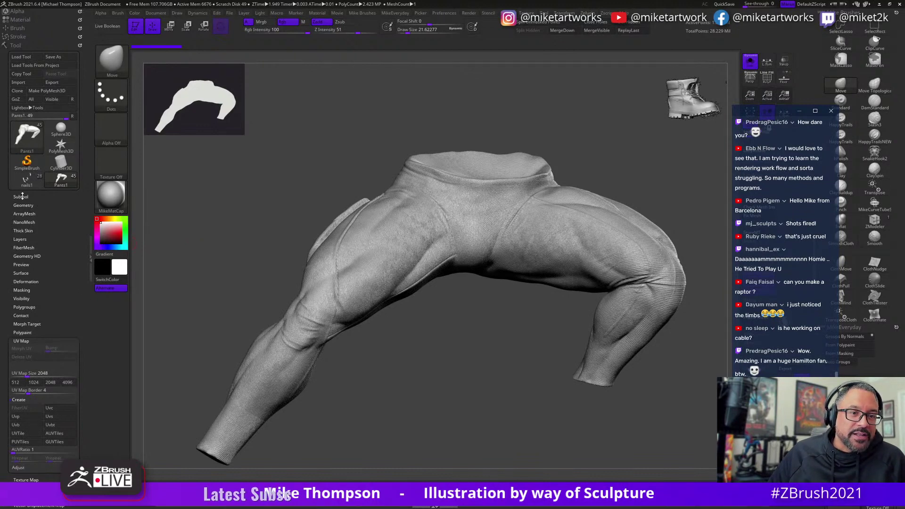
left_click(18, 90)
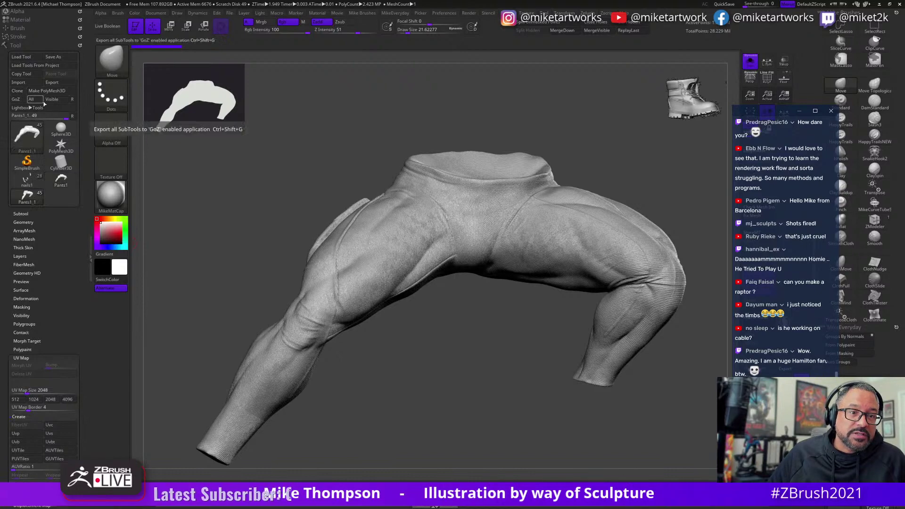
left_click(71, 184)
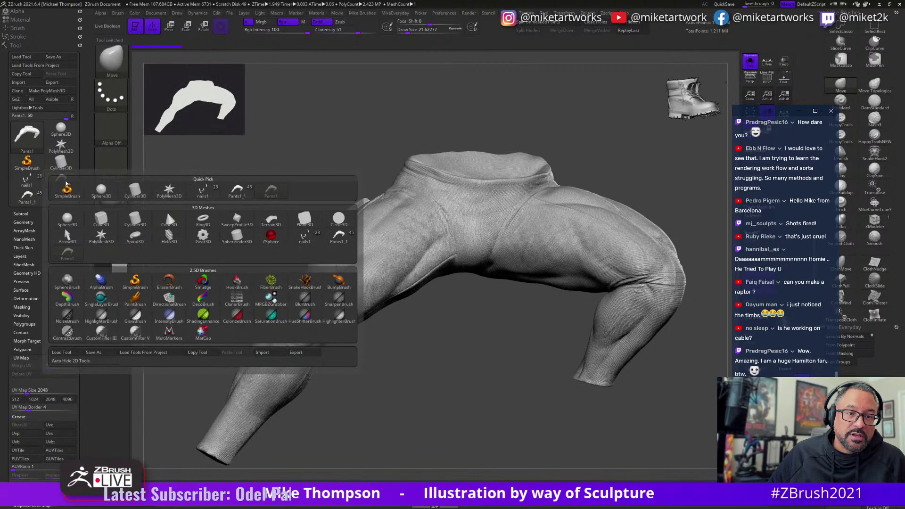
left_click(194, 207)
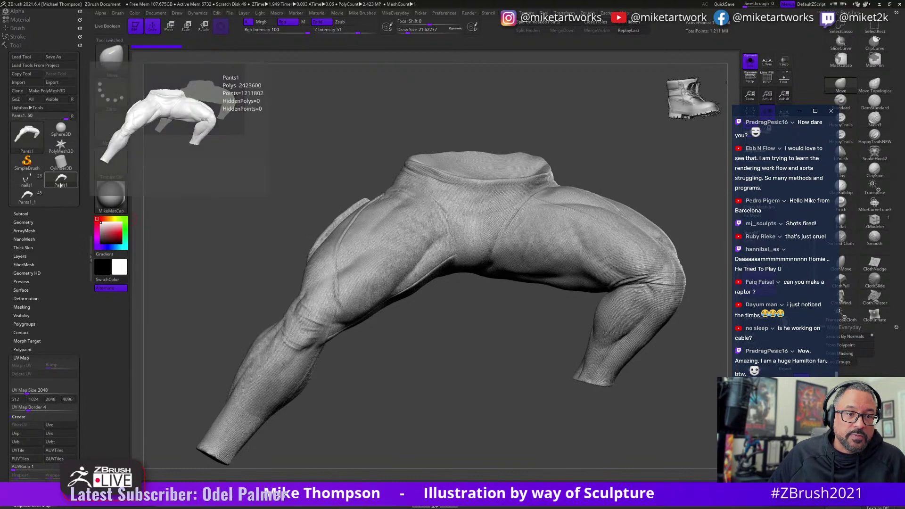
left_click(22, 213)
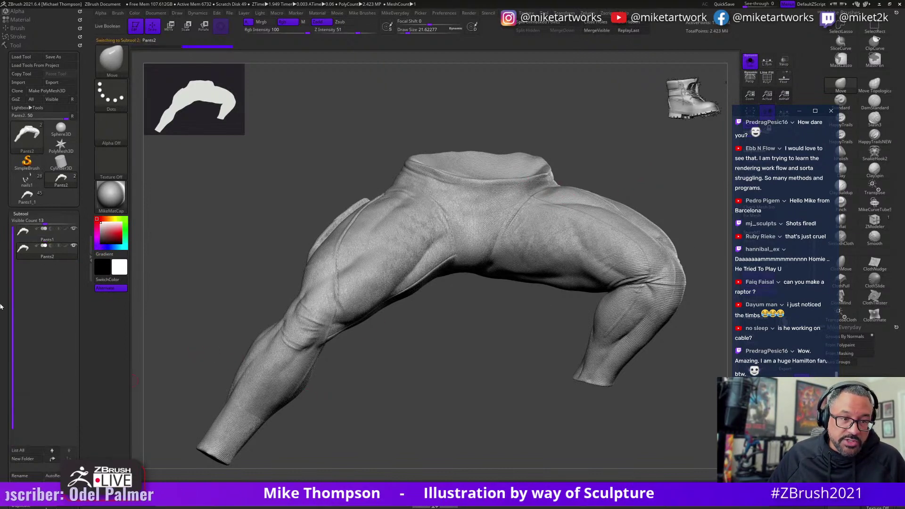
left_click_drag(464, 379, 460, 363)
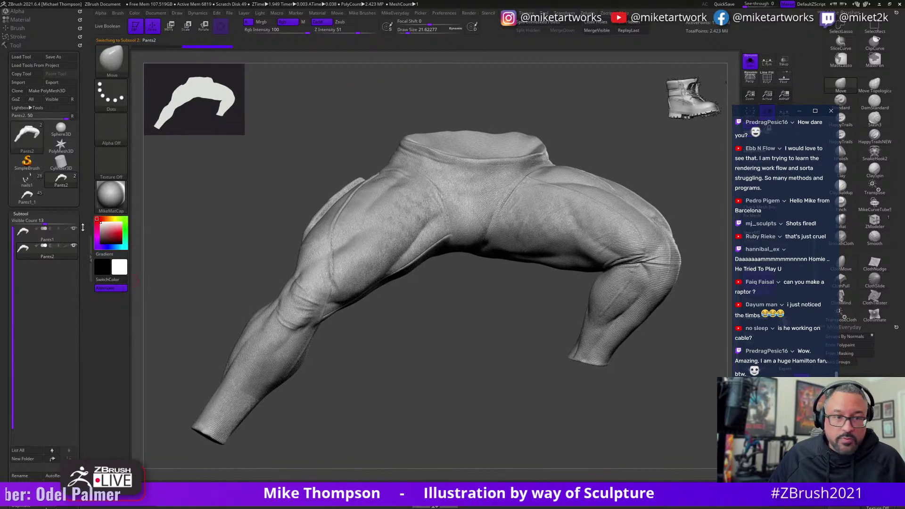
left_click_drag(76, 289, 77, 172)
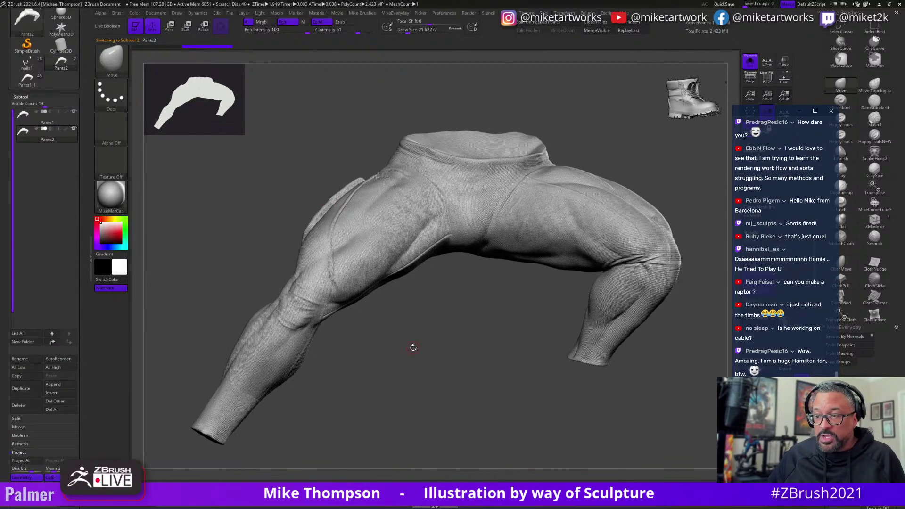
Show the polyframe on Pants2 and mask the extended leg below the knee with the MaskLasso brush.
key("space")
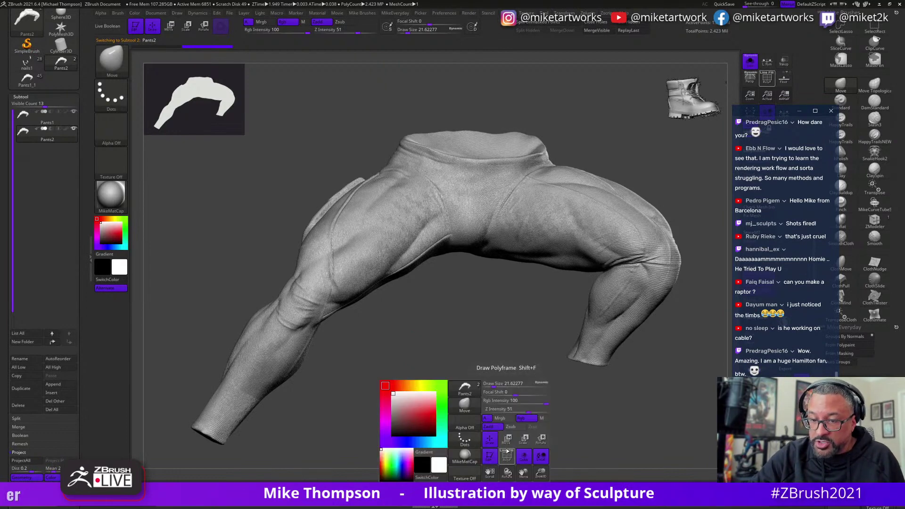
left_click(507, 452)
left_click_drag(536, 428, 398, 368)
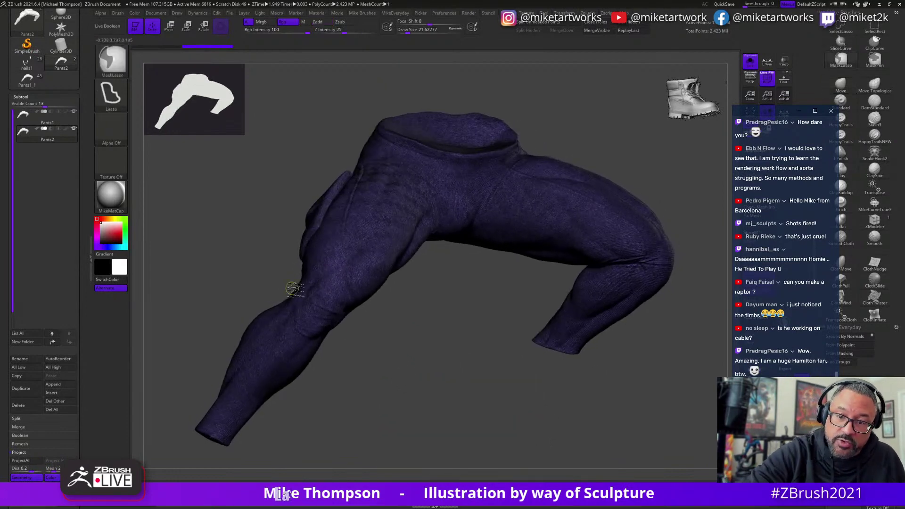
mouse_move(317, 310)
left_mouse_down()
mouse_move(311, 464)
mouse_move(188, 306)
mouse_move(283, 283)
left_mouse_up()
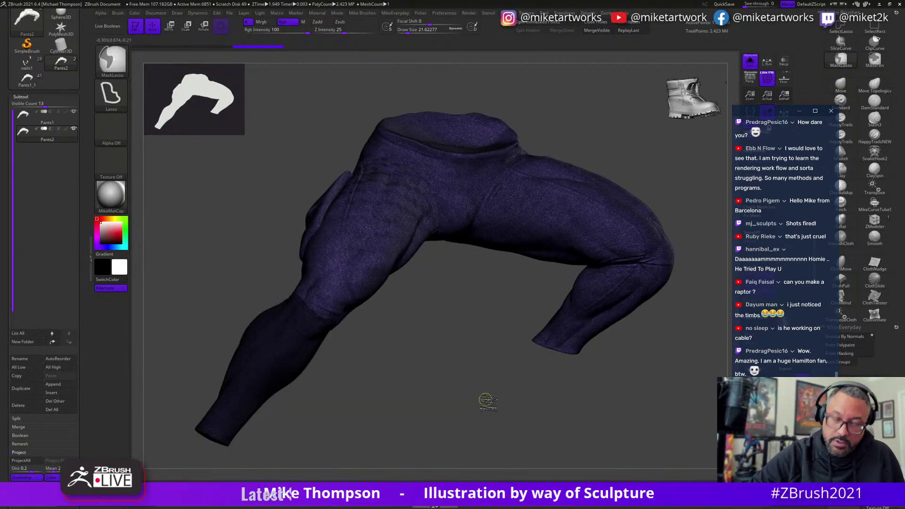
Turn the masked lower part of the extended leg into its own polygroup.
key("ctrl+w")
left_click_drag(481, 405, 568, 363)
key("ctrl")
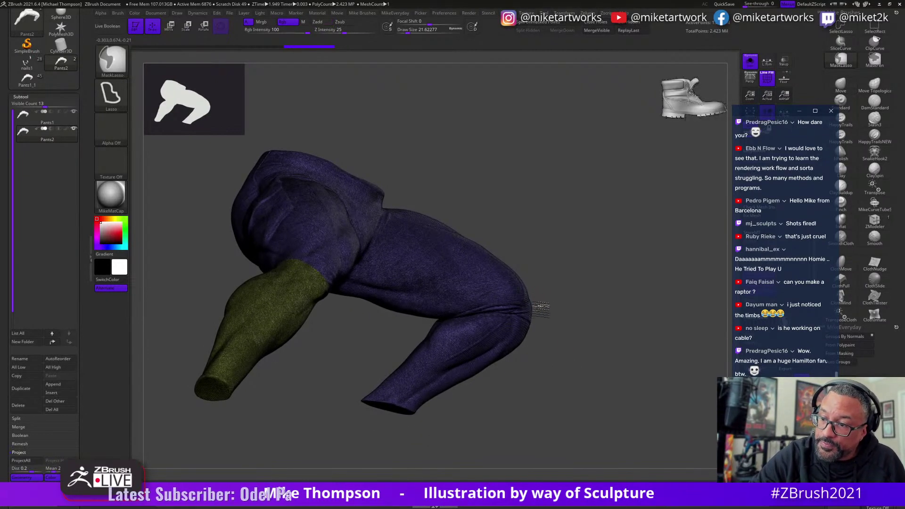
Mask the bent leg below the knee as its own polygroup and isolate the hips with the upper thighs.
mouse_move(447, 318)
left_mouse_down("ctrl")
mouse_move(339, 406)
mouse_move(605, 330)
mouse_move(593, 332)
mouse_move(588, 317)
mouse_move(619, 374)
mouse_move(521, 303)
left_mouse_up("ctrl")
left_click_drag(306, 141, 245, 156)
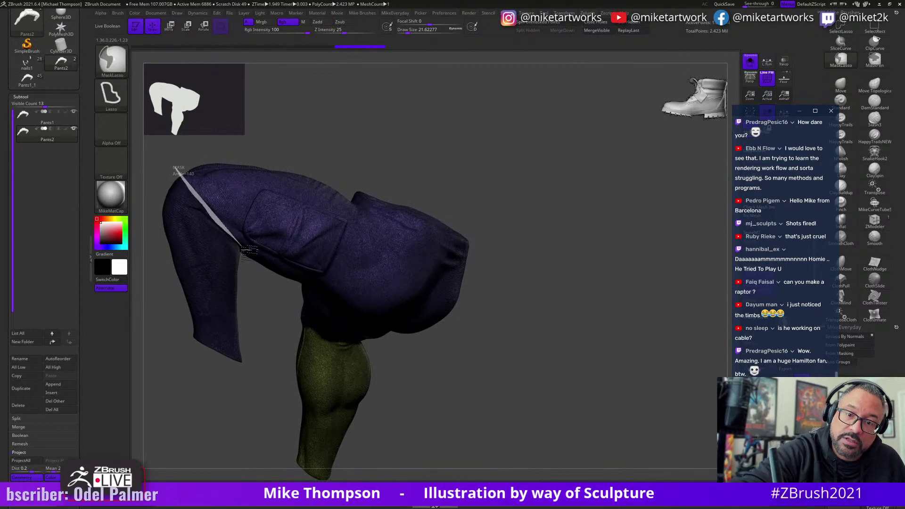
left_click_drag(249, 250, 254, 253, "ctrl")
mouse_move(561, 238)
left_mouse_down()
mouse_move(653, 374)
mouse_move(584, 377)
mouse_move(586, 395)
mouse_move(573, 397)
mouse_move(596, 299)
mouse_move(605, 367)
mouse_move(600, 335)
mouse_move(591, 343)
mouse_move(598, 337)
mouse_move(464, 307)
mouse_move(287, 372)
mouse_move(499, 193)
left_mouse_up()
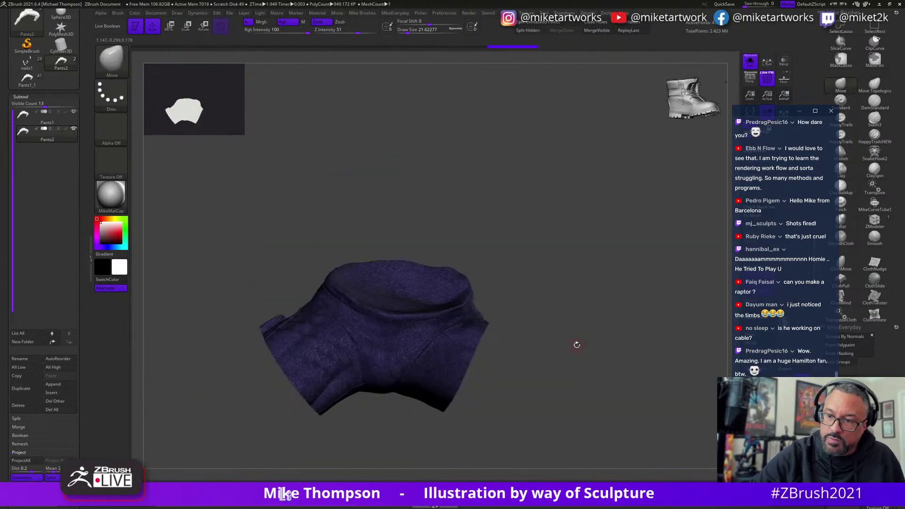
Mask the waist and crotch area down to the hip creases, make it its own polygroup and show the entire pants again.
left_click_drag(578, 380, 567, 333)
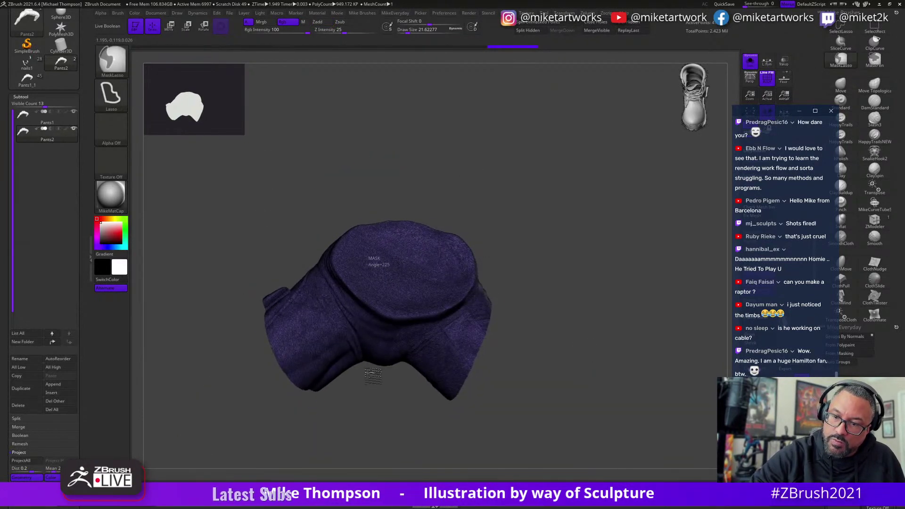
left_click_drag(373, 375, 363, 340, "ctrl")
left_click_drag(315, 257, 317, 258, "ctrl")
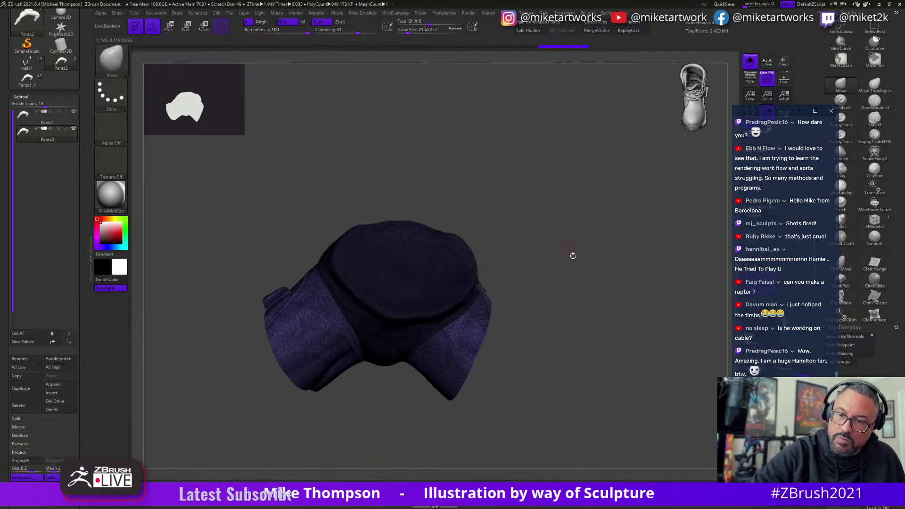
mouse_move(571, 253)
left_mouse_down()
mouse_move(592, 428)
mouse_move(575, 391)
mouse_move(616, 369)
mouse_move(602, 343)
mouse_move(615, 388)
mouse_move(626, 377)
left_mouse_up()
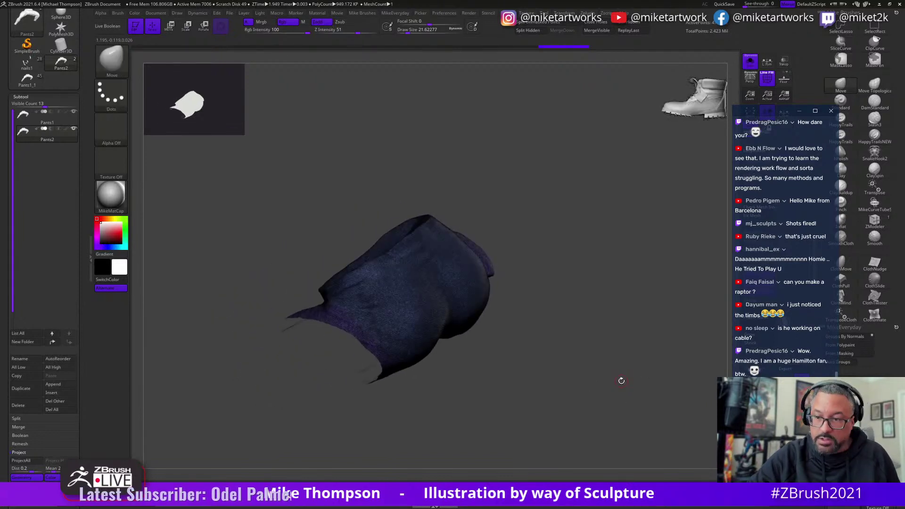
left_click(613, 382, "ctrl")
left_click(591, 391, "ctrl")
left_click(591, 391, "ctrl")
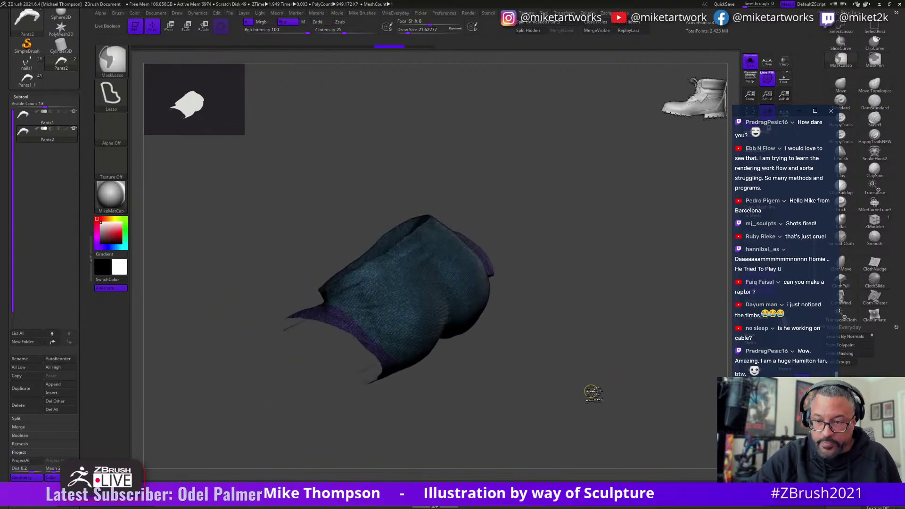
mouse_move(575, 393)
left_mouse_down()
mouse_move(642, 376)
mouse_move(653, 383)
mouse_move(643, 375)
mouse_move(659, 375)
mouse_move(638, 323)
mouse_move(636, 366)
mouse_move(648, 353)
mouse_move(635, 408)
mouse_move(646, 379)
mouse_move(632, 359)
mouse_move(652, 365)
mouse_move(650, 391)
left_mouse_up()
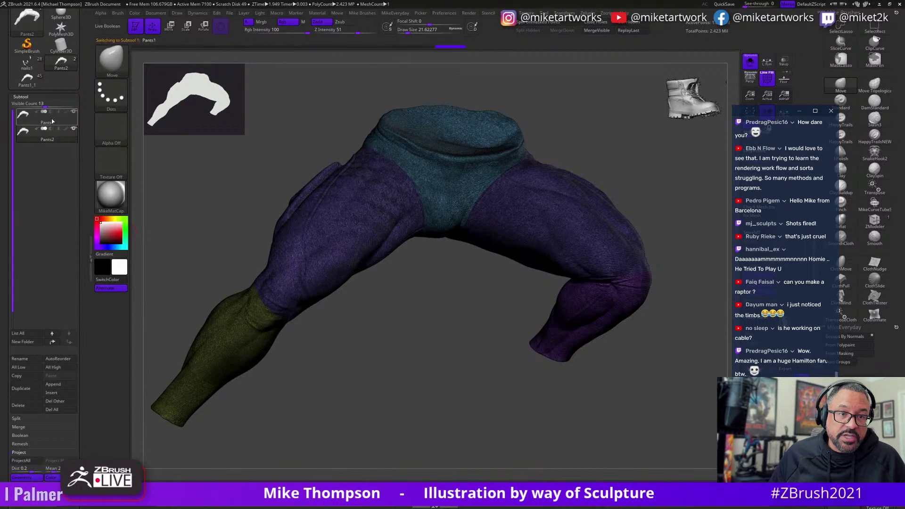
Delete the Pants1 subtool and duplicate the grouped Pants2 as Pants3.
left_click(18, 417)
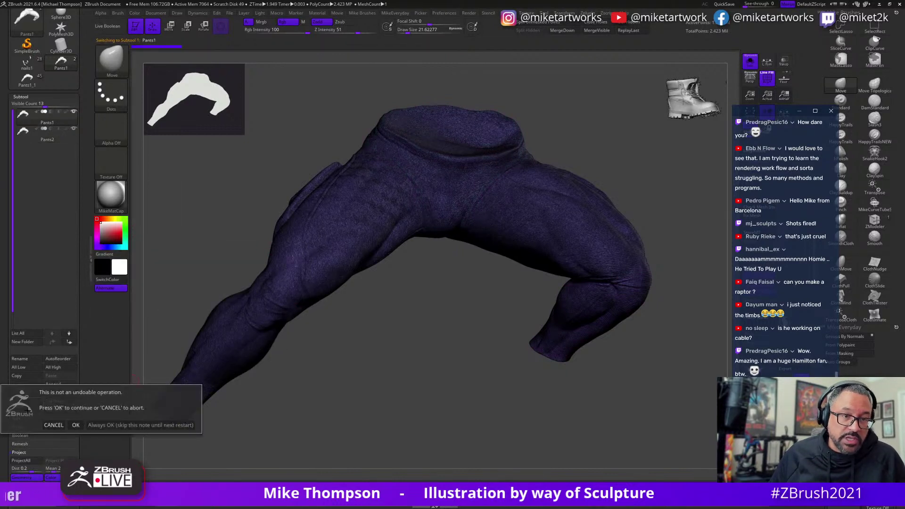
left_click(94, 426)
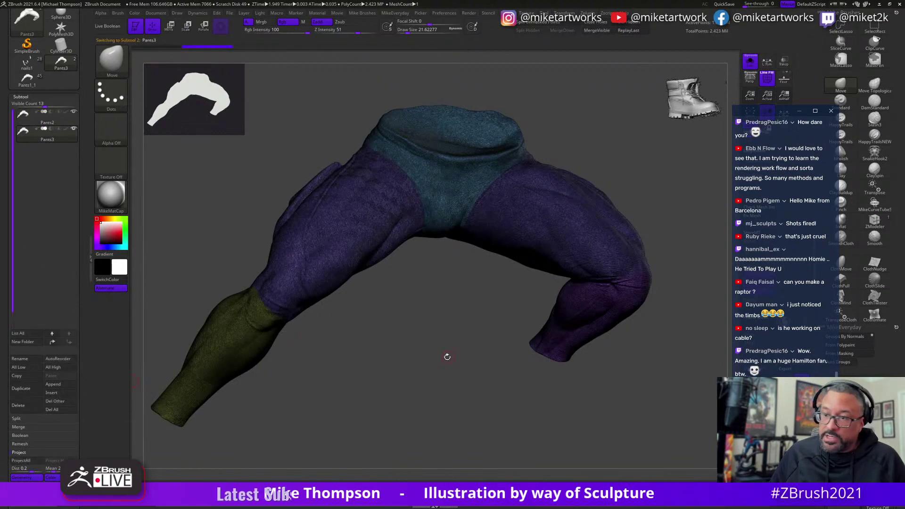
Read through the viewers' messages in the live chat.
left_click_drag(447, 357, 414, 355)
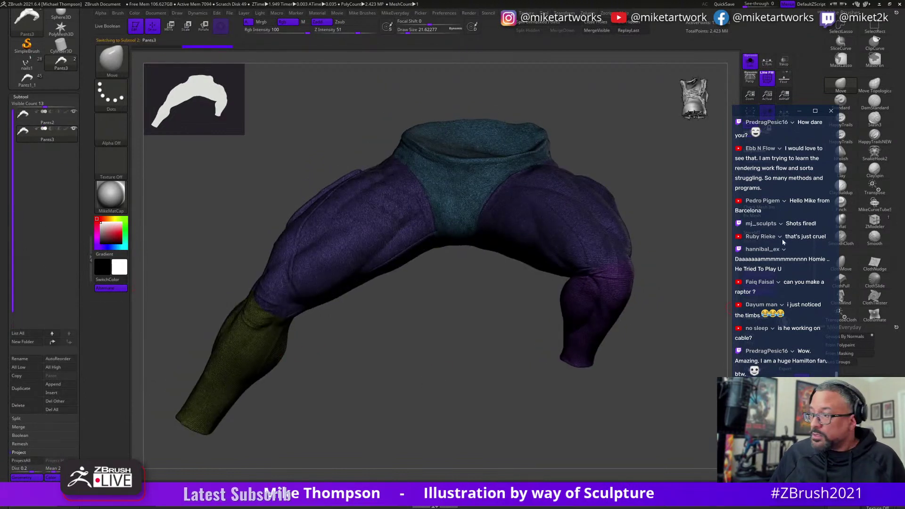
scroll(799, 248, "up", 1)
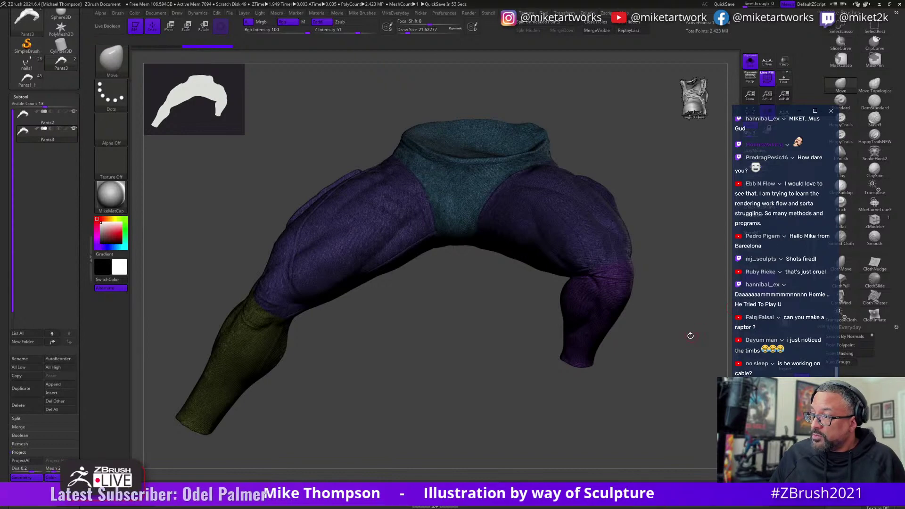
left_click_drag(689, 337, 668, 391)
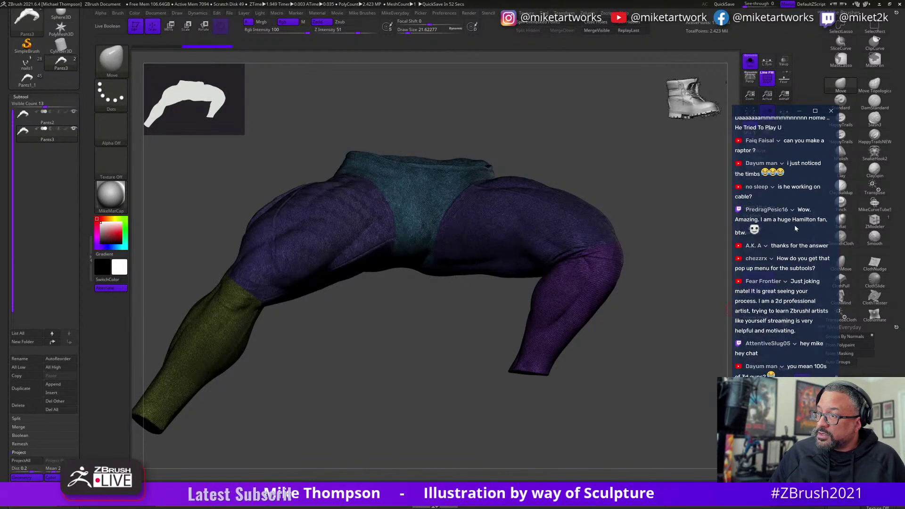
mouse_move(683, 382)
left_mouse_down()
mouse_move(622, 414)
mouse_move(628, 430)
mouse_move(620, 414)
mouse_move(650, 418)
mouse_move(669, 386)
left_mouse_up()
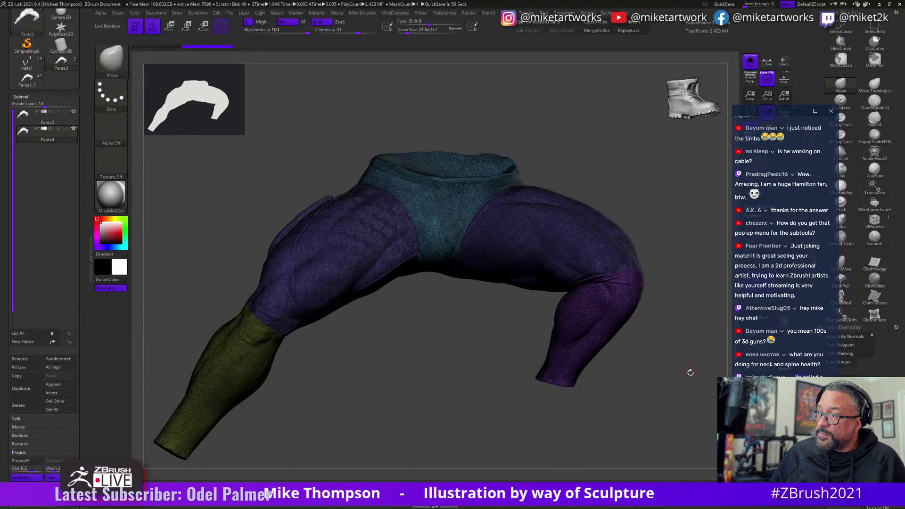
left_click_drag(702, 379, 679, 382)
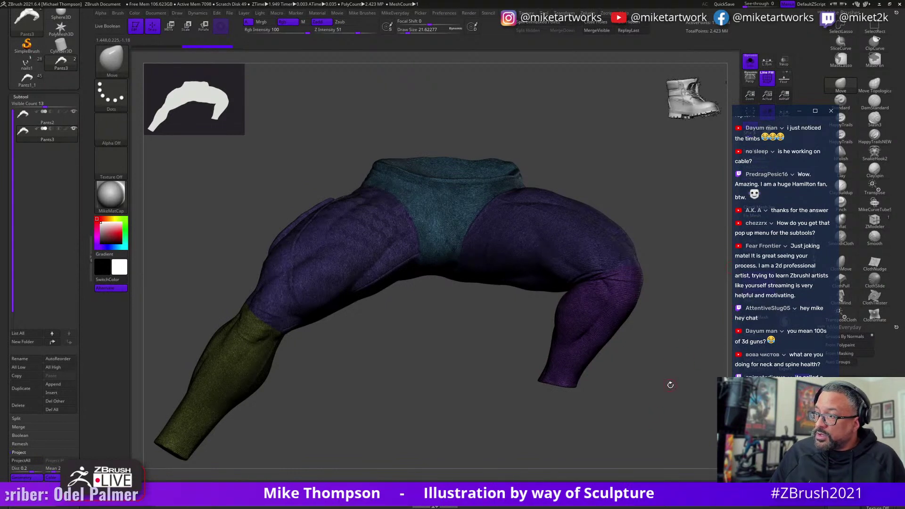
Switch to the Pants1_1 tool, bring up its subtool popup and return to the Pants3 tool.
left_click_drag(657, 370, 666, 428)
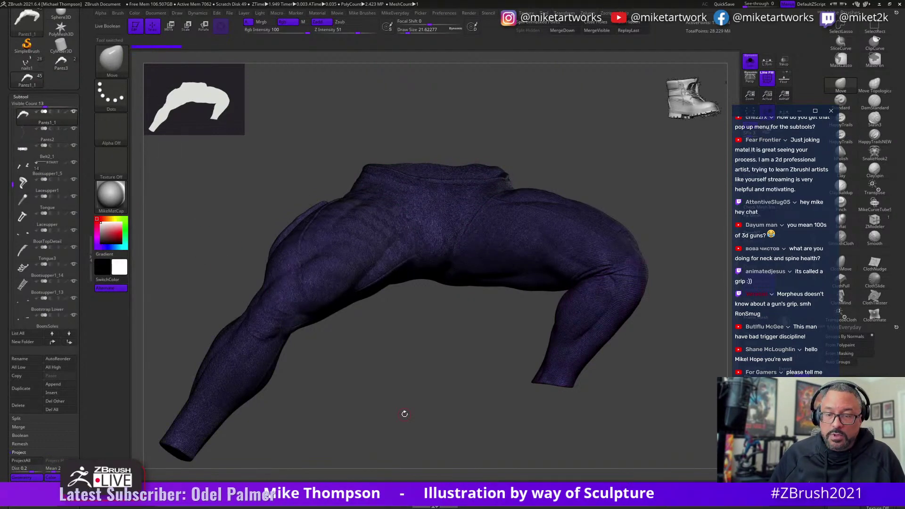
key("n")
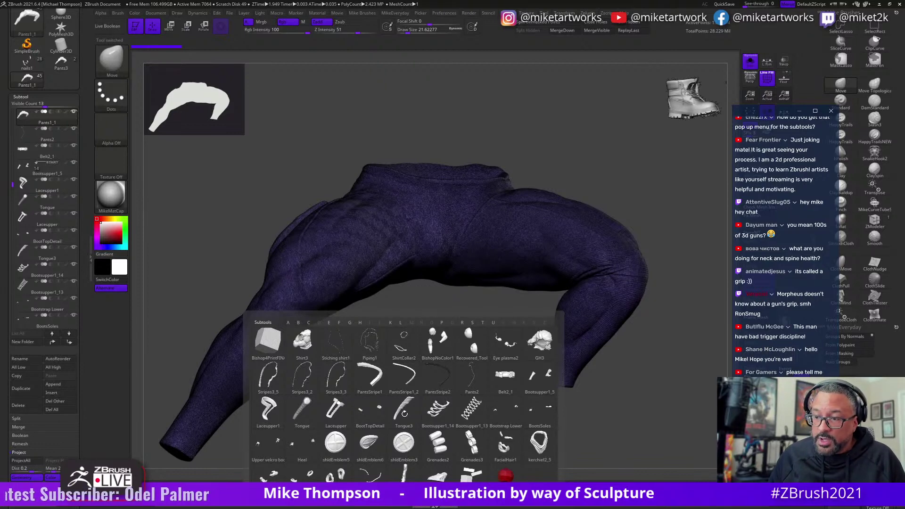
left_click(61, 62)
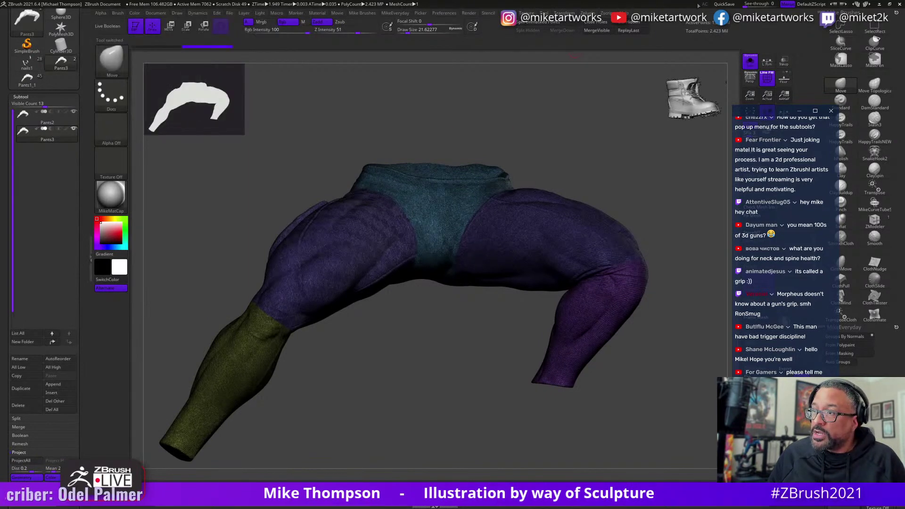
QuickSave the project and read back through the viewers' chat questions.
left_click(719, 4)
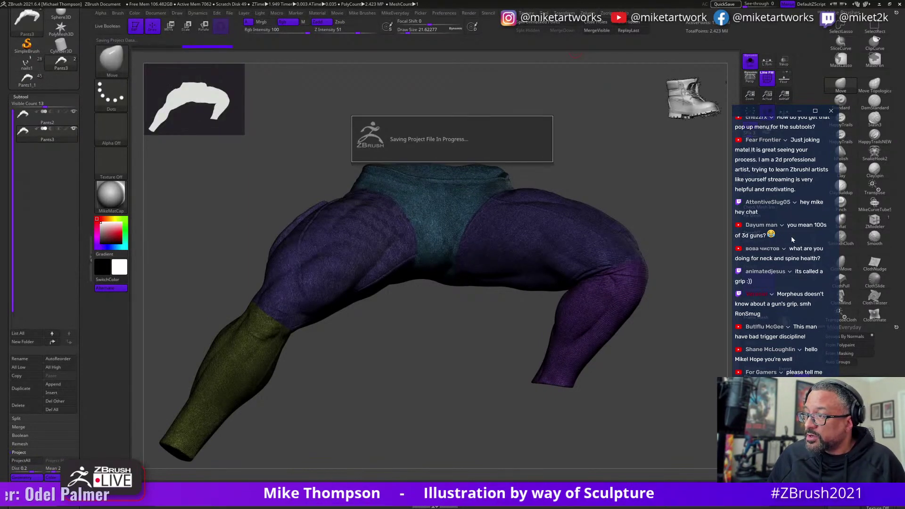
scroll(799, 207, "up", 1)
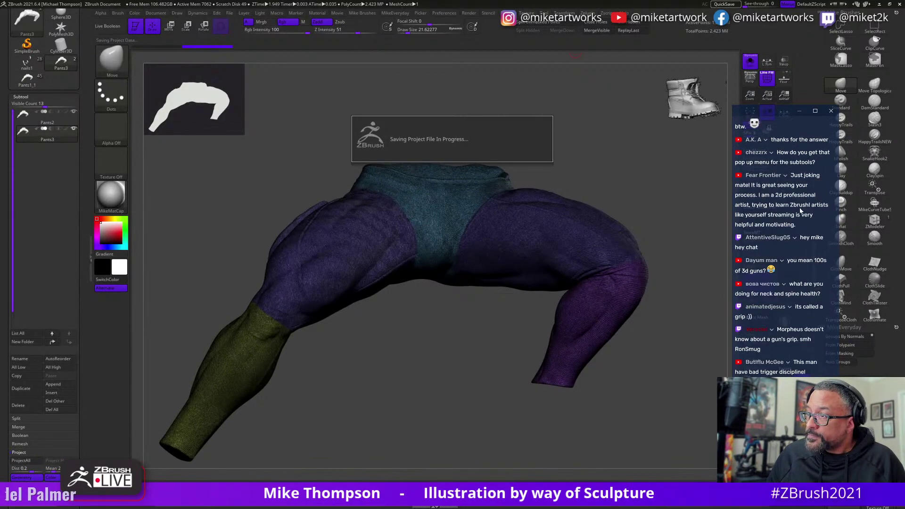
scroll(799, 211, "up", 1)
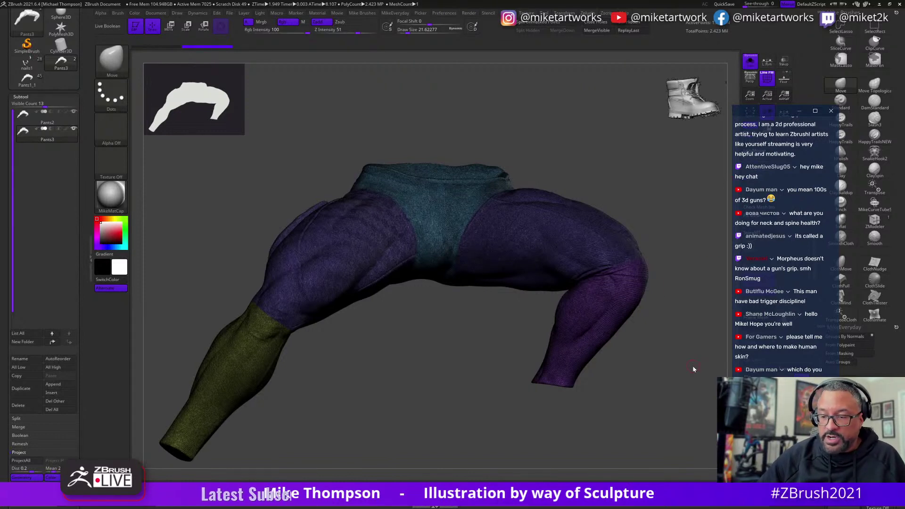
left_click_drag(644, 427, 647, 419)
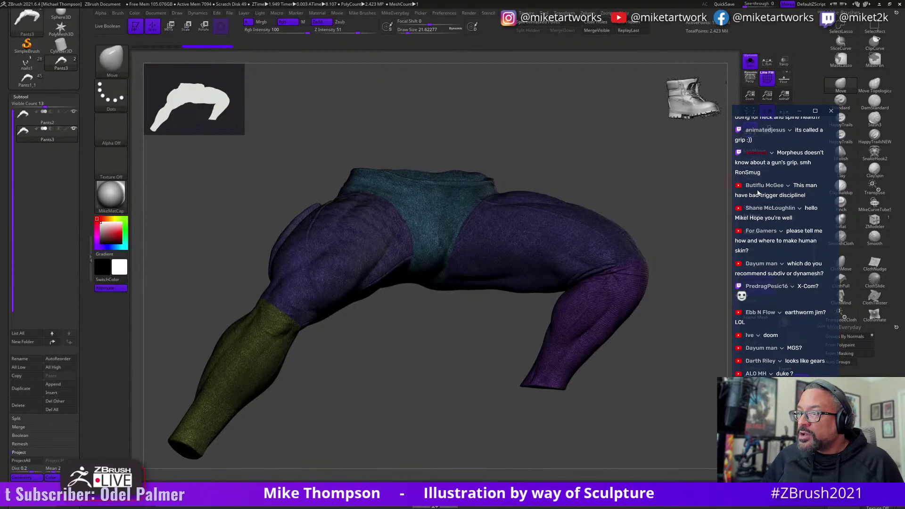
scroll(760, 197, "up", 1)
scroll(759, 196, "up", 1)
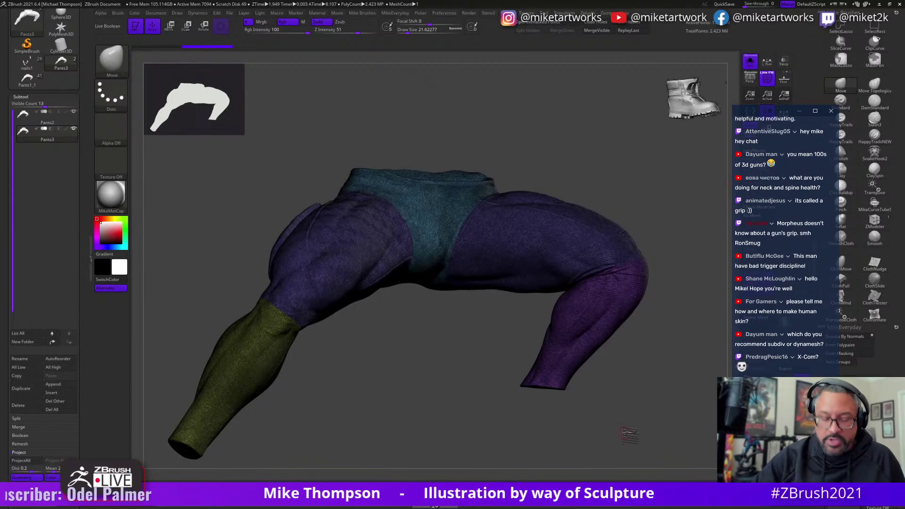
mouse_move(655, 428)
left_mouse_down()
mouse_move(635, 429)
mouse_move(666, 430)
mouse_move(664, 438)
mouse_move(646, 430)
mouse_move(656, 432)
mouse_move(658, 422)
left_mouse_up()
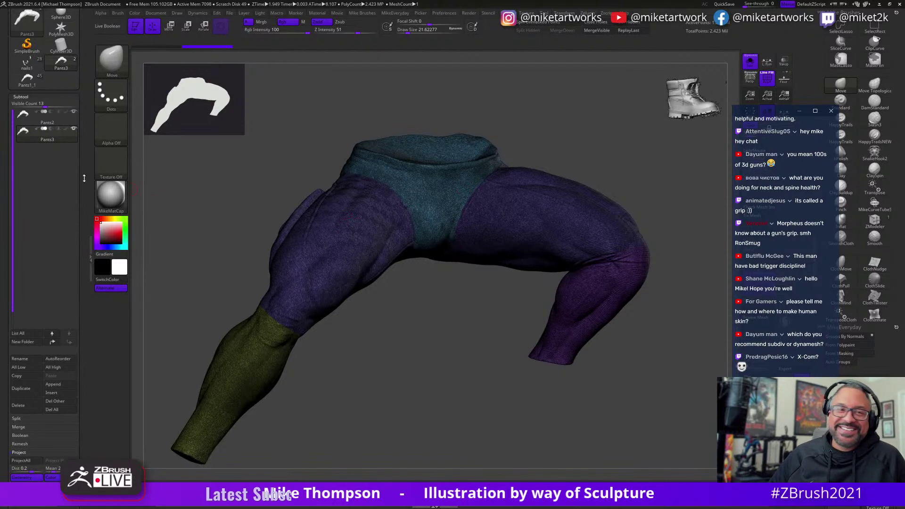
Remesh the Pants3 subtool using ZRemesher with KeepGroups enabled, the Half target and Adapt off.
left_click(53, 136)
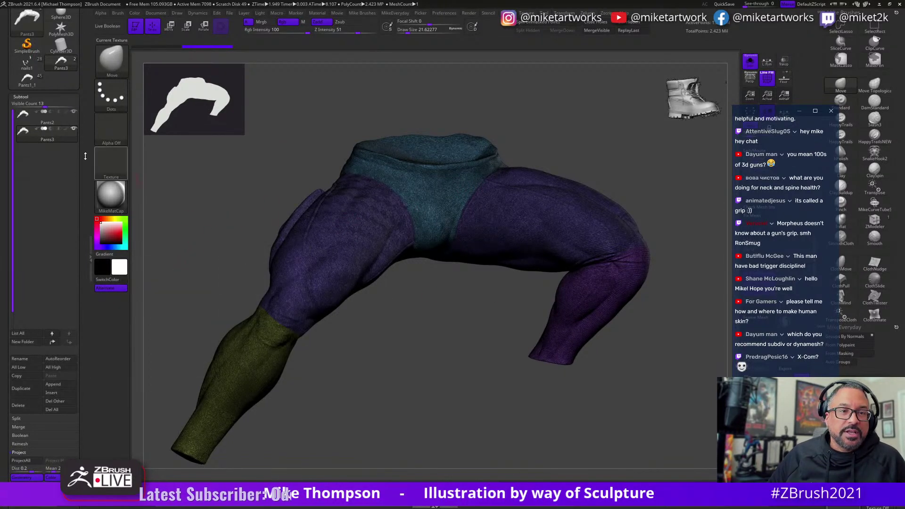
left_click(23, 97)
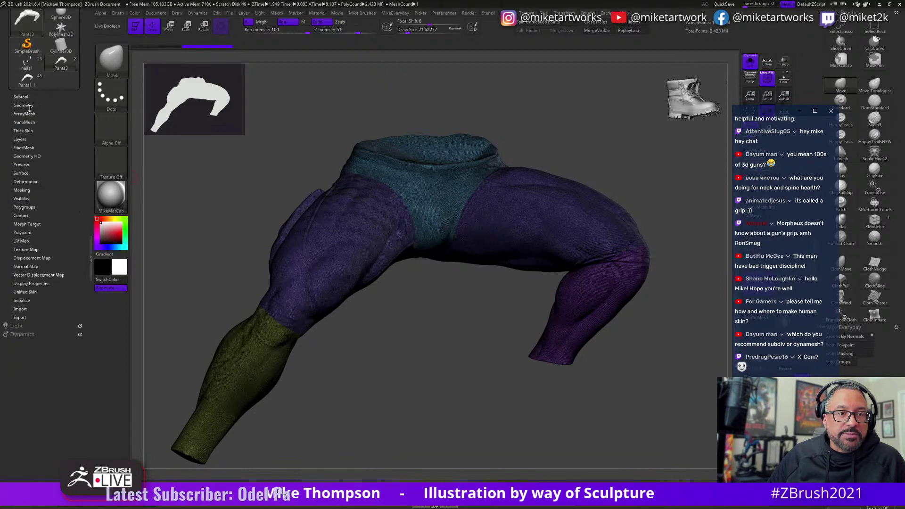
left_click(26, 105)
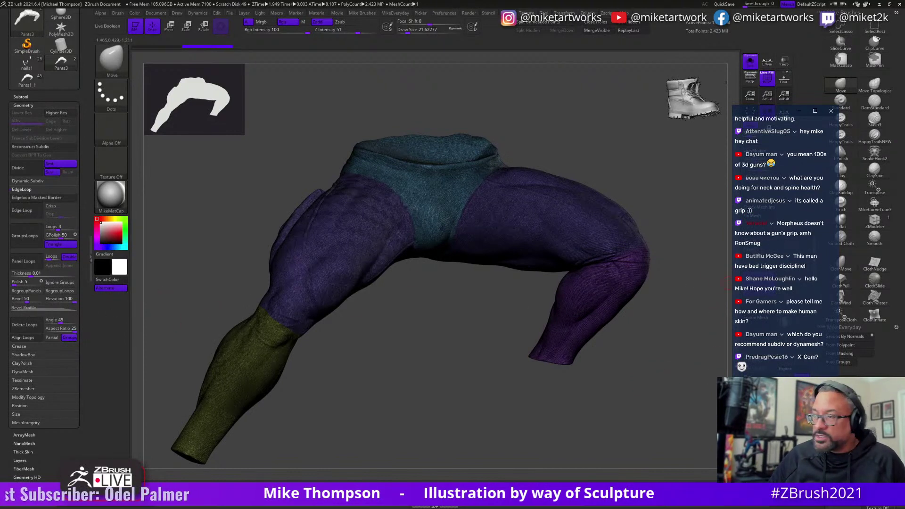
left_click_drag(672, 344, 649, 367)
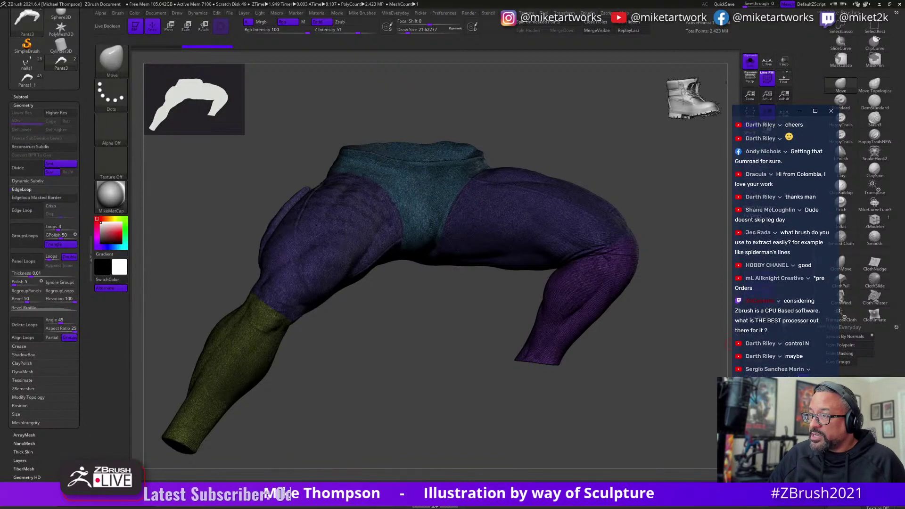
left_click_drag(581, 428, 632, 415)
left_click_drag(589, 381, 616, 405)
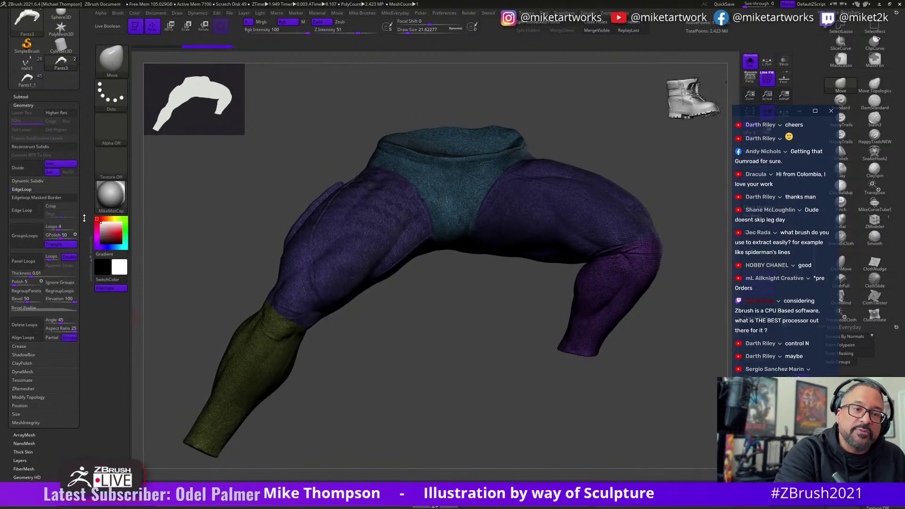
left_click_drag(86, 202, 85, 221)
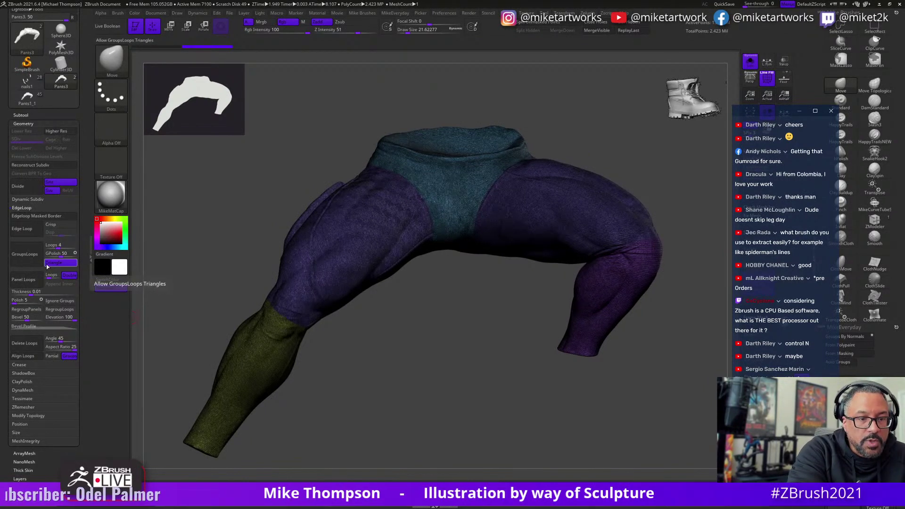
left_click(23, 407)
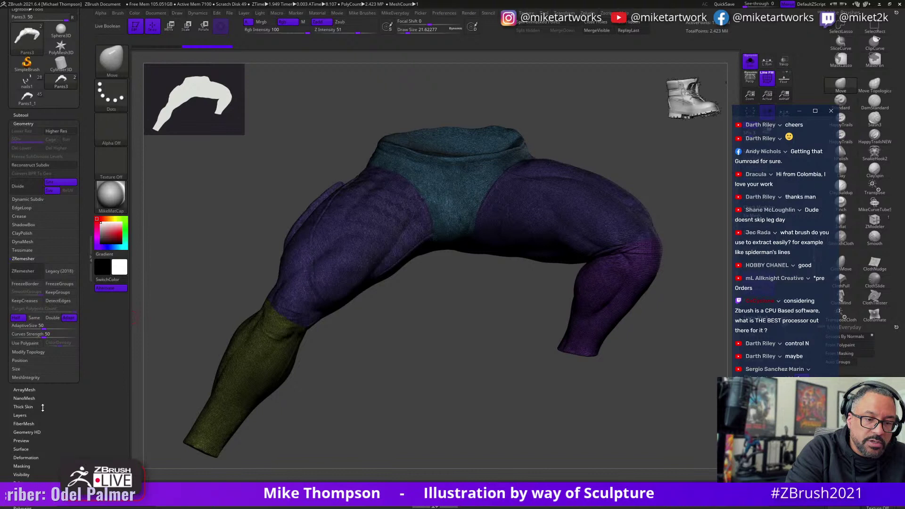
left_click(70, 292)
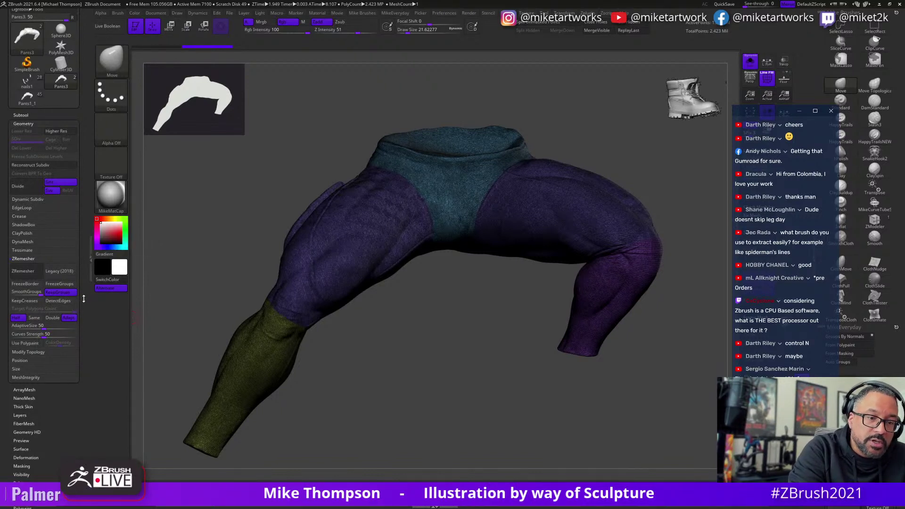
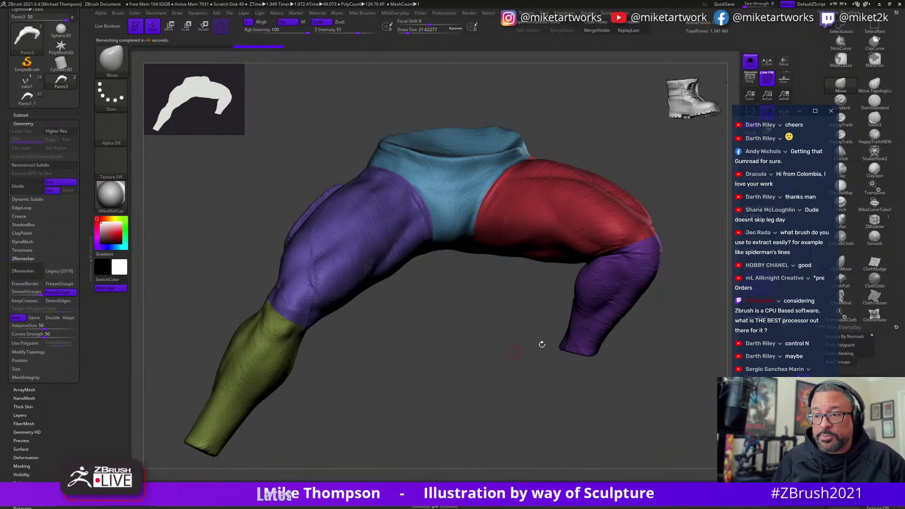
Inspect the remeshed pants from the side and run ZRemesher on them a second time.
left_click_drag(659, 426, 447, 415)
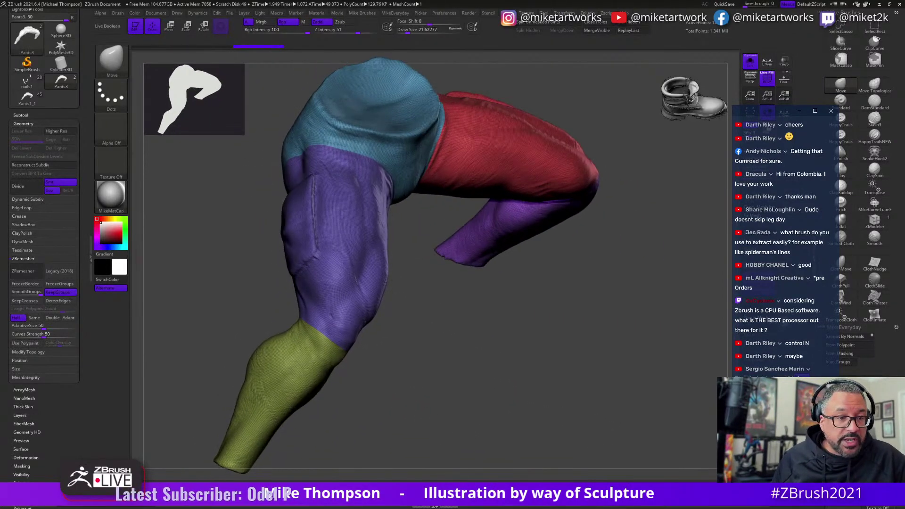
left_click(34, 272)
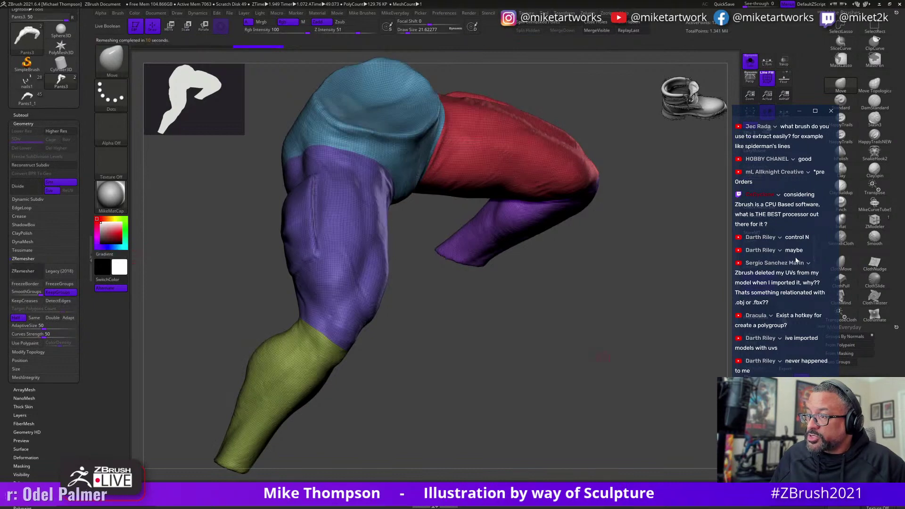
Inspect the remeshed pants from several angles and run ZRemesher on them again with the Half target and KeepGroups enabled.
left_click_drag(566, 401, 614, 405)
left_click_drag(609, 402, 641, 389)
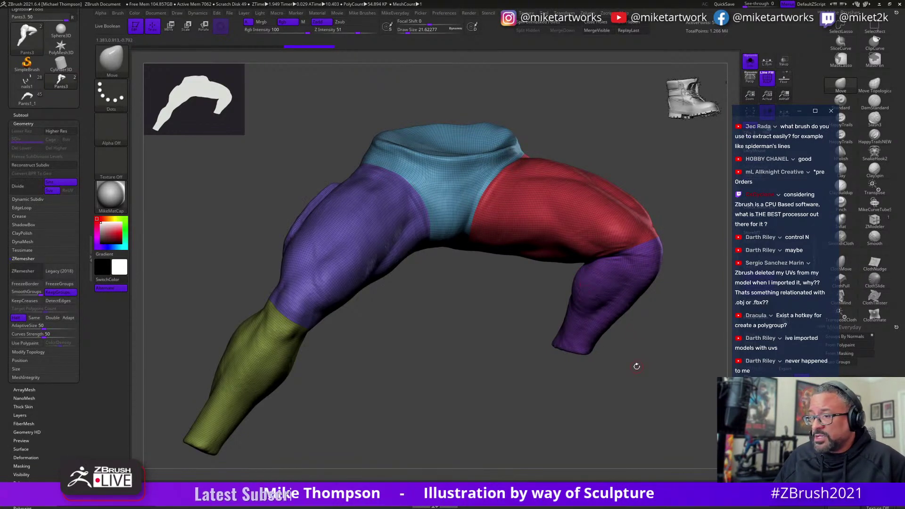
left_click_drag(627, 393, 640, 399)
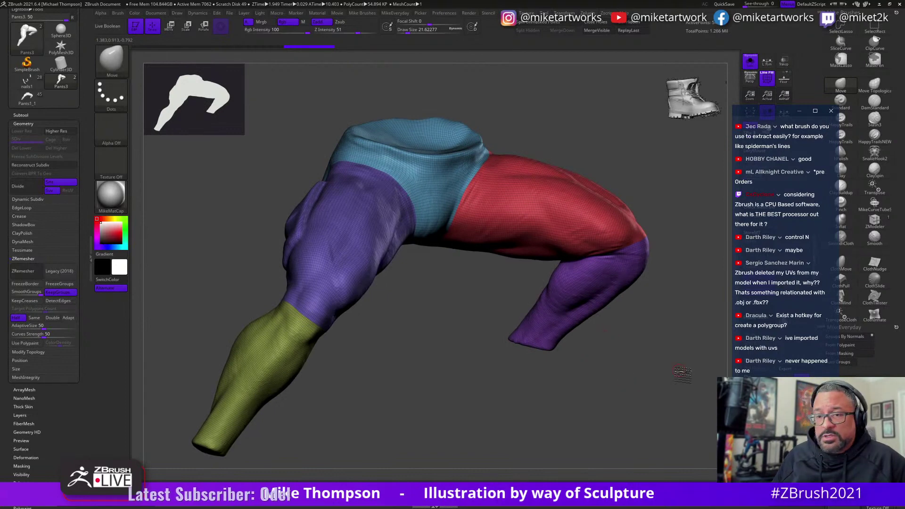
left_click_drag(683, 372, 655, 372)
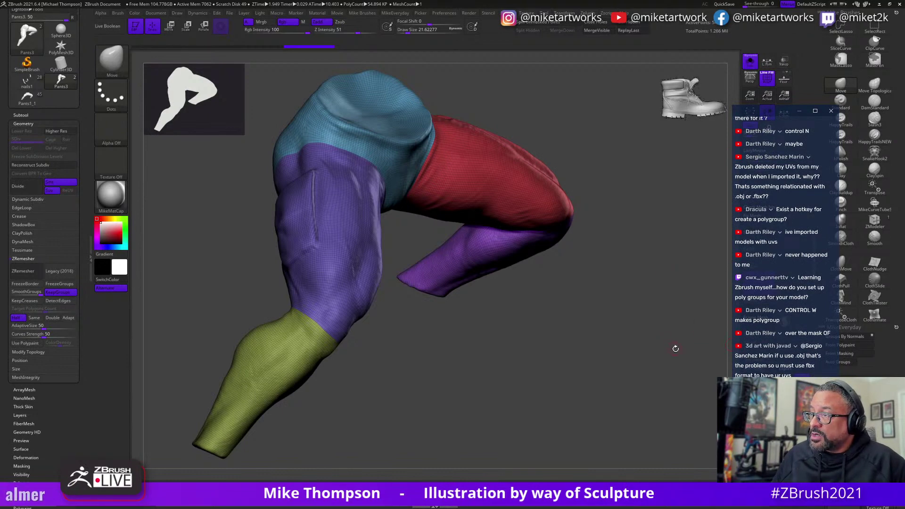
mouse_move(665, 357)
left_mouse_down()
mouse_move(652, 348)
mouse_move(672, 357)
mouse_move(636, 343)
mouse_move(648, 358)
mouse_move(644, 351)
mouse_move(747, 307)
left_mouse_up()
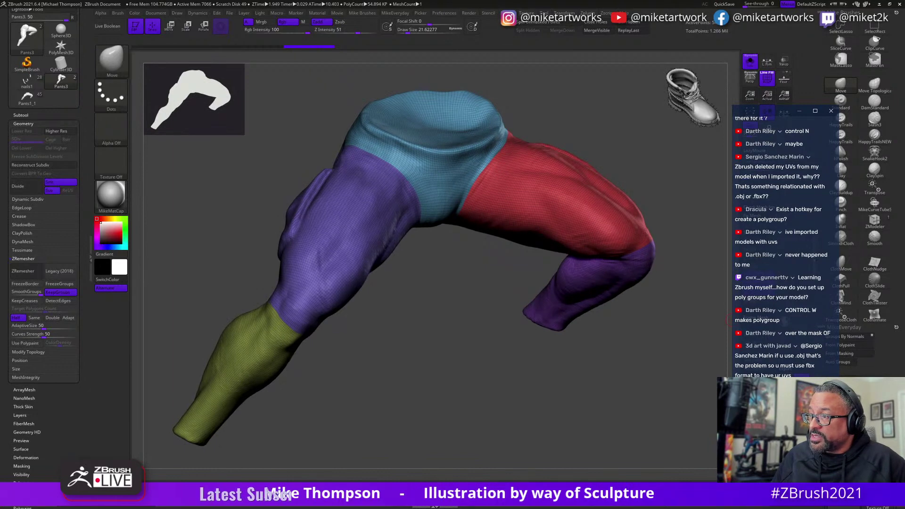
left_click_drag(783, 259, 730, 311)
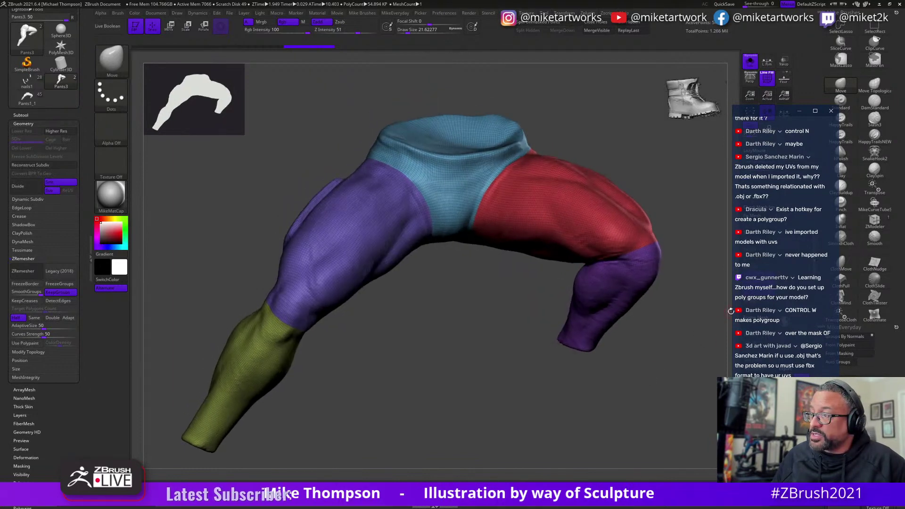
left_click_drag(598, 417, 622, 394)
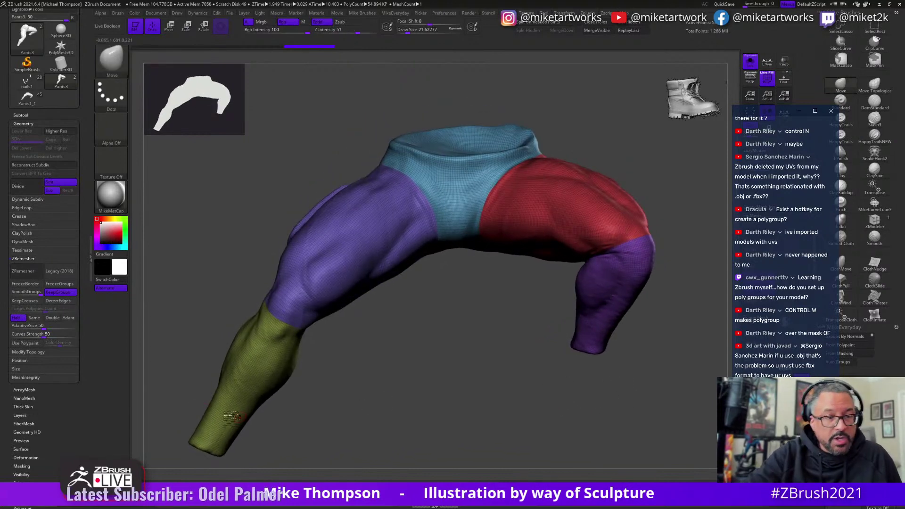
left_click(38, 272)
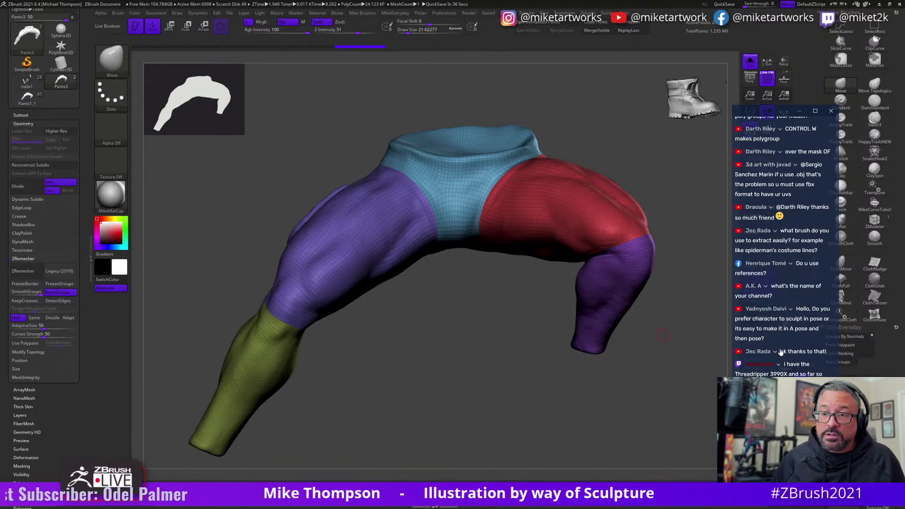
Check the edge flow on both legs of the coarser pants mesh and halve its density once more with ZRemesher.
left_click_drag(551, 347, 504, 344)
left_click_drag(455, 380, 479, 347)
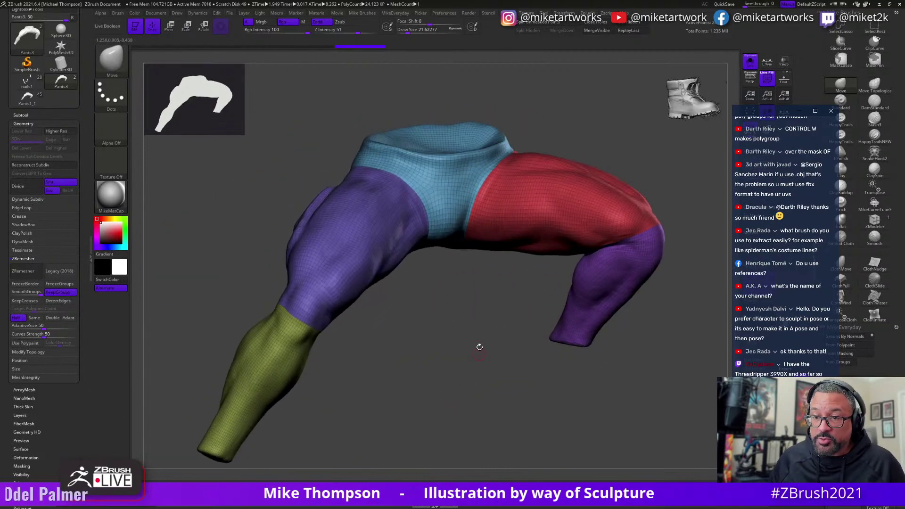
left_click_drag(431, 327, 560, 208)
left_click_drag(447, 360, 424, 367)
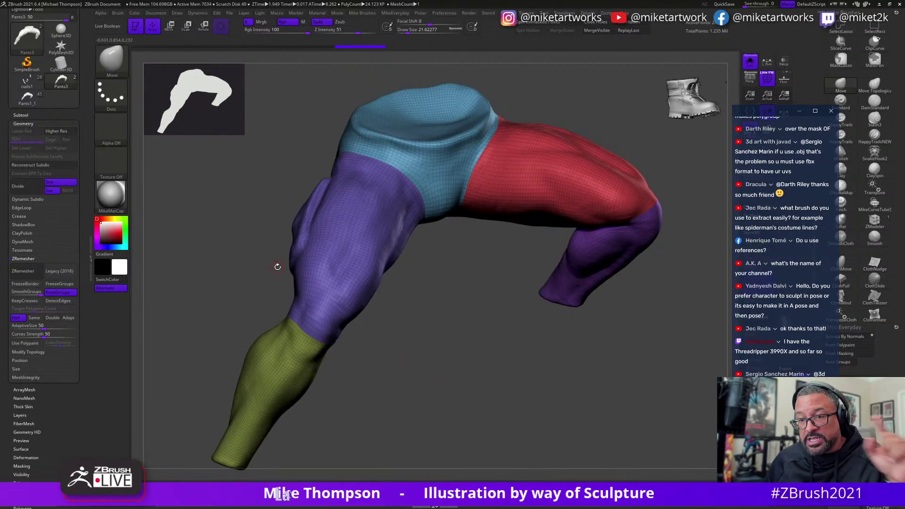
left_click_drag(459, 303, 452, 286)
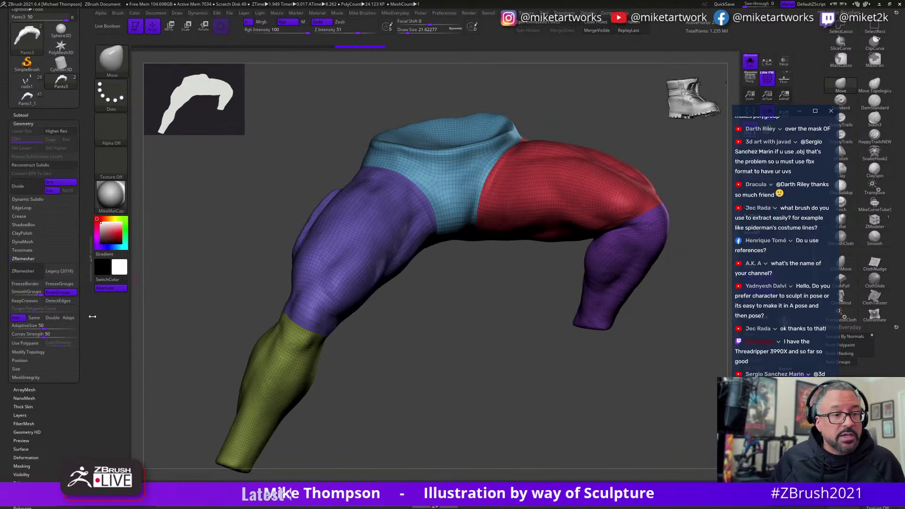
left_click(27, 273)
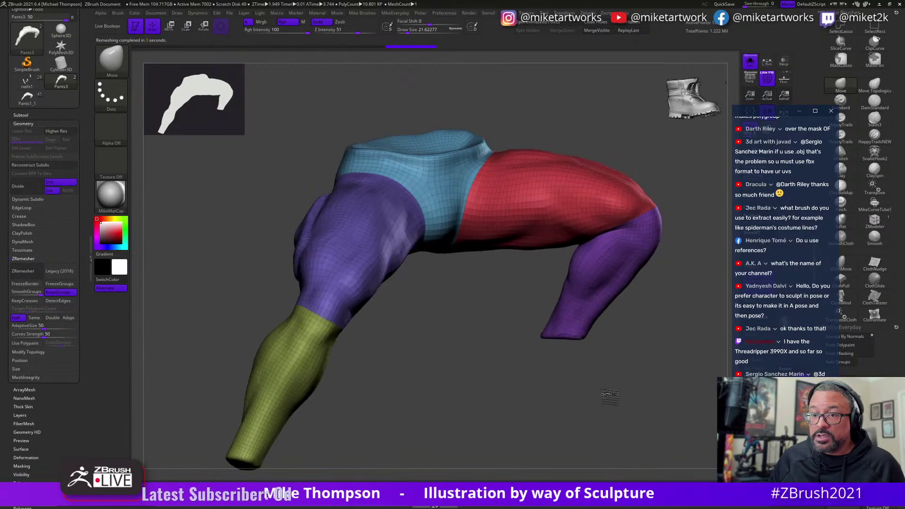
Isolate the thigh and lower leg of the straight leg, merge them into one polygroup and restore the full pants.
left_click_drag(595, 404, 502, 375)
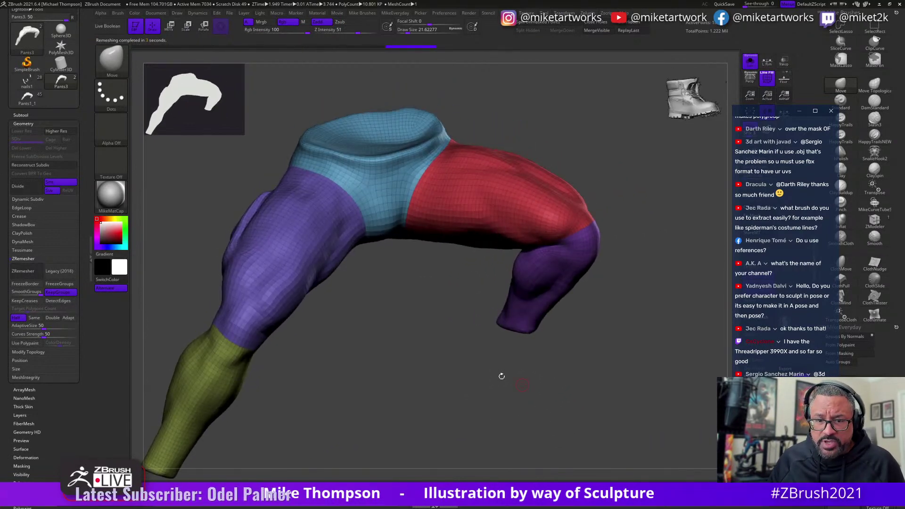
left_click(240, 347, "ctrl+shift")
left_click_drag(428, 394, 443, 394)
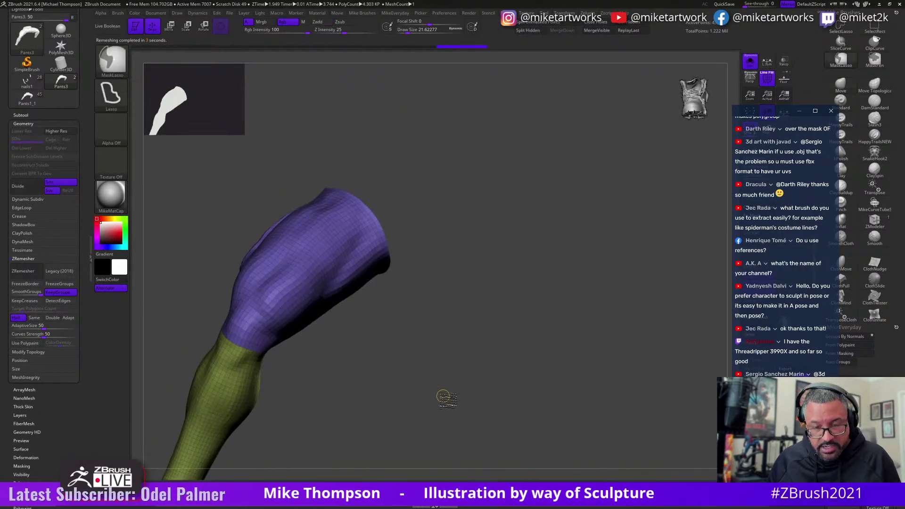
key("ctrl+w")
left_click(504, 389, "ctrl+shift")
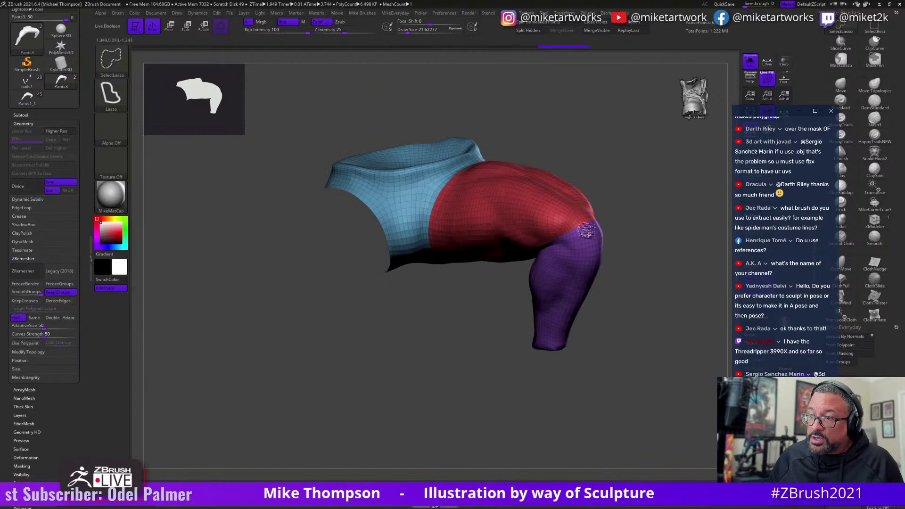
left_click(592, 237, "ctrl+shift")
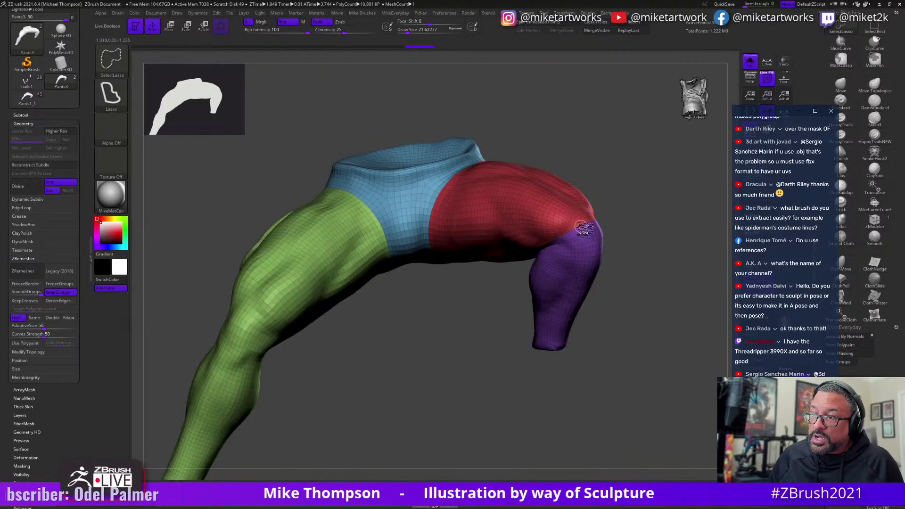
Merge the thigh and lower leg of the bent leg into one polygroup and show all the pants again.
left_click(584, 229, "ctrl+shift")
key("ctrl+w")
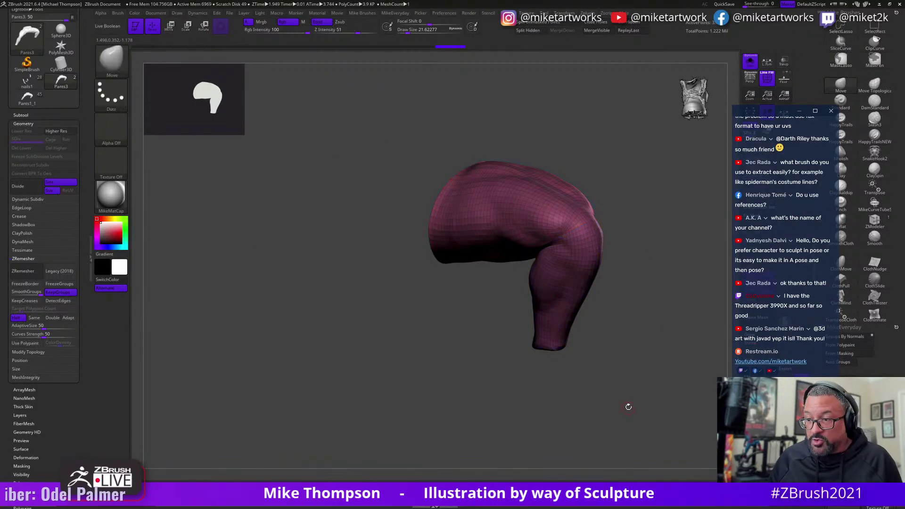
left_click(640, 371, "ctrl+shift")
mouse_move(605, 355)
left_mouse_down()
mouse_move(630, 394)
mouse_move(621, 376)
mouse_move(457, 321)
mouse_move(539, 415)
mouse_move(543, 405)
mouse_move(589, 419)
mouse_move(559, 418)
mouse_move(605, 430)
mouse_move(608, 440)
mouse_move(614, 418)
mouse_move(606, 434)
mouse_move(612, 473)
left_mouse_up()
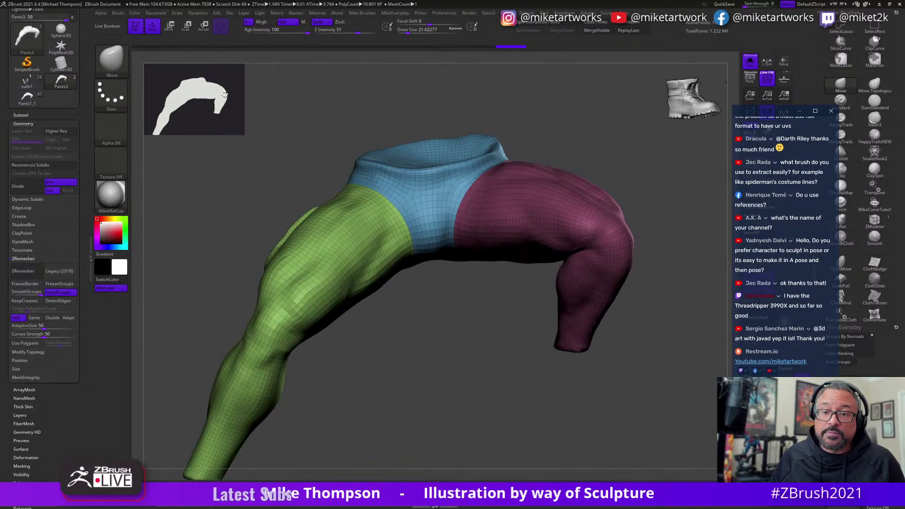
Open the subtool list and compare the detailed Pants2 with the remeshed Pants3, ending with Pants3 selected.
left_click(26, 115)
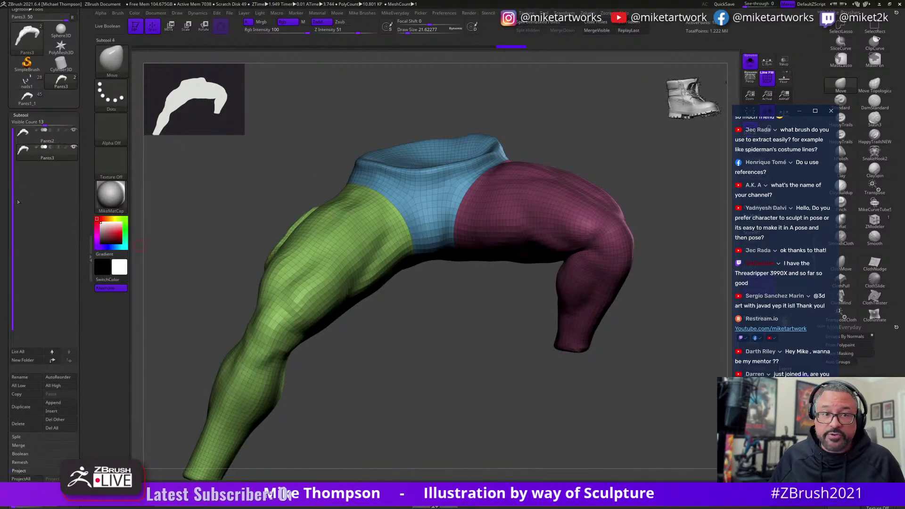
left_click(48, 137)
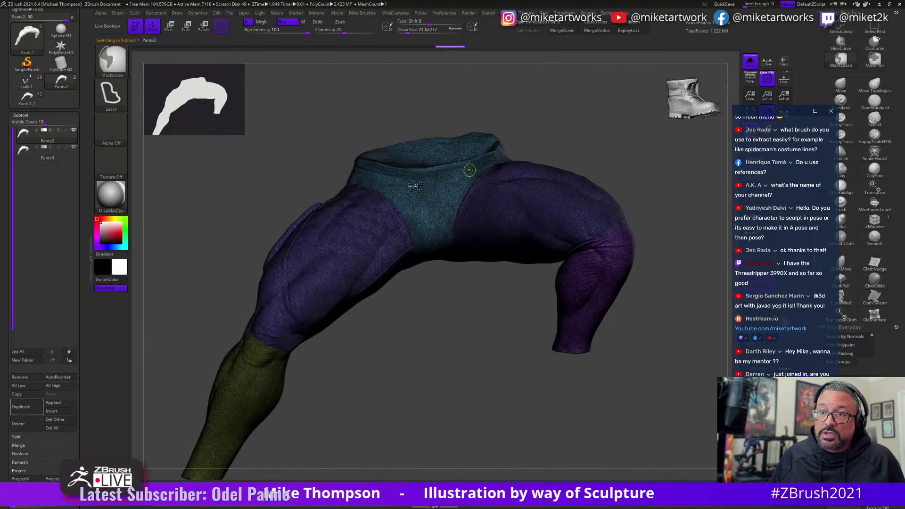
left_click(63, 155)
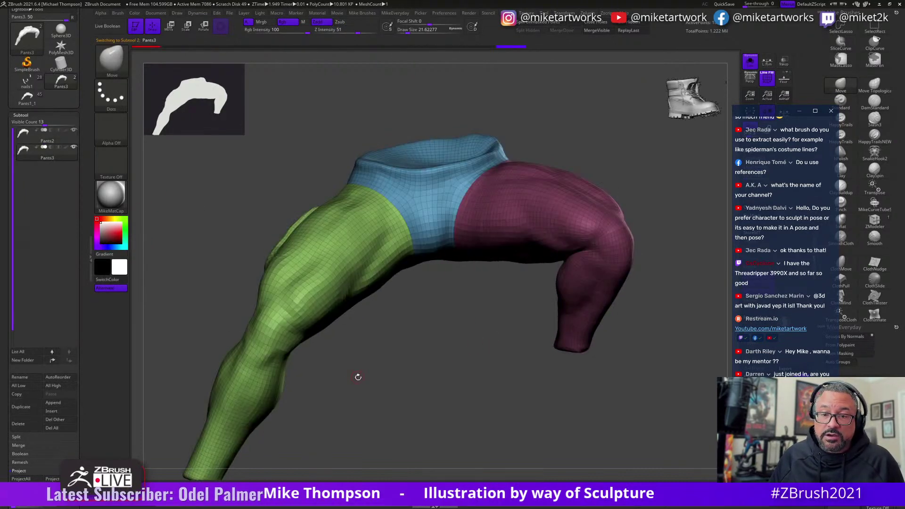
Project the Pants2 sculpted detail onto Pants3 with ProjectAll, subdividing Pants3 between projections.
left_click_drag(357, 375, 370, 391)
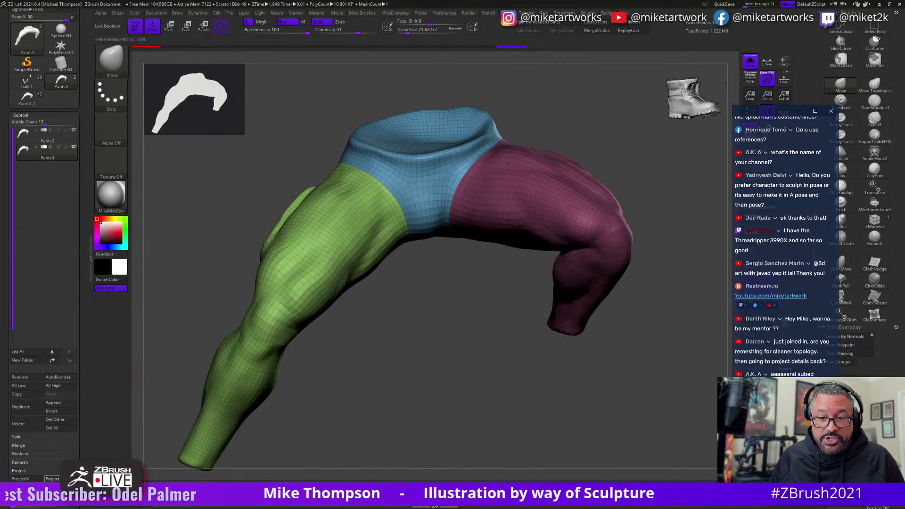
key("ctrl+d")
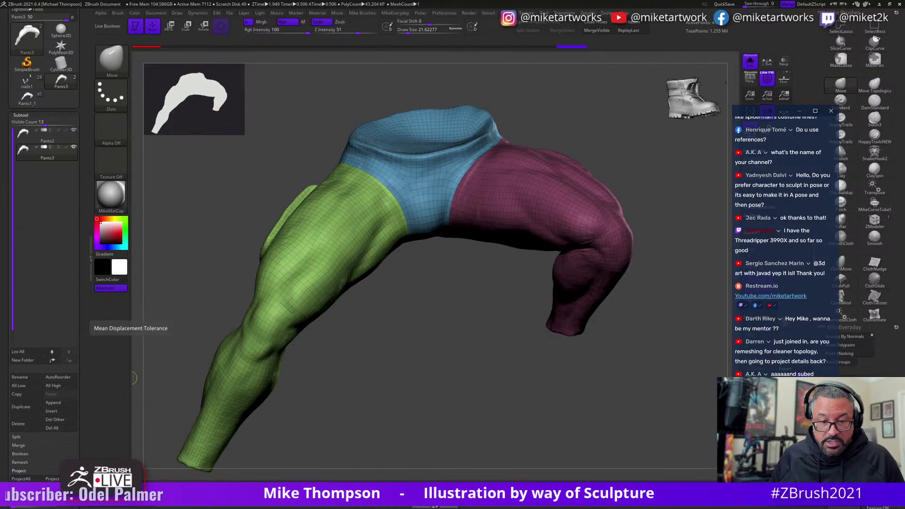
left_click(51, 478)
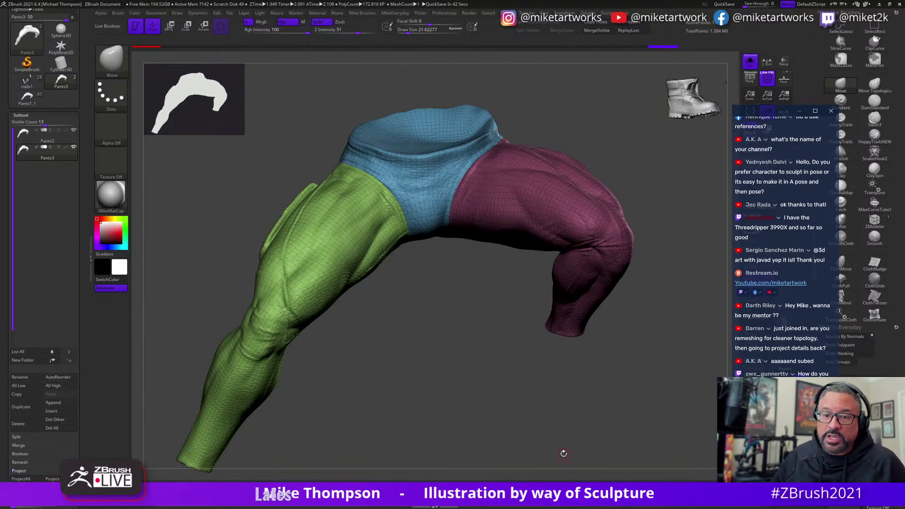
left_click_drag(563, 454, 358, 400)
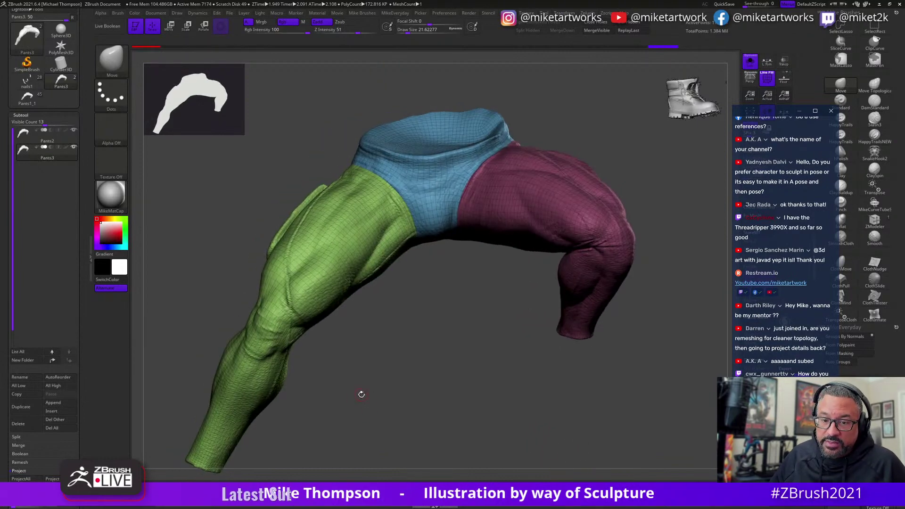
left_click_drag(484, 330, 489, 339)
key("ctrl")
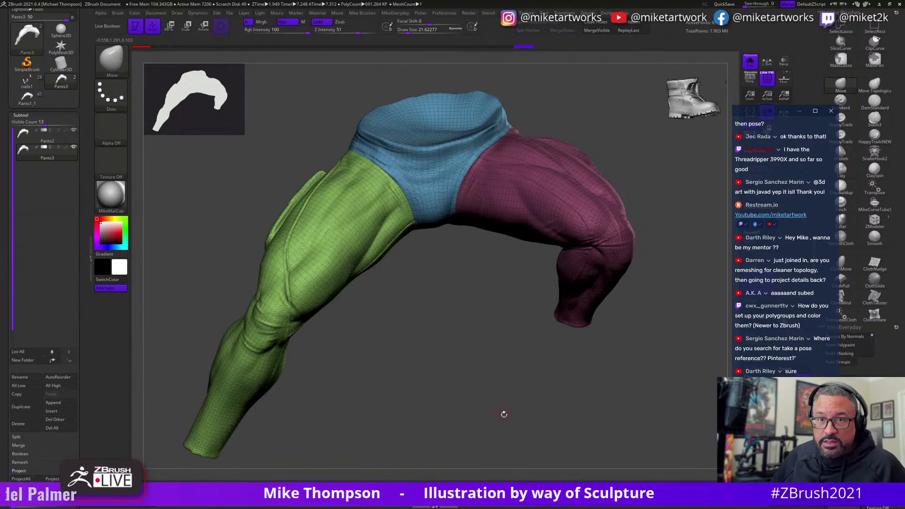
Try turning a lasso mask around the straight leg's knee into its own polygroup, and undo the attempt.
mouse_move(434, 374)
left_mouse_down()
mouse_move(579, 443)
mouse_move(471, 428)
mouse_move(340, 320)
left_mouse_up()
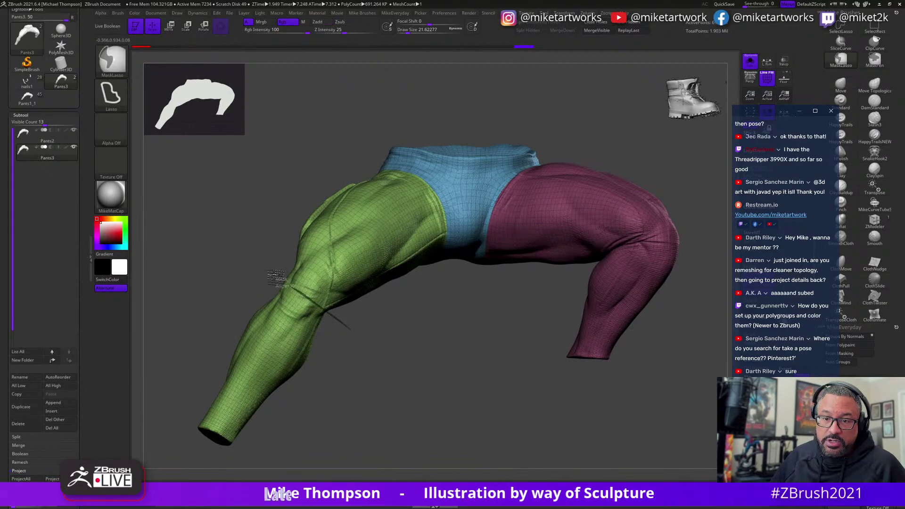
mouse_move(277, 279)
left_mouse_down("ctrl")
mouse_move(137, 448)
mouse_move(525, 358)
mouse_move(565, 396)
mouse_move(671, 420)
mouse_move(586, 426)
mouse_move(648, 430)
mouse_move(682, 446)
mouse_move(561, 422)
mouse_move(727, 334)
left_mouse_up("ctrl")
key("ctrl+w")
key("ctrl+z")
key("ctrl+z")
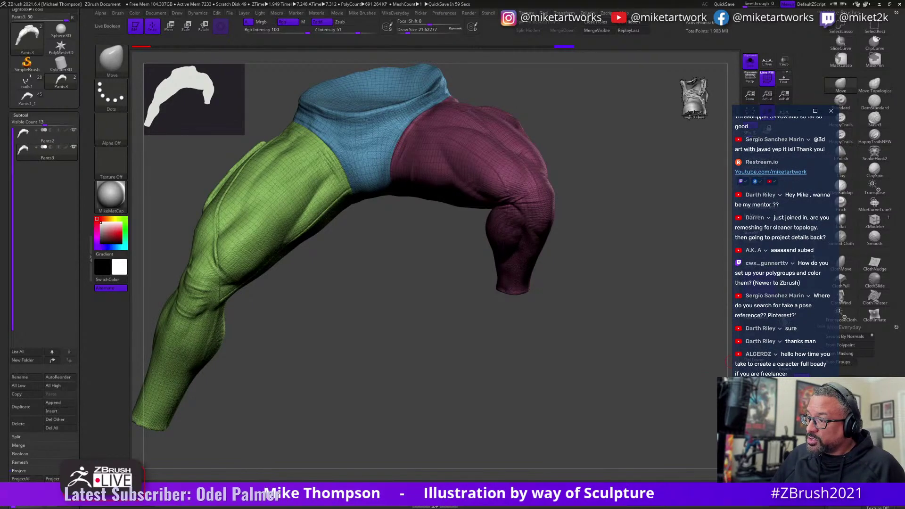
Switch to the reference image board and look over the costume, cargo pants, soldier and statue references.
left_click_drag(672, 384, 527, 351)
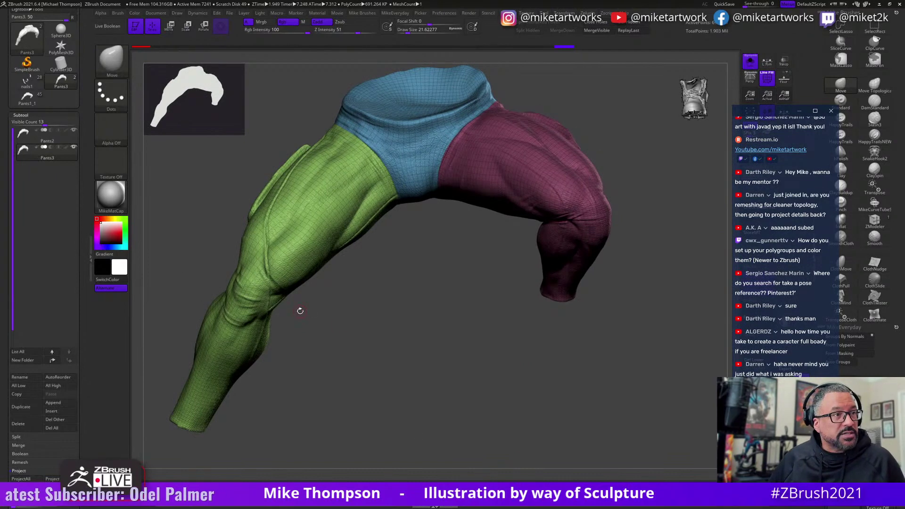
key("alt+Tab")
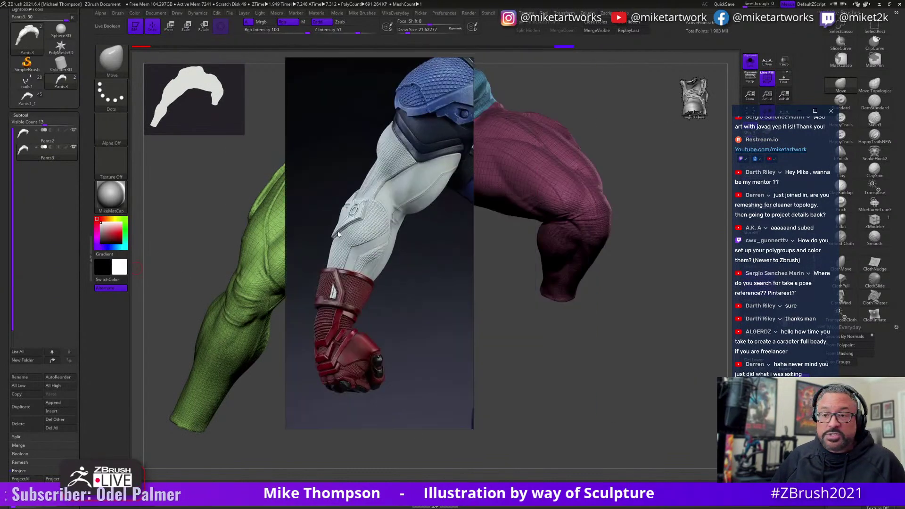
left_click_drag(388, 369, 747, 334)
scroll(417, 377, "up", 3, "ctrl")
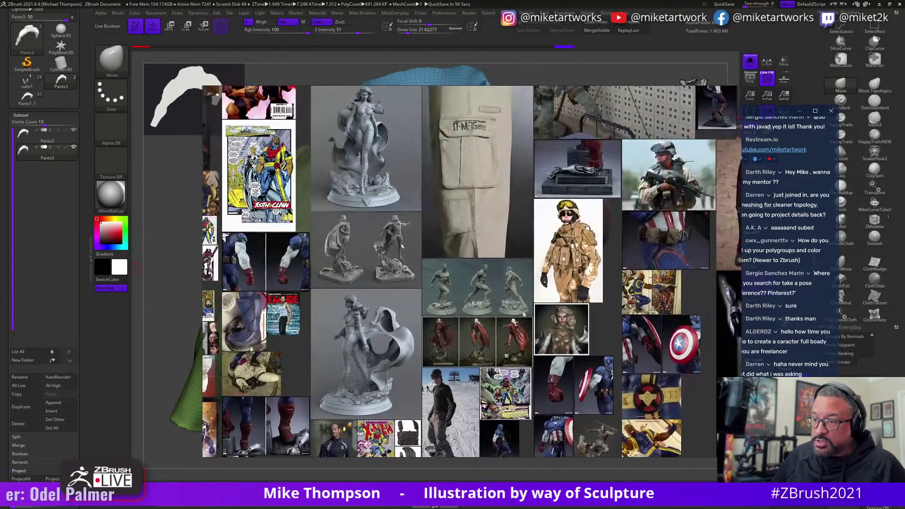
scroll(519, 344, "down", 4, "ctrl")
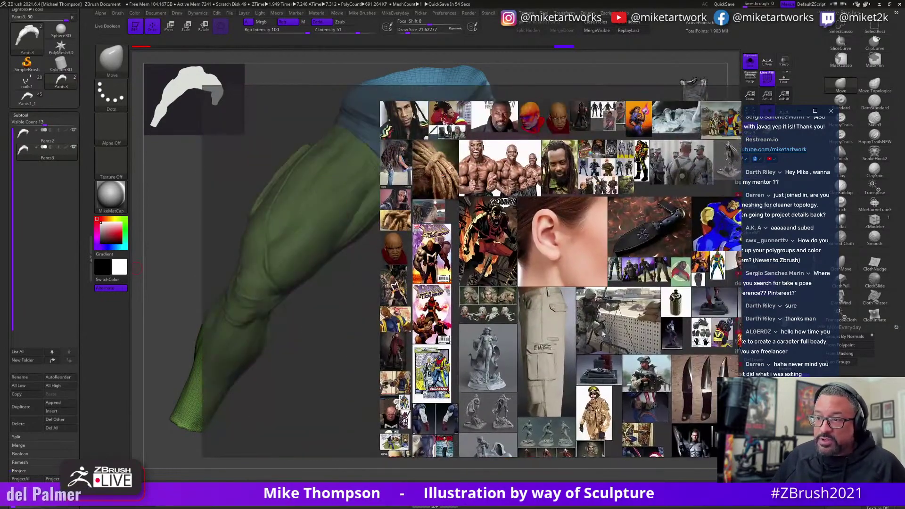
scroll(499, 280, "down", 2)
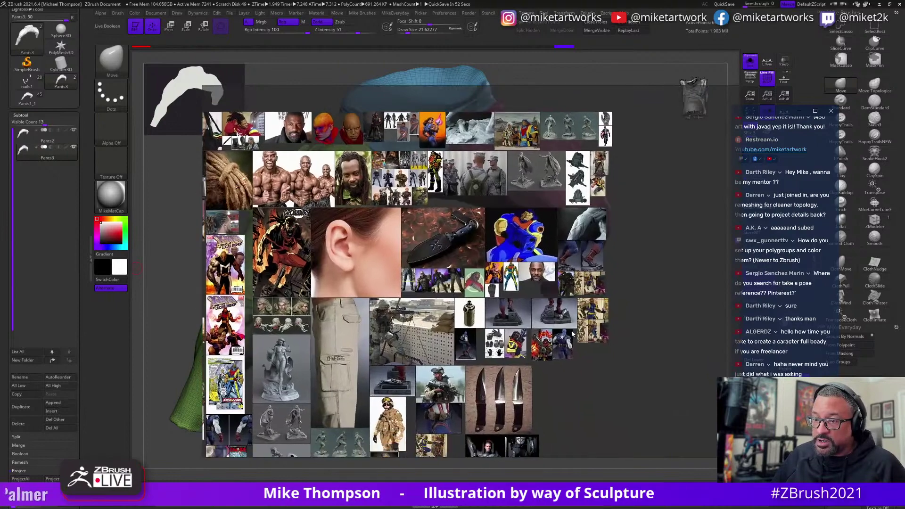
scroll(459, 385, "down", 2)
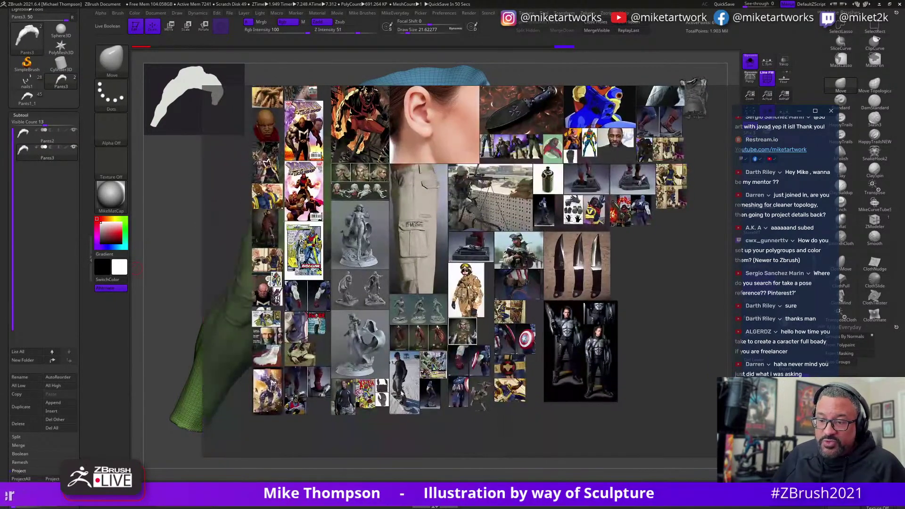
scroll(456, 381, "up", 3, "ctrl")
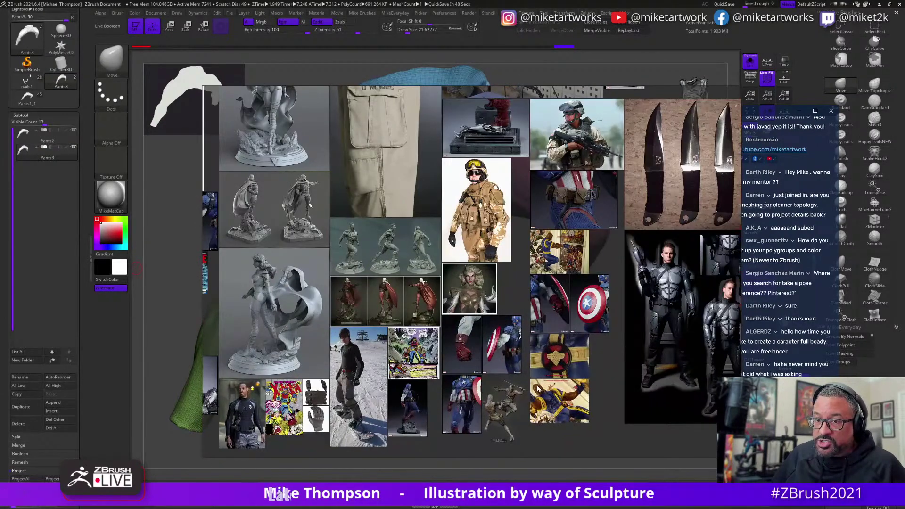
scroll(567, 306, "up", 2)
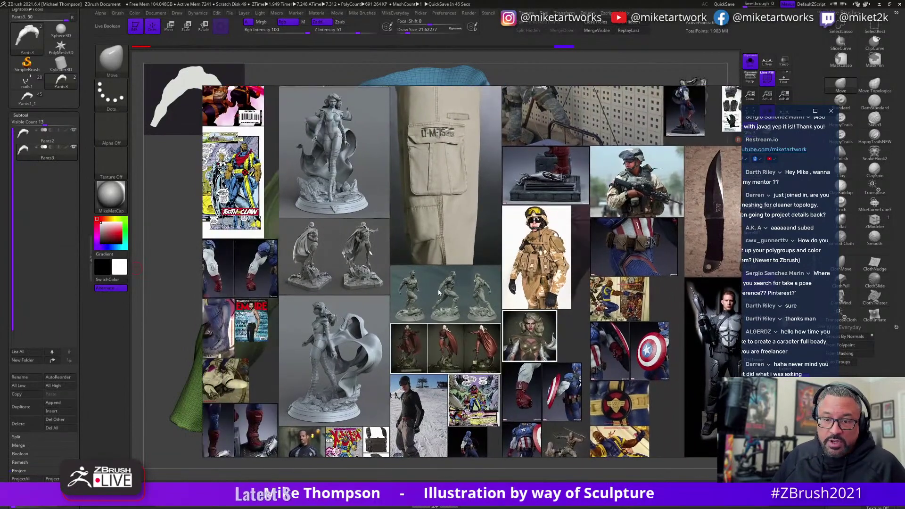
Examine the cargo pants reference and the fabric and seams on the Captain America statue's trousers.
scroll(438, 292, "up", 4, "ctrl")
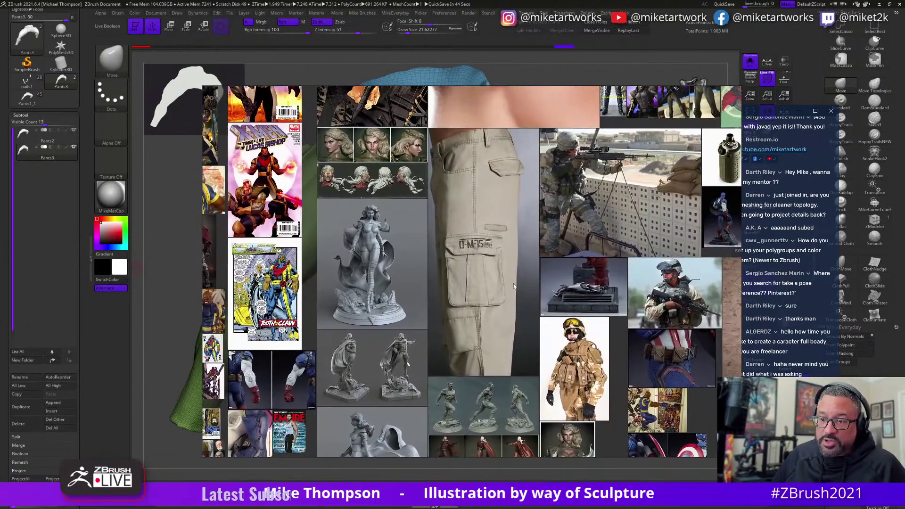
scroll(453, 351, "down", 4)
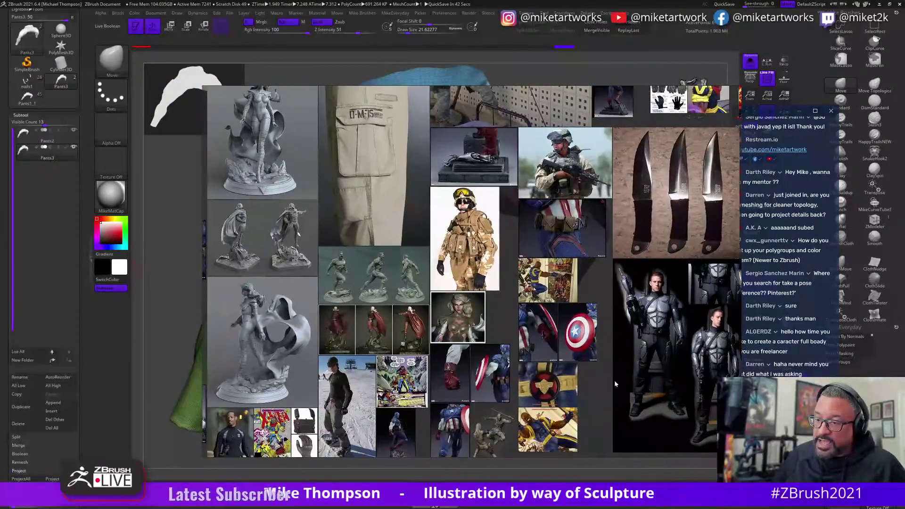
scroll(340, 397, "up", 3, "ctrl")
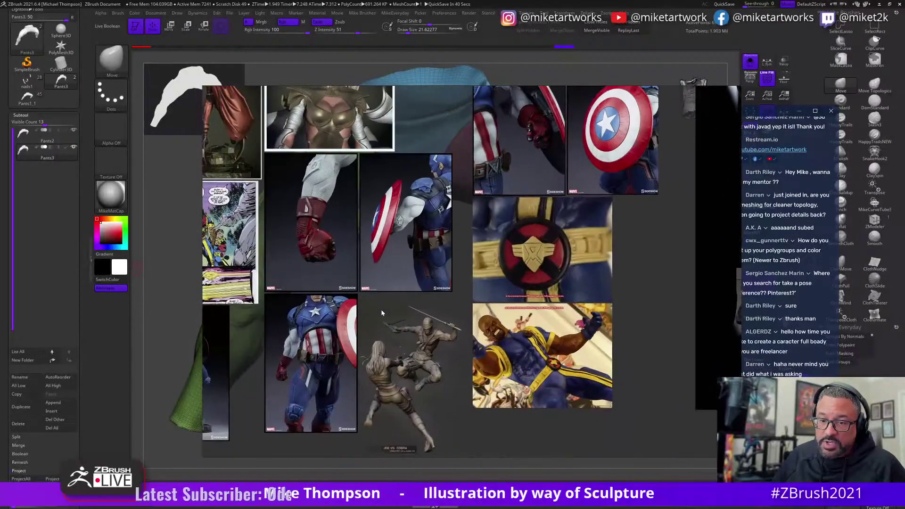
scroll(422, 364, "up", 3, "ctrl")
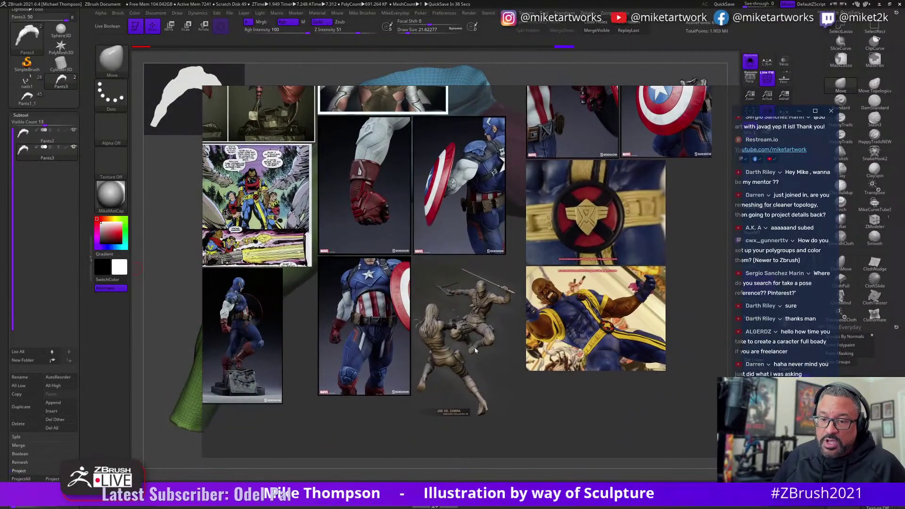
scroll(371, 363, "up", 3, "ctrl")
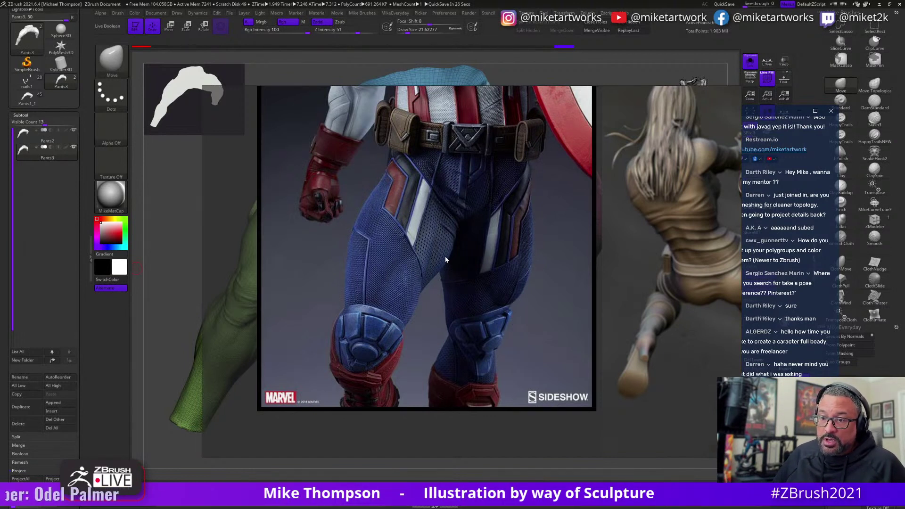
scroll(451, 341, "down", 5)
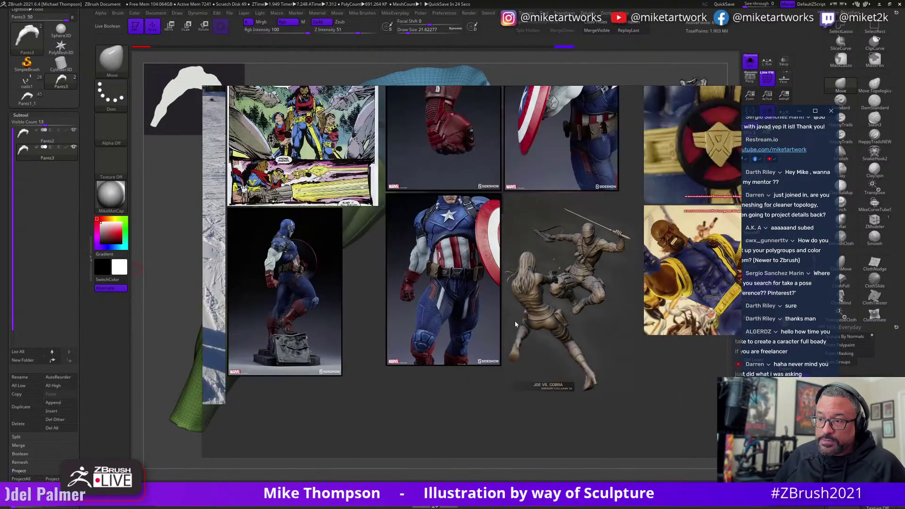
Study the action poses and gear of the two figures in the Joe vs. Cobra sculpt reference.
scroll(408, 358, "up", 3)
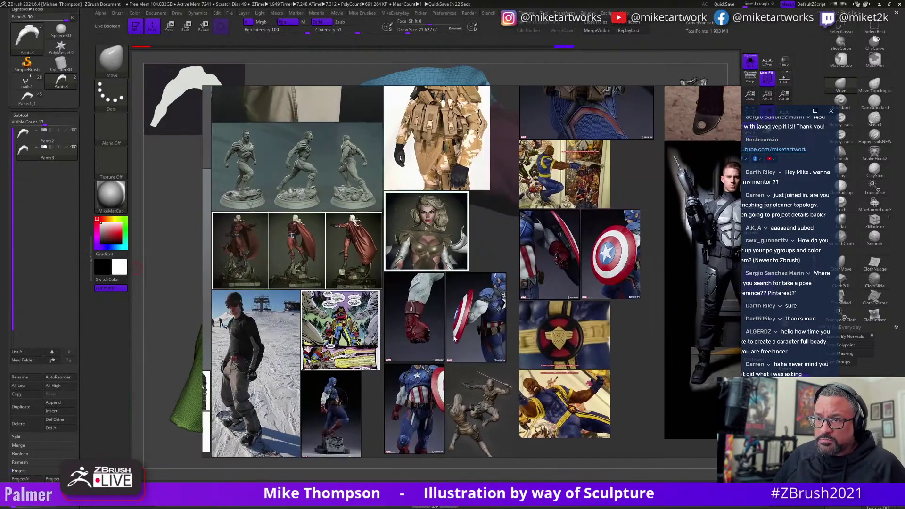
scroll(529, 386, "up", 8)
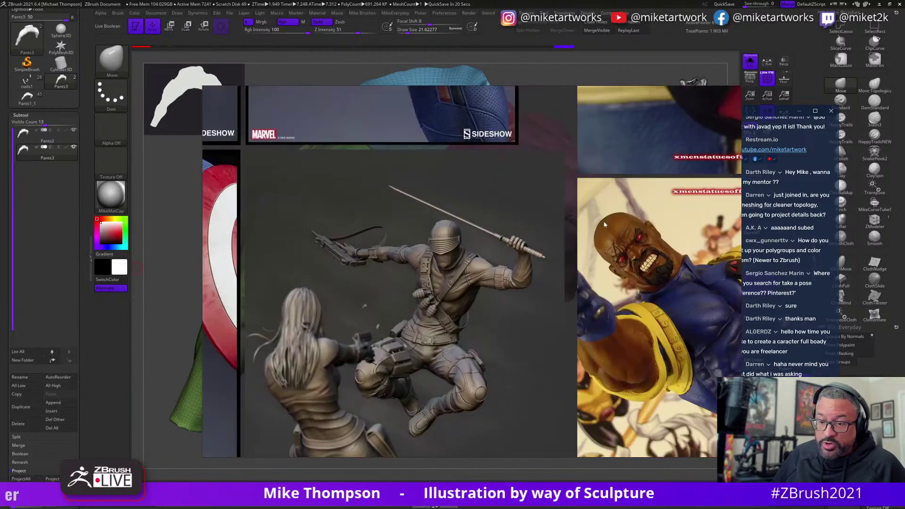
scroll(581, 323, "down", 3)
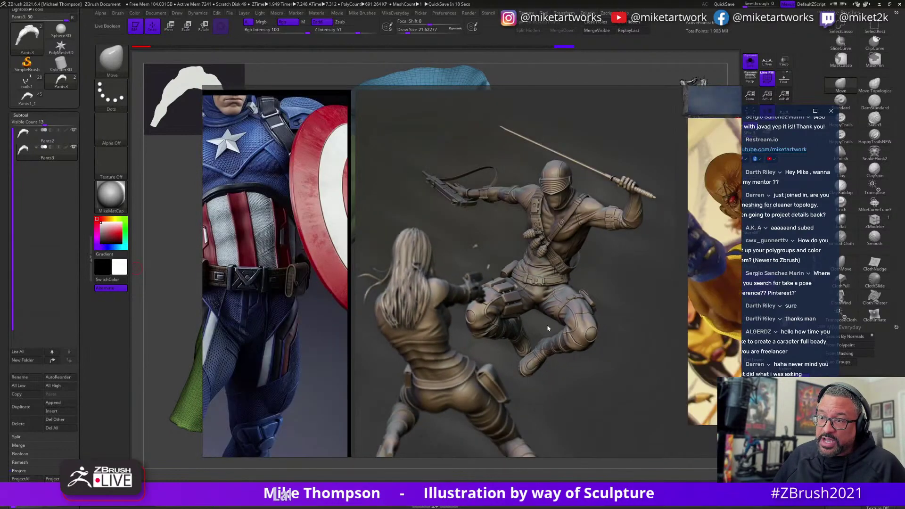
middle_click_drag(567, 358, 507, 298)
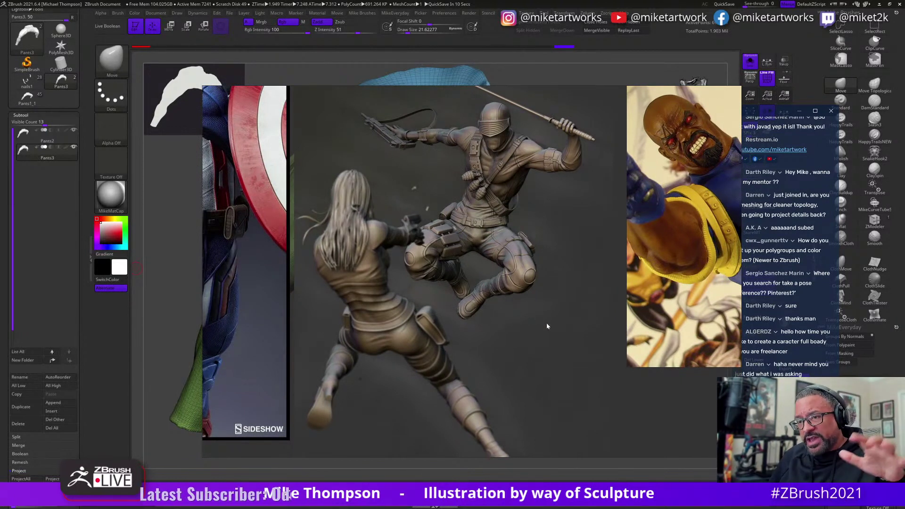
scroll(546, 324, "up", 1)
scroll(545, 324, "down", 1)
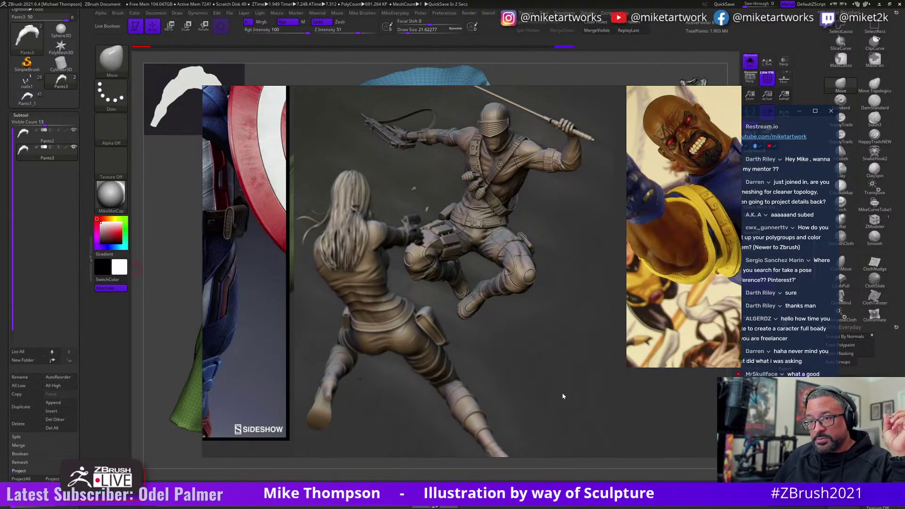
scroll(560, 397, "down", 2)
scroll(587, 394, "down", 1)
scroll(586, 394, "up", 3)
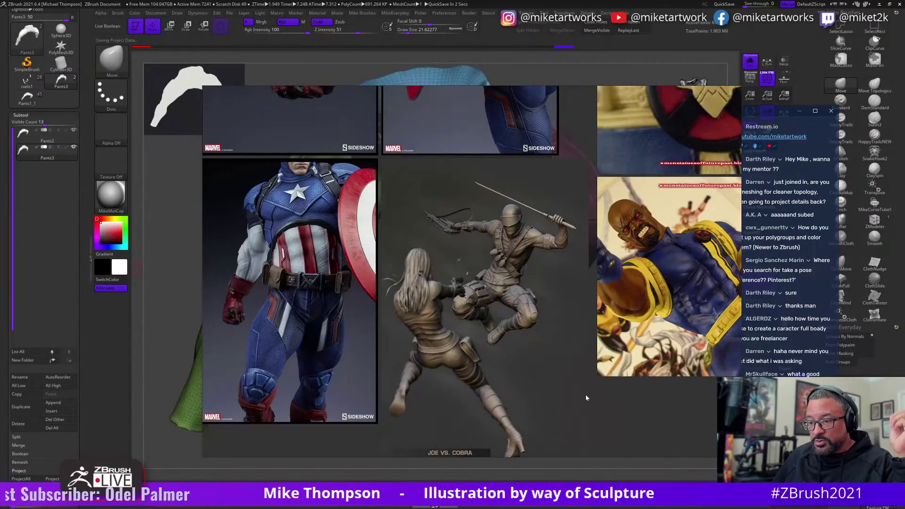
scroll(546, 349, "up", 3)
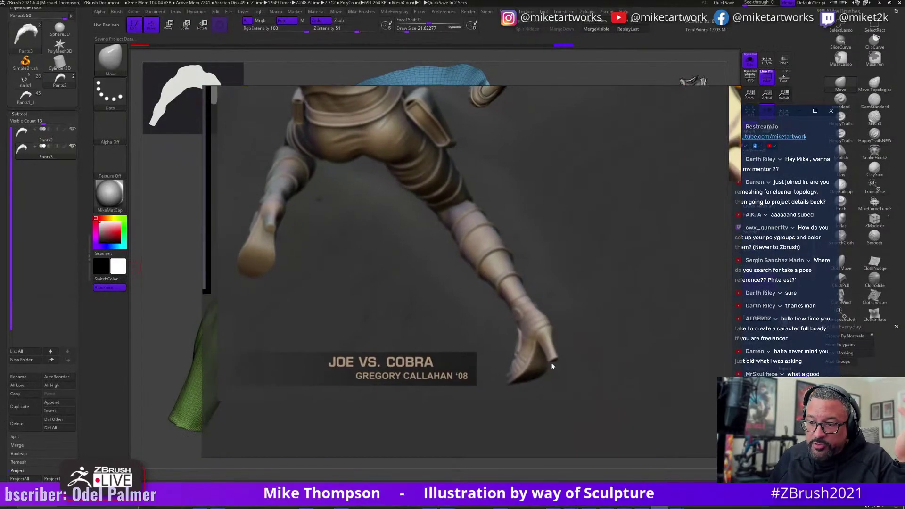
scroll(550, 366, "down", 3)
scroll(534, 402, "up", 2)
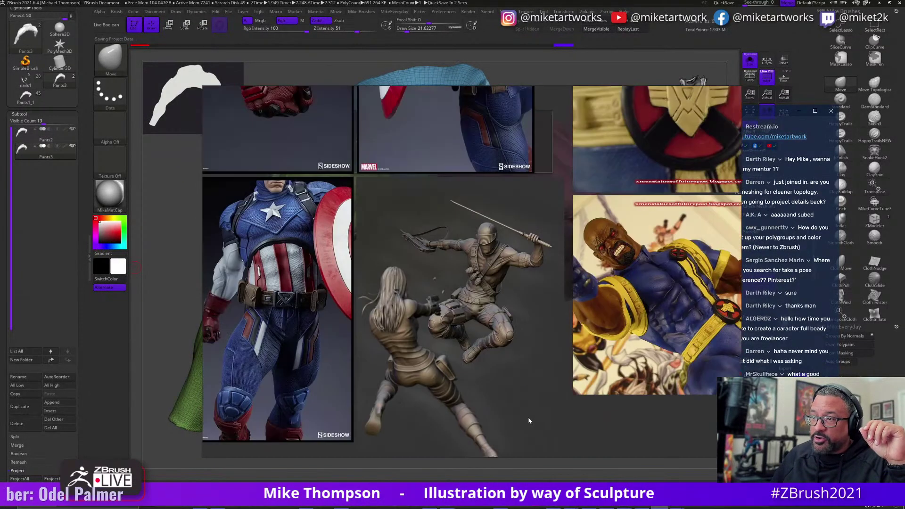
Examine the reference photo of the man in camouflage trousers and the cartoon image of Bishop with his gun.
scroll(534, 402, "down", 3)
scroll(544, 400, "up", 2)
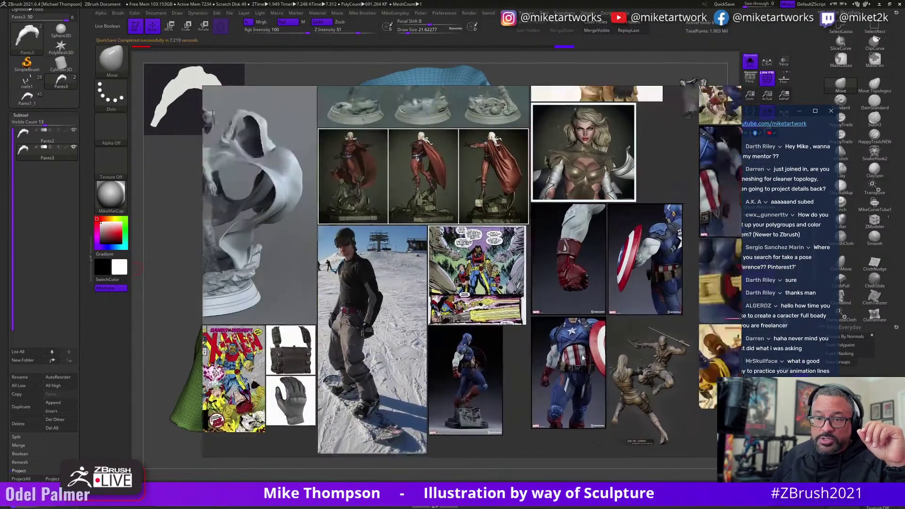
scroll(404, 328, "down", 3)
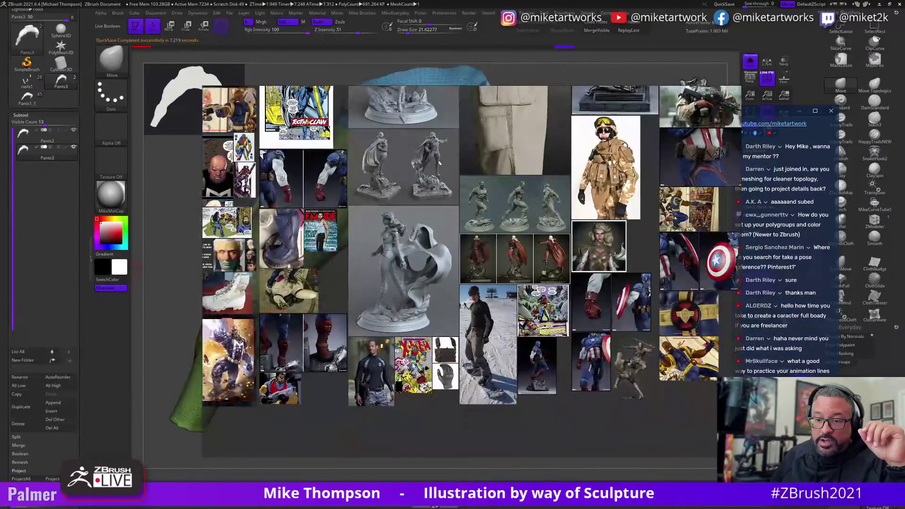
scroll(443, 380, "up", 4)
scroll(443, 381, "up", 2)
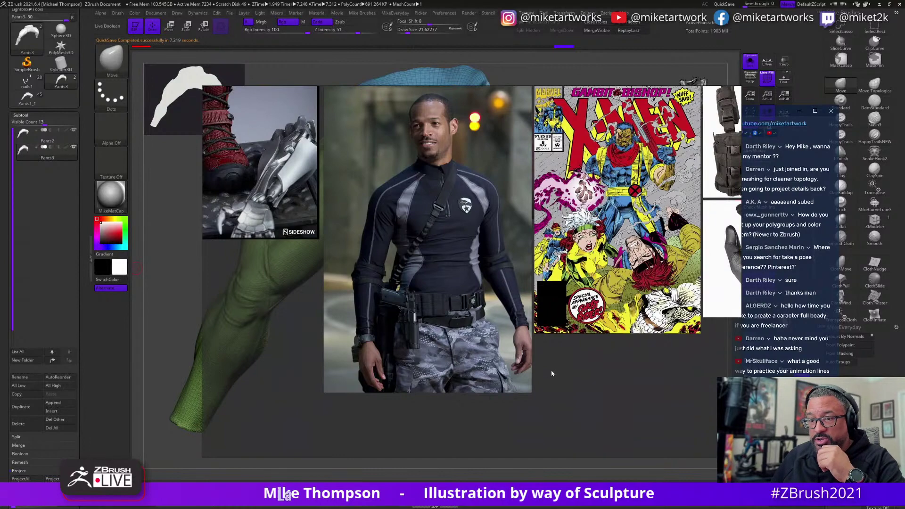
scroll(511, 379, "down", 3)
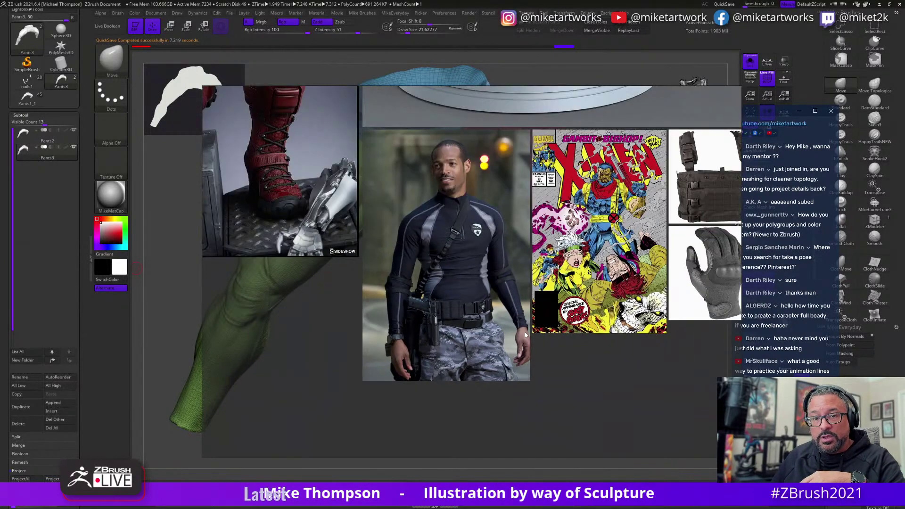
scroll(481, 313, "up", 3)
scroll(469, 367, "up", 5)
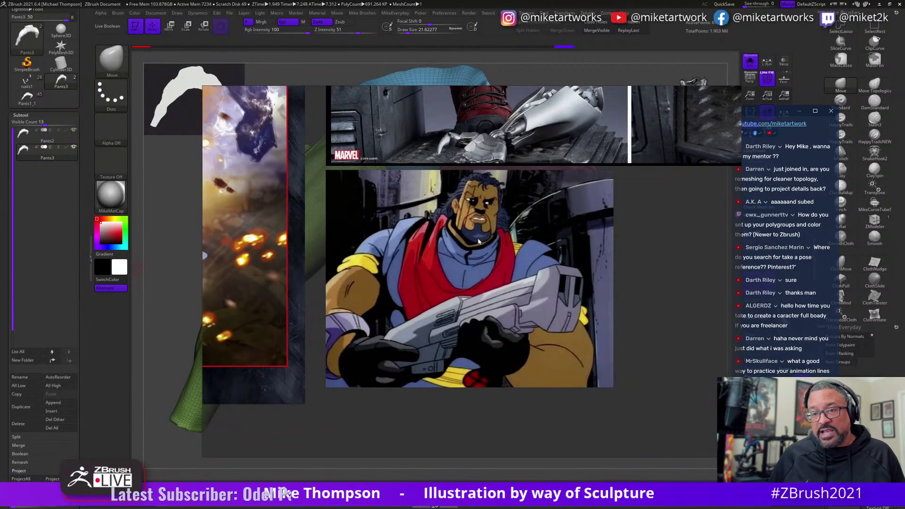
scroll(514, 302, "down", 3)
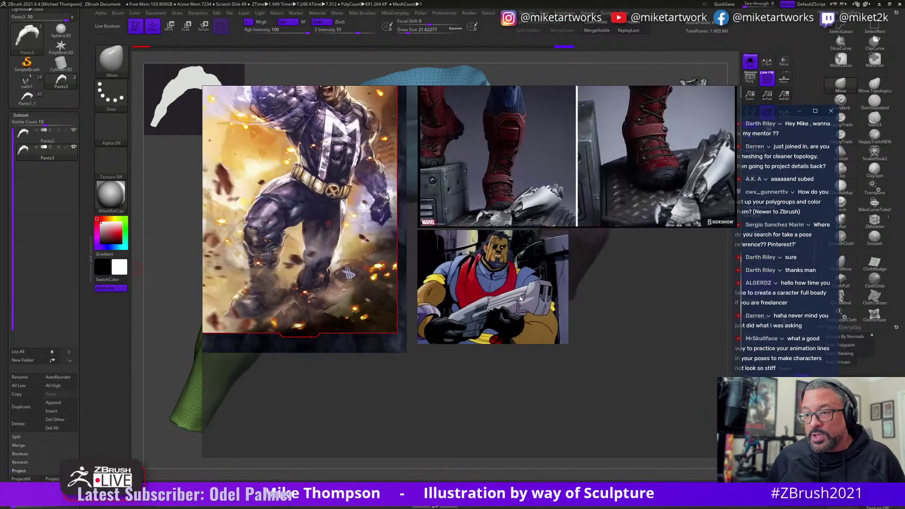
Look over the caped heroine statues, Bishop comic covers, and dreadlock, face and ear references.
scroll(499, 317, "down", 5)
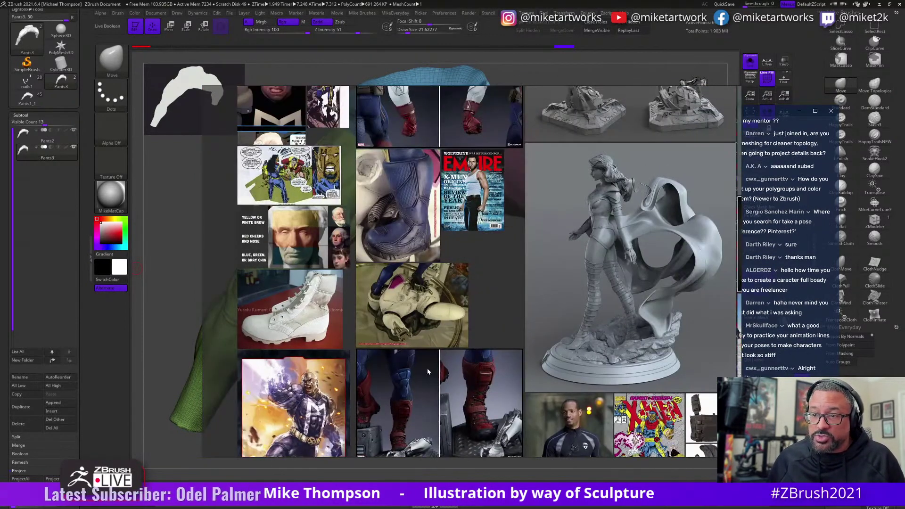
scroll(527, 313, "up", 3)
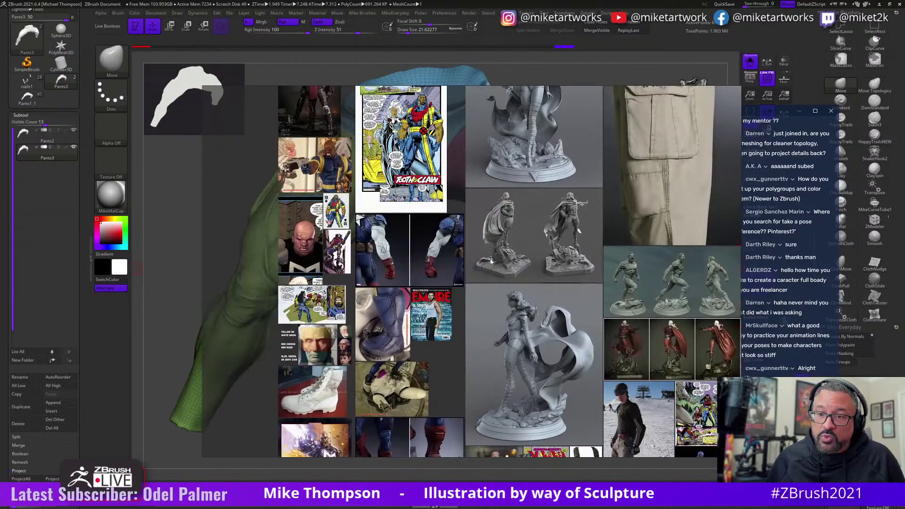
scroll(495, 330, "up", 2)
scroll(463, 345, "down", 2)
scroll(494, 325, "up", 3)
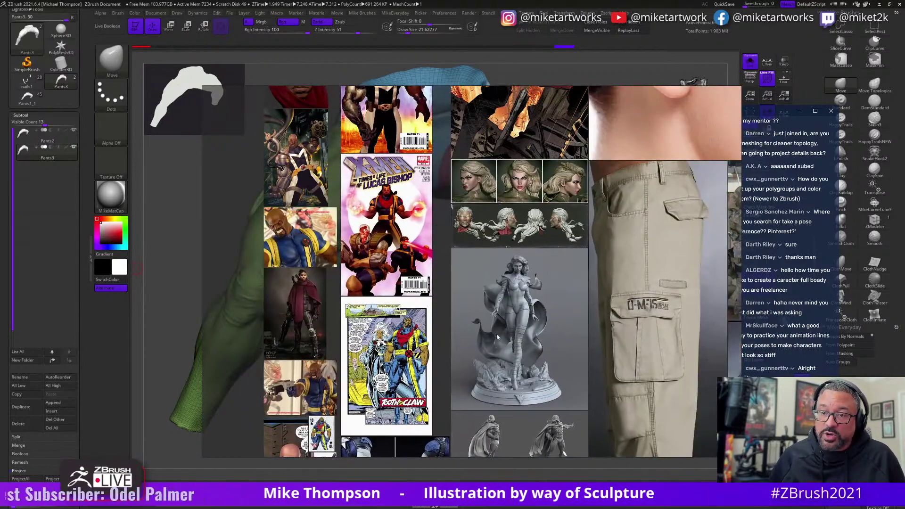
scroll(472, 338, "down", 3)
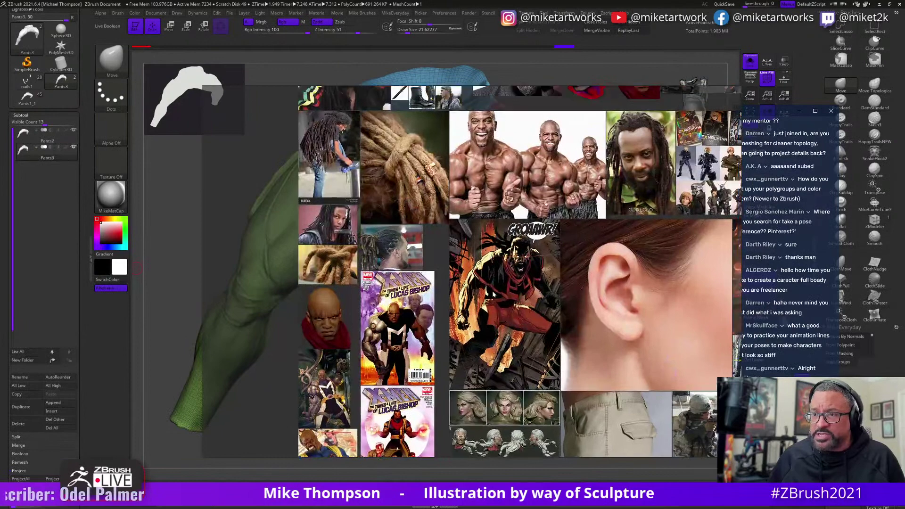
middle_click_drag(519, 199, 481, 272)
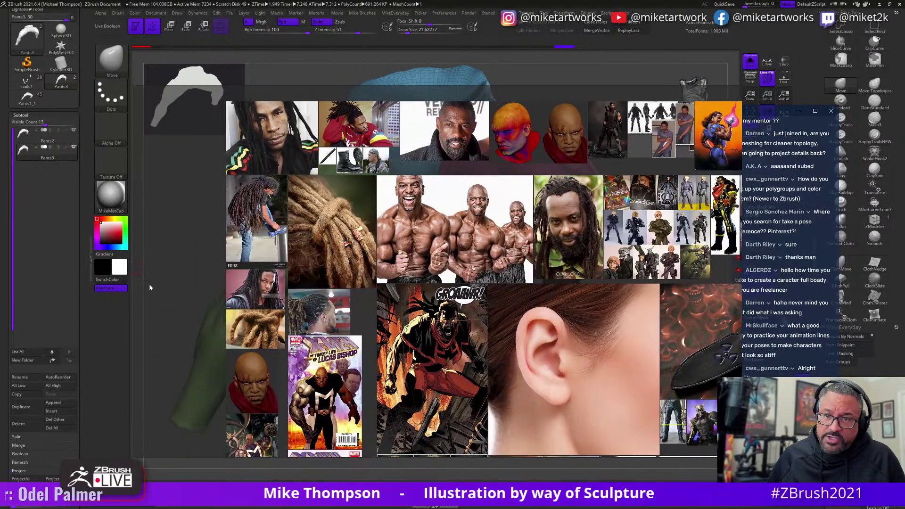
Resize the reference board window and clear it away from the pants model.
left_click_drag(203, 289, 133, 290)
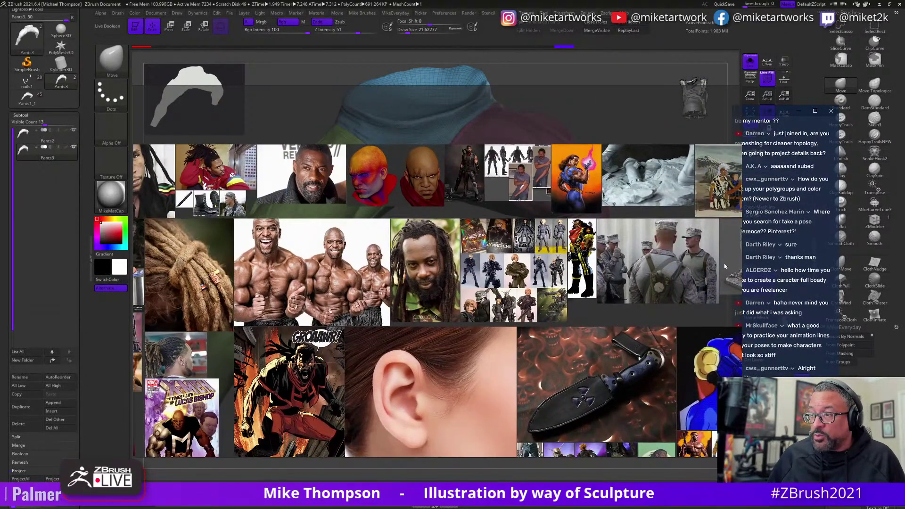
left_click_drag(741, 255, 411, 314)
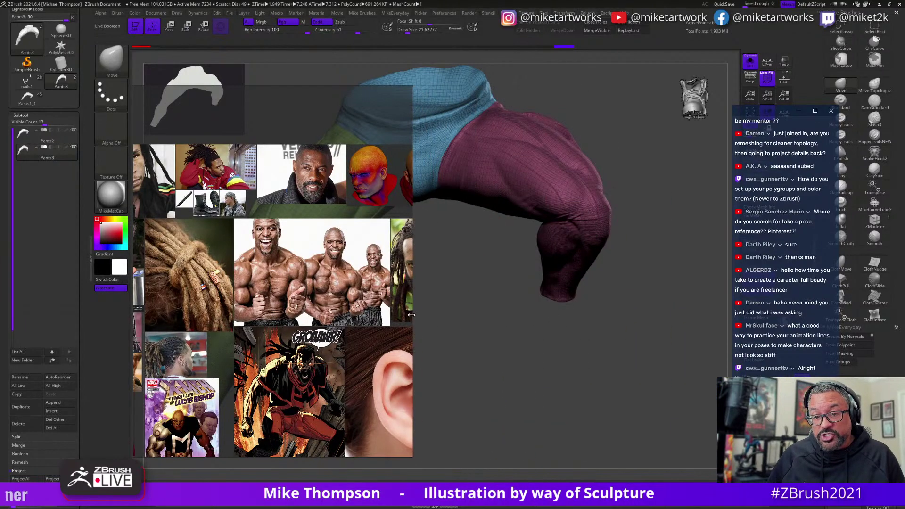
left_click_drag(314, 276, 480, 259)
left_click_drag(483, 334, 352, 373)
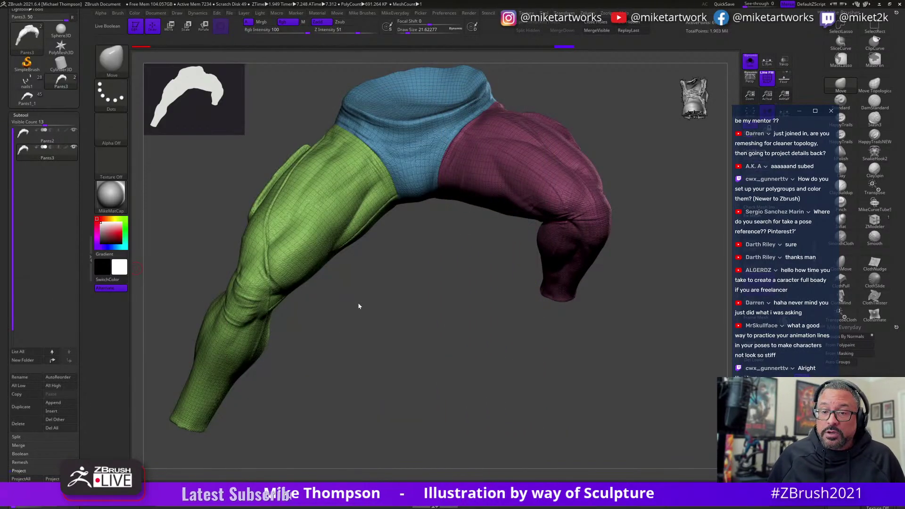
Turn off the polyframe display on Pants3 to show the projected sculpt in plain grey.
left_click_drag(358, 306, 422, 325)
left_click_drag(422, 416, 426, 384)
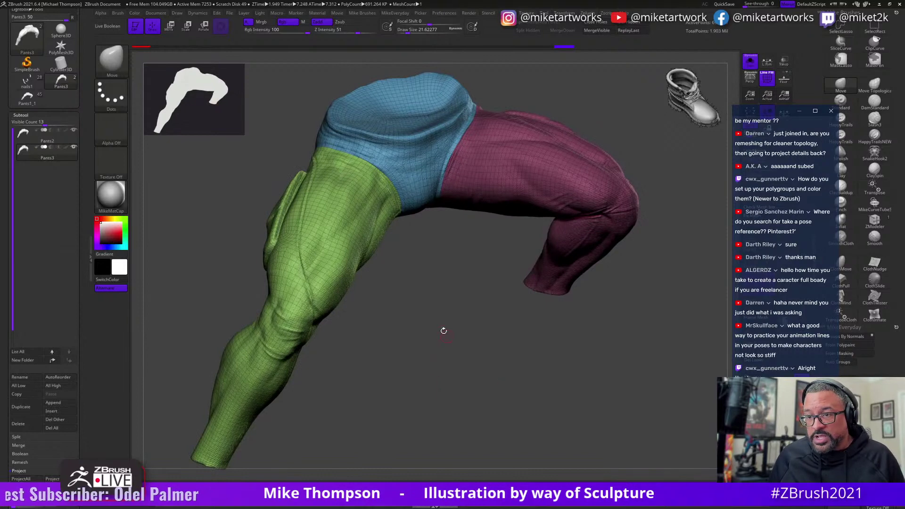
key("space")
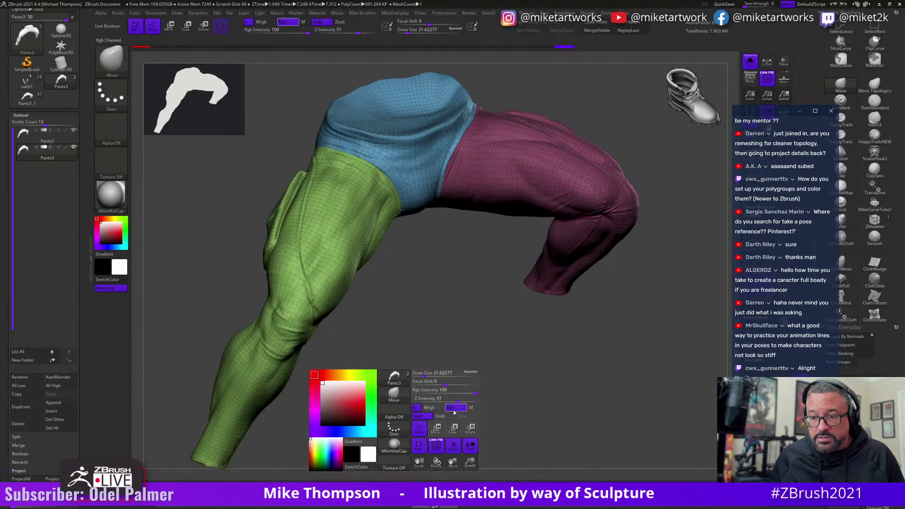
left_click(436, 451)
left_click_drag(432, 398, 429, 340)
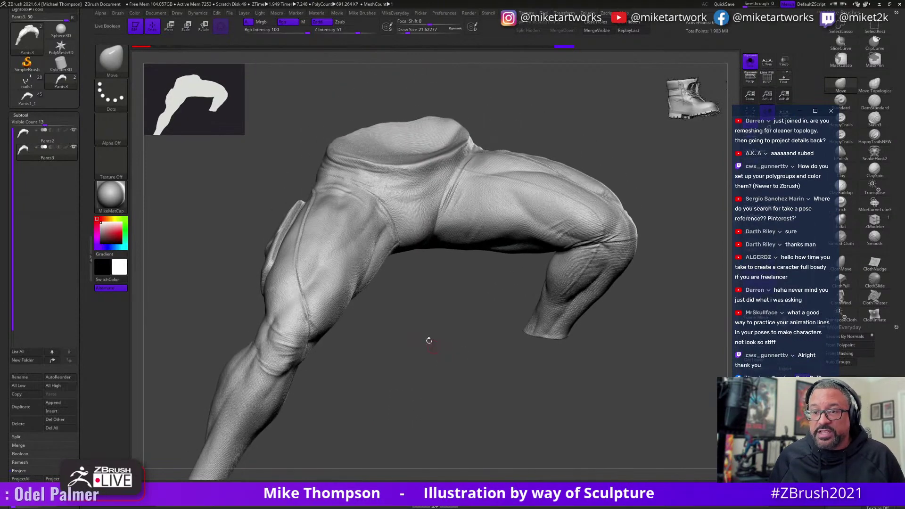
Create a UV Master working clone of the Pants3 subtool.
left_click_drag(87, 37, 89, 114)
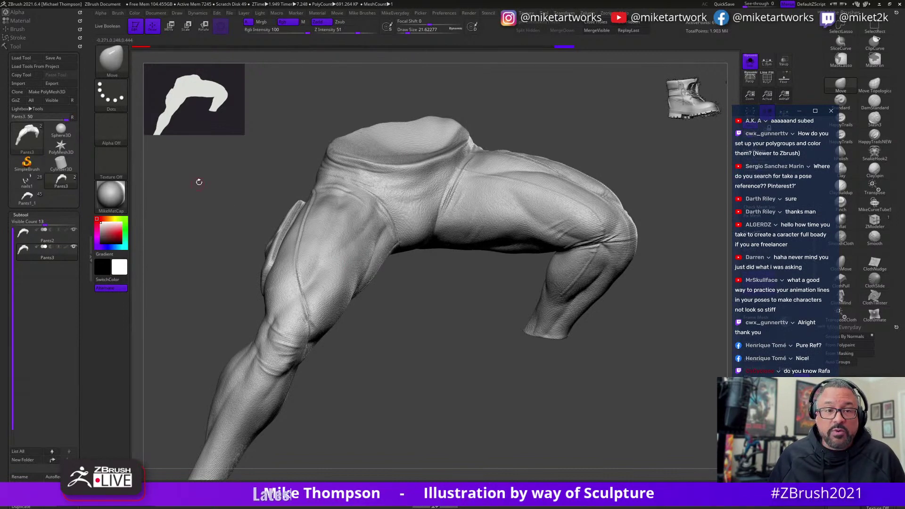
left_click(565, 16)
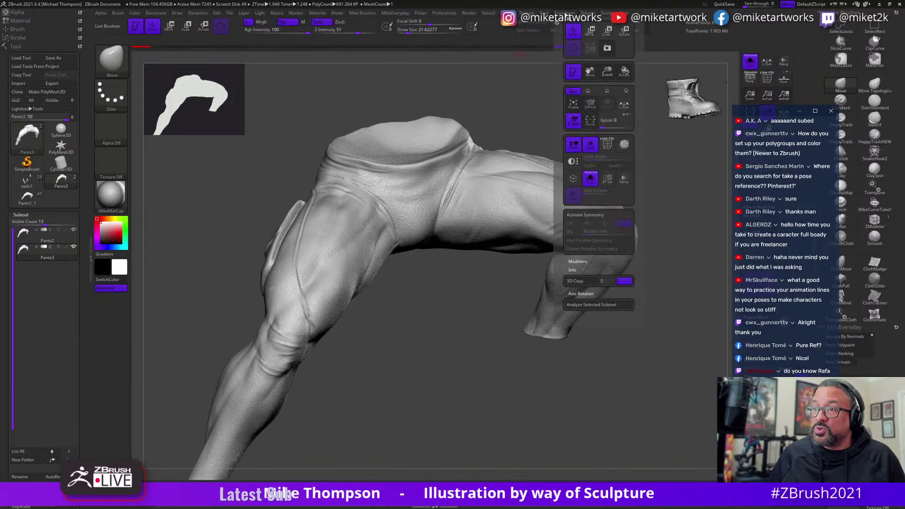
left_click(588, 14)
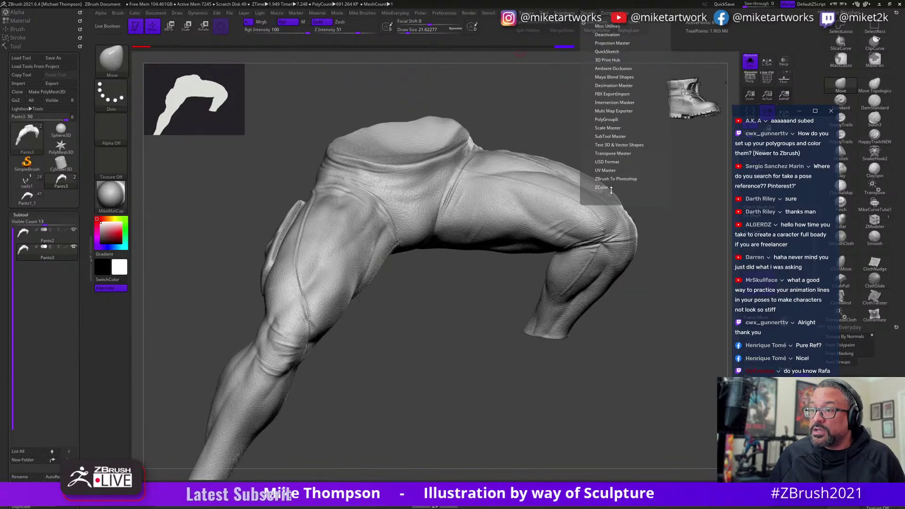
left_click(607, 170)
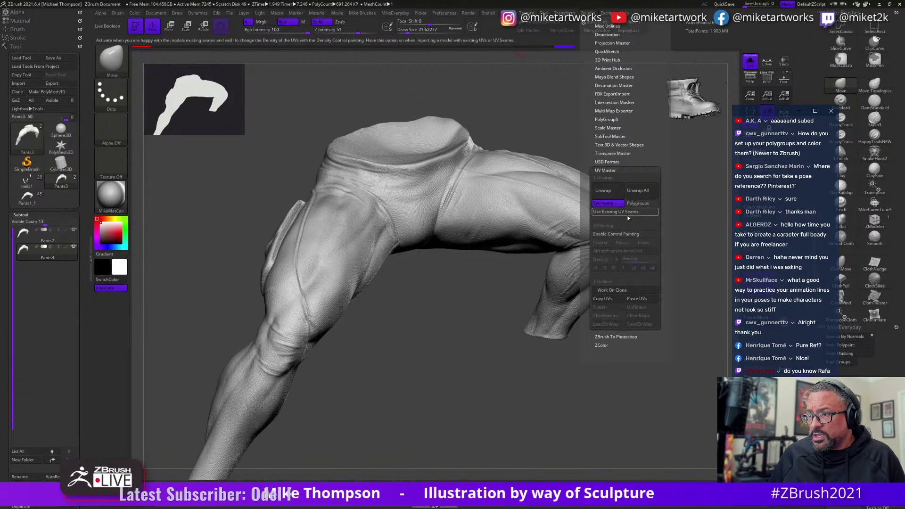
left_click(612, 290)
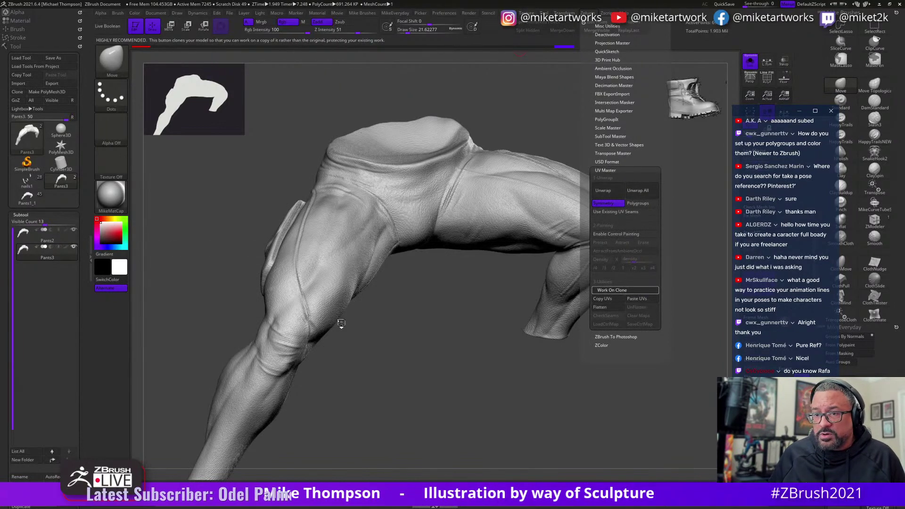
left_click_drag(451, 326, 408, 373)
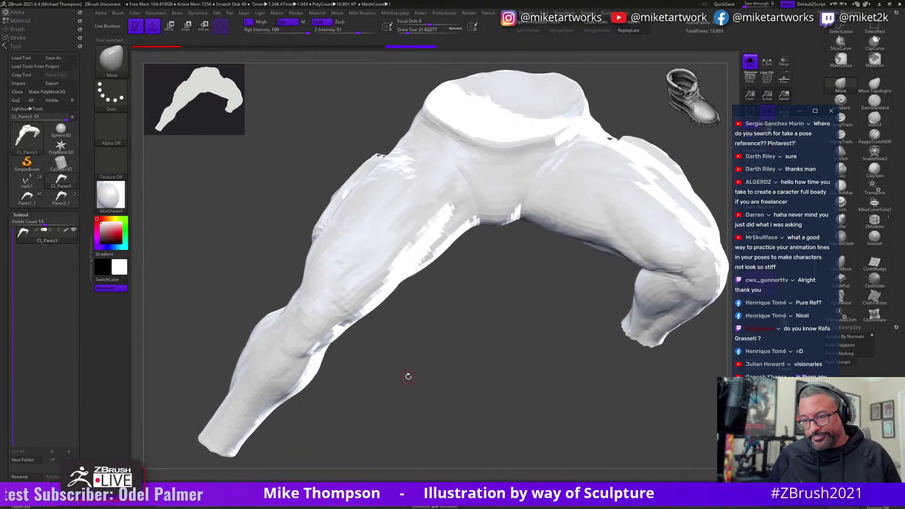
Switch off the second scene light and aim the remaining light from the front, slightly above centre.
left_click(22, 215)
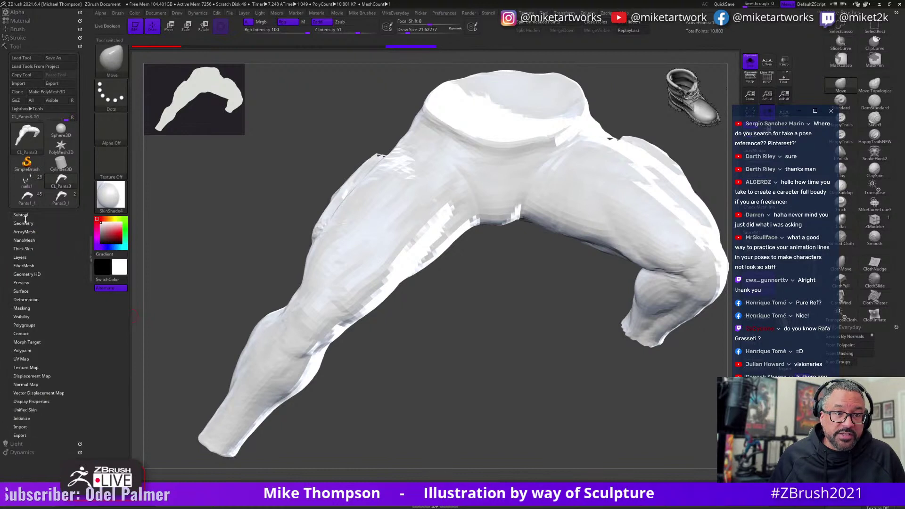
left_click(16, 444)
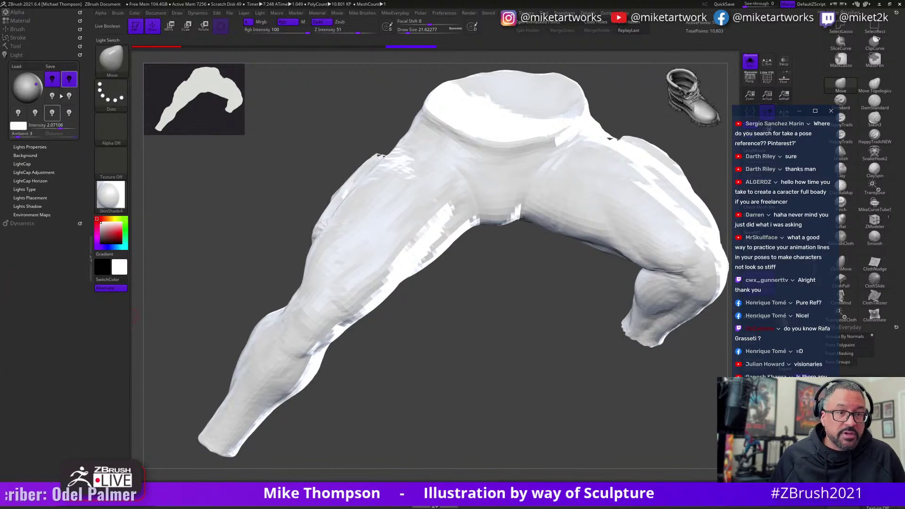
left_click(70, 80)
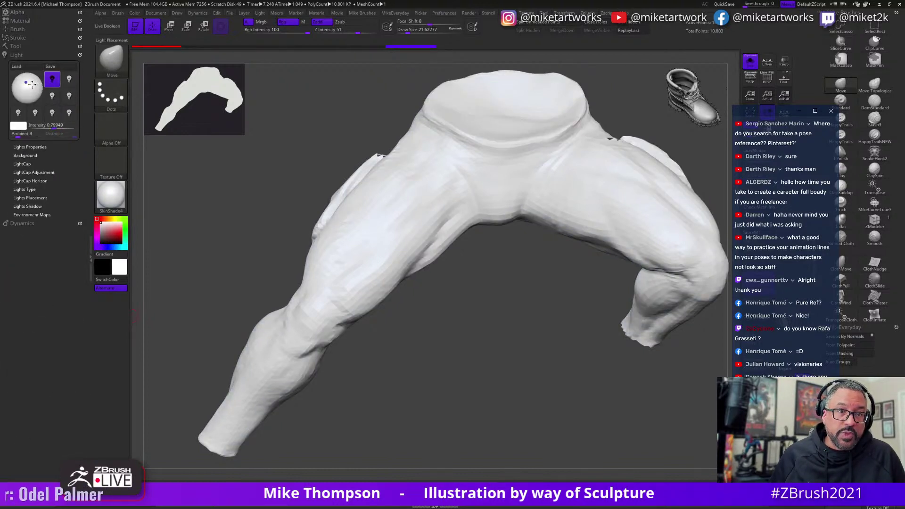
left_click(30, 87)
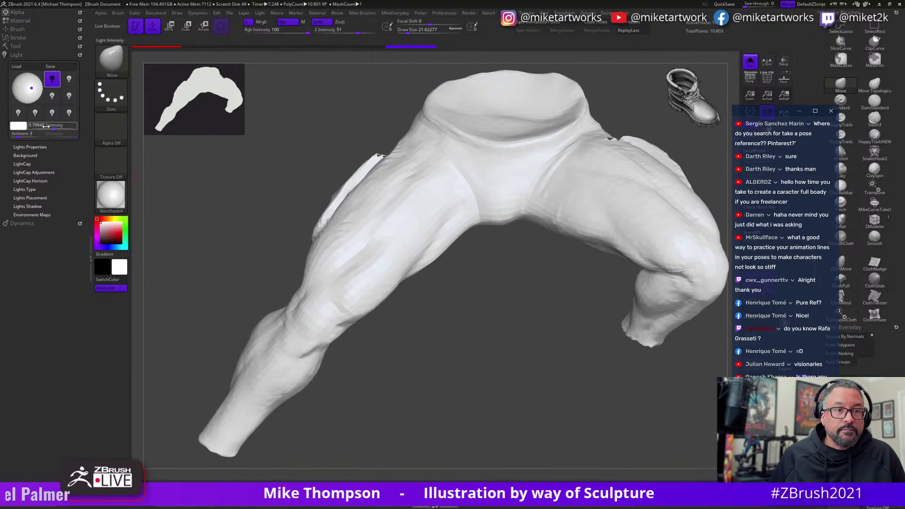
left_click_drag(29, 86, 28, 83)
Turn on the polyframe display to show the polygroups of the pants clone.
left_click_drag(473, 285, 525, 421)
key("space")
left_click(523, 449)
left_click_drag(543, 380, 497, 143)
Unwrap the pants clone in UV Master by Polygroups instead of Symmetry.
left_click(606, 14)
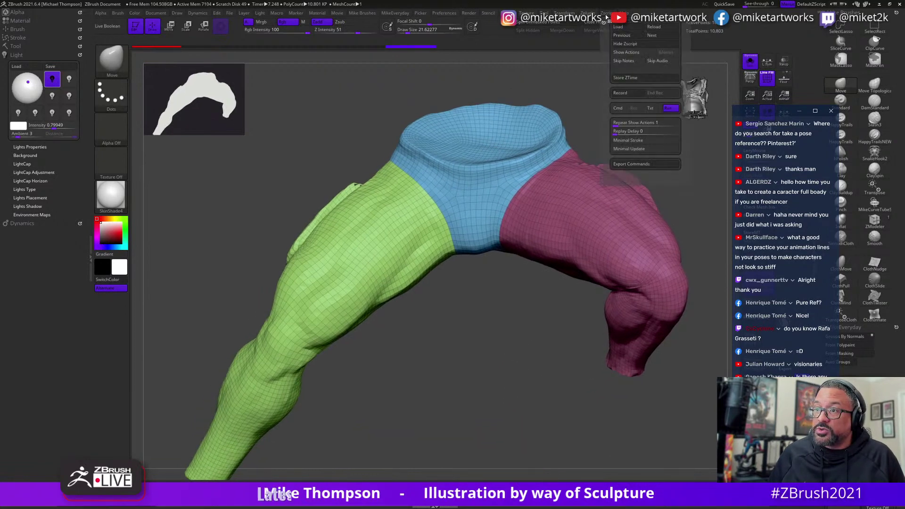
left_click(586, 12)
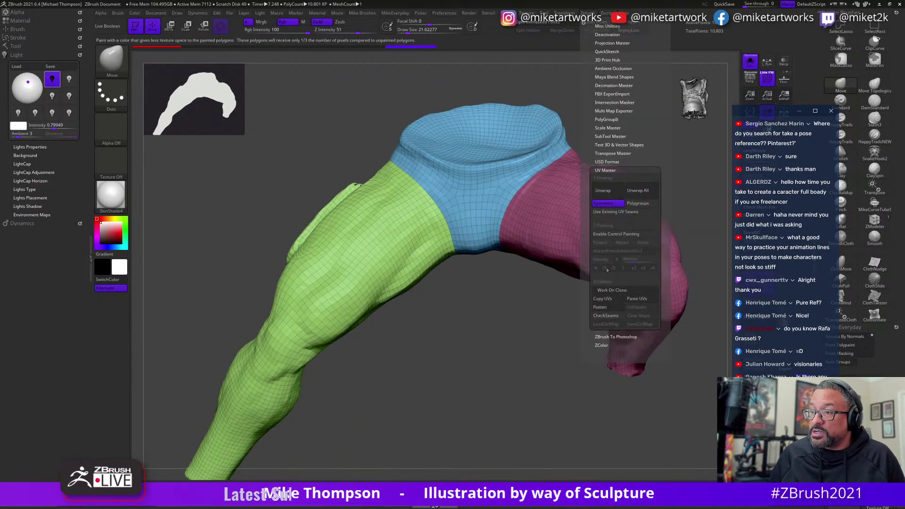
left_click(638, 203)
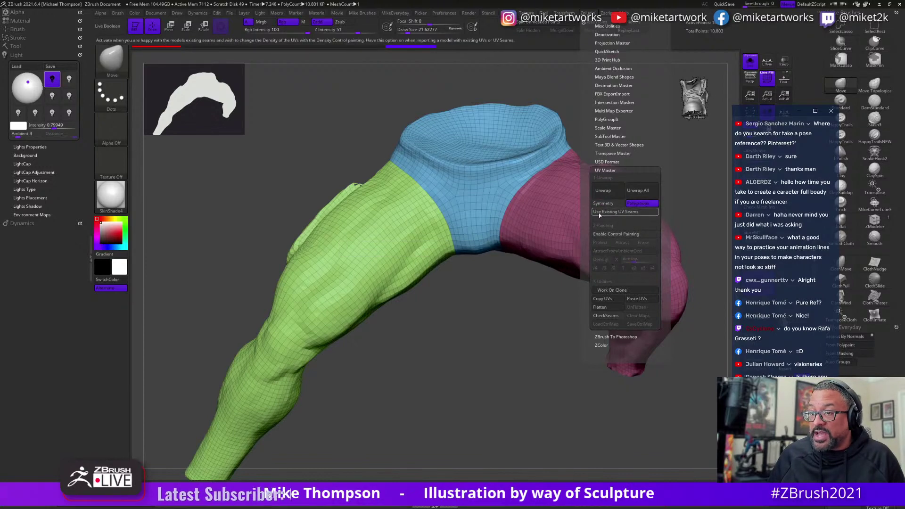
left_click(588, 13)
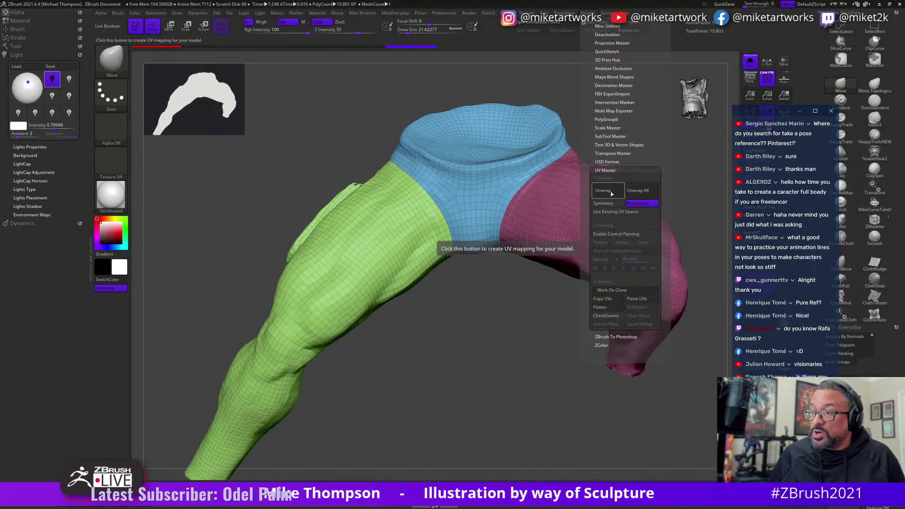
left_click(611, 191)
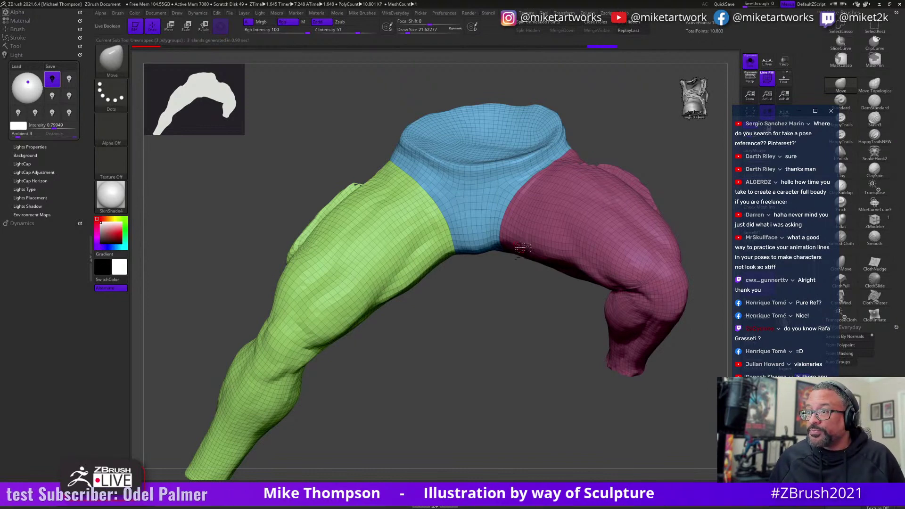
Flatten the pants clone to check the layout of its UV islands and unflatten it again.
left_click(587, 13)
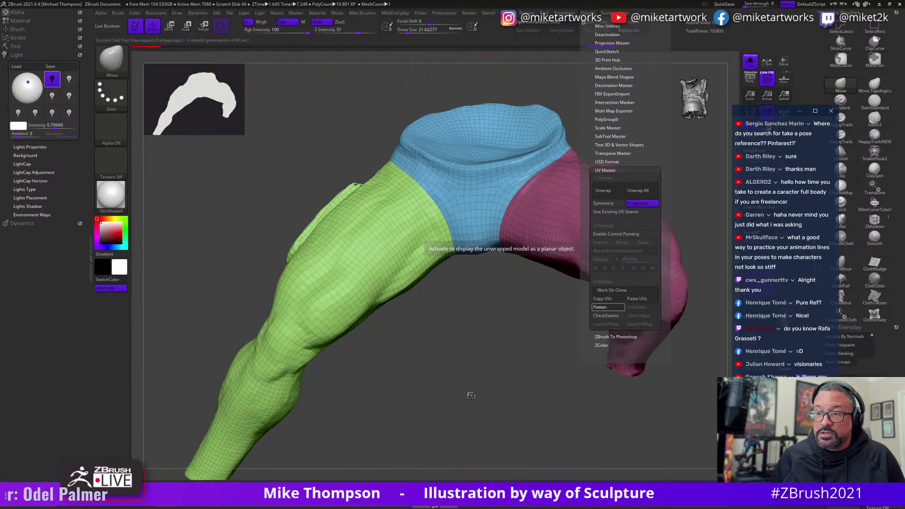
left_click(608, 306)
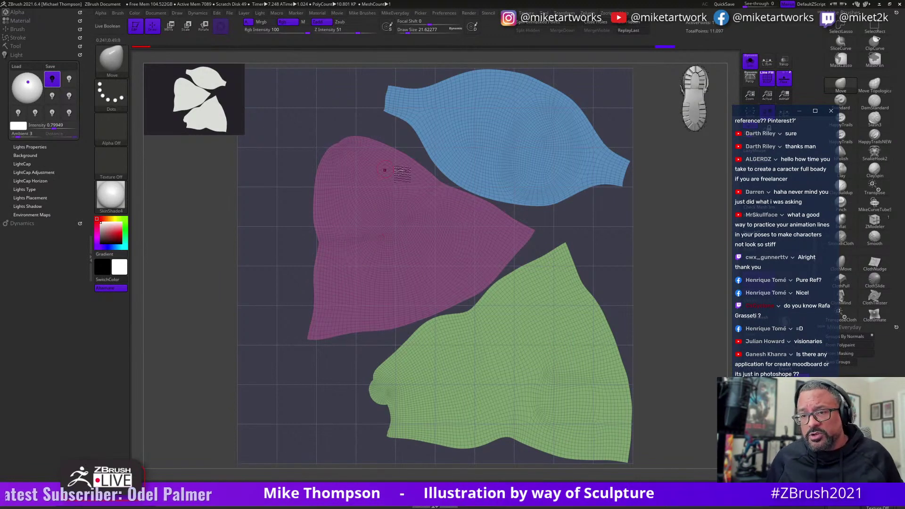
left_click_drag(646, 253, 664, 252, "alt")
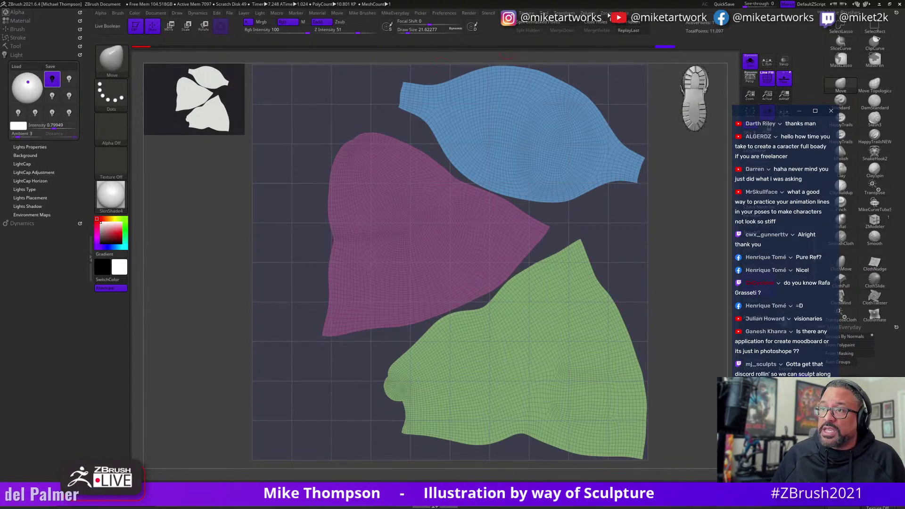
left_click(588, 14)
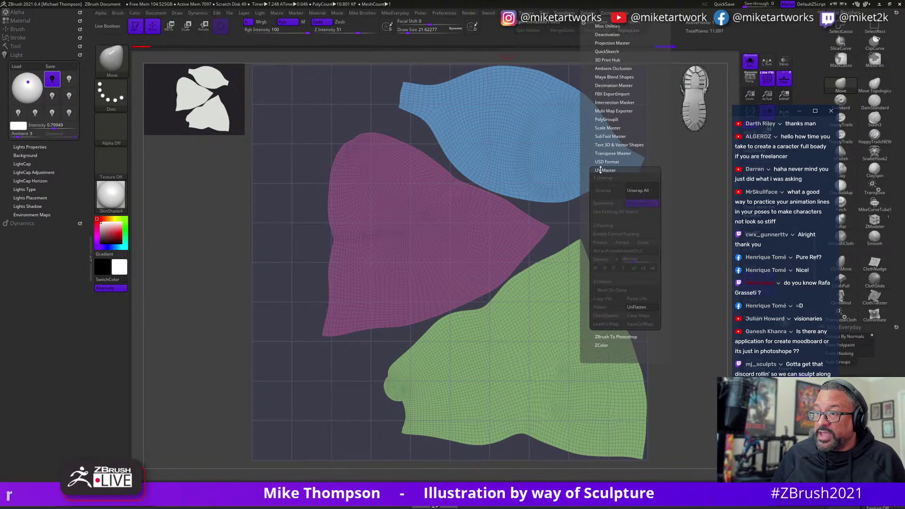
left_click(631, 308)
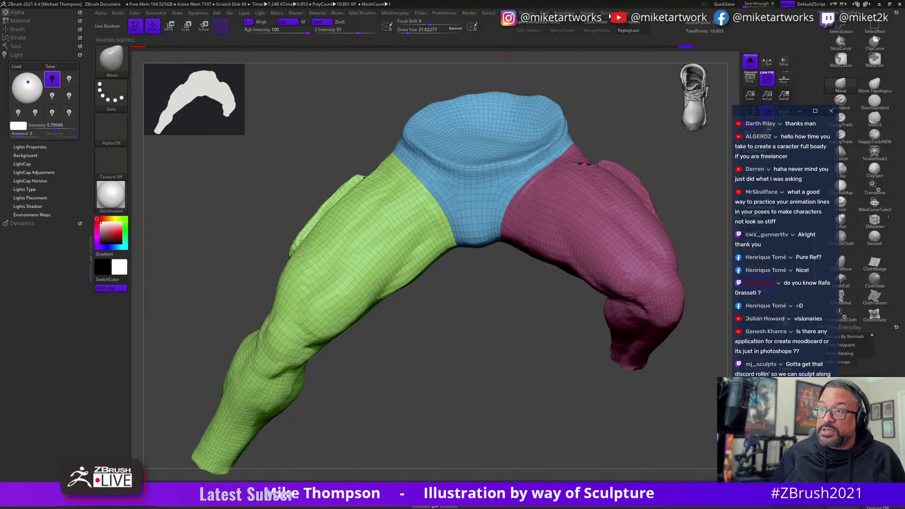
Copy the UVs from the unwrapped clone and paste them onto the detailed Pants3_1 tool.
left_click(609, 16)
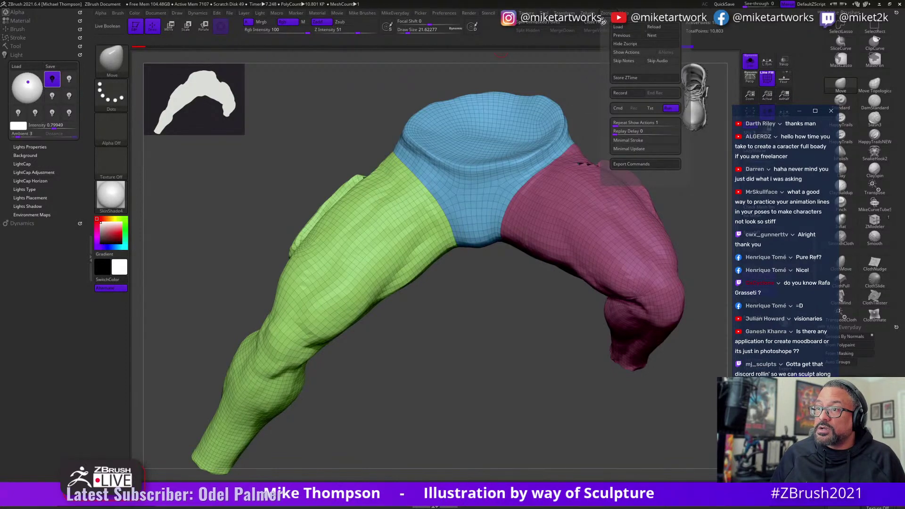
left_click(586, 13)
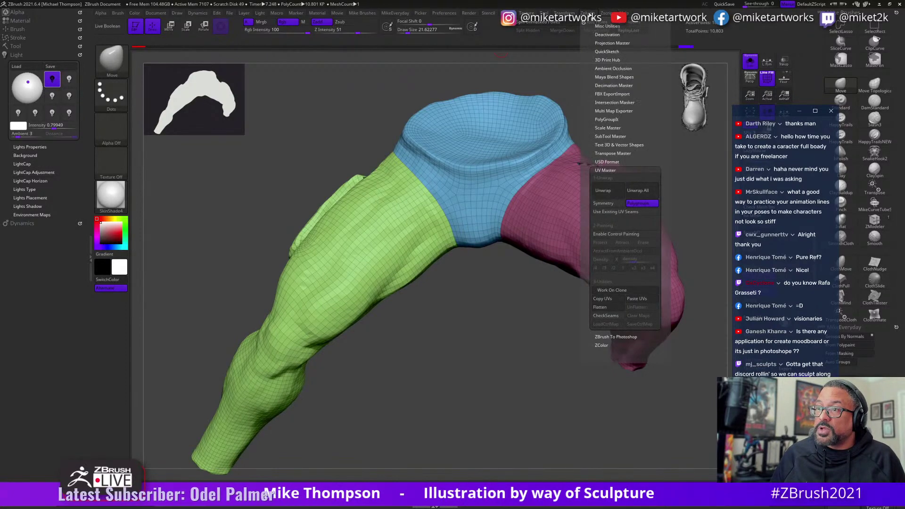
left_click(606, 301)
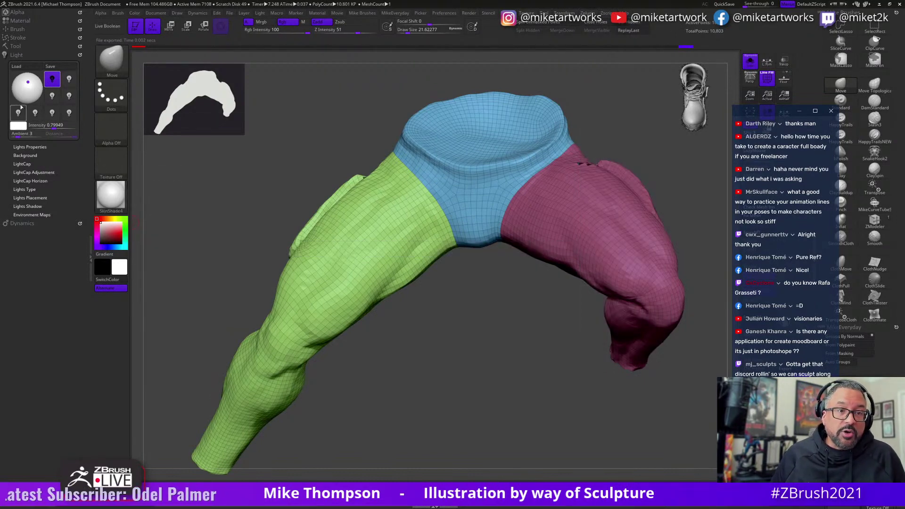
left_click(17, 47)
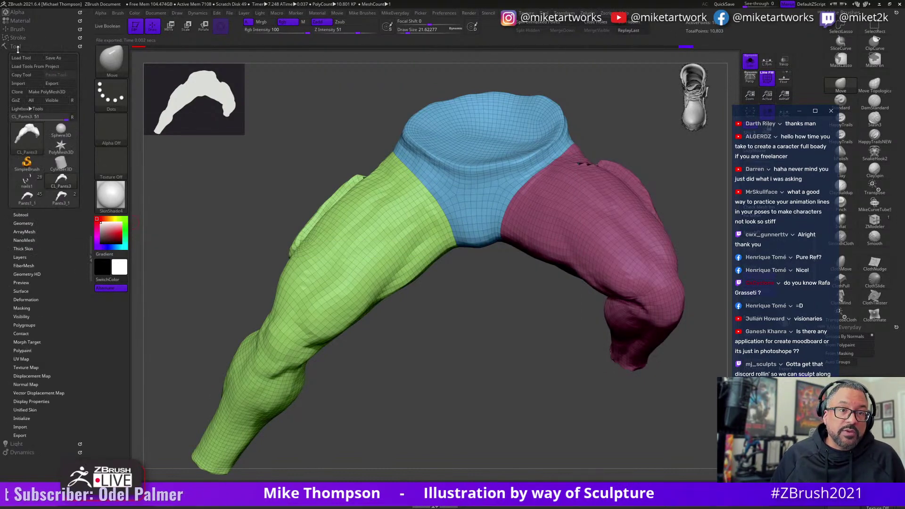
left_click(60, 199)
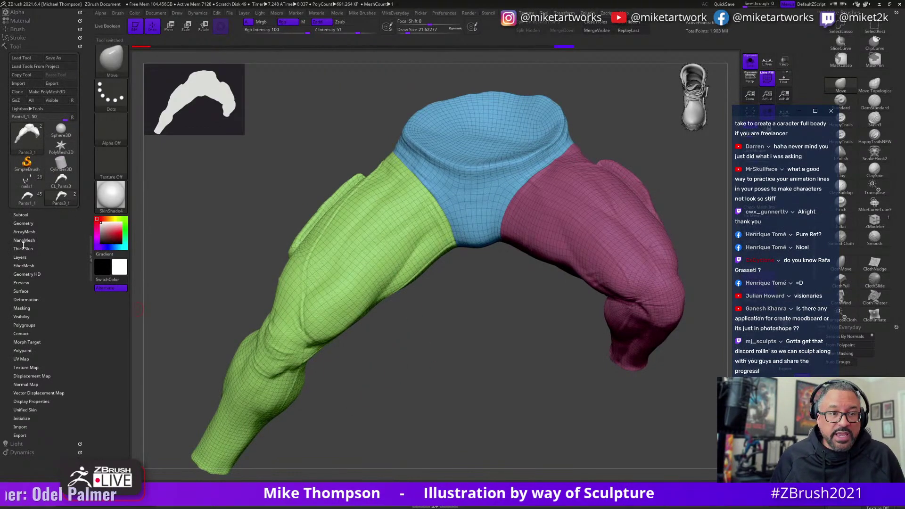
left_click(598, 18)
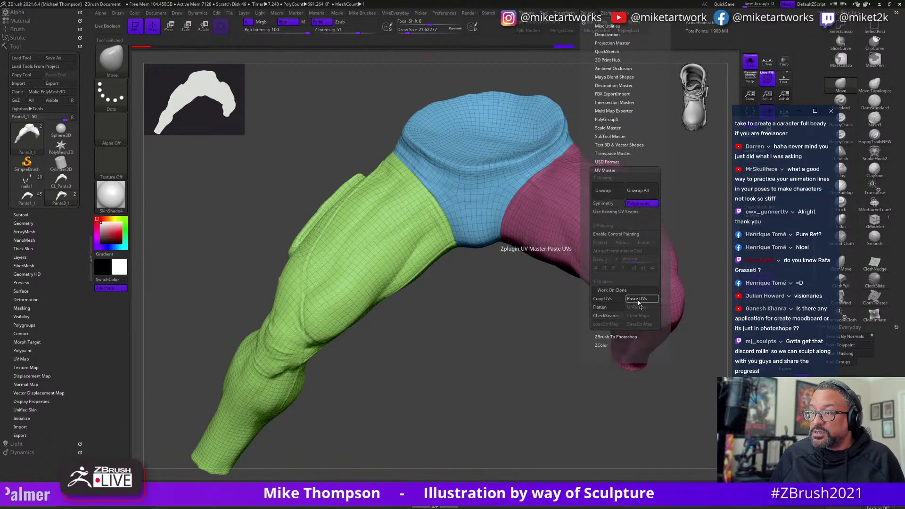
Switch the active material to MikeMatCap and hide the polyframe on Pants3_1.
key("space")
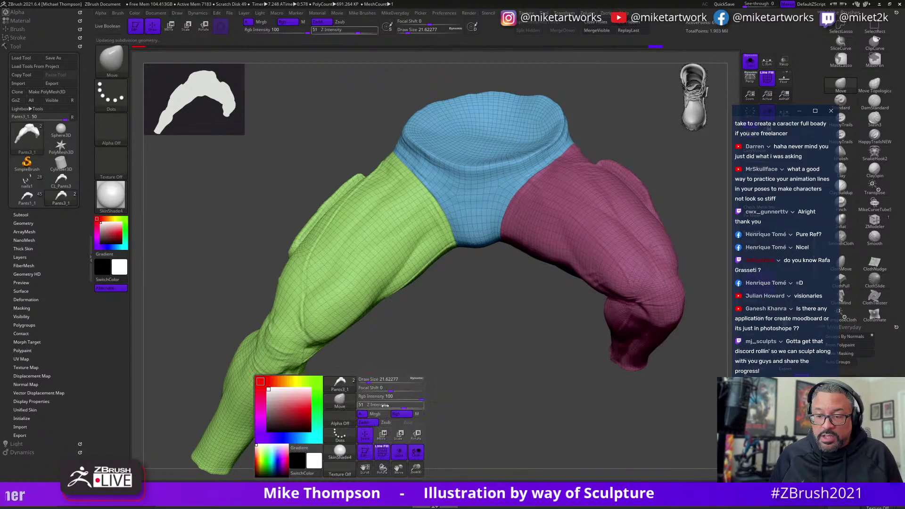
left_click(382, 453)
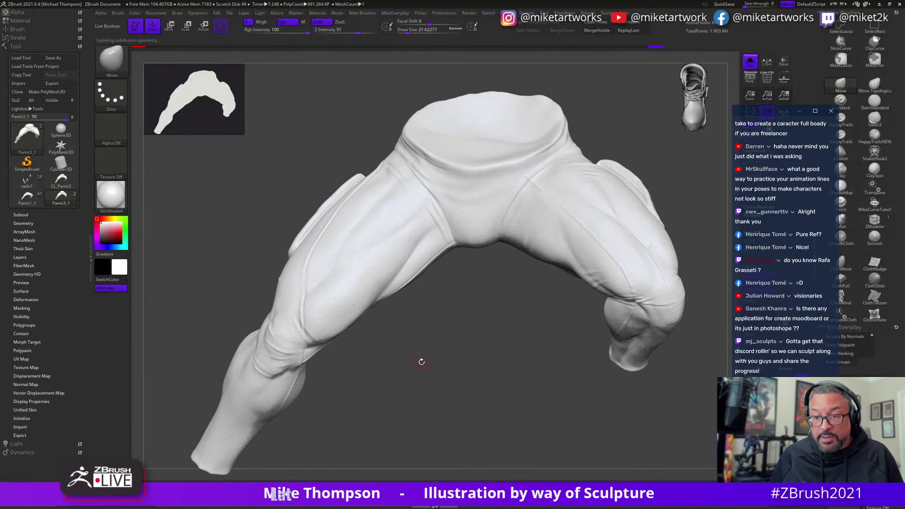
key("space")
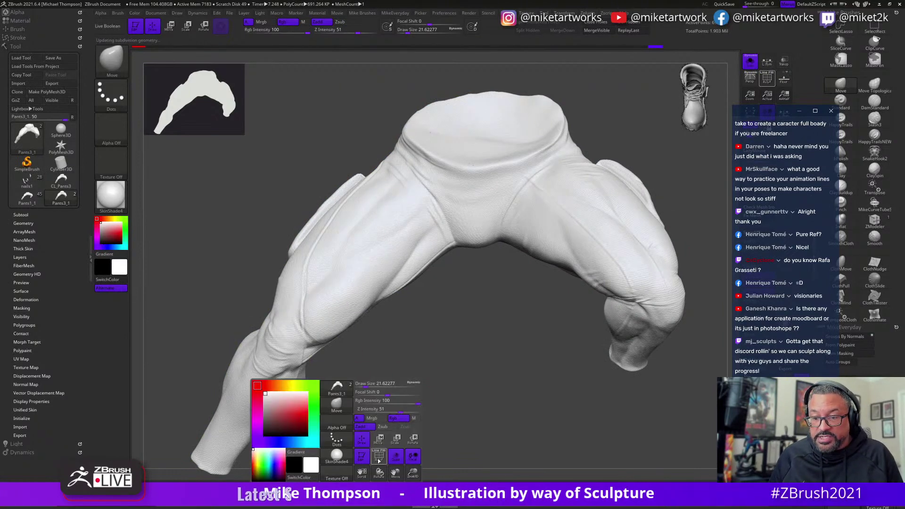
left_click(379, 460)
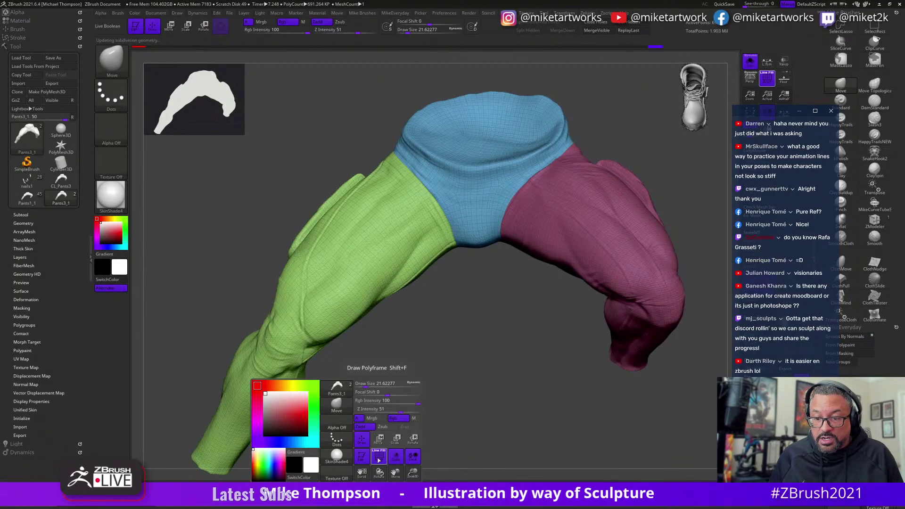
left_click(337, 455)
left_click(375, 423)
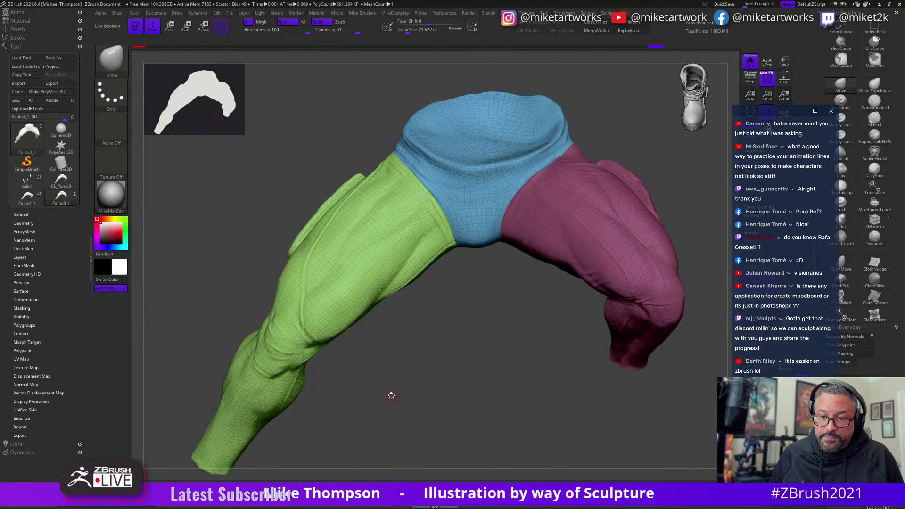
key("space")
left_click(421, 431)
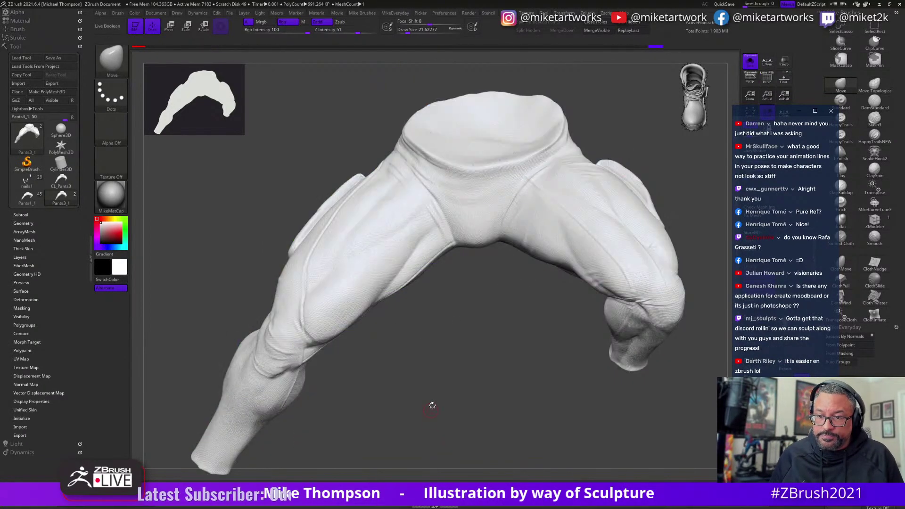
Fill the Pants3_1 mesh with the Flat Color material in white.
left_click_drag(430, 404, 386, 425)
key("space")
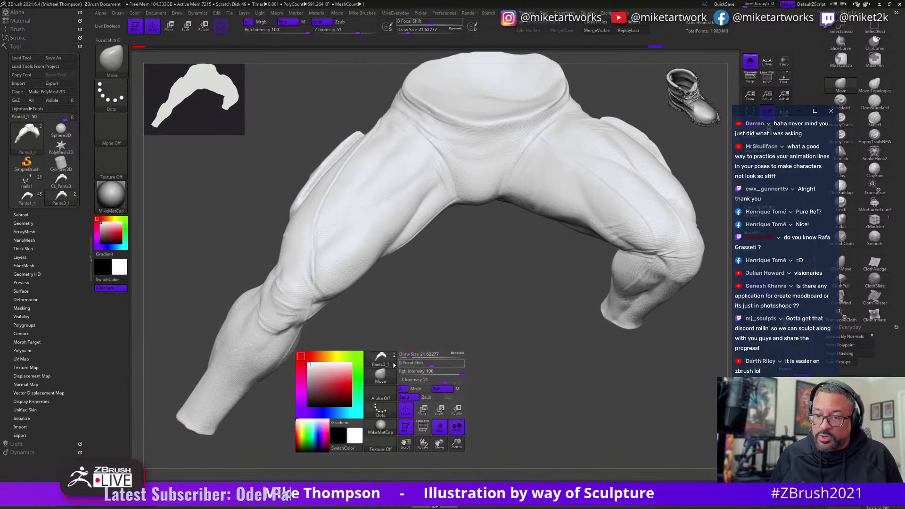
left_click(384, 425)
left_click(390, 426)
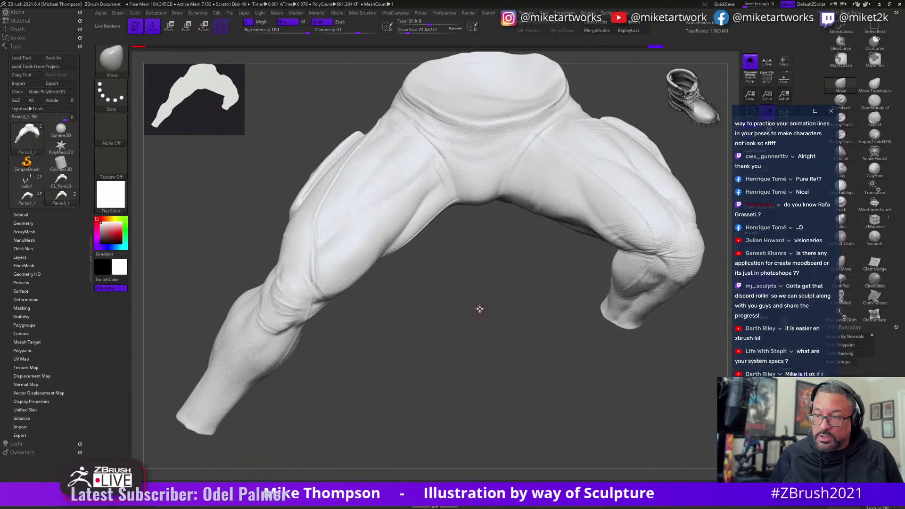
key("space")
left_click(531, 364)
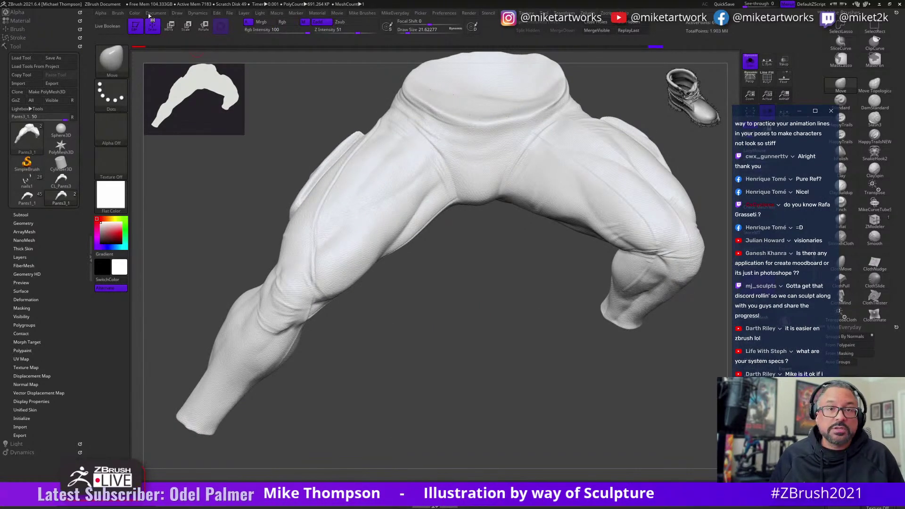
left_click(135, 12)
left_click(178, 161)
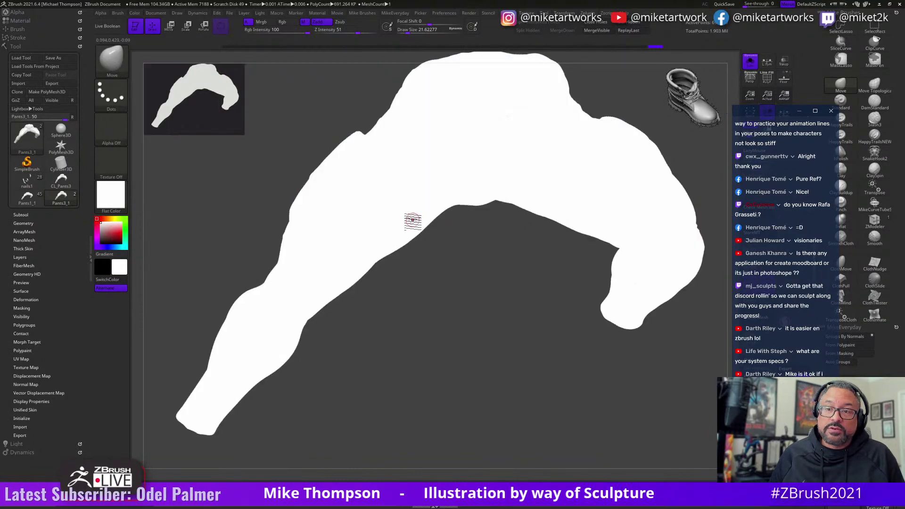
Make MikeMatCap the active material again for the pants.
key("space")
left_click(420, 418)
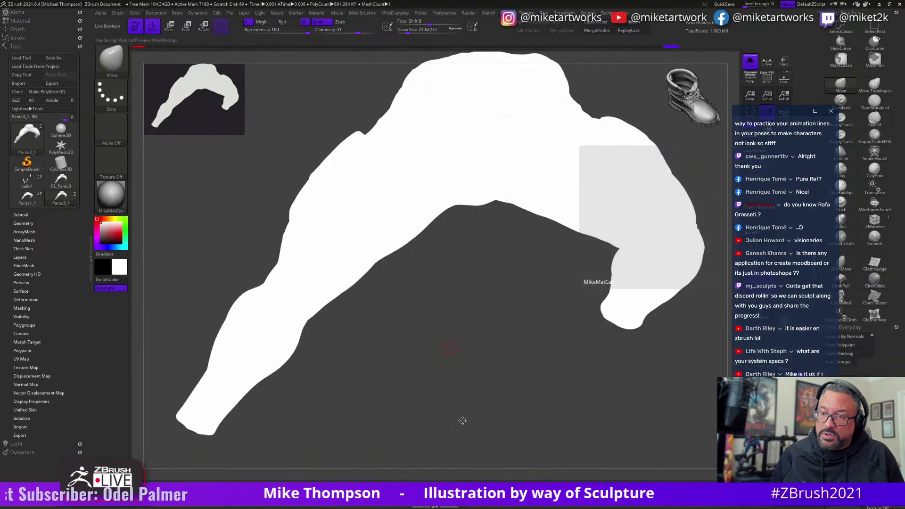
left_click(455, 389)
left_click_drag(455, 389, 468, 356)
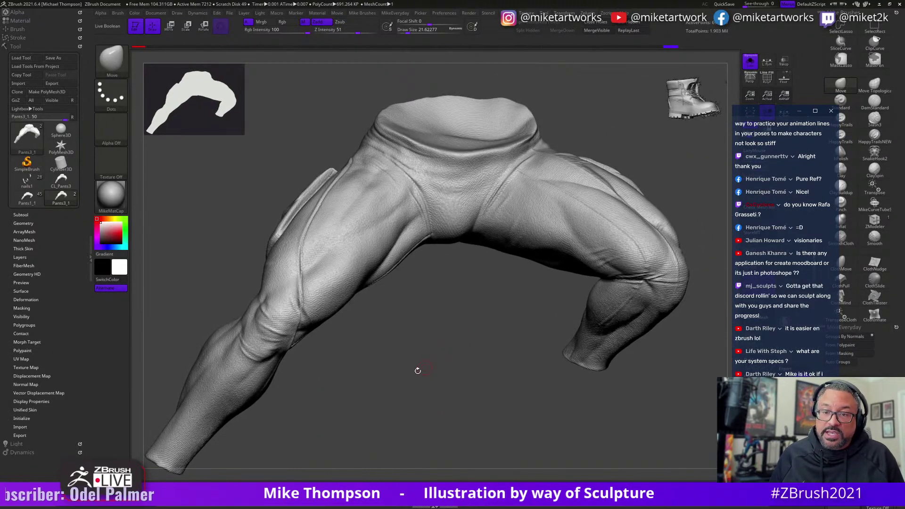
Morph Pants3_1 to its flat UV layout and examine how the detail lies on the UV islands.
left_click(21, 359)
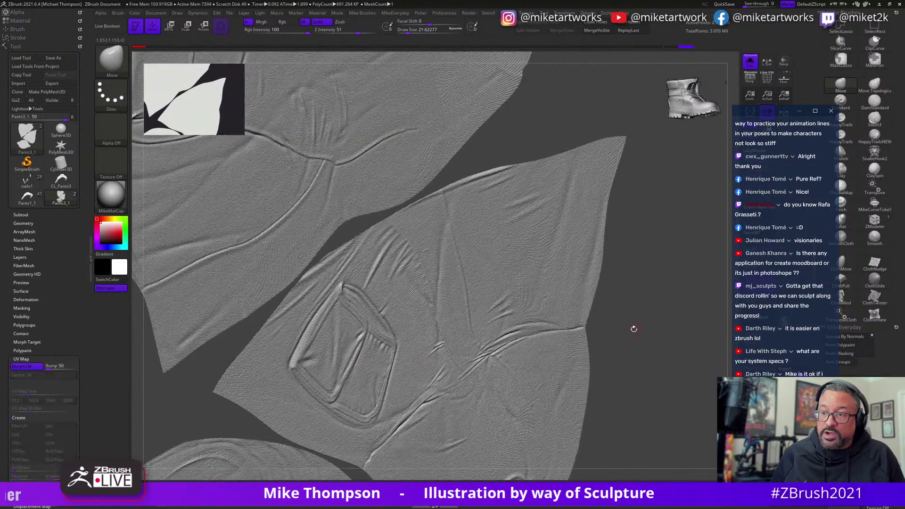
key("f")
left_click_drag(635, 378, 581, 361, "alt")
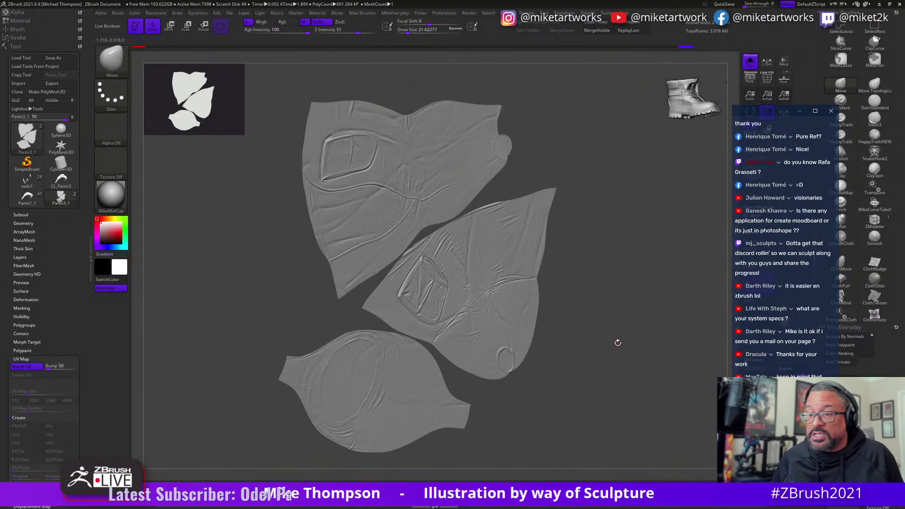
mouse_move(581, 365)
left_mouse_down()
mouse_move(613, 363)
mouse_move(568, 358)
left_mouse_up()
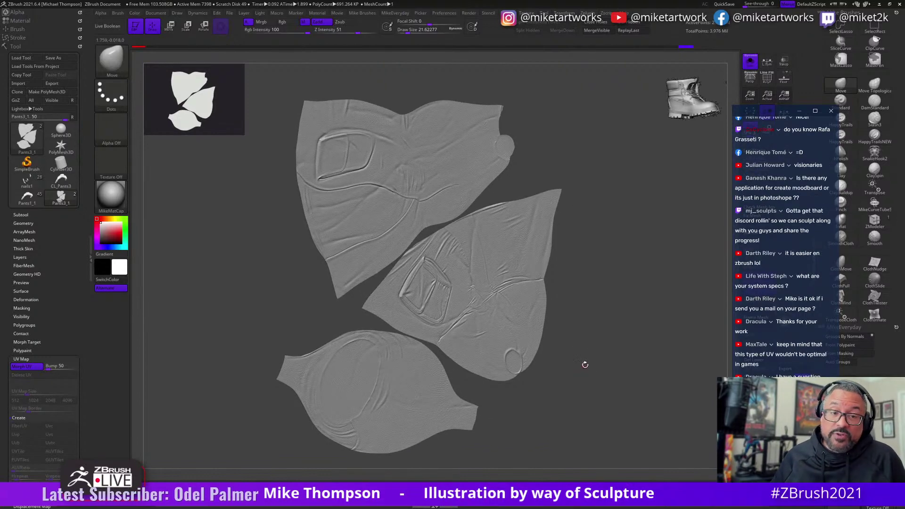
left_click_drag(585, 365, 661, 286)
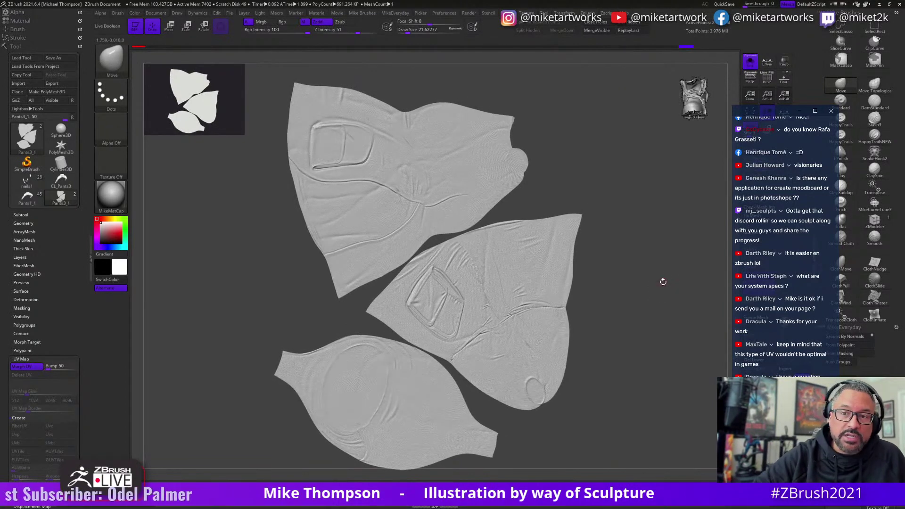
Switch to the Pants1_1 tool and frame the pants in the viewport.
left_click(25, 199)
left_click_drag(525, 331, 523, 363)
key("f")
Read back through the earlier viewer questions in the stream chat.
scroll(792, 249, "up", 5)
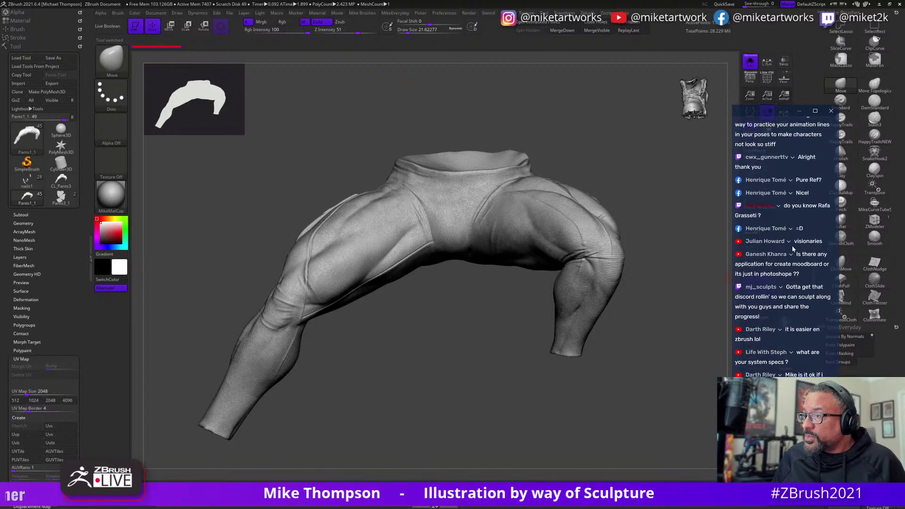
scroll(796, 252, "up", 3)
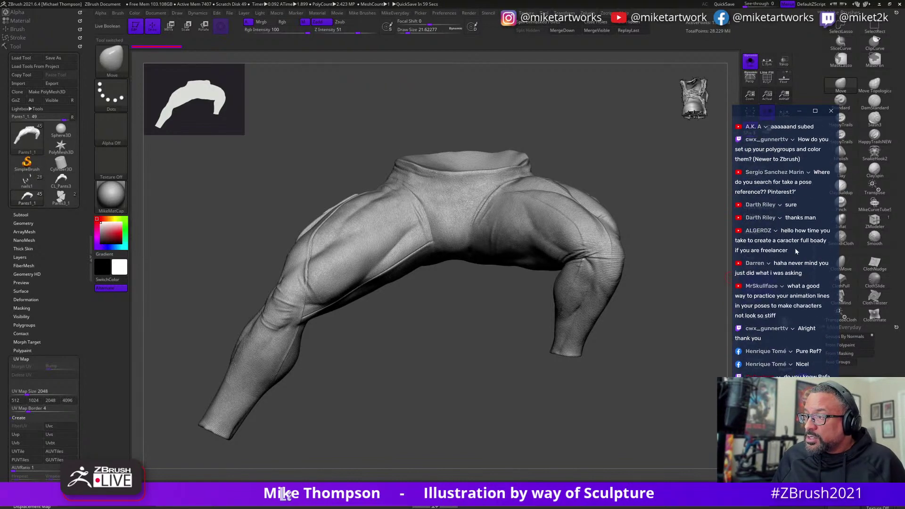
scroll(799, 250, "up", 3)
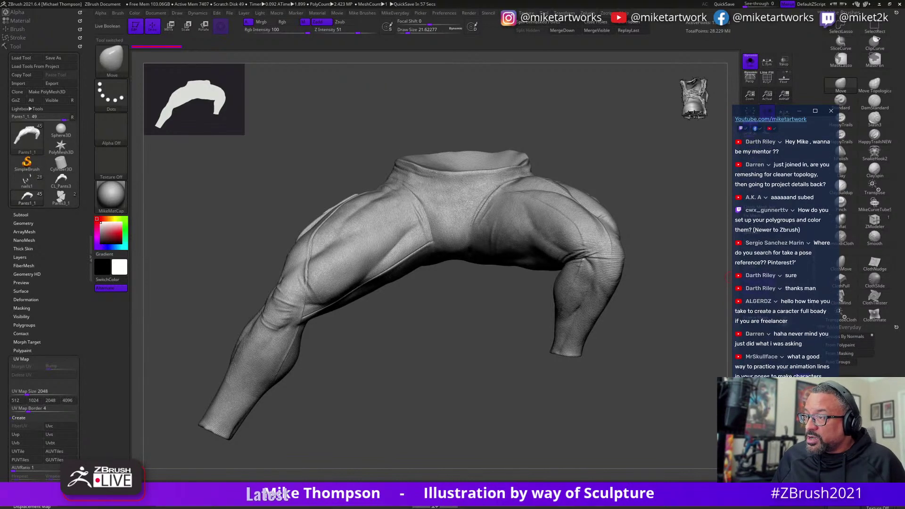
scroll(797, 249, "up", 2)
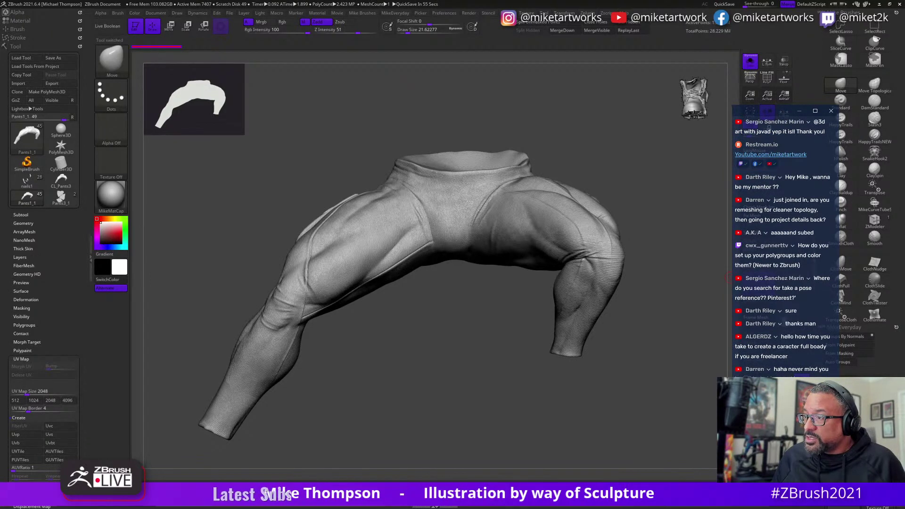
scroll(782, 245, "down", 3)
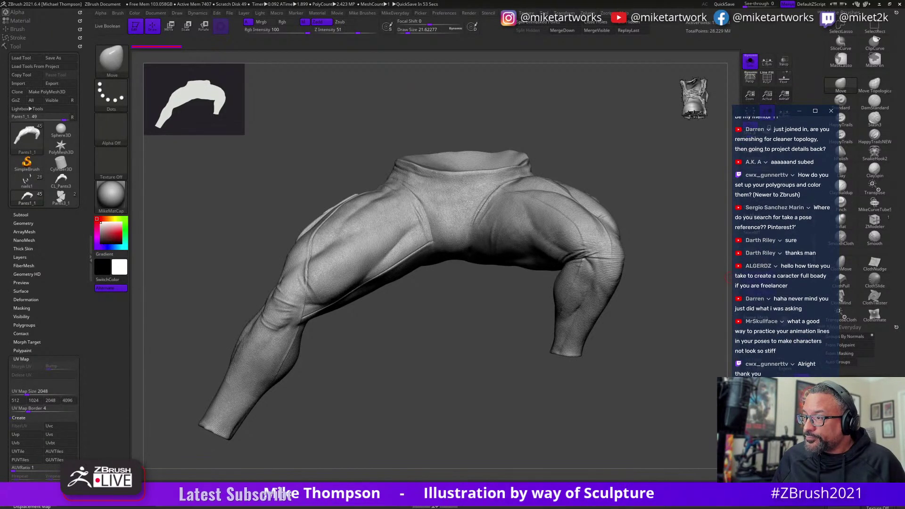
scroll(801, 260, "down", 2)
scroll(800, 260, "down", 2)
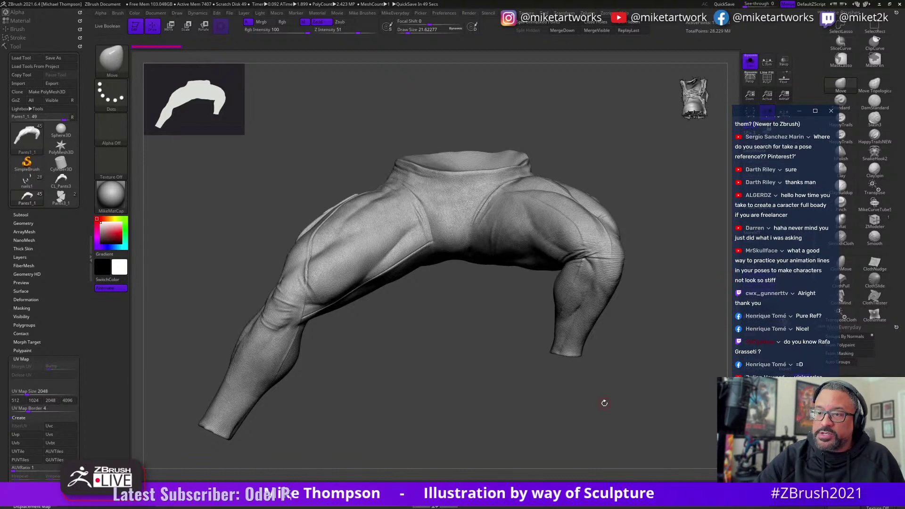
mouse_move(604, 402)
left_mouse_down()
mouse_move(638, 414)
mouse_move(634, 405)
left_mouse_up()
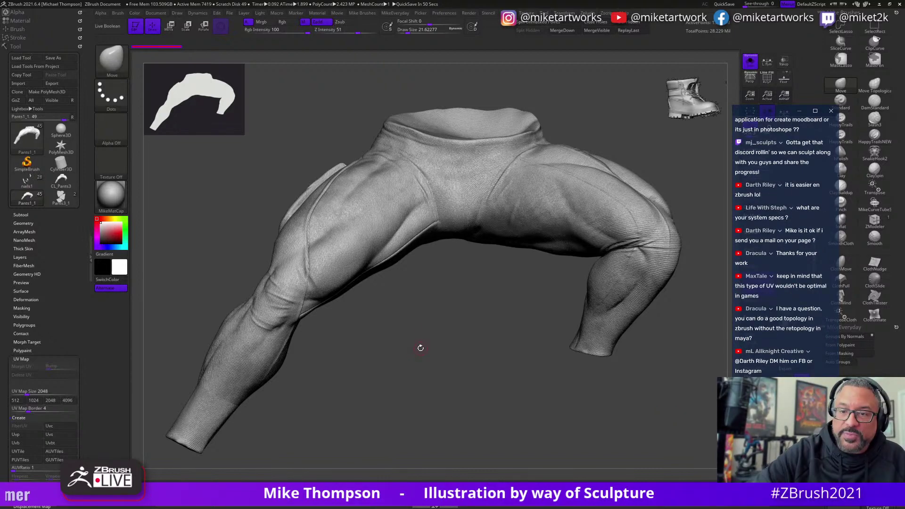
left_click_drag(422, 347, 426, 333)
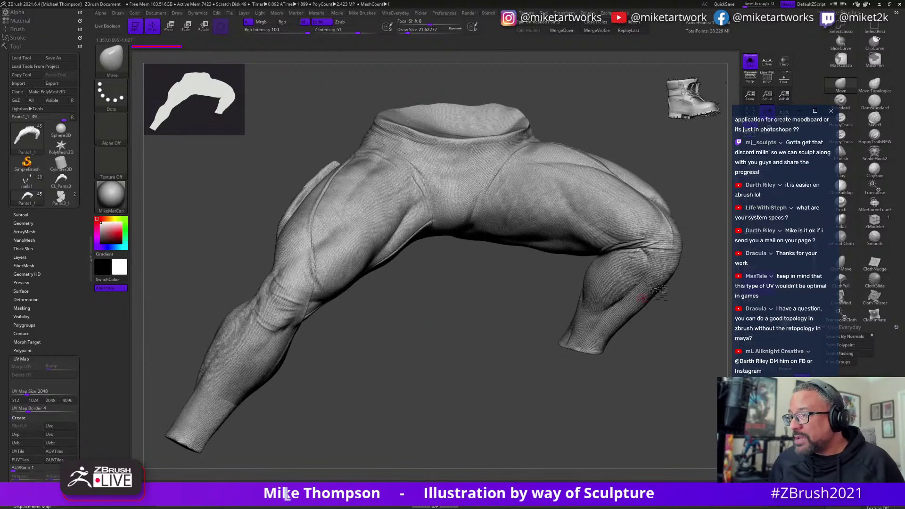
scroll(774, 205, "up", 3)
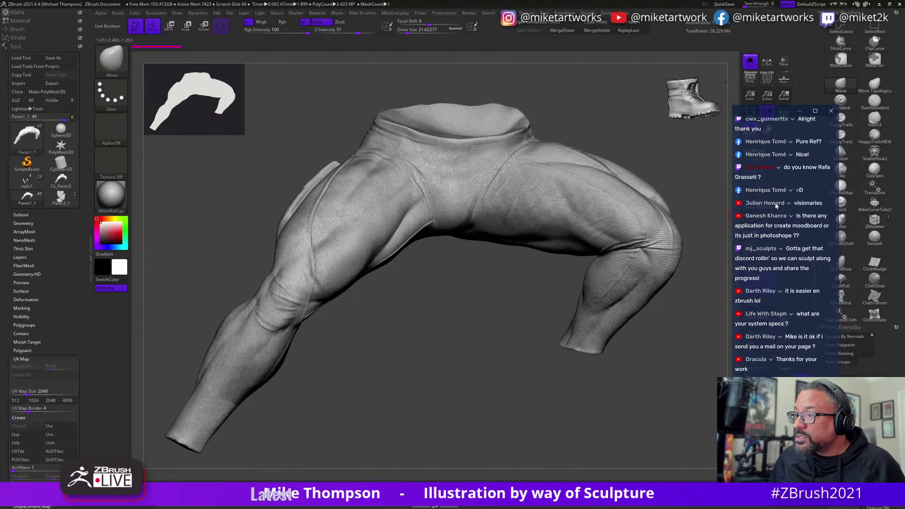
mouse_move(505, 352)
left_mouse_down()
mouse_move(513, 370)
mouse_move(497, 376)
left_mouse_up()
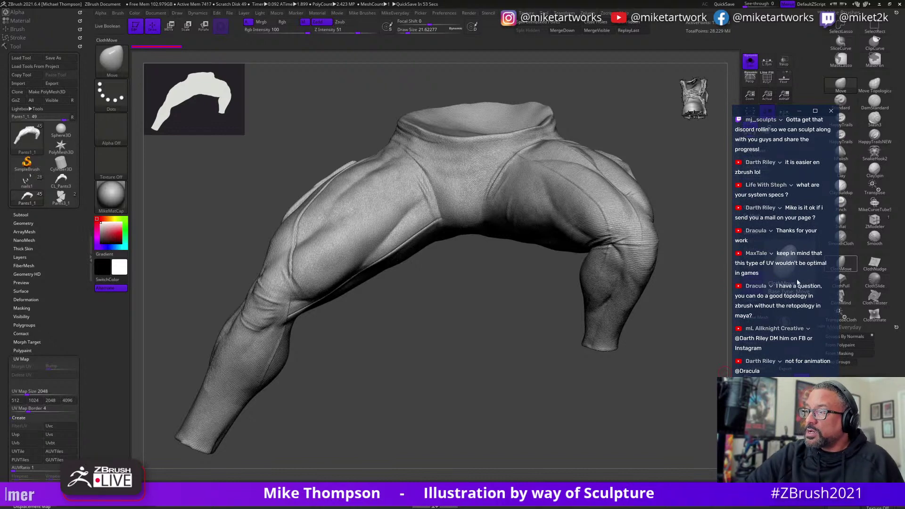
left_click_drag(537, 362, 519, 394)
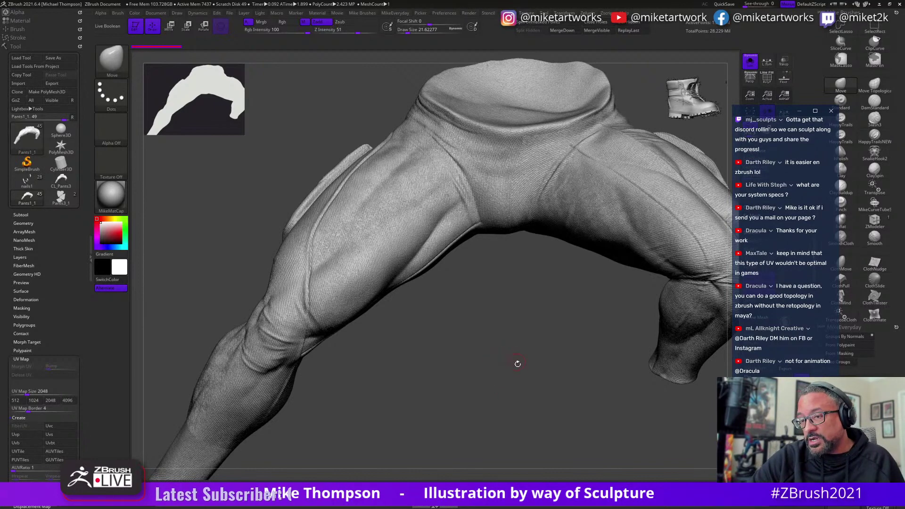
left_click_drag(526, 385, 526, 387)
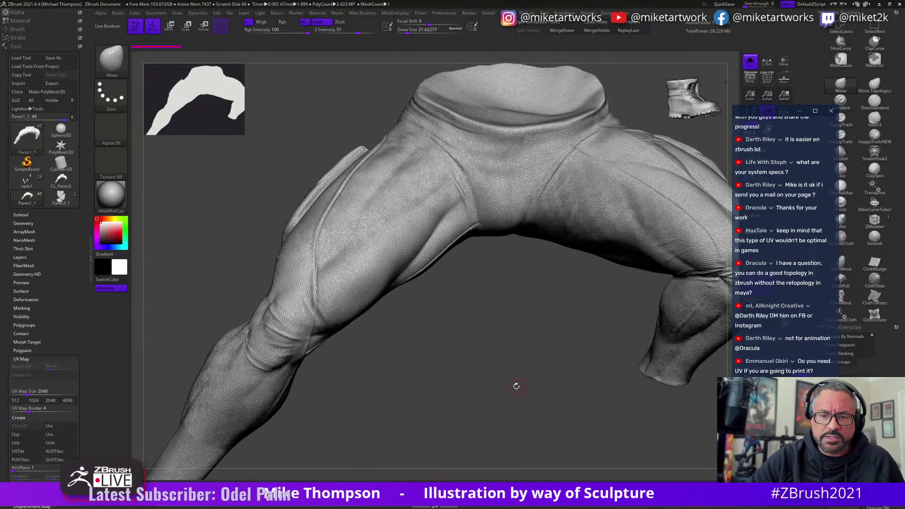
left_click_drag(527, 390, 549, 374)
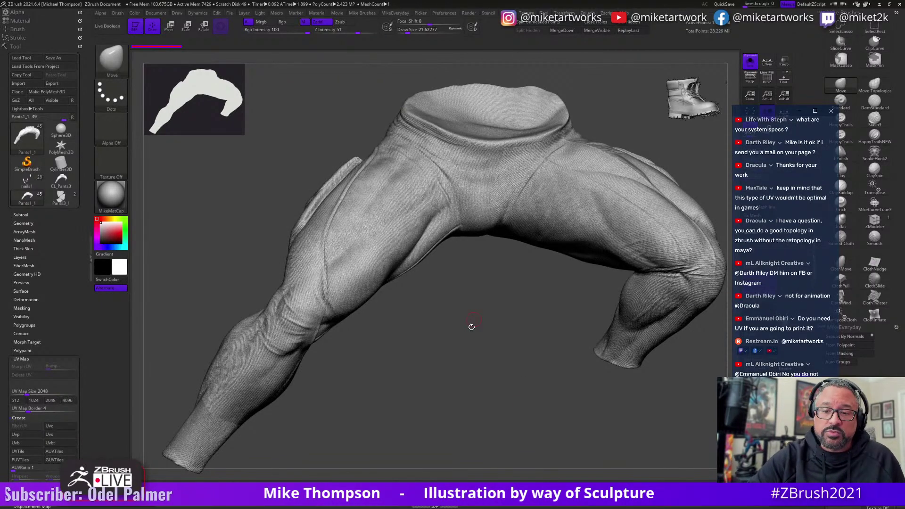
left_click_drag(471, 327, 482, 359)
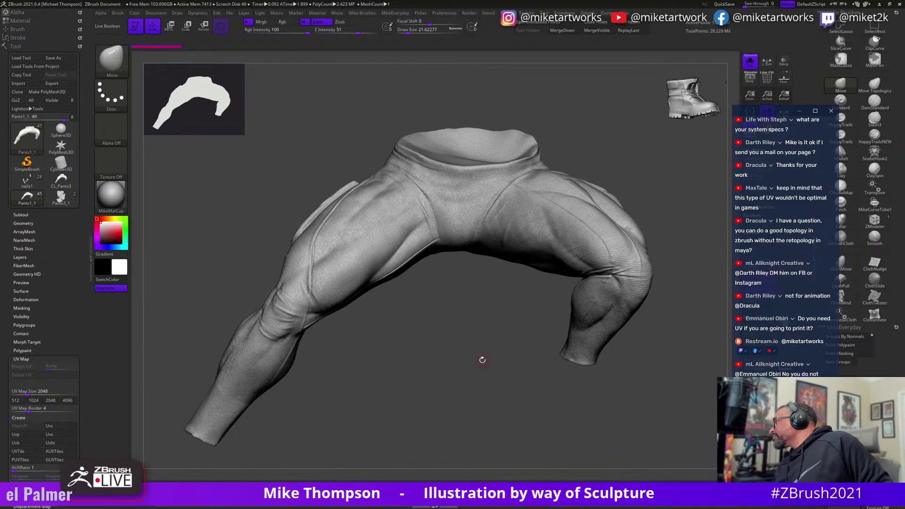
left_click_drag(482, 359, 465, 320)
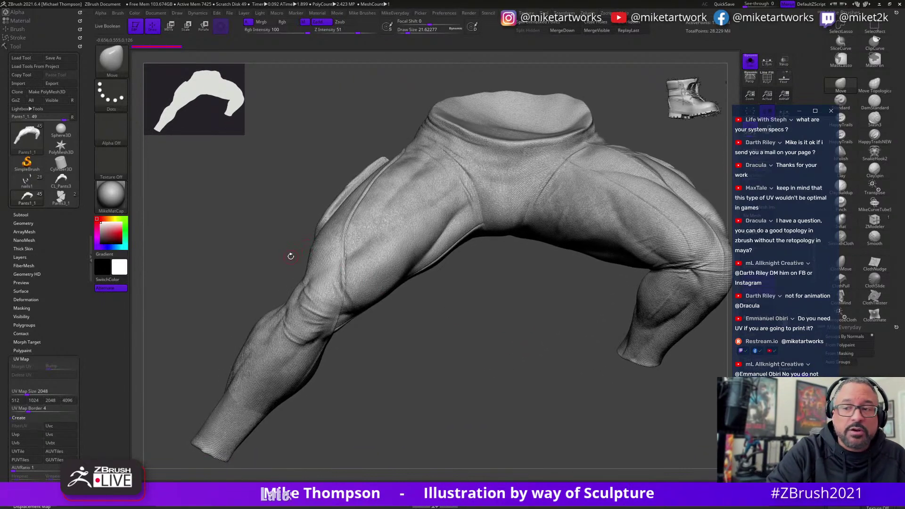
Turn off Solo to bring back the whole character, select the Gloves1 subtool and isolate it.
left_click(27, 215)
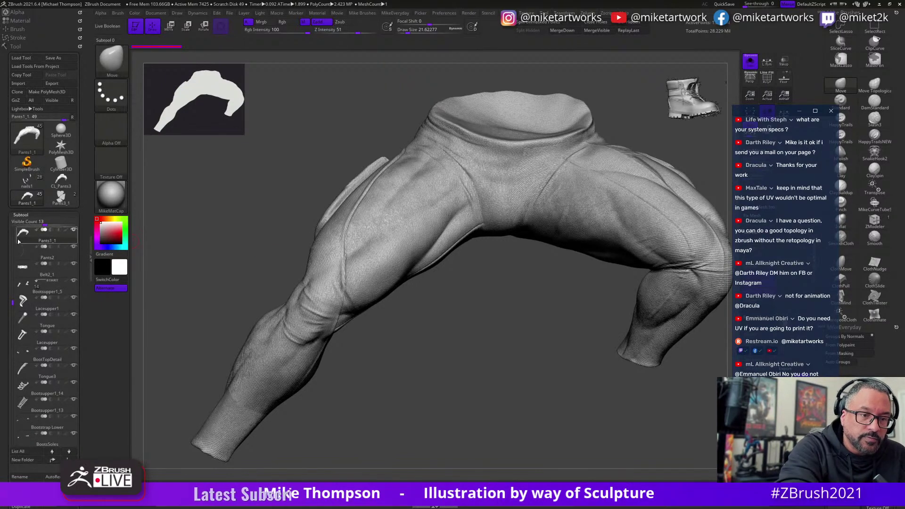
left_click_drag(13, 302, 18, 231)
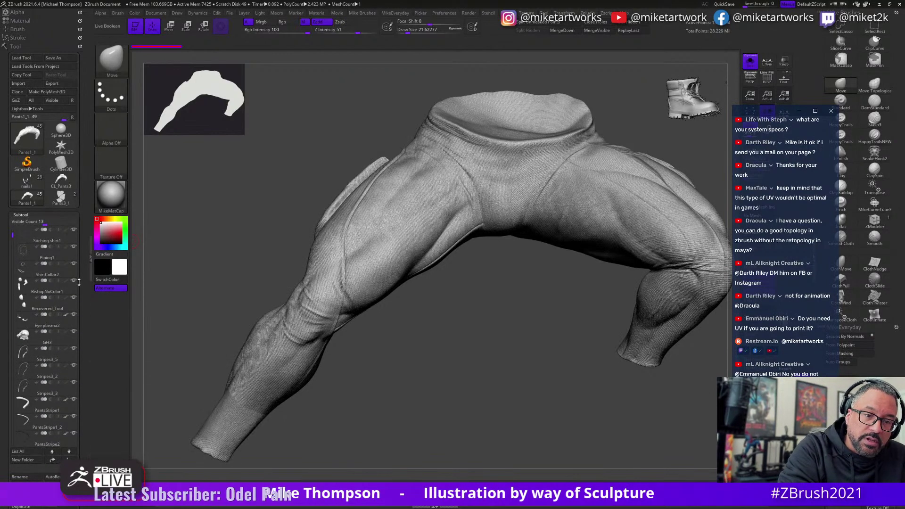
left_click(747, 66)
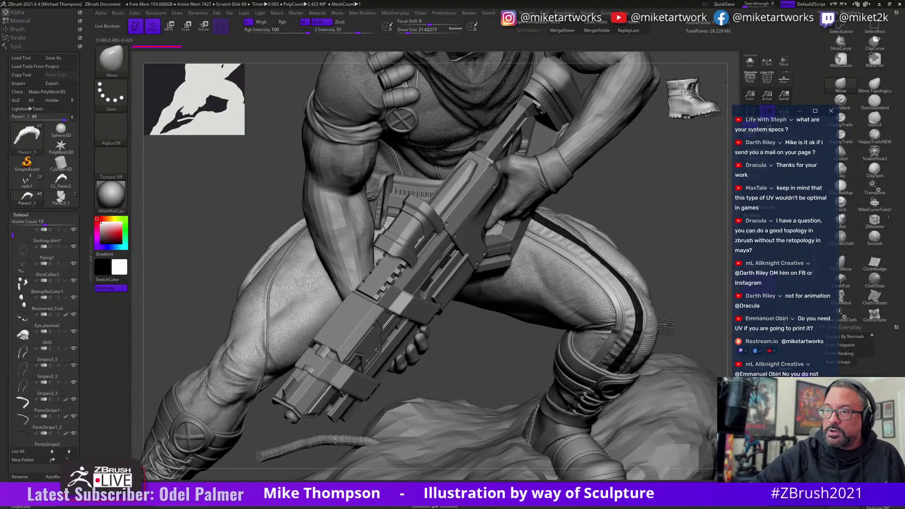
left_click(590, 183, "alt")
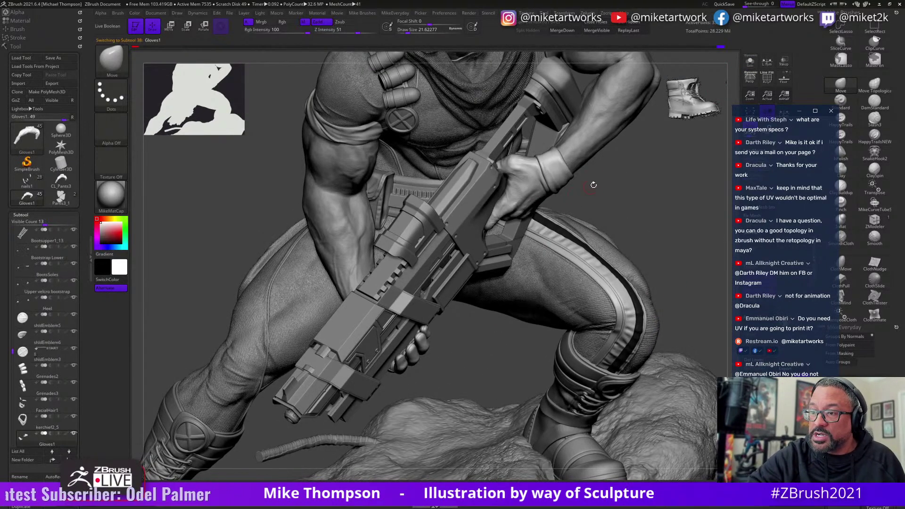
left_click_drag(749, 95, 745, 70)
left_click(747, 65)
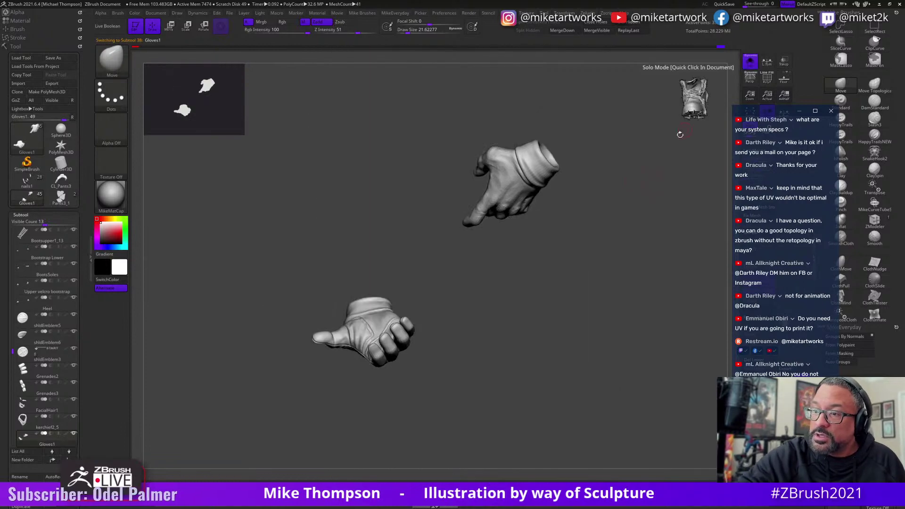
Hide the other glove so only the hand with the extended index finger stays visible, and view its back upright.
mouse_move(683, 137)
left_mouse_down()
mouse_move(576, 370)
mouse_move(572, 418)
mouse_move(509, 301)
mouse_move(619, 354)
mouse_move(602, 387)
mouse_move(610, 376)
mouse_move(536, 242)
left_mouse_up()
key("ctrl+shift")
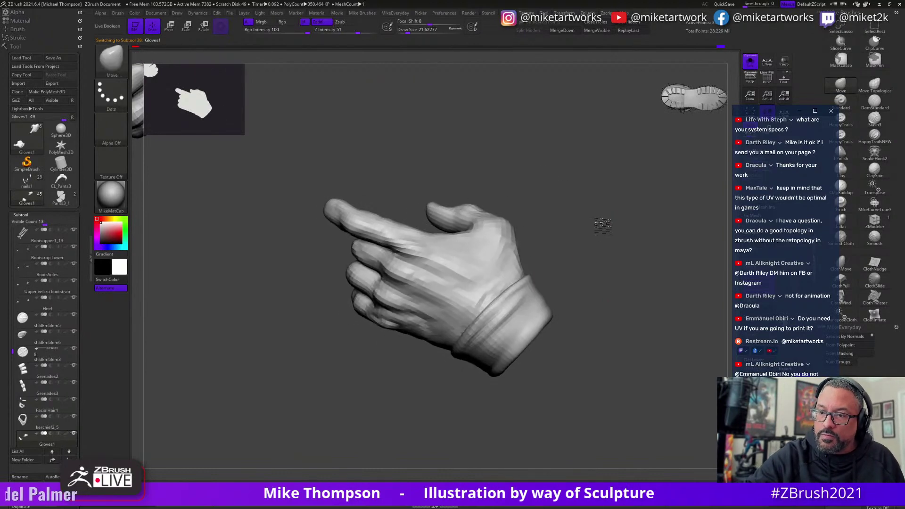
mouse_move(511, 162)
left_mouse_down()
mouse_move(528, 422)
mouse_move(276, 230)
left_mouse_up()
left_click_drag(293, 198, 297, 195)
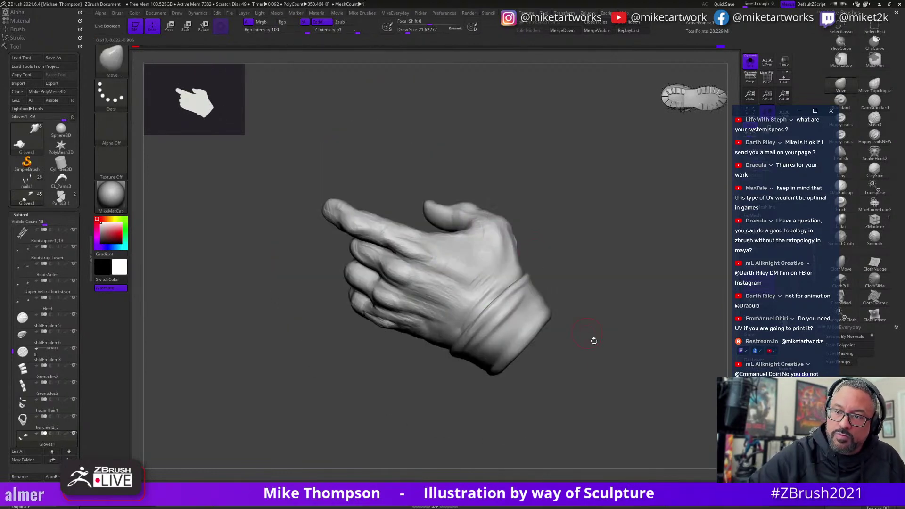
left_click_drag(591, 339, 601, 406)
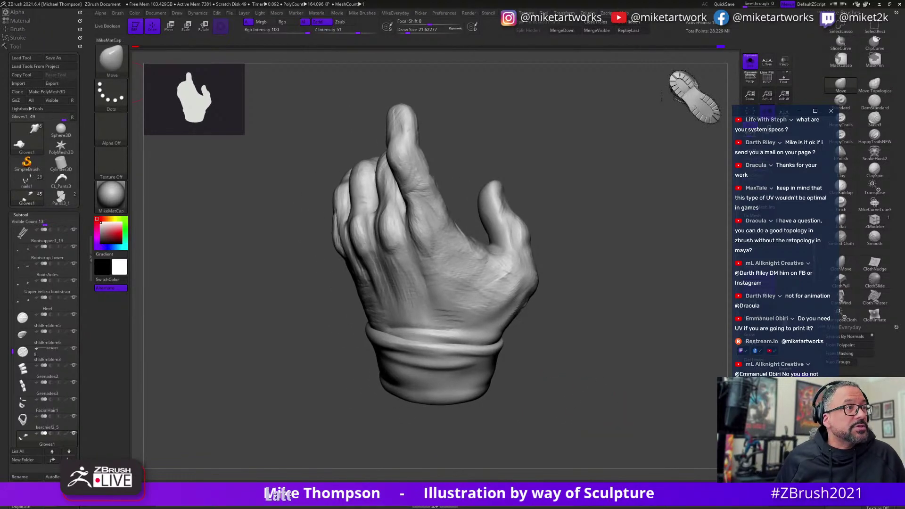
Switch to the reference image board and zoom in on the Captain America glove pictures.
key("alt+Tab")
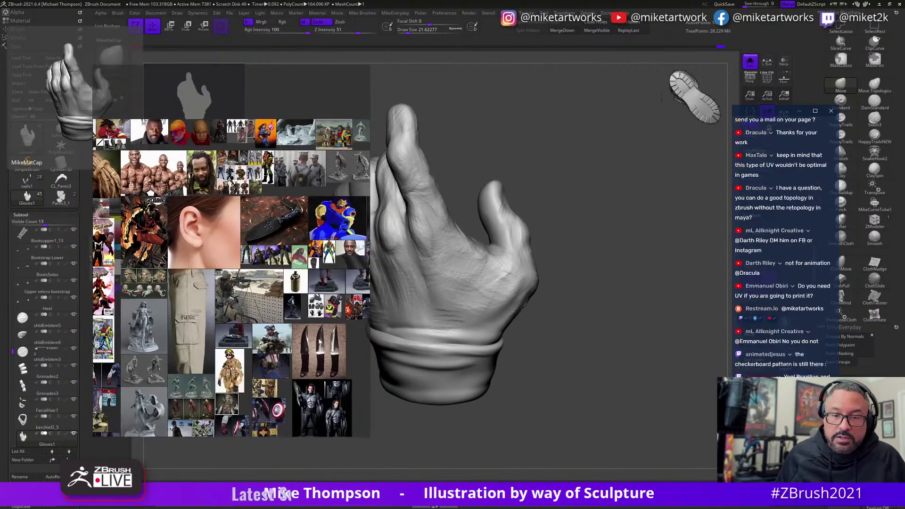
scroll(319, 342, "down", 3)
middle_click_drag(318, 342, 212, 301)
scroll(212, 302, "up", 5)
scroll(196, 298, "up", 2)
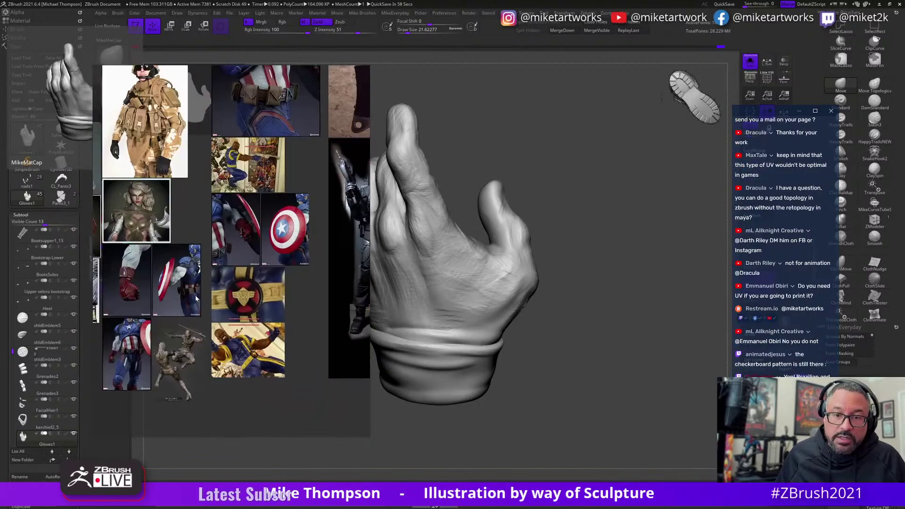
Examine the soldier's black glove on the reference board, and open google.com in the web browser.
scroll(240, 348, "up", 6)
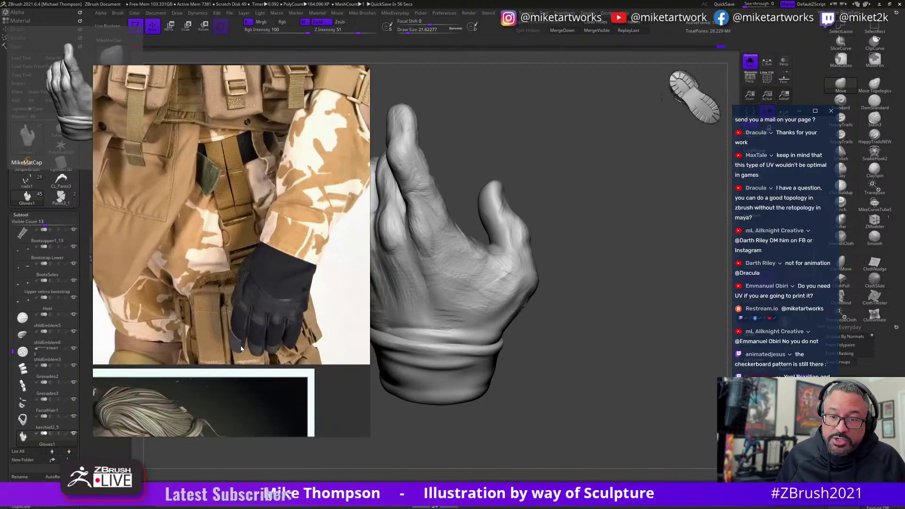
scroll(241, 348, "down", 4)
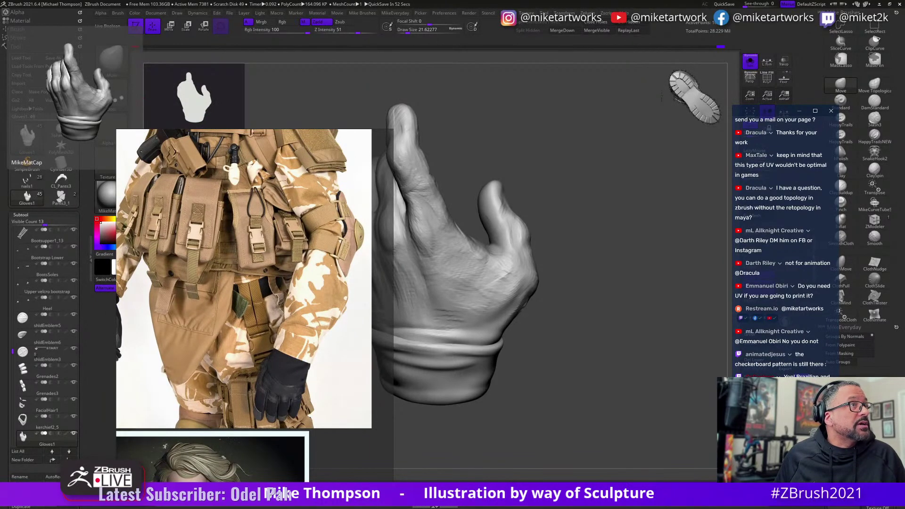
key("super")
mouse_move(569, 506)
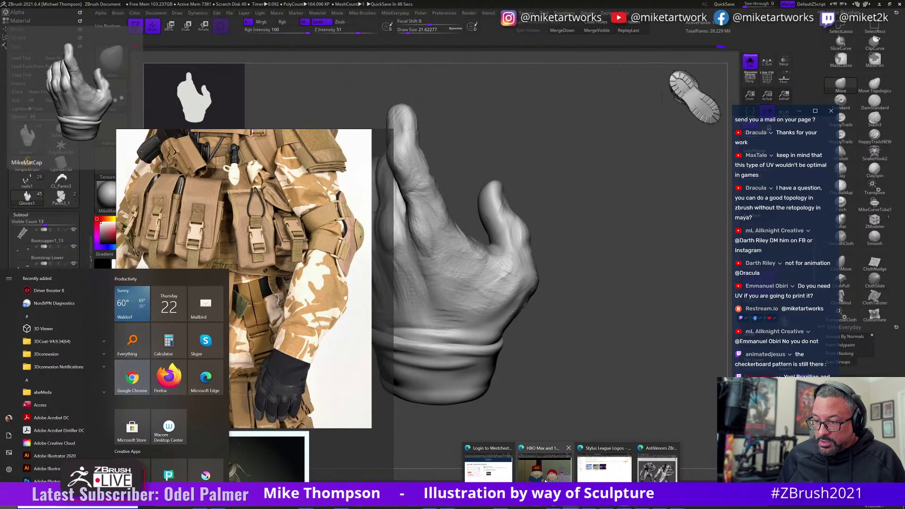
left_click(501, 473)
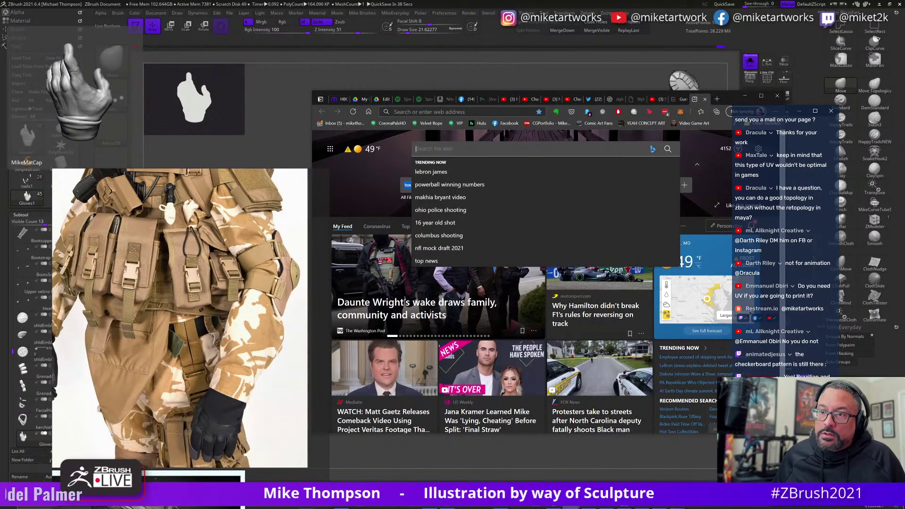
type("googl")
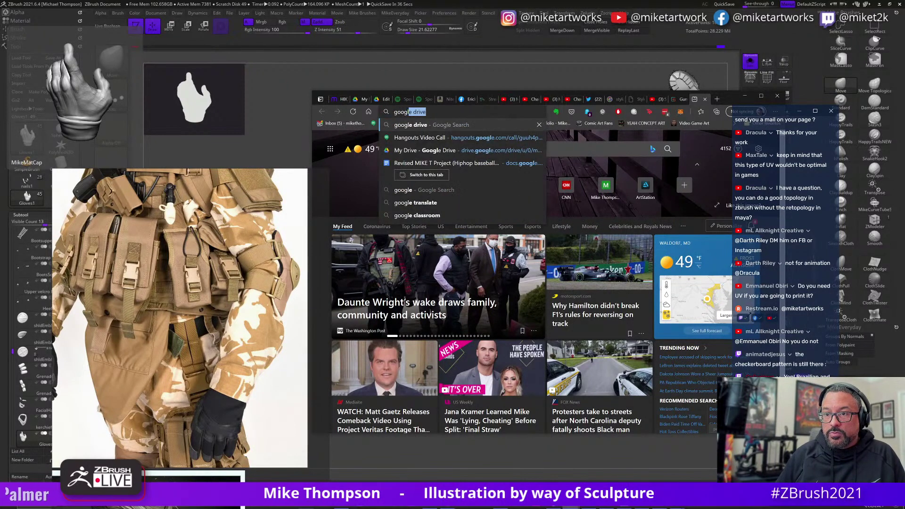
type("e.")
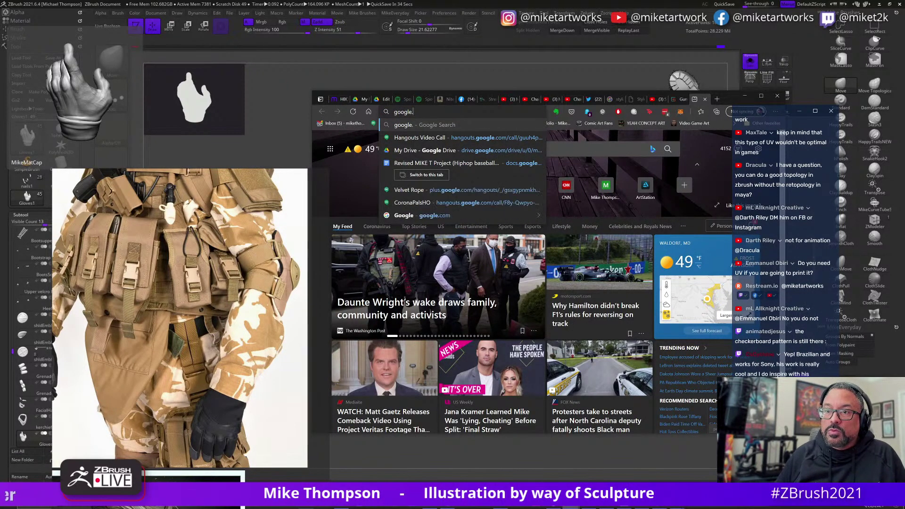
type("com")
key("Return")
left_click(542, 271)
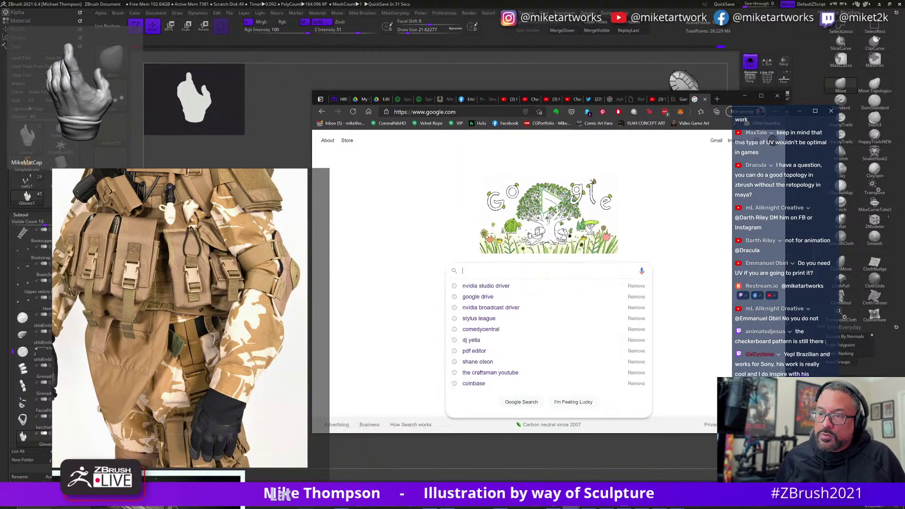
Search Google for "tactical glove" and switch to the image results.
type("tact")
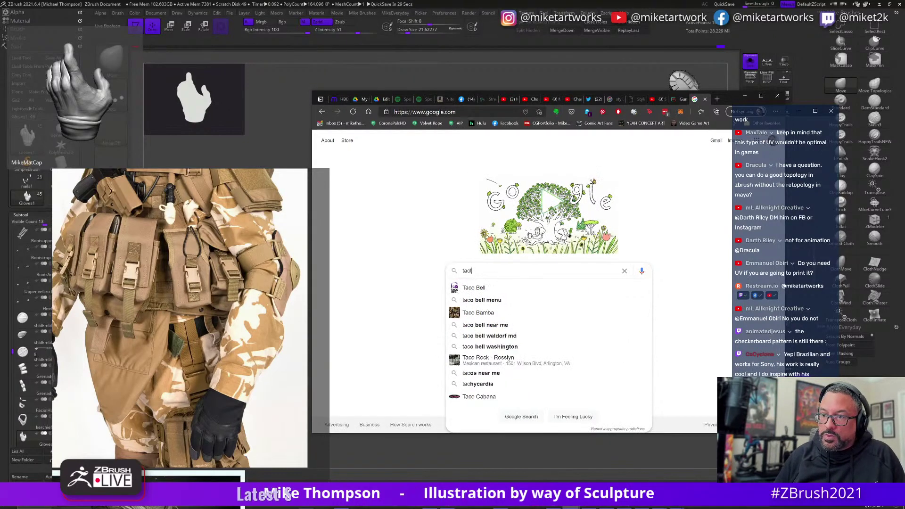
type("ical glove")
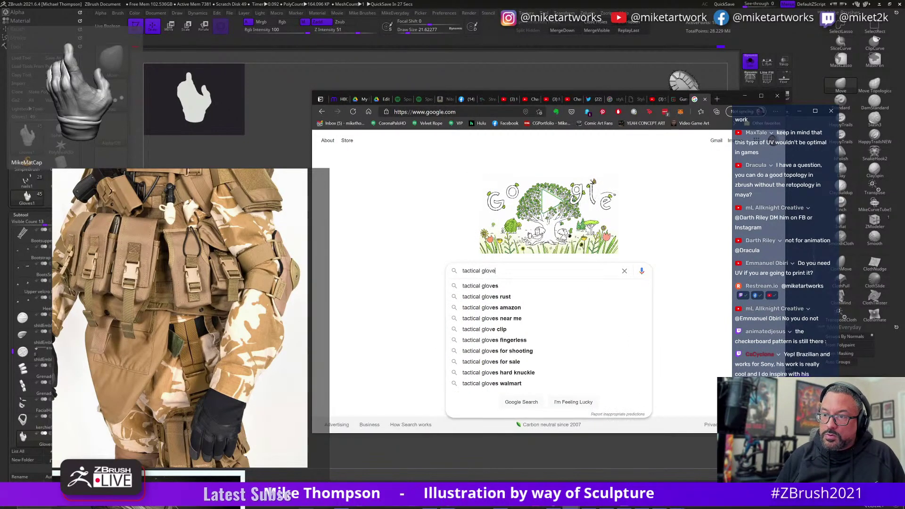
key("Return")
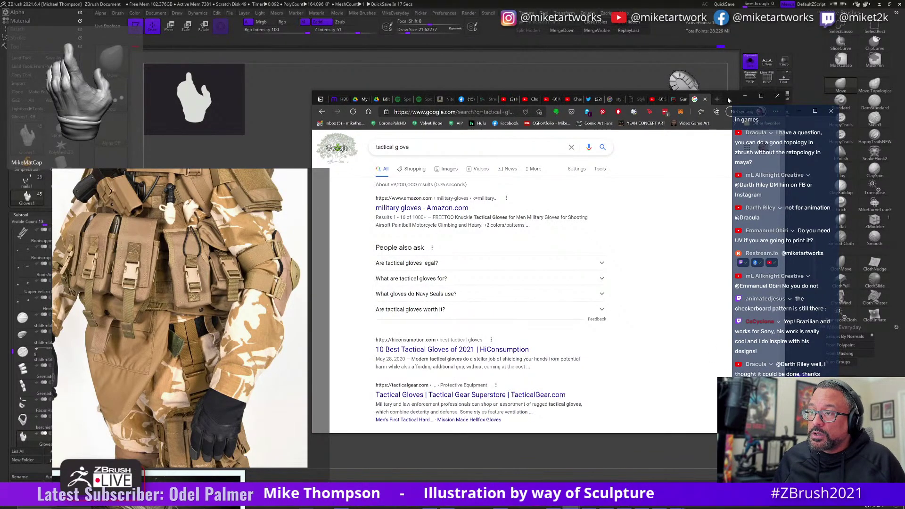
left_click_drag(728, 100, 694, 130)
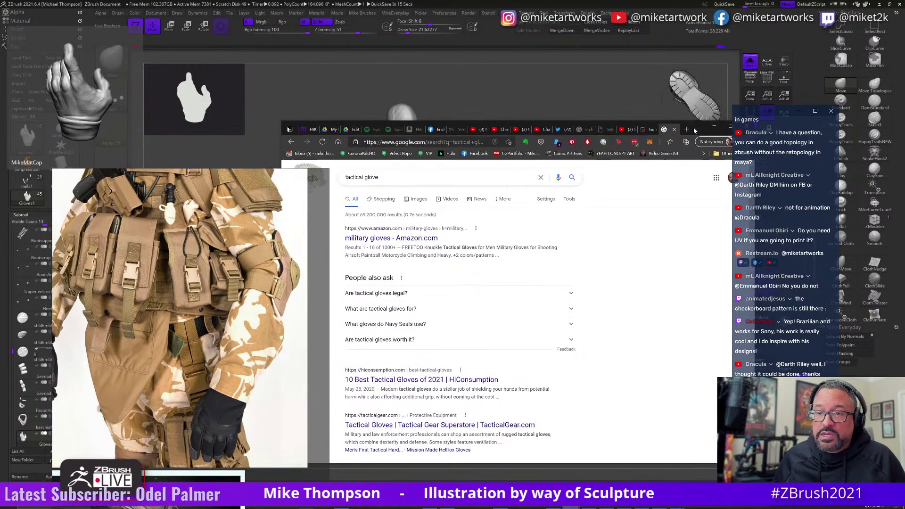
left_click(417, 200)
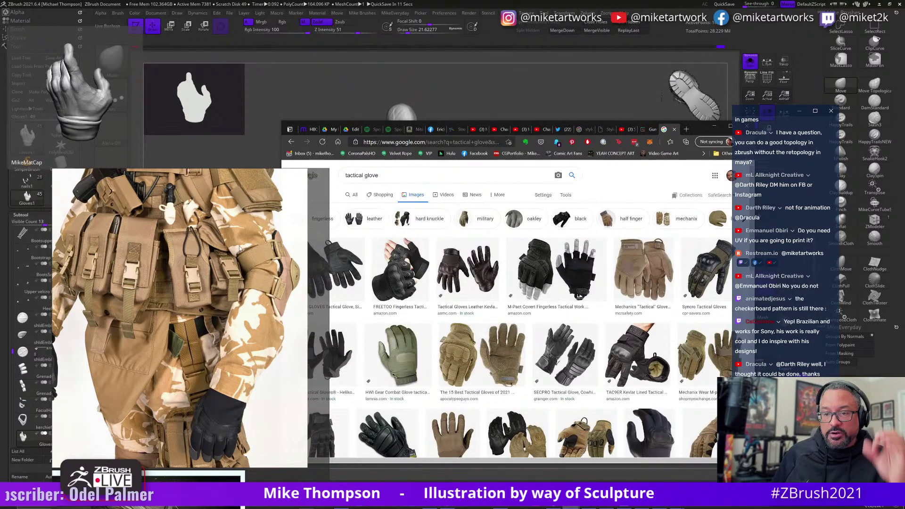
Narrow the reference board and the browser window, and arrange them side by side without overlapping.
left_click_drag(239, 248, 285, 191)
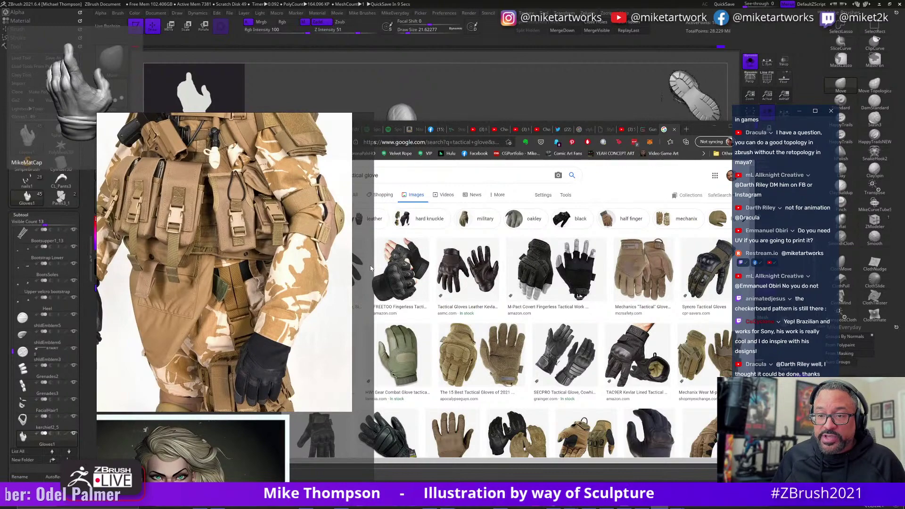
left_click_drag(369, 263, 316, 263)
left_click_drag(228, 340, 216, 286)
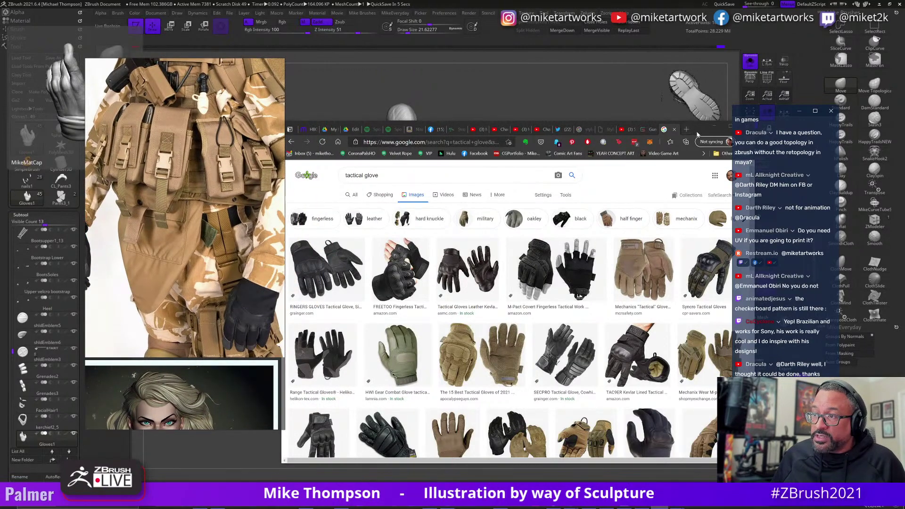
left_click_drag(697, 134, 706, 55)
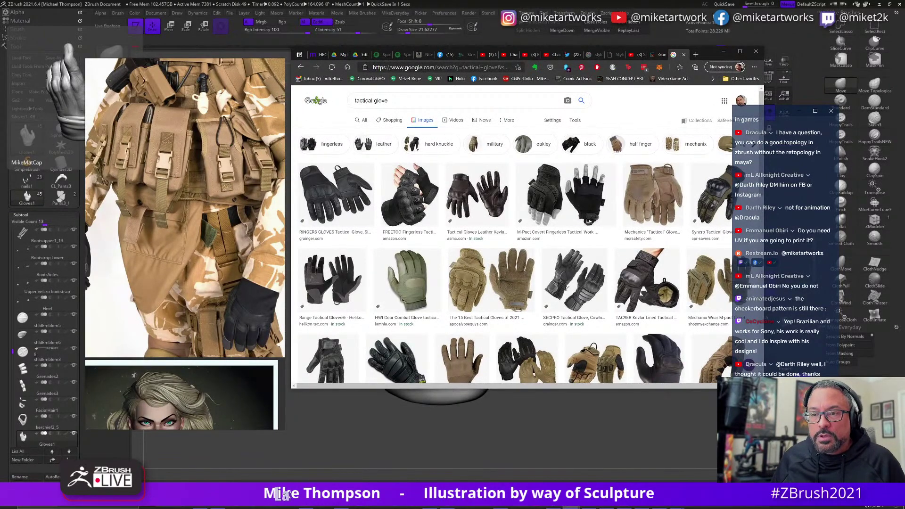
mouse_move(711, 56)
left_mouse_down()
mouse_move(723, 85)
mouse_move(694, 86)
mouse_move(710, 85)
mouse_move(716, 63)
left_mouse_up()
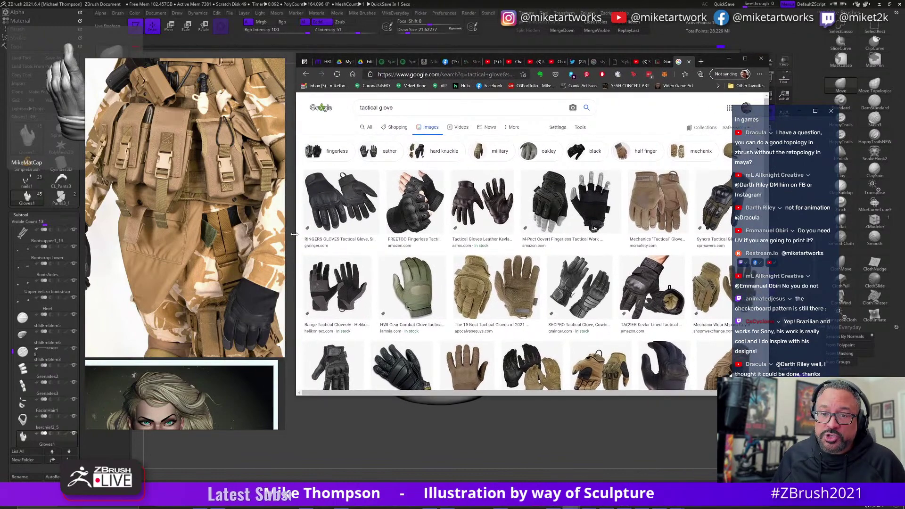
left_click_drag(293, 235, 405, 234)
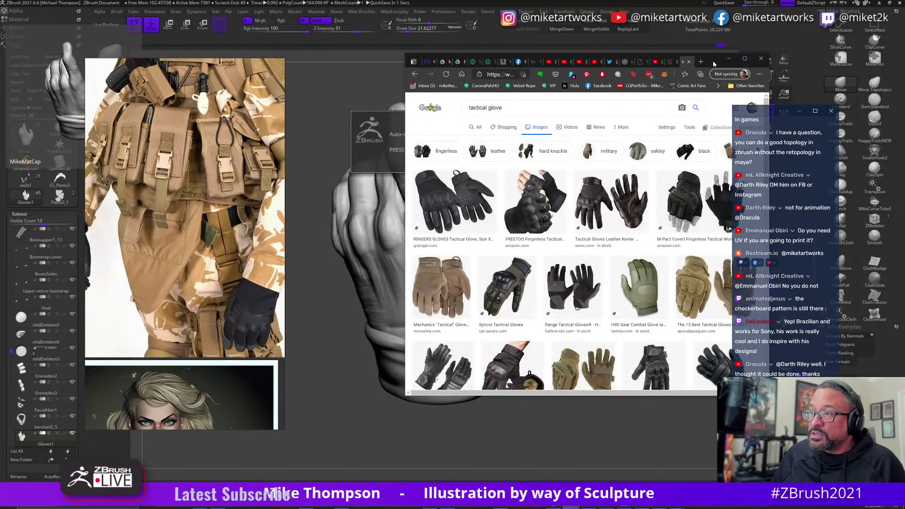
left_click_drag(713, 63, 596, 76)
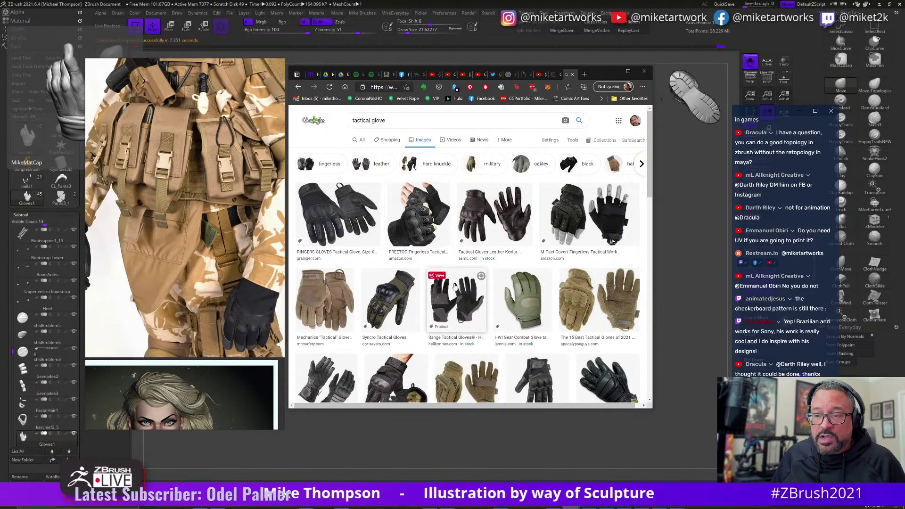
Preview the Syncro gloves, and add the TAC9ER Kevlar Lined Tactical Gloves picture to the empty area below the reference board's images.
left_click(389, 299)
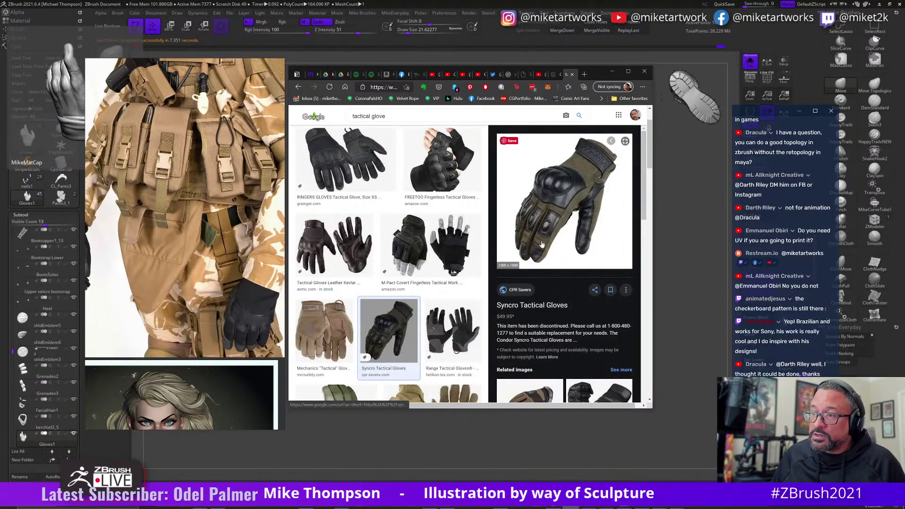
scroll(415, 290, "down", 1)
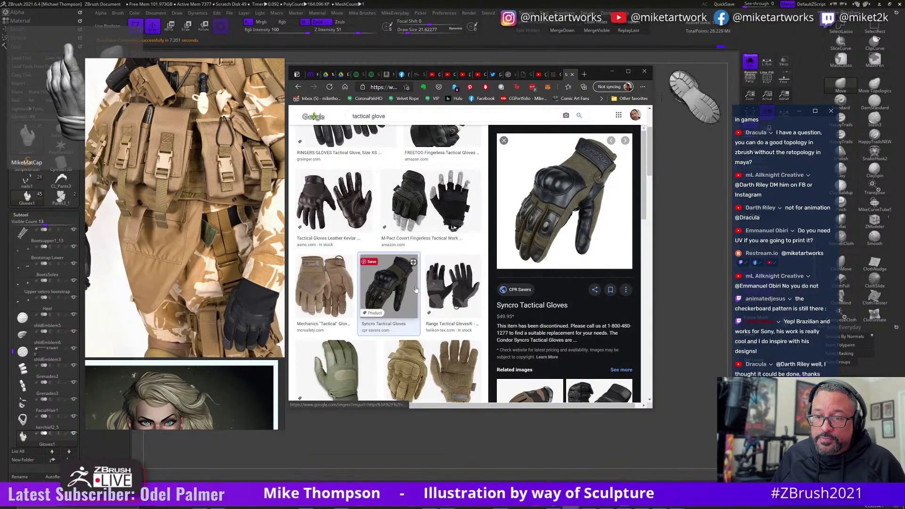
scroll(416, 289, "down", 4)
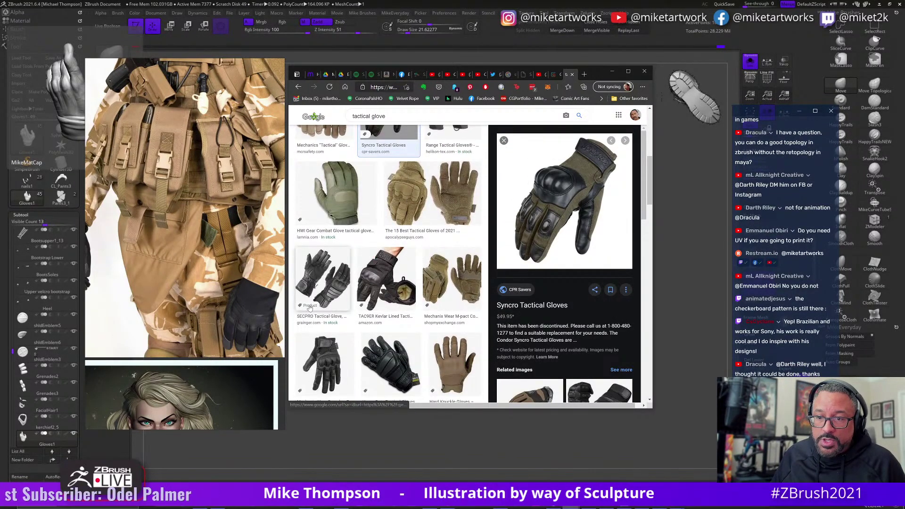
left_click(380, 296)
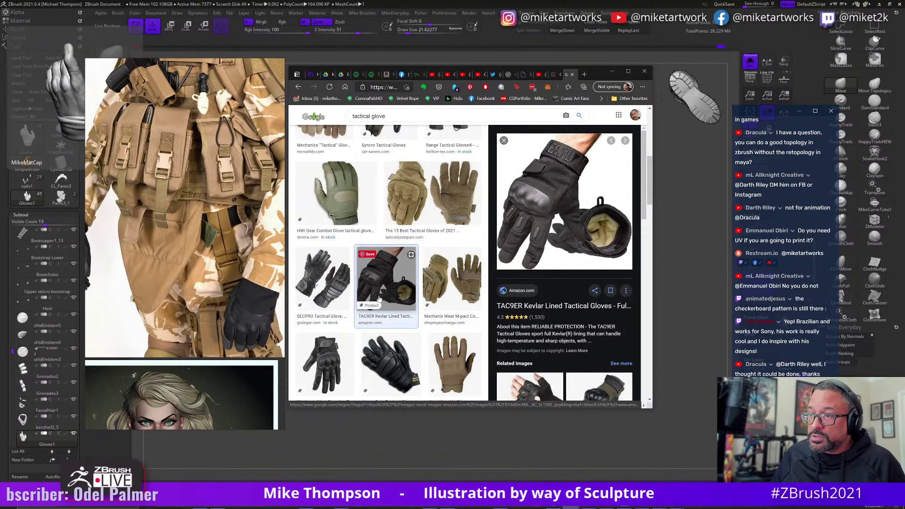
scroll(233, 304, "down", 6)
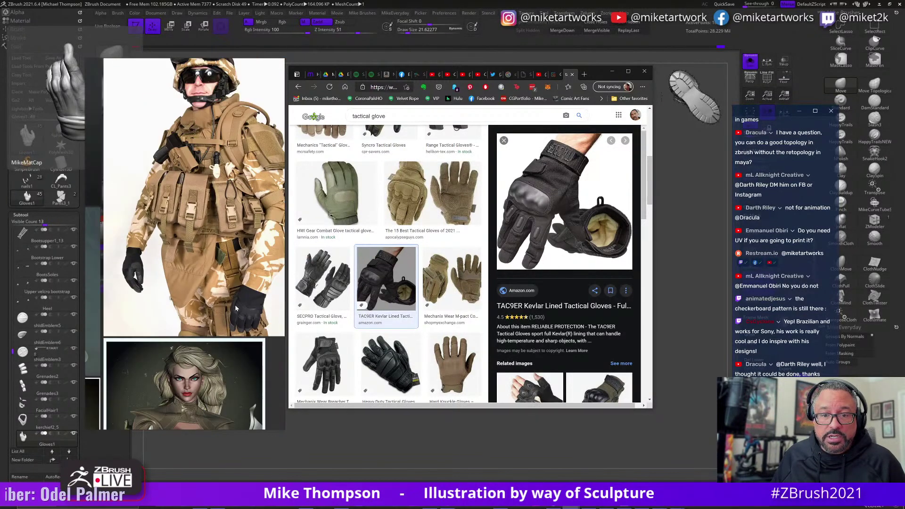
scroll(234, 304, "down", 2)
left_click_drag(577, 207, 242, 374)
Add the Mechanix Wear Breacher Tactical Gloves picture to the reference board beside the TAC9ER glove.
scroll(398, 314, "down", 3)
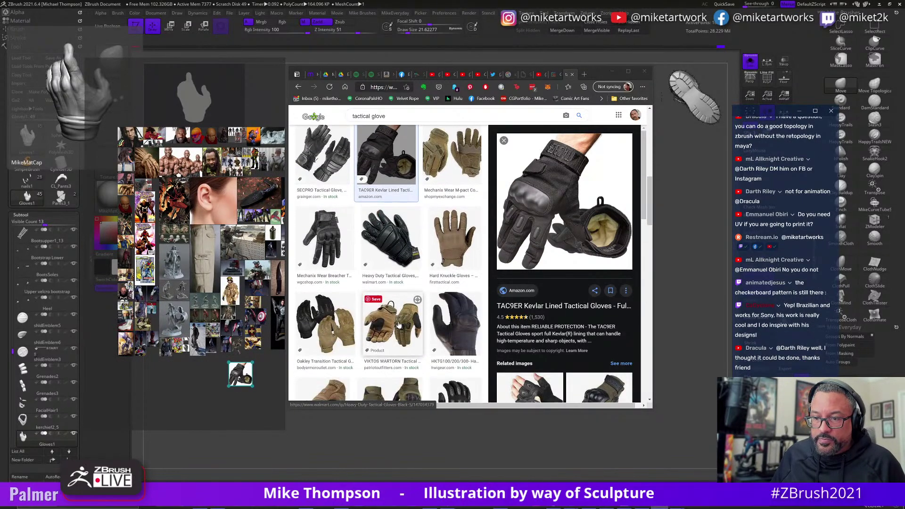
left_click(329, 243)
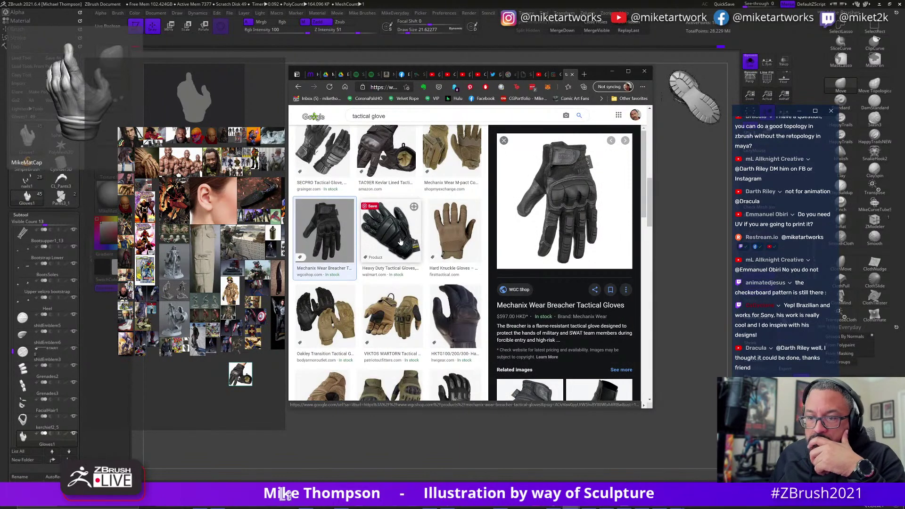
left_click_drag(585, 200, 188, 379)
Preview the VIKTOS WARTORN gloves, and add the tan 212 Performance work glove picture to the reference board.
left_click(403, 329)
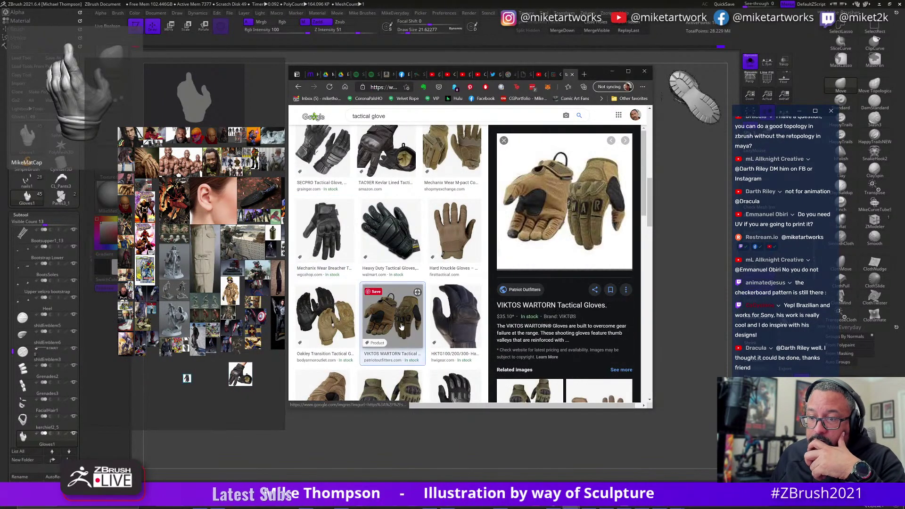
scroll(452, 286, "down", 3)
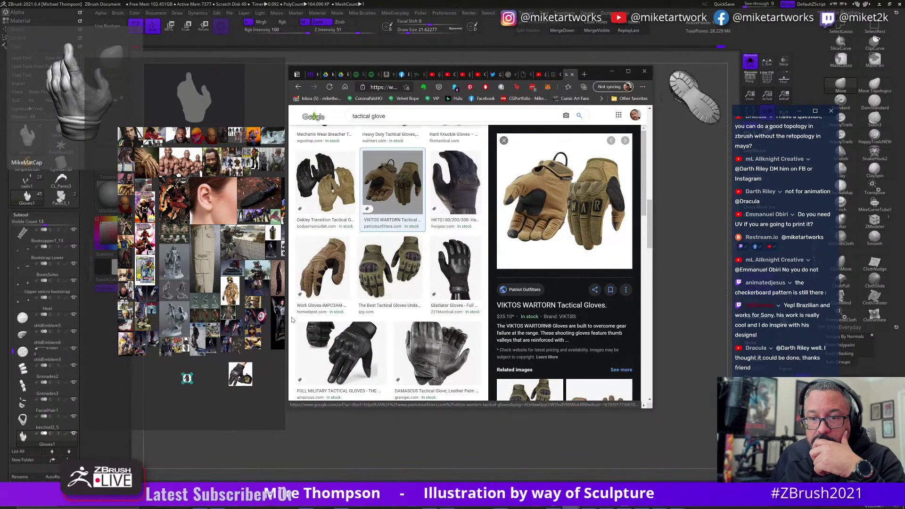
left_click(303, 283)
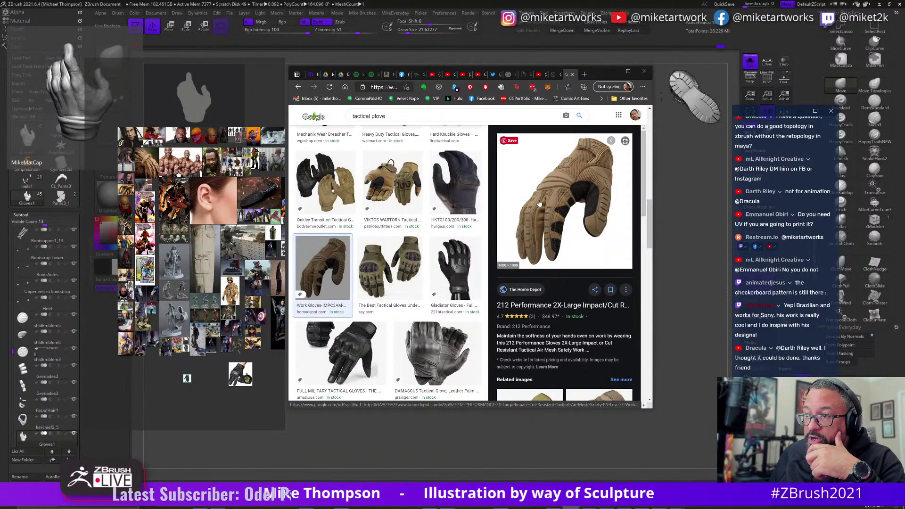
left_click_drag(302, 282, 205, 370)
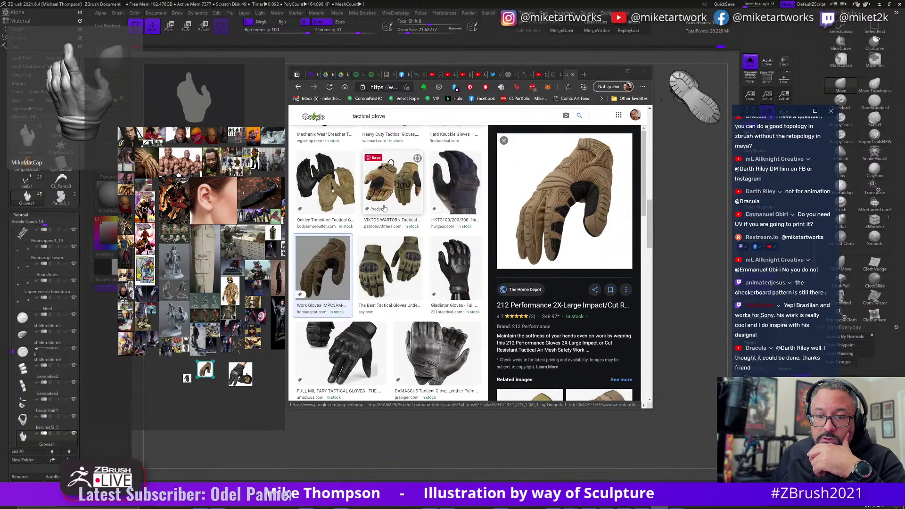
Add the Cool Material picture of black gloves being worn and the First Tactical glove-and-watch picture to the reference board.
scroll(413, 359, "down", 3)
scroll(413, 360, "down", 10)
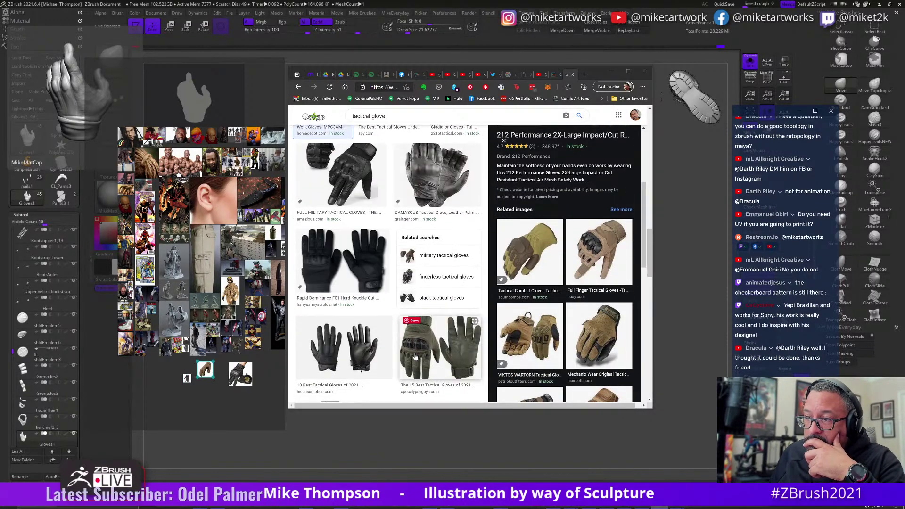
scroll(416, 356, "down", 8)
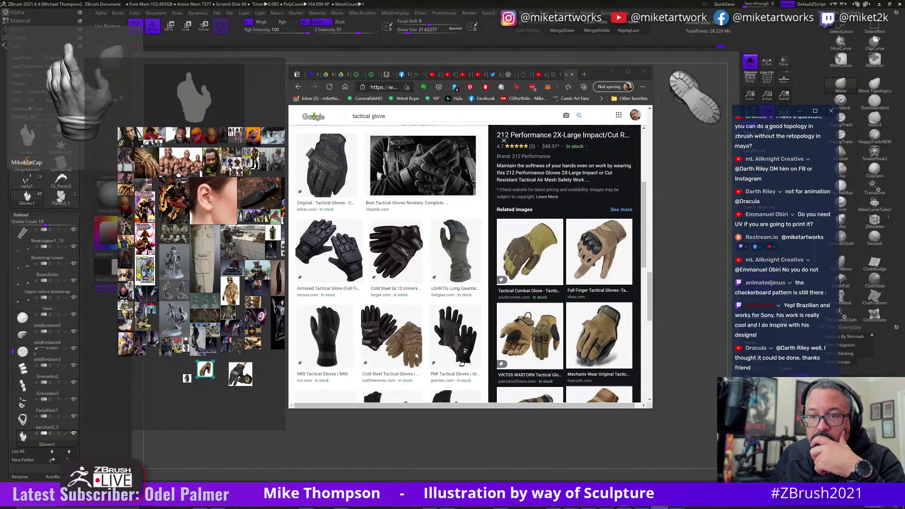
scroll(417, 357, "down", 1)
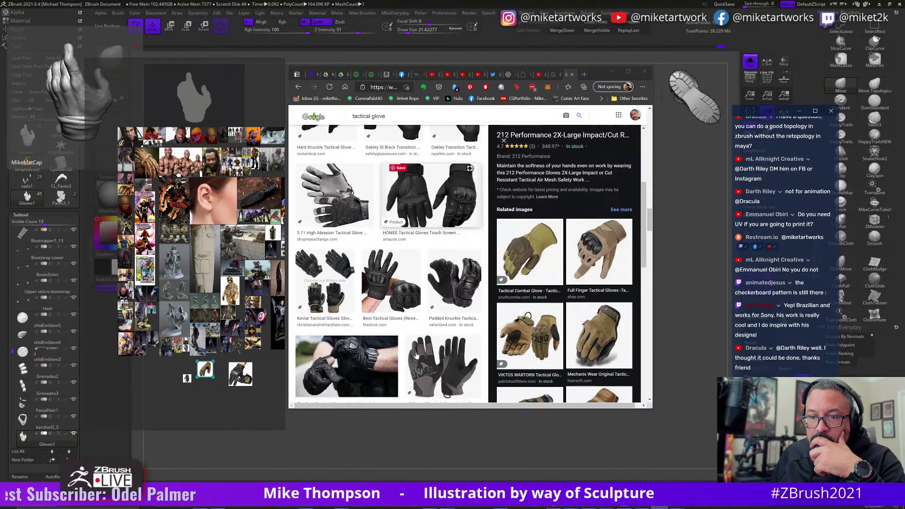
scroll(416, 355, "down", 1)
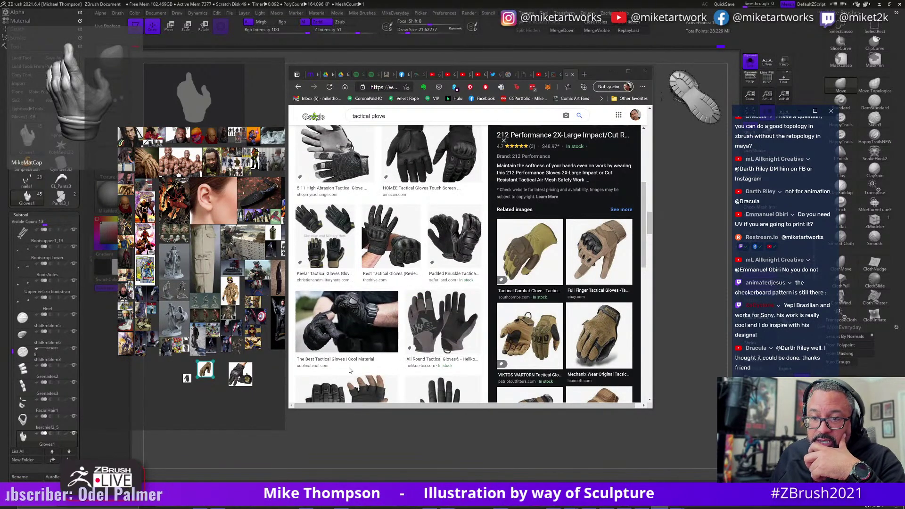
left_click(349, 369)
left_click_drag(347, 329, 153, 372)
left_click(525, 394)
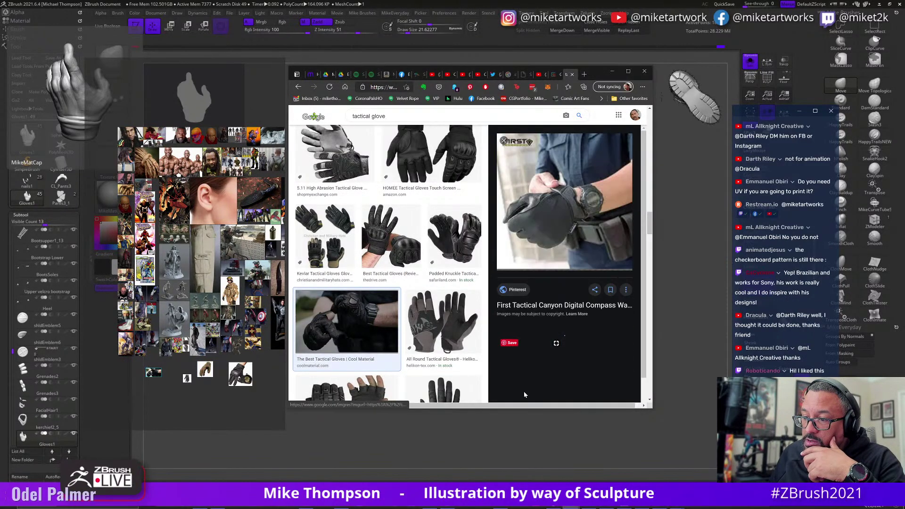
left_click_drag(542, 235, 191, 392)
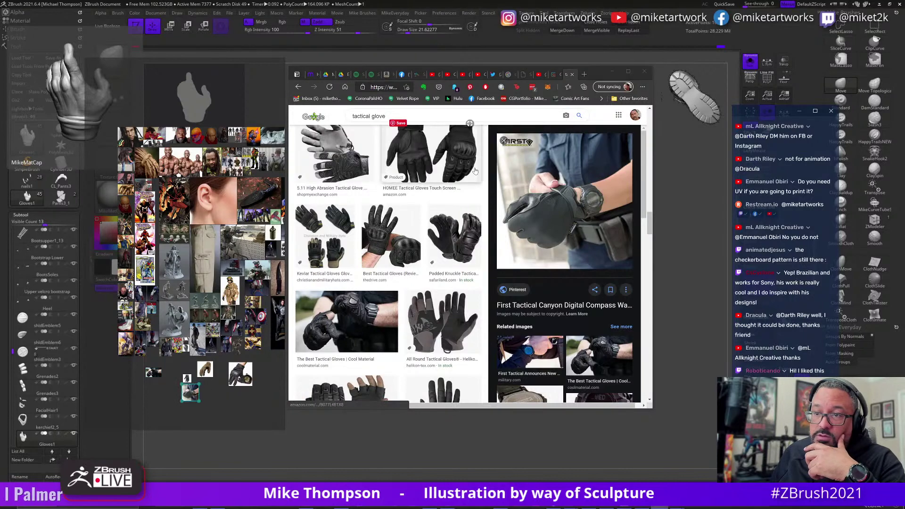
Minimize the browser and cluster the newly added glove pictures below the main group on the reference board.
left_click(600, 75)
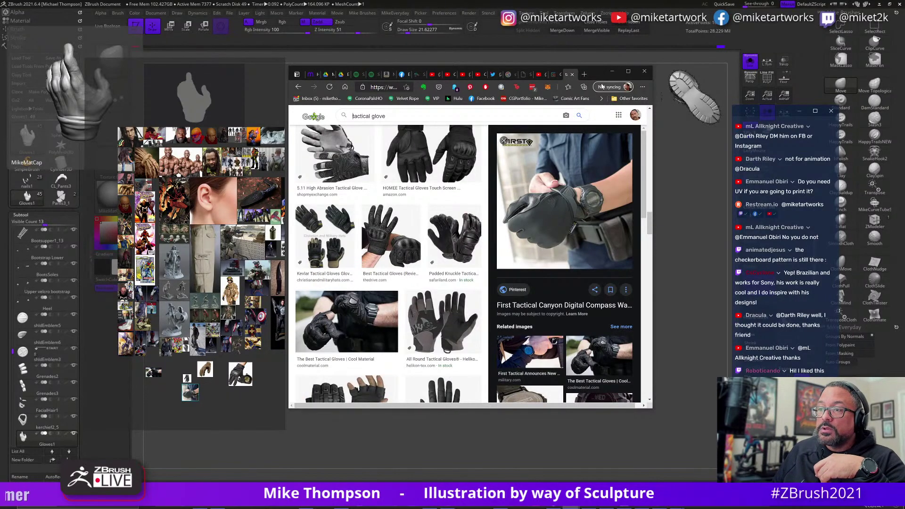
left_click(611, 71)
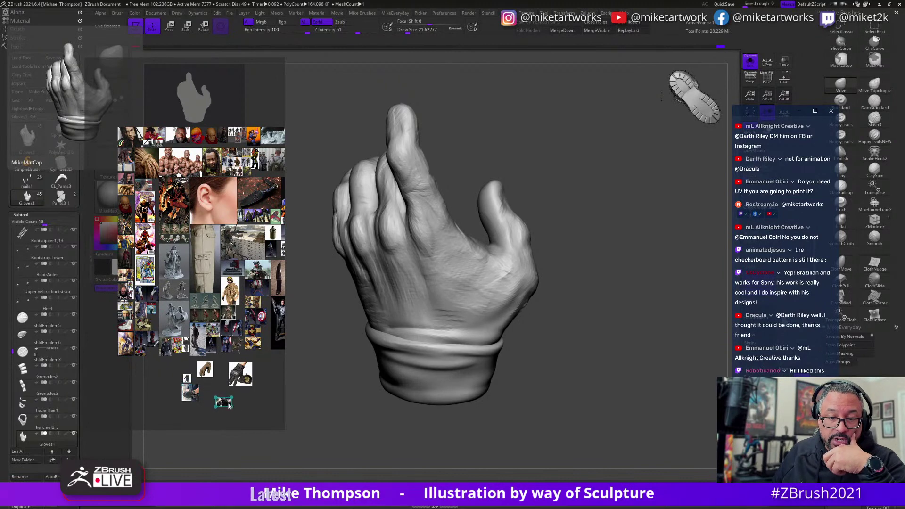
mouse_move(231, 404)
left_mouse_down()
mouse_move(242, 397)
mouse_move(200, 364)
mouse_move(206, 358)
mouse_move(197, 399)
mouse_move(222, 409)
left_mouse_up()
left_click(187, 378)
left_click(185, 399)
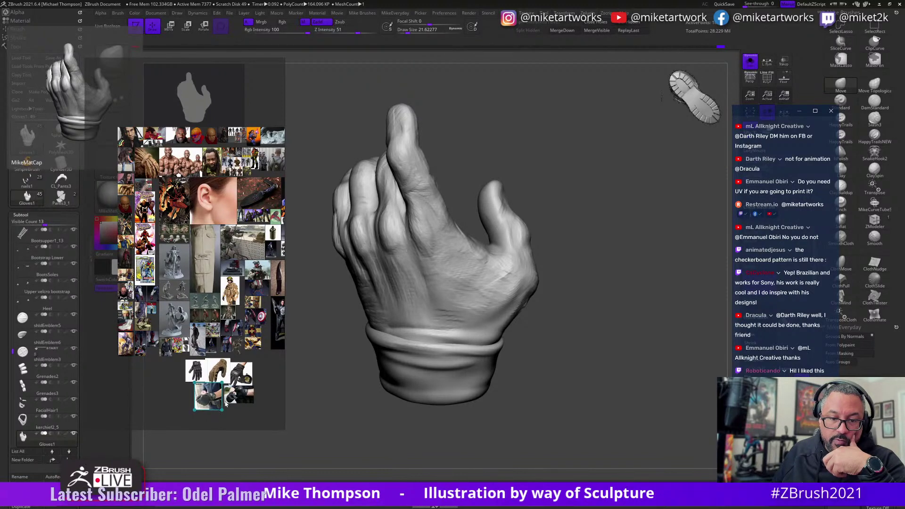
Crop and resize the reference window to frame just the five glove pictures, and shift the Cool Material picture down beside the First Tactical one.
scroll(225, 403, "up", 5)
scroll(282, 430, "down", 2)
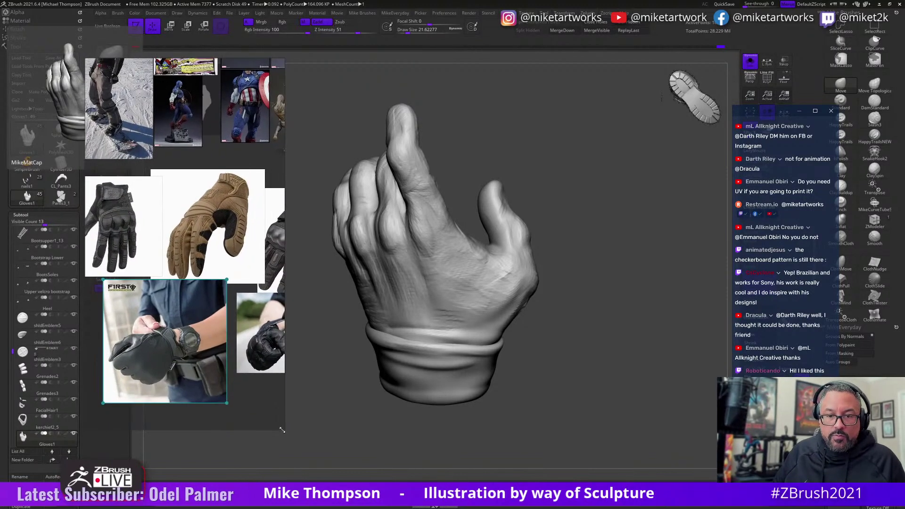
left_click_drag(282, 430, 353, 413)
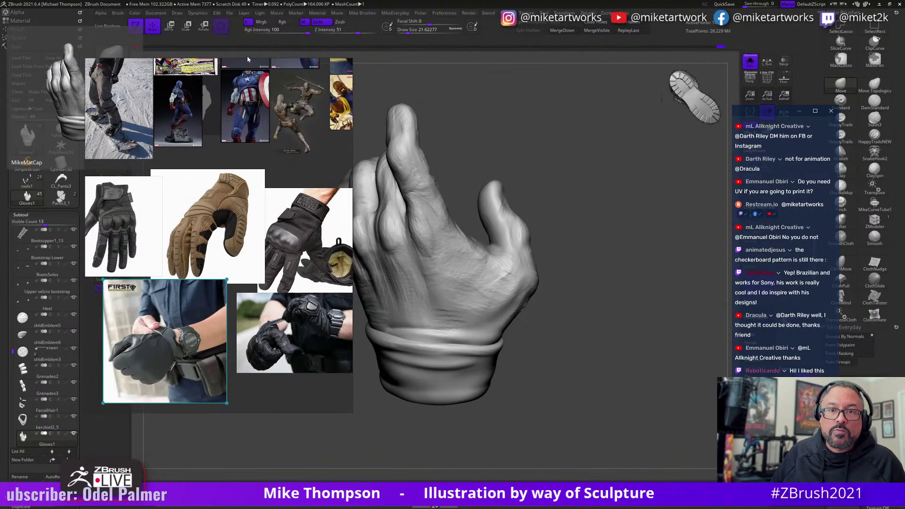
left_click_drag(248, 56, 245, 176)
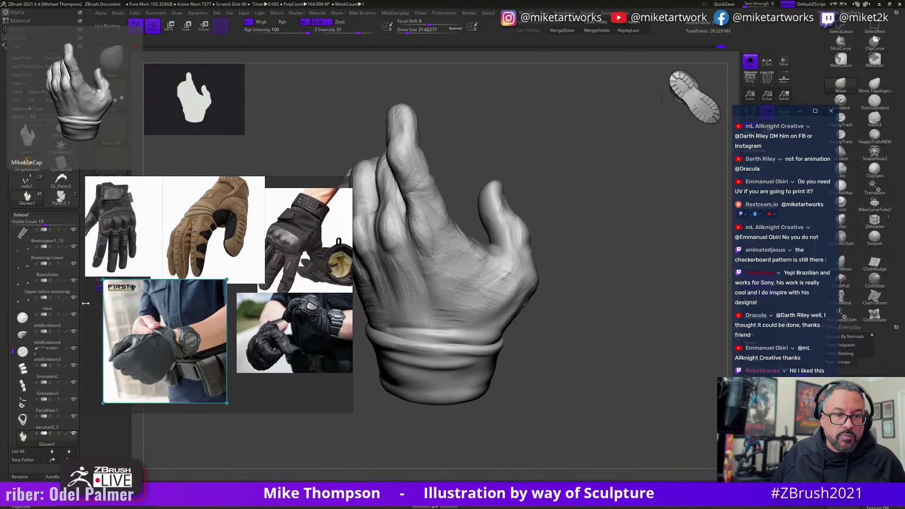
left_click_drag(86, 303, 98, 303)
middle_click_drag(294, 271, 320, 277)
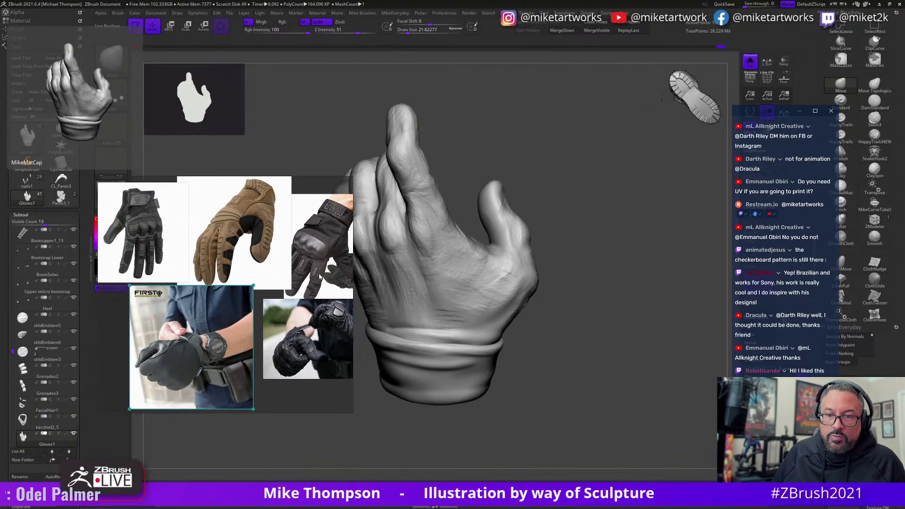
left_click_drag(322, 350, 313, 365)
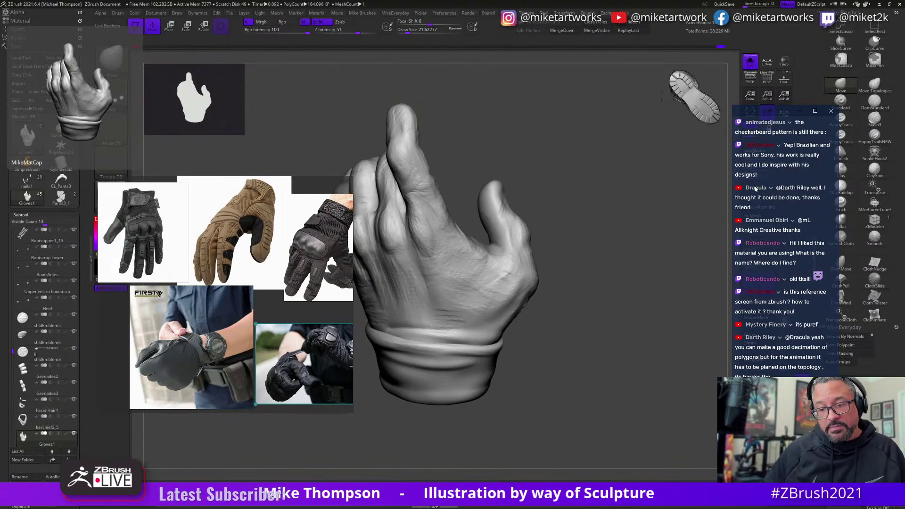
mouse_move(576, 399)
left_mouse_down()
mouse_move(537, 311)
mouse_move(622, 366)
mouse_move(614, 363)
mouse_move(633, 358)
mouse_move(620, 347)
left_mouse_up()
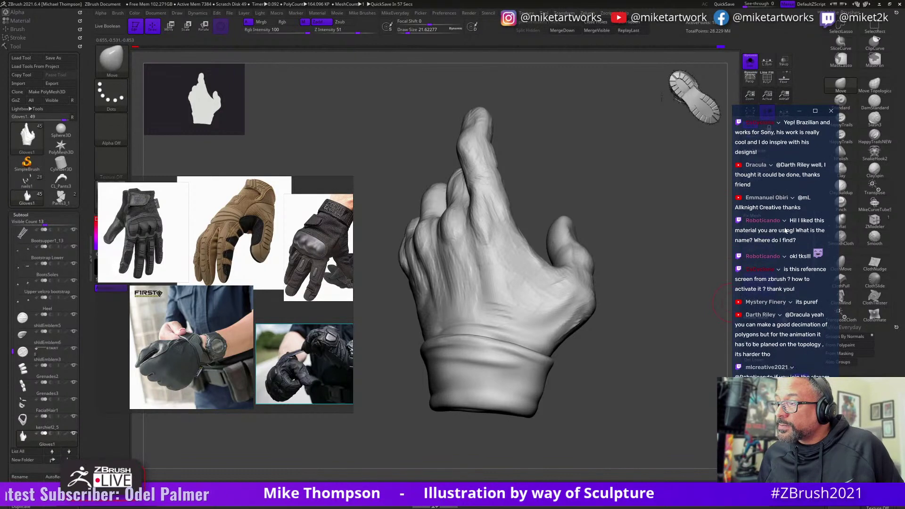
scroll(786, 230, "up", 5)
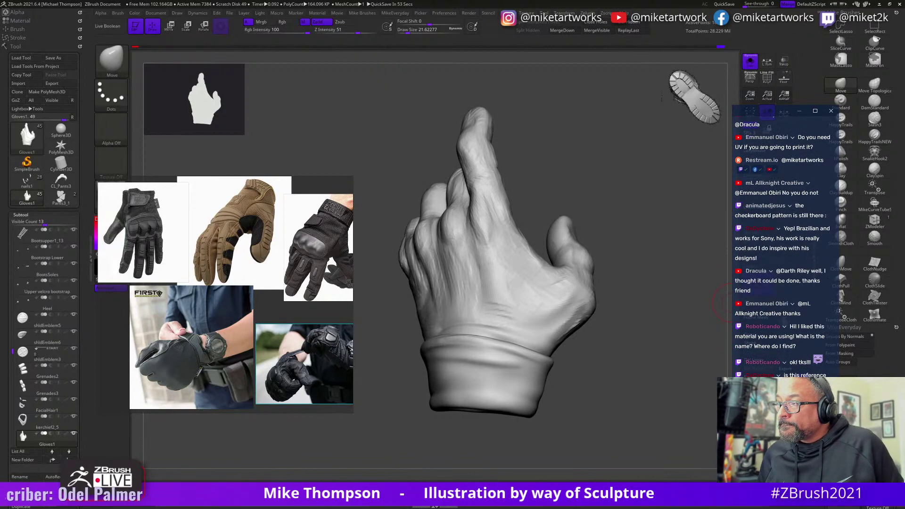
scroll(773, 225, "up", 2)
scroll(773, 226, "down", 2)
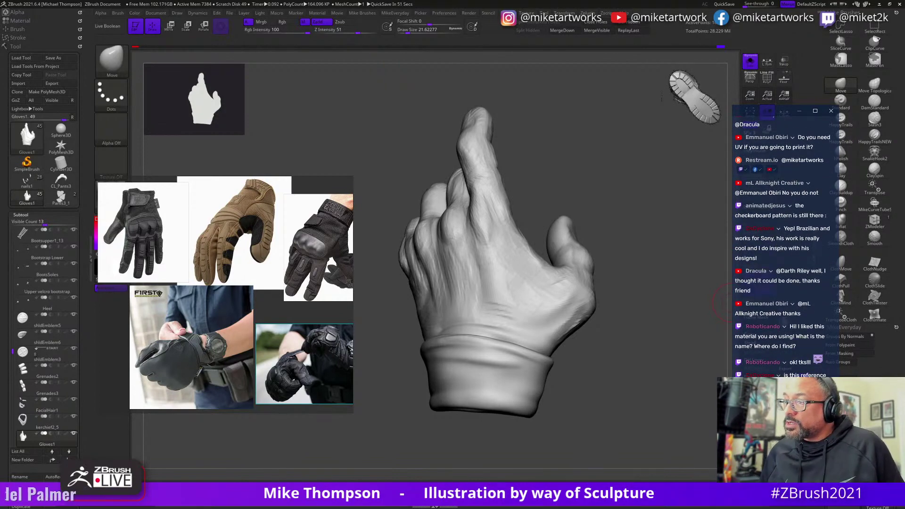
mouse_move(626, 418)
left_mouse_down()
mouse_move(638, 428)
mouse_move(631, 421)
left_mouse_up()
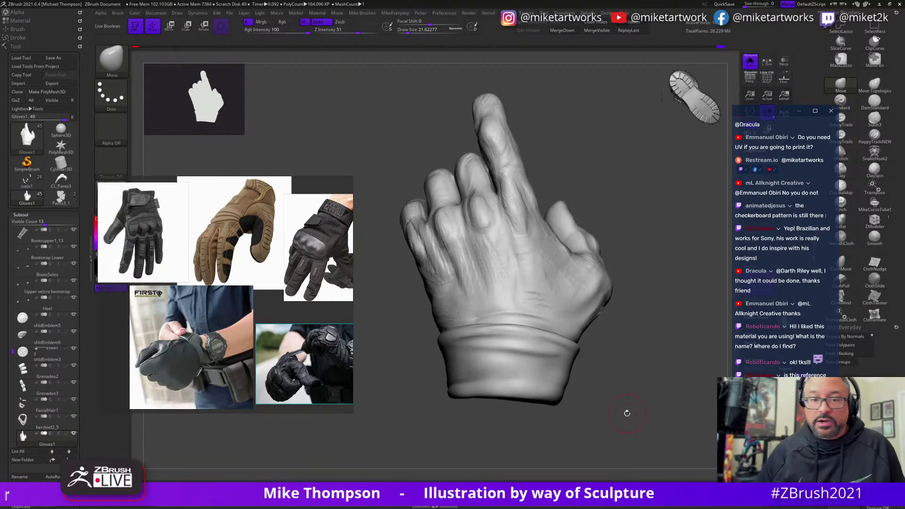
Load the saved Bishop character tool from the Bishop ZTools folder, keeping the glove reference window clear of the file dialog and the model.
left_click_drag(224, 277, 293, 375)
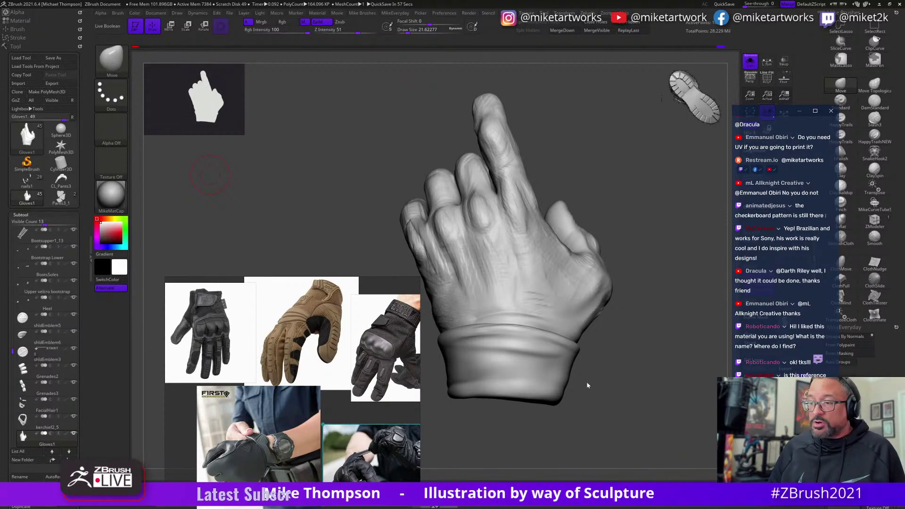
left_click_drag(331, 404, 283, 312)
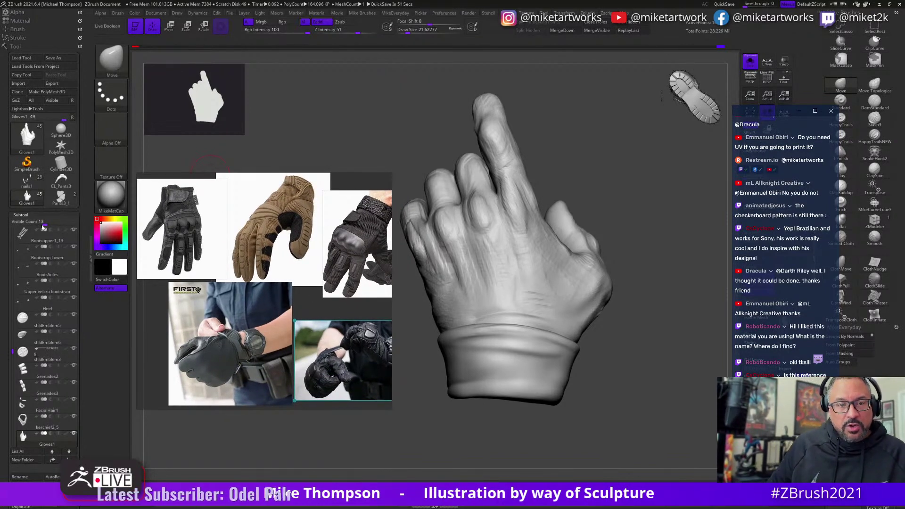
left_click(21, 59)
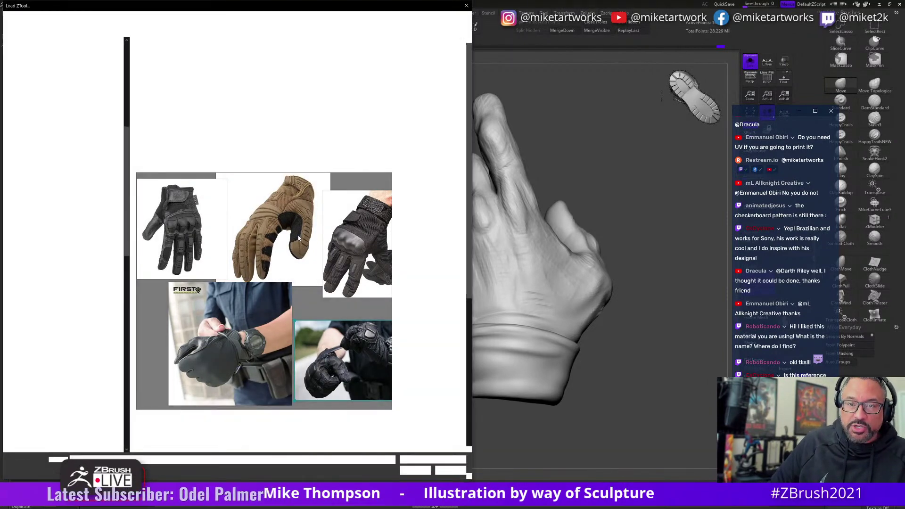
left_click_drag(297, 238, 713, 348)
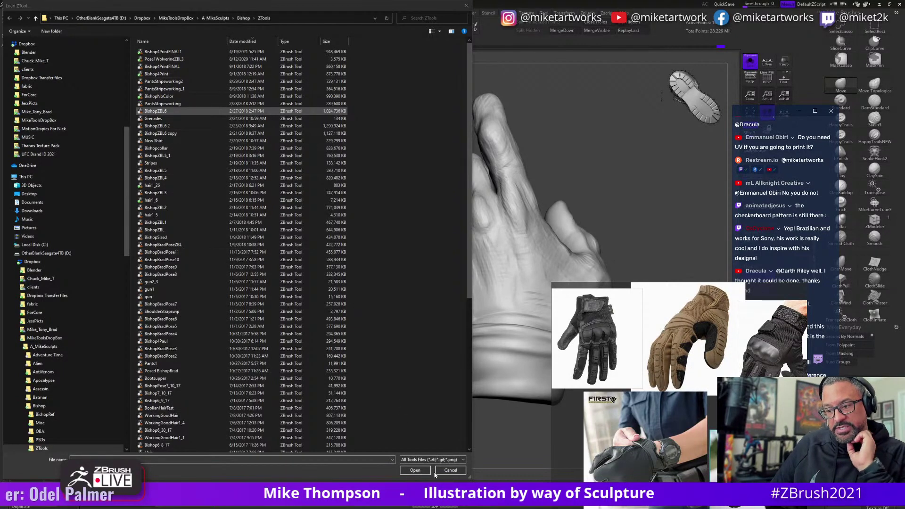
left_click(405, 470)
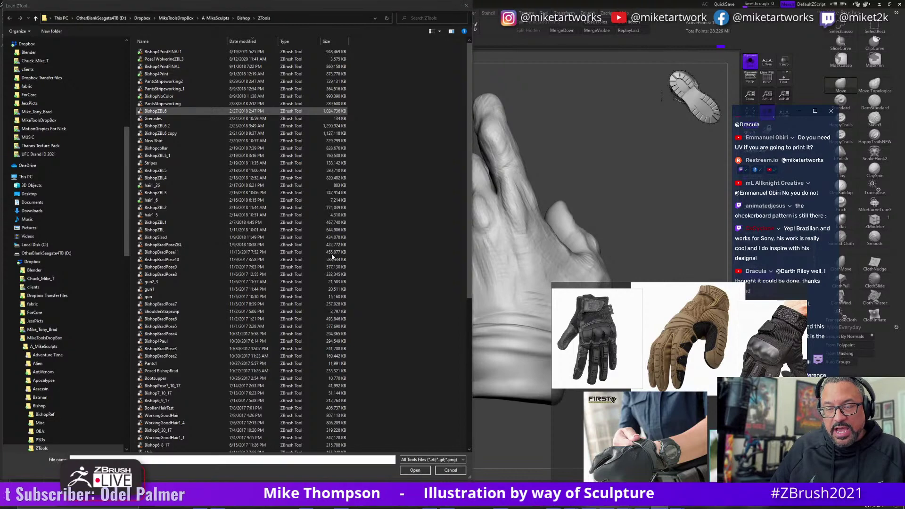
left_click(451, 470)
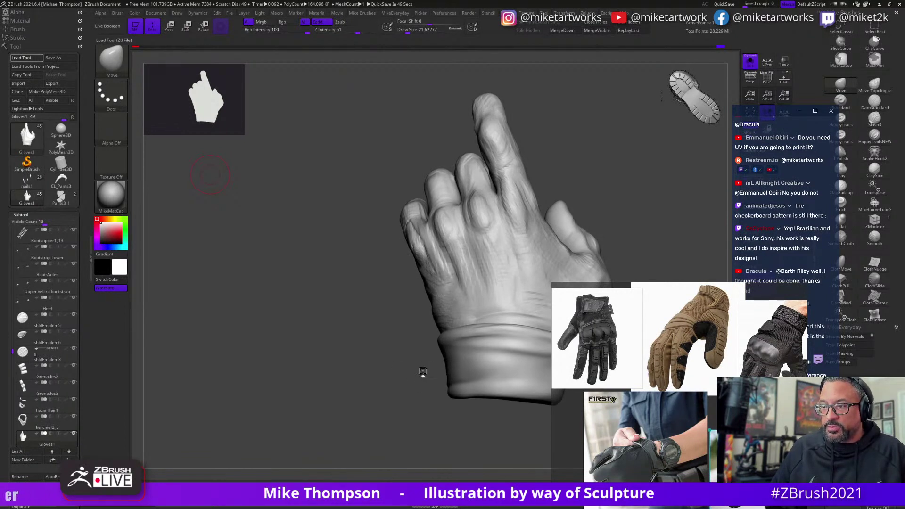
left_click_drag(684, 383, 558, 466)
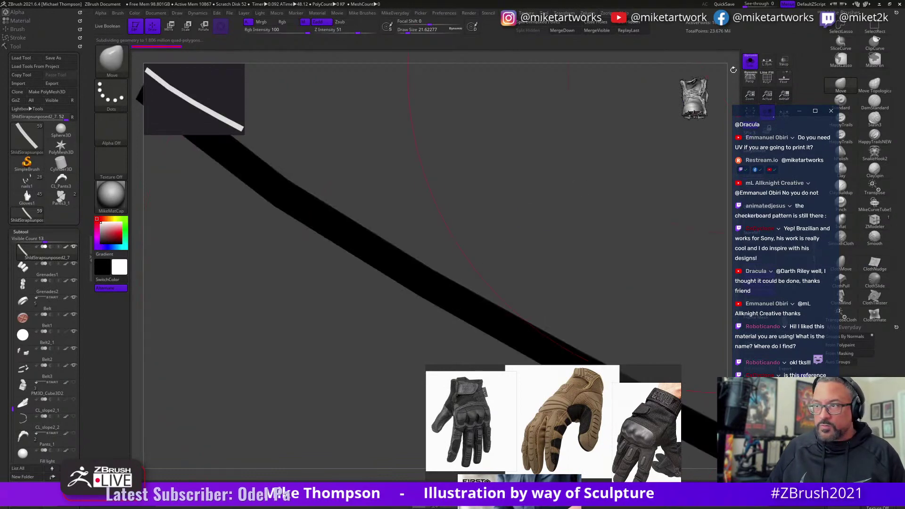
Show all parts of the loaded torso, and select and isolate the New Shirt2_12 subtool in Solo mode.
left_click(749, 61)
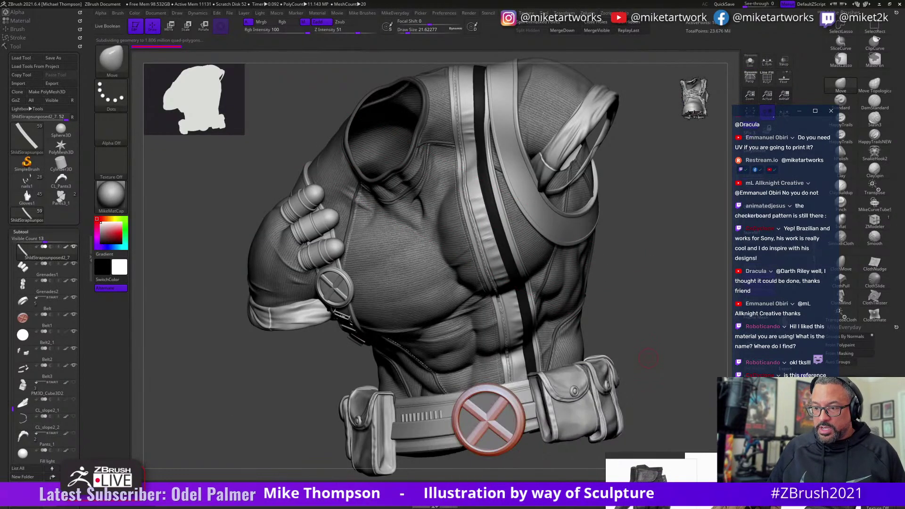
left_click_drag(638, 372, 493, 306)
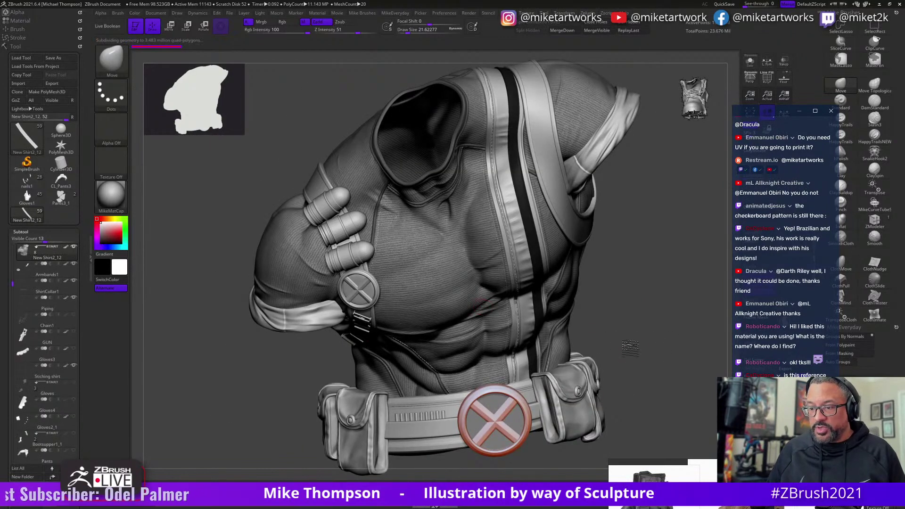
left_click_drag(630, 347, 592, 321)
key("space")
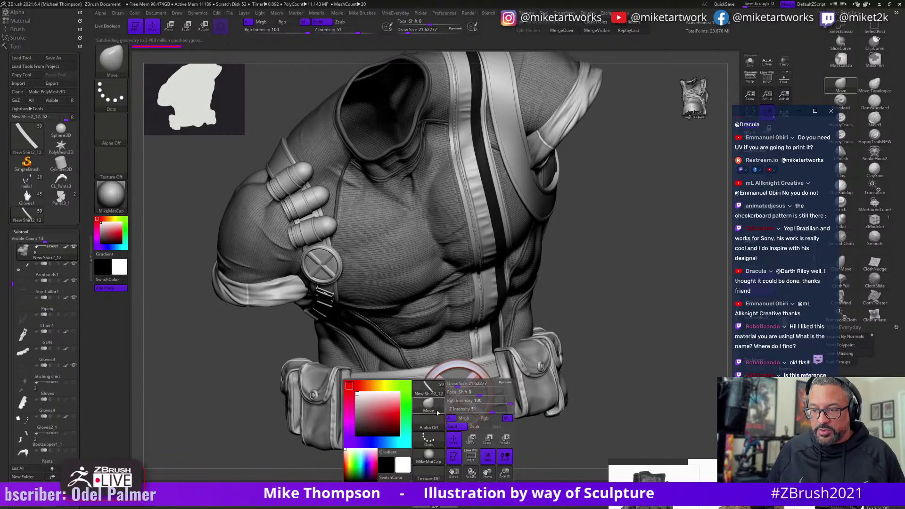
left_click_drag(593, 369, 603, 330)
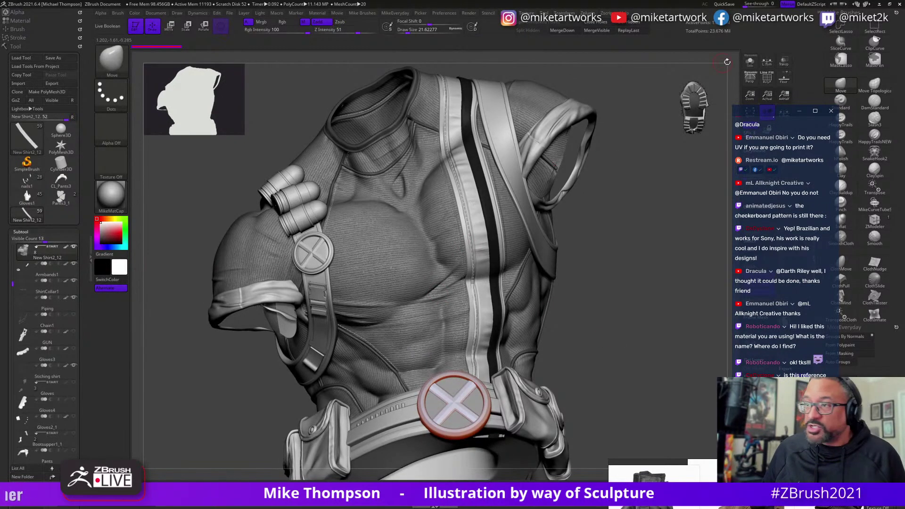
left_click(750, 66)
left_click_drag(615, 294, 640, 318)
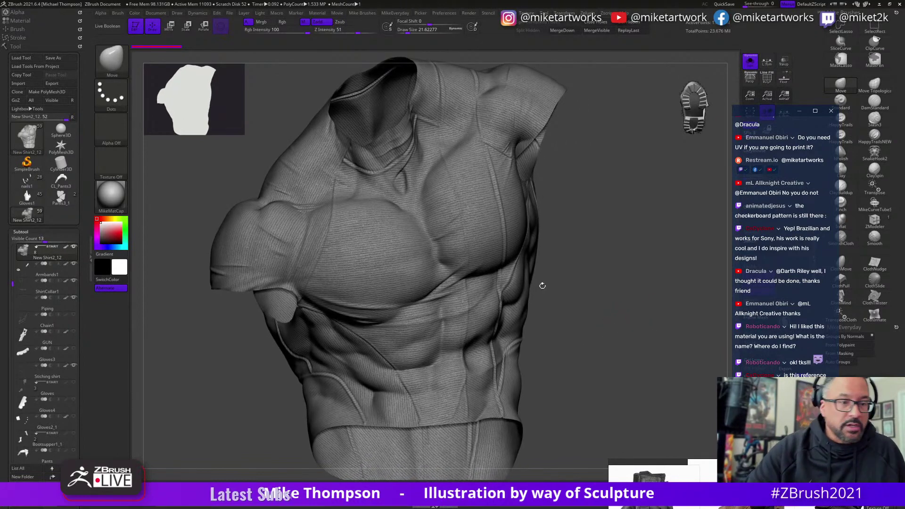
Open the Surface settings of the New Shirt2_12 subtool and turn off its surface noise.
left_click(26, 231)
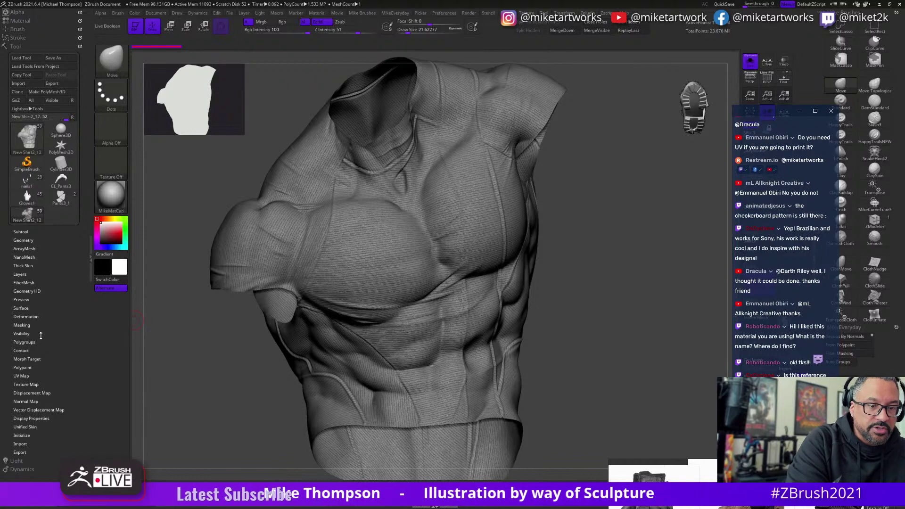
left_click(26, 308)
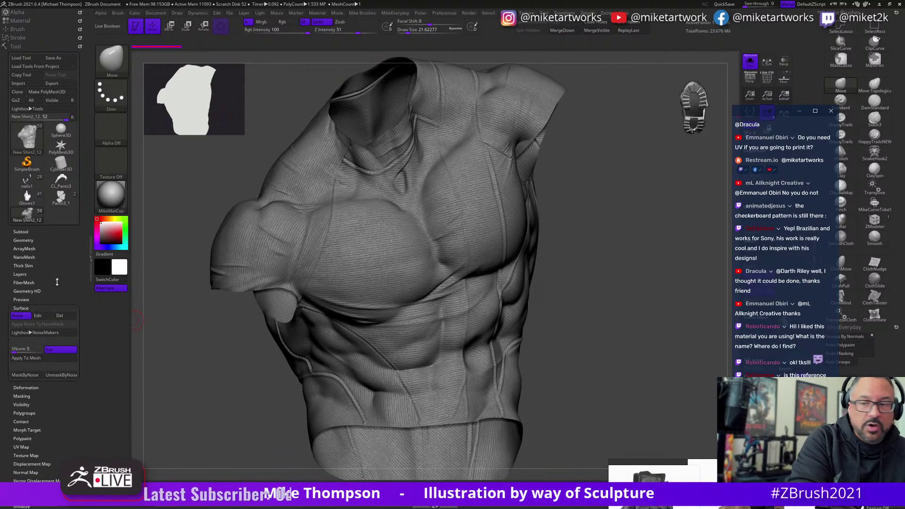
left_click(21, 316)
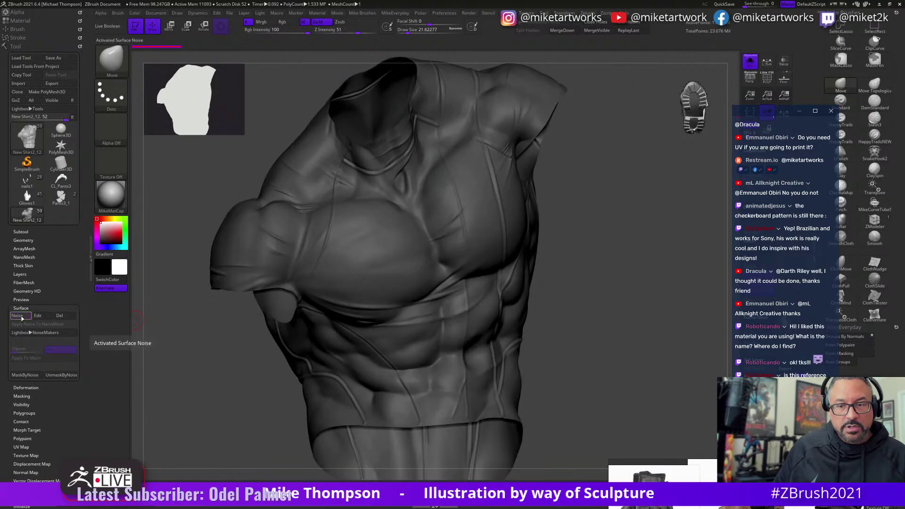
Turn on the polyframe display to show the shirt's polygroup colours.
left_click_drag(584, 278, 620, 307)
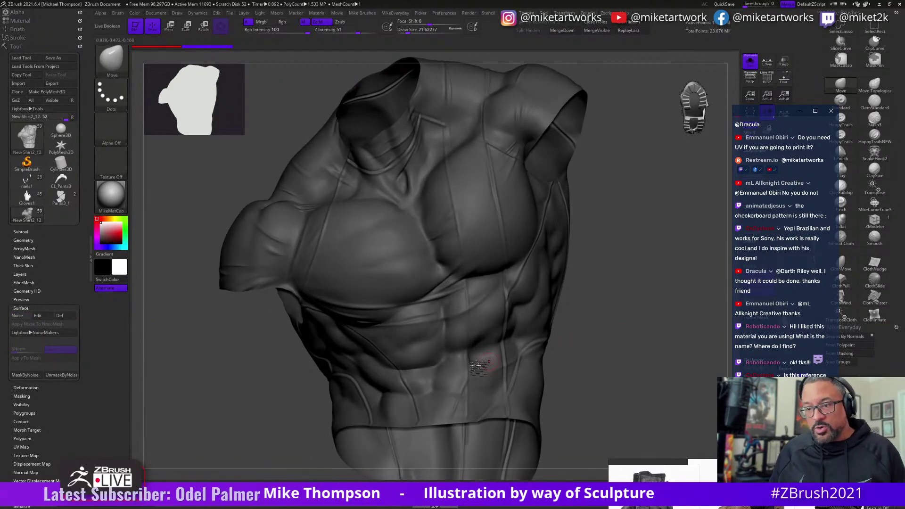
left_click_drag(253, 396, 250, 395)
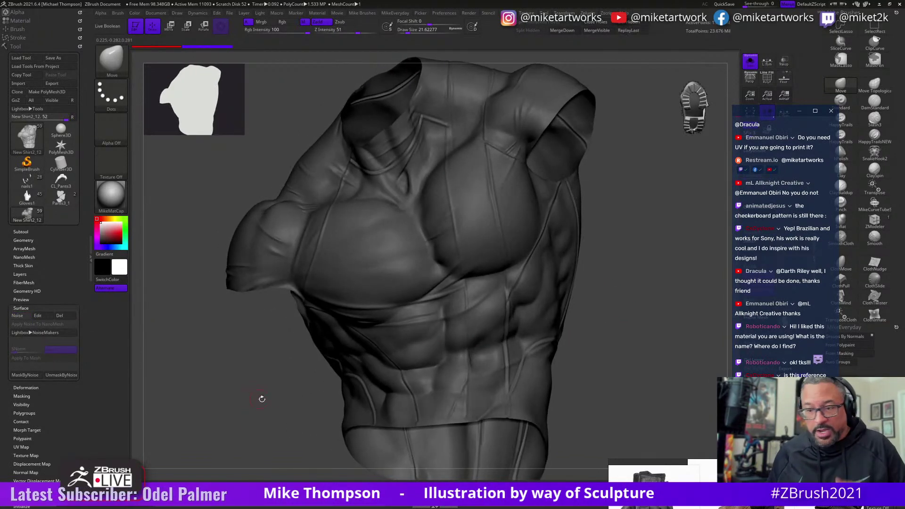
key("space")
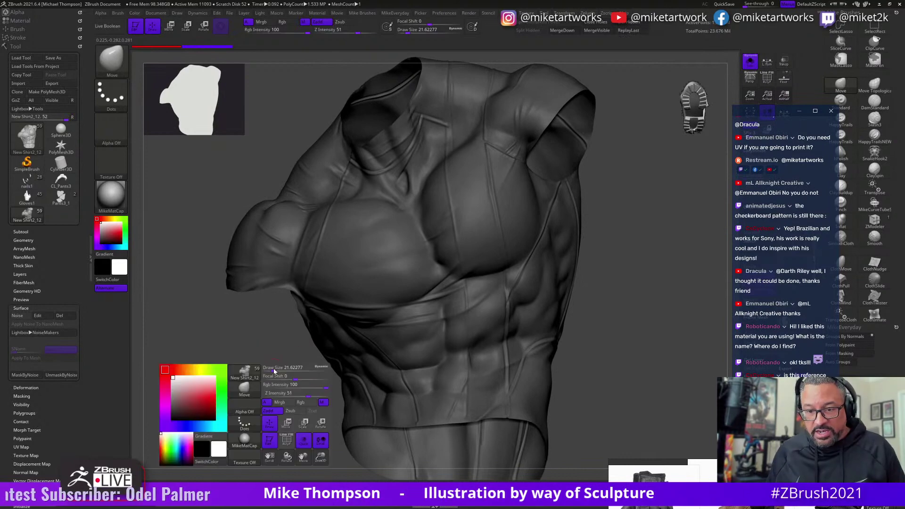
left_click(285, 440)
mouse_move(630, 347)
left_mouse_down()
mouse_move(638, 343)
mouse_move(644, 389)
mouse_move(628, 357)
mouse_move(640, 388)
left_mouse_up()
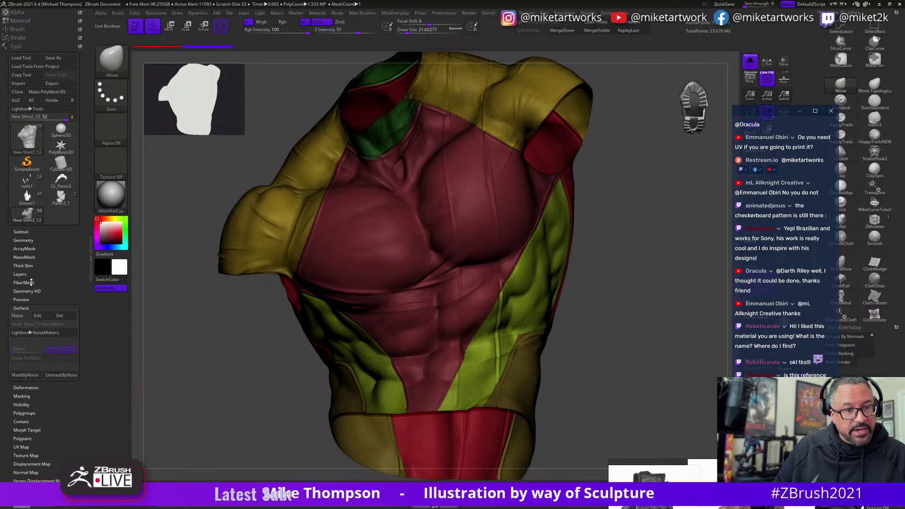
Try to morph the shirt into its flattened UV layout.
left_click_drag(86, 352, 89, 290)
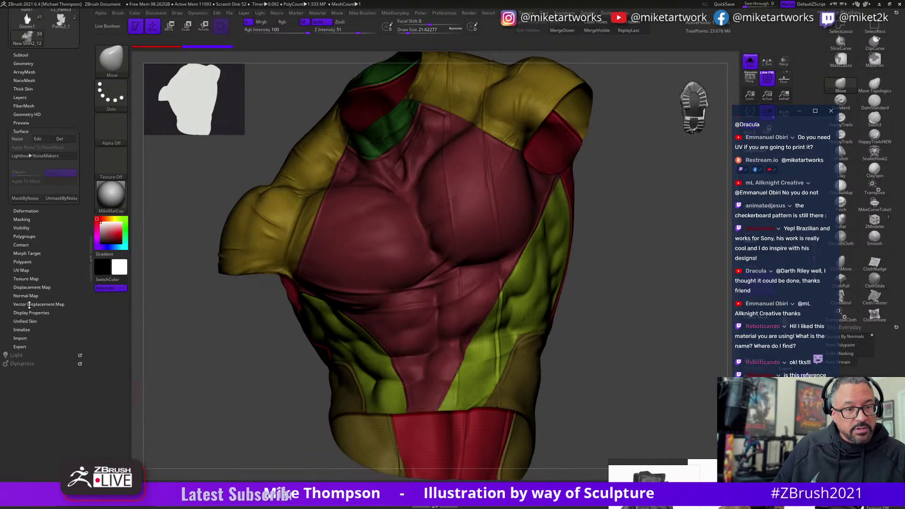
left_click(22, 270)
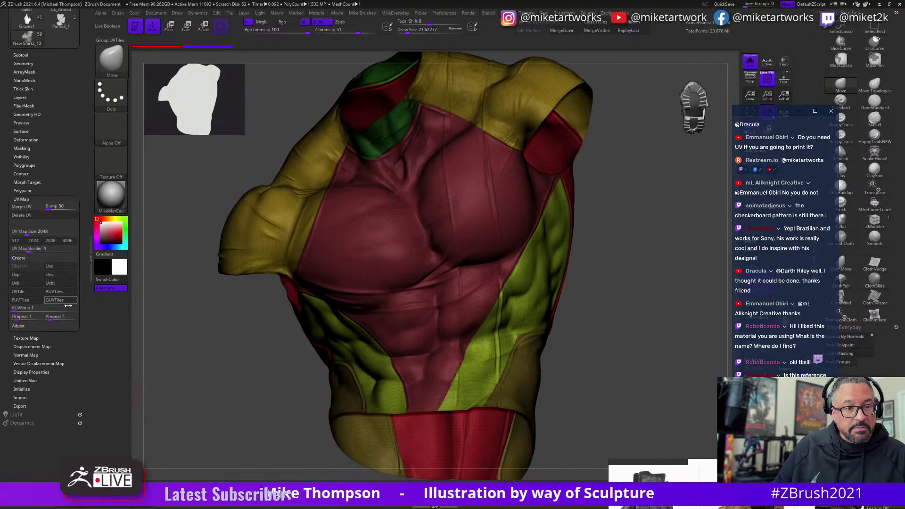
left_click(28, 208)
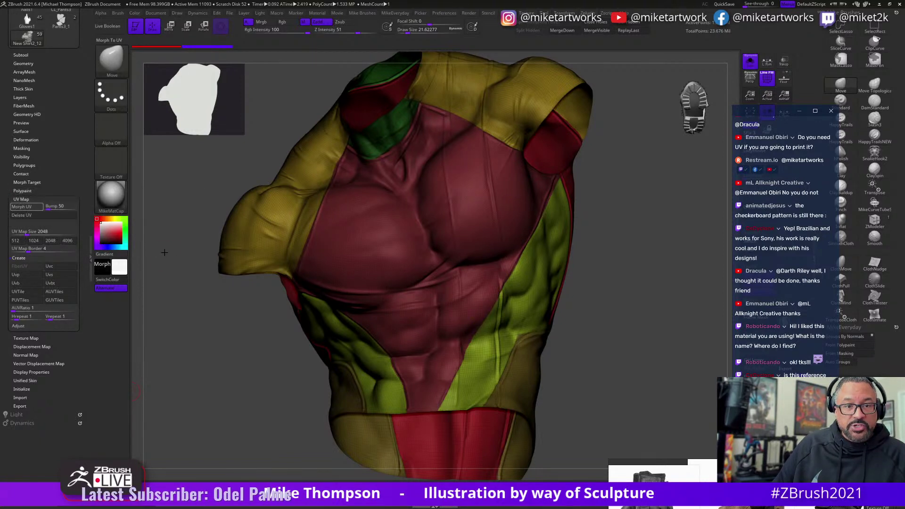
left_click(22, 198)
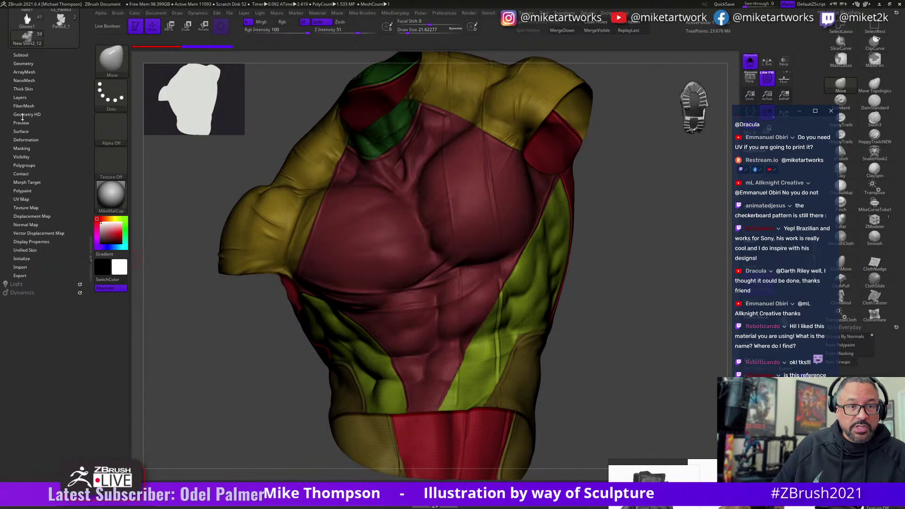
Check the shirt subtool's layer list for an existing layer.
left_click(21, 97)
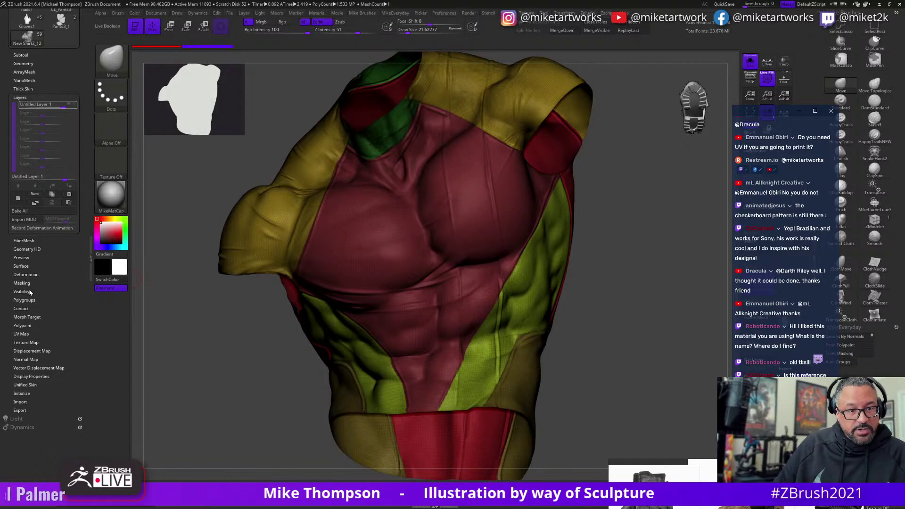
left_click_drag(79, 93, 88, 183)
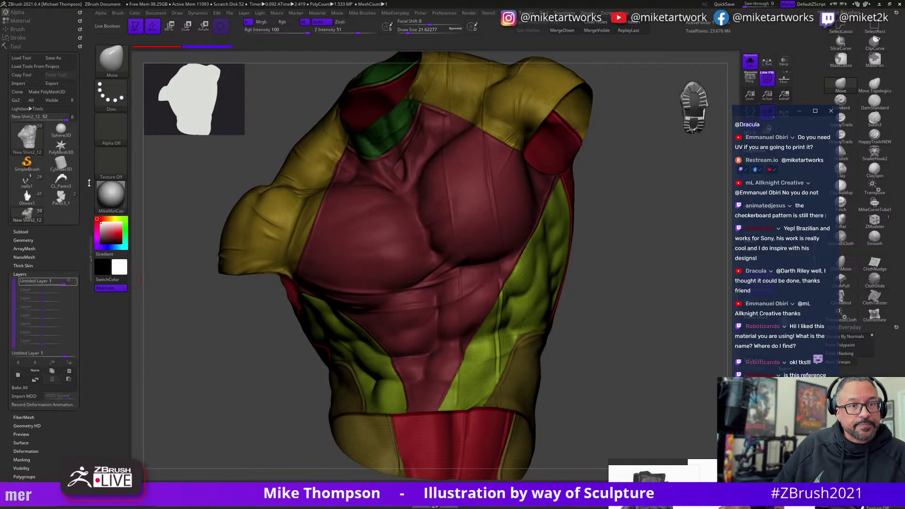
left_click(17, 274)
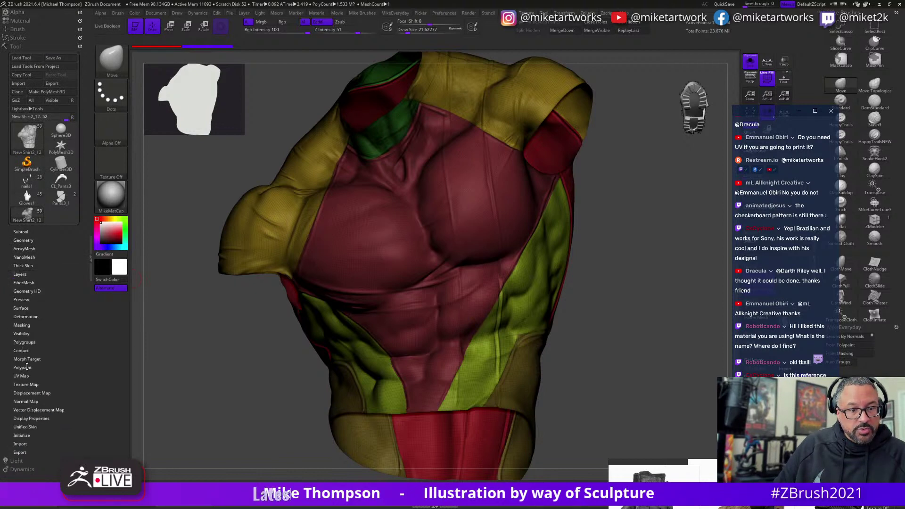
Activate the surface noise on the shirt and turn off the polyframe display.
left_click(19, 308)
left_click(17, 315)
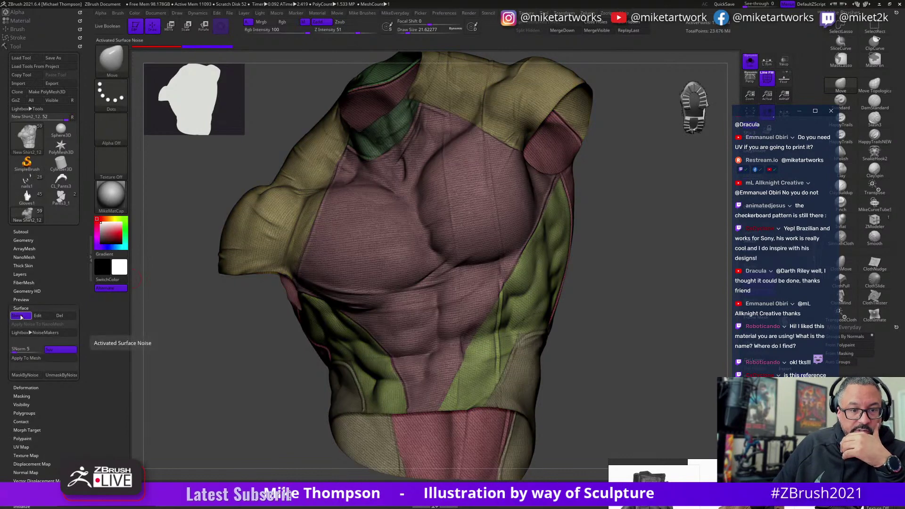
key("space")
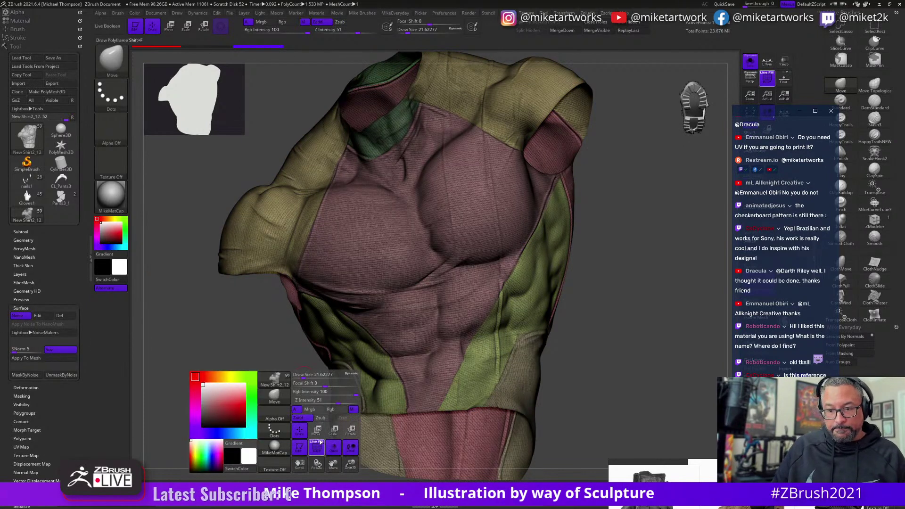
left_click(321, 439)
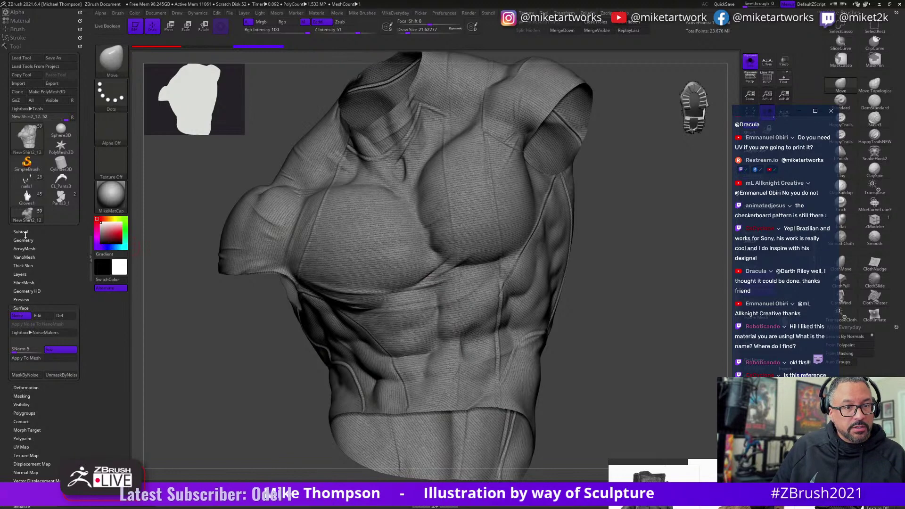
Bake all of the shirt's layers into the mesh.
left_click(20, 273)
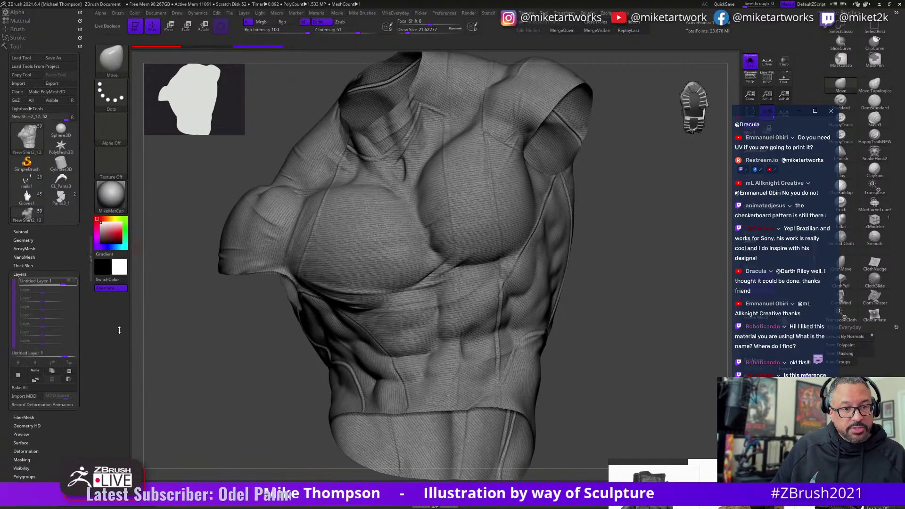
left_click(19, 387)
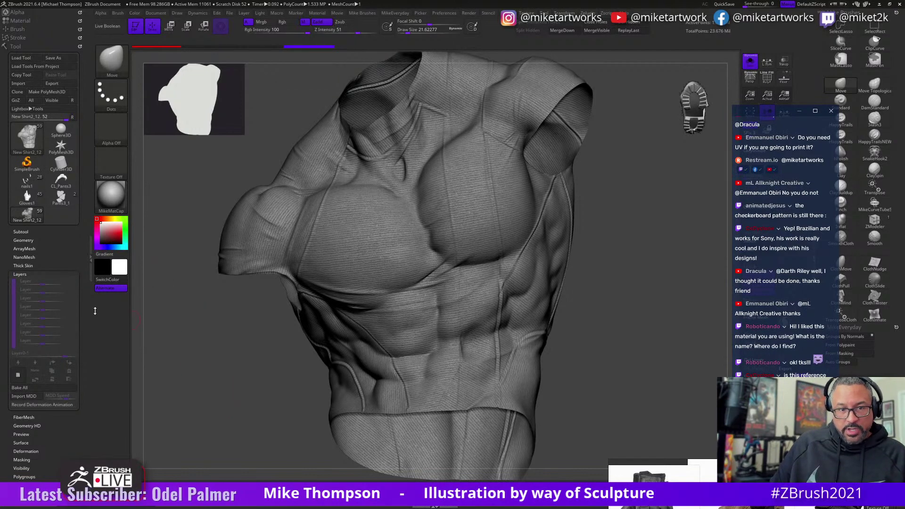
left_click(19, 274)
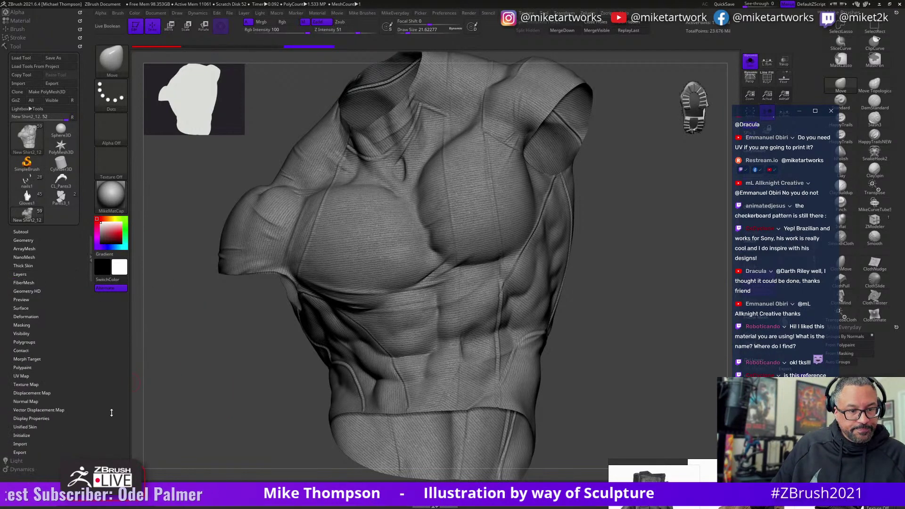
Turn off the surface noise, morph the shirt into its flat UV layout and frame it in view.
left_click(25, 308)
left_click(18, 315)
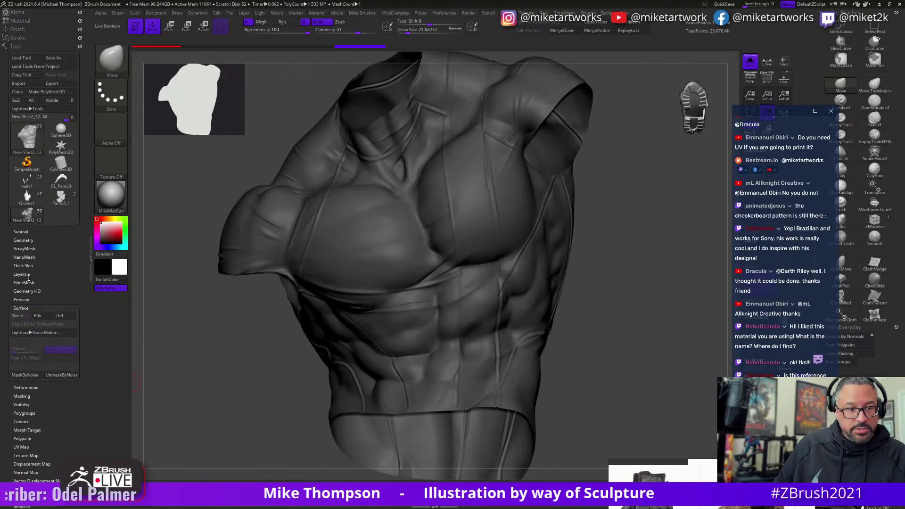
left_click(21, 308)
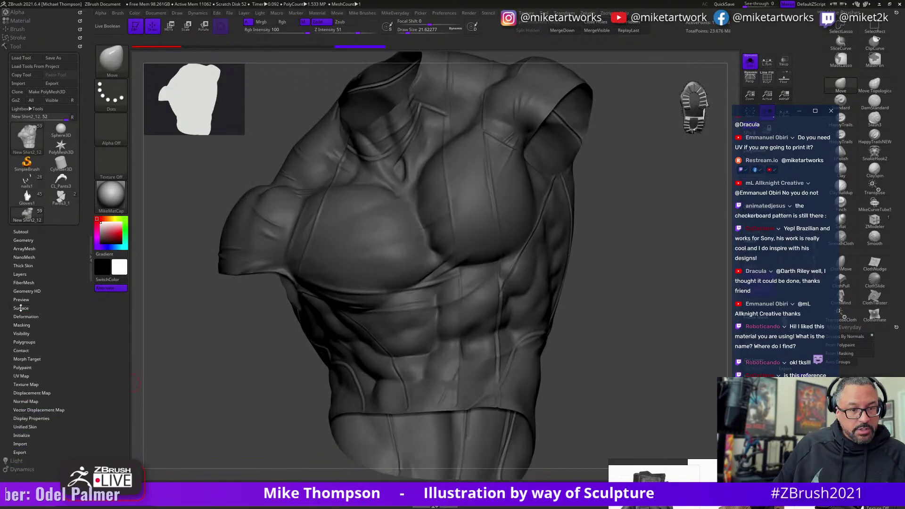
left_click(20, 376)
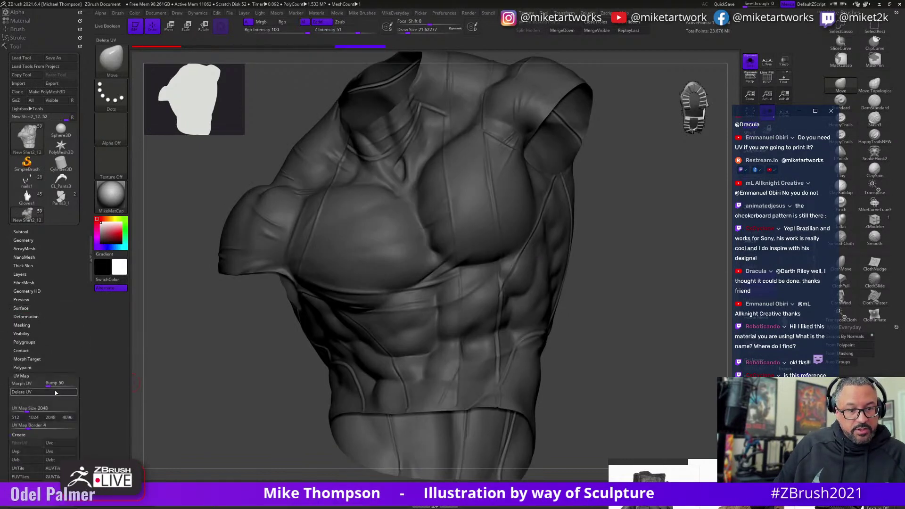
left_click(27, 384)
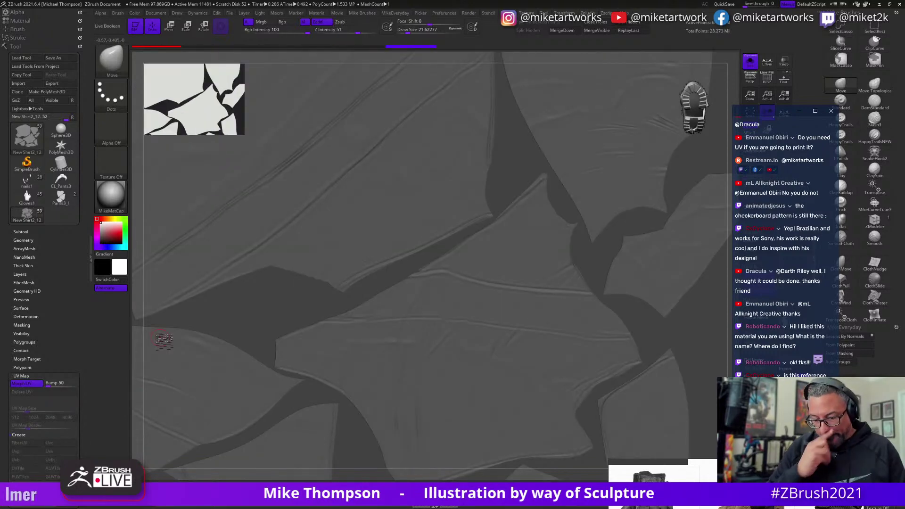
key("f")
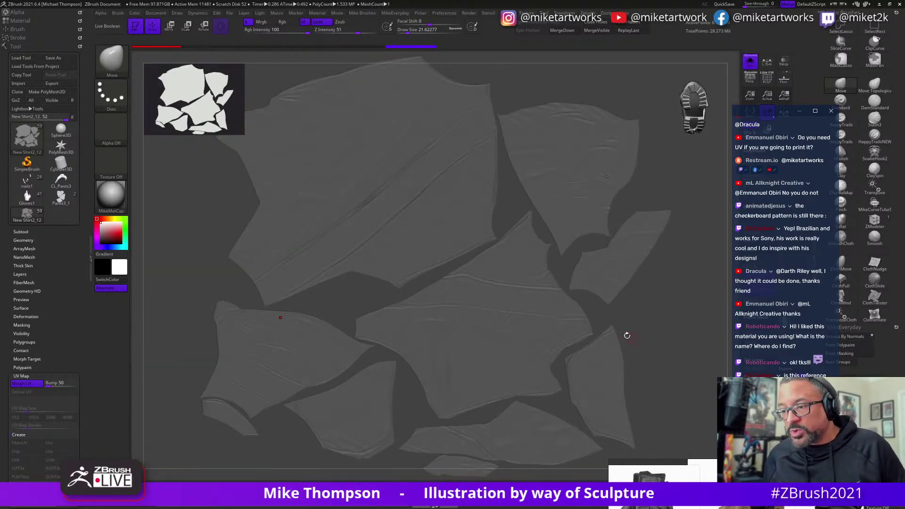
Examine the UV islands with polygroup colours shown, hide the colours and return the shirt to its 3D shape.
key("space")
left_click(231, 332)
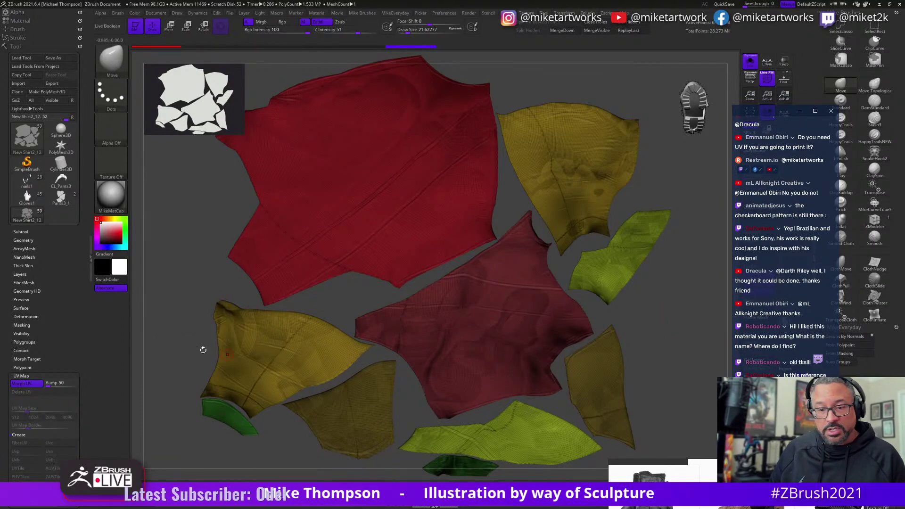
key("space")
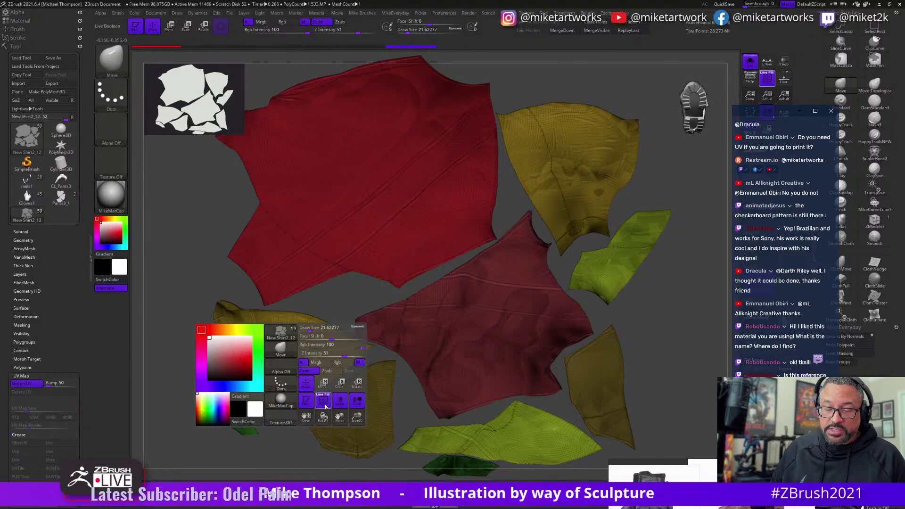
left_click(324, 402)
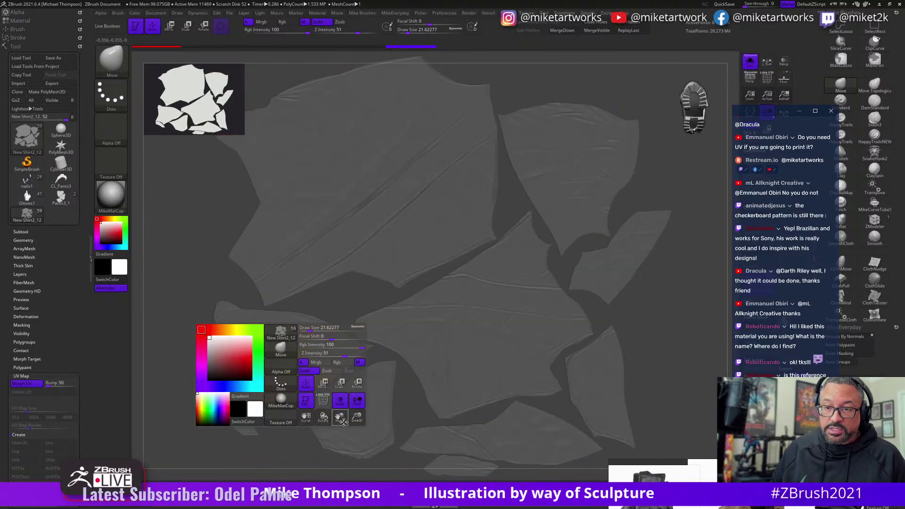
left_click(26, 384)
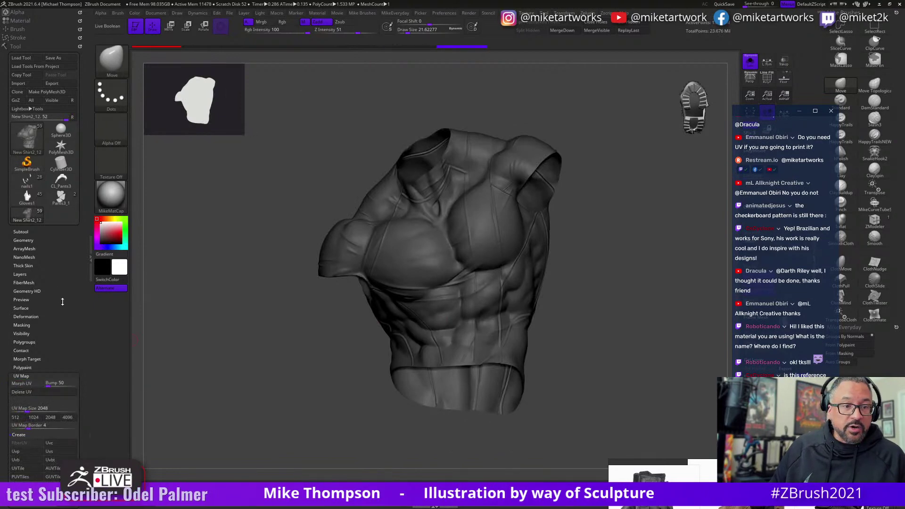
Reactivate the surface noise on the shirt for a closer look at the fabric pattern.
left_click(21, 307)
left_click(17, 315)
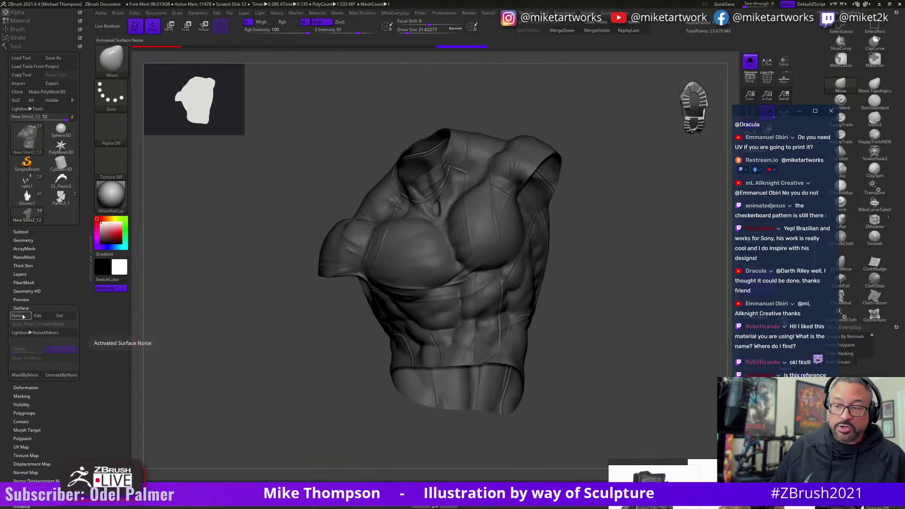
scroll(359, 404, "up", 3)
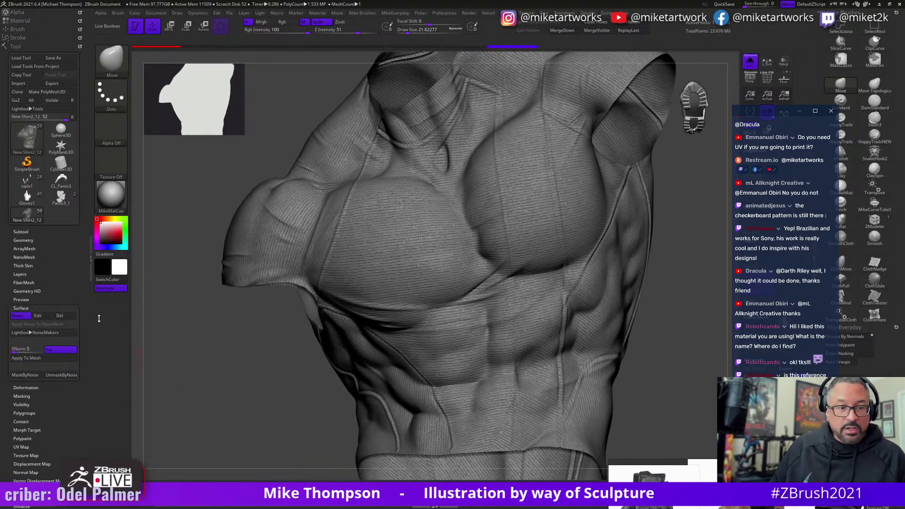
Open the shirt's noise for editing, examine the fabric pattern up close in the NoiseMaker preview, and accept the existing settings.
left_click(40, 316)
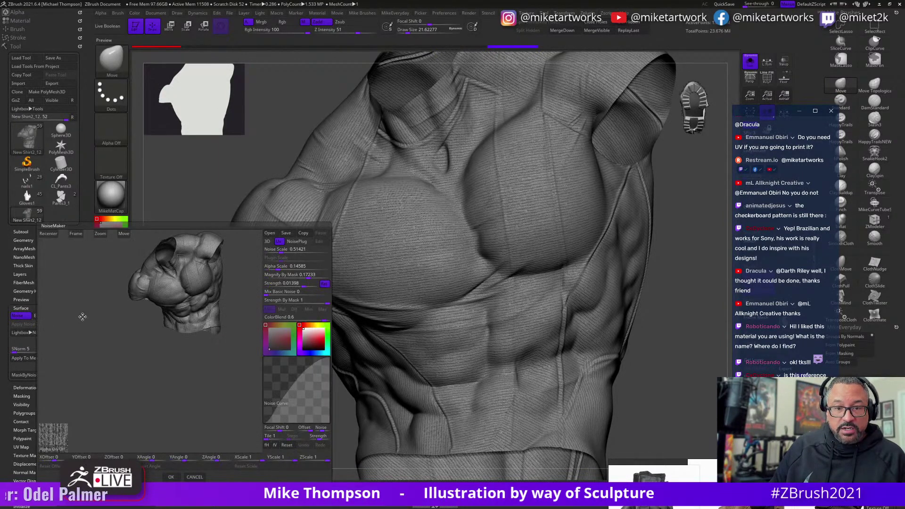
left_click(76, 234)
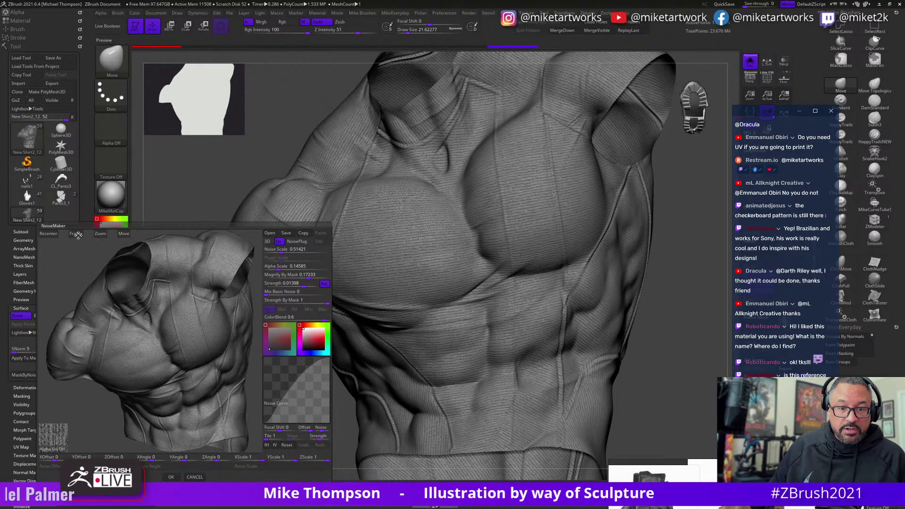
mouse_move(80, 415)
left_mouse_down()
mouse_move(91, 391)
mouse_move(54, 474)
mouse_move(70, 424)
left_mouse_up()
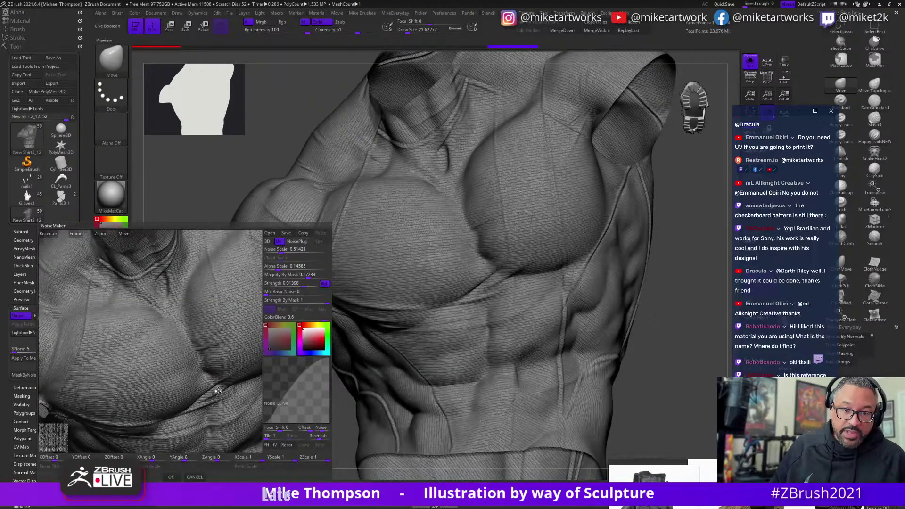
left_click_drag(230, 404, 225, 424)
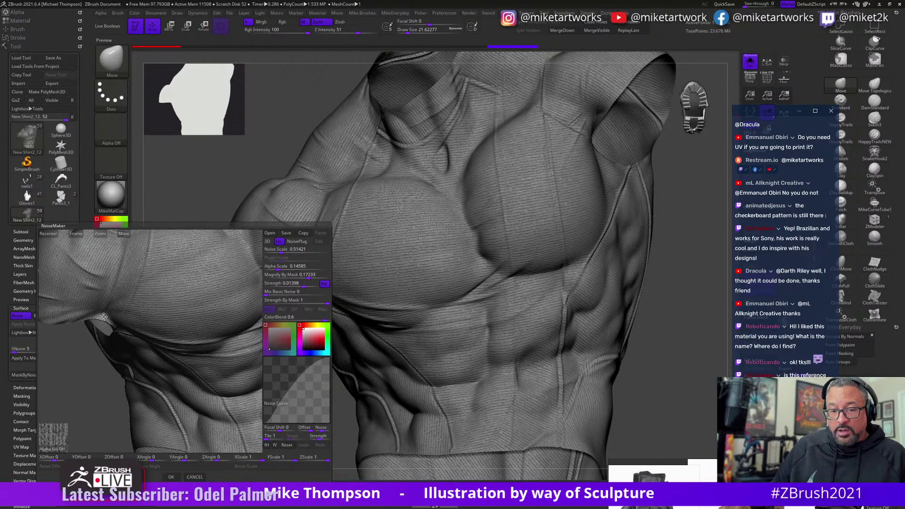
left_click_drag(106, 405, 233, 421)
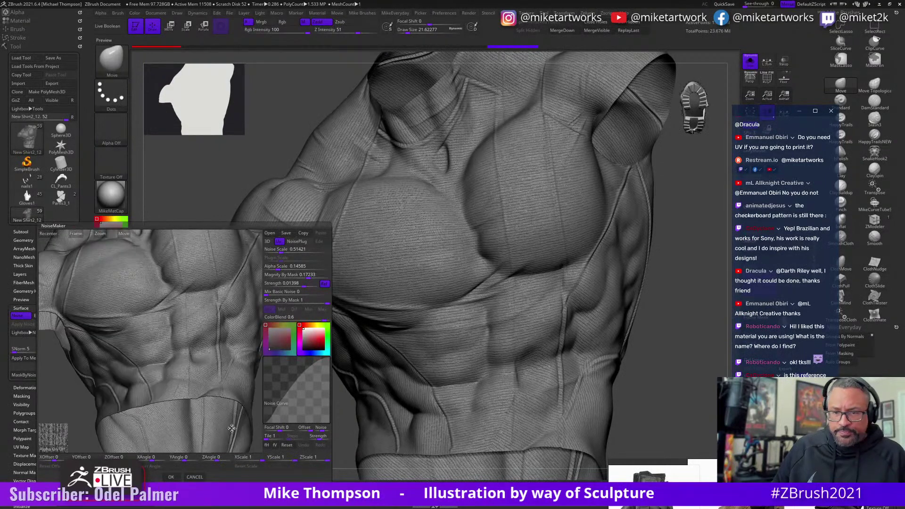
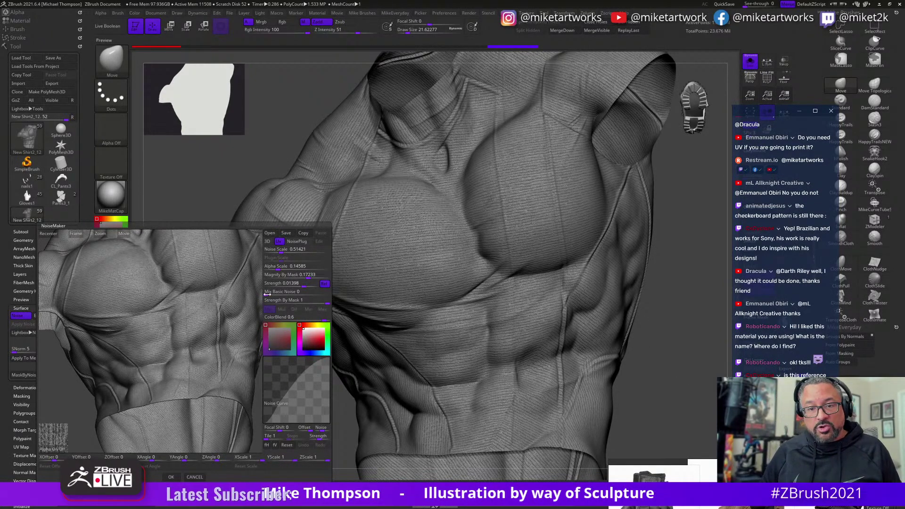
left_click(172, 477)
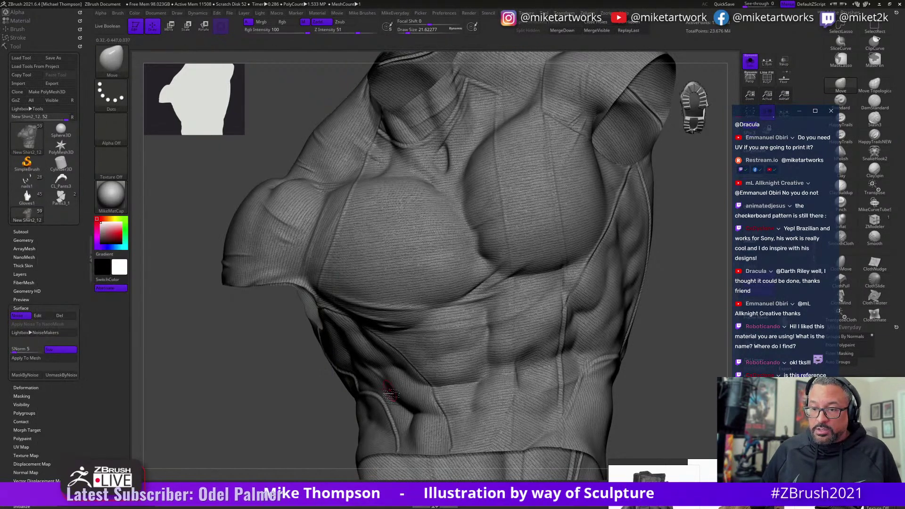
Turn off Solo so the straps, belt and armbands appear with the shirt, and examine the fabric among them.
left_click_drag(303, 405, 710, 192)
left_click(749, 61)
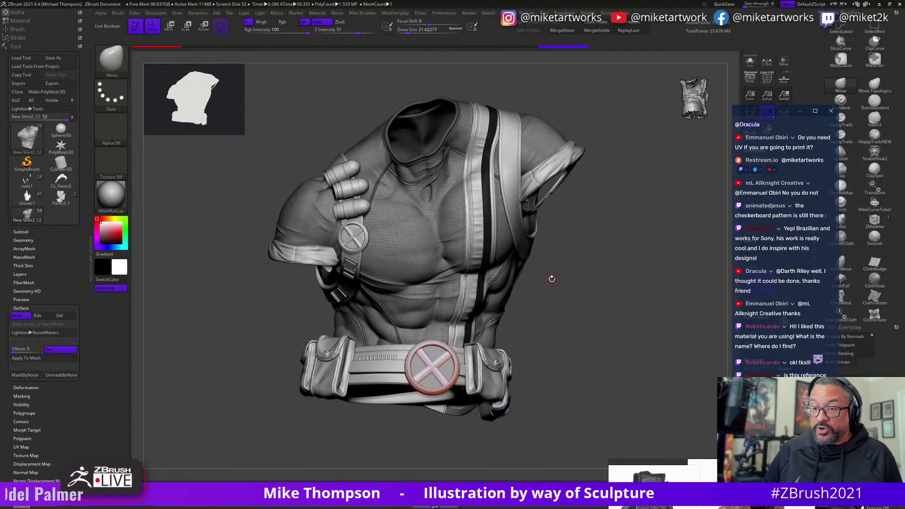
left_click_drag(557, 323, 422, 227)
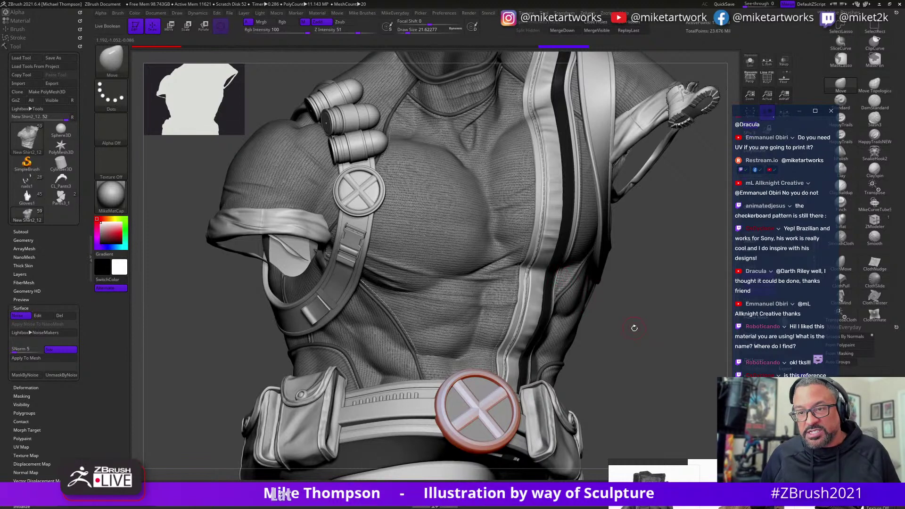
left_click_drag(633, 327, 656, 388)
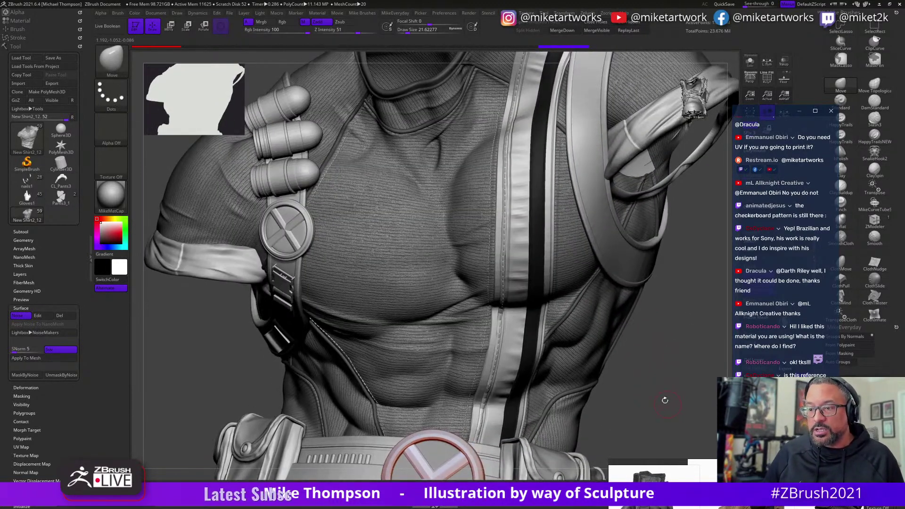
left_click_drag(639, 426, 638, 405)
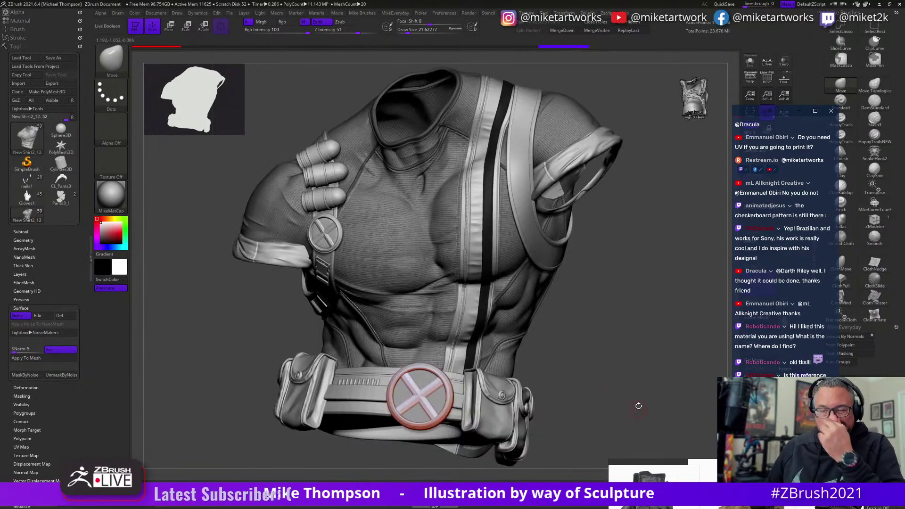
Select the Pants subtool from the figure's subtools and isolate it with Solo.
left_click(21, 232)
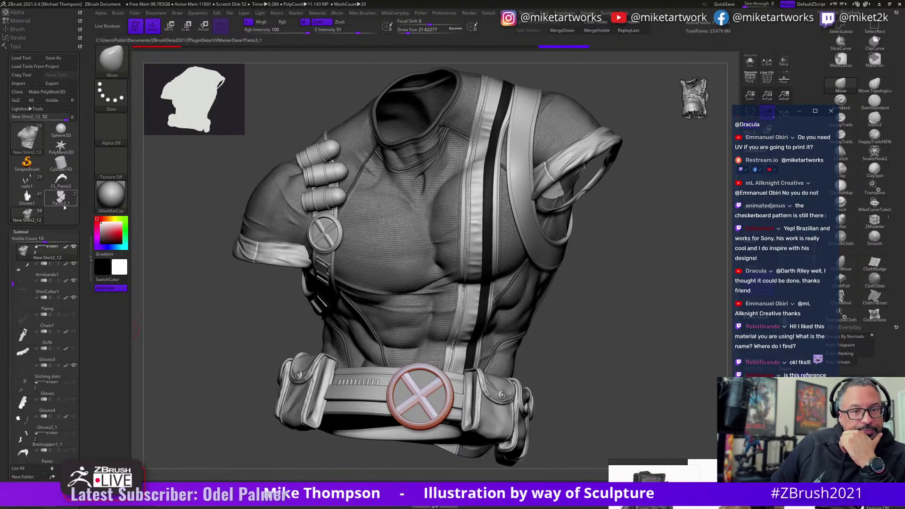
left_click(30, 216)
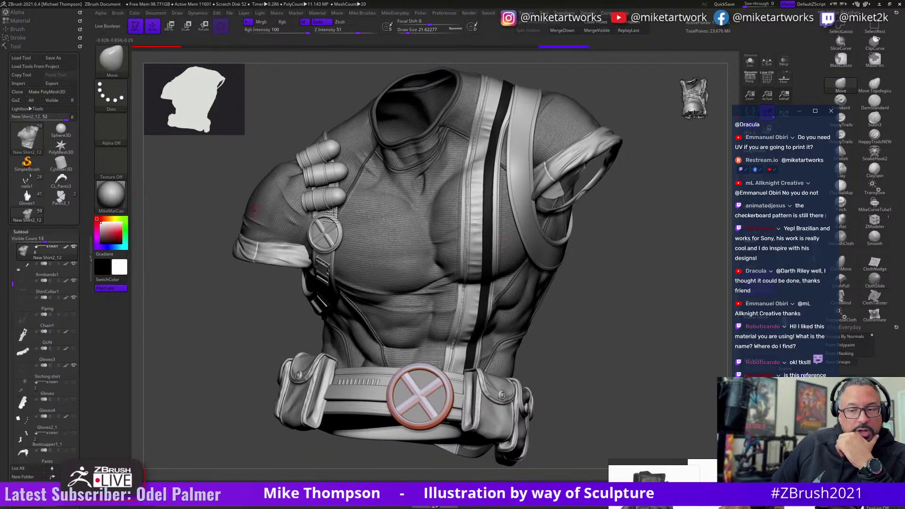
mouse_move(604, 372)
right_mouse_down("ctrl")
mouse_move(598, 357)
mouse_move(438, 358)
right_mouse_up("ctrl")
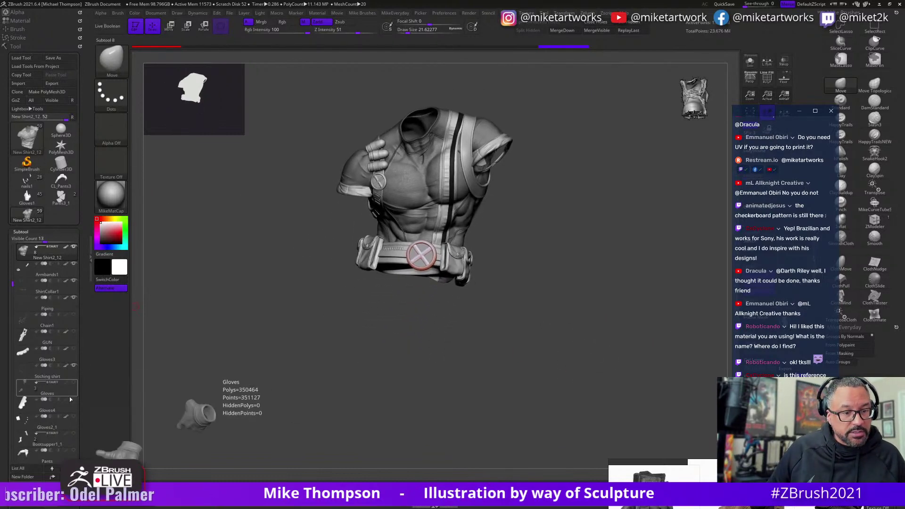
left_click(57, 456)
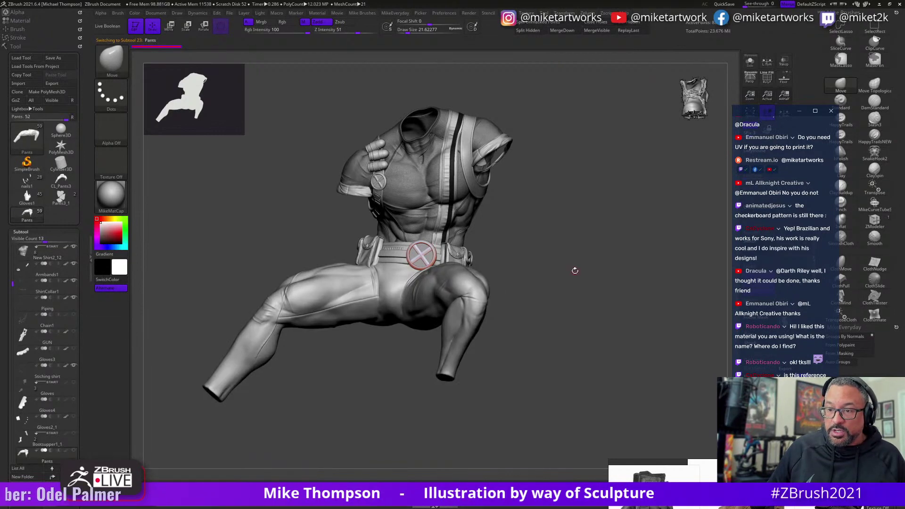
left_click_drag(573, 268, 638, 257)
left_click(754, 60)
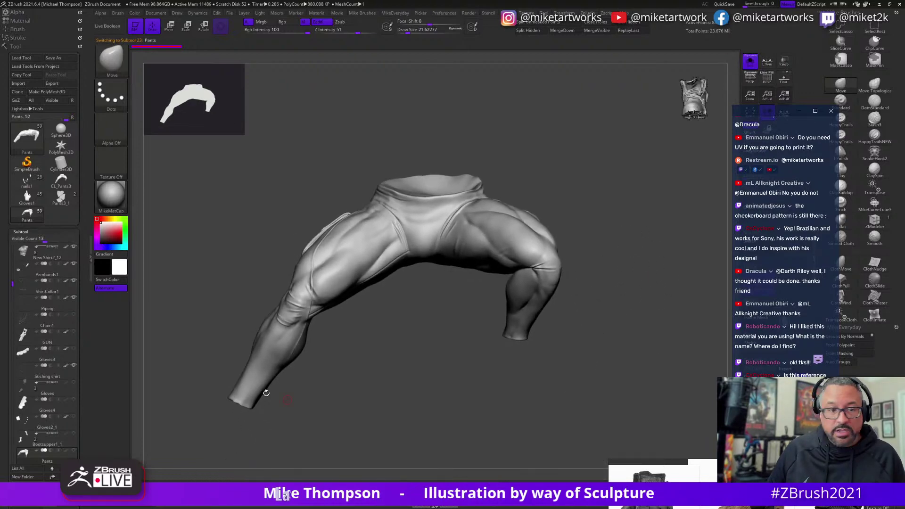
Check the UV Map settings and undo history of the isolated Pants subtool.
left_click(21, 232)
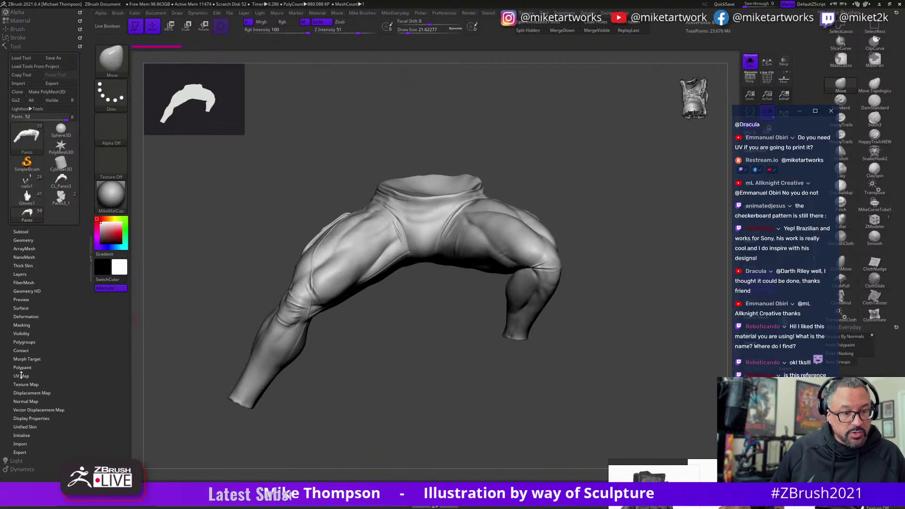
left_click_drag(451, 386, 266, 247)
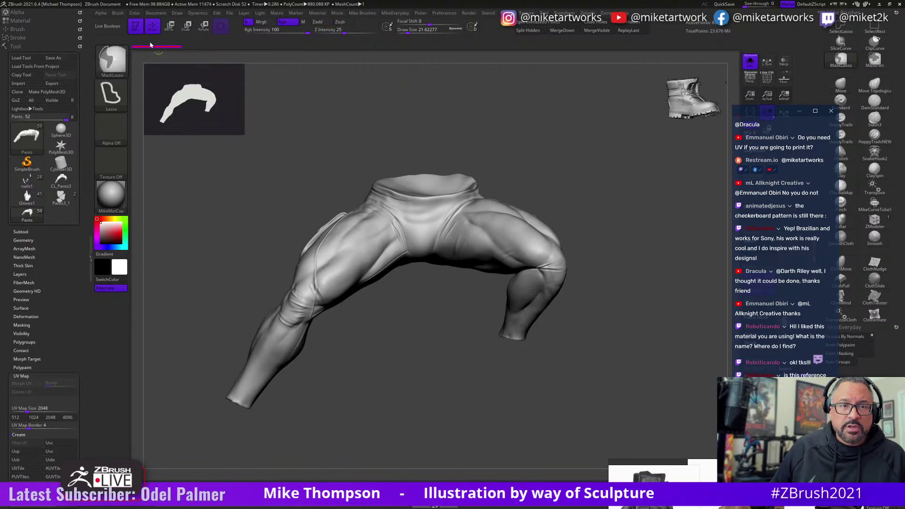
key("ctrl")
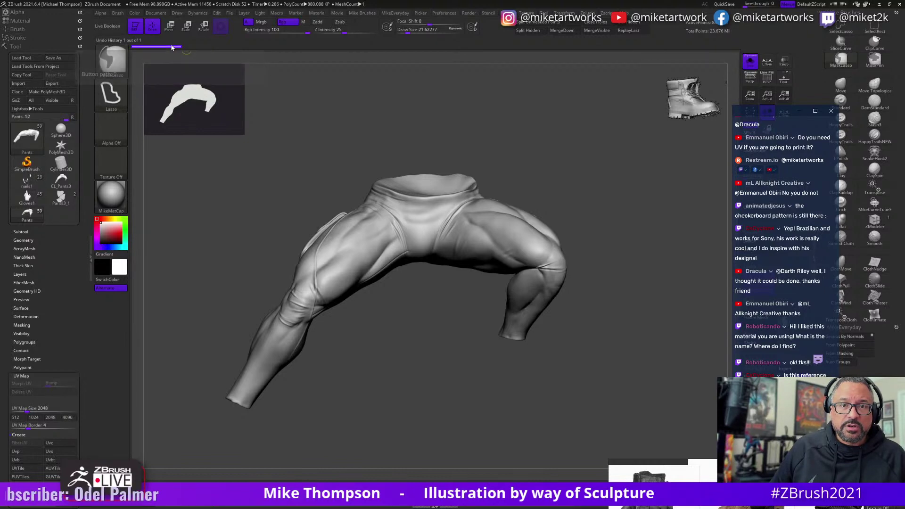
Switch to the CL_Pants3 tool, examine its low-resolution pants and list its subtools.
left_click(61, 179)
left_click_drag(386, 358, 388, 370)
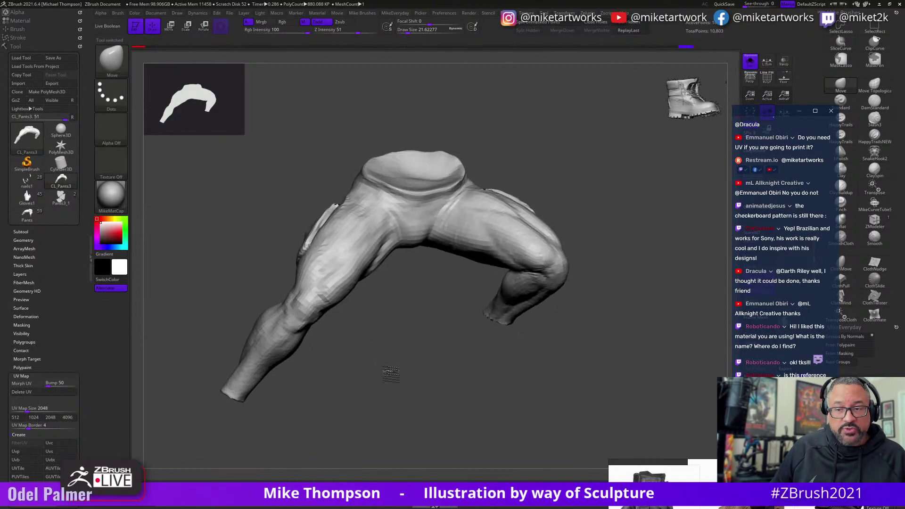
left_click_drag(443, 333, 437, 327)
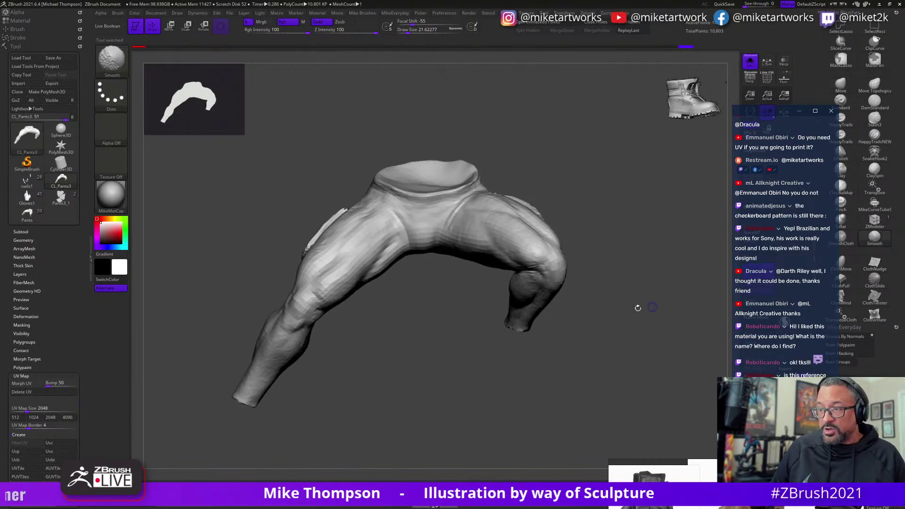
left_click(21, 231)
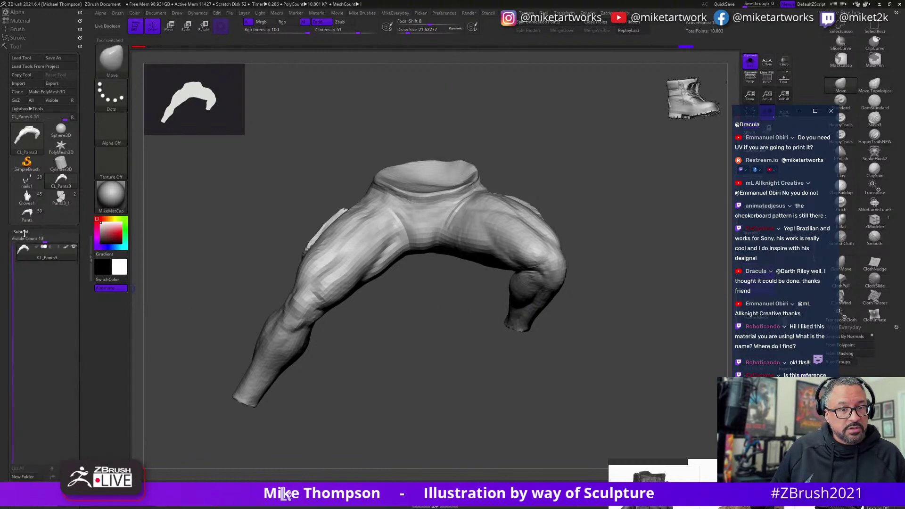
Switch to the Pants3_1 tool and morph its flattened UV layout back into the 3D pants.
mouse_move(62, 187)
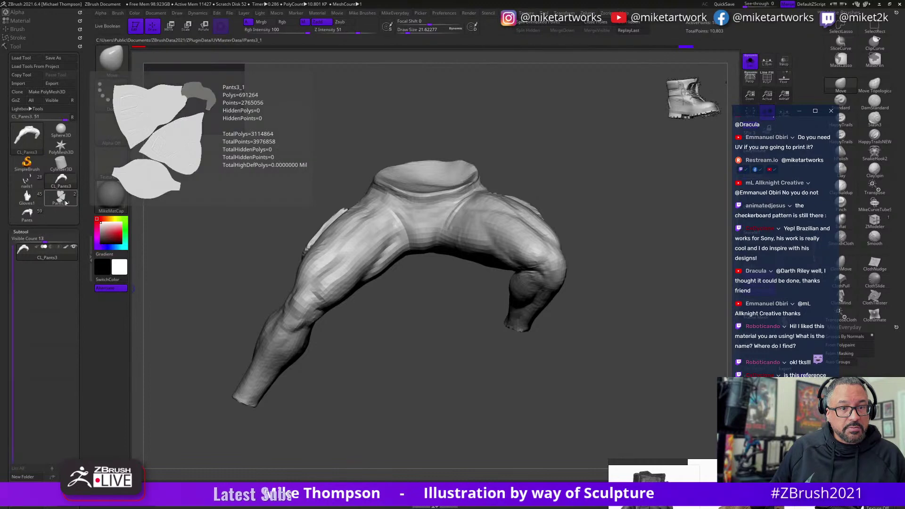
left_click(64, 200)
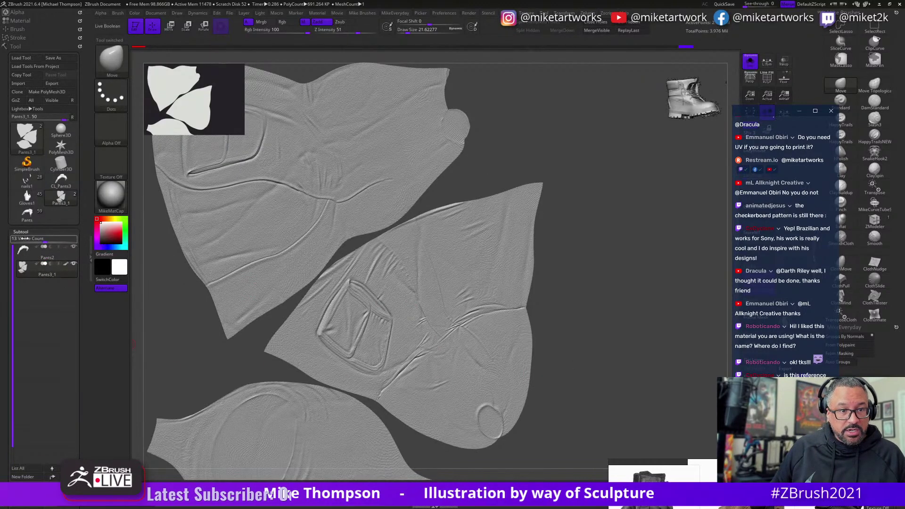
left_click(21, 232)
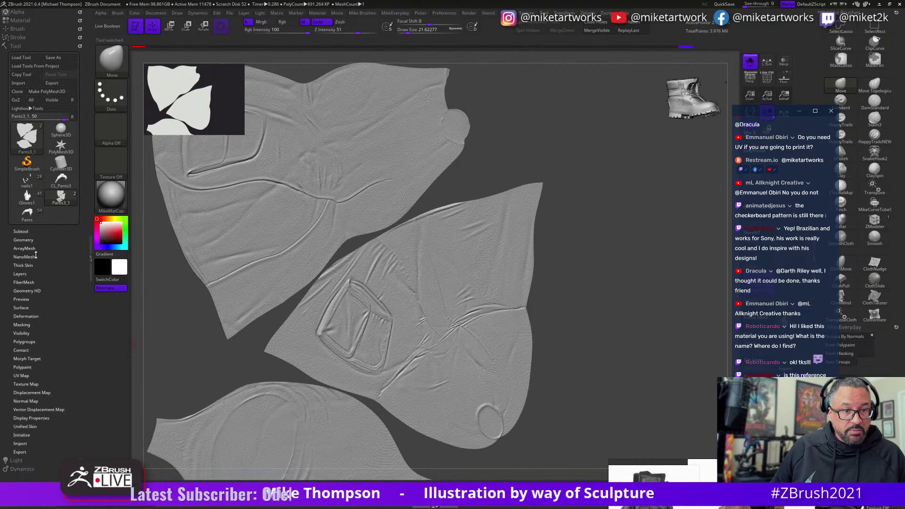
left_click(21, 376)
left_click(22, 382)
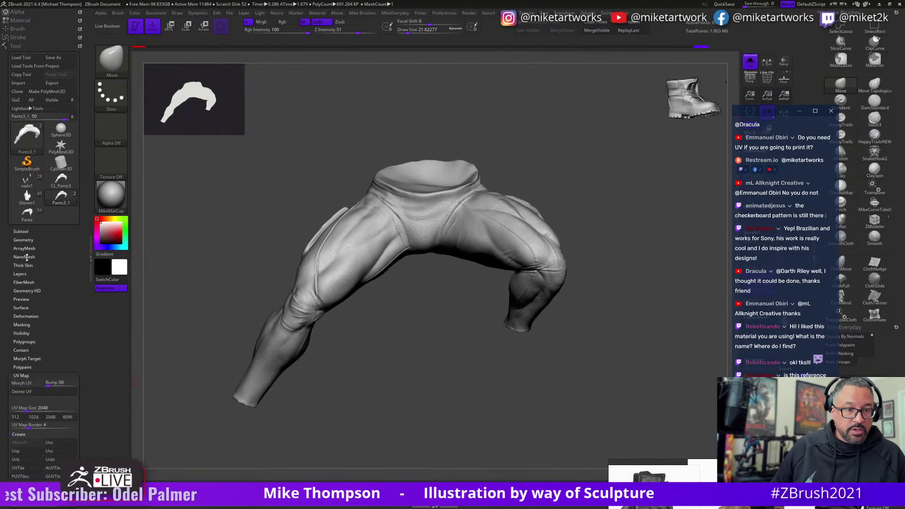
Step the pants down to their lowest subdivision level and back to the highest, and project the undo history detail onto them.
key("shift+d")
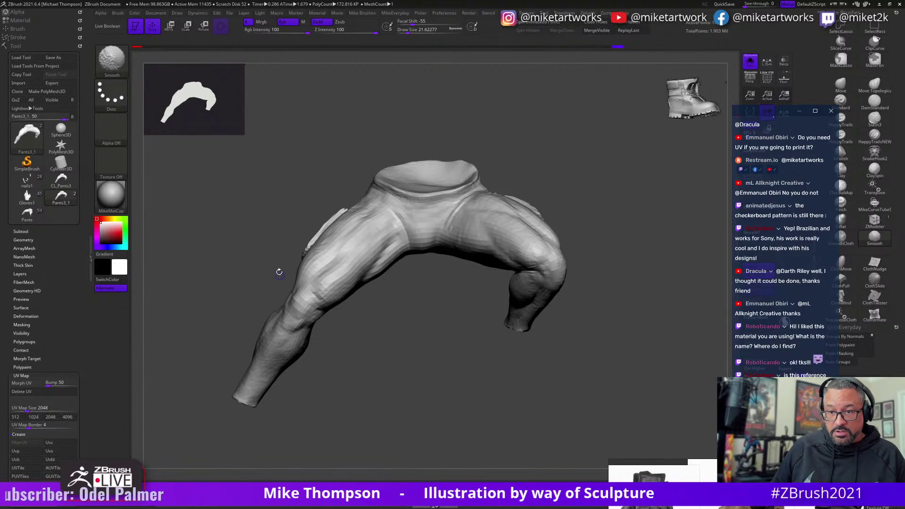
left_click(19, 231)
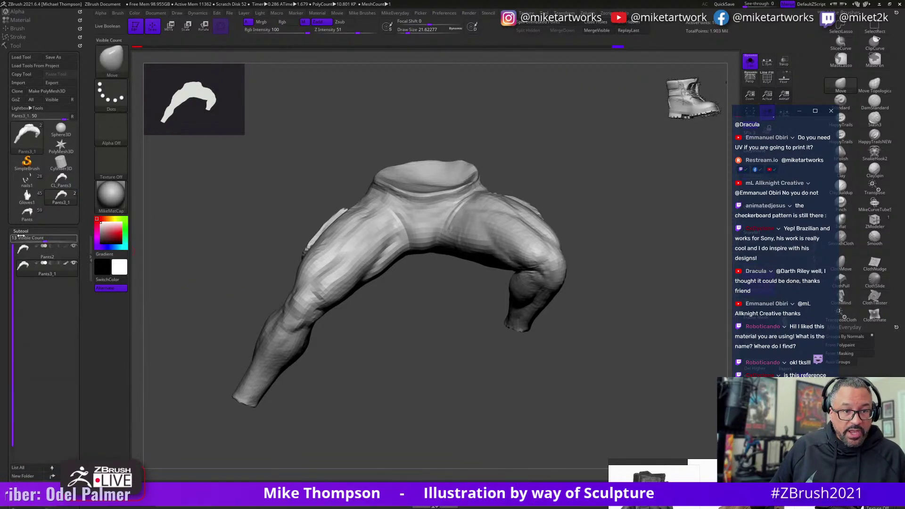
scroll(81, 365, "down", 5)
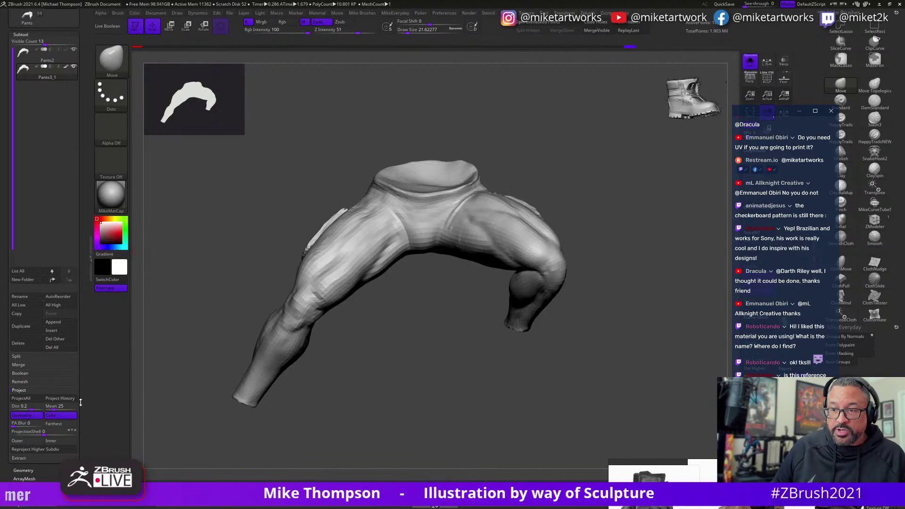
key("d")
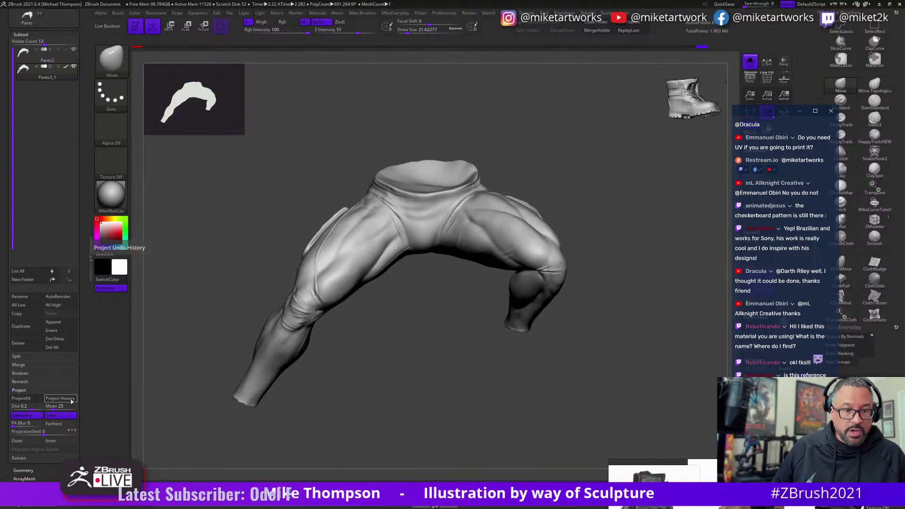
left_click(71, 399)
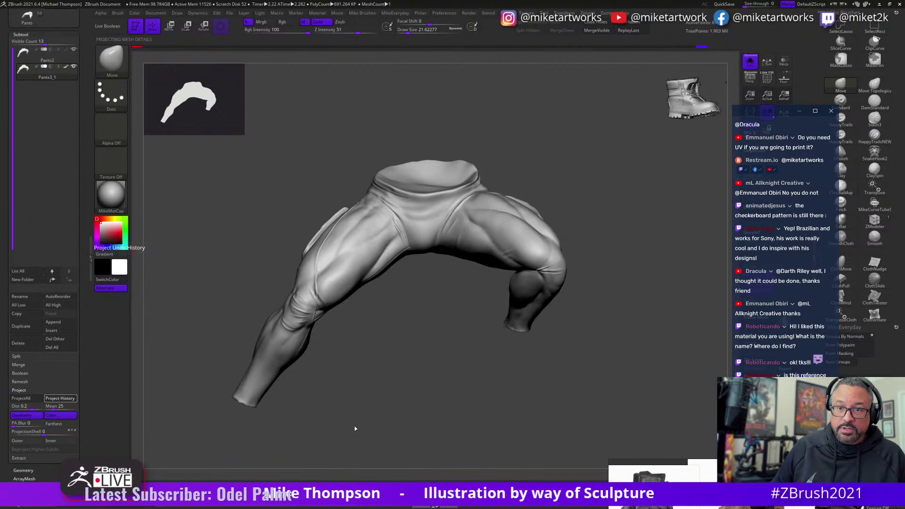
left_click_drag(355, 426, 454, 394)
left_click_drag(679, 364, 427, 340)
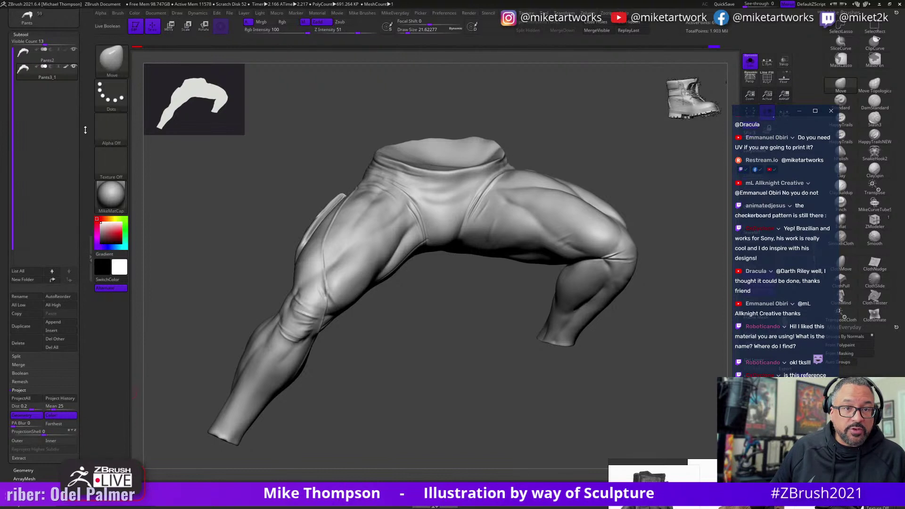
Morph the pants to their flat UV layout to examine the UV islands, and return them to 3D.
left_click_drag(86, 130, 97, 217)
left_click(26, 231)
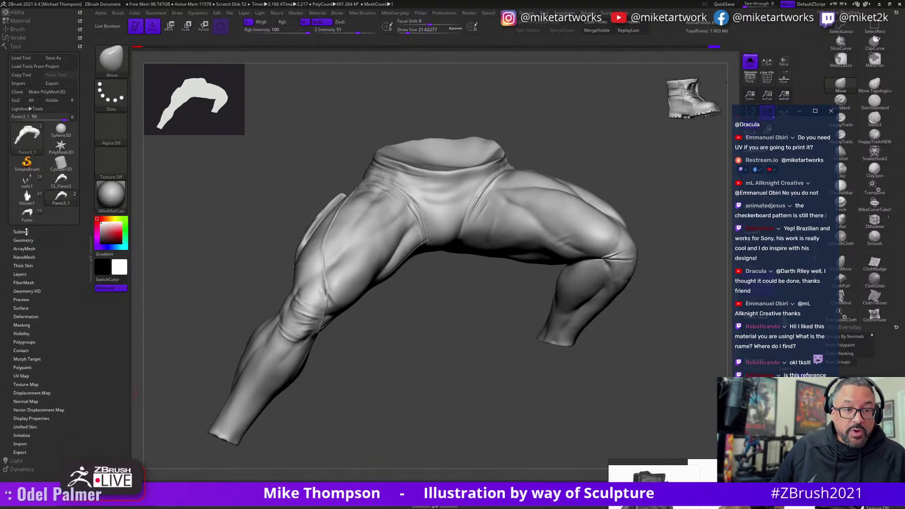
left_click(20, 376)
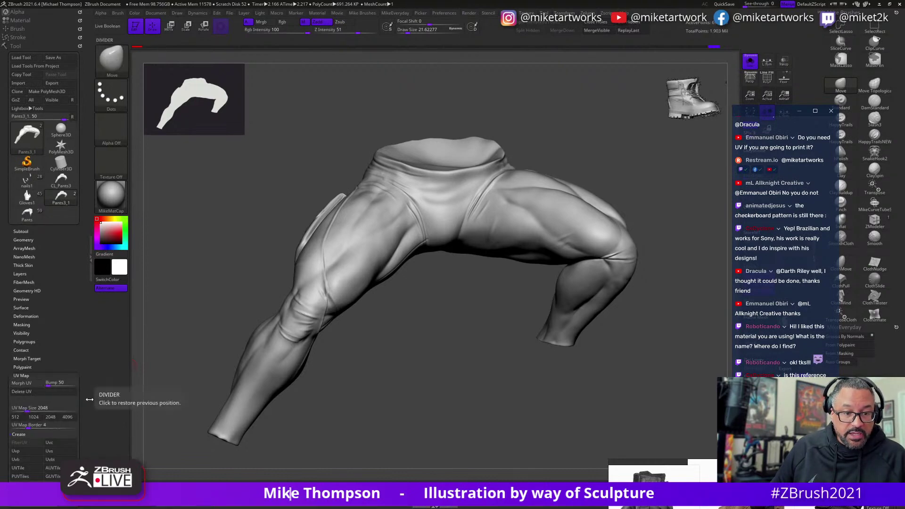
left_click_drag(89, 399, 30, 278)
left_click(21, 273)
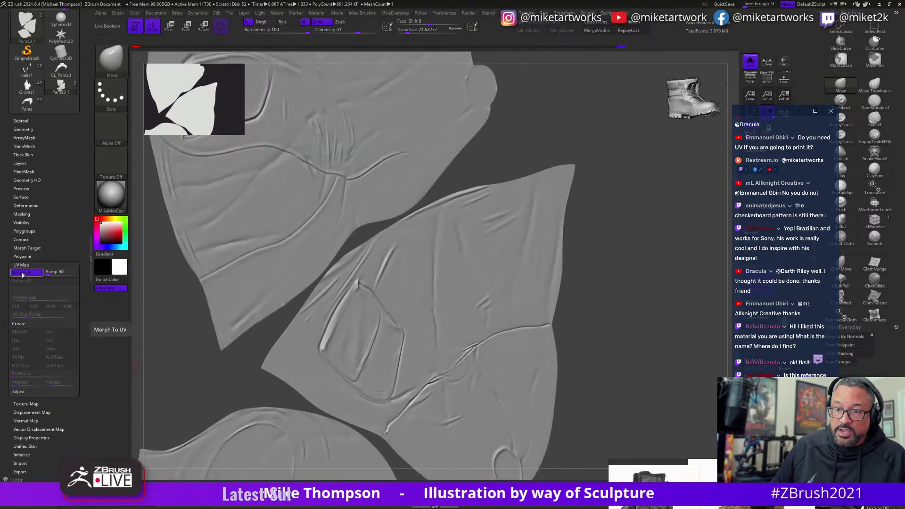
left_click(23, 272)
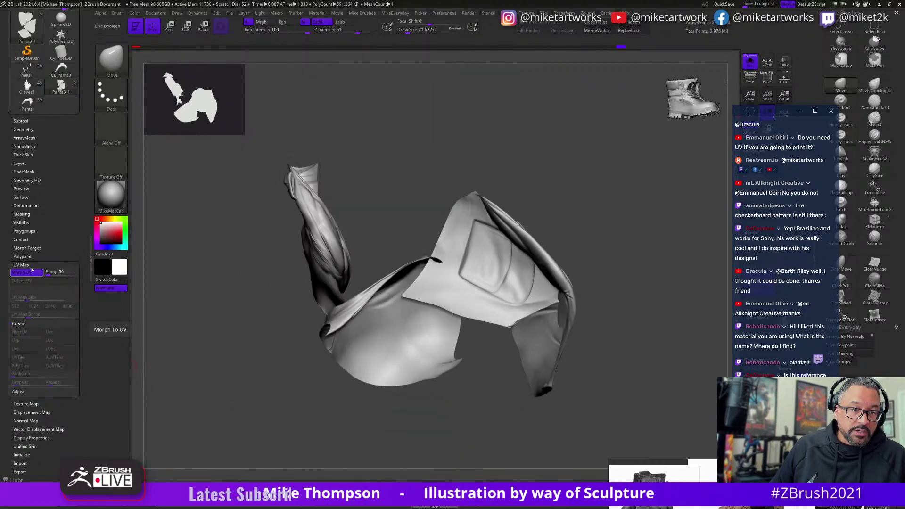
Activate the surface noise on the Pants3_1 pants and examine the fabric pattern from the front and back.
left_click(23, 197)
left_click(20, 205)
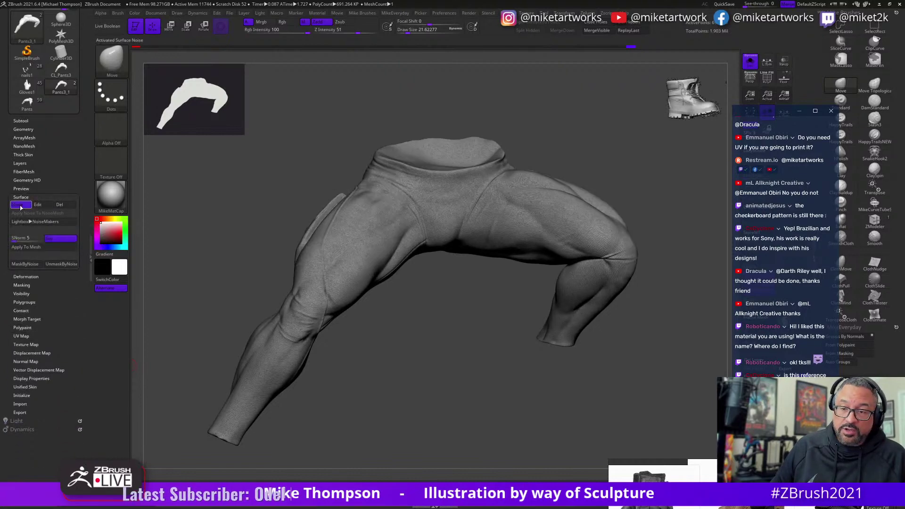
left_click_drag(432, 365, 517, 365, "alt")
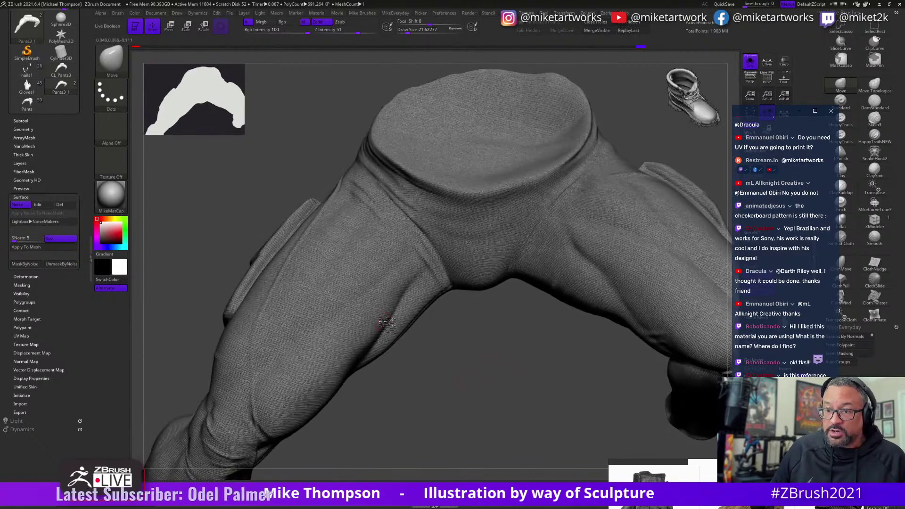
mouse_move(386, 322)
left_mouse_down()
mouse_move(471, 358)
mouse_move(545, 340)
mouse_move(471, 366)
mouse_move(453, 408)
mouse_move(504, 333)
mouse_move(479, 347)
mouse_move(438, 394)
mouse_move(449, 403)
left_mouse_up()
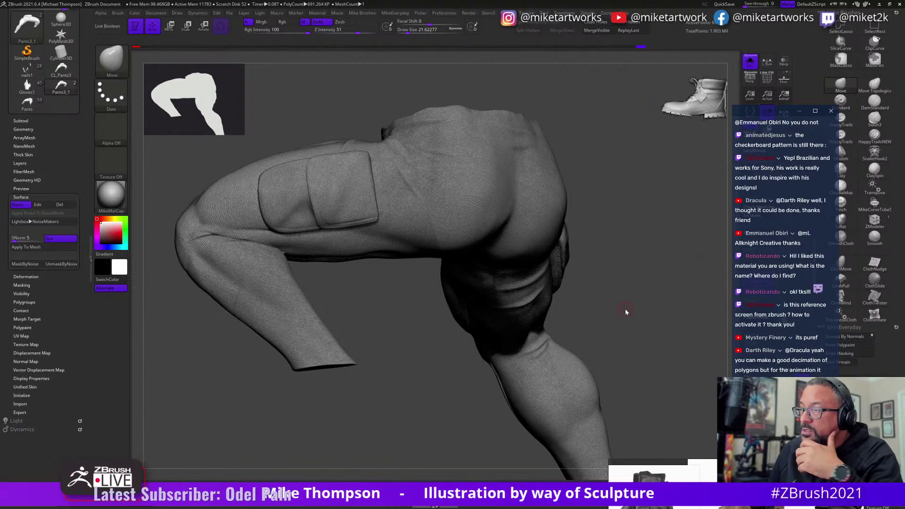
mouse_move(626, 312)
left_mouse_down()
mouse_move(598, 414)
mouse_move(561, 387)
mouse_move(548, 416)
mouse_move(487, 386)
left_mouse_up()
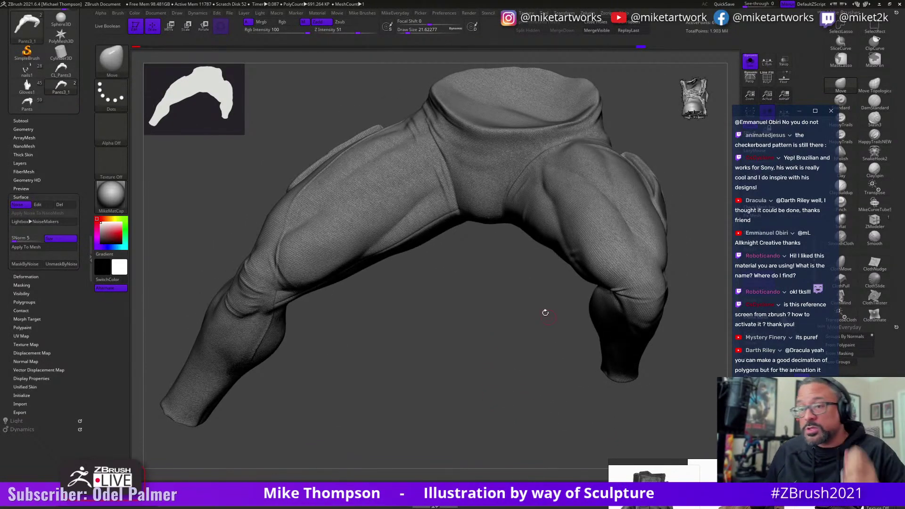
left_click_drag(537, 309, 300, 309)
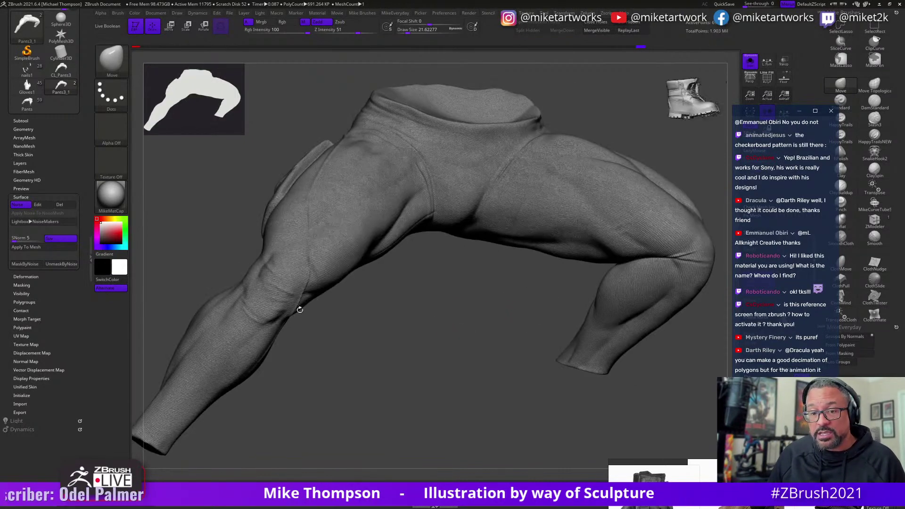
left_click_drag(377, 355, 464, 333)
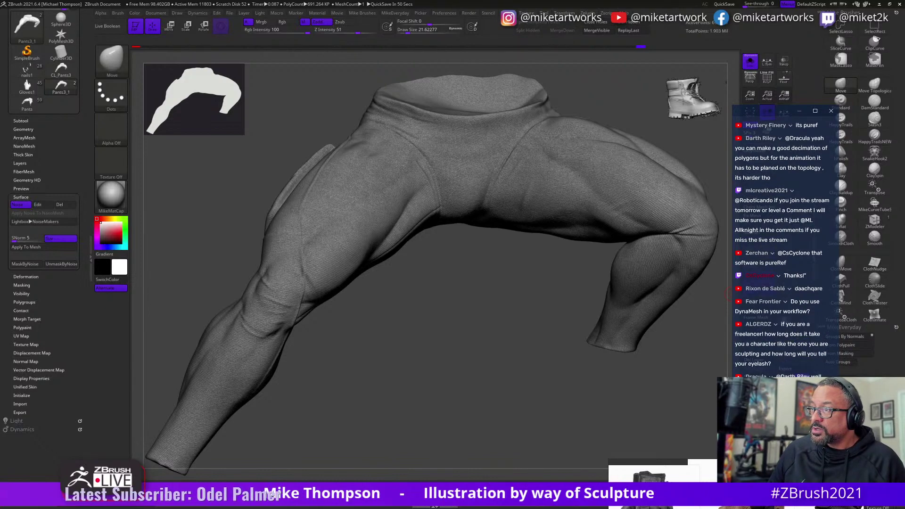
Examine the fabric noise on the pants, and compare it with the smooth Pants tool and its surrounding body parts.
left_click_drag(542, 357, 616, 410)
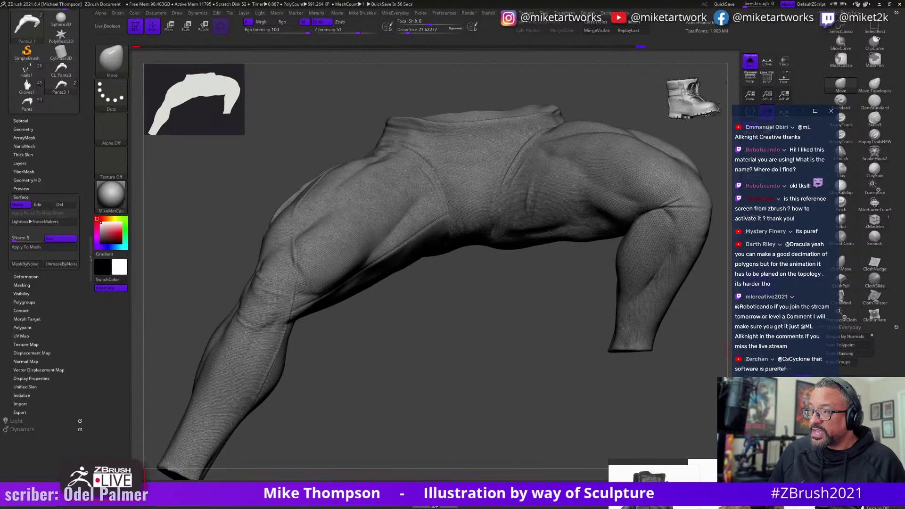
left_click_drag(521, 392, 488, 380)
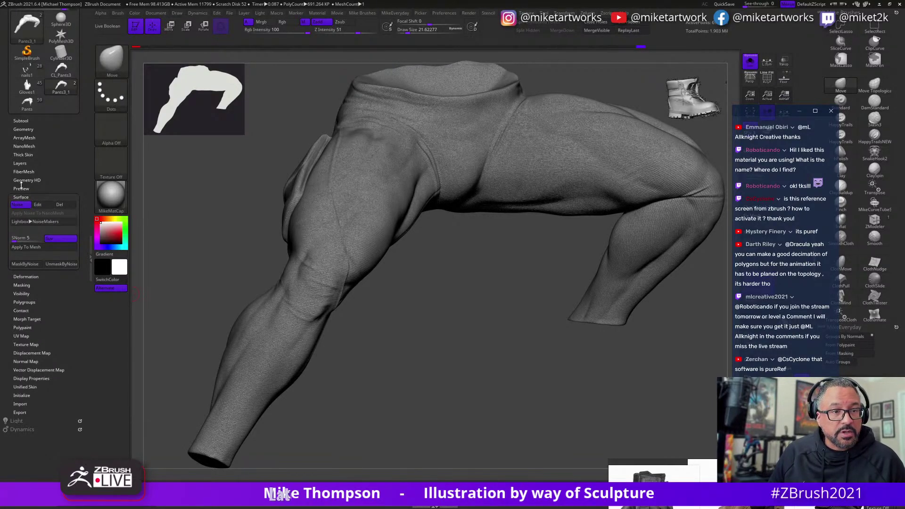
left_click(26, 108)
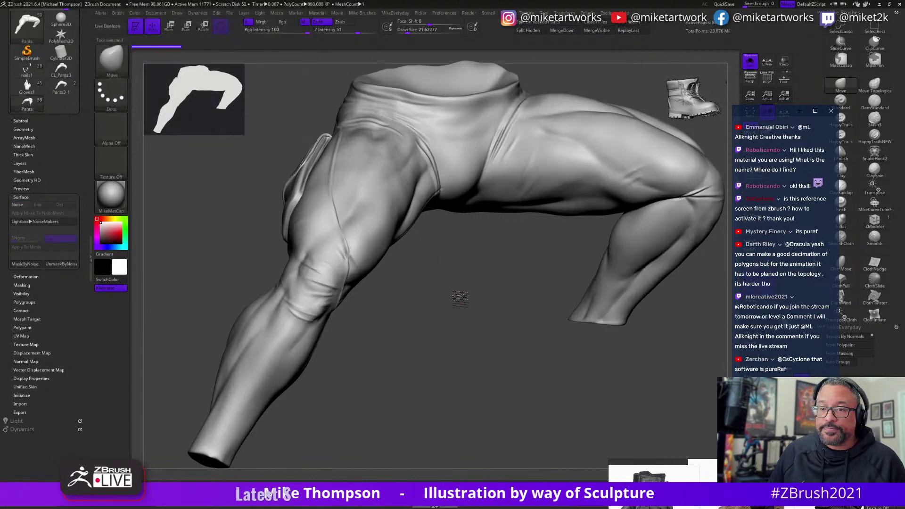
left_click_drag(405, 311, 392, 293)
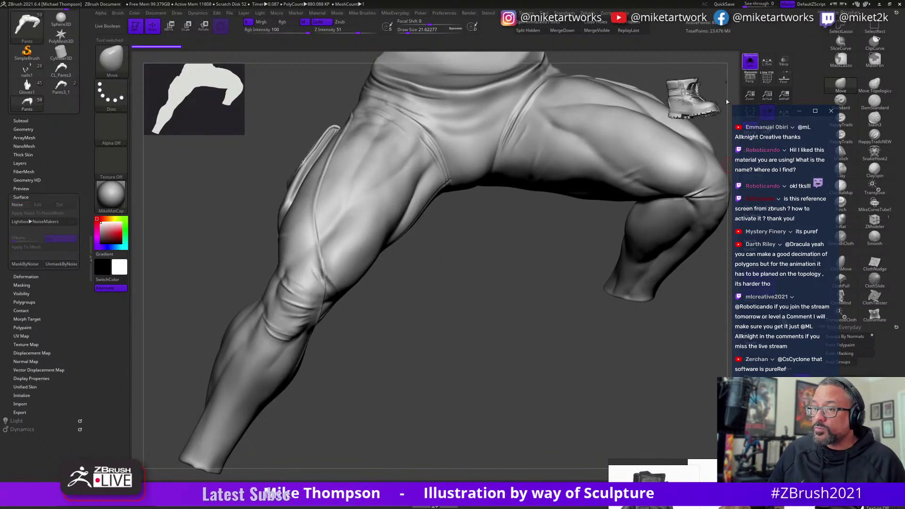
mouse_move(726, 101)
left_mouse_down()
mouse_move(493, 285)
mouse_move(492, 317)
mouse_move(421, 445)
mouse_move(512, 417)
mouse_move(565, 413)
mouse_move(612, 426)
mouse_move(582, 406)
left_mouse_up()
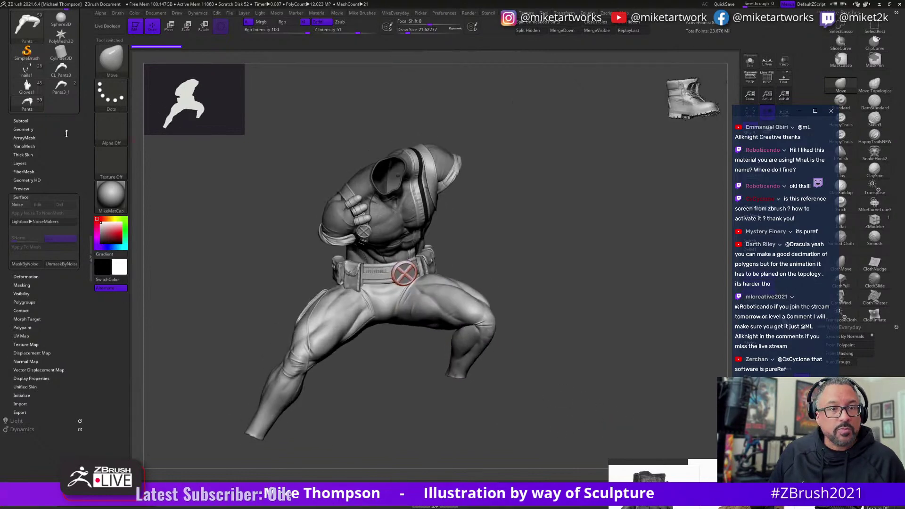
Switch to the Gloves1 tool and examine the pants on the full character up close.
mouse_move(22, 107)
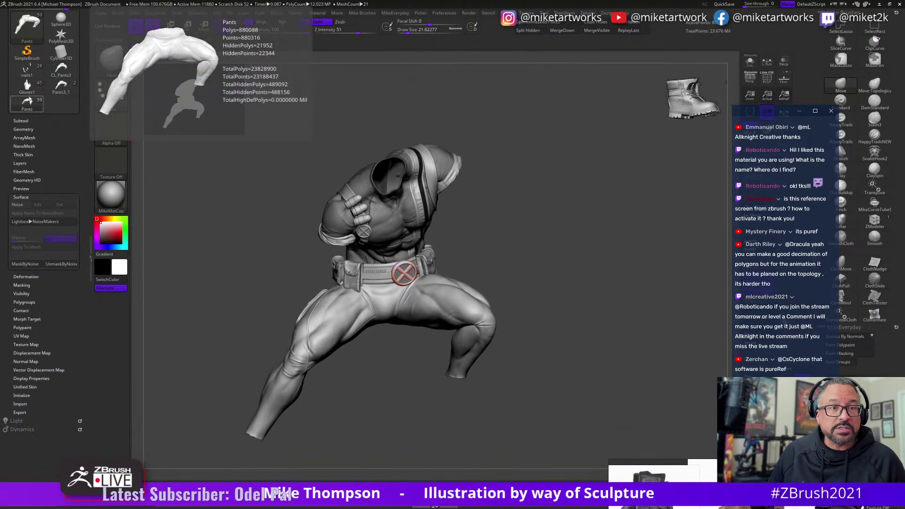
left_click(27, 86)
left_click_drag(565, 244, 607, 219)
scroll(620, 248, "up", 3)
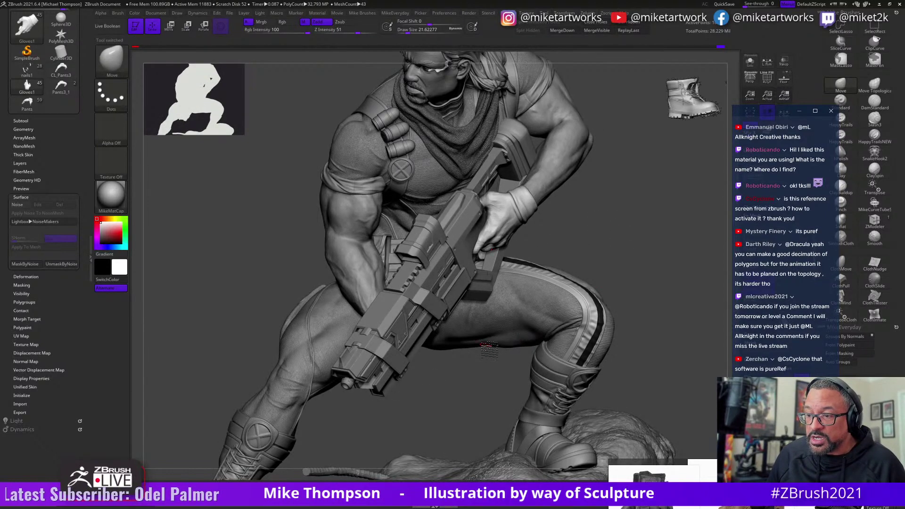
Switch back to the Pants3_1 tool and choose the Flat Color material for it.
left_click(66, 92)
mouse_move(614, 165)
left_mouse_down()
mouse_move(642, 279)
mouse_move(650, 271)
mouse_move(493, 380)
mouse_move(443, 397)
mouse_move(441, 408)
left_mouse_up()
key("space")
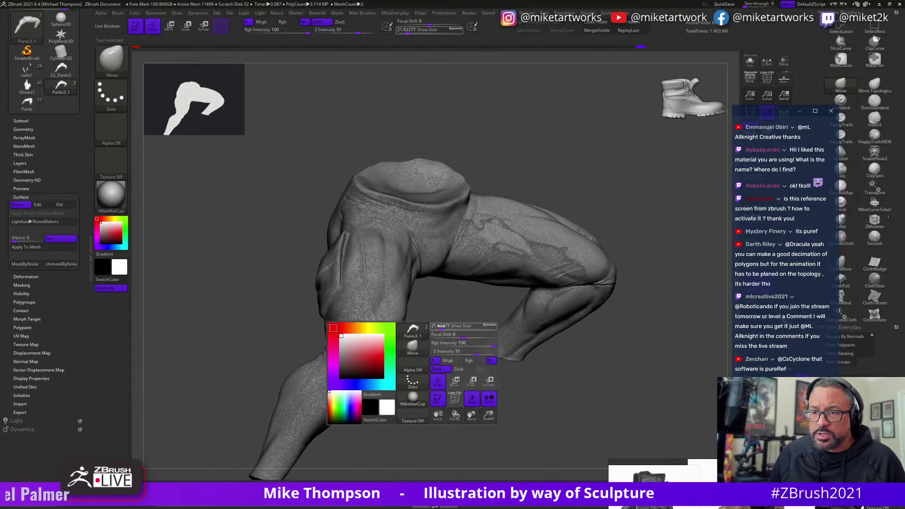
left_click(412, 398)
left_click(418, 421)
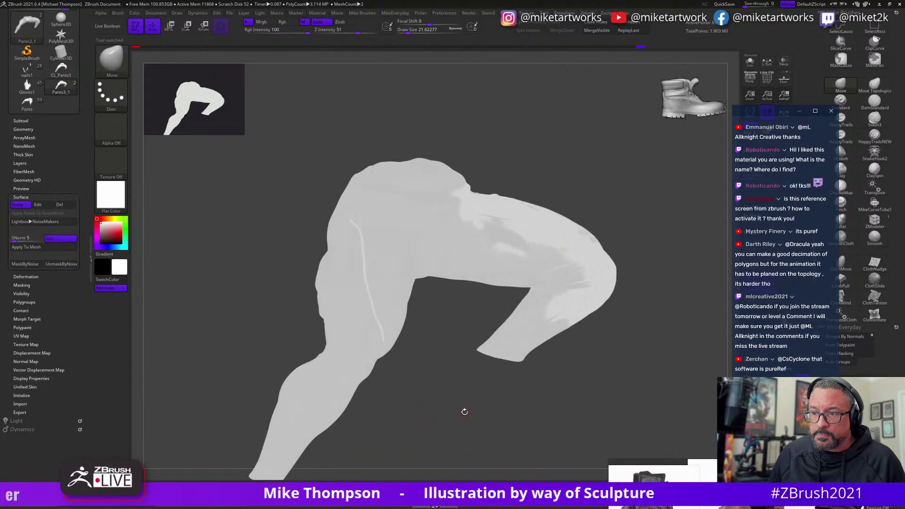
Fill the pants with white using FillObject and turn off their surface noise.
left_click_drag(463, 412, 442, 390)
key("space")
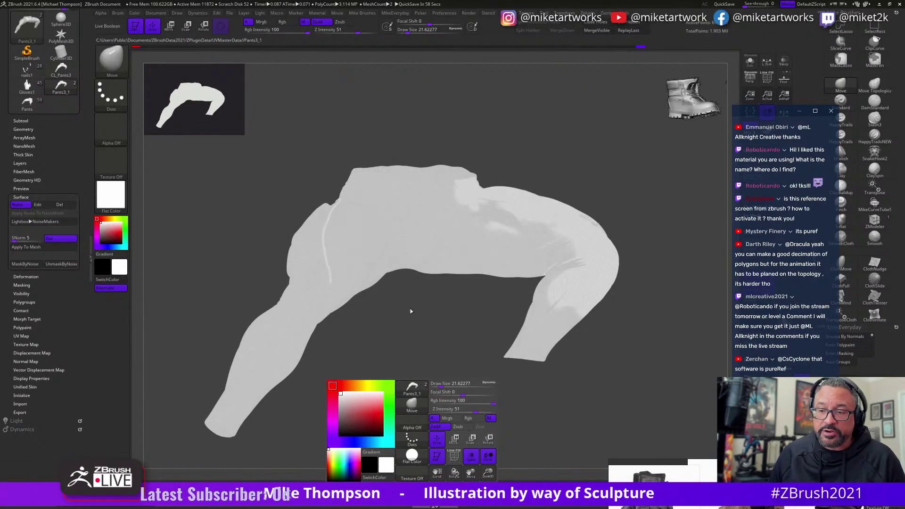
left_click(135, 14)
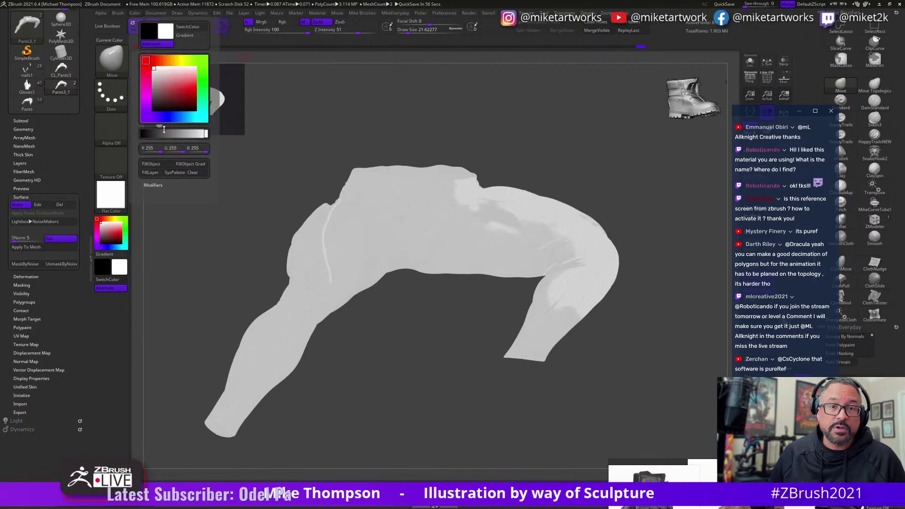
left_click(154, 169)
left_click_drag(400, 287, 441, 354)
left_click(19, 205)
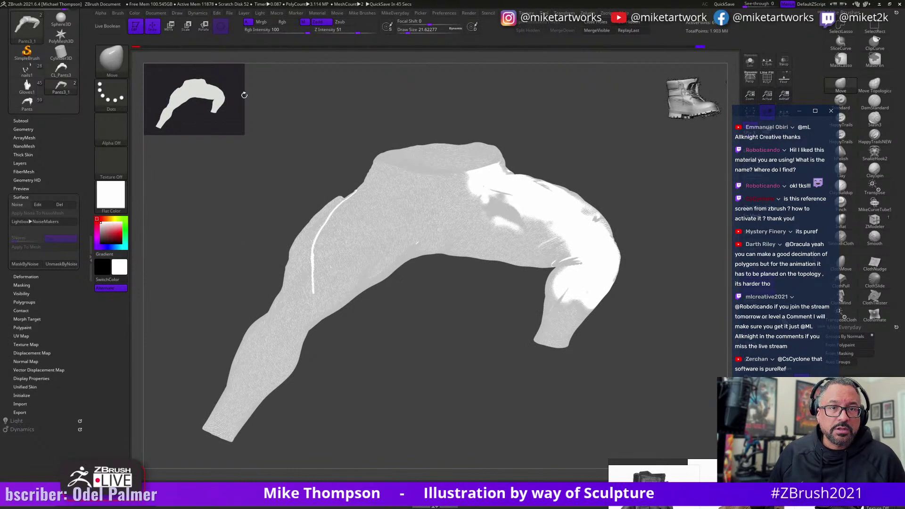
Fill the pants with white once more and check whether they have any layers.
key("space")
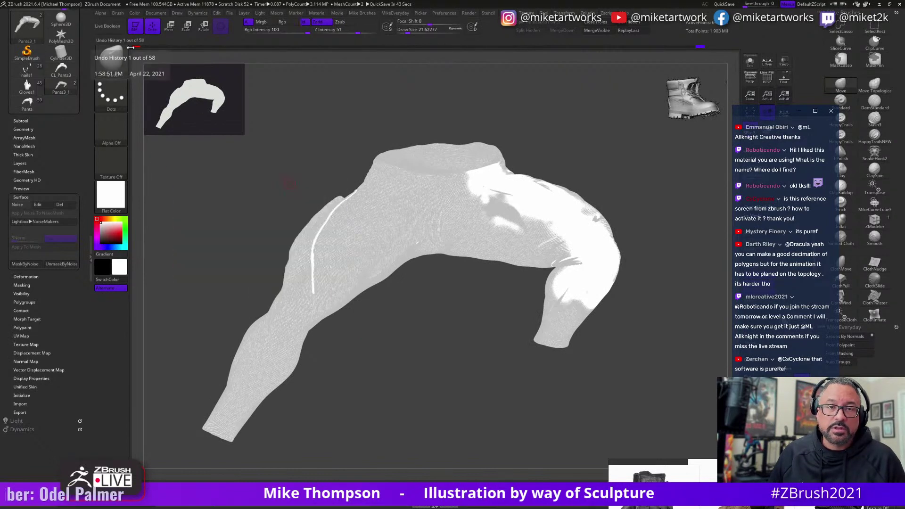
left_click(134, 13)
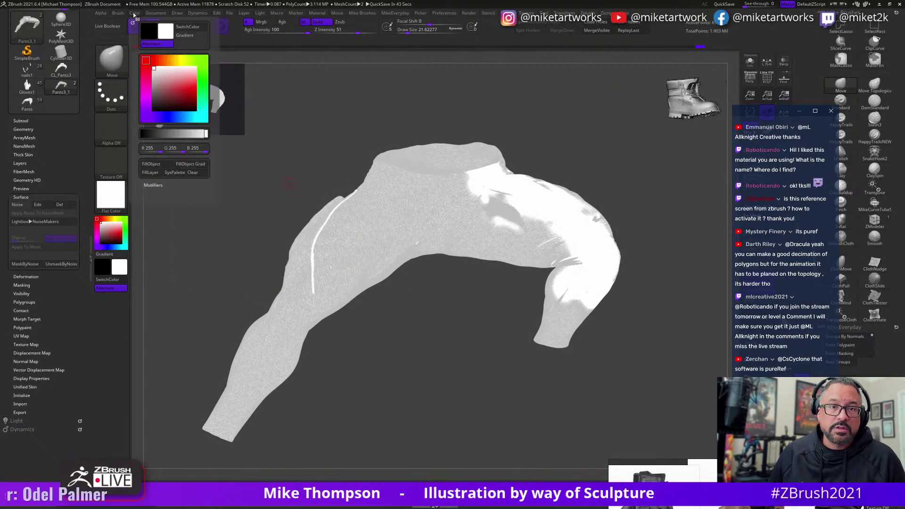
left_click(166, 164)
mouse_move(488, 367)
left_mouse_down()
mouse_move(474, 398)
mouse_move(456, 366)
left_mouse_up()
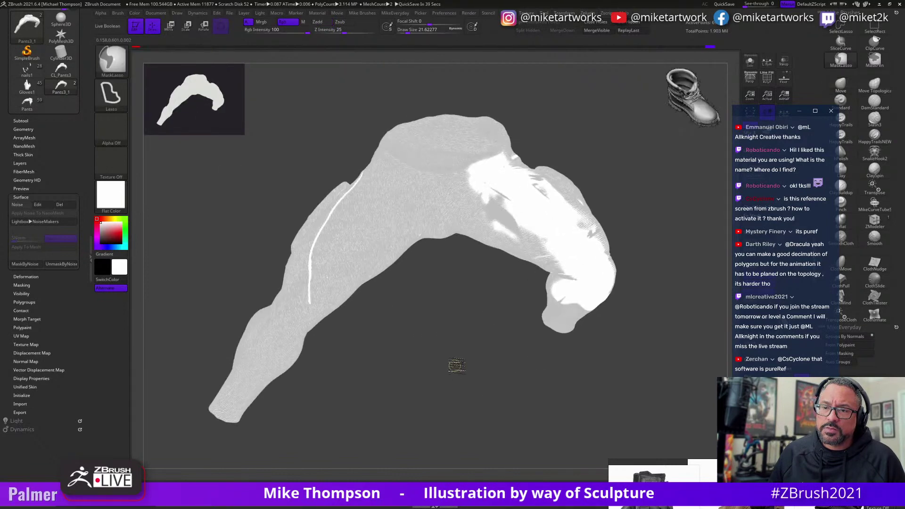
key("ctrl+shift")
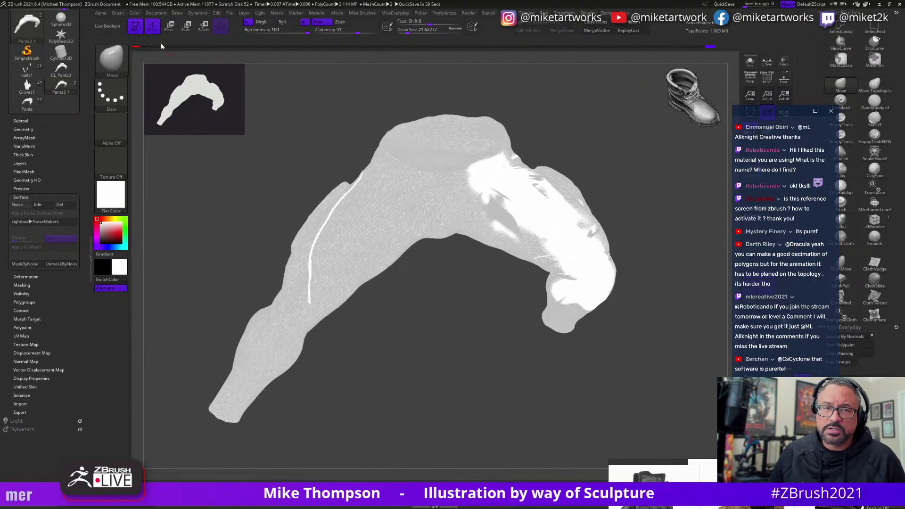
left_click(134, 14)
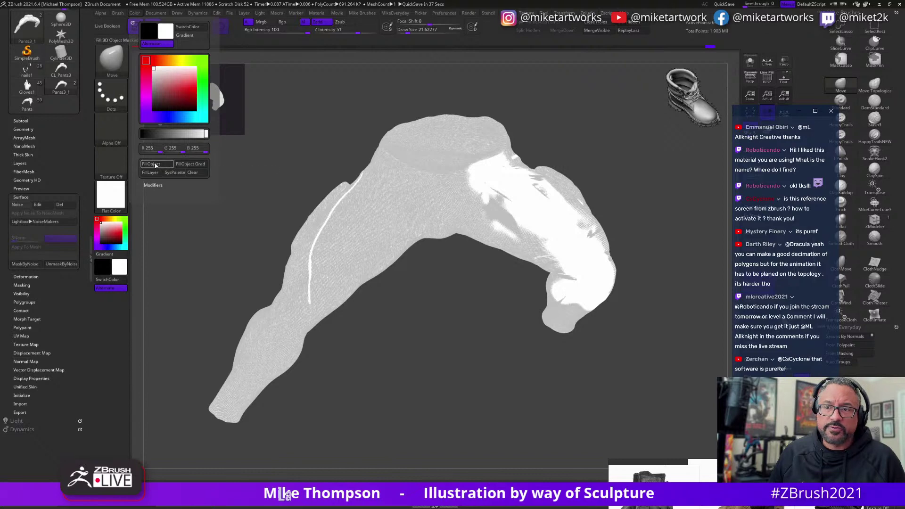
left_click(21, 163)
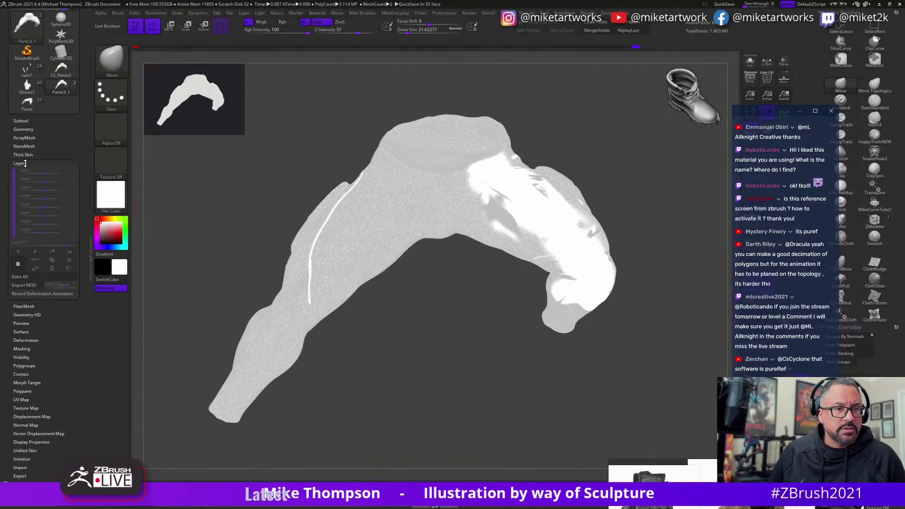
Display the polyframe on the pants to inspect the patchy areas, and hide the overlapping Pants2 subtool.
left_click_drag(466, 372, 580, 315)
key("space")
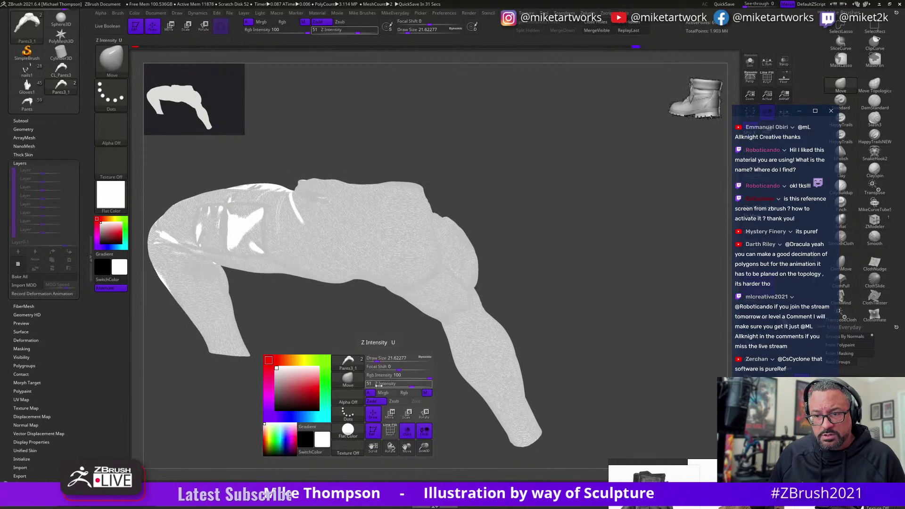
left_click_drag(358, 377, 260, 250)
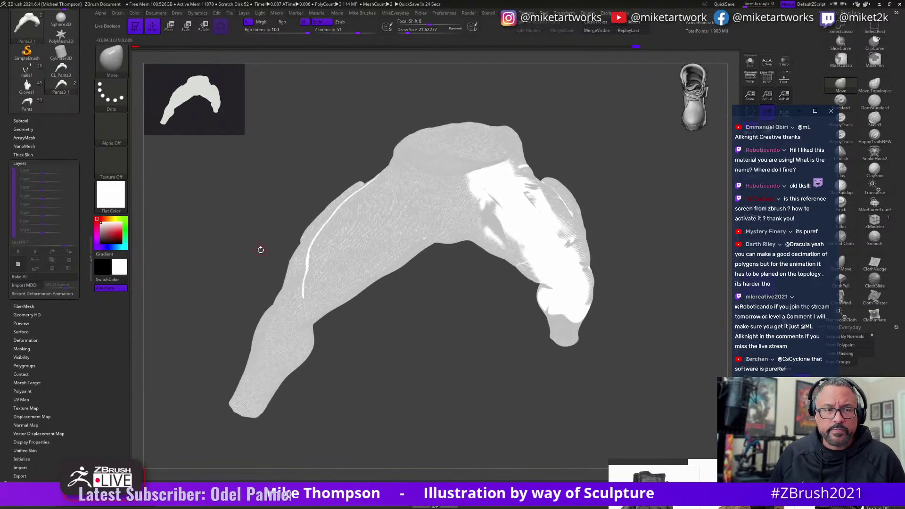
key("space")
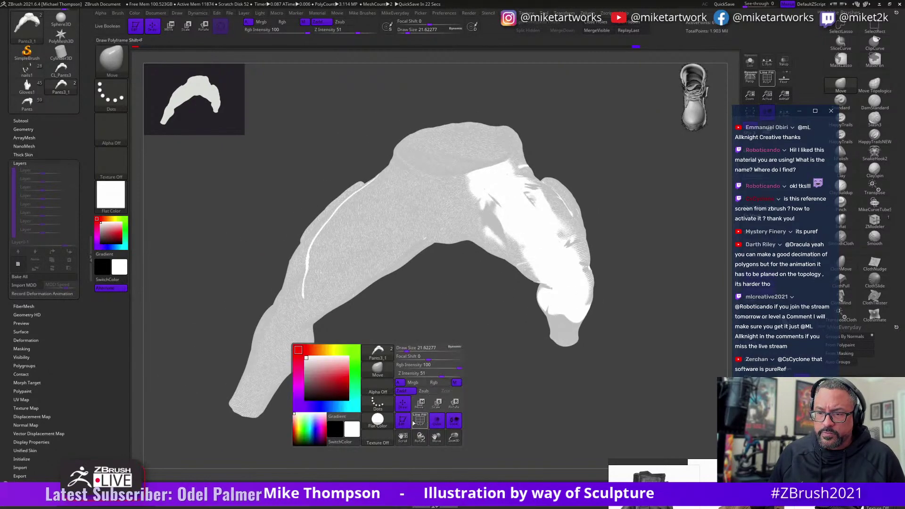
left_click(415, 421)
left_click_drag(452, 370, 472, 372)
left_click(749, 62)
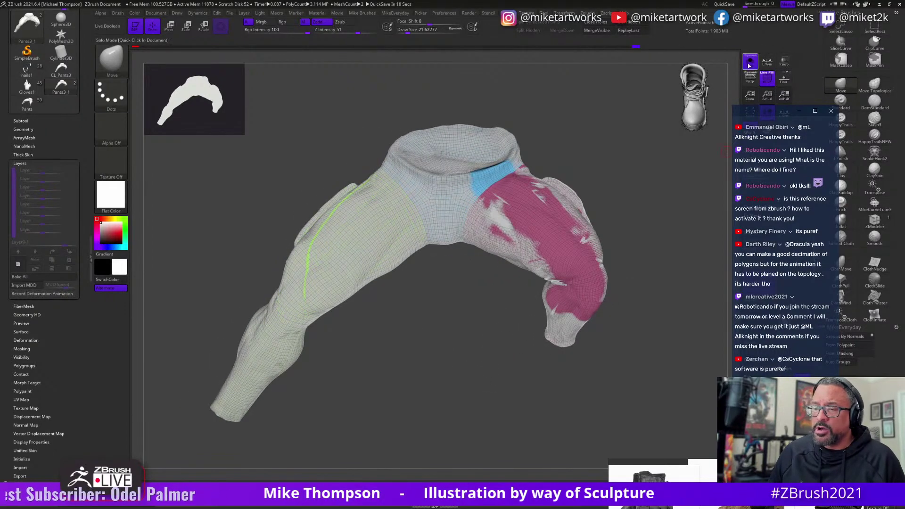
left_click(27, 122)
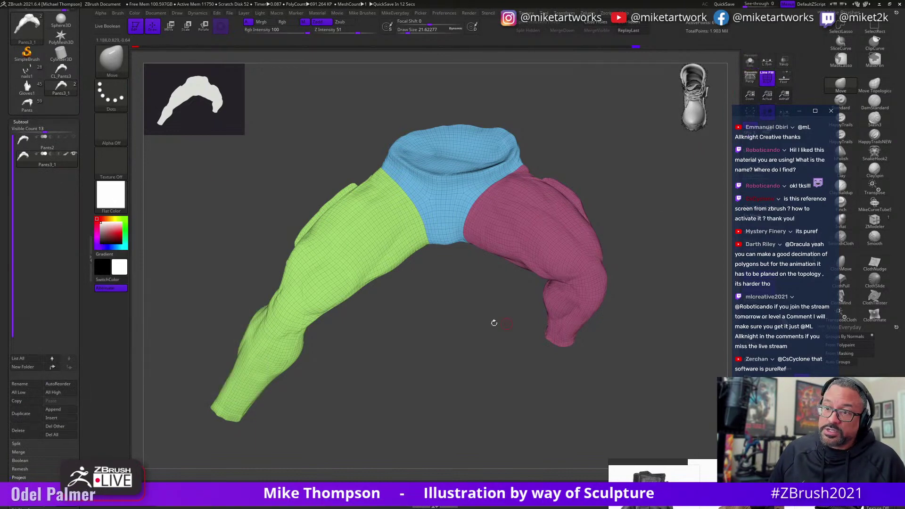
Turn off the polyframe and restore the MikeMatCap material on the pants.
left_click_drag(463, 354, 375, 418)
key("space")
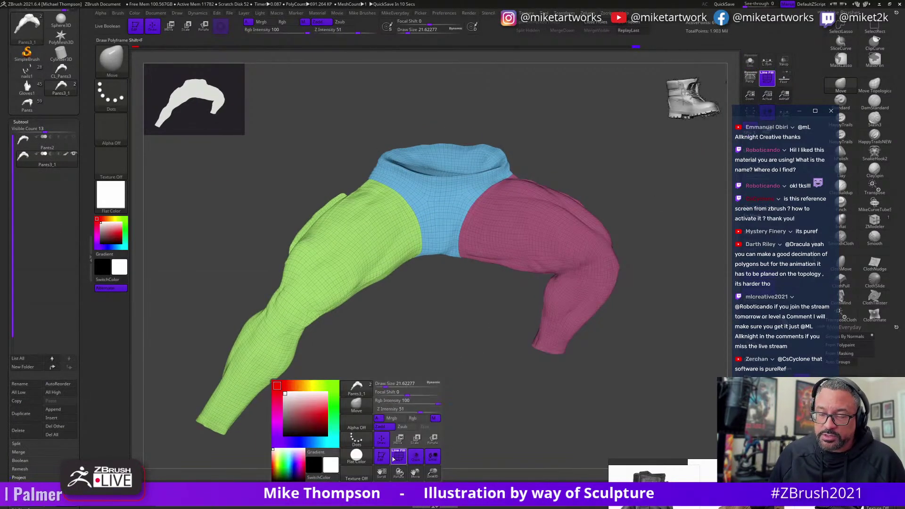
left_click(398, 455)
key("space")
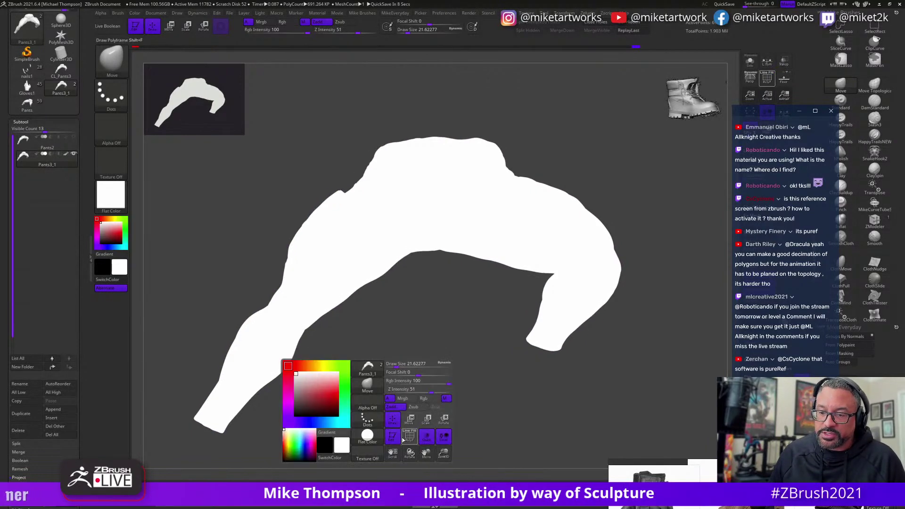
left_click(370, 438)
left_click(417, 364)
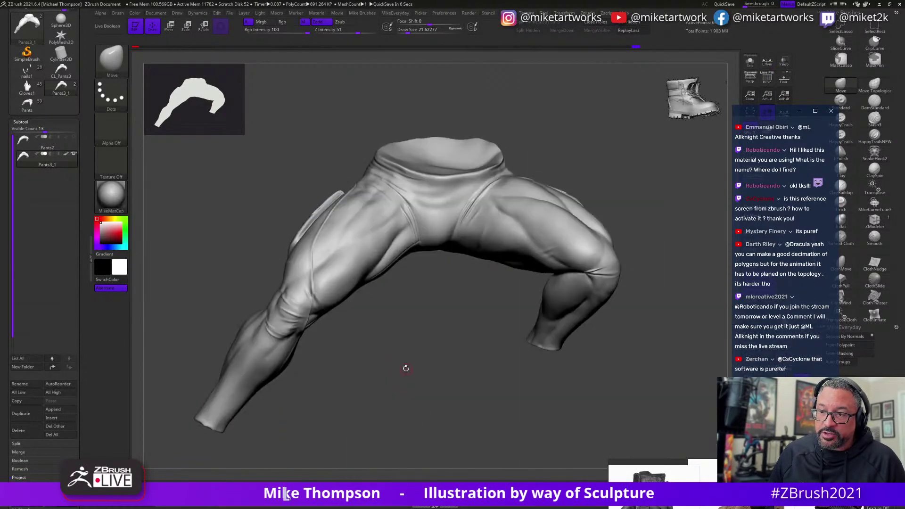
left_click_drag(417, 364, 79, 248)
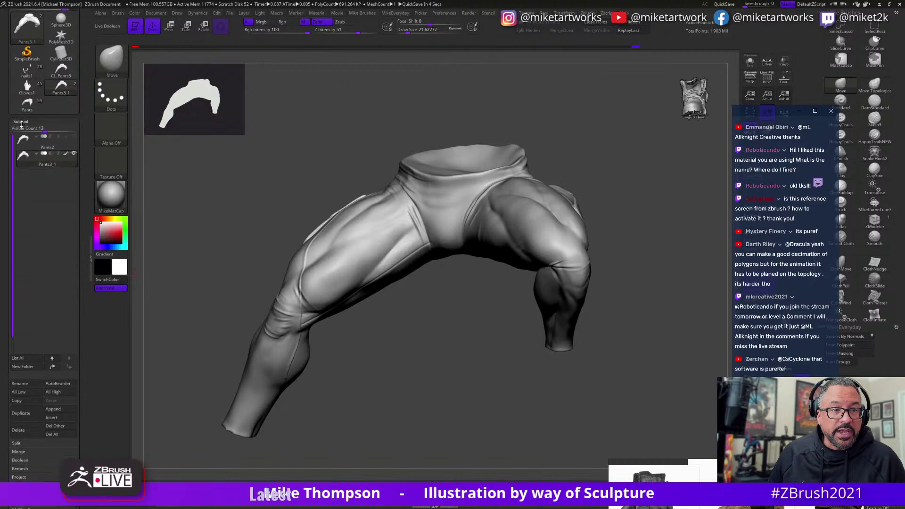
Reactivate the surface noise on the Pants3_1 subtool.
left_click(21, 122)
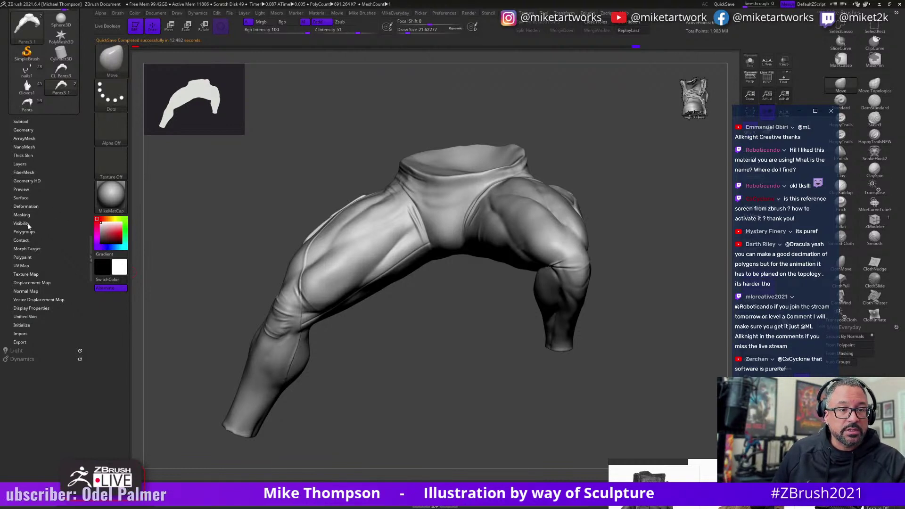
left_click(21, 198)
left_click(17, 205)
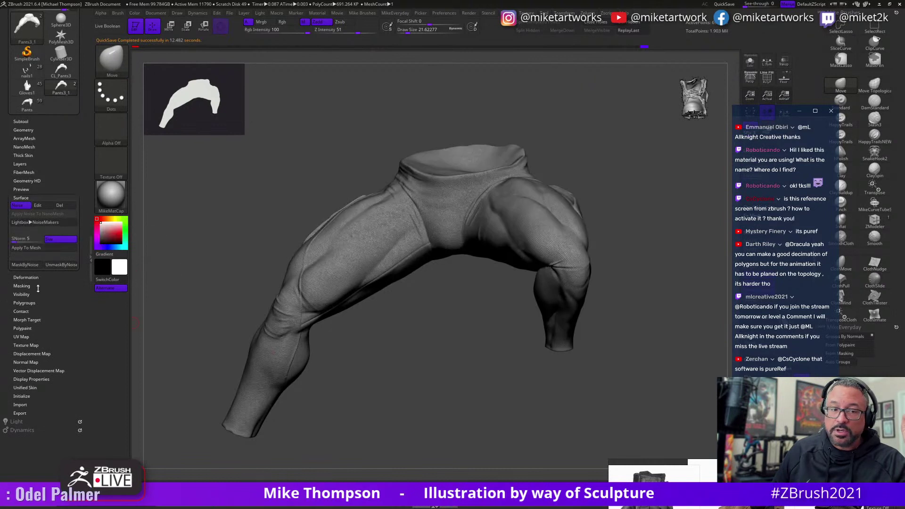
Rename the Pants3_1 subtool as GoodPants and copy it.
left_click(10, 122)
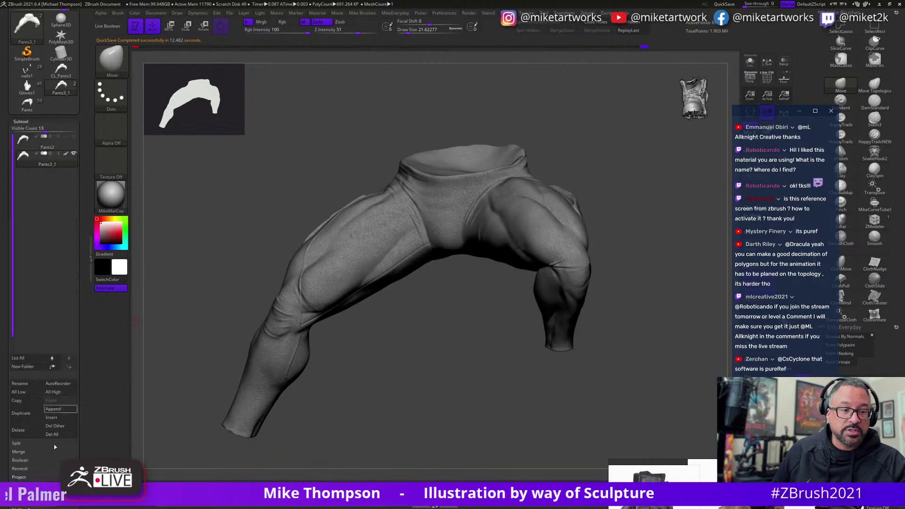
left_click(20, 383)
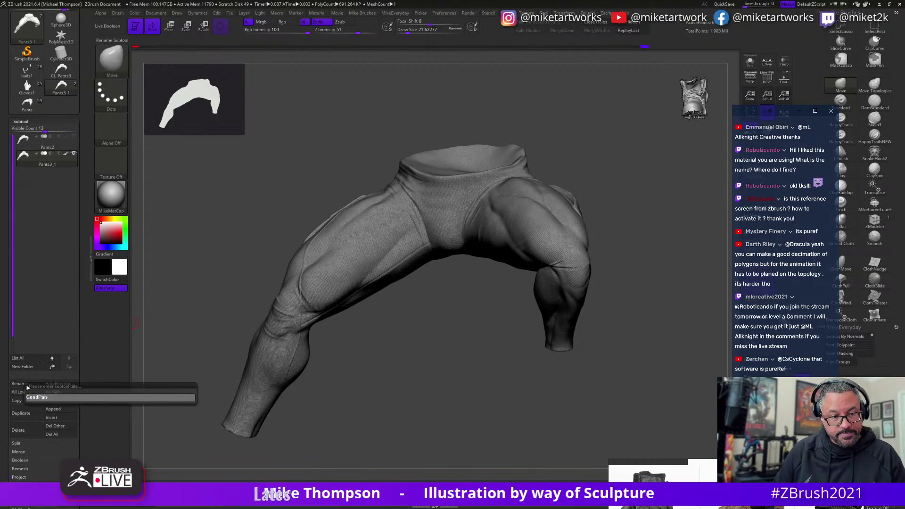
type("GoodPants")
key("Return")
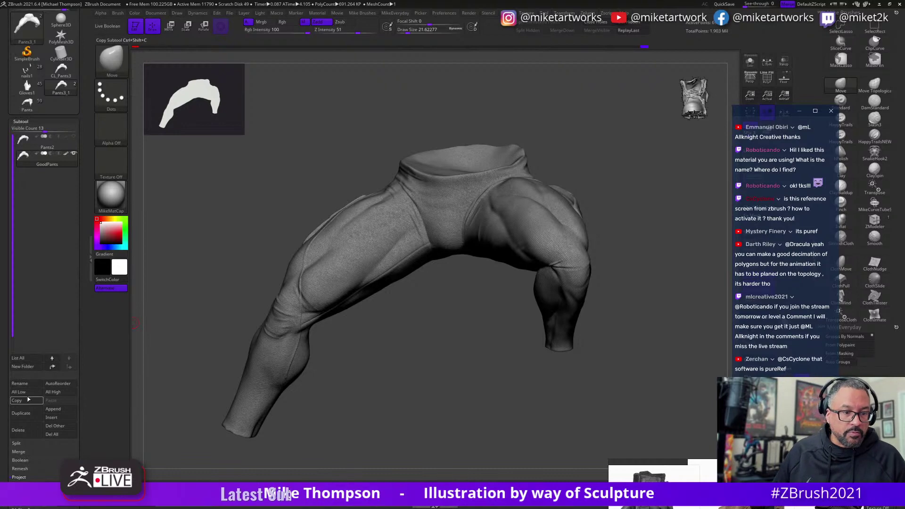
In the Gloves1 character tool, select the Pants1_1 subtool and isolate it in Solo mode.
mouse_move(40, 88)
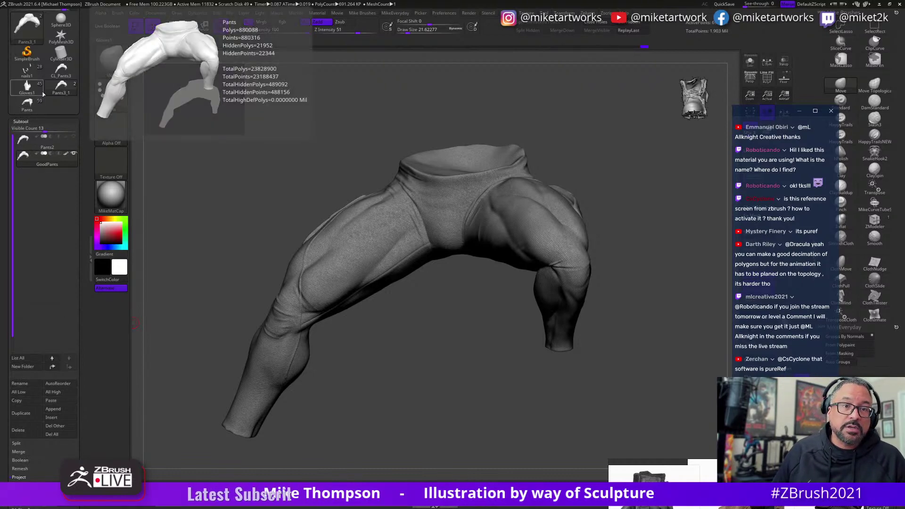
left_click(33, 92)
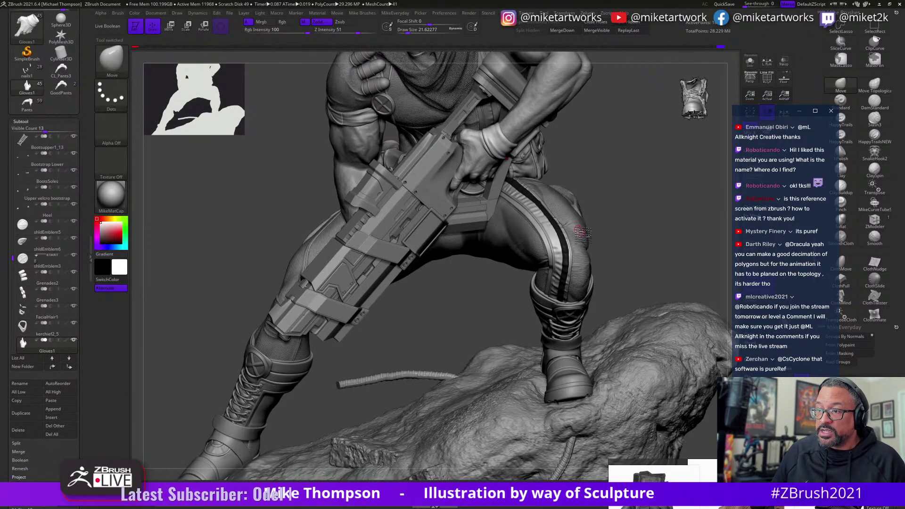
left_click(560, 230, "alt")
left_click(750, 61)
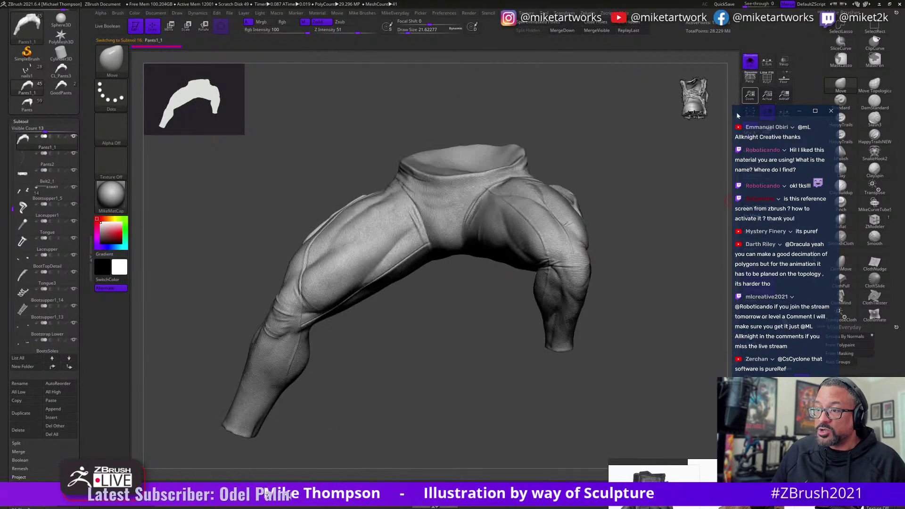
Paste the copied GoodPants subtool into the character tool and delete the old Pants1_1 subtool.
left_click_drag(554, 415, 530, 346)
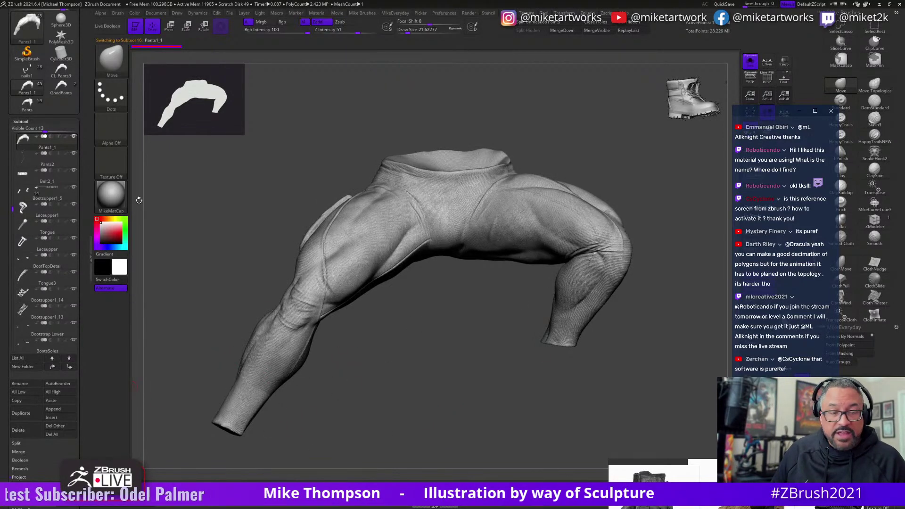
mouse_move(403, 370)
left_mouse_down()
mouse_move(447, 391)
mouse_move(414, 376)
mouse_move(411, 364)
left_mouse_up()
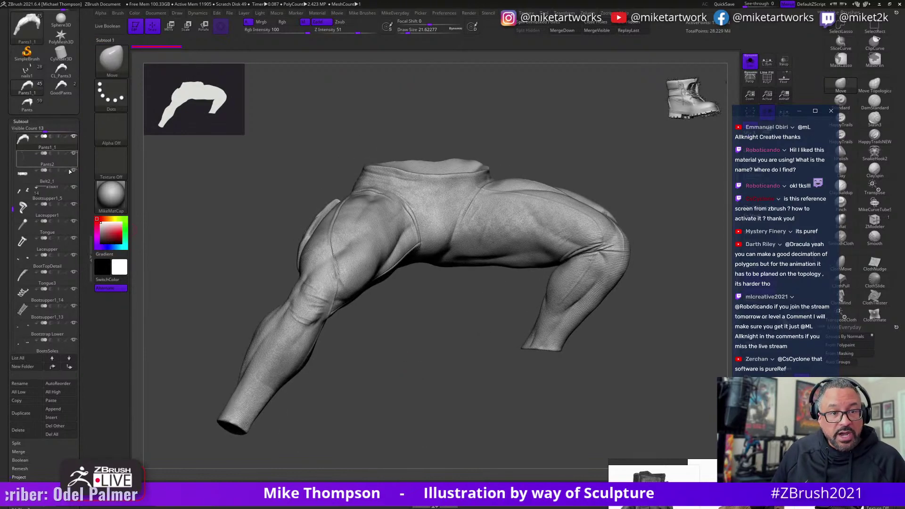
left_click(60, 402)
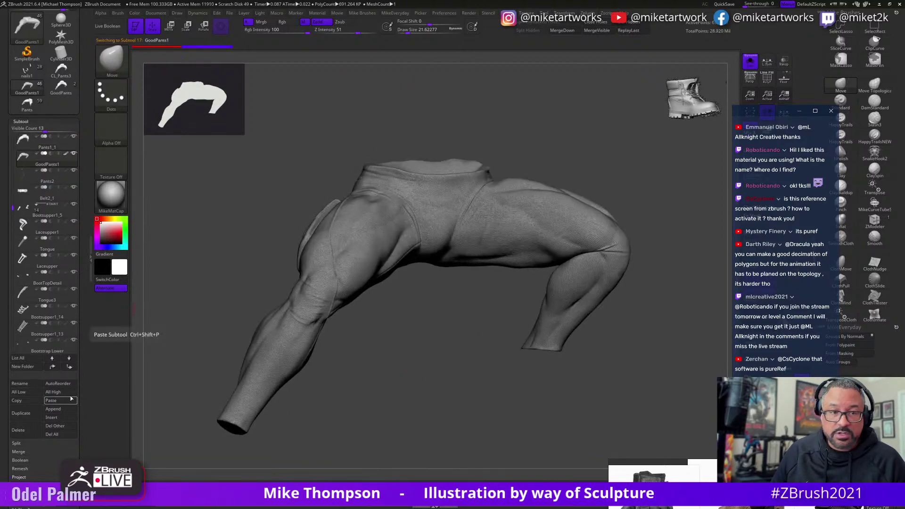
left_click(43, 150)
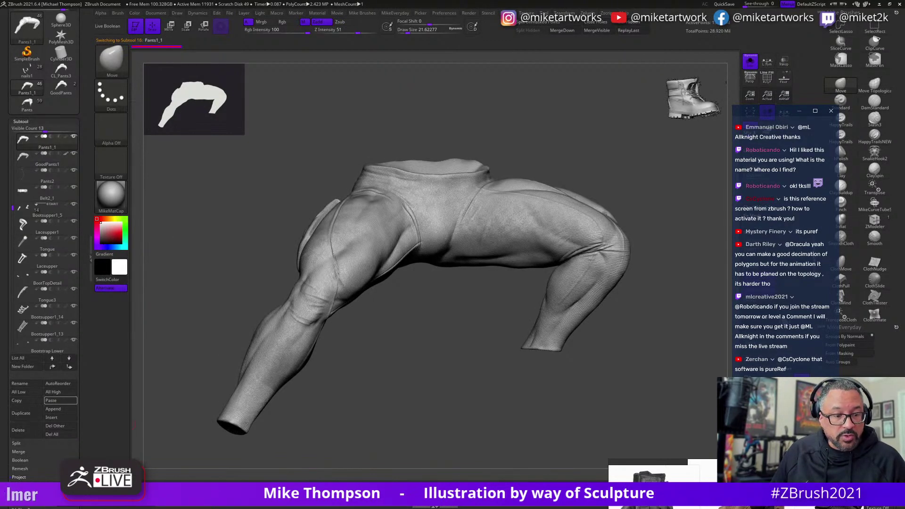
left_click(27, 433)
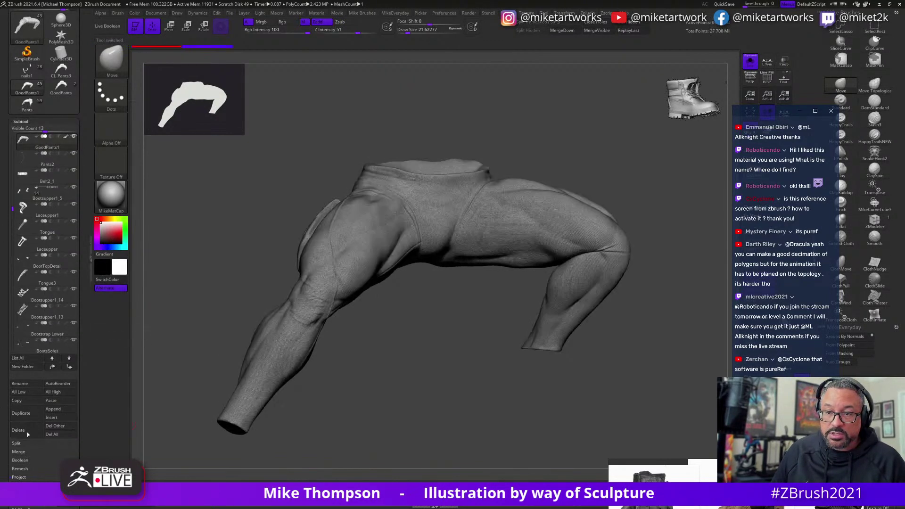
Leave Solo mode to show the new pants together with the complete character and rock base.
left_click(746, 68)
left_click_drag(651, 239, 688, 248)
left_click_drag(672, 396, 642, 300)
left_click_drag(628, 265, 605, 249)
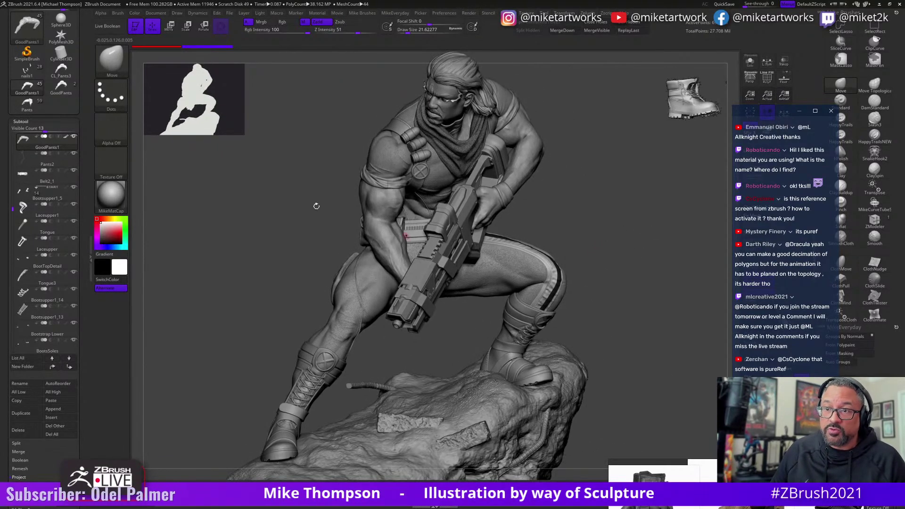
Shift the main light slightly and switch on a second light, with the intensity at about 0.95.
left_click(21, 121)
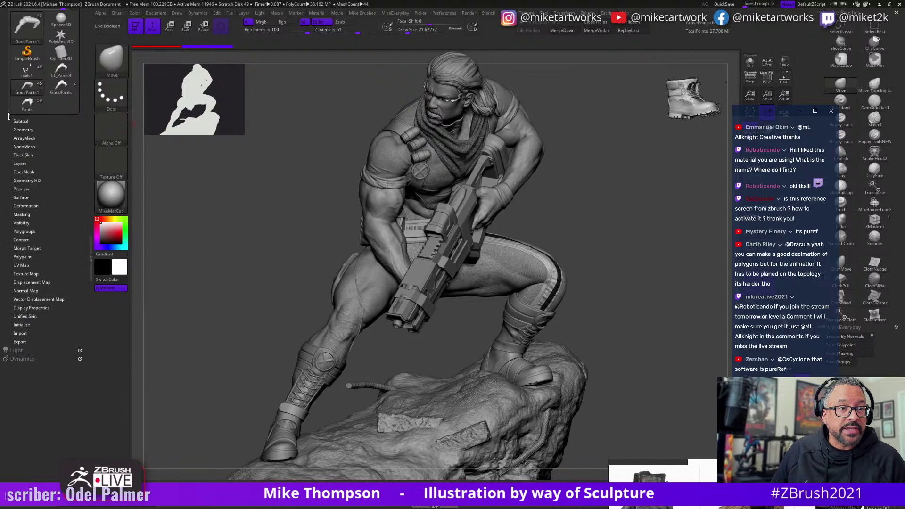
left_click(17, 350)
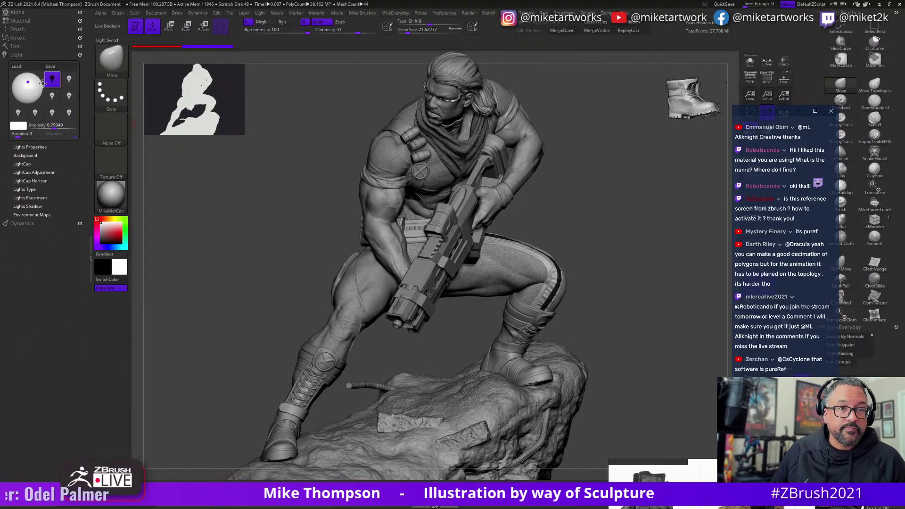
left_click_drag(28, 82, 26, 83)
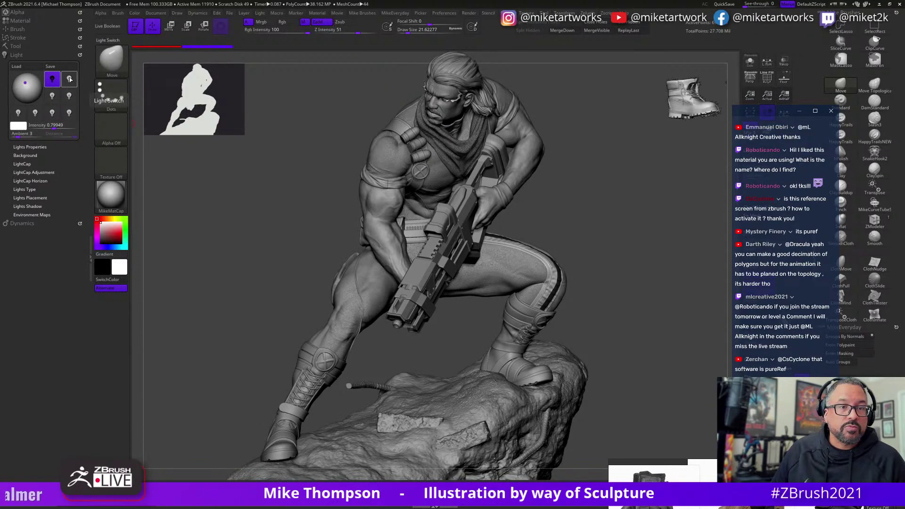
left_click(69, 79)
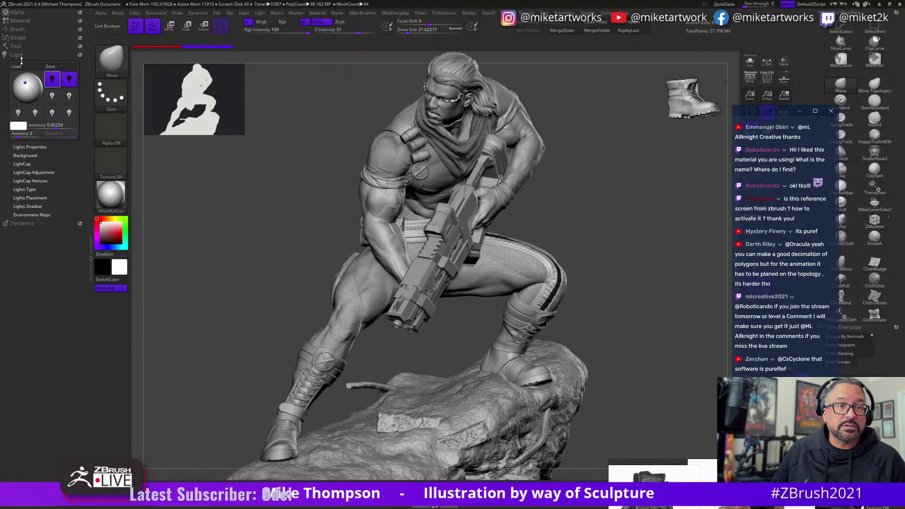
Save the character tool over the existing Bishop4PrintFINAL1 file in the ZTools folder.
left_click(19, 44)
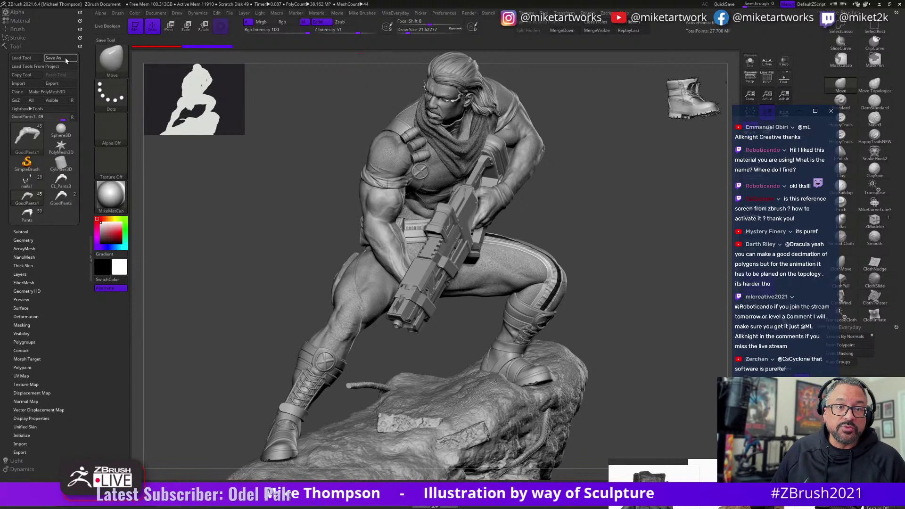
left_click(66, 57)
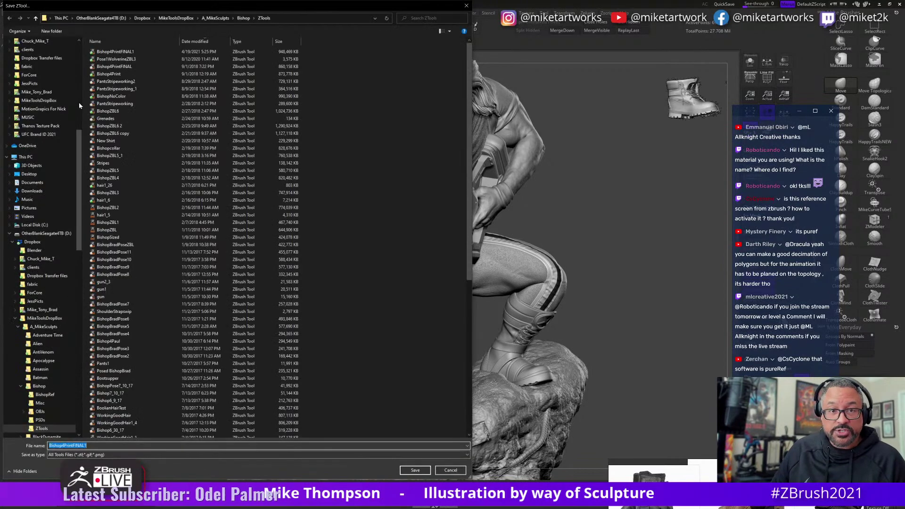
left_click(414, 471)
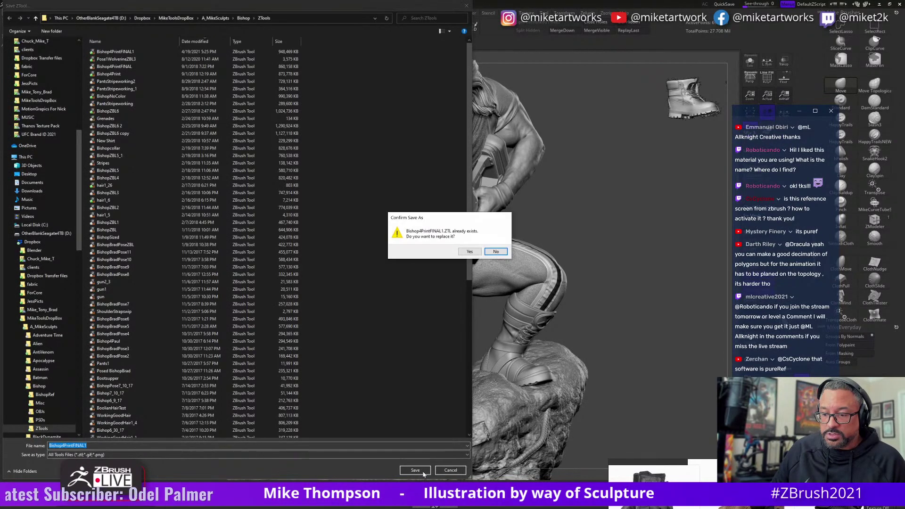
left_click(468, 253)
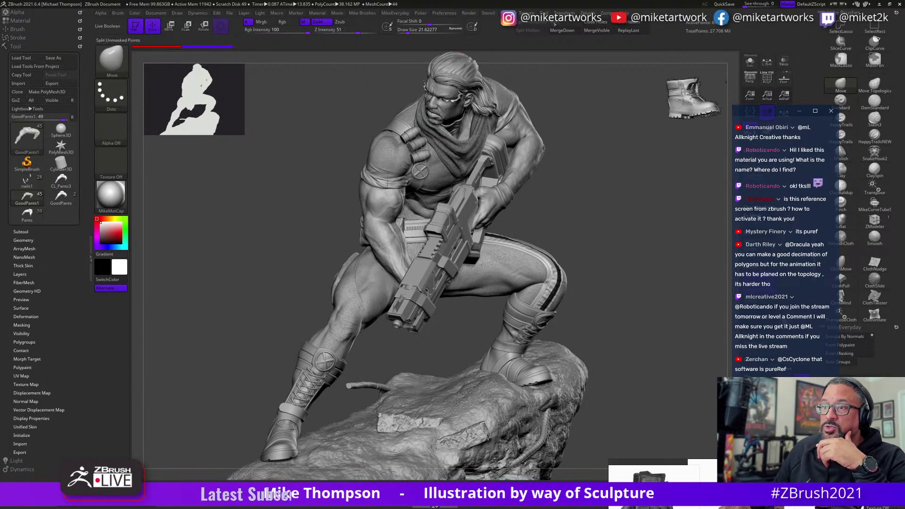
Set the BPR shadow rays to 67, adjust the shadow blur, and run a BPR render of the character.
left_click(468, 14)
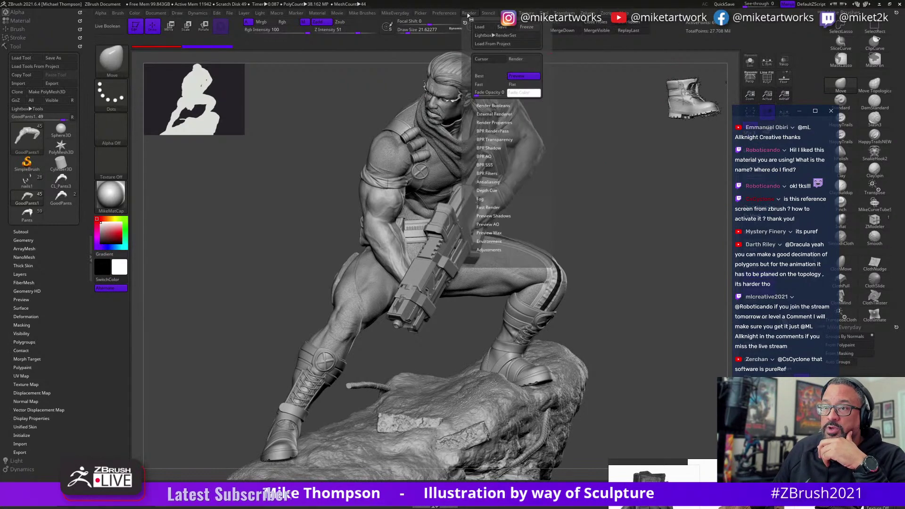
left_click(488, 148)
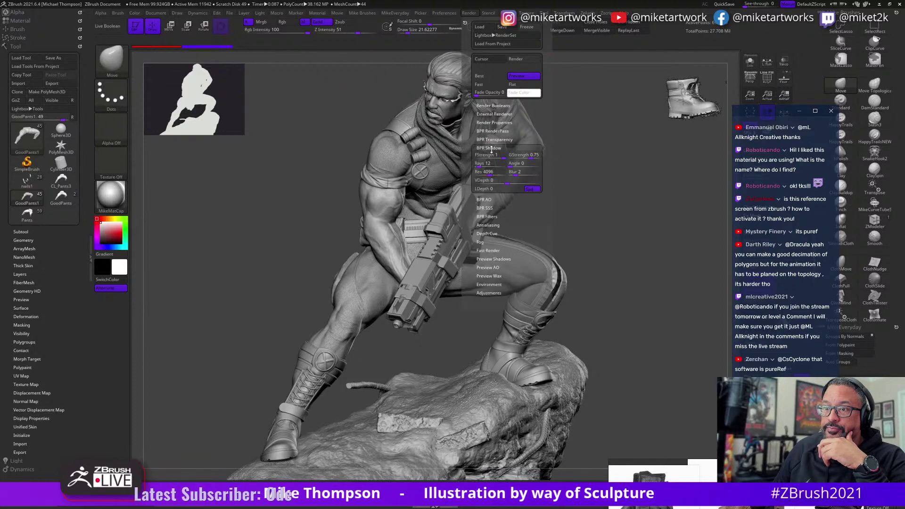
left_click_drag(481, 164, 516, 174)
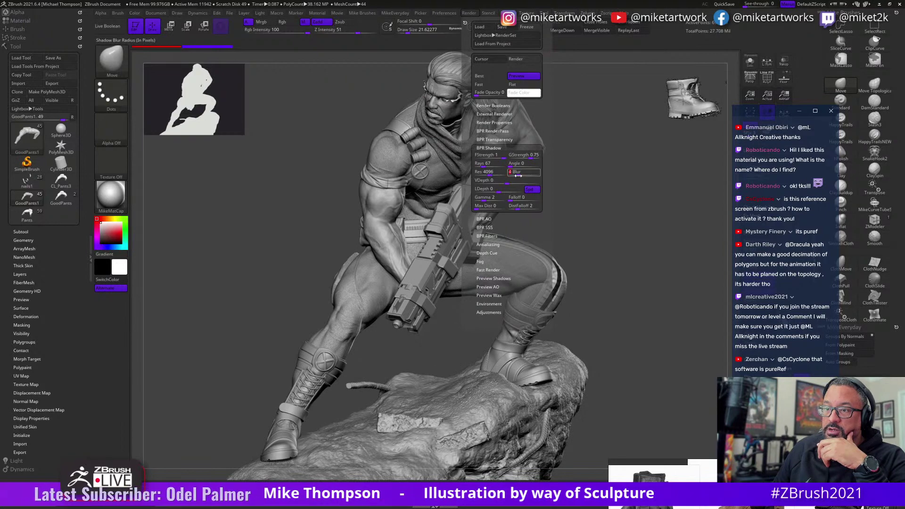
left_click(487, 236)
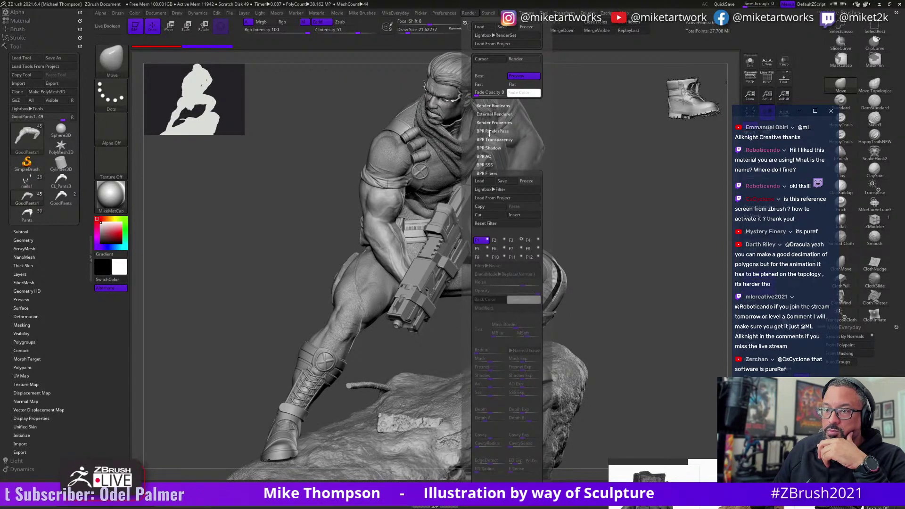
left_click_drag(595, 109, 609, 157)
key("shift+r")
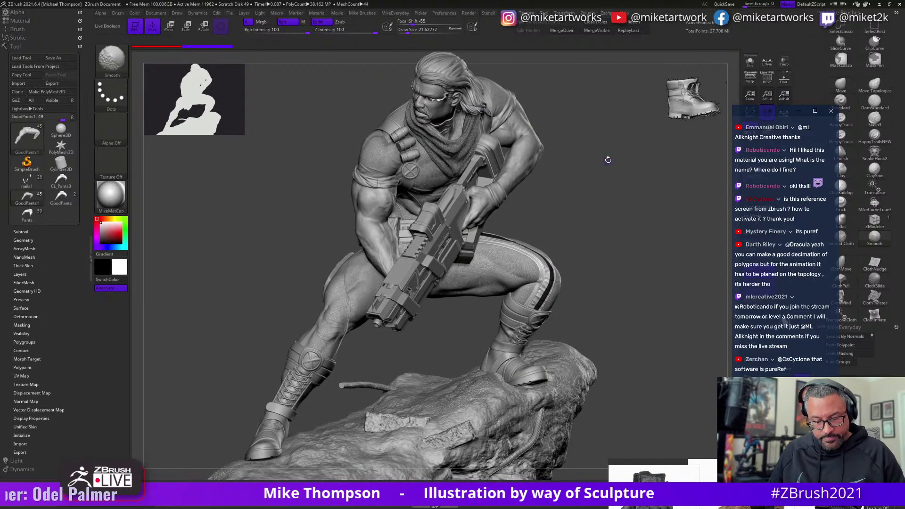
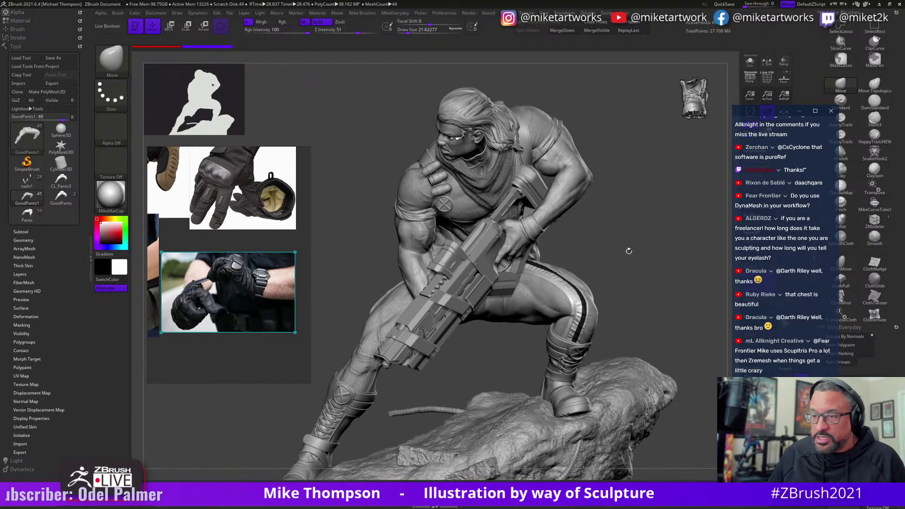
Select the BootTopDetail subtool at the top of the character's boot.
left_click_drag(641, 302, 728, 309)
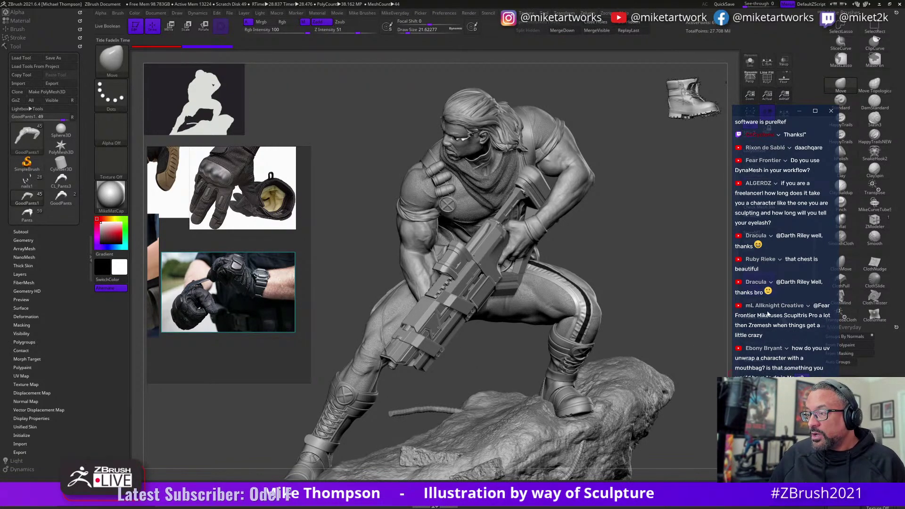
left_click_drag(628, 316, 673, 325)
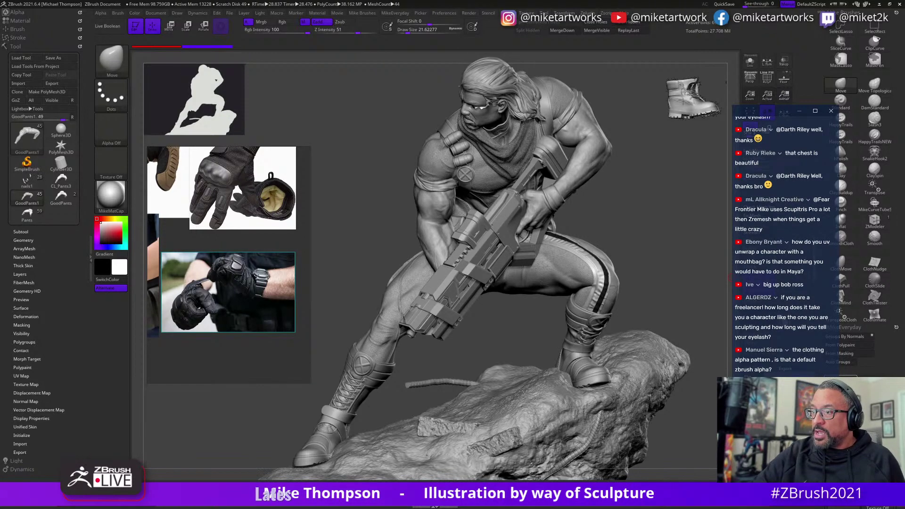
mouse_move(688, 413)
left_mouse_down()
mouse_move(673, 377)
mouse_move(650, 358)
mouse_move(681, 311)
mouse_move(608, 279)
left_mouse_up()
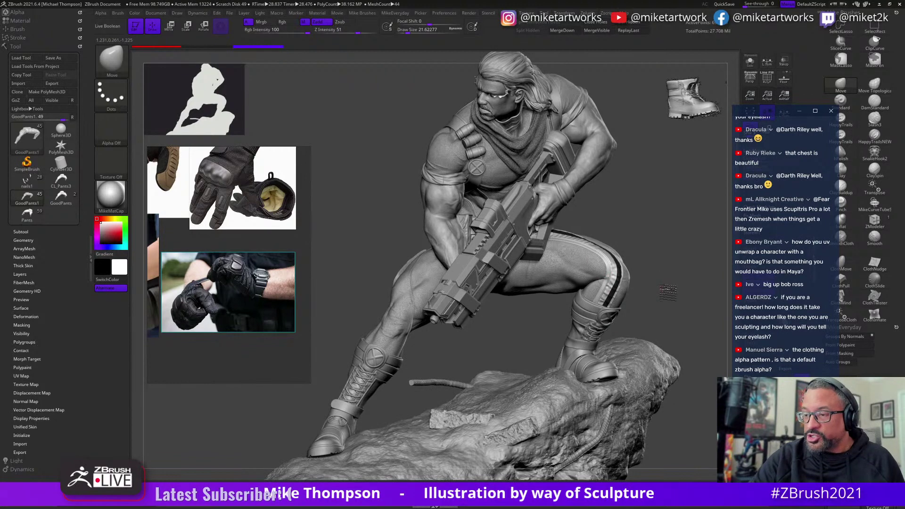
left_click_drag(667, 291, 630, 272)
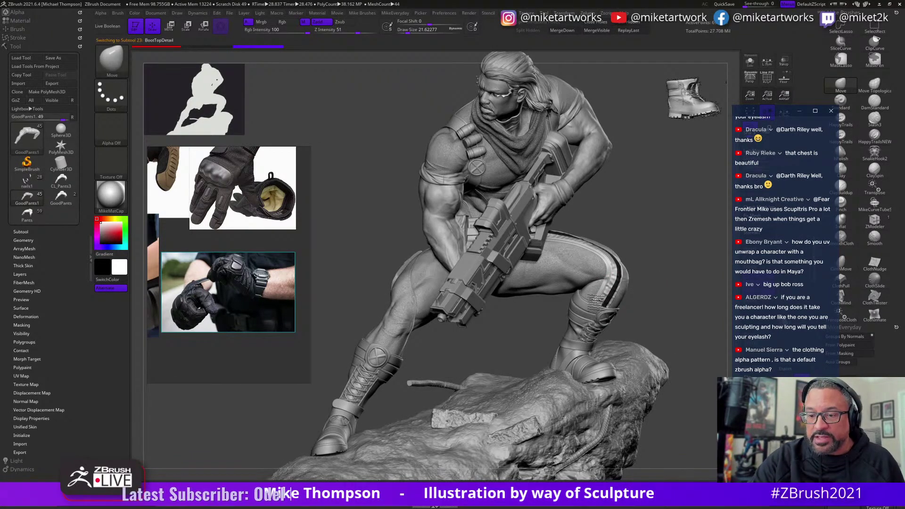
left_click(584, 308, "alt")
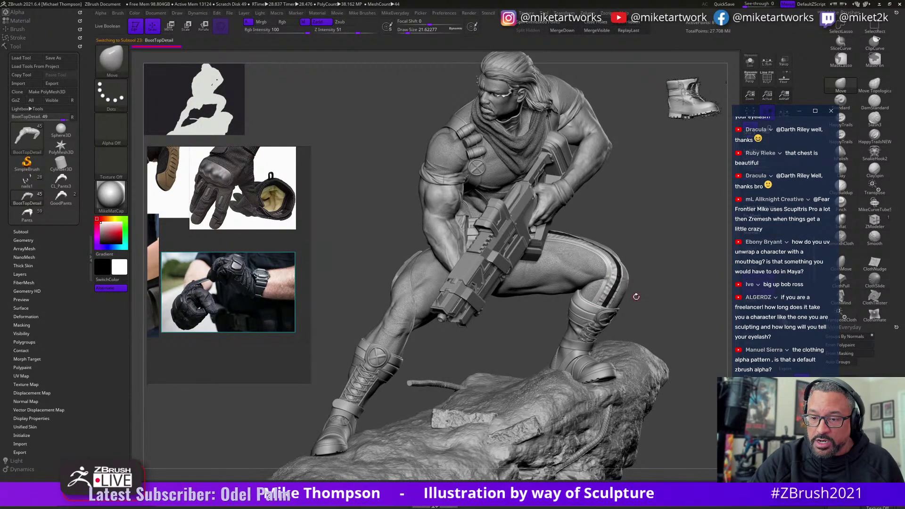
left_click_drag(630, 296, 370, 352)
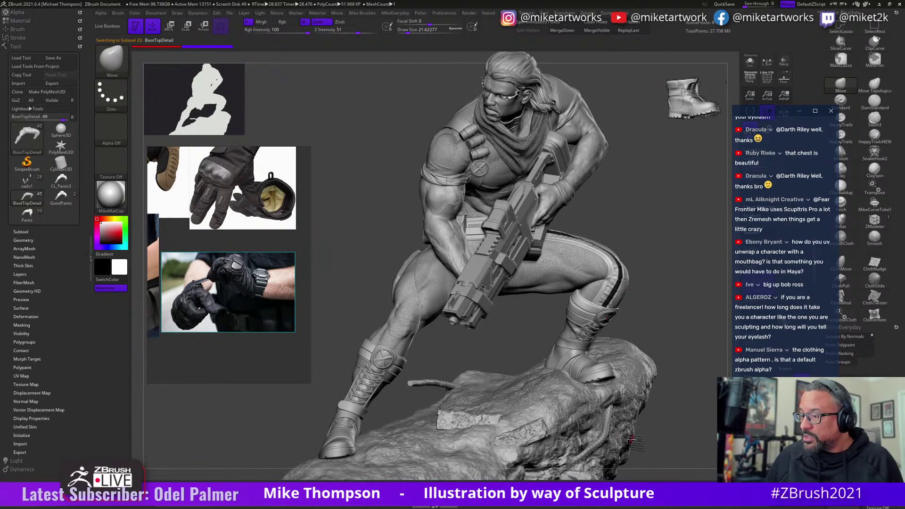
Select the Gloves1 subtool on the character's hand and isolate it in Solo mode.
mouse_move(27, 181)
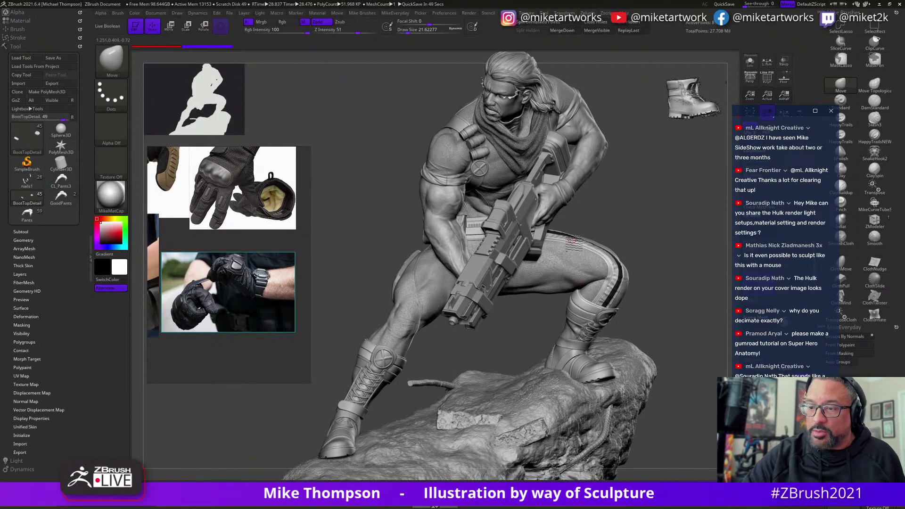
left_click_drag(615, 222, 561, 200)
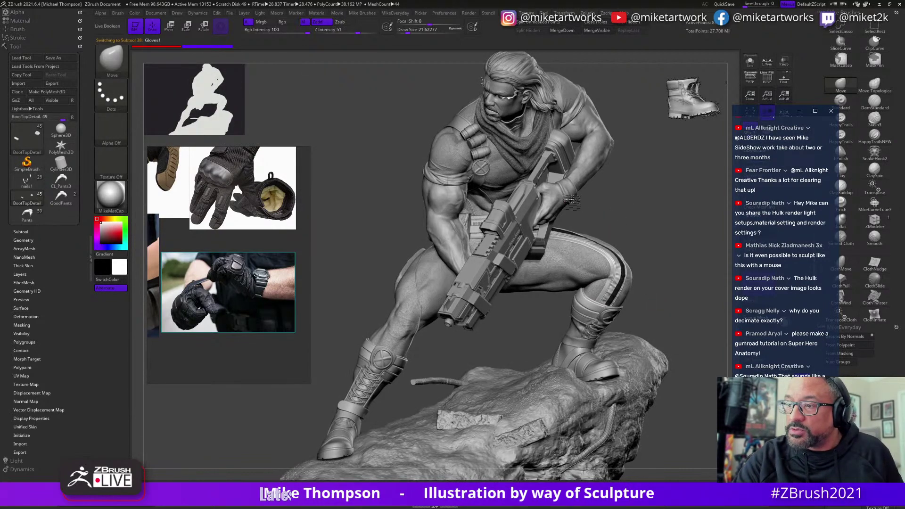
left_click(749, 62)
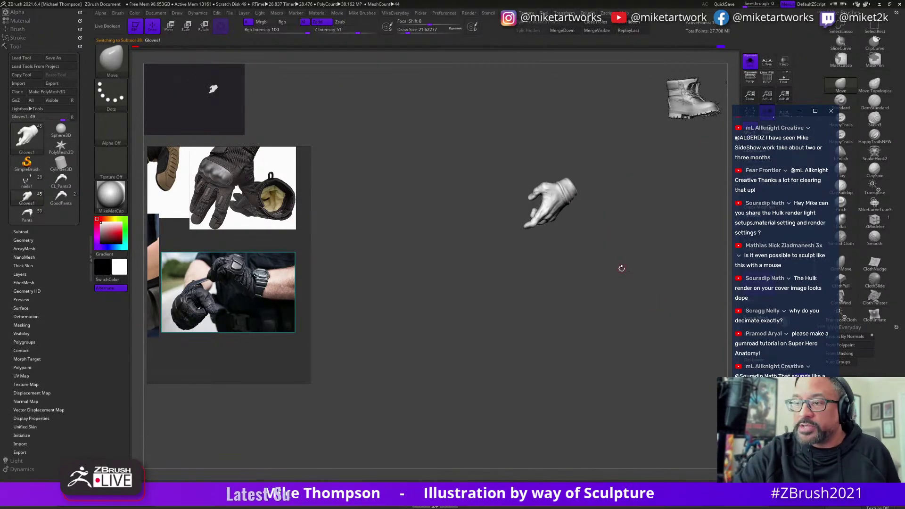
left_click_drag(620, 264, 537, 405)
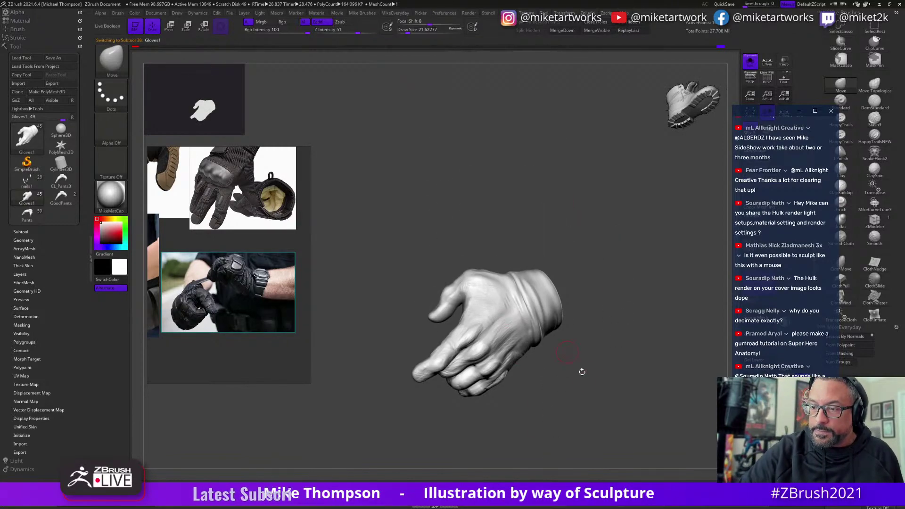
Choose the ClayBuildup brush with a draw size of about 18 for the glove's fingers, moving the chat window off the brushes.
mouse_move(582, 371)
left_mouse_down()
mouse_move(636, 390)
mouse_move(618, 380)
mouse_move(629, 404)
mouse_move(601, 323)
left_mouse_up()
key("shift")
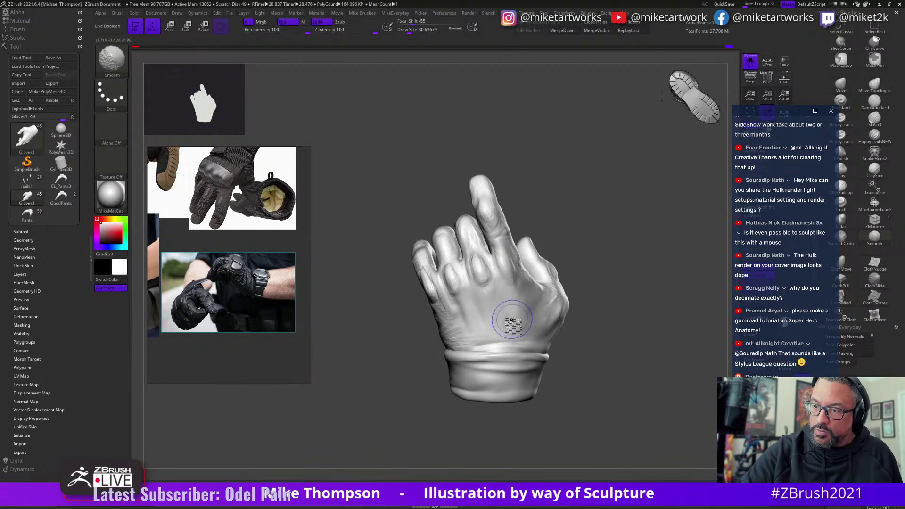
left_click_drag(572, 306, 592, 297)
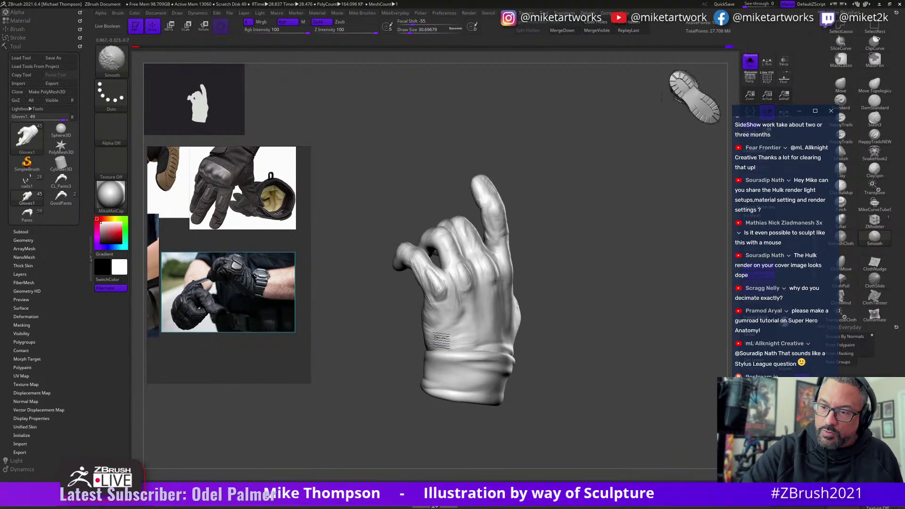
mouse_move(582, 254)
left_mouse_down()
mouse_move(598, 209)
mouse_move(585, 222)
left_mouse_up()
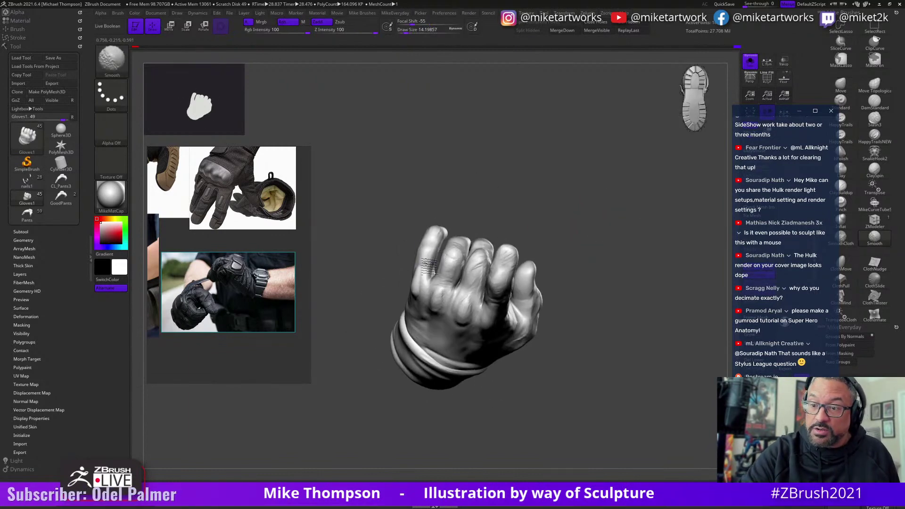
mouse_move(566, 226)
left_mouse_down()
mouse_move(575, 232)
mouse_move(575, 268)
mouse_move(618, 317)
mouse_move(597, 275)
mouse_move(587, 285)
left_mouse_up()
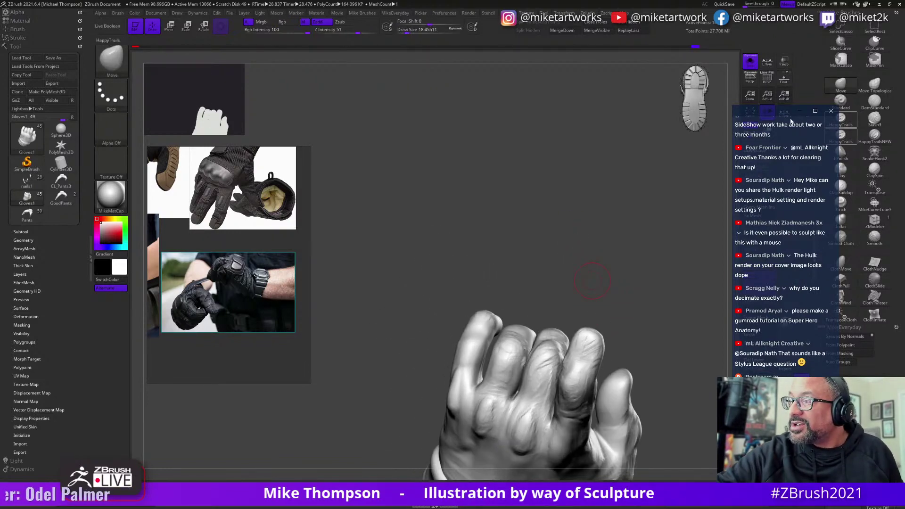
left_click_drag(787, 111, 732, 113)
left_click(841, 186)
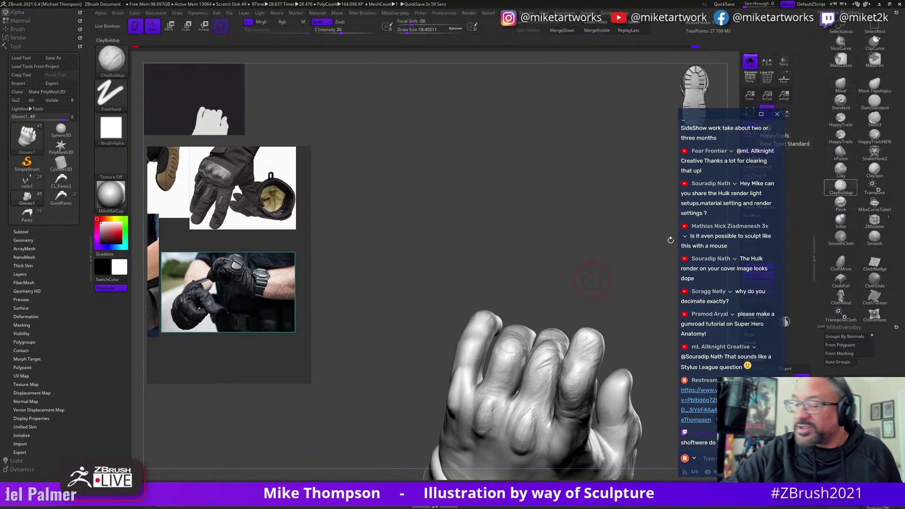
Smooth the wrinkles on the glove's fingers, knuckles and back of the hand.
left_click_drag(530, 285, 517, 294)
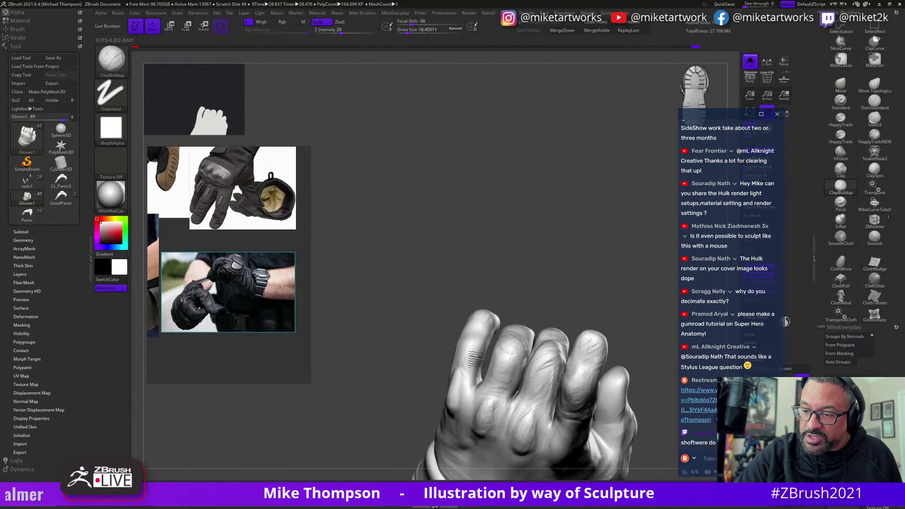
key("shift")
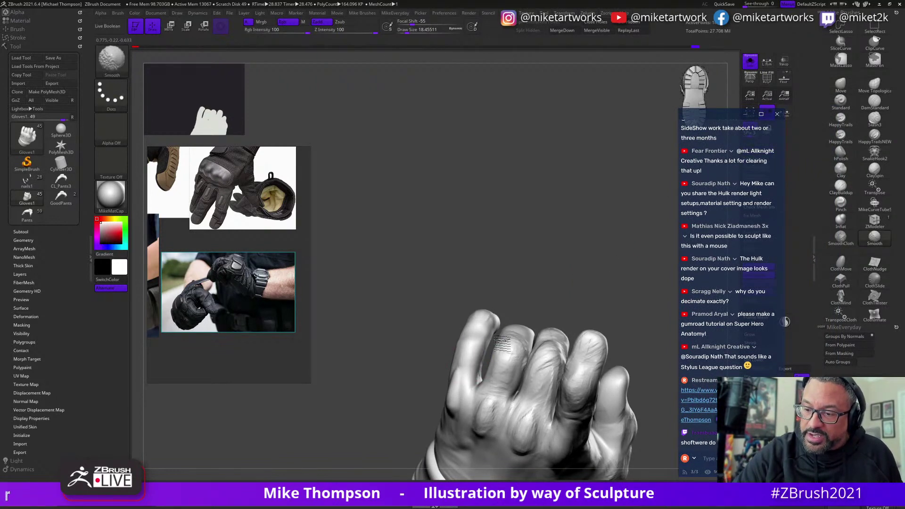
left_click_drag(541, 231, 570, 217)
key("shift")
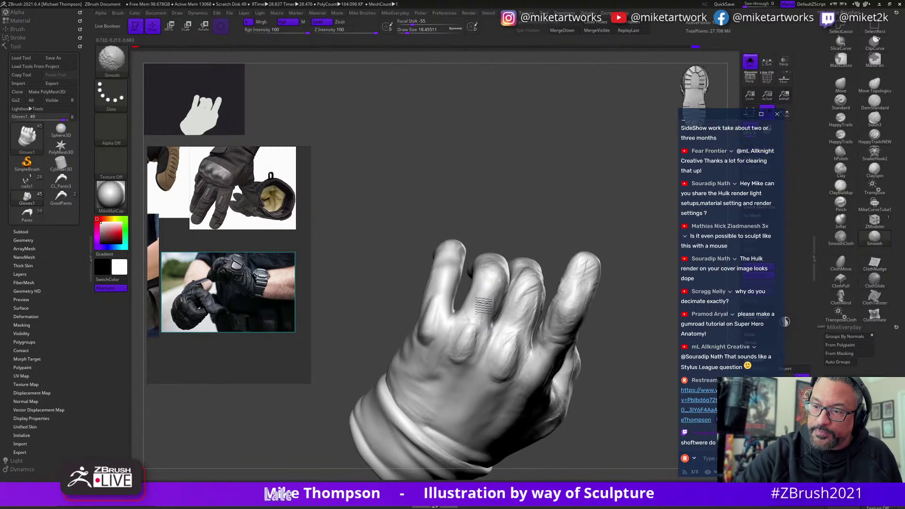
key("shift")
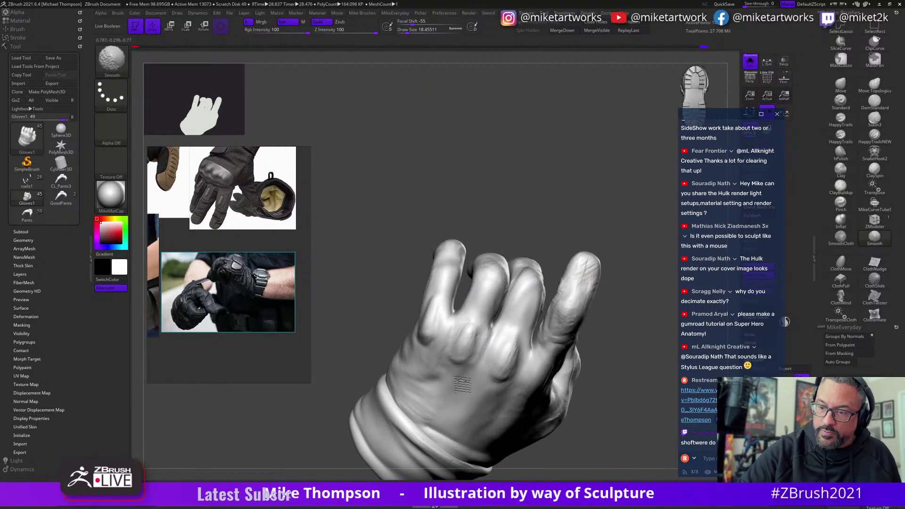
left_click_drag(616, 348, 615, 323)
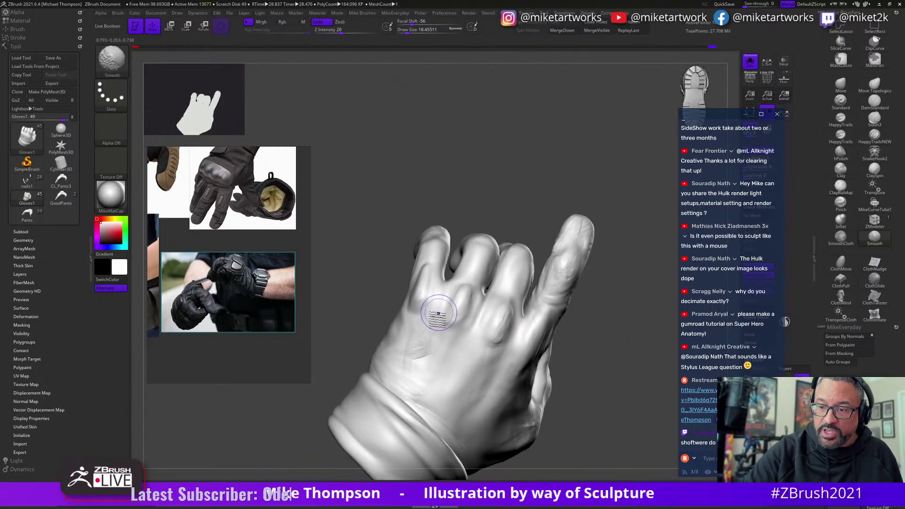
Smooth the skin folds and creases on the glove's palm with the Smooth brush.
left_click_drag(606, 385, 490, 386)
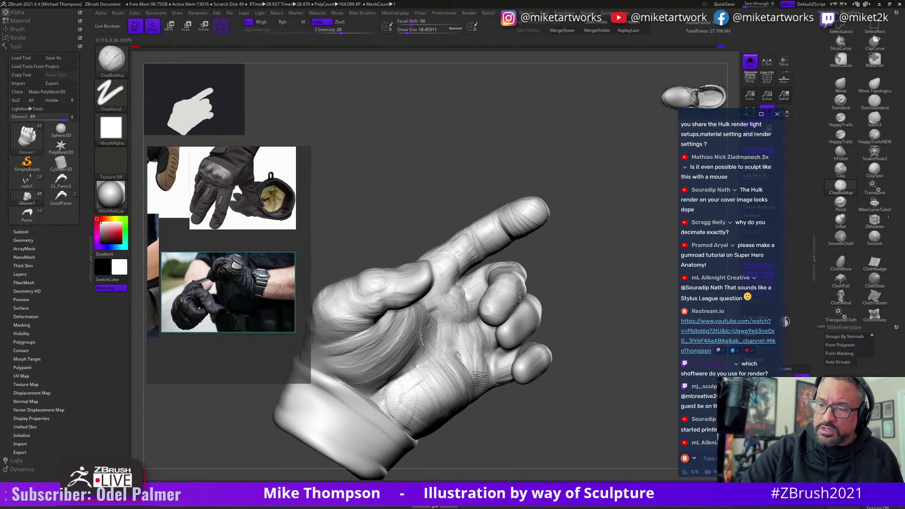
key("shift")
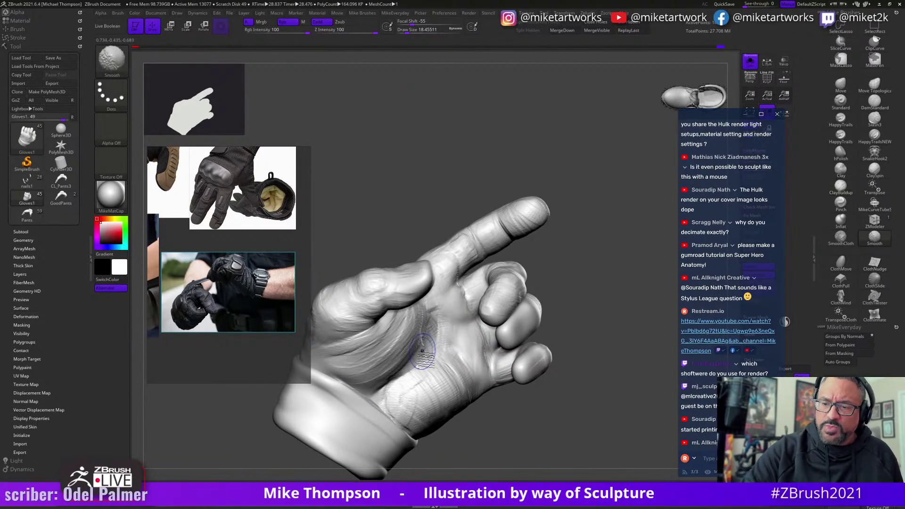
left_click_drag(555, 414, 467, 396)
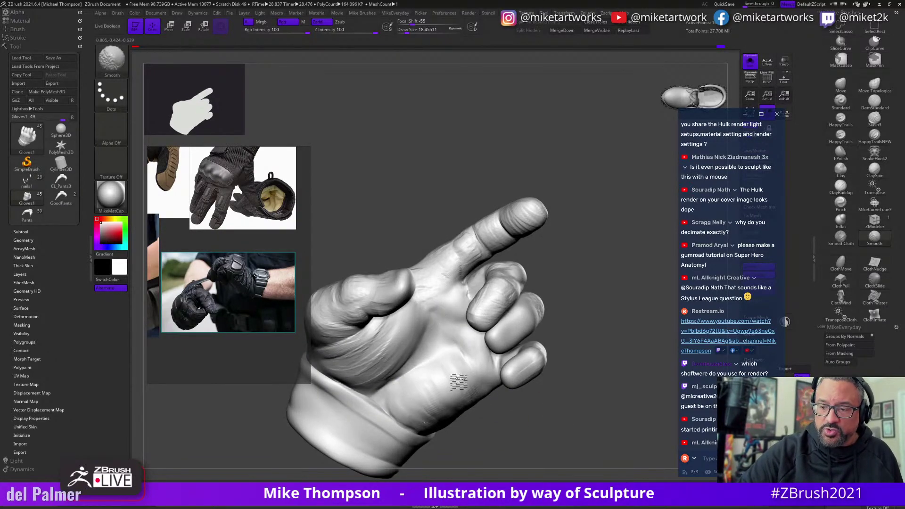
mouse_move(571, 396)
left_mouse_down()
mouse_move(624, 380)
mouse_move(598, 259)
mouse_move(554, 254)
left_mouse_up()
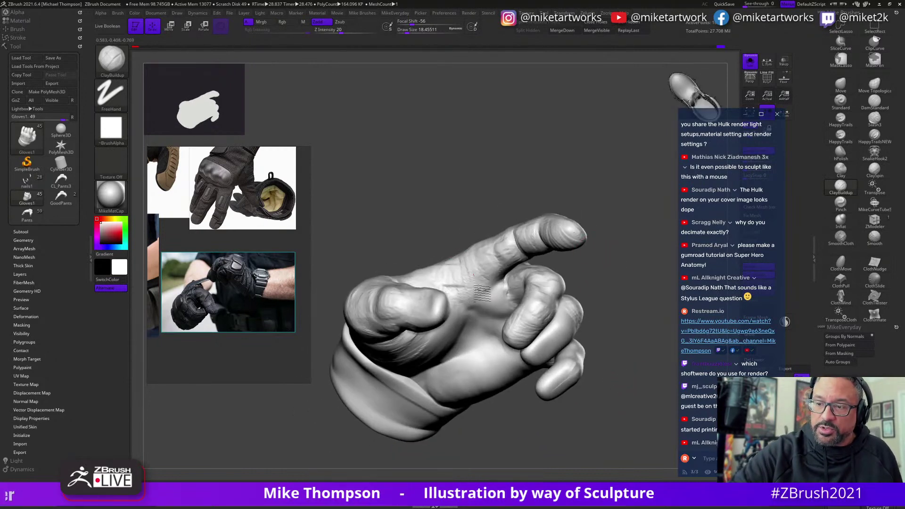
Smooth the glove's thumb side, the web between thumb and index finger, and the adjoining back of the hand.
left_click_drag(481, 293, 468, 264)
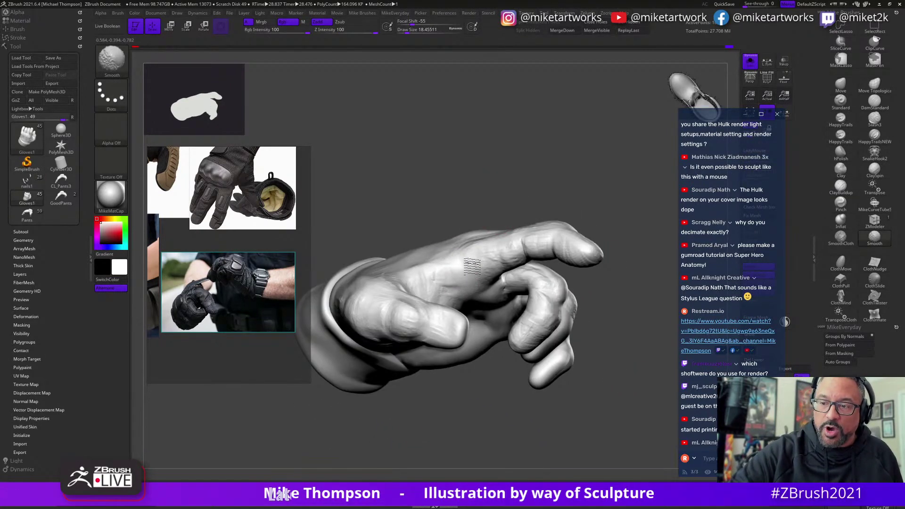
left_click_drag(491, 179, 428, 282)
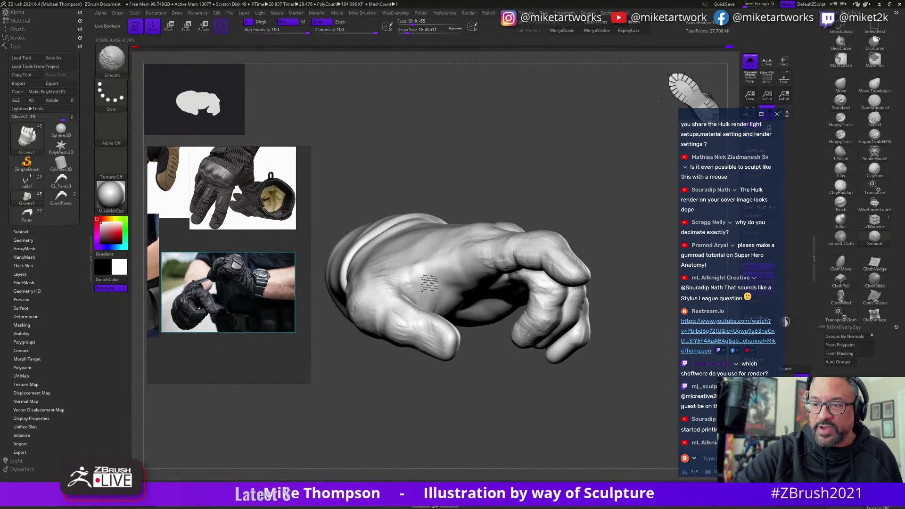
left_click_drag(432, 247, 397, 266)
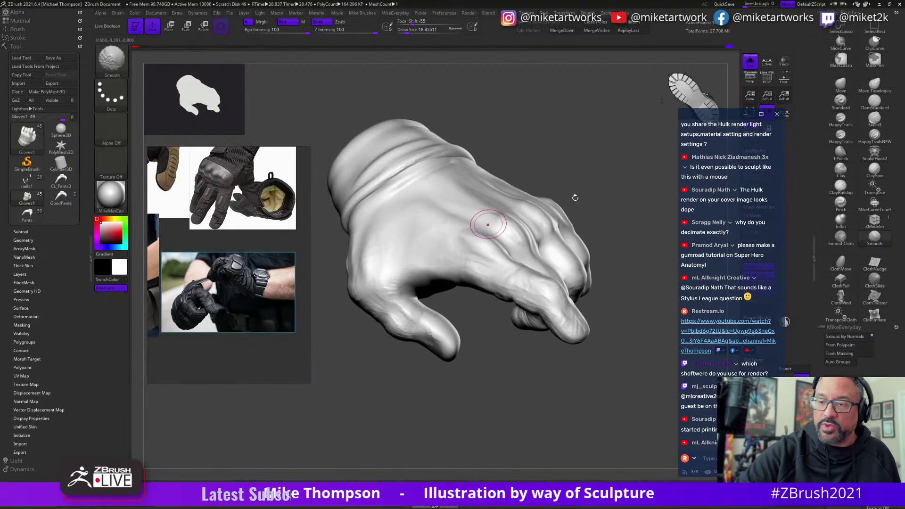
left_click_drag(574, 197, 579, 203)
mouse_move(436, 267)
left_mouse_down("shift")
mouse_move(424, 254)
mouse_move(396, 264)
mouse_move(411, 253)
left_mouse_up("shift")
left_click_drag(394, 314, 375, 261)
mouse_move(373, 230)
left_mouse_down()
mouse_move(555, 430)
mouse_move(602, 375)
mouse_move(608, 387)
mouse_move(595, 396)
mouse_move(612, 366)
mouse_move(593, 395)
mouse_move(634, 386)
mouse_move(602, 403)
mouse_move(655, 412)
mouse_move(623, 398)
mouse_move(632, 391)
left_mouse_up()
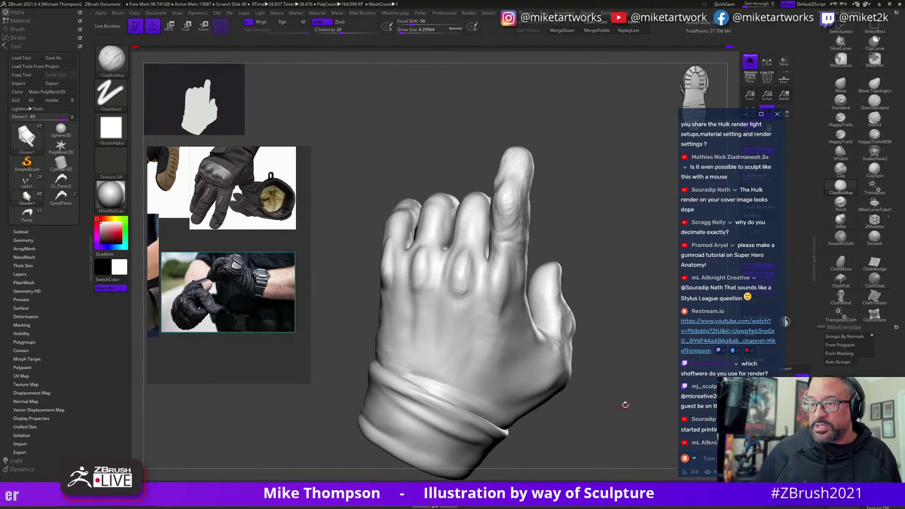
Mask an oval over the middle finger's knuckle and turn it into its own polygroup, with polyframe display on.
mouse_move(559, 217)
left_mouse_down()
mouse_move(598, 216)
mouse_move(581, 222)
left_mouse_up()
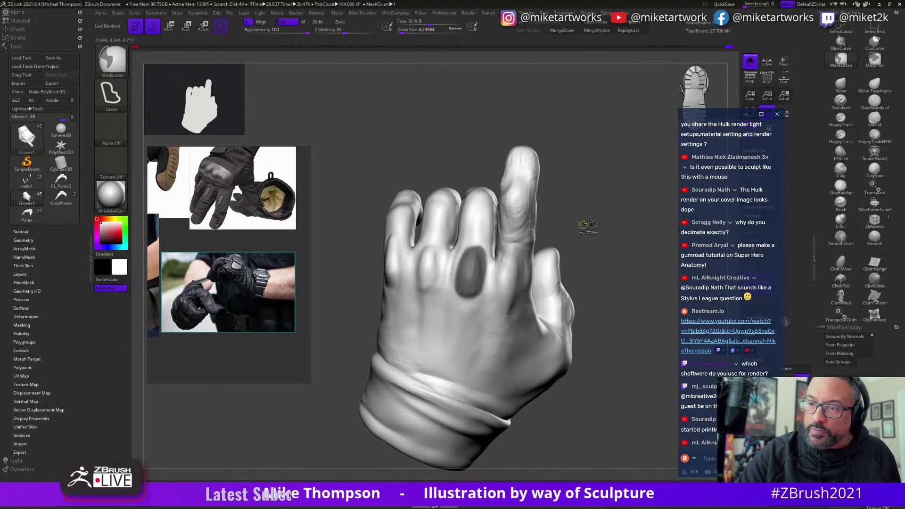
mouse_move(587, 225)
left_mouse_down()
mouse_move(597, 216)
mouse_move(604, 223)
mouse_move(559, 251)
mouse_move(577, 335)
mouse_move(589, 334)
mouse_move(606, 303)
mouse_move(532, 240)
left_mouse_up()
key("space")
key("shift+f")
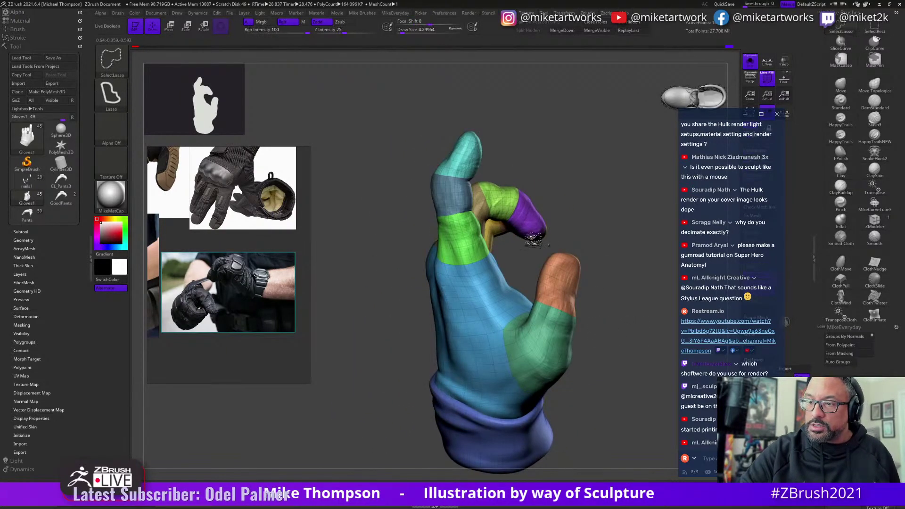
mouse_move(607, 306)
left_mouse_down()
mouse_move(633, 348)
mouse_move(622, 329)
mouse_move(641, 344)
mouse_move(619, 343)
mouse_move(636, 321)
left_mouse_up()
key("ctrl")
key("ctrl+w")
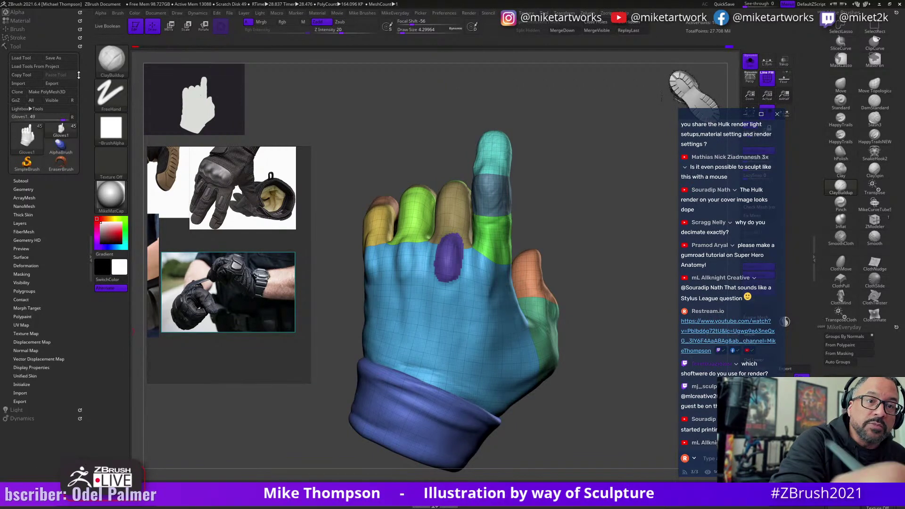
Clone Gloves1 into a separate tool, and duplicate and select the glove as the Gloves2 subtool.
left_click(18, 91)
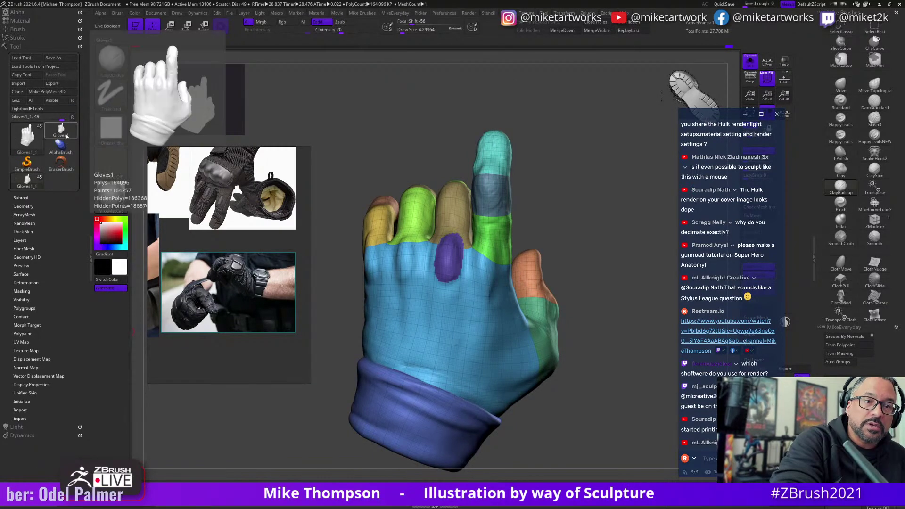
left_click(21, 197)
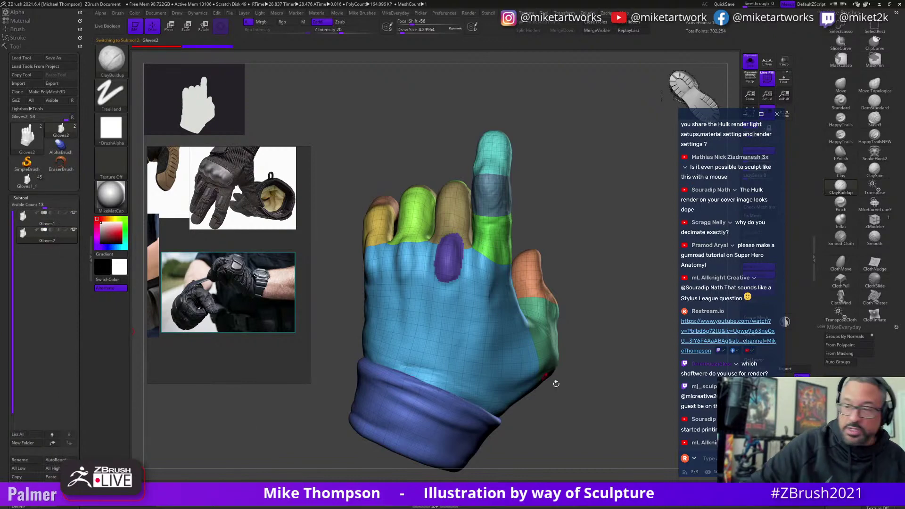
left_click_drag(556, 384, 572, 367)
key("shift")
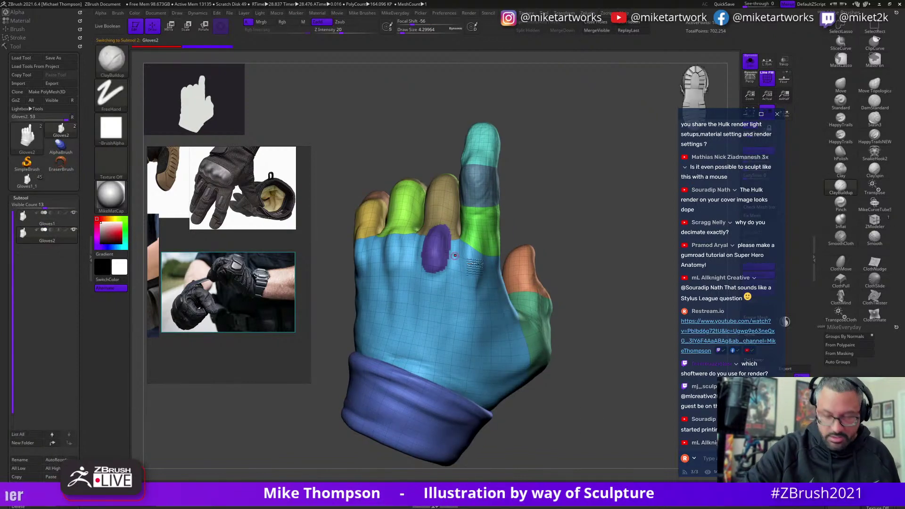
Apply Polish By Groups to clean up the border of the oval knuckle polygroup.
left_click_drag(579, 316, 464, 305)
left_click_drag(586, 262, 596, 257)
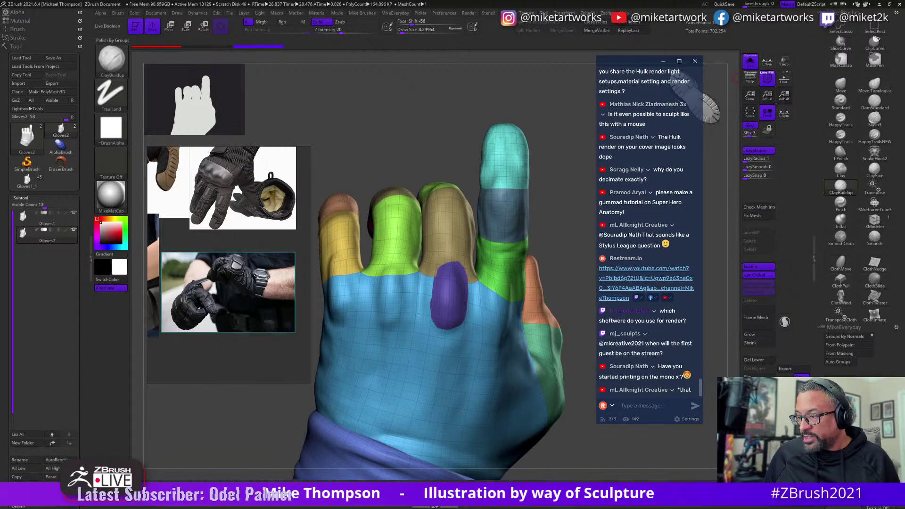
left_click_drag(603, 457, 533, 190)
key("ctrl")
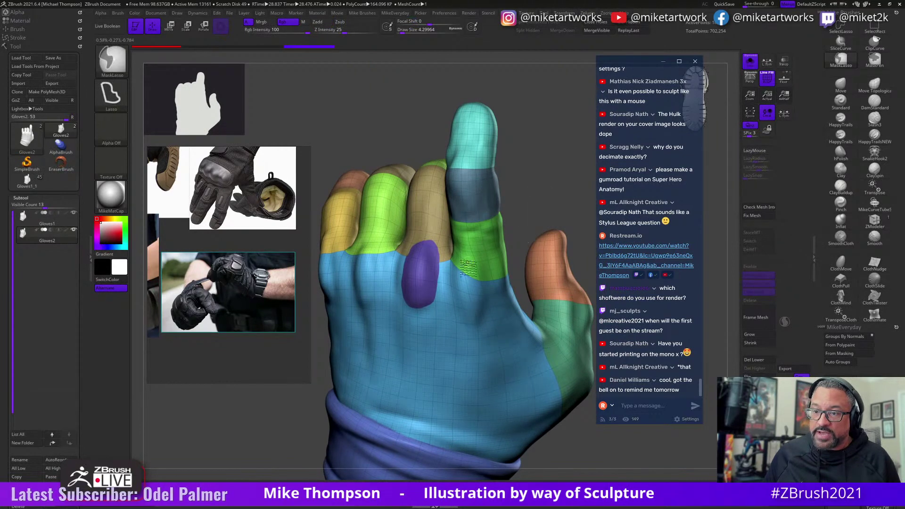
Isolate the knuckle polygroup, delete the hidden rest of the glove copy, and close the hole in the back of the piece.
left_click_drag(544, 183, 563, 278, "ctrl+shift")
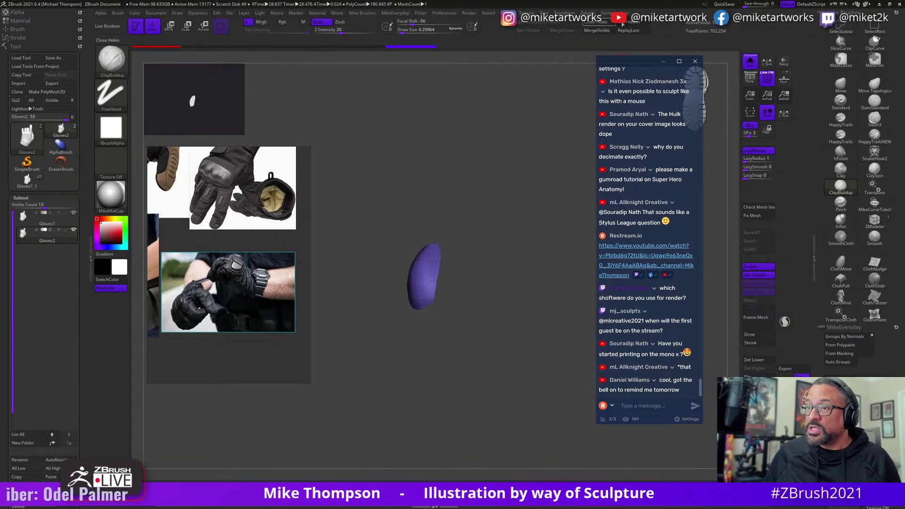
left_click(625, 23)
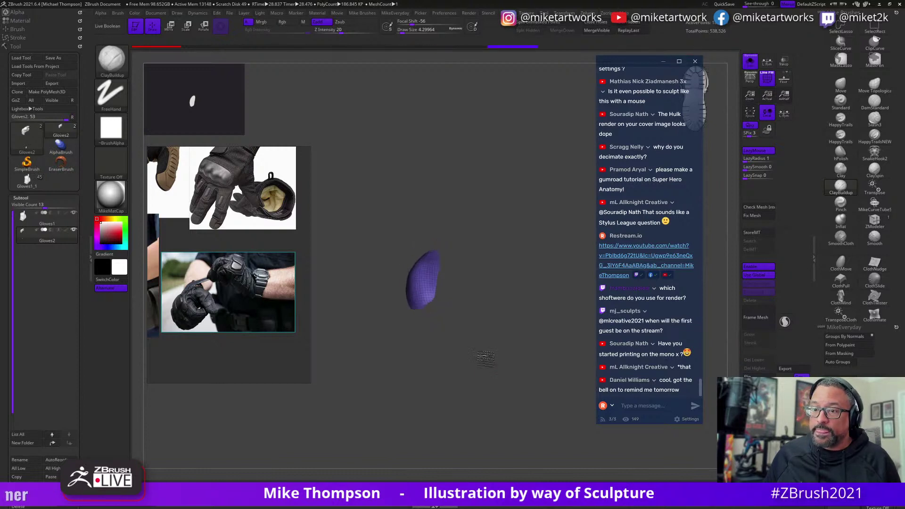
left_click_drag(582, 207, 591, 239)
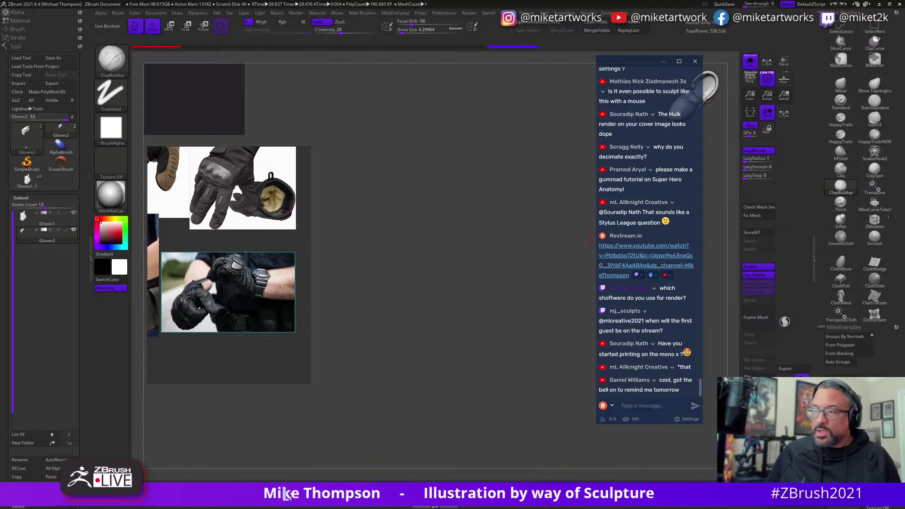
left_click(599, 23)
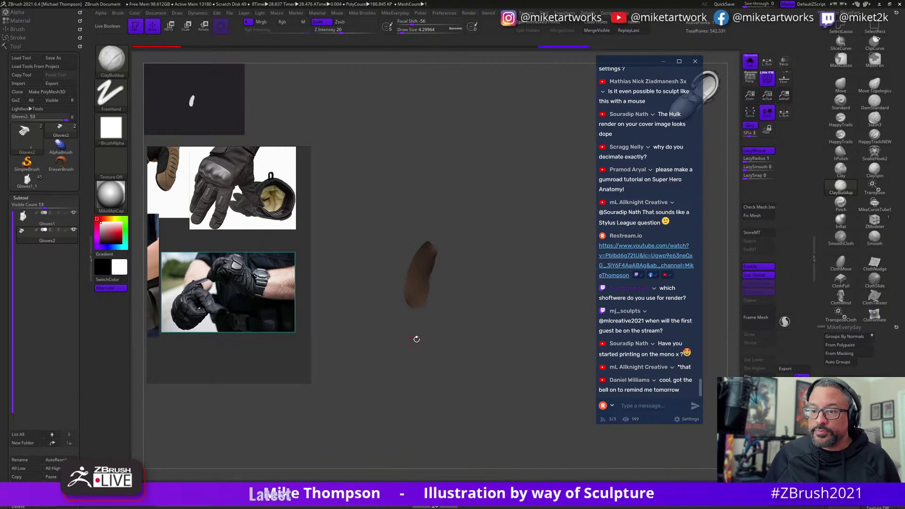
left_click_drag(416, 339, 543, 276)
Align the gizmo to the knuckle pad and move its outer surface away from the back to give the pad thickness.
key("r")
left_click_drag(450, 306, 444, 314)
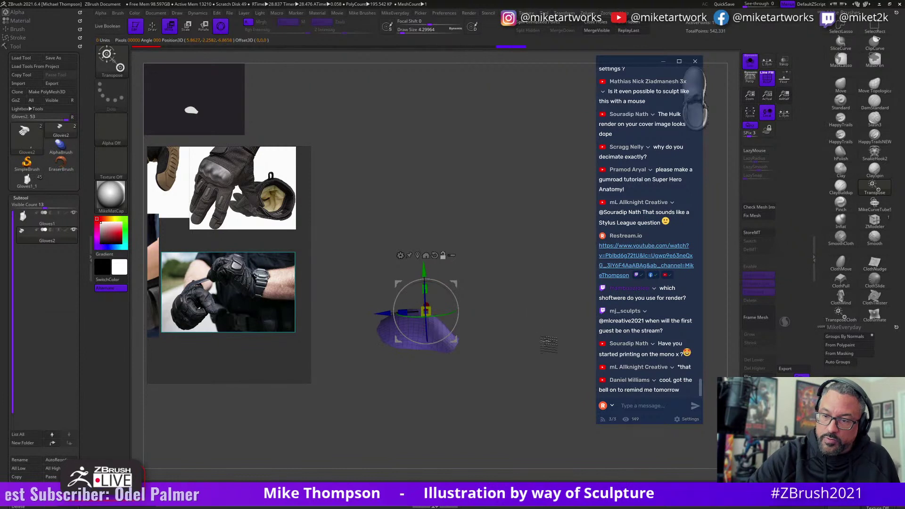
left_click_drag(537, 330, 554, 338)
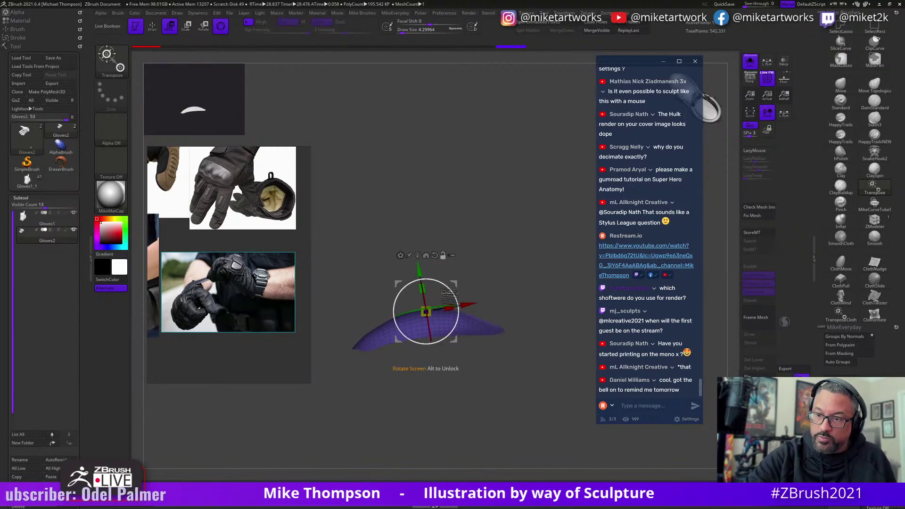
left_click_drag(451, 295, 449, 345)
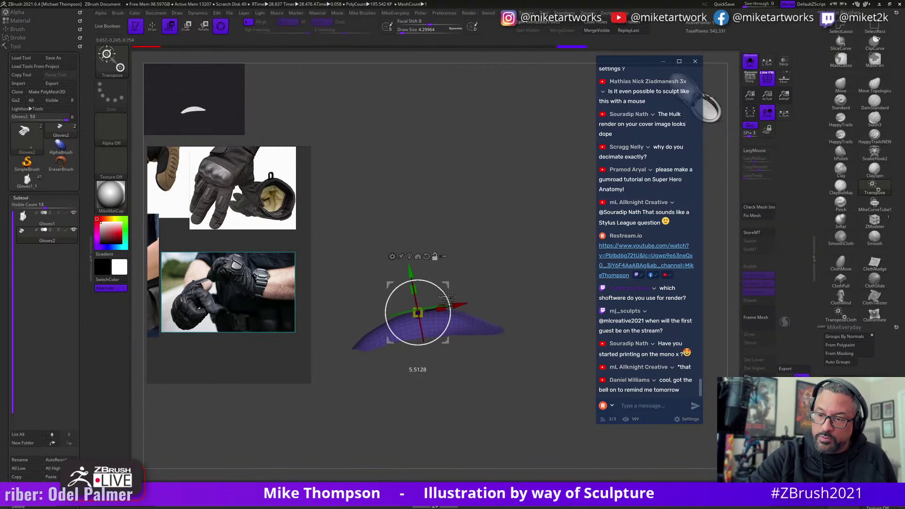
left_click_drag(509, 309, 530, 322)
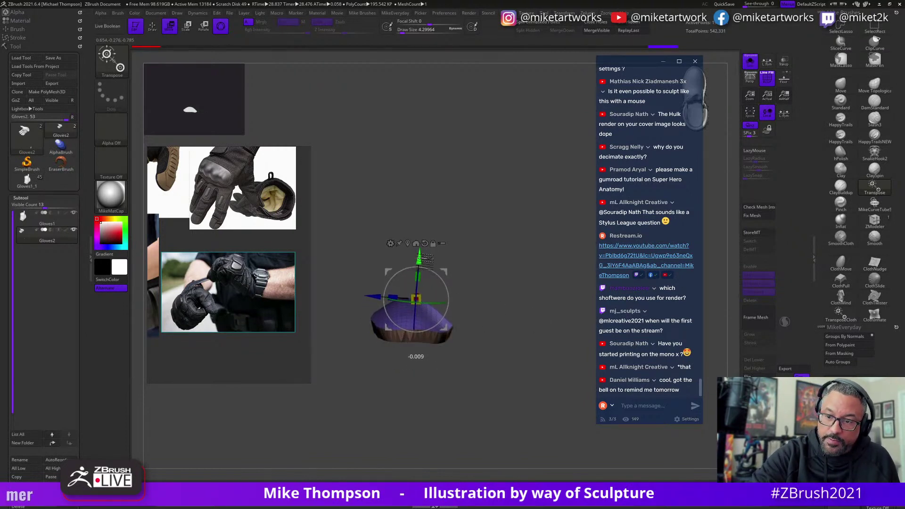
key("q")
ZRemesh the knuckle pad at the same polygon count with Keep Groups and Detect Edges enabled.
mouse_move(518, 378)
left_mouse_down()
mouse_move(480, 384)
mouse_move(542, 373)
mouse_move(506, 391)
mouse_move(537, 384)
mouse_move(517, 383)
mouse_move(527, 393)
mouse_move(517, 376)
mouse_move(537, 403)
left_mouse_up()
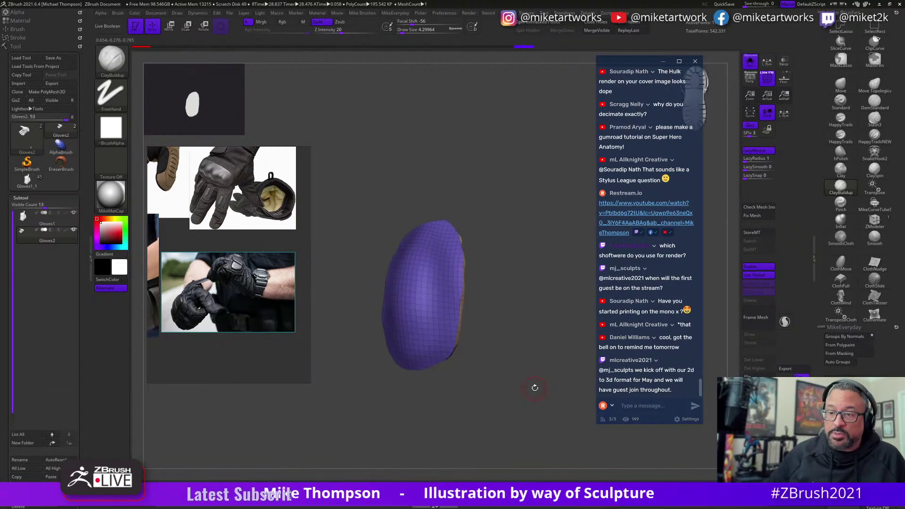
left_click_drag(488, 370, 521, 384)
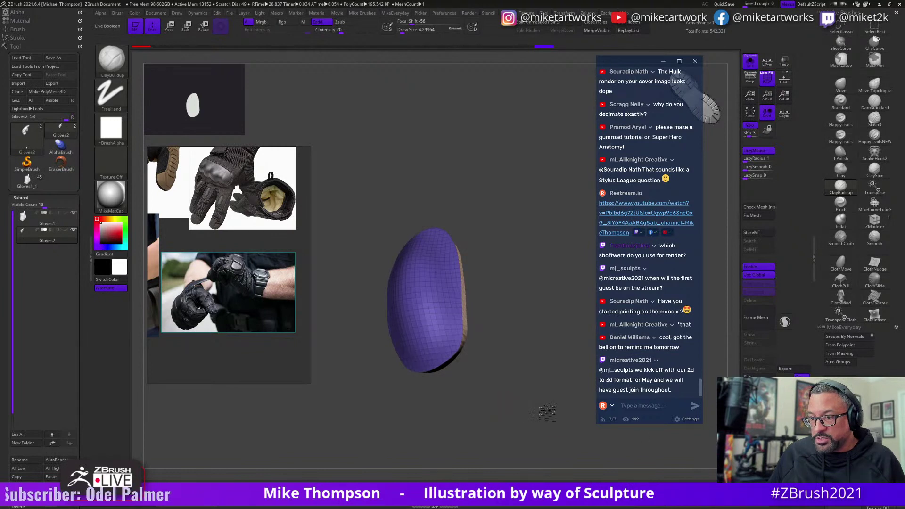
left_click_drag(522, 422, 500, 398)
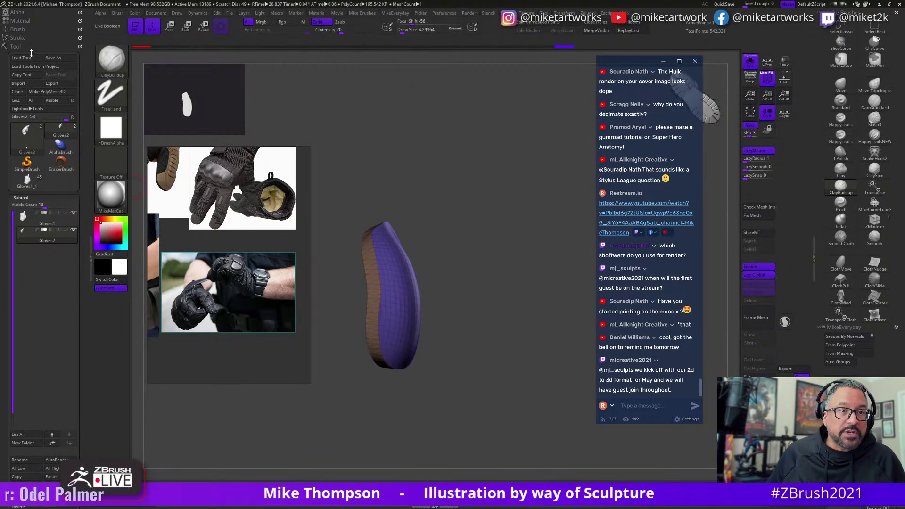
left_click_drag(498, 341, 505, 364)
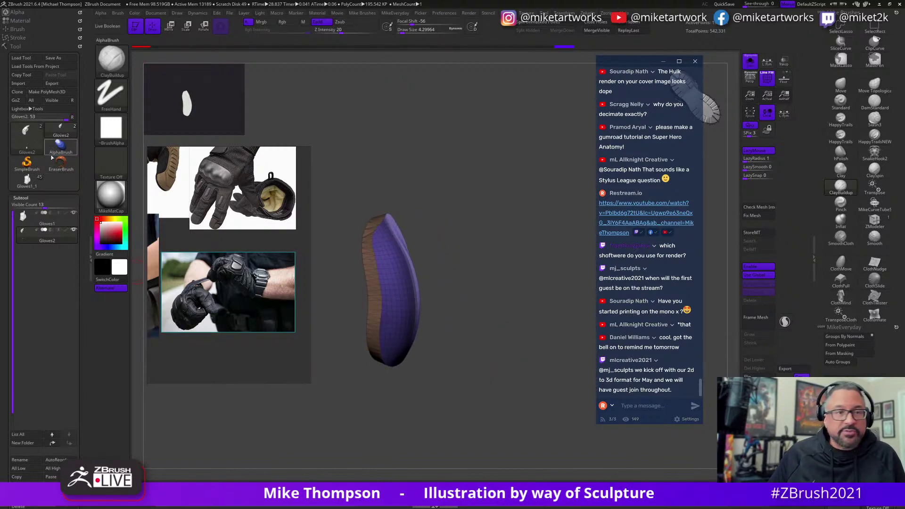
left_click(28, 198)
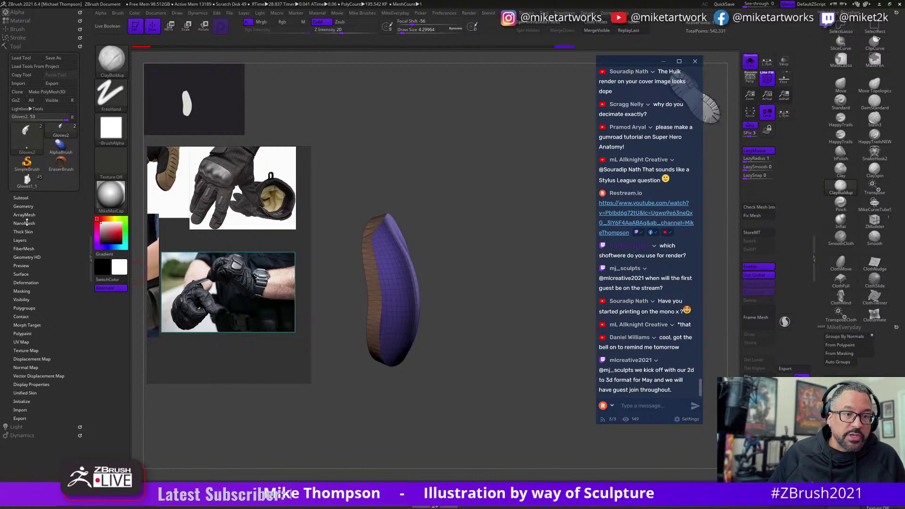
left_click(23, 207)
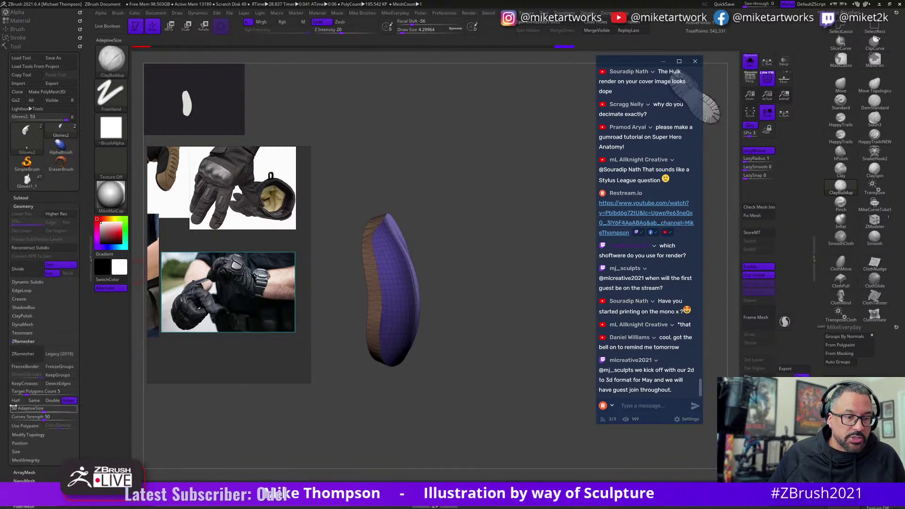
left_click(34, 400)
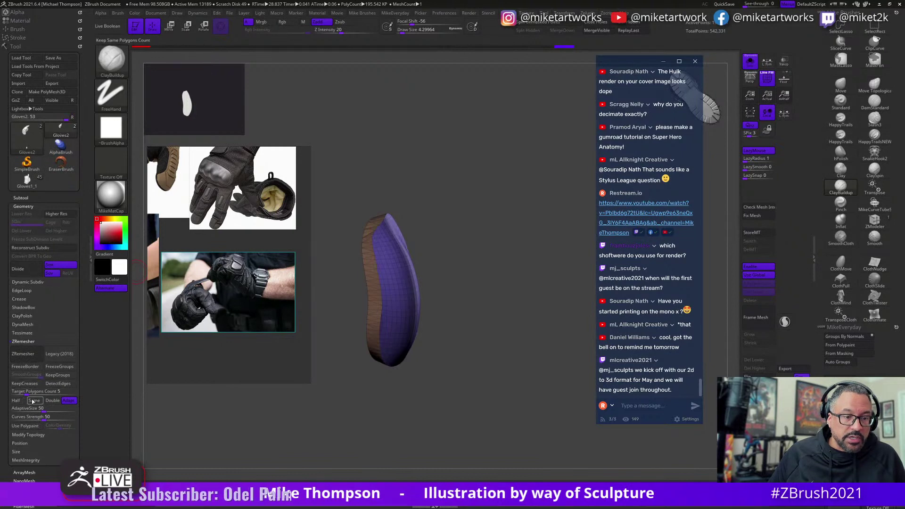
left_click(58, 375)
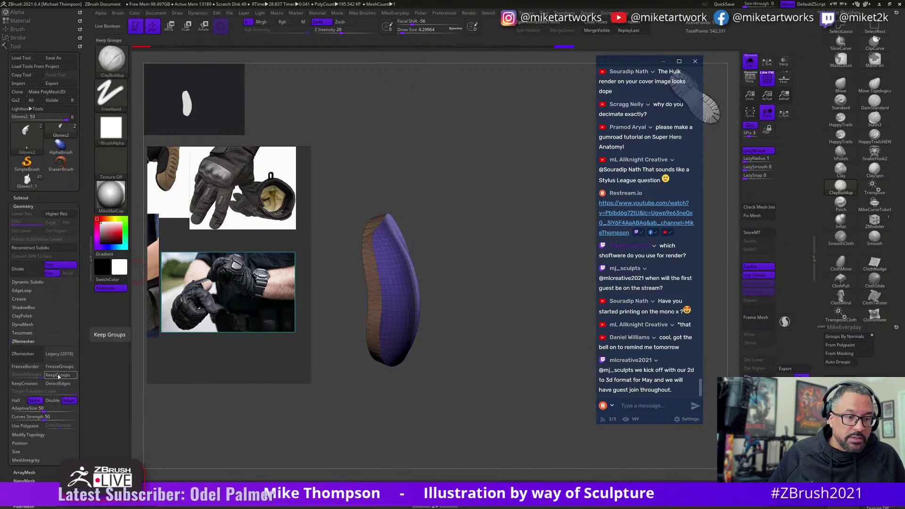
left_click(58, 383)
left_click(23, 353)
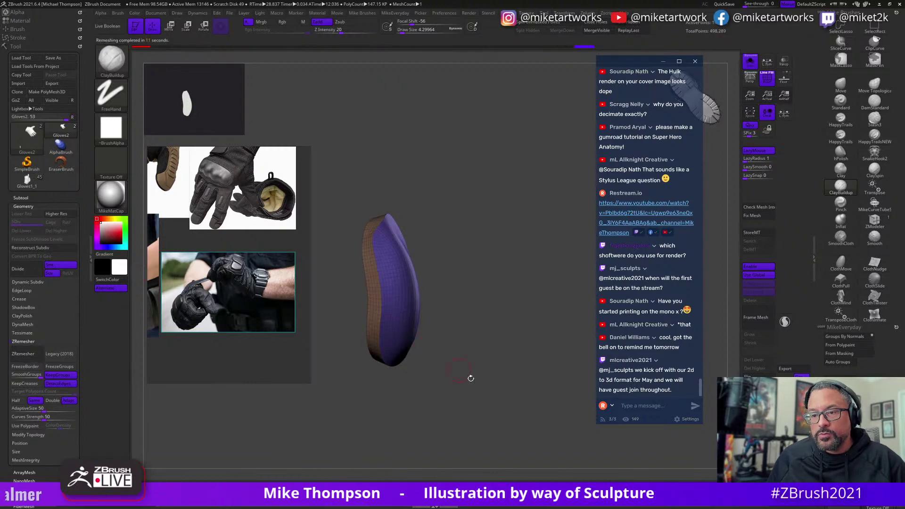
Bring the tan tactical glove photo into the reference view and turn off Solo mode to show the whole glove with its pad.
left_click_drag(470, 378, 434, 379)
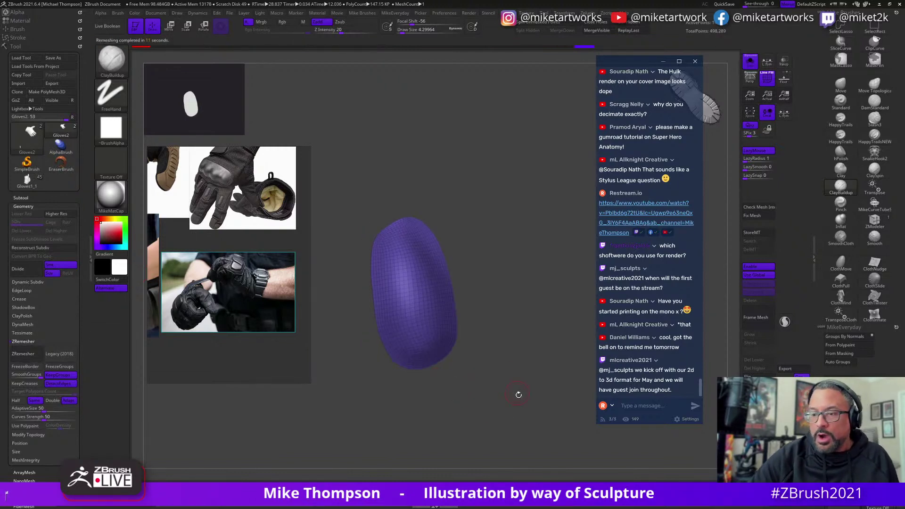
left_click_drag(518, 394, 538, 408)
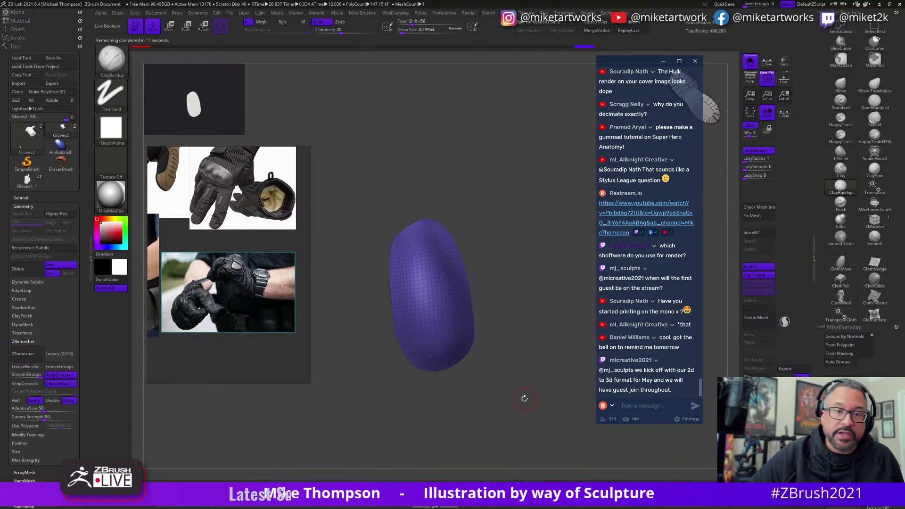
left_click_drag(202, 264, 317, 412)
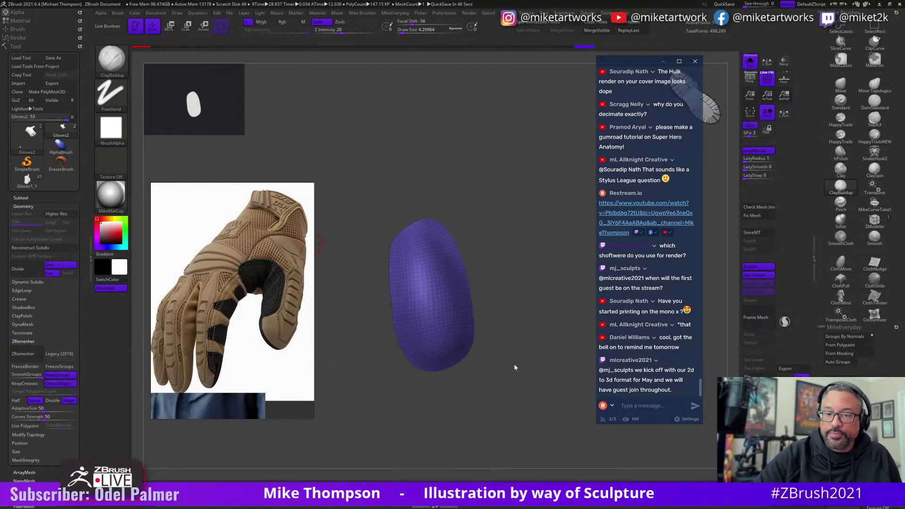
left_click_drag(514, 367, 576, 345)
left_click(750, 60)
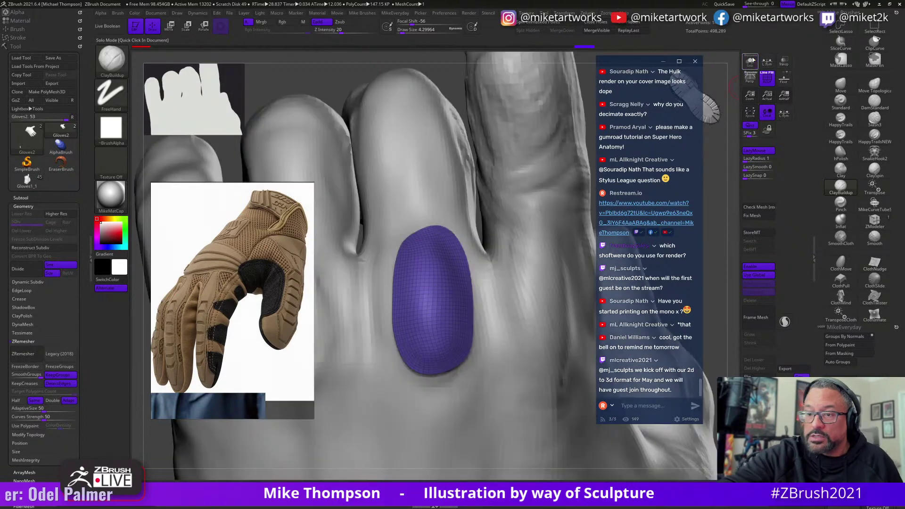
key("f")
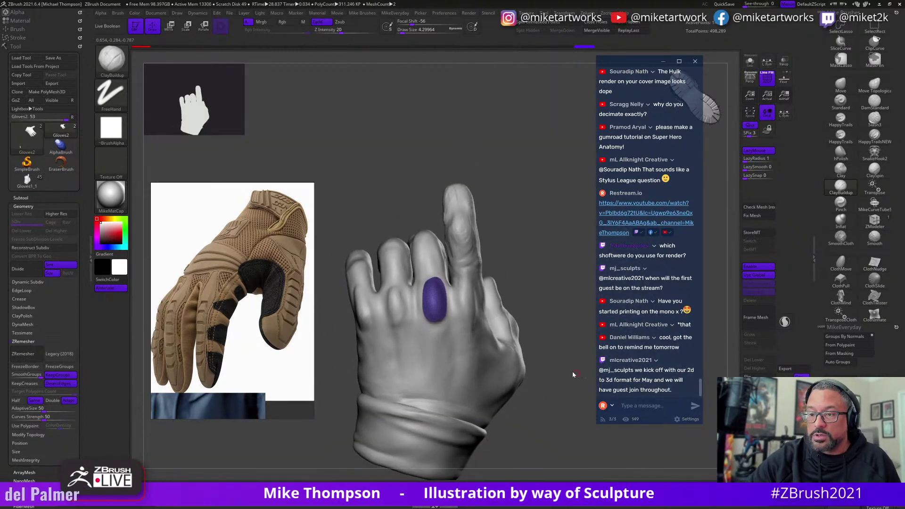
mouse_move(556, 386)
left_mouse_down()
mouse_move(572, 394)
mouse_move(535, 394)
mouse_move(571, 380)
mouse_move(561, 377)
left_mouse_up()
Adjust the knuckle pad's placement against the back of the glove with the transform gizmo.
key("w")
mouse_move(535, 346)
left_mouse_down()
mouse_move(417, 332)
mouse_move(437, 323)
left_mouse_up()
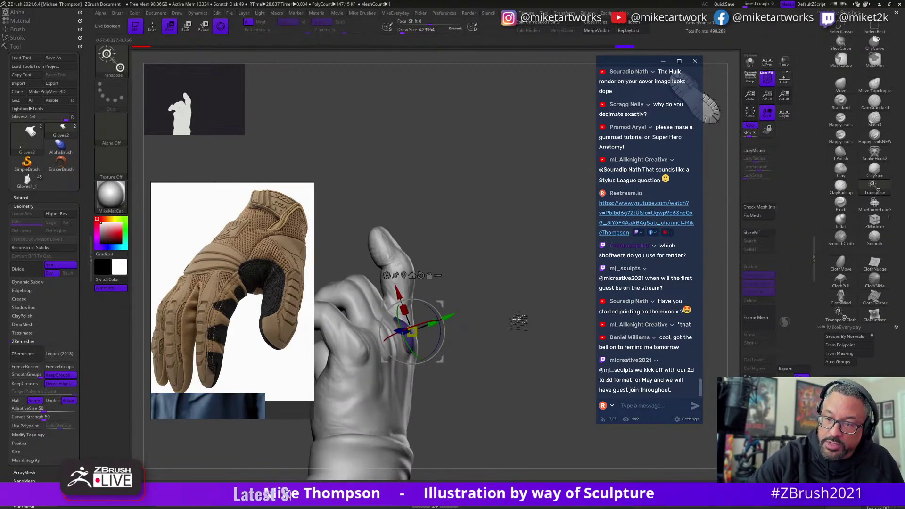
mouse_move(518, 322)
left_mouse_down()
mouse_move(530, 313)
mouse_move(534, 233)
mouse_move(531, 269)
left_mouse_up()
Reshape the knuckle pad's edges to follow the knuckle using the Move brush at a draw size of about 17.
key("q")
key("s")
key("b")
key("m")
key("v")
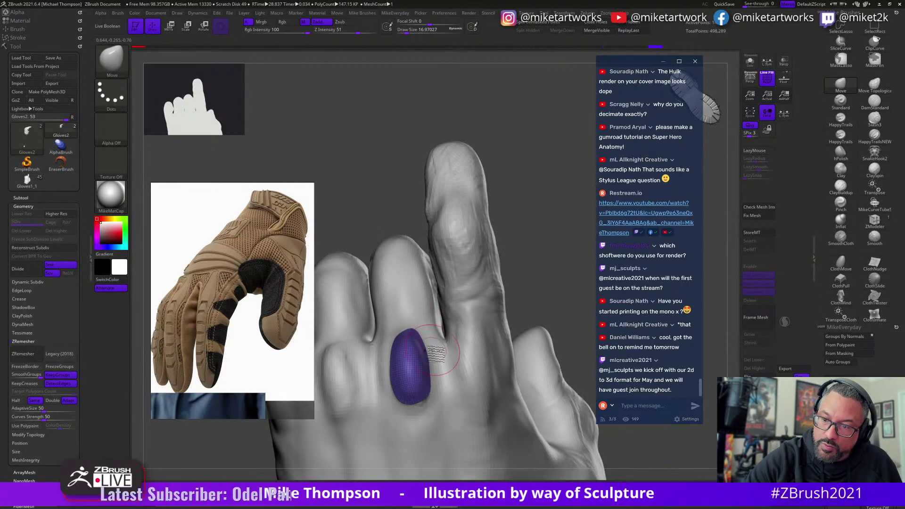
left_click_drag(556, 266, 436, 401)
left_click_drag(537, 252, 419, 324)
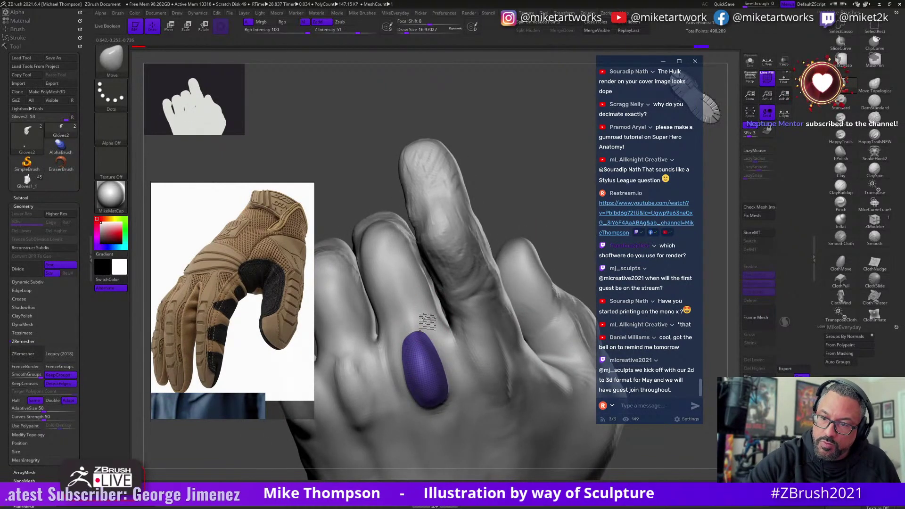
mouse_move(582, 283)
left_mouse_down()
mouse_move(568, 244)
mouse_move(542, 283)
left_mouse_up()
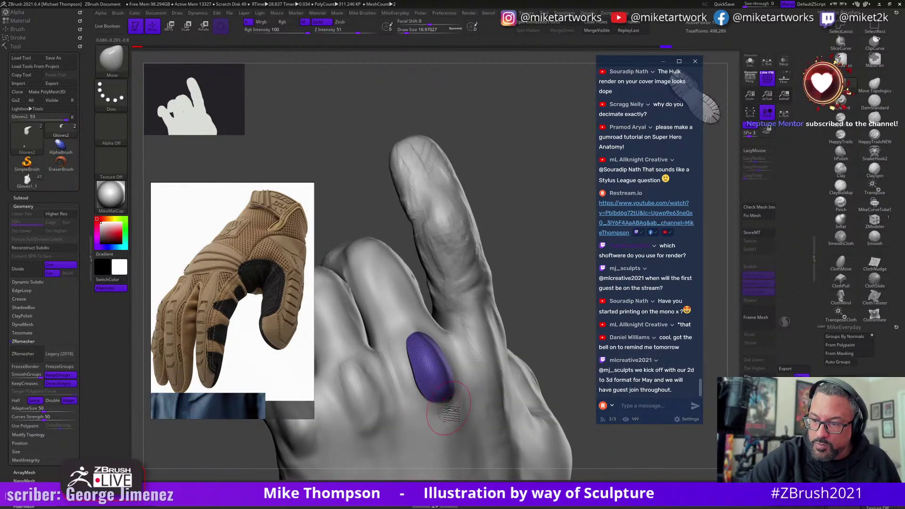
left_click_drag(434, 410, 476, 257)
right_click(556, 302)
Rotate and reposition the knuckle pad with the gizmo so that it follows the slope of the knuckle.
key("w")
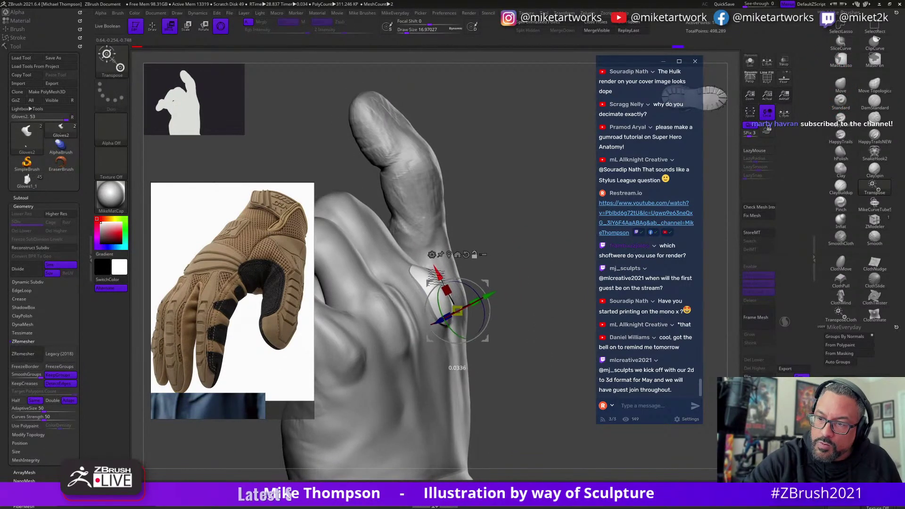
left_click_drag(563, 294, 485, 289)
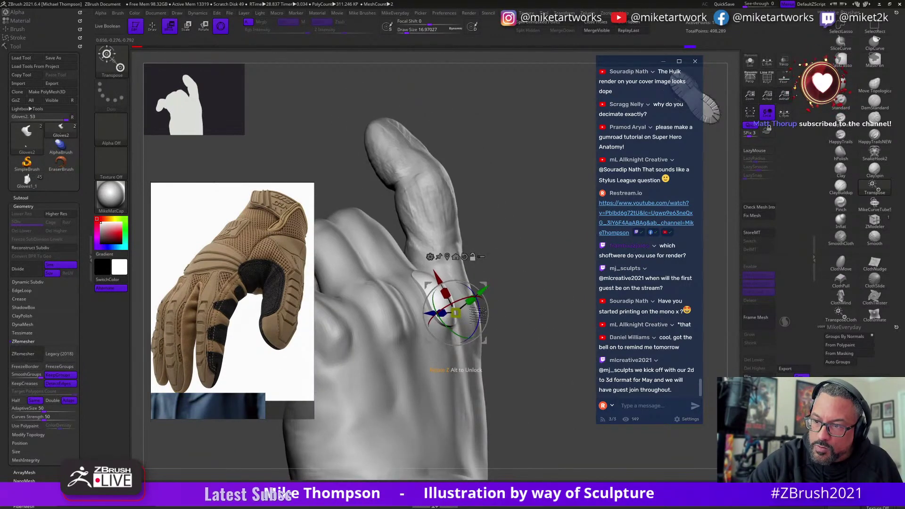
key("q")
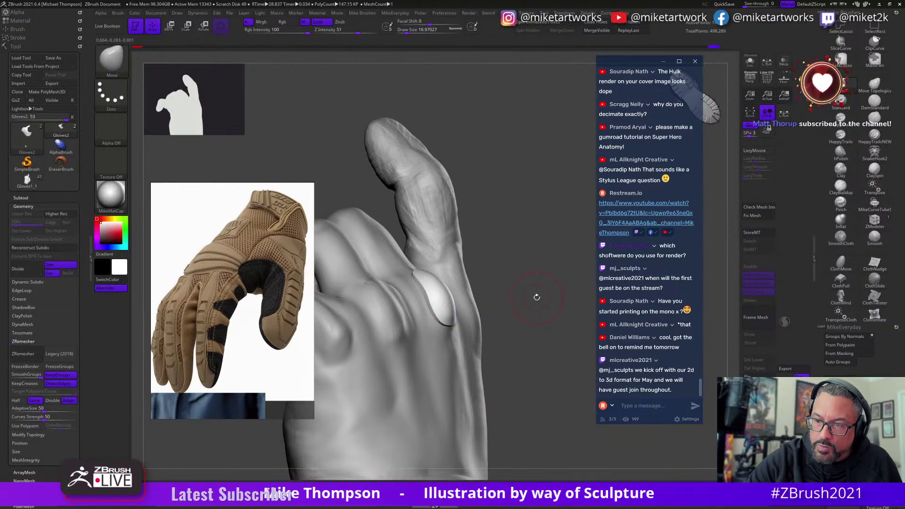
left_click_drag(513, 298, 486, 294)
key("w")
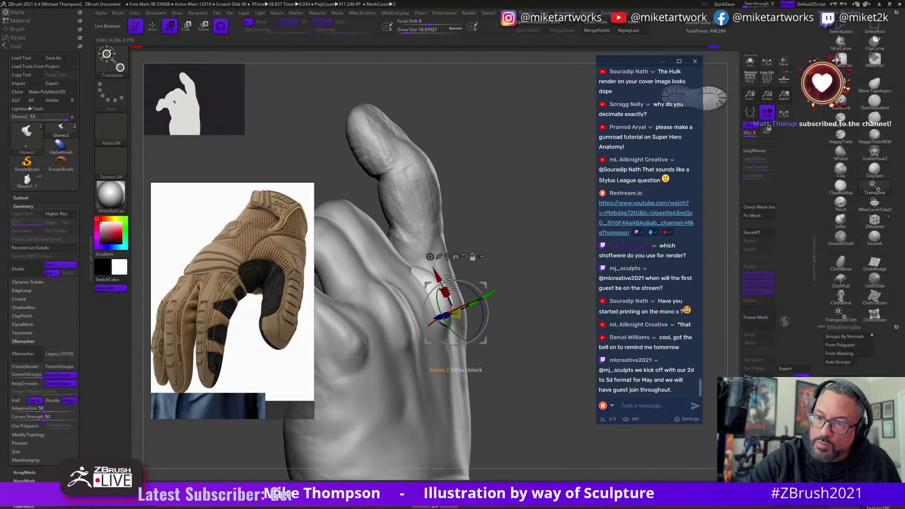
left_click_drag(409, 242, 455, 252)
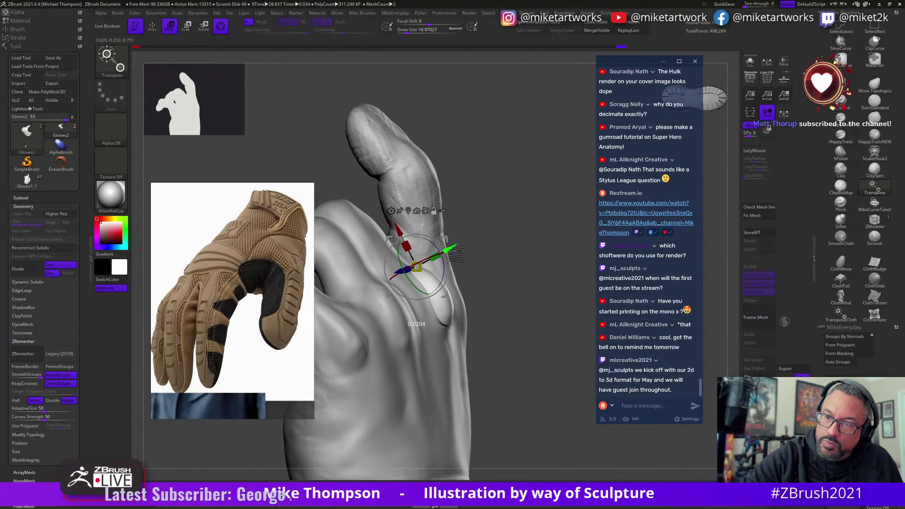
key("q")
Apply Polish By Groups to the knuckle pad to smooth its surface and rim.
mouse_move(521, 309)
left_mouse_down()
mouse_move(523, 321)
mouse_move(505, 338)
mouse_move(535, 172)
mouse_move(550, 177)
left_mouse_up()
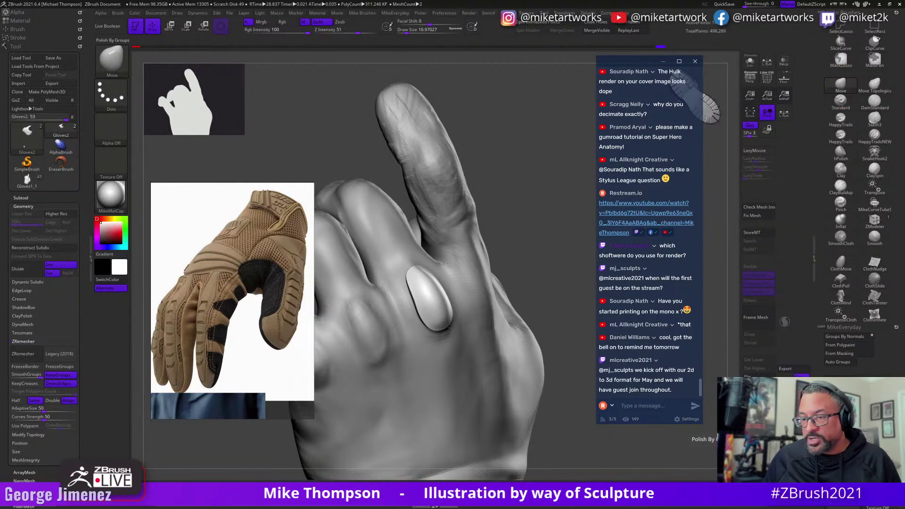
mouse_move(605, 430)
left_mouse_down()
mouse_move(504, 409)
mouse_move(531, 361)
left_mouse_up()
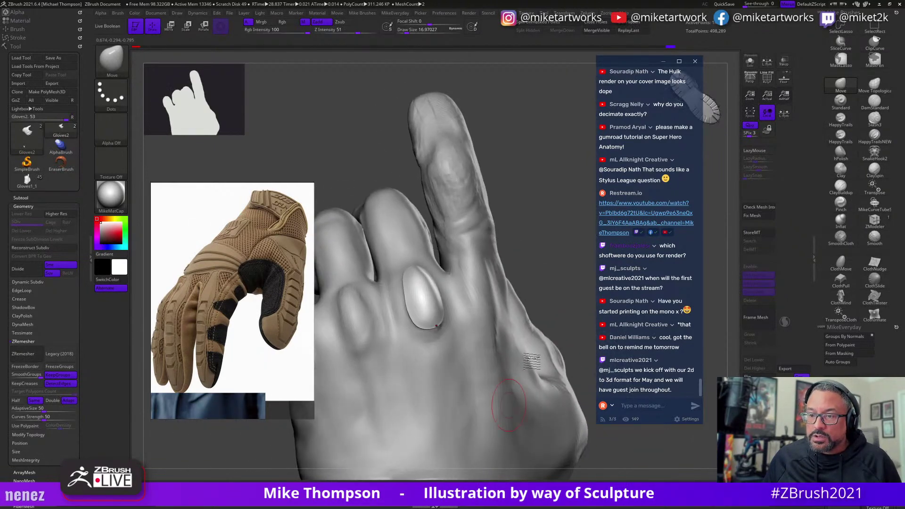
left_click_drag(552, 267, 583, 256)
Flatten the top of the knuckle pad into a harder plane using the hPolish brush, reducing its draw size to about 10.5.
left_click_drag(577, 201, 838, 177)
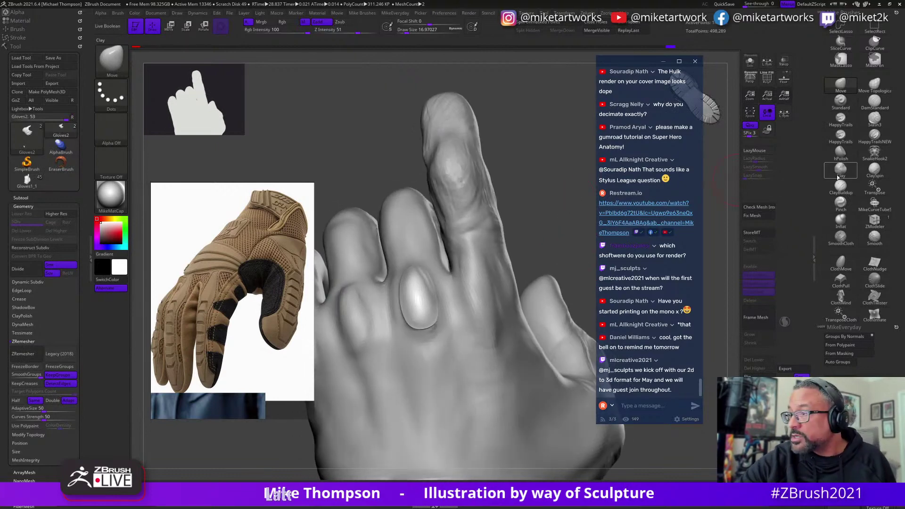
left_click_drag(555, 230, 426, 283)
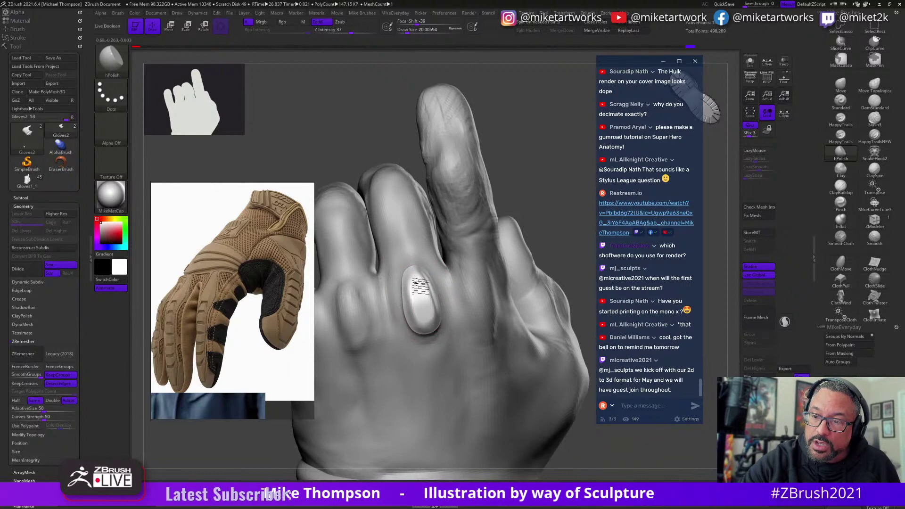
mouse_move(502, 206)
left_mouse_down()
mouse_move(526, 194)
mouse_move(424, 294)
left_mouse_up()
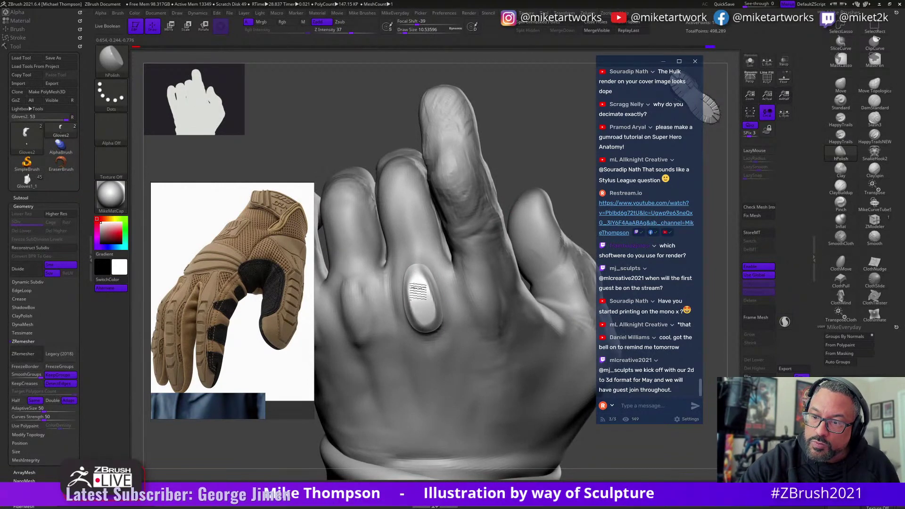
mouse_move(437, 309)
left_mouse_down()
mouse_move(535, 199)
mouse_move(535, 269)
mouse_move(426, 309)
left_mouse_up()
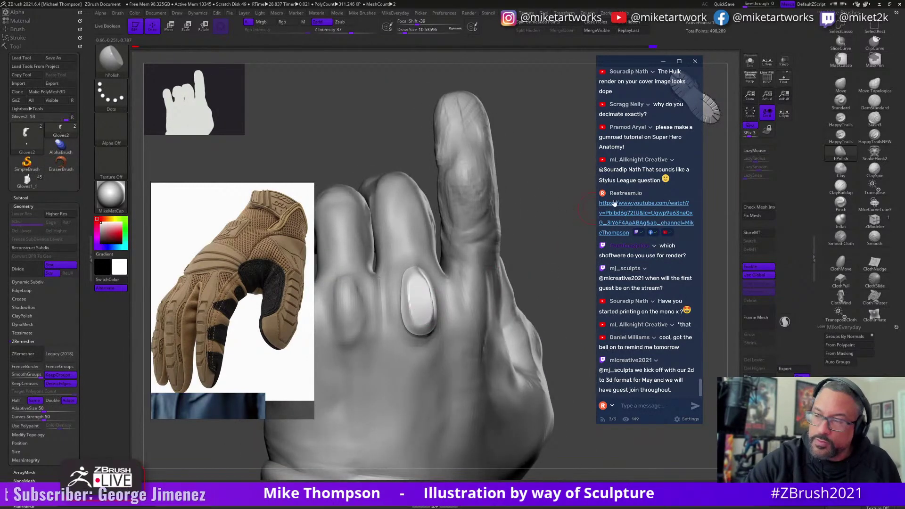
Refine the knuckle pad's outline with the Move brush at a draw size of about 8.
key("b")
key("m")
key("v")
key("s")
left_click(516, 236)
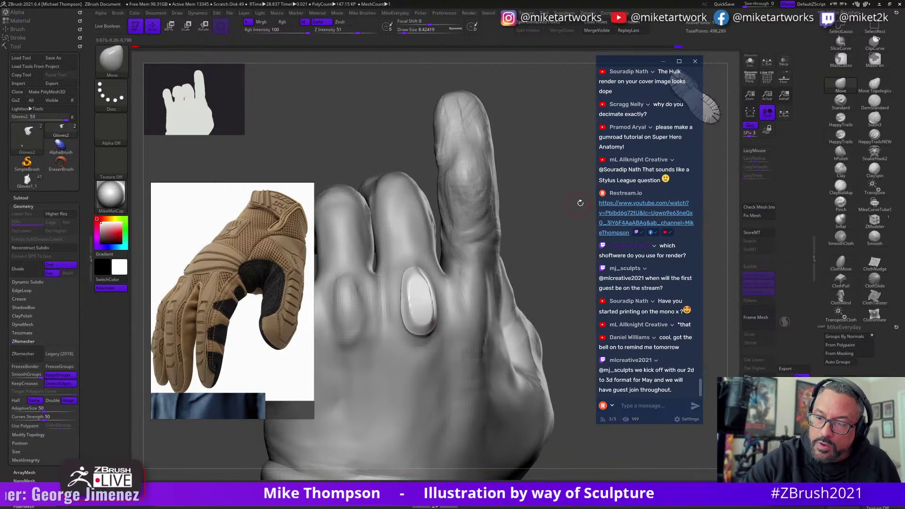
left_click_drag(580, 203, 500, 305)
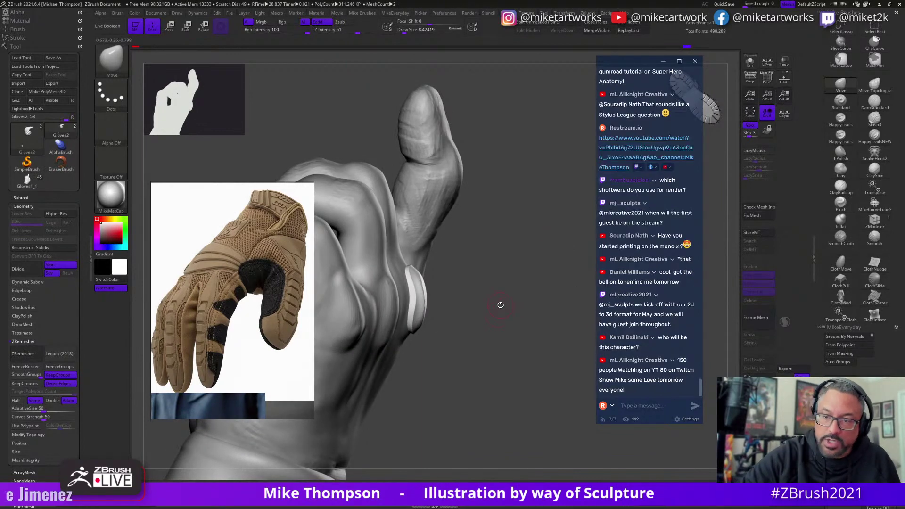
Center the gizmo on the knuckle pad, stretch the pad outward along its thickness, and adjust how it sits on the knuckle.
key("w")
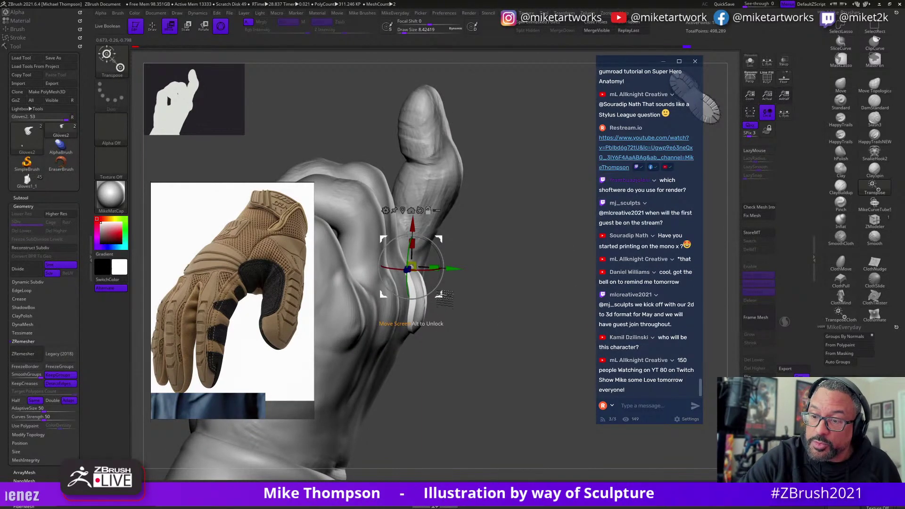
left_click_drag(534, 240, 514, 243)
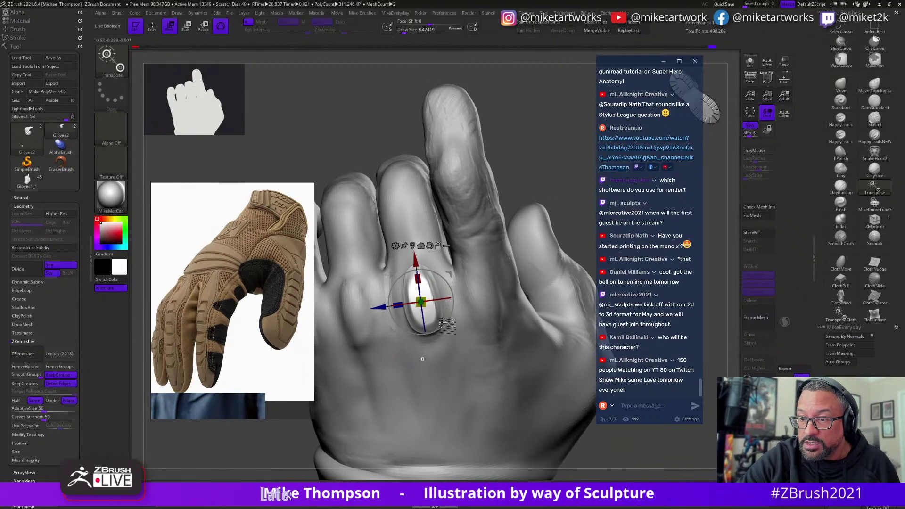
left_click_drag(450, 318, 462, 301)
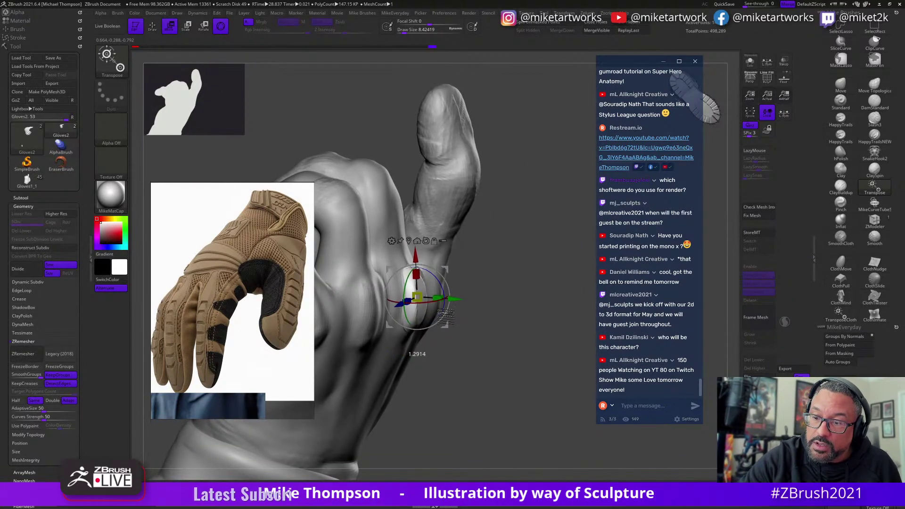
mouse_move(555, 260)
left_mouse_down()
mouse_move(562, 274)
mouse_move(464, 292)
left_mouse_up()
left_click_drag(549, 228, 452, 304)
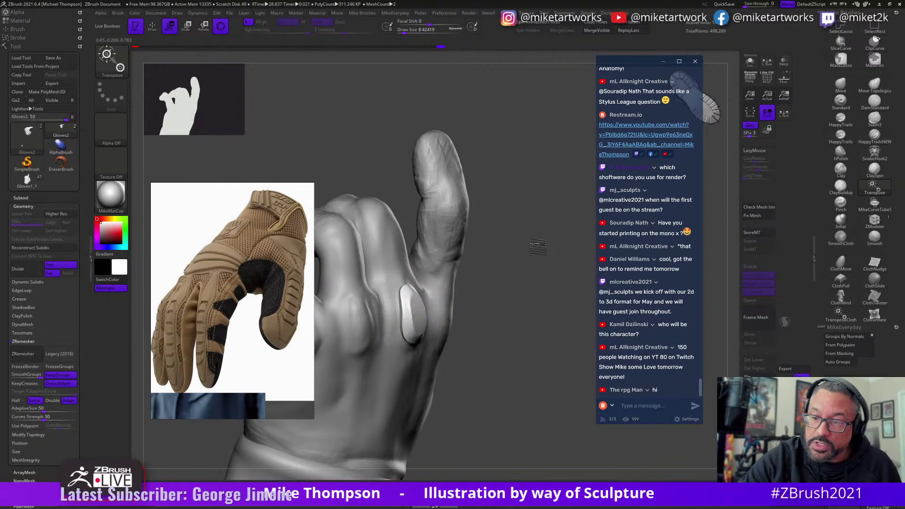
Toggle the Gloves2 subtool's visibility to compare against the bare glove, restore it, and nudge the knuckle pad on the knuckle with the gizmo.
left_click_drag(538, 245, 545, 239)
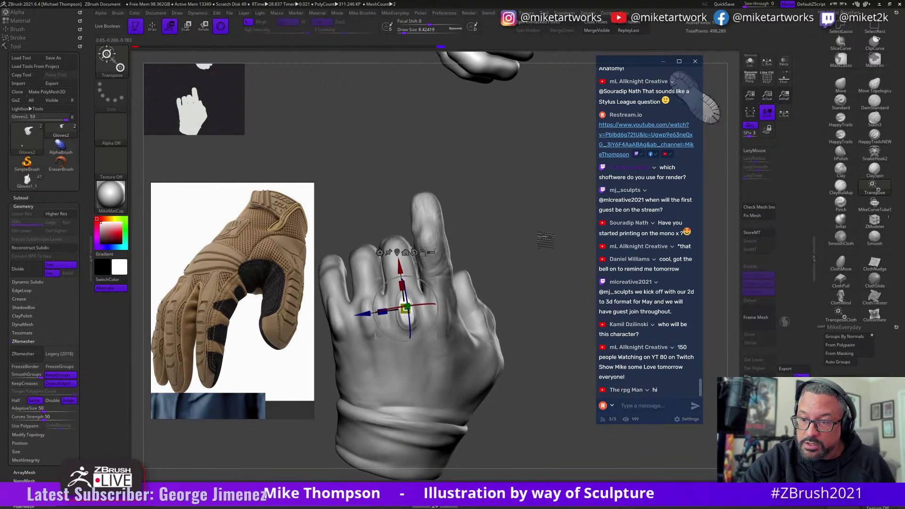
left_click(428, 238, "ctrl+shift")
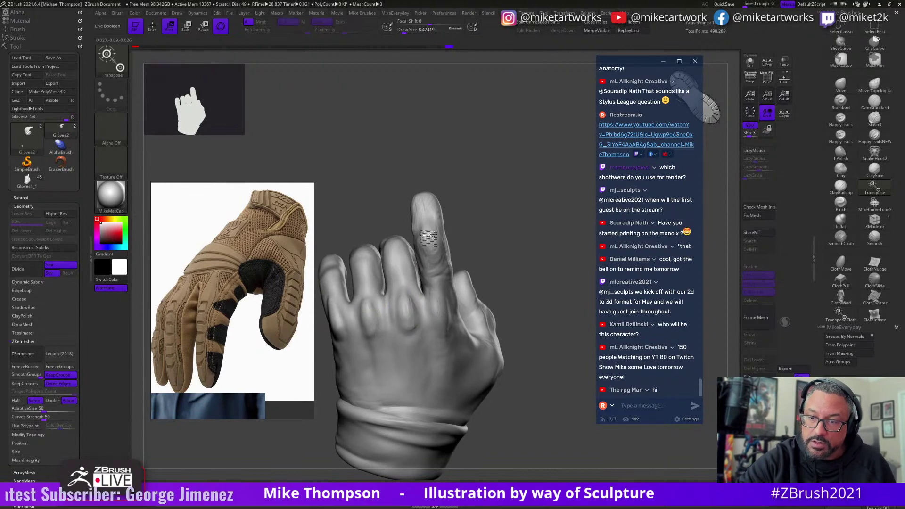
left_click(21, 197)
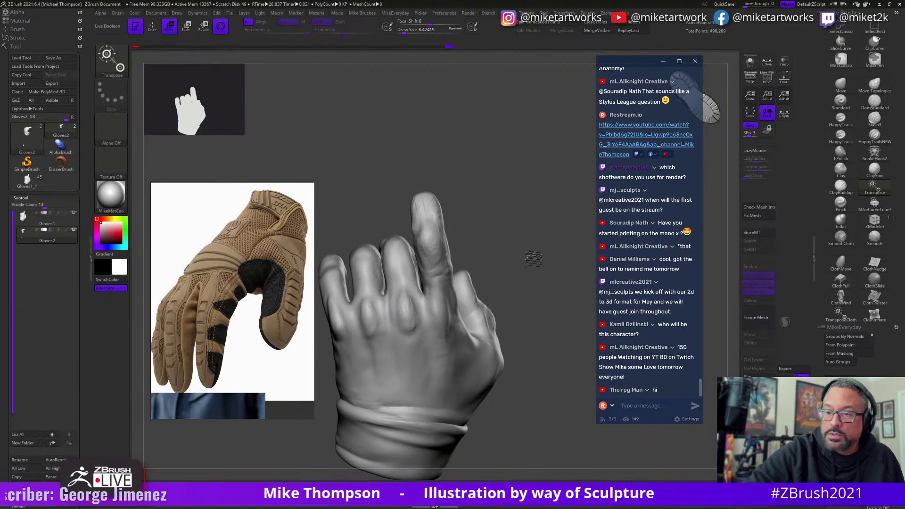
left_click(74, 230)
left_click_drag(407, 363, 405, 363)
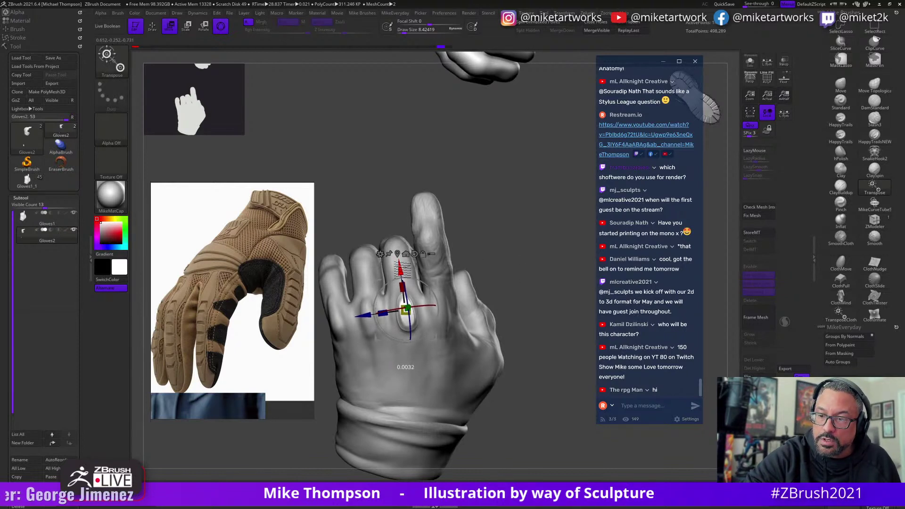
left_click_drag(401, 286, 395, 324)
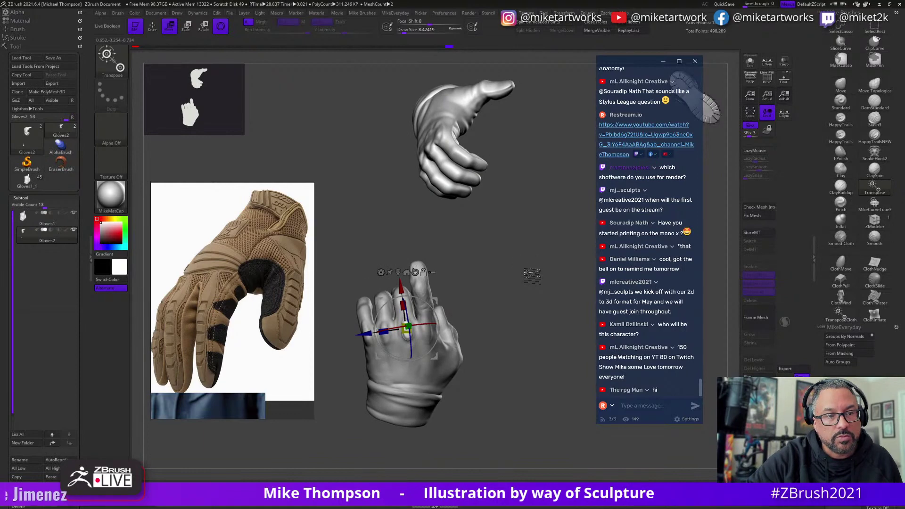
Hide the other glove so that only the glove carrying the knuckle pad stays displayed.
left_click_drag(531, 276, 551, 277)
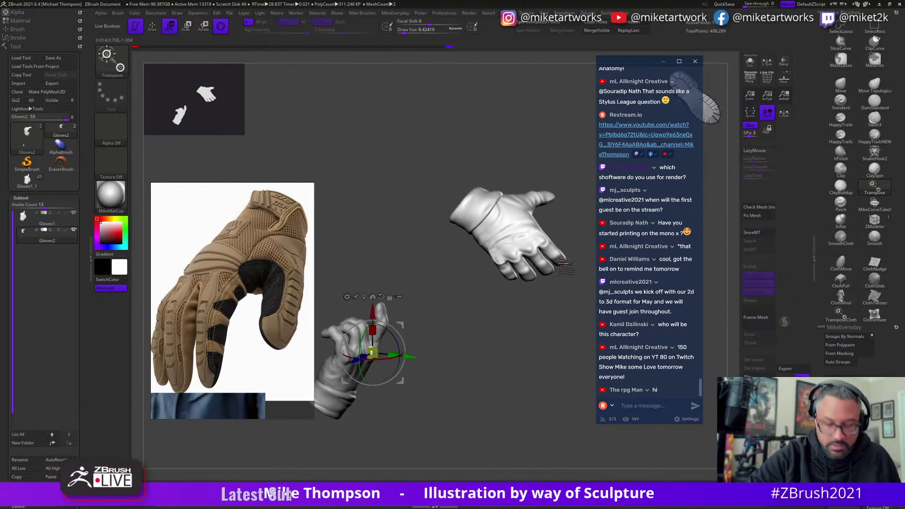
mouse_move(556, 153)
left_mouse_down("ctrl+shift")
mouse_move(573, 302)
mouse_move(452, 140)
mouse_move(459, 151)
left_mouse_up("ctrl+shift")
left_click_drag(523, 330, 542, 335)
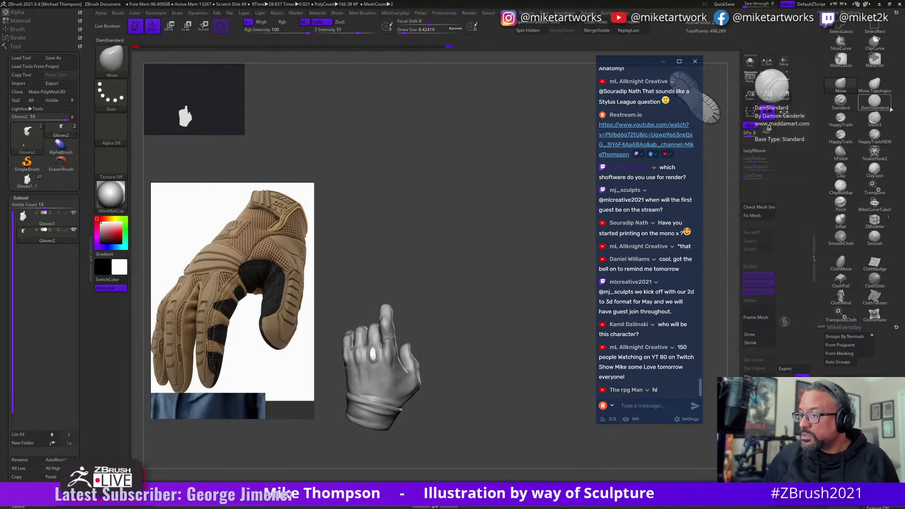
Isolate the knuckle pad subtool in Solo mode and view its top face up close.
left_click(630, 31)
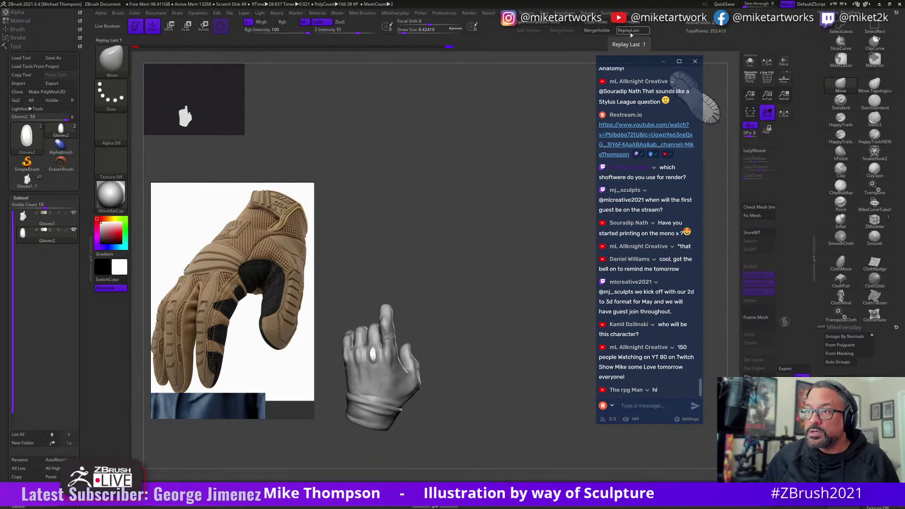
mouse_move(510, 414)
left_mouse_down()
mouse_move(524, 402)
mouse_move(561, 398)
mouse_move(563, 207)
mouse_move(543, 237)
mouse_move(562, 224)
left_mouse_up()
key("w")
key("q")
left_click(746, 66)
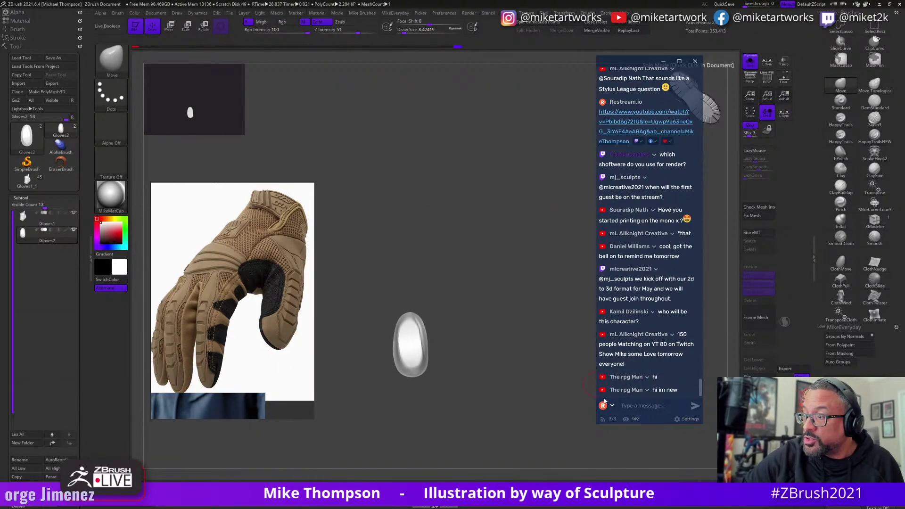
left_click_drag(533, 416, 519, 341)
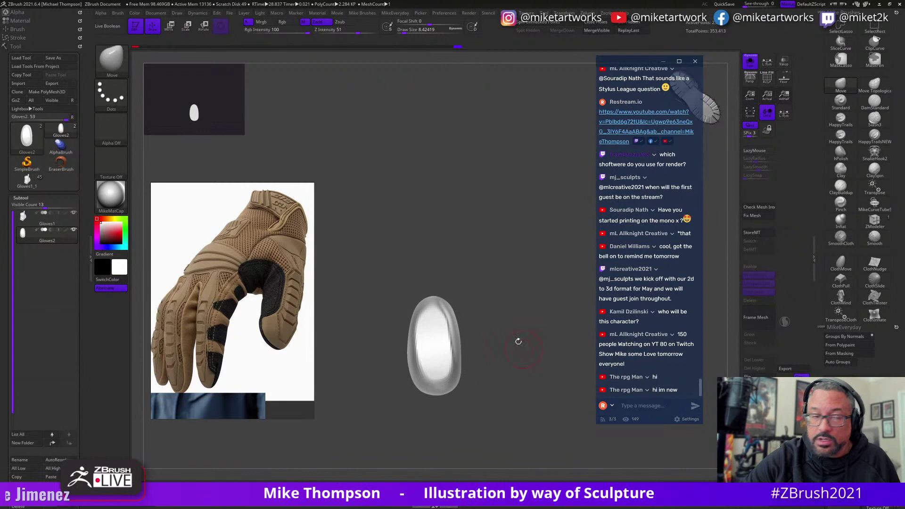
Switch off the second scene light so the knuckle pad's planes are lit by one light only.
left_click(24, 198)
left_click(19, 427)
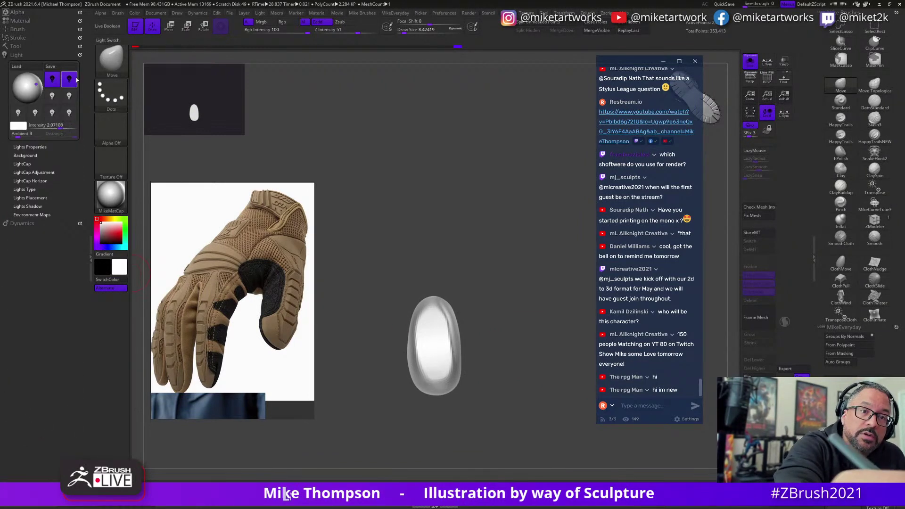
mouse_move(515, 321)
left_mouse_down()
mouse_move(518, 389)
mouse_move(538, 400)
mouse_move(523, 372)
left_mouse_up()
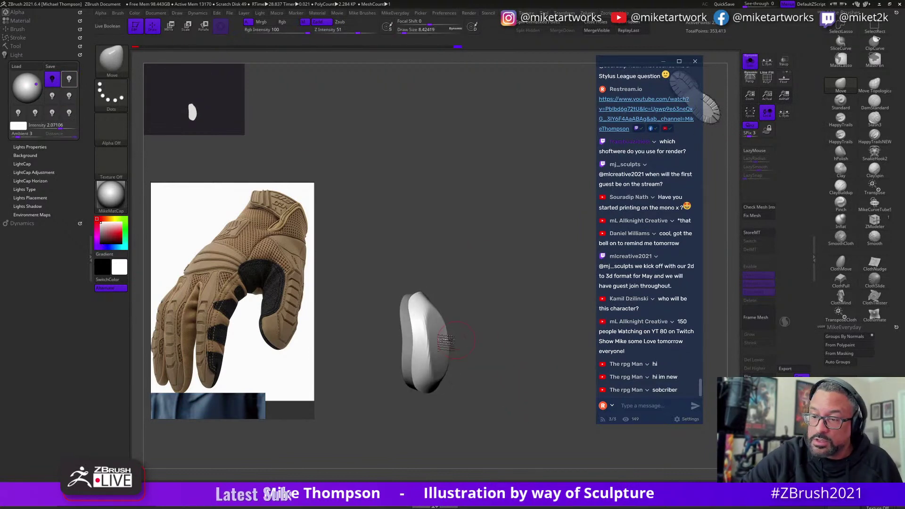
key("ctrl")
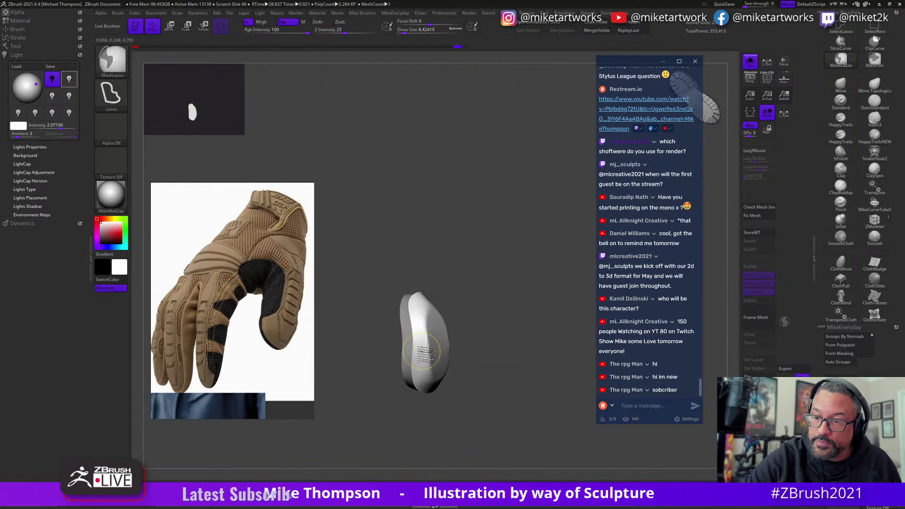
mouse_move(509, 333)
left_mouse_down()
mouse_move(505, 343)
mouse_move(515, 335)
mouse_move(733, 324)
left_mouse_up()
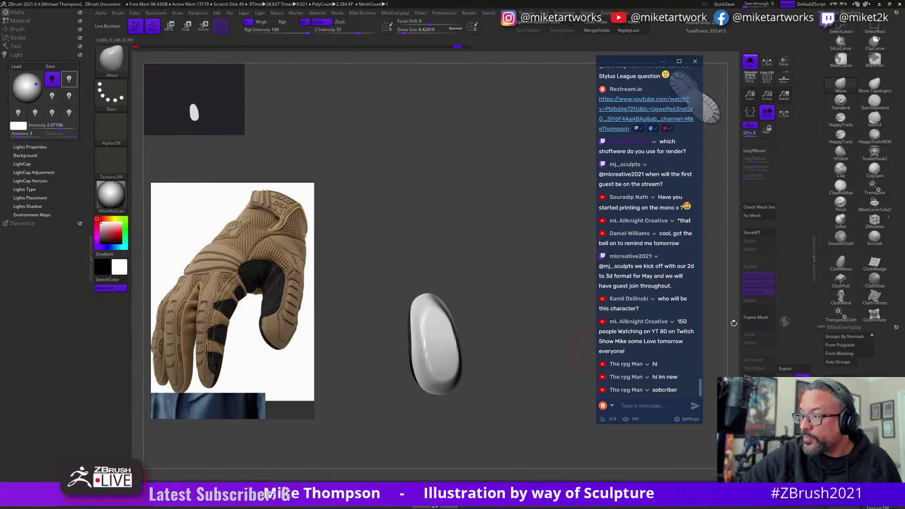
Choose the hPolish brush with a draw size of about 10.5 and subdivide the knuckle pad twice.
left_click(833, 156)
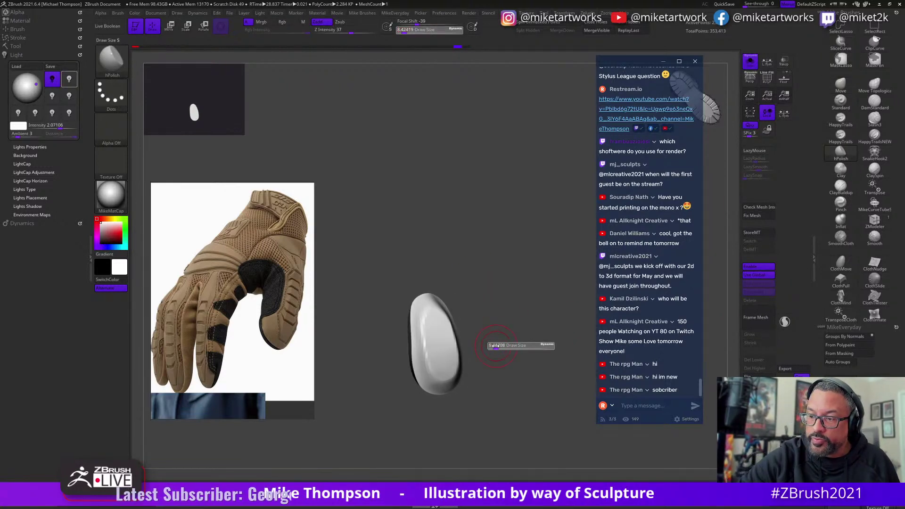
key("ctrl+s")
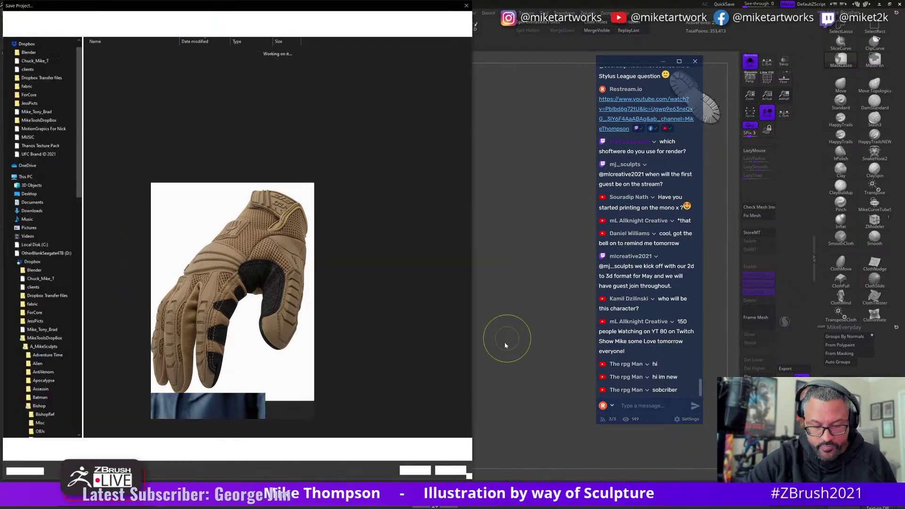
key("Escape")
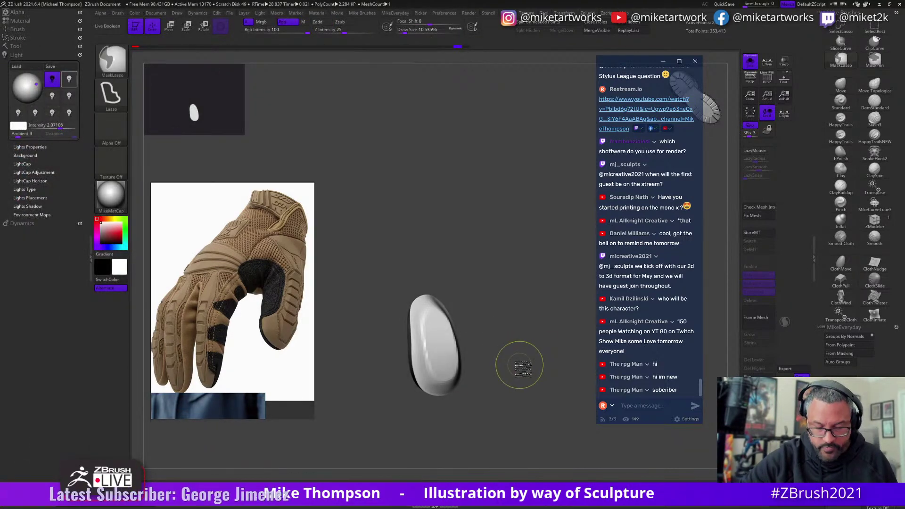
mouse_move(511, 369)
left_mouse_down()
mouse_move(531, 366)
mouse_move(523, 363)
left_mouse_up()
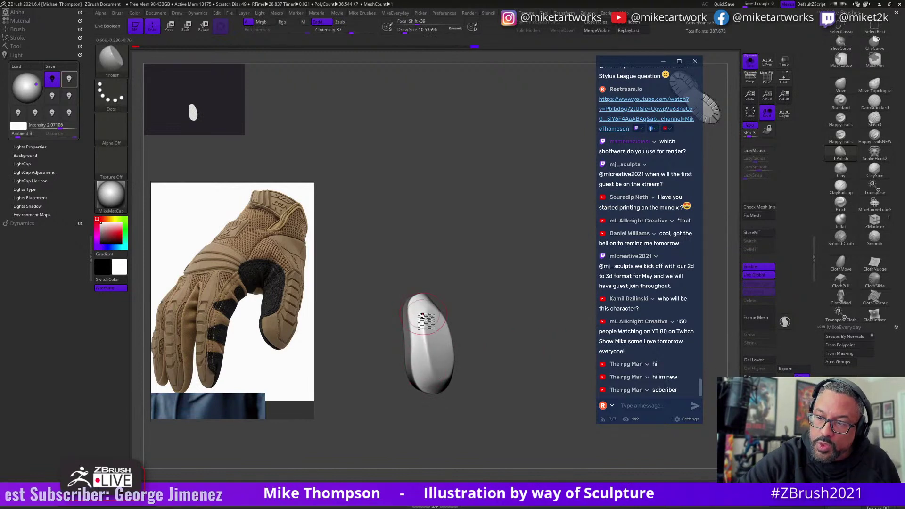
Flatten the top, sides and both ends of the knuckle pad into broad planes with hPolish, raising the draw size to about 11.7.
mouse_move(426, 344)
left_mouse_down()
mouse_move(493, 330)
mouse_move(438, 372)
left_mouse_up()
left_click_drag(497, 355, 443, 376)
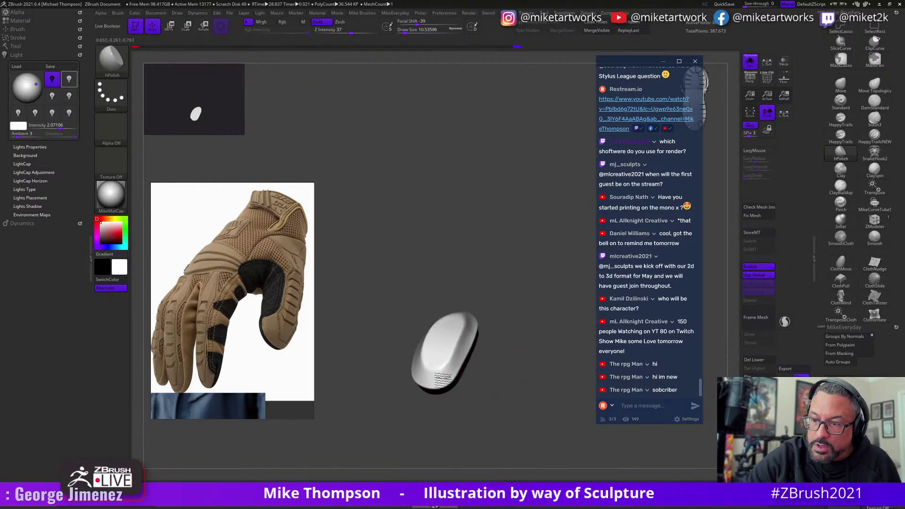
mouse_move(528, 327)
left_mouse_down()
mouse_move(499, 341)
mouse_move(527, 351)
mouse_move(467, 353)
left_mouse_up()
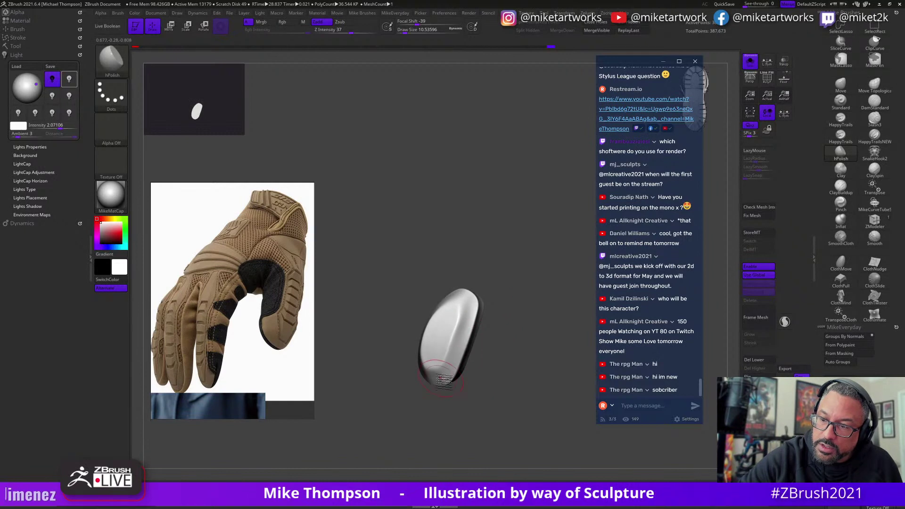
mouse_move(502, 326)
left_mouse_down()
mouse_move(504, 309)
mouse_move(465, 314)
left_mouse_up()
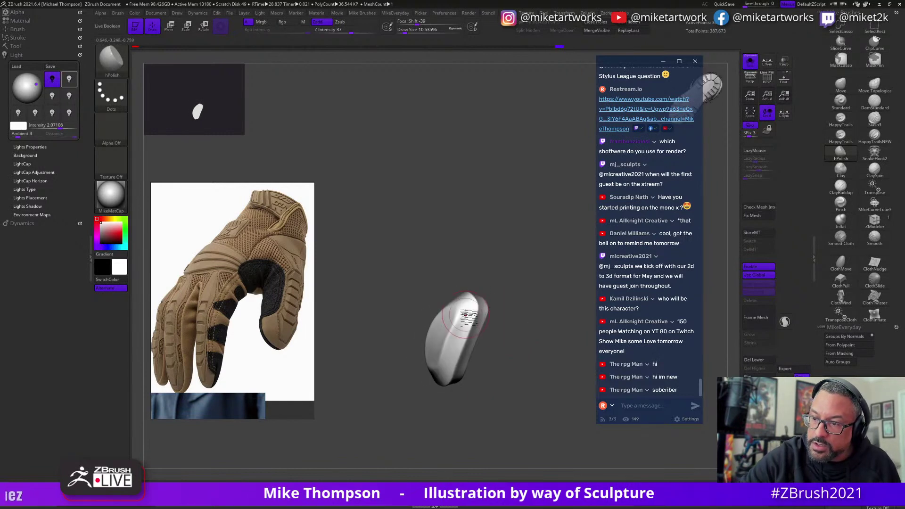
left_click_drag(527, 298, 466, 306)
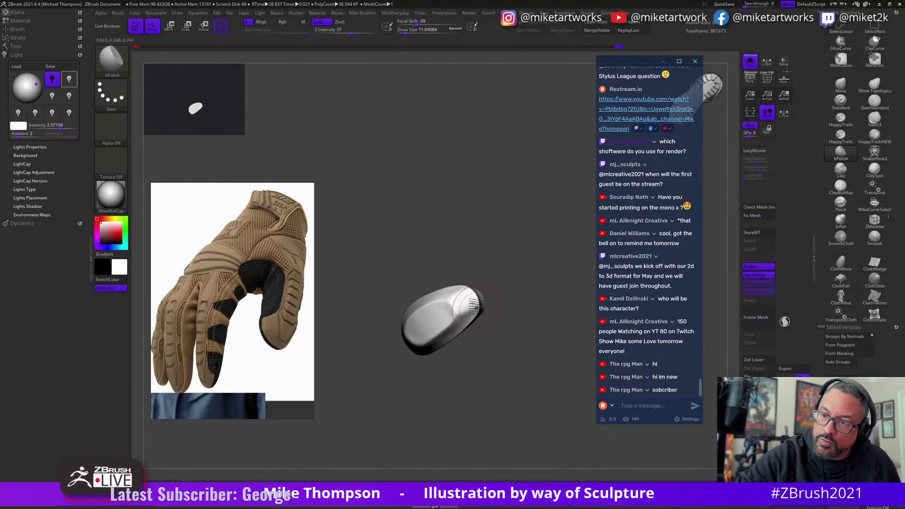
Trim the outer face of the knuckle pad in side view along a shallow arc using ClipCurve.
mouse_move(518, 316)
left_mouse_down()
mouse_move(539, 311)
mouse_move(528, 333)
mouse_move(542, 323)
mouse_move(495, 283)
mouse_move(526, 284)
mouse_move(516, 307)
mouse_move(488, 311)
mouse_move(523, 309)
mouse_move(518, 357)
mouse_move(531, 345)
left_mouse_up()
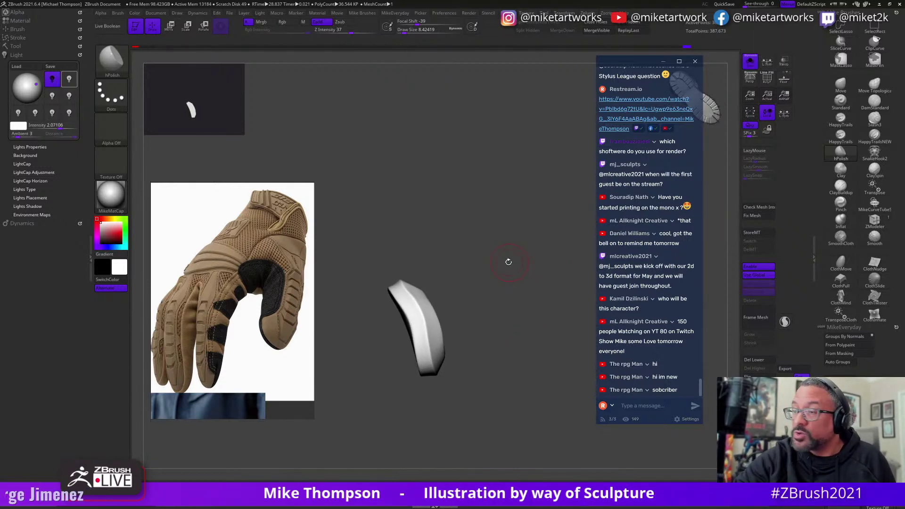
left_click_drag(400, 239, 444, 311, "ctrl+shift")
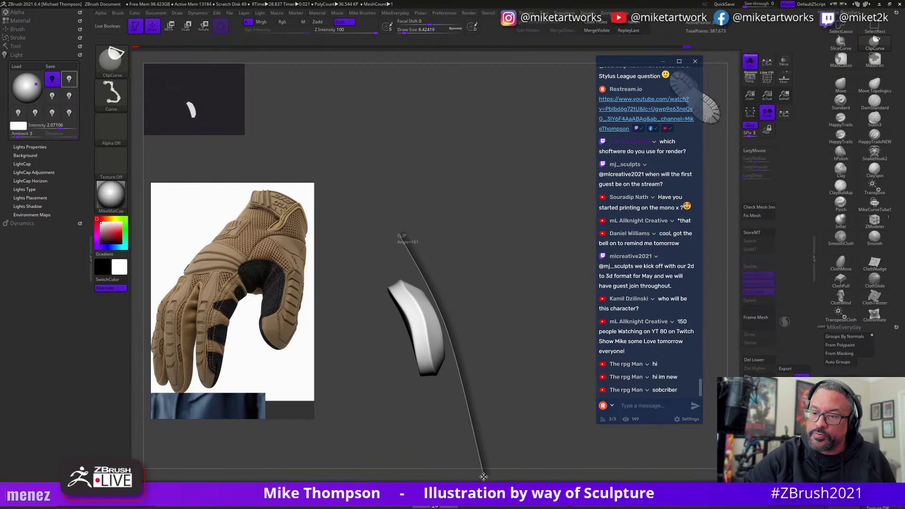
left_click_drag(483, 476, 444, 478, "ctrl+shift")
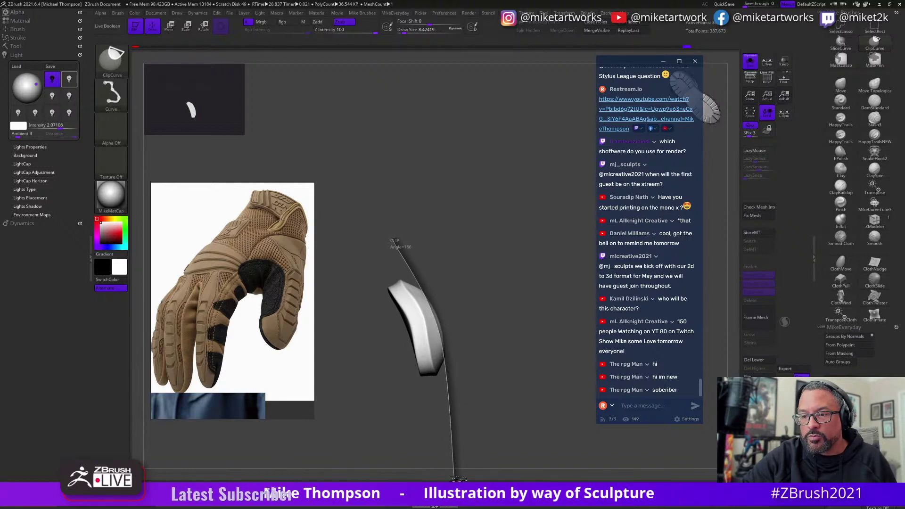
left_click_drag(453, 476, 454, 475)
Polish the bevels around the knuckle pad's clipped top face using hPolish at a draw size of about 5.
mouse_move(551, 402)
left_mouse_down()
mouse_move(505, 434)
mouse_move(527, 412)
mouse_move(517, 392)
mouse_move(452, 333)
left_mouse_up()
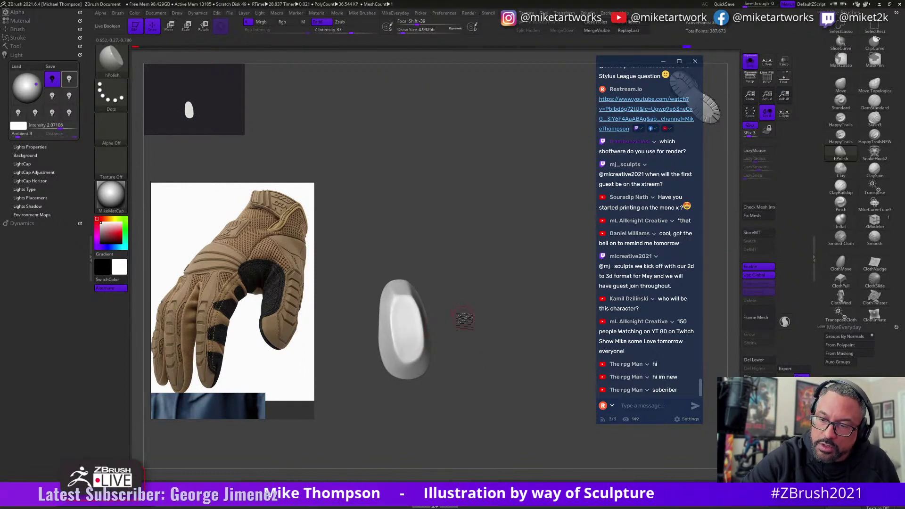
left_click_drag(461, 317, 414, 351)
mouse_move(460, 307)
left_mouse_down()
mouse_move(408, 353)
mouse_move(454, 354)
left_mouse_up()
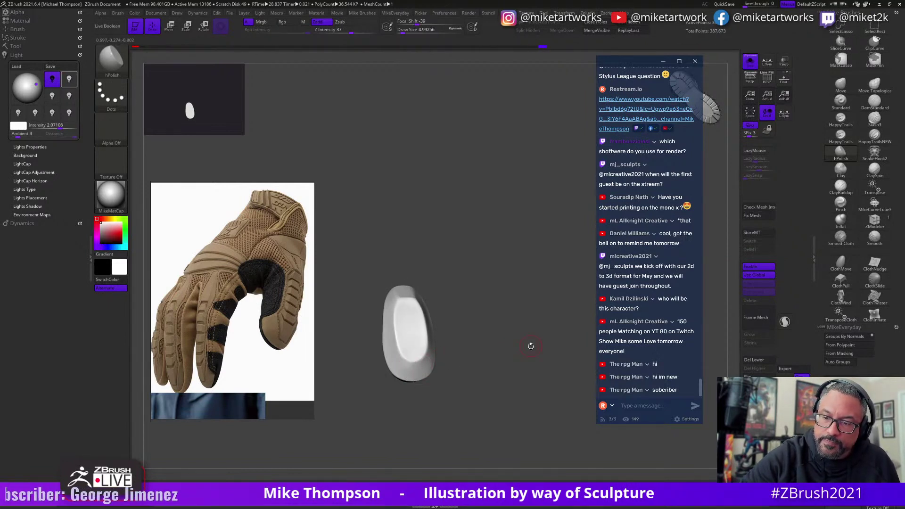
left_click_drag(530, 346, 444, 361)
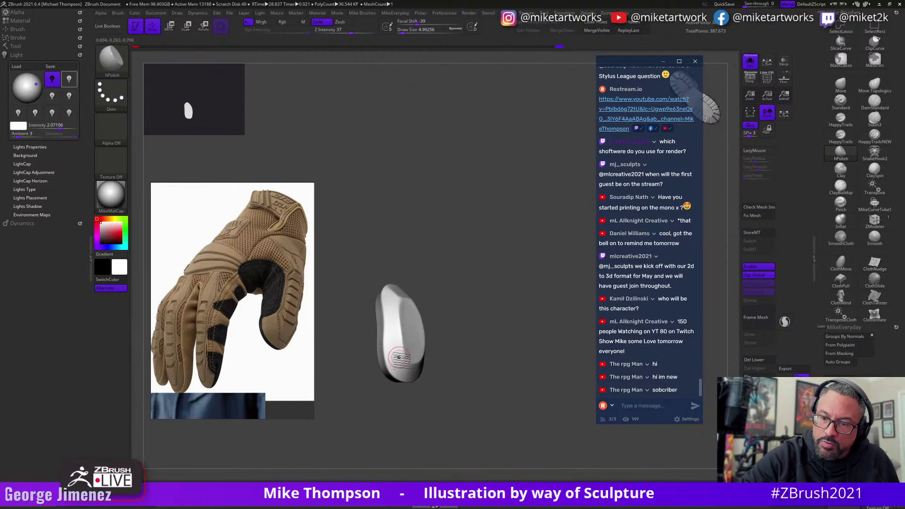
left_click_drag(427, 388, 456, 326)
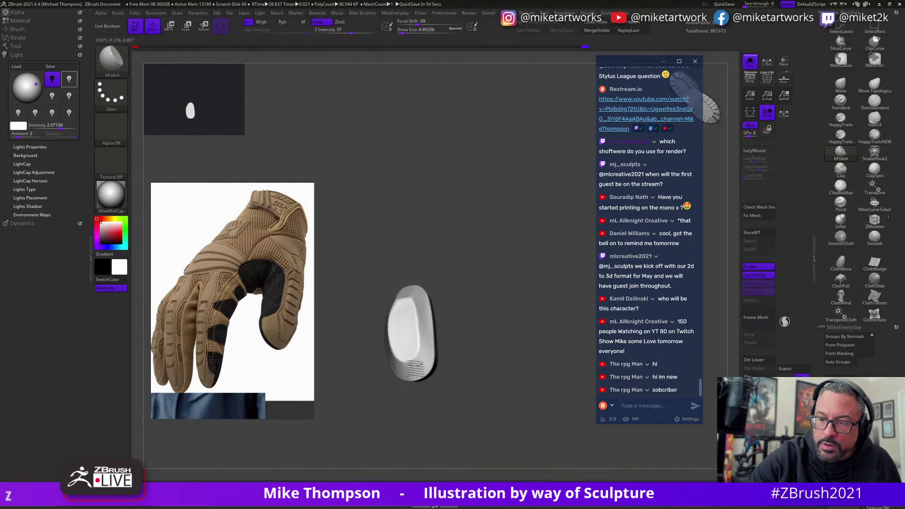
left_click_drag(500, 356, 422, 318)
Even out the bevel along the knuckle pad's long sides and lower end with small hPolish strokes.
left_click_drag(430, 349, 470, 329)
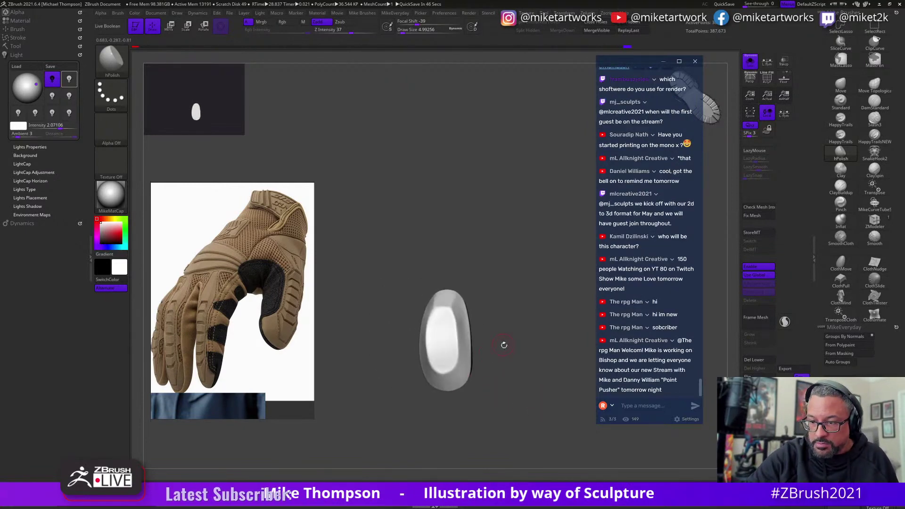
left_click_drag(510, 346, 422, 333)
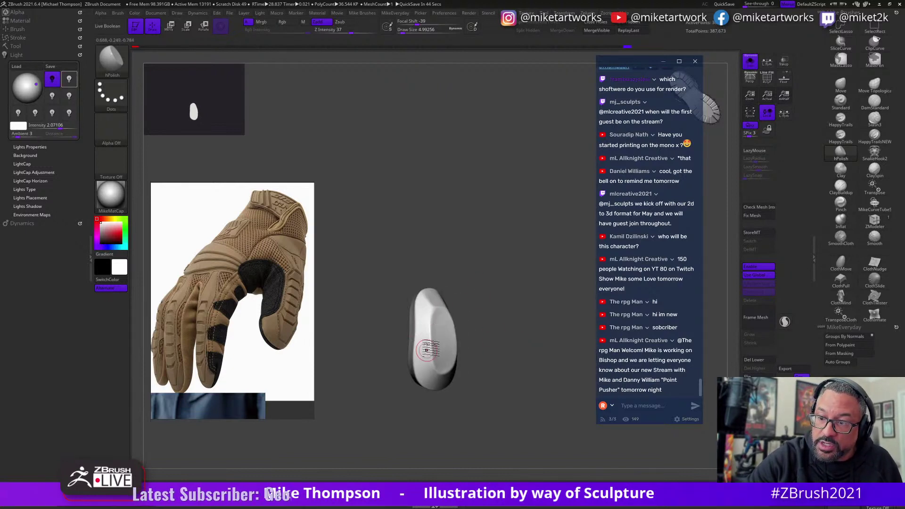
left_click_drag(502, 377, 534, 396)
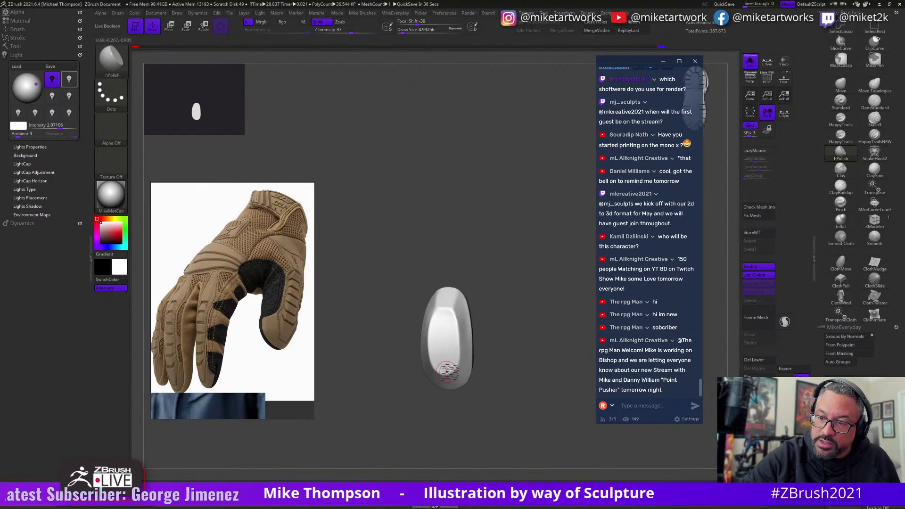
left_click_drag(510, 344, 505, 352)
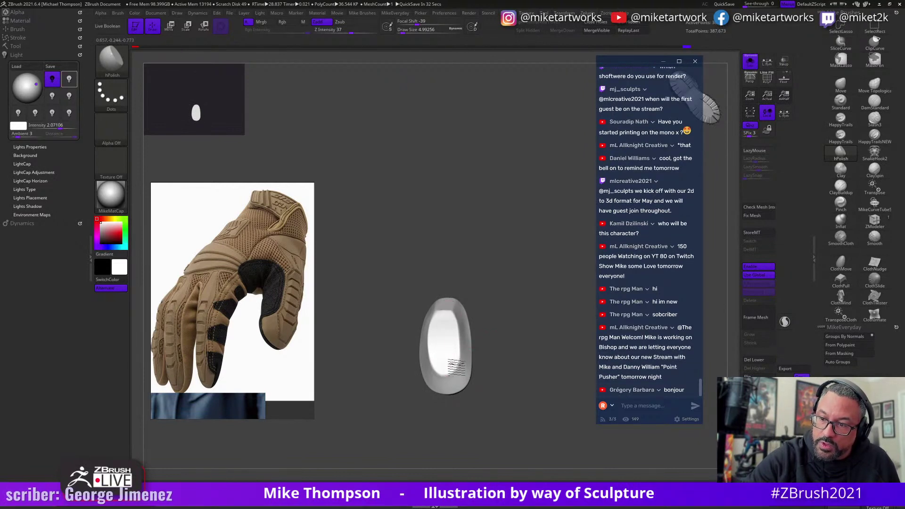
mouse_move(464, 372)
left_mouse_down()
mouse_move(472, 364)
mouse_move(447, 376)
left_mouse_up()
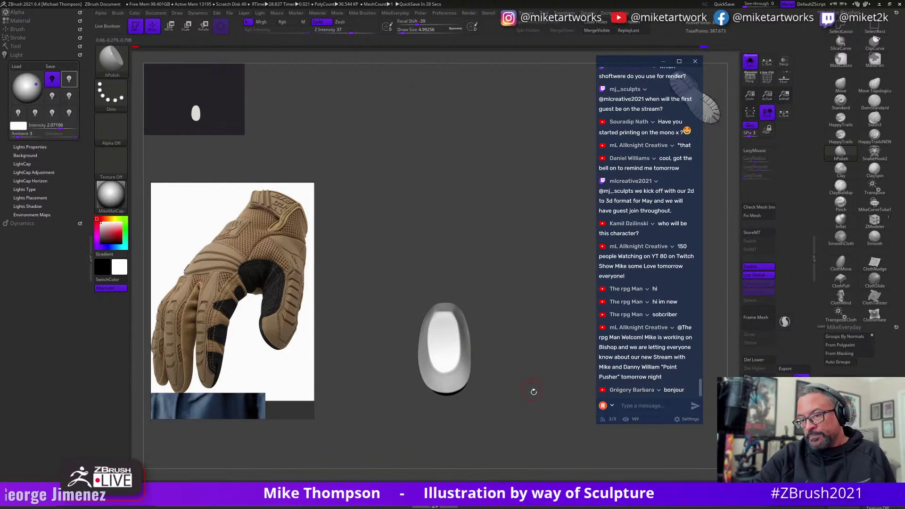
left_click_drag(533, 392, 489, 368)
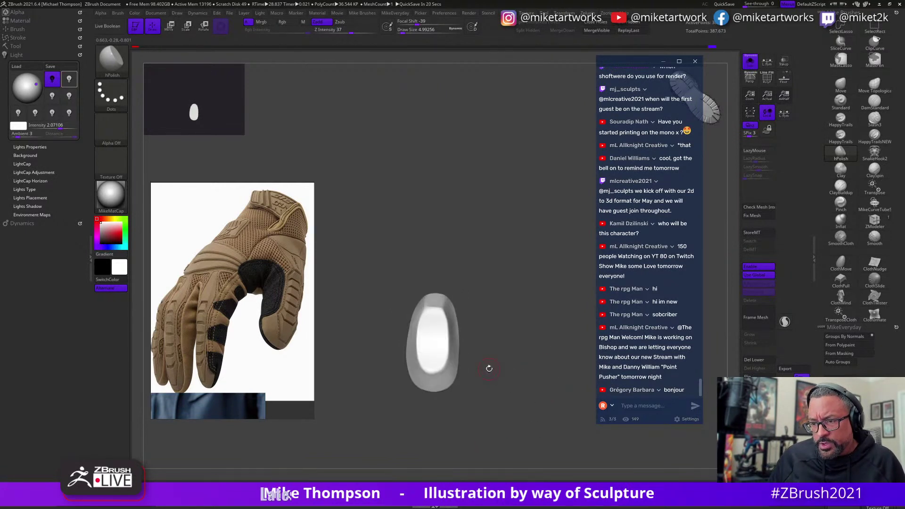
Enable Thick Skin on the knuckle pad and set its thickness to about 2.23.
left_click(16, 46)
left_click_drag(64, 293, 54, 242)
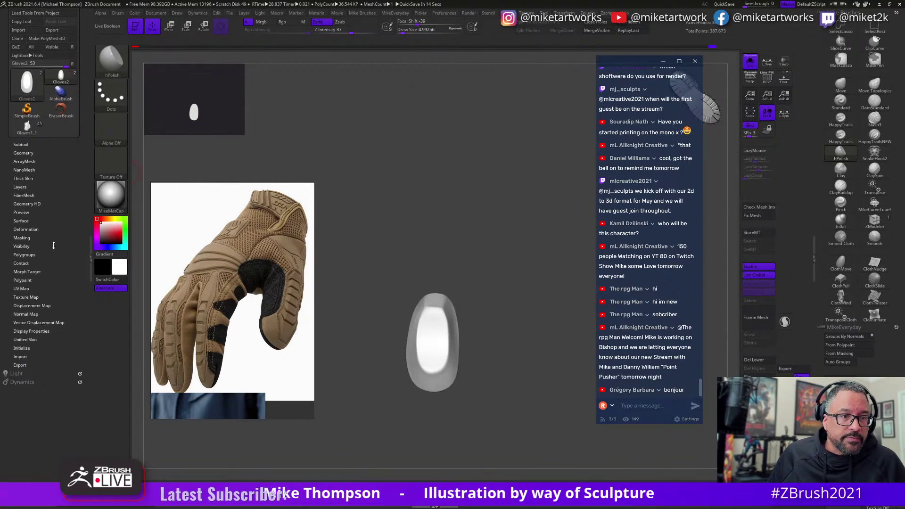
left_click(28, 179)
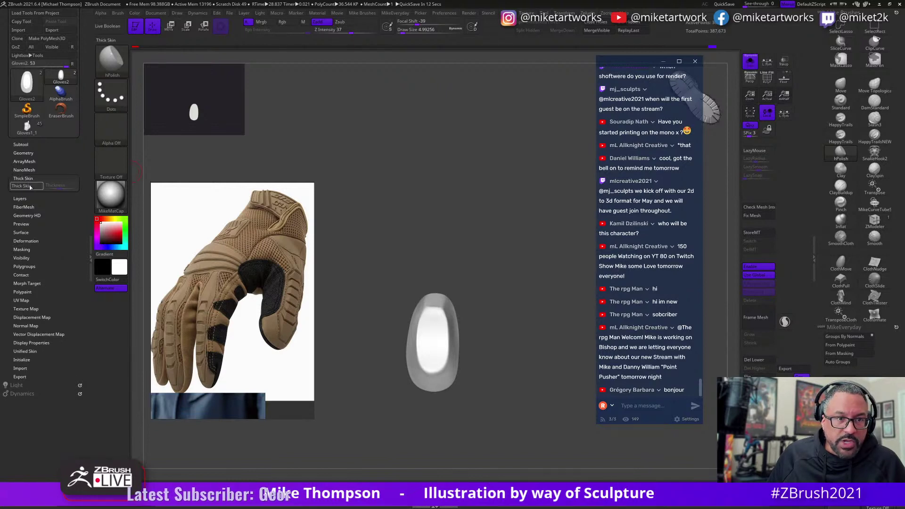
left_click(31, 186)
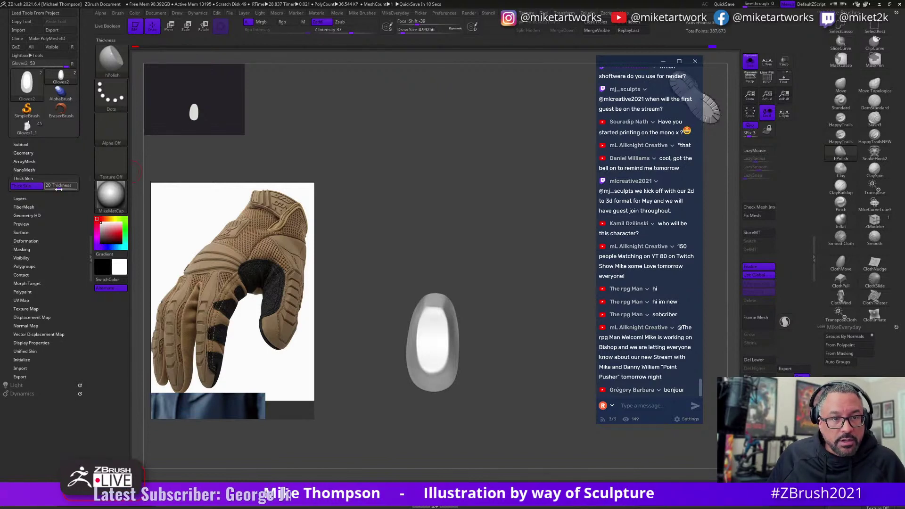
left_click_drag(58, 187, 34, 183)
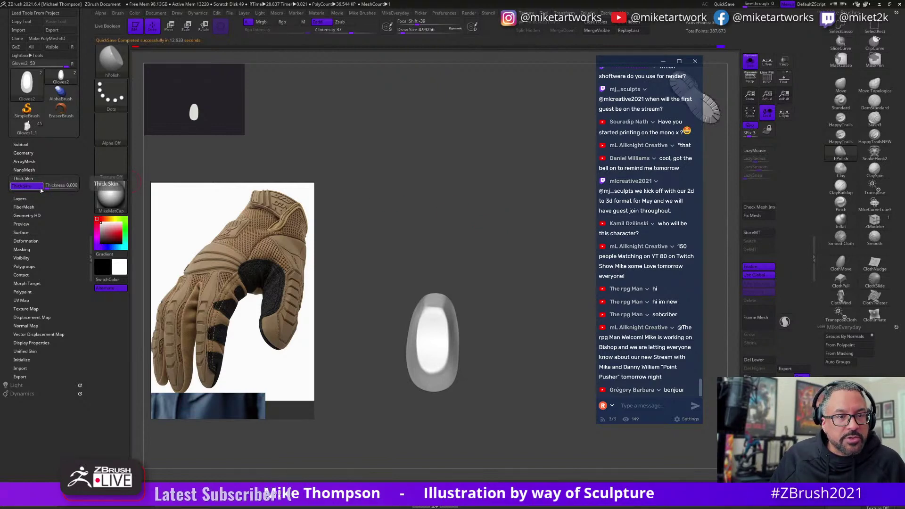
left_click(50, 187)
left_click_drag(504, 333, 518, 350)
left_click(46, 187)
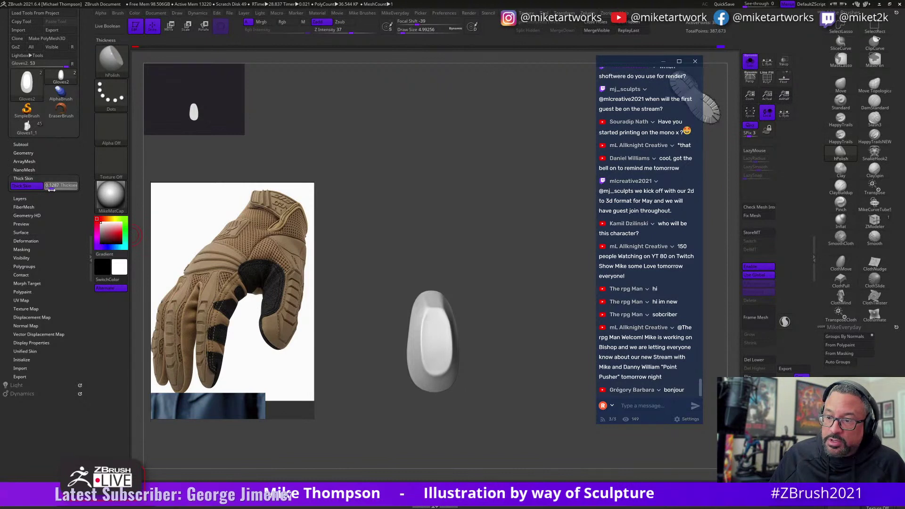
left_click_drag(47, 187, 55, 192)
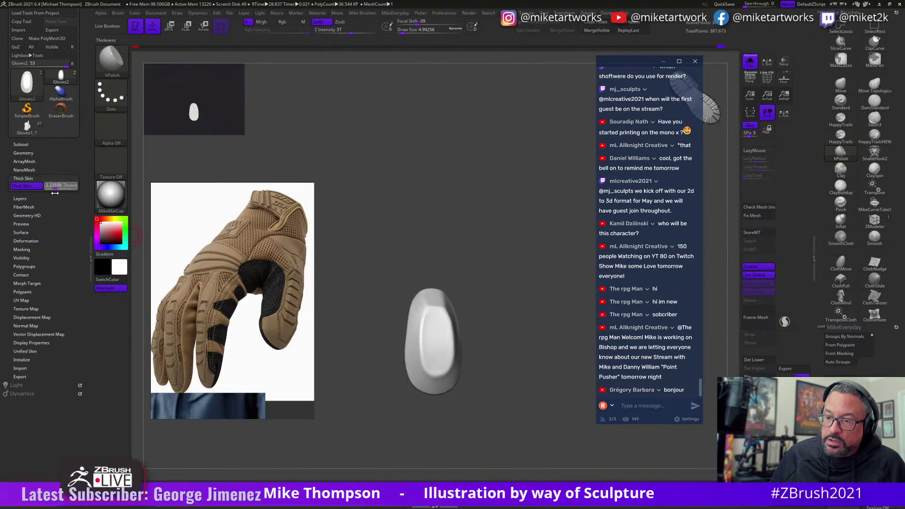
left_click(55, 192)
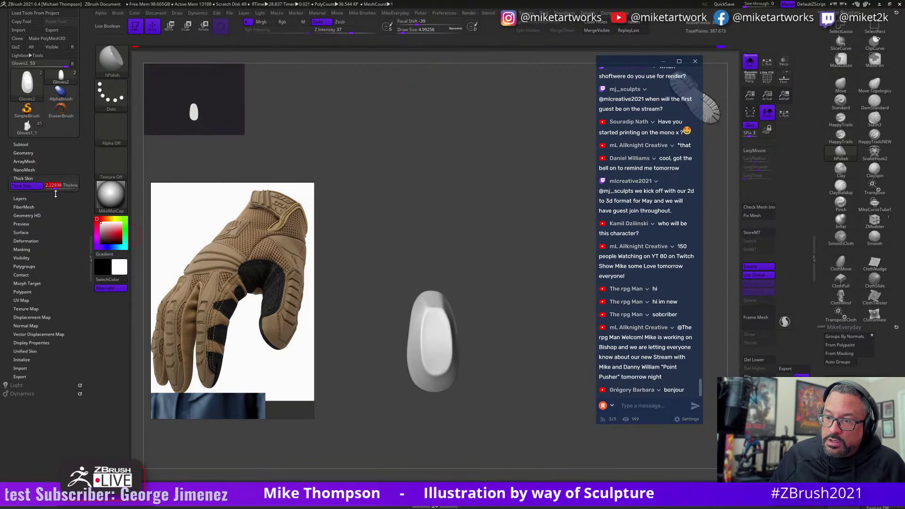
key("Return")
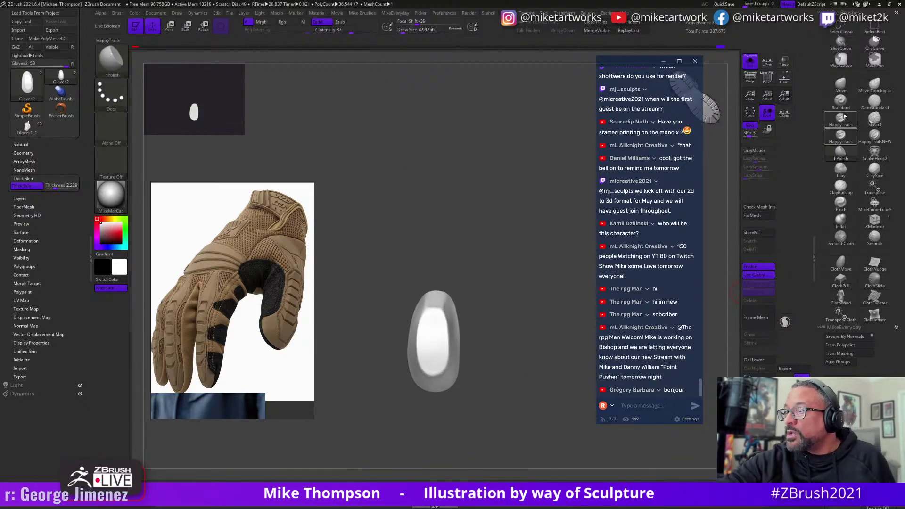
Set up the HappyTrails brush with a LazyRadius of 23 and a draw size of about 1.82.
left_click(854, 136)
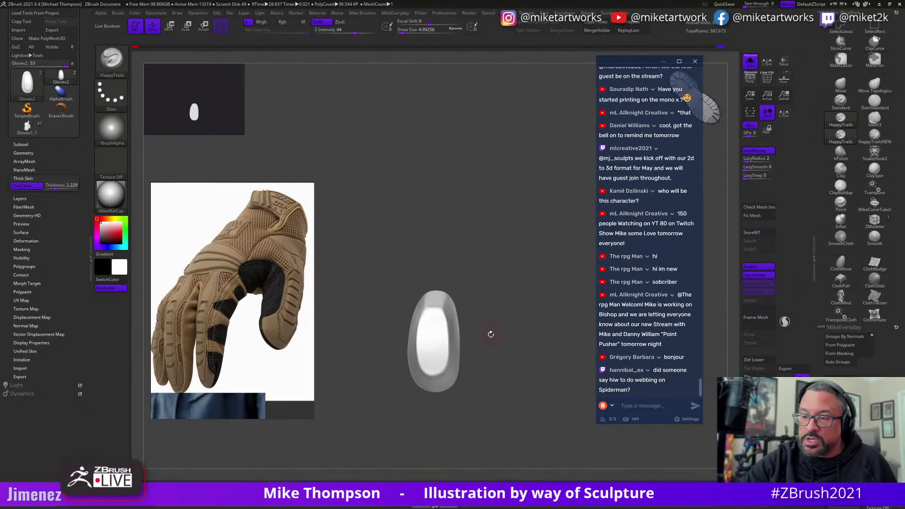
left_click_drag(491, 334, 567, 410)
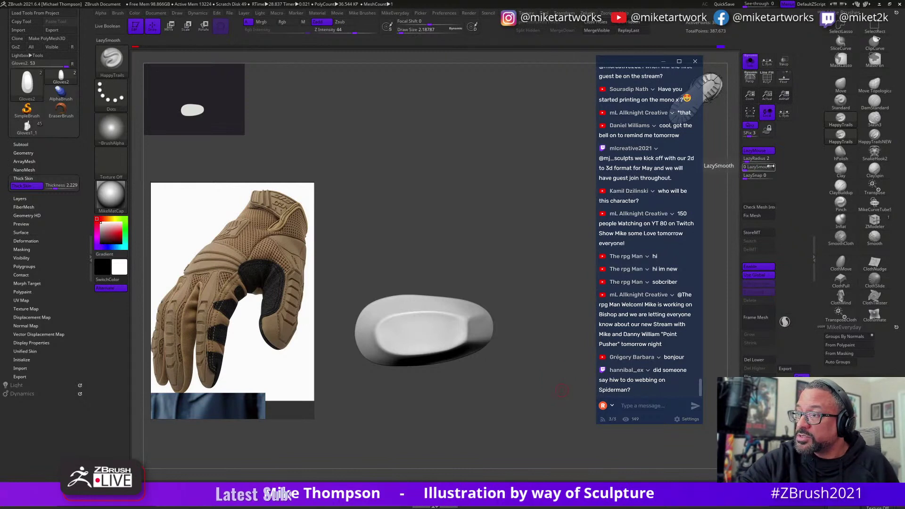
left_click_drag(748, 161, 755, 162)
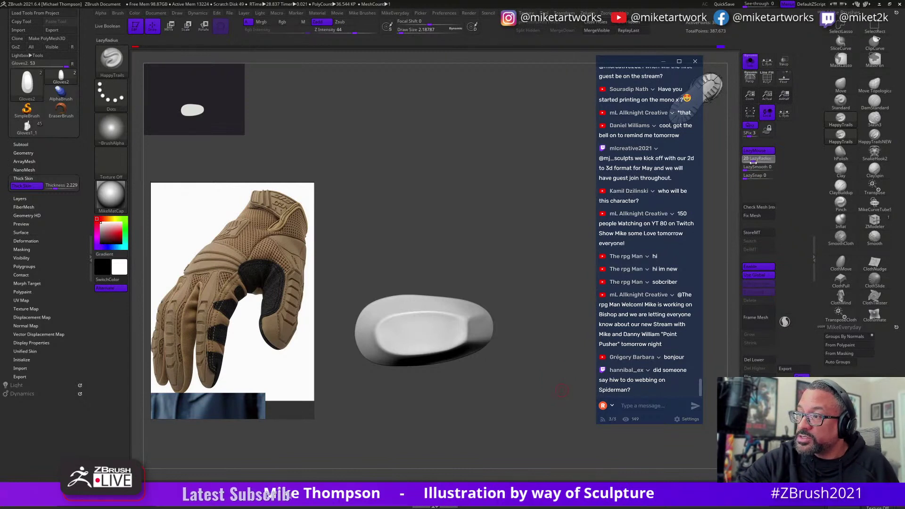
mouse_move(539, 366)
left_mouse_down()
mouse_move(523, 337)
mouse_move(525, 309)
left_mouse_up()
key("space")
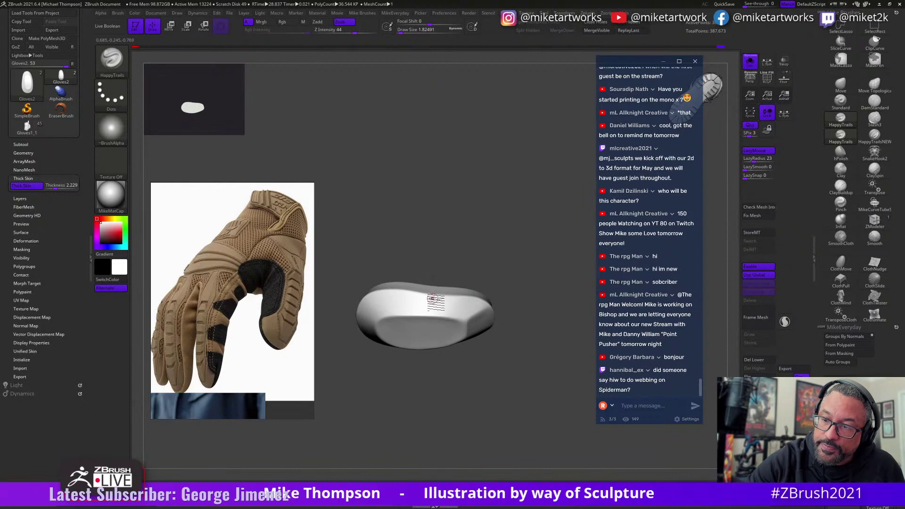
Try carving a straight groove across the middle of the knuckle pad, from one long side to the other.
left_click_drag(430, 296, 430, 309)
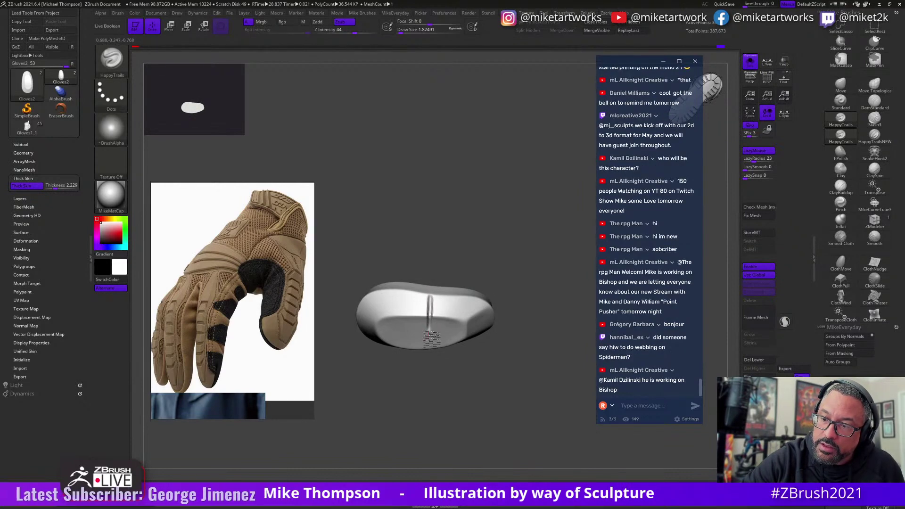
right_click_drag(432, 319, 435, 337)
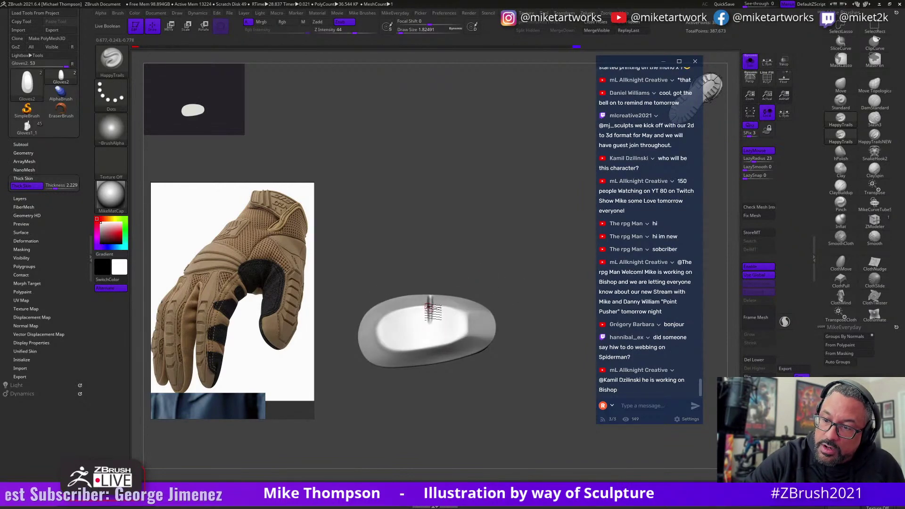
left_click_drag(434, 339, 434, 351)
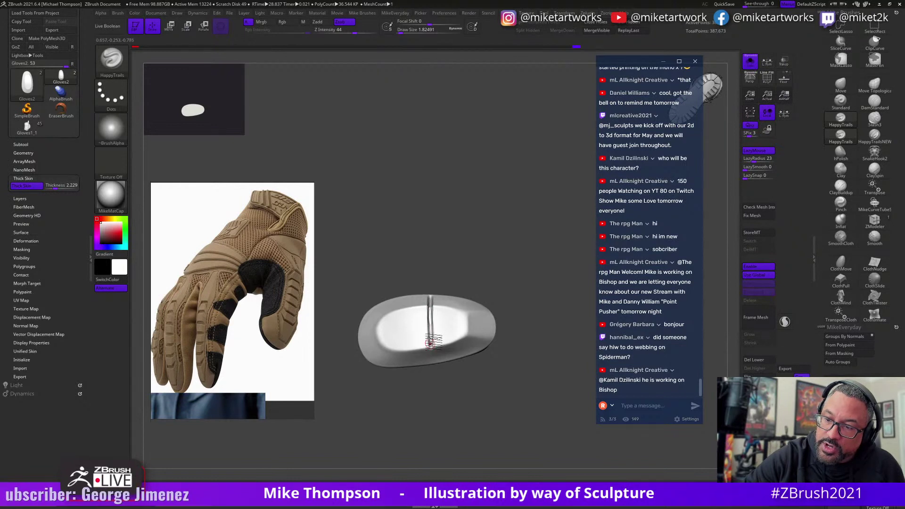
right_click_drag(434, 346, 428, 336)
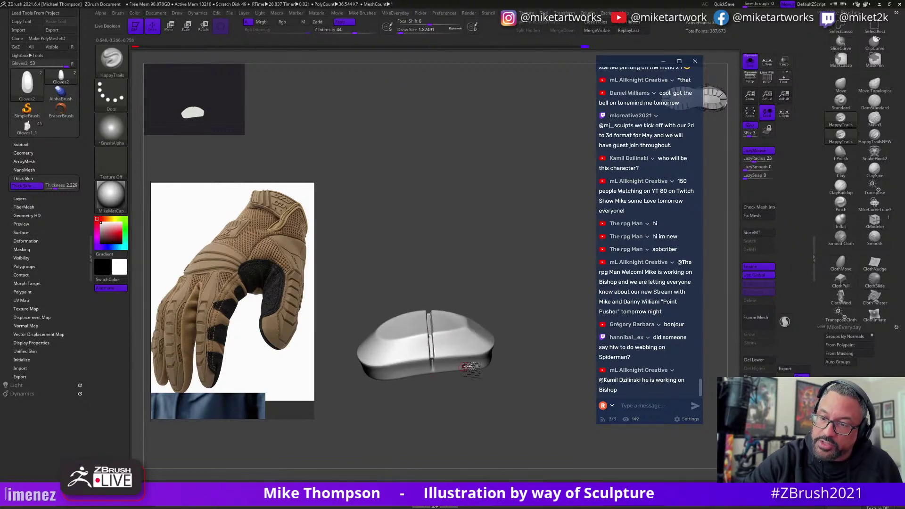
mouse_move(470, 367)
right_mouse_down()
mouse_move(536, 403)
mouse_move(540, 382)
mouse_move(552, 380)
mouse_move(537, 398)
right_mouse_up()
key("ctrl")
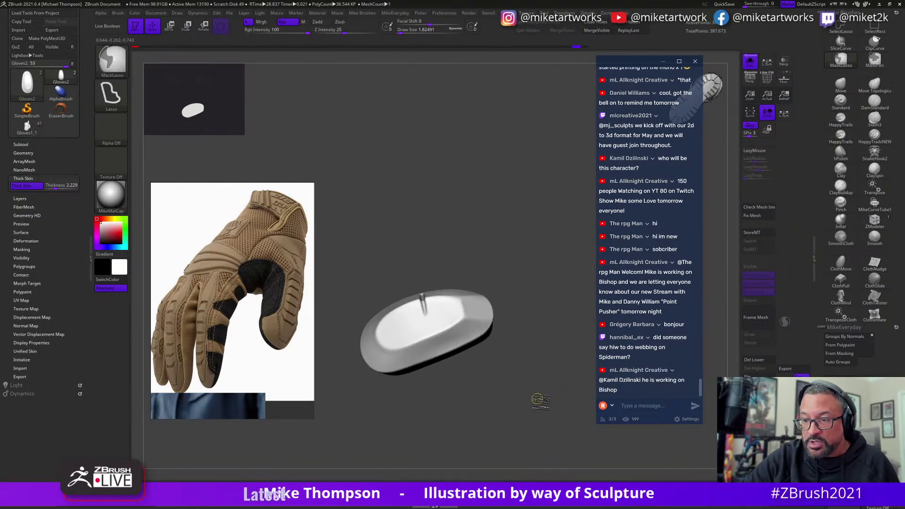
mouse_move(537, 401)
right_mouse_down()
mouse_move(535, 377)
mouse_move(535, 399)
right_mouse_up()
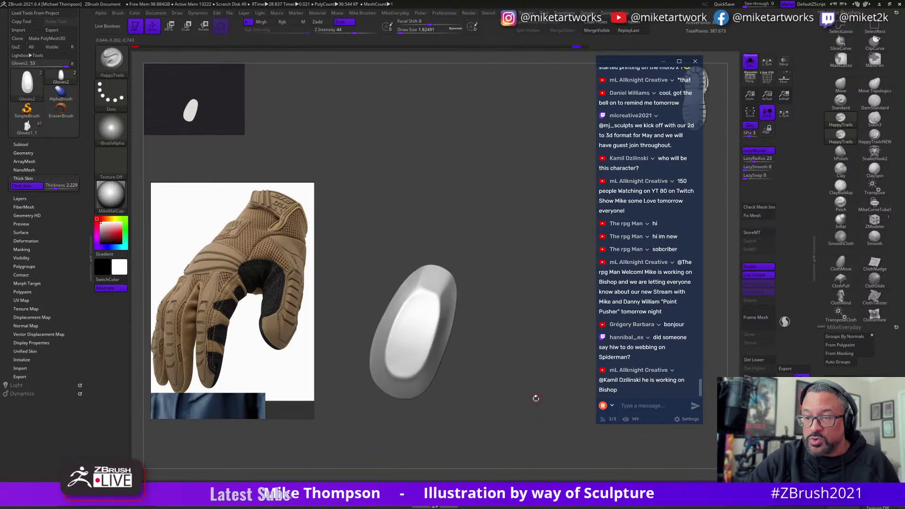
Subdivide the knuckle pad once and set its Thick Skin thickness to about 0.363.
key("ctrl")
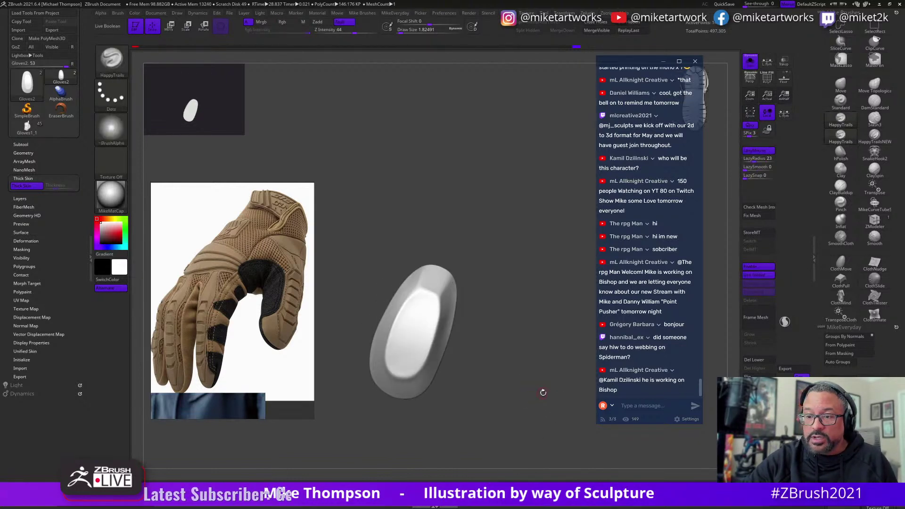
mouse_move(542, 391)
right_mouse_down()
mouse_move(541, 382)
mouse_move(556, 390)
mouse_move(541, 398)
right_mouse_up()
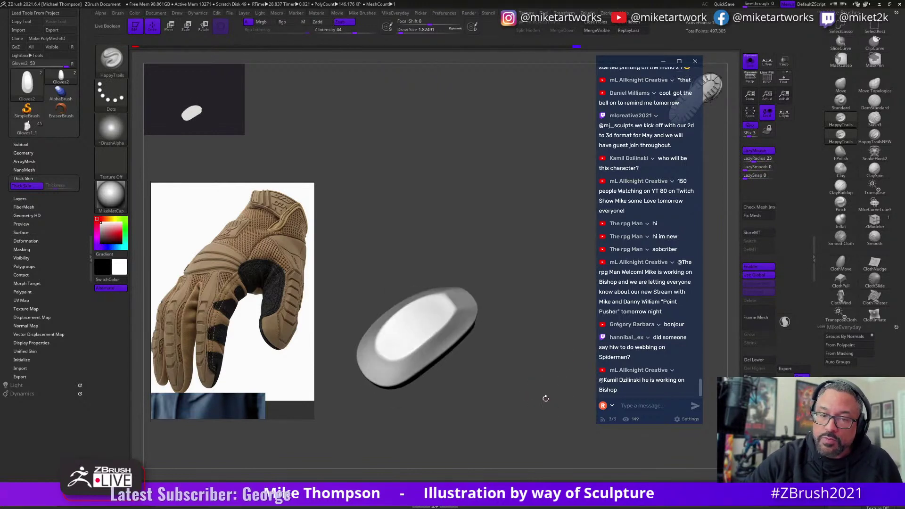
left_click(27, 185)
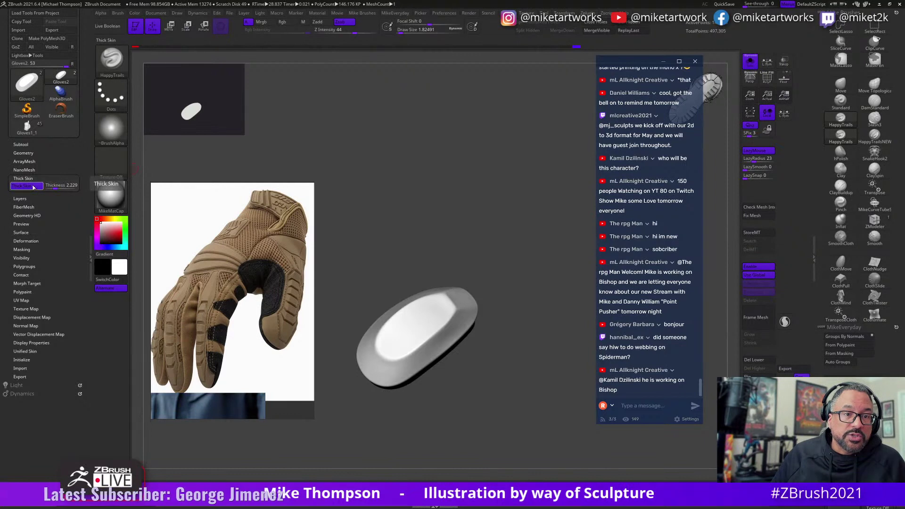
left_click(32, 186)
left_click_drag(52, 187, 44, 187)
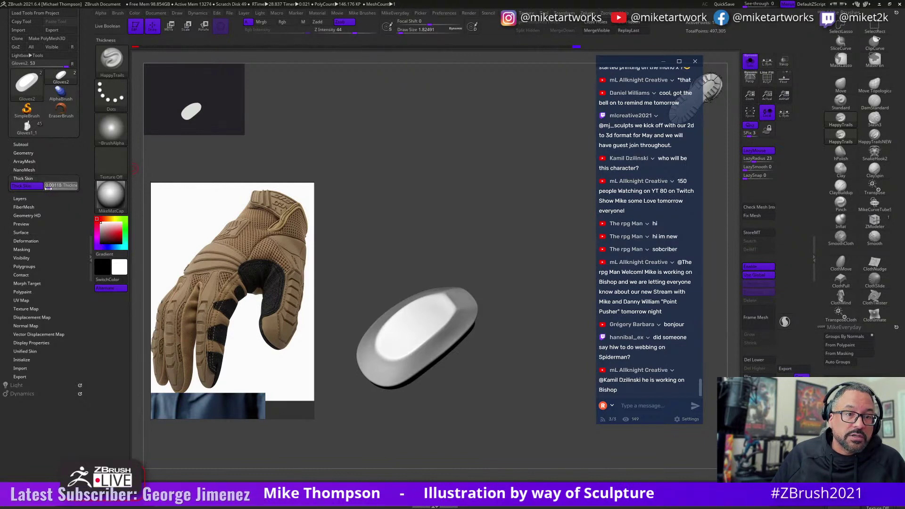
left_click_drag(459, 369, 502, 330)
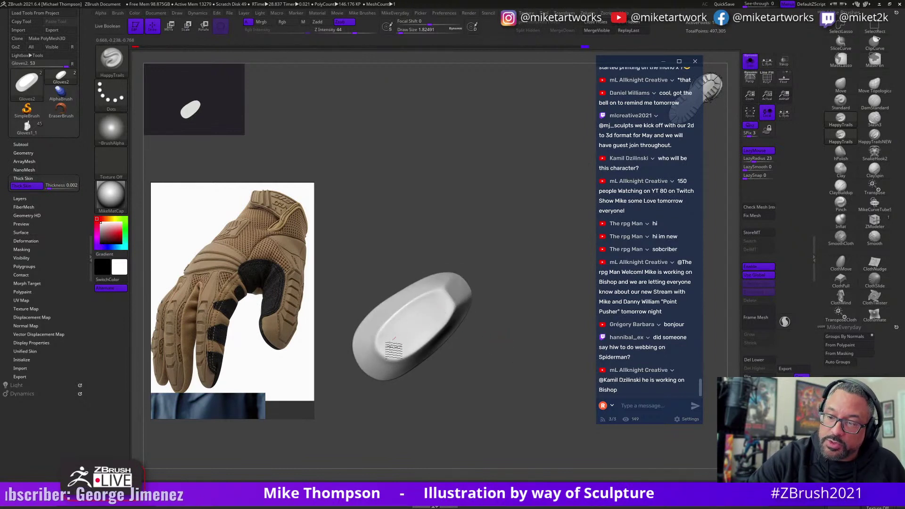
left_click_drag(524, 362, 493, 305)
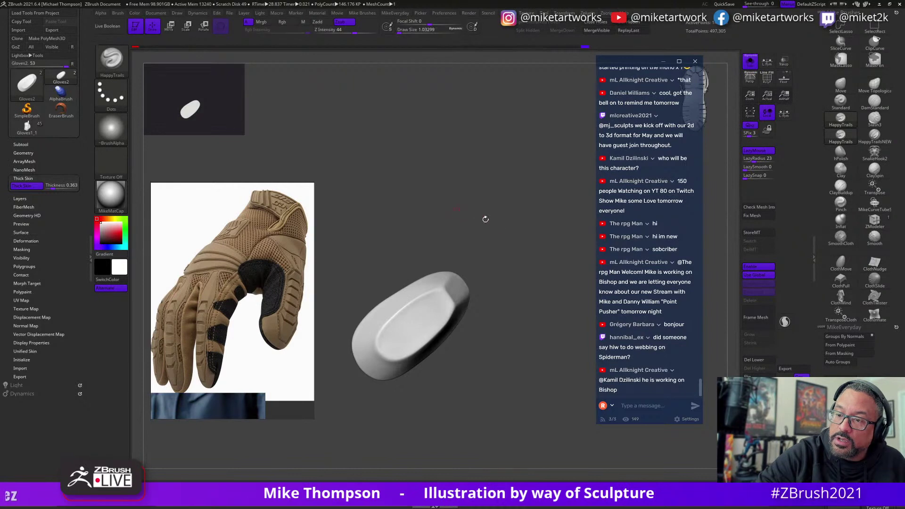
Carve a thin dividing line across the knuckle pad's top and down its sides using HappyTrails at a draw size of about 1.03.
mouse_move(504, 253)
left_mouse_down()
mouse_move(517, 273)
mouse_move(500, 282)
mouse_move(413, 283)
left_mouse_up()
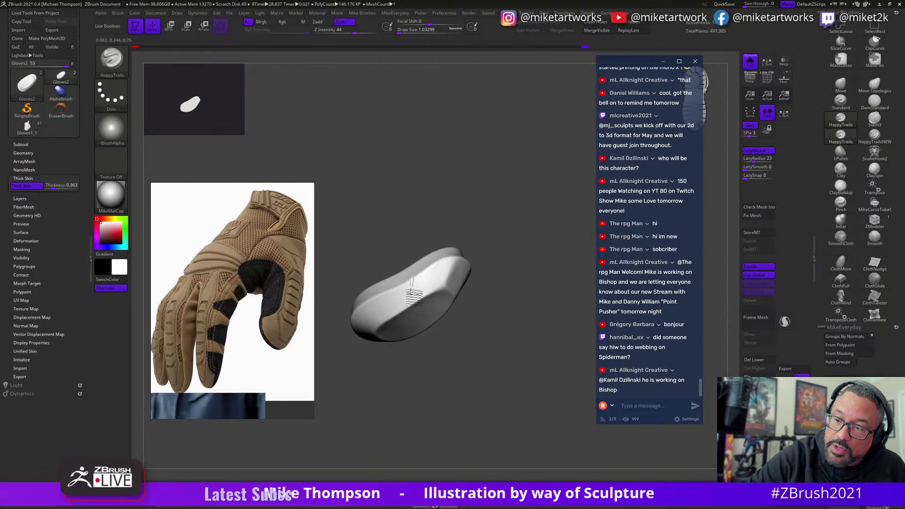
left_click_drag(410, 311, 494, 297)
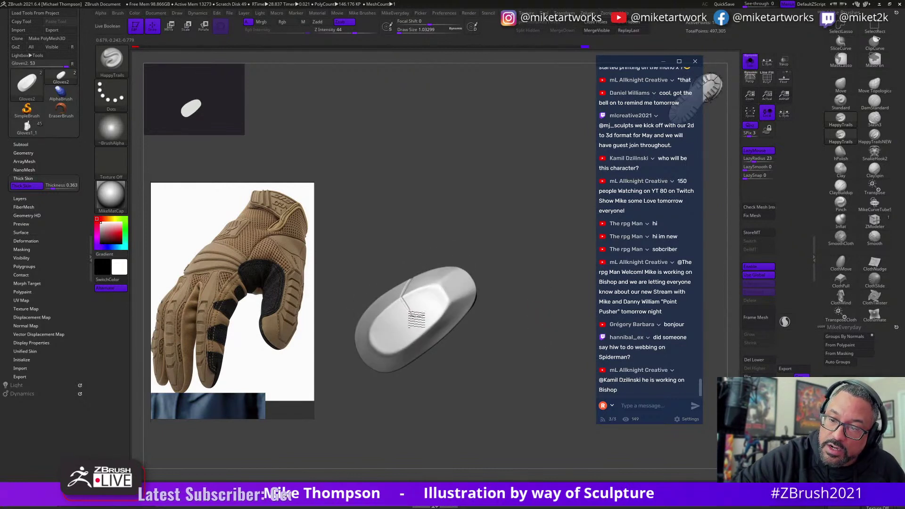
mouse_move(500, 316)
left_mouse_down()
mouse_move(527, 309)
mouse_move(468, 315)
mouse_move(500, 287)
mouse_move(537, 339)
mouse_move(542, 369)
mouse_move(537, 348)
mouse_move(518, 369)
mouse_move(528, 349)
mouse_move(485, 330)
left_mouse_up()
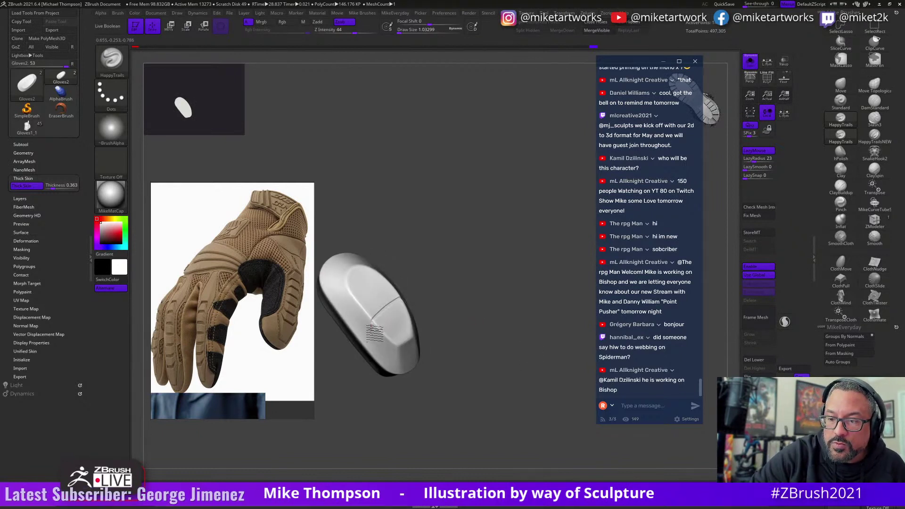
mouse_move(489, 343)
left_mouse_down()
mouse_move(501, 378)
mouse_move(519, 370)
mouse_move(539, 405)
mouse_move(503, 410)
mouse_move(541, 393)
mouse_move(548, 400)
left_mouse_up()
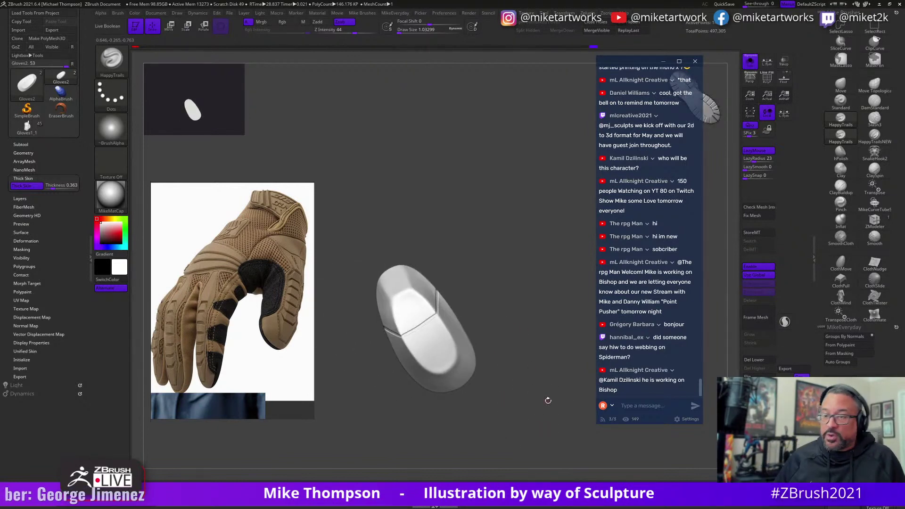
mouse_move(510, 362)
left_mouse_down()
mouse_move(485, 320)
mouse_move(477, 278)
mouse_move(442, 316)
left_mouse_up()
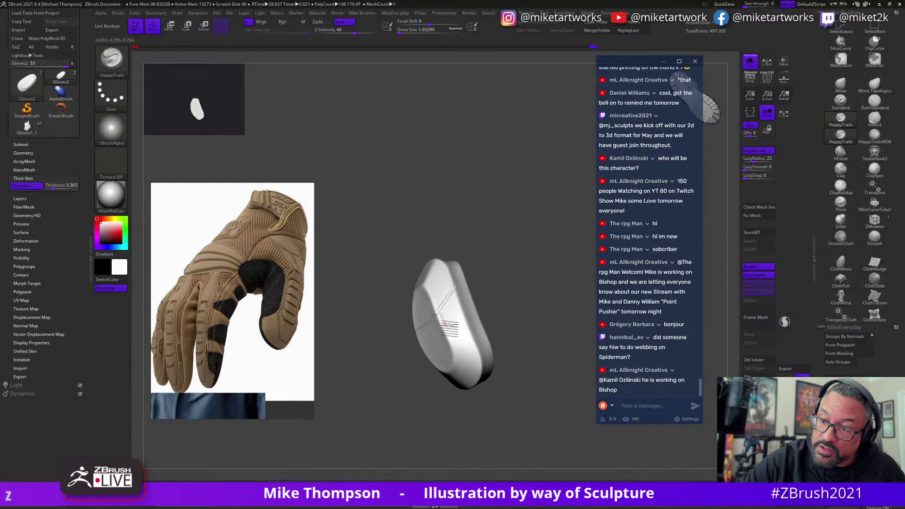
Mask the knuckle pad's upper section up to the dividing line with MaskLasso.
key("ctrl")
key("ctrl")
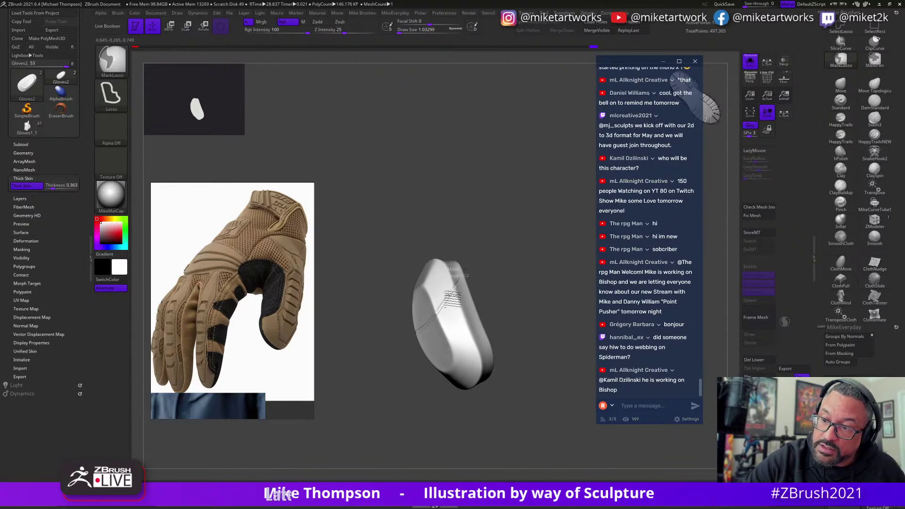
mouse_move(417, 338)
left_mouse_down()
mouse_move(472, 293)
mouse_move(554, 318)
mouse_move(399, 317)
mouse_move(448, 330)
mouse_move(542, 320)
mouse_move(480, 264)
mouse_move(451, 302)
left_mouse_up()
key("ctrl")
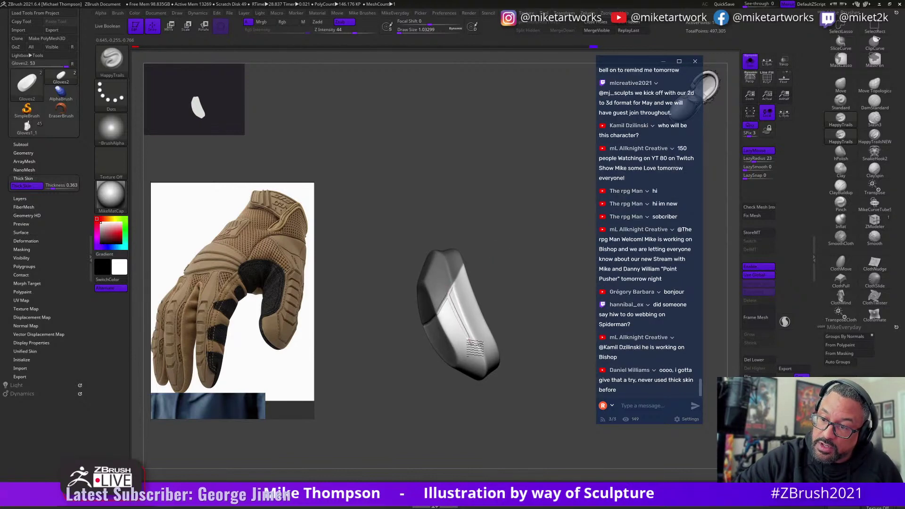
Carve a thin groove along the sides and around the lower end of the knuckle pad's unmasked section with HappyTrails.
left_click_drag(530, 376, 508, 339)
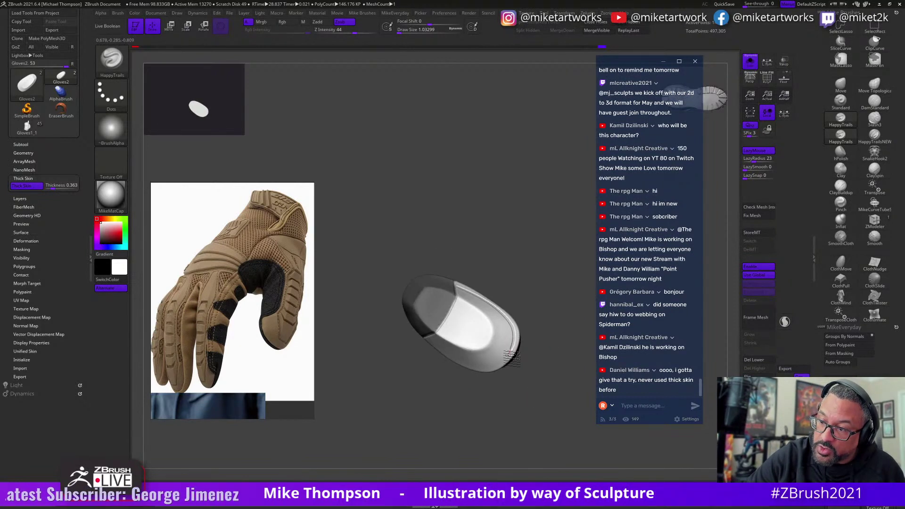
left_click_drag(533, 396, 547, 377)
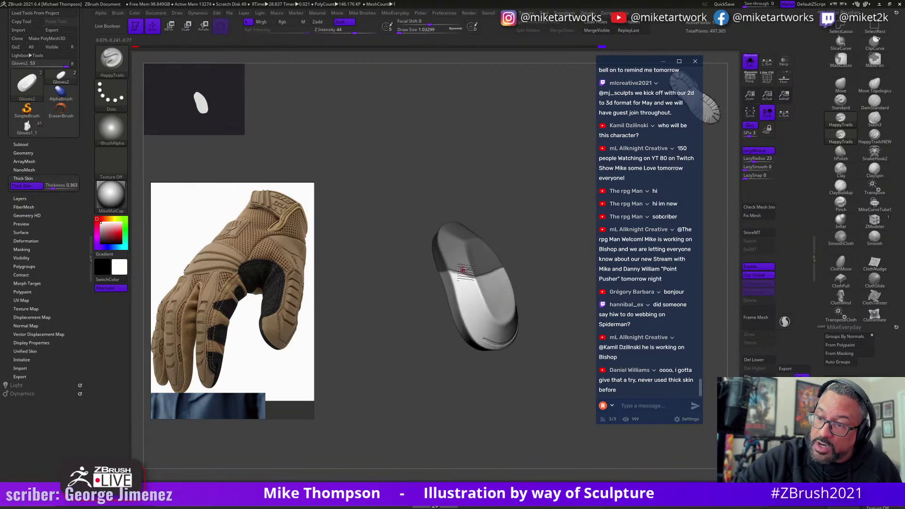
left_click_drag(518, 238, 462, 275)
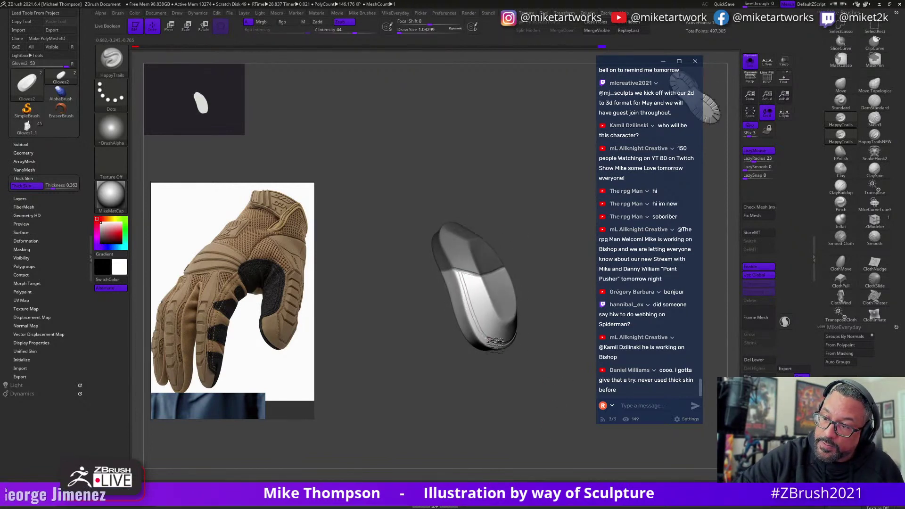
left_click_drag(592, 409, 575, 429)
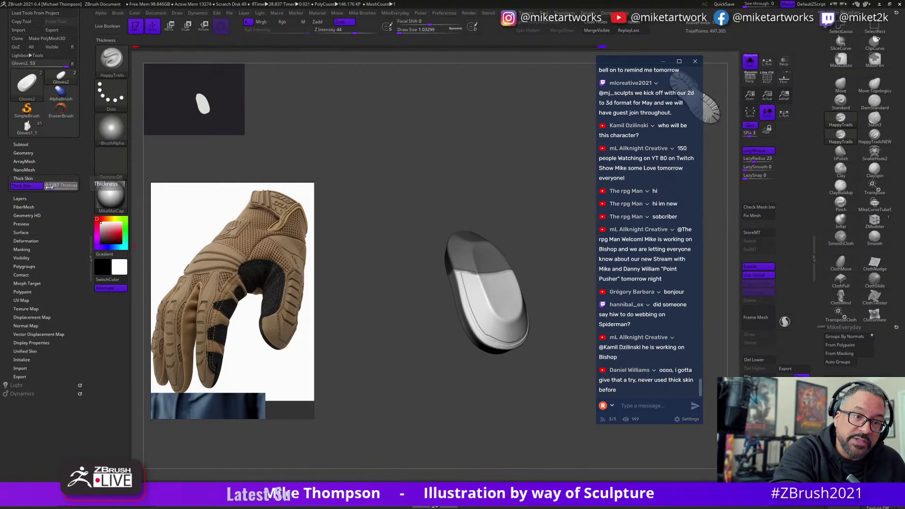
Set the Thick Skin thickness to 0 and raise a rim around the knuckle pad's lower end with HappyTrails in Zadd mode.
left_click_drag(517, 285, 547, 317)
key("space")
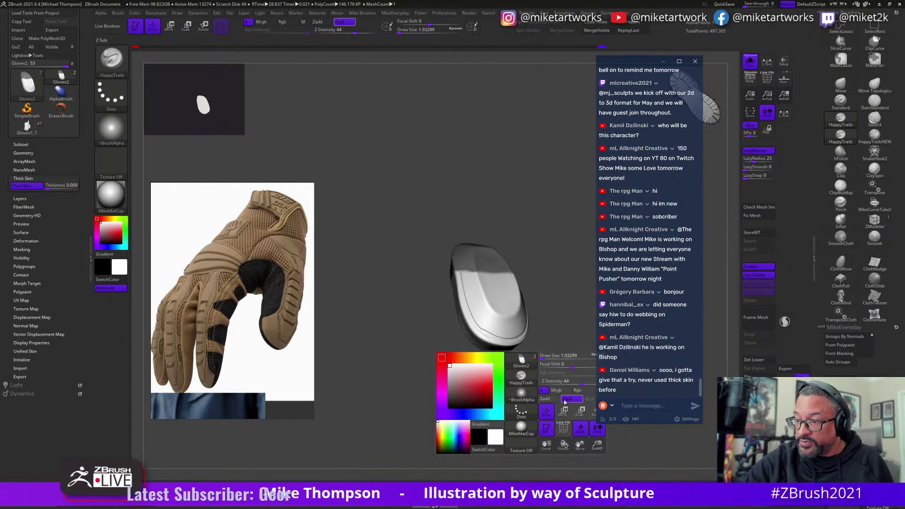
left_click(554, 398)
left_click_drag(556, 397, 490, 330)
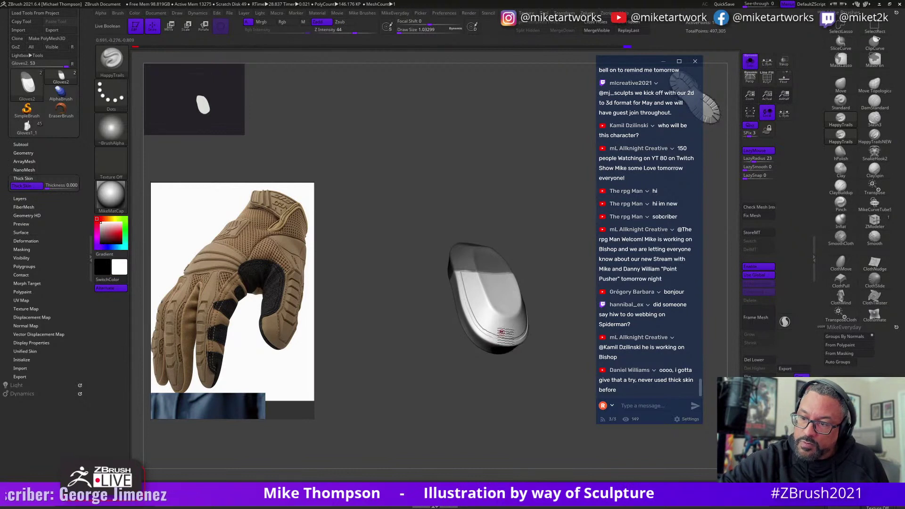
left_click_drag(568, 405, 567, 429)
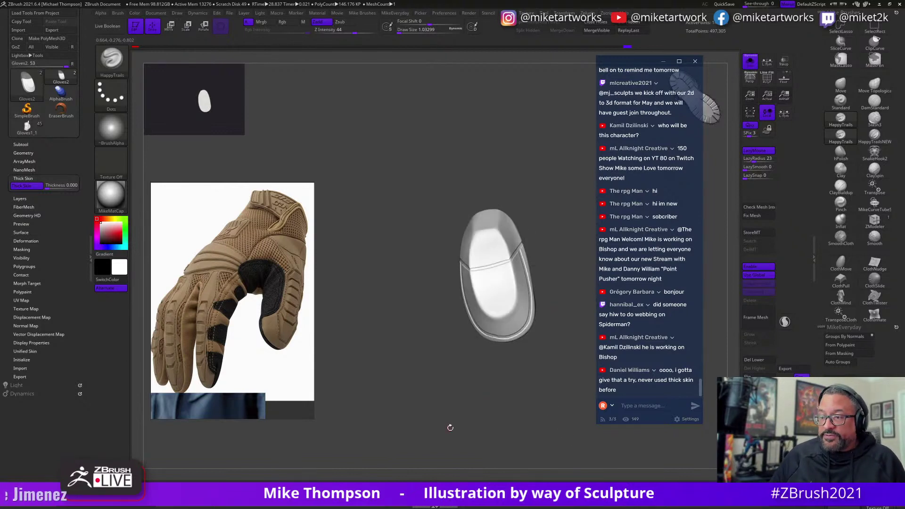
left_click_drag(450, 427, 440, 370)
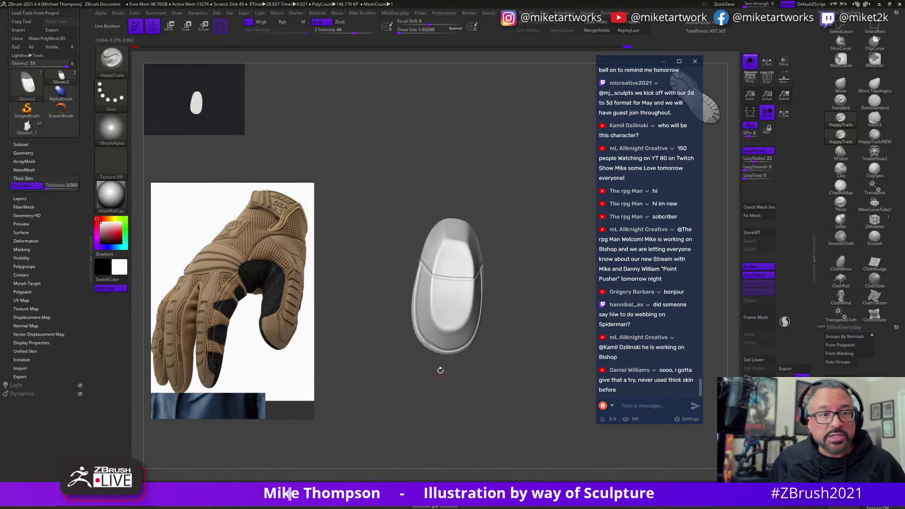
Leave Solo mode to show the knuckle pad in place on the whole glove.
left_click(750, 61)
key("f")
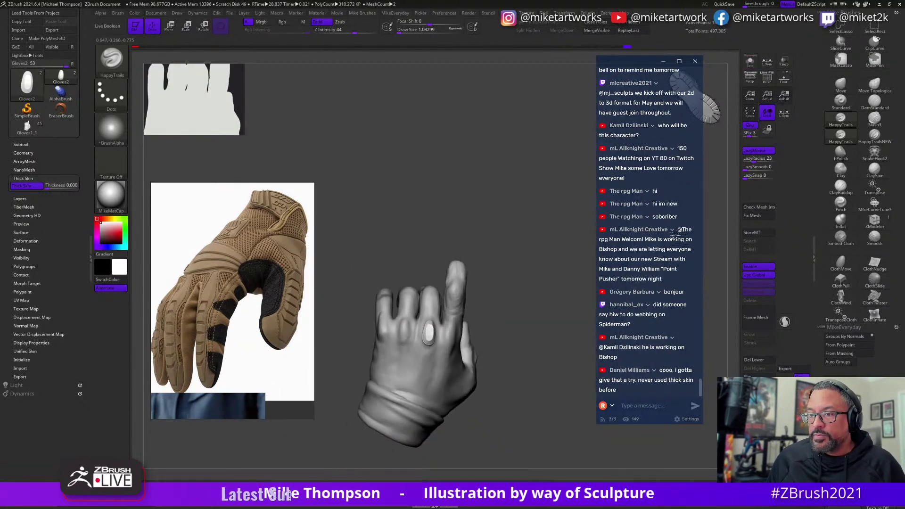
mouse_move(528, 264)
left_mouse_down()
mouse_move(560, 270)
mouse_move(559, 332)
mouse_move(547, 338)
mouse_move(596, 220)
mouse_move(590, 242)
left_mouse_up()
key("w")
key("q")
Turn off Thick Skin for the knuckle pad and set the Move brush to a draw size of about 20.
left_click(840, 85)
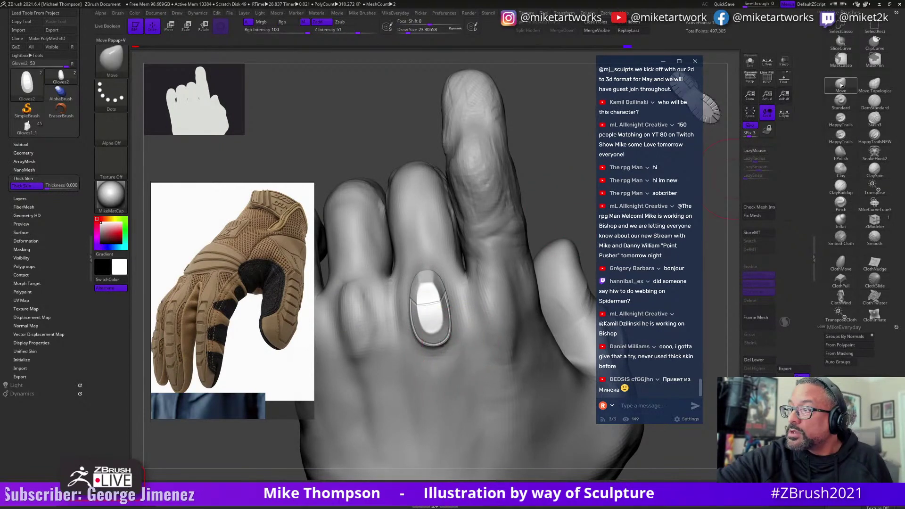
left_click(46, 178)
left_click(45, 178)
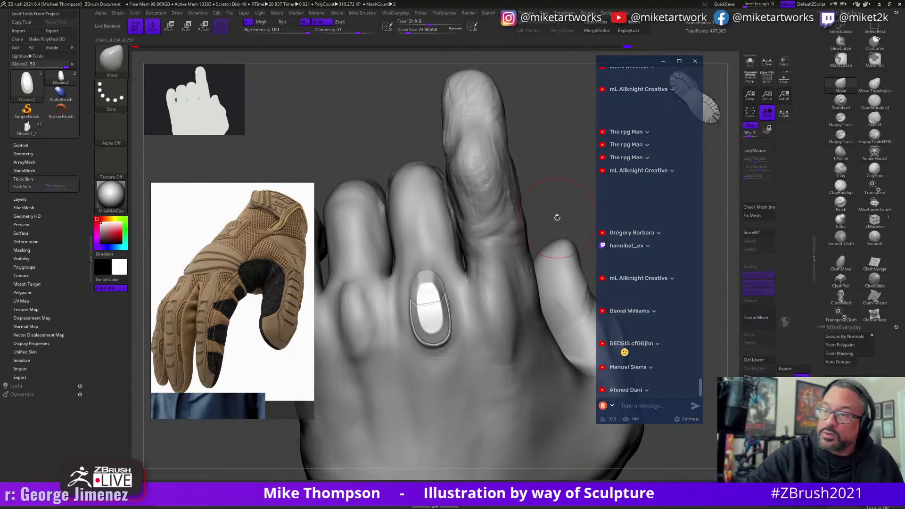
key("bracketleft")
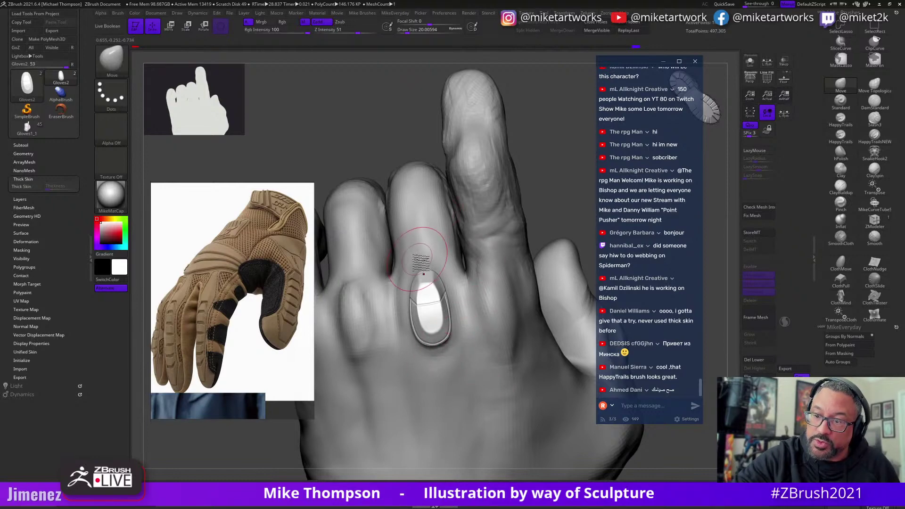
left_click_drag(553, 163, 499, 295)
Reorient the transform gizmo on the middle-finger knuckle pad and try to drag off a copy.
key("w")
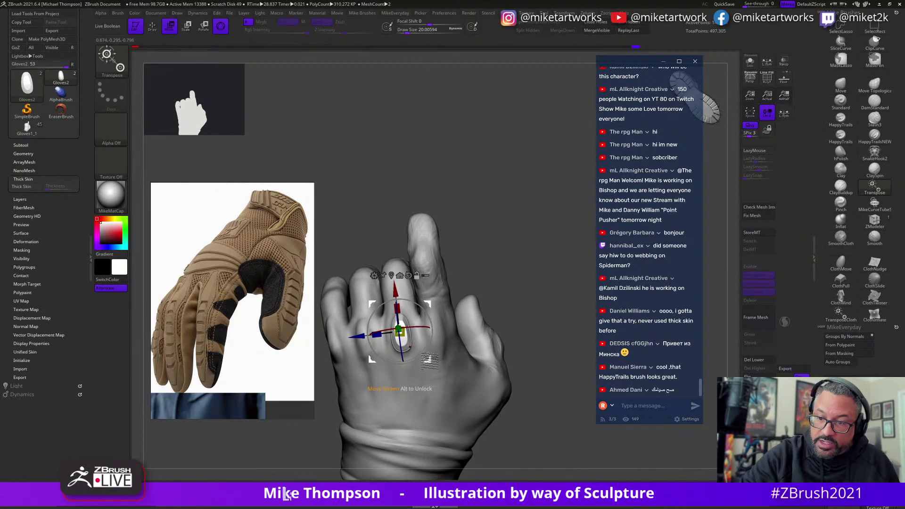
left_click_drag(398, 329, 424, 329, "alt")
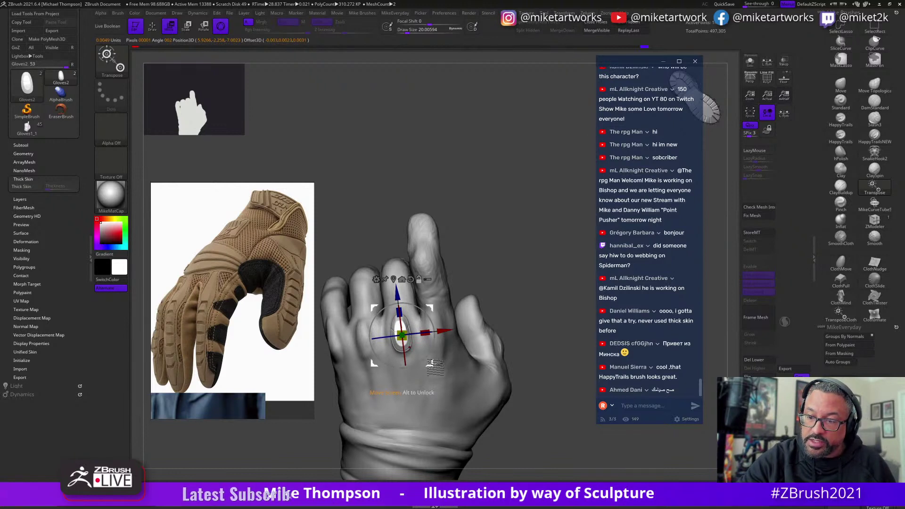
mouse_move(450, 336)
left_mouse_down("alt")
mouse_move(484, 332)
mouse_move(445, 333)
left_mouse_up("alt")
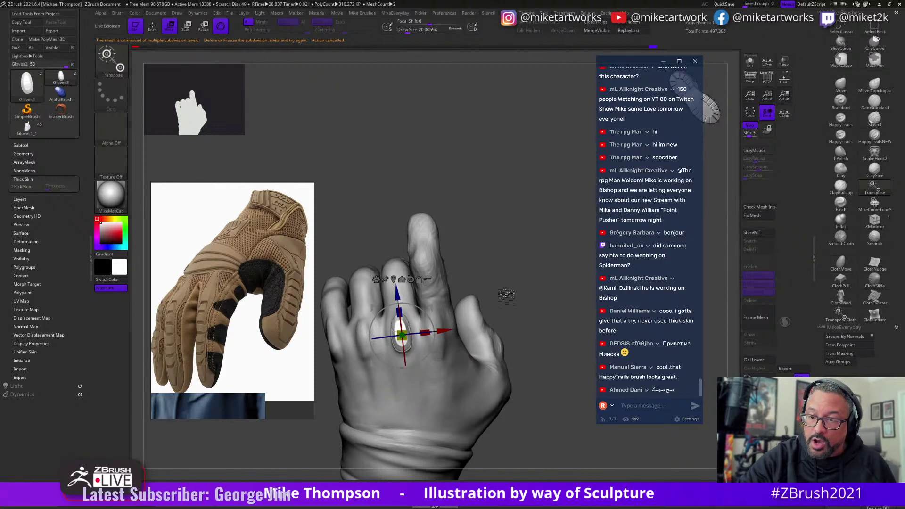
Delete the knuckle pad's lower subdivision levels and duplicate the pad across to the index-finger knuckle.
key("q")
left_click_drag(529, 295, 542, 292)
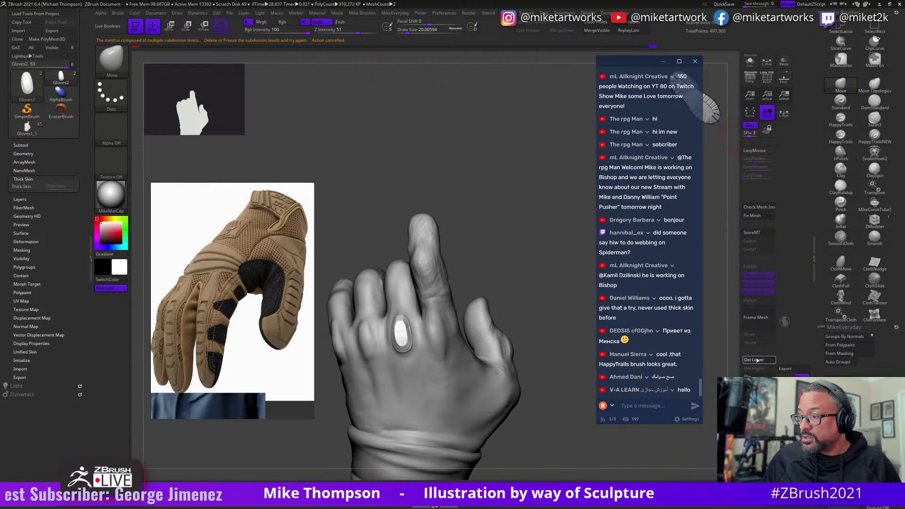
key("w")
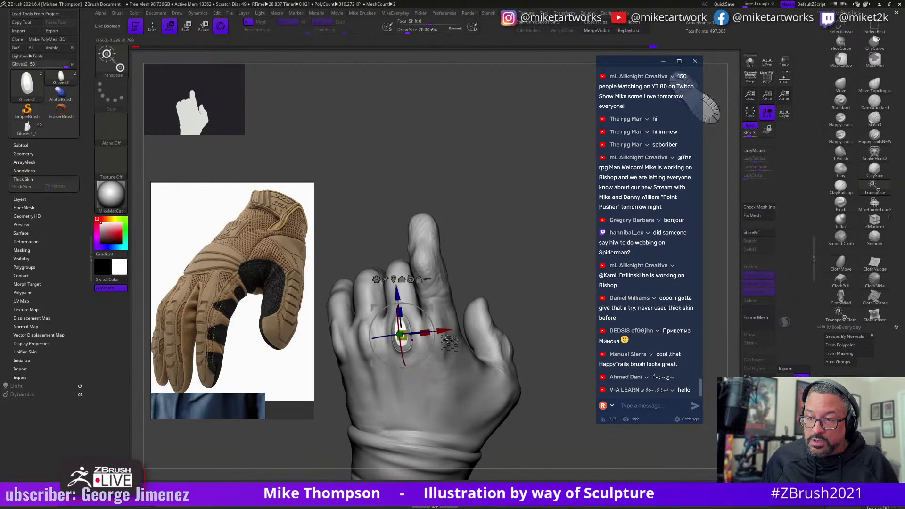
left_click_drag(473, 333, 443, 360)
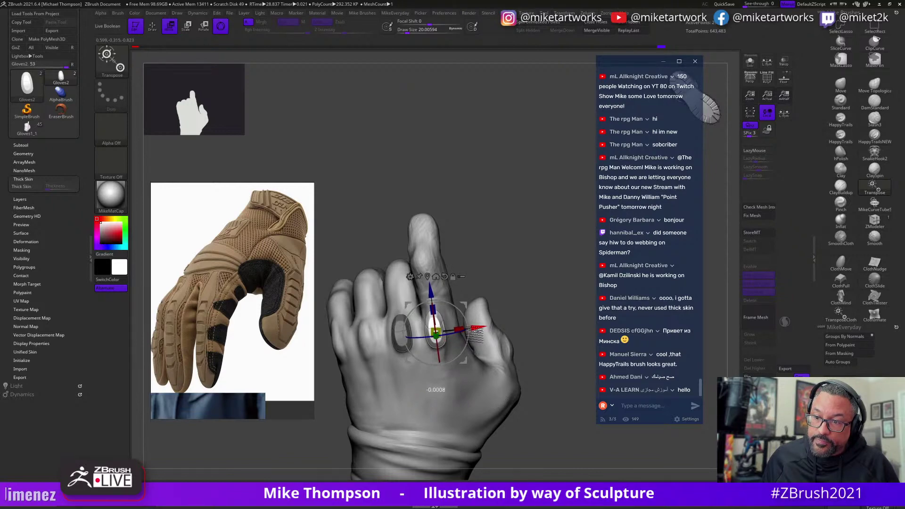
Position and tilt the duplicated pad so it sits on the index-finger knuckle's surface.
left_click_drag(542, 376, 523, 349)
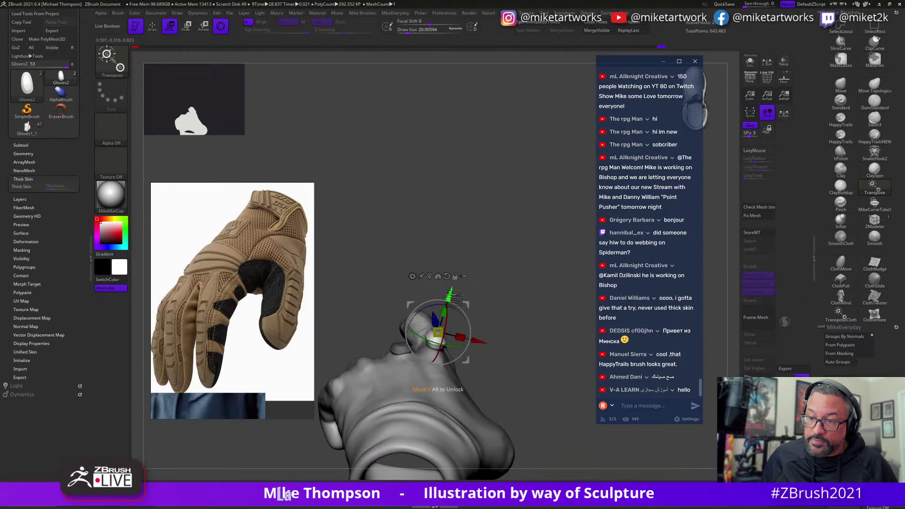
left_click_drag(529, 305, 455, 380)
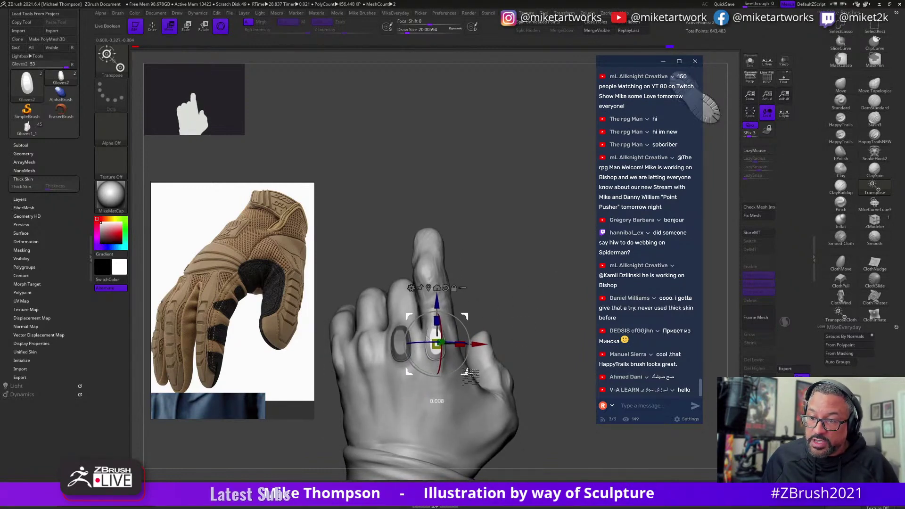
mouse_move(463, 375)
left_mouse_down()
mouse_move(452, 367)
mouse_move(475, 378)
left_mouse_up()
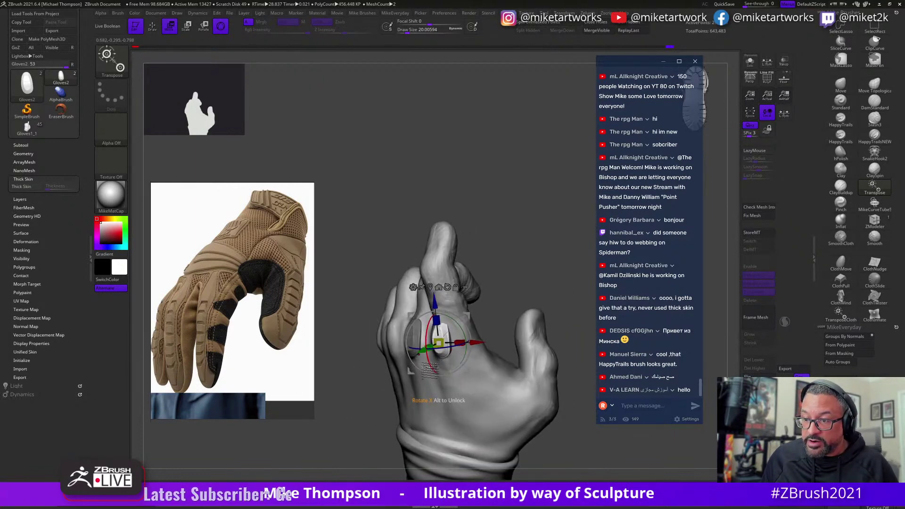
Adjust the index-finger pad's outline to the knuckle with the Move brush at a draw size of about 28.75.
key("q")
mouse_move(538, 284)
left_mouse_down()
mouse_move(553, 297)
mouse_move(513, 321)
mouse_move(505, 295)
left_mouse_up()
key("bracketright")
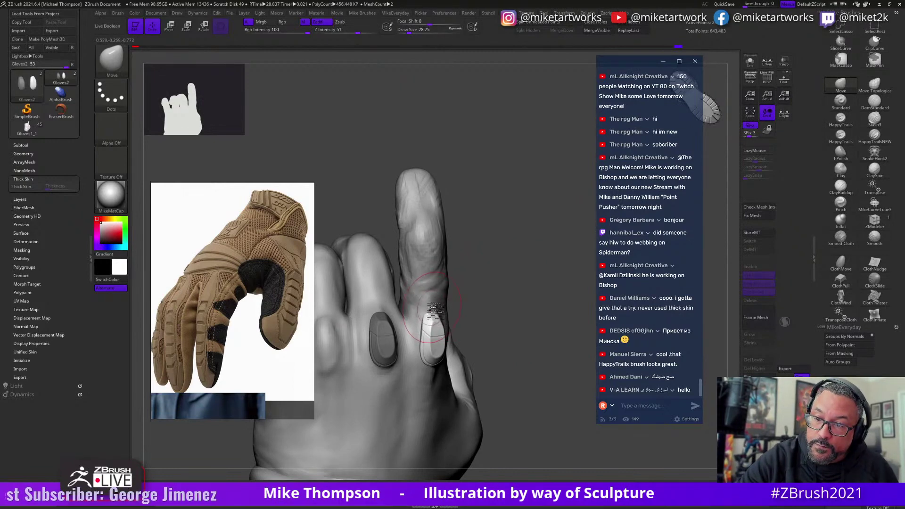
left_click(442, 332, "alt")
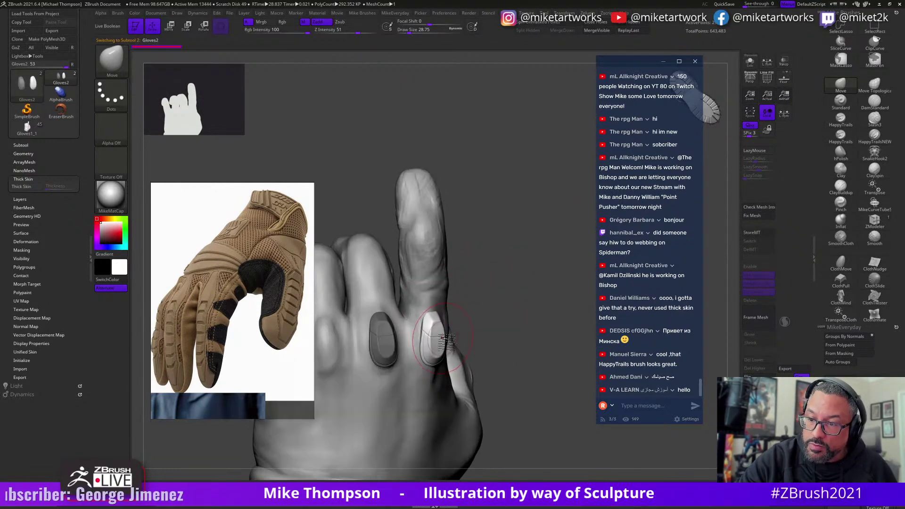
mouse_move(443, 338)
left_mouse_down()
mouse_move(526, 210)
mouse_move(513, 217)
mouse_move(540, 233)
mouse_move(530, 236)
mouse_move(520, 213)
mouse_move(456, 351)
left_mouse_up()
Rotate and move the index-finger pad with the gizmo to seat it against the knuckle in side and front views.
key("w")
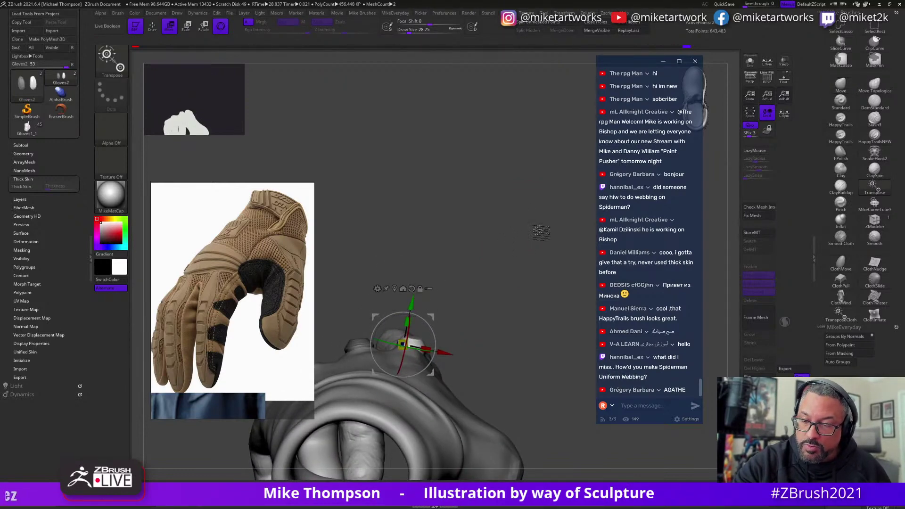
left_click_drag(541, 232, 456, 287)
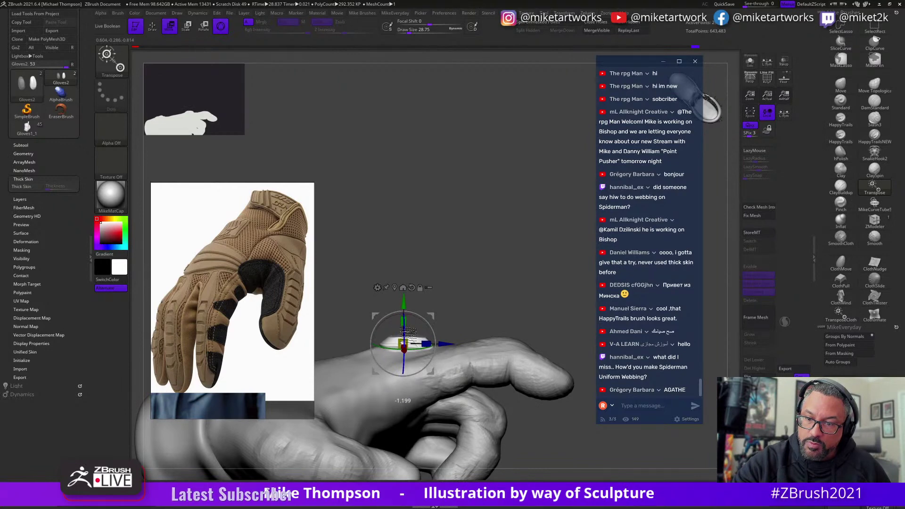
left_click_drag(521, 250, 411, 324)
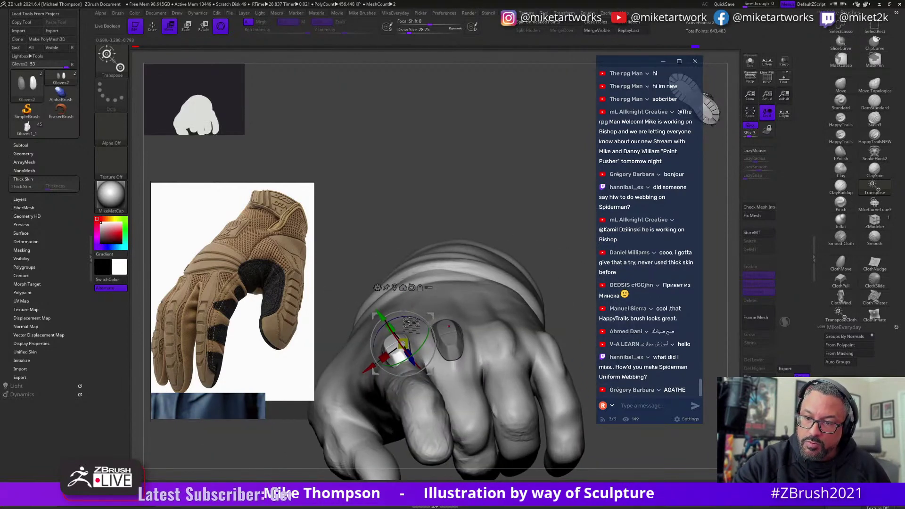
key("q")
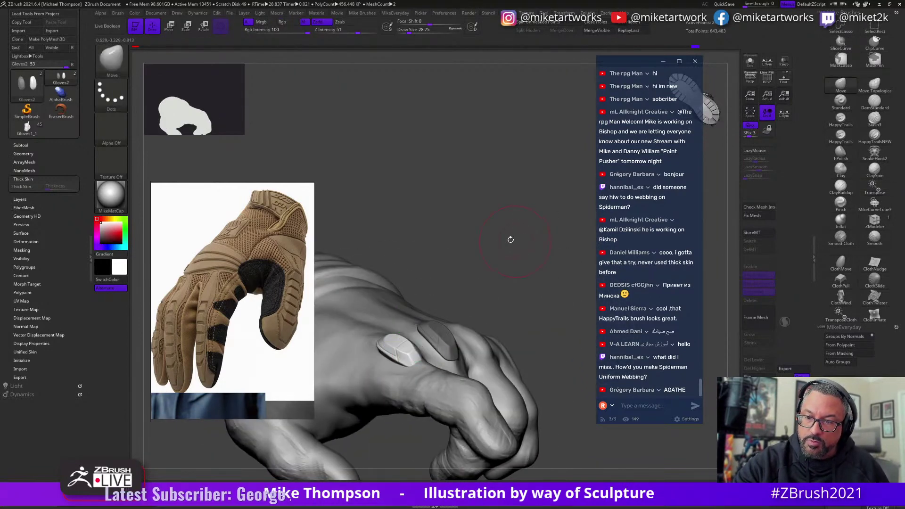
Fine-tune the index-finger pad's rotation and position so it lines up with the finger's direction.
mouse_move(509, 238)
left_mouse_down()
mouse_move(535, 253)
mouse_move(542, 228)
mouse_move(570, 323)
mouse_move(550, 387)
mouse_move(545, 380)
mouse_move(524, 394)
mouse_move(536, 419)
left_mouse_up()
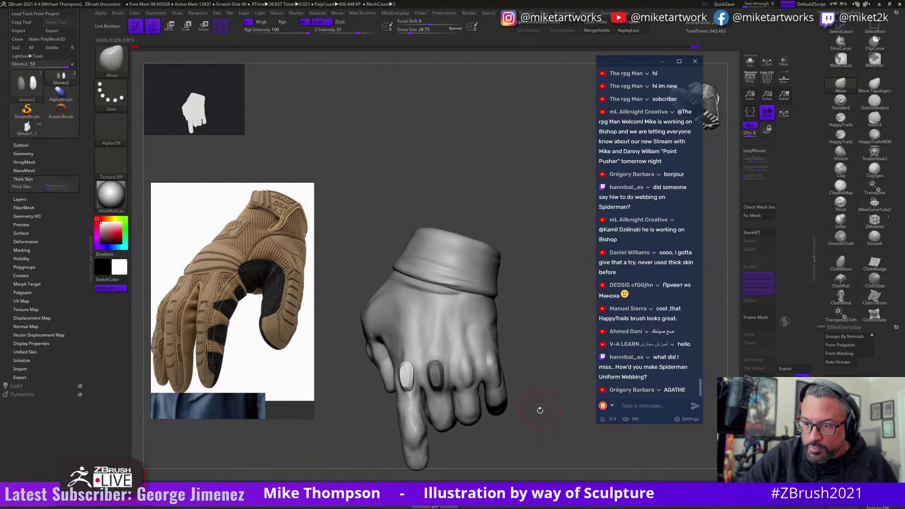
left_click_drag(518, 329, 536, 303)
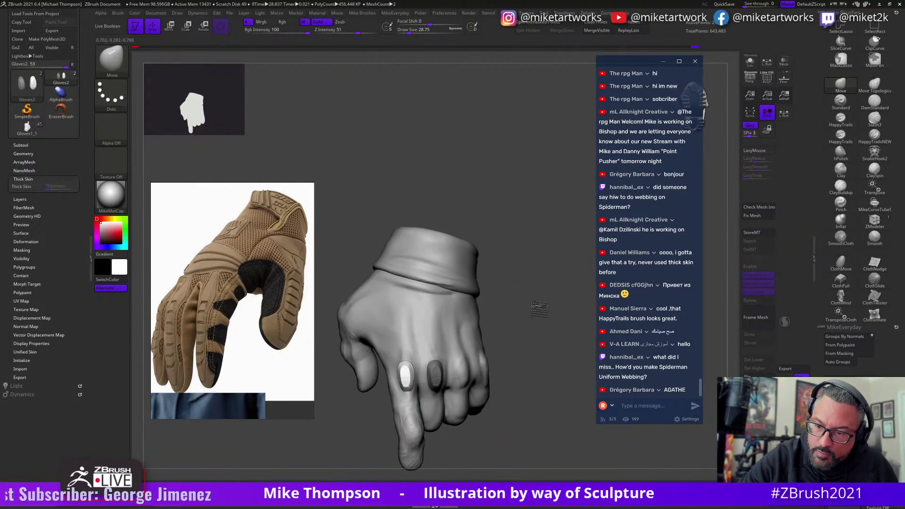
key("w")
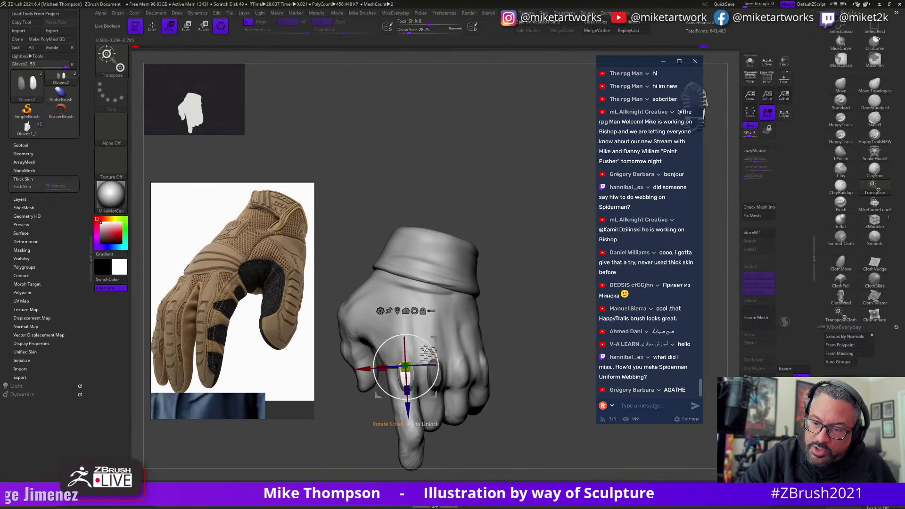
key("q")
mouse_move(517, 295)
left_mouse_down()
mouse_move(537, 303)
mouse_move(537, 295)
left_mouse_up()
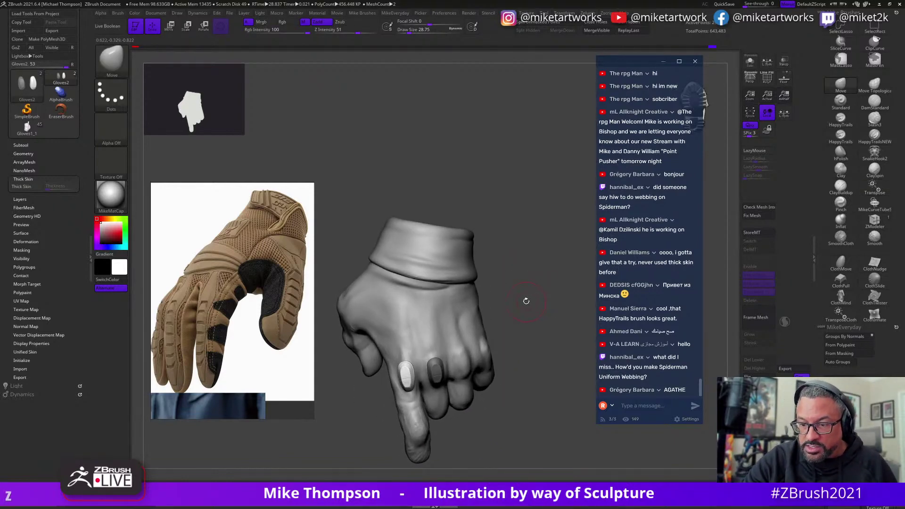
key("w")
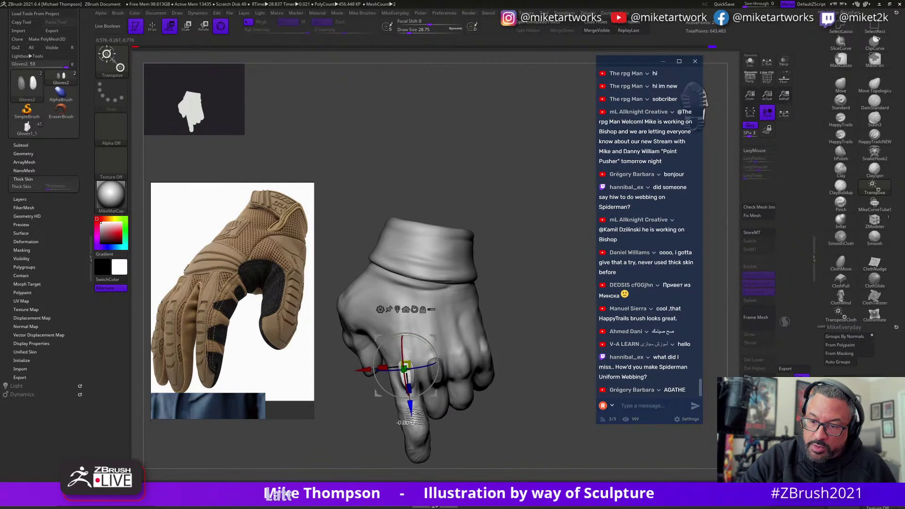
key("q")
left_click_drag(521, 313, 560, 281)
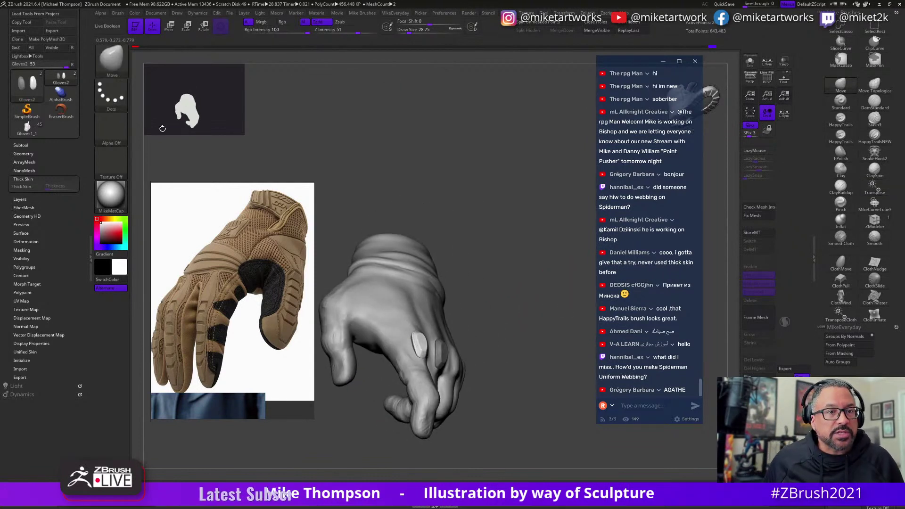
Switch to the full Gloves1_1 character model and examine the figure and its gloved hands from several angles.
left_click(26, 127)
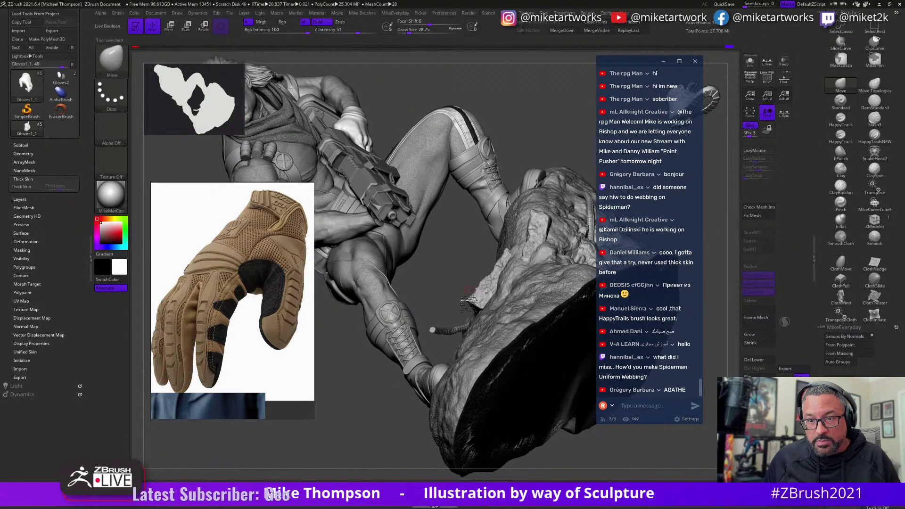
left_click_drag(347, 413, 393, 327)
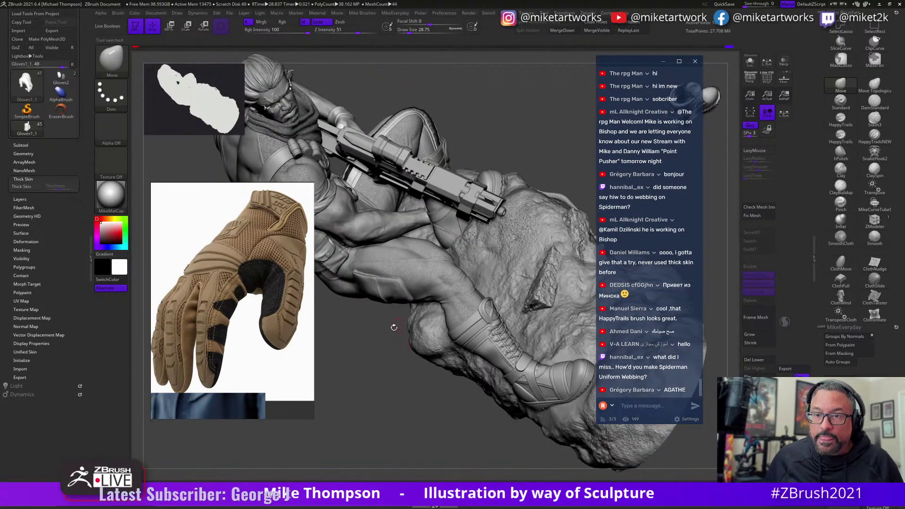
mouse_move(377, 374)
left_mouse_down()
mouse_move(537, 403)
mouse_move(584, 434)
mouse_move(578, 428)
left_mouse_up()
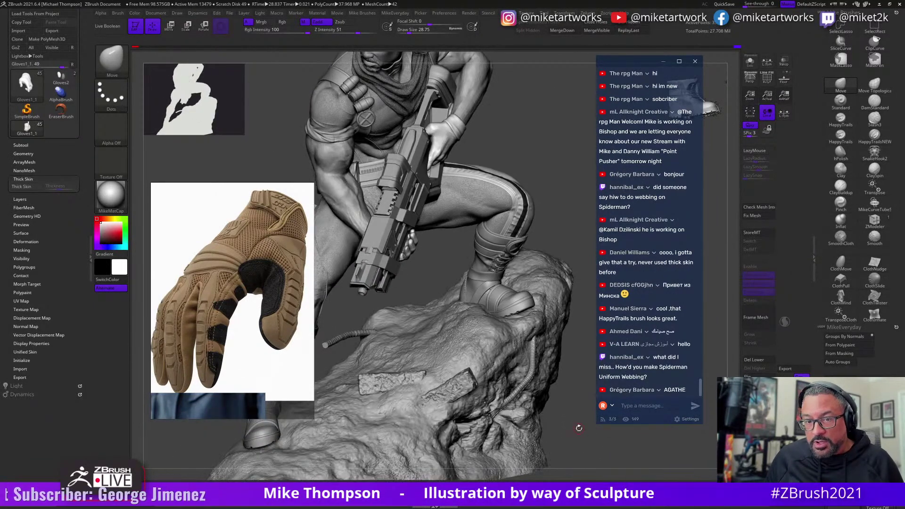
left_click_drag(618, 469, 544, 433)
left_click_drag(594, 445, 591, 426)
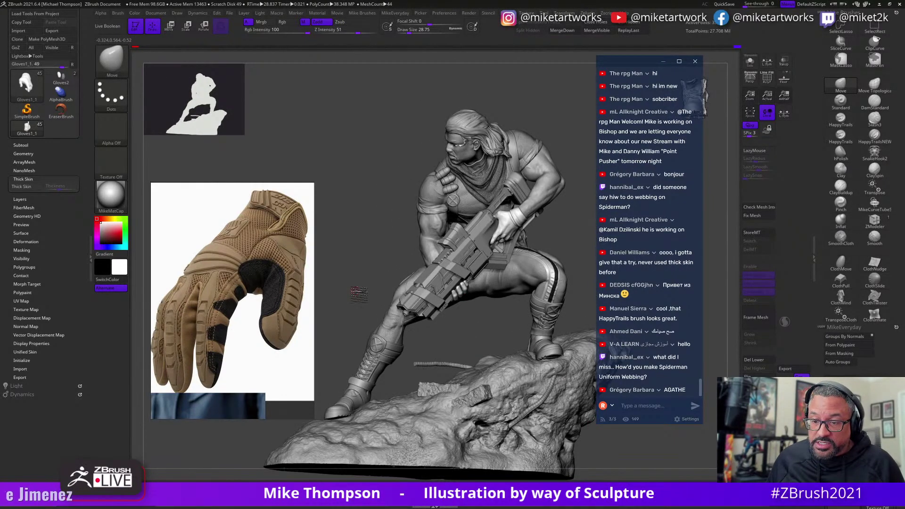
left_click_drag(359, 293, 458, 322)
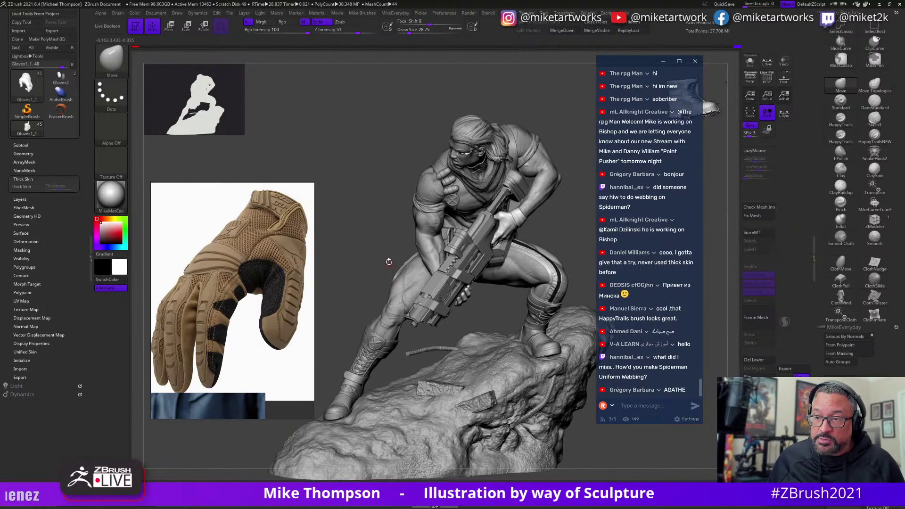
left_click_drag(389, 262, 381, 248)
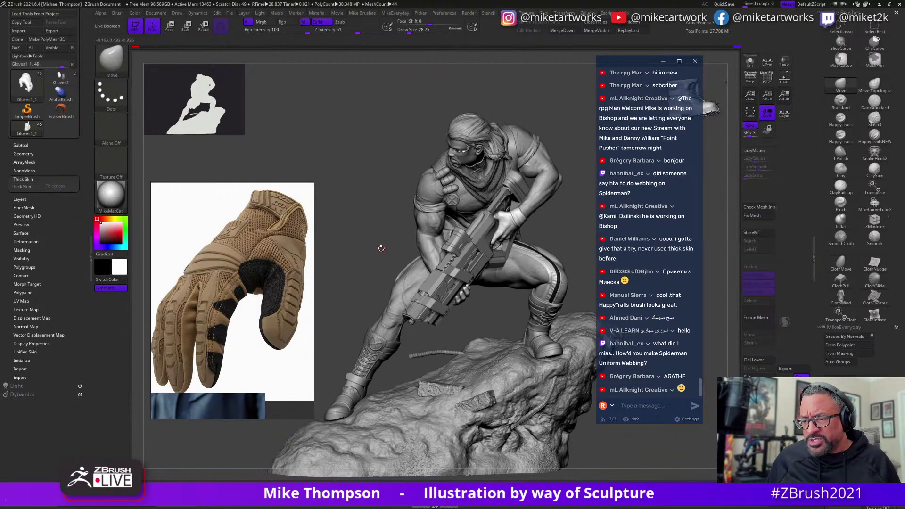
Inspect the full posed figure, its rifle grip and both gloved hands from front and three-quarter angles.
mouse_move(357, 209)
left_mouse_down()
mouse_move(319, 194)
mouse_move(369, 202)
mouse_move(359, 199)
left_mouse_up()
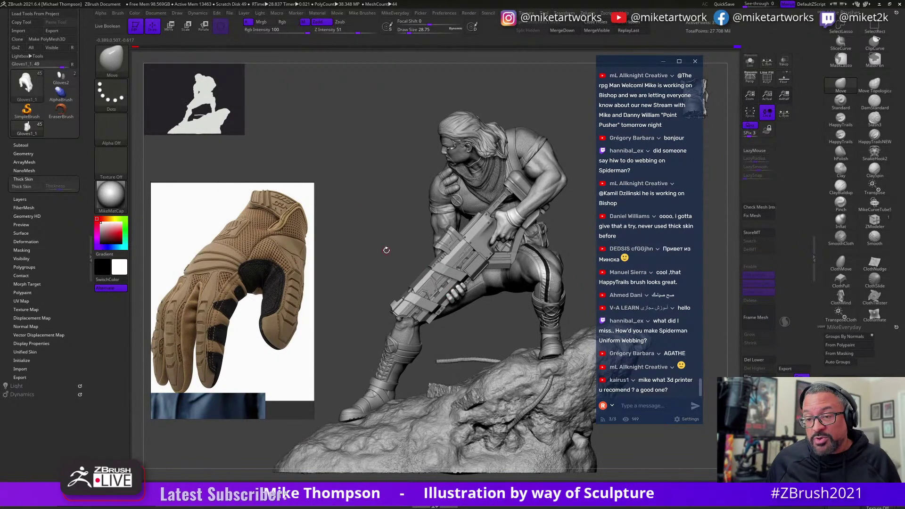
left_click_drag(386, 250, 474, 259)
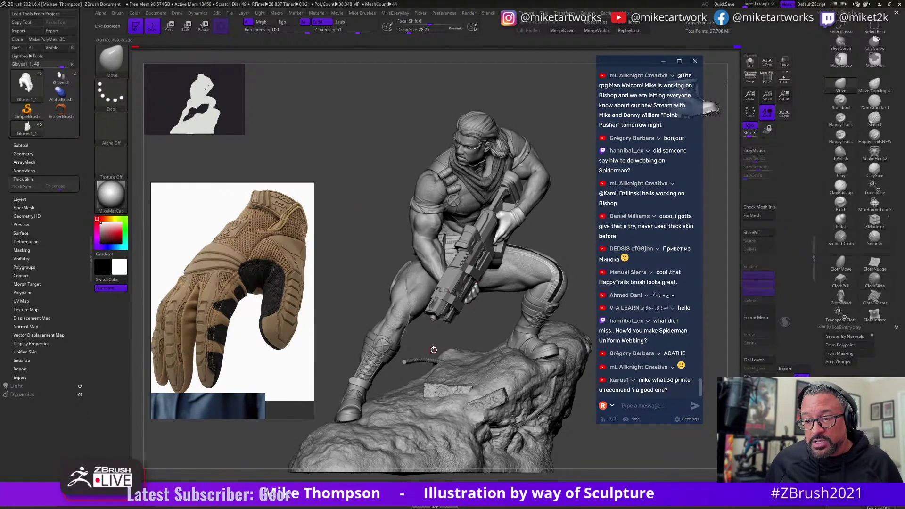
left_click_drag(427, 343, 569, 439)
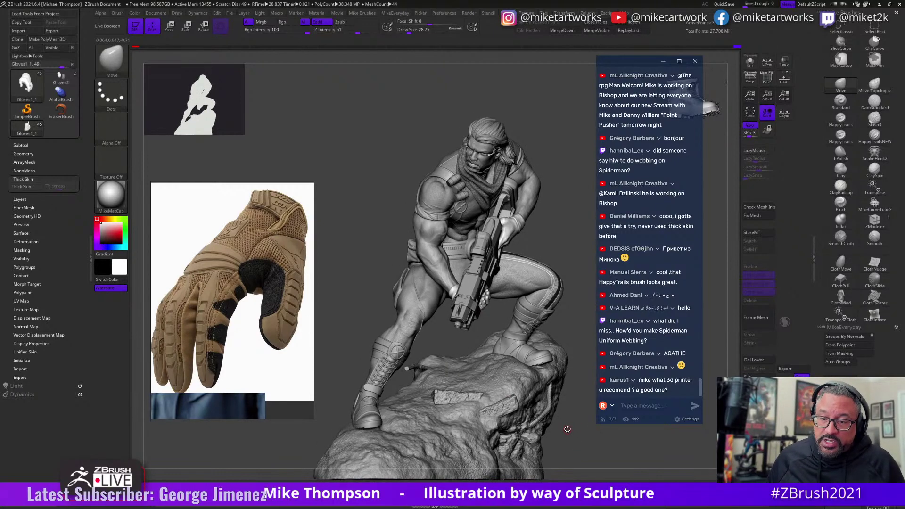
mouse_move(569, 443)
left_mouse_down()
mouse_move(579, 445)
mouse_move(576, 455)
mouse_move(583, 394)
mouse_move(614, 458)
mouse_move(615, 436)
left_mouse_up()
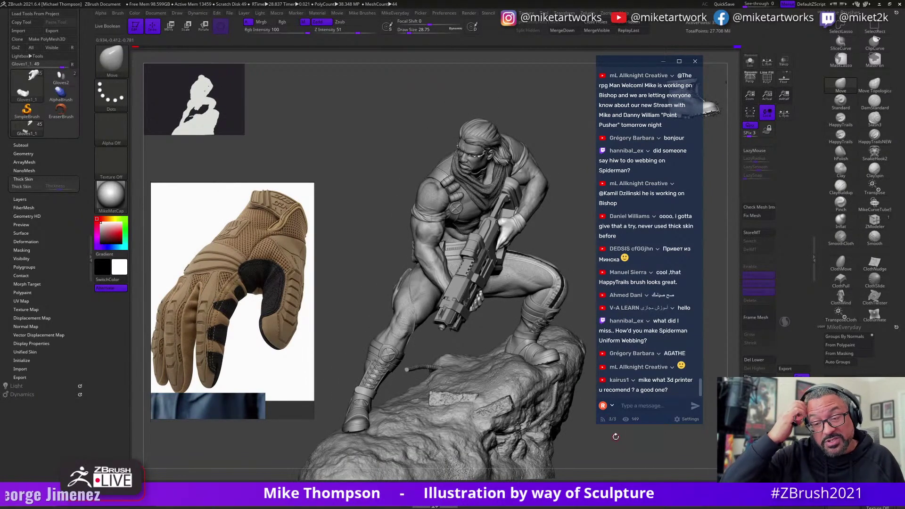
left_click_drag(614, 454, 601, 461)
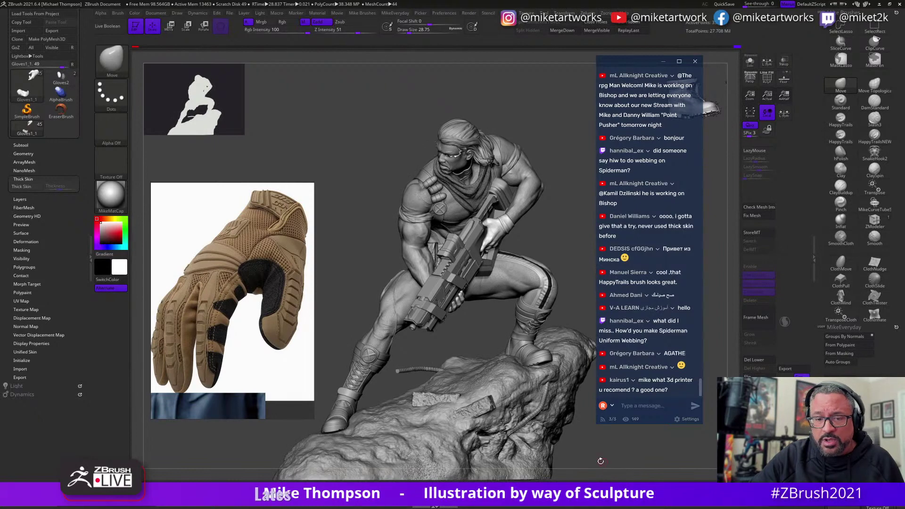
left_click_drag(563, 175, 577, 162)
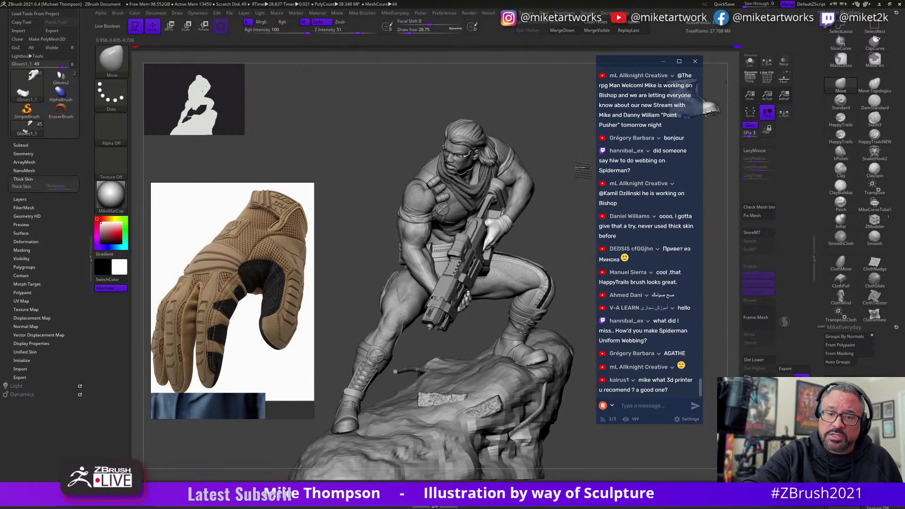
Switch back to the Gloves2 hand model and push the index-finger pad toward the knuckle with the Move brush at a draw size of about 25.05.
left_click(28, 145)
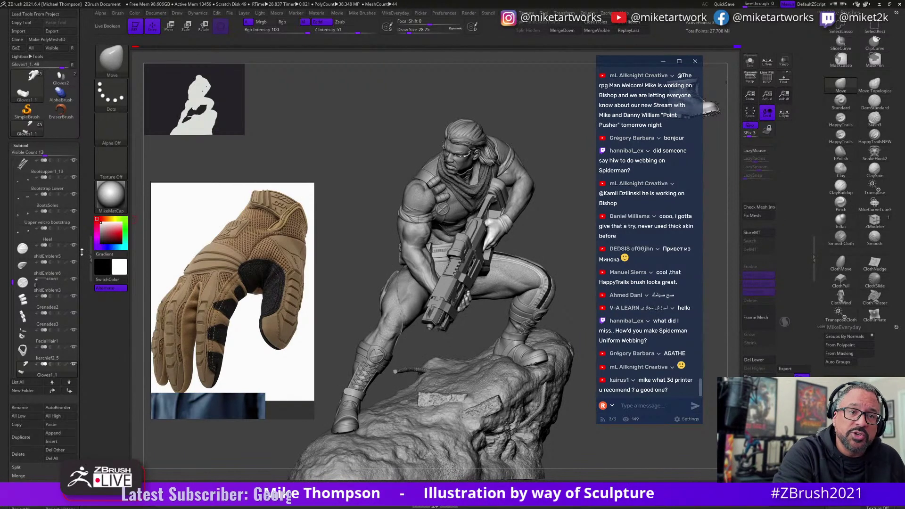
left_click(61, 77)
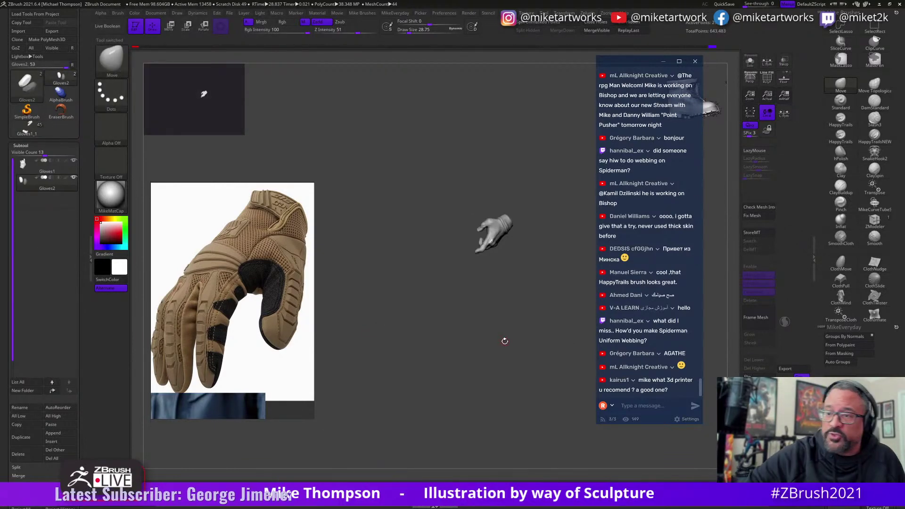
key("f")
mouse_move(565, 419)
left_mouse_down()
mouse_move(572, 429)
mouse_move(556, 417)
mouse_move(551, 405)
mouse_move(567, 408)
mouse_move(555, 398)
mouse_move(556, 439)
mouse_move(471, 265)
mouse_move(421, 332)
left_mouse_up()
key("s")
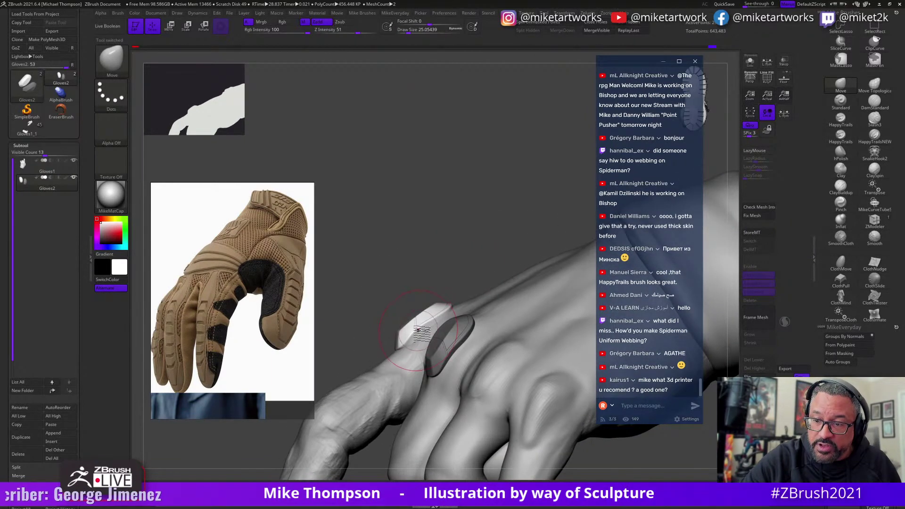
mouse_move(493, 253)
left_mouse_down()
mouse_move(450, 276)
mouse_move(431, 323)
left_mouse_up()
key("s")
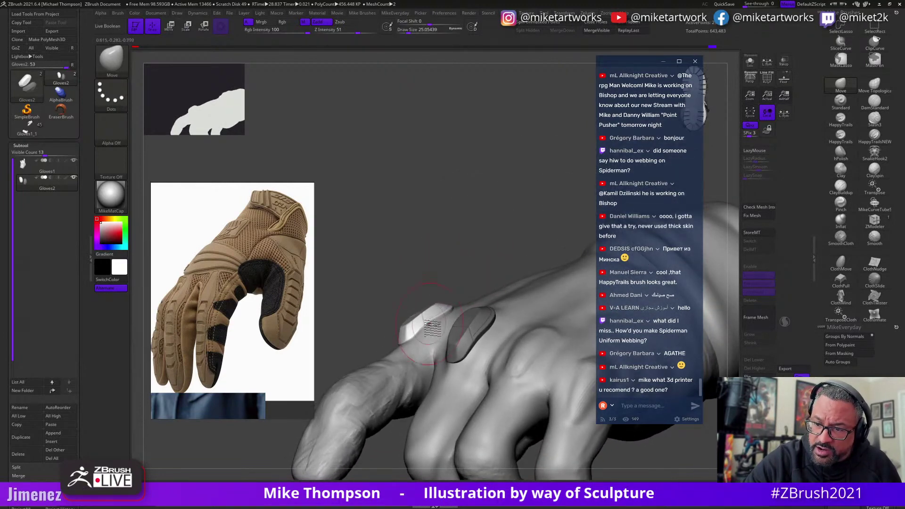
Refine the index-finger pad's fit from side and top angles with the Move brush, reducing the draw size to about 18.46.
left_click_drag(463, 272, 484, 272)
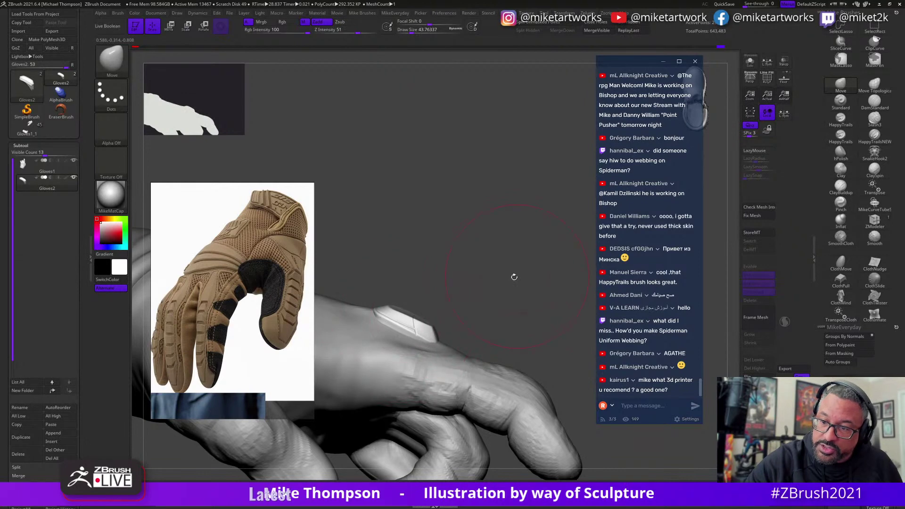
left_click_drag(513, 276, 435, 354)
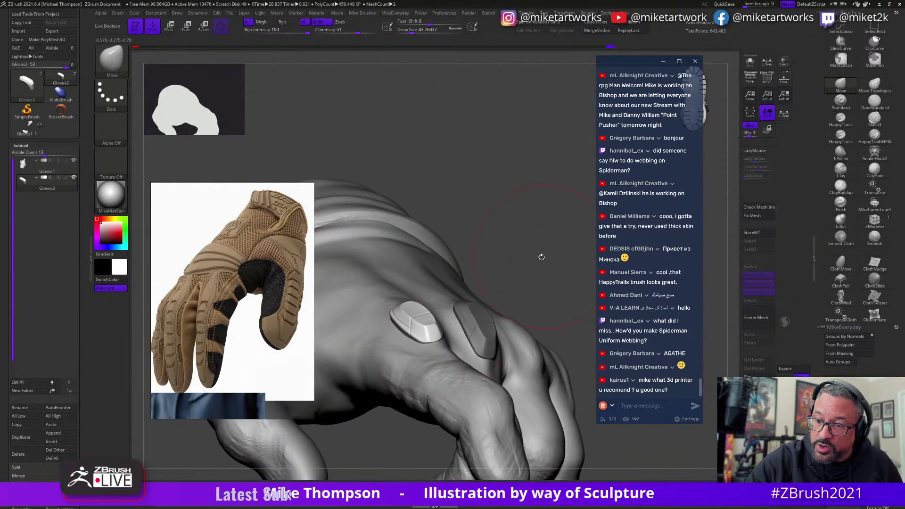
left_click_drag(541, 256, 476, 260)
key("s")
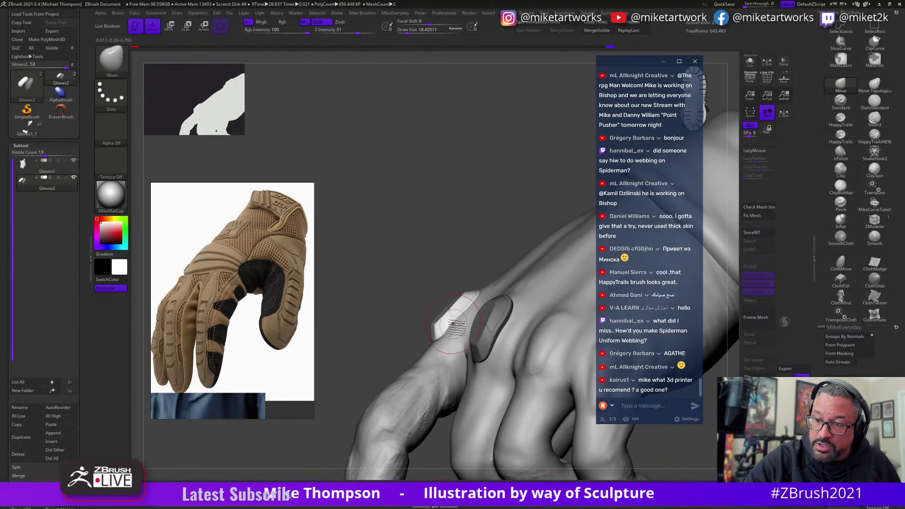
left_click_drag(480, 254, 435, 339)
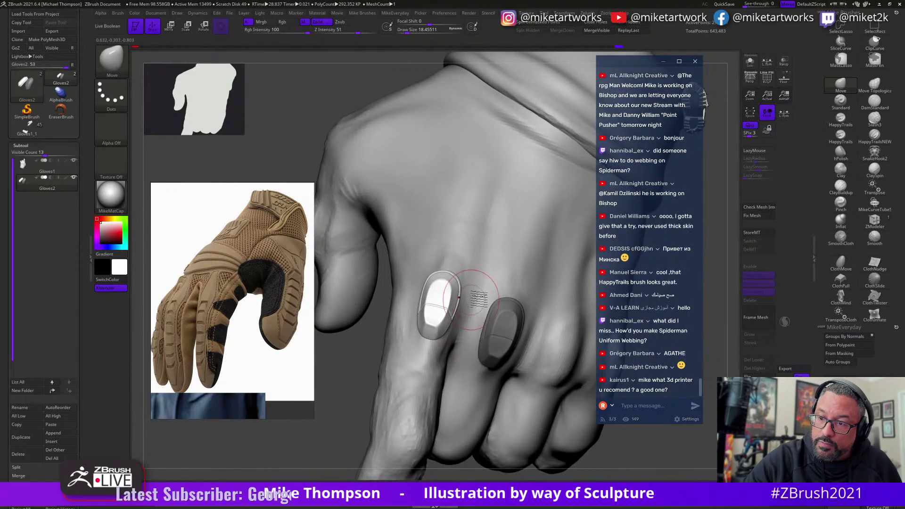
left_click_drag(598, 450, 576, 420)
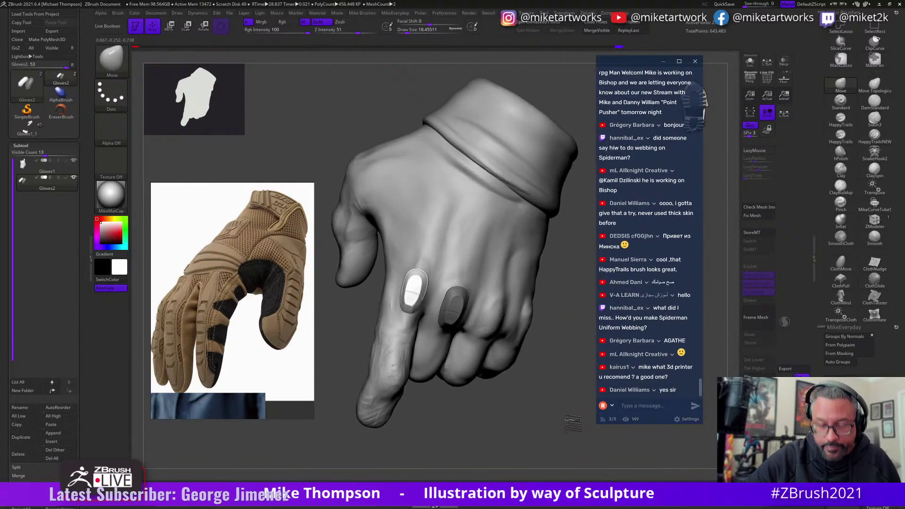
Nudge the index-finger pad along its finger with the gizmo, and duplicate it onto the ring-finger knuckle.
key("w")
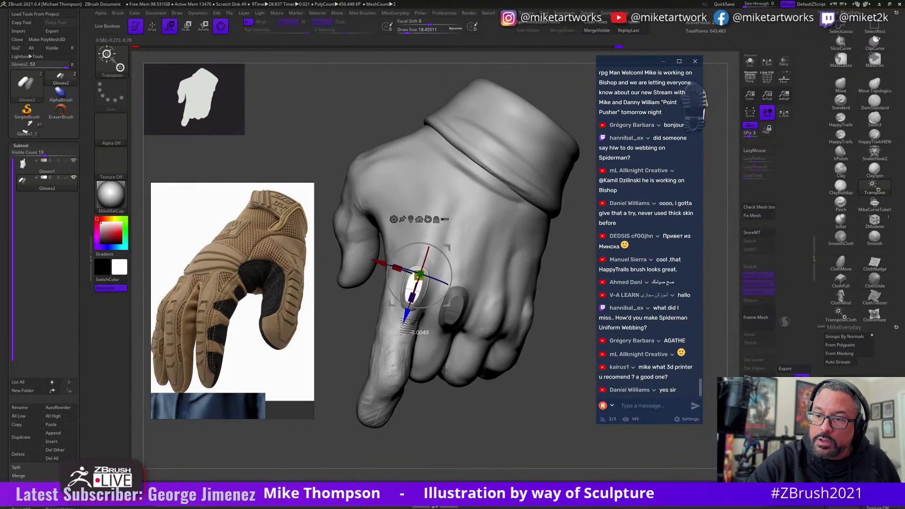
left_click_drag(542, 268, 563, 262)
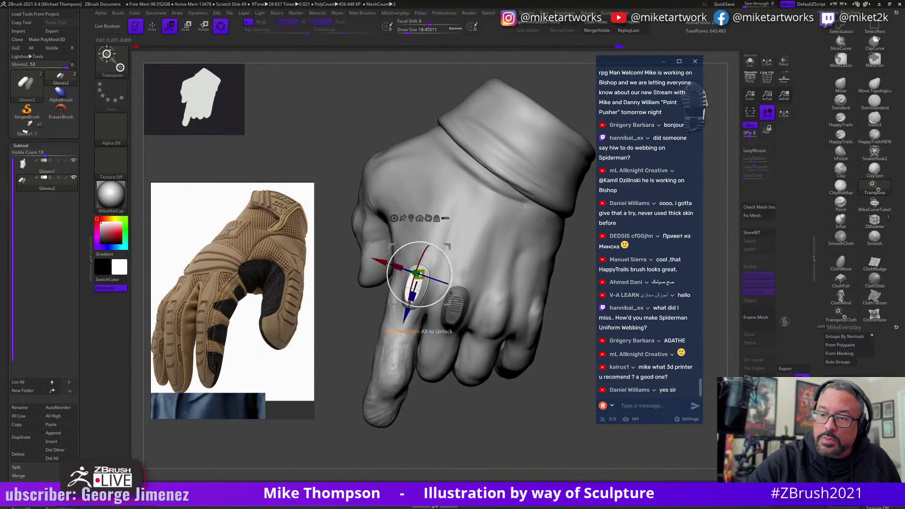
left_click_drag(435, 282, 519, 312, "ctrl")
left_click_drag(557, 388, 508, 349)
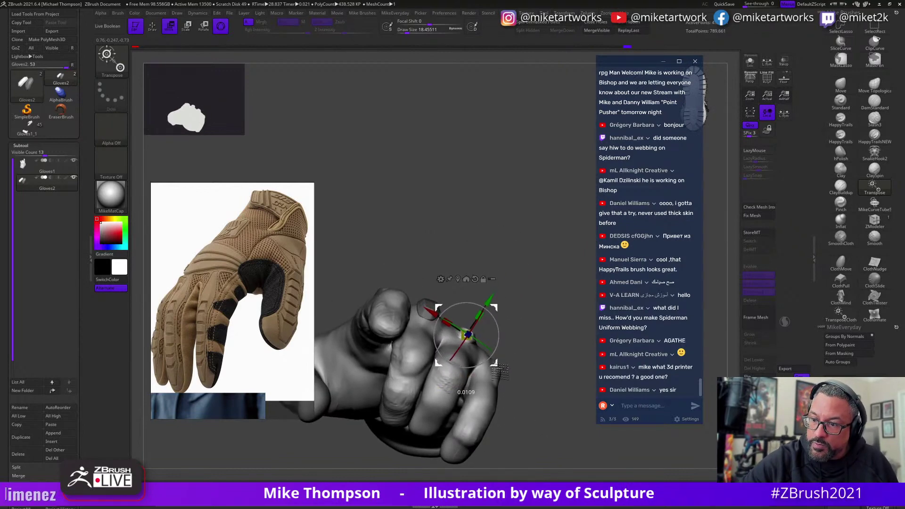
Rotate and move the duplicated pad to follow the ring finger's direction and knuckle surface, undoing the last rotation.
left_click_drag(546, 391, 484, 326)
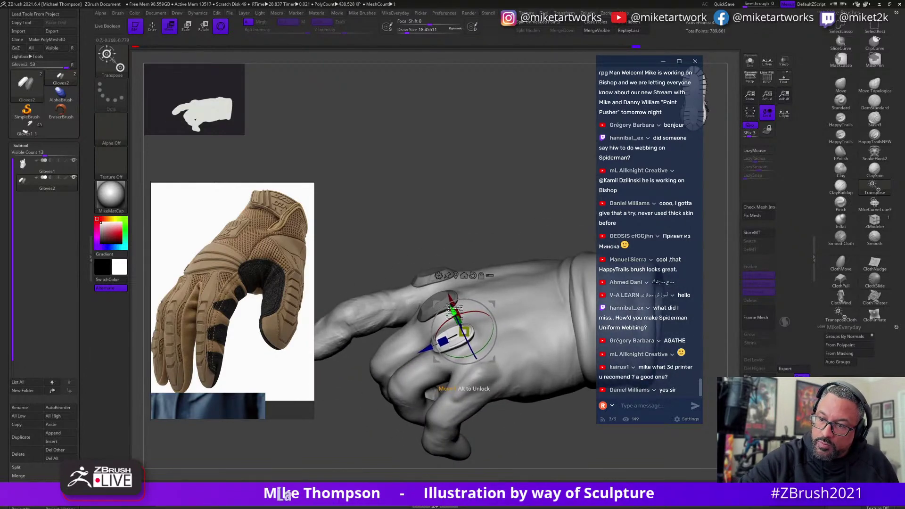
mouse_move(495, 339)
left_mouse_down()
mouse_move(523, 325)
mouse_move(504, 332)
left_mouse_up()
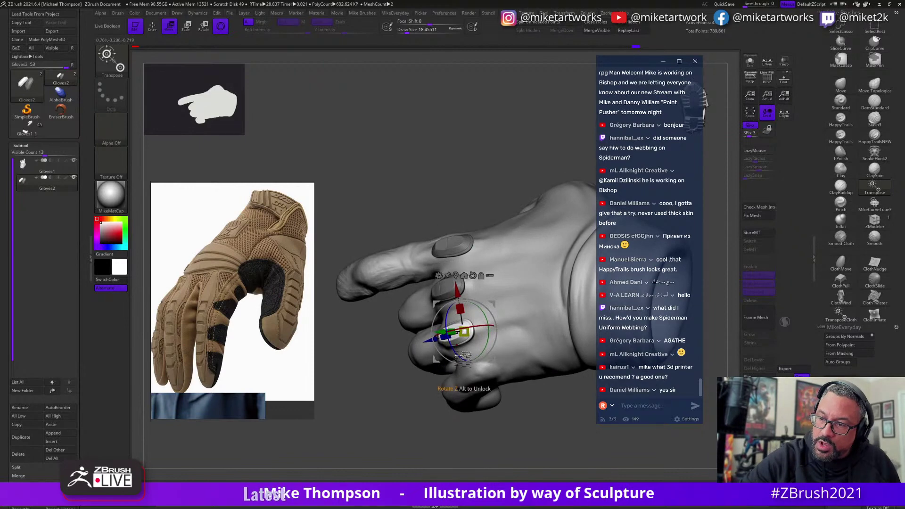
left_click_drag(516, 443, 490, 377)
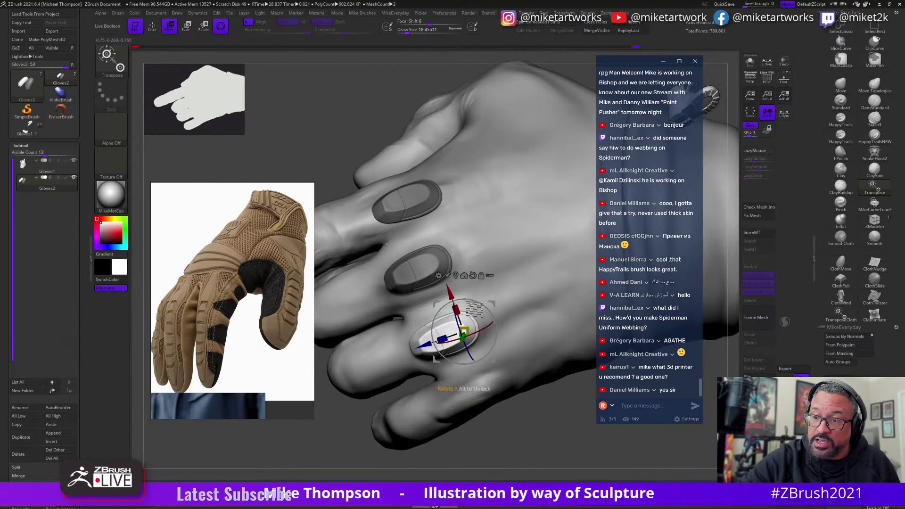
left_click_drag(495, 440, 424, 344)
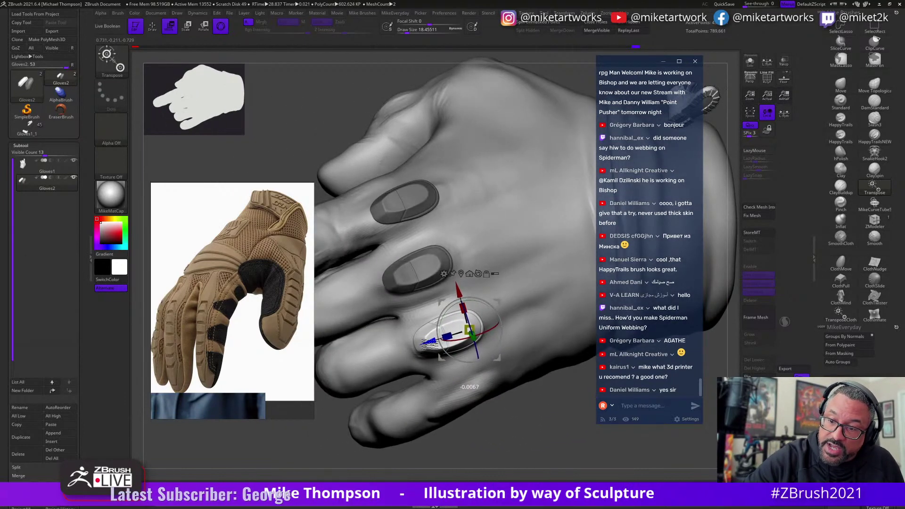
left_click_drag(478, 351, 464, 293)
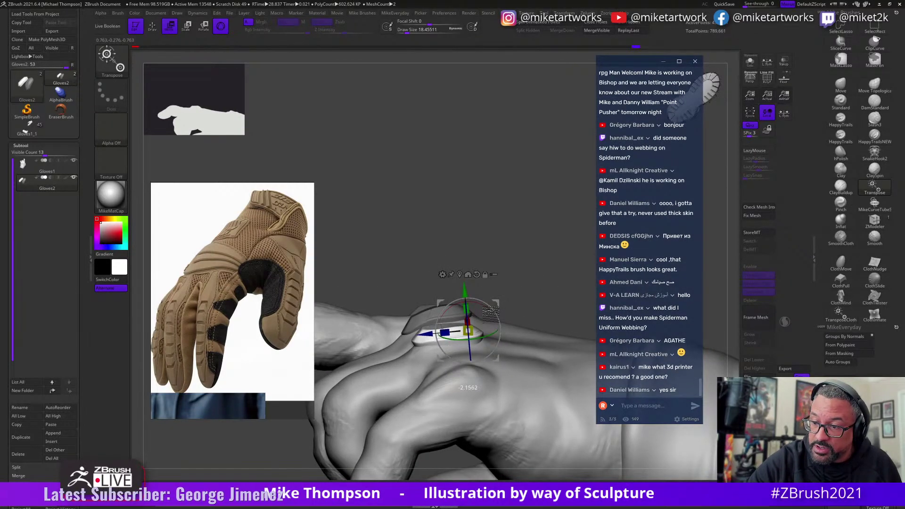
key("ctrl+z")
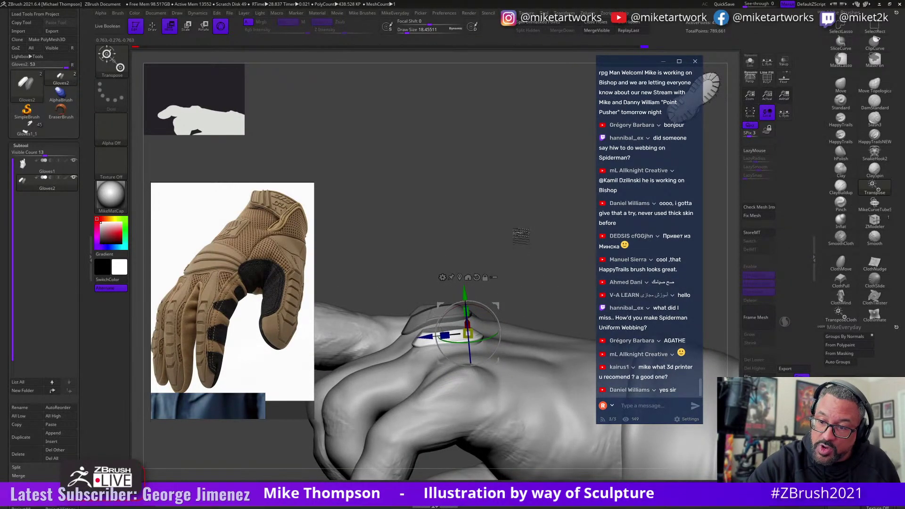
Recentre the gizmo on the ring-finger pad, seat the pad against its knuckle, and unmask all three pads.
left_click_drag(518, 330, 528, 410)
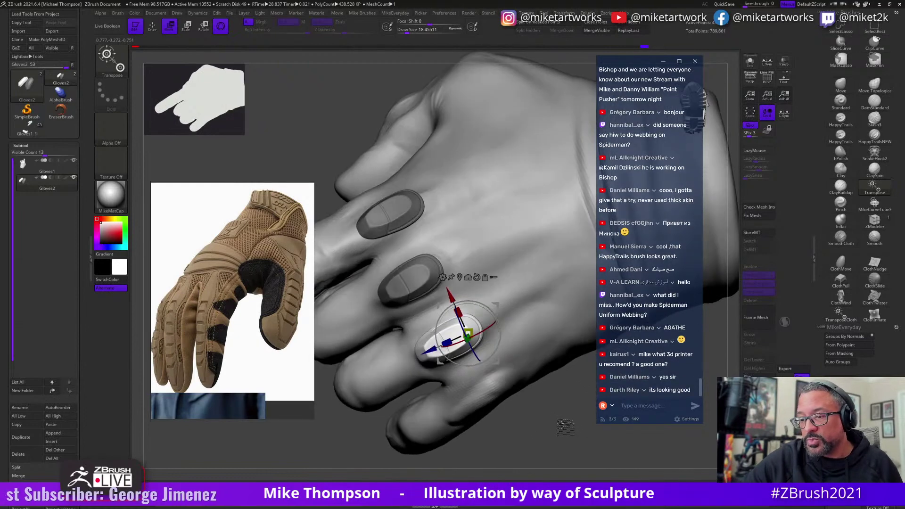
left_click_drag(468, 334, 483, 358, "ctrl")
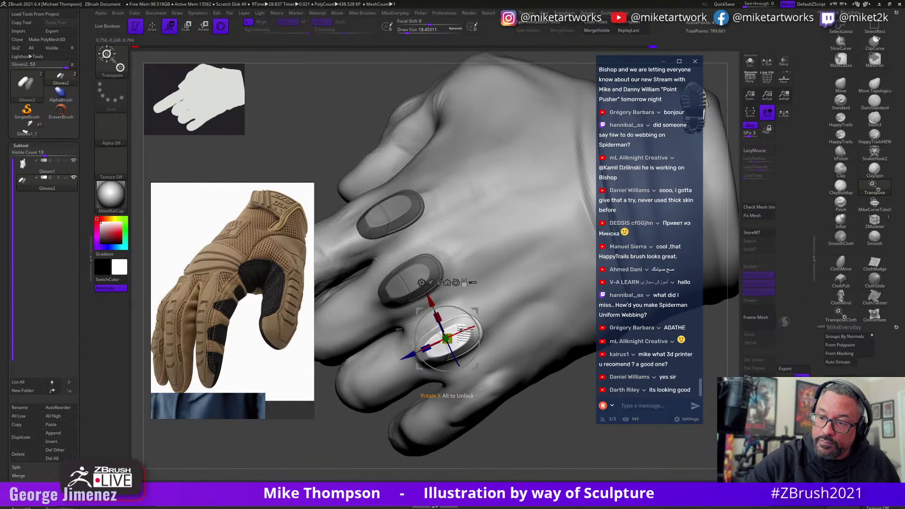
left_click_drag(527, 410, 519, 339)
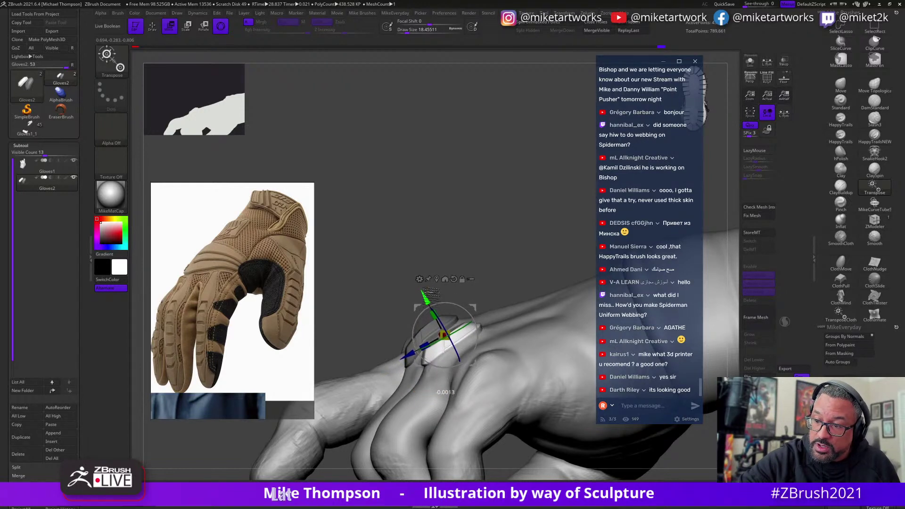
mouse_move(520, 339)
left_mouse_down()
mouse_move(544, 414)
mouse_move(481, 361)
left_mouse_up()
key("q")
key("f")
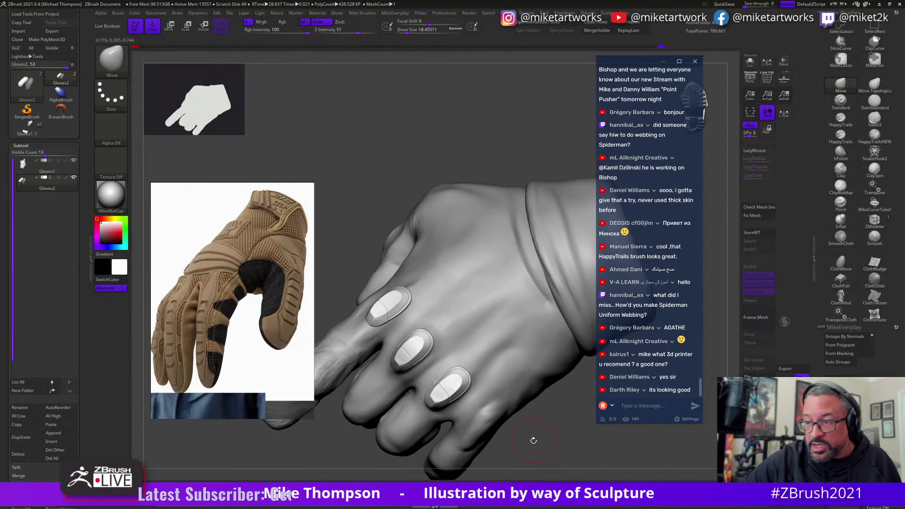
Try to trace a raised border around the ring-finger pad on the Gloves1 subtool with the HappyTrails brush at a draw size of about 5.75.
mouse_move(533, 440)
left_mouse_down()
mouse_move(523, 432)
mouse_move(558, 427)
left_mouse_up()
left_click(528, 375, "alt")
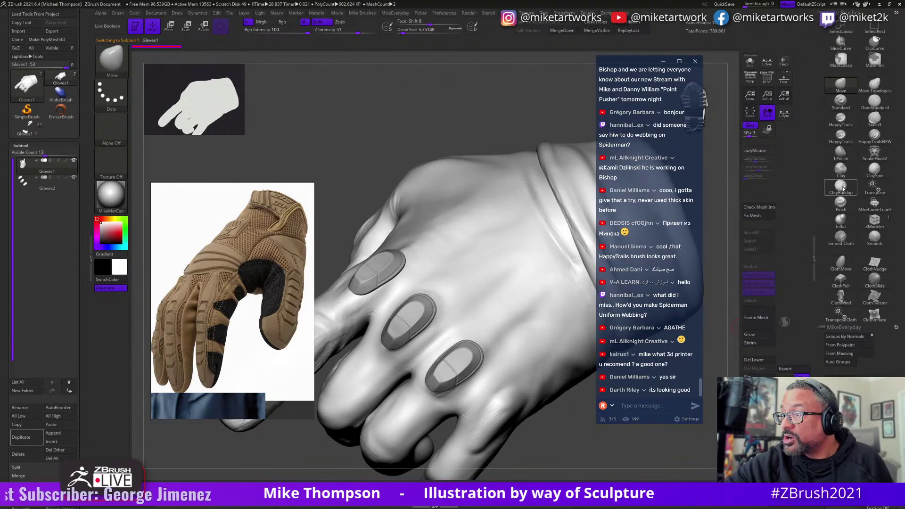
left_click(840, 119)
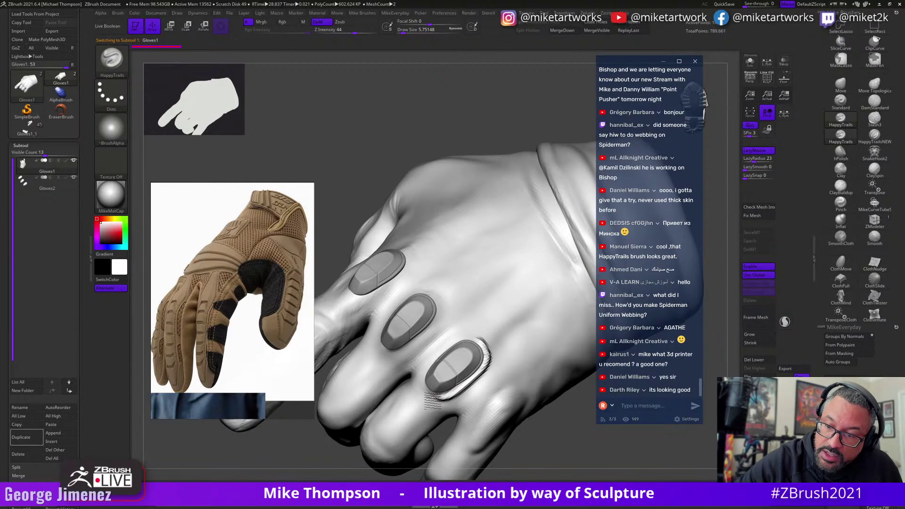
right_click_drag(421, 365, 499, 363)
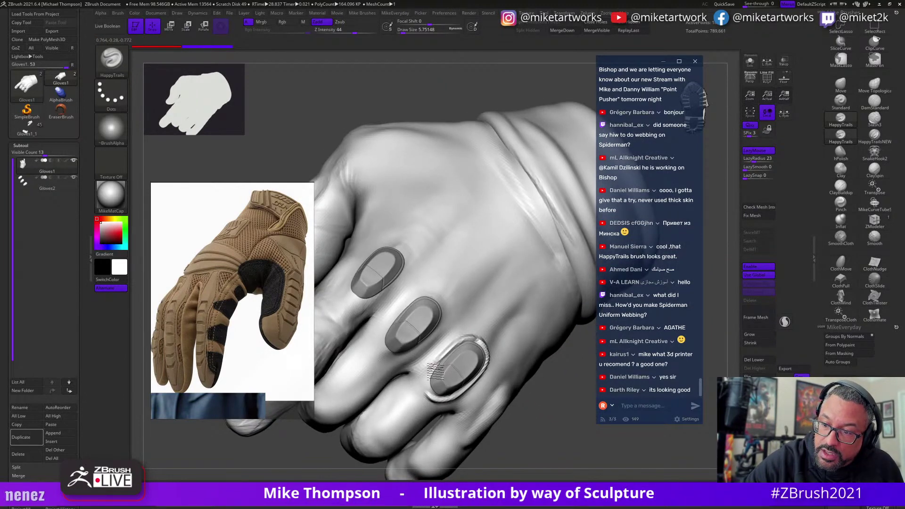
mouse_move(532, 430)
right_mouse_down()
mouse_move(567, 445)
mouse_move(556, 451)
right_mouse_up()
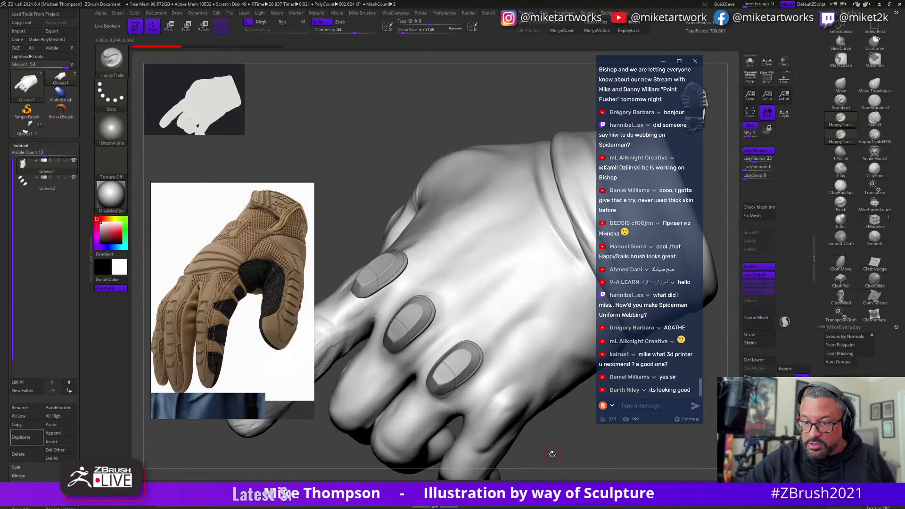
Check the glove in the context of the full figure and return to the separate Gloves1 tool.
mouse_move(552, 454)
right_mouse_down()
mouse_move(560, 453)
mouse_move(543, 455)
mouse_move(554, 455)
mouse_move(560, 434)
right_mouse_up()
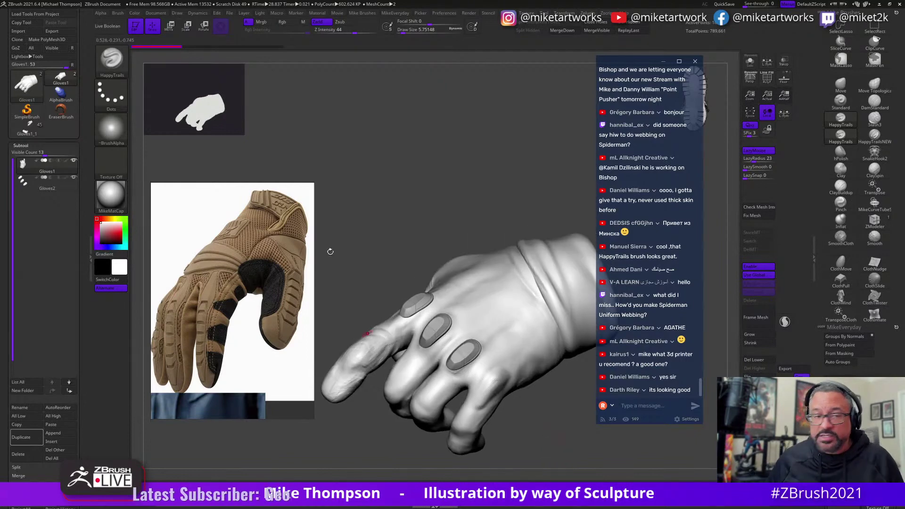
left_click(24, 134)
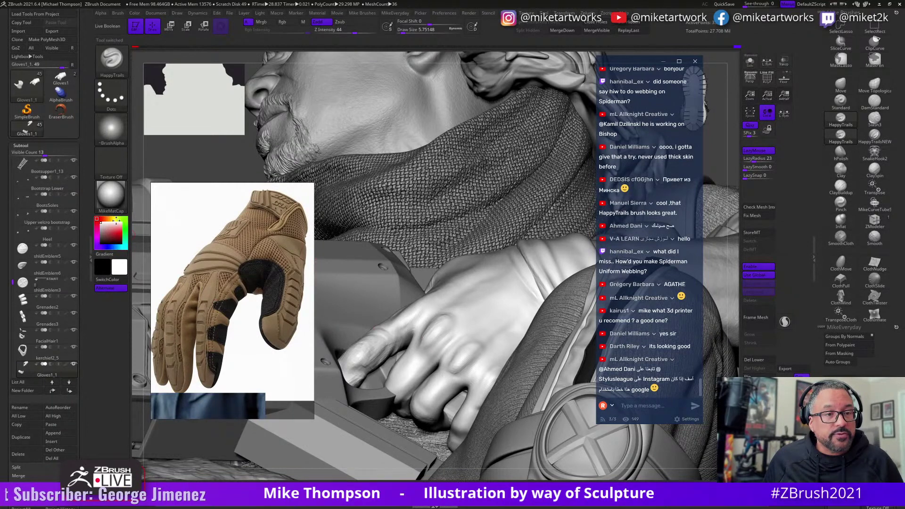
left_click(31, 132)
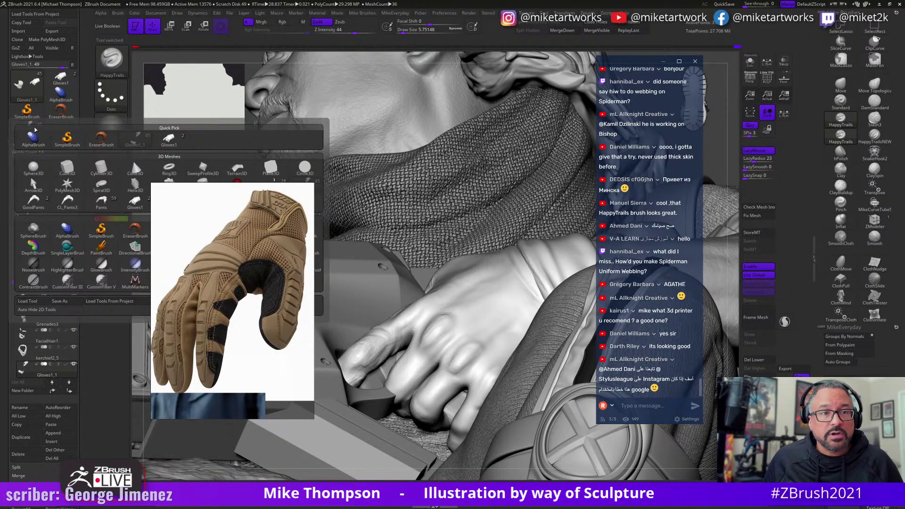
left_click(60, 76)
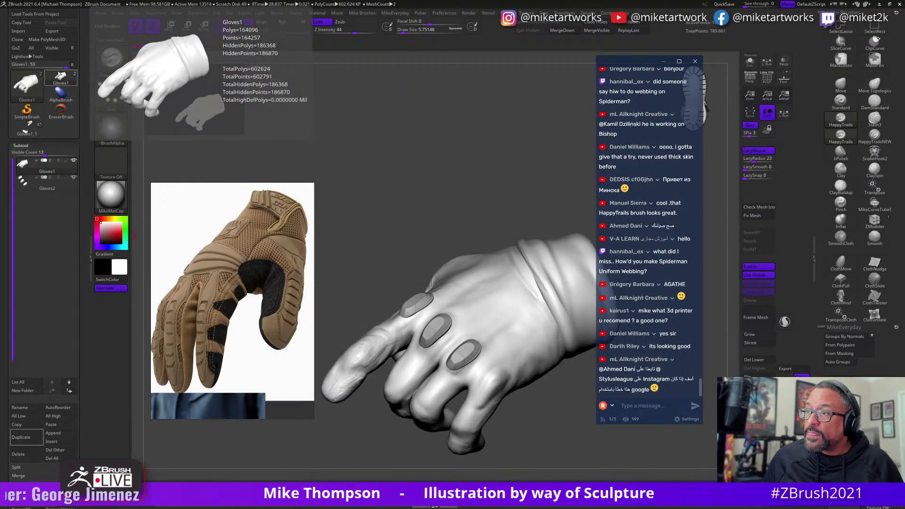
Try to subdivide the partly hidden Gloves1 mesh at its current subdivision level.
left_click_drag(417, 197, 556, 403)
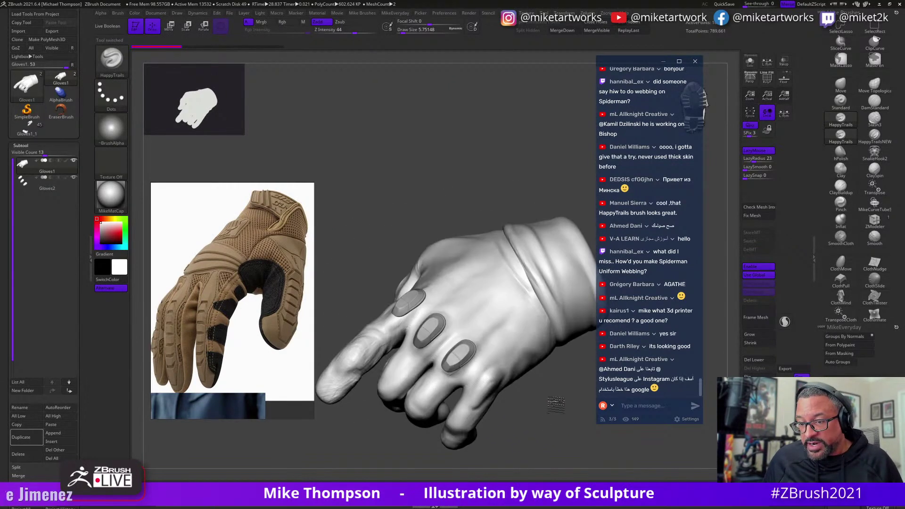
left_click(527, 436, "ctrl")
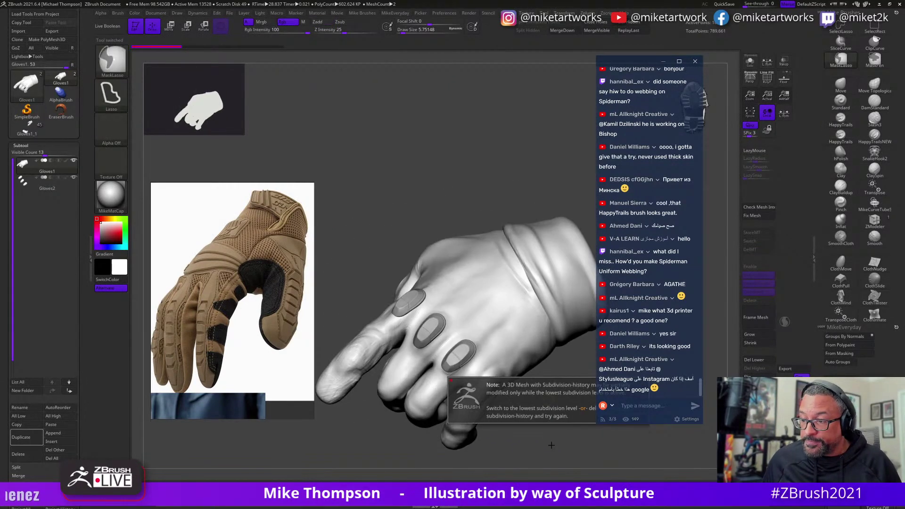
mouse_move(517, 416)
left_mouse_down()
mouse_move(511, 405)
mouse_move(518, 414)
left_mouse_up()
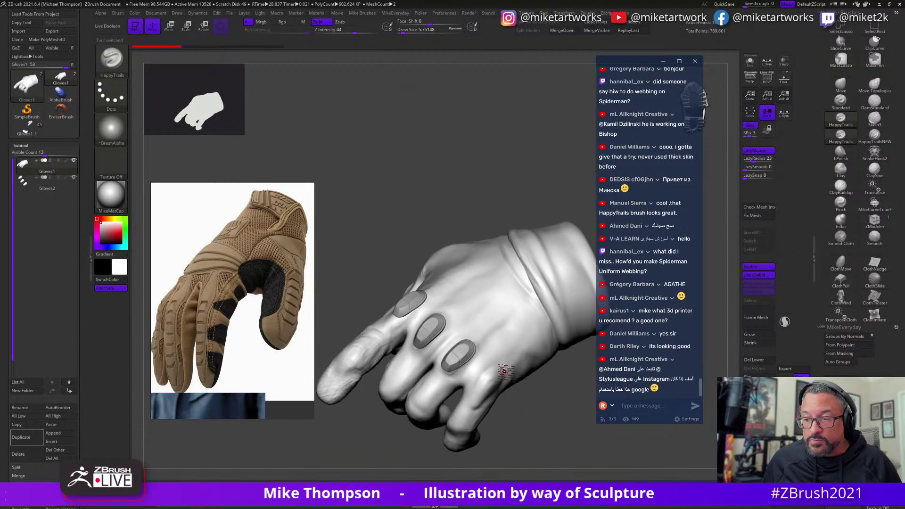
left_click(501, 403)
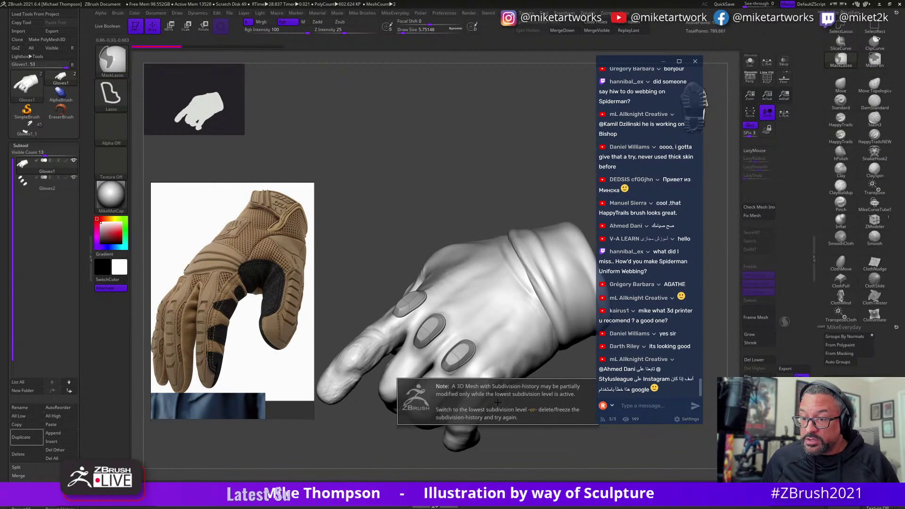
key("ctrl+shift")
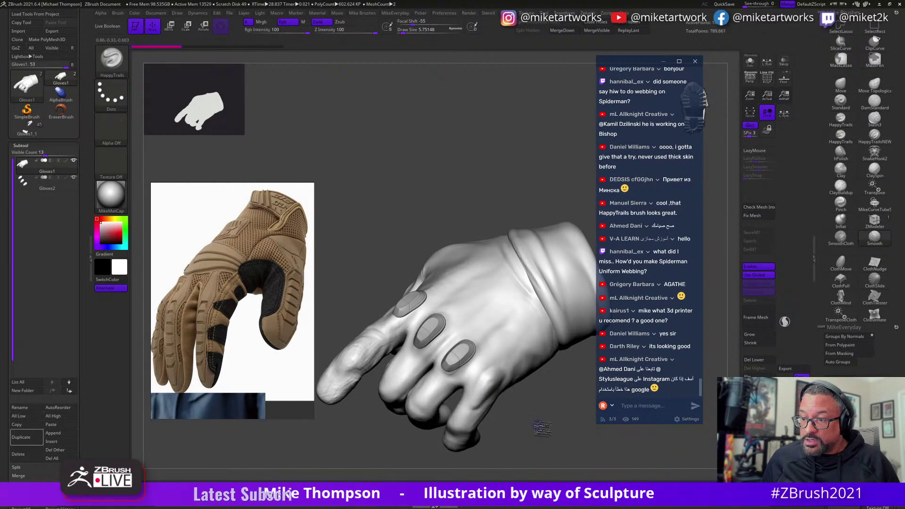
Move Gloves1 down and back up its subdivision levels, try dividing it once more, and show both gloves again.
key("shift+d")
key("shift+d")
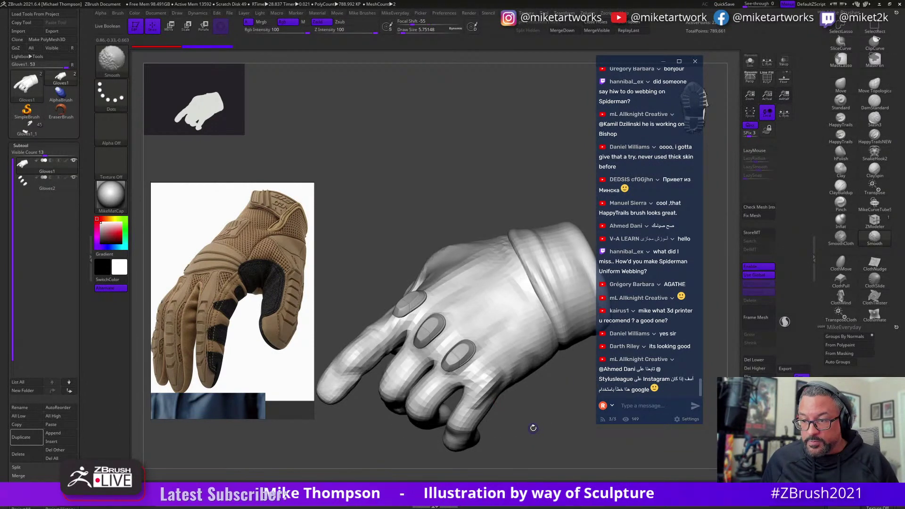
key("d")
key("d")
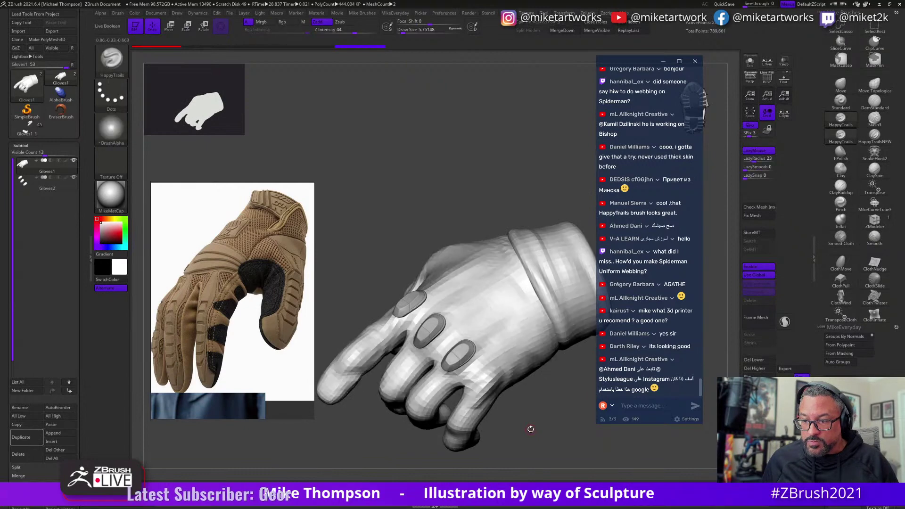
key("ctrl+d")
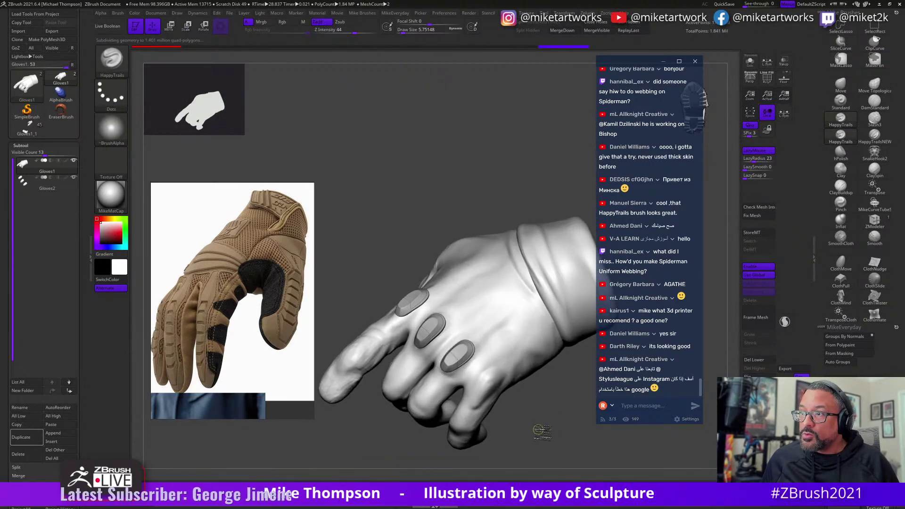
mouse_move(535, 428)
left_mouse_down()
mouse_move(535, 403)
mouse_move(588, 408)
mouse_move(535, 420)
mouse_move(561, 394)
mouse_move(564, 376)
mouse_move(555, 397)
mouse_move(481, 292)
left_mouse_up()
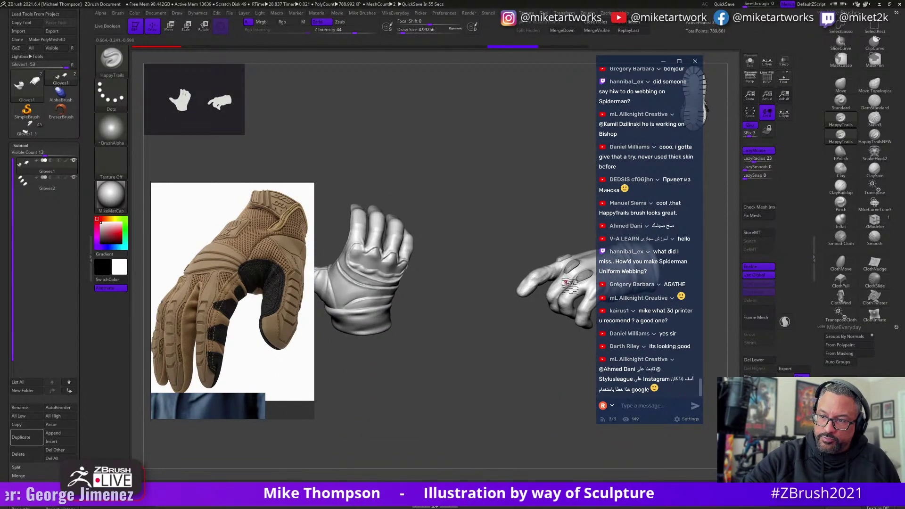
Lower Gloves1 to its lowest subdivision level, isolate the glove with the knuckle pads, and restore its highest level.
key("shift")
key("shift+d")
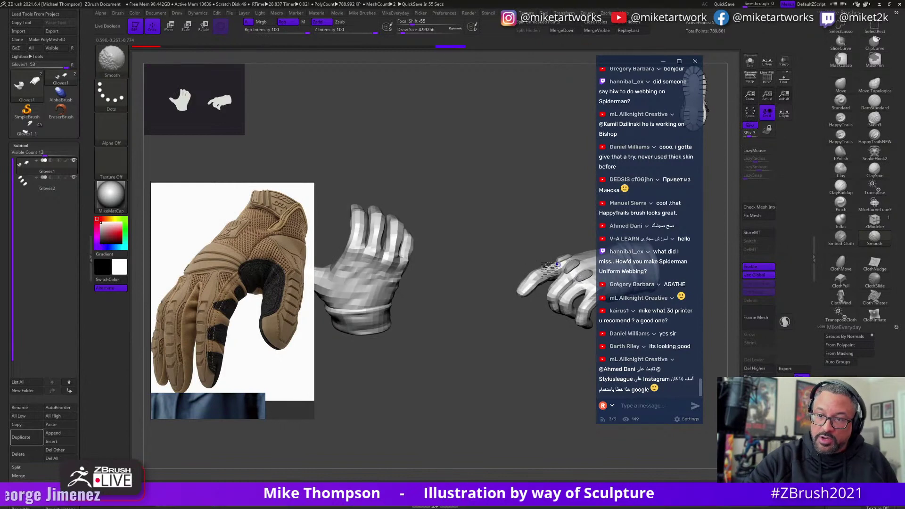
key("ctrl+shift")
mouse_move(419, 186)
left_mouse_down("ctrl+shift")
mouse_move(363, 384)
mouse_move(440, 283)
left_mouse_up("ctrl+shift")
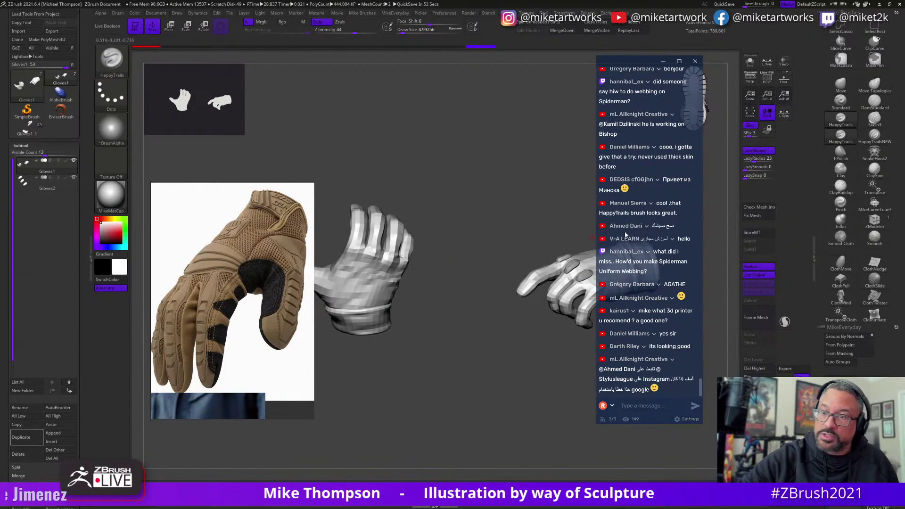
mouse_move(406, 191)
left_mouse_down("ctrl+shift")
mouse_move(468, 287)
mouse_move(313, 383)
mouse_move(352, 101)
left_mouse_up("ctrl+shift")
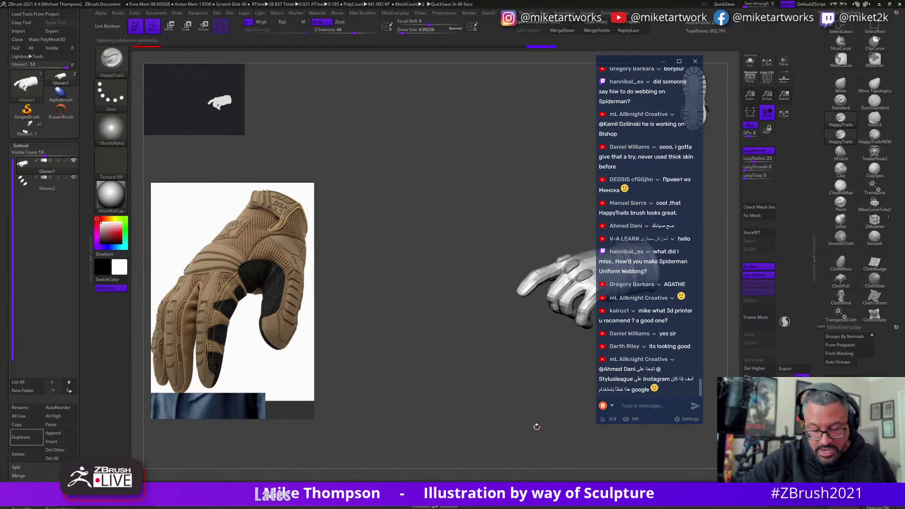
mouse_move(536, 426)
left_mouse_down()
mouse_move(530, 412)
mouse_move(532, 435)
mouse_move(559, 433)
mouse_move(550, 422)
mouse_move(551, 441)
left_mouse_up()
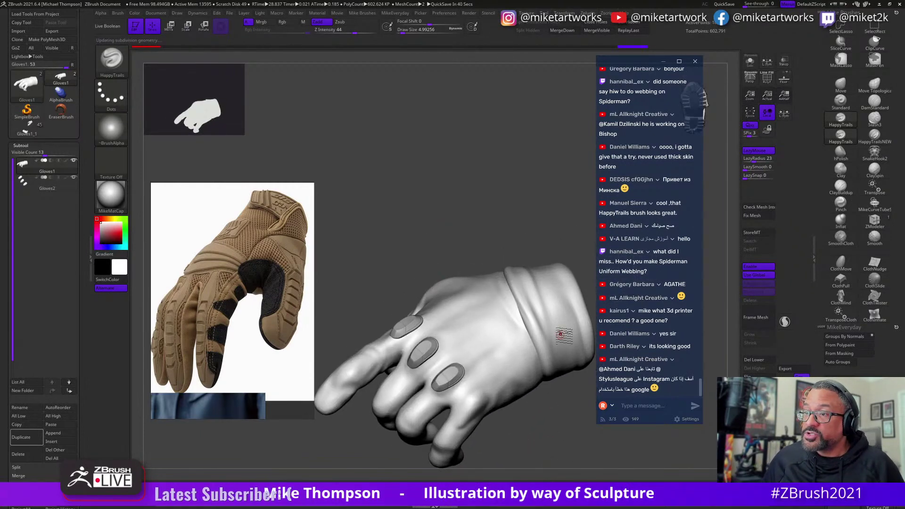
Read back through the earlier viewer messages and questions in the live stream chat.
left_click_drag(535, 183, 500, 179)
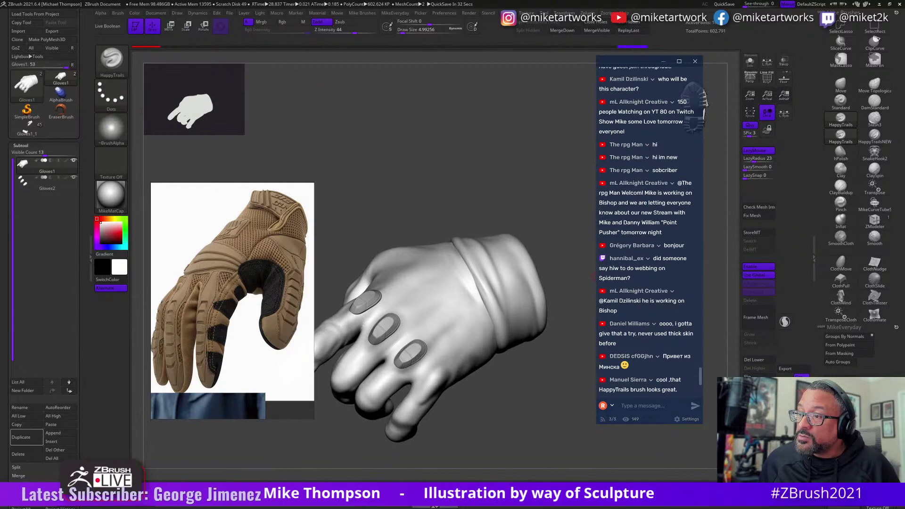
scroll(659, 202, "up", 3)
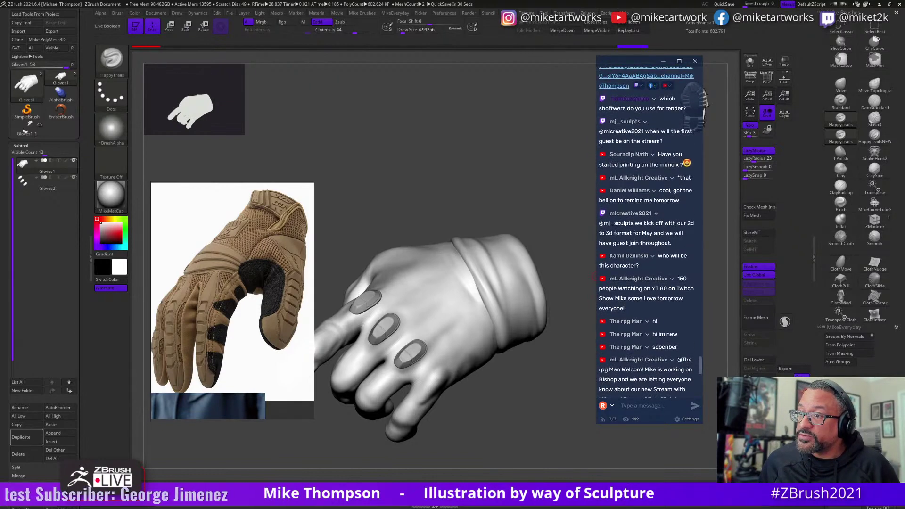
scroll(649, 231, "up", 3)
scroll(662, 231, "up", 4)
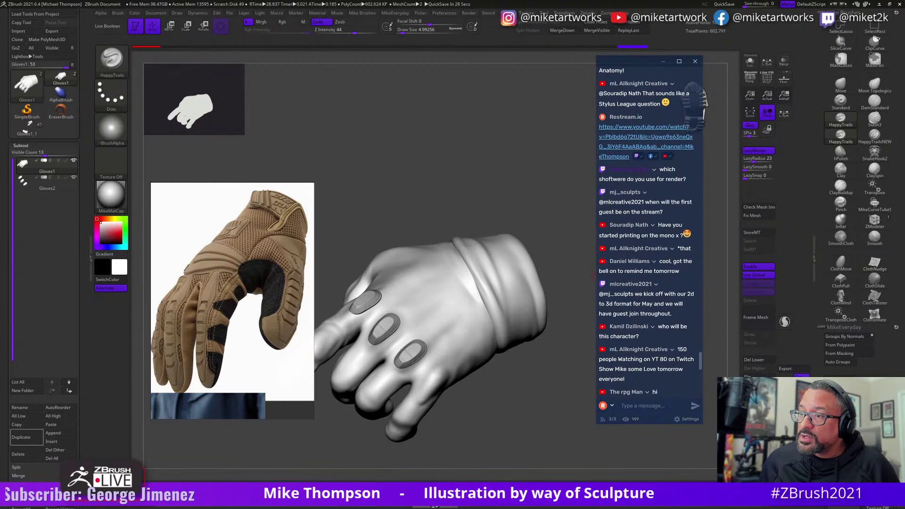
scroll(662, 231, "up", 4)
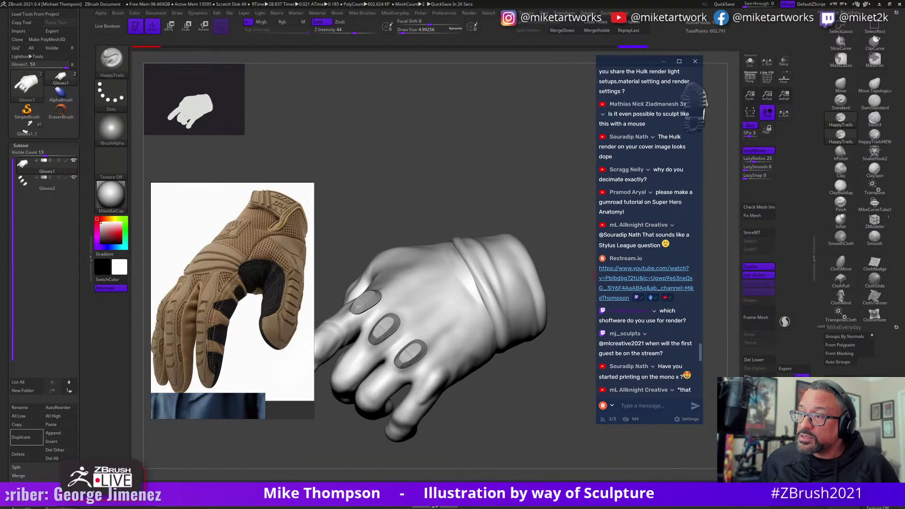
scroll(666, 240, "up", 3)
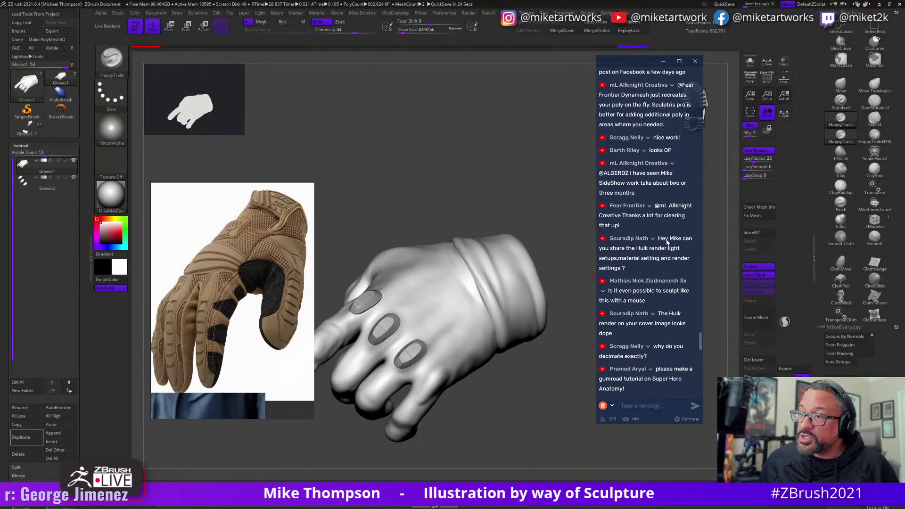
scroll(668, 247, "up", 6)
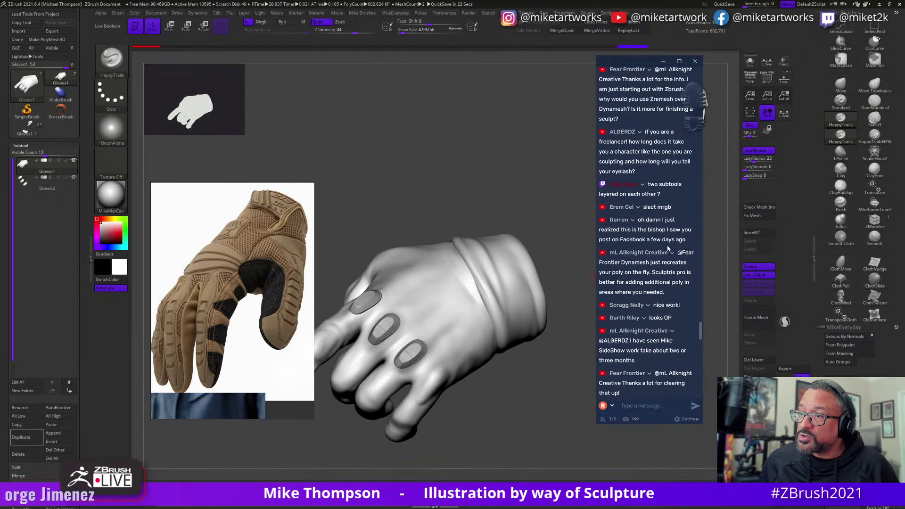
scroll(668, 247, "up", 5)
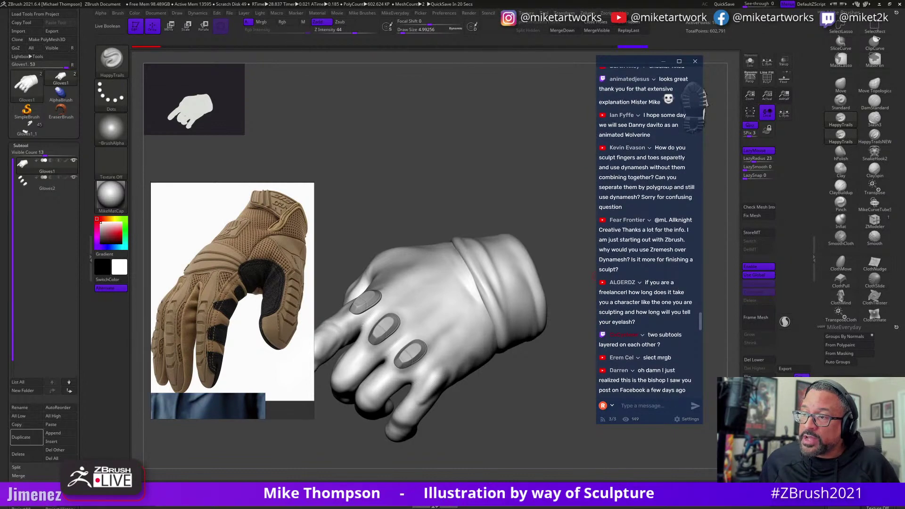
scroll(668, 246, "up", 4)
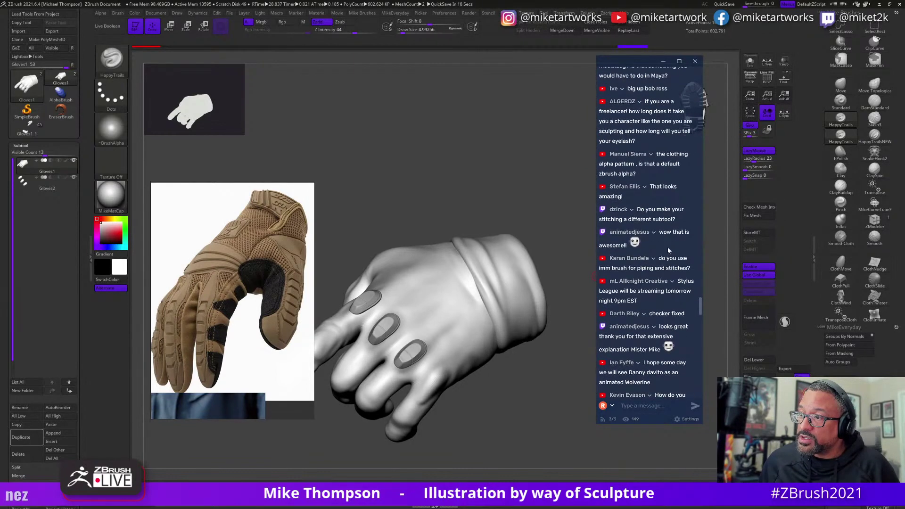
Read through the viewers' chat messages about sculpting workflow while examining the glove model from different angles.
scroll(668, 250, "down", 5)
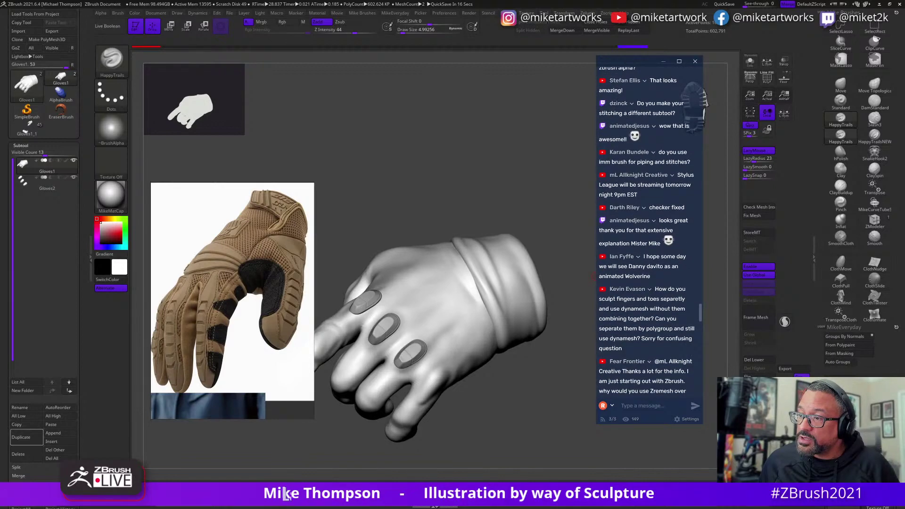
scroll(668, 250, "down", 1)
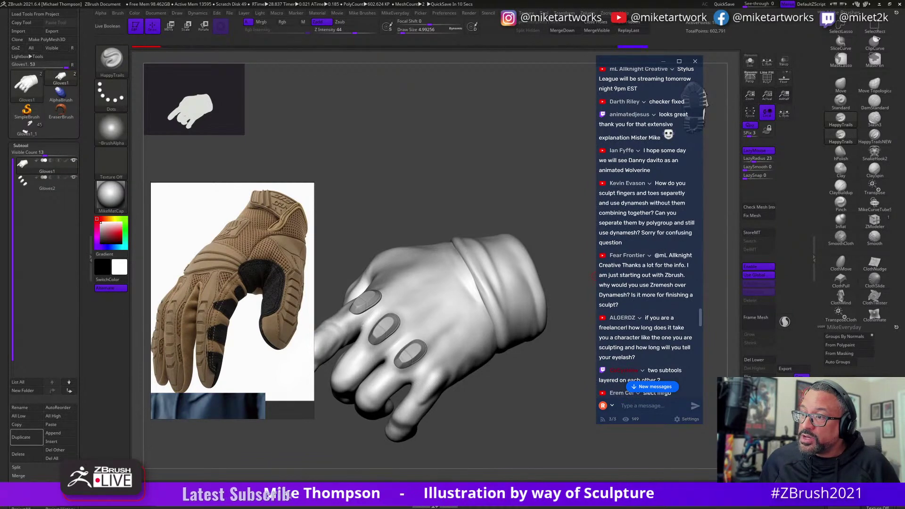
scroll(644, 239, "down", 2)
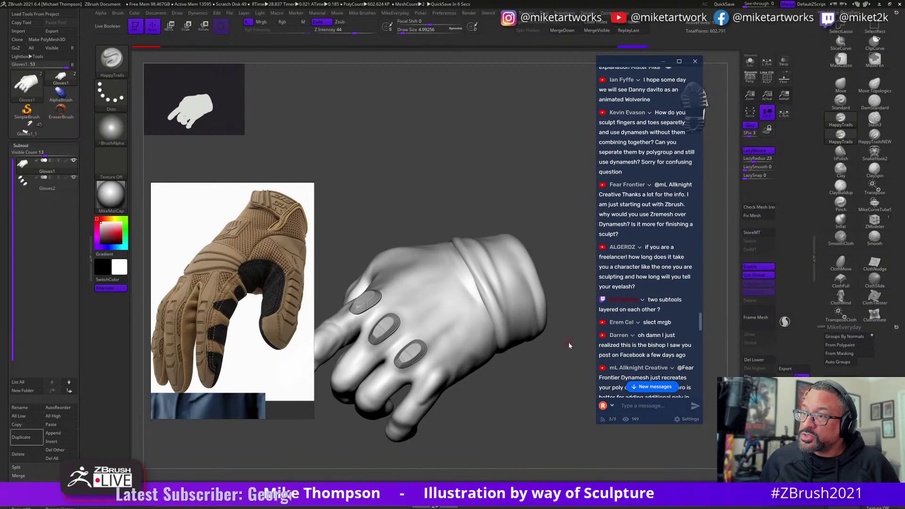
left_click_drag(583, 355, 583, 346)
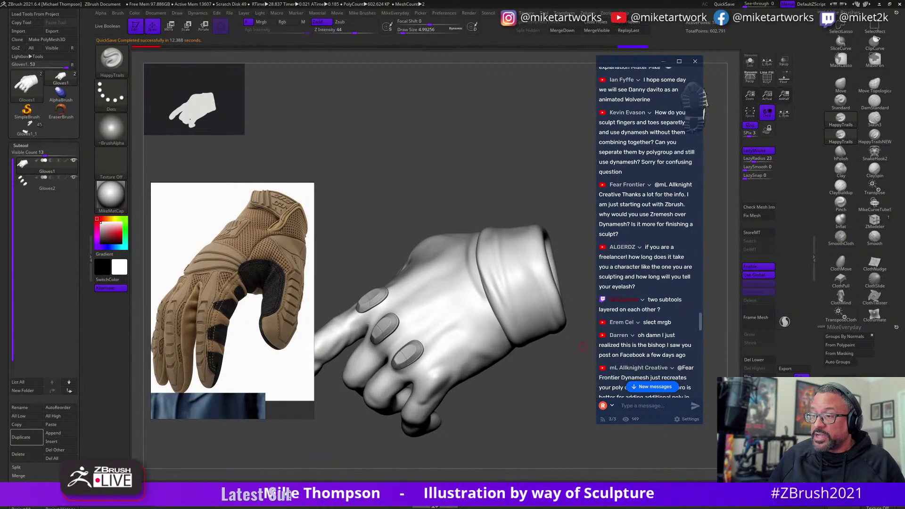
left_click_drag(551, 446, 569, 381)
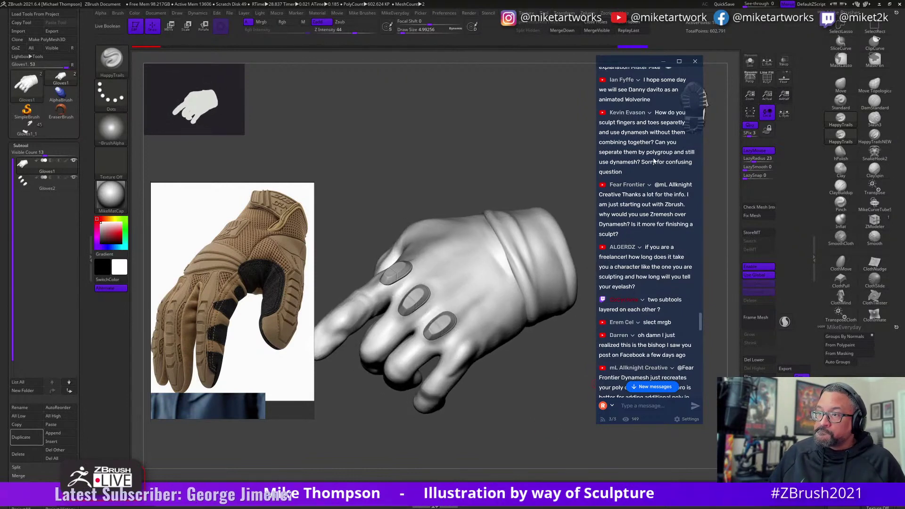
scroll(654, 161, "down", 3)
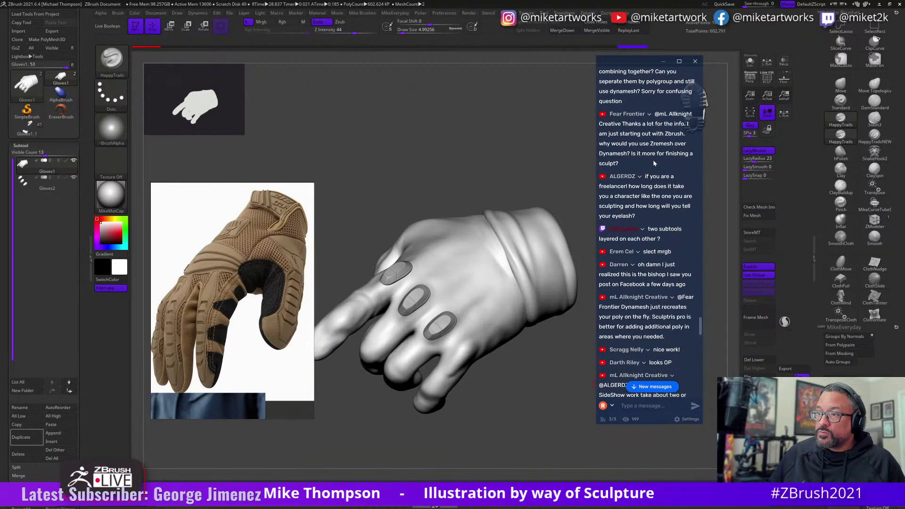
scroll(650, 218, "down", 1)
scroll(650, 218, "down", 1)
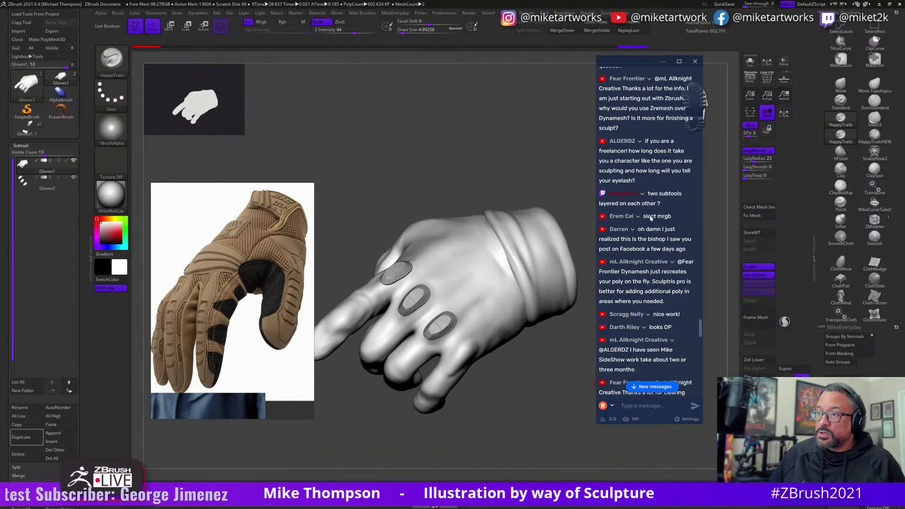
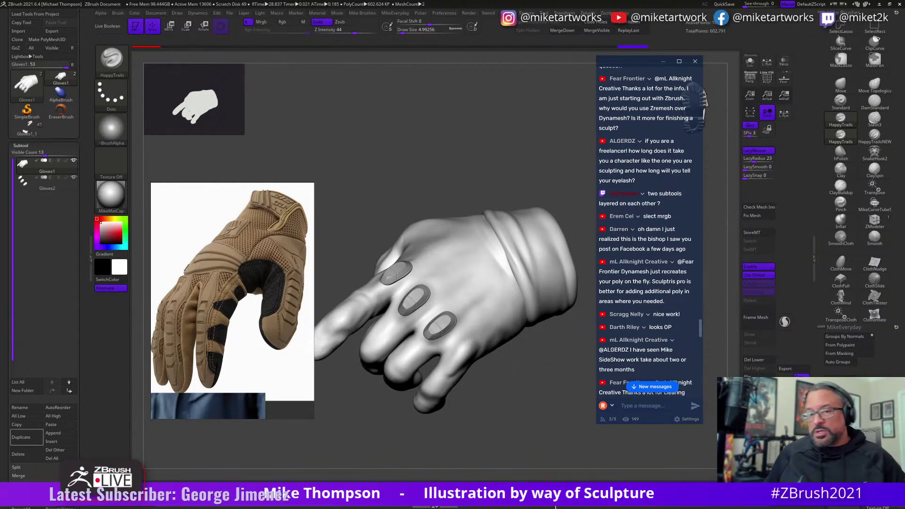
Activate the Gloves2 subtool, mask every knuckle pad except the index finger's, and adjust that pad's position with the Move gizmo.
left_click_drag(545, 456, 535, 369, "ctrl")
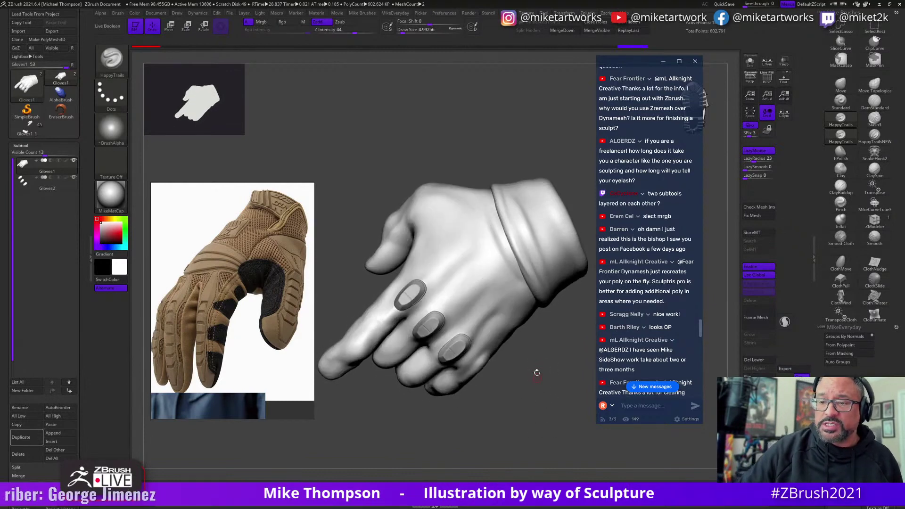
left_click(434, 282, "alt")
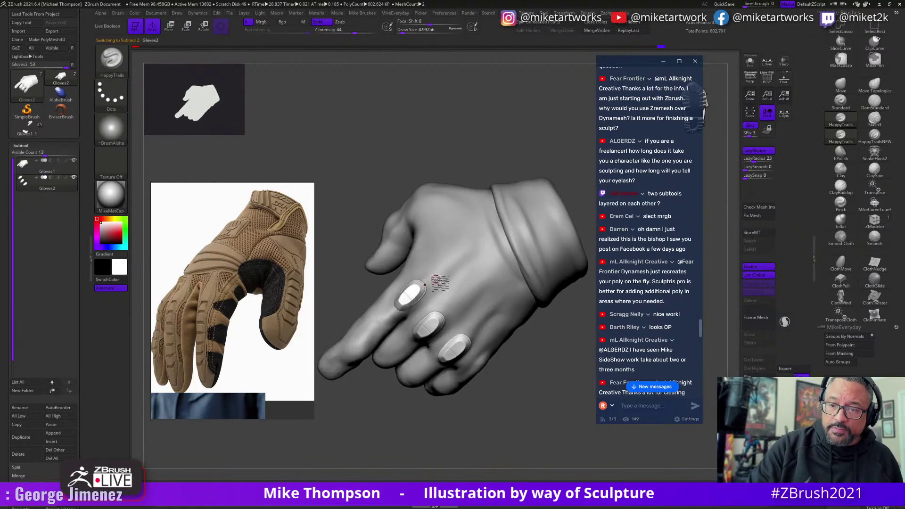
key("ctrl")
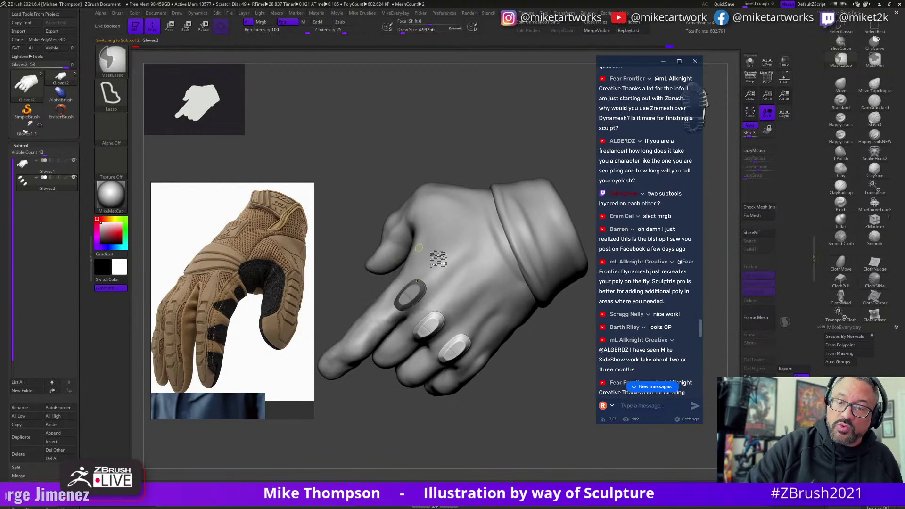
key("w")
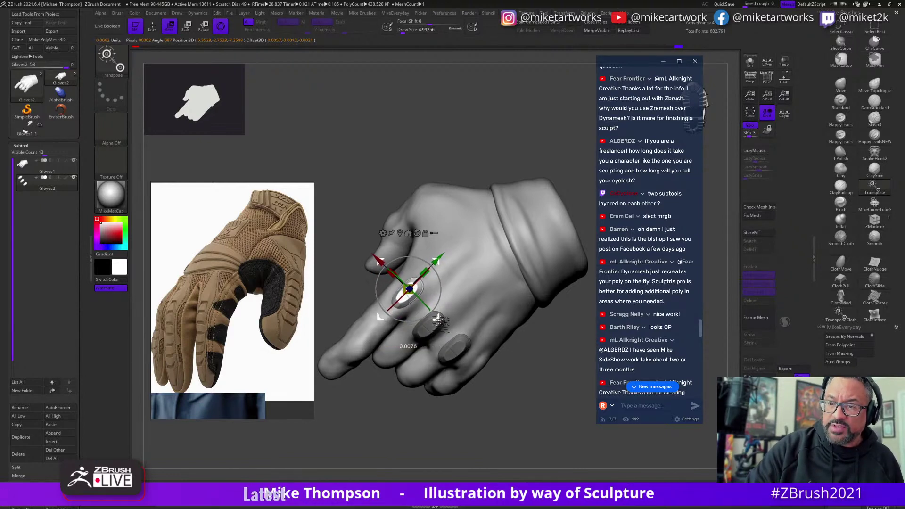
mouse_move(436, 317)
left_mouse_down()
mouse_move(566, 387)
mouse_move(561, 418)
mouse_move(518, 372)
left_mouse_up()
key("q")
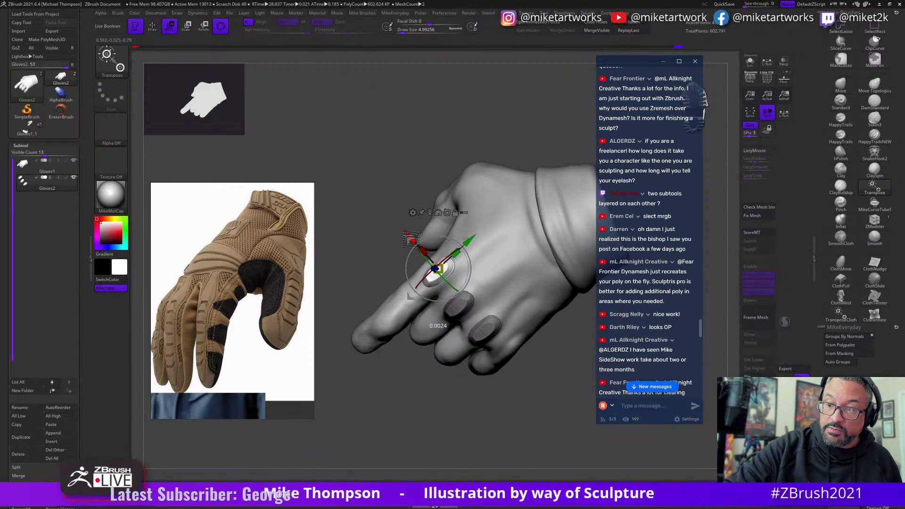
key("w")
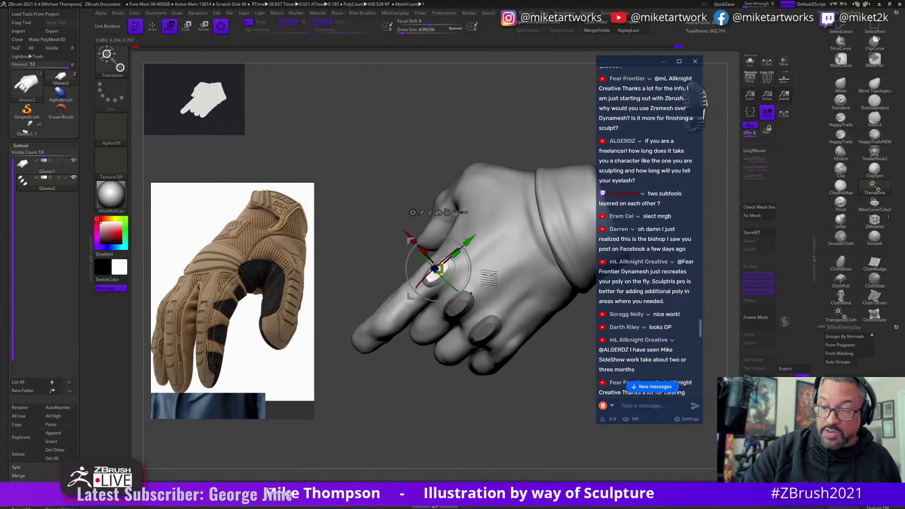
Duplicate the index knuckle pad and fit the copy onto the index finger below the knuckle.
left_click_drag(476, 309, 558, 387)
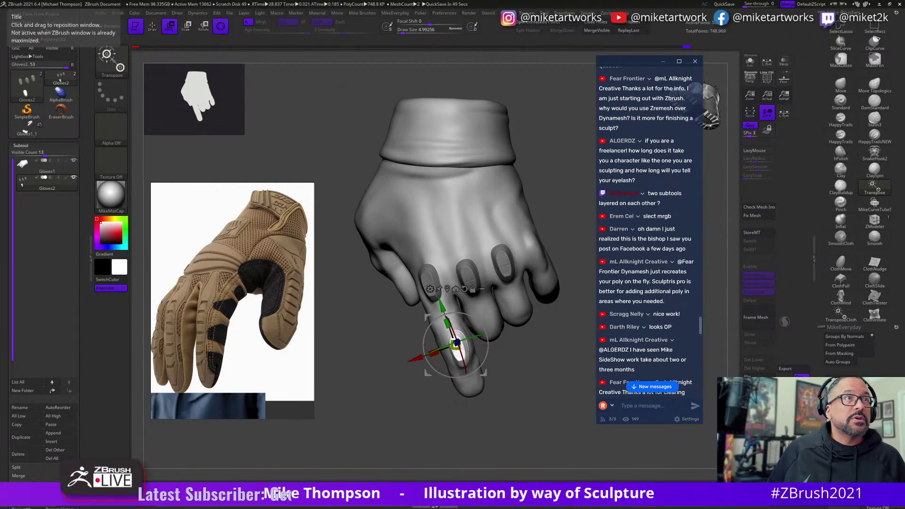
left_click_drag(467, 351, 470, 371)
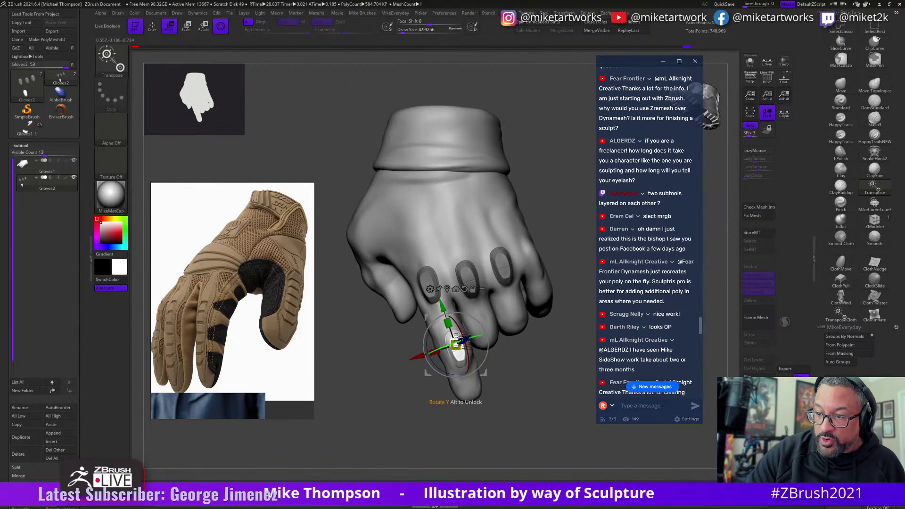
left_click_drag(448, 307, 486, 364)
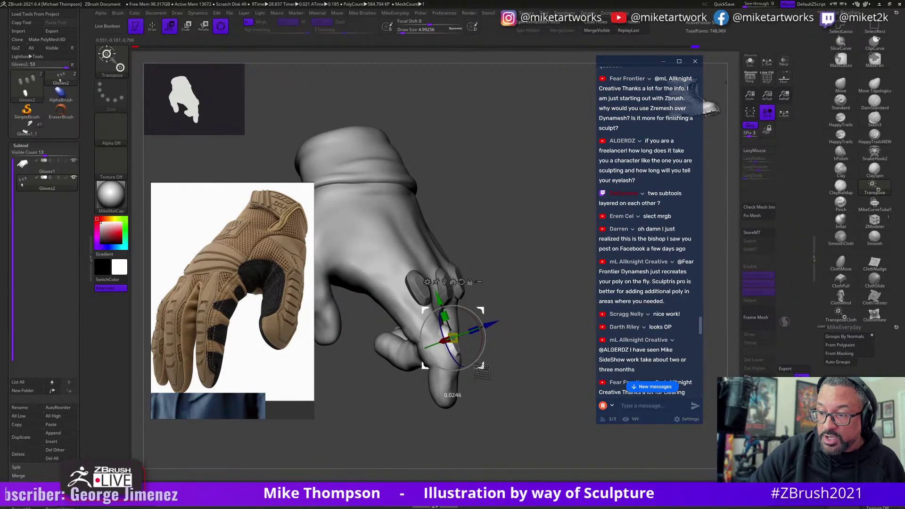
left_click_drag(520, 363, 481, 343)
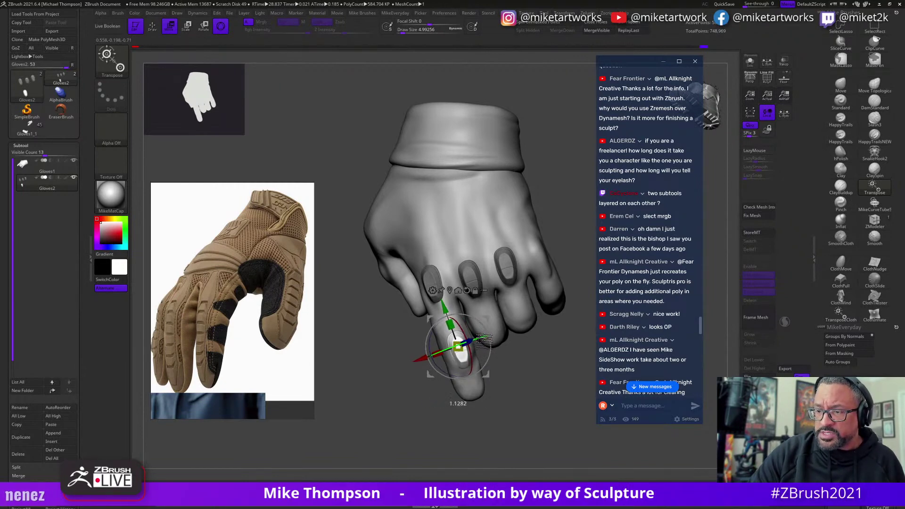
Place the duplicated pad on the little finger's knuckle, rotating and nudging it to follow the glove's surface.
mouse_move(475, 361)
left_mouse_down()
mouse_move(499, 342)
mouse_move(538, 391)
mouse_move(555, 386)
mouse_move(478, 348)
mouse_move(467, 363)
mouse_move(485, 375)
mouse_move(451, 384)
mouse_move(474, 341)
mouse_move(486, 358)
mouse_move(469, 375)
left_mouse_up()
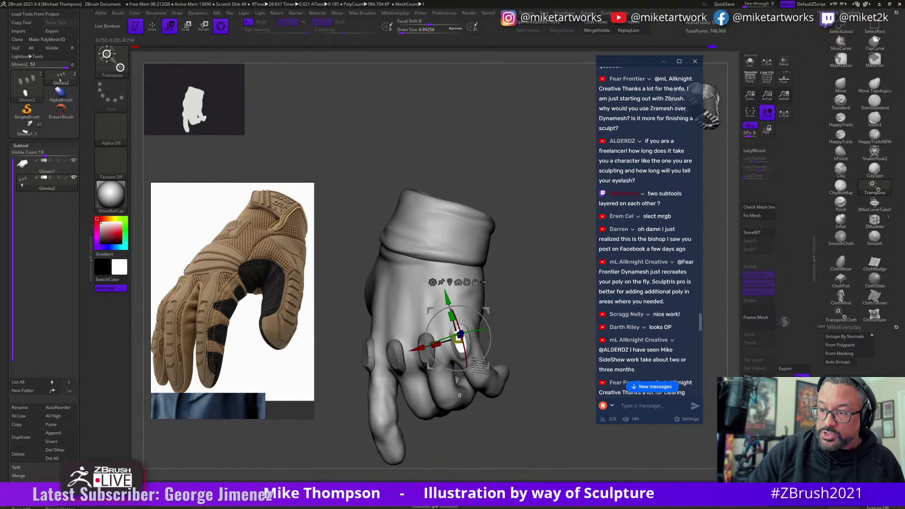
mouse_move(468, 376)
left_mouse_down()
mouse_move(550, 306)
mouse_move(471, 366)
left_mouse_up()
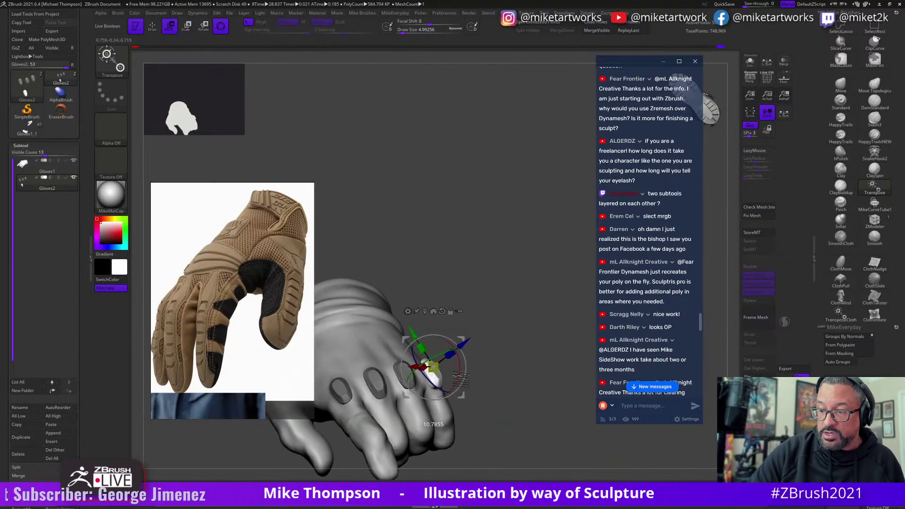
left_click_drag(471, 365, 458, 388)
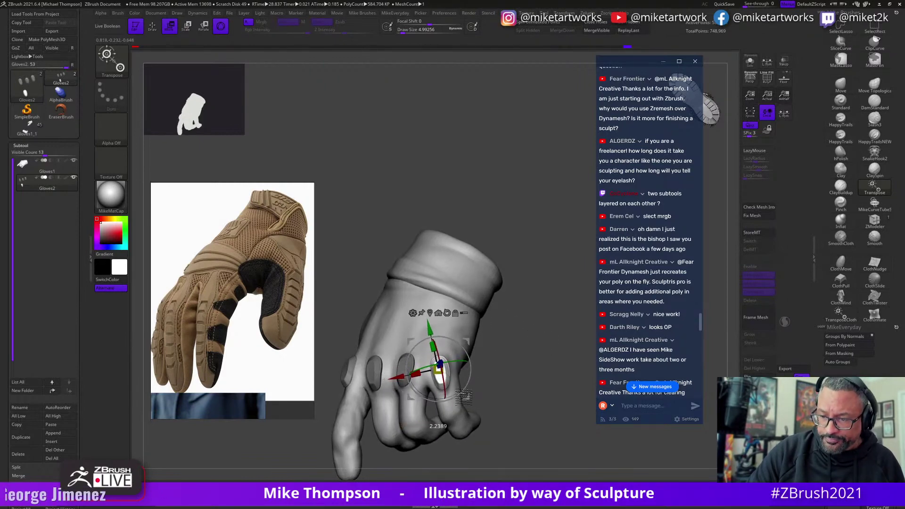
left_click_drag(462, 393, 497, 350)
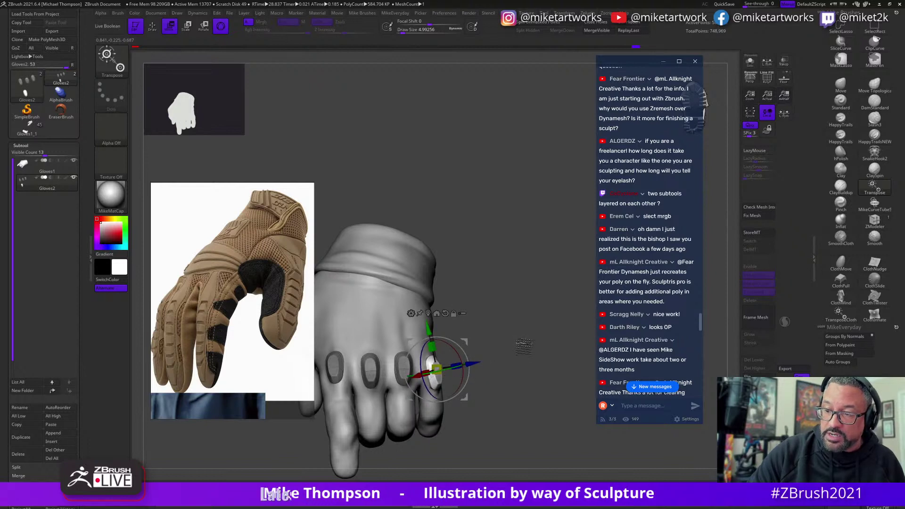
left_click_drag(524, 347, 463, 385)
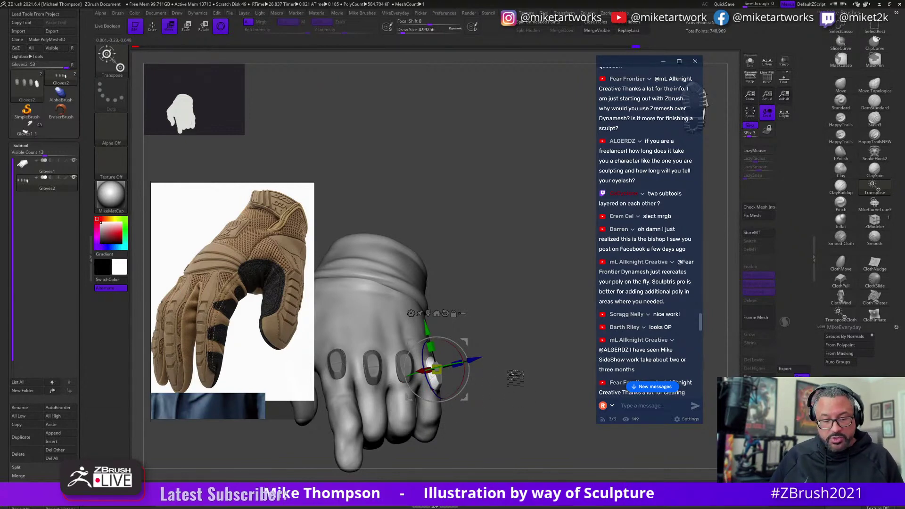
Switch to the desktop, open the folder of character renders, and move the glove reference aside to view its images before closing it.
key("Tab")
key("Tab")
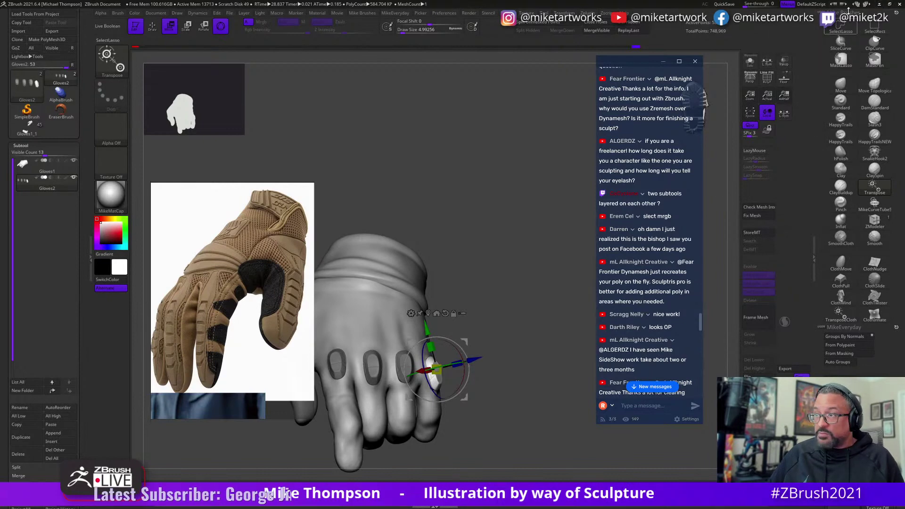
left_click(879, 5)
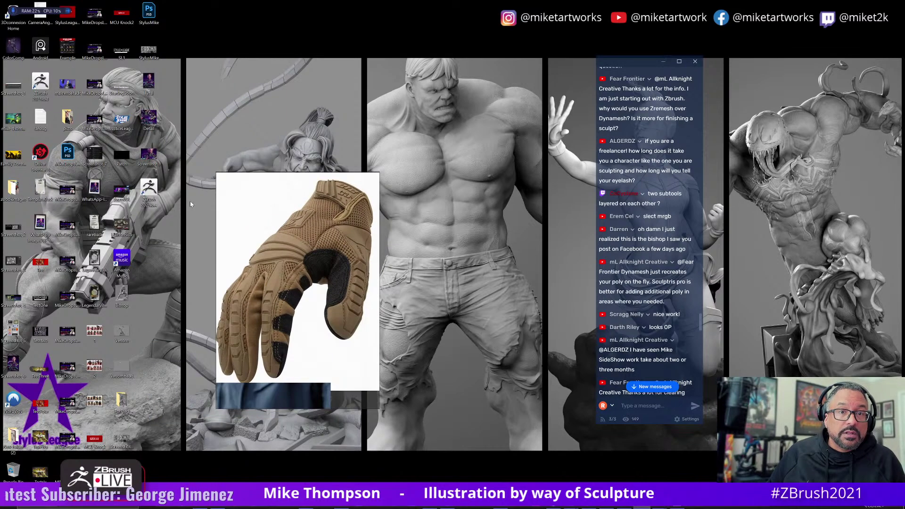
double_click(122, 401)
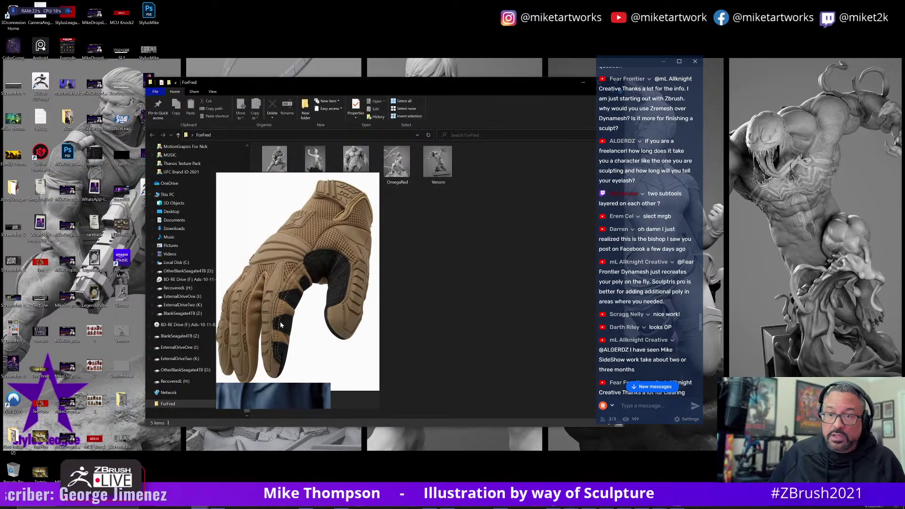
left_click_drag(279, 321, 202, 341)
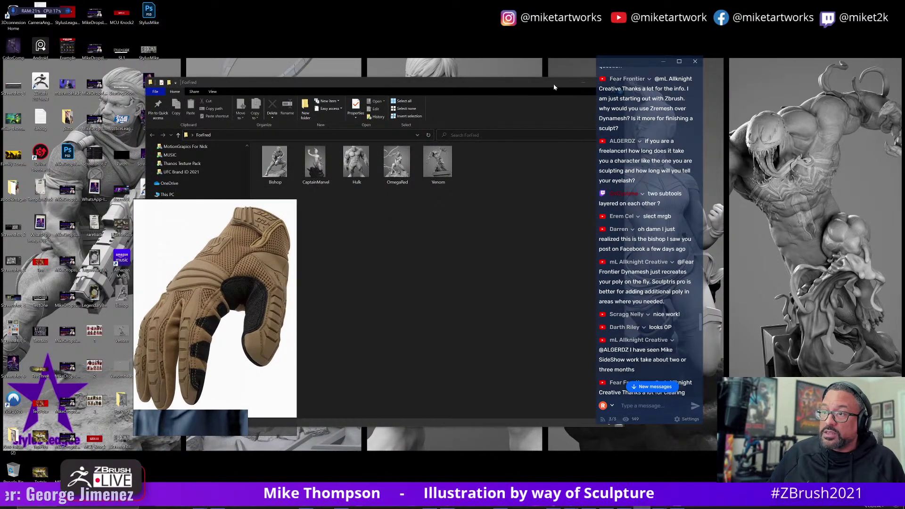
left_click_drag(554, 87, 471, 88)
left_click(530, 84)
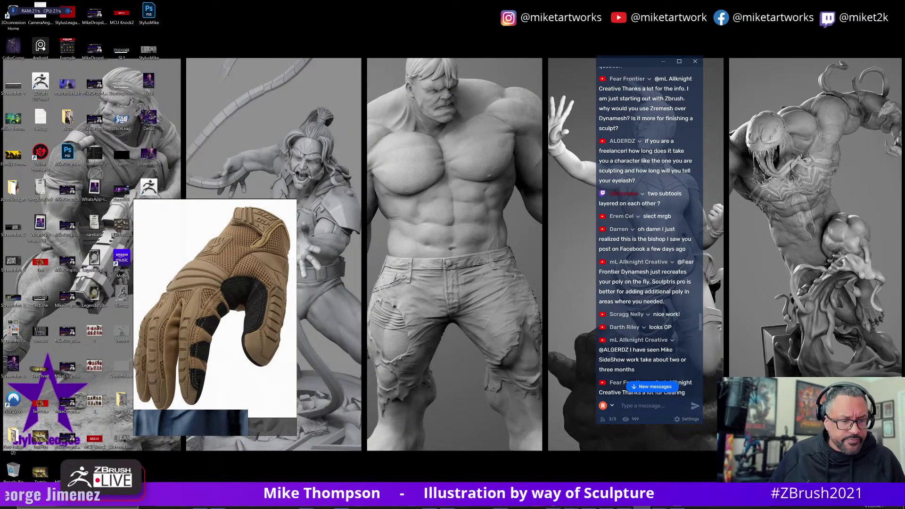
Search the computer for "zion" and open the ZionRenders folder and the ZionWilliamson image to examine the basketball statue.
key("super")
type("zion")
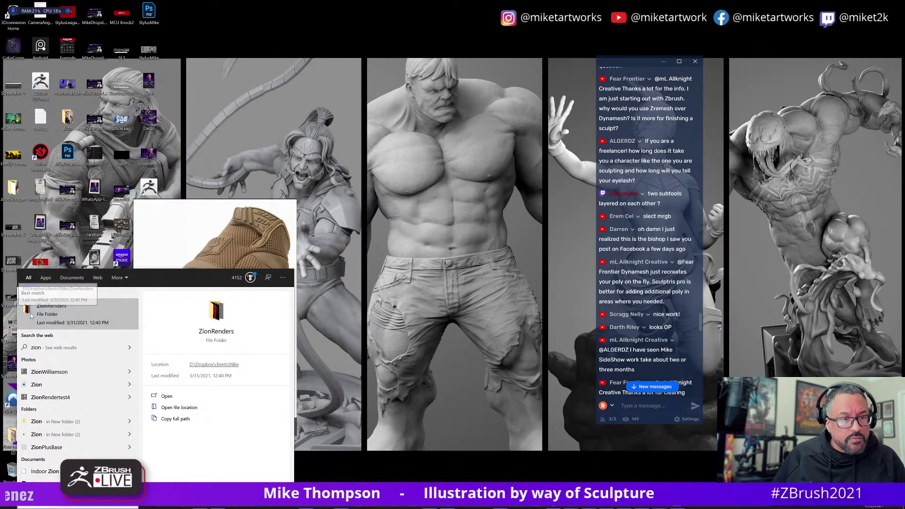
left_click(31, 316)
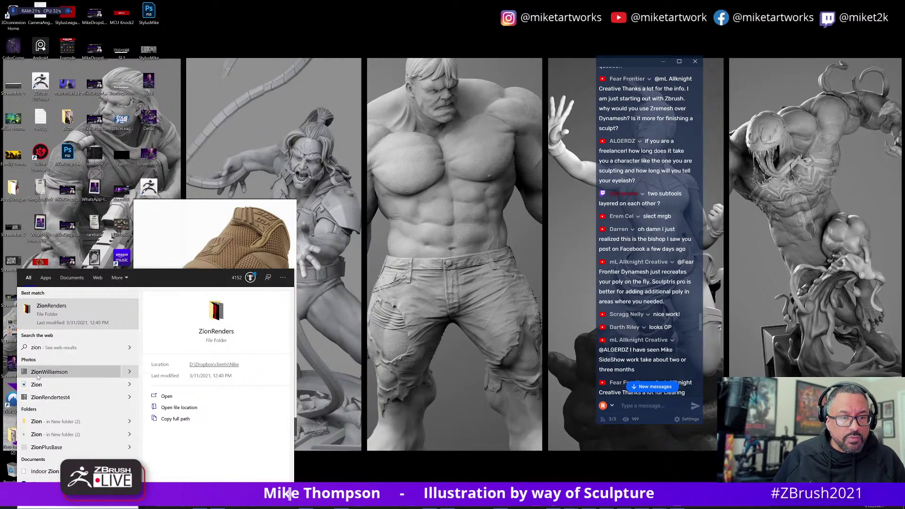
left_click(35, 373)
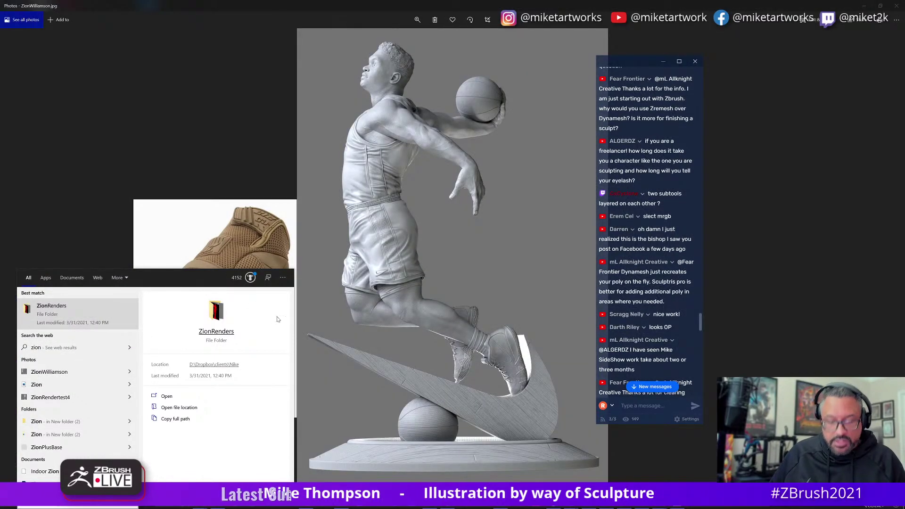
left_click(397, 352)
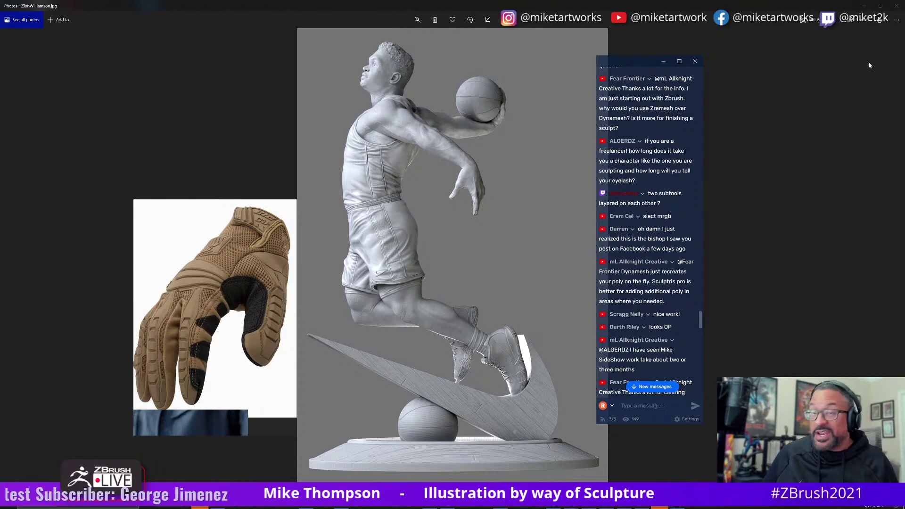
Put away the statue image, close the ZionRenders folder, and switch back to ZBrush.
left_click(863, 7)
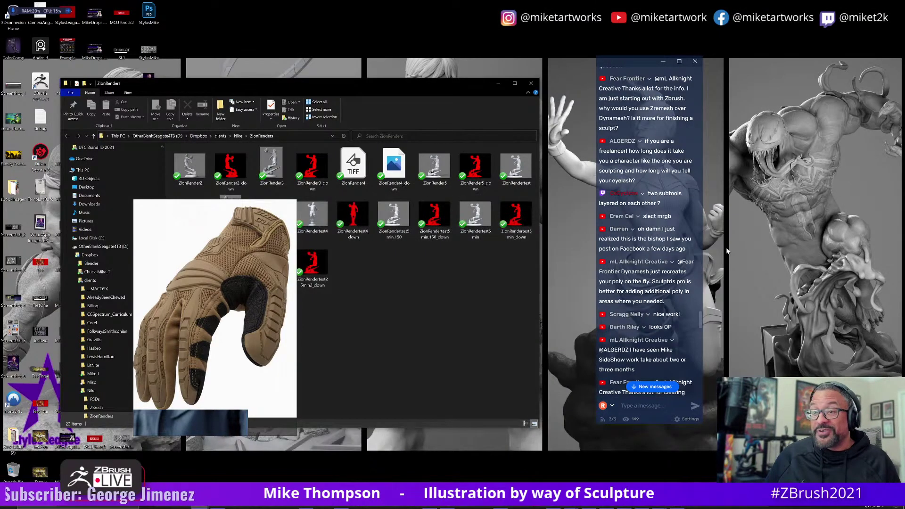
left_click(531, 83)
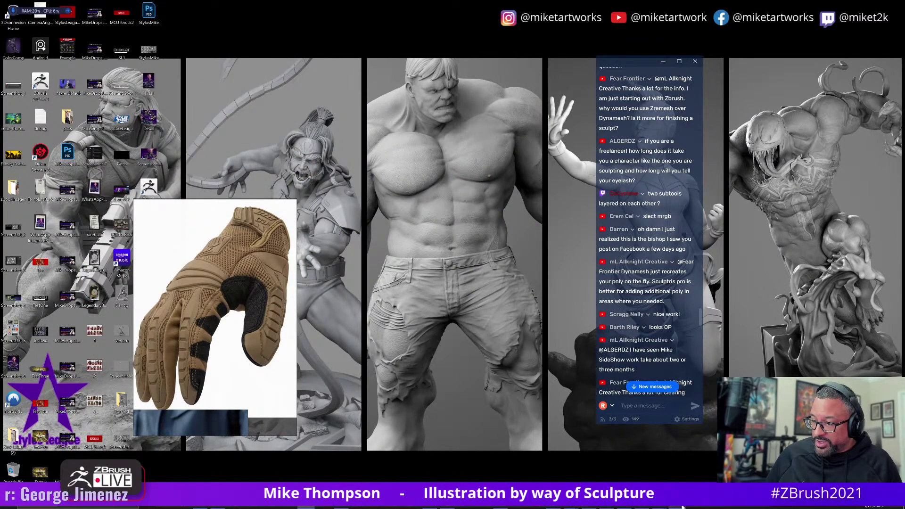
key("alt+Tab")
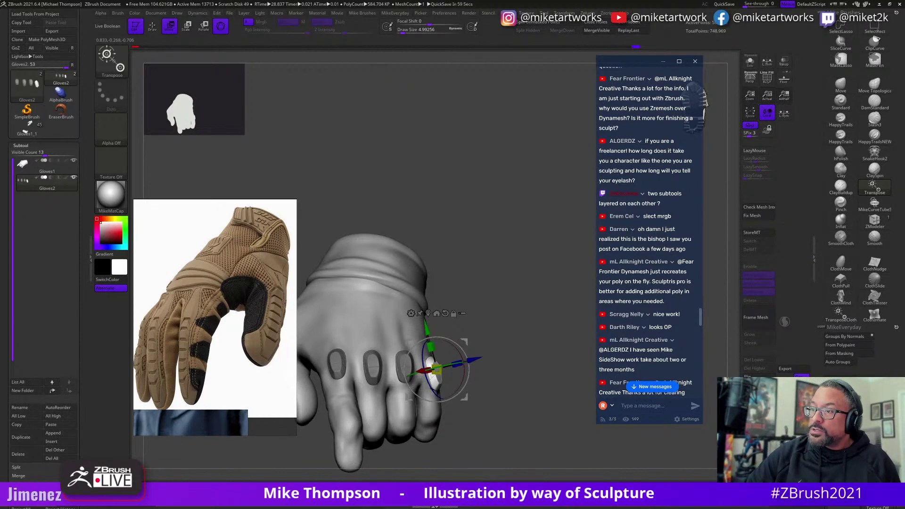
Nudge the little finger's knuckle pad so it sits against the glove's surface.
key("shift+d")
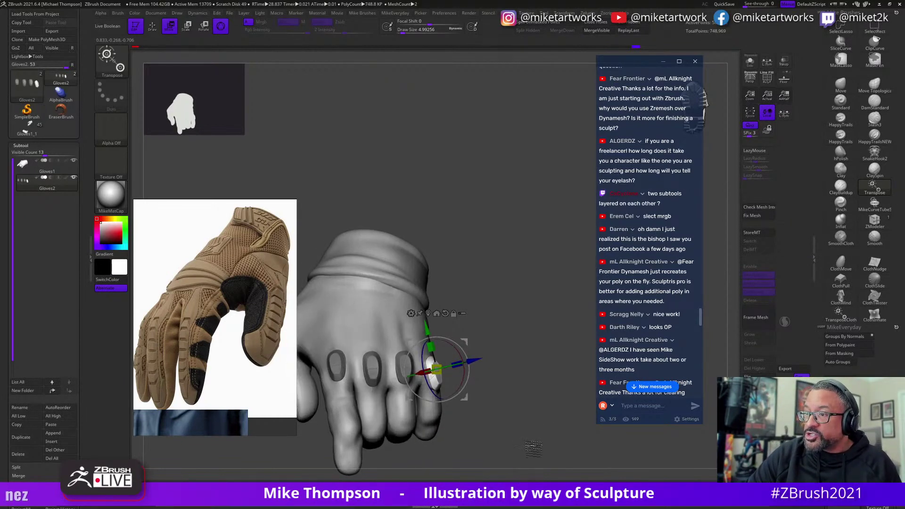
mouse_move(539, 443)
left_mouse_down()
mouse_move(570, 437)
mouse_move(560, 433)
left_mouse_up()
key("q")
key("w")
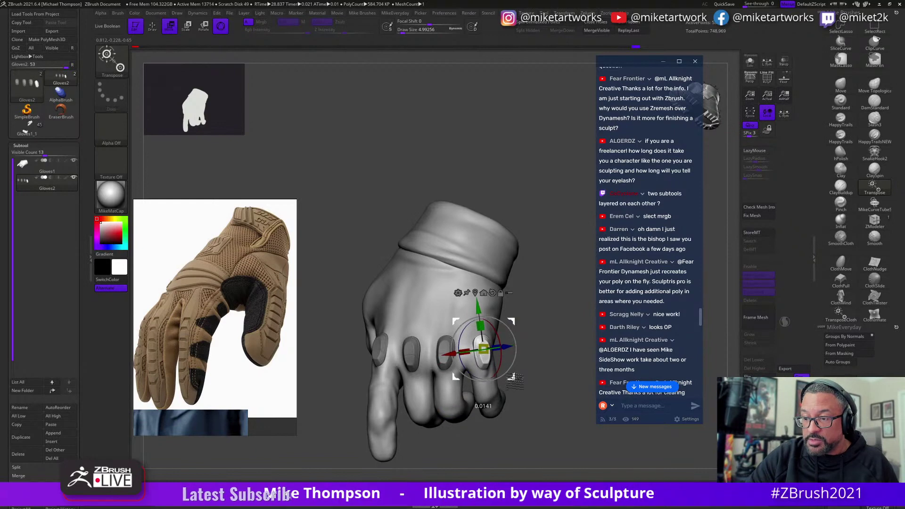
left_click_drag(556, 400, 536, 370)
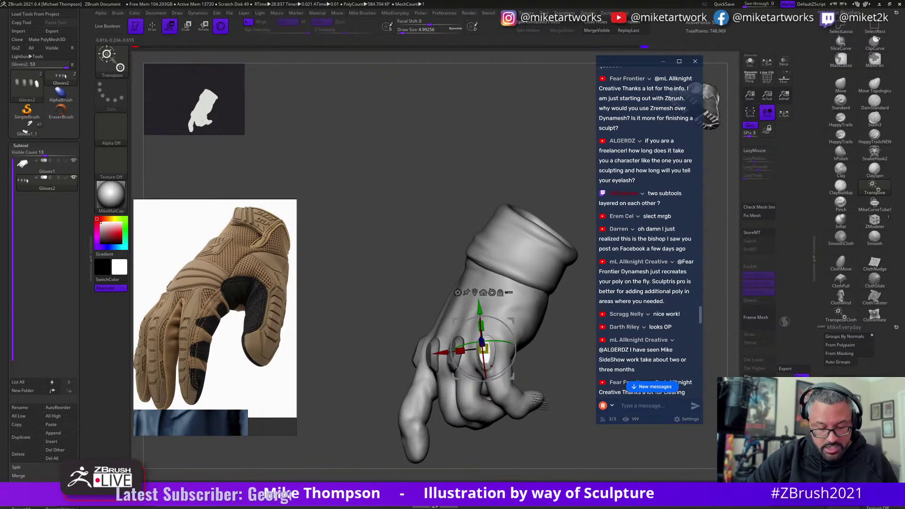
left_click_drag(542, 410, 480, 387)
key("ctrl")
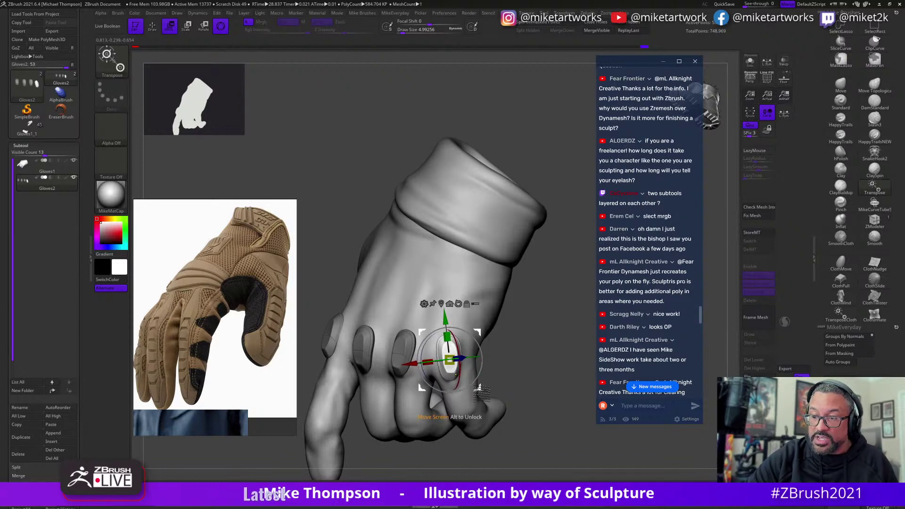
left_click_drag(479, 388, 582, 449, "ctrl")
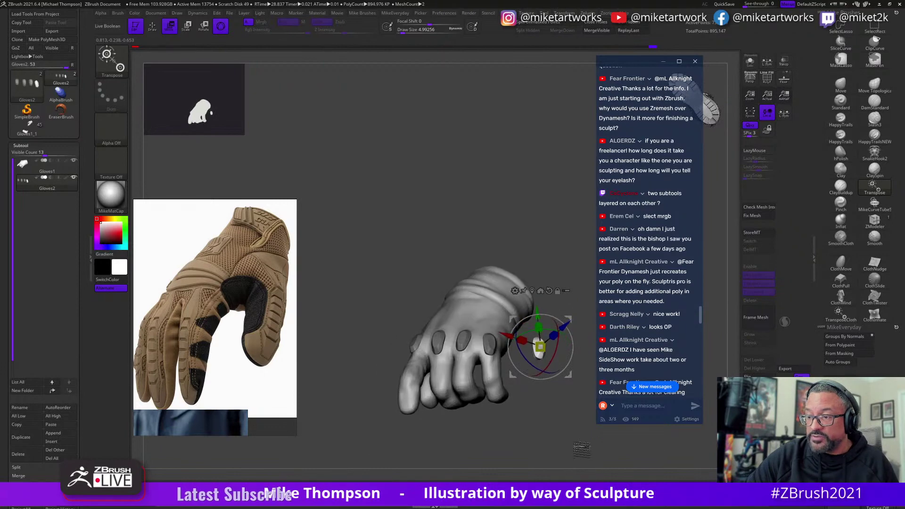
key("ctrl+z")
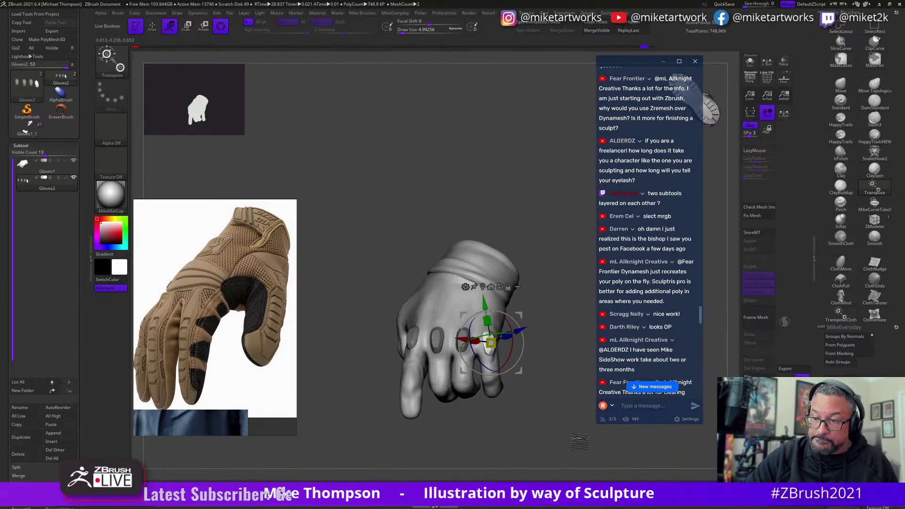
Duplicate the knuckle pad onto the base of the thumb, turning and nudging the copy to follow the glove's surface.
mouse_move(579, 440)
left_mouse_down()
mouse_move(570, 448)
mouse_move(570, 434)
mouse_move(566, 458)
mouse_move(571, 440)
mouse_move(544, 438)
mouse_move(574, 429)
mouse_move(557, 304)
mouse_move(561, 318)
mouse_move(542, 330)
mouse_move(522, 455)
mouse_move(537, 400)
left_mouse_up()
key("q")
key("w")
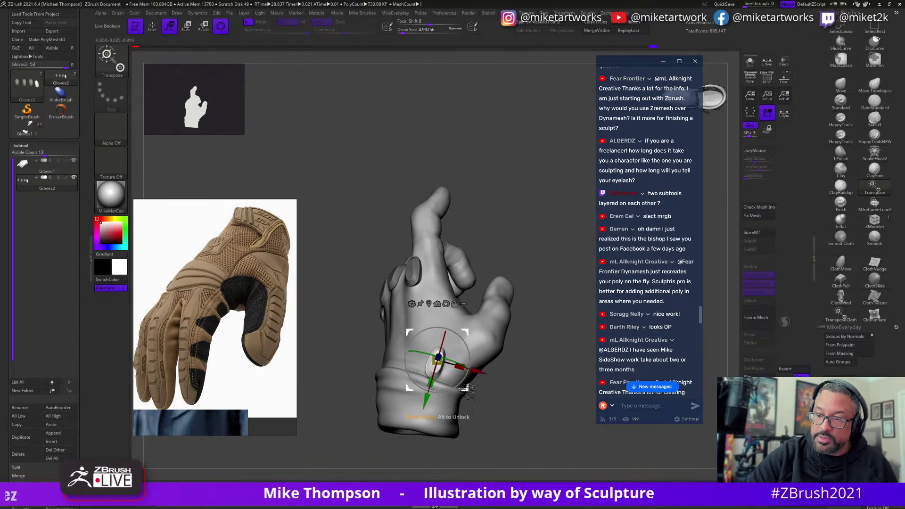
left_click_drag(507, 369, 494, 372)
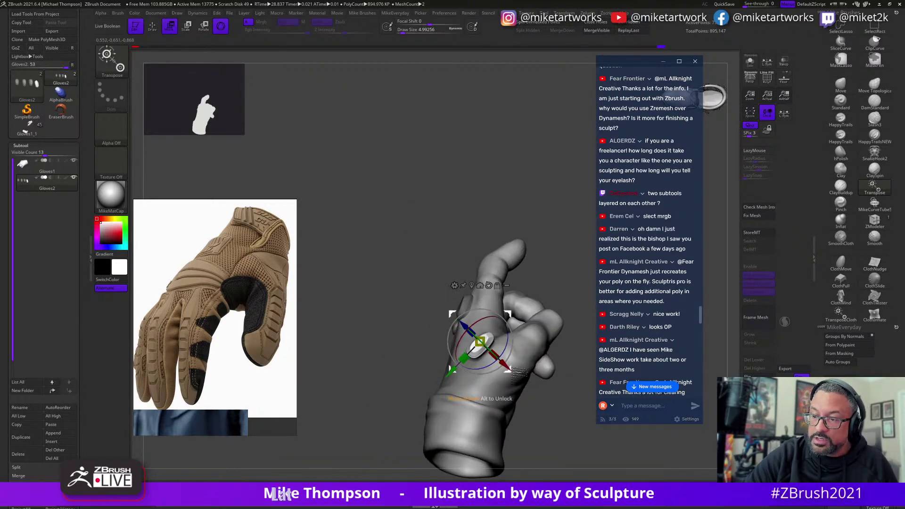
left_click_drag(563, 436, 535, 350)
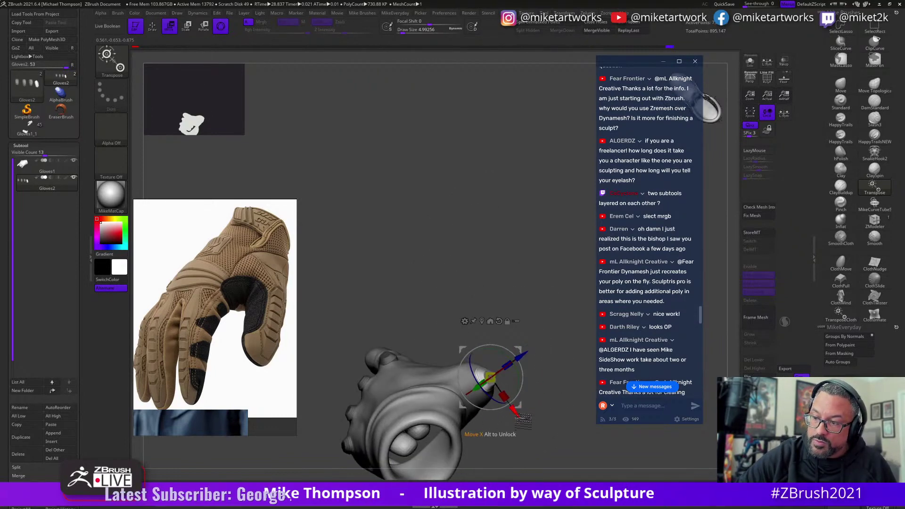
left_click_drag(550, 395, 498, 392)
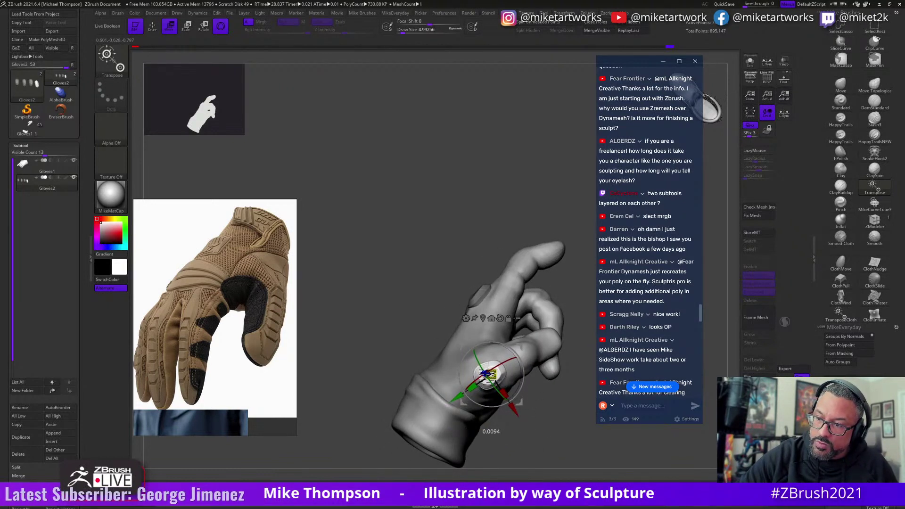
mouse_move(569, 408)
left_mouse_down()
mouse_move(577, 340)
mouse_move(569, 405)
mouse_move(708, 254)
left_mouse_up()
Reshape the thumb pad with the Move brush so its edges hug the curve of the glove.
key("q")
left_click(840, 85)
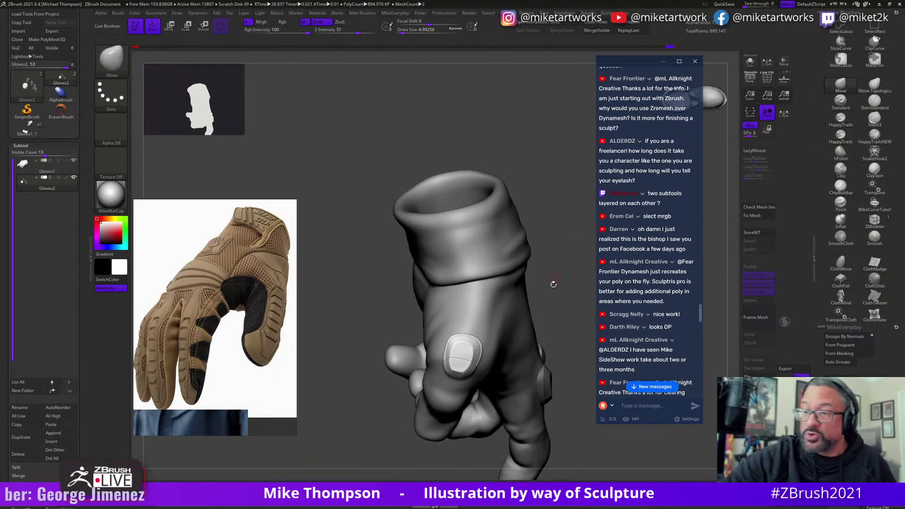
left_click_drag(571, 288, 460, 335)
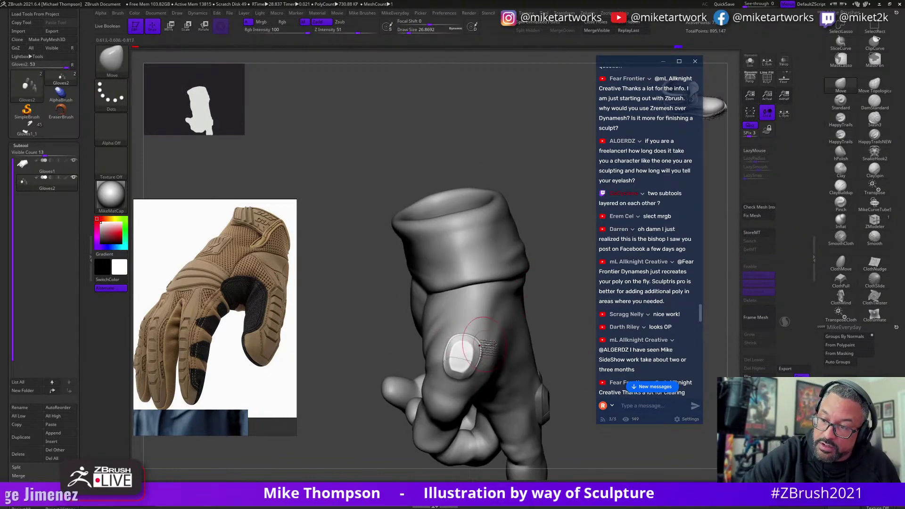
mouse_move(480, 344)
left_mouse_down()
mouse_move(462, 382)
mouse_move(534, 338)
mouse_move(480, 370)
left_mouse_up()
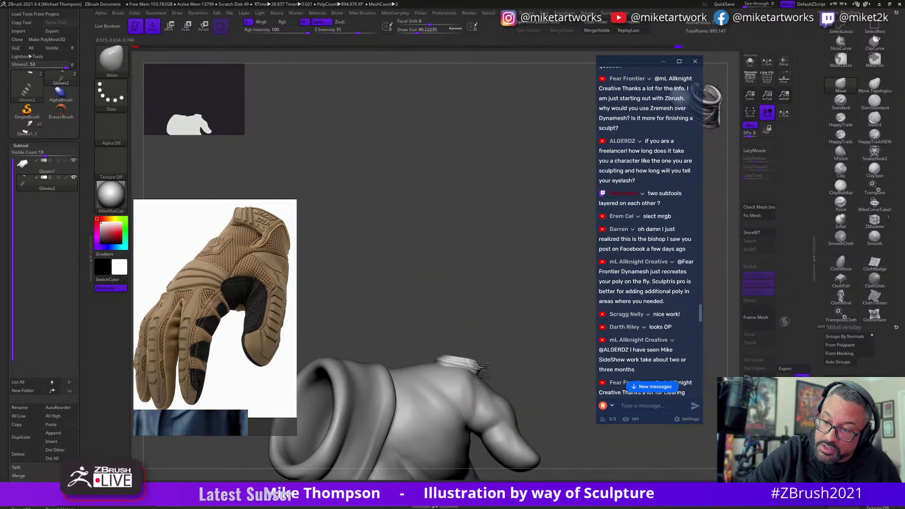
mouse_move(533, 281)
left_mouse_down()
mouse_move(485, 415)
mouse_move(464, 420)
left_mouse_up()
key("s")
mouse_move(464, 419)
left_mouse_down()
mouse_move(537, 282)
mouse_move(527, 267)
left_mouse_up()
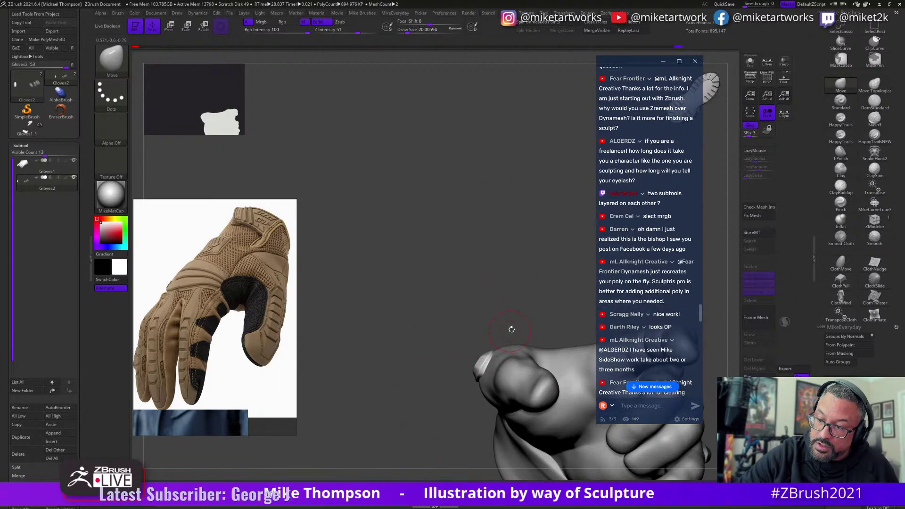
Rotate the thumb pad slightly so it lies flush with the thumb's knuckle.
key("w")
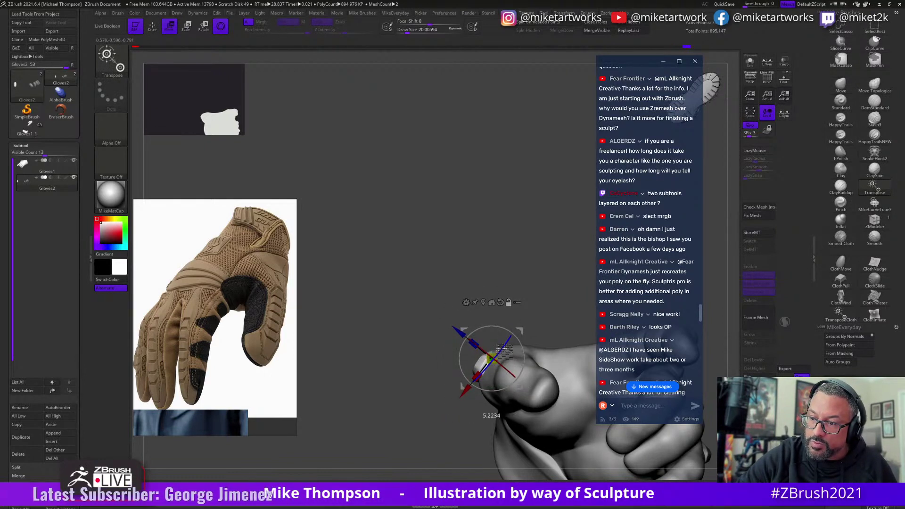
mouse_move(490, 390)
left_mouse_down()
mouse_move(516, 377)
mouse_move(522, 358)
mouse_move(498, 330)
mouse_move(561, 302)
left_mouse_up()
key("q")
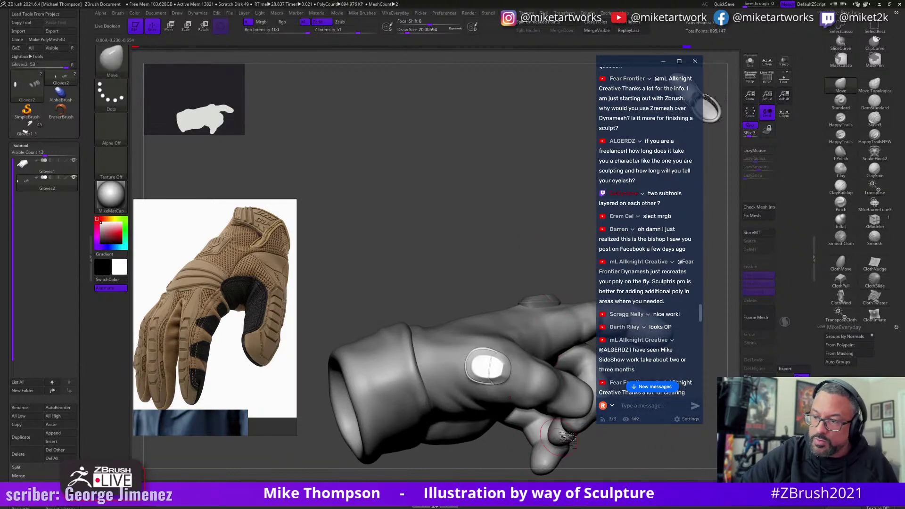
left_click_drag(471, 454, 495, 424)
left_click_drag(495, 424, 573, 441)
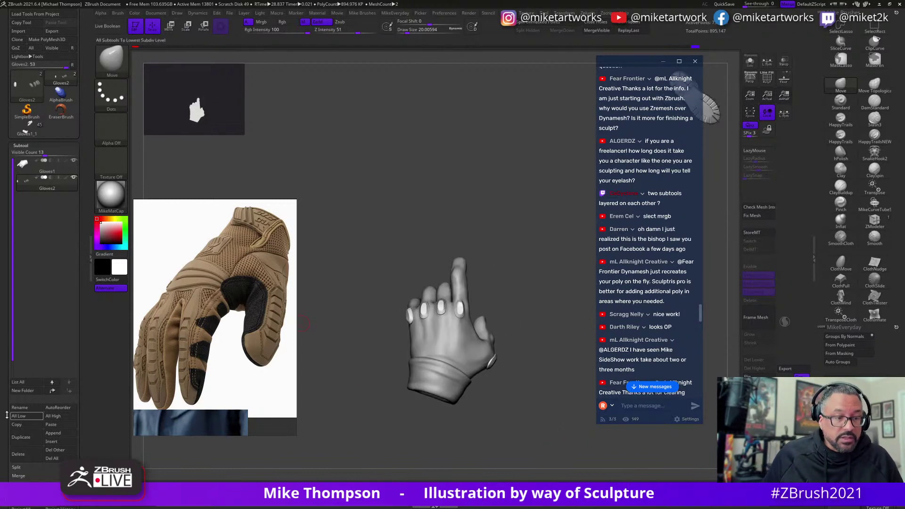
Rename the pads' subtool as knuckles.
left_click(23, 408)
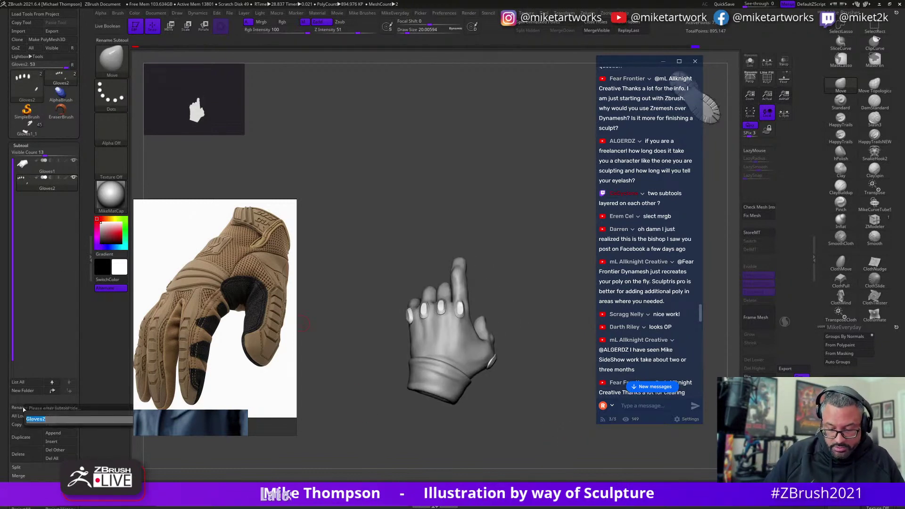
type("knuckles")
key("Return")
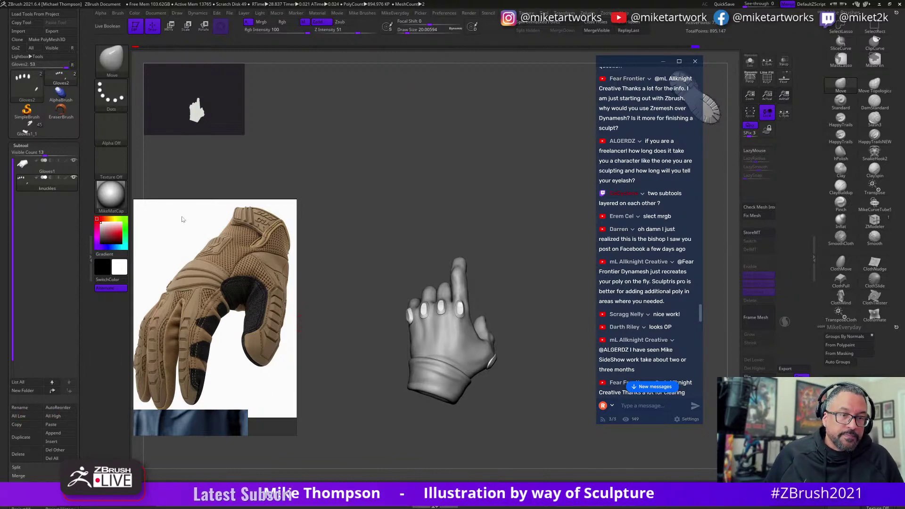
Switch to the full character tool, paste the copied glove subtool, and reselect the Gloves1_1 subtool.
left_click(25, 133)
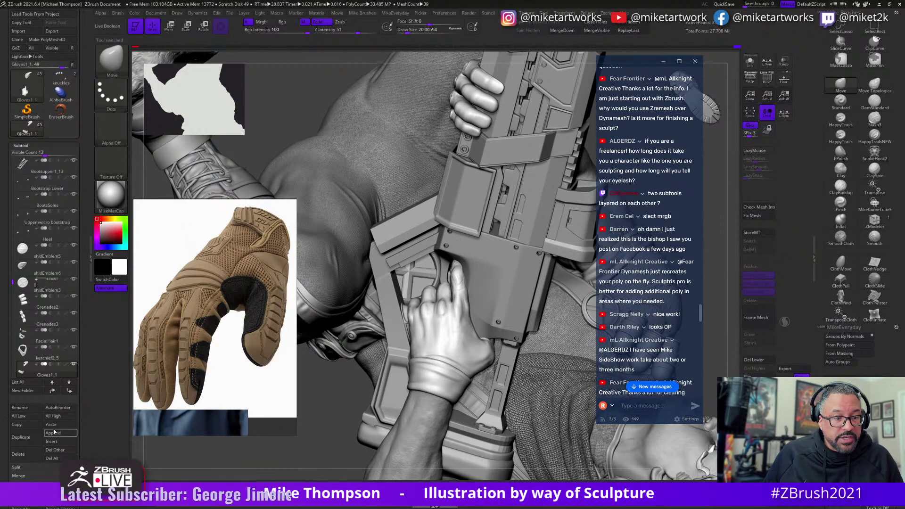
left_click(74, 424)
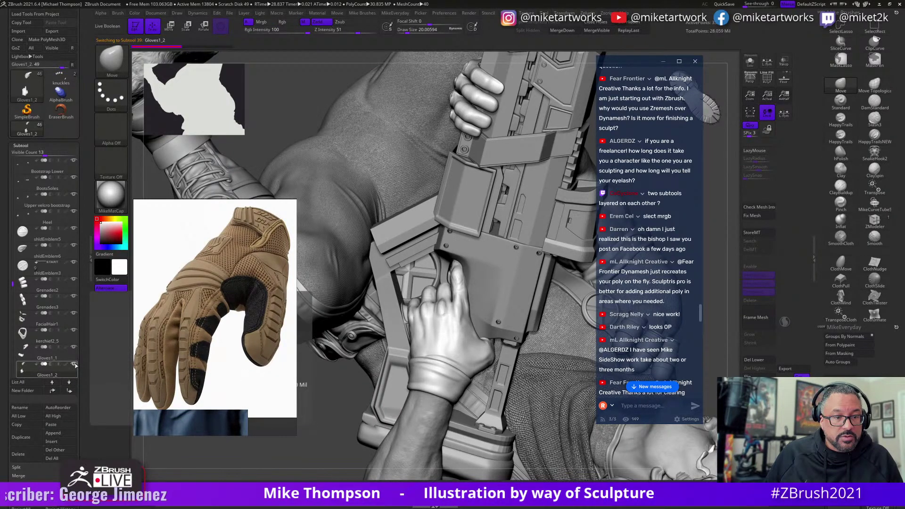
left_click(52, 361)
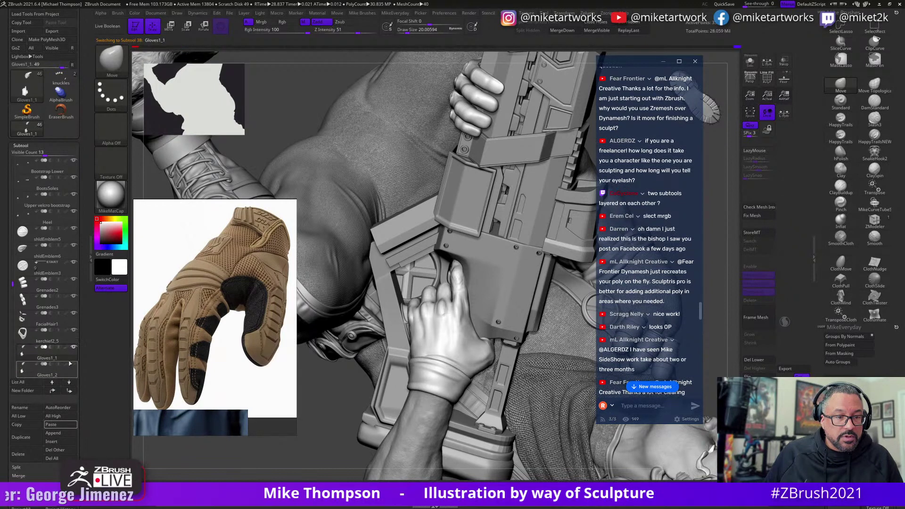
Copy the knuckles subtool from the glove tool and paste it into the full character beneath Gloves1_1.
left_click(26, 128)
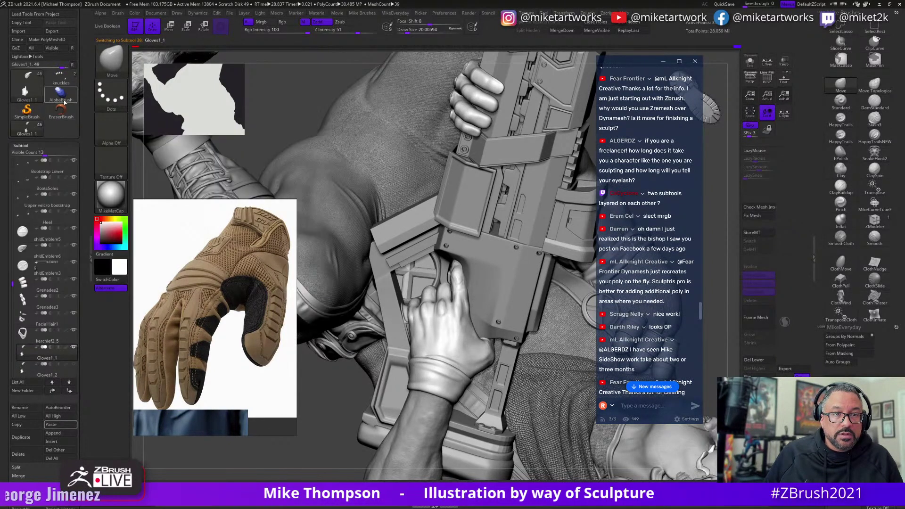
left_click(60, 77)
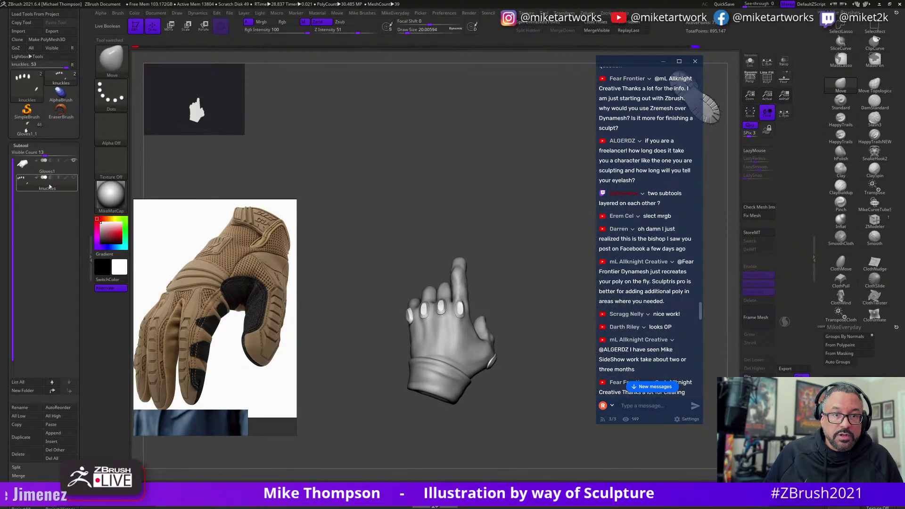
left_click(36, 423)
left_click(26, 128)
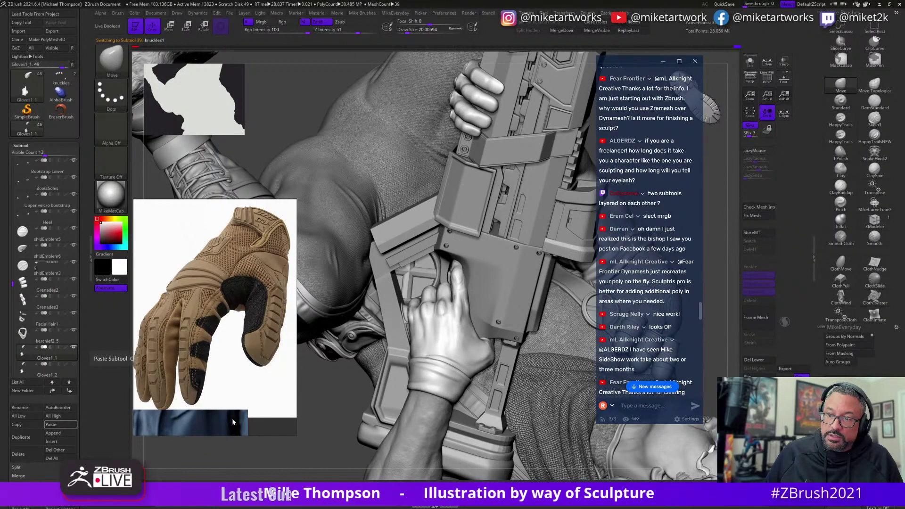
Shift the glove reference aside to show the whole character, and browse the reference board to the Bishop cartoon image.
mouse_move(325, 426)
left_mouse_down()
mouse_move(511, 352)
mouse_move(532, 402)
mouse_move(589, 325)
mouse_move(292, 355)
mouse_move(233, 323)
mouse_move(217, 325)
left_mouse_up()
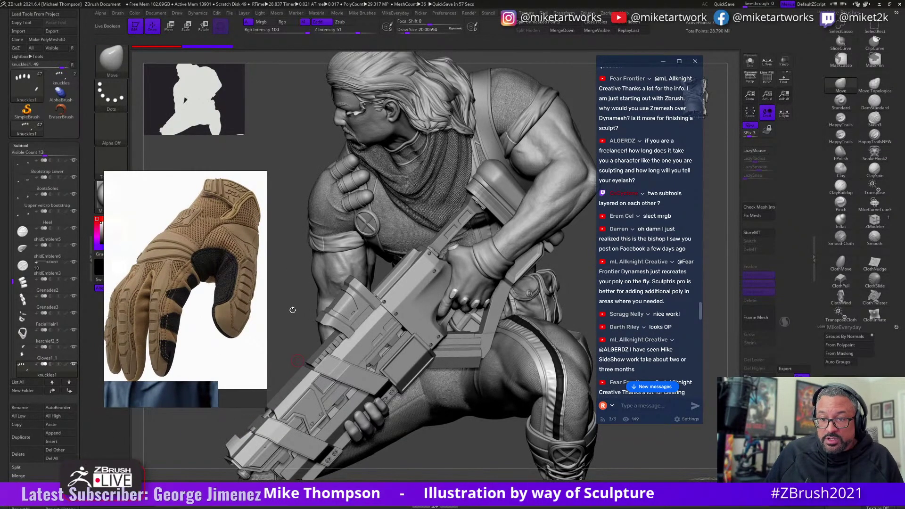
mouse_move(329, 439)
left_mouse_down()
mouse_move(454, 443)
mouse_move(469, 367)
left_mouse_up()
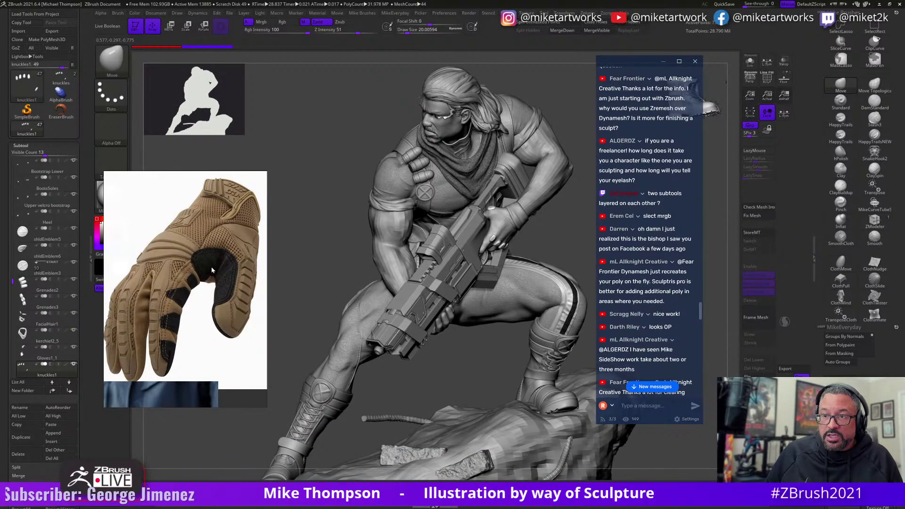
scroll(178, 262, "down", 2)
scroll(171, 327, "down", 6)
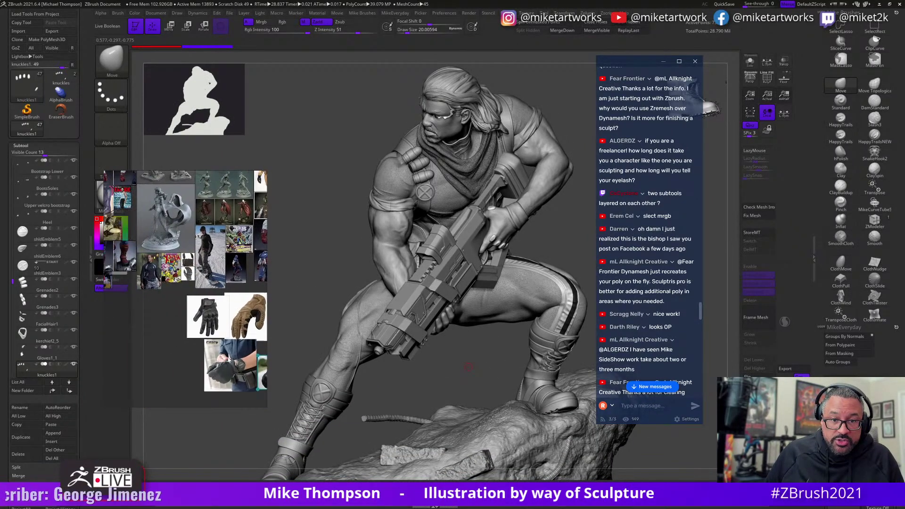
scroll(219, 308, "up", 6)
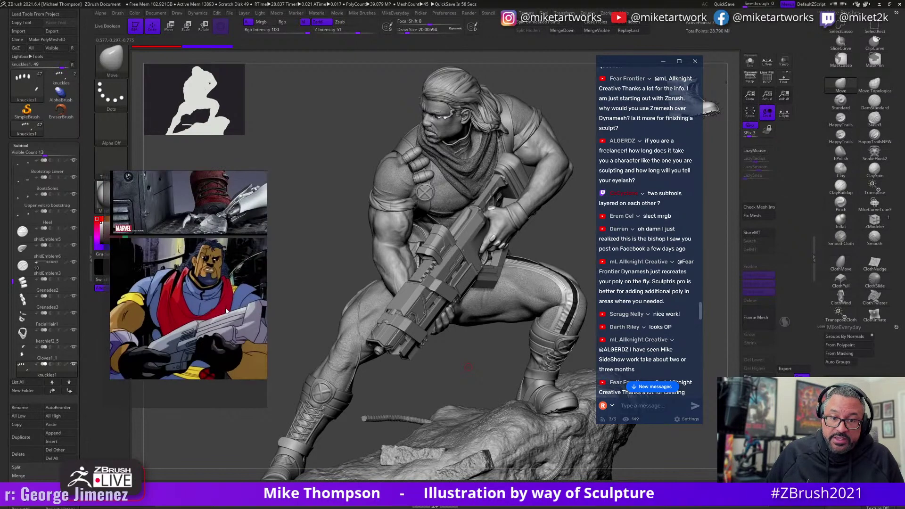
Widen the reference board and examine its boot photos, comic panels and Bishop illustrations.
left_click_drag(271, 310, 315, 316)
left_click_drag(254, 406, 236, 383)
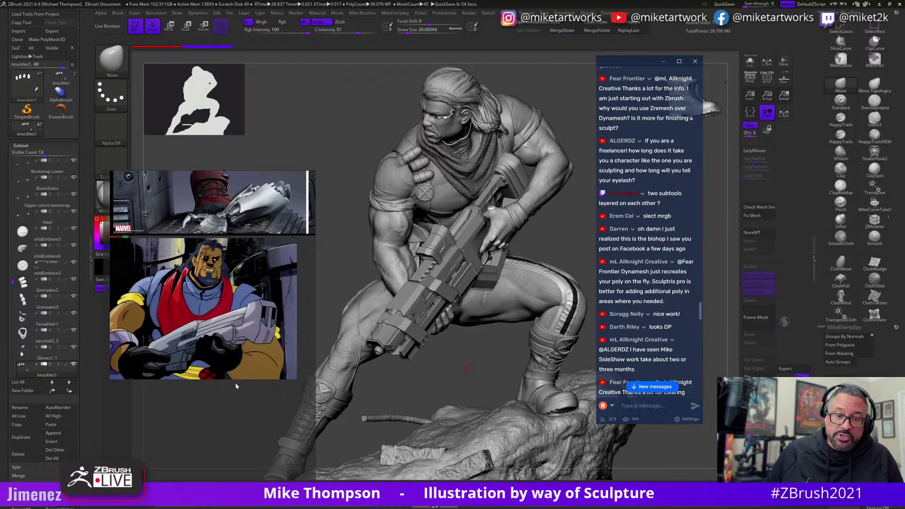
scroll(215, 372, "up", 3)
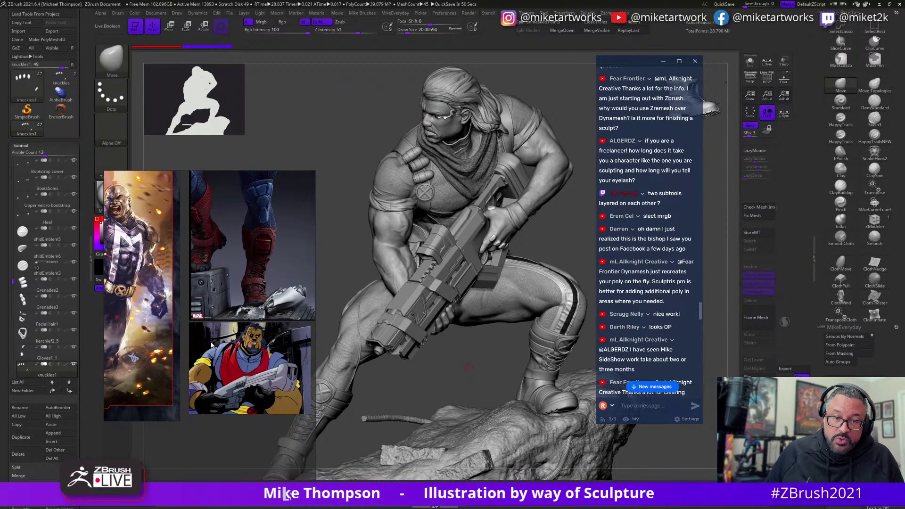
scroll(211, 345, "down", 5)
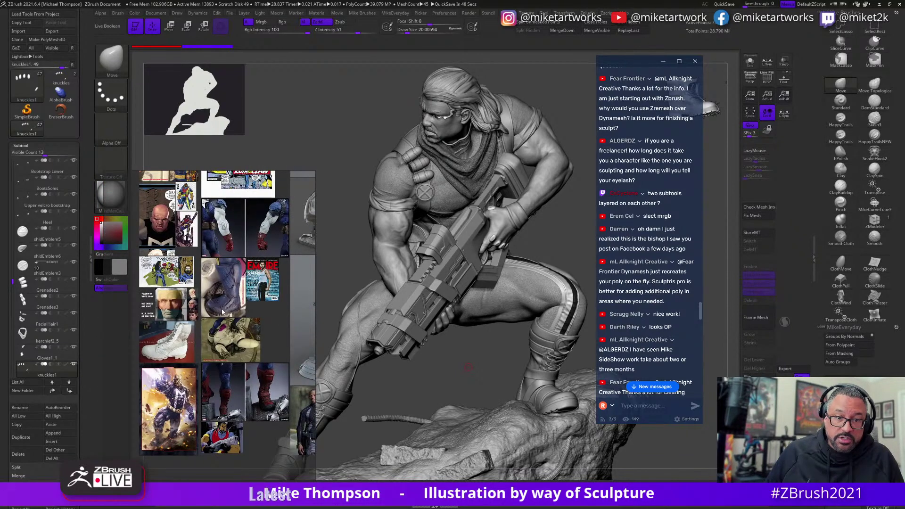
scroll(222, 312, "up", 4)
scroll(219, 357, "up", 3)
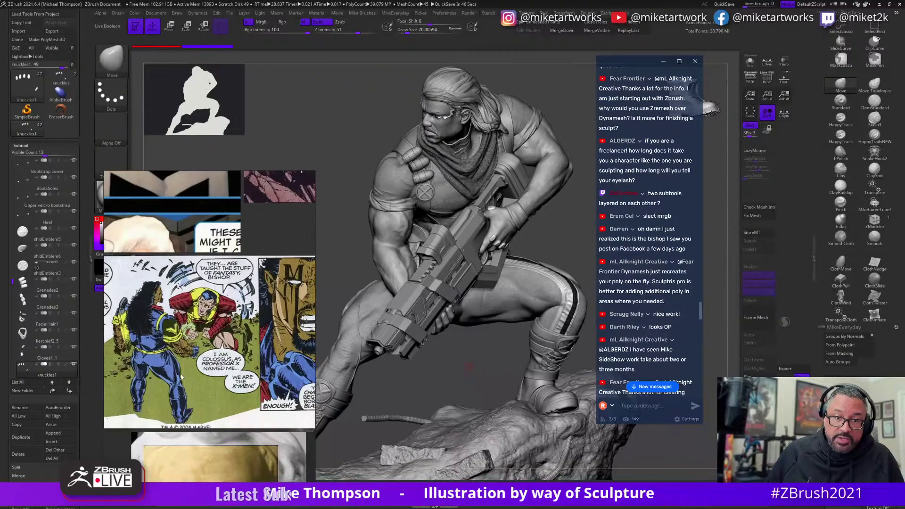
scroll(242, 389, "up", 2)
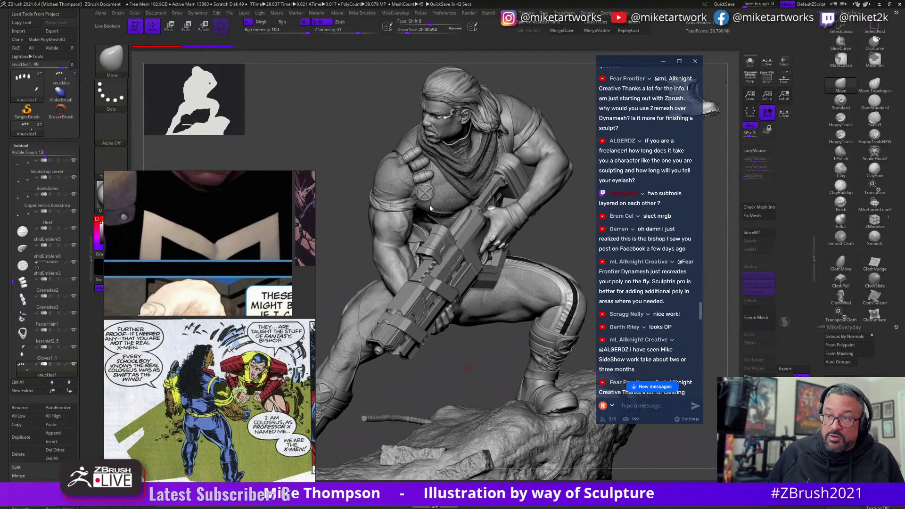
scroll(242, 276, "down", 3)
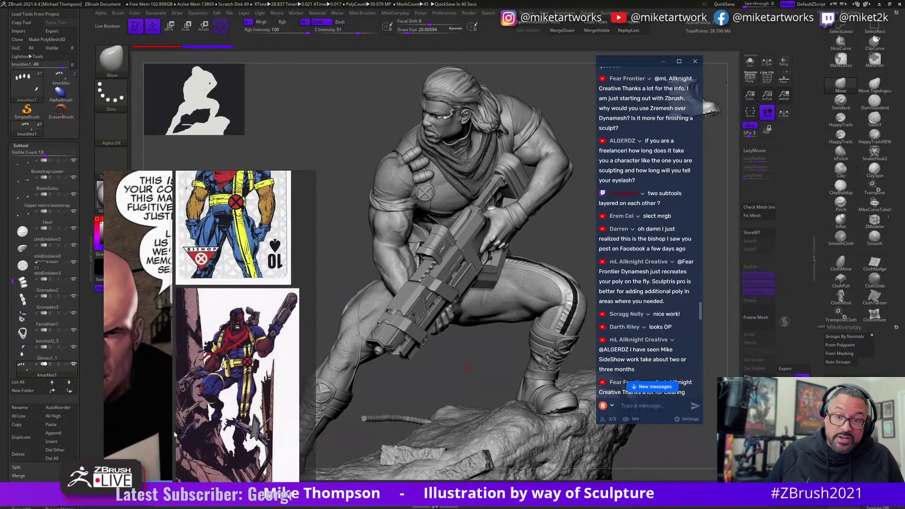
Browse the reference board to the Bishop playing card and belt photo, then resize and reposition the board beside the character.
scroll(231, 269, "up", 3)
scroll(231, 269, "down", 2)
scroll(216, 330, "up", 3)
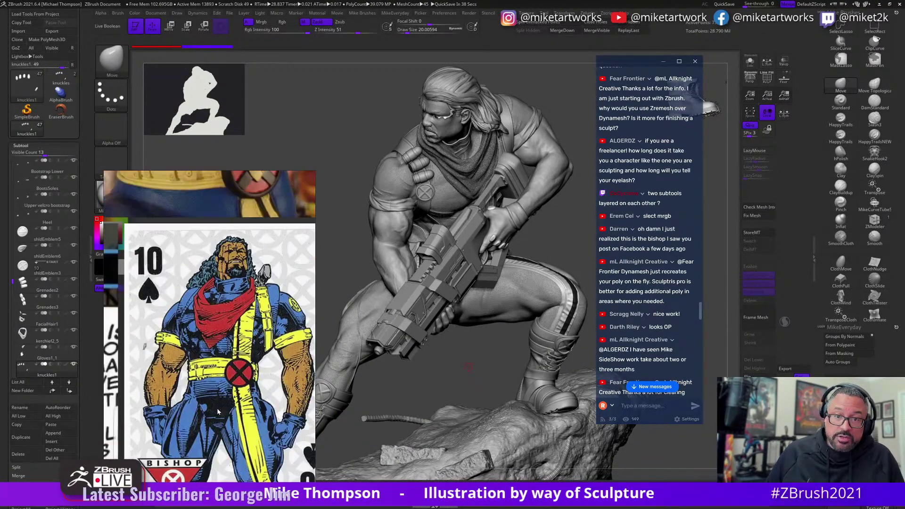
mouse_move(468, 372)
left_mouse_down()
mouse_move(450, 359)
mouse_move(476, 359)
mouse_move(437, 415)
left_mouse_up()
left_click_drag(271, 410, 257, 241)
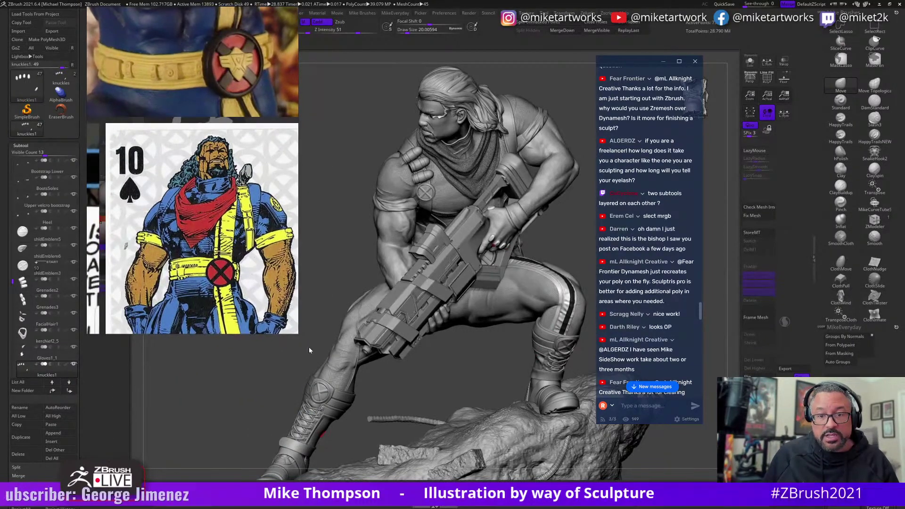
left_click_drag(297, 332, 266, 326)
left_click_drag(177, 214, 213, 266)
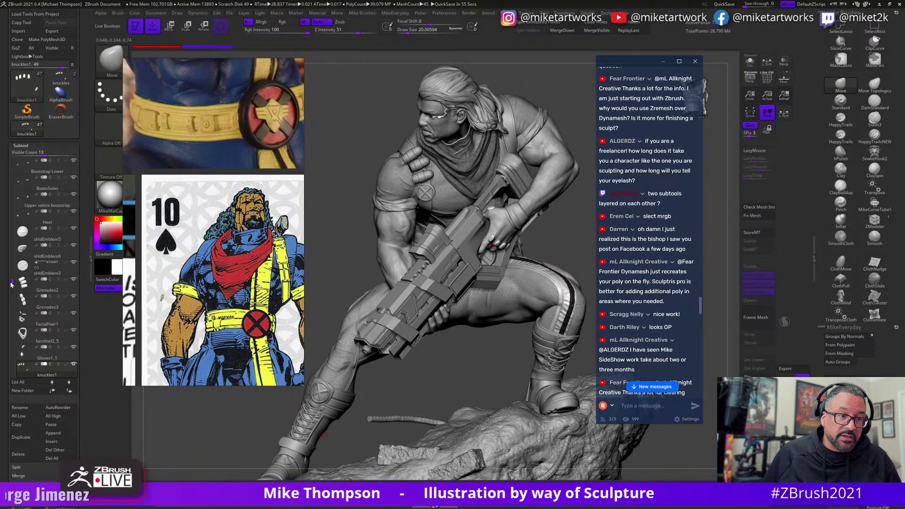
left_click_drag(10, 281, 32, 272)
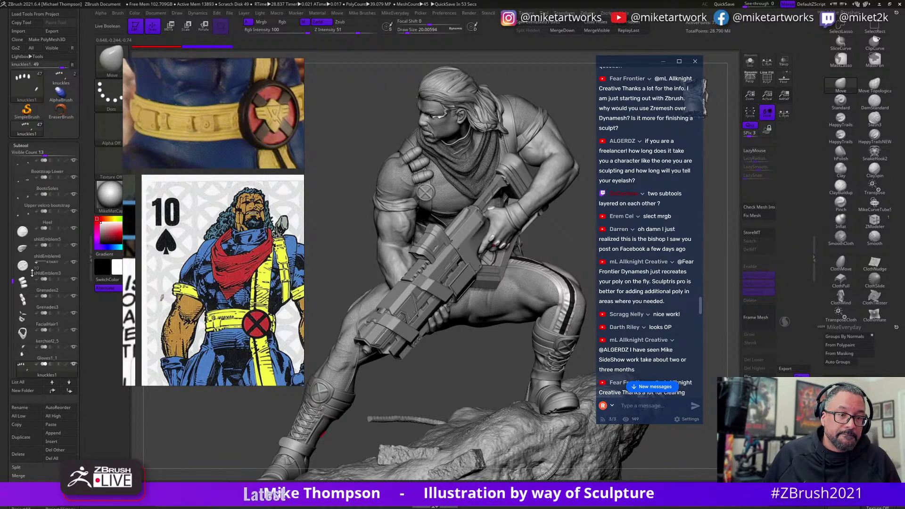
Hide the Gun subtool to expose the character's hands and belt.
key("n")
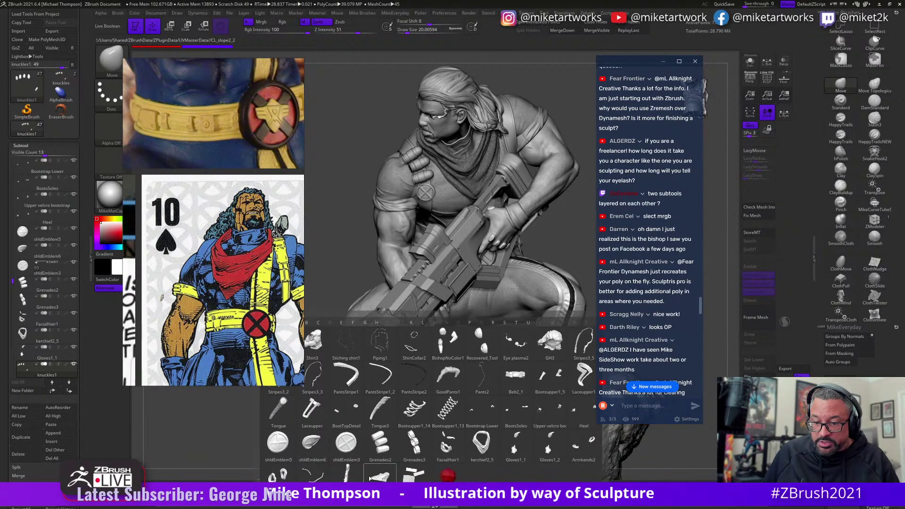
left_click(346, 473)
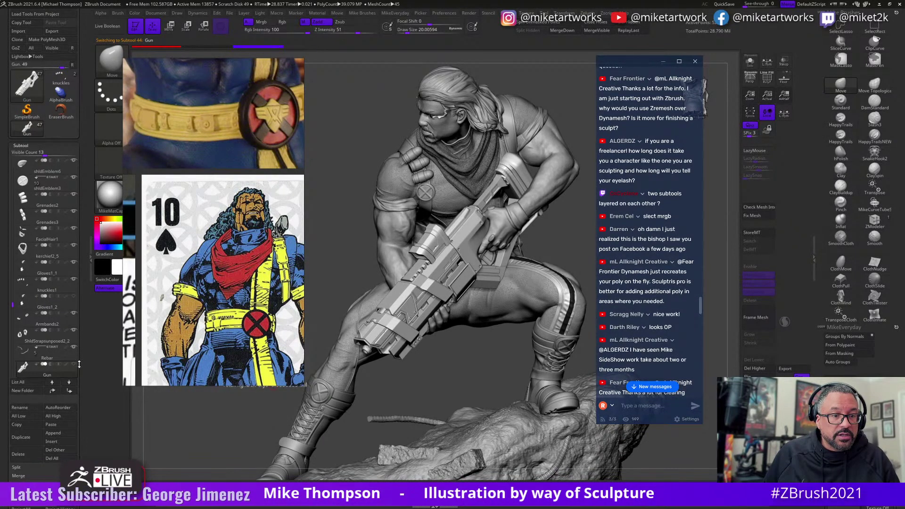
left_click(74, 325)
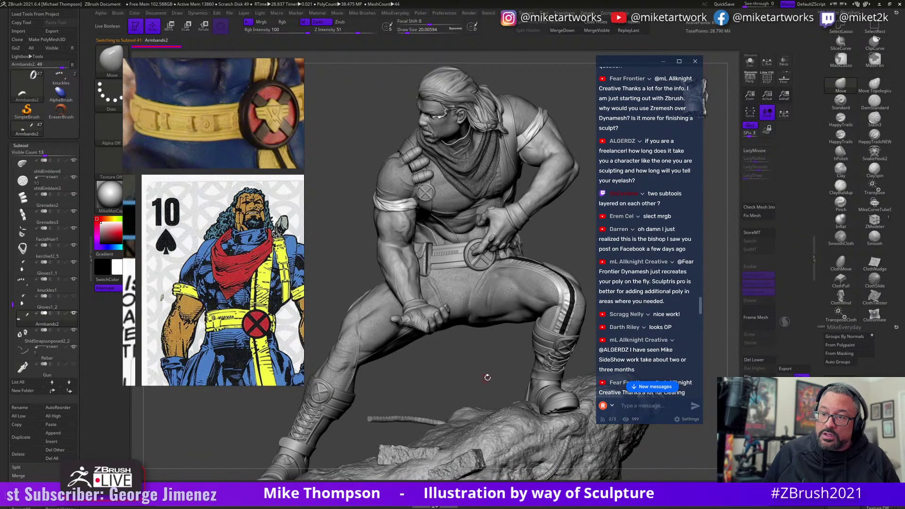
mouse_move(486, 372)
left_mouse_down()
mouse_move(472, 368)
mouse_move(508, 339)
mouse_move(579, 227)
left_mouse_up()
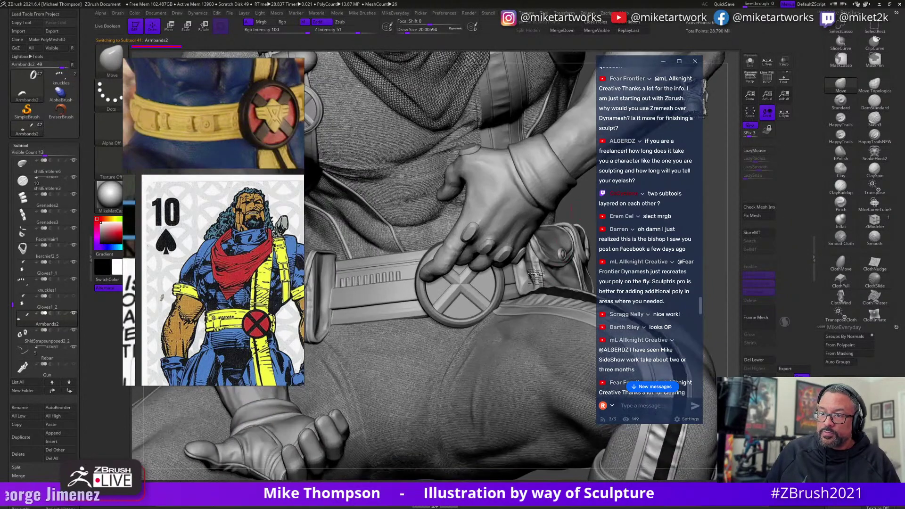
Select the Gloves1_1 subtool at the hand on the belt, and catch up on the live chat messages.
left_click(459, 94, "alt")
left_click_drag(518, 189, 706, 335)
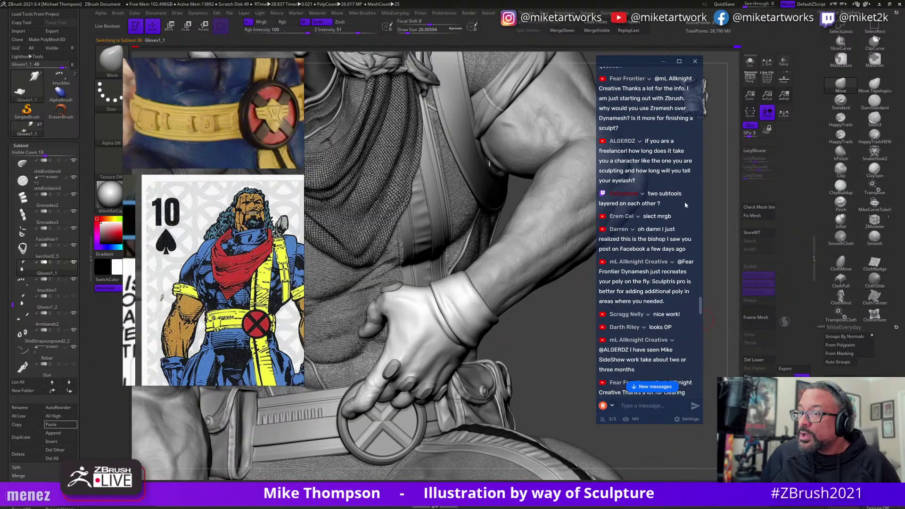
scroll(667, 225, "down", 3)
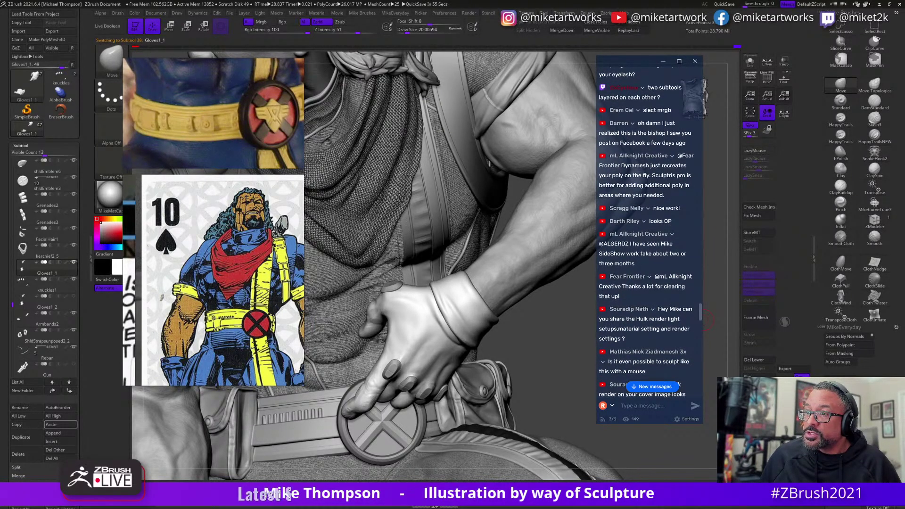
scroll(609, 317, "down", 3)
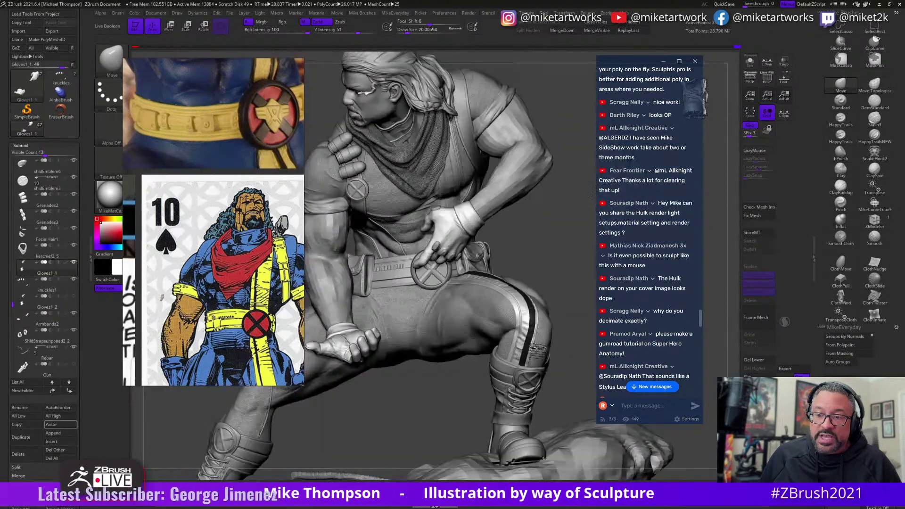
Select the HappyTrails brush for the Gloves1_1 subtool and set the draw size to about 7.47.
key("f")
right_click_drag(572, 283, 490, 297, "ctrl")
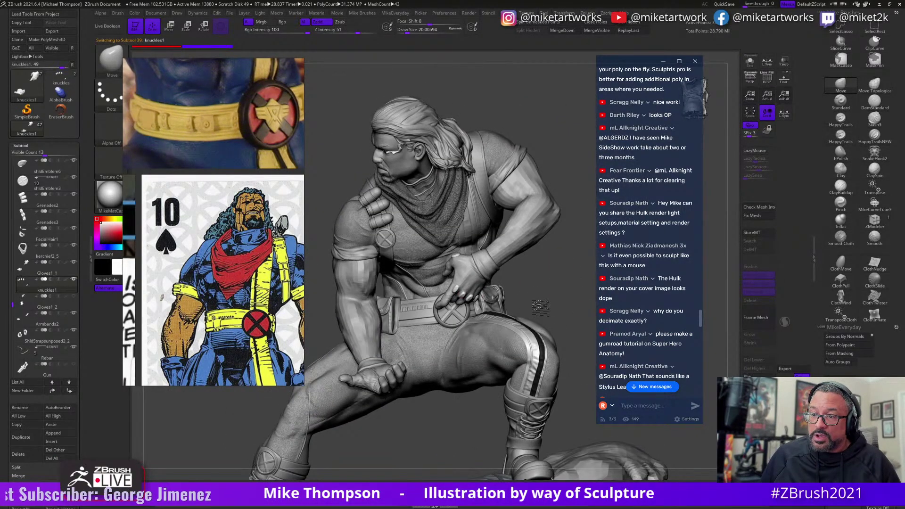
right_click_drag(540, 308, 462, 288, "ctrl")
right_click_drag(546, 273, 498, 276, "ctrl")
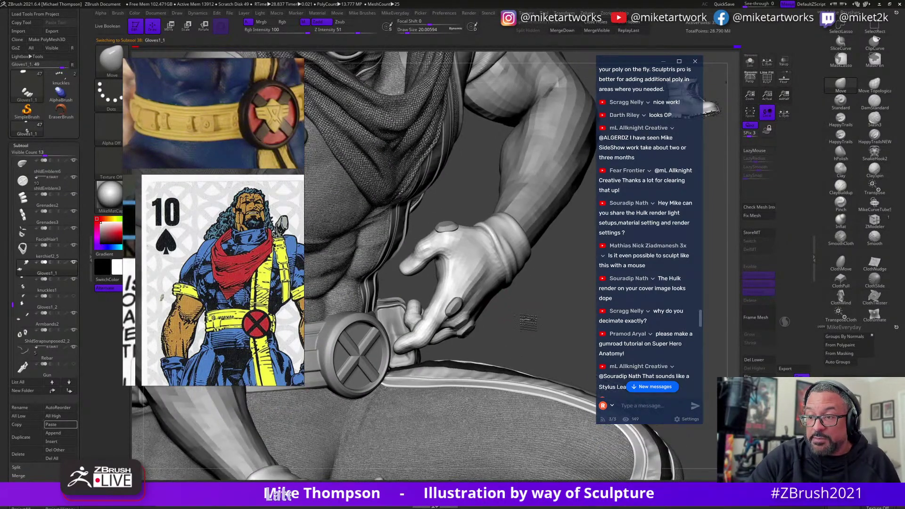
key("s")
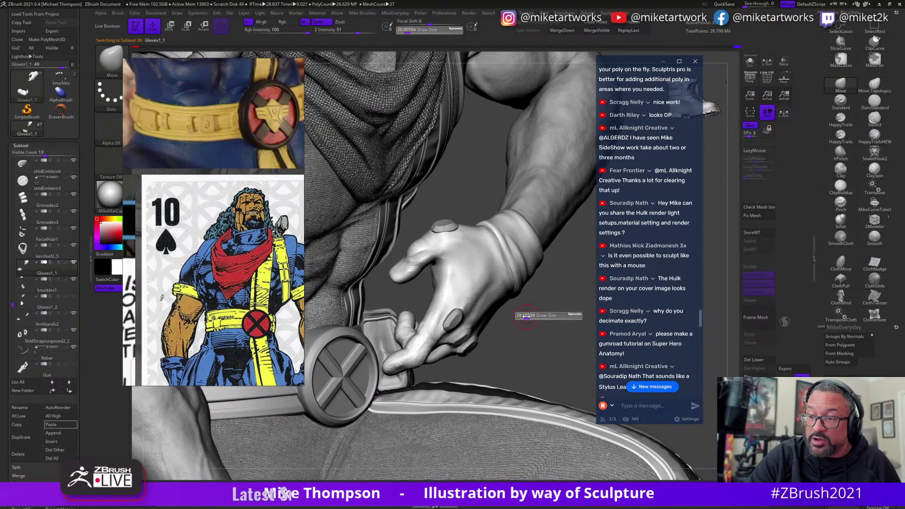
left_click(525, 316)
mouse_move(530, 304)
left_mouse_down()
mouse_move(539, 310)
mouse_move(494, 316)
mouse_move(501, 320)
left_mouse_up()
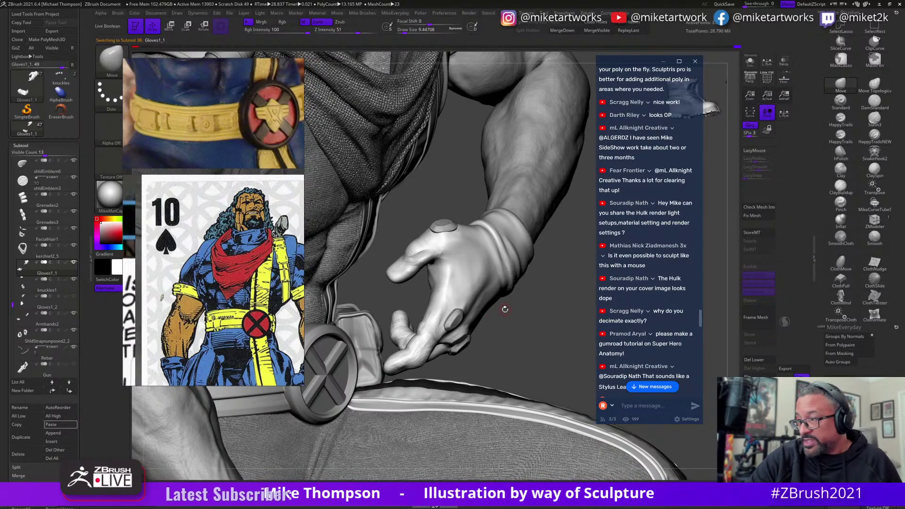
left_click(831, 120)
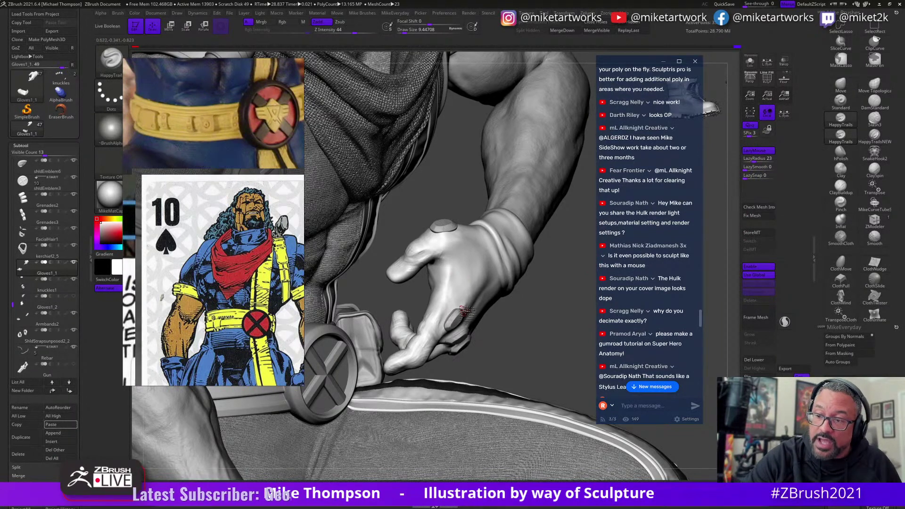
key("s")
mouse_move(485, 323)
left_mouse_down()
mouse_move(475, 323)
mouse_move(496, 336)
mouse_move(487, 306)
left_mouse_up()
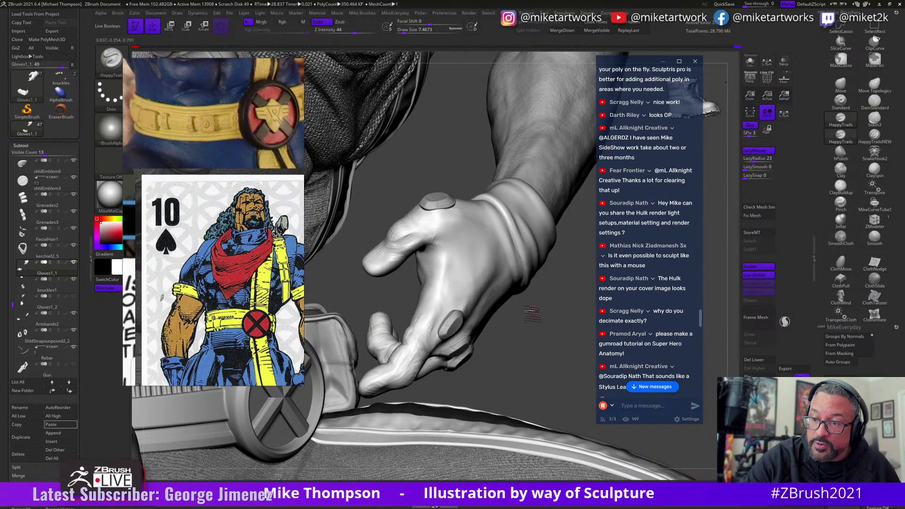
right_click_drag(532, 314, 525, 295)
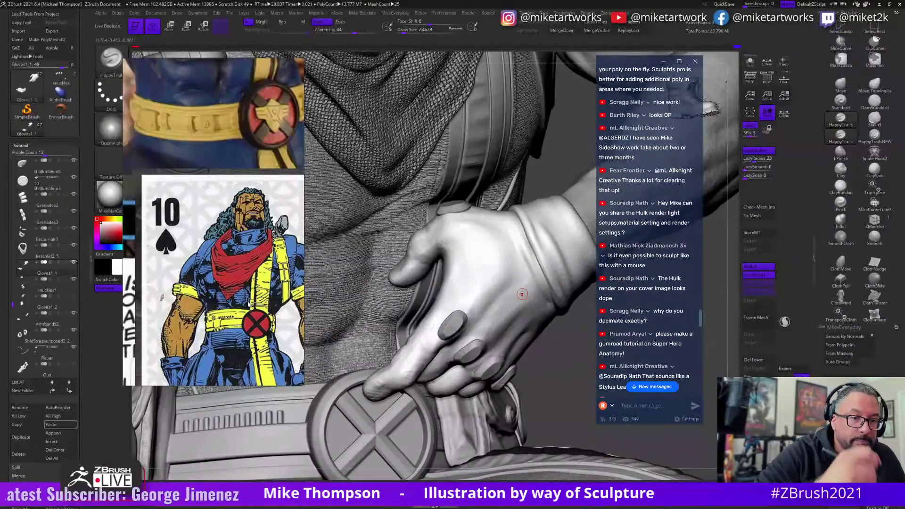
Isolate the gloves and knuckle pads, and sculpt a raised rim around the index finger's knuckle pad.
left_click(74, 279, "ctrl+shift")
left_click(74, 261)
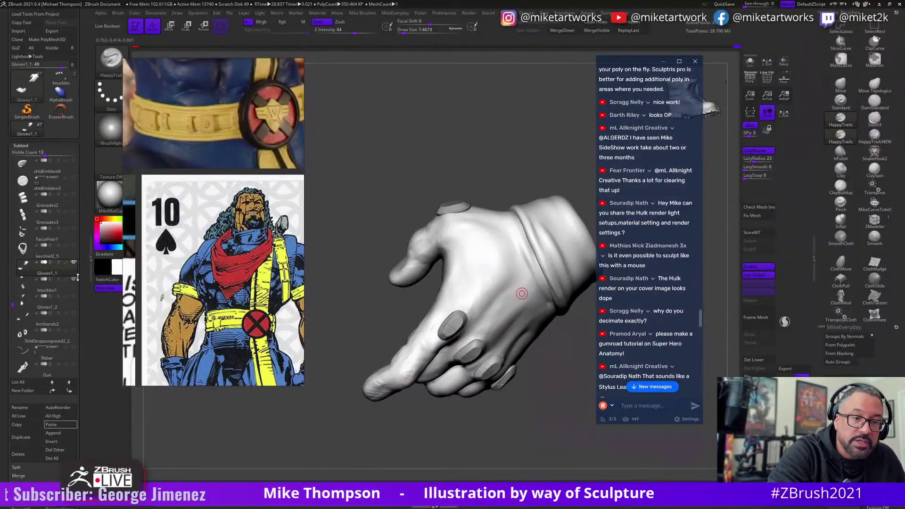
mouse_move(527, 410)
left_mouse_down()
mouse_move(549, 398)
mouse_move(471, 306)
left_mouse_up()
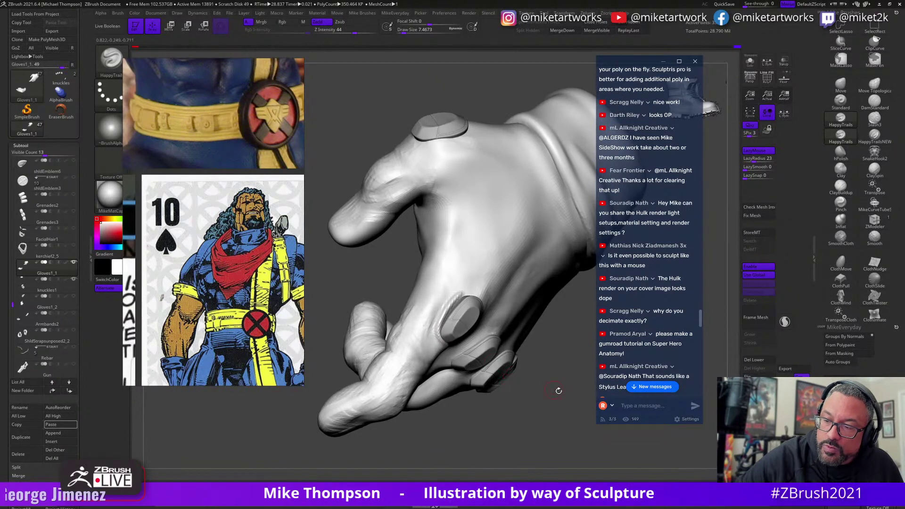
left_click_drag(556, 390, 468, 293)
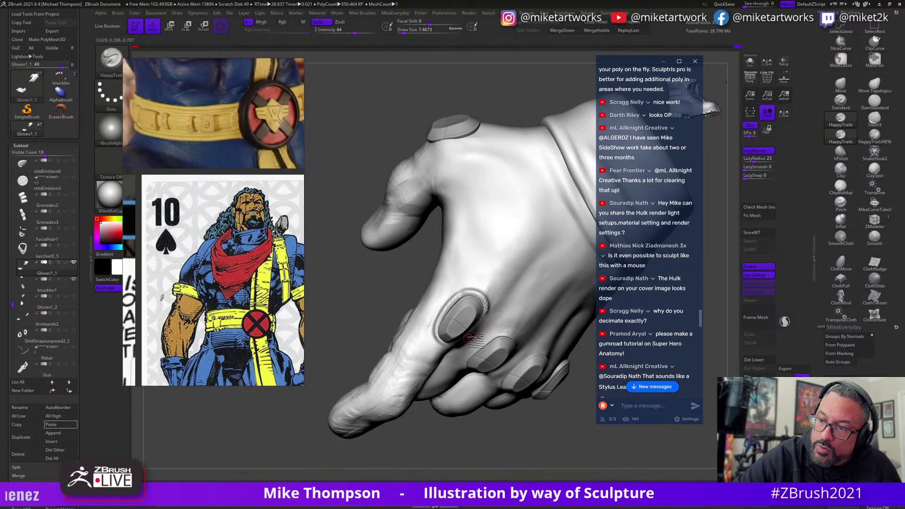
left_click_drag(475, 339, 487, 315)
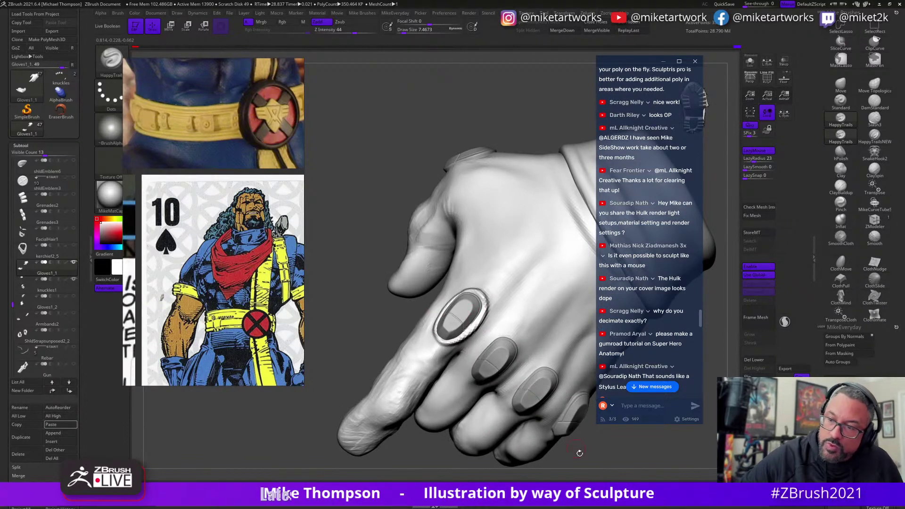
left_click_drag(579, 453, 566, 409)
Refine the rim around the index knuckle pad using the Move brush at a draw size of about 15.55.
left_click(839, 88)
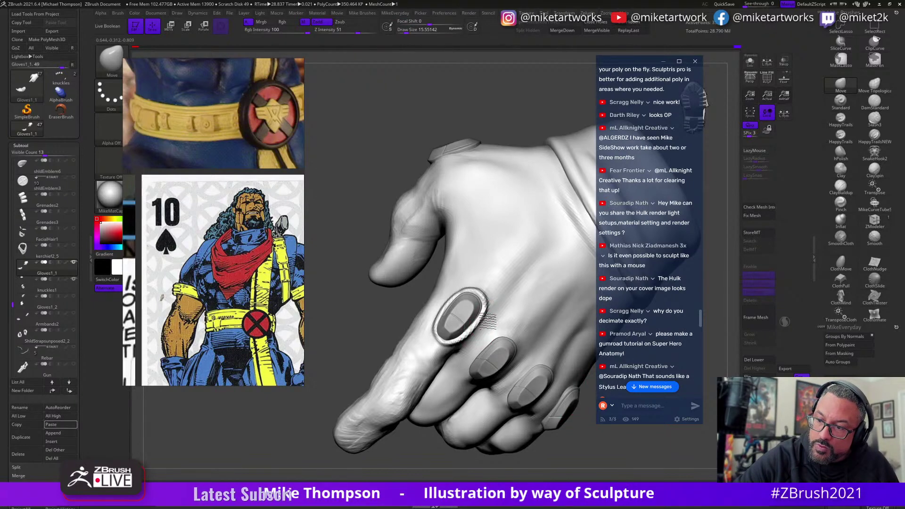
mouse_move(572, 417)
left_mouse_down()
mouse_move(575, 430)
mouse_move(532, 426)
mouse_move(542, 405)
left_mouse_up()
key("b")
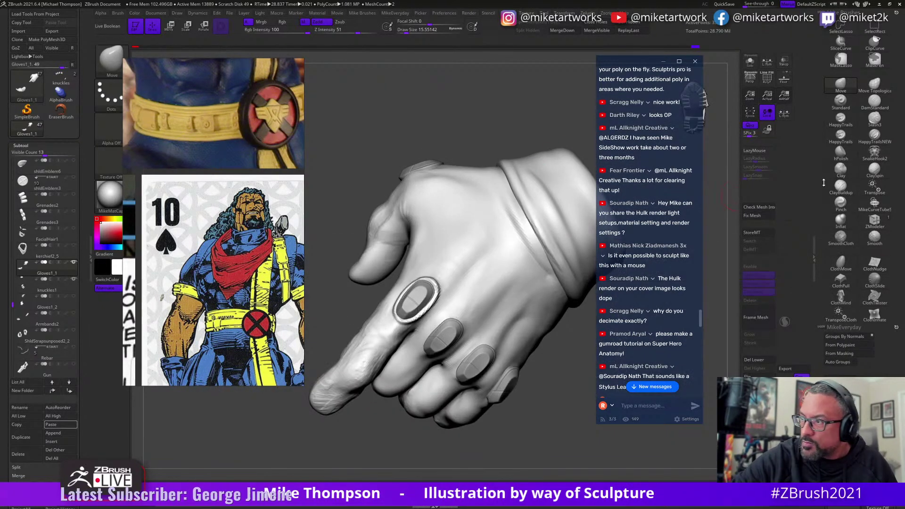
Sculpt a raised rim around the middle finger's knuckle pad with the HappyTrails brush at a draw size of about 9.45.
key("b")
key("h")
key("t")
key("s")
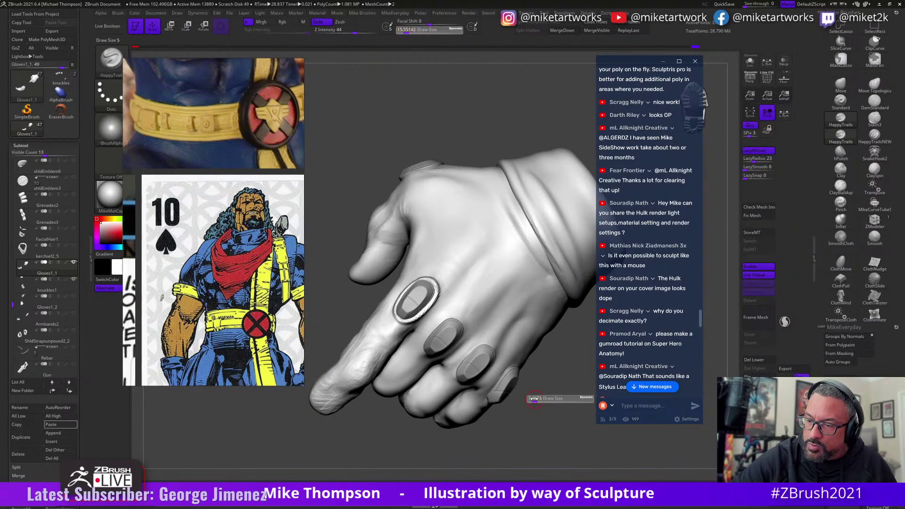
left_click_drag(536, 398, 532, 399)
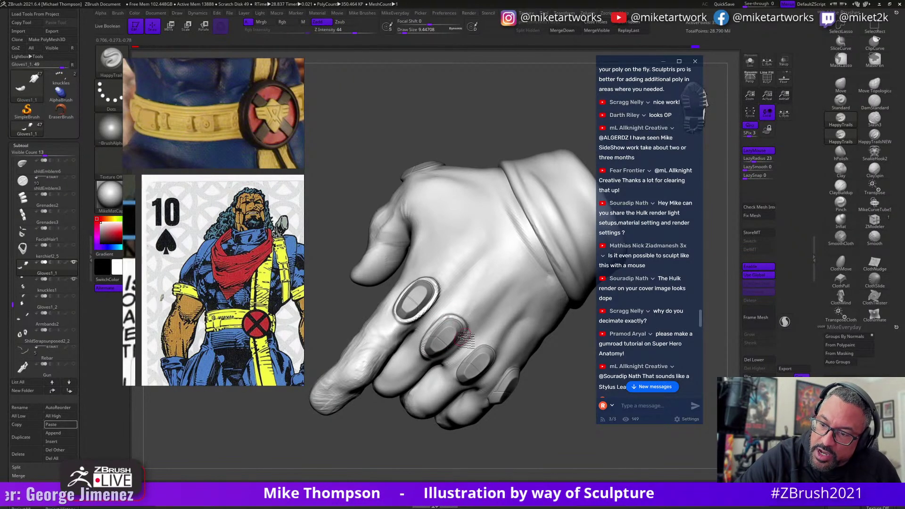
right_click_drag(466, 344, 440, 363)
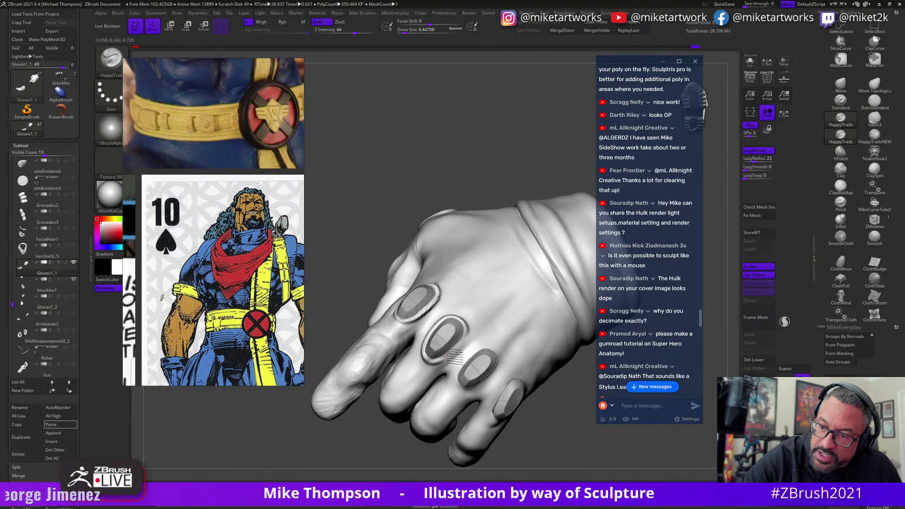
right_click_drag(515, 394, 532, 406)
Adjust the rim around the middle knuckle pad using the Move brush at a draw size of about 16.97.
key("b")
key("m")
key("v")
key("s")
left_click_drag(535, 408, 538, 398)
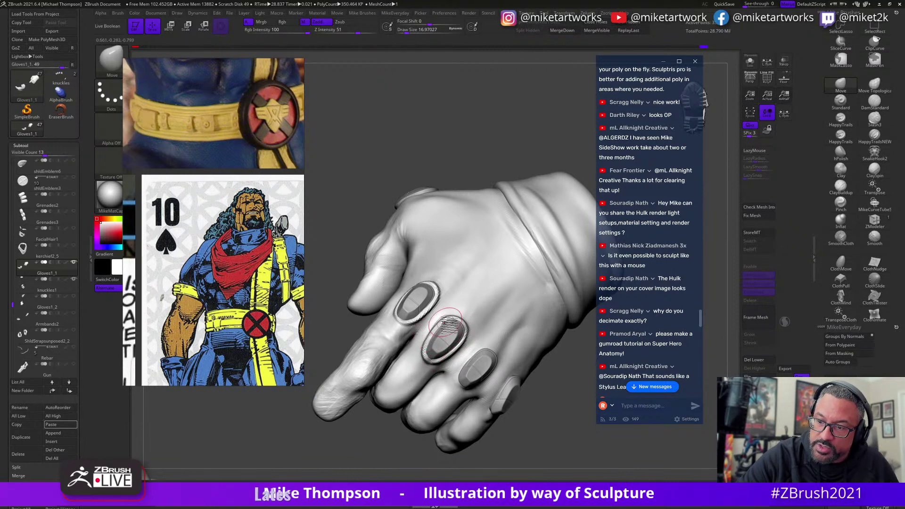
mouse_move(455, 314)
right_mouse_down()
mouse_move(568, 439)
mouse_move(556, 444)
mouse_move(570, 424)
mouse_move(429, 321)
right_mouse_up()
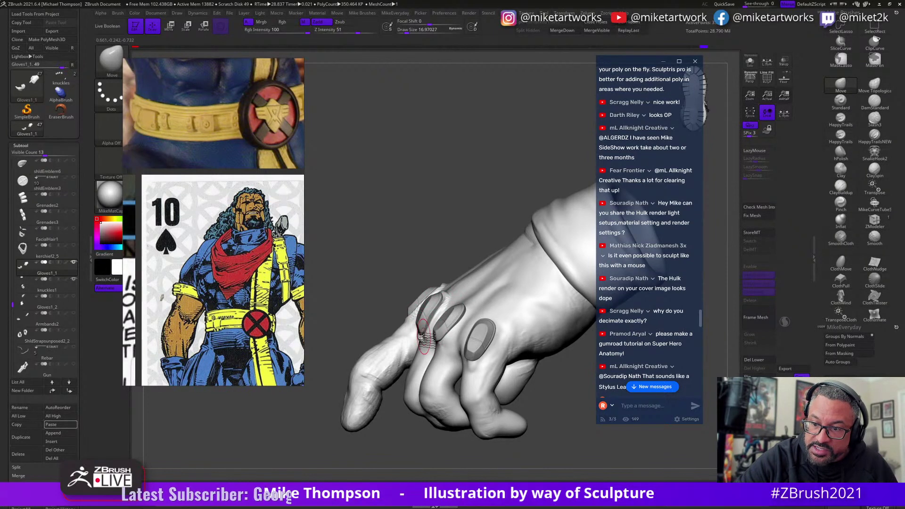
mouse_move(426, 336)
right_mouse_down()
mouse_move(436, 327)
mouse_move(428, 339)
right_mouse_up()
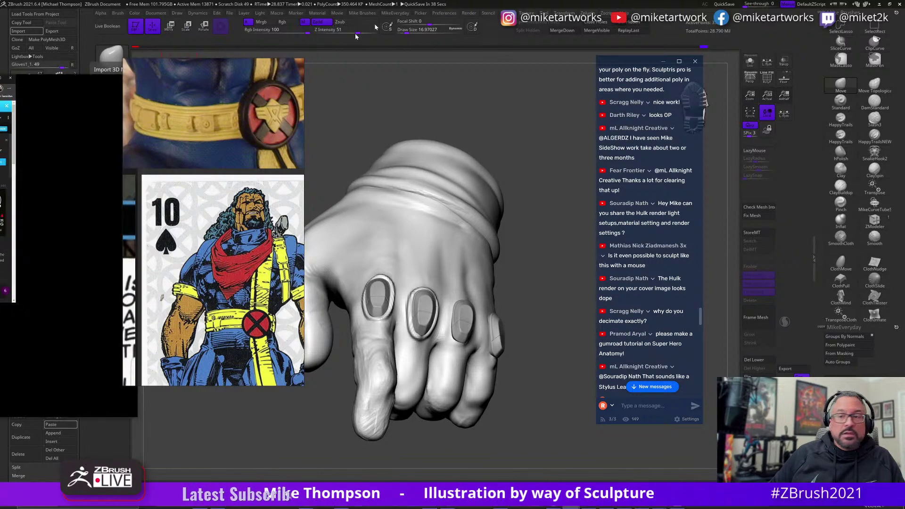
Switch to the web browser, enlarge its window, and examine the Gatchman Princess AO render on ArtStation at full size.
key("alt+Tab")
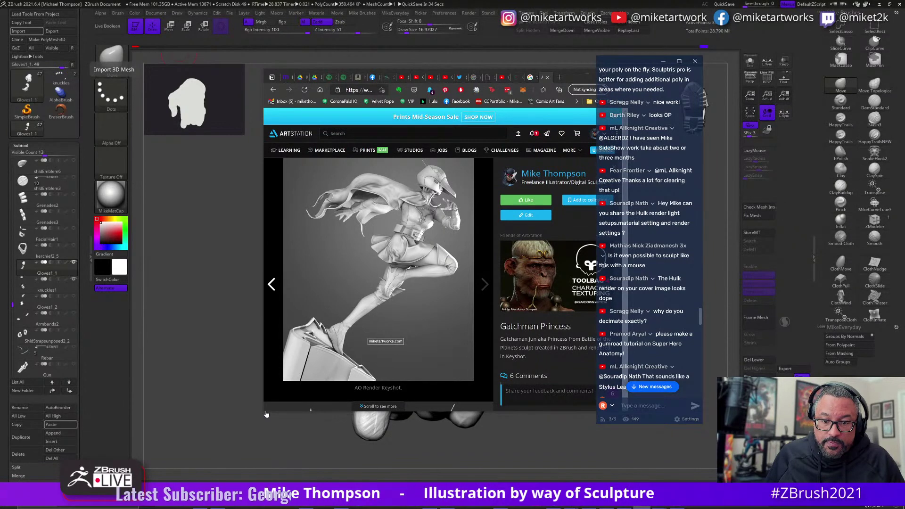
left_click_drag(264, 414, 93, 506)
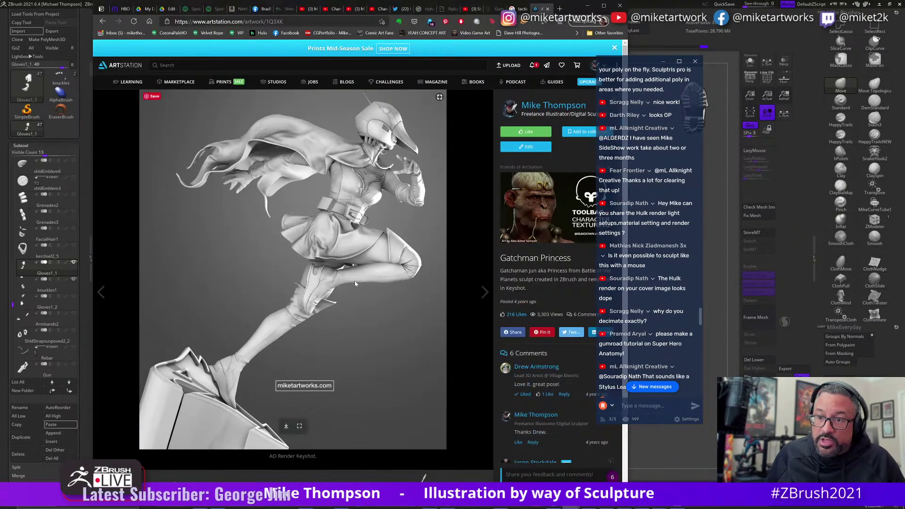
left_click(299, 426)
left_click(500, 152)
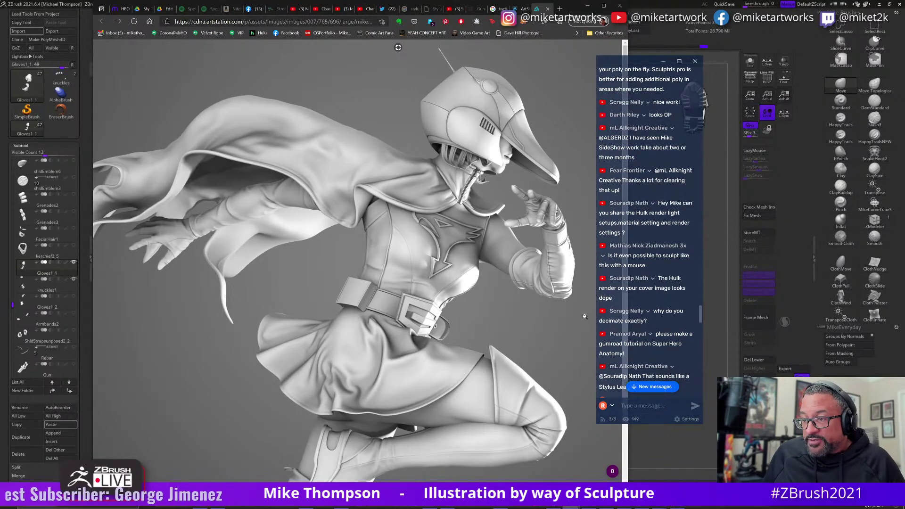
scroll(507, 349, "down", 5)
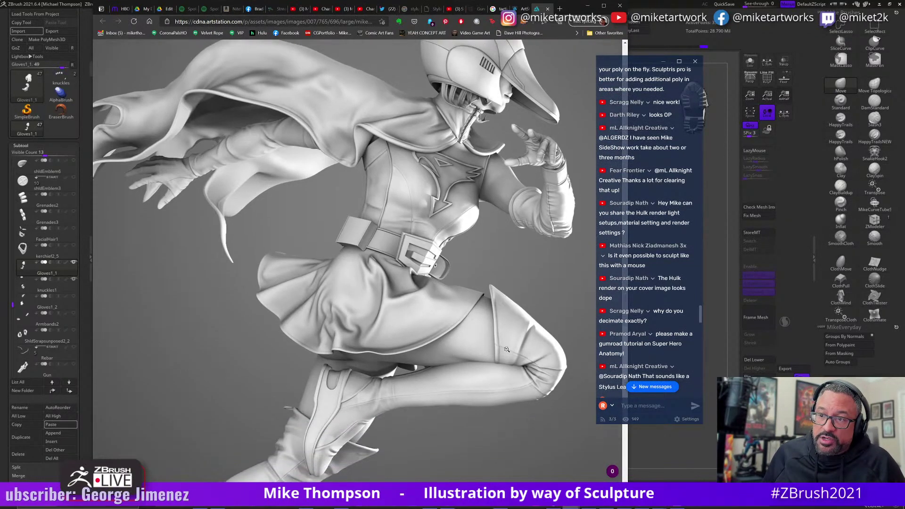
scroll(507, 346, "up", 5)
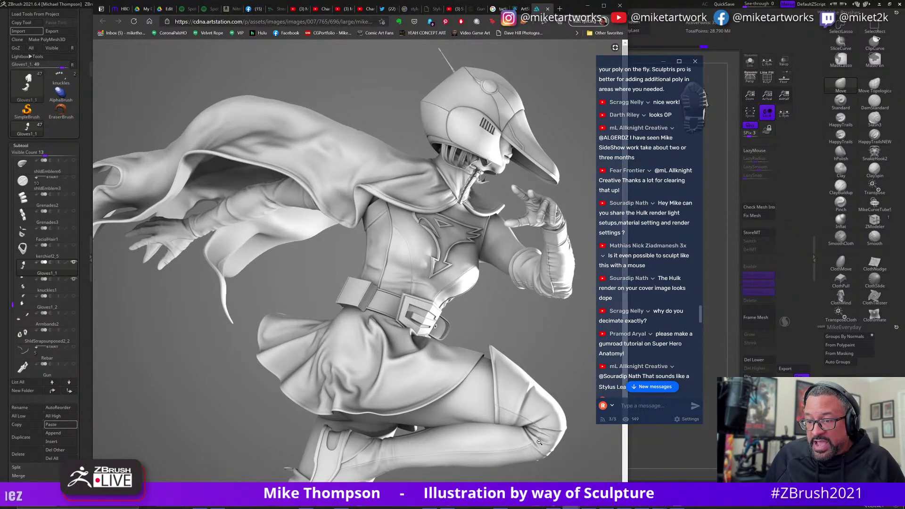
Examine the legs, boots and costume details of the full-size Gatchman Princess render.
left_click(539, 442)
scroll(541, 429, "down", 3)
left_click(542, 430)
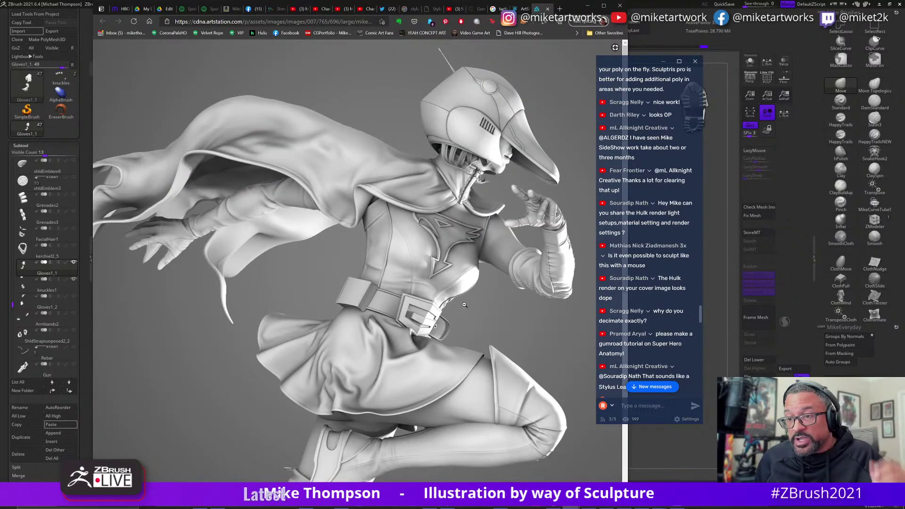
left_click(508, 326)
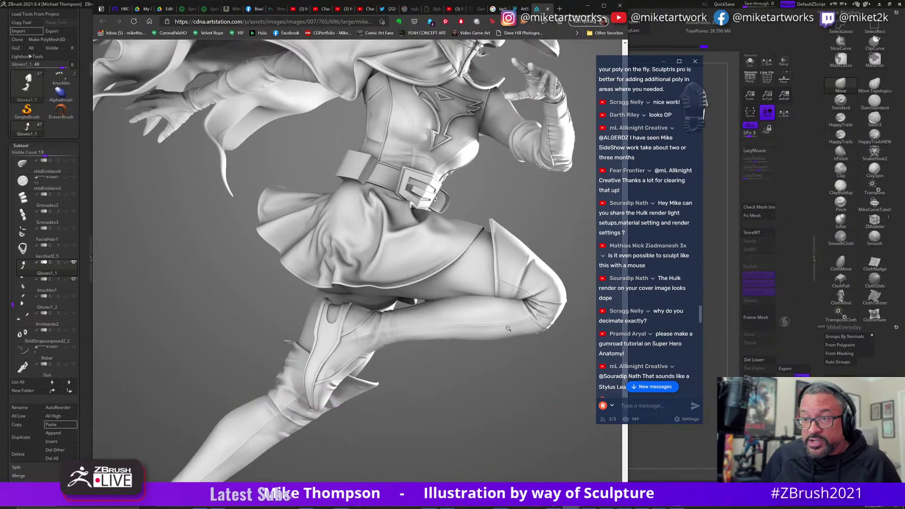
scroll(509, 329, "down", 3)
left_click(511, 330)
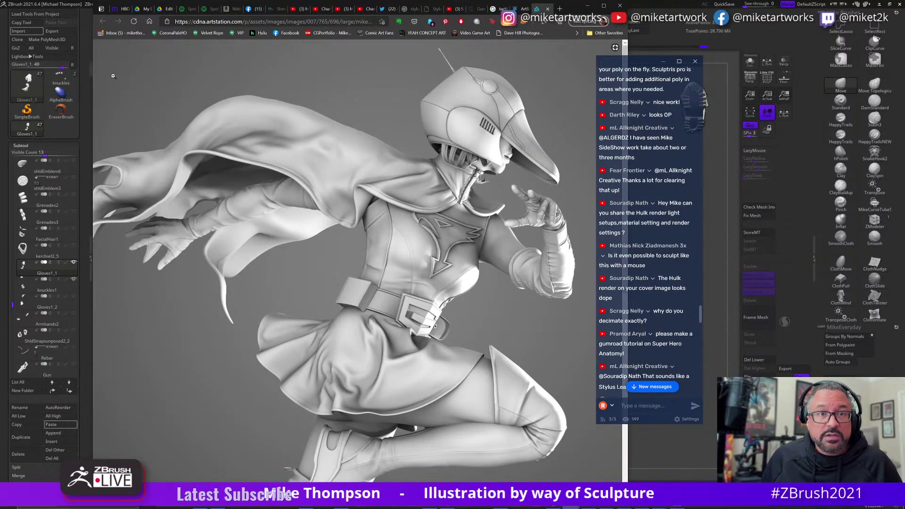
Return to the Gatchman Princess project page and examine its glove turnaround image at full size.
left_click(547, 9)
scroll(278, 313, "down", 10)
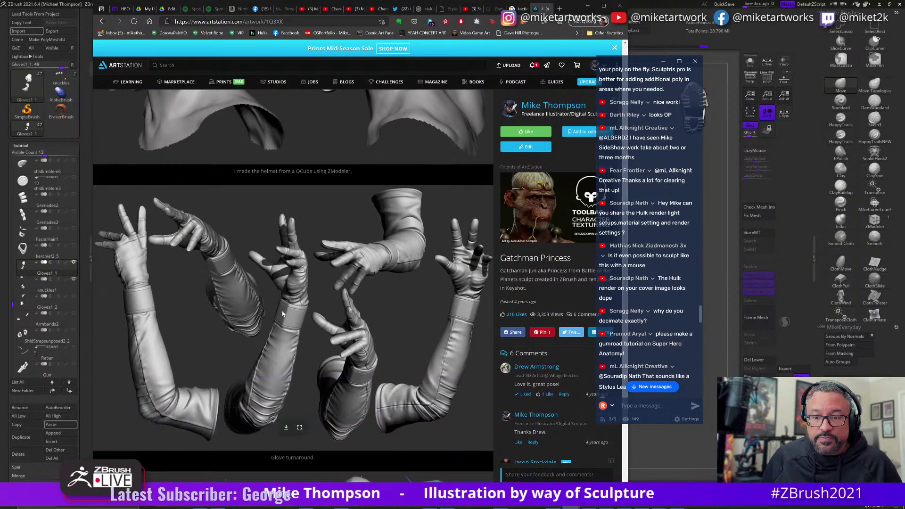
scroll(283, 313, "down", 3)
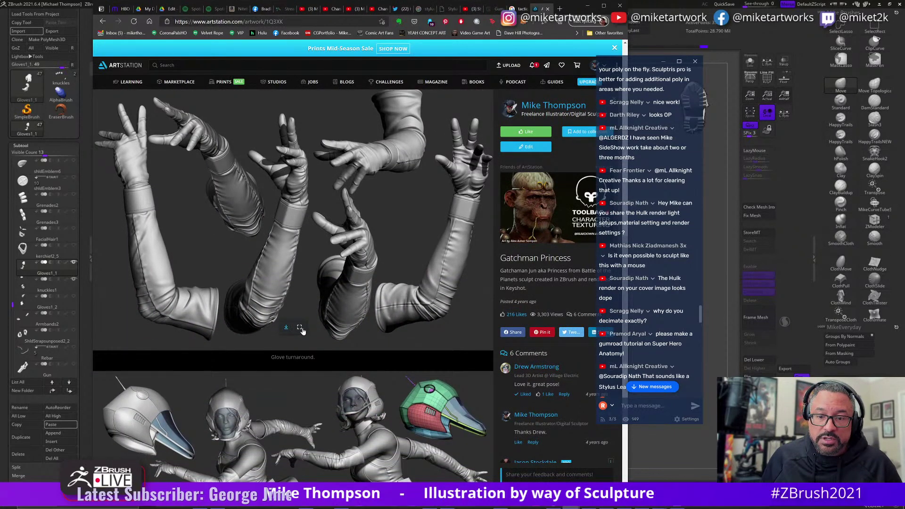
left_click(300, 327)
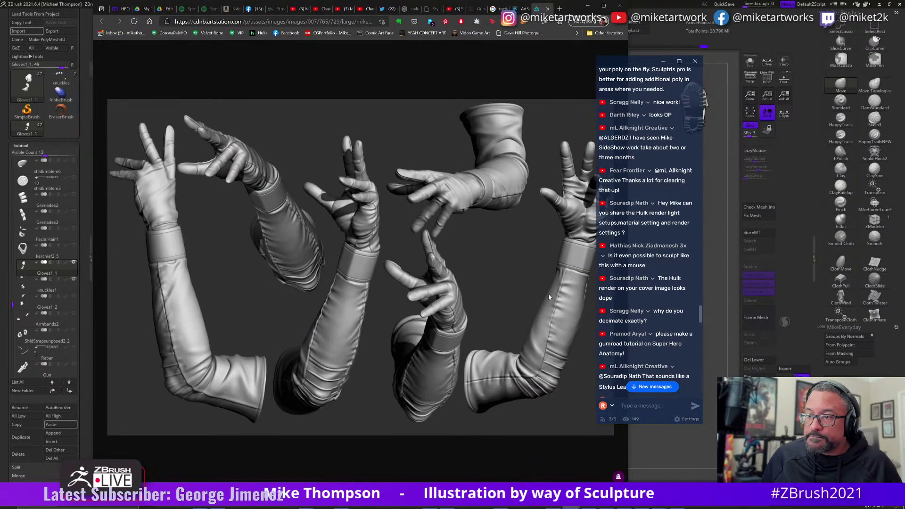
Switch back to ZBrush and refine the rim around the middle knuckle pad using the Move brush at a draw size of about 15.55.
key("alt+Tab")
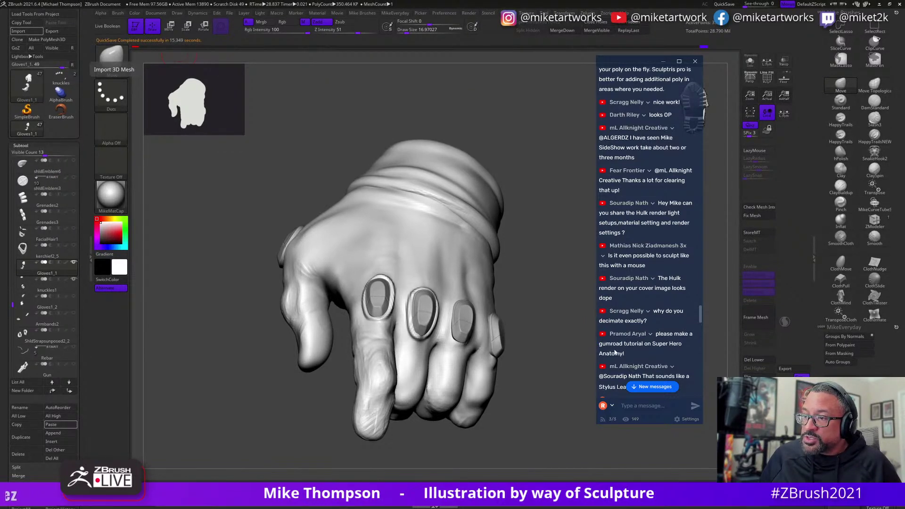
left_click_drag(547, 392, 542, 395)
key("s")
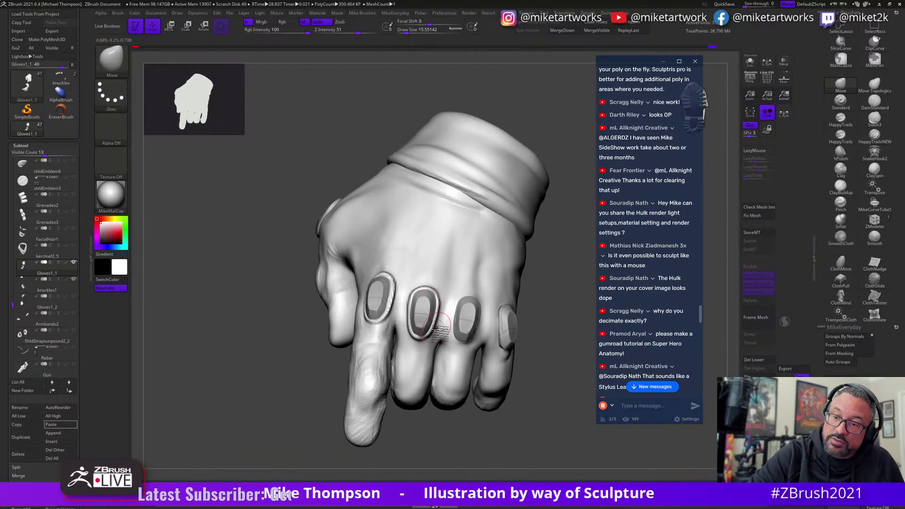
right_click_drag(439, 330, 433, 339)
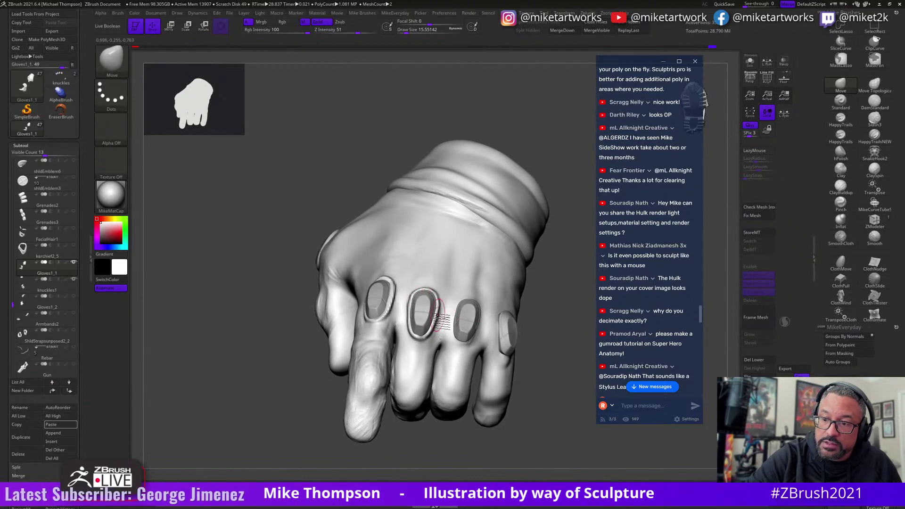
left_click_drag(443, 306, 541, 426)
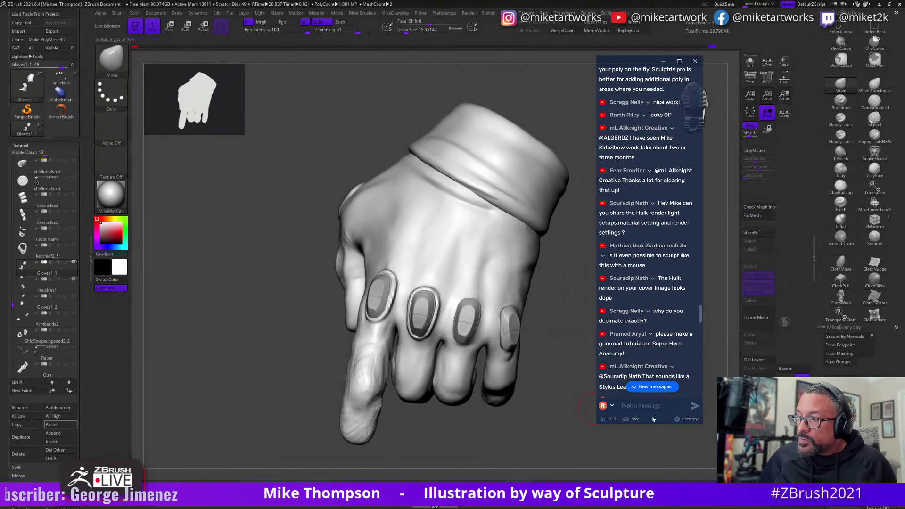
scroll(643, 336, "down", 3)
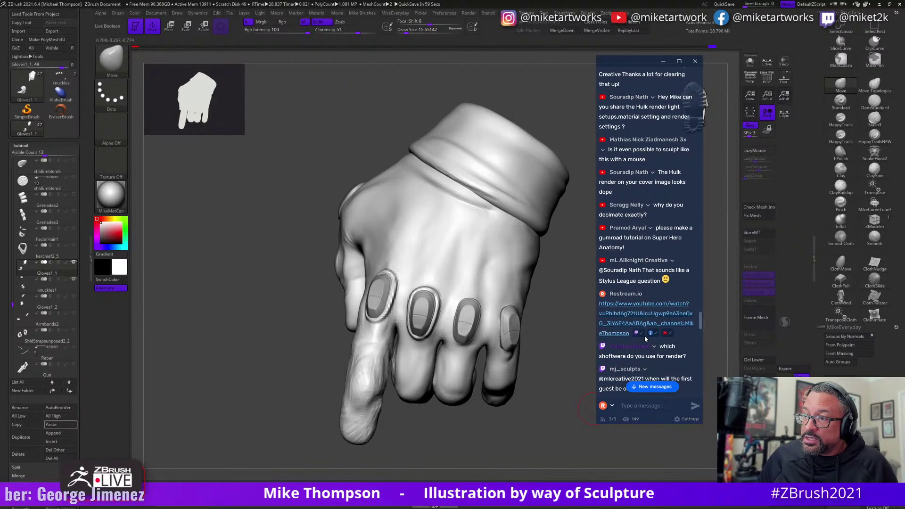
mouse_move(582, 358)
left_mouse_down()
mouse_move(553, 399)
mouse_move(540, 396)
mouse_move(552, 400)
mouse_move(556, 390)
mouse_move(551, 396)
left_mouse_up()
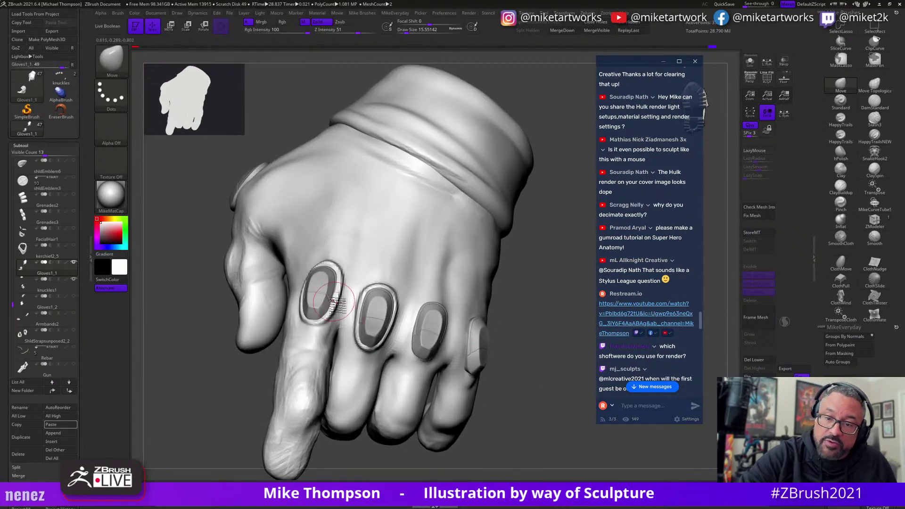
left_click_drag(528, 365, 561, 349)
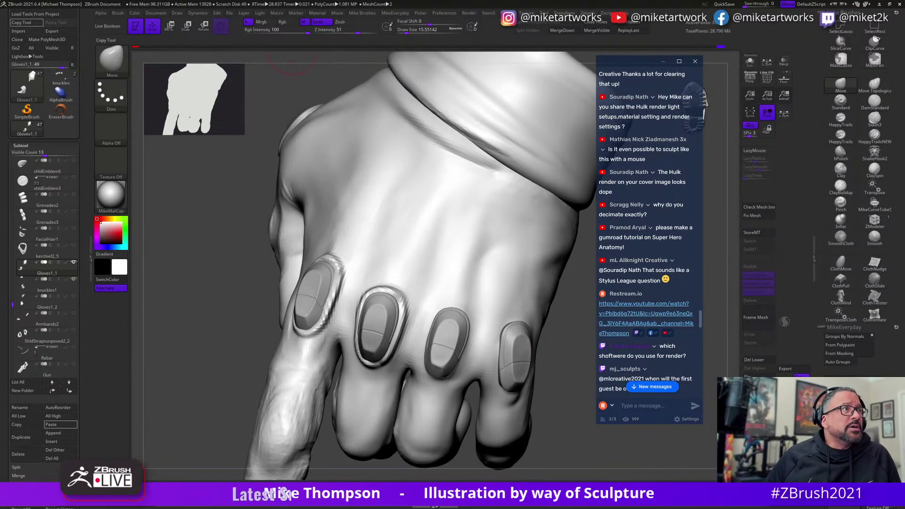
Switch to the web browser, maximize its window, move the chat overlay aside, and browse the artist's ArtStation portfolio.
key("alt+Tab")
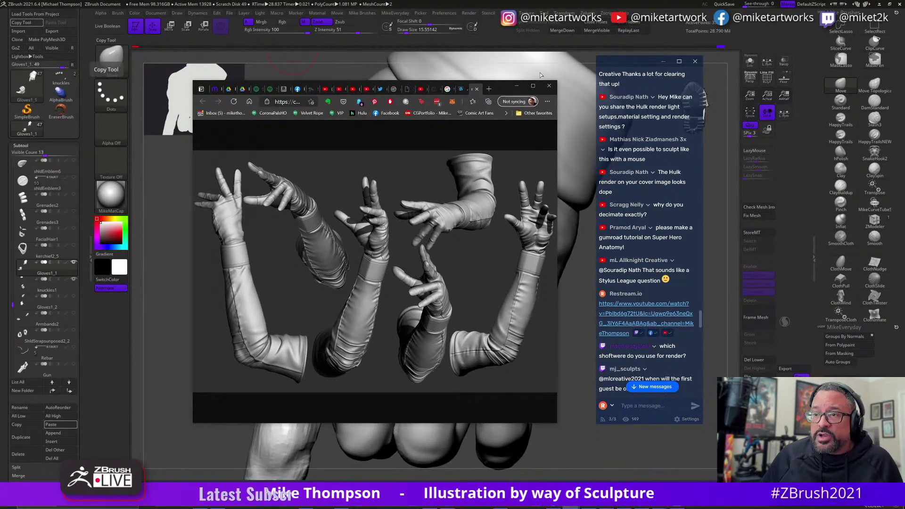
left_click(532, 86)
left_click_drag(646, 71, 780, 170)
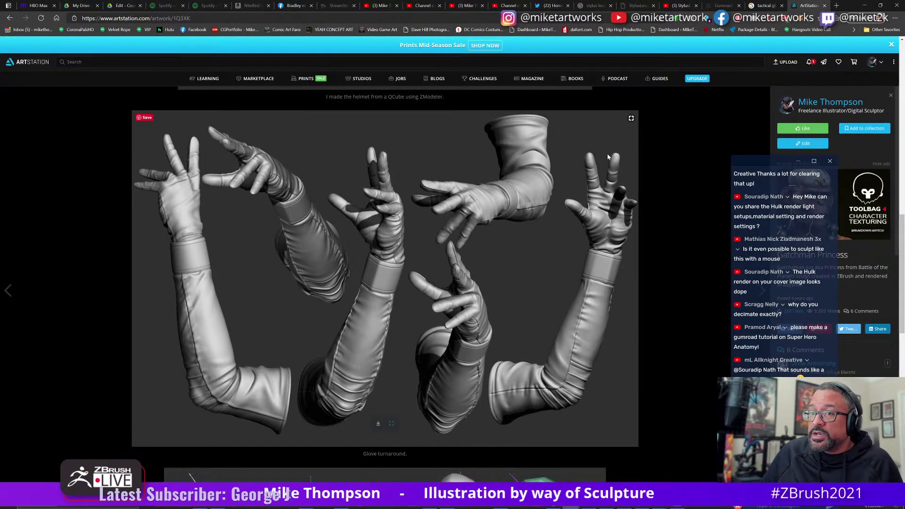
left_click(867, 63)
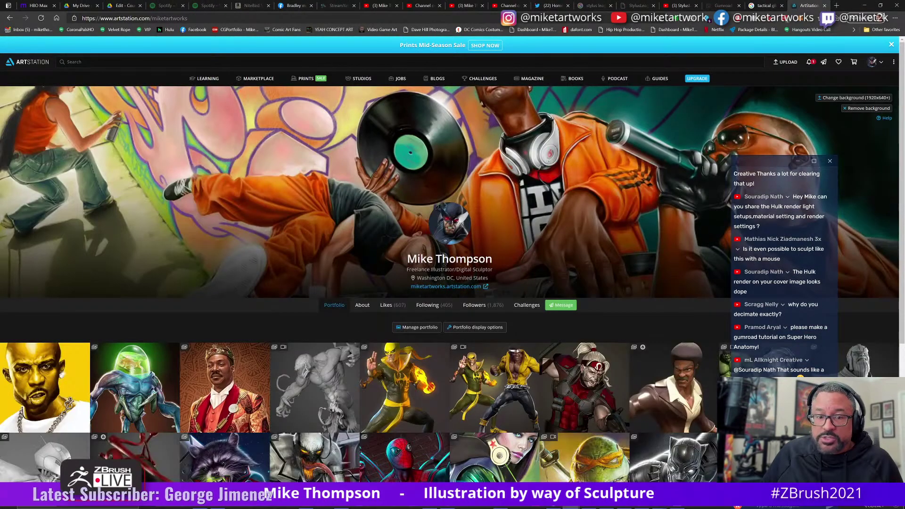
scroll(326, 281, "down", 5)
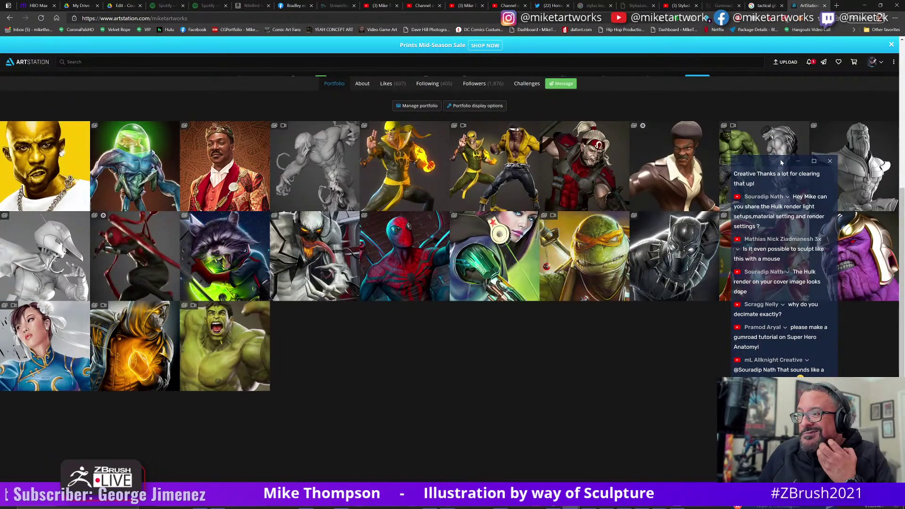
Open the 1/4 scale Hulk project, review its images, and view the lead render at full size.
left_click(744, 148)
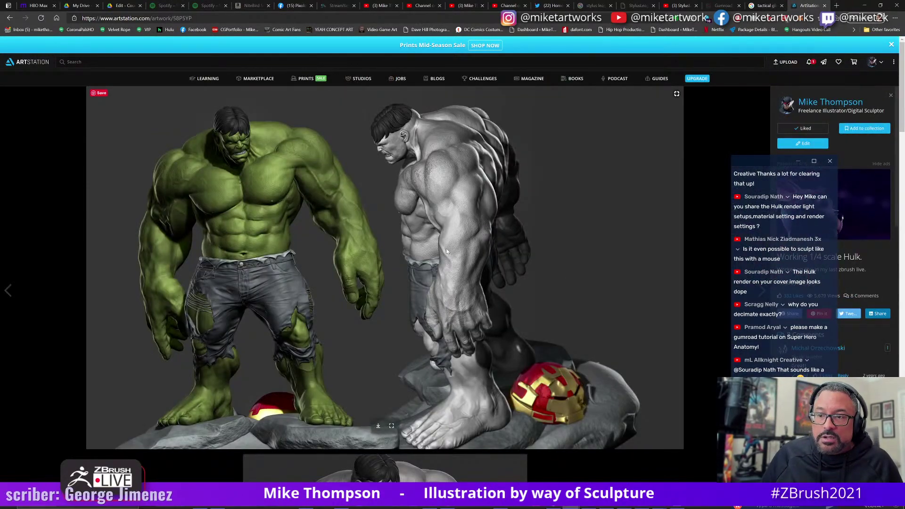
scroll(440, 369, "down", 12)
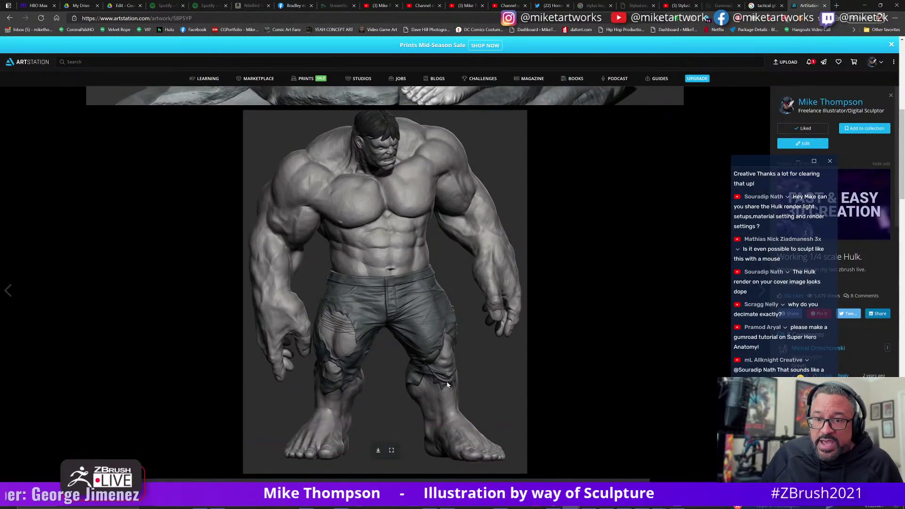
scroll(450, 383, "down", 15)
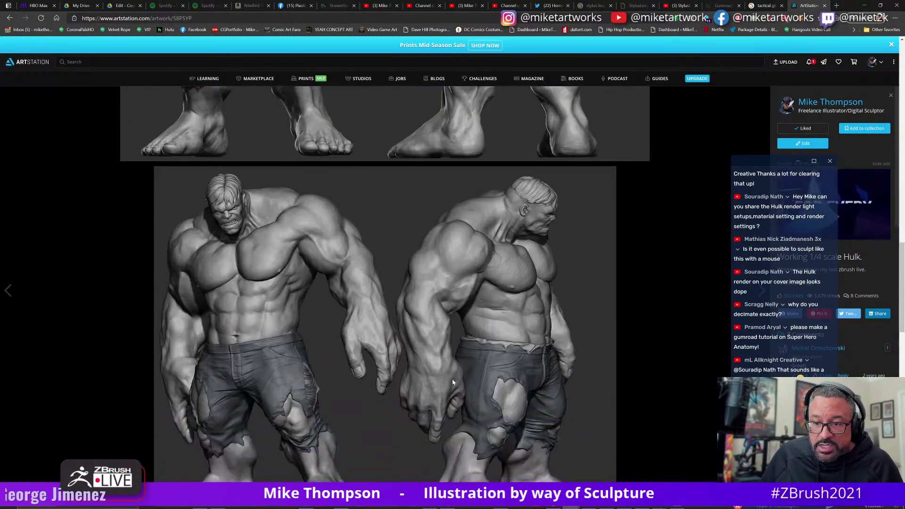
scroll(454, 382, "down", 20)
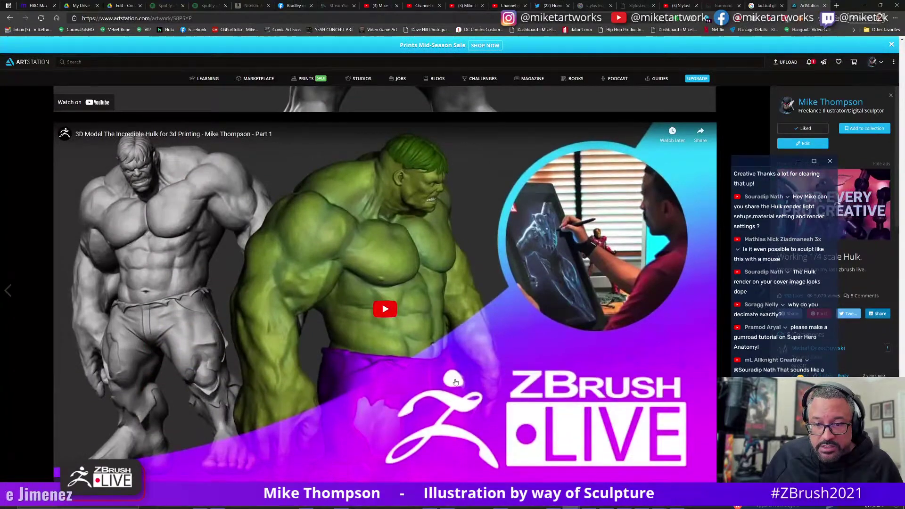
scroll(456, 367, "up", 7)
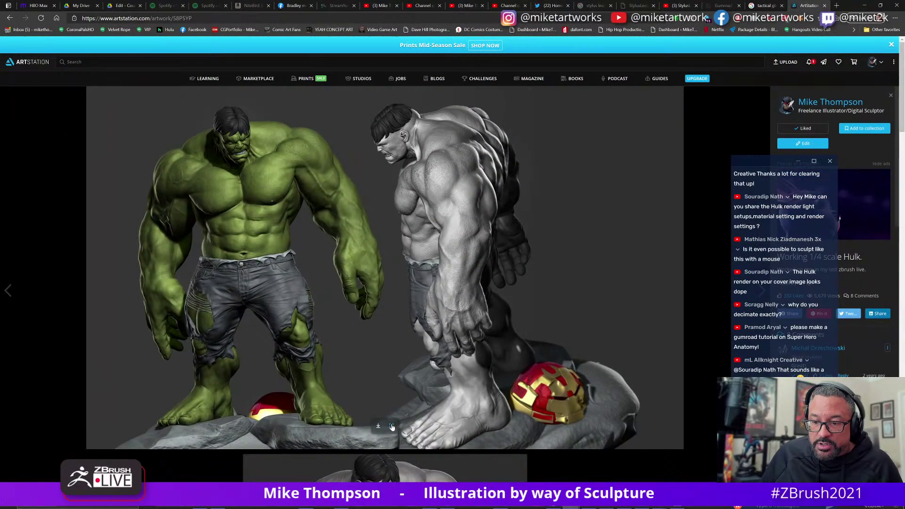
left_click(391, 425)
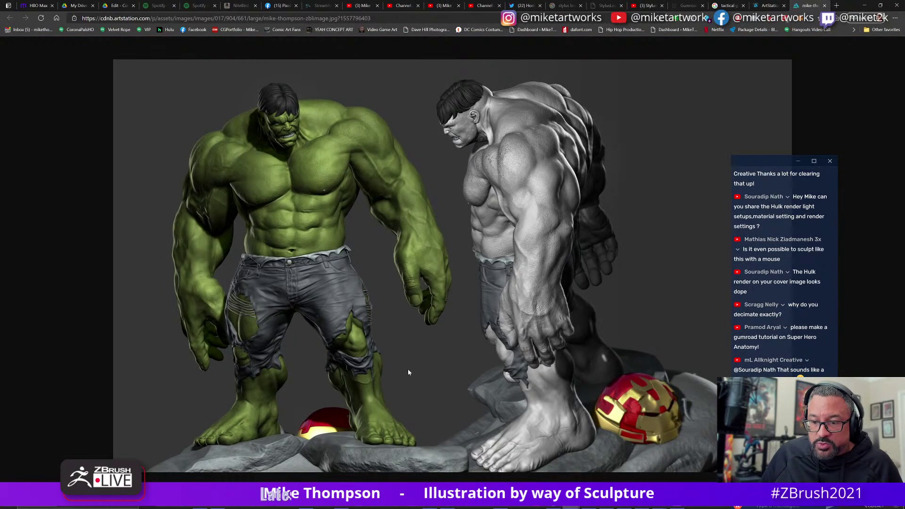
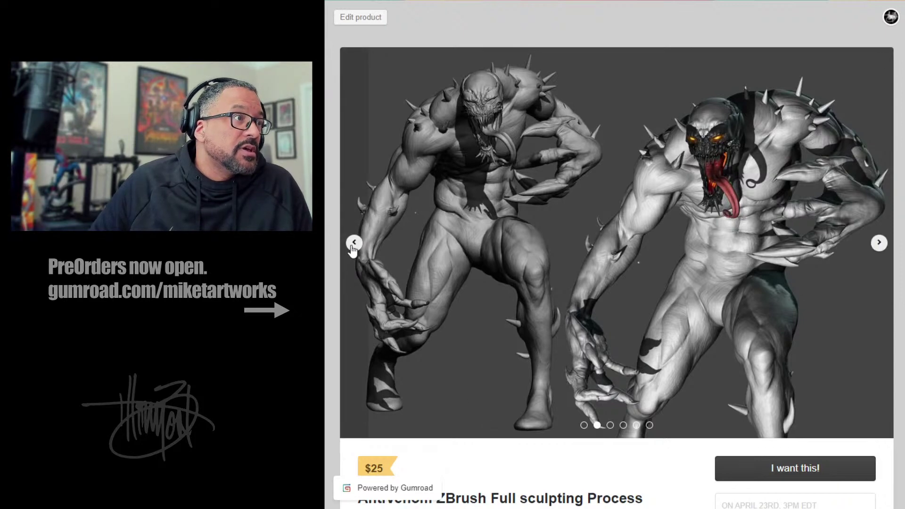
Browse the preview images of the AntiVenom ZBrush Full sculpting Process Video on its Gumroad product page.
left_click(353, 246)
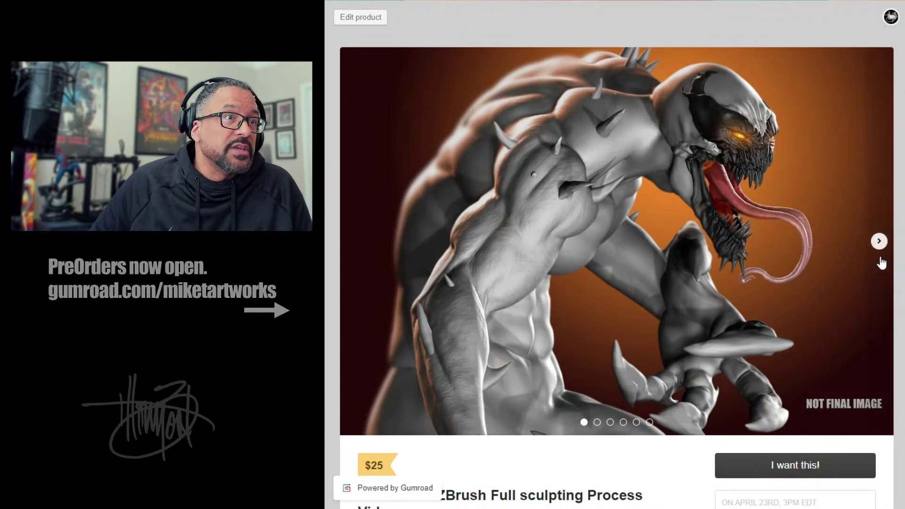
left_click(878, 241)
left_click(879, 242)
left_click(879, 241)
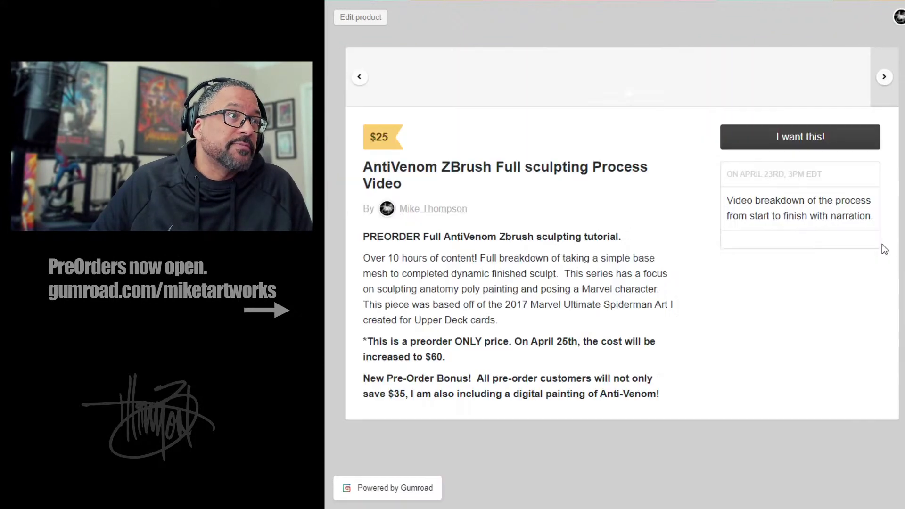
left_click(879, 243)
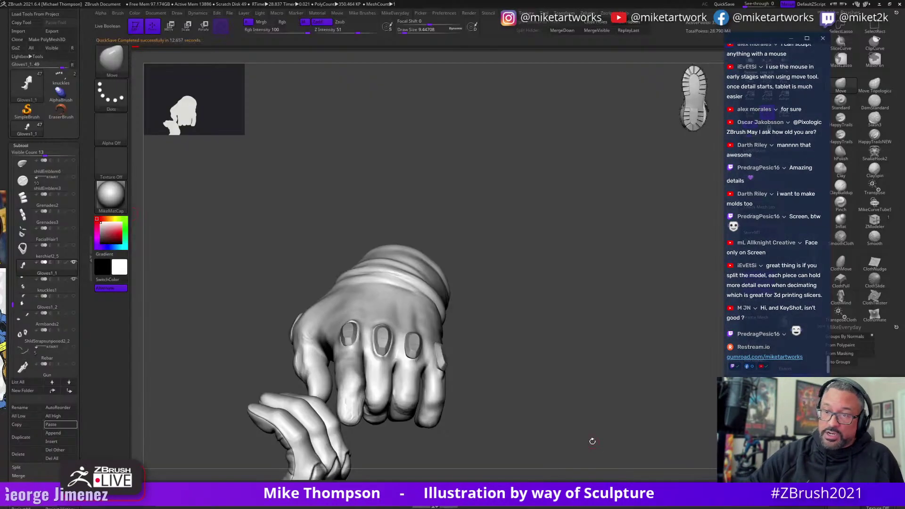
Build up the glove surface around the ring finger's knuckle pad in ZBrush with the Standard brush at a draw size of about 9.45.
left_click_drag(583, 444, 521, 349)
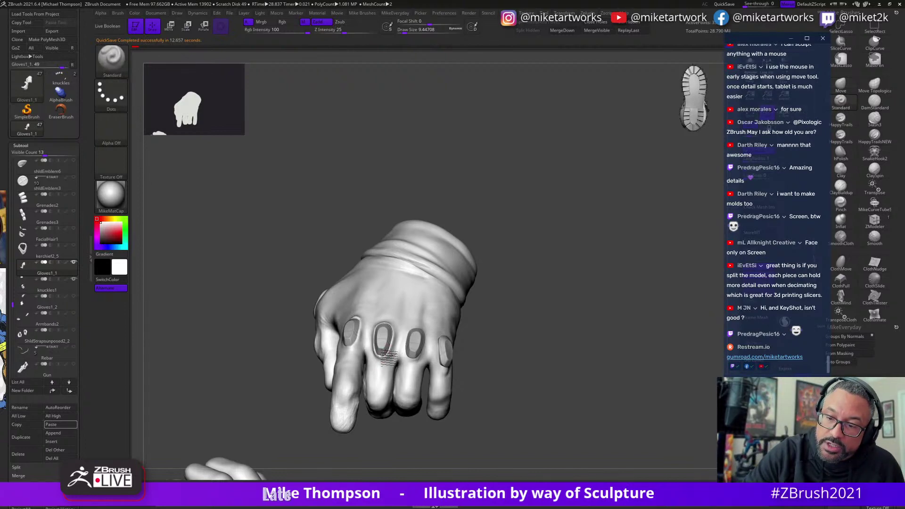
left_click_drag(524, 308, 515, 304)
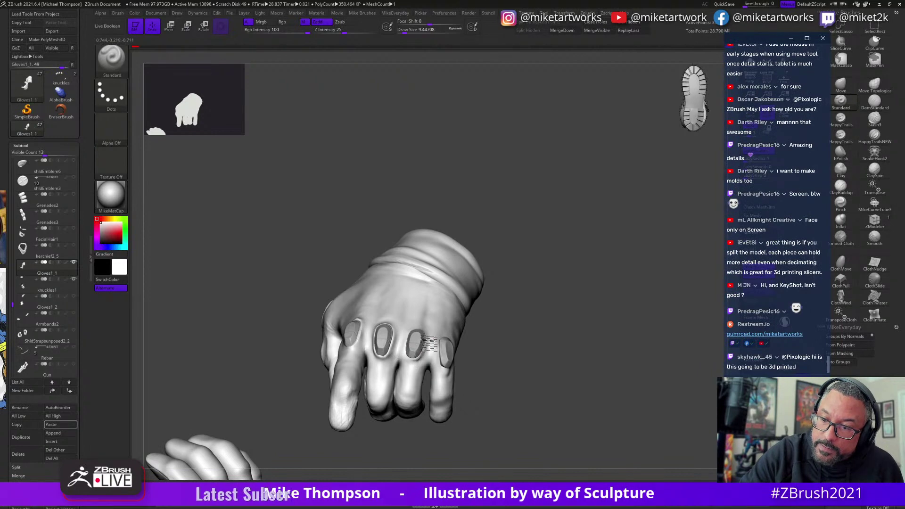
left_click_drag(490, 309, 429, 325)
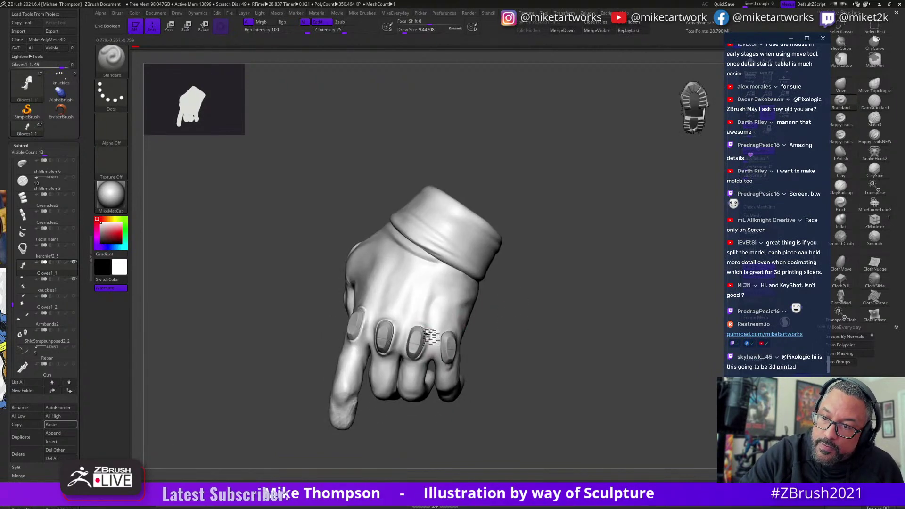
left_click_drag(502, 300, 417, 330)
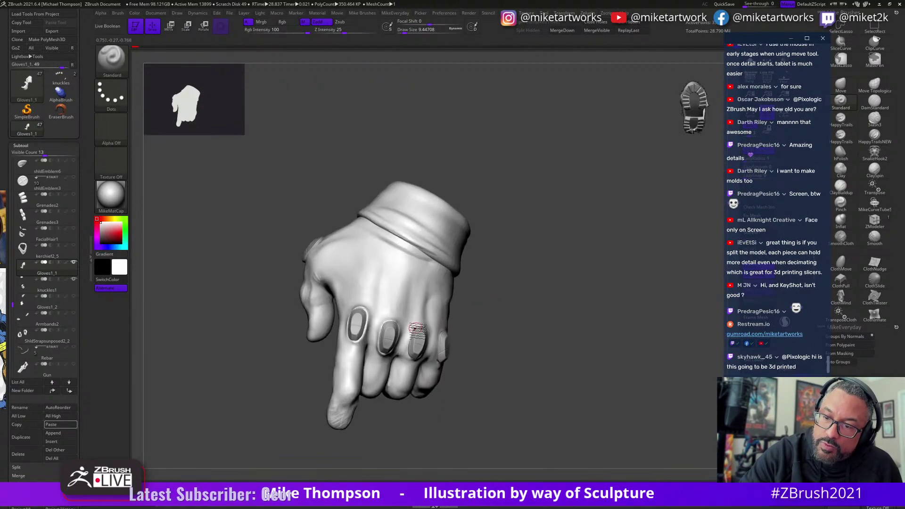
left_click_drag(481, 346, 521, 349)
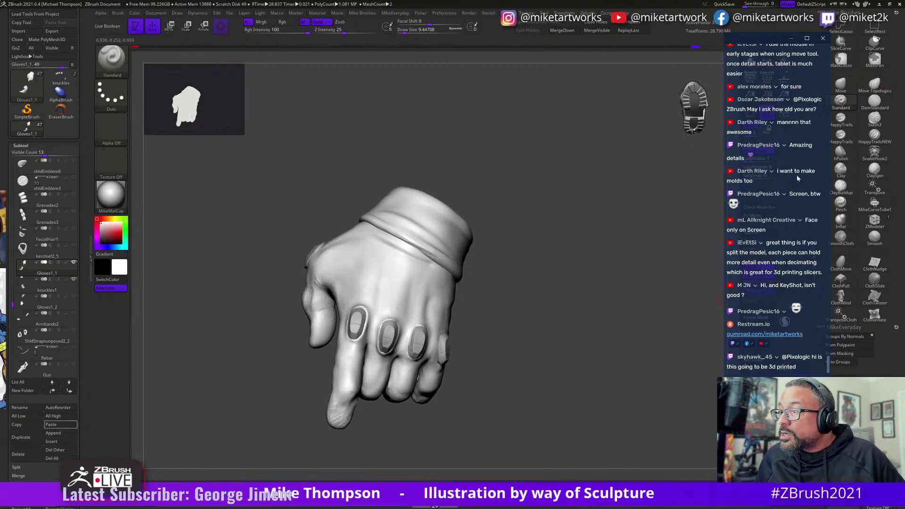
Read back through the viewers' earlier messages in the stream chat, and turn the glove to view its knuckles.
scroll(798, 182, "up", 1)
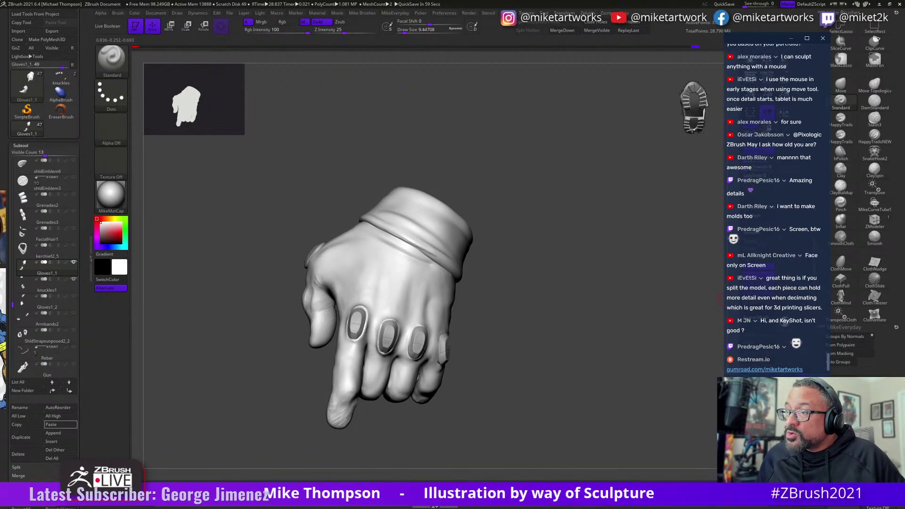
scroll(778, 189, "up", 3)
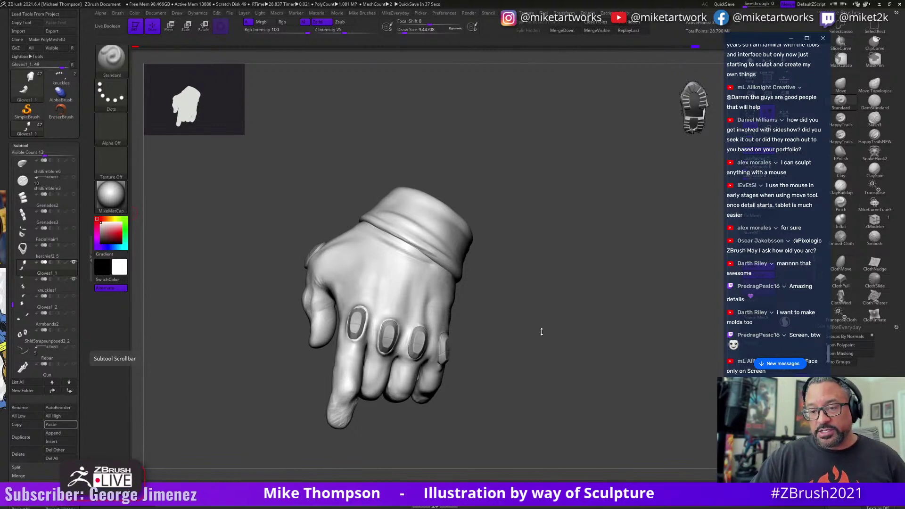
left_click_drag(536, 335, 531, 319)
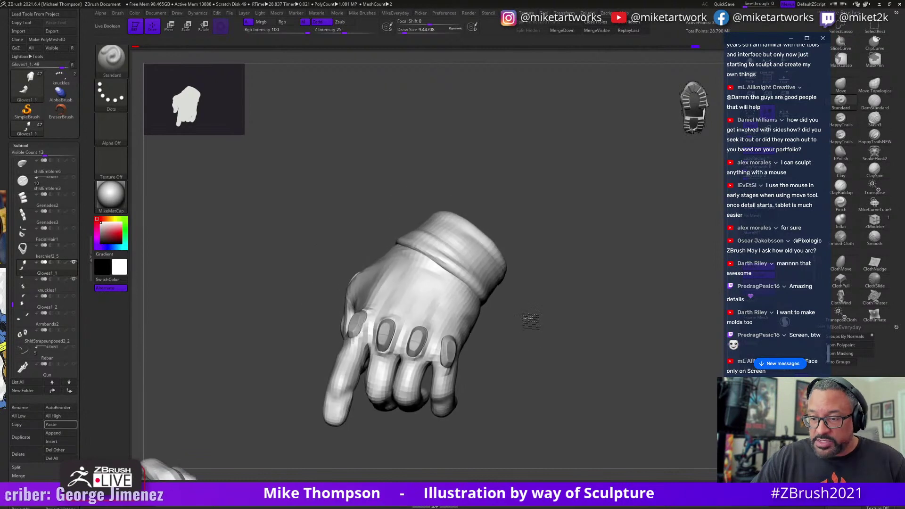
Carve creases around the glove's finger knuckle pads with the HappyTrails brush at a draw size of about 8.42.
left_click(841, 120)
key("s")
left_click_drag(545, 297, 537, 297)
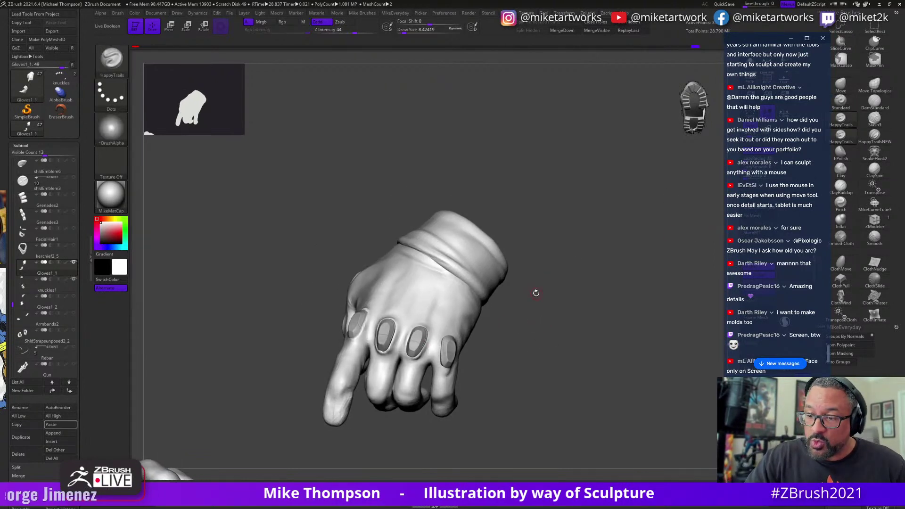
left_click_drag(427, 332, 439, 343)
right_click_drag(448, 323, 430, 329)
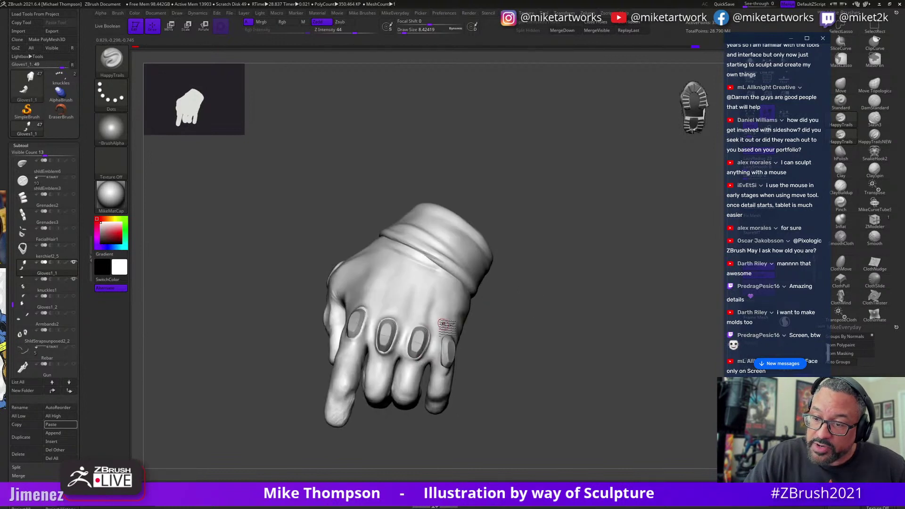
right_click_drag(484, 313, 418, 329)
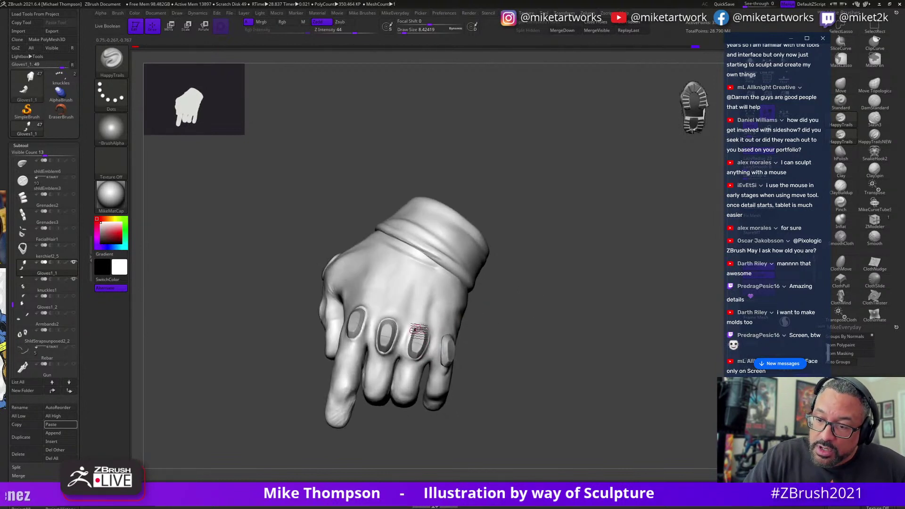
mouse_move(506, 309)
right_mouse_down()
mouse_move(499, 329)
mouse_move(411, 332)
right_mouse_up()
Crease the glove surface around the little finger's knuckle pad on all sides with the HappyTrails brush.
mouse_move(535, 300)
right_mouse_down()
mouse_move(545, 303)
mouse_move(476, 275)
right_mouse_up()
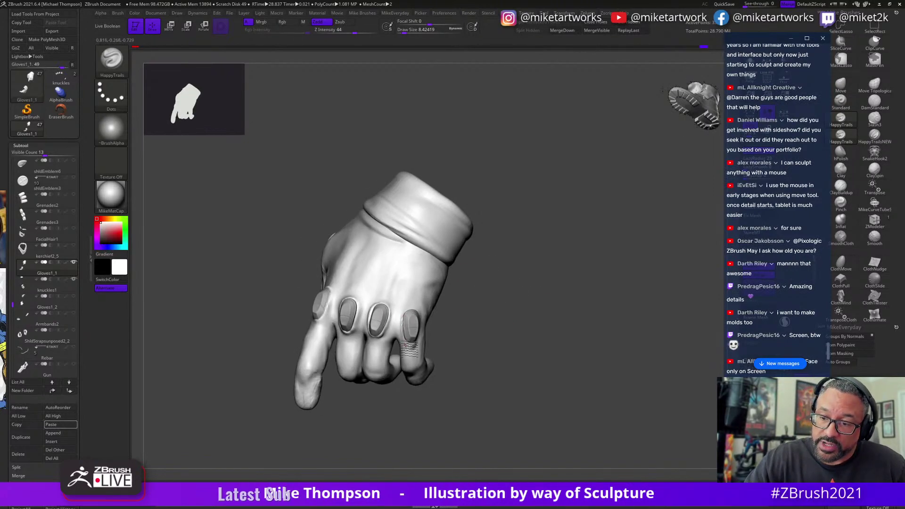
right_click_drag(426, 306, 421, 321)
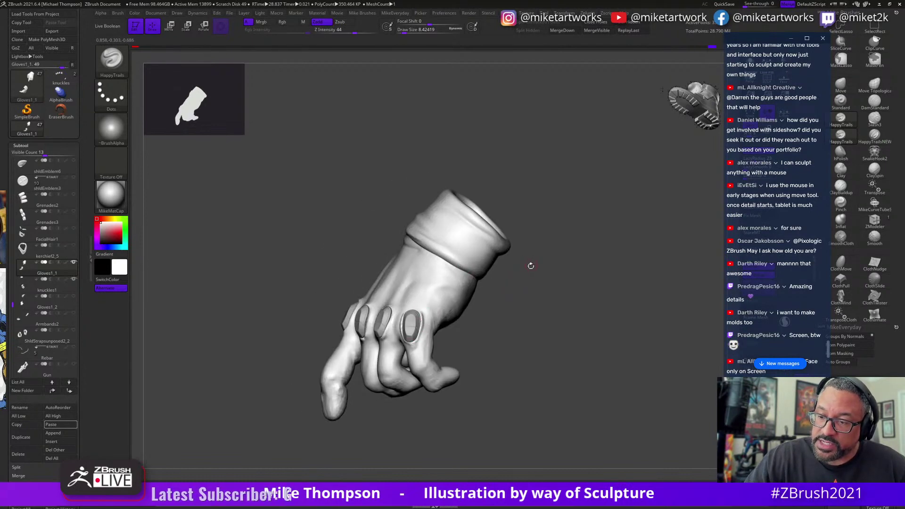
right_click_drag(529, 263, 406, 313)
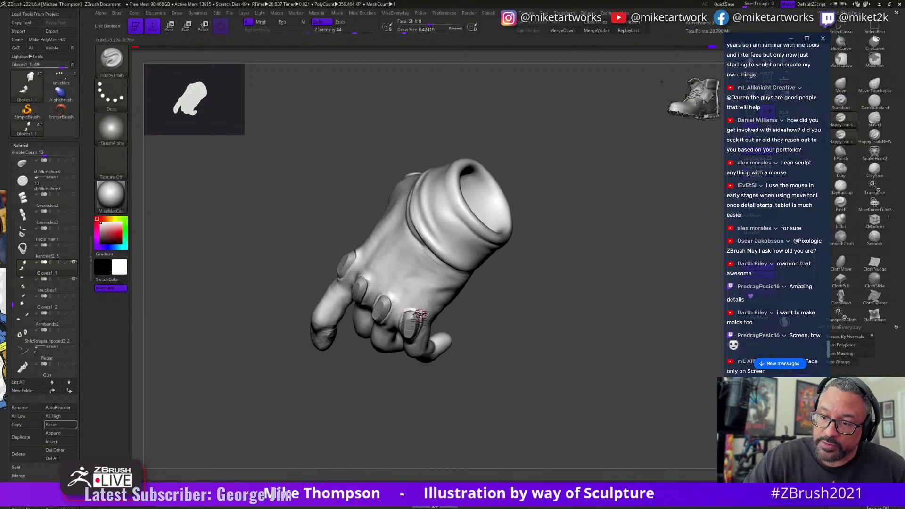
mouse_move(523, 279)
right_mouse_down()
mouse_move(532, 264)
mouse_move(534, 295)
mouse_move(556, 282)
mouse_move(404, 333)
mouse_move(379, 302)
right_mouse_up()
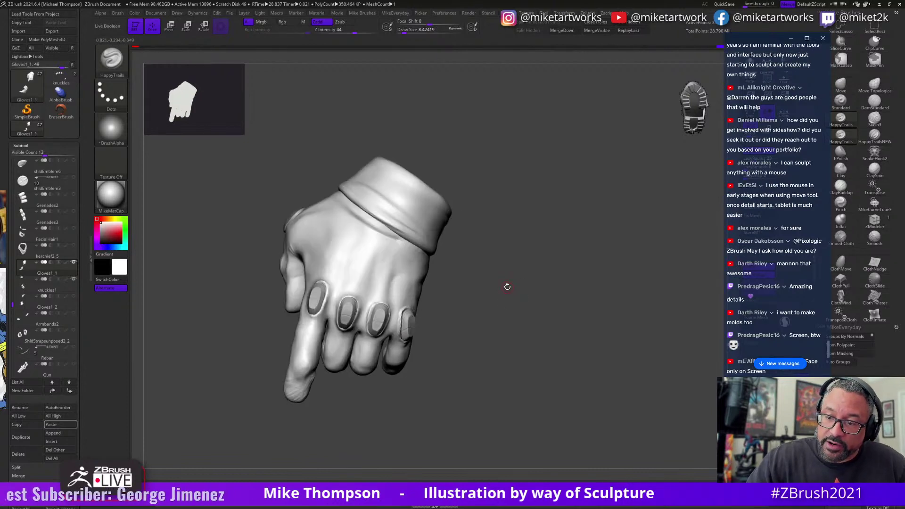
Carve a crease around the round pad on the thumb's knuckle and smooth the surface next to it.
right_click_drag(476, 294, 550, 327)
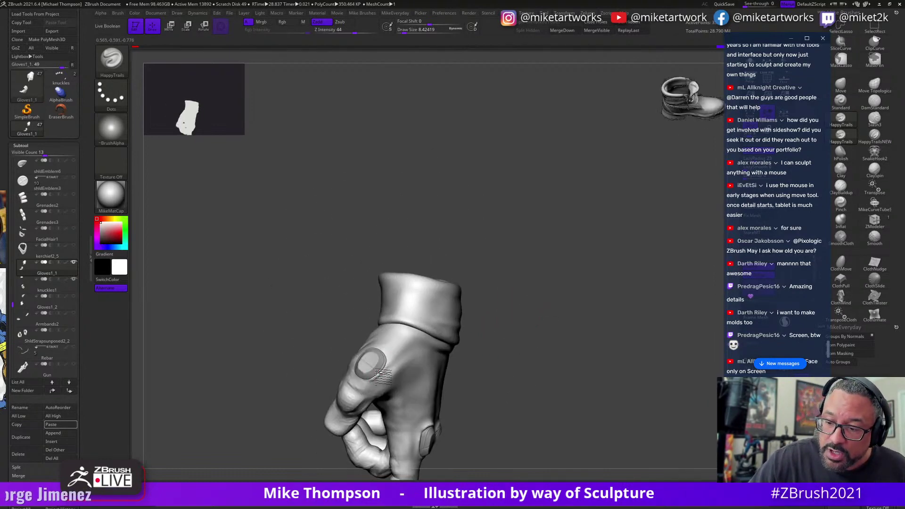
right_click_drag(384, 375, 356, 367)
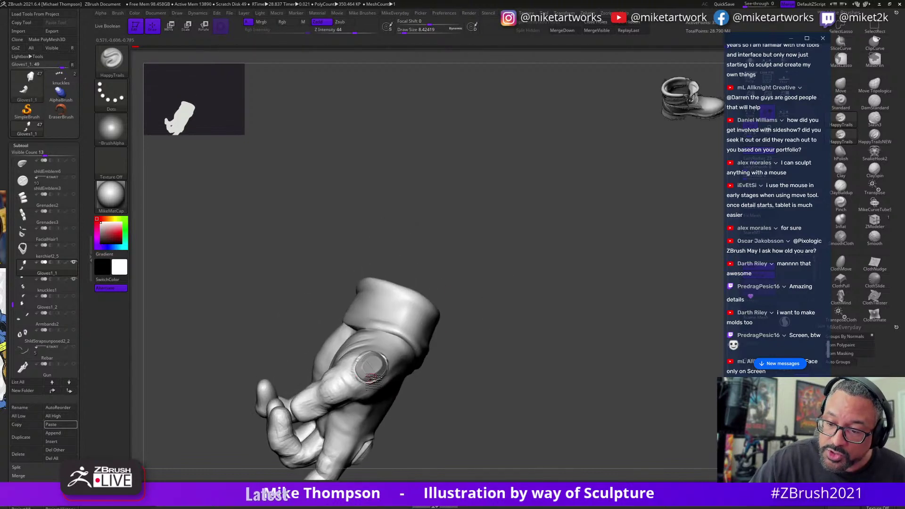
mouse_move(531, 279)
right_mouse_down()
mouse_move(536, 289)
mouse_move(356, 369)
right_mouse_up()
key("shift")
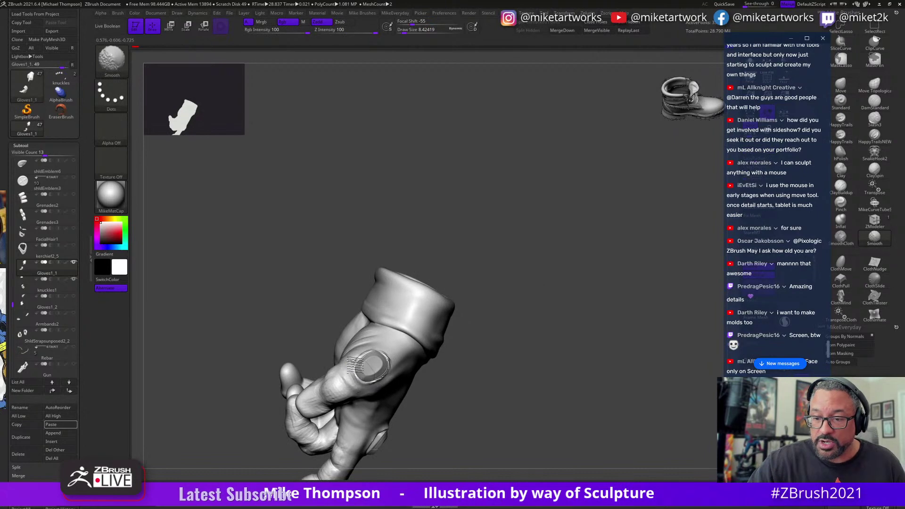
mouse_move(529, 282)
right_mouse_down()
mouse_move(545, 278)
mouse_move(529, 276)
mouse_move(531, 256)
mouse_move(532, 283)
right_mouse_up()
key("shift")
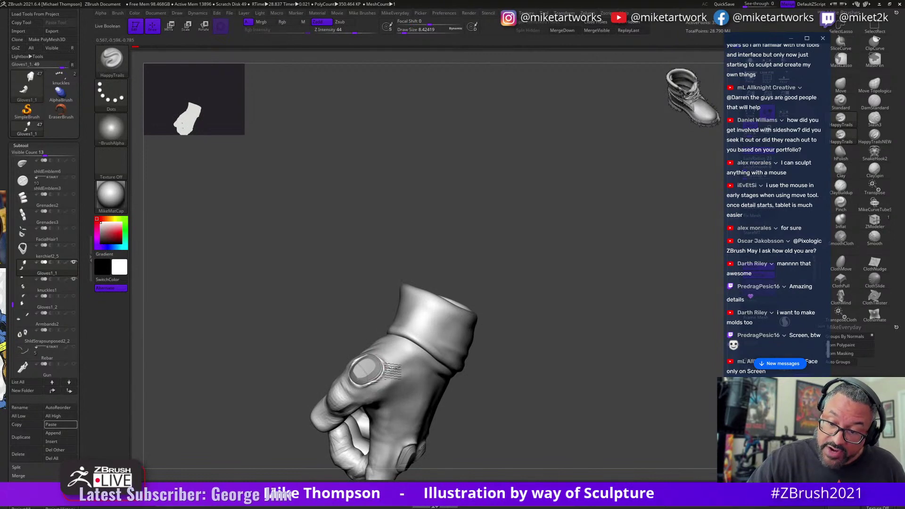
mouse_move(397, 356)
right_mouse_down()
mouse_move(546, 303)
mouse_move(376, 355)
mouse_move(470, 290)
right_mouse_up()
key("shift")
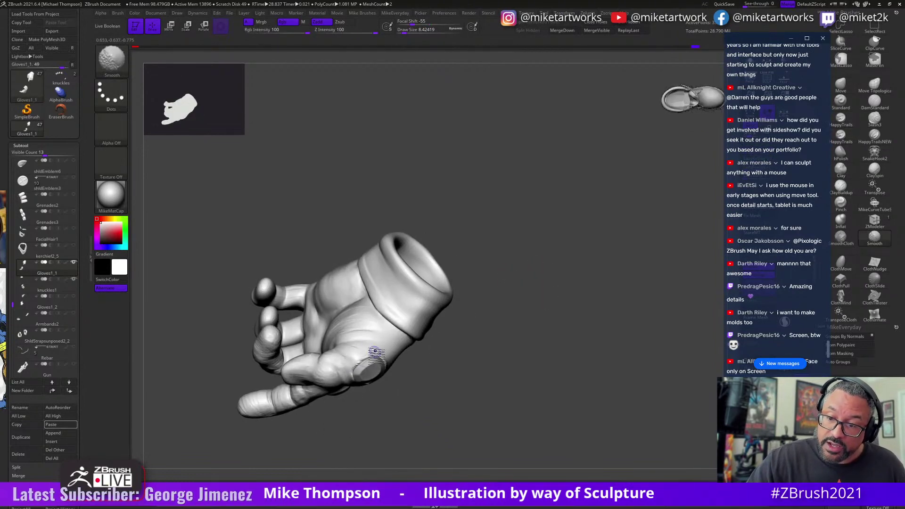
Refine the crease around the thumb pad from several sides, alternating HappyTrails strokes with smoothing.
mouse_move(549, 269)
right_mouse_down()
mouse_move(535, 253)
mouse_move(386, 358)
right_mouse_up()
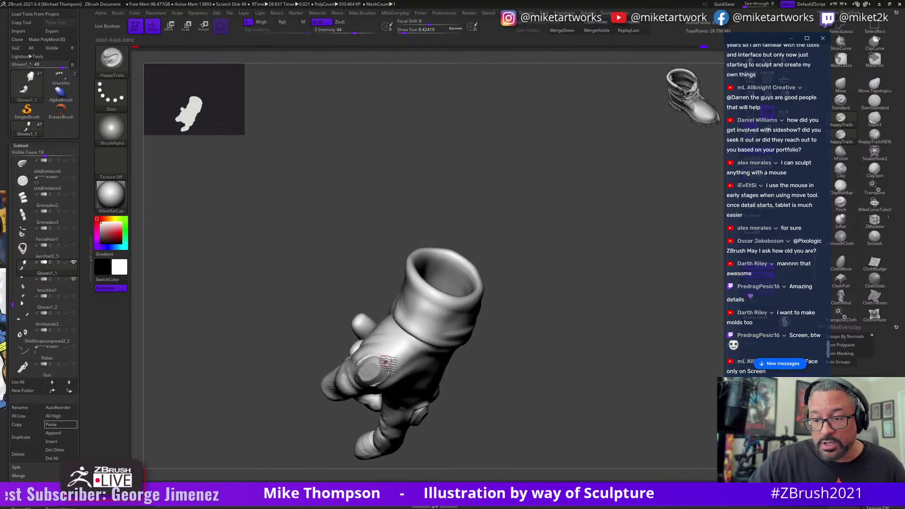
mouse_move(564, 263)
right_mouse_down()
mouse_move(556, 253)
mouse_move(521, 254)
mouse_move(545, 273)
mouse_move(363, 332)
right_mouse_up()
key("shift")
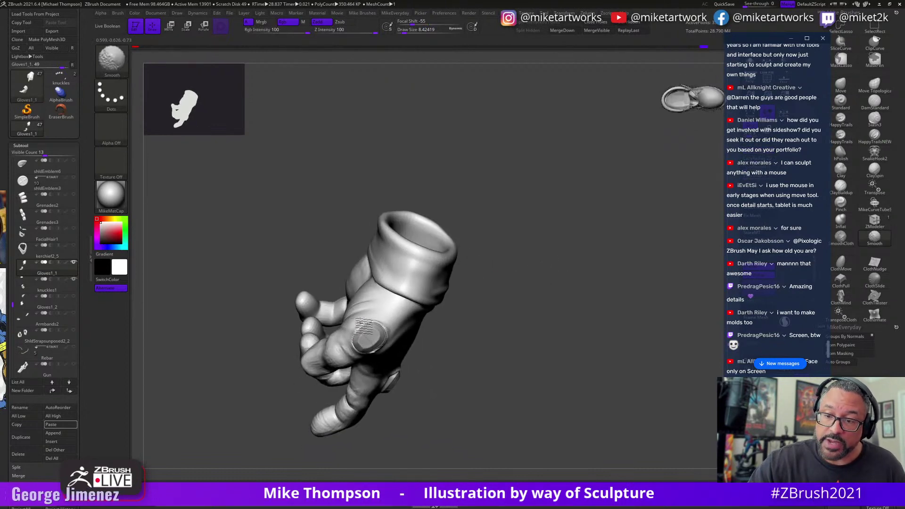
right_click_drag(541, 257, 383, 349)
key("shift")
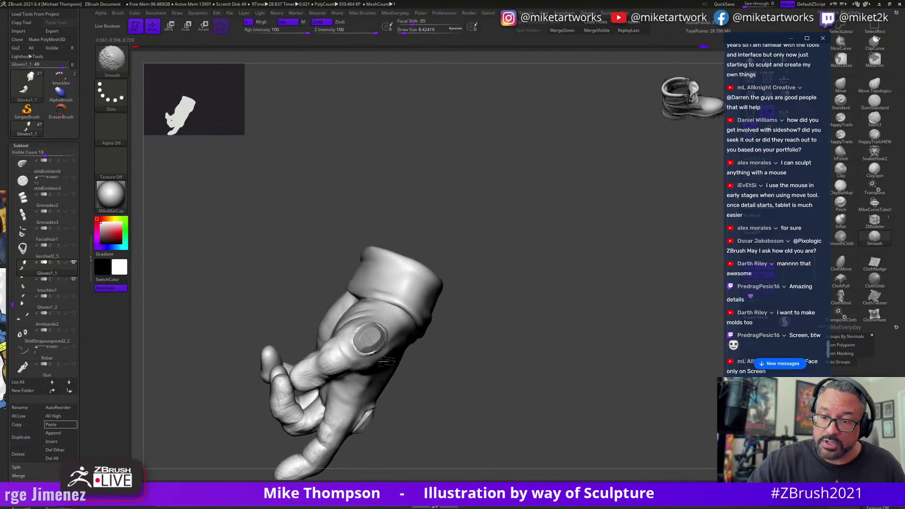
right_click_drag(556, 268, 592, 242)
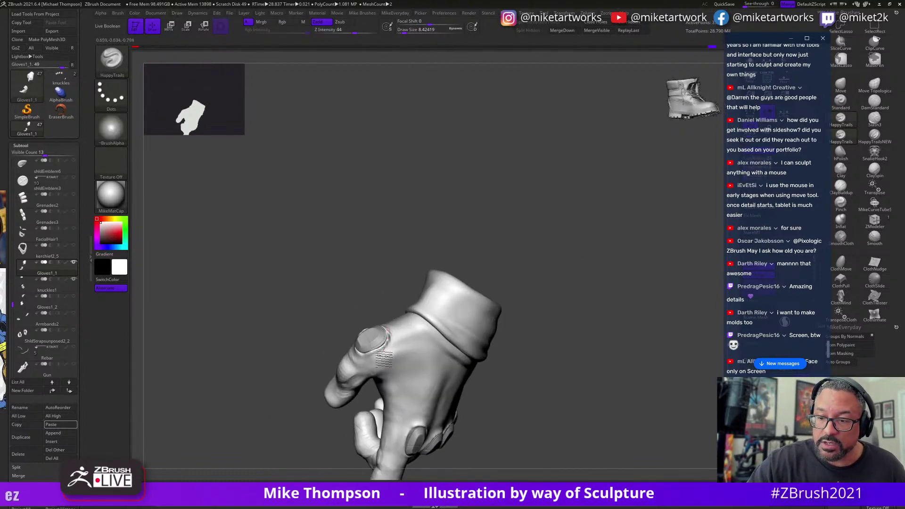
right_click_drag(383, 358, 387, 333)
key("shift")
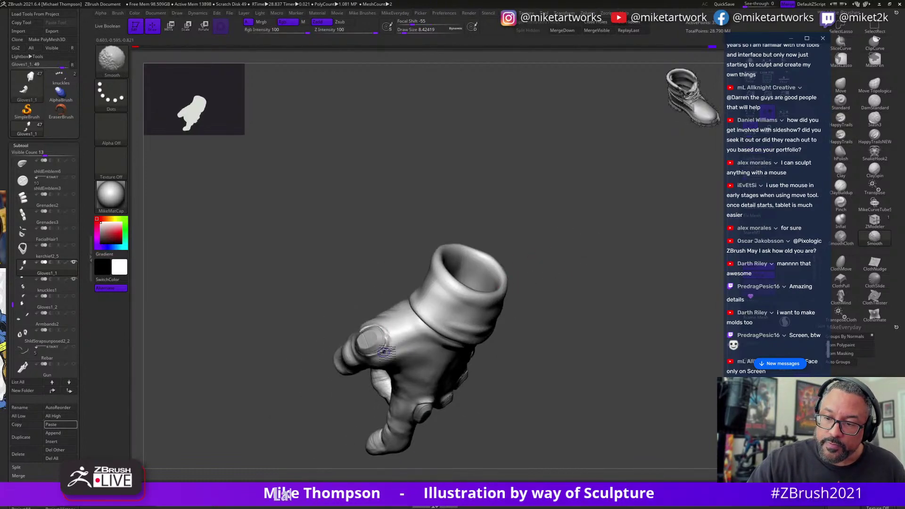
right_click_drag(554, 284, 569, 387)
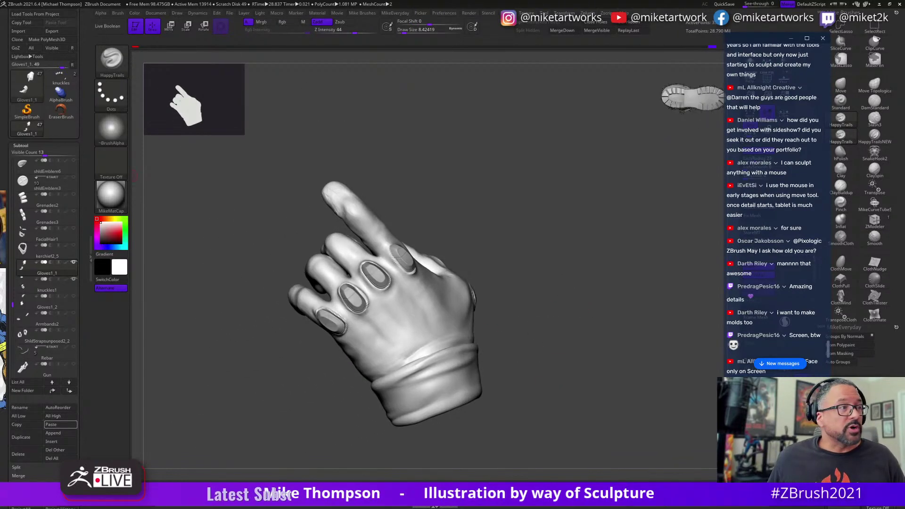
Bring up the reference board beside the model and examine the tactical glove photos for seam and panel details.
key("alt+Tab")
left_click_drag(189, 306, 220, 260)
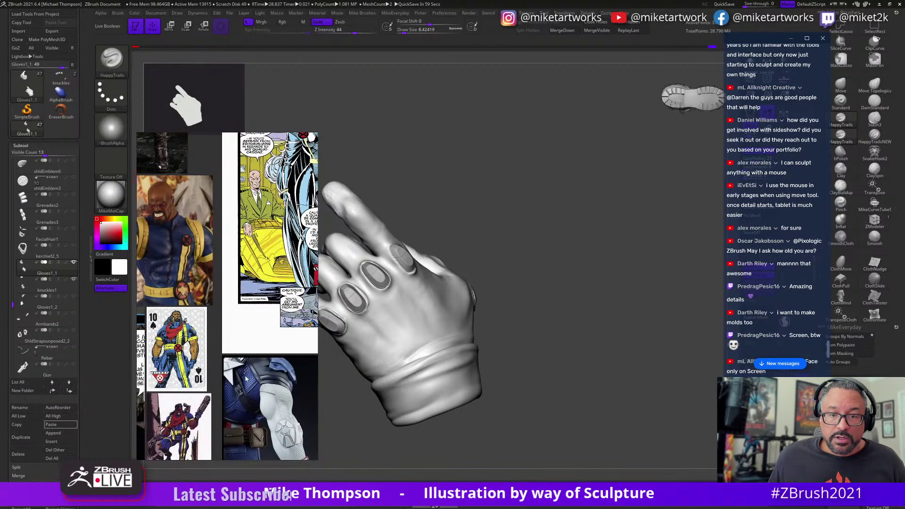
scroll(264, 307, "down", 2)
scroll(261, 362, "up", 1)
middle_click_drag(261, 363, 183, 243)
scroll(216, 306, "up", 1)
scroll(235, 277, "down", 4)
middle_click_drag(312, 411, 217, 371)
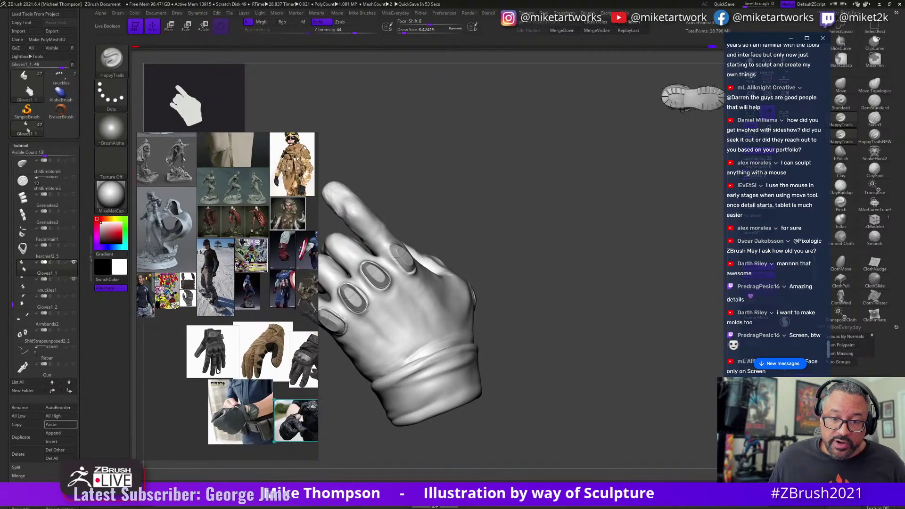
scroll(217, 371, "up", 4)
scroll(210, 355, "down", 2)
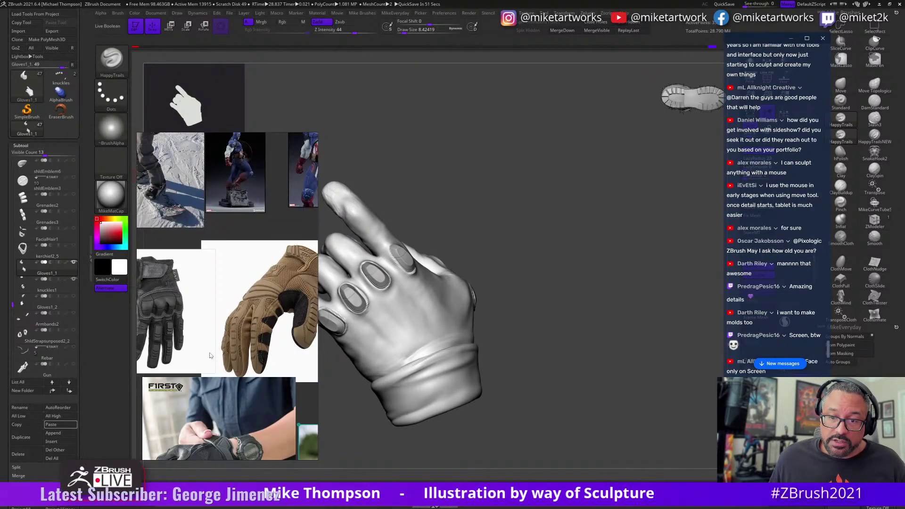
scroll(210, 356, "down", 2)
Carve a seam across the back of the glove behind the knuckle pads, and another from it toward the cuff on the thumb side.
left_click_drag(492, 303, 531, 325)
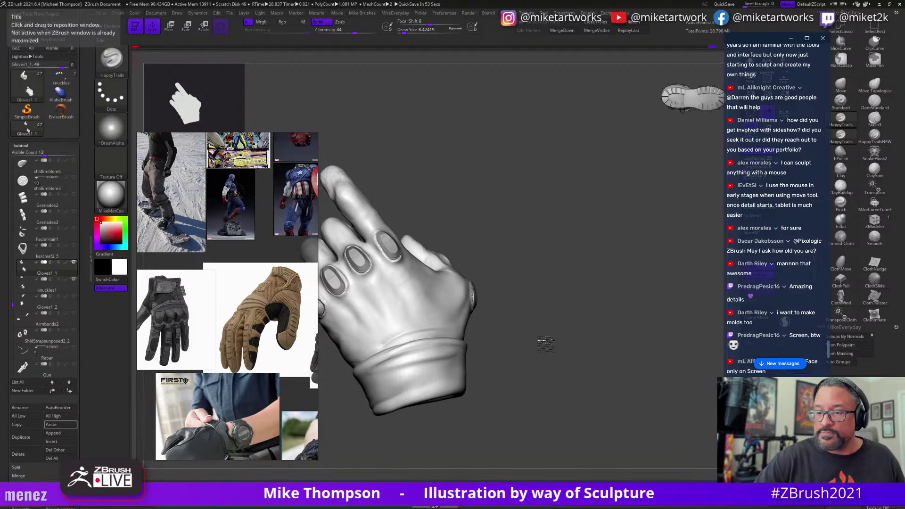
mouse_move(545, 343)
left_mouse_down()
mouse_move(581, 365)
mouse_move(606, 365)
mouse_move(444, 364)
left_mouse_up()
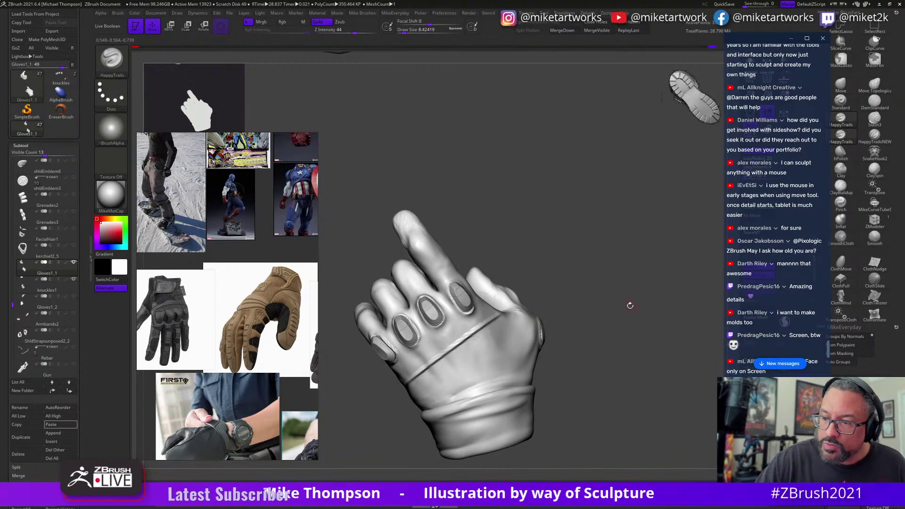
mouse_move(630, 305)
left_mouse_down()
mouse_move(579, 337)
mouse_move(587, 319)
mouse_move(558, 365)
mouse_move(642, 330)
mouse_move(591, 344)
mouse_move(631, 330)
mouse_move(629, 337)
mouse_move(535, 317)
left_mouse_up()
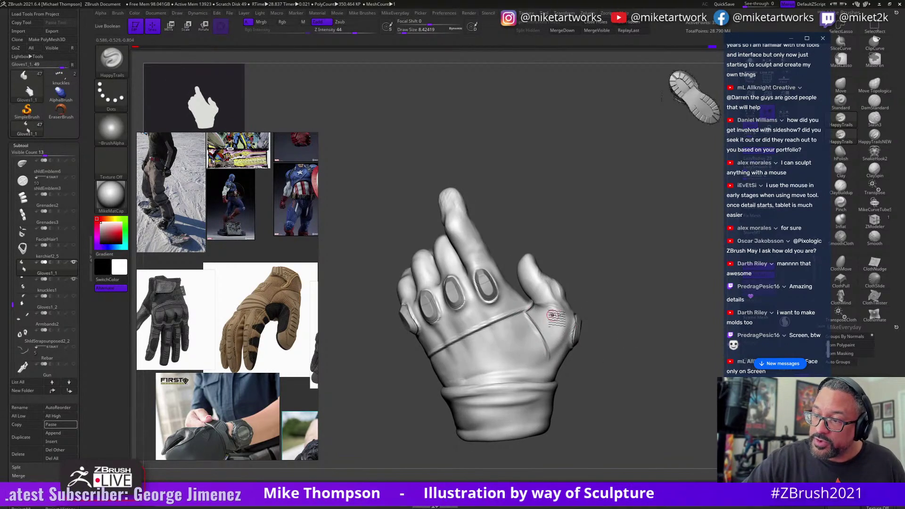
right_click_drag(555, 315, 550, 357)
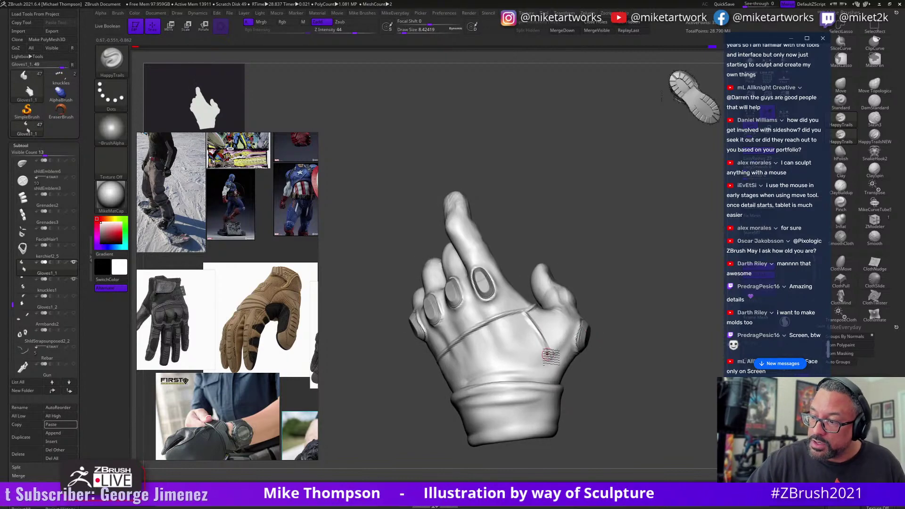
Carve a seam down the little-finger side of the glove from the pad toward the cuff, and smooth it.
mouse_move(592, 348)
left_mouse_down()
mouse_move(617, 372)
mouse_move(622, 366)
mouse_move(485, 351)
mouse_move(567, 309)
mouse_move(543, 318)
left_mouse_up()
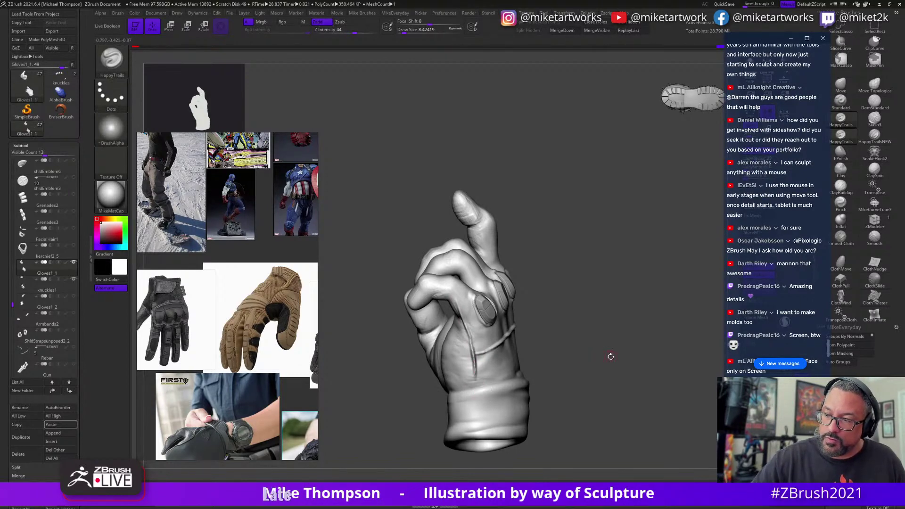
mouse_move(610, 356)
left_mouse_down()
mouse_move(630, 344)
mouse_move(610, 375)
mouse_move(628, 348)
mouse_move(518, 372)
left_mouse_up()
key("shift")
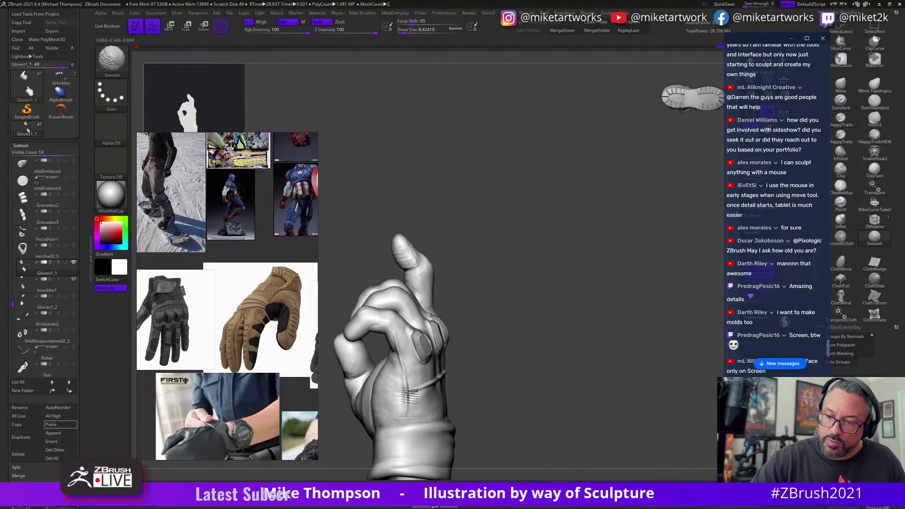
Carve seams across the bases of the glove's fingers just beyond the knuckle pads.
mouse_move(531, 301)
left_mouse_down()
mouse_move(598, 309)
mouse_move(600, 299)
mouse_move(605, 324)
mouse_move(602, 299)
mouse_move(571, 287)
left_mouse_up()
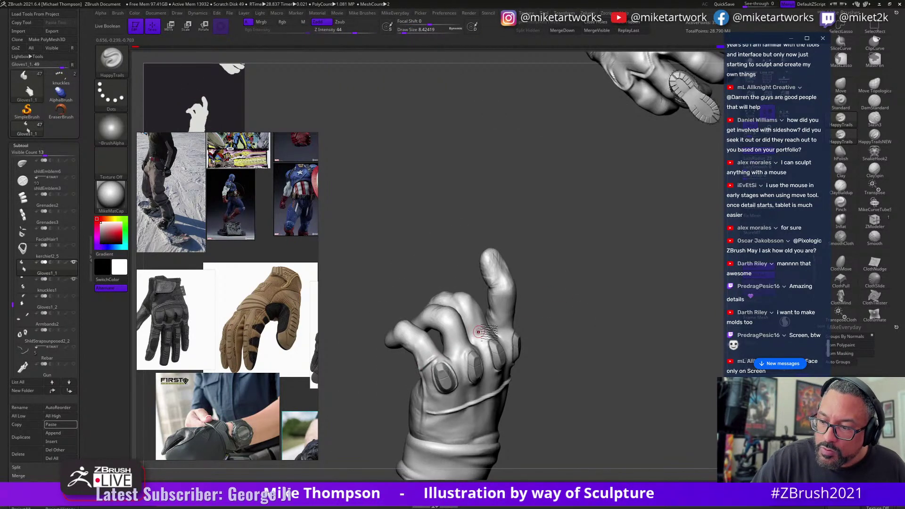
right_click_drag(440, 358, 426, 359)
mouse_move(585, 304)
left_mouse_down()
mouse_move(592, 300)
mouse_move(528, 326)
left_mouse_up()
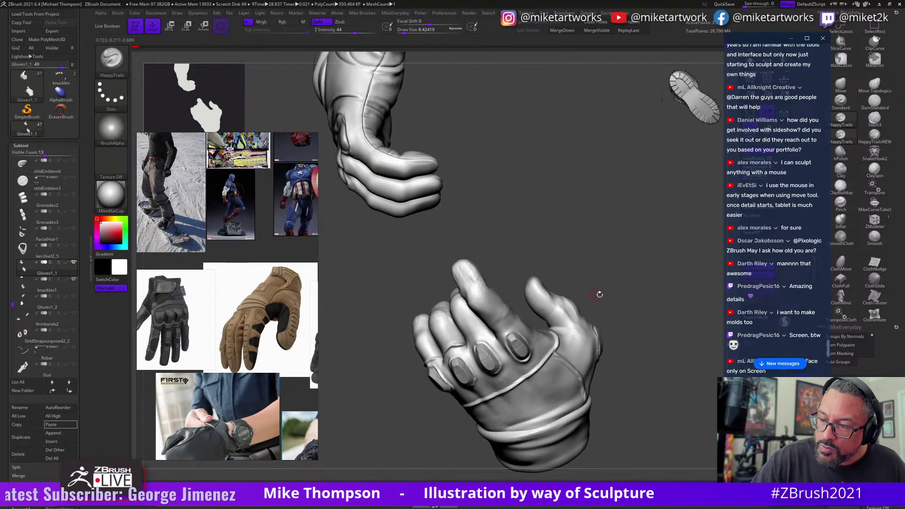
right_click_drag(463, 346, 481, 336)
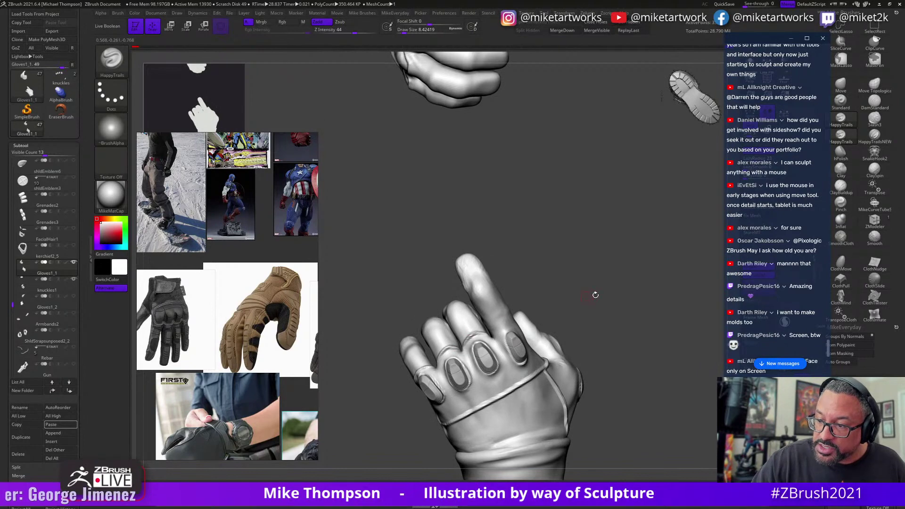
right_click_drag(595, 294, 494, 335)
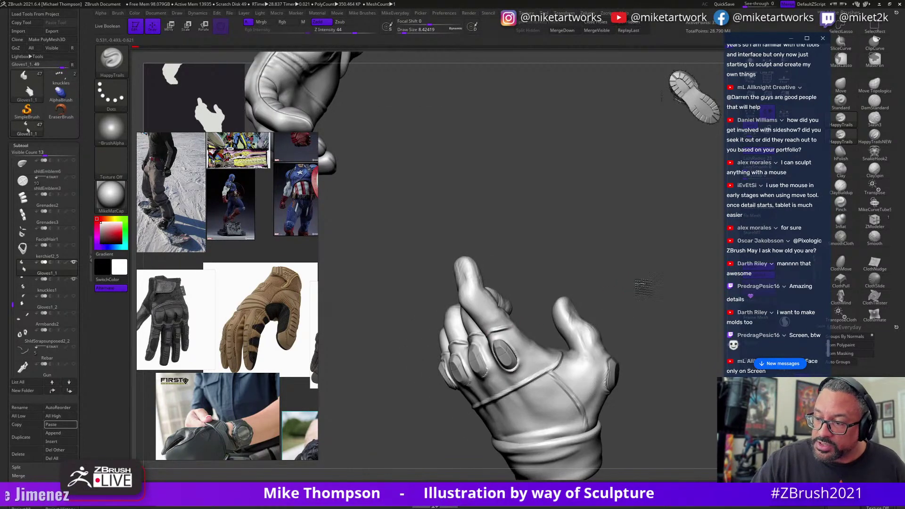
Carve a seam around the index finger's base and along the thumb side of the hand toward the existing seams.
mouse_move(643, 285)
right_mouse_down()
mouse_move(650, 281)
mouse_move(493, 341)
right_mouse_up()
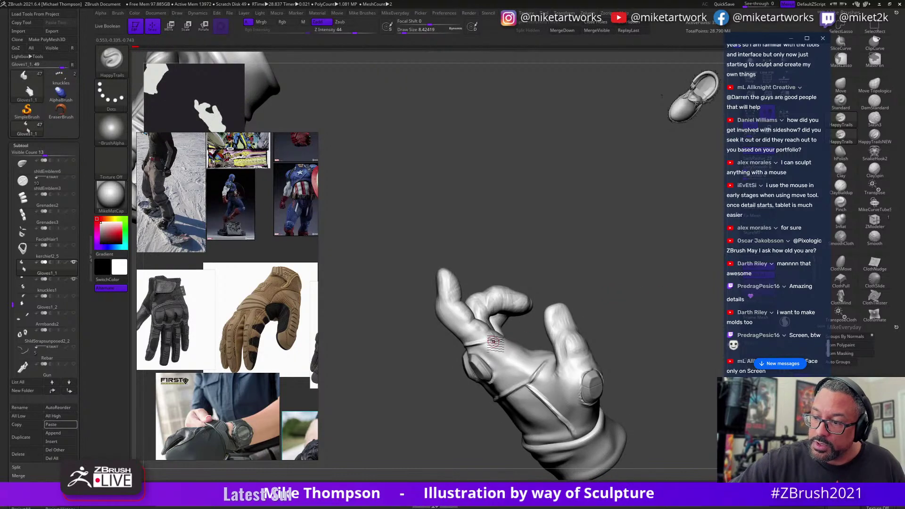
mouse_move(609, 256)
right_mouse_down()
mouse_move(631, 272)
mouse_move(492, 346)
right_mouse_up()
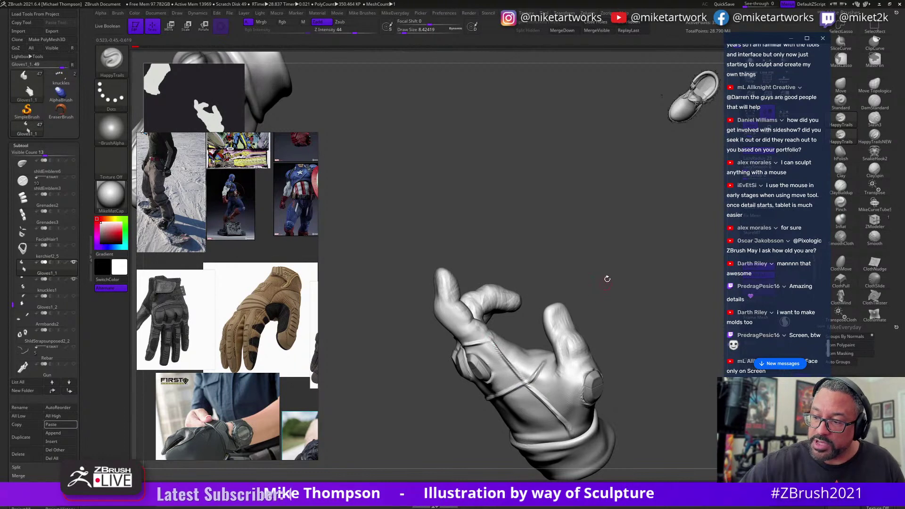
mouse_move(606, 278)
right_mouse_down()
mouse_move(603, 303)
mouse_move(624, 283)
mouse_move(626, 323)
mouse_move(610, 372)
mouse_move(627, 398)
mouse_move(597, 408)
mouse_move(624, 419)
mouse_move(600, 401)
mouse_move(616, 440)
mouse_move(616, 414)
mouse_move(627, 430)
mouse_move(617, 424)
right_mouse_up()
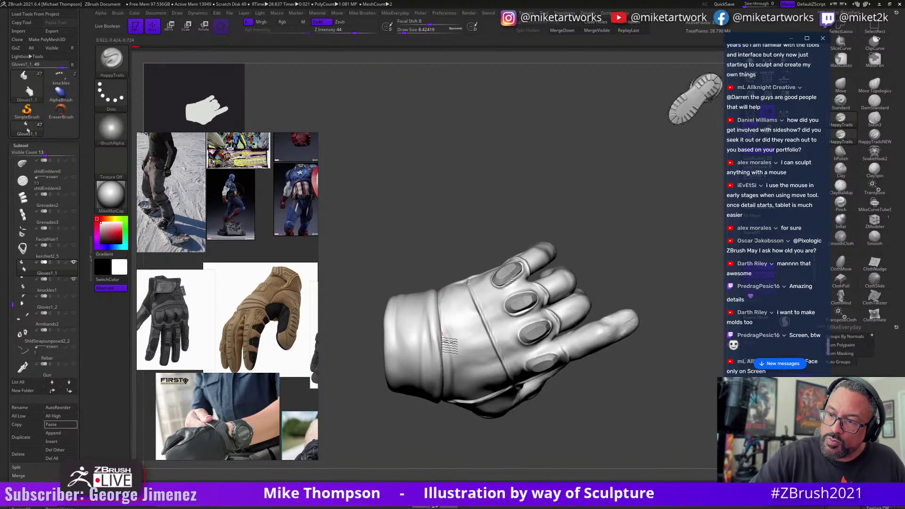
Drop the glove to a lower subdivision level and step back up through the levels.
key("shift+d")
key("d")
key("d")
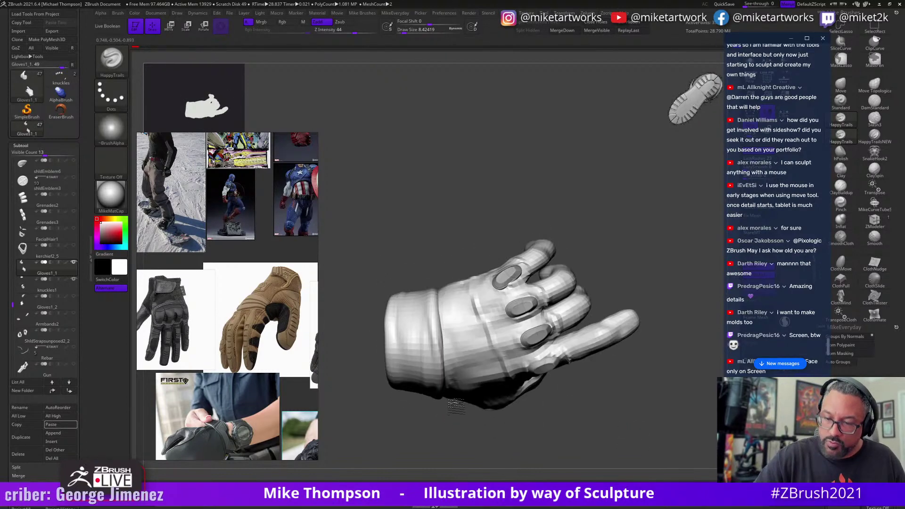
Mask the glove's cuff by its polygroup so that only the hand portion can be sculpted.
key("w")
left_click(414, 329, "ctrl")
left_click(471, 428, "ctrl")
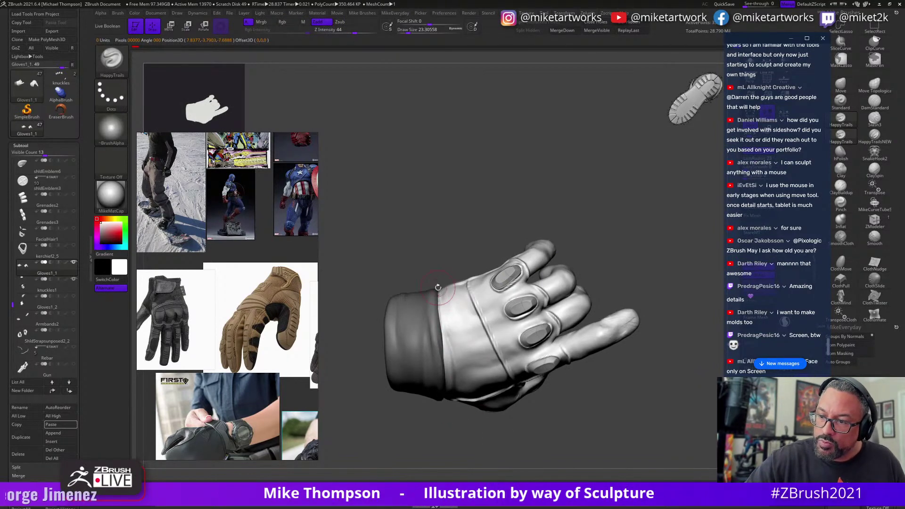
Sculpt a crease along the masked cuff's edge around the wrist with the HappyTrails brush, and smooth it.
left_click_drag(453, 401, 448, 344)
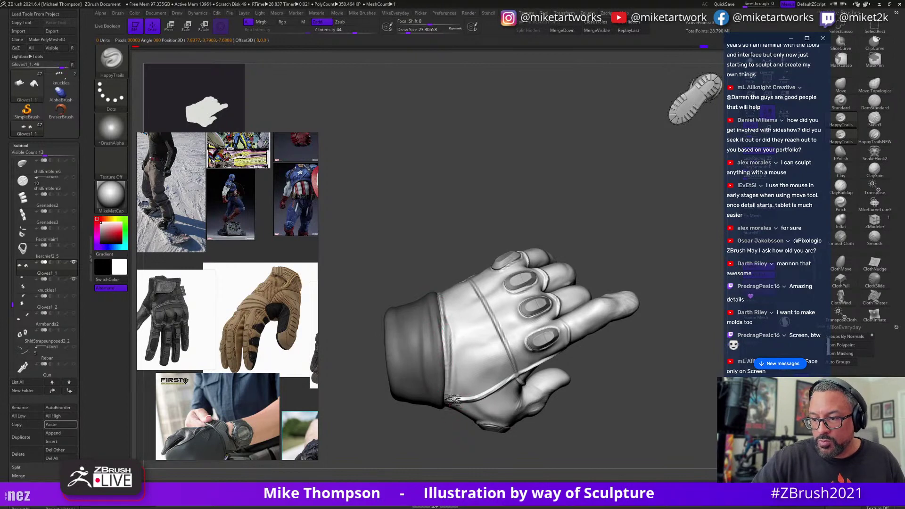
left_click_drag(473, 464, 446, 366)
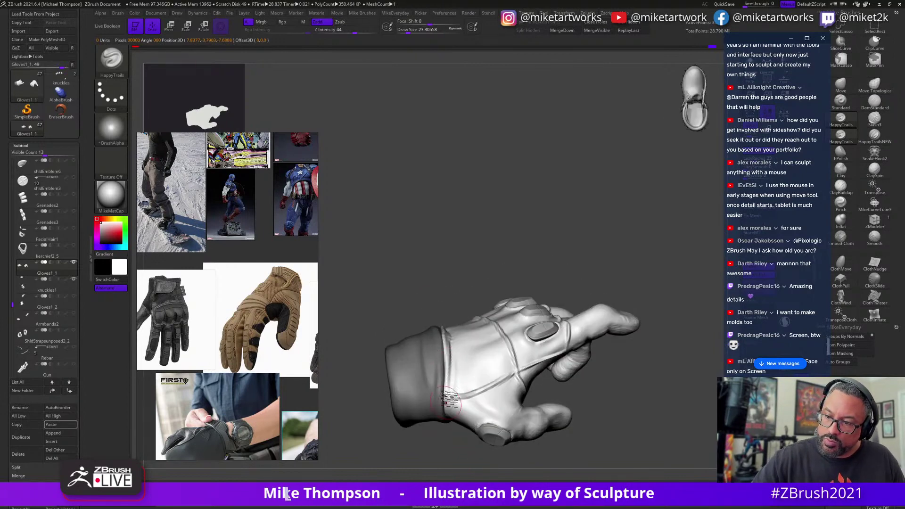
left_click_drag(526, 475, 463, 311)
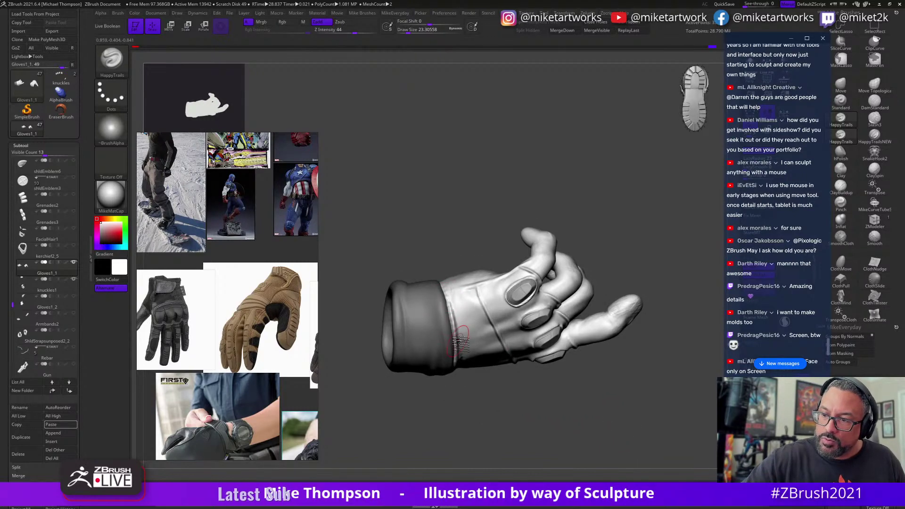
key("shift")
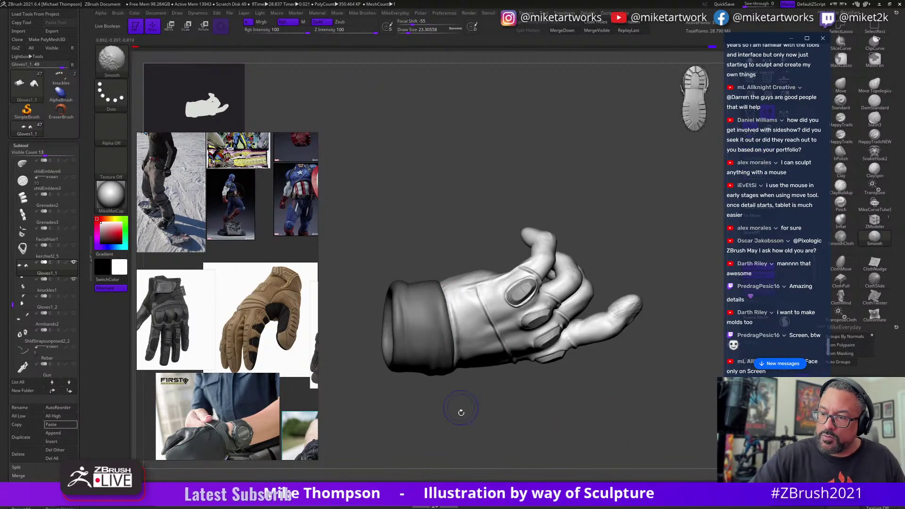
mouse_move(461, 411)
left_mouse_down()
mouse_move(587, 414)
mouse_move(589, 364)
left_mouse_up()
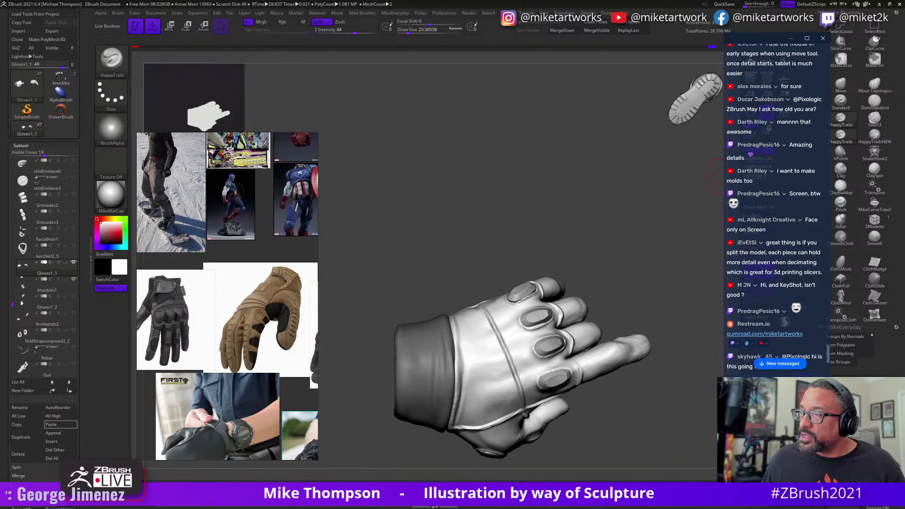
scroll(778, 192, "up", 2)
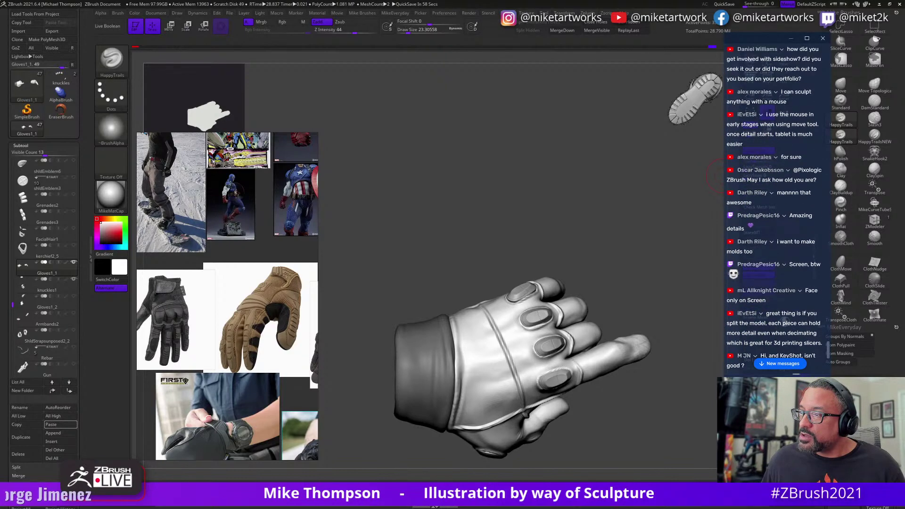
scroll(778, 218, "down", 1)
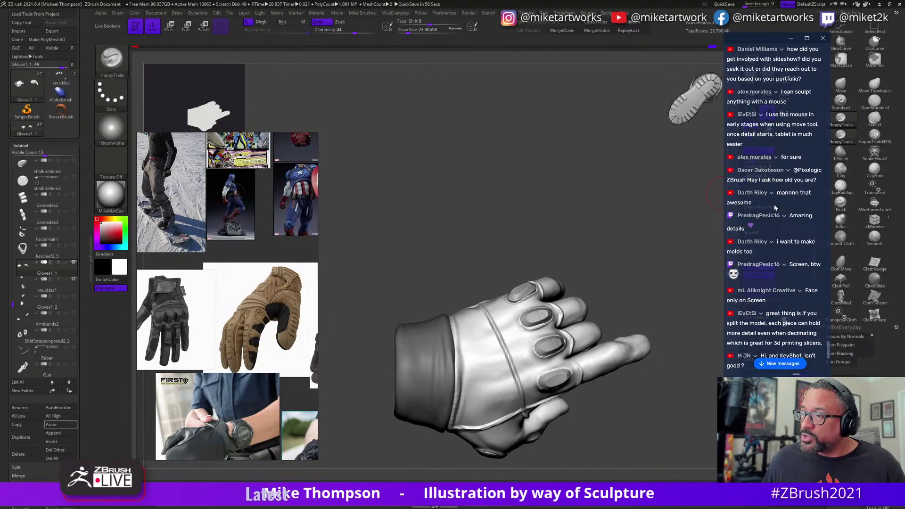
Sculpt finer folds beside the cuff across the back of the wrist with a smaller HappyTrails brush, and soften them.
mouse_move(651, 414)
left_mouse_down()
mouse_move(588, 414)
mouse_move(608, 424)
left_mouse_up()
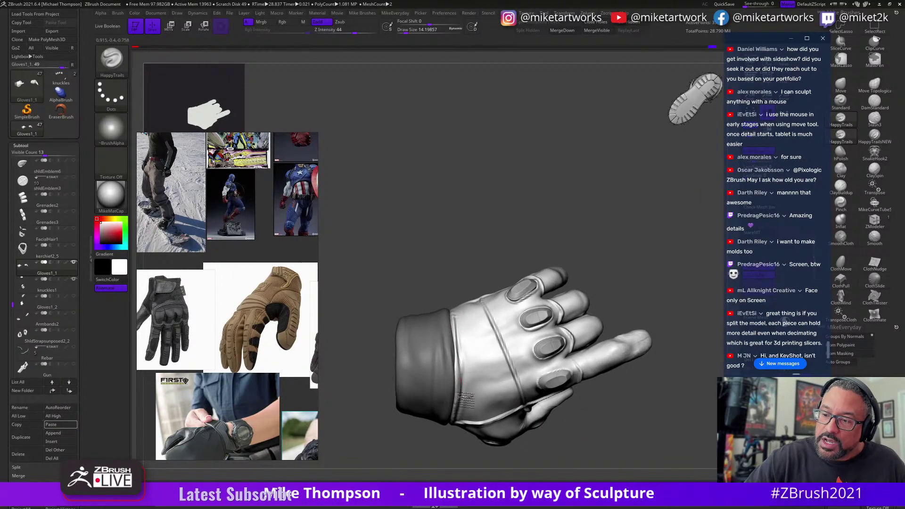
left_click_drag(607, 436, 589, 440)
key("shift")
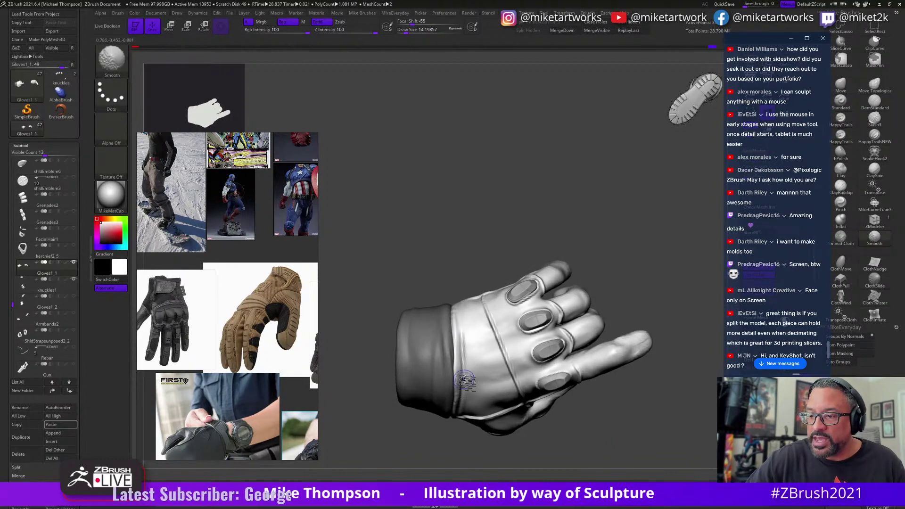
mouse_move(471, 412)
left_mouse_down()
mouse_move(519, 404)
mouse_move(466, 332)
left_mouse_up()
key("shift")
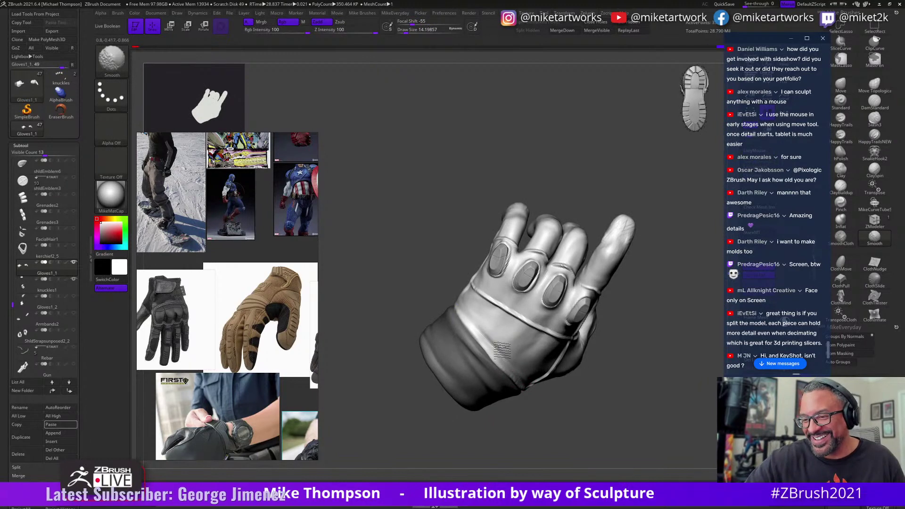
Refine and smooth the wrist creases along the cuff from the thumb seam across to the little-finger side.
left_click_drag(518, 366, 537, 405)
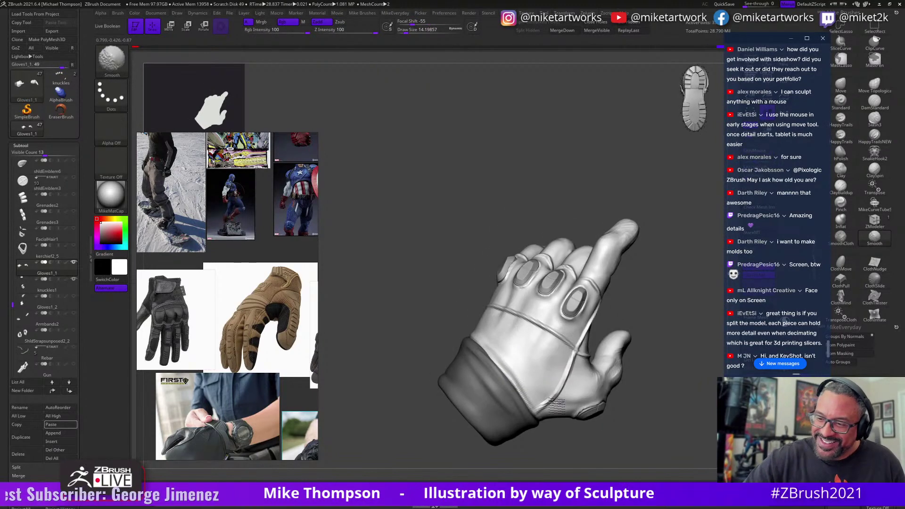
left_click_drag(655, 414, 603, 411)
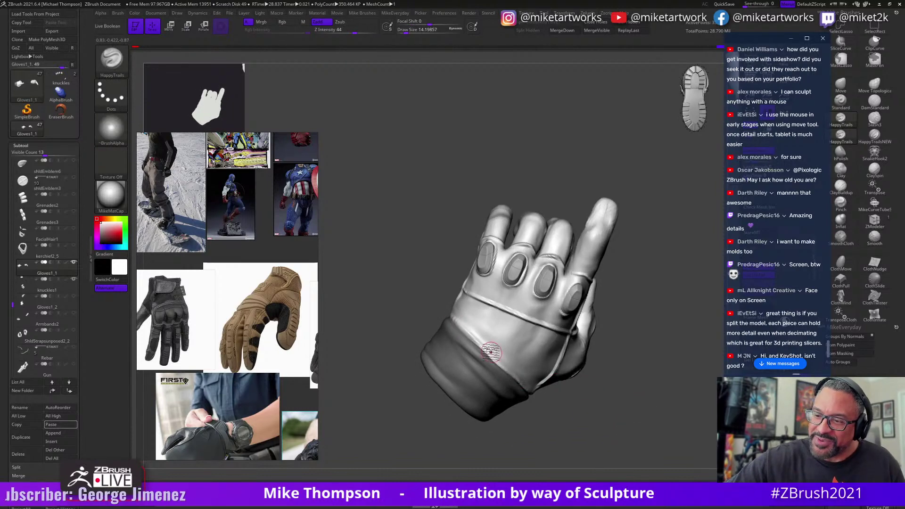
key("shift")
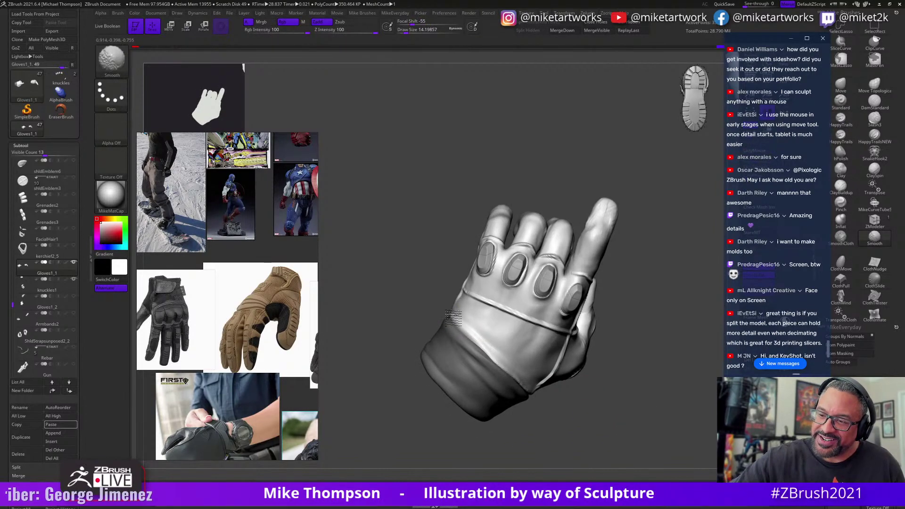
right_click_drag(453, 317, 454, 318)
key("shift")
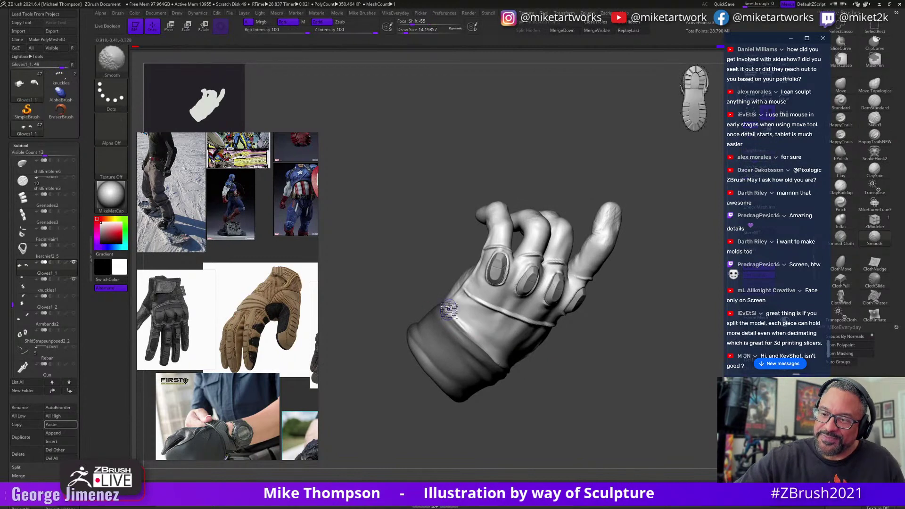
left_click_drag(602, 423, 603, 403)
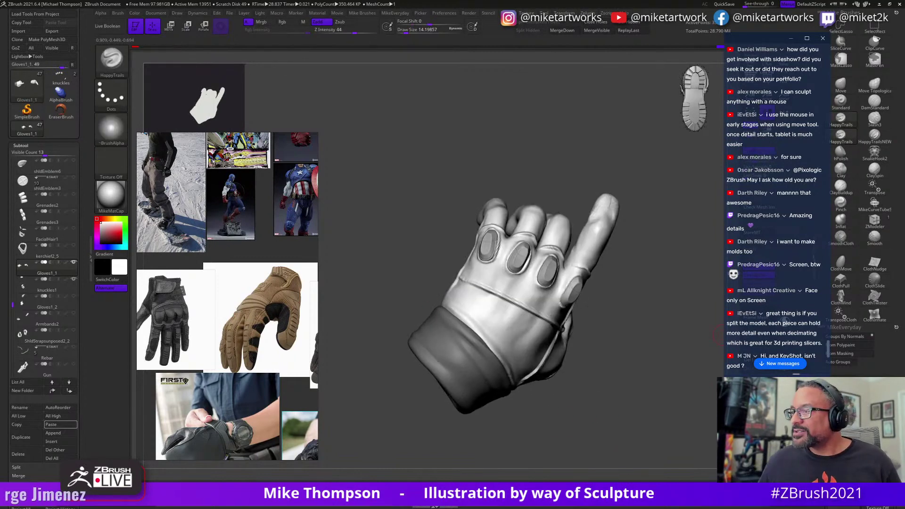
scroll(757, 240, "down", 3)
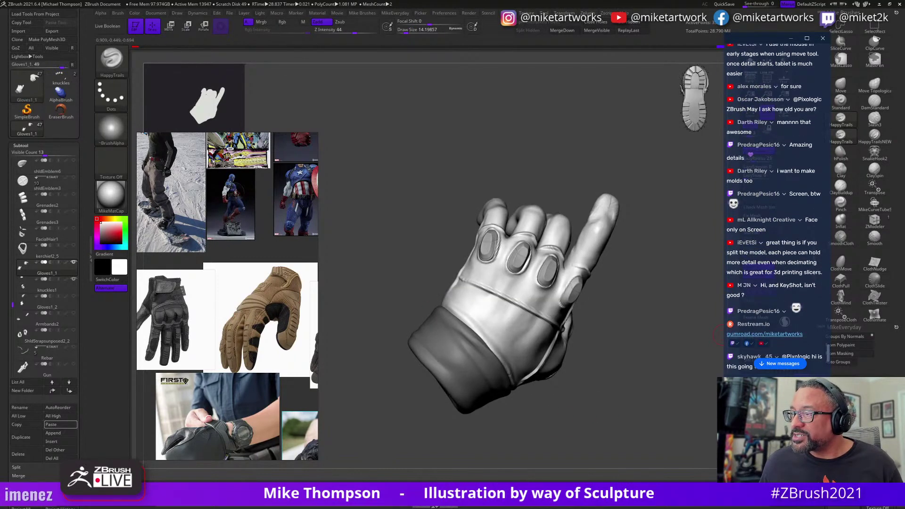
scroll(785, 236, "down", 3)
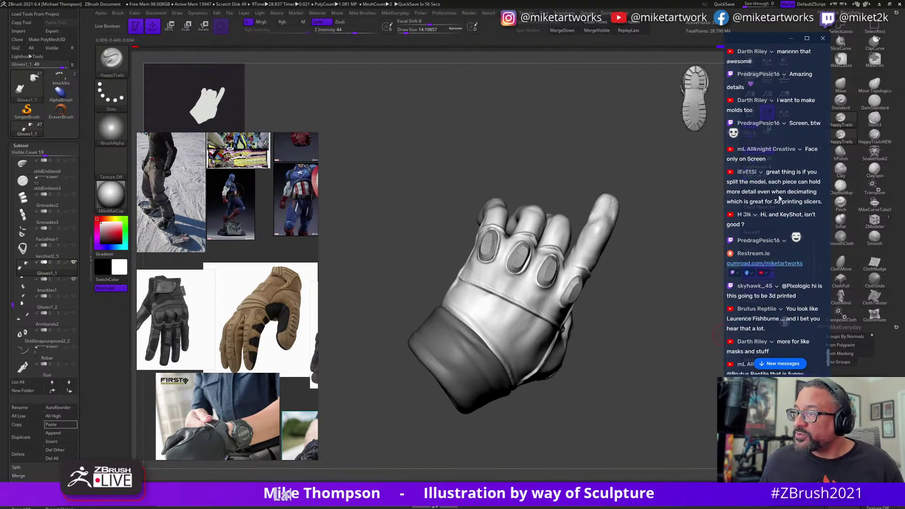
scroll(772, 231, "down", 2)
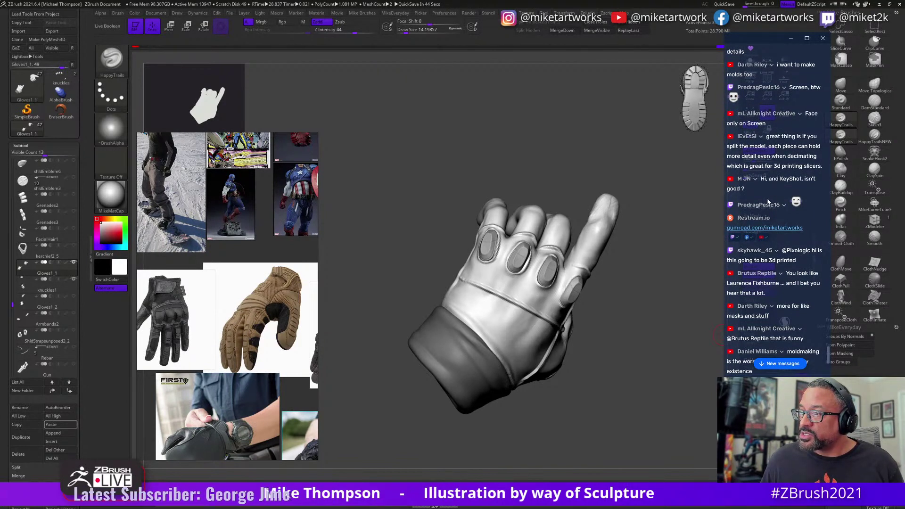
View the finished Bishop.jpg render from the desktop, and return to the glove sculpt in ZBrush.
left_click(879, 5)
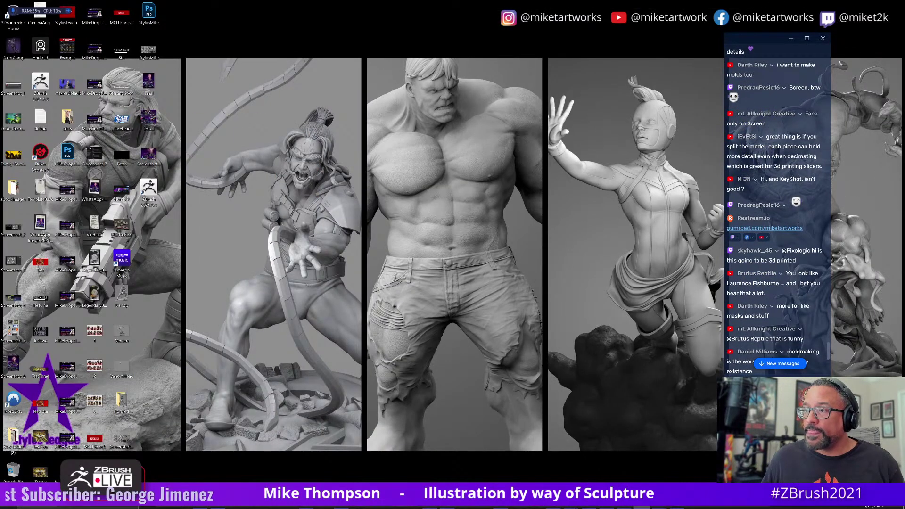
left_click_drag(775, 49, 752, 130)
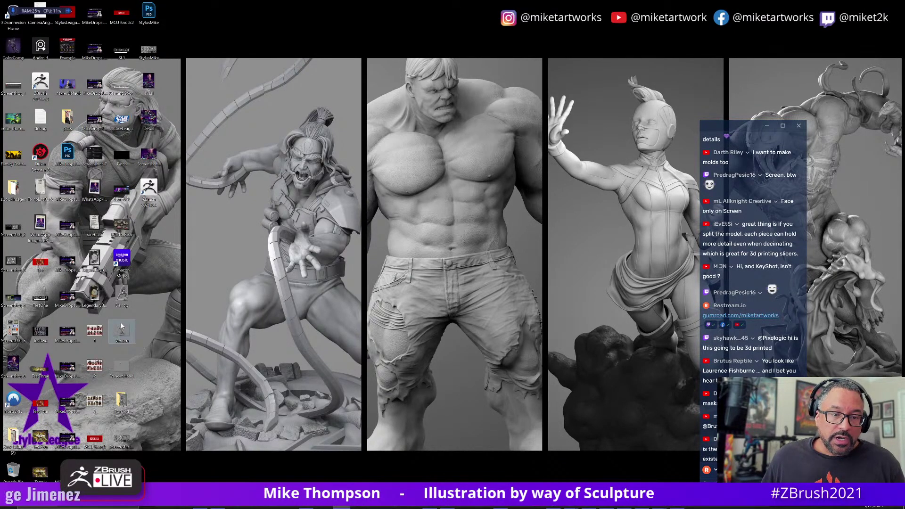
double_click(122, 297)
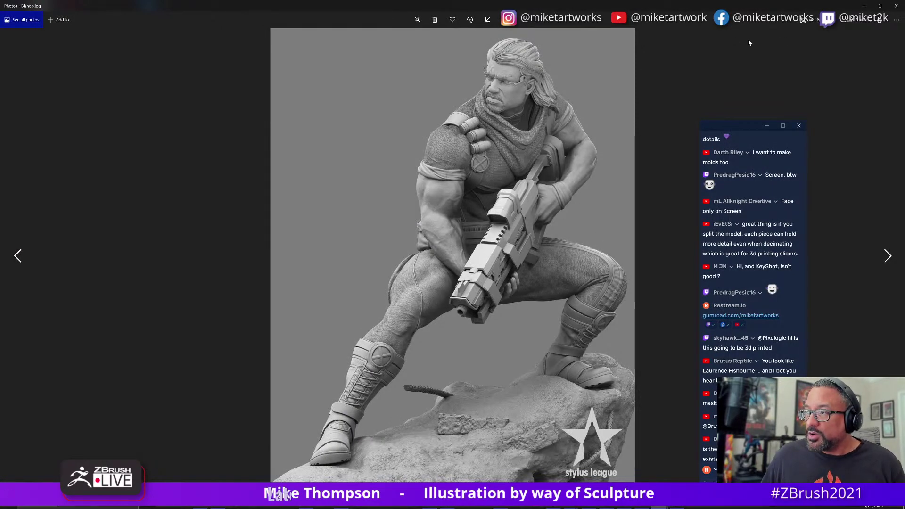
left_click(895, 7)
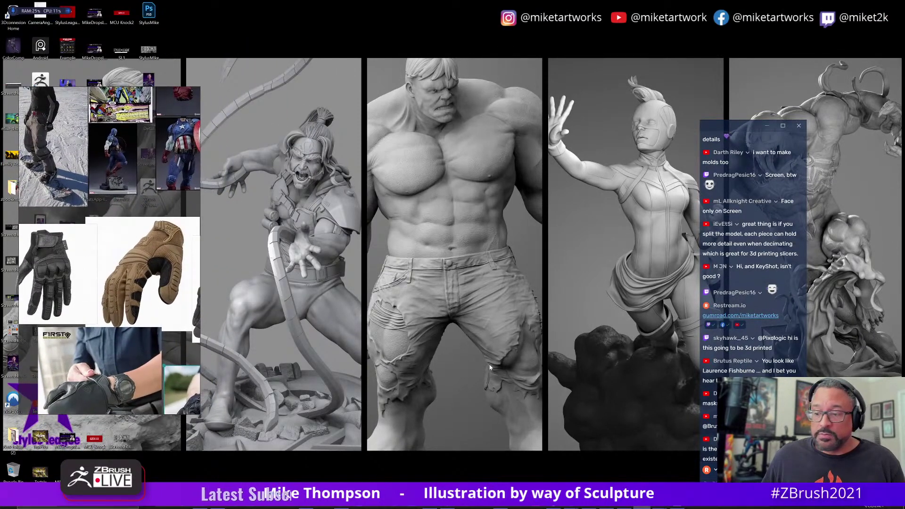
left_click(679, 505)
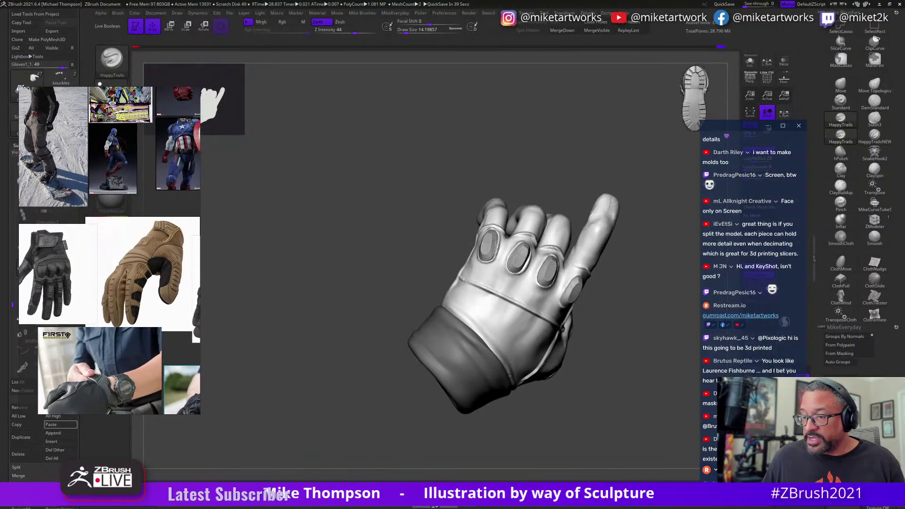
Sculpt and smooth more folds beside the cuff on the little-finger side of the wrist.
left_click_drag(618, 381, 474, 328)
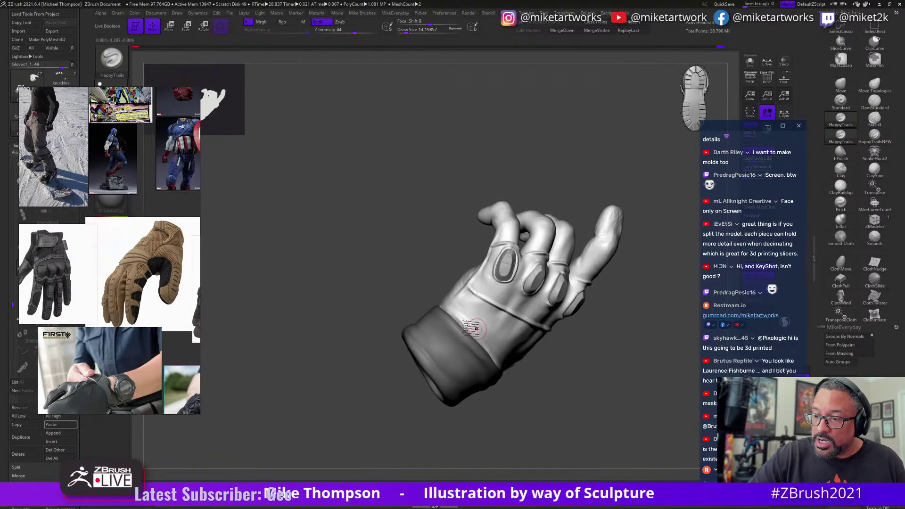
left_click_drag(521, 381, 451, 313)
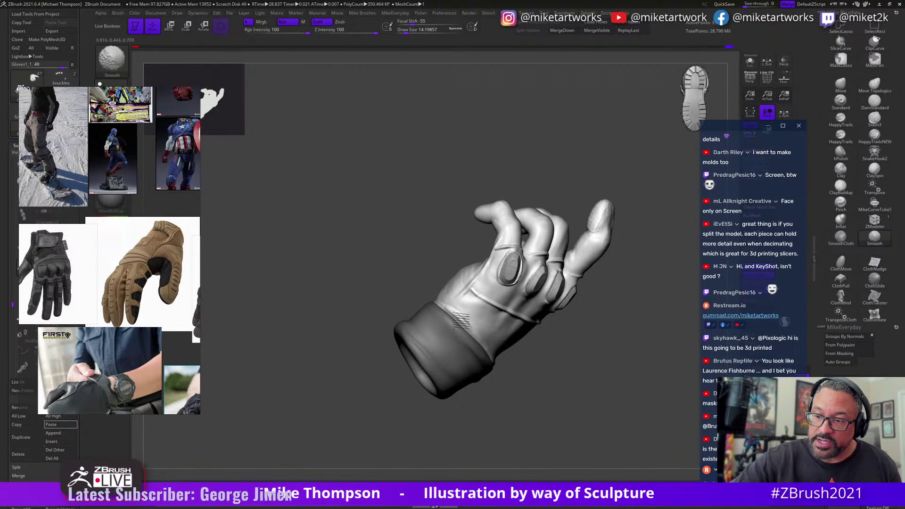
mouse_move(539, 372)
left_mouse_down()
mouse_move(569, 368)
mouse_move(592, 380)
mouse_move(550, 405)
left_mouse_up()
key("s")
left_click_drag(559, 401, 564, 420)
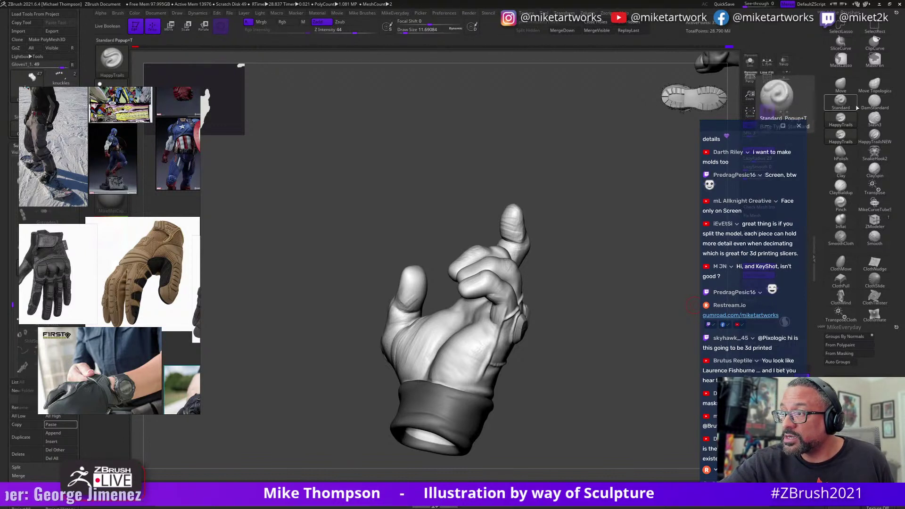
Switch to the DamStandard brush at a draw size of about 13 and move the stream chat clear of the brush palette.
left_click(870, 97)
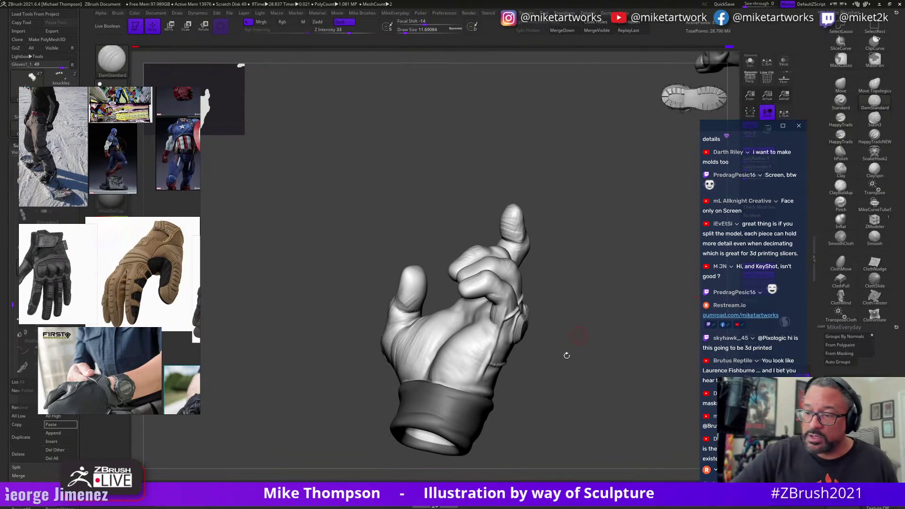
key("s")
left_click_drag(553, 381, 504, 307)
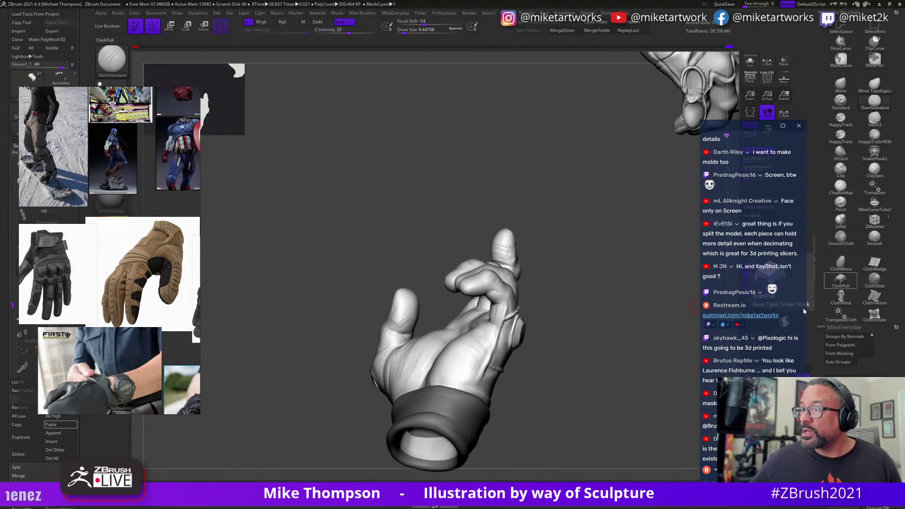
left_click_drag(737, 128, 654, 40)
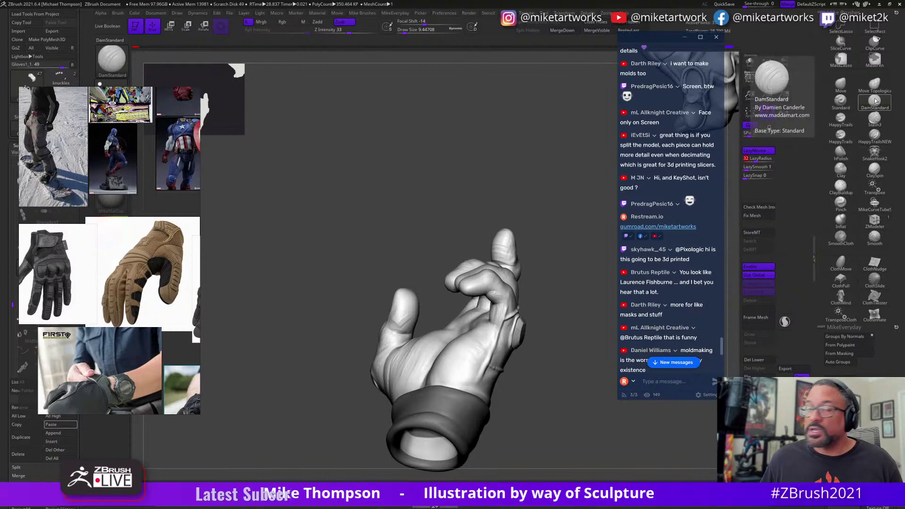
left_click_drag(535, 369, 476, 325)
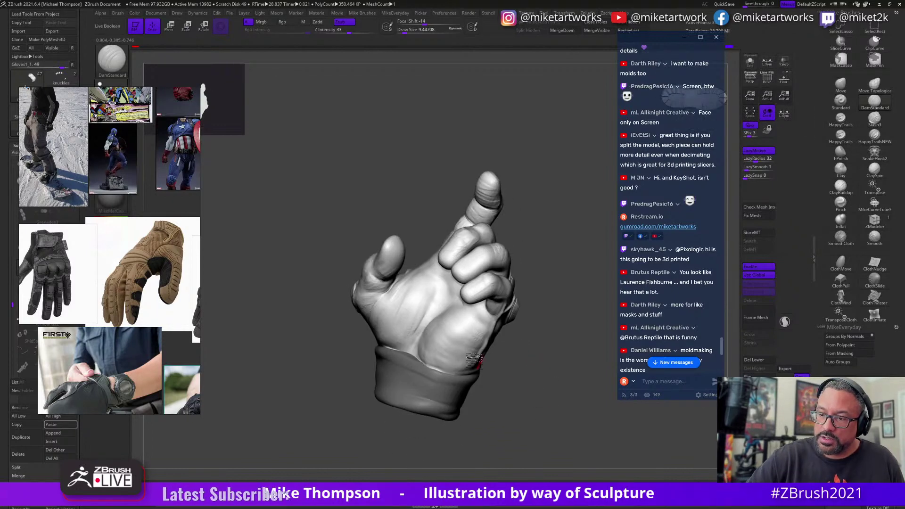
left_click_drag(529, 377, 537, 311)
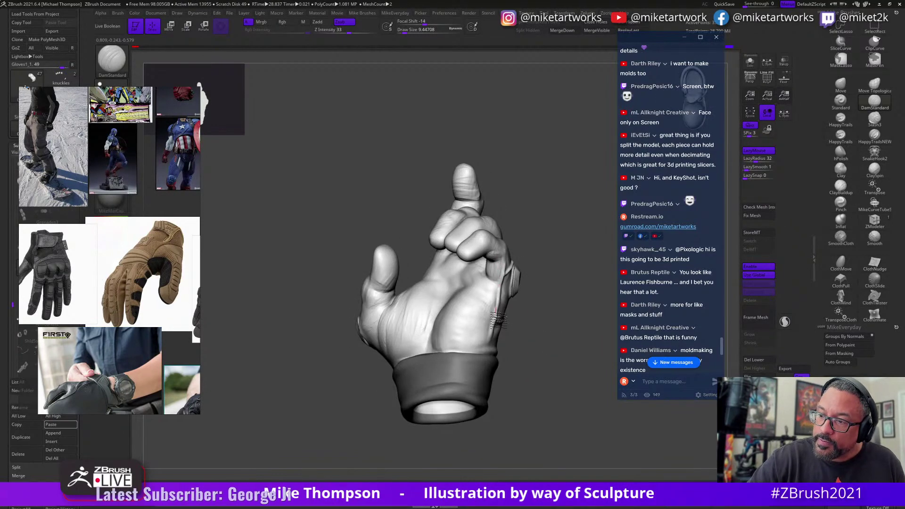
left_click_drag(537, 372, 528, 356)
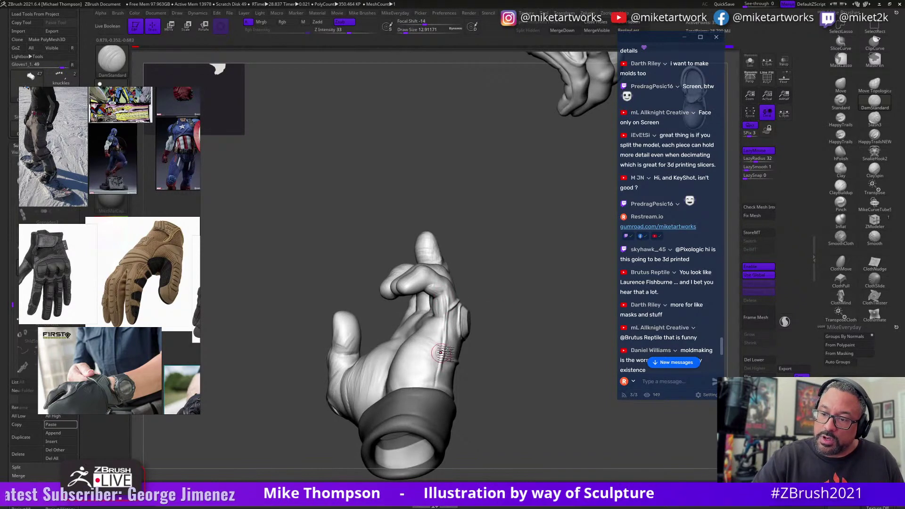
Examine the glove's fingers, palm, knuckle pads and seams from all sides.
mouse_move(437, 372)
right_mouse_down()
mouse_move(406, 348)
mouse_move(470, 307)
mouse_move(397, 343)
mouse_move(484, 298)
mouse_move(456, 303)
mouse_move(385, 346)
mouse_move(407, 315)
right_mouse_up()
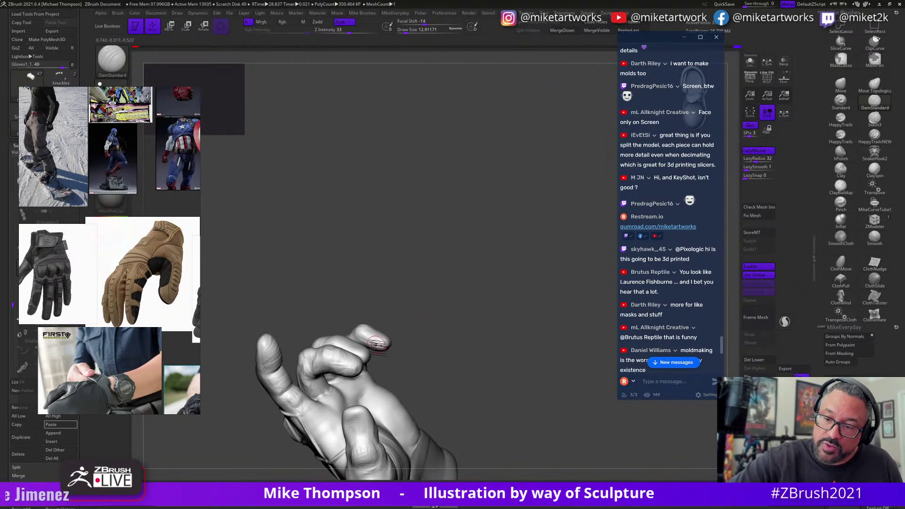
mouse_move(396, 347)
right_mouse_down()
mouse_move(468, 299)
mouse_move(453, 298)
mouse_move(466, 314)
mouse_move(441, 304)
mouse_move(363, 330)
mouse_move(468, 289)
mouse_move(476, 277)
mouse_move(396, 337)
mouse_move(404, 322)
mouse_move(400, 334)
right_mouse_up()
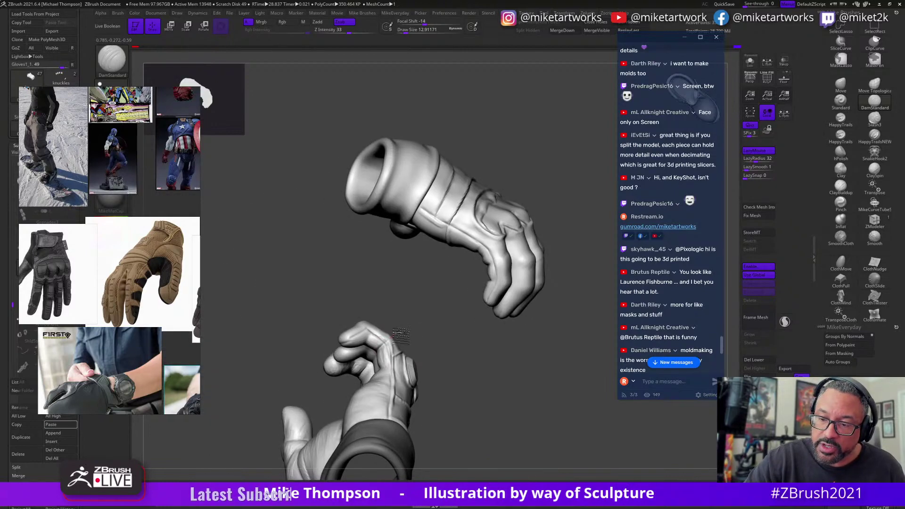
right_click_drag(423, 305, 385, 347)
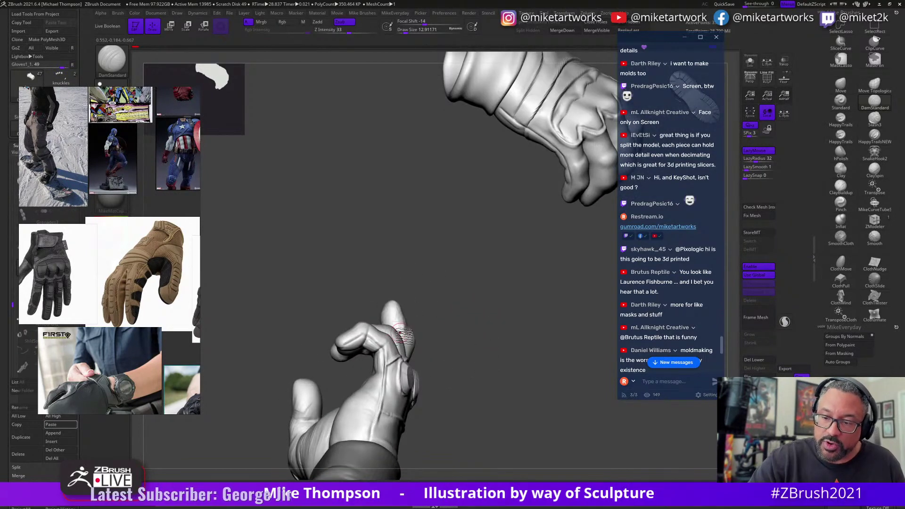
right_click_drag(452, 309, 388, 377)
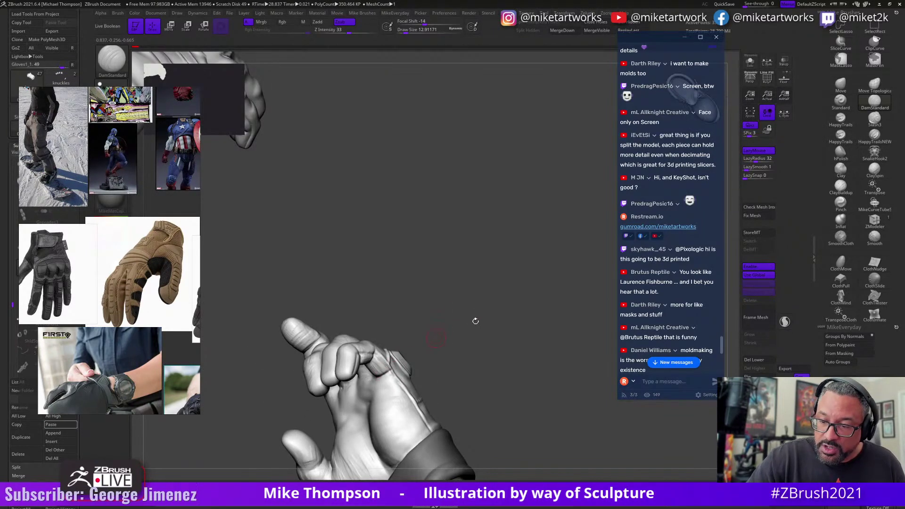
right_click_drag(474, 319, 391, 362)
right_click_drag(443, 324, 471, 329)
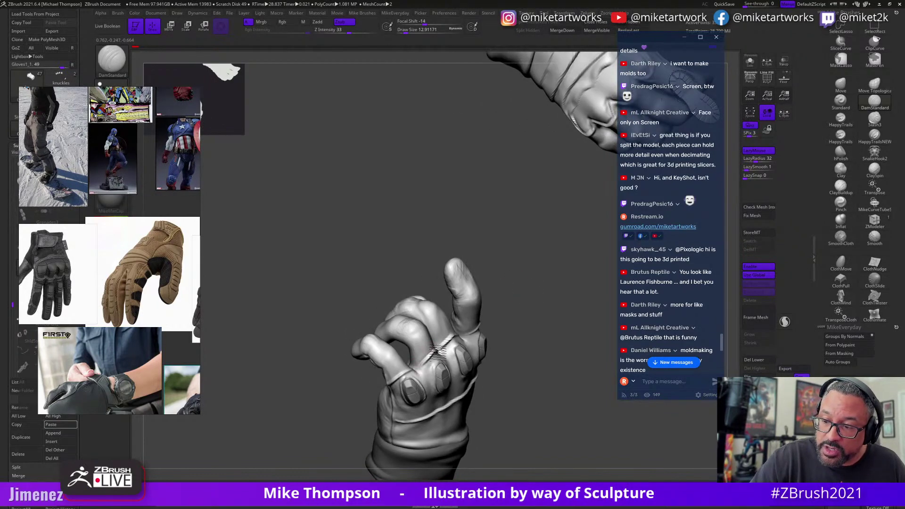
right_click_drag(533, 304, 495, 325)
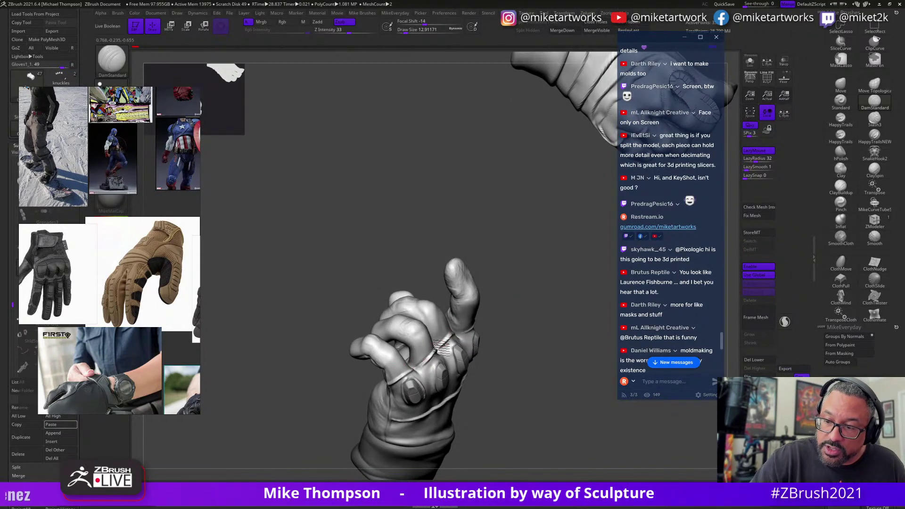
mouse_move(442, 347)
right_mouse_down()
mouse_move(462, 339)
mouse_move(438, 349)
right_mouse_up()
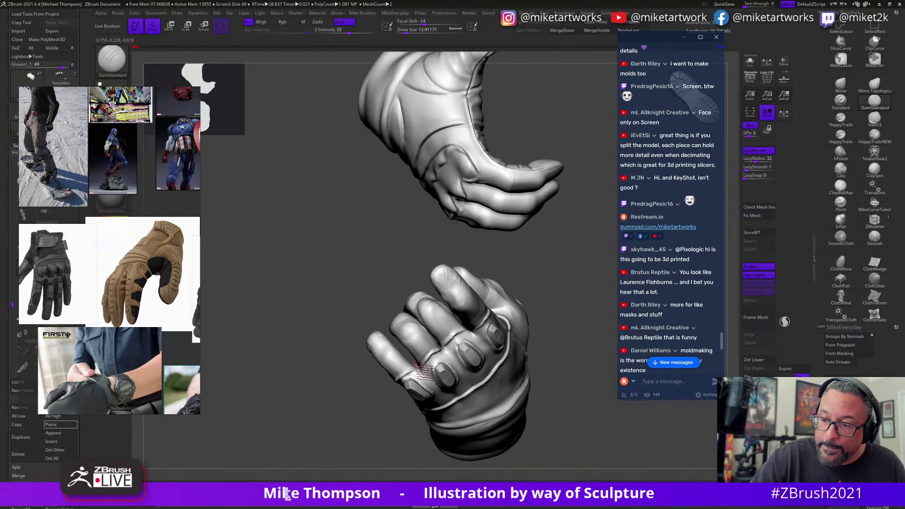
right_click_drag(569, 300, 477, 328)
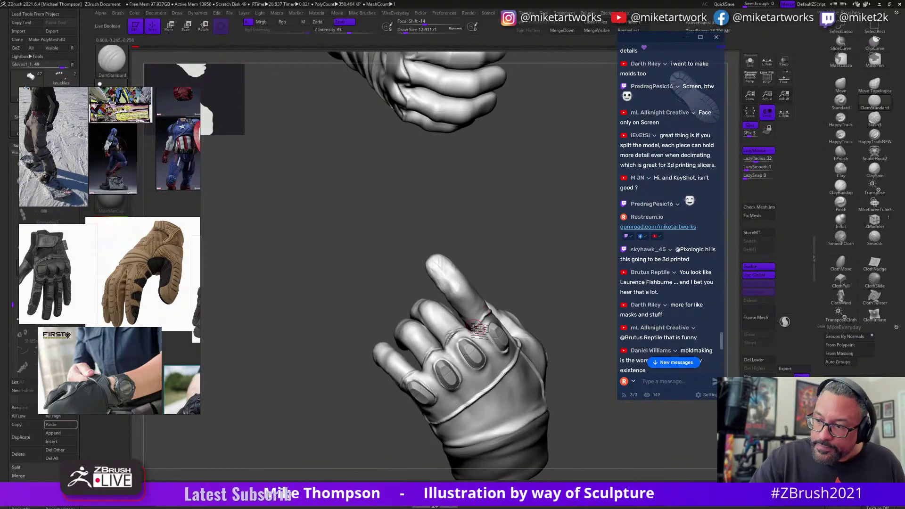
right_click_drag(548, 275, 491, 311)
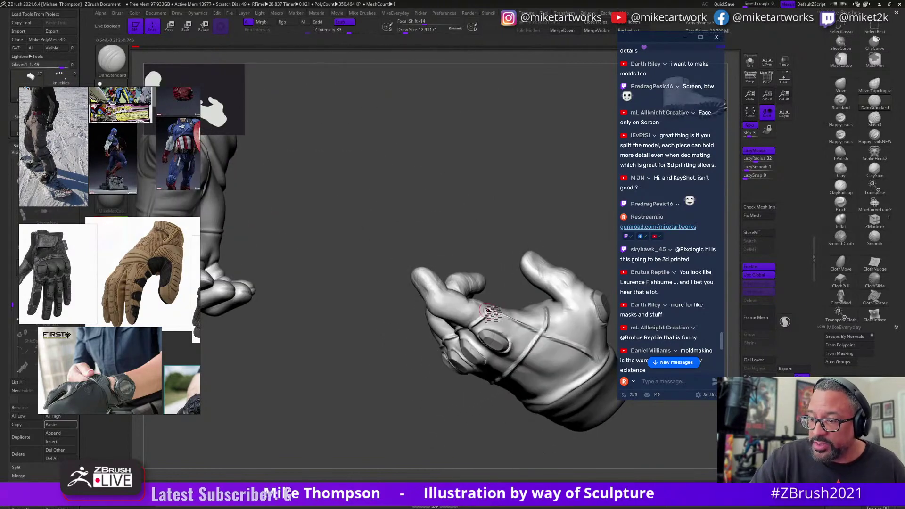
right_click_drag(558, 225, 391, 330)
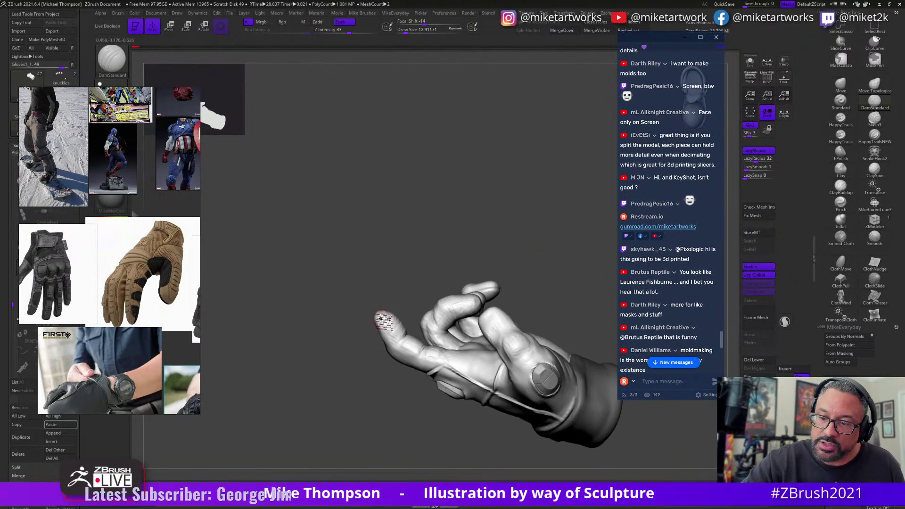
Enlarge the brush to a draw size of about 27 and smooth the glove's back-of-hand panel.
mouse_move(500, 278)
right_mouse_down()
mouse_move(572, 277)
mouse_move(530, 331)
mouse_move(554, 305)
mouse_move(567, 329)
mouse_move(539, 373)
right_mouse_up()
key("s")
key("shift")
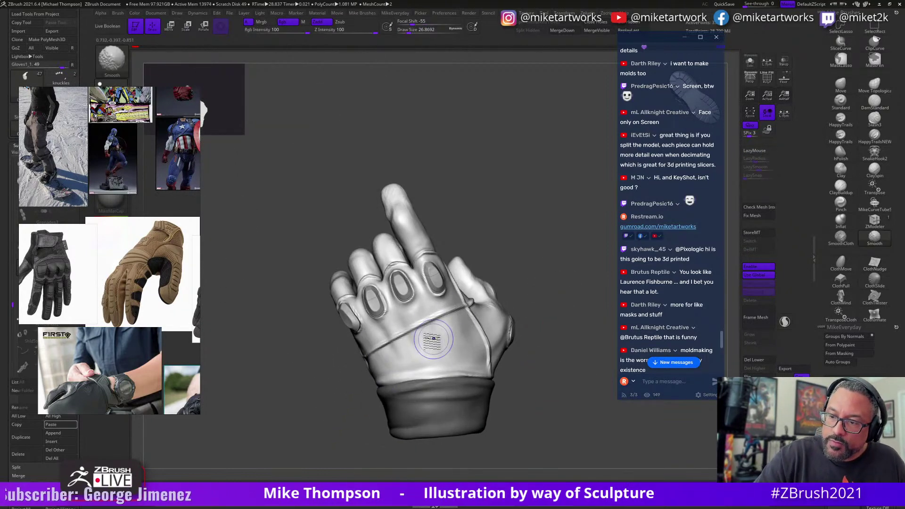
right_click_drag(403, 338, 411, 292)
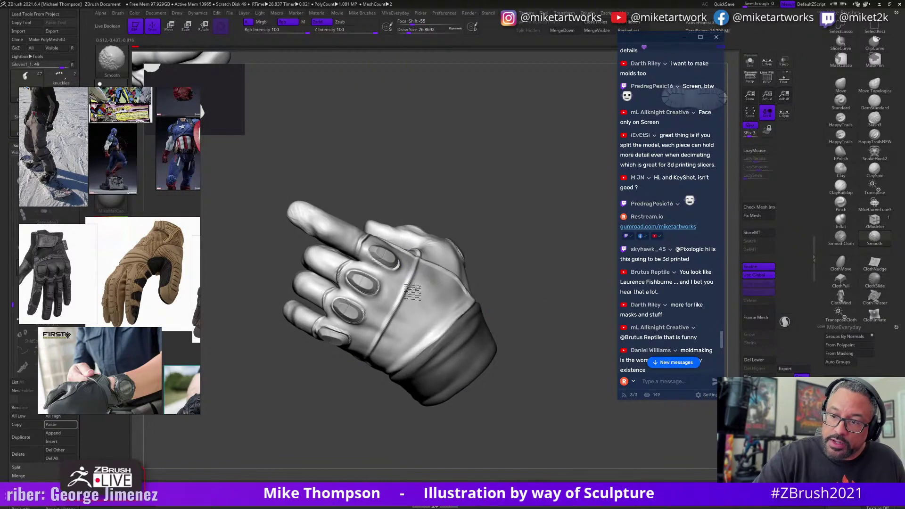
mouse_move(537, 301)
right_mouse_down()
mouse_move(558, 320)
mouse_move(561, 313)
mouse_move(534, 359)
mouse_move(568, 333)
mouse_move(554, 391)
mouse_move(541, 372)
right_mouse_up()
right_click_drag(398, 327, 408, 305)
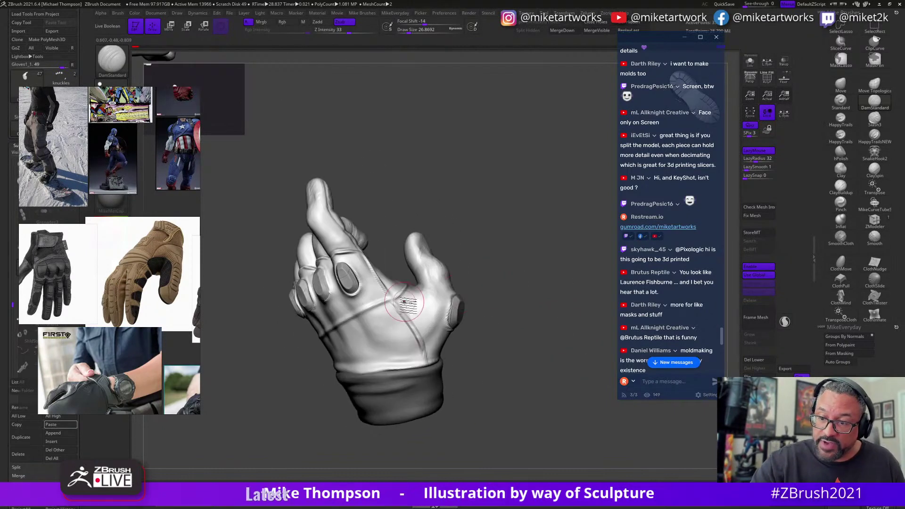
Isolate the middle section of the glove by hiding the fingers, thumb and cuff.
key("ctrl")
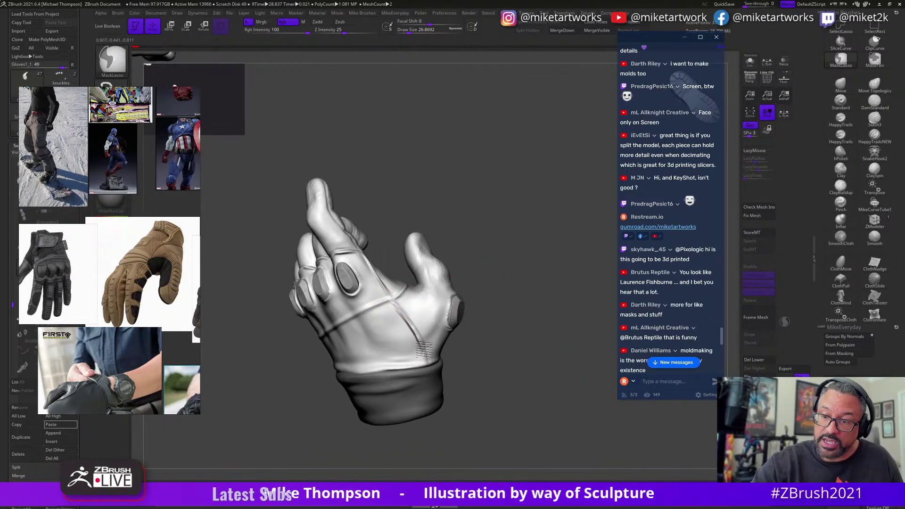
left_click(436, 323, "ctrl+shift")
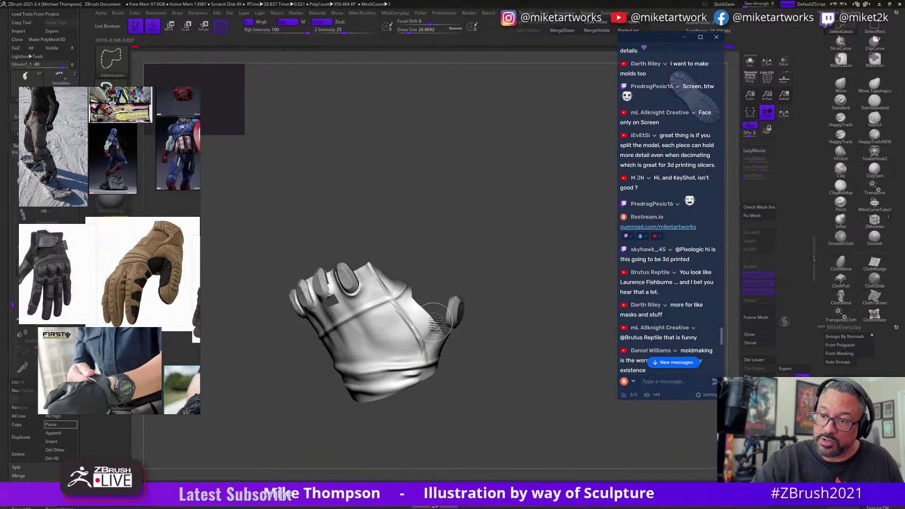
right_click_drag(436, 323, 420, 313)
left_click(410, 308, "ctrl+shift")
left_click_drag(518, 236, 518, 236, "ctrl+shift")
right_click_drag(410, 307, 399, 297)
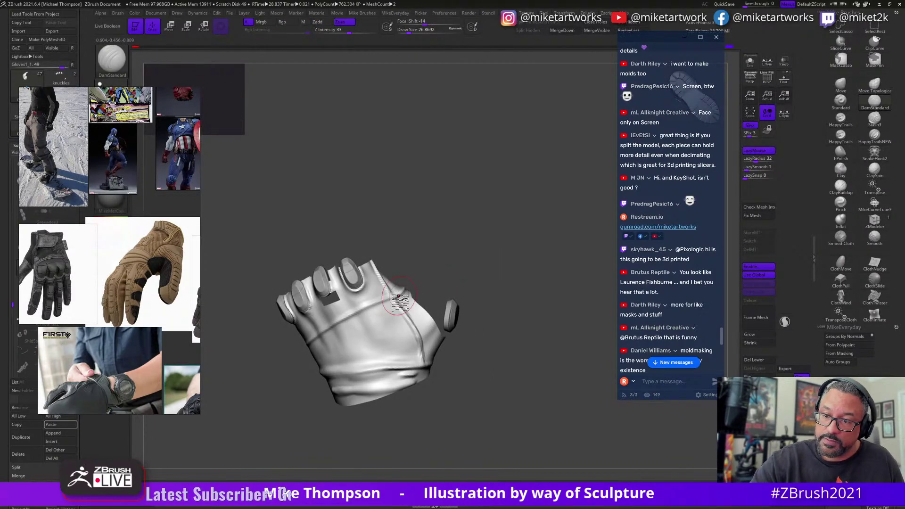
Mask the back-of-hand panel between the knuckle seam, the thumb seam and the little-finger side.
key("ctrl")
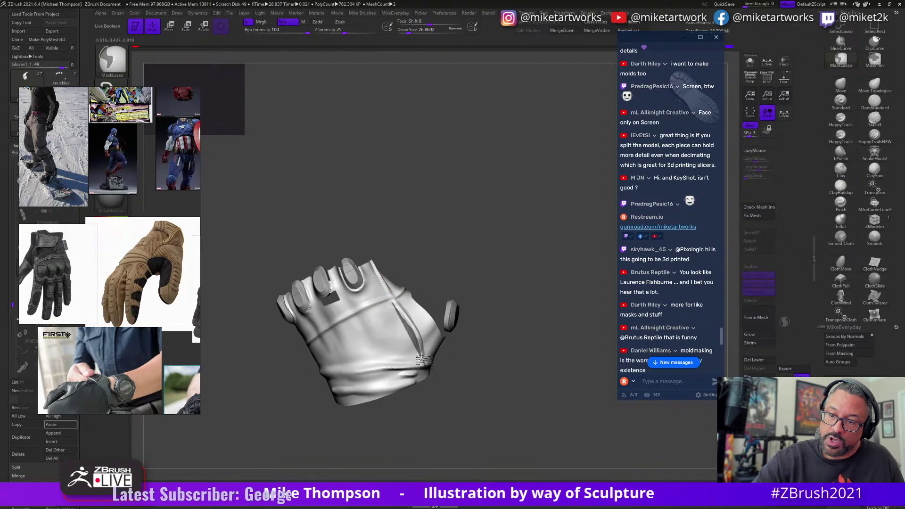
mouse_move(405, 304)
left_mouse_down("ctrl")
mouse_move(421, 409)
mouse_move(346, 419)
mouse_move(336, 330)
left_mouse_up("ctrl")
mouse_move(477, 277)
right_mouse_down()
mouse_move(424, 311)
mouse_move(504, 343)
right_mouse_up()
key("ctrl")
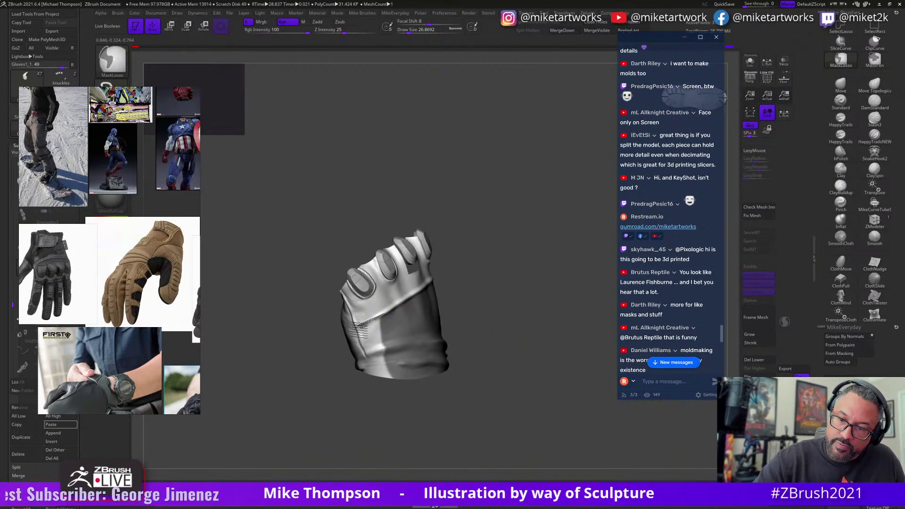
right_click_drag(374, 325, 511, 323)
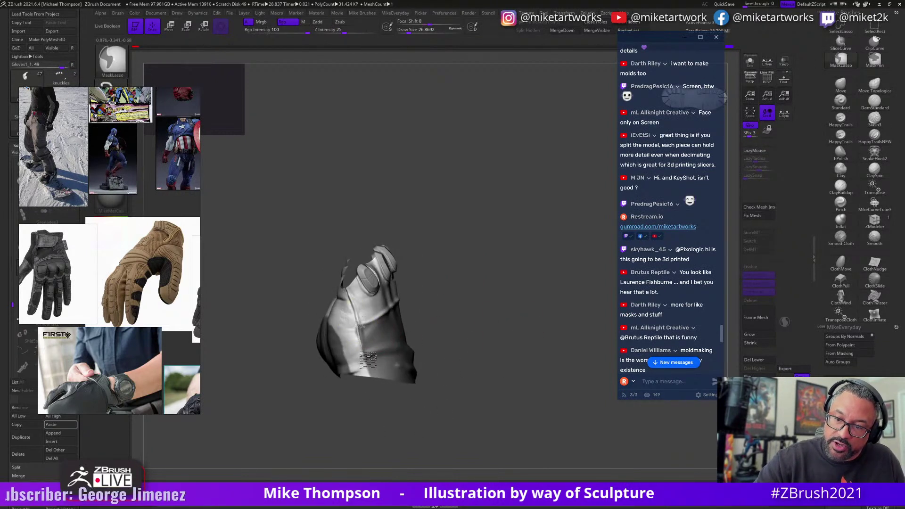
right_click_drag(333, 253, 526, 285)
key("ctrl")
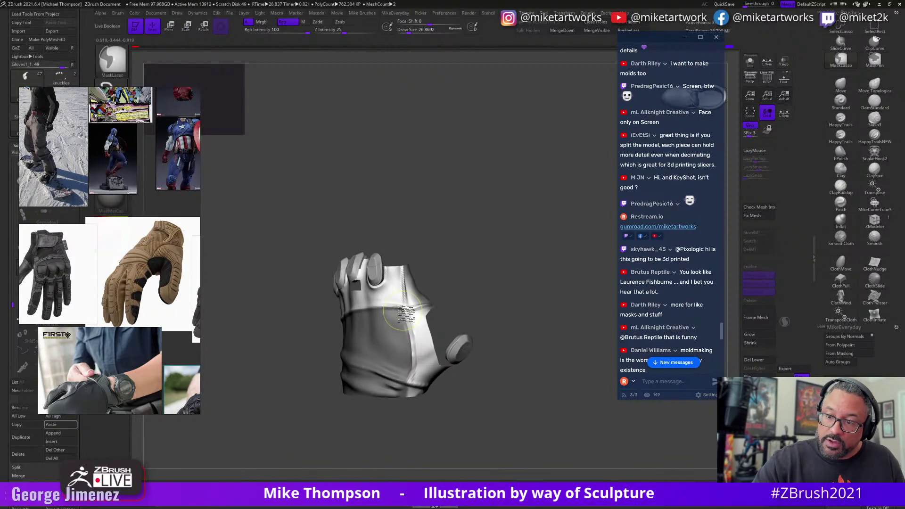
mouse_move(395, 313)
right_mouse_down()
mouse_move(514, 303)
mouse_move(525, 292)
mouse_move(493, 287)
right_mouse_up()
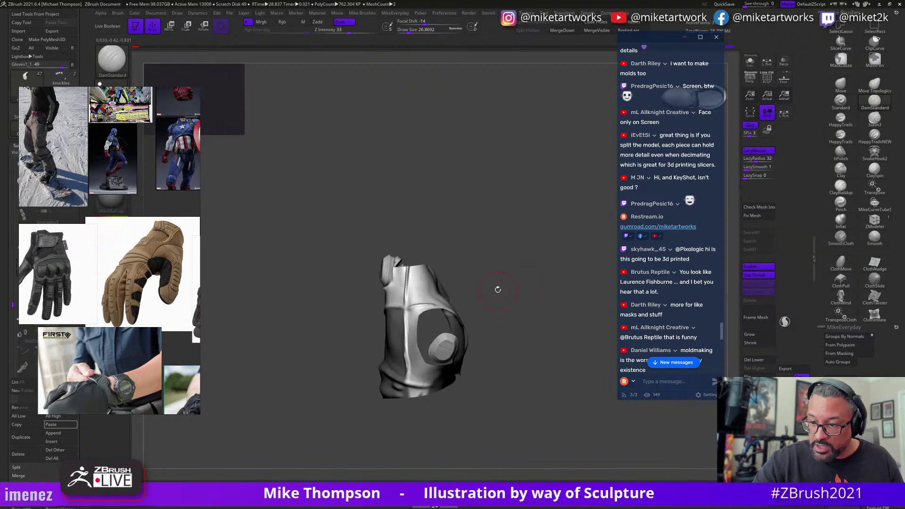
Clean up the mask edges along the thumb seam, the knuckle seam and the little-finger side.
key("ctrl")
mouse_move(418, 302)
right_mouse_down()
mouse_move(467, 329)
mouse_move(551, 351)
mouse_move(520, 377)
mouse_move(521, 366)
mouse_move(535, 363)
mouse_move(530, 349)
right_mouse_up()
key("ctrl")
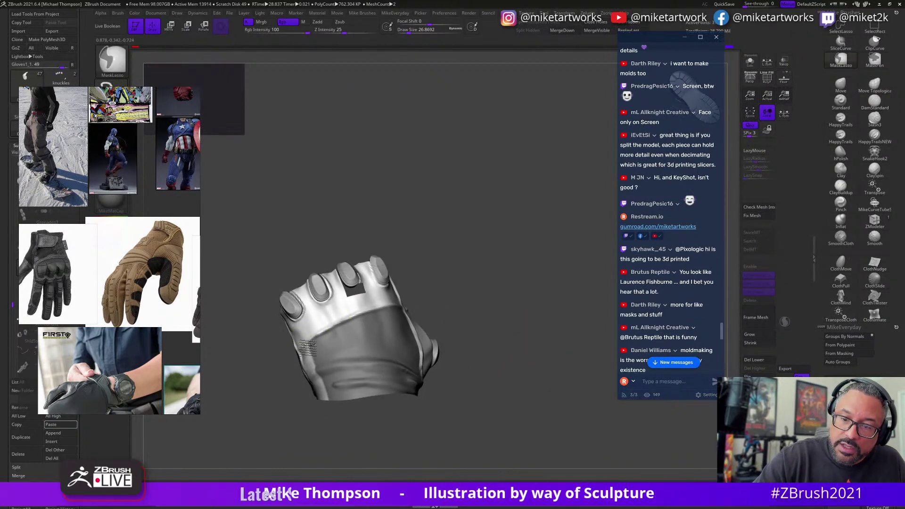
left_click_drag(354, 322, 268, 372, "ctrl")
left_click_drag(386, 311, 310, 346, "ctrl")
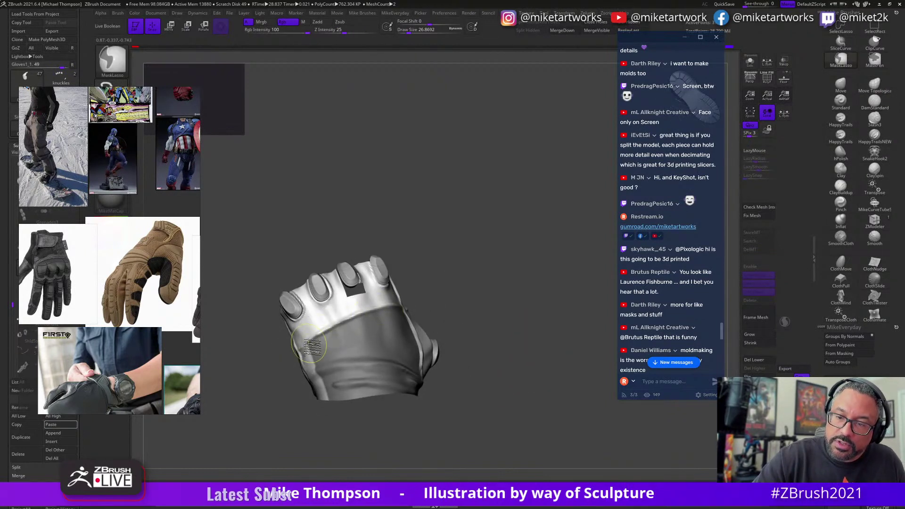
left_click_drag(395, 294, 268, 370, "ctrl")
Display the polygroup colours and turn the masked back-of-hand panel into its own polygroup.
left_click_drag(554, 332, 553, 345)
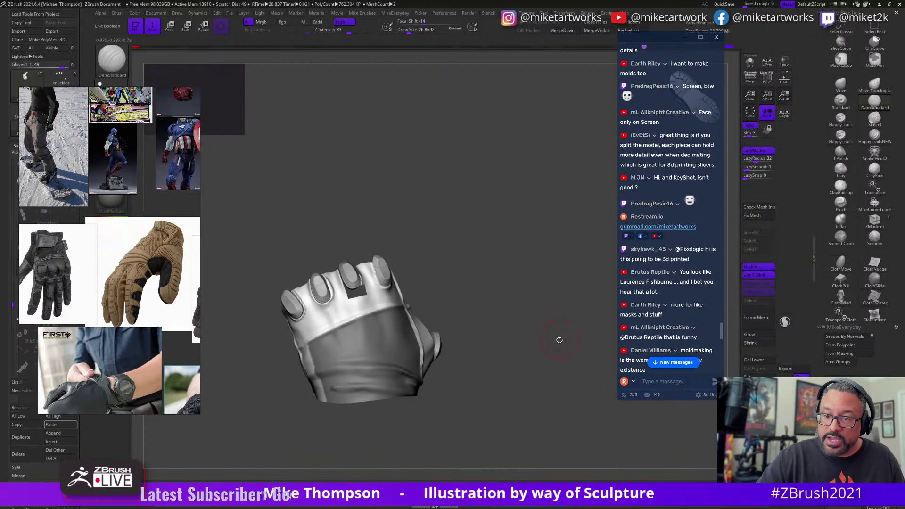
key("space")
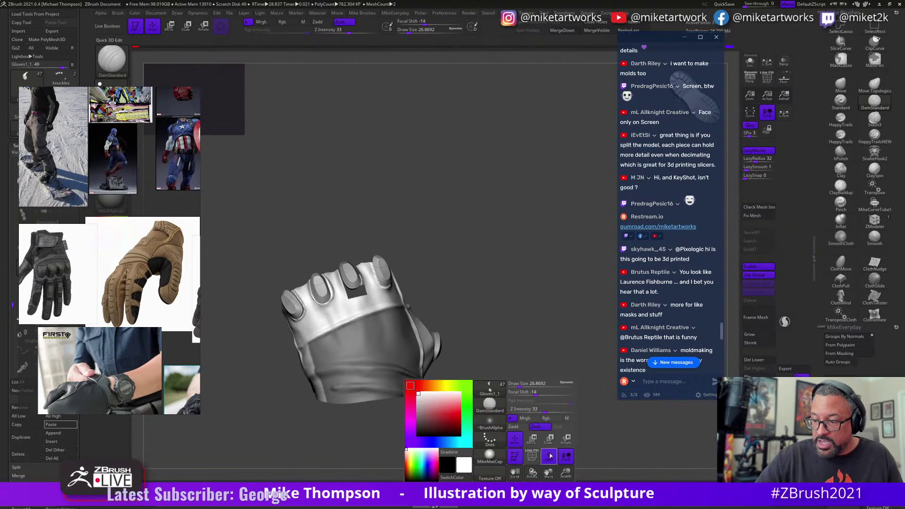
left_click(447, 424)
left_click_drag(553, 425, 549, 412)
key("ctrl+w")
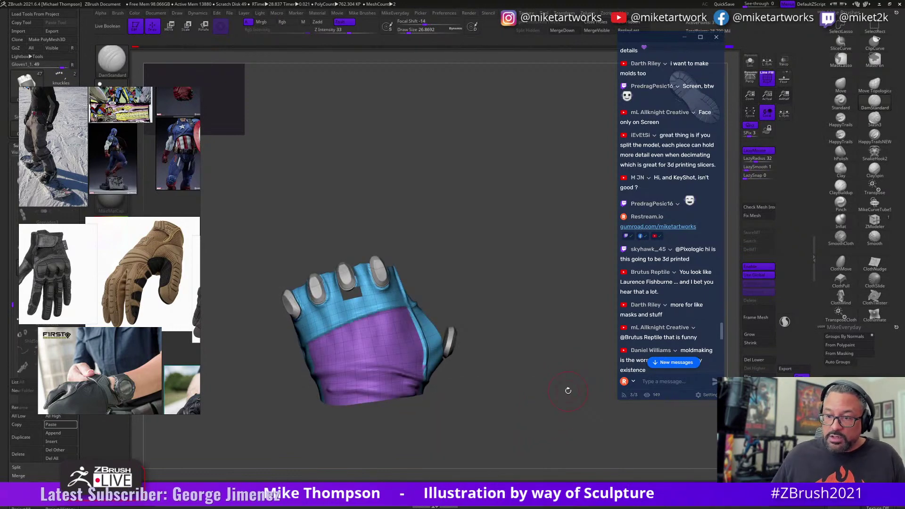
Move the reference image board off the subtool list and brush settings.
left_click_drag(478, 403, 528, 381)
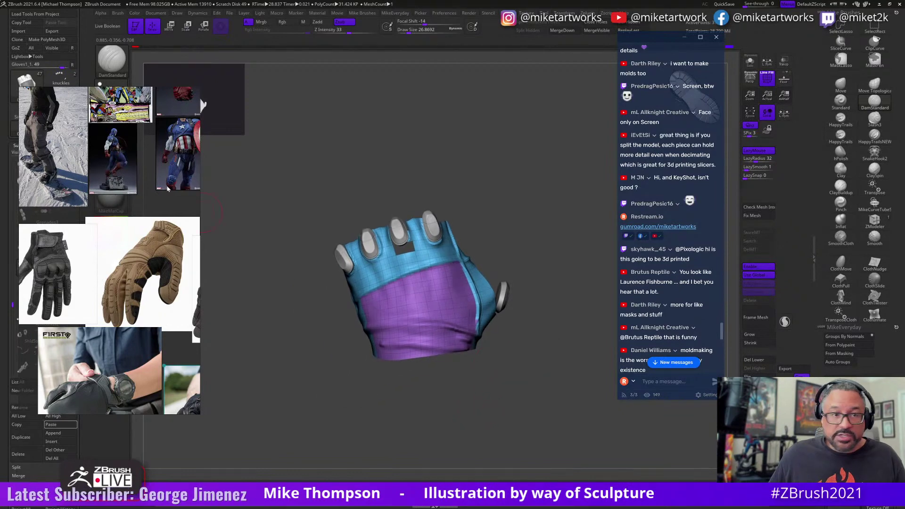
left_click_drag(167, 189, 267, 298)
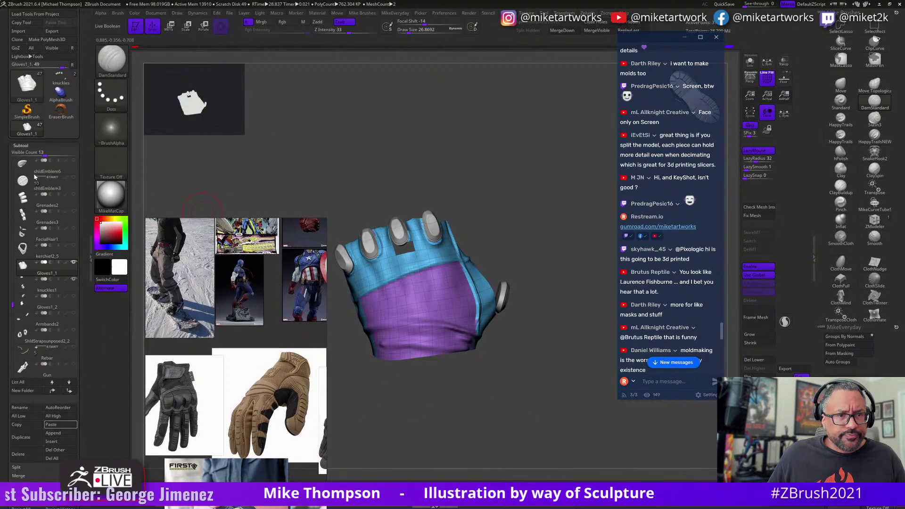
key("ctrl+shift")
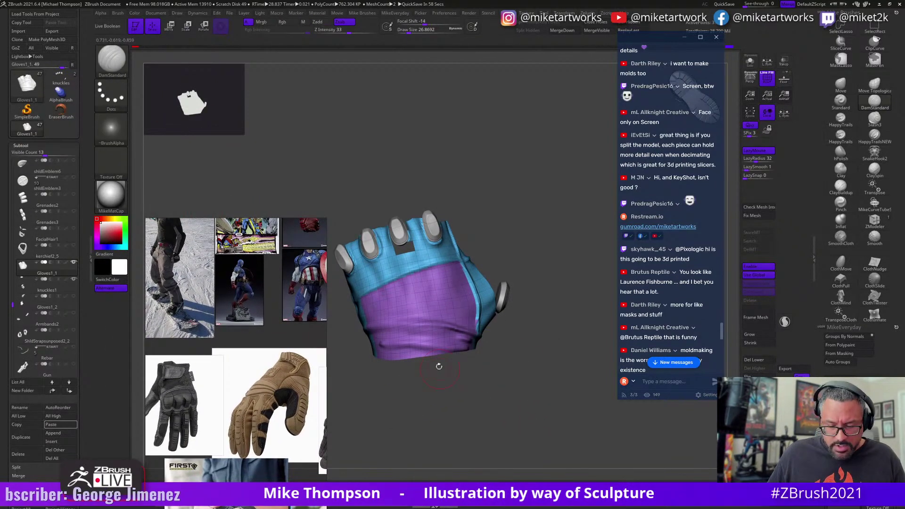
Isolate the knuckle panel and regroup it as one polygroup that includes the small patch beneath the middle-finger knuckle pad.
left_click(521, 369, "ctrl+shift")
left_click_drag(521, 369, 481, 319)
key("ctrl+shift")
right_click_drag(419, 240, 412, 256)
left_click(409, 256, "ctrl+shift")
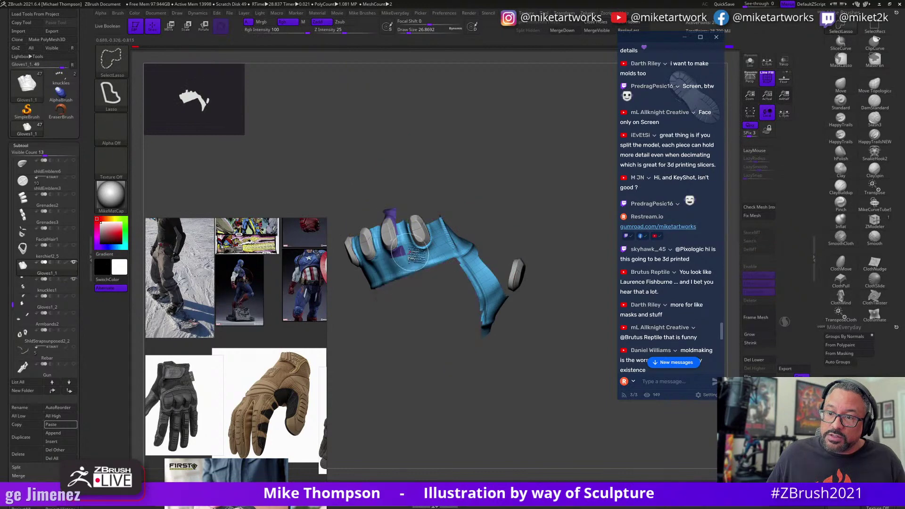
left_click_drag(495, 221, 519, 230)
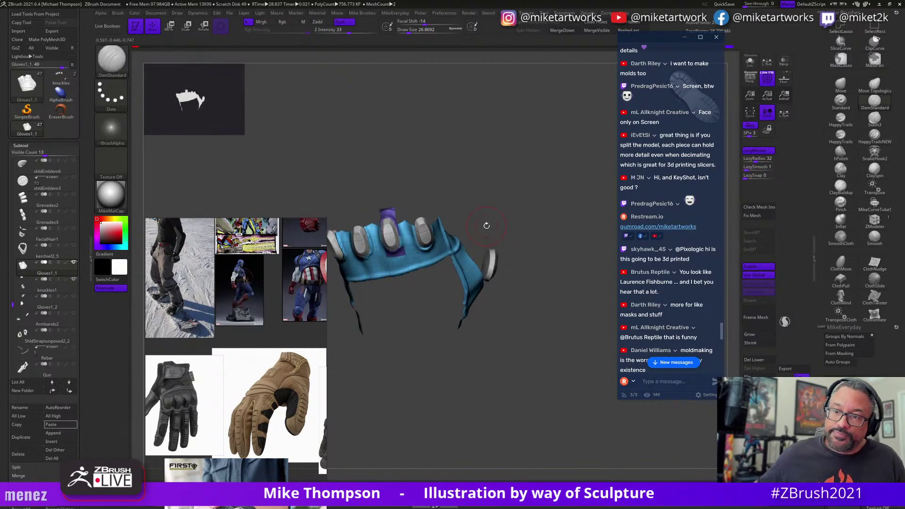
key("ctrl")
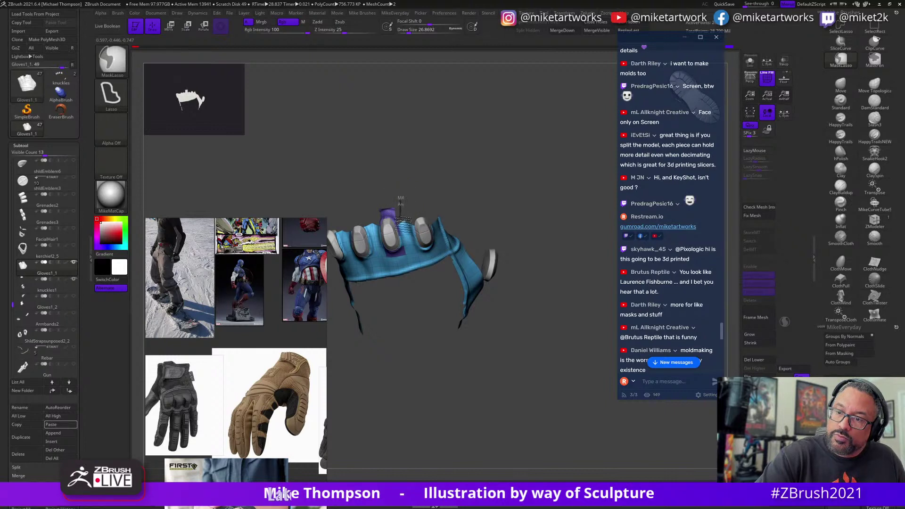
left_click_drag(395, 200, 391, 203, "ctrl")
left_click(389, 154, "ctrl")
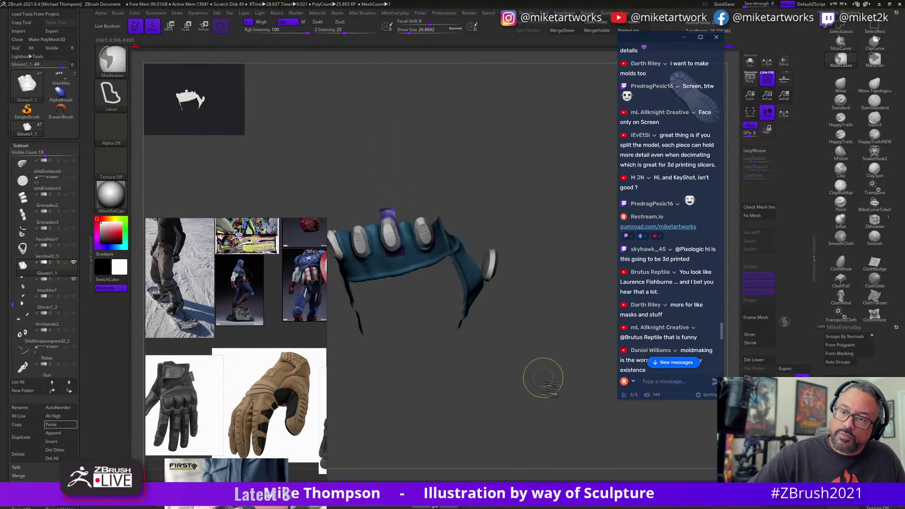
key("ctrl+w")
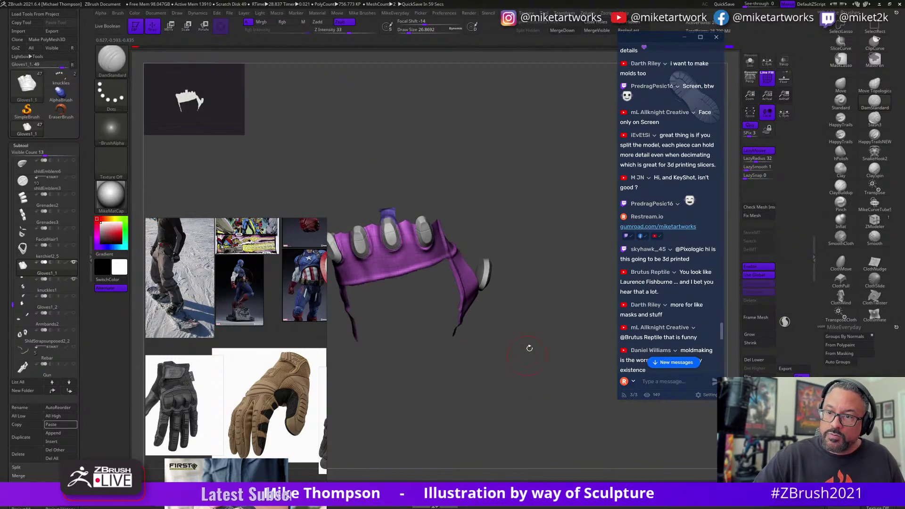
Merge the middle finger's base patch and adjoining finger section into one polygroup, and show the whole glove again.
left_click(519, 228, "ctrl+shift")
left_click(393, 209, "ctrl+shift")
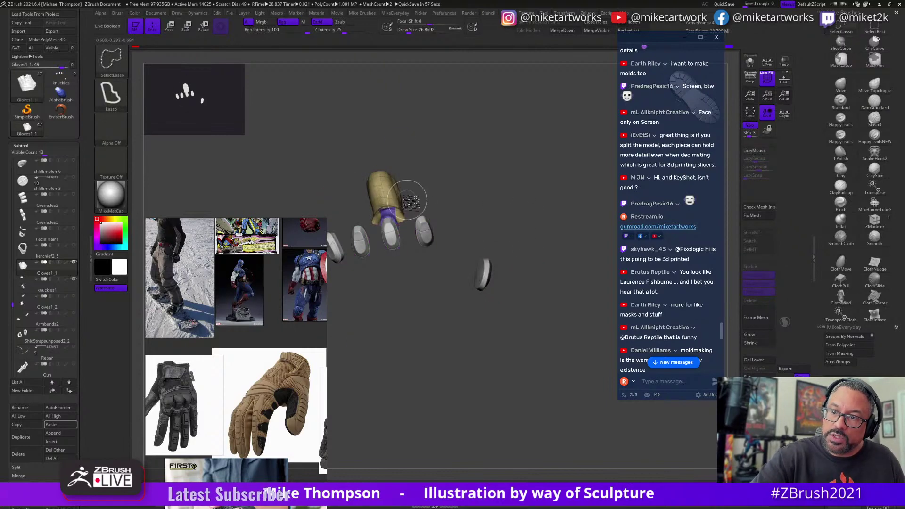
key("ctrl+w")
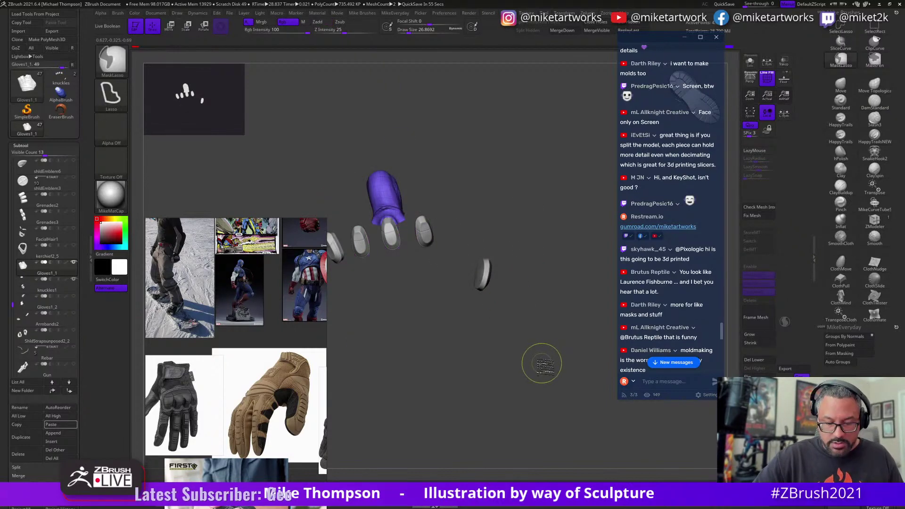
left_click(543, 363, "ctrl+shift")
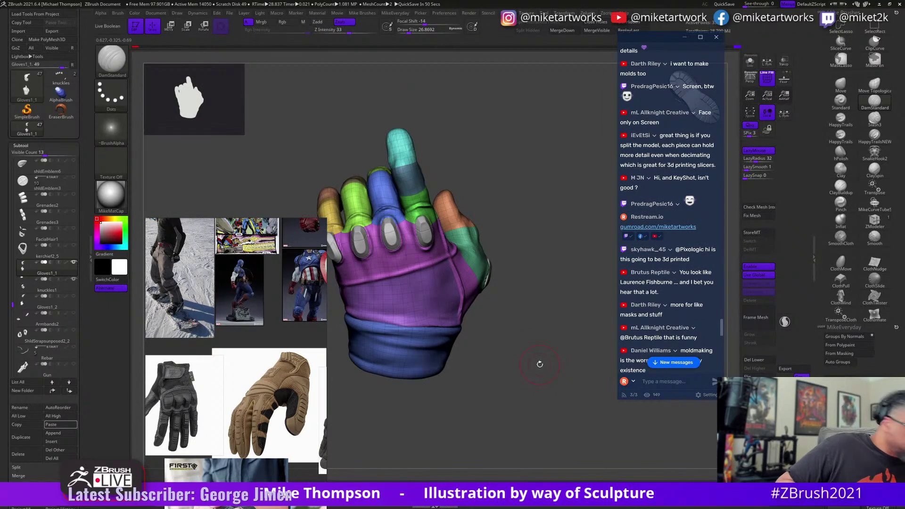
Isolate the base sections of the four fingers together with the knuckle pads.
left_click_drag(539, 364, 455, 271)
key("ctrl+shift")
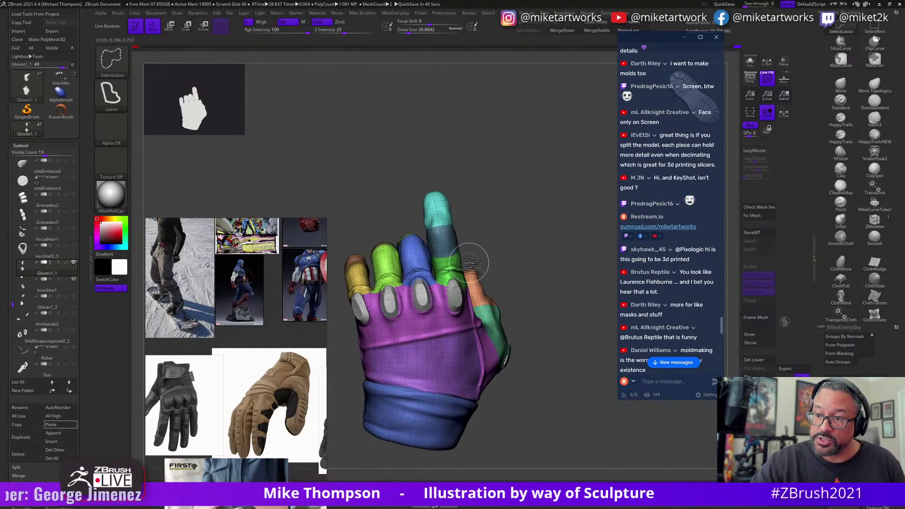
left_click_drag(515, 242, 503, 232)
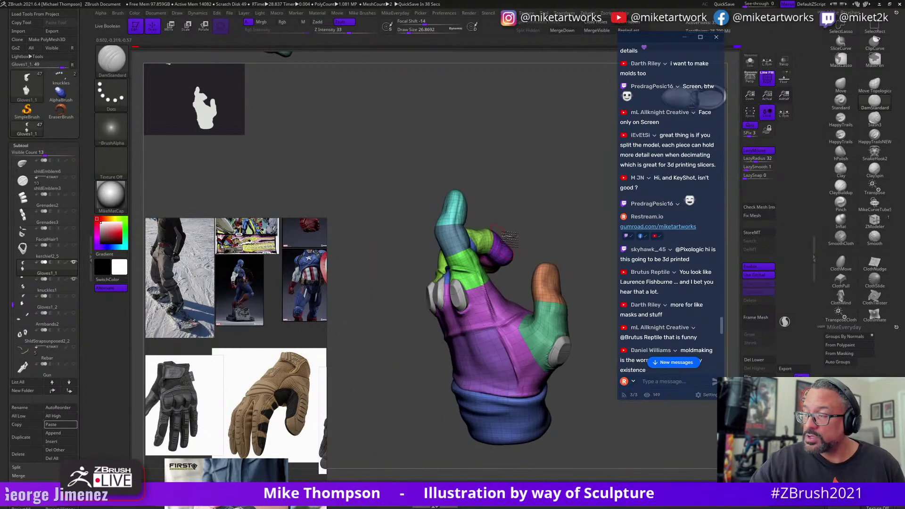
left_click(476, 271, "ctrl+shift")
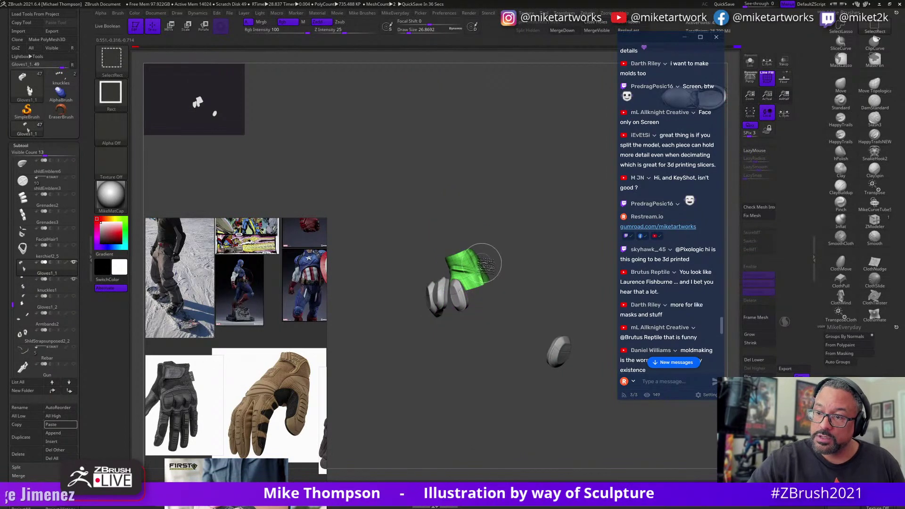
left_click(542, 231, "ctrl+shift")
left_click_drag(537, 238, 370, 282)
key("ctrl+shift")
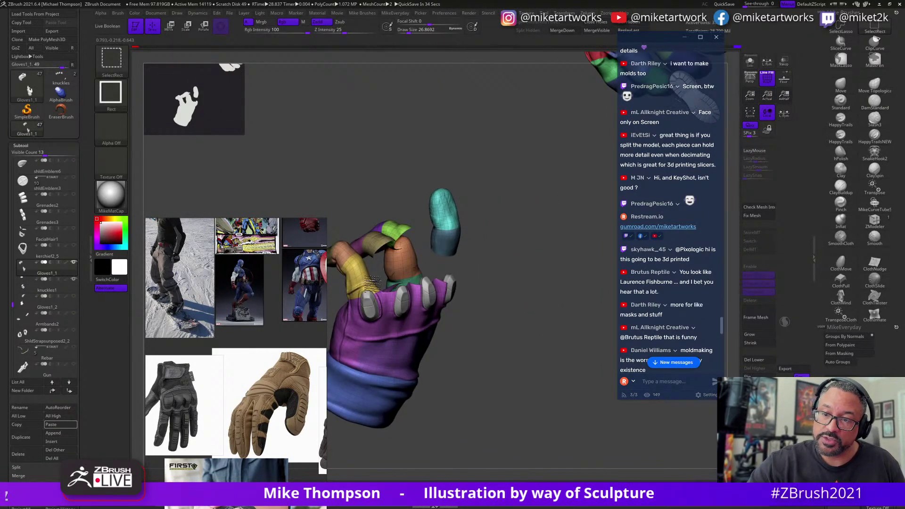
left_click_drag(549, 219, 550, 316, "ctrl+shift")
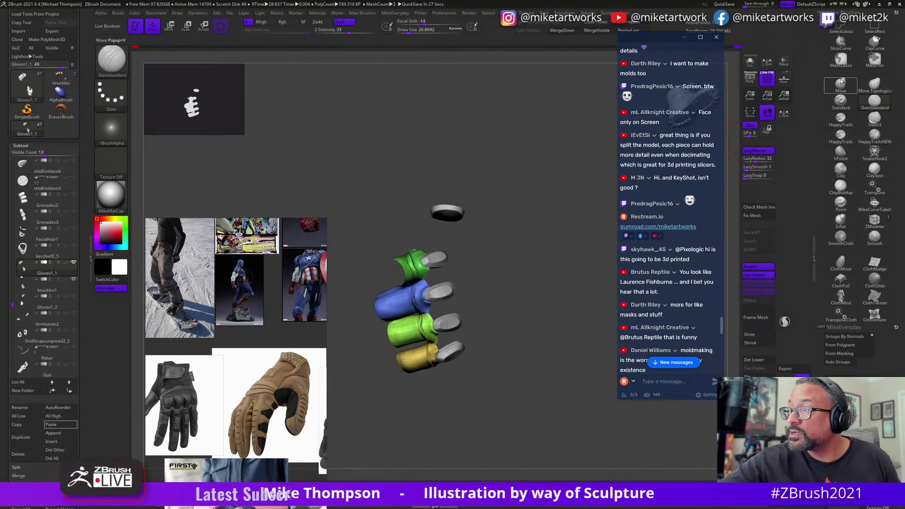
left_click_drag(509, 256, 510, 276)
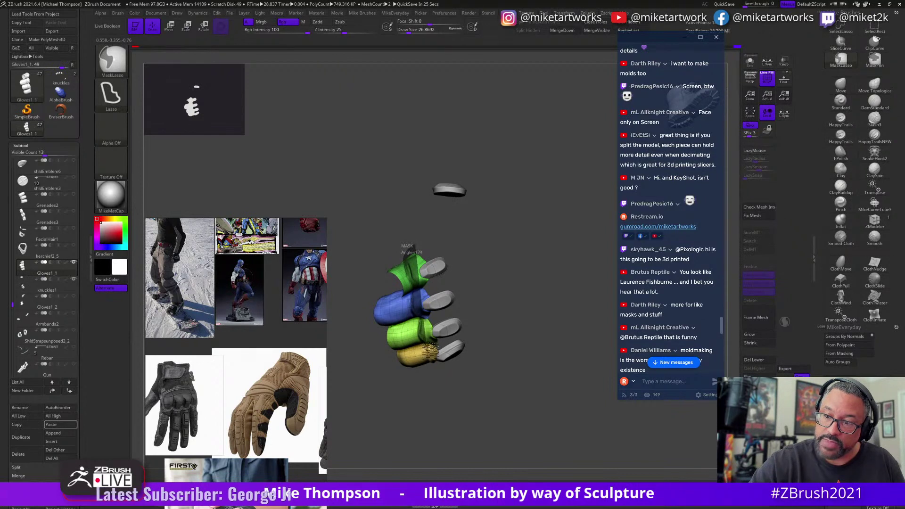
Mask the knuckle-side folds at the base of the isolated finger sections with lasso selections.
mouse_move(406, 252)
left_mouse_down("ctrl")
mouse_move(471, 264)
mouse_move(410, 301)
mouse_move(424, 226)
left_mouse_up("ctrl")
mouse_move(556, 330)
left_mouse_down()
mouse_move(572, 359)
mouse_move(551, 330)
left_mouse_up()
mouse_move(433, 375)
left_mouse_down("ctrl")
mouse_move(443, 402)
mouse_move(432, 386)
left_mouse_up("ctrl")
mouse_move(529, 299)
left_mouse_down()
mouse_move(518, 311)
mouse_move(541, 299)
mouse_move(523, 263)
mouse_move(525, 283)
left_mouse_up()
mouse_move(523, 313)
left_mouse_down()
mouse_move(543, 279)
mouse_move(550, 283)
mouse_move(476, 277)
left_mouse_up()
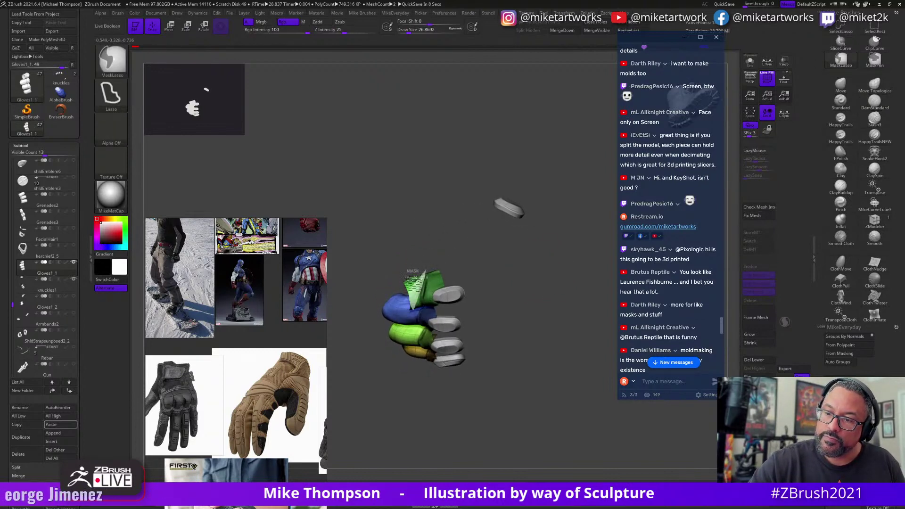
mouse_move(566, 246)
left_mouse_down()
mouse_move(565, 293)
mouse_move(487, 333)
mouse_move(495, 332)
left_mouse_up()
left_click_drag(495, 331, 480, 337, "ctrl")
left_click_drag(455, 301, 455, 306, "ctrl")
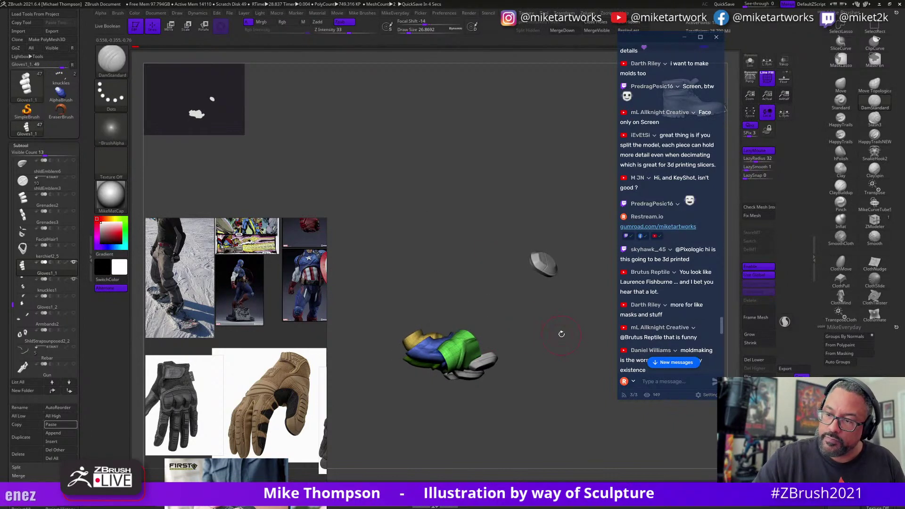
mouse_move(560, 333)
left_mouse_down()
mouse_move(542, 269)
mouse_move(553, 270)
mouse_move(524, 313)
mouse_move(531, 300)
left_mouse_up()
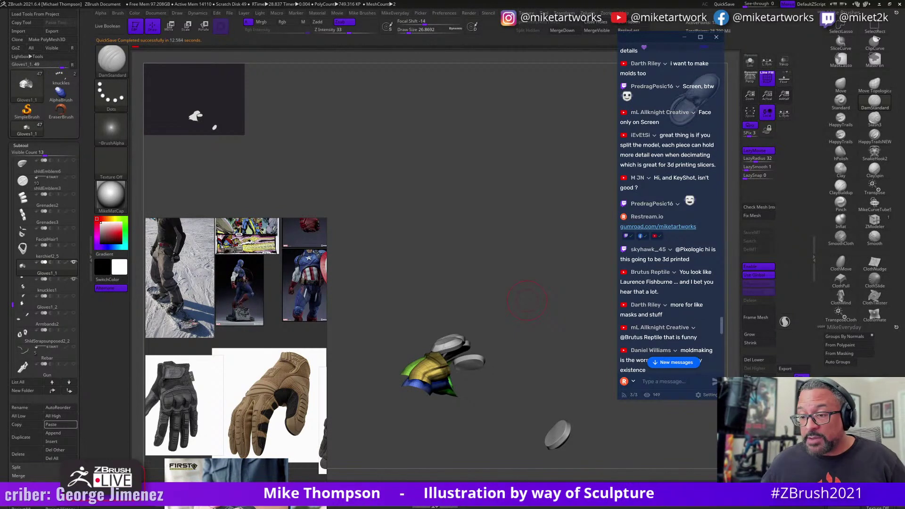
scroll(674, 185, "down", 3)
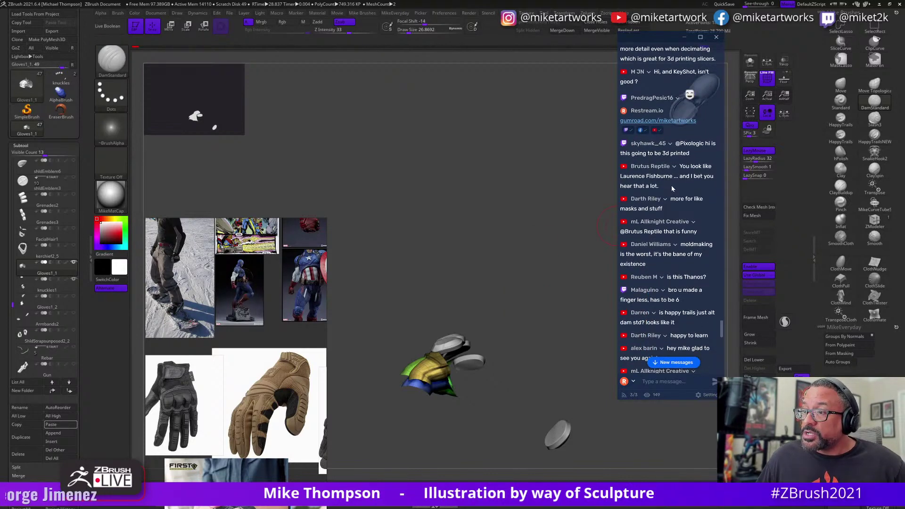
scroll(671, 186, "down", 1)
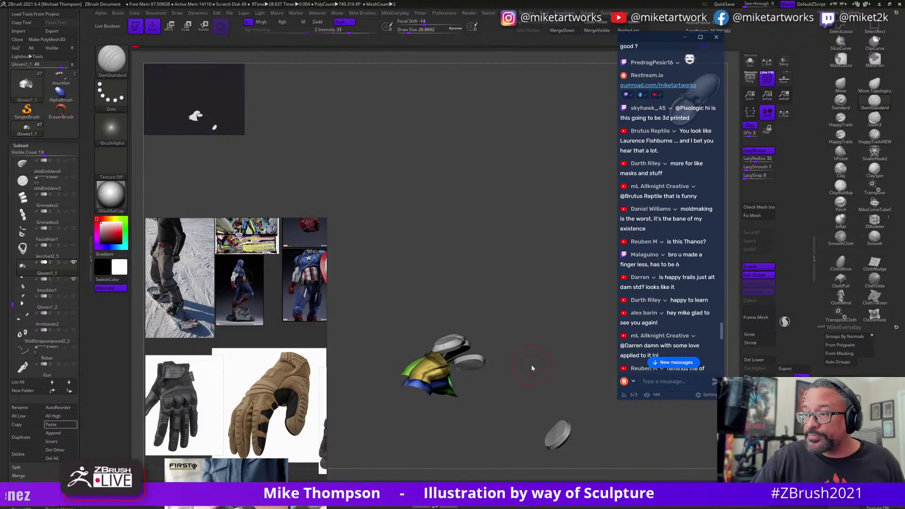
Finish masking the folds around the finger bases, make them a separate polygroup and show the whole glove again.
mouse_move(531, 368)
left_mouse_down()
mouse_move(550, 365)
mouse_move(539, 359)
mouse_move(580, 312)
mouse_move(565, 337)
mouse_move(484, 355)
left_mouse_up()
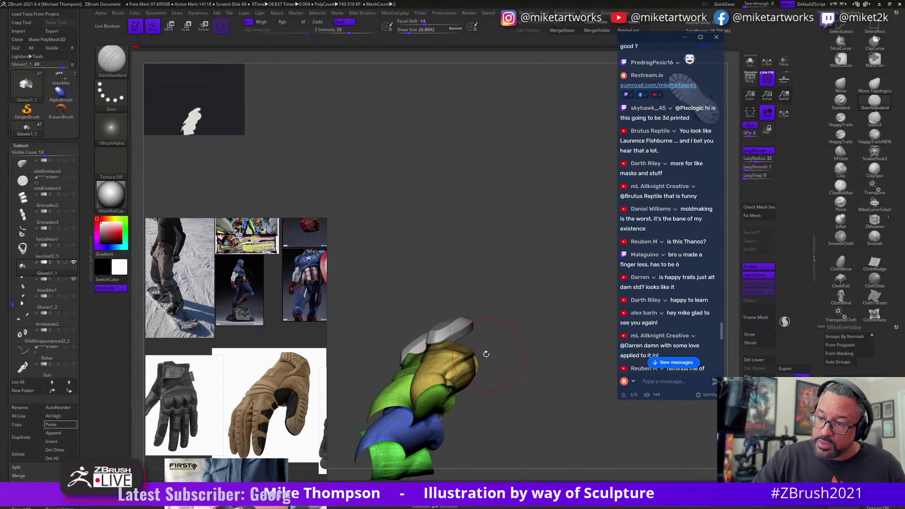
key("ctrl")
mouse_move(572, 339)
left_mouse_down()
mouse_move(541, 313)
mouse_move(564, 308)
mouse_move(571, 339)
mouse_move(559, 335)
left_mouse_up()
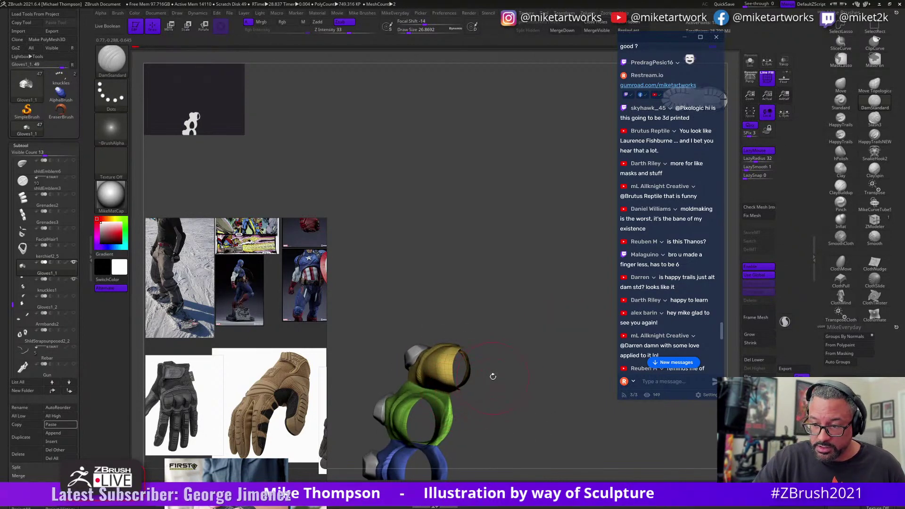
mouse_move(490, 376)
left_mouse_down()
mouse_move(509, 381)
mouse_move(486, 377)
mouse_move(488, 459)
left_mouse_up()
key("ctrl")
mouse_move(542, 358)
left_mouse_down()
mouse_move(553, 343)
mouse_move(545, 374)
mouse_move(577, 329)
mouse_move(568, 323)
mouse_move(583, 327)
mouse_move(534, 319)
left_mouse_up()
key("ctrl")
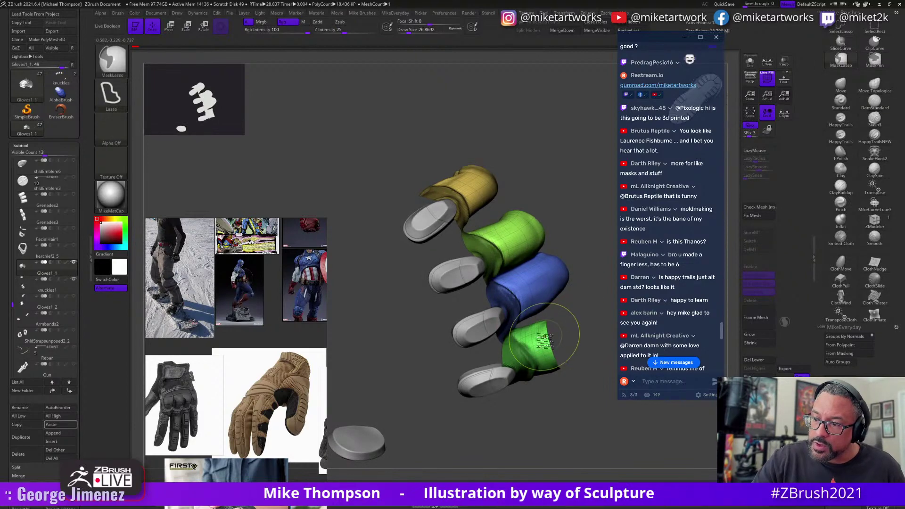
mouse_move(569, 308)
left_mouse_down()
mouse_move(561, 310)
mouse_move(565, 349)
mouse_move(579, 339)
mouse_move(438, 295)
left_mouse_up()
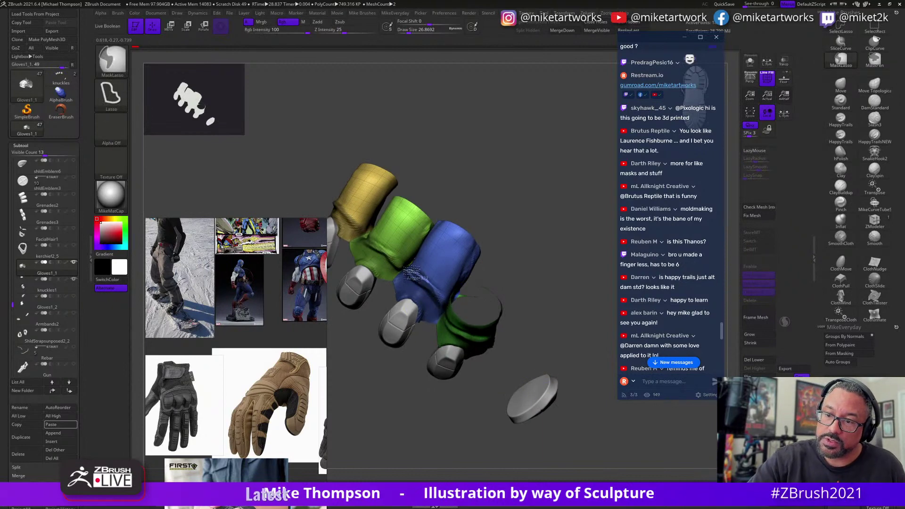
mouse_move(562, 319)
left_mouse_down()
mouse_move(570, 315)
mouse_move(550, 319)
left_mouse_up()
left_click(511, 344, "ctrl+shift")
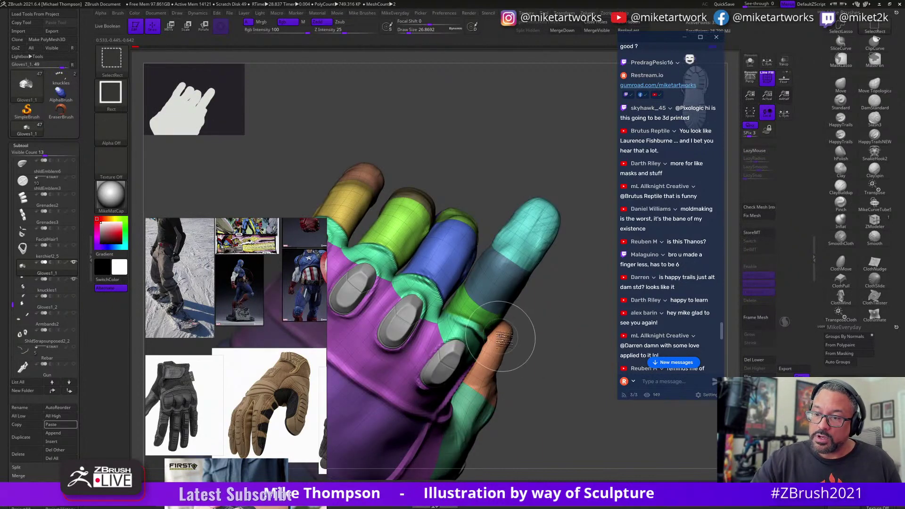
Isolate the green polygroup covering the palm and finger-base folds and check its edges around the finger openings.
mouse_move(510, 343)
left_mouse_down()
mouse_move(576, 280)
mouse_move(584, 301)
mouse_move(581, 284)
mouse_move(580, 428)
mouse_move(590, 430)
mouse_move(577, 432)
mouse_move(572, 421)
mouse_move(579, 425)
left_mouse_up()
left_click(579, 292, "ctrl+shift")
left_click(594, 431, "ctrl+shift")
left_click(529, 246, "ctrl+shift")
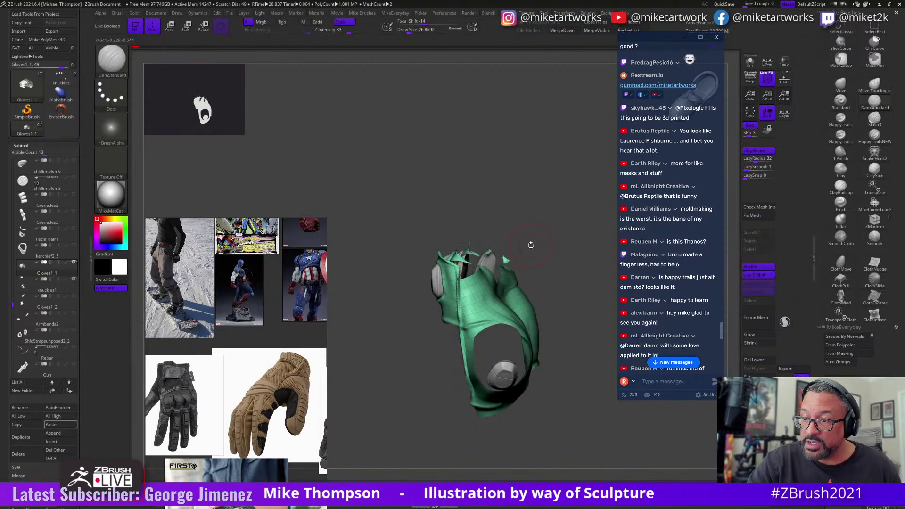
left_click_drag(529, 246, 505, 238)
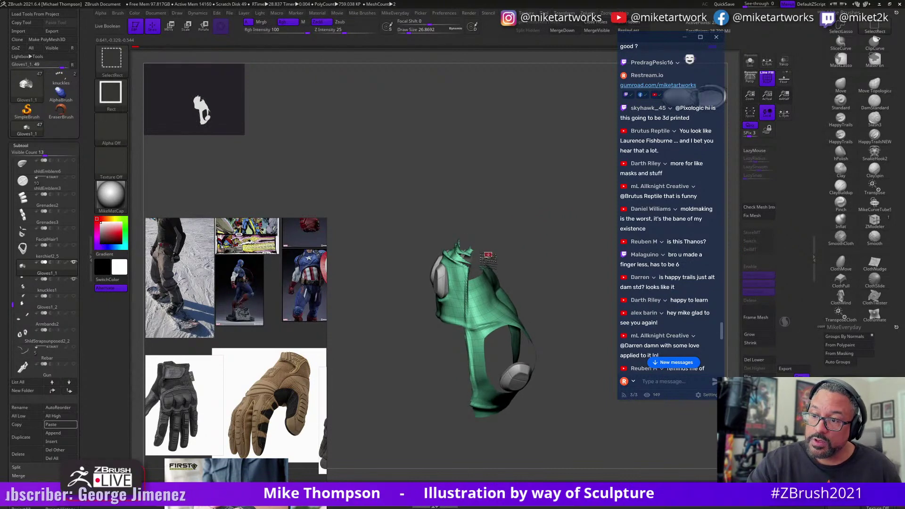
left_click(537, 246, "ctrl+shift")
Hide the glove body to expose the fingers, thumb and cuff, and sort out the leftover patches at the finger bases.
mouse_move(549, 236)
left_mouse_down()
mouse_move(565, 267)
mouse_move(569, 258)
left_mouse_up()
key("ctrl+shift")
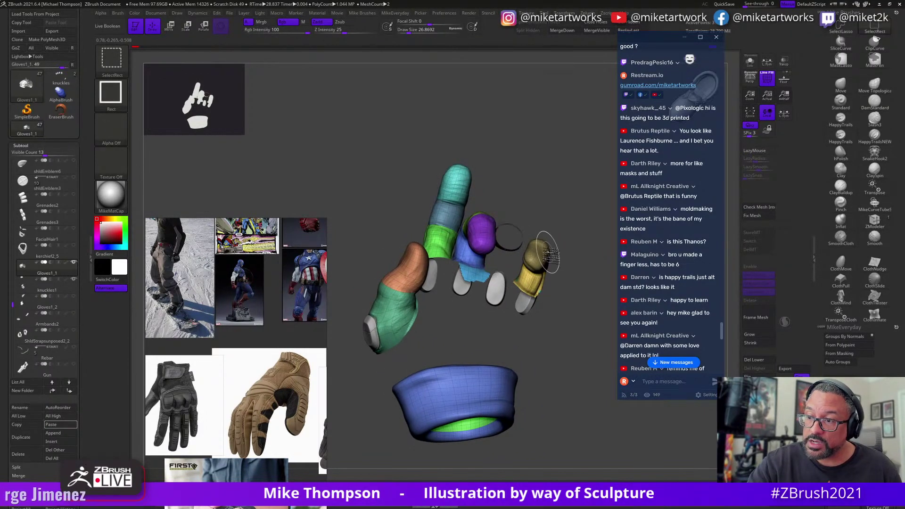
left_click_drag(535, 253, 544, 269)
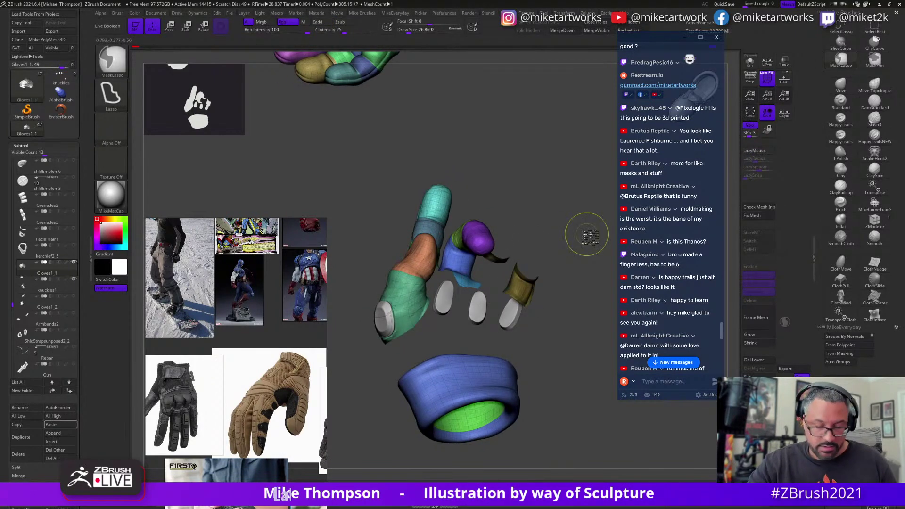
left_click(559, 270, "ctrl+shift")
left_click_drag(574, 380, 578, 410)
left_click(480, 281, "ctrl+shift")
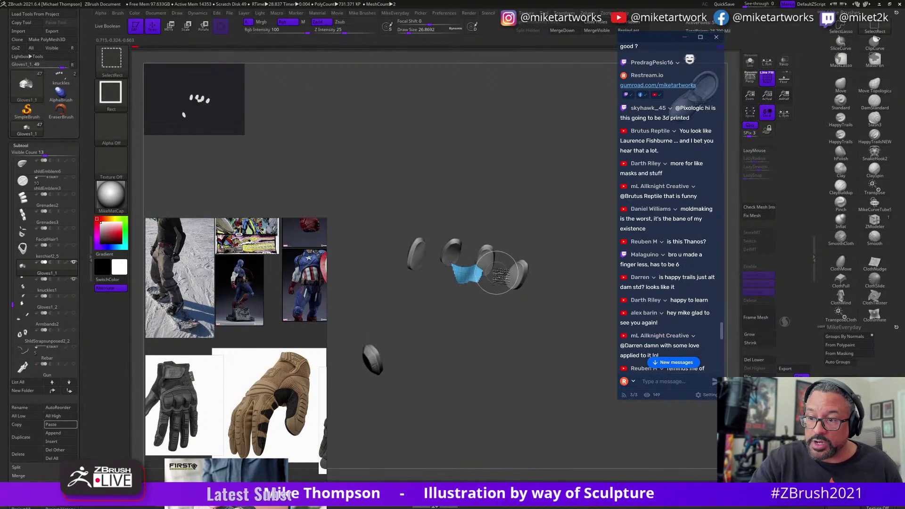
left_click(545, 274, "ctrl+shift")
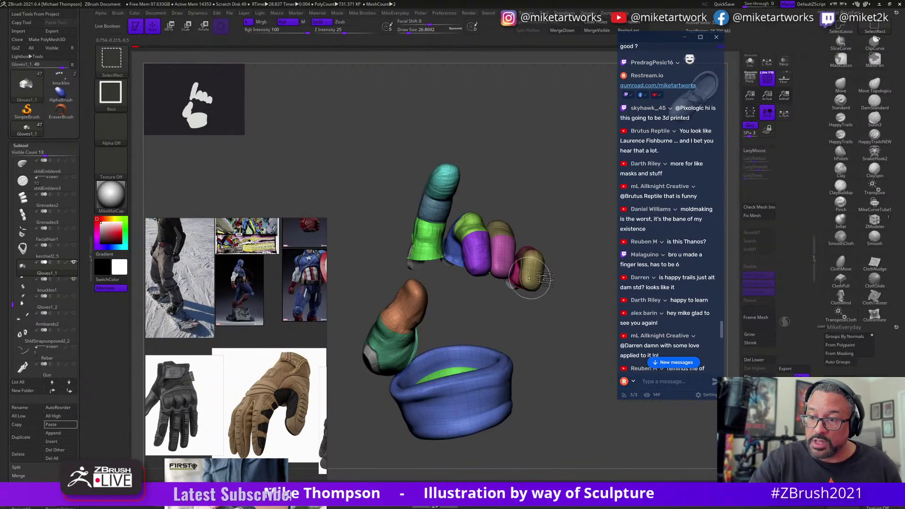
Merge the knuckle panel, finger-base folds and palm into a single polygroup and show the whole glove again.
left_click_drag(529, 278, 582, 323)
left_click_drag(569, 418, 556, 396)
left_click(579, 426, "ctrl+shift")
key("ctrl+w")
left_click(551, 376, "ctrl+shift")
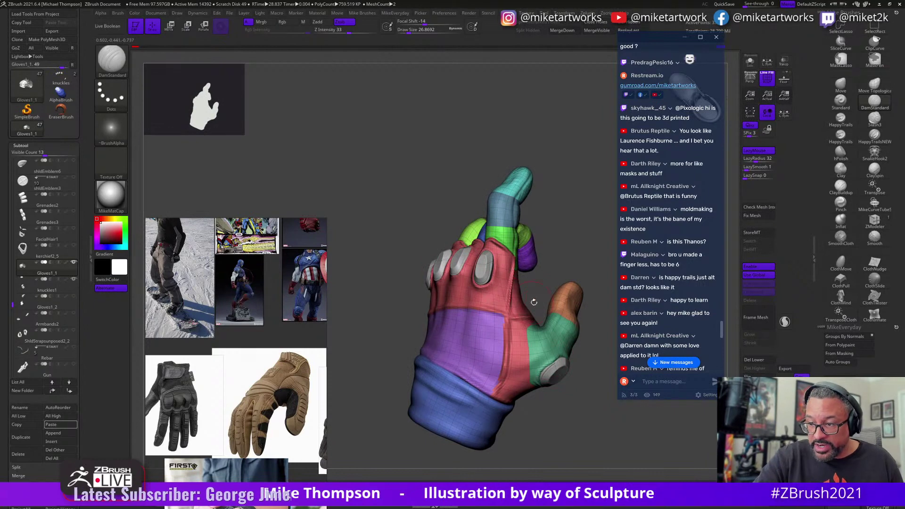
Inspect the glove's polygroups from the back and little-finger side, and isolate the merged knuckle and palm group.
mouse_move(570, 434)
left_mouse_down()
mouse_move(576, 446)
mouse_move(558, 426)
left_mouse_up()
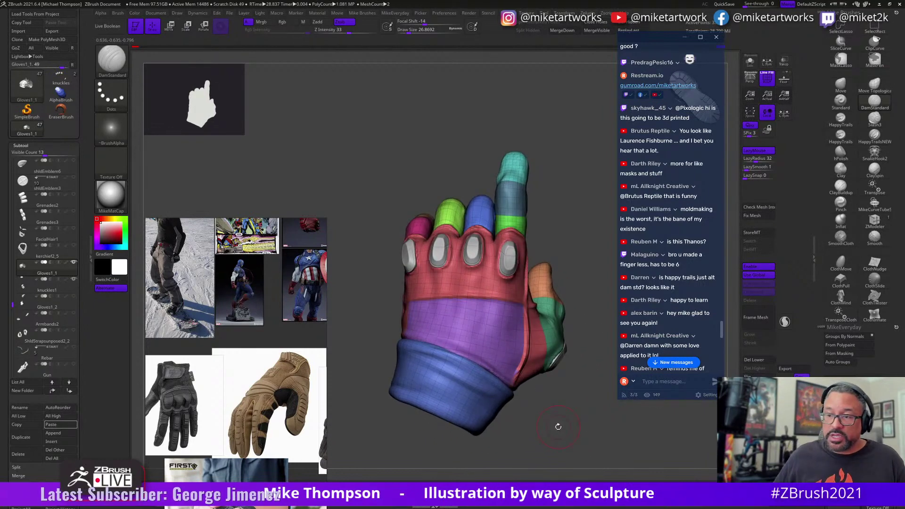
left_click_drag(490, 305, 490, 334)
left_click_drag(558, 400, 572, 404)
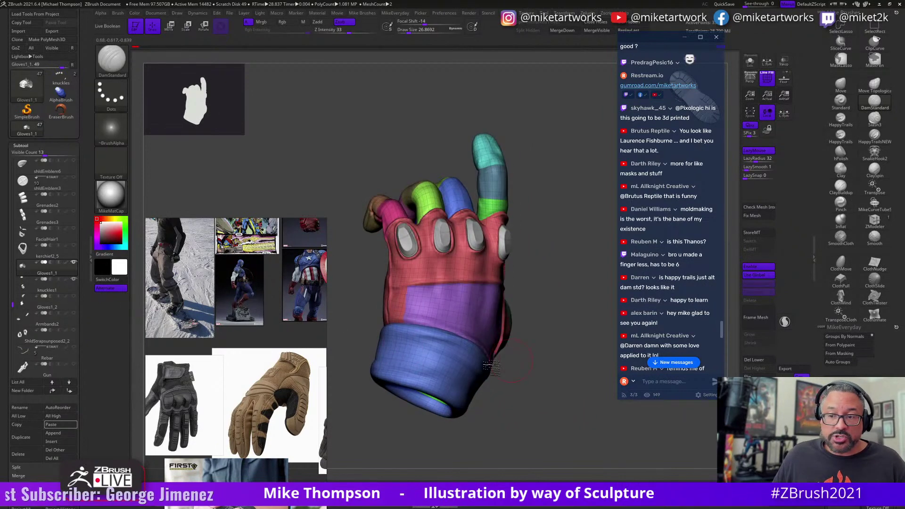
left_click_drag(621, 419, 610, 436)
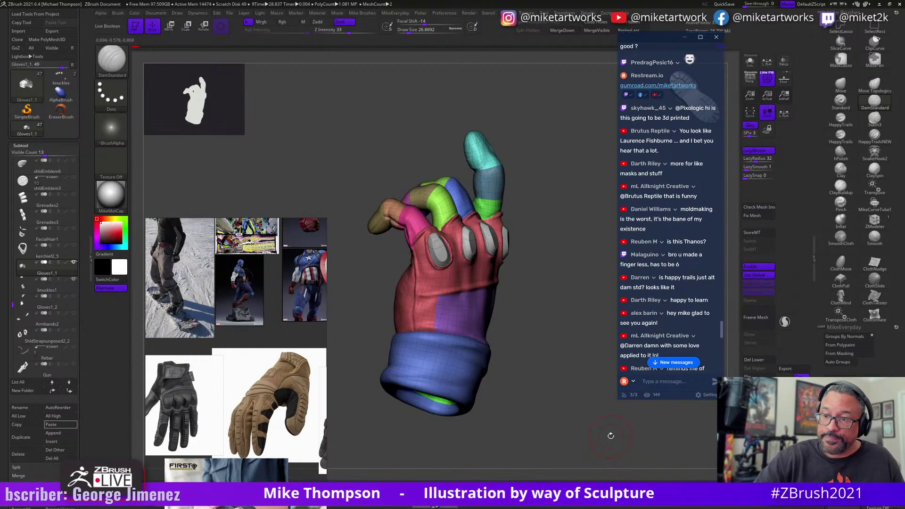
left_click(464, 300, "ctrl+shift")
left_click_drag(537, 307, 523, 290)
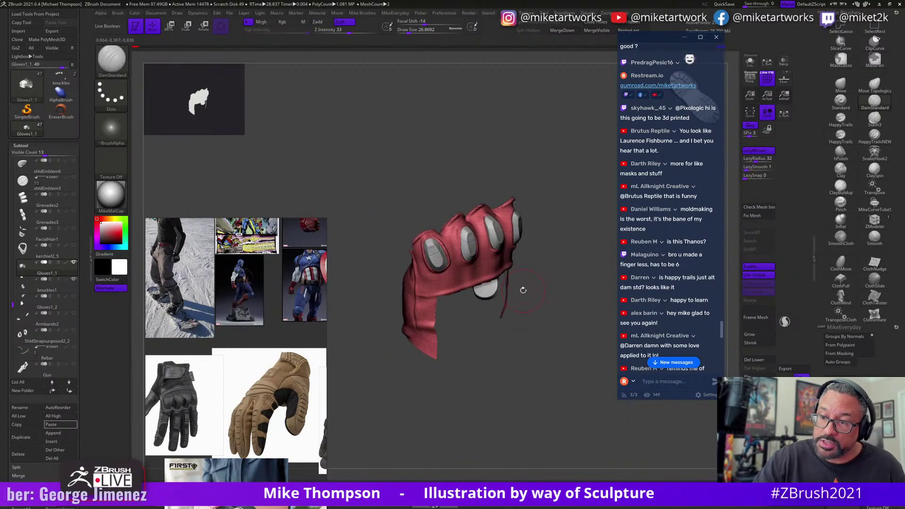
Mask the little-finger-side strip beside the back of the hand, give it its own polygroup and show the whole glove.
key("ctrl")
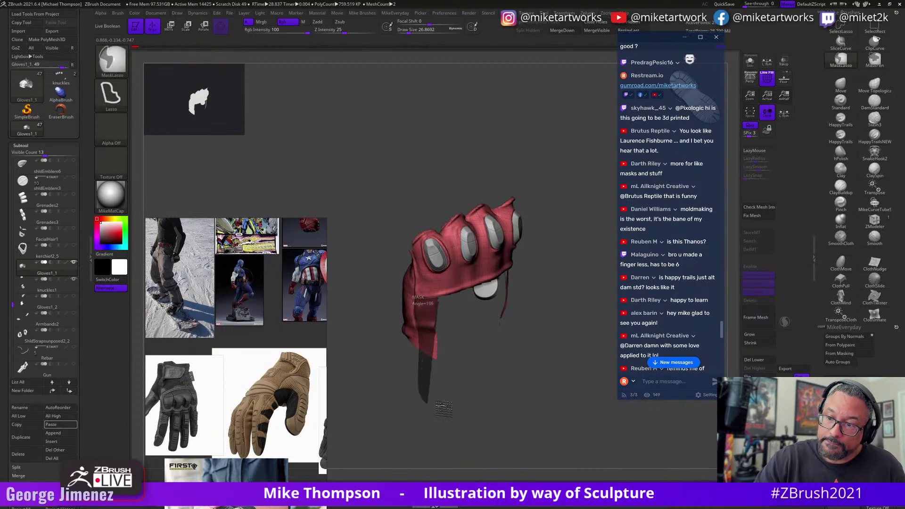
left_click_drag(444, 409, 442, 407, "ctrl")
left_click_drag(549, 307, 569, 321)
mouse_move(428, 330)
right_mouse_down()
mouse_move(447, 340)
mouse_move(434, 338)
right_mouse_up()
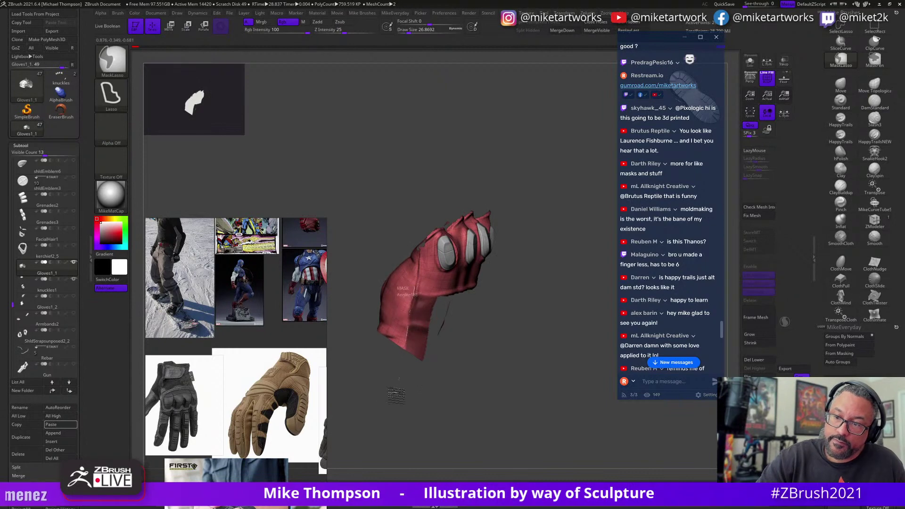
mouse_move(430, 227)
left_mouse_down()
mouse_move(453, 330)
mouse_move(473, 363)
mouse_move(556, 349)
mouse_move(533, 377)
mouse_move(564, 354)
mouse_move(456, 390)
mouse_move(488, 375)
mouse_move(490, 384)
mouse_move(438, 289)
left_mouse_up()
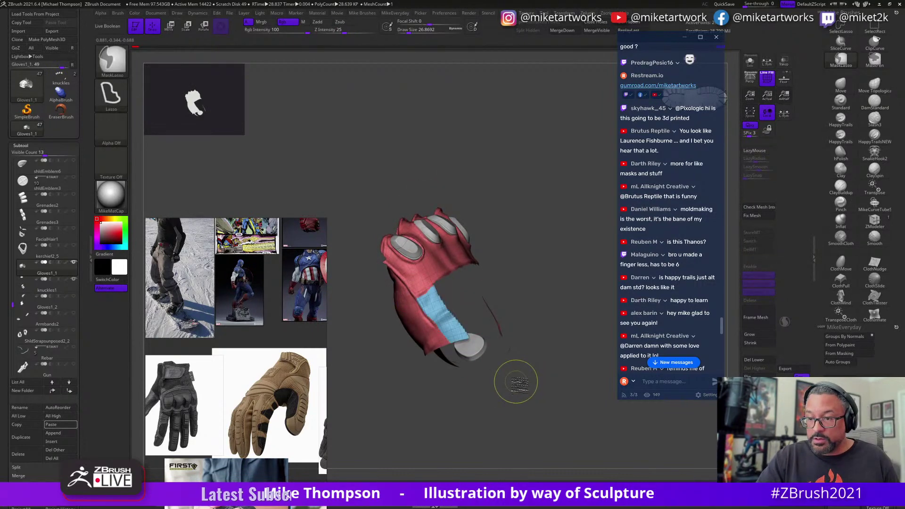
mouse_move(515, 398)
left_mouse_down()
mouse_move(507, 406)
mouse_move(515, 408)
mouse_move(446, 348)
left_mouse_up()
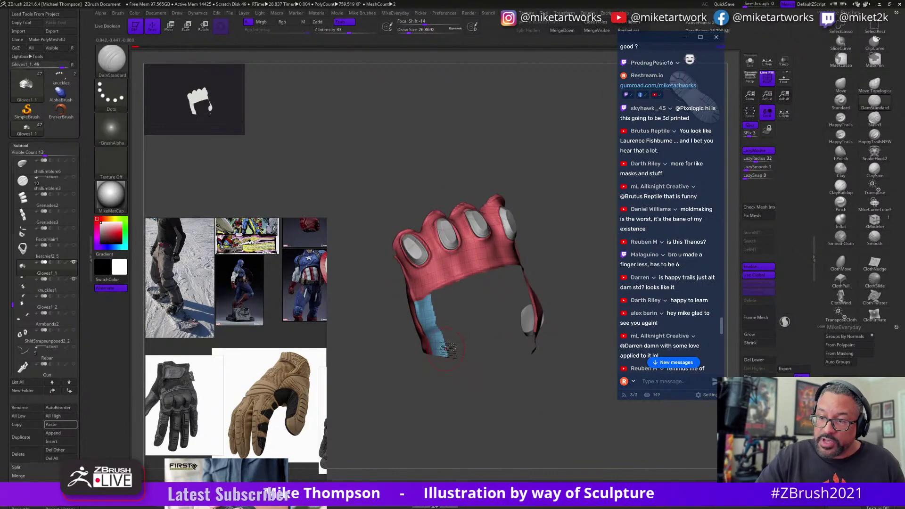
left_click(473, 401, "ctrl+shift")
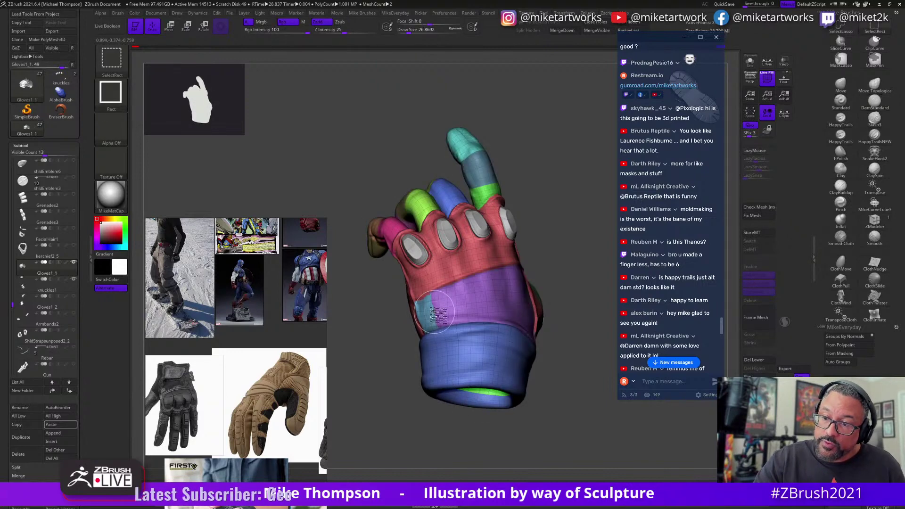
Isolate the back-of-hand panel with its side strip, merge them into a single polygroup and show the whole glove.
left_click(528, 275, "ctrl+shift")
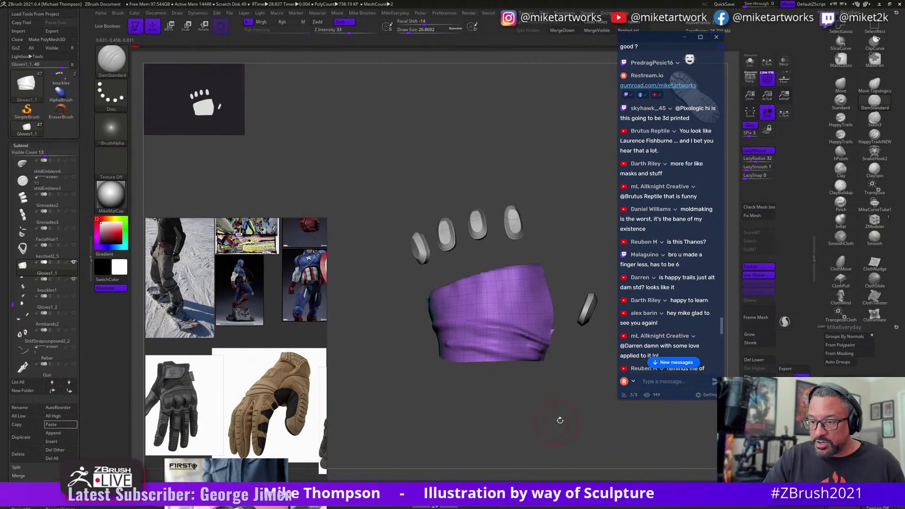
left_click_drag(565, 411, 571, 428)
key("ctrl+w")
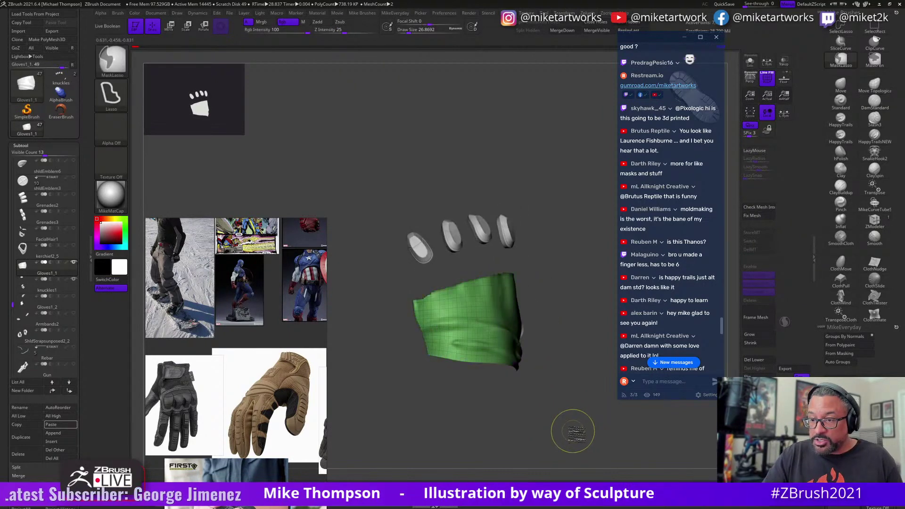
left_click(579, 424, "ctrl+shift")
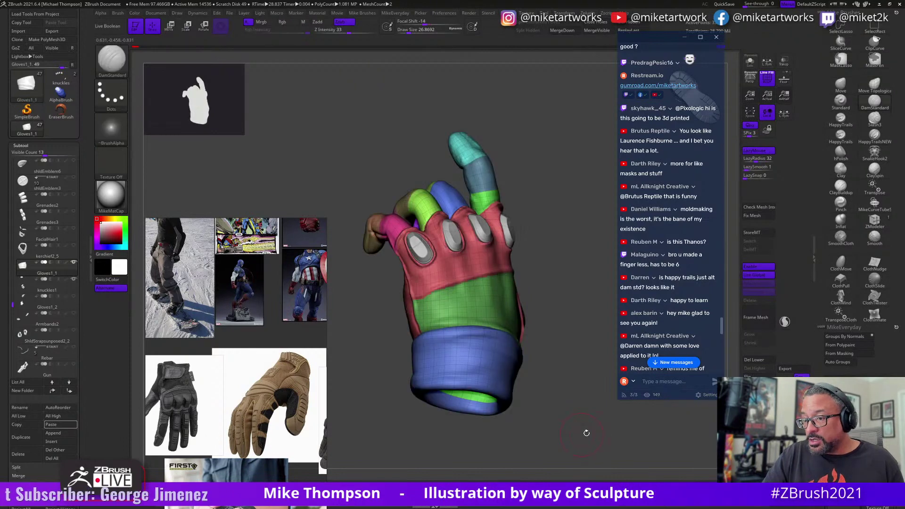
Shift the glove reference images closer to the model and compare them with the glove's polygroup panels.
mouse_move(585, 430)
left_mouse_down()
mouse_move(577, 437)
mouse_move(599, 422)
mouse_move(557, 410)
mouse_move(579, 408)
mouse_move(572, 400)
mouse_move(591, 390)
mouse_move(583, 400)
mouse_move(545, 288)
mouse_move(570, 324)
mouse_move(582, 308)
mouse_move(576, 299)
left_mouse_up()
key("ctrl")
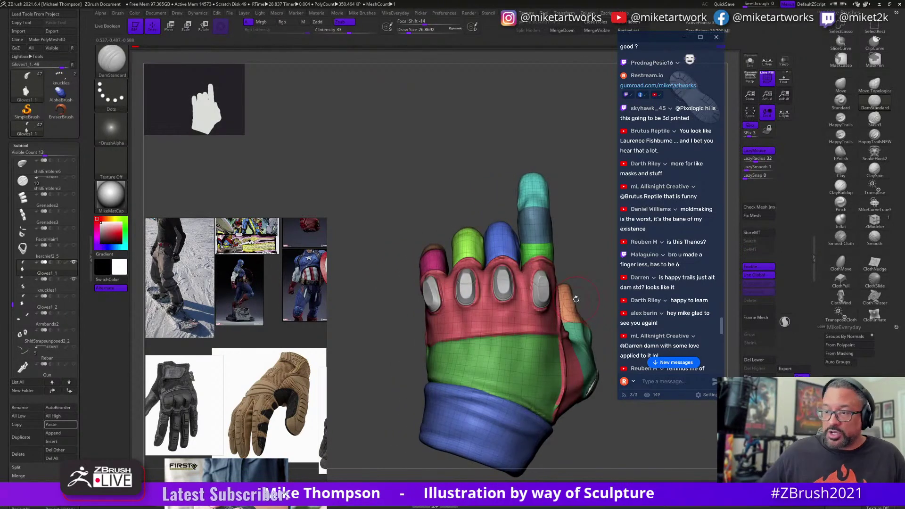
left_click_drag(353, 310, 556, 429)
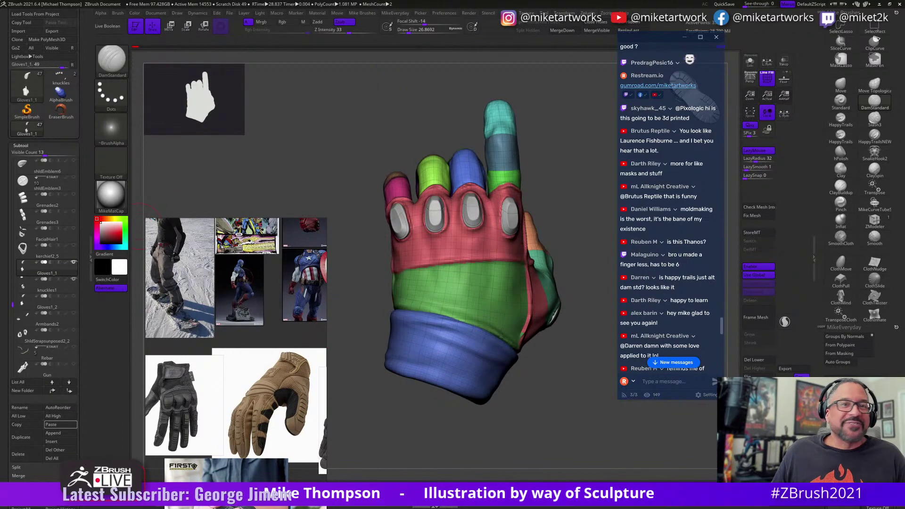
left_click_drag(175, 276, 228, 211)
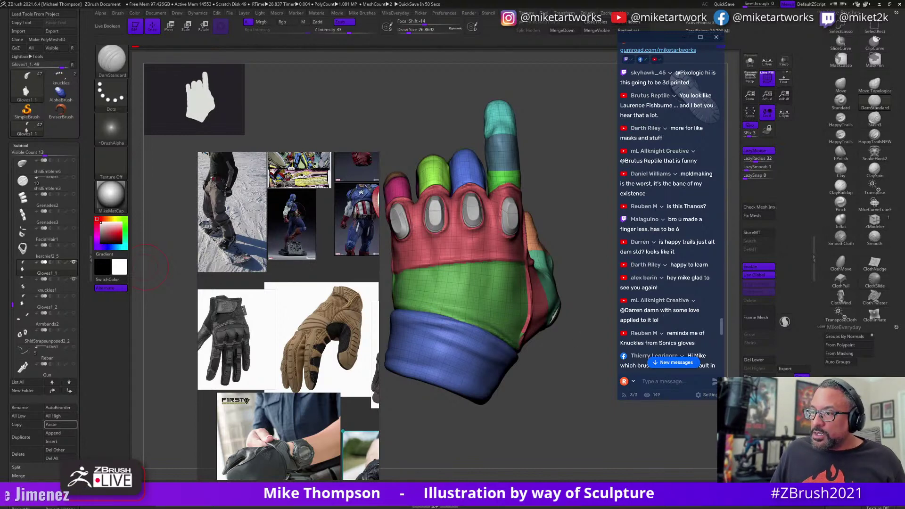
left_click_drag(550, 428, 554, 429)
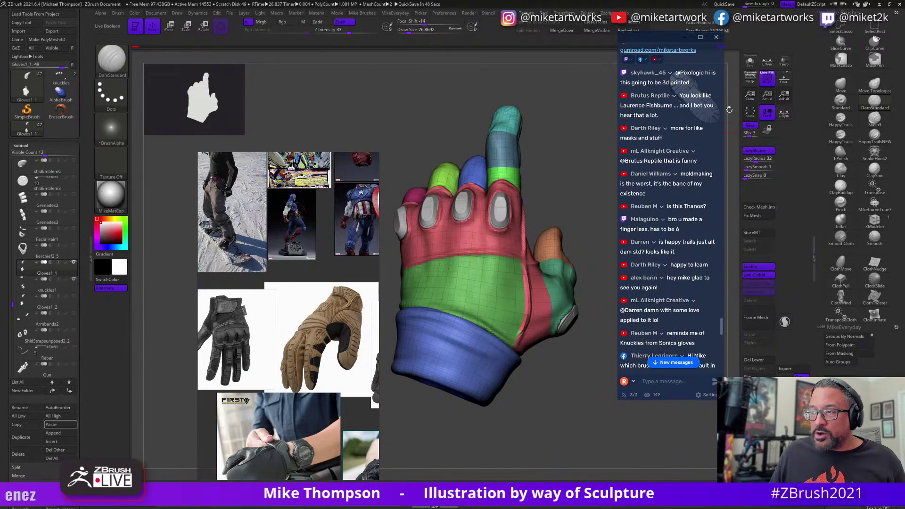
left_click_drag(593, 280, 352, 341)
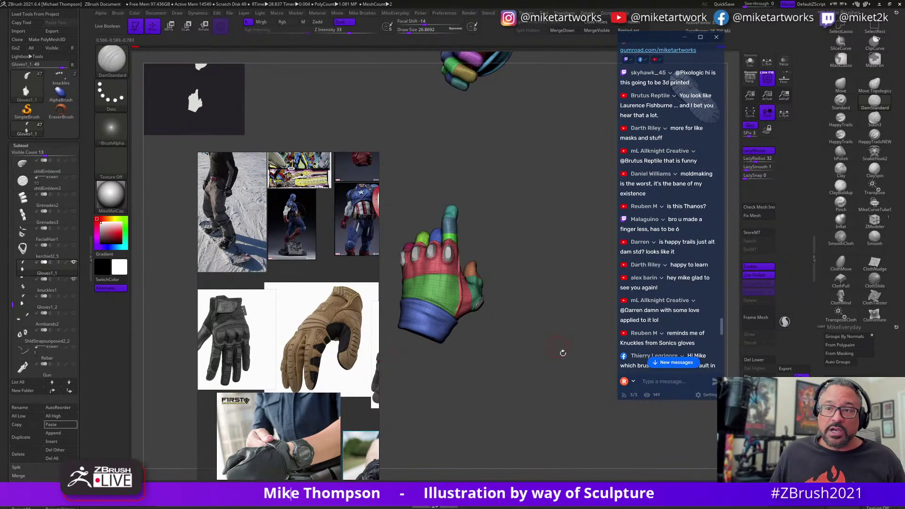
Show all subtools of the figure, hide the Gloves1_2 subtool and turn off the polyframe display.
left_click_drag(562, 353, 770, 42)
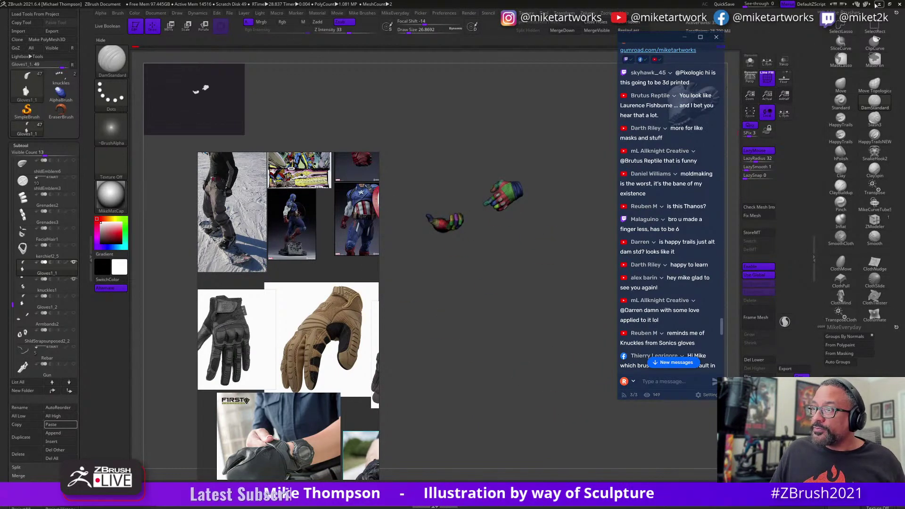
left_click(74, 279, "shift")
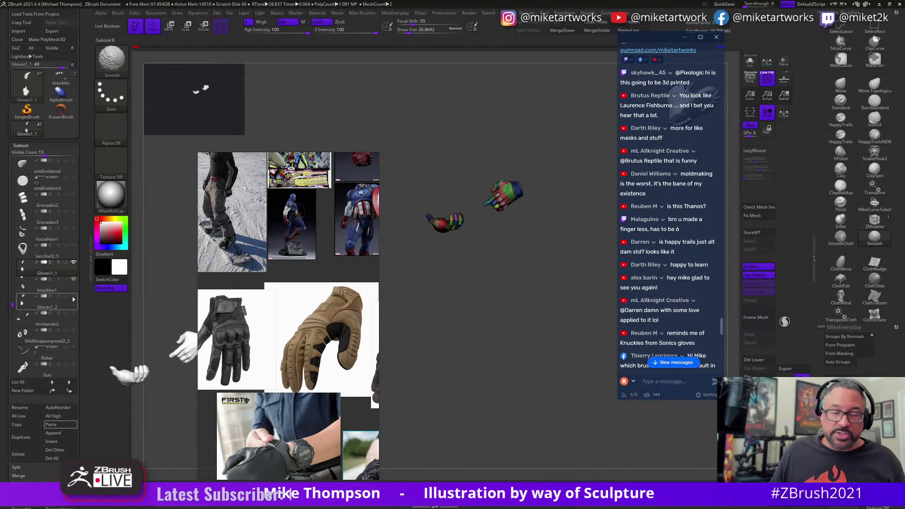
left_click_drag(574, 466, 660, 480)
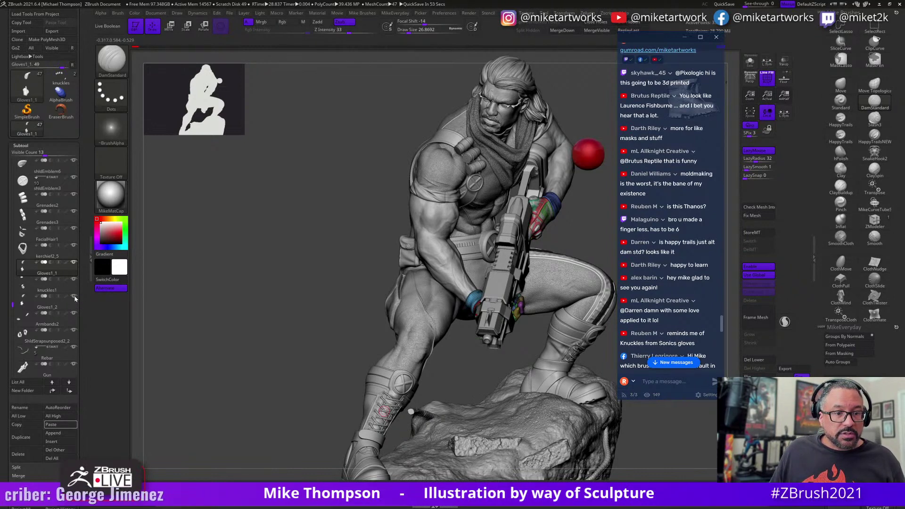
mouse_move(75, 298)
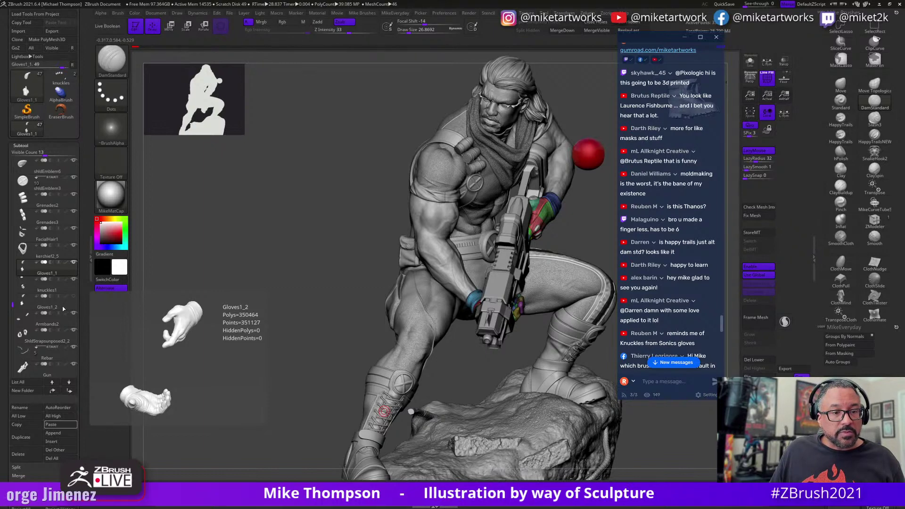
left_click_drag(244, 335, 466, 409)
key("space")
left_click(474, 459)
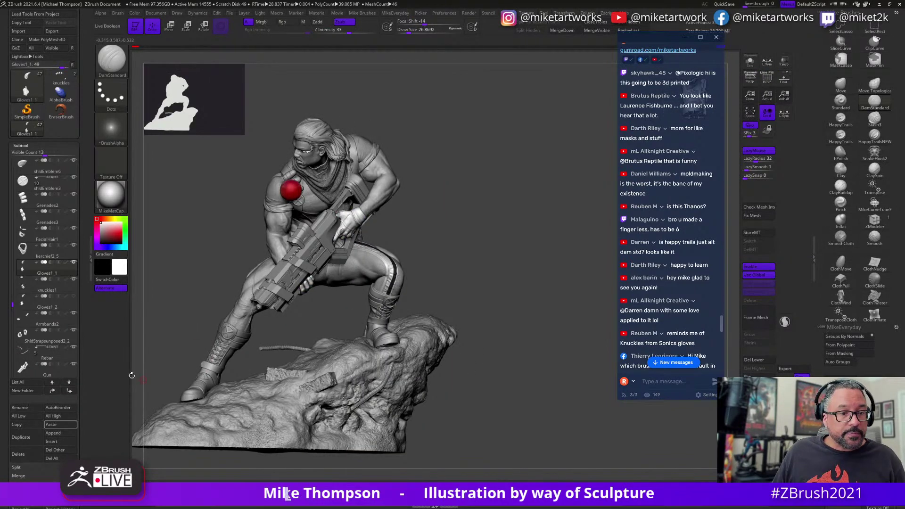
Hide the red sphere subtool listed below Stones.
scroll(23, 311, "down", 1)
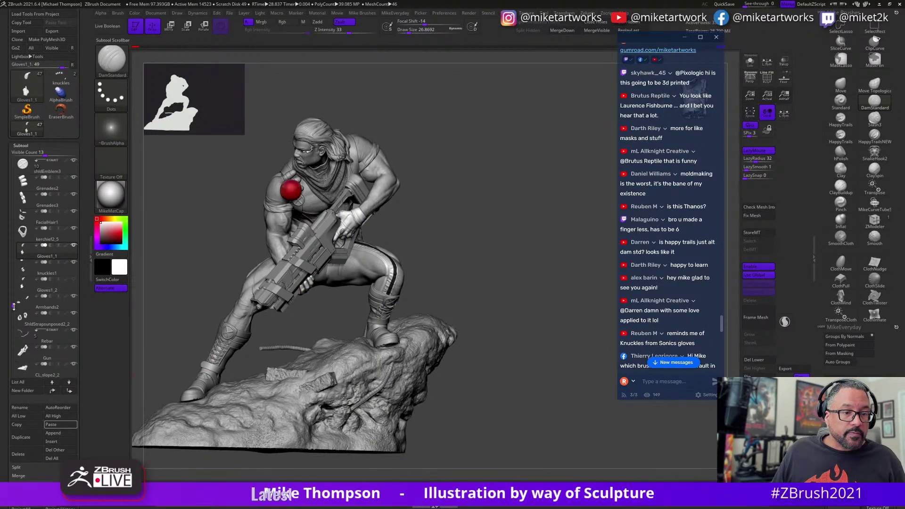
scroll(14, 330, "down", 5)
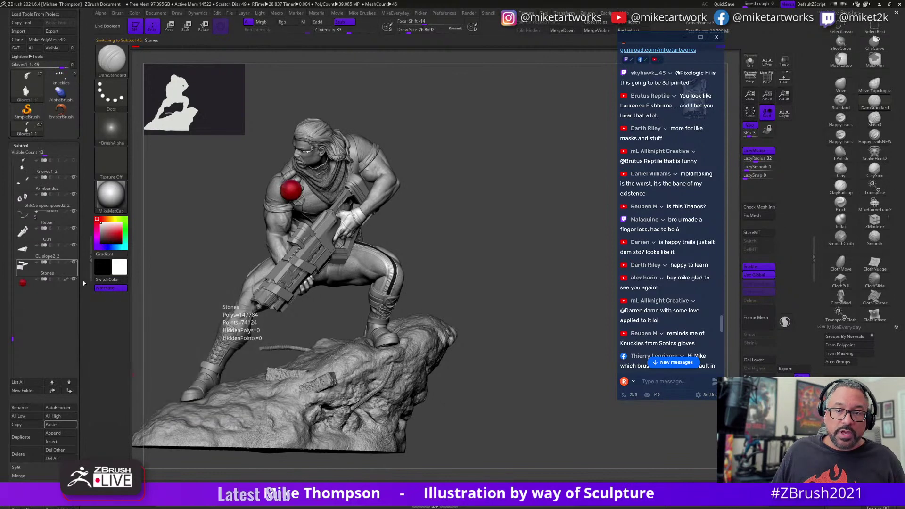
left_click(73, 281)
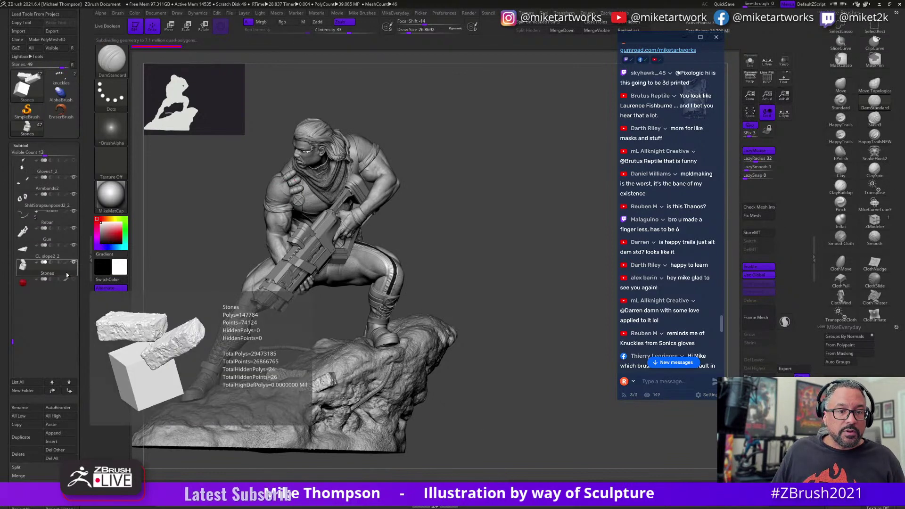
Select the BishopNoColor1 subtool, turn the figure to a front three-quarter view and take a canvas snapshot of it.
left_click(280, 238, "alt")
mouse_move(499, 356)
left_mouse_down()
mouse_move(468, 363)
mouse_move(509, 382)
mouse_move(495, 424)
mouse_move(484, 415)
mouse_move(482, 428)
mouse_move(679, 422)
left_mouse_up()
key("shift+s")
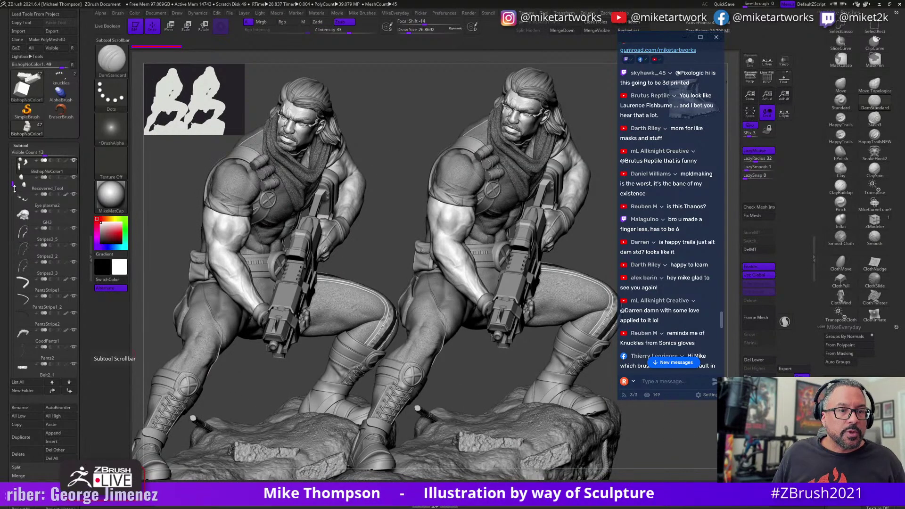
Select the Gloves1_1 subtool, clone it as a separate tool and switch to that clone.
left_click_drag(14, 188, 13, 174)
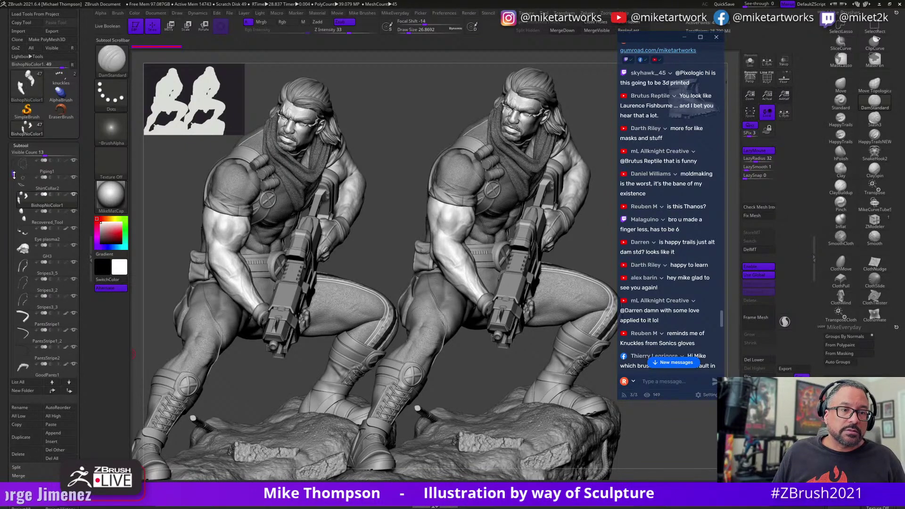
left_click(559, 224, "alt")
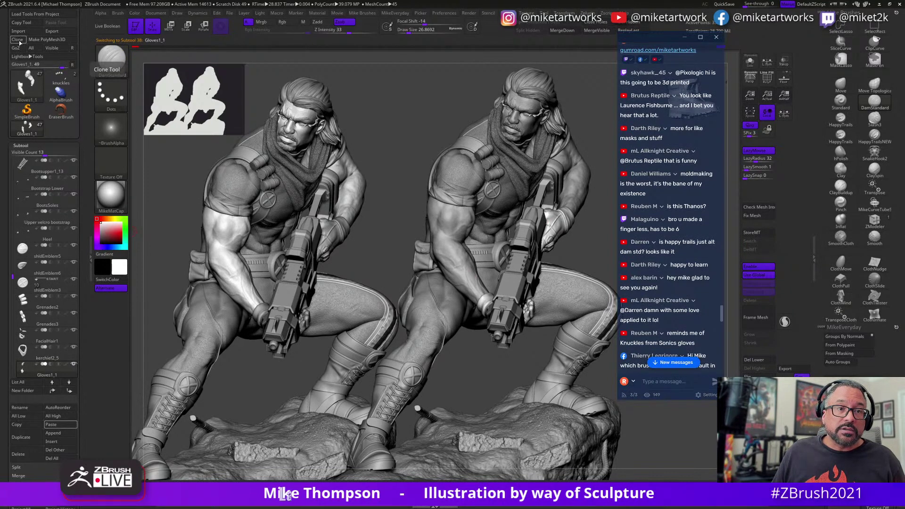
left_click(39, 135)
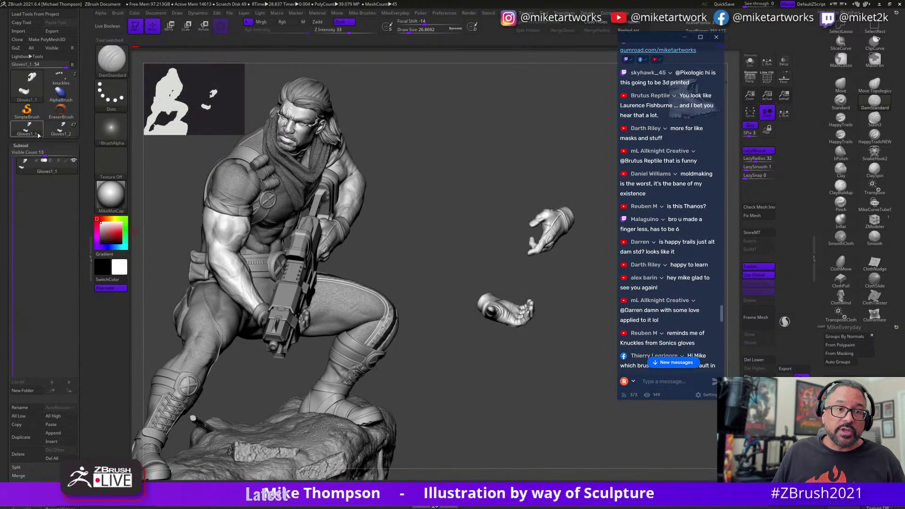
Check the cloned gloves' polygroups with the polyframe display, and turn the display off again.
left_click_drag(442, 318, 566, 334)
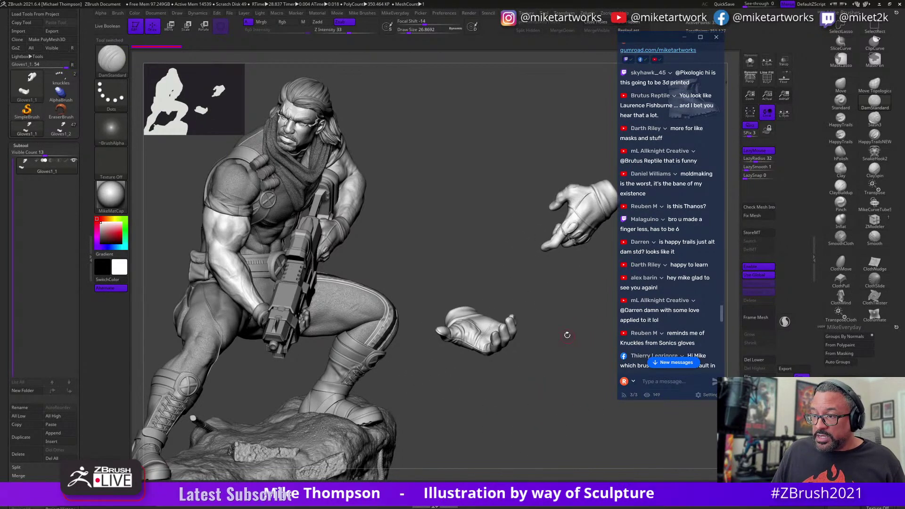
key("space")
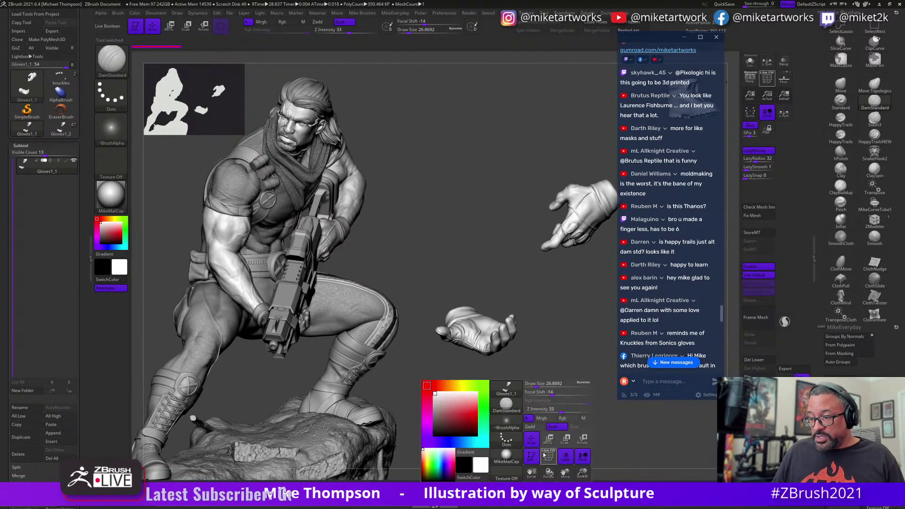
left_click(541, 420)
key("space")
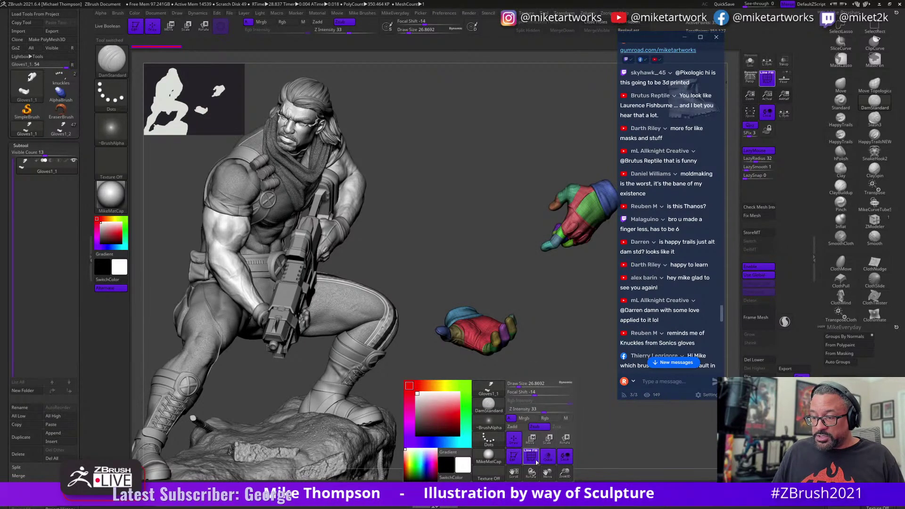
left_click(522, 377)
left_click_drag(555, 422, 539, 365, "alt")
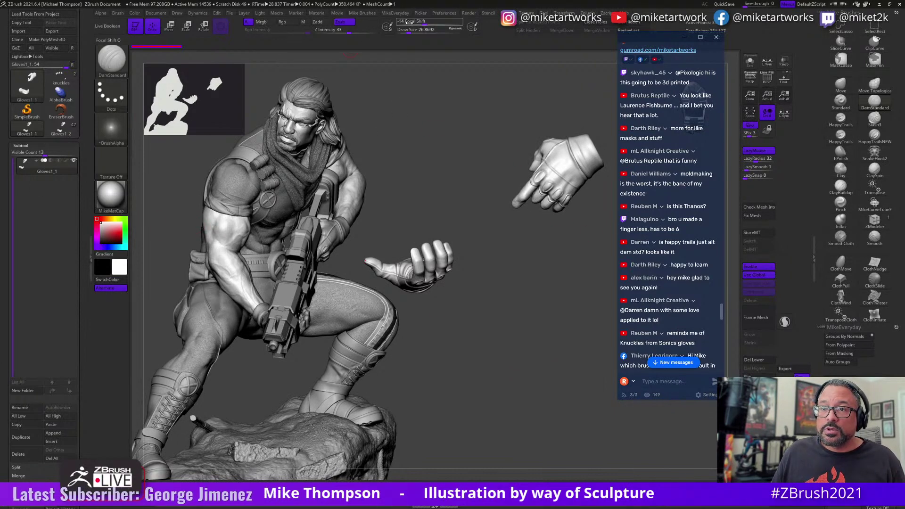
Unwrap the cloned gloves with UV Master, using separate UV islands for each polygroup.
left_click(589, 17)
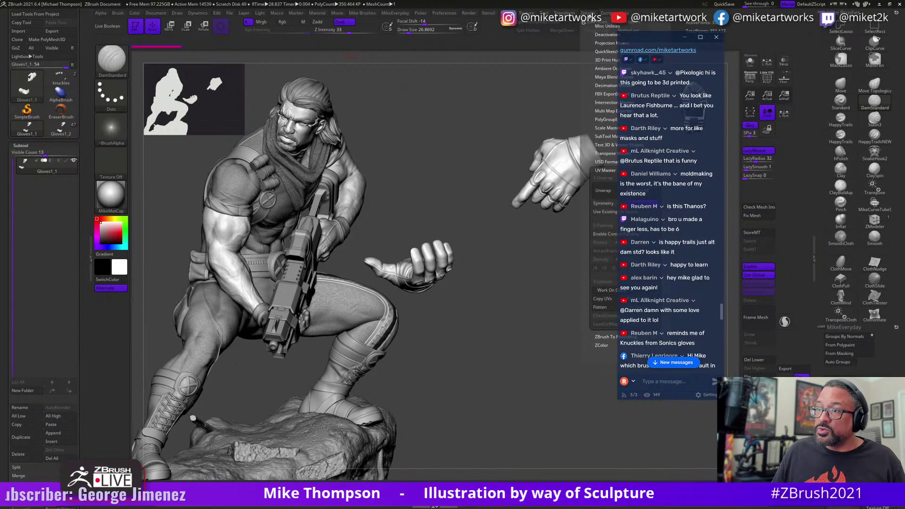
left_click(590, 17)
left_click_drag(651, 37, 718, 64)
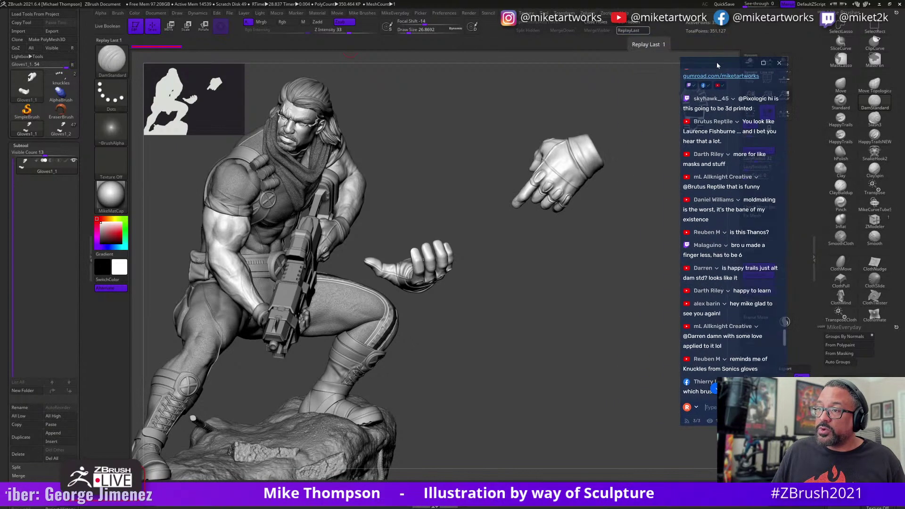
left_click(590, 17)
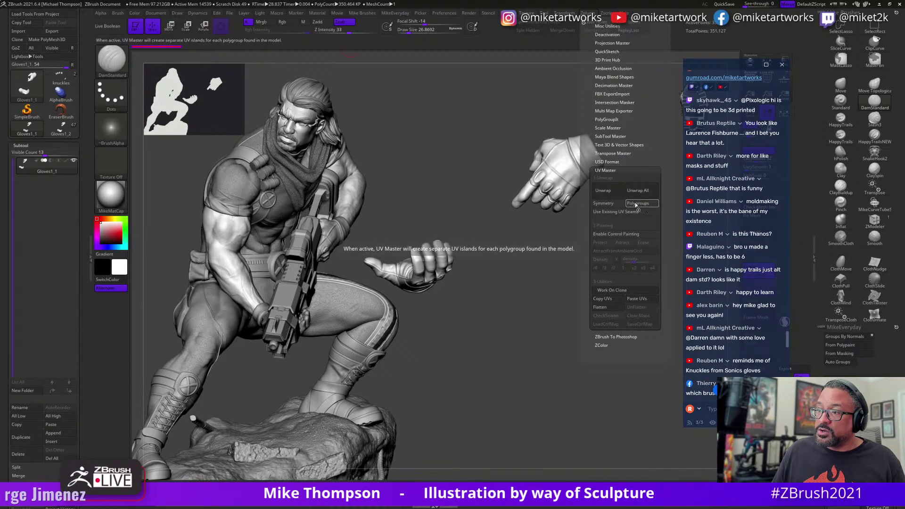
left_click(609, 191)
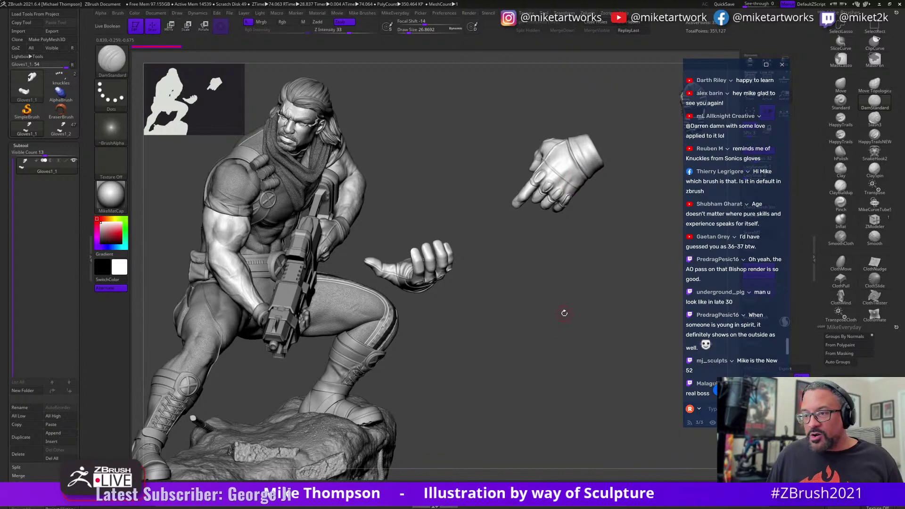
left_click_drag(564, 313, 615, 306, "shift")
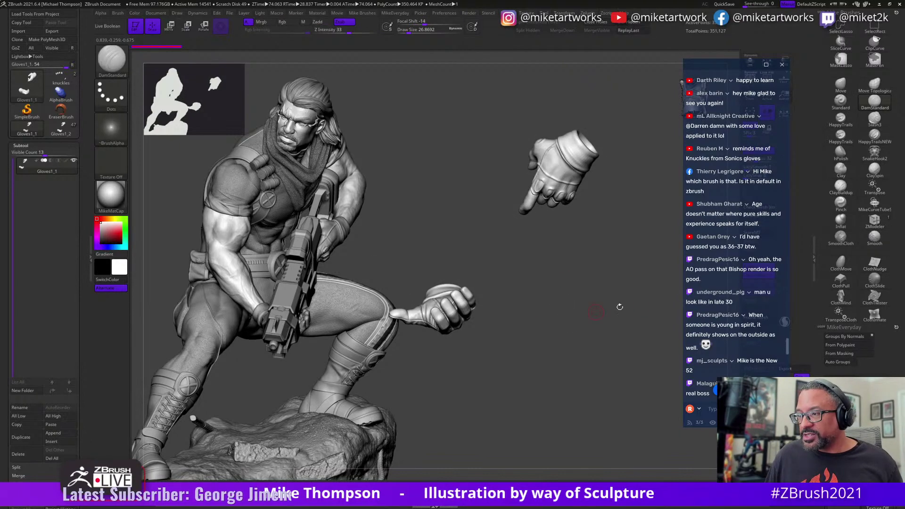
left_click_drag(730, 70, 679, 72)
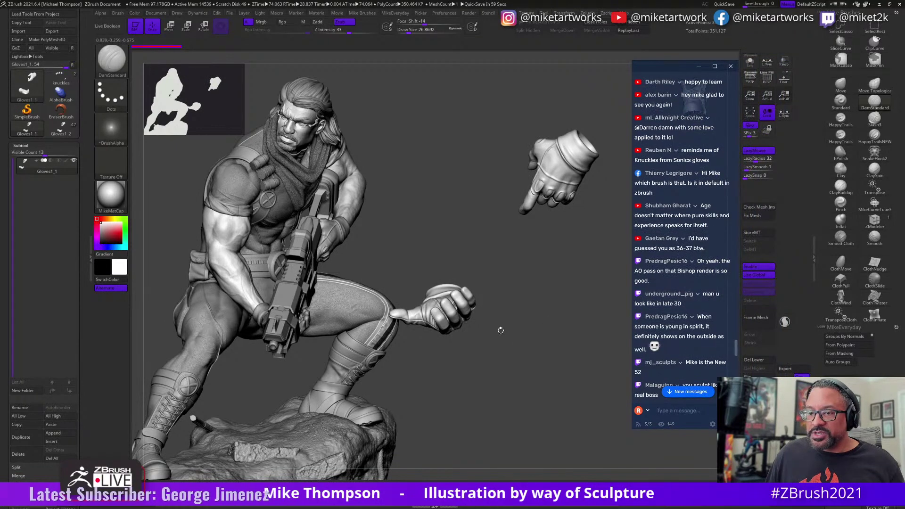
Turn on the polyframe display for the cloned gloves and check the polygroup panels on both hands.
type("dd")
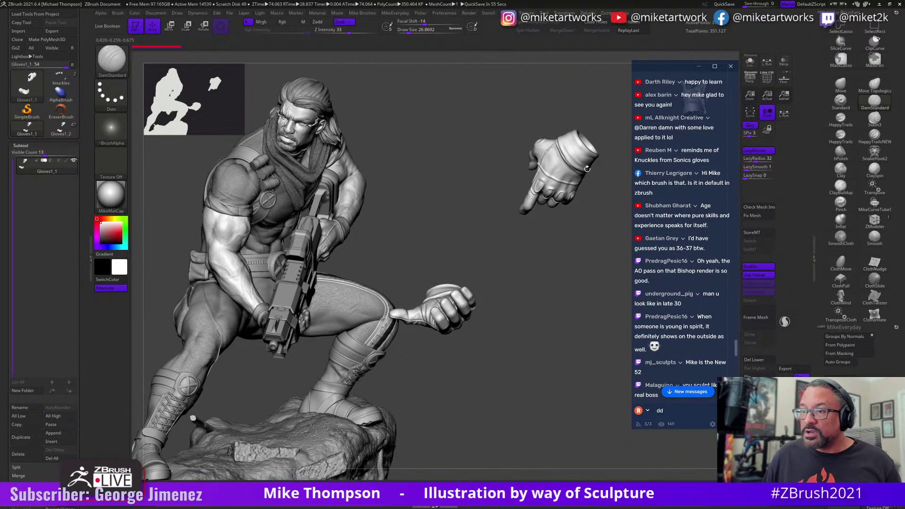
key("shift")
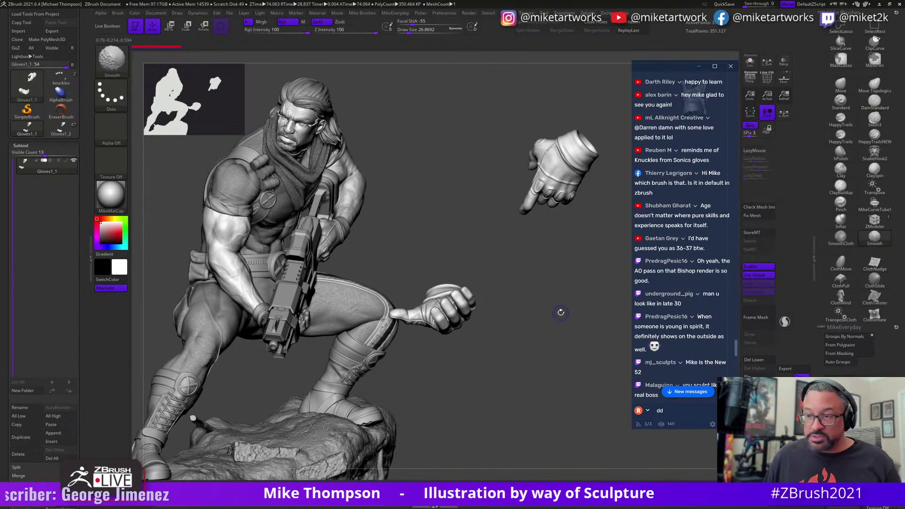
key("space")
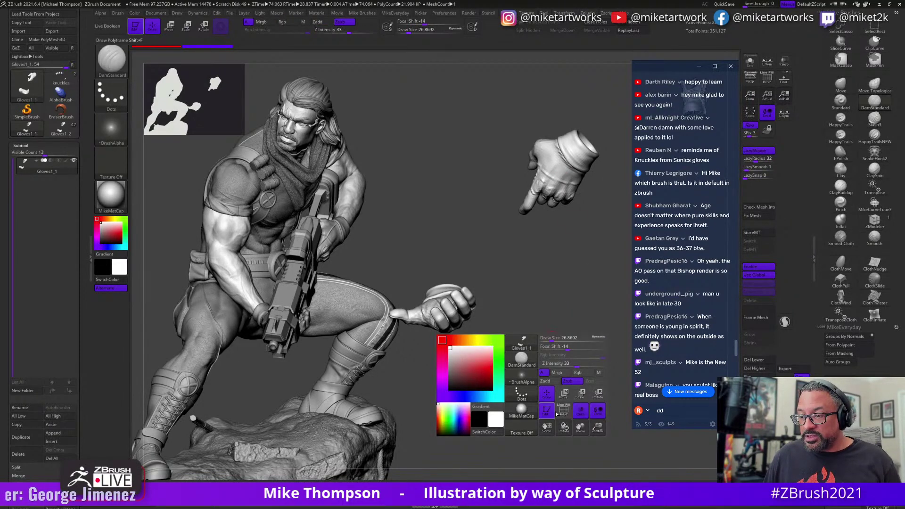
key("shift+f")
left_click_drag(549, 390, 577, 226)
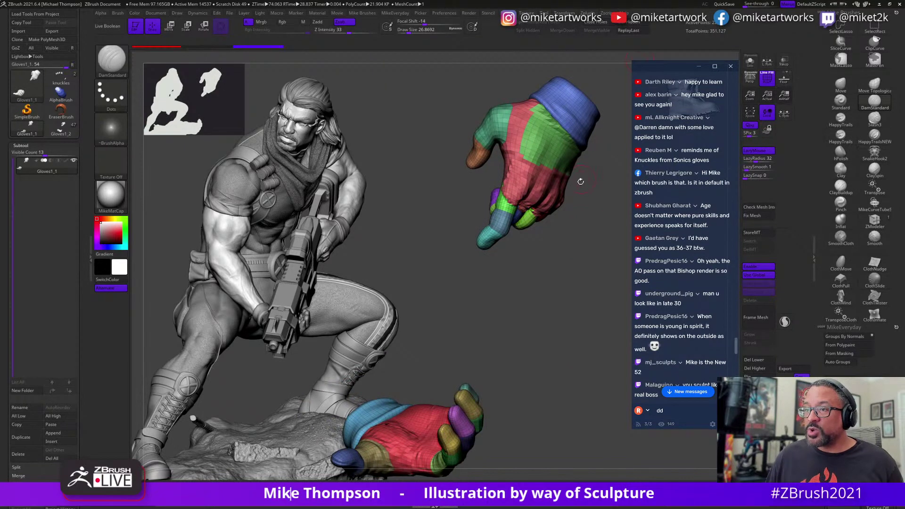
mouse_move(581, 181)
left_mouse_down()
mouse_move(590, 285)
mouse_move(580, 263)
left_mouse_up()
key("ctrl")
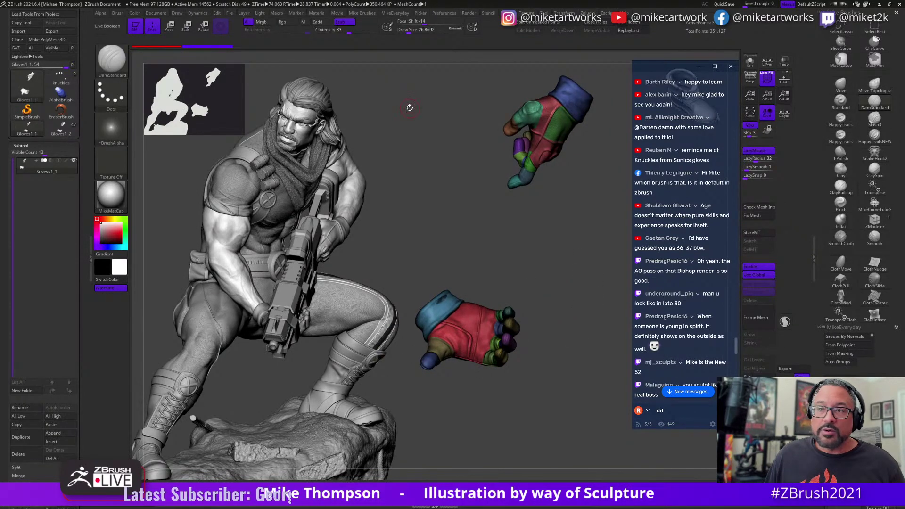
left_click(588, 13)
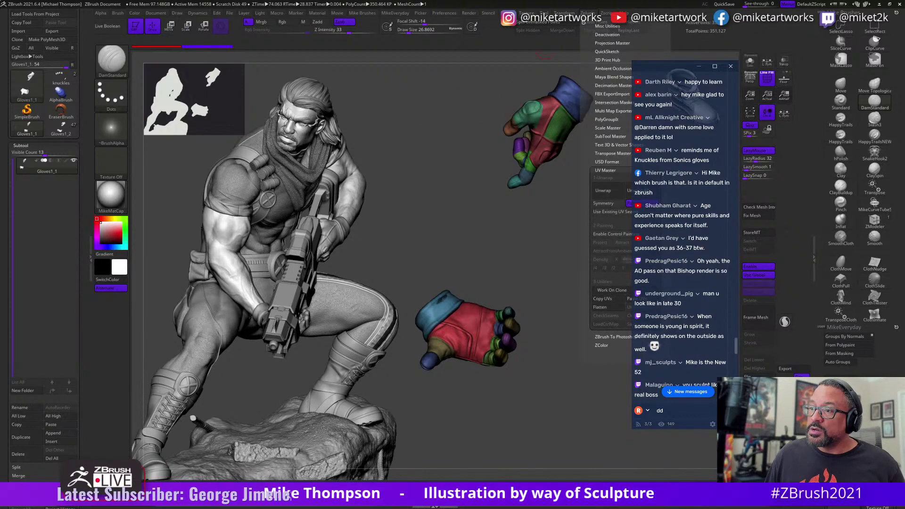
Move the chat window off the canvas and examine the gloves' polygroups from the palm, side and back of the hand.
left_click_drag(680, 65, 736, 67)
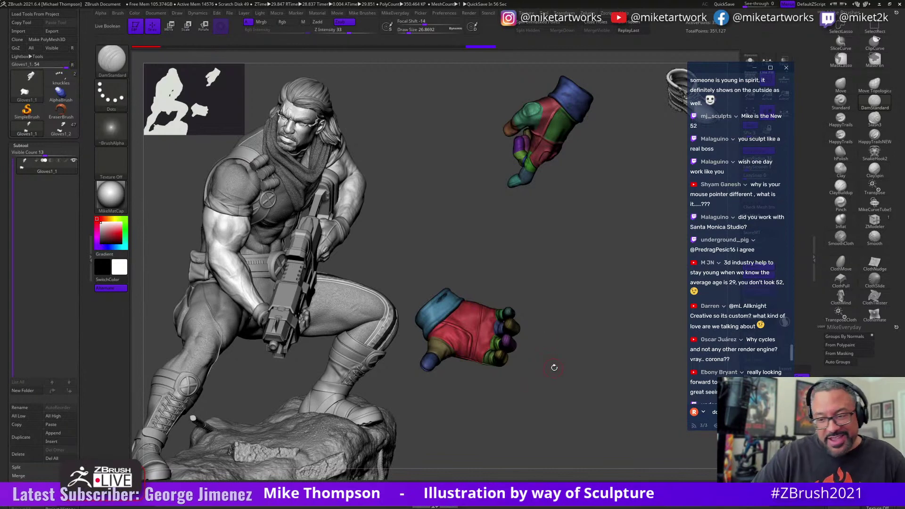
mouse_move(553, 366)
left_mouse_down()
mouse_move(593, 347)
mouse_move(547, 323)
mouse_move(495, 351)
mouse_move(603, 367)
mouse_move(557, 401)
mouse_move(571, 413)
mouse_move(549, 369)
left_mouse_up()
left_click_drag(618, 423, 594, 437)
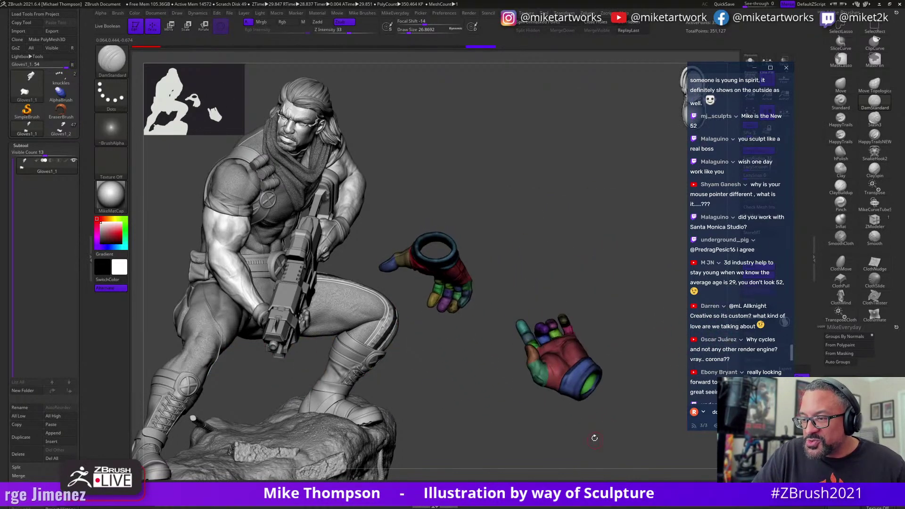
left_click_drag(571, 351, 634, 423)
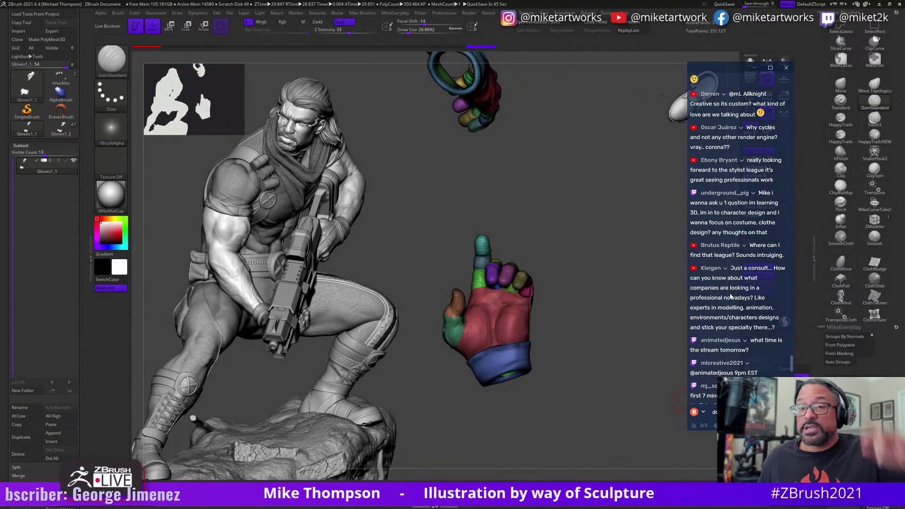
left_click_drag(597, 313, 623, 375)
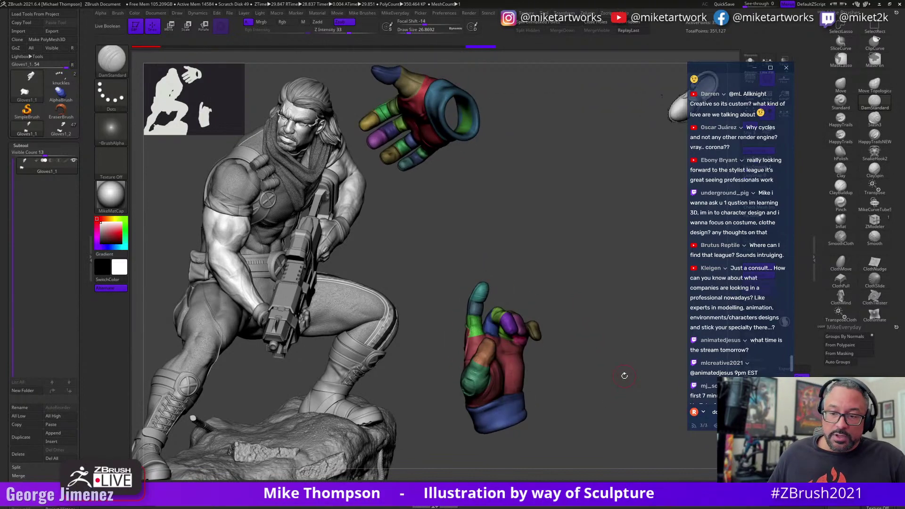
left_click_drag(561, 307, 630, 358)
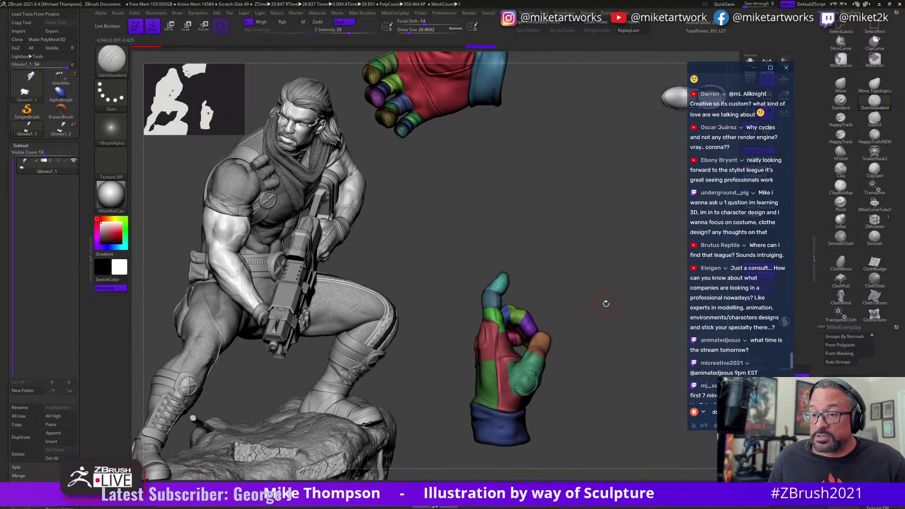
left_click_drag(588, 254, 588, 212)
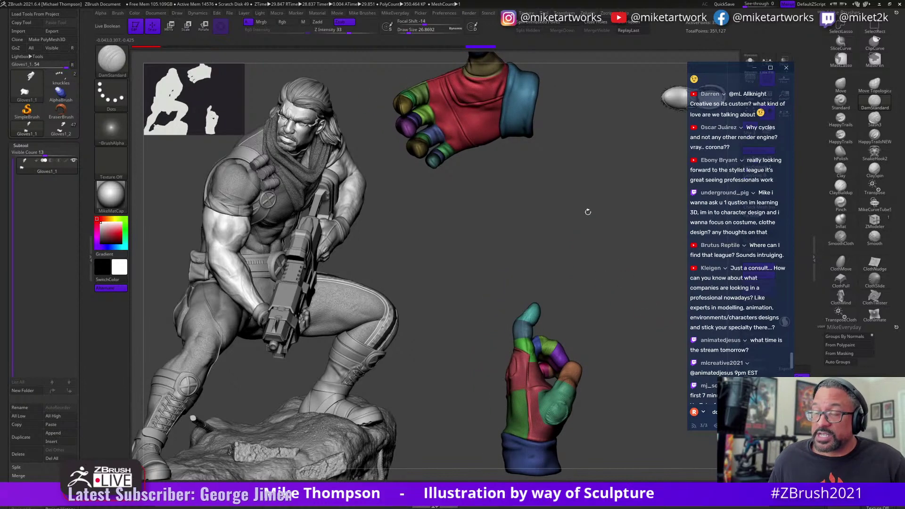
left_click(590, 17)
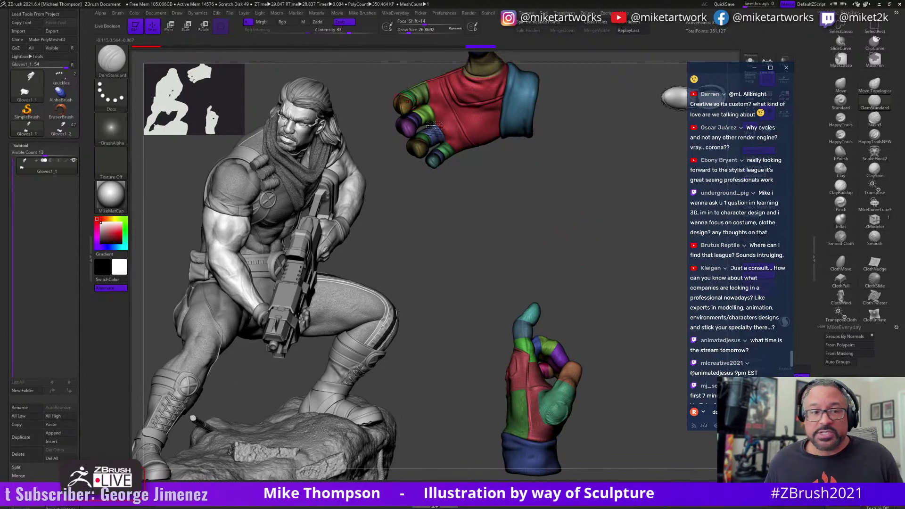
mouse_move(571, 334)
left_mouse_down()
mouse_move(598, 259)
mouse_move(616, 270)
mouse_move(613, 283)
mouse_move(643, 325)
mouse_move(628, 297)
mouse_move(573, 348)
mouse_move(651, 353)
left_mouse_up()
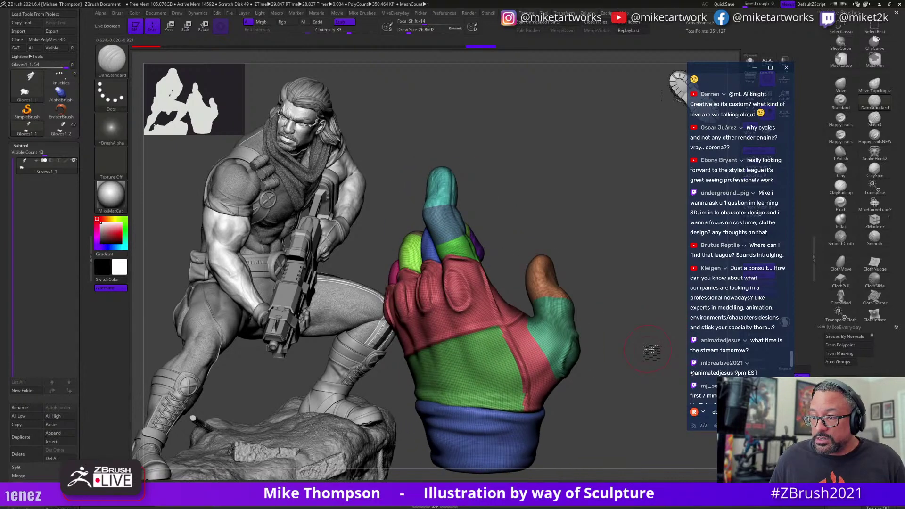
Mask everything on the gloves except the green back-of-hand polygroup, and turn off the polyframe display.
left_click(536, 362, "ctrl+shift")
left_click(598, 380, "ctrl+shift")
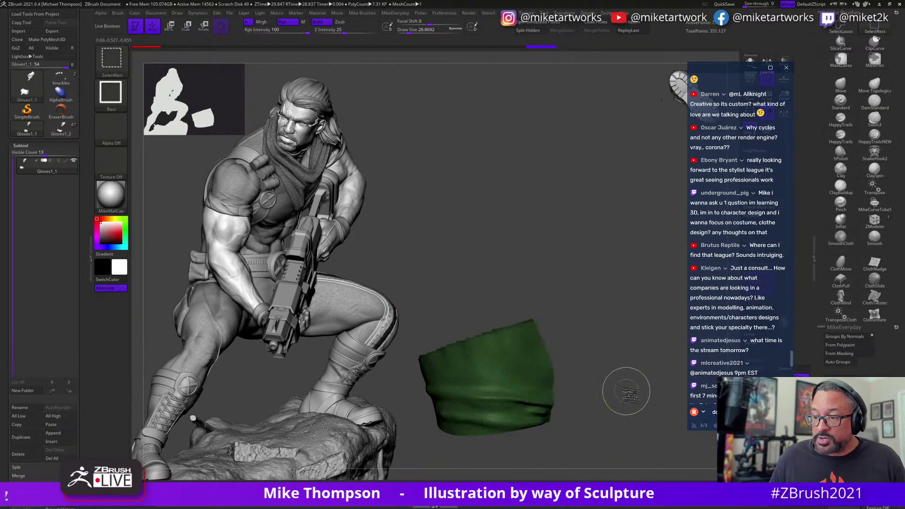
mouse_move(632, 394)
left_mouse_down()
mouse_move(629, 408)
mouse_move(630, 398)
left_mouse_up()
key("space")
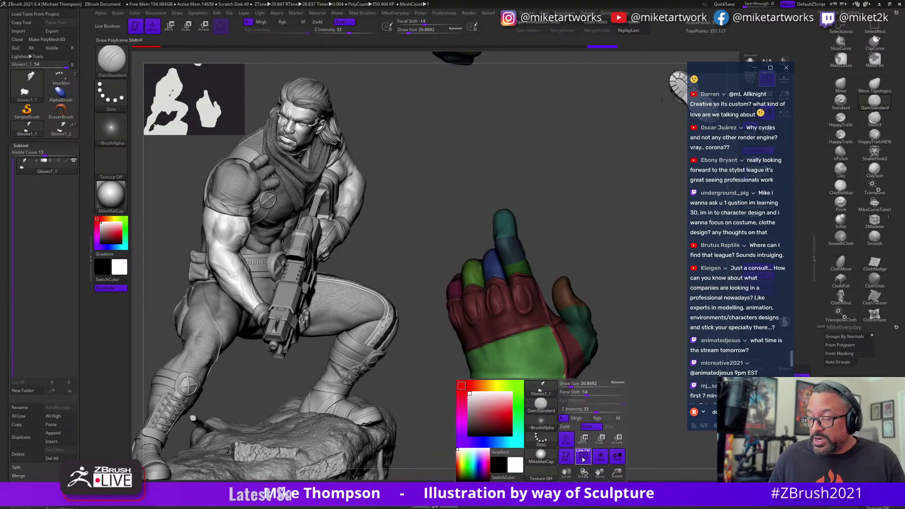
left_click(582, 458)
left_click_drag(598, 448, 644, 424)
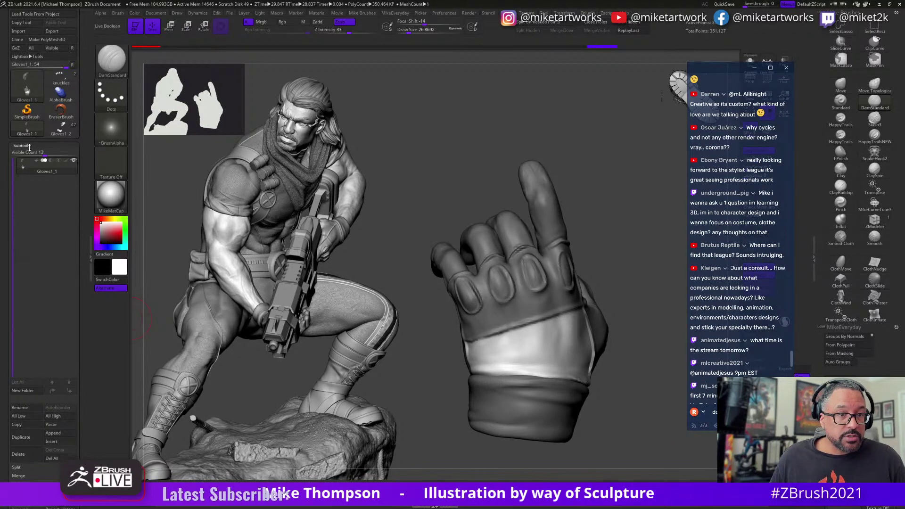
Open NoiseMaker for the gloves' surface and frame the unmasked back-of-hand panel in its preview.
left_click(27, 145)
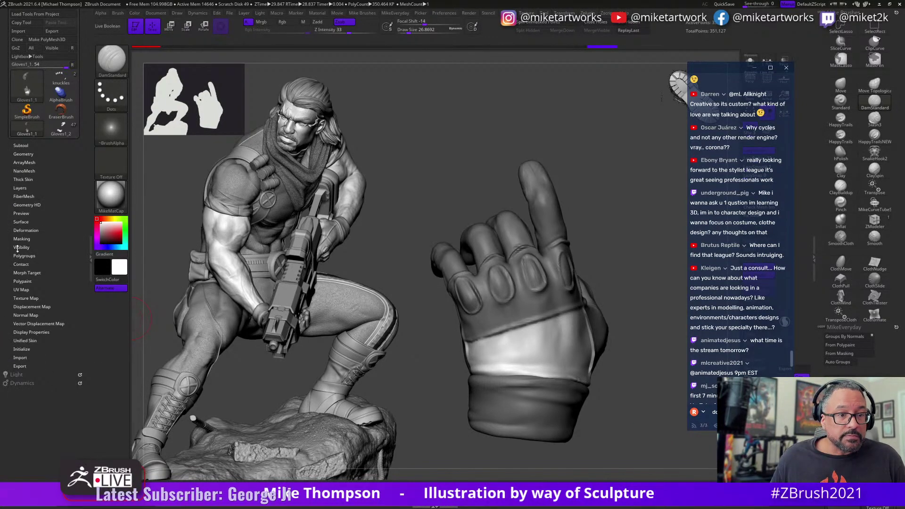
left_click(21, 222)
left_click(18, 230)
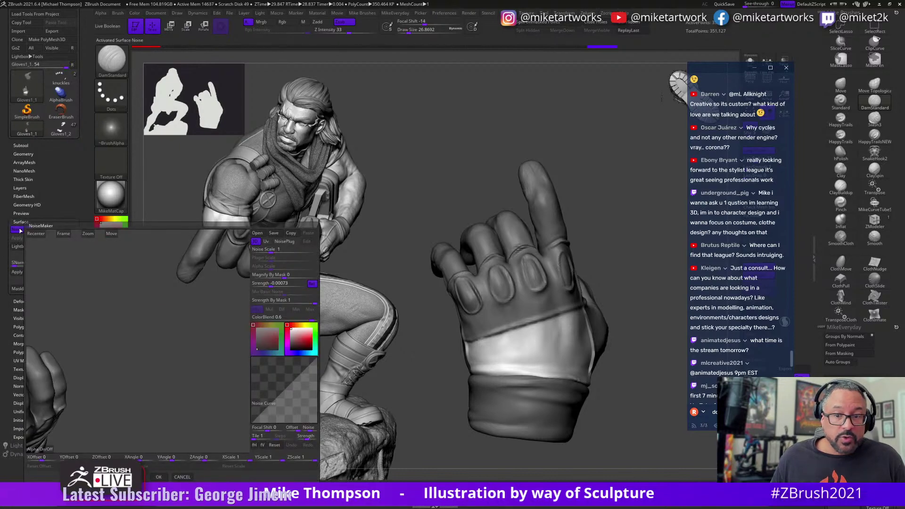
left_click_drag(109, 423, 182, 316)
left_click_drag(234, 344, 209, 394)
left_click_drag(108, 306, 221, 326)
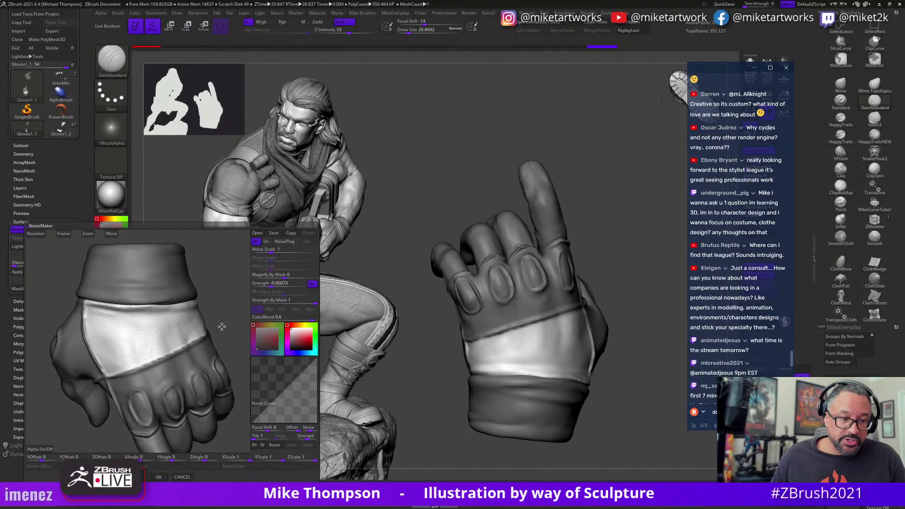
Start importing an alpha image for the noise and browse to the Fabric-Textile folder in ZBrush 2021's ZAlphas.
left_click(49, 446)
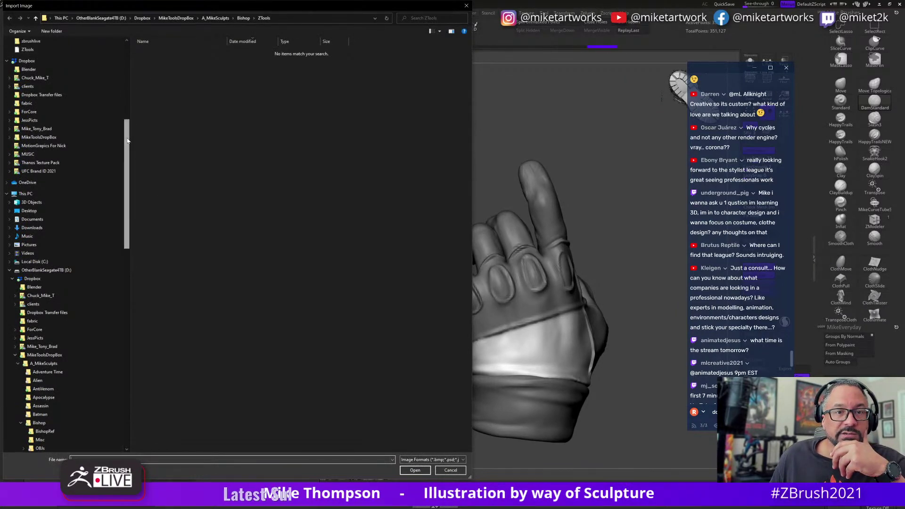
scroll(119, 149, "up", 10)
scroll(81, 304, "down", 10)
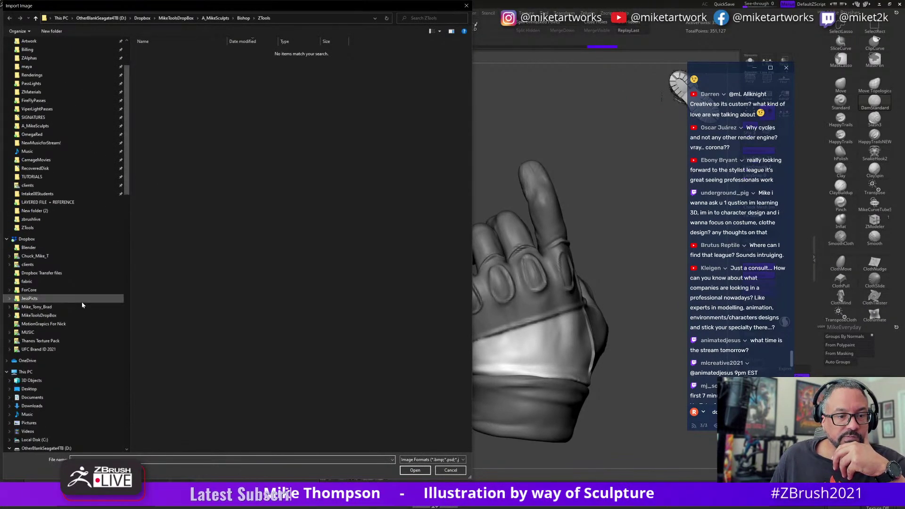
scroll(90, 304, "down", 2)
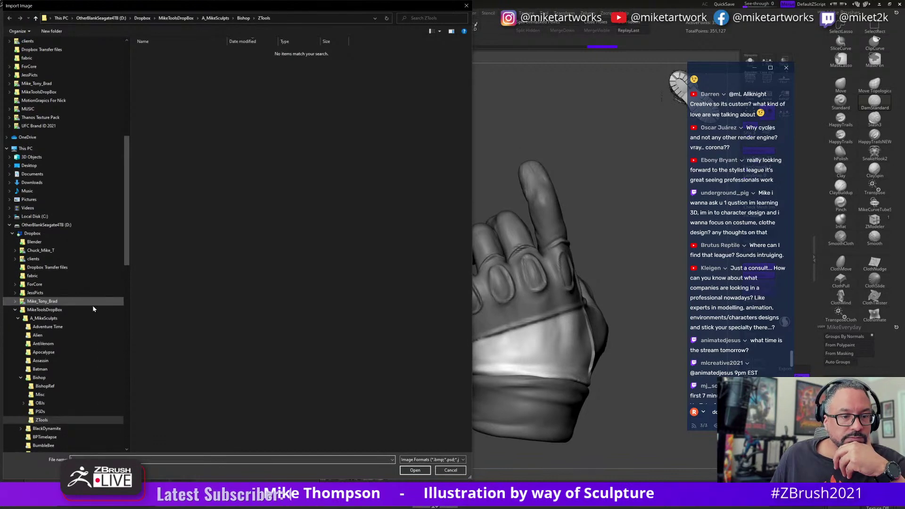
left_click(52, 216)
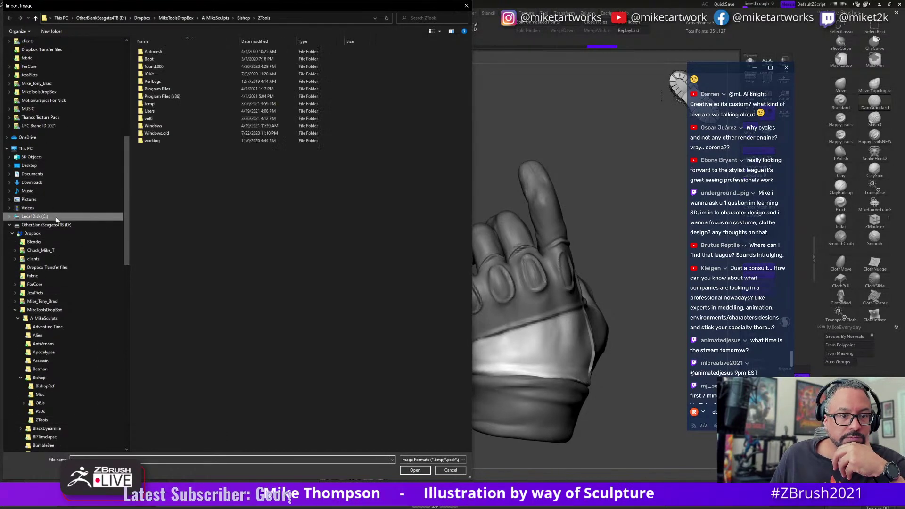
double_click(160, 89)
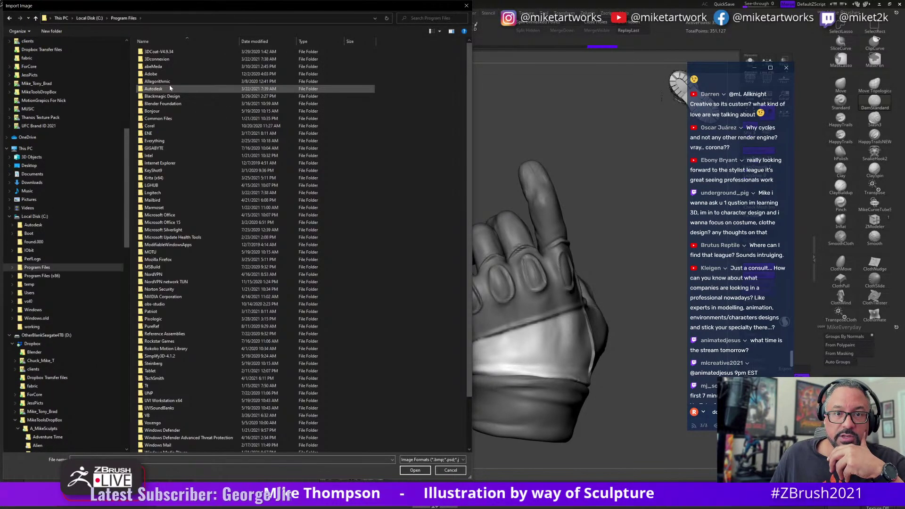
double_click(156, 319)
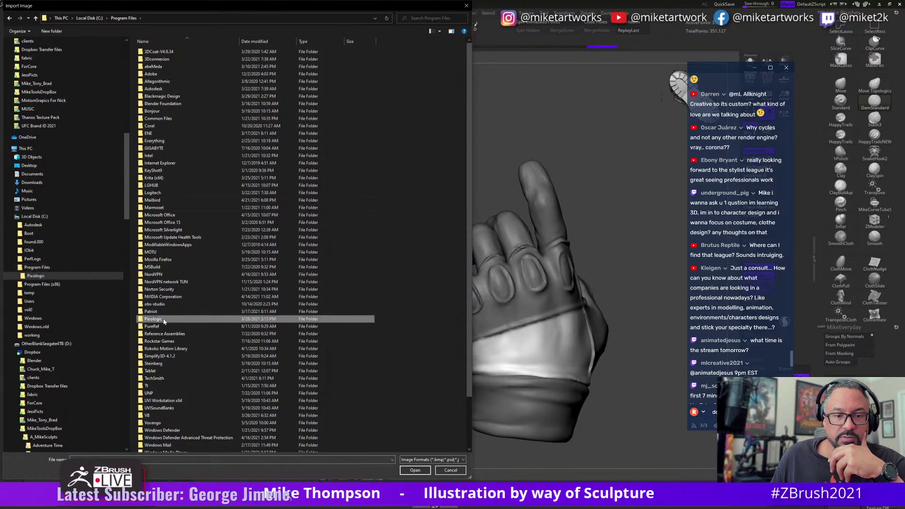
double_click(164, 50)
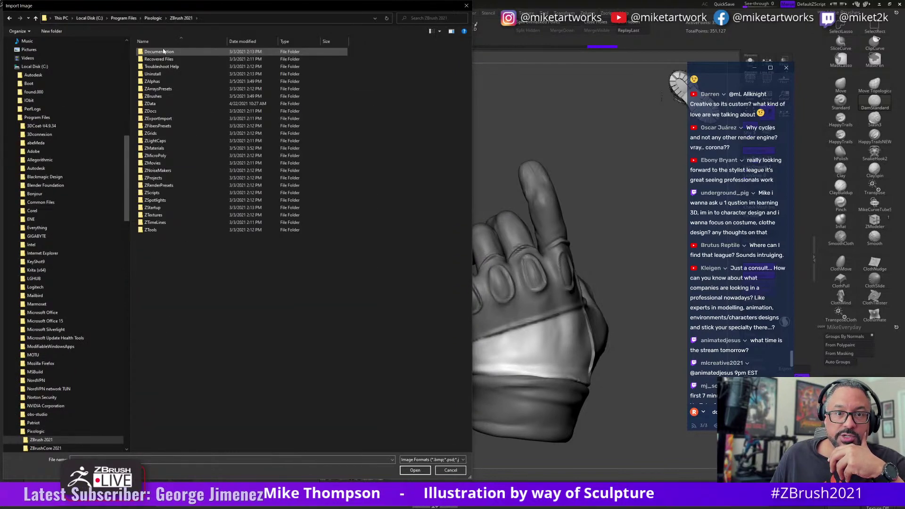
double_click(162, 83)
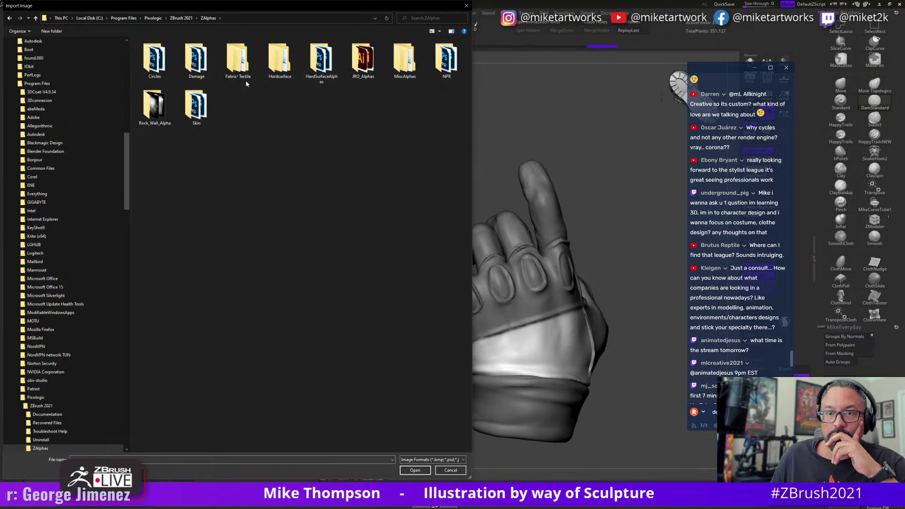
double_click(239, 66)
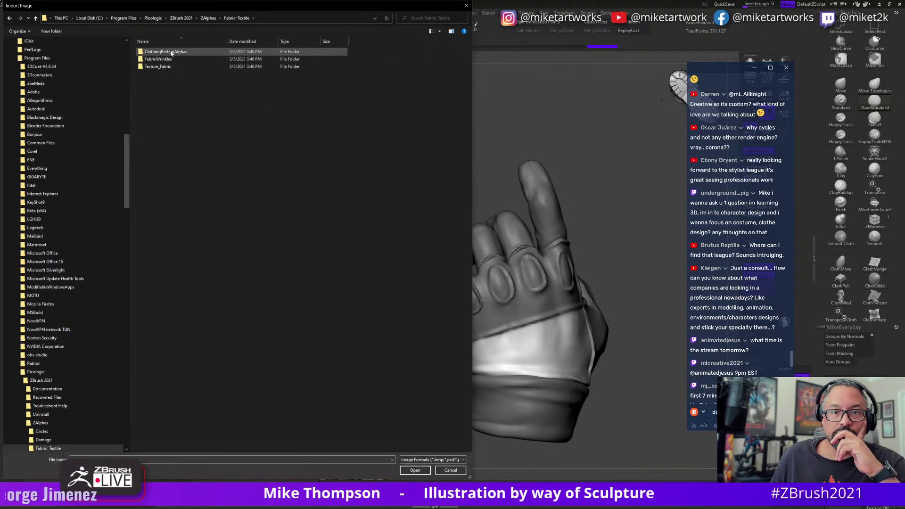
Look through the fabric alpha folders and load the tex_metal_004 image from ClothingPatternAlphas as the noise alpha.
double_click(161, 66)
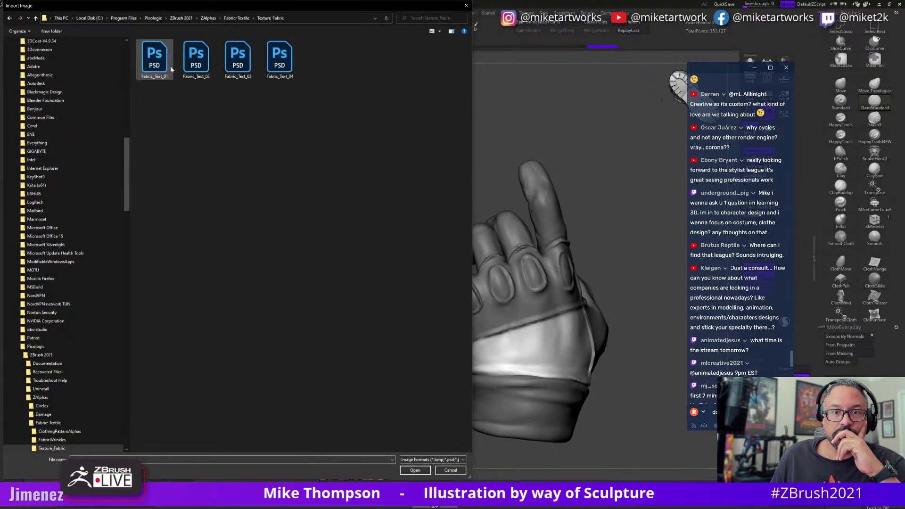
left_click(239, 18)
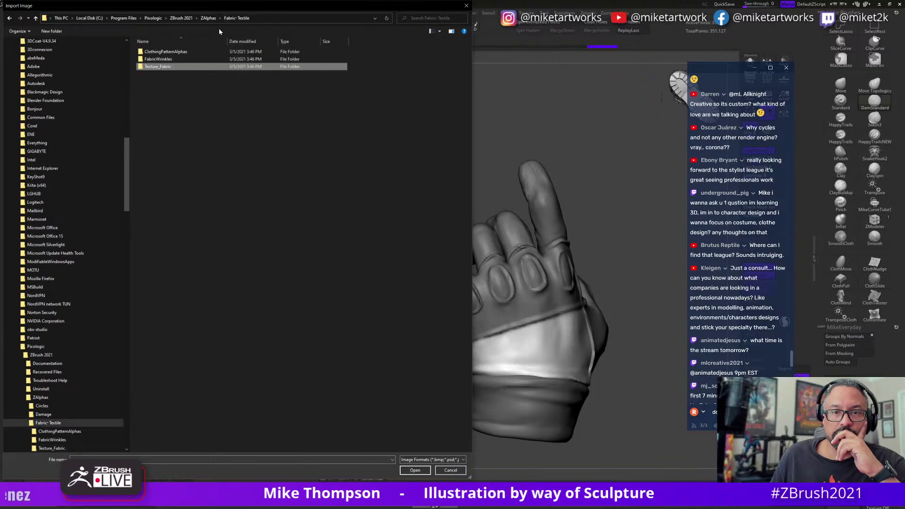
double_click(162, 51)
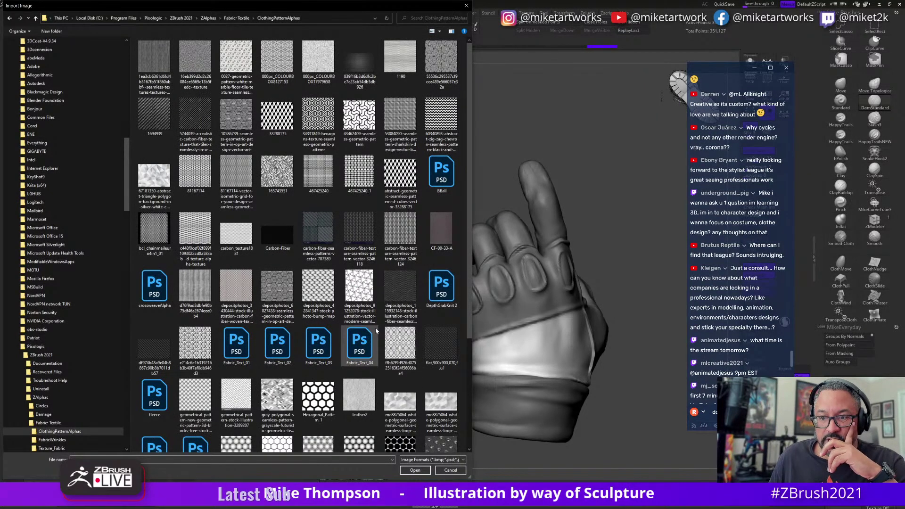
scroll(381, 335, "down", 3)
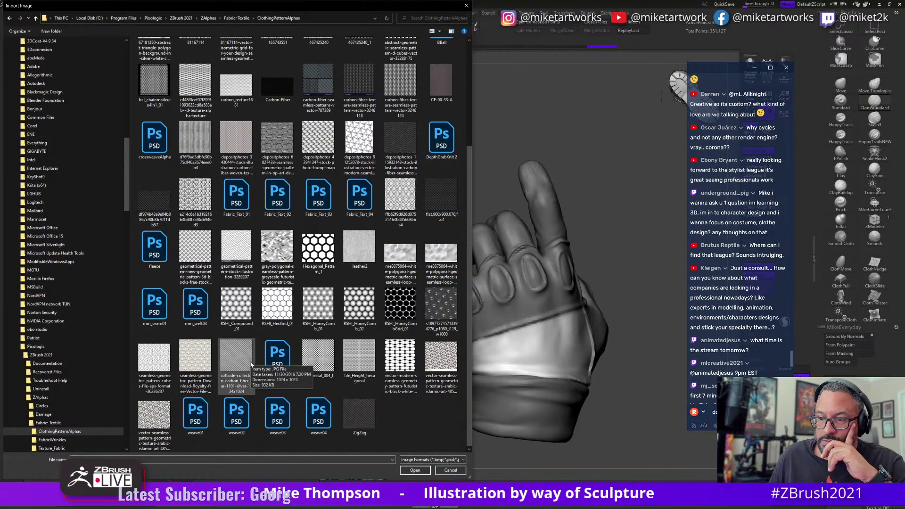
left_click(325, 363)
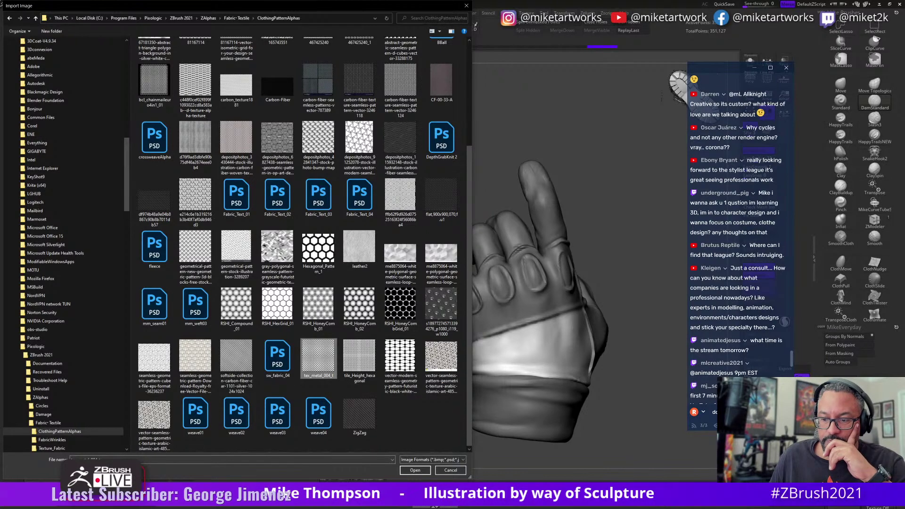
double_click(319, 359)
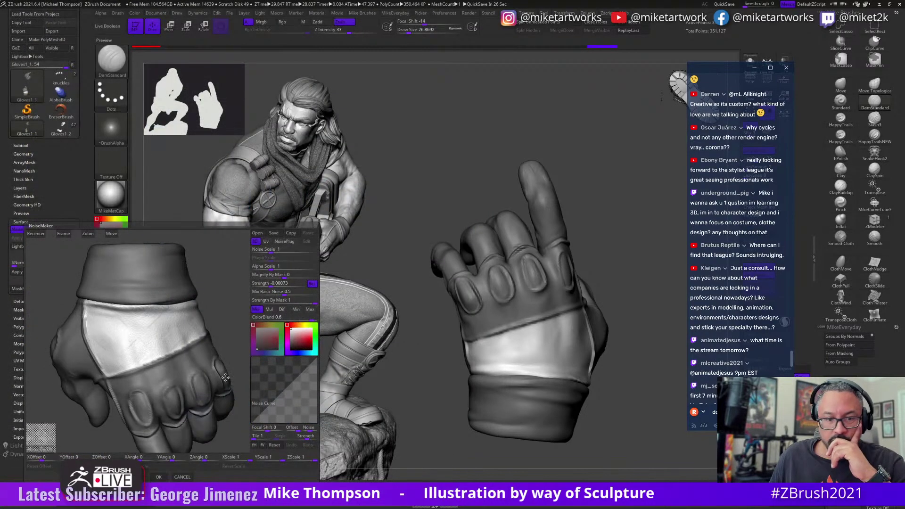
Set the gloves' noise to Mix Basic Noise 0, Noise Scale 0.25435, Strength -0.0074 and Alpha Scale 0.10771.
left_click(282, 283)
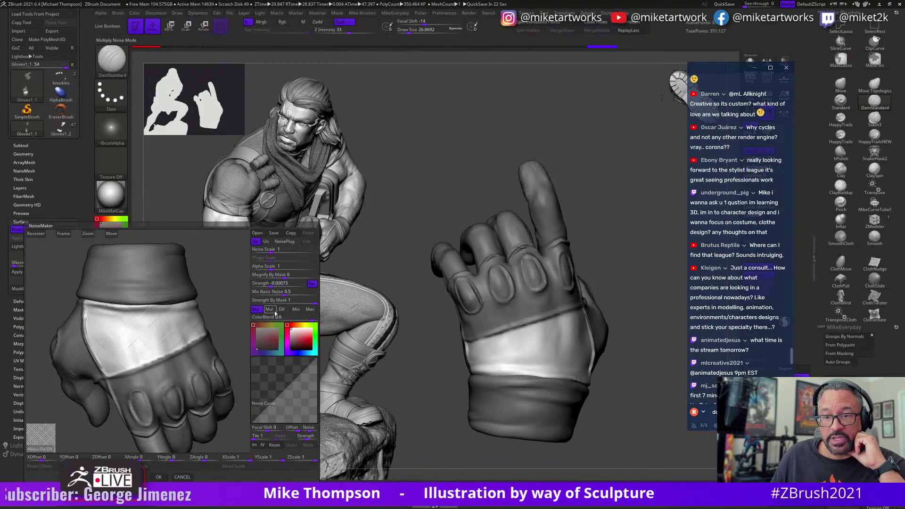
left_click(284, 292)
left_click_drag(283, 293, 250, 294)
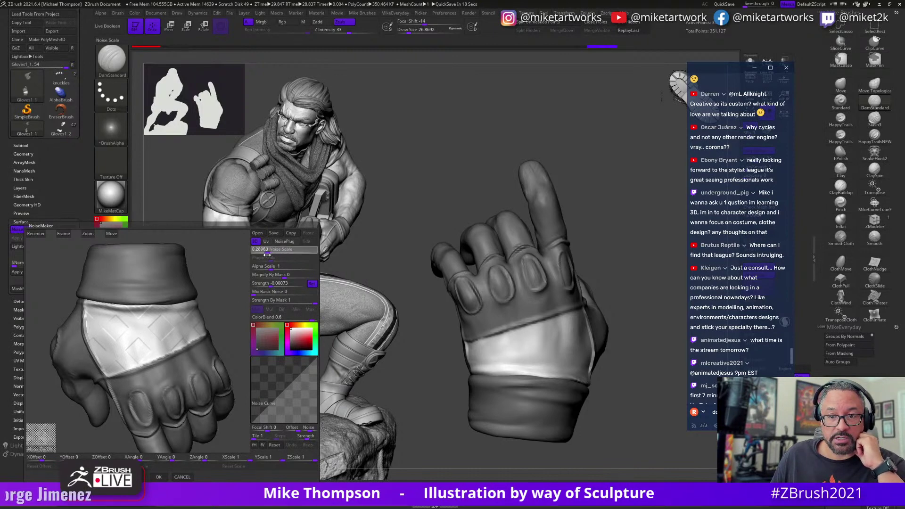
left_click_drag(270, 269, 274, 270)
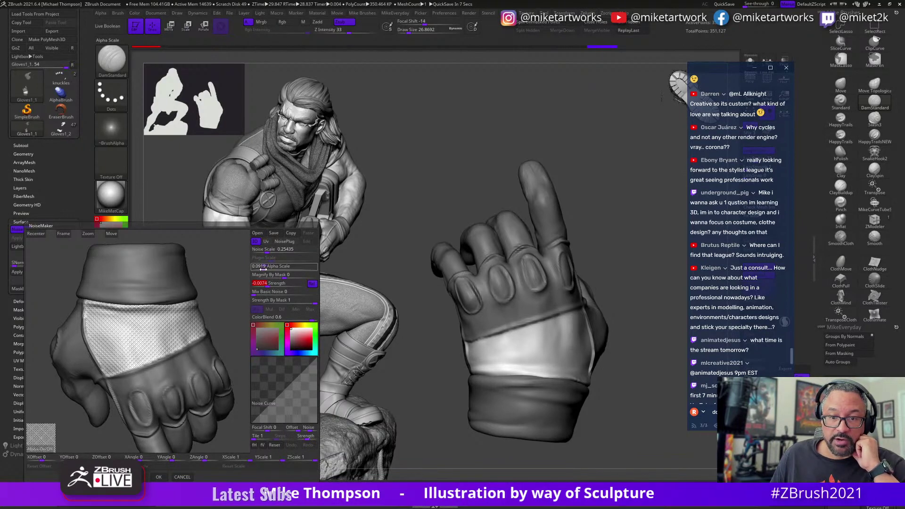
left_click_drag(263, 268, 265, 271)
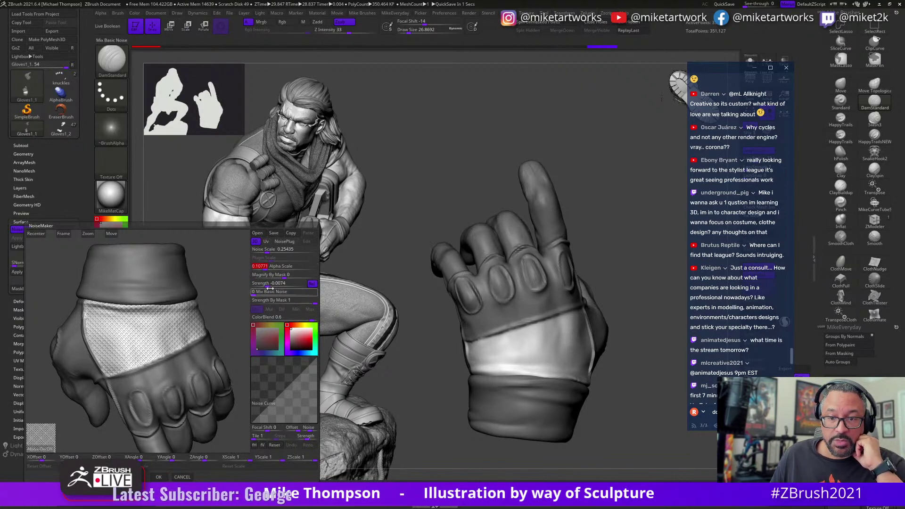
Try a noise Strength of 0.02147 and an Alpha Scale of 0.28963, checking the pattern around the hand in the preview.
left_click_drag(281, 284, 296, 293)
mouse_move(231, 322)
left_mouse_down()
mouse_move(221, 330)
mouse_move(237, 321)
left_mouse_up()
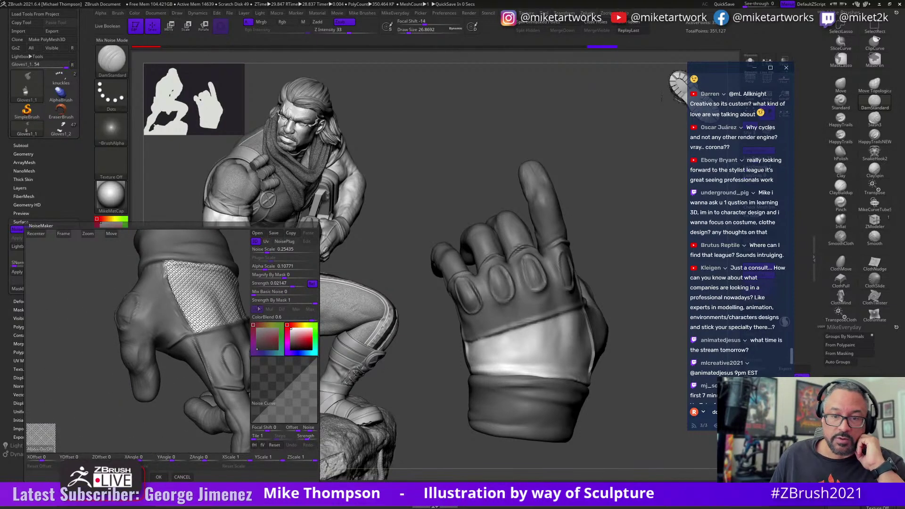
left_click_drag(266, 269, 267, 270)
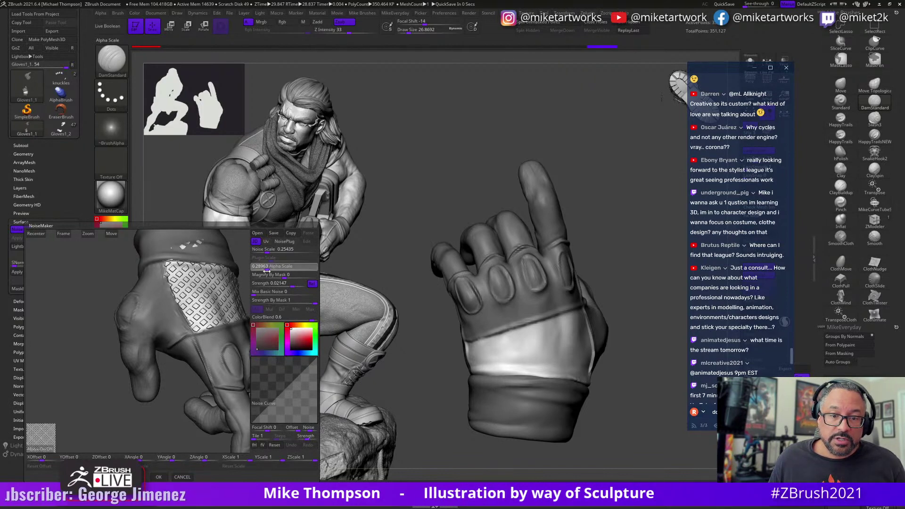
left_click_drag(113, 426, 231, 356)
left_click_drag(182, 326, 217, 308)
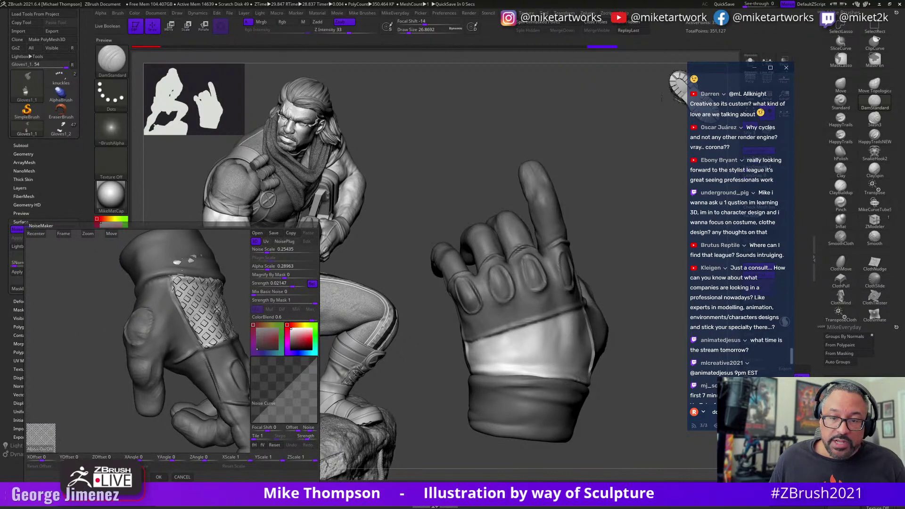
left_click_drag(95, 371, 108, 364)
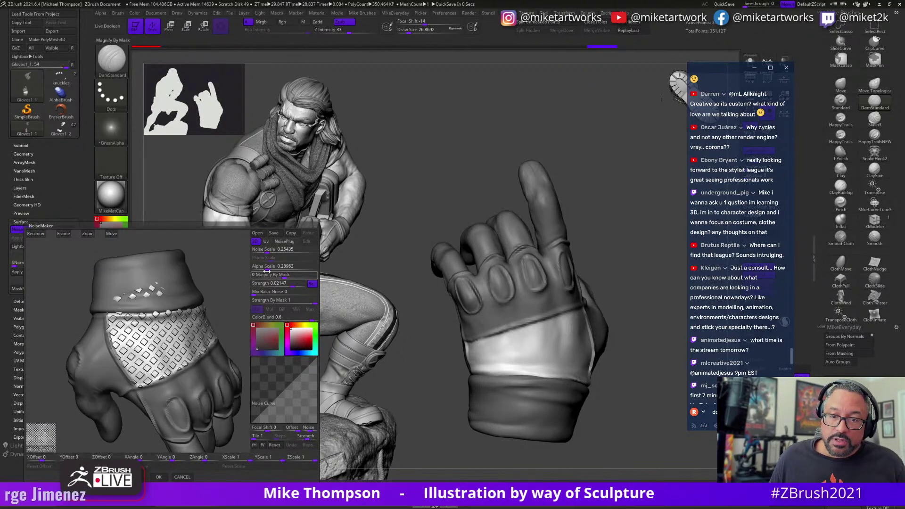
Reduce the Alpha Scale to 0.0919, give the noise a negative Strength, and accept the noise settings.
left_click_drag(267, 267, 190, 321)
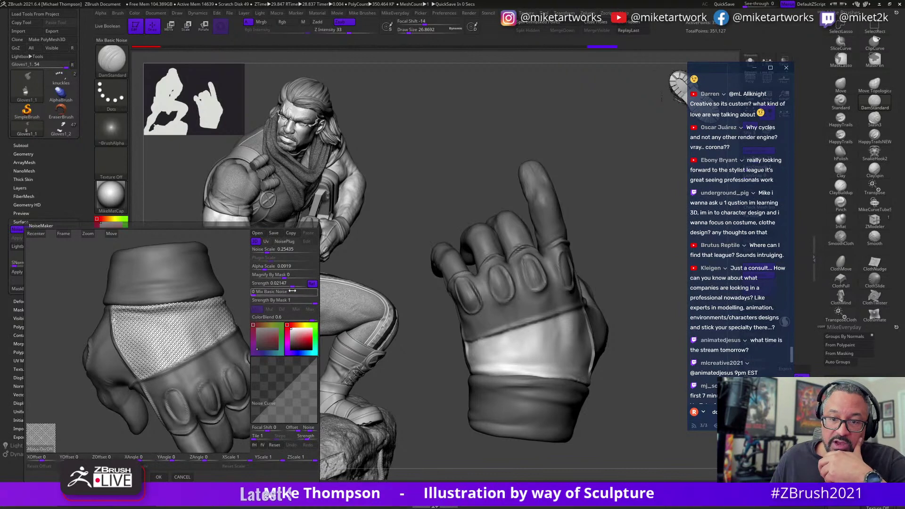
left_click_drag(288, 284, 257, 293)
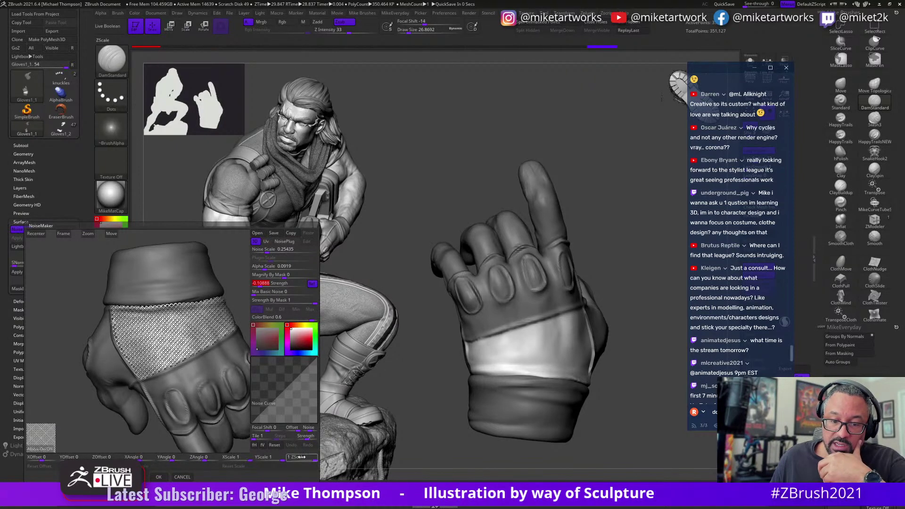
left_click(185, 477)
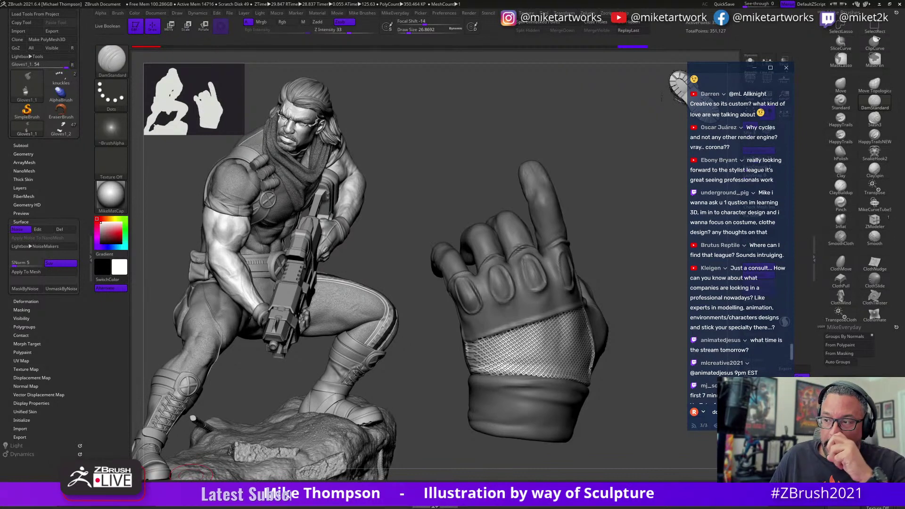
Inspect the noise pattern's stretching on the side of the back-of-hand panel, with the polyframe display turned on to compare the polygroups.
mouse_move(643, 317)
left_mouse_down()
mouse_move(632, 363)
mouse_move(626, 351)
mouse_move(636, 362)
mouse_move(622, 351)
mouse_move(633, 359)
left_mouse_up()
left_click_drag(567, 370, 613, 411)
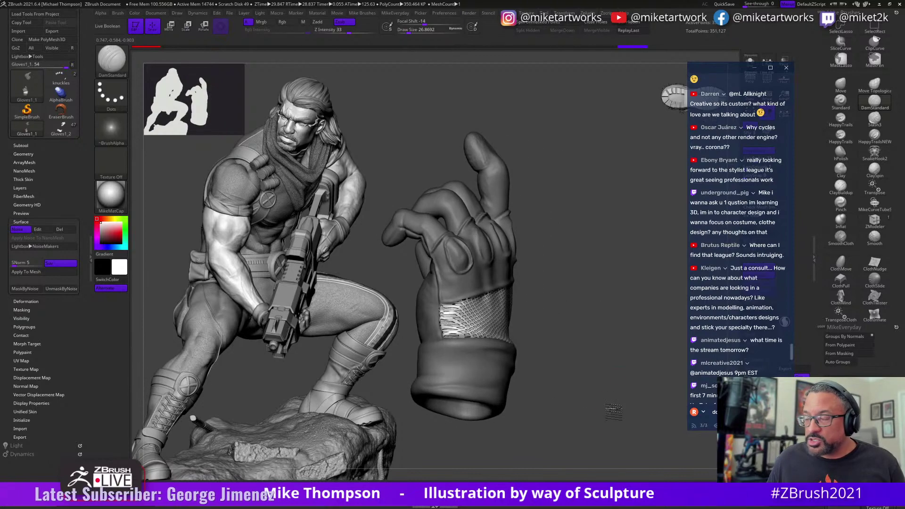
left_click_drag(649, 362, 636, 393)
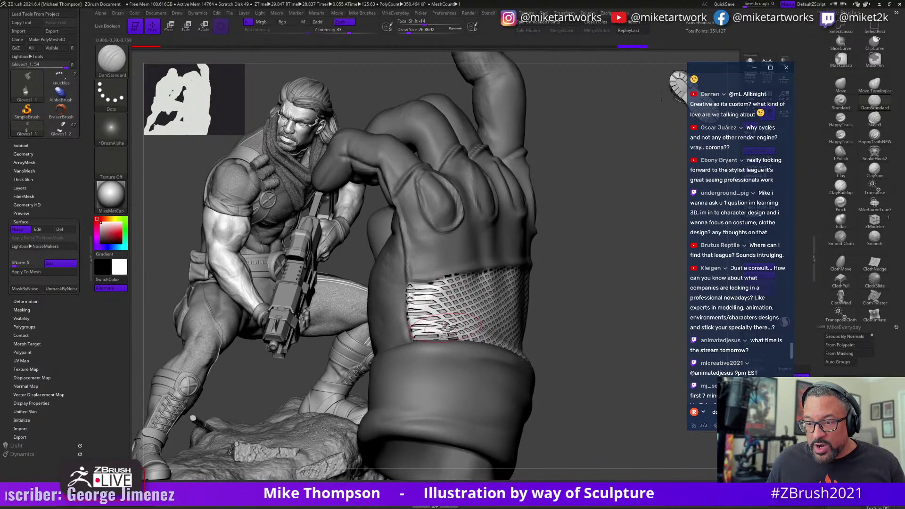
mouse_move(609, 341)
left_mouse_down()
mouse_move(661, 313)
mouse_move(668, 350)
left_mouse_up()
key("space")
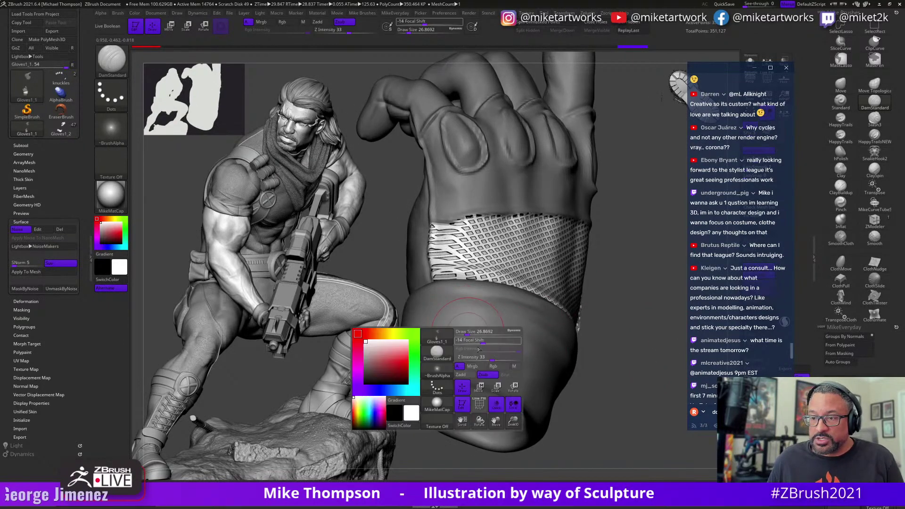
key("space")
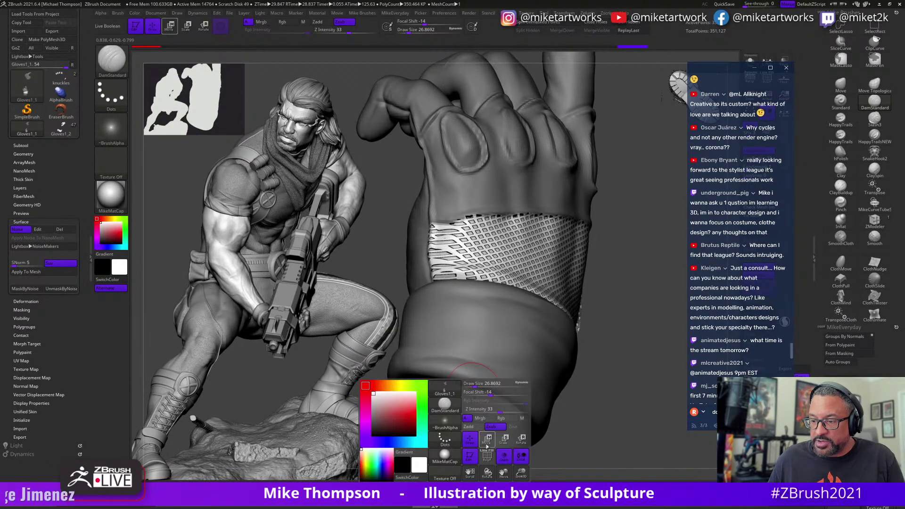
left_click(492, 457)
left_click_drag(575, 360, 620, 376)
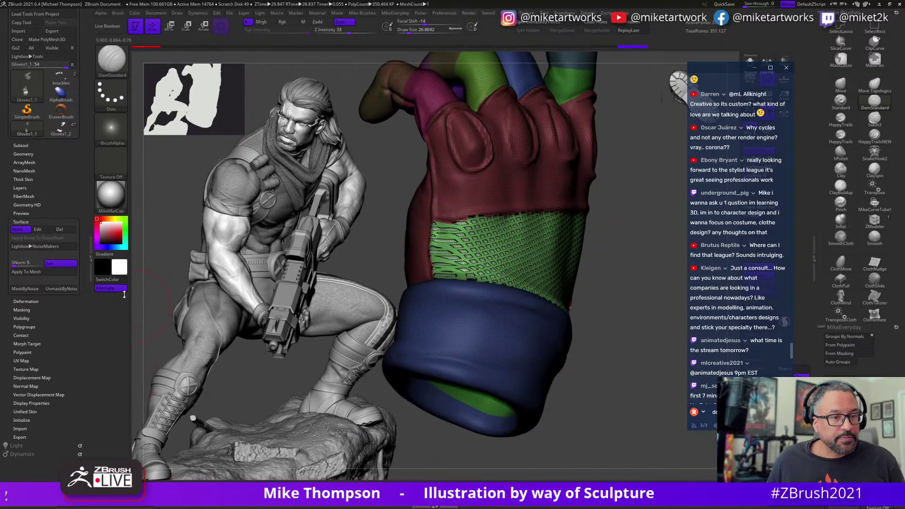
Turn off the gloves' surface noise and clear their mask.
left_click(24, 230)
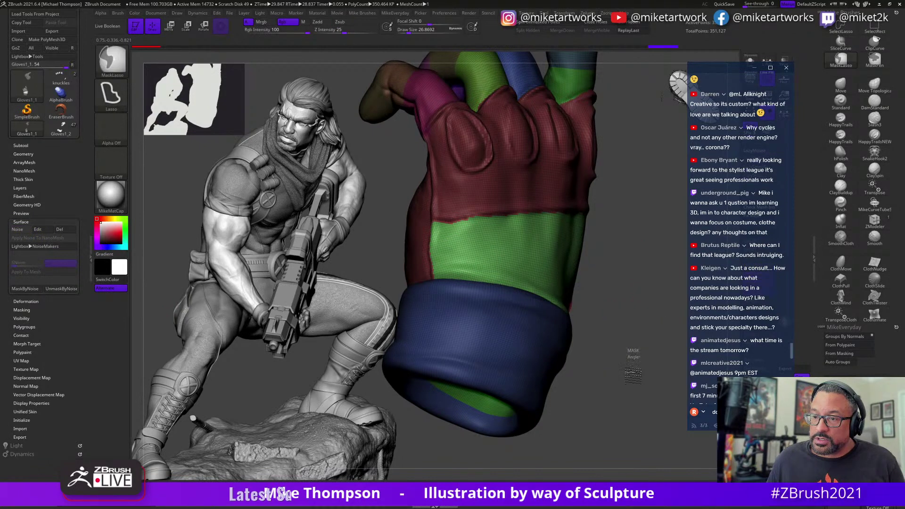
key("shift+alt+s")
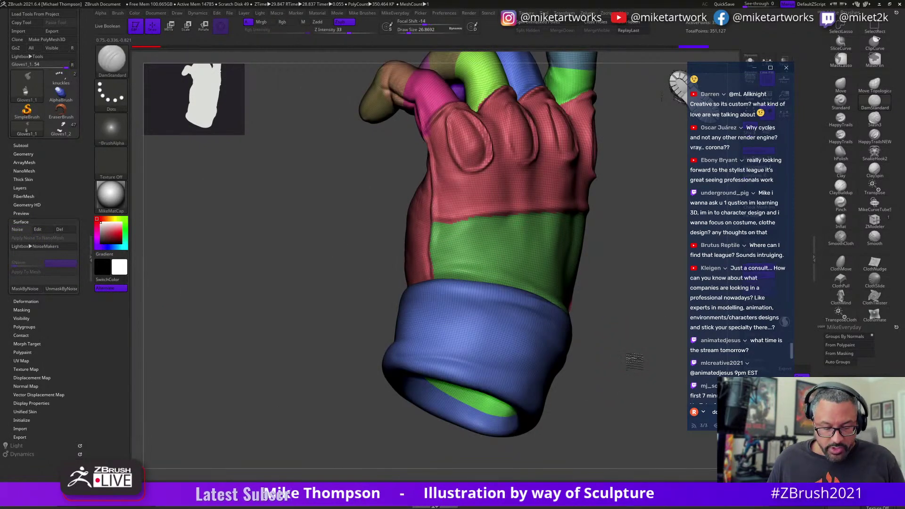
Morph the gloves into their flat UV layout to examine the green back-of-hand piece, and restore the 3D shape.
left_click_drag(635, 361, 612, 373)
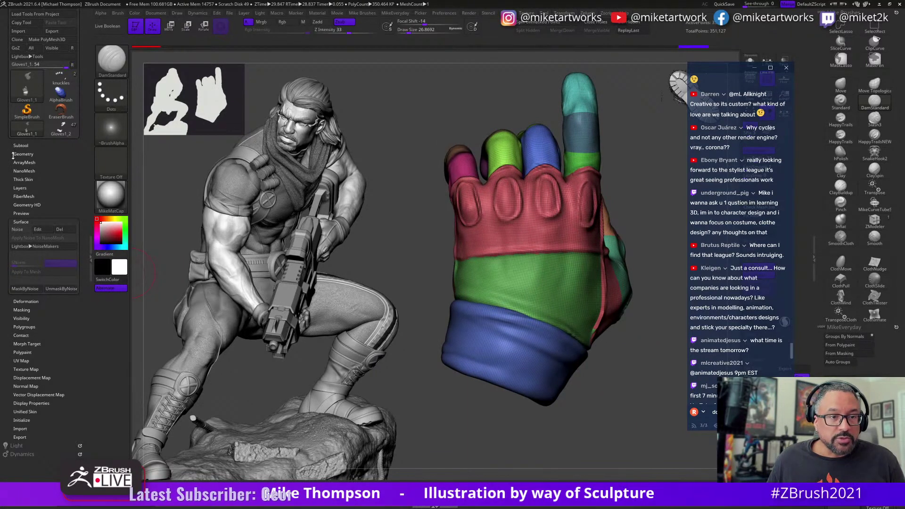
left_click(22, 361)
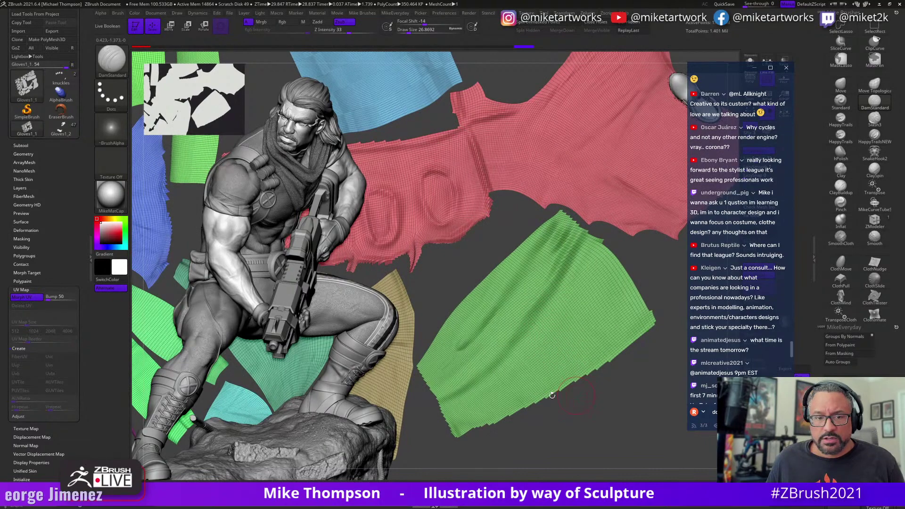
left_click(29, 298)
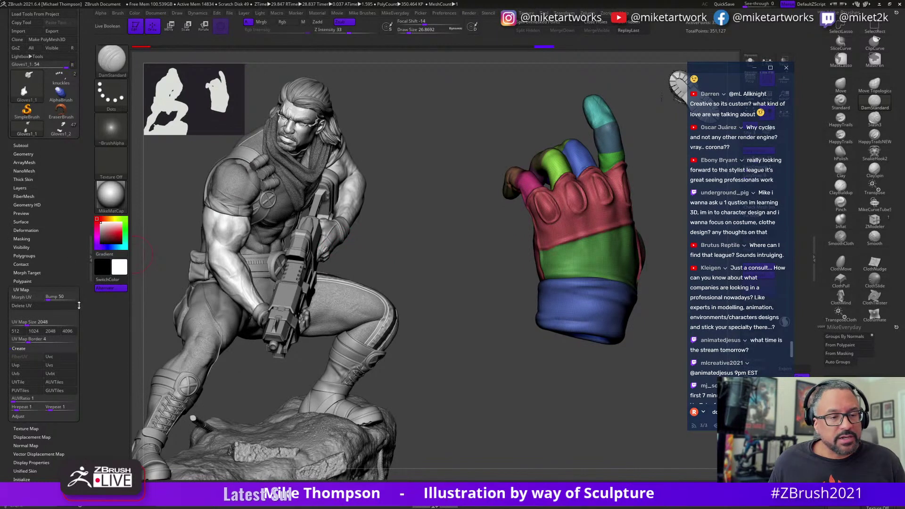
Turn the gloves' surface noise back on.
left_click(21, 221)
left_click(17, 229)
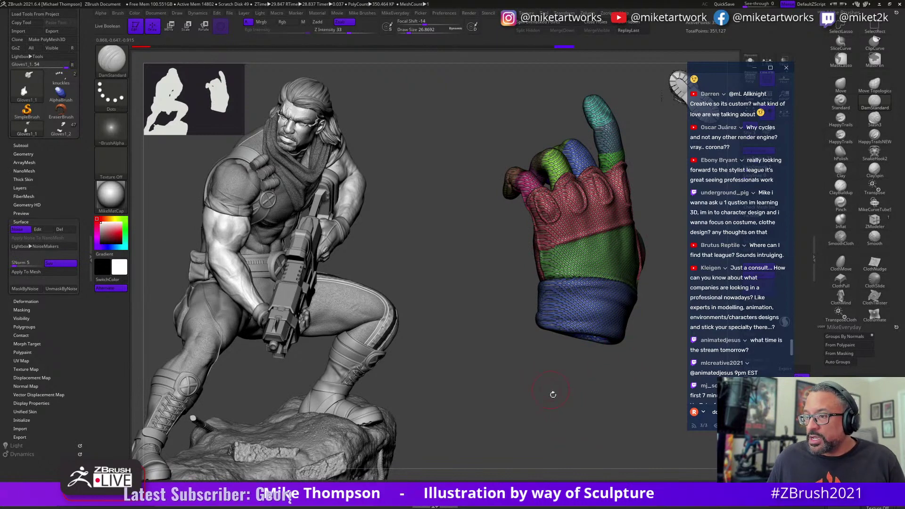
Mask everything on the gloves except the green back-of-hand polygroup, return to Draw mode, and hide the polyframe display.
key("space")
key("ctrl+shift")
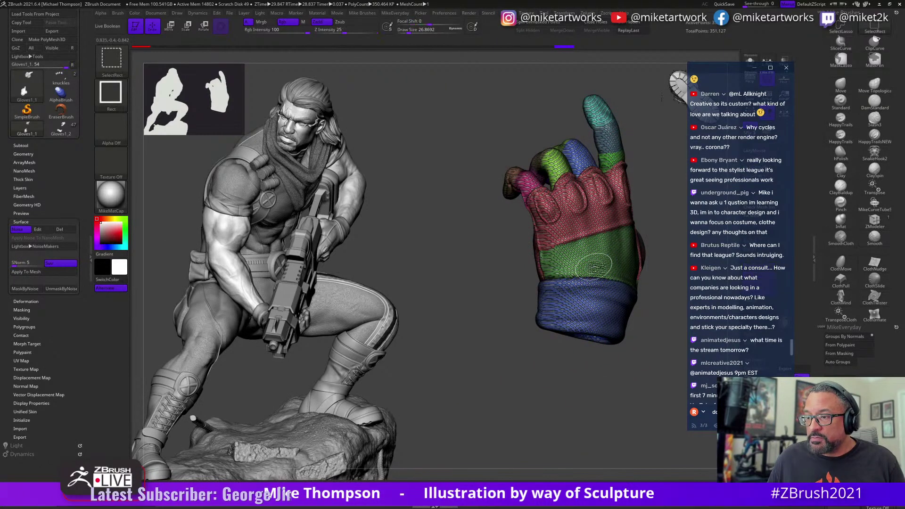
key("w")
left_click(613, 244, "ctrl")
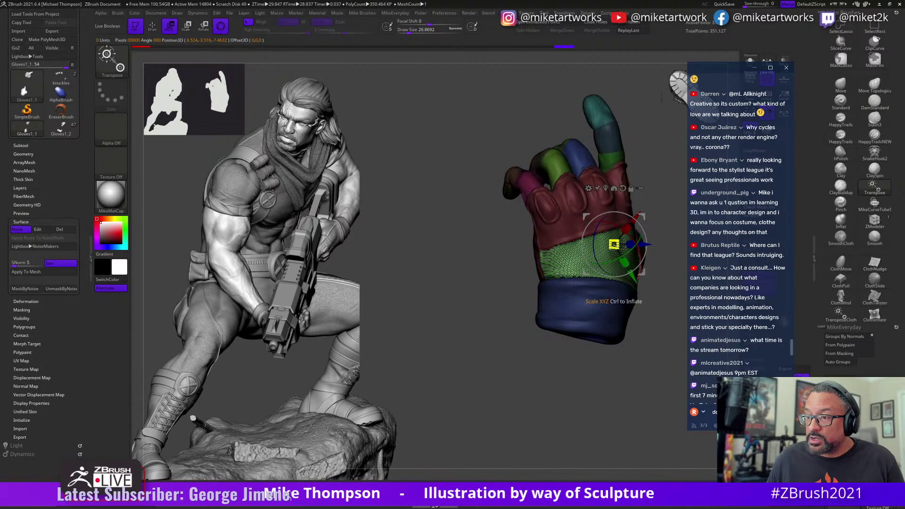
key("q")
key("space")
key("shift+f")
left_click(581, 375, "ctrl")
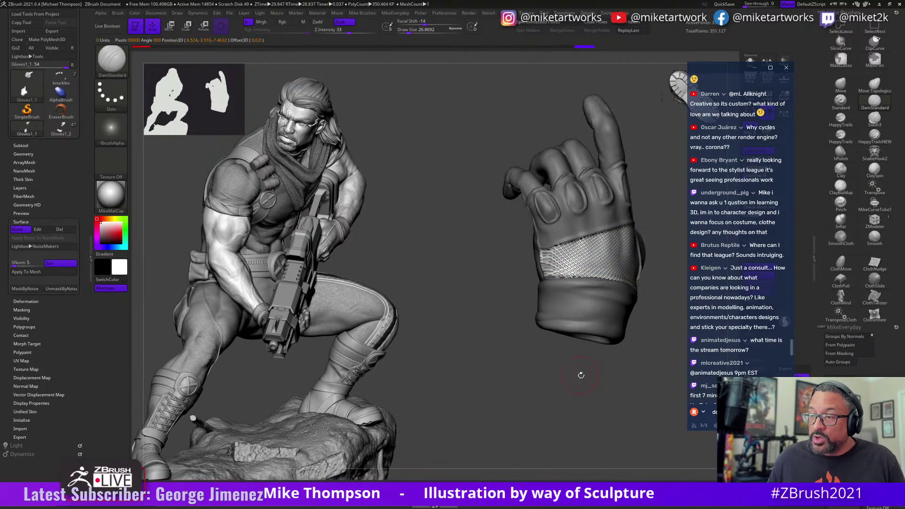
Open the glove's surface noise for editing, switch it to UV mode and inspect the mesh weave in the preview.
left_click_drag(581, 375, 424, 330, "alt")
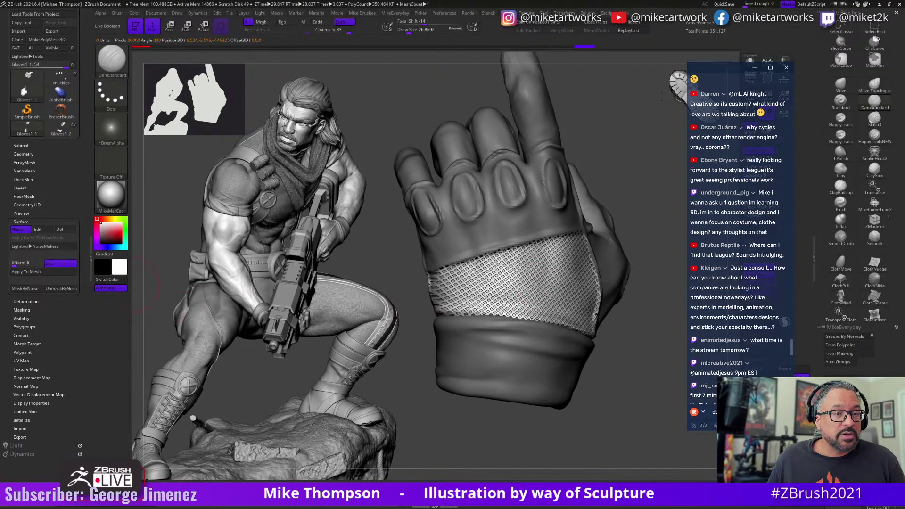
left_click(44, 230)
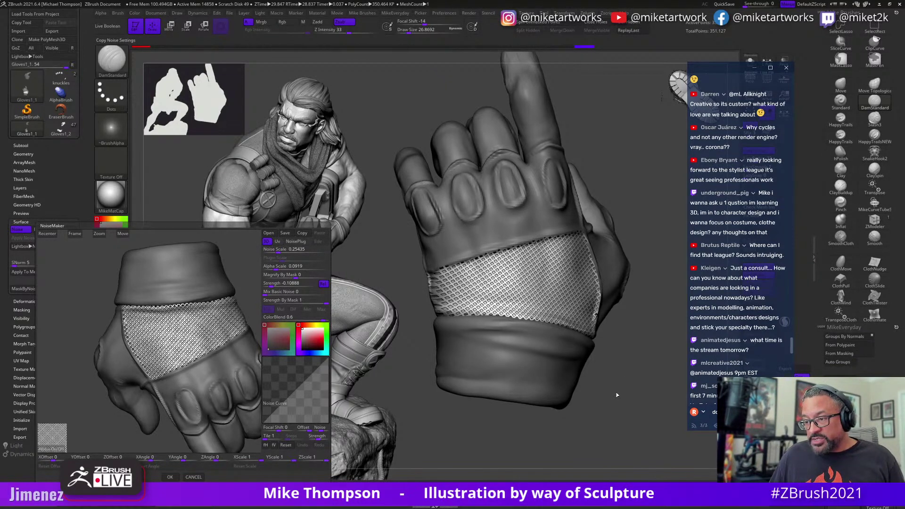
left_click(278, 241)
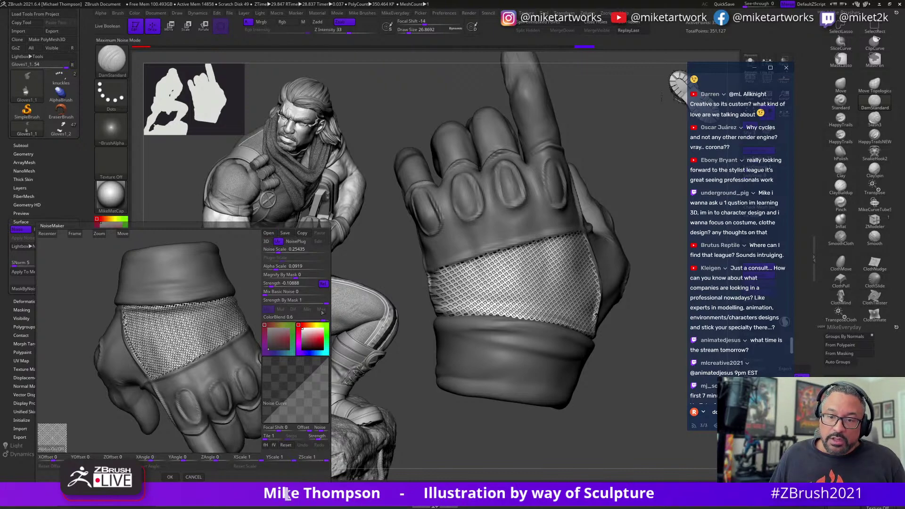
left_click_drag(67, 340, 161, 368)
left_click_drag(226, 357, 229, 365)
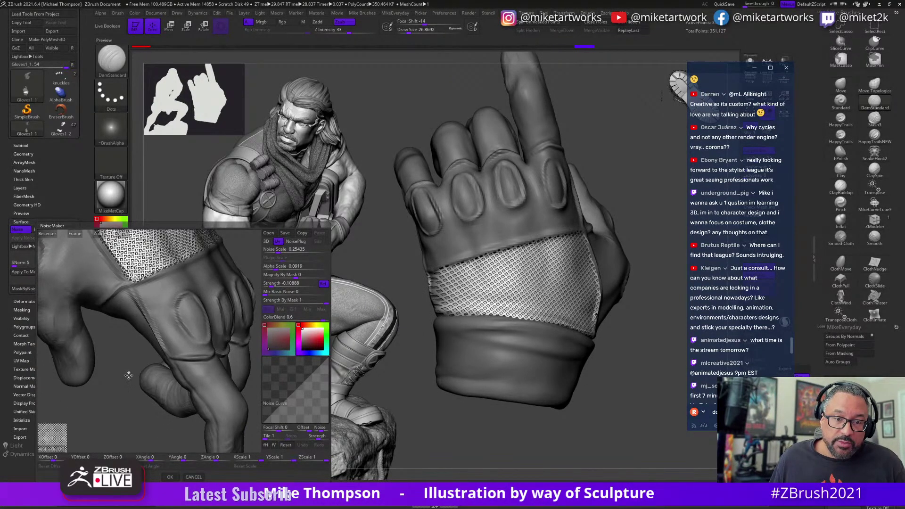
left_click_drag(128, 375, 171, 373)
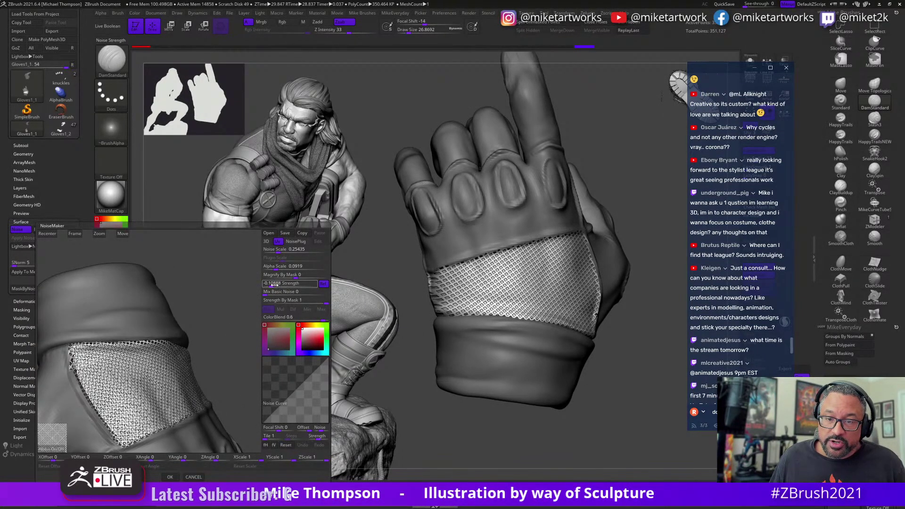
Set the noise strength to -0.02458 and the alpha scale to 0.1686, and apply the settings to the glove.
left_click_drag(274, 285, 277, 269)
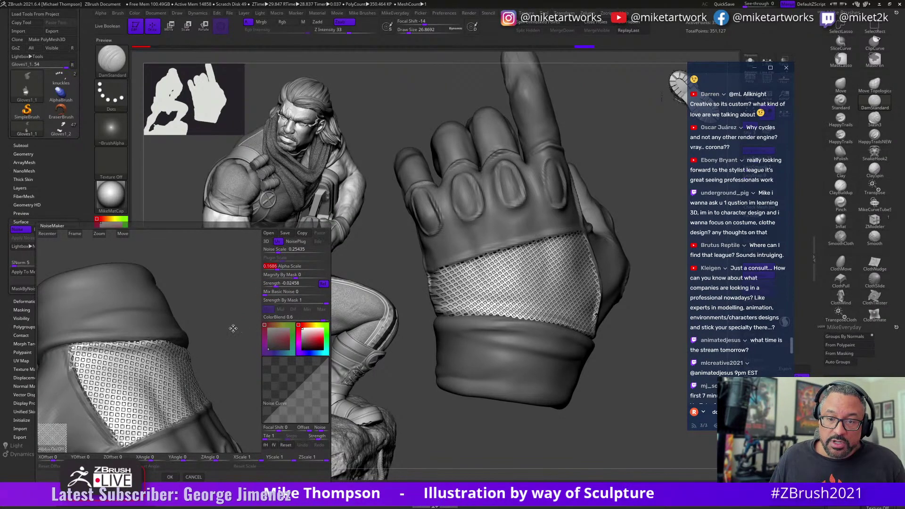
left_click_drag(232, 328, 197, 358)
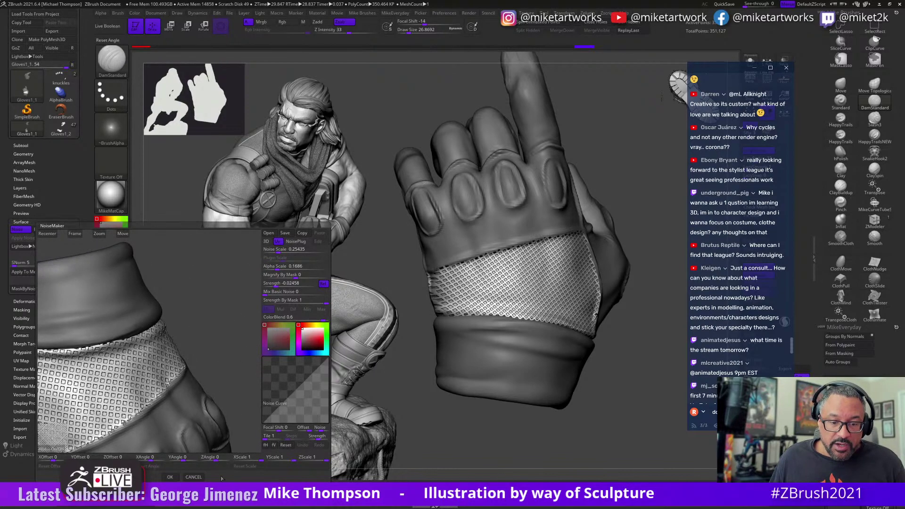
left_click(170, 477)
Examine the mesh weave on the back of the glove from several angles.
mouse_move(652, 378)
left_mouse_down()
mouse_move(662, 403)
mouse_move(628, 424)
mouse_move(642, 424)
left_mouse_up()
left_click_drag(595, 372, 626, 399)
left_click(623, 387, "ctrl")
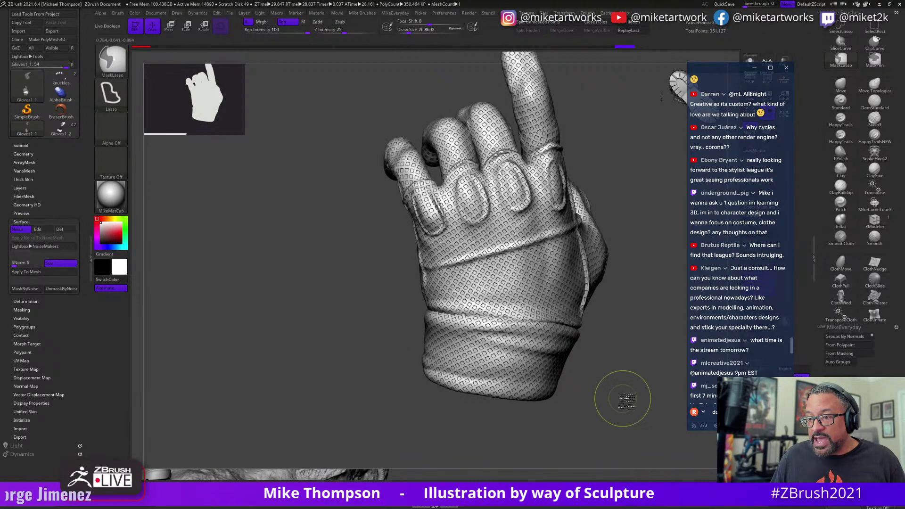
left_click(621, 390, "ctrl")
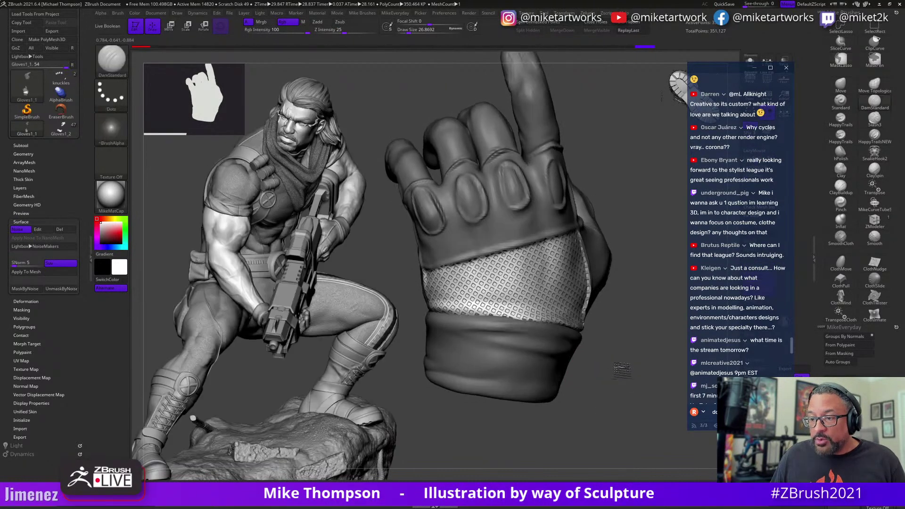
left_click_drag(560, 367, 584, 321)
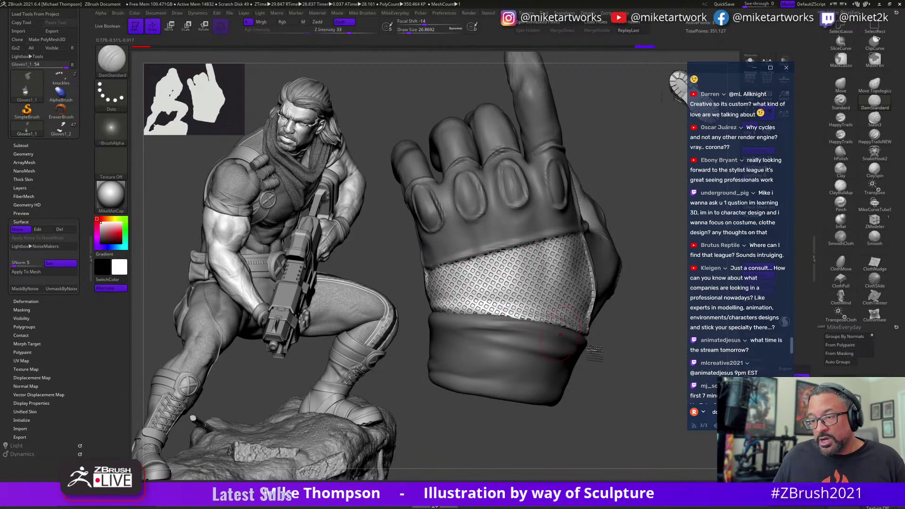
left_click_drag(595, 352, 642, 384)
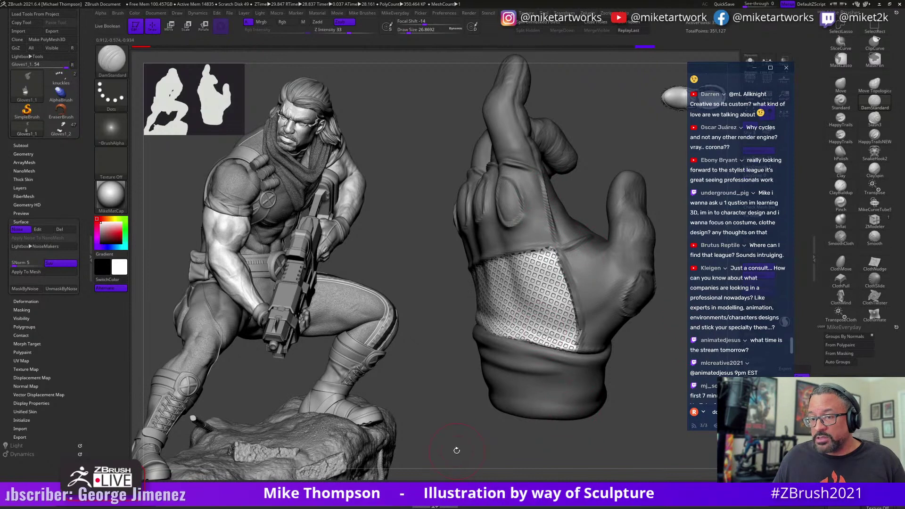
left_click_drag(456, 450, 280, 427)
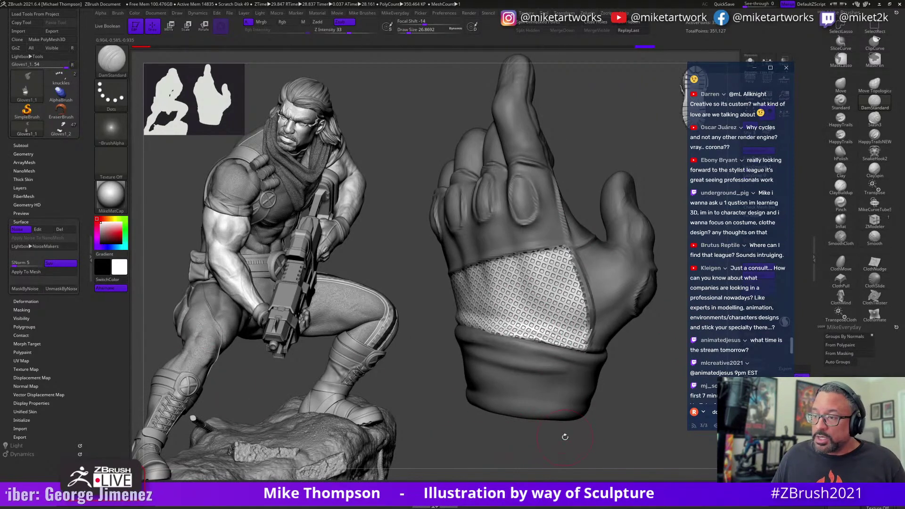
left_click_drag(565, 436, 269, 327)
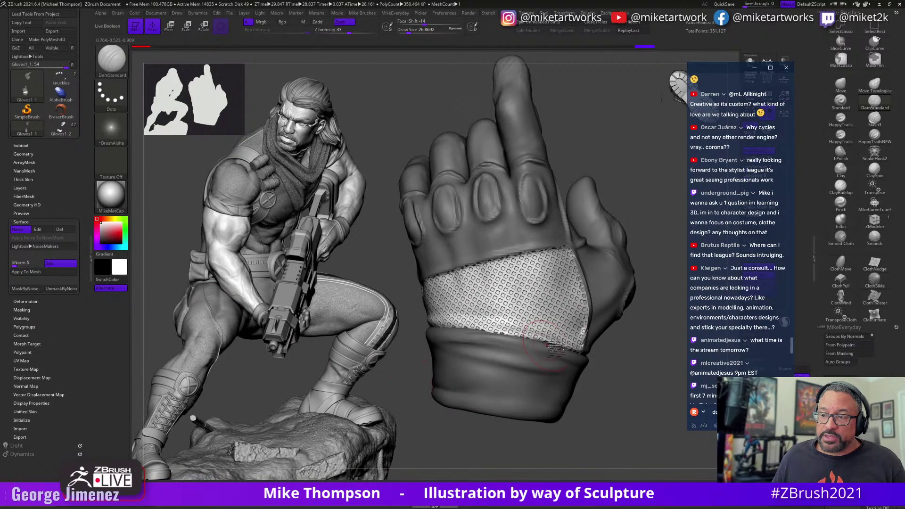
left_click_drag(608, 406, 587, 431)
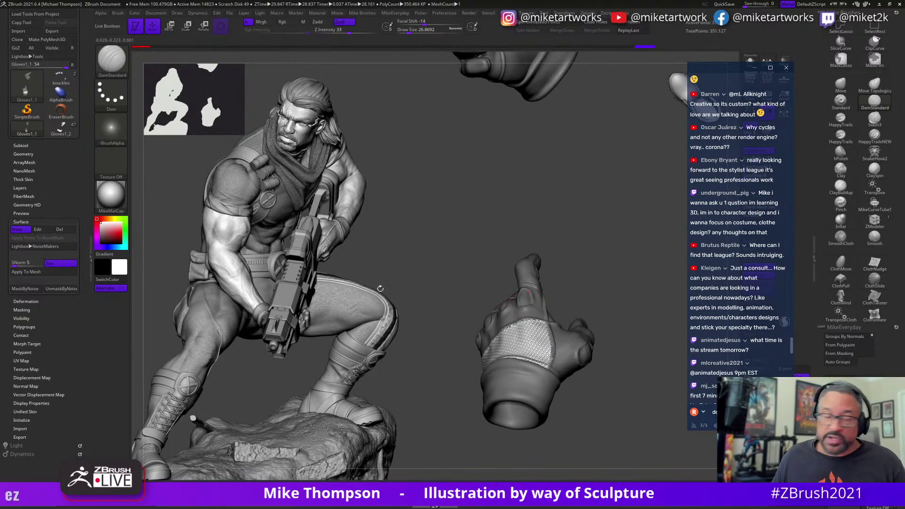
Open the glove's masking options with the Mask By Cavity settings and view the back of the hand.
left_click(24, 147)
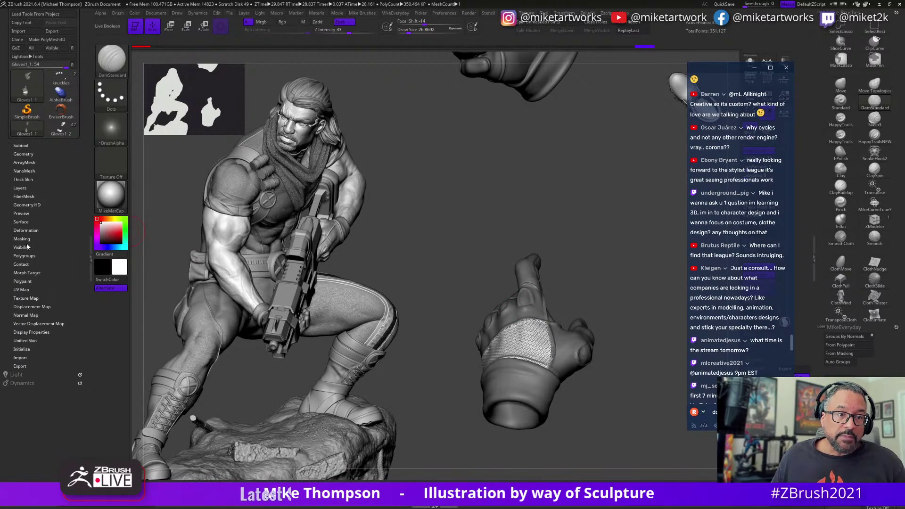
left_click(21, 239)
left_click_drag(452, 299, 637, 396)
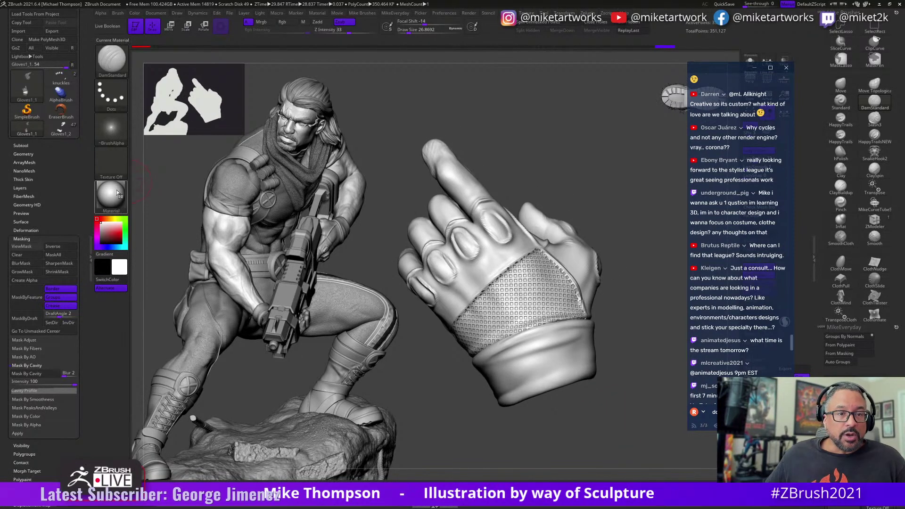
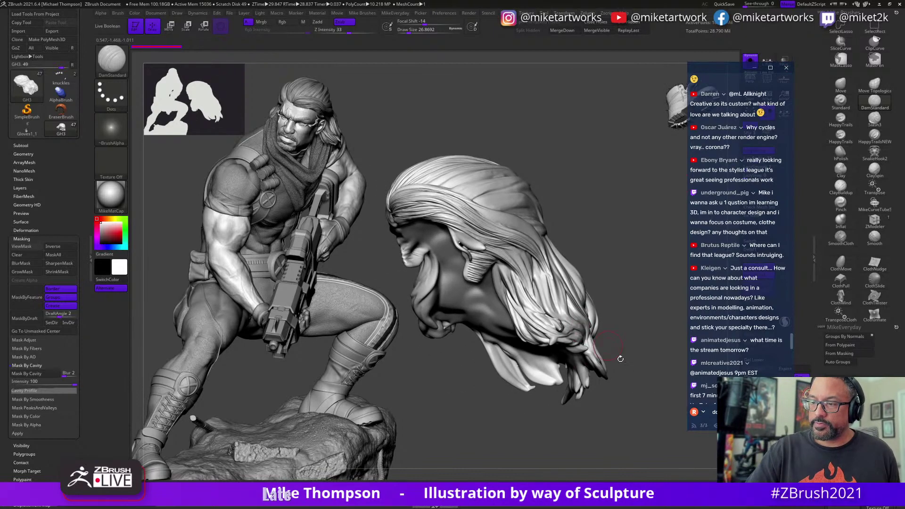
Read back through the viewers' stream chat messages and view the hair sculpt from the side and back.
left_click_drag(592, 400, 582, 405)
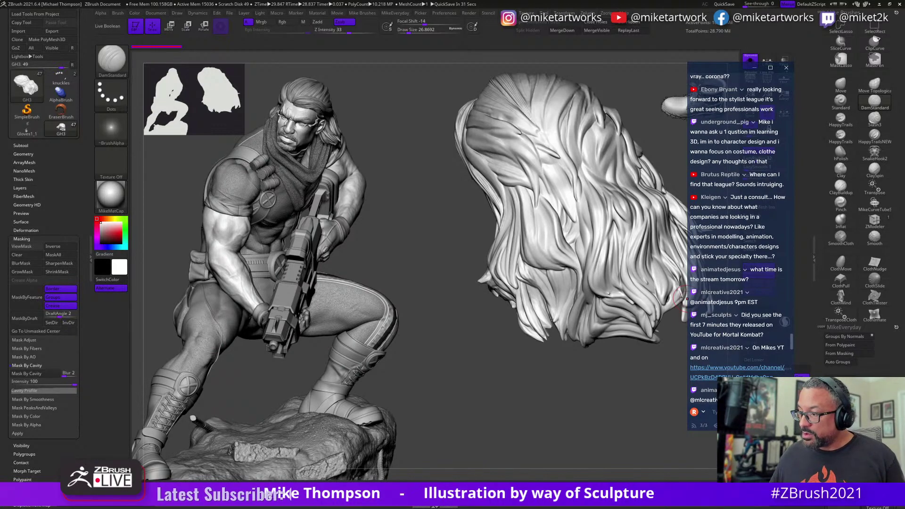
scroll(701, 393, "down", 5)
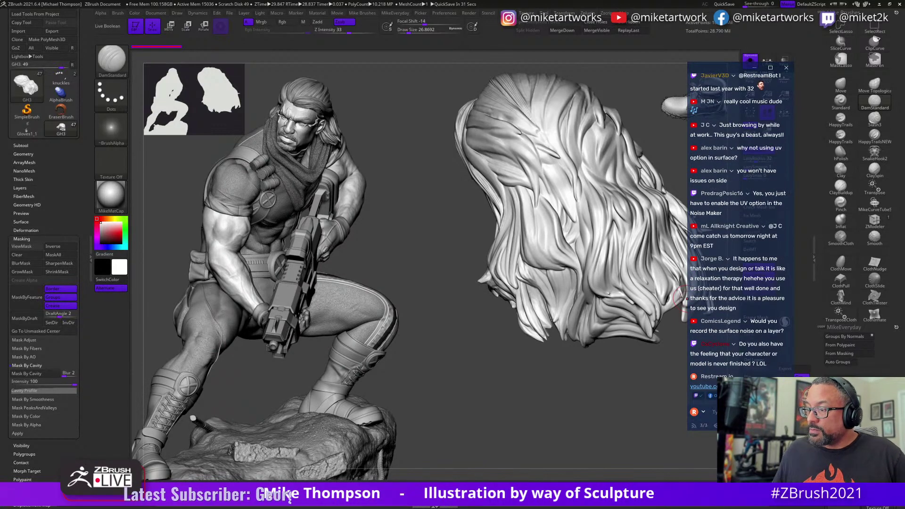
mouse_move(542, 372)
left_mouse_down()
mouse_move(518, 387)
mouse_move(583, 415)
mouse_move(589, 330)
left_mouse_up()
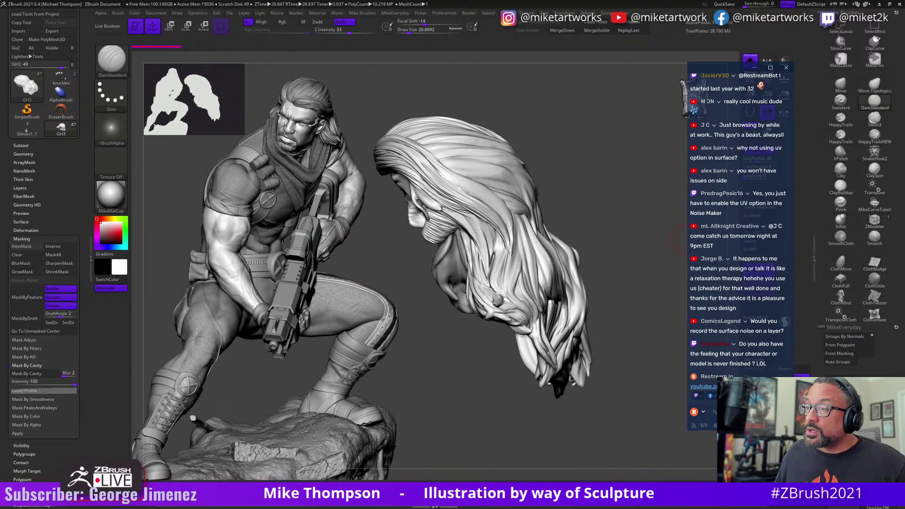
scroll(727, 247, "up", 3)
scroll(731, 247, "up", 6)
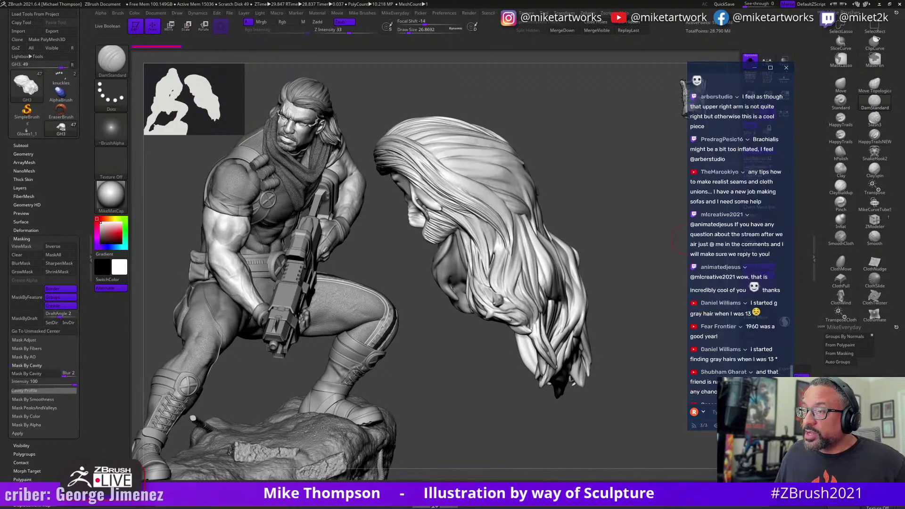
scroll(739, 281, "up", 10)
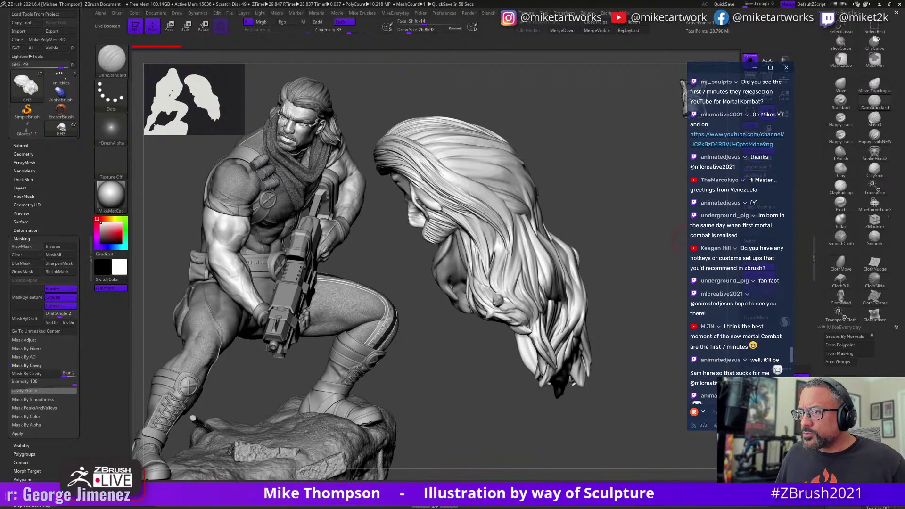
scroll(739, 281, "up", 3)
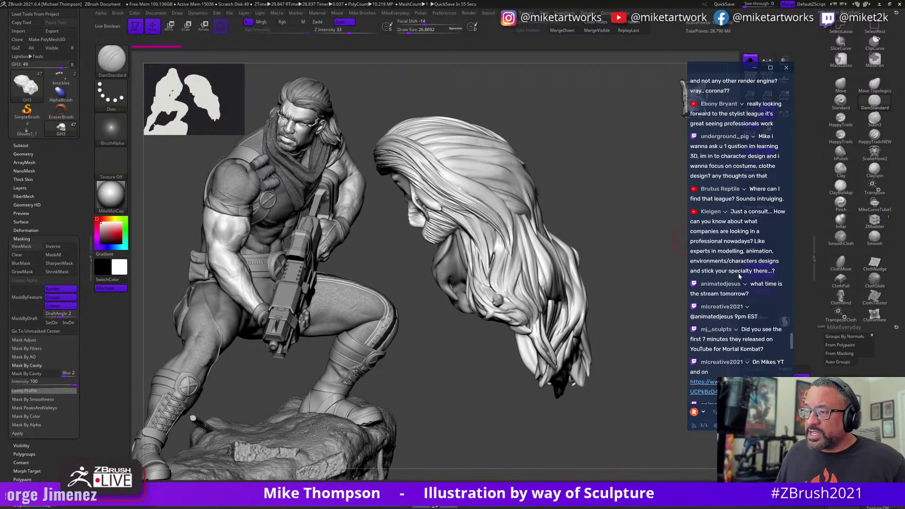
scroll(739, 281, "down", 2)
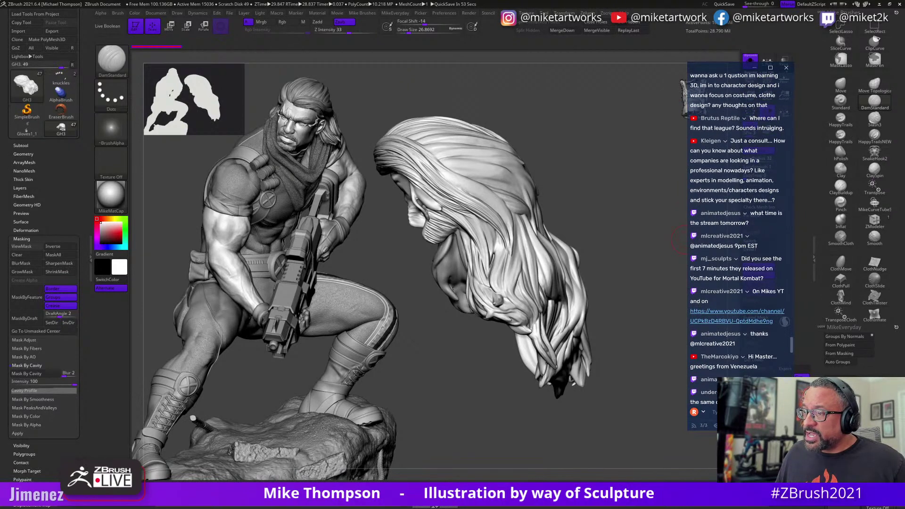
scroll(749, 298, "down", 3)
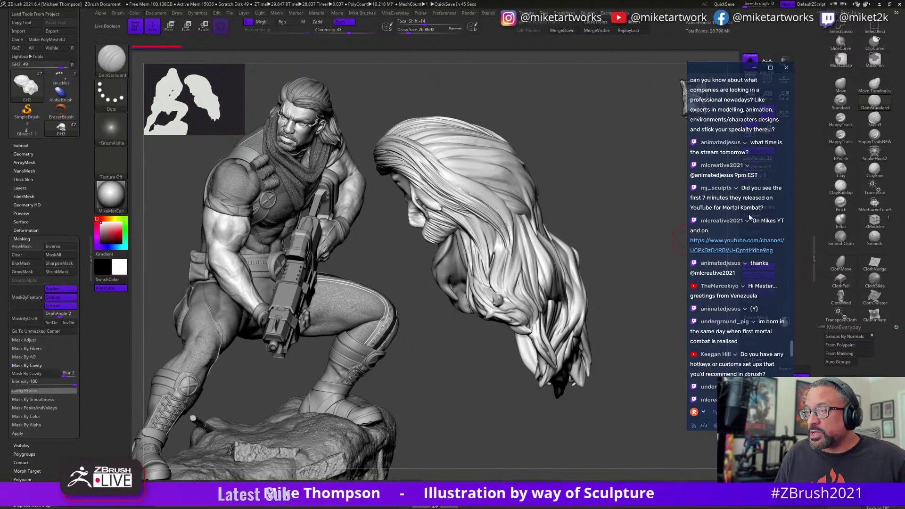
scroll(780, 174, "up", 4)
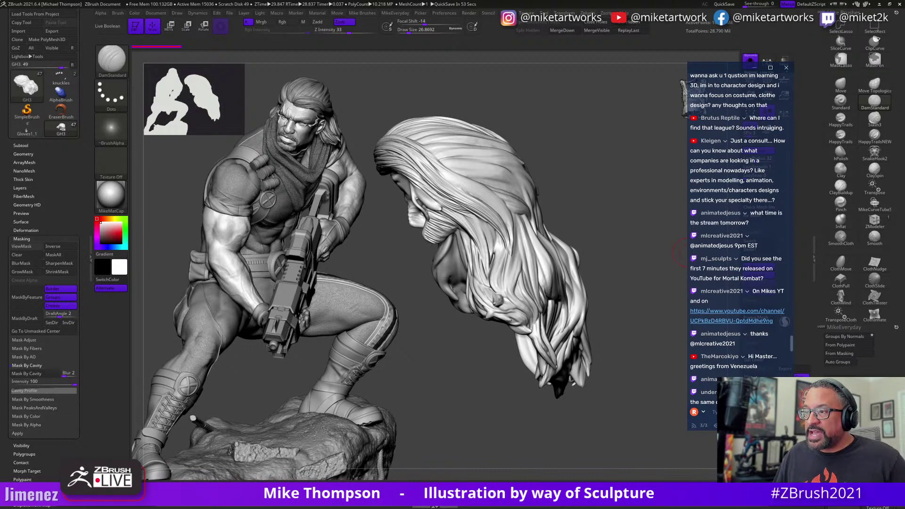
scroll(733, 249, "up", 1)
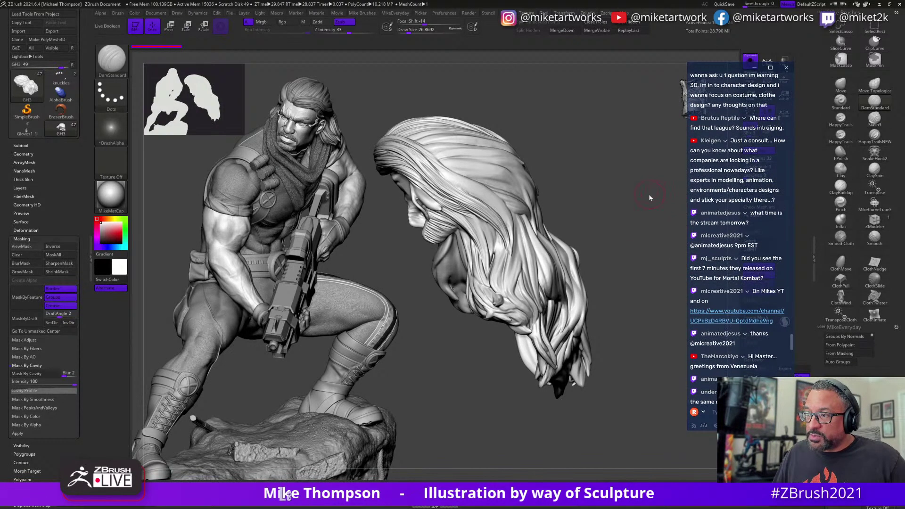
scroll(725, 222, "down", 2)
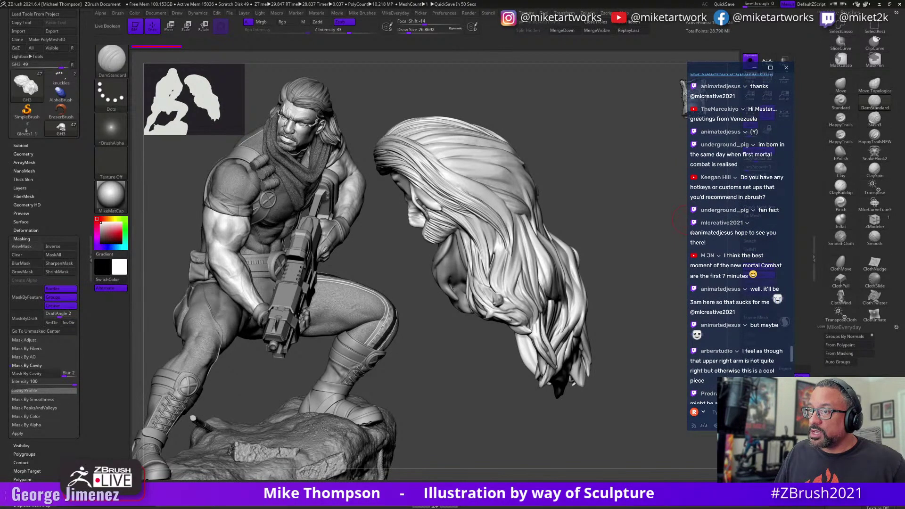
scroll(759, 233, "up", 1)
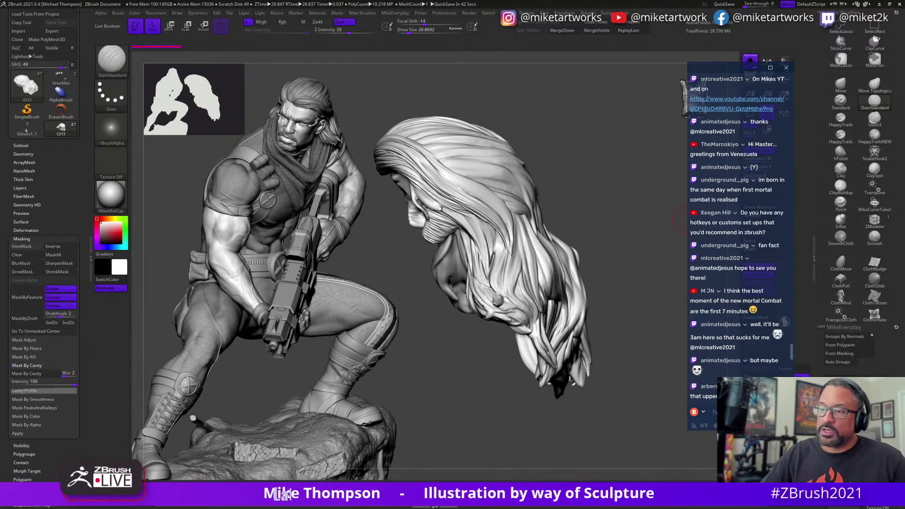
left_click_drag(626, 398, 642, 385)
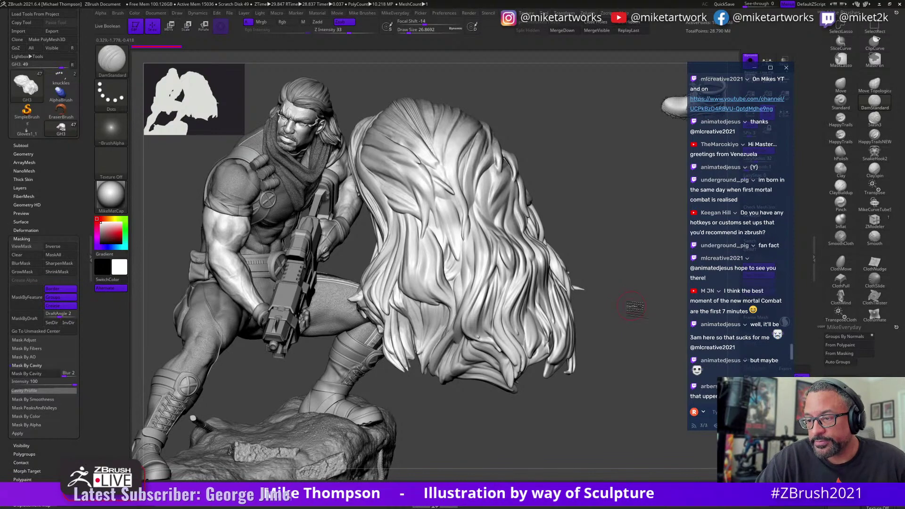
mouse_move(631, 304)
left_mouse_down()
mouse_move(651, 308)
mouse_move(610, 319)
mouse_move(642, 295)
mouse_move(621, 315)
mouse_move(633, 309)
left_mouse_up()
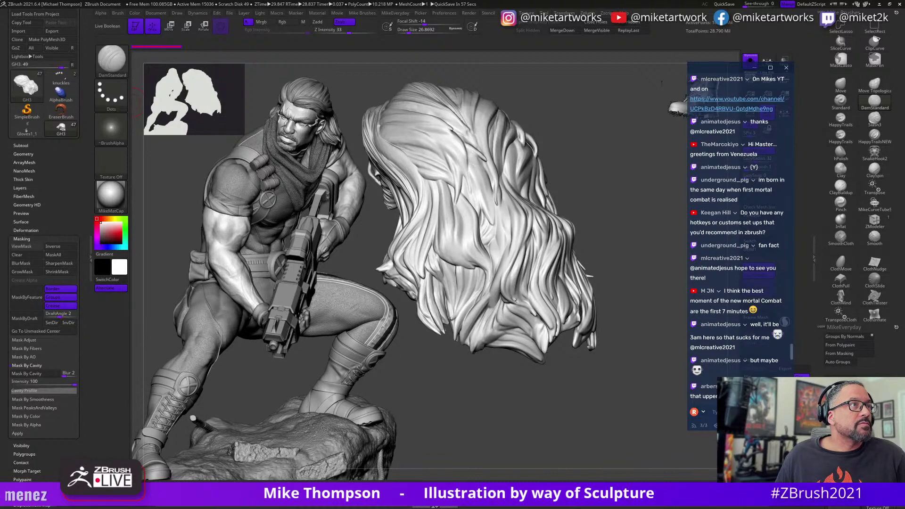
Switch to the web browser, widen its window and search for "coming to america soul glo" images.
key("alt+Tab")
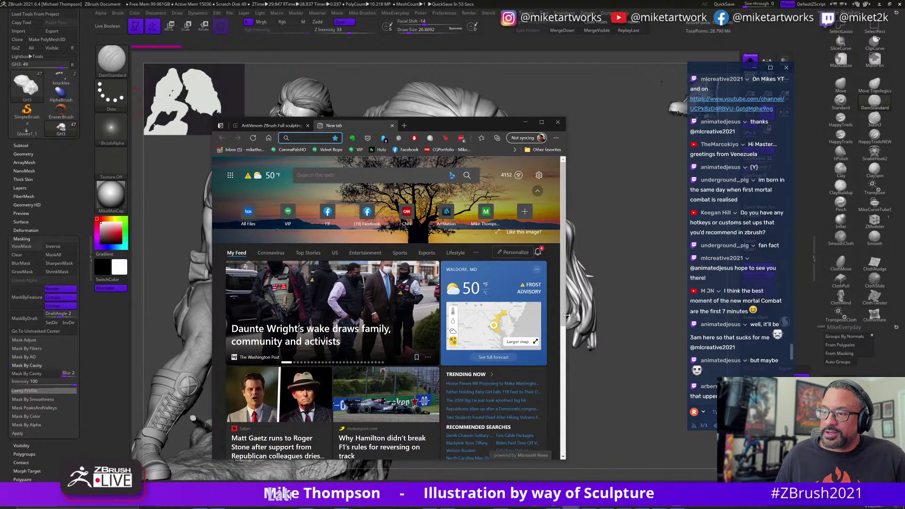
left_click_drag(566, 315, 656, 315)
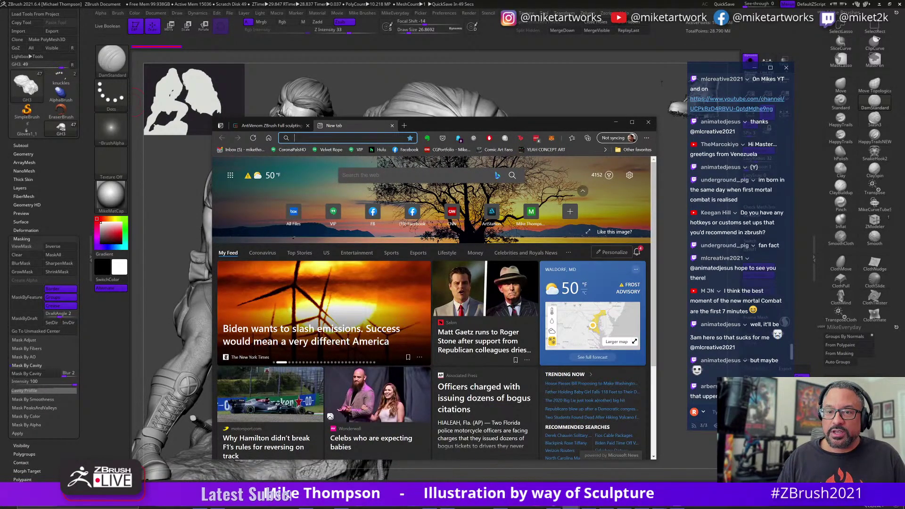
type("coming t")
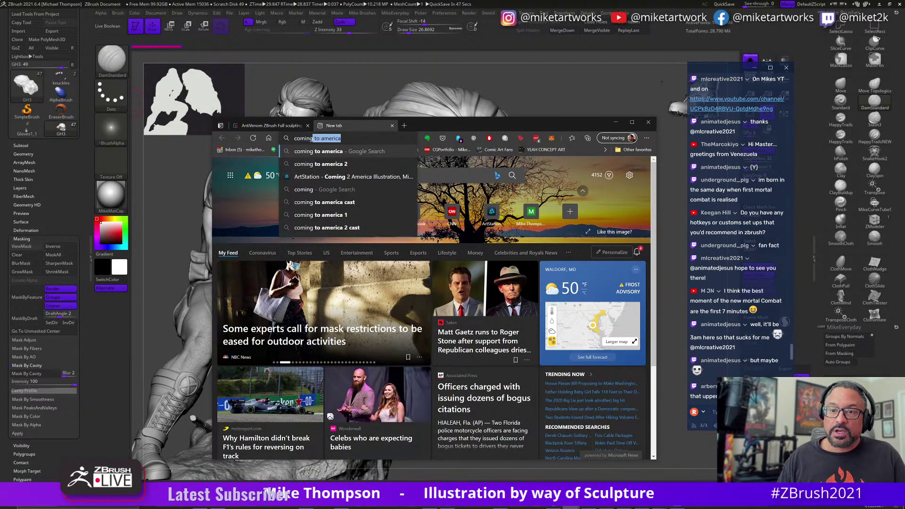
type("o america")
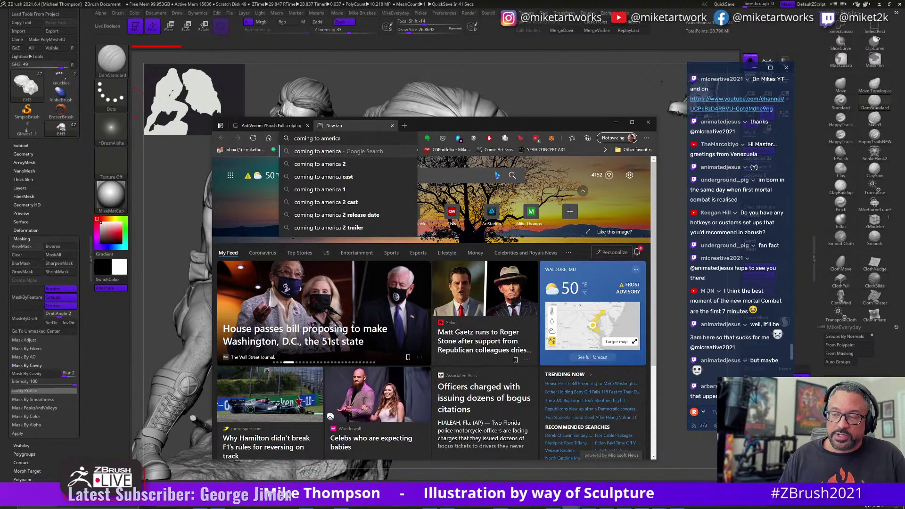
type("sould")
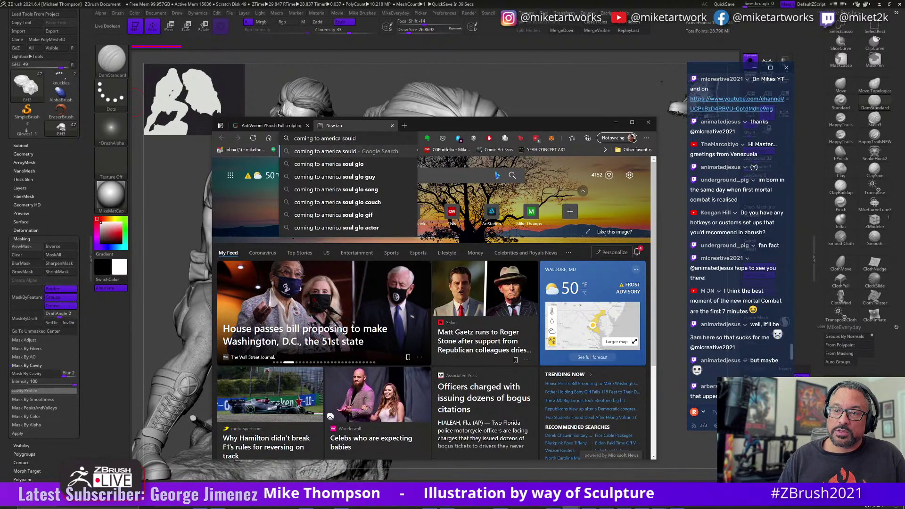
key("BackSpace")
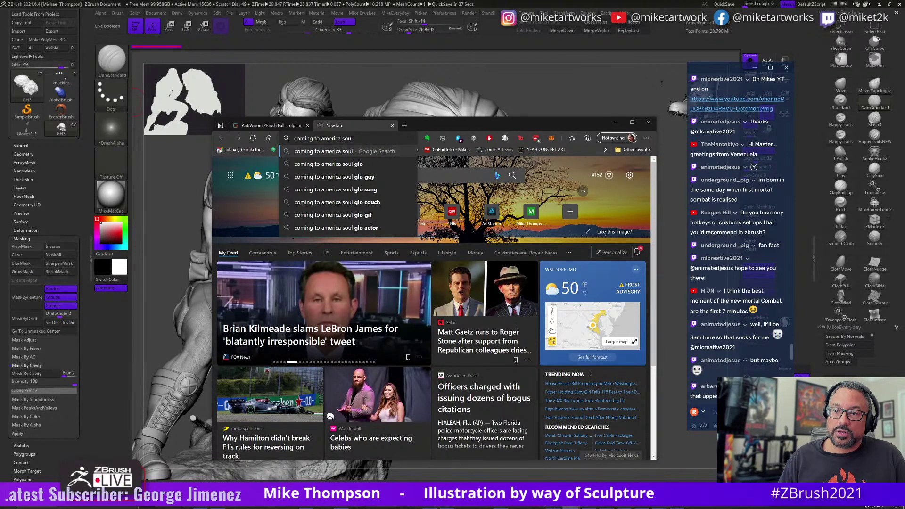
key("Return")
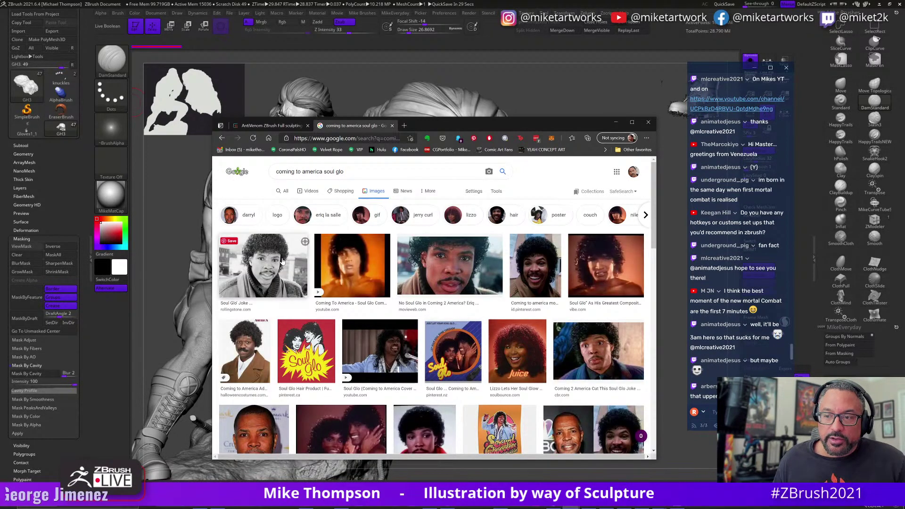
Look through the Soul Glo image results, narrow them to hair and open the black-and-white Rolling Stone portrait.
scroll(377, 292, "down", 3)
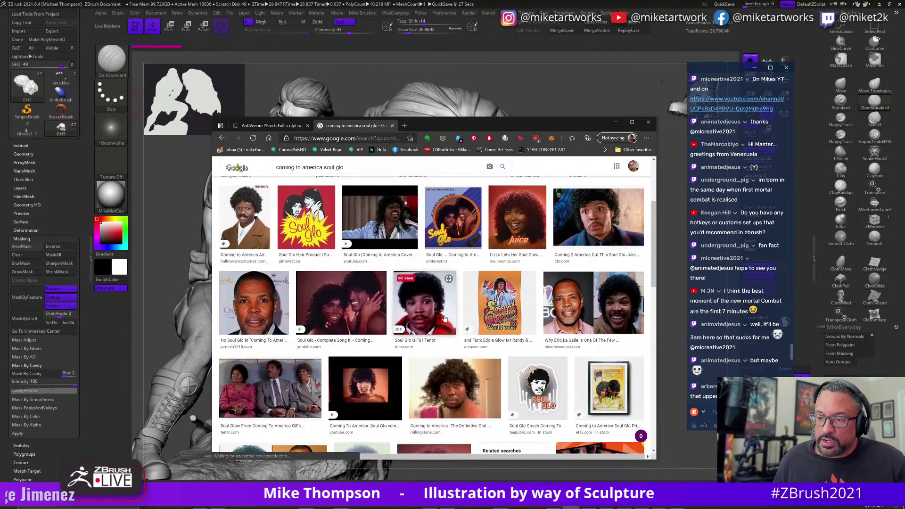
scroll(444, 318, "down", 1)
scroll(440, 317, "down", 2)
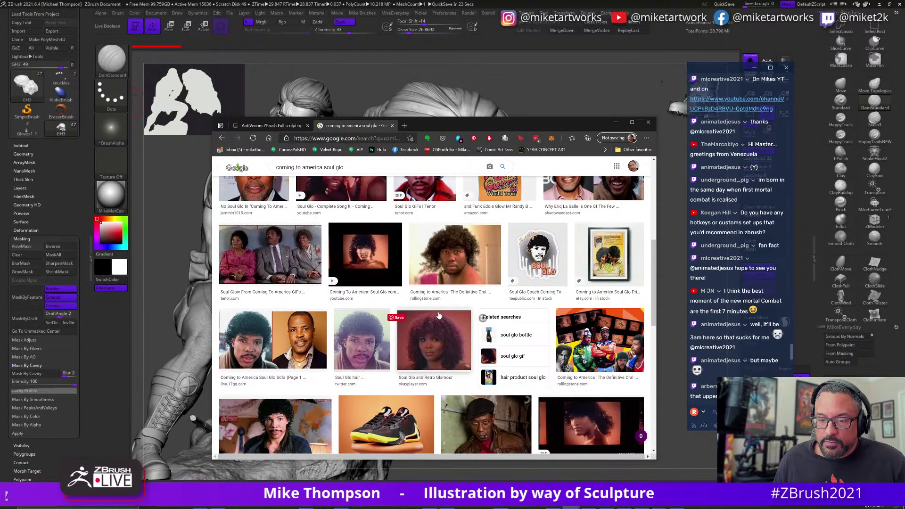
scroll(325, 392, "down", 7)
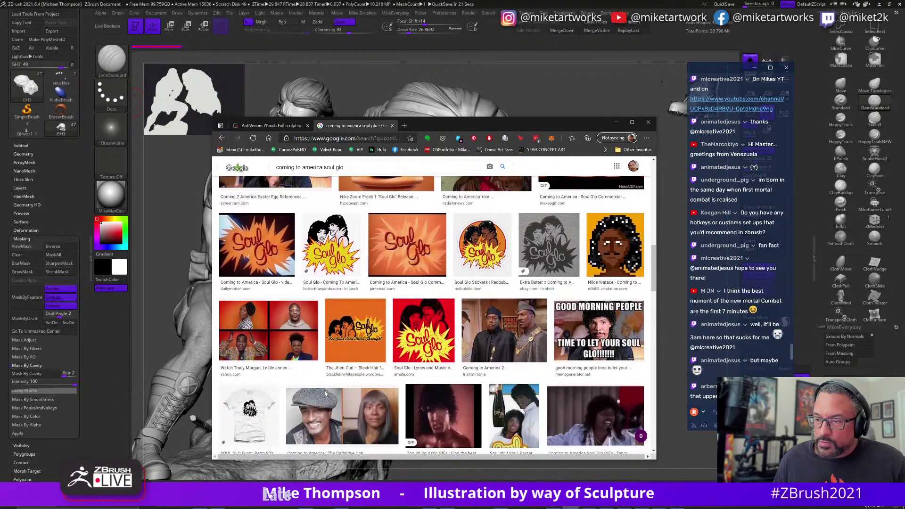
scroll(325, 392, "down", 10)
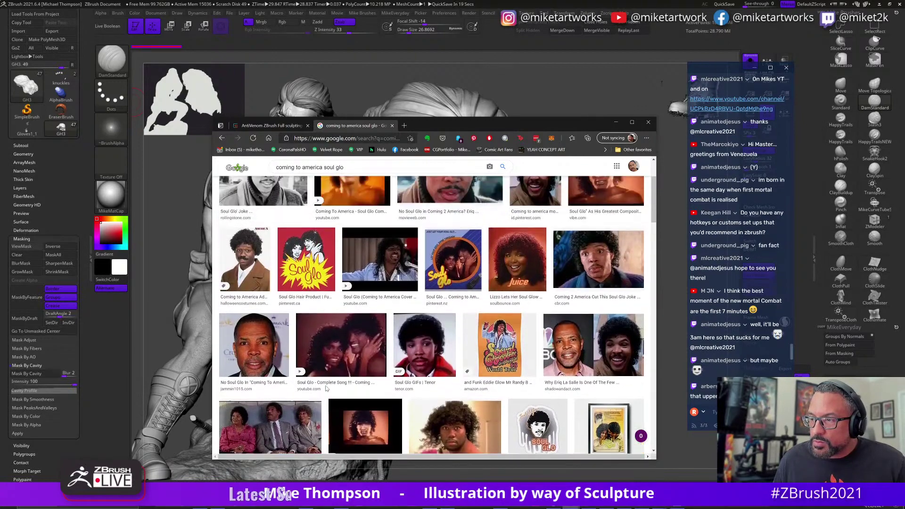
scroll(325, 388, "up", 3)
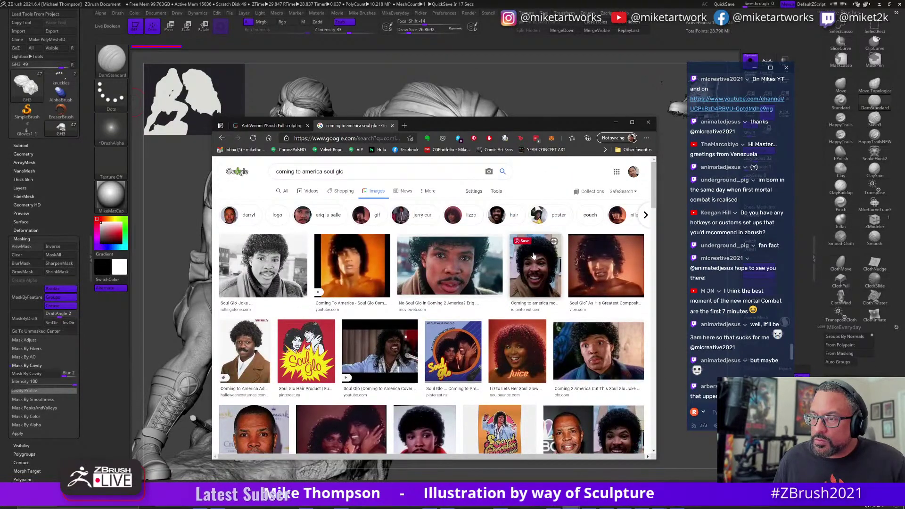
left_click(503, 215)
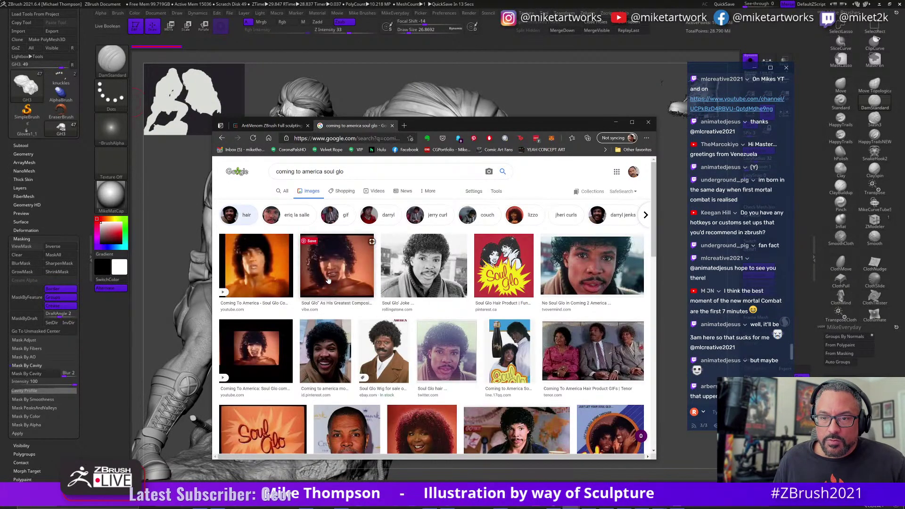
left_click(423, 270)
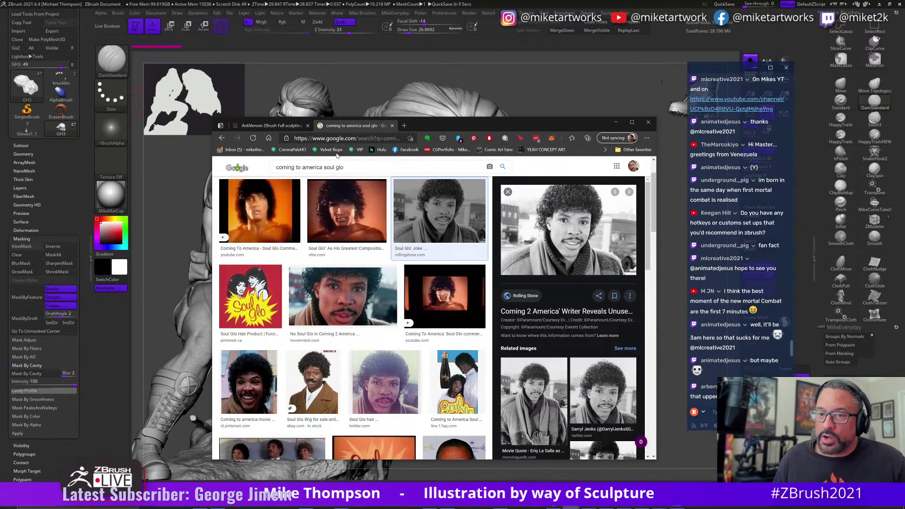
Search images for "ike turner", open the black-and-white WDET photo of the couple and look through further results.
triple_click(329, 168)
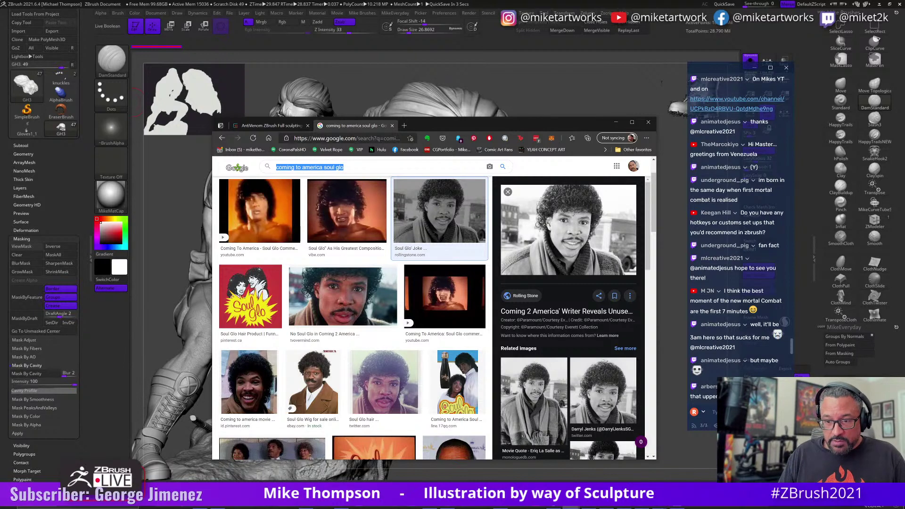
type("ike ")
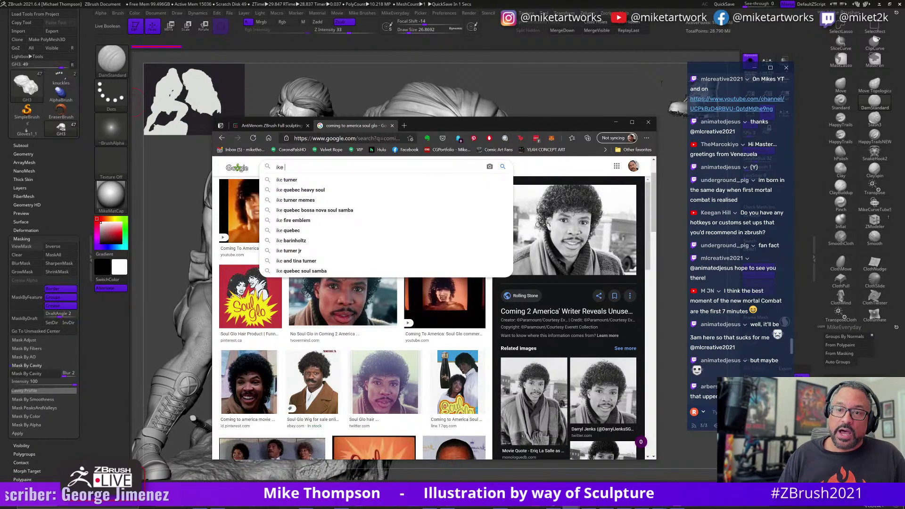
type("turner")
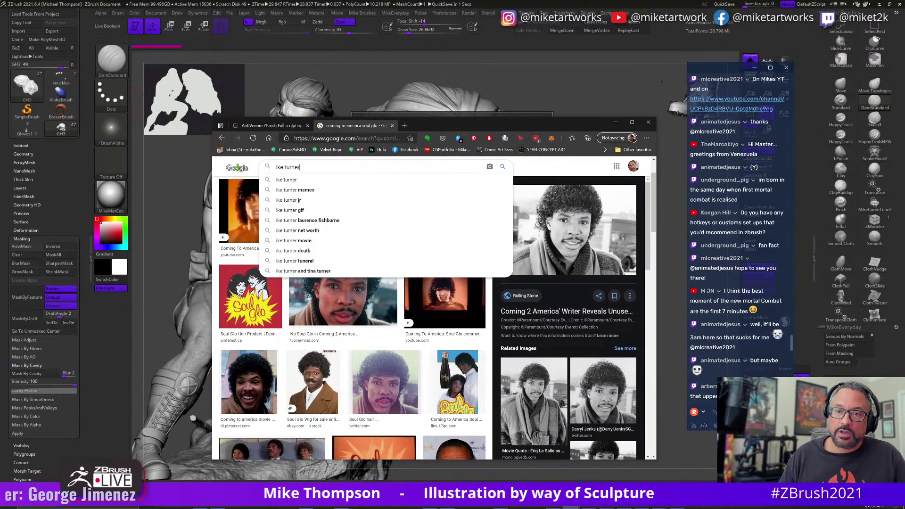
key("Return")
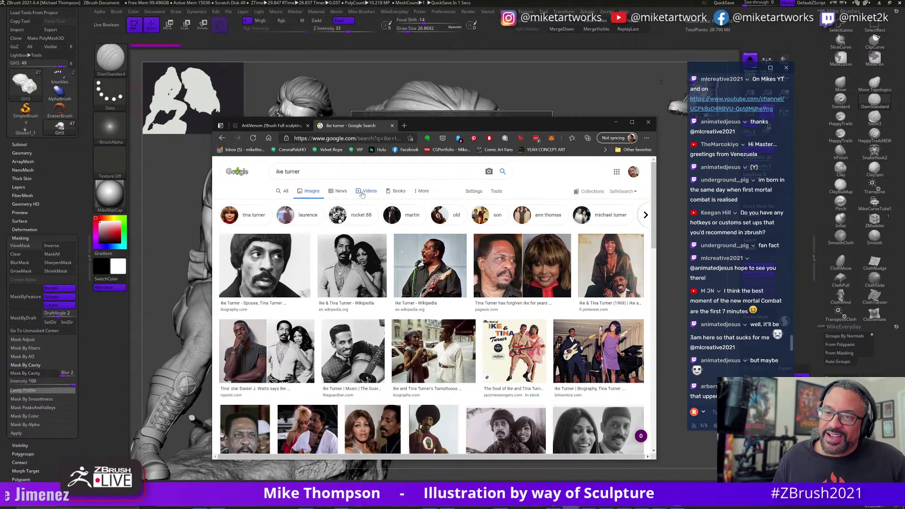
scroll(459, 354, "down", 10)
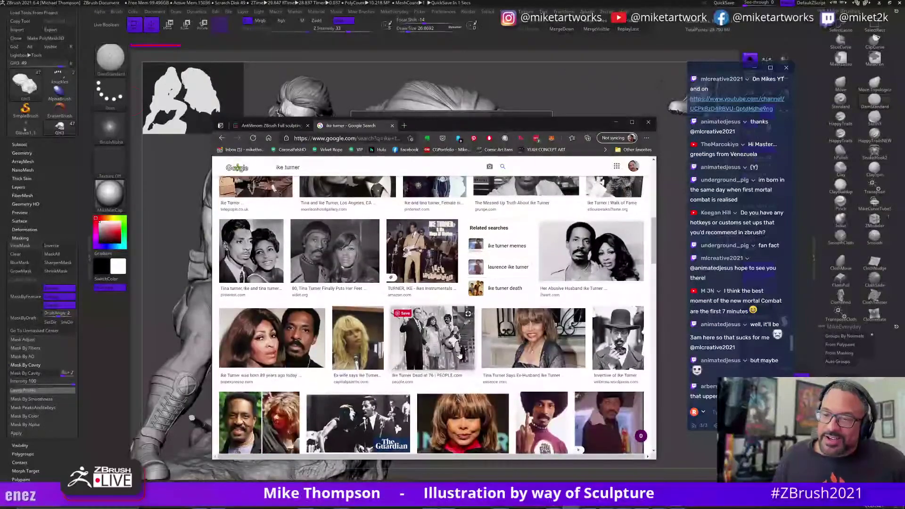
left_click(336, 246)
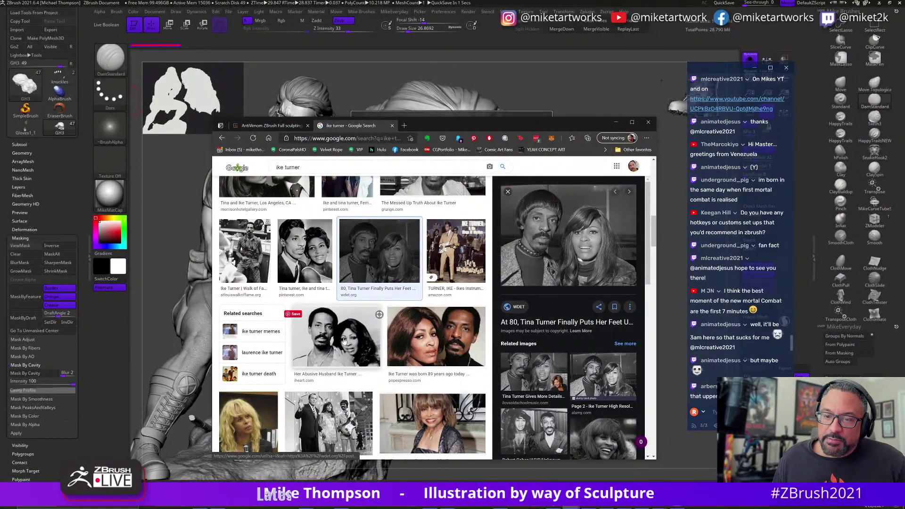
scroll(345, 340, "down", 5)
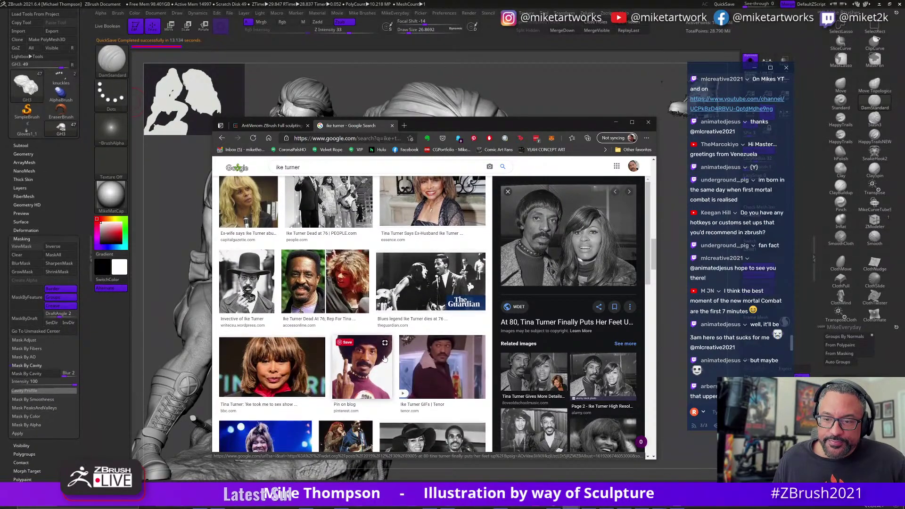
Search images for "xmen bishop" and preview the Comic Vine and Screen Rant pictures of the character.
scroll(384, 358, "up", 6)
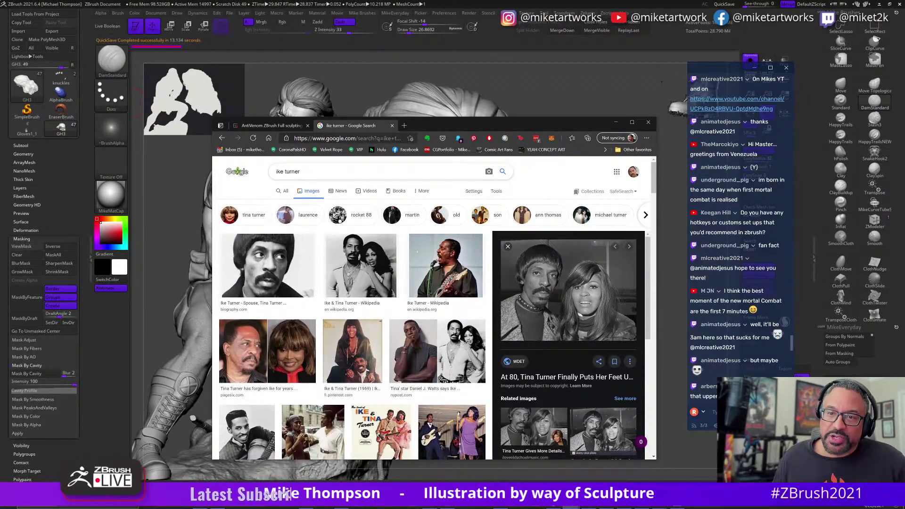
type("me")
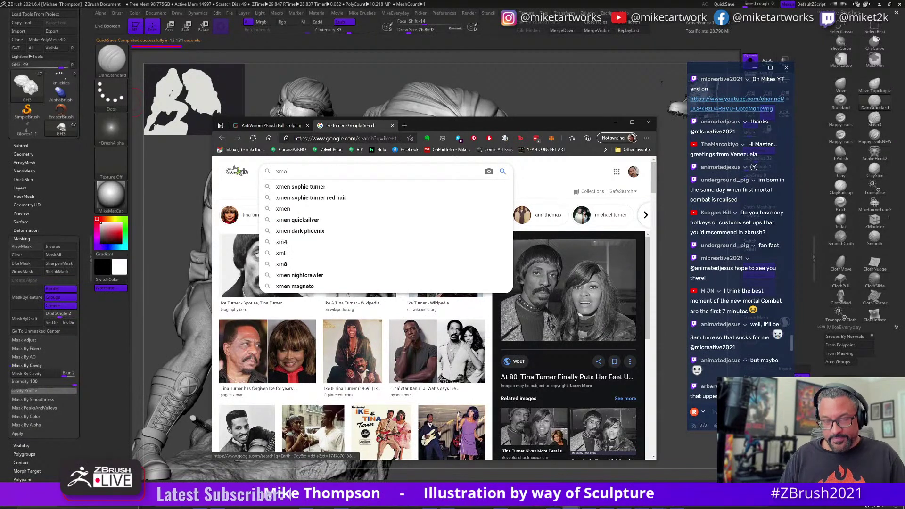
type("n bishop")
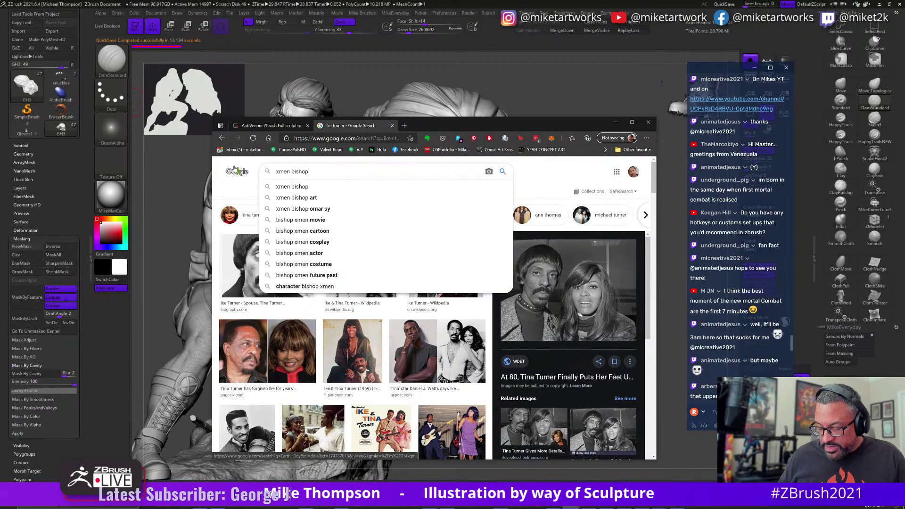
key("Return")
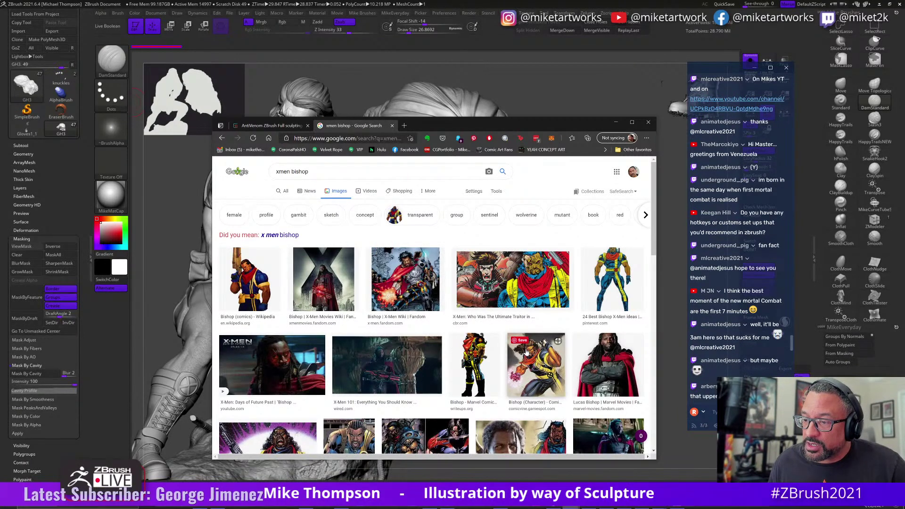
left_click(546, 358)
scroll(474, 376, "down", 1)
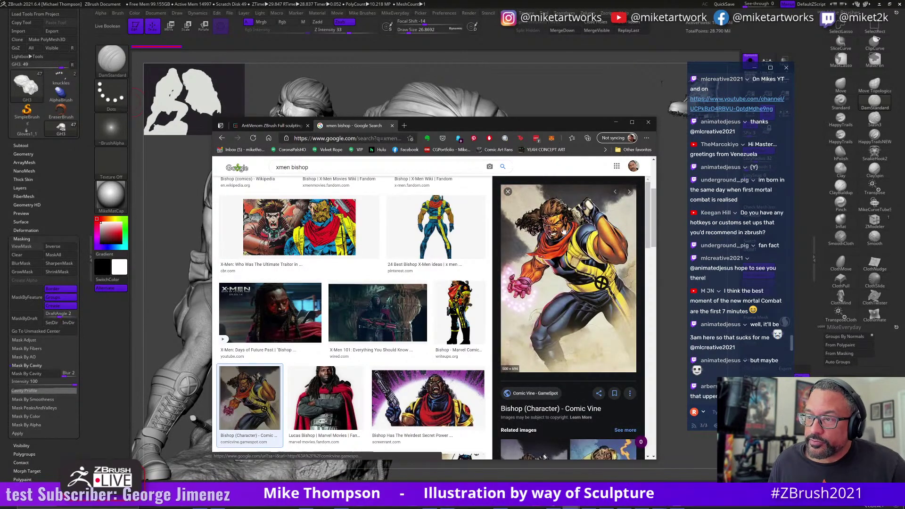
left_click(439, 388)
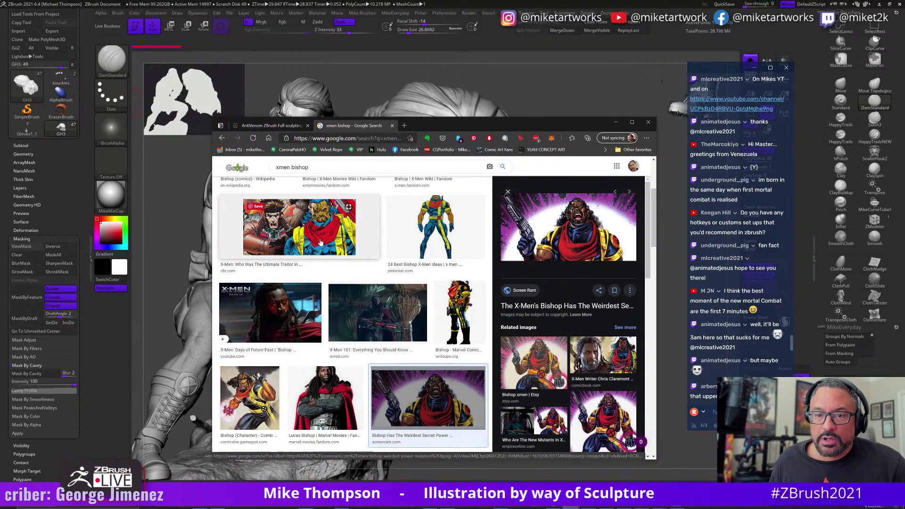
Extend the image search to the corrected "x men bishop boris vallejo" and preview the eBay artwork with the yellow background.
scroll(455, 341, "up", 4)
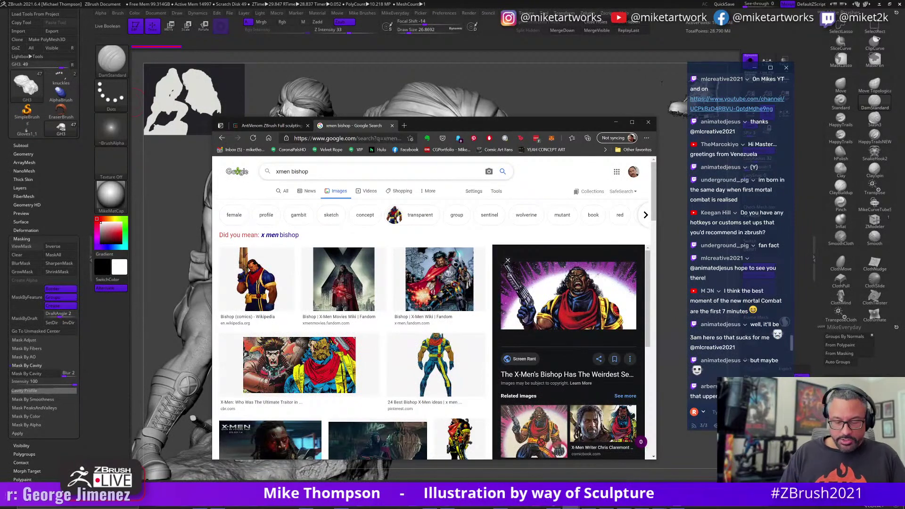
type("boris valejo")
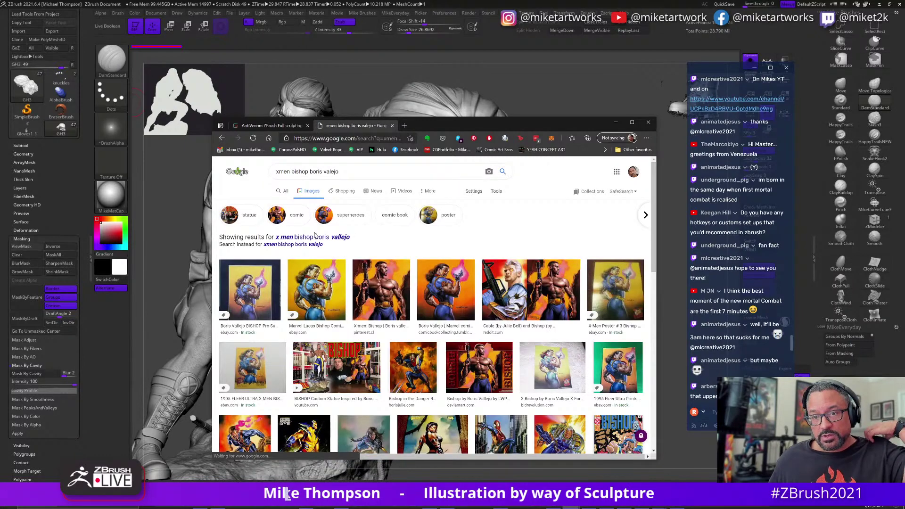
left_click(340, 237)
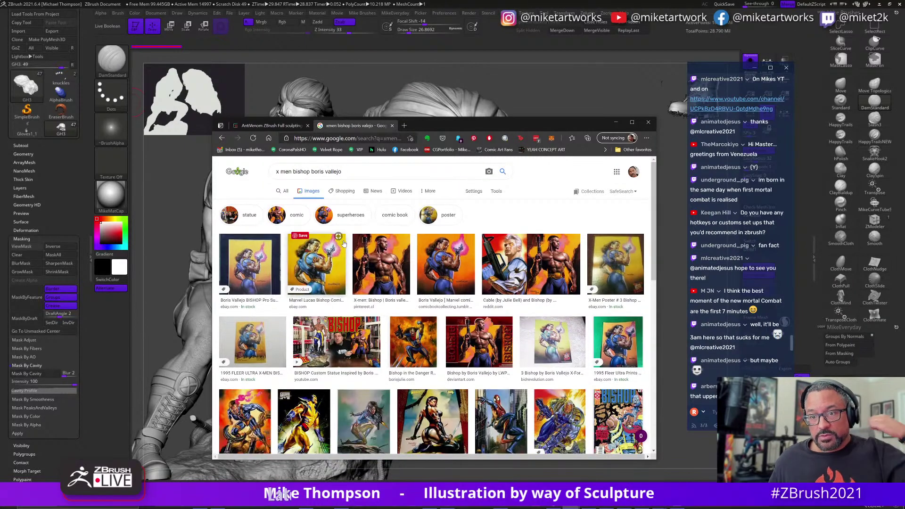
left_click(307, 260)
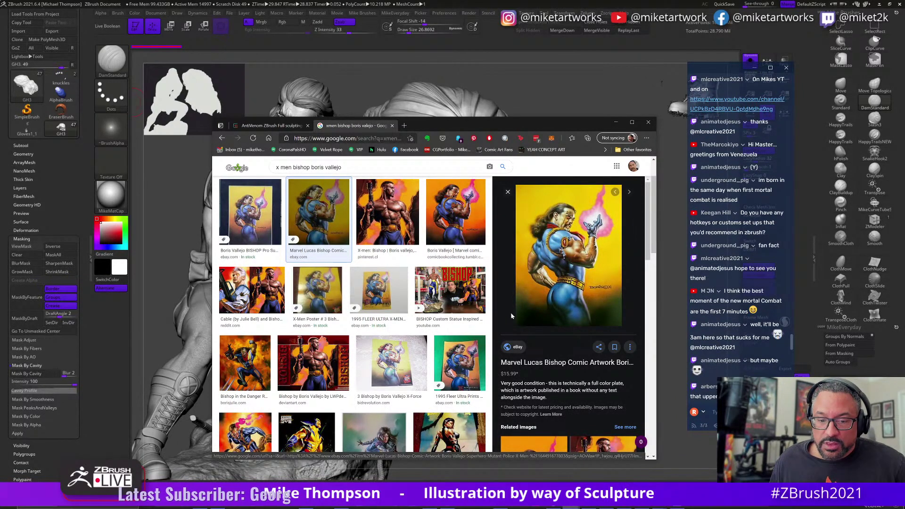
Show the search tools and restrict the Bishop artwork image results to Large size.
scroll(511, 315, "up", 1)
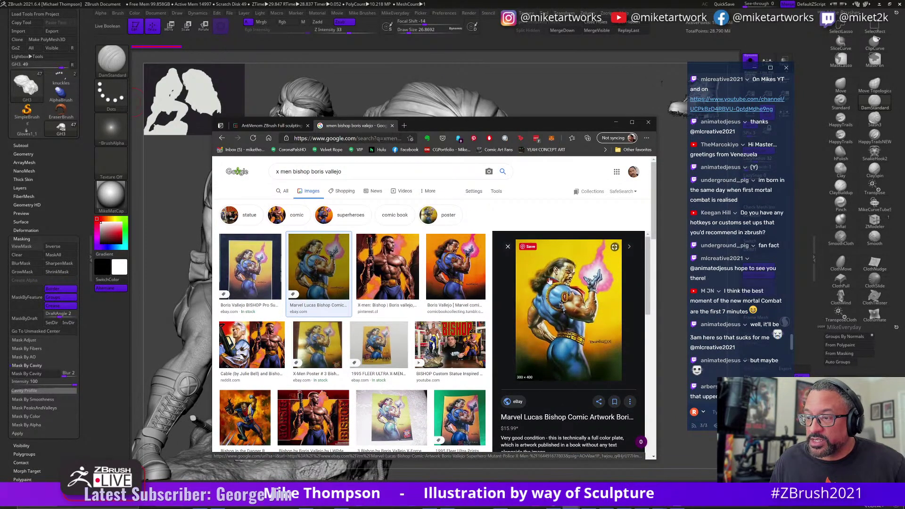
left_click(496, 192)
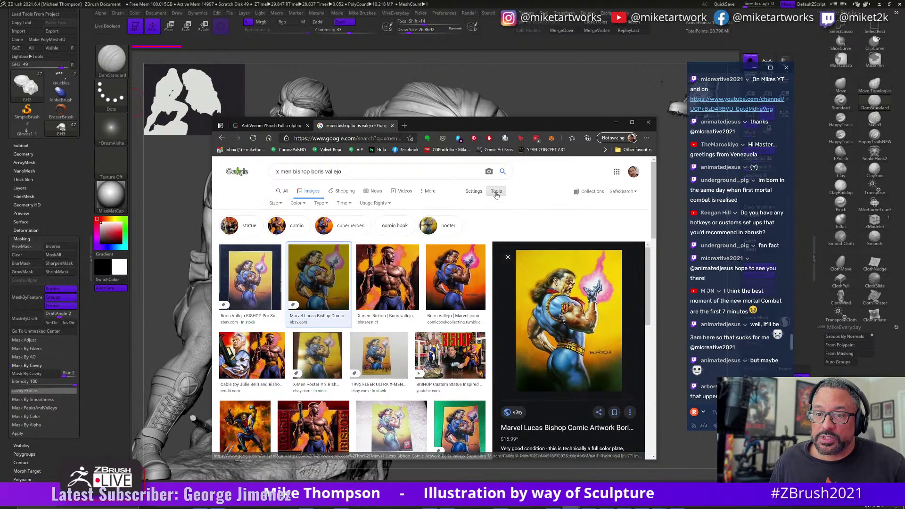
left_click(275, 204)
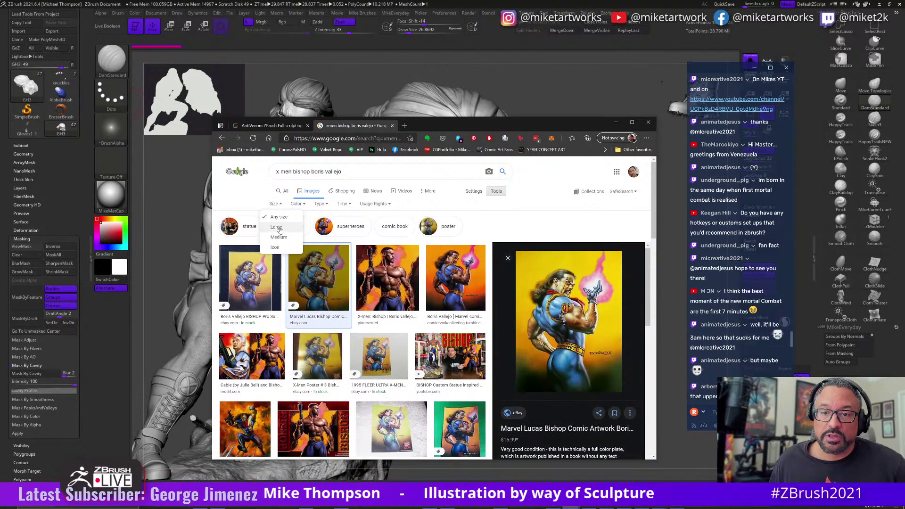
left_click(277, 227)
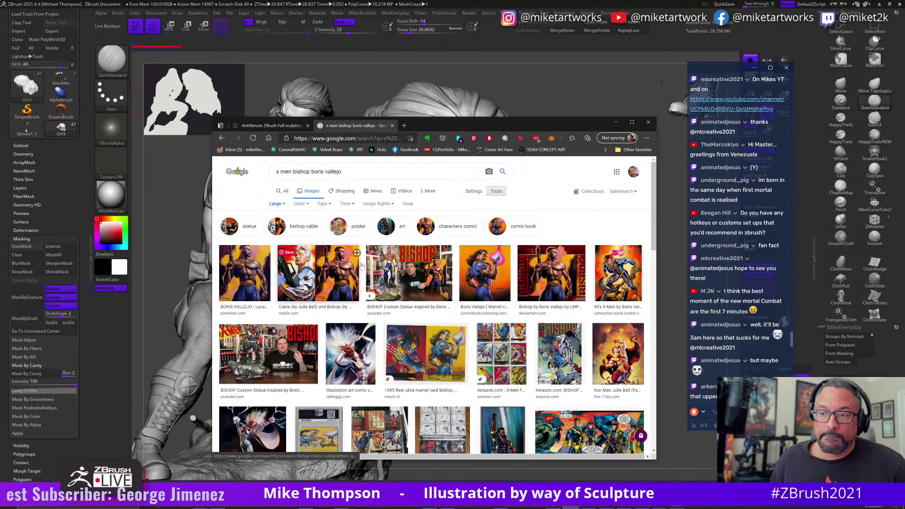
Preview the Comic Book Collecting Tumblr picture of Bishop by Boris Vallejo and open the full image in its own tab.
left_click(501, 281)
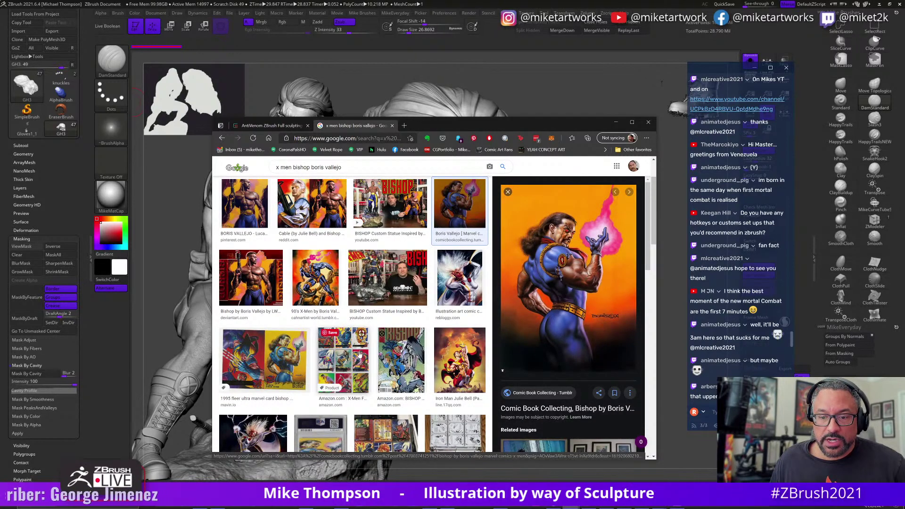
scroll(593, 329, "down", 3)
scroll(565, 334, "up", 5)
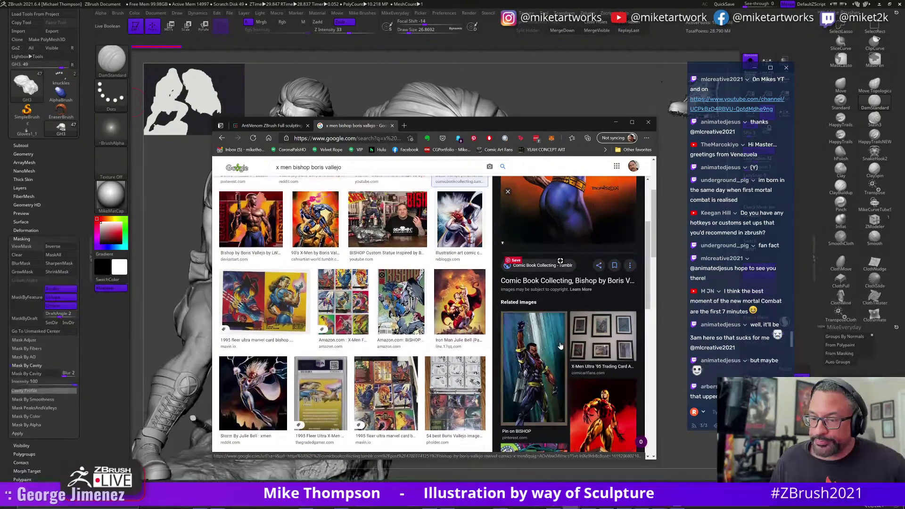
right_click(564, 359)
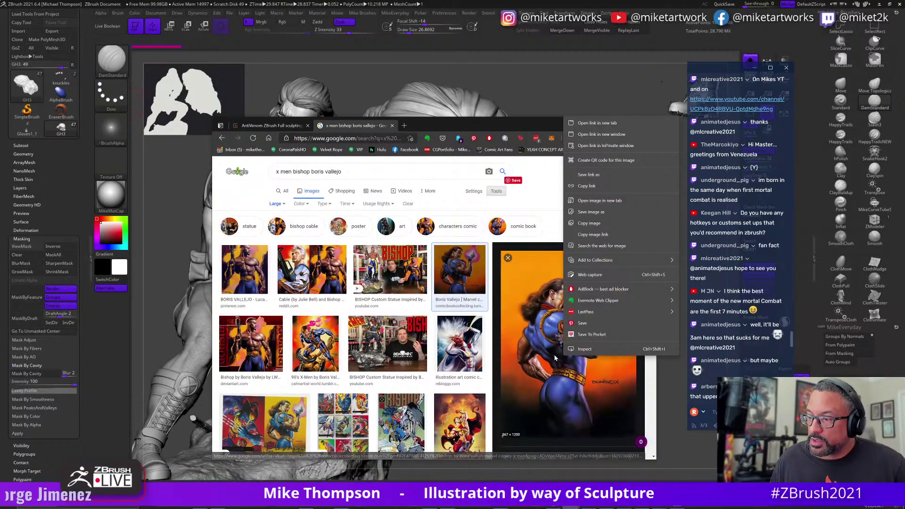
left_click(594, 202)
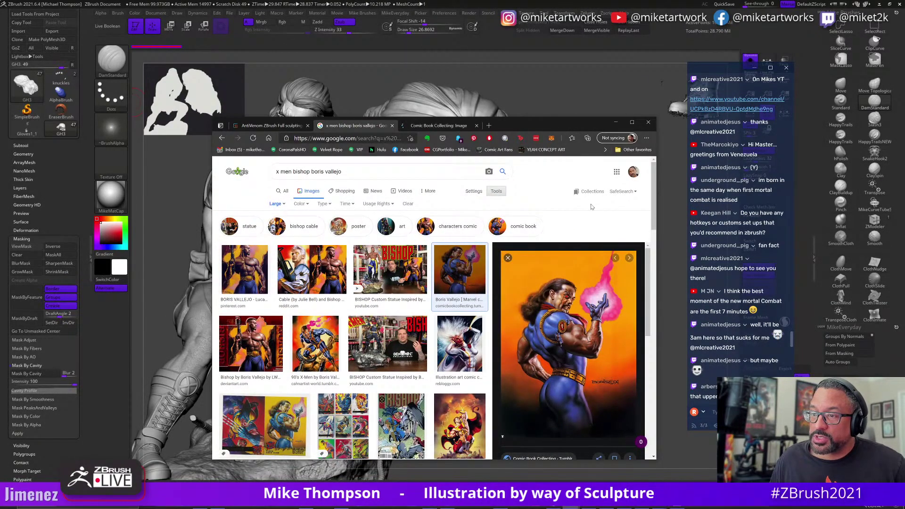
left_click(438, 126)
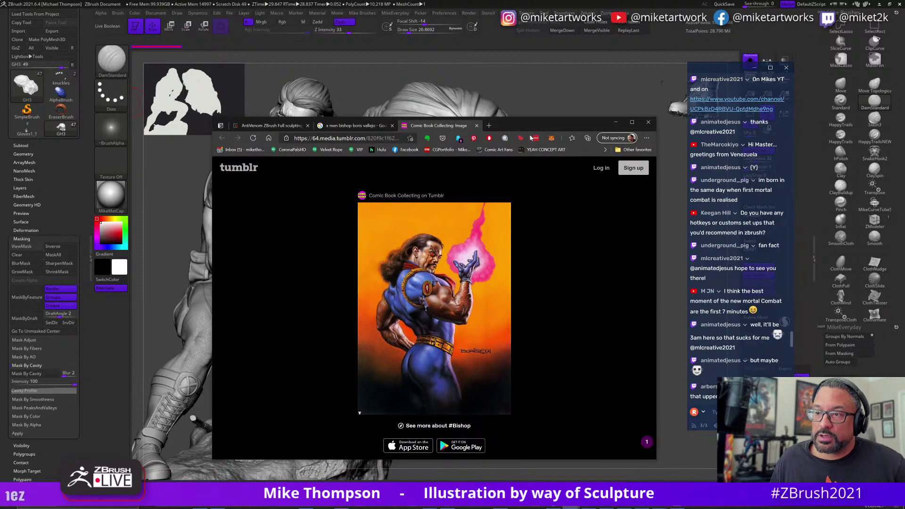
Add the Tumblr Bishop artwork to the reference board below the comic covers, clearing the browser out of the way.
left_click_drag(531, 123, 644, 94)
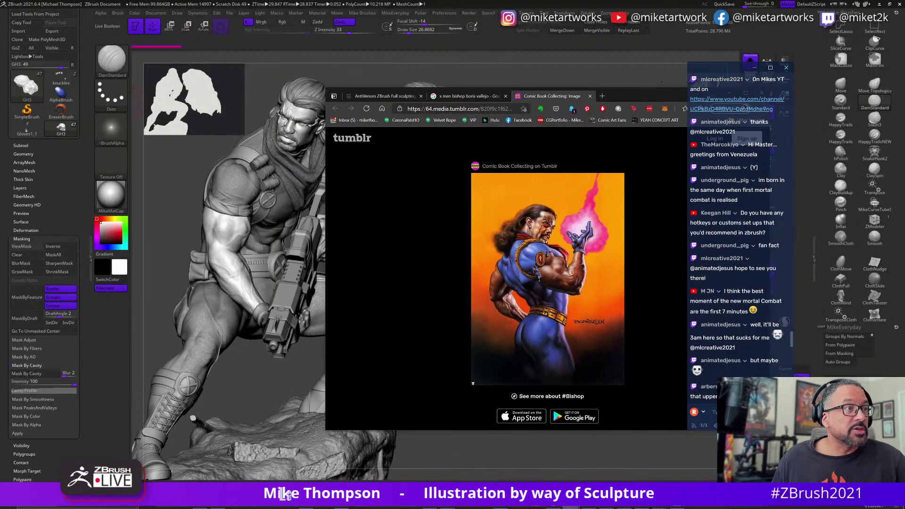
left_click(570, 507)
scroll(283, 282, "down", 3)
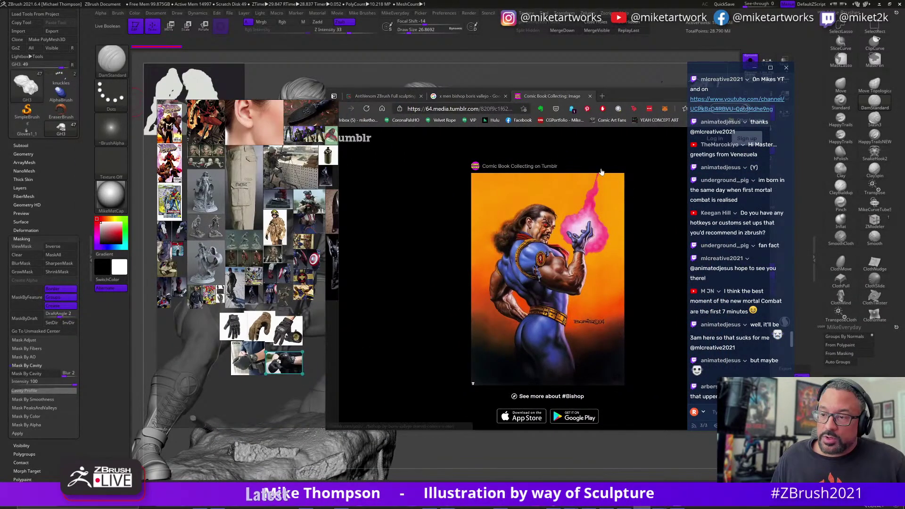
left_click_drag(601, 172, 181, 364)
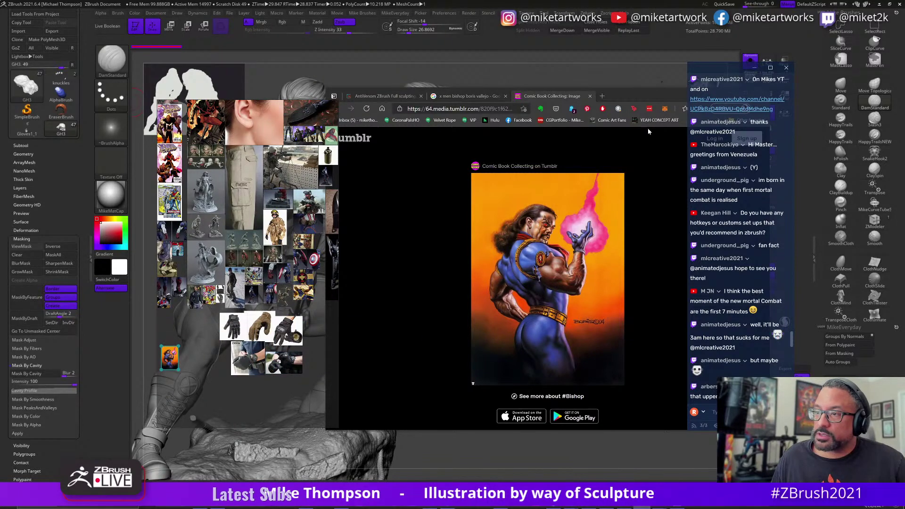
left_click_drag(657, 97, 548, 136)
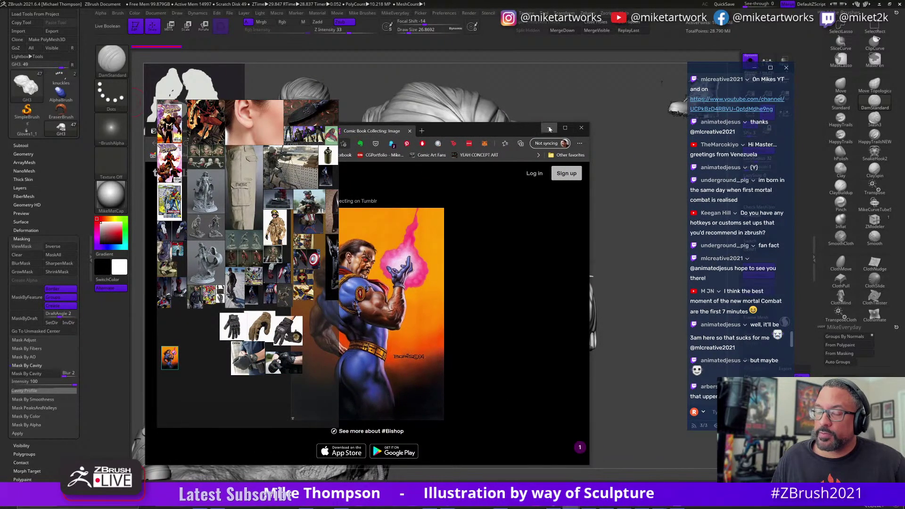
left_click(549, 128)
Focus the reference viewer on Bishop's head and shoulders, widen its window and place it below the kneeling soldier.
double_click(171, 359)
scroll(238, 230, "up", 3)
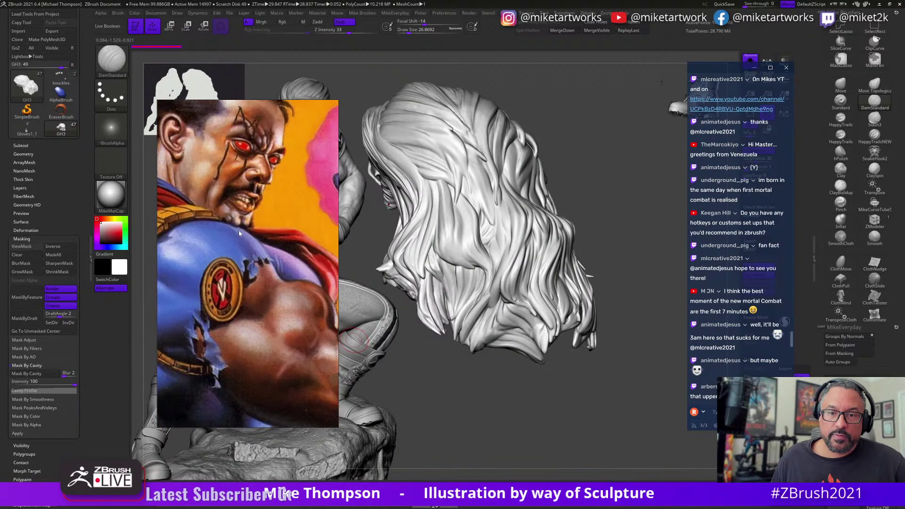
scroll(238, 316, "down", 5)
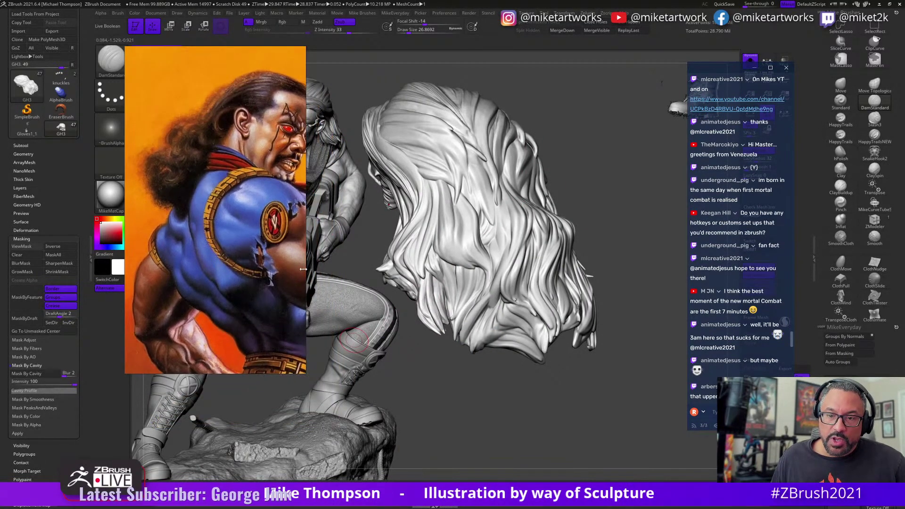
left_click_drag(305, 266, 363, 266)
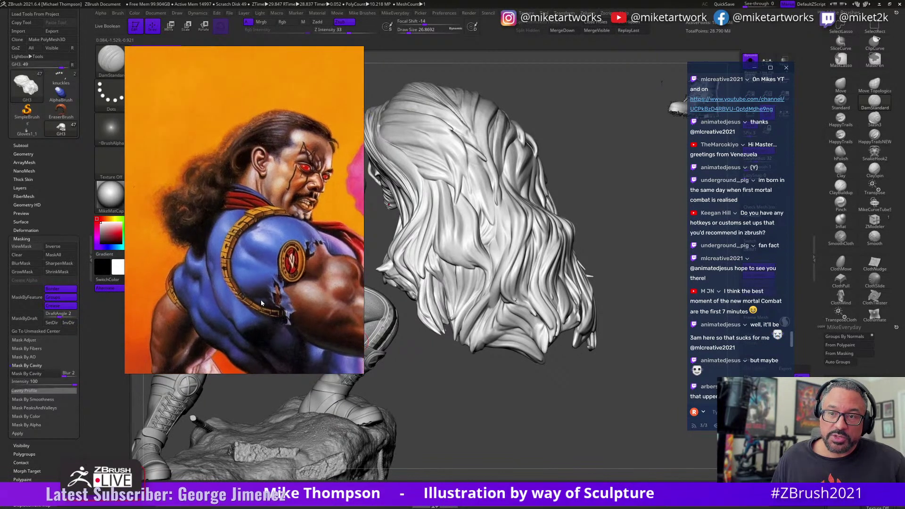
scroll(265, 290, "up", 3)
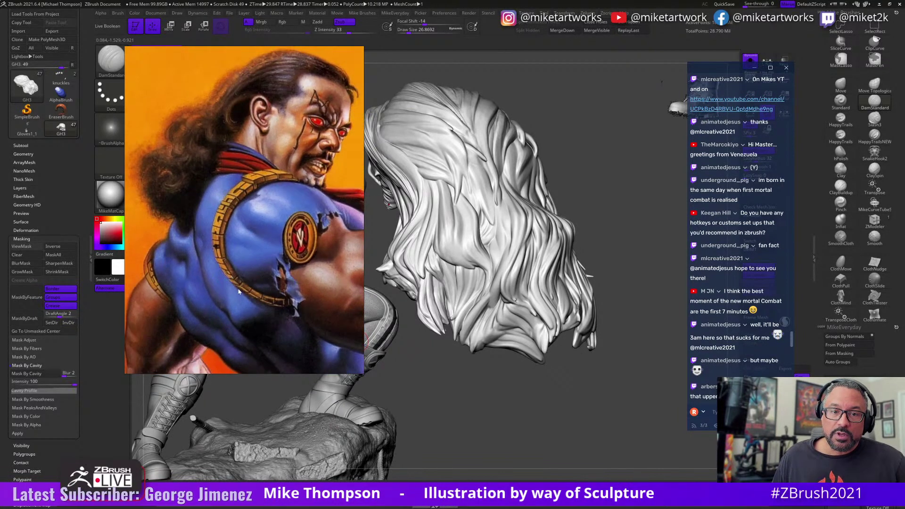
mouse_move(216, 203)
left_mouse_down()
mouse_move(241, 231)
mouse_move(264, 390)
mouse_move(320, 426)
mouse_move(341, 487)
left_mouse_up()
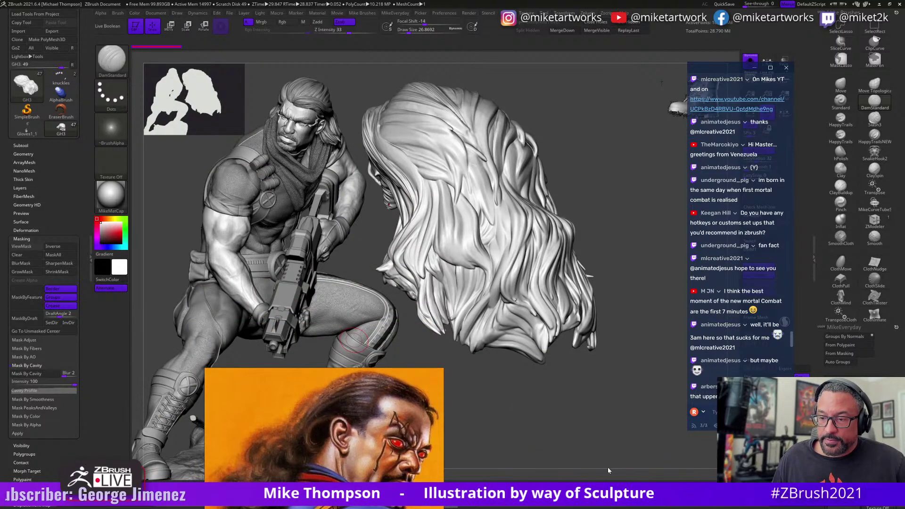
Switch to the HappyTrails brush for the side of the hair and reduce Draw Size to about 8.4.
left_click_drag(554, 422, 552, 420)
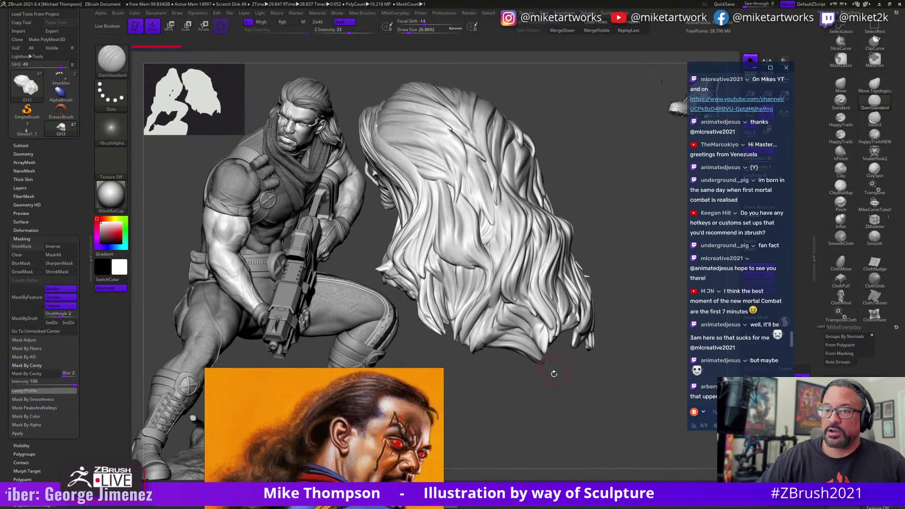
mouse_move(554, 373)
left_mouse_down()
mouse_move(600, 396)
mouse_move(619, 393)
mouse_move(490, 177)
mouse_move(527, 335)
left_mouse_up()
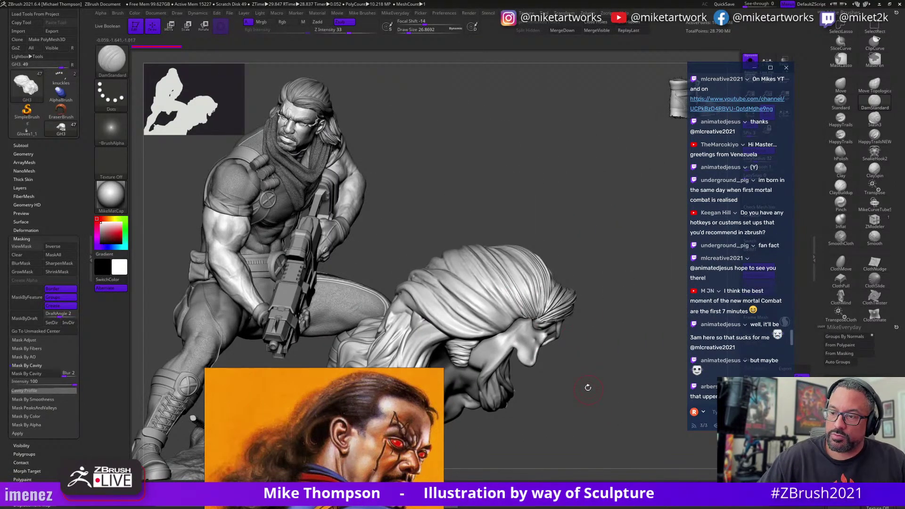
left_click_drag(588, 387, 569, 435)
mouse_move(549, 391)
left_mouse_down()
mouse_move(553, 412)
mouse_move(606, 404)
left_mouse_up()
key("s")
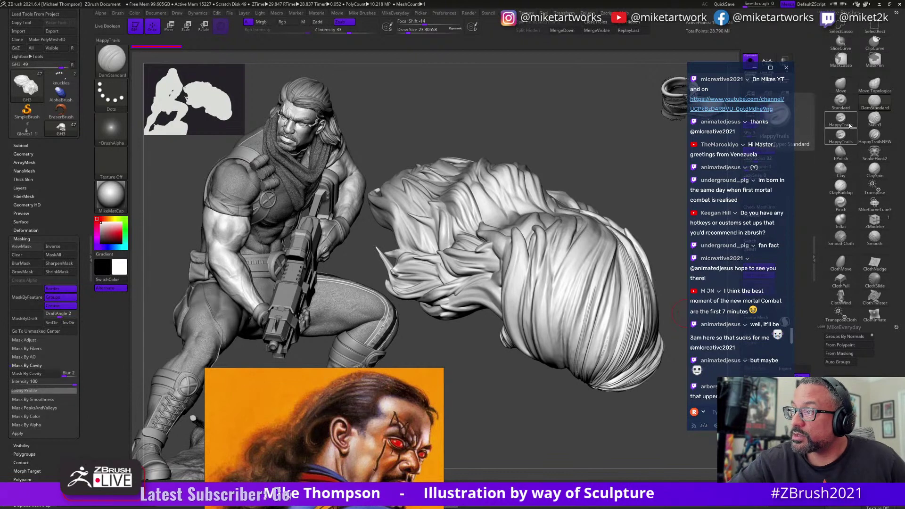
left_click(850, 125)
left_click_drag(520, 397, 529, 397)
key("s")
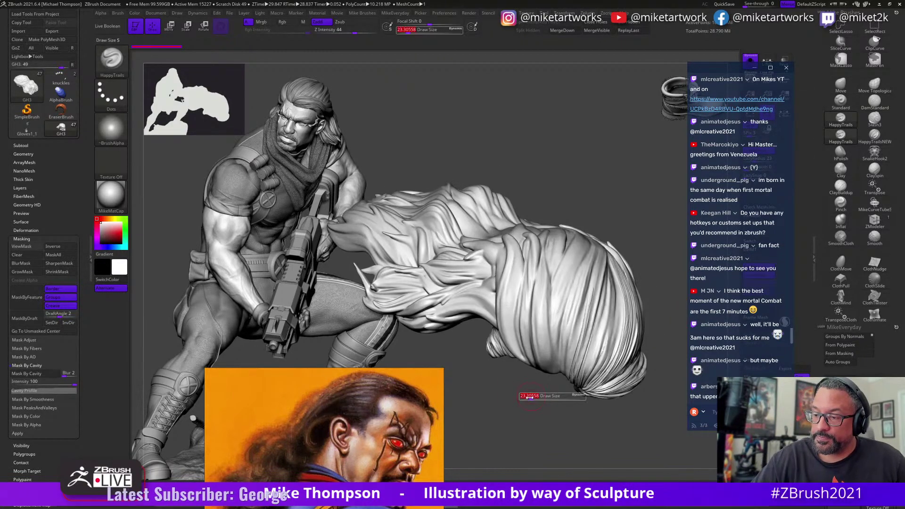
Try HappyTrails strand strokes along the side of the hair, raising Draw Size to about 12.9, and undo them.
key("ctrl")
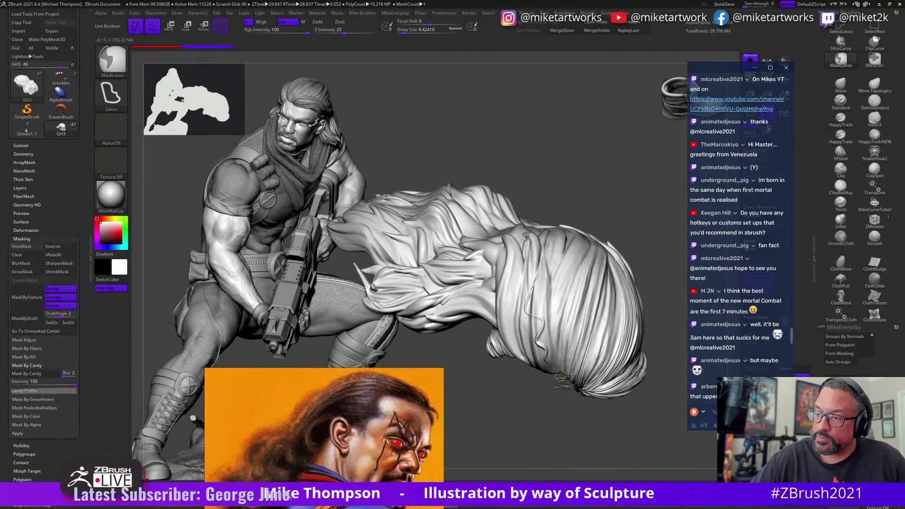
left_click_drag(560, 377, 546, 351)
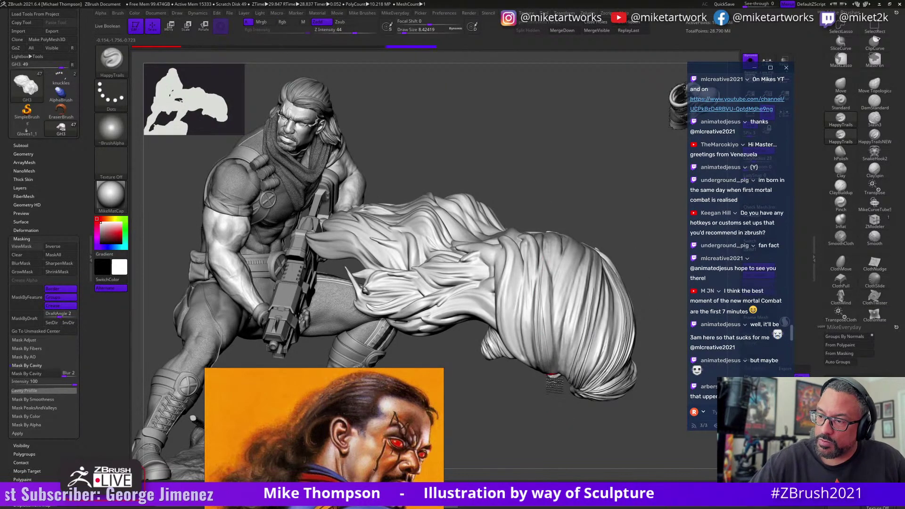
left_click_drag(553, 382, 539, 250)
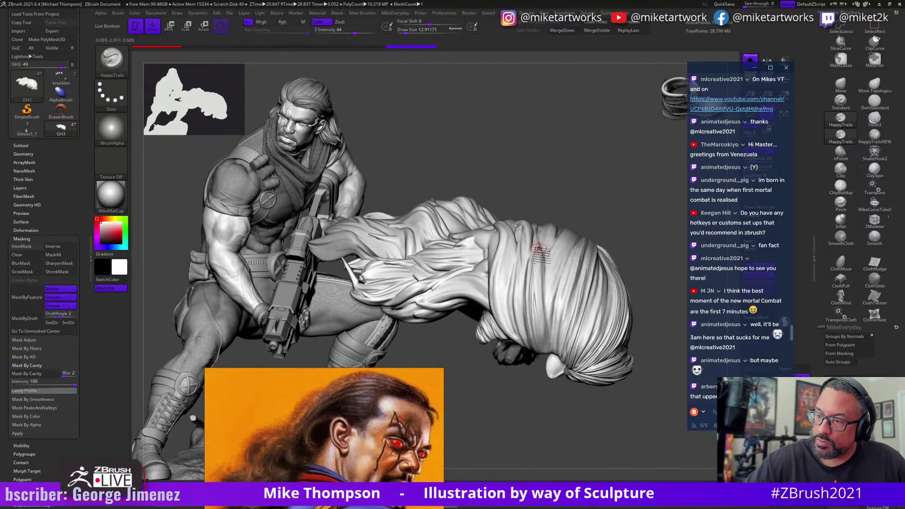
key("ctrl+z")
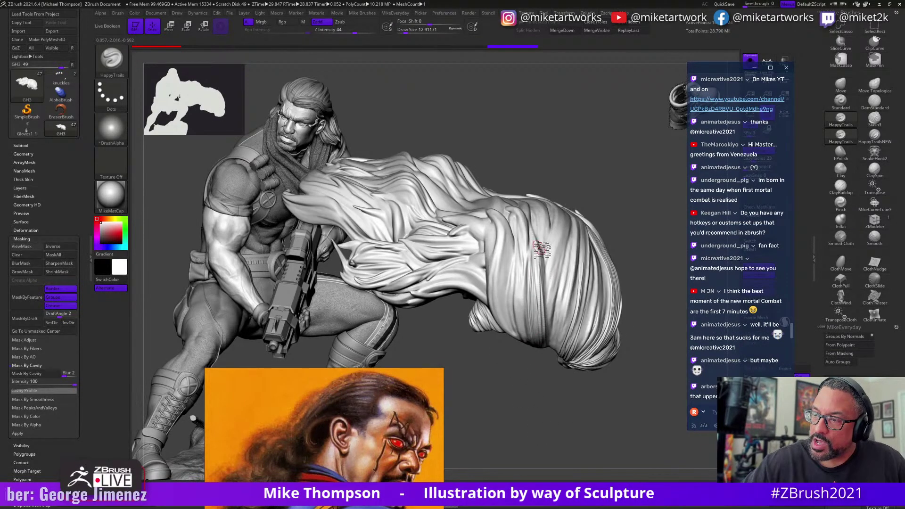
left_click_drag(546, 354, 541, 298)
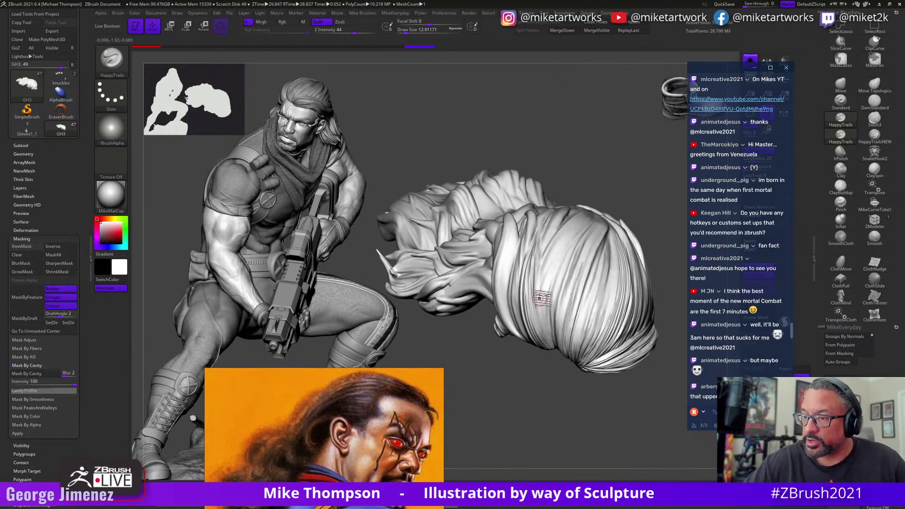
key("ctrl+z")
key("ctrl+z")
key("ctrl+z")
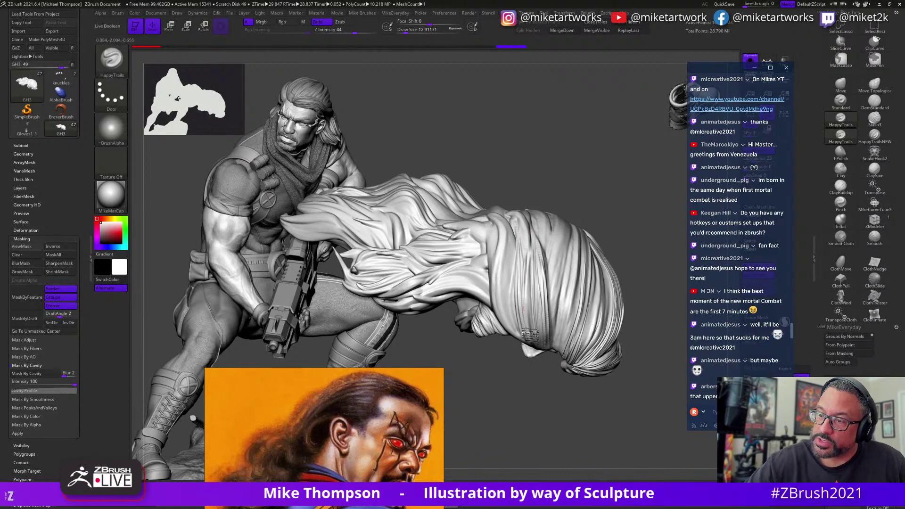
Sculpt new strand strokes along the swept-back hair above the ear and turn to the opposite side of the head.
left_click_drag(529, 333, 527, 313)
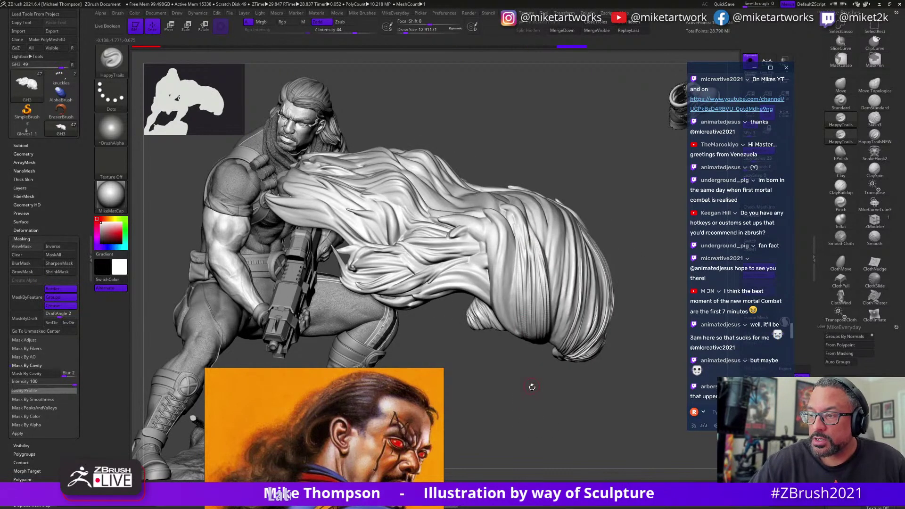
left_click_drag(532, 386, 533, 270)
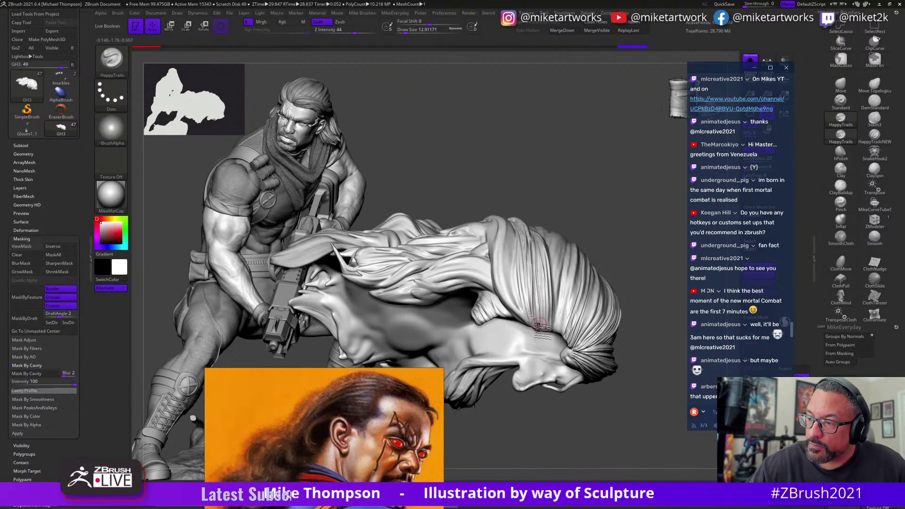
left_click_drag(590, 238, 514, 241)
Move the chat window off the stroke settings and raise LazyRadius to 32.
left_click_drag(742, 72, 677, 68)
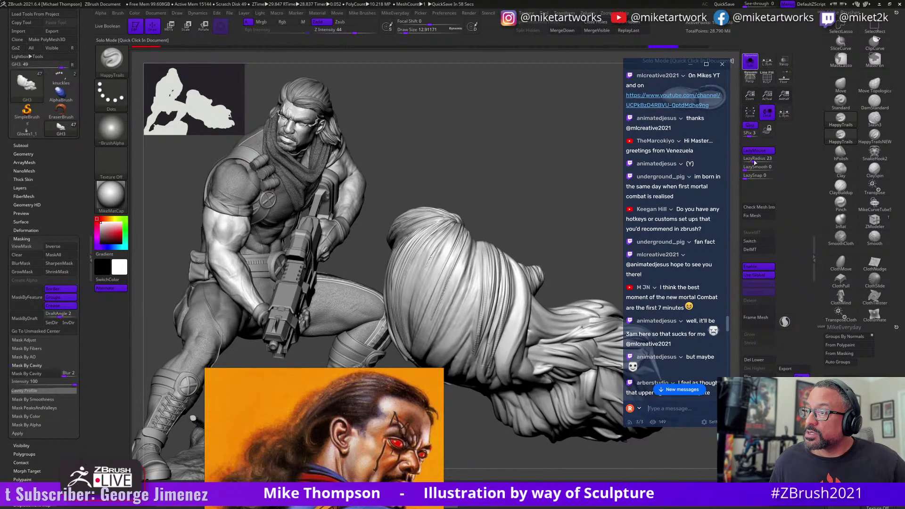
left_click_drag(754, 163, 756, 160)
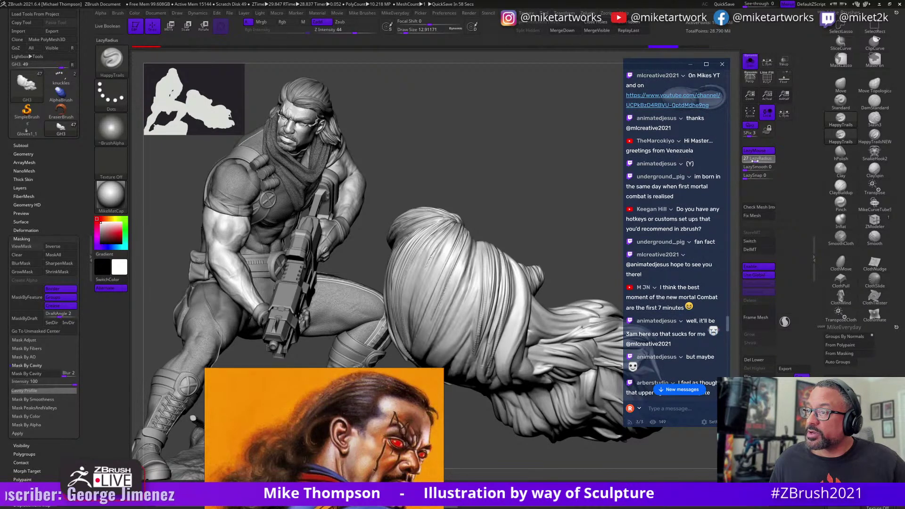
left_click_drag(755, 160, 755, 161)
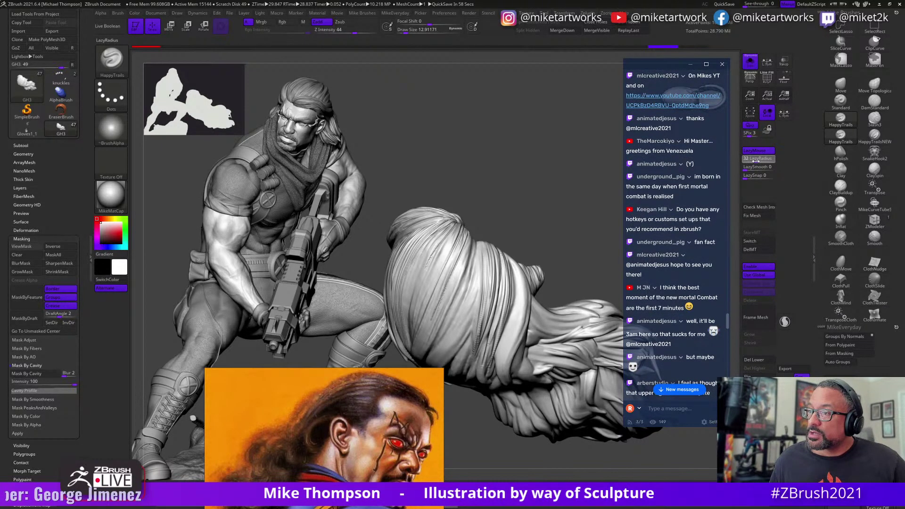
Reduce Draw Size to about 7.5 and sculpt HappyTrails strands along the swept-back hair over the crown.
left_click_drag(574, 240, 502, 269)
key("shift")
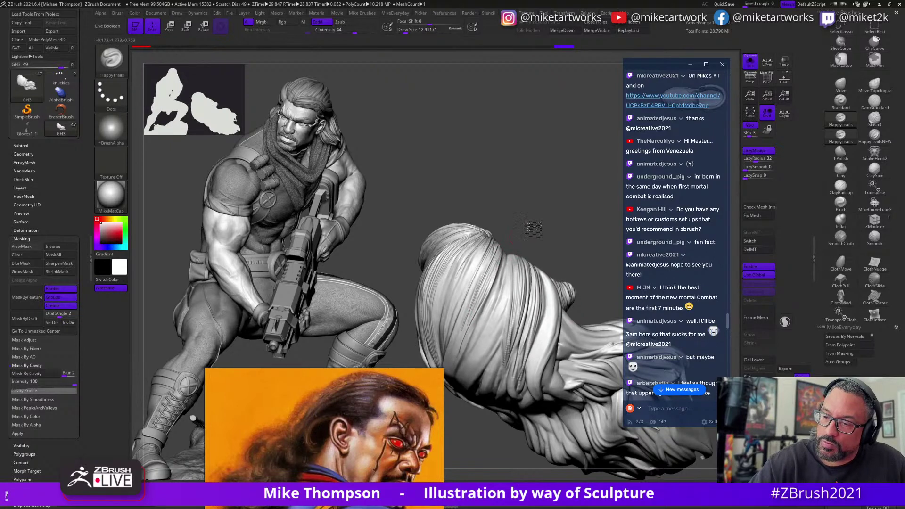
left_click_drag(532, 229, 511, 280)
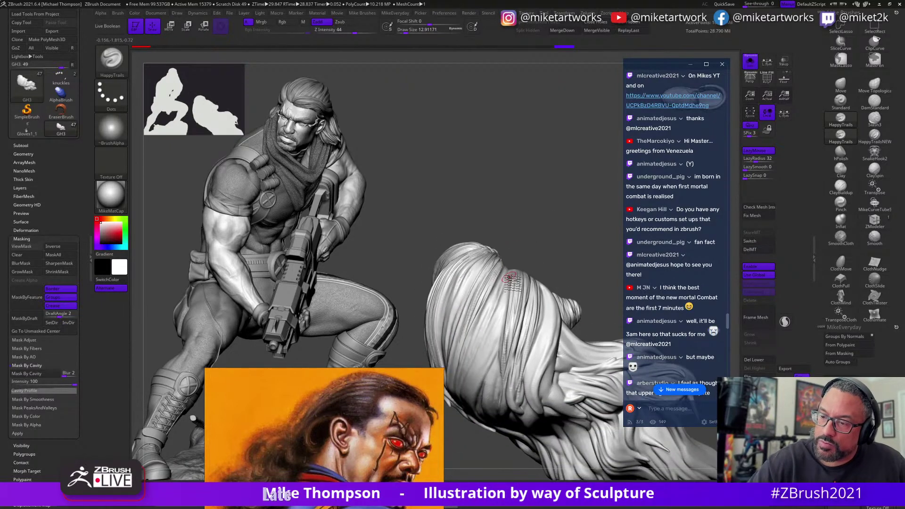
right_click_drag(506, 292, 503, 290)
right_click_drag(475, 366, 508, 290)
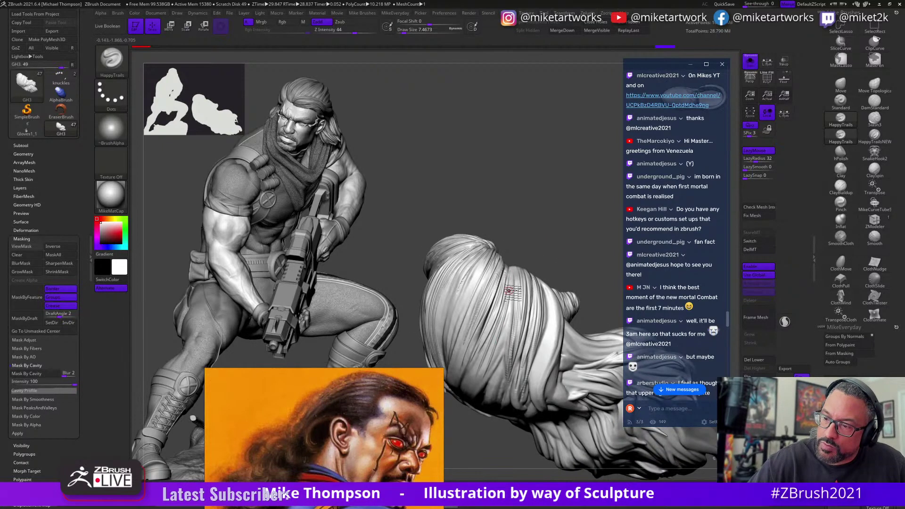
mouse_move(508, 330)
right_mouse_down()
mouse_move(514, 264)
mouse_move(509, 324)
right_mouse_up()
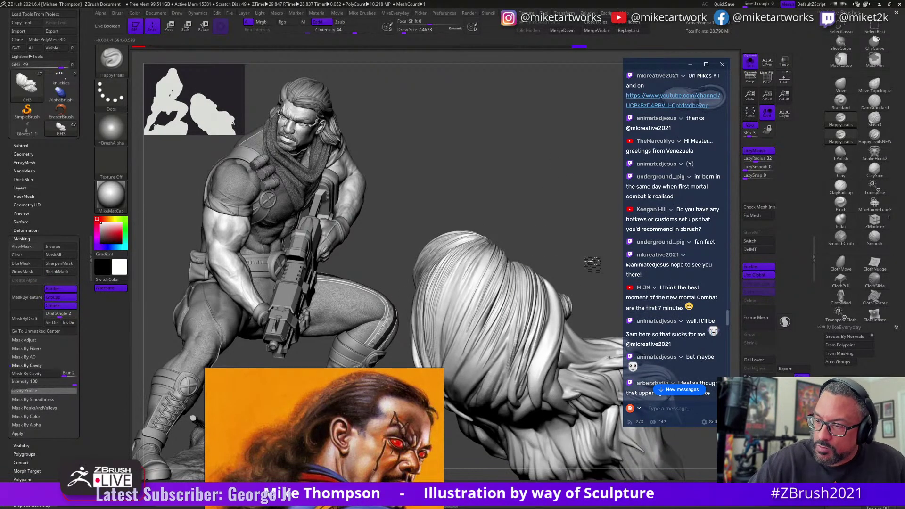
Sculpt fine strands down the back of the head from the crown toward the loose hanging locks.
mouse_move(592, 264)
right_mouse_down()
mouse_move(506, 348)
mouse_move(528, 301)
mouse_move(530, 264)
mouse_move(501, 324)
right_mouse_up()
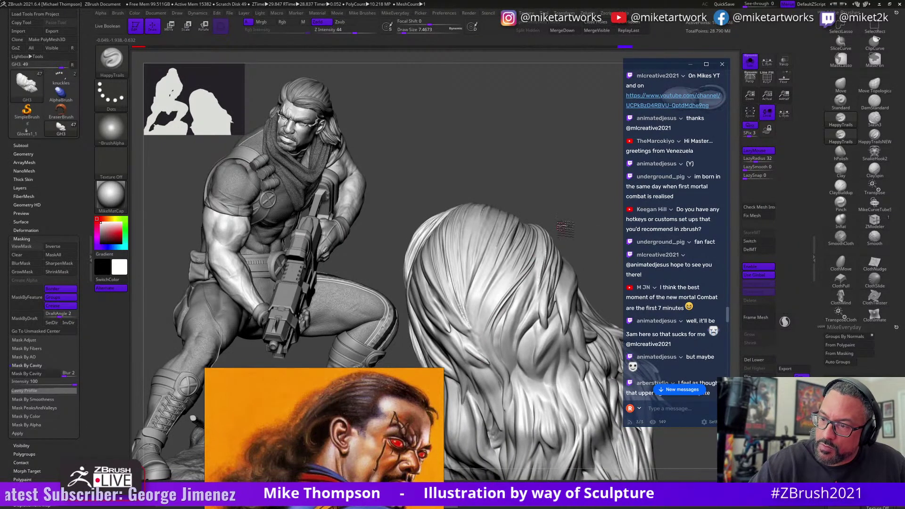
right_click_drag(565, 228, 525, 255)
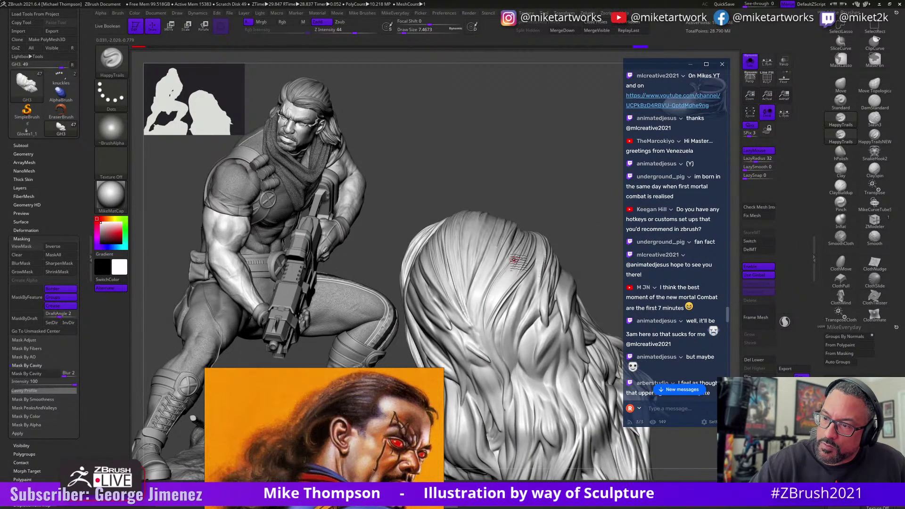
key("ctrl")
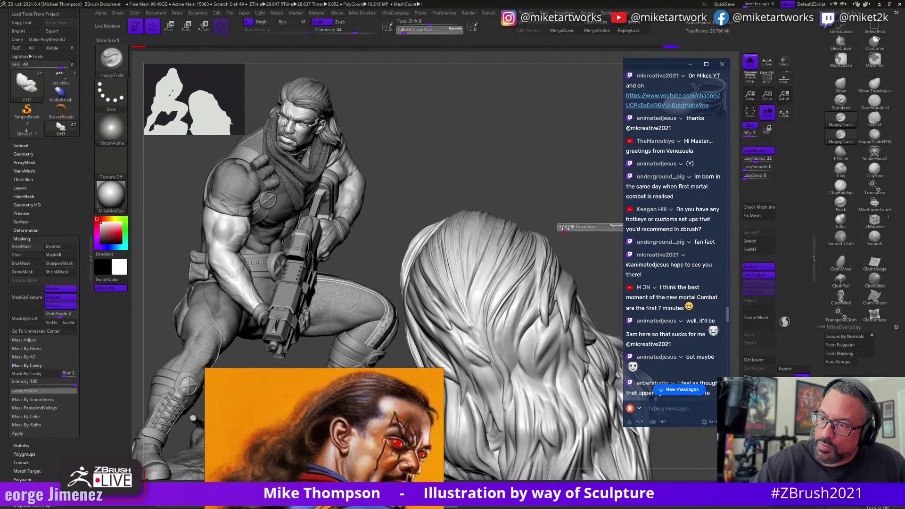
key("shift")
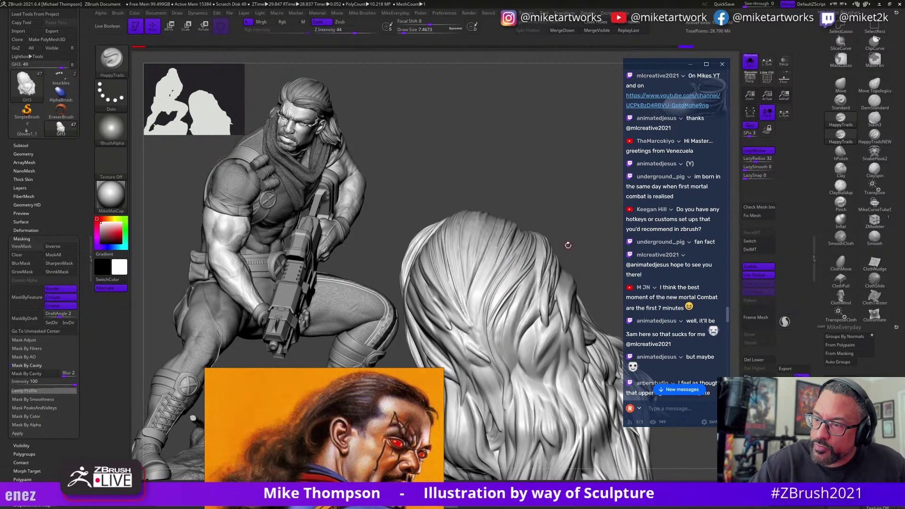
mouse_move(518, 285)
right_mouse_down()
mouse_move(550, 297)
mouse_move(490, 311)
right_mouse_up()
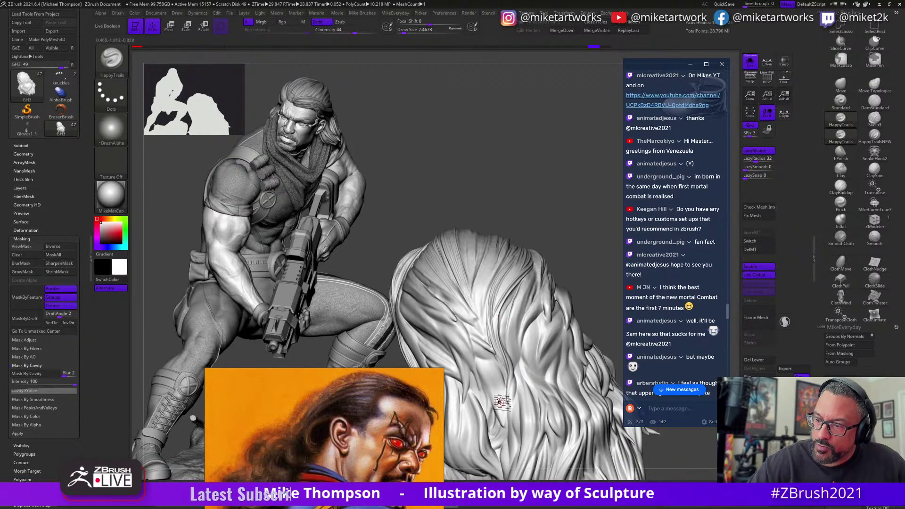
right_click_drag(575, 271, 508, 344)
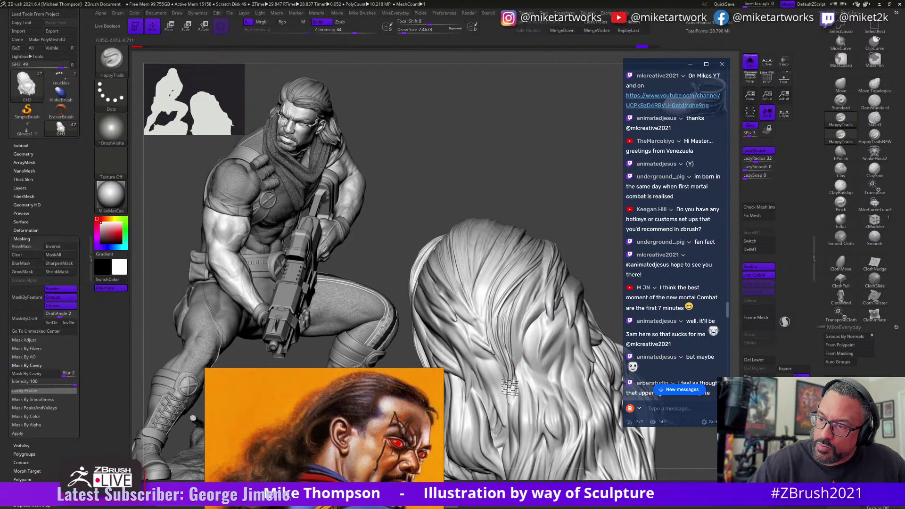
Refine the strands where the pulled-back hair converges above the loose locks at the back of the head.
key("ctrl")
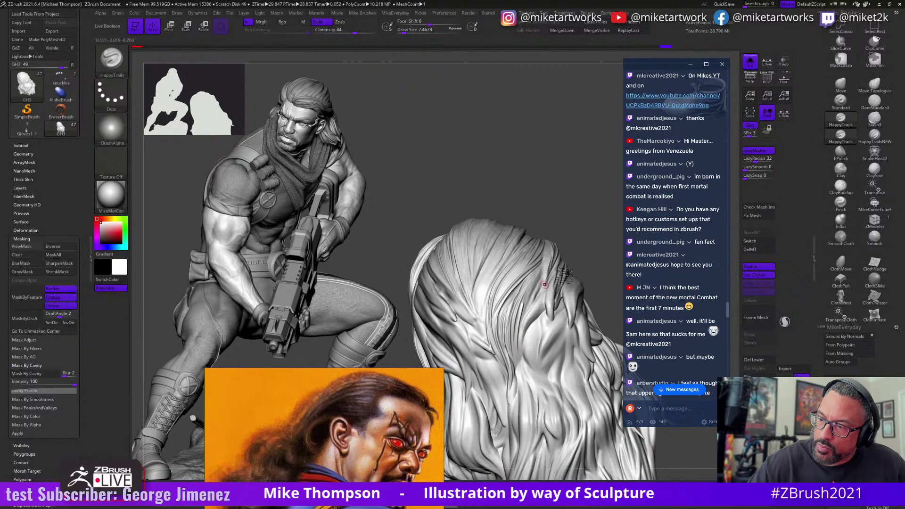
key("ctrl")
left_click_drag(581, 248, 526, 301)
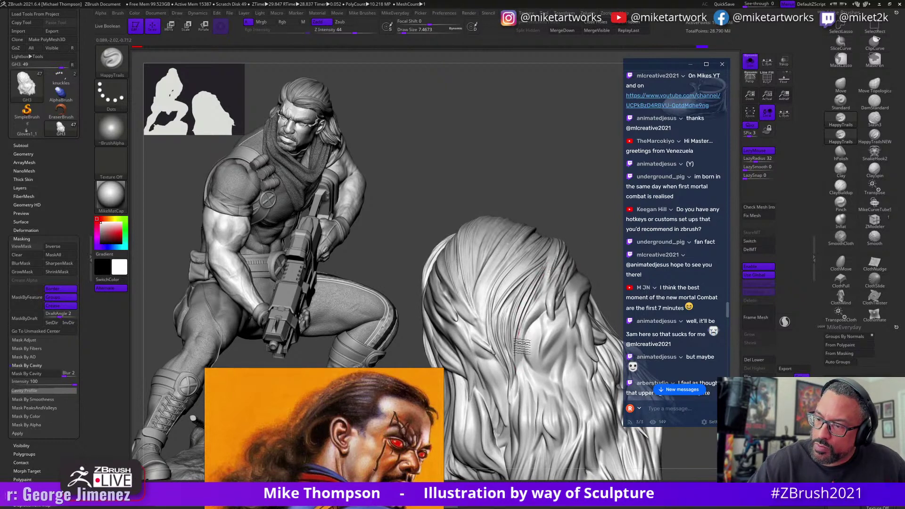
left_click_drag(584, 242, 570, 266)
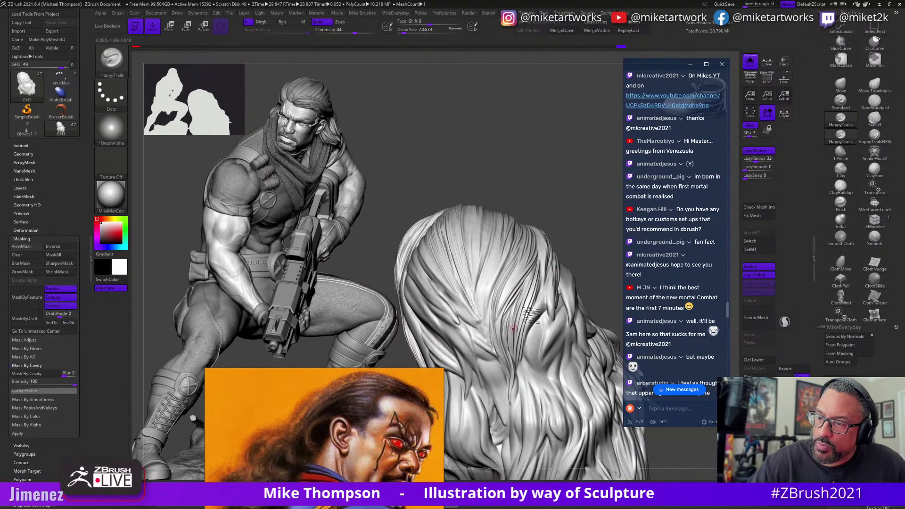
key("ctrl")
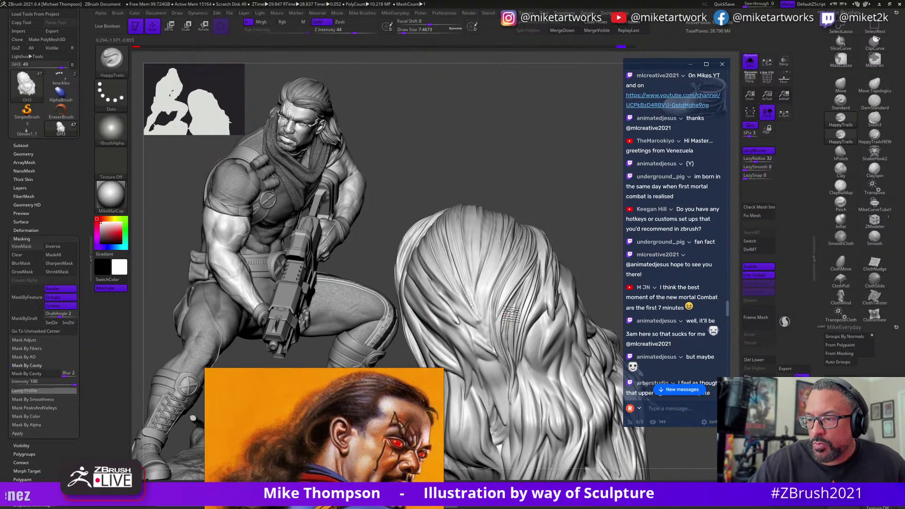
Add thin diagonal strands across the upper side of the back of the head, following the hair's sweep.
left_click_drag(580, 254, 585, 393)
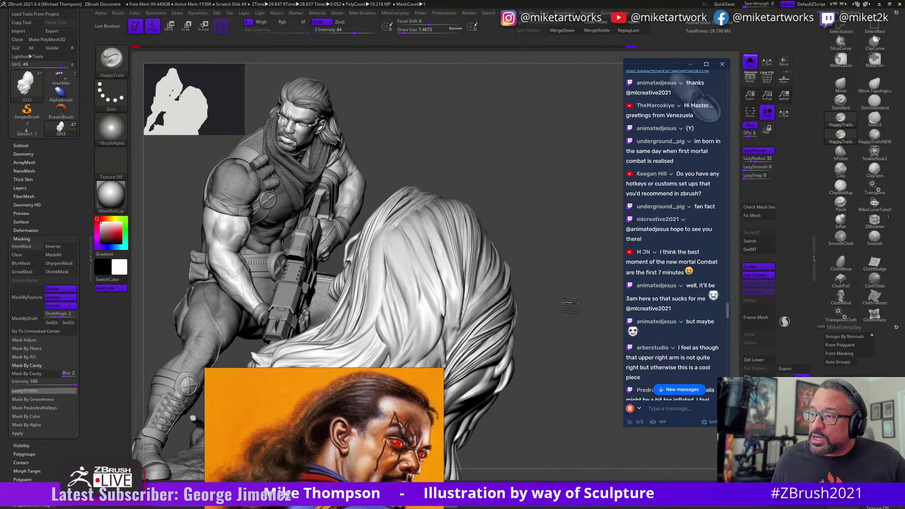
left_click_drag(584, 372, 627, 230)
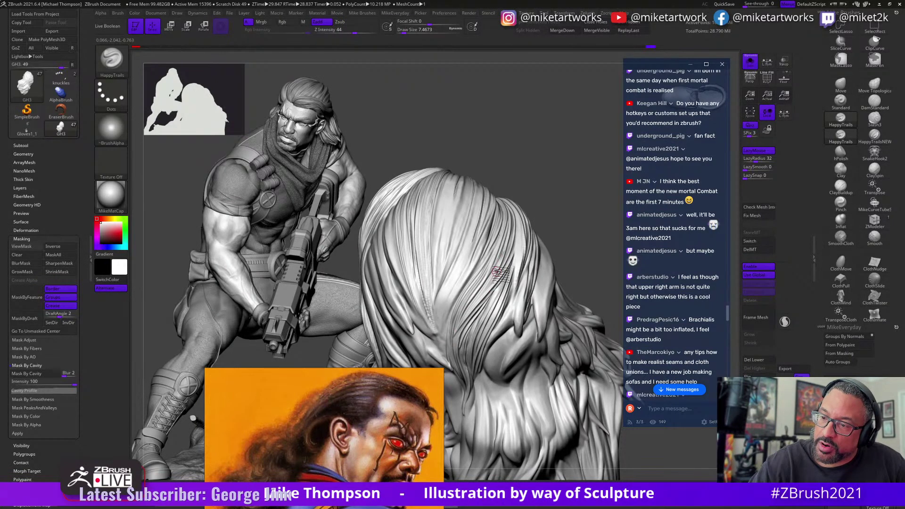
mouse_move(573, 257)
left_mouse_down()
mouse_move(561, 238)
mouse_move(571, 244)
mouse_move(506, 235)
left_mouse_up()
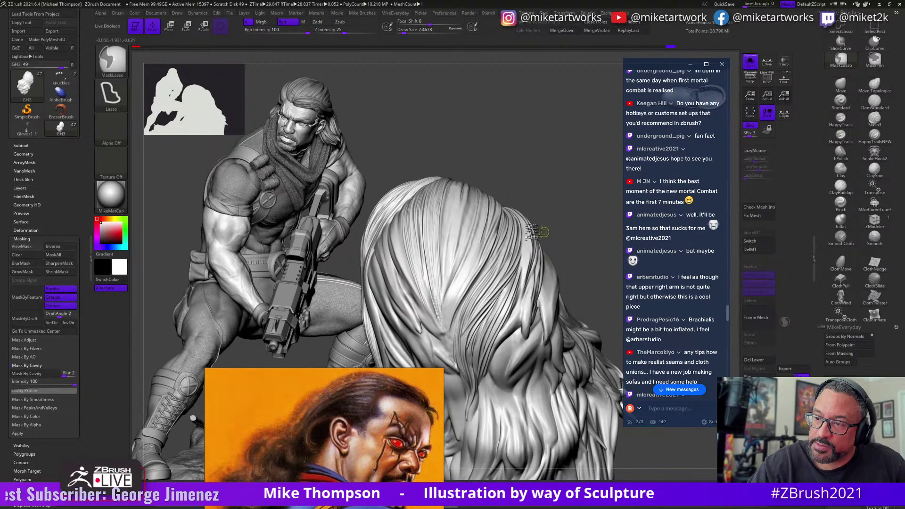
left_click_drag(565, 228, 494, 235)
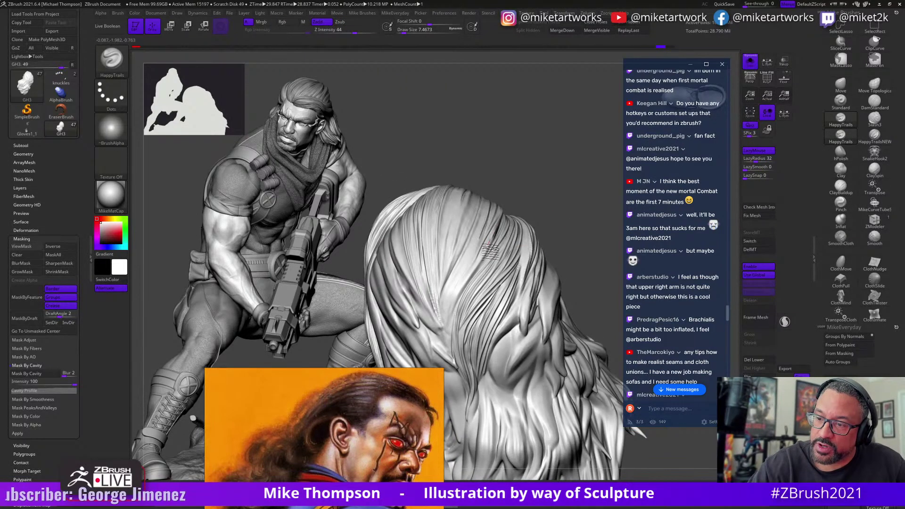
left_click_drag(570, 221, 493, 239)
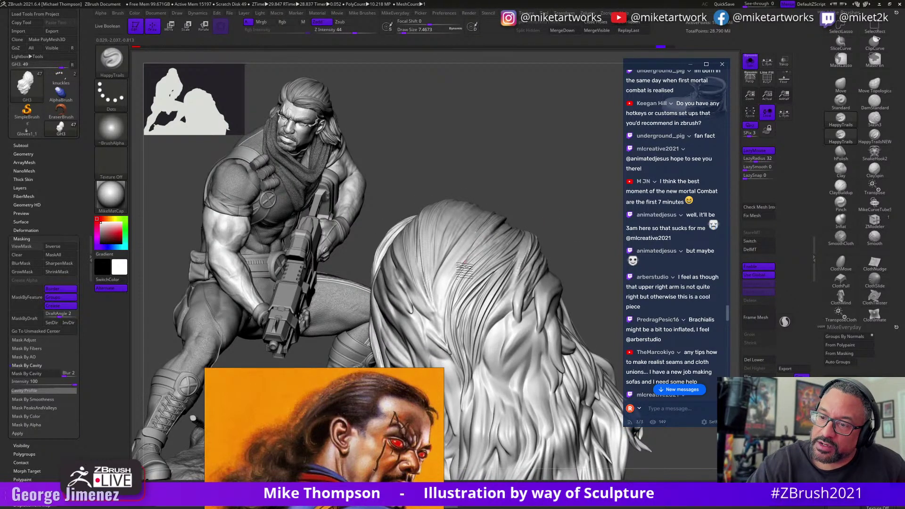
left_click_drag(561, 231, 484, 242)
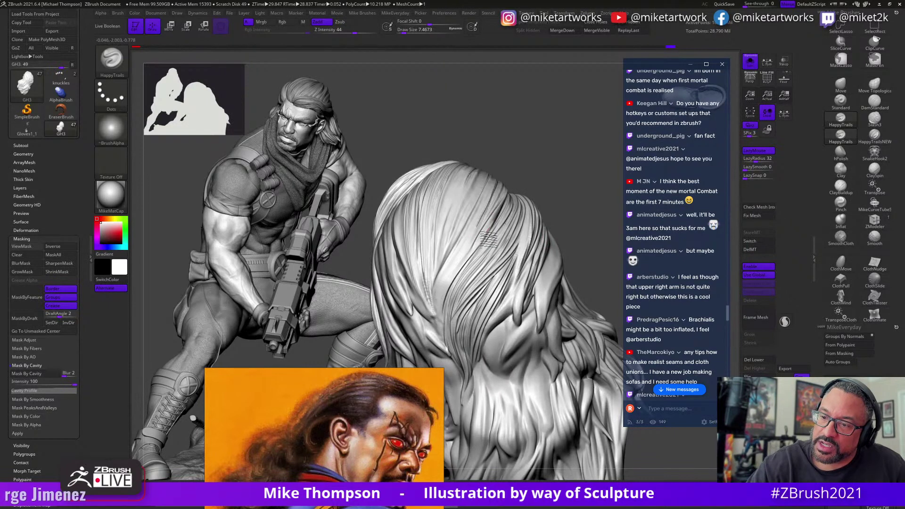
Extend the diagonal strands down into the central gathering point at the back of the head.
key("ctrl")
left_click_drag(561, 214, 494, 232)
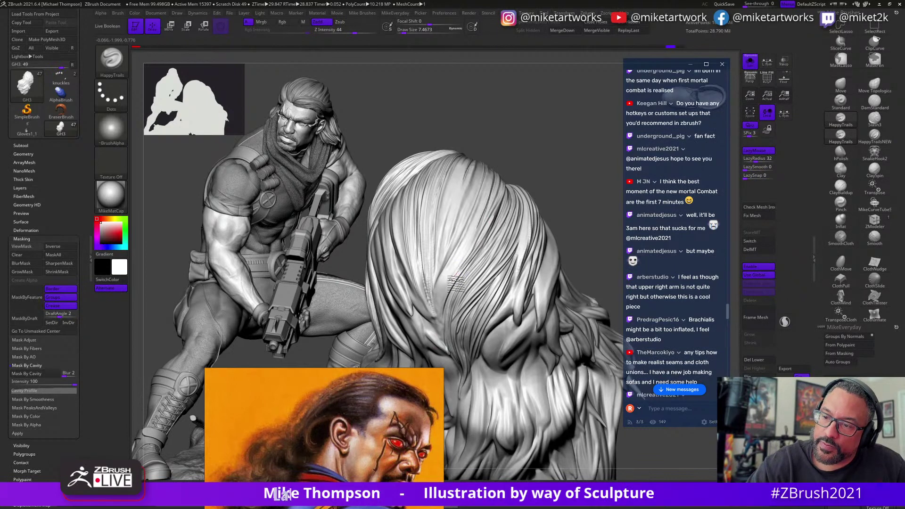
left_click_drag(579, 213, 453, 309)
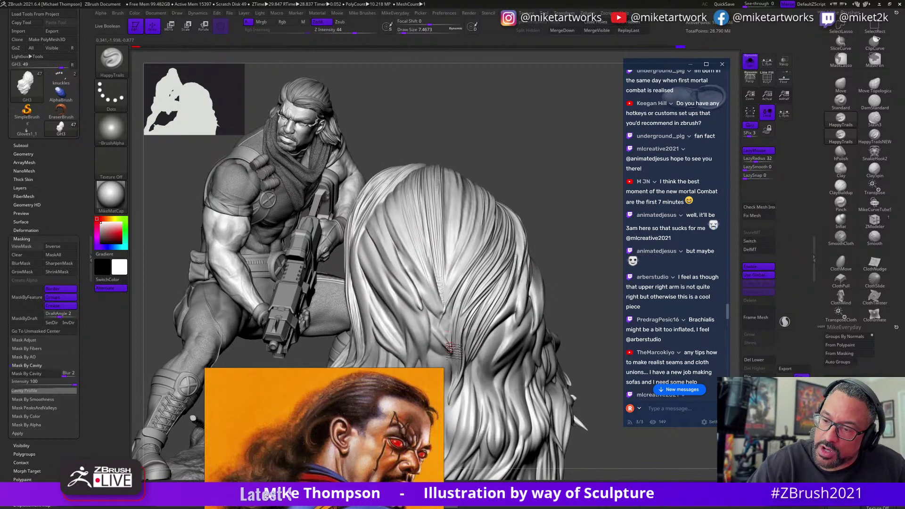
key("ctrl")
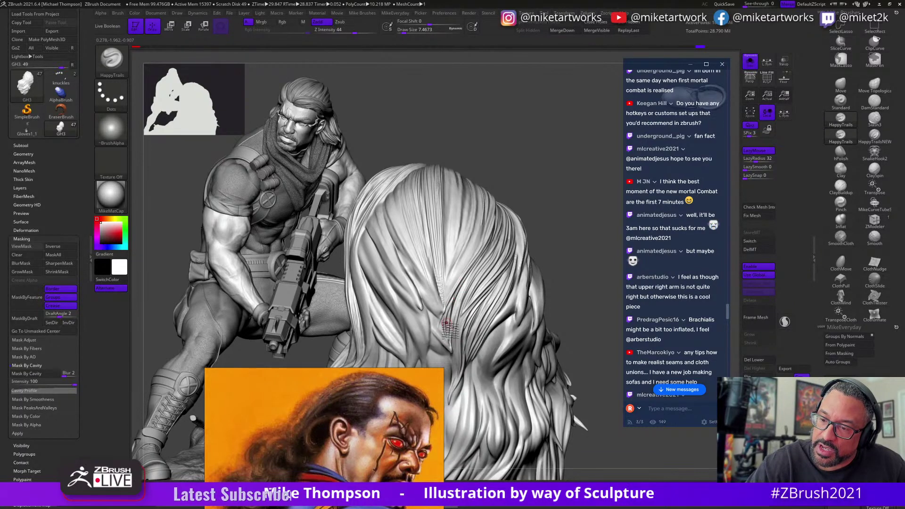
mouse_move(554, 225)
left_mouse_down()
mouse_move(542, 312)
mouse_move(490, 294)
left_mouse_up()
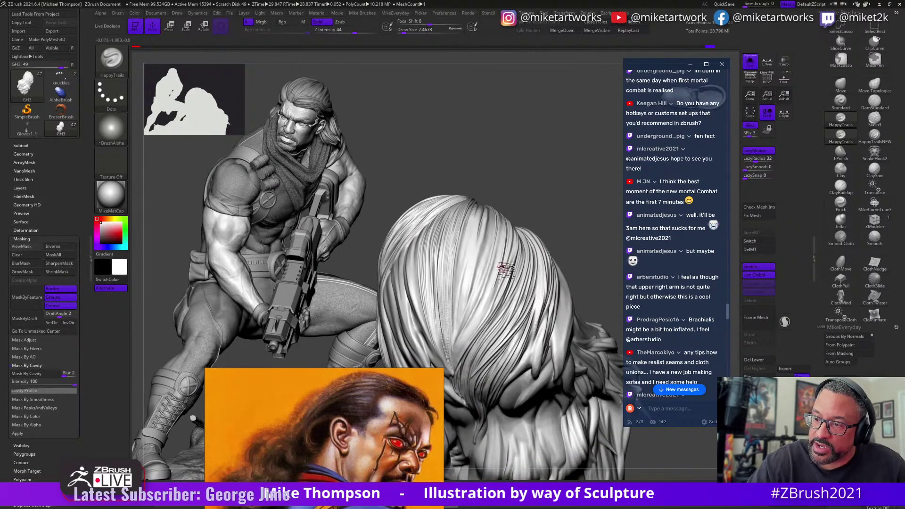
Fill the broad areas between the crown and the gathered hair with more fine HappyTrails strands.
mouse_move(577, 221)
left_mouse_down()
mouse_move(571, 234)
mouse_move(585, 253)
mouse_move(528, 216)
left_mouse_up()
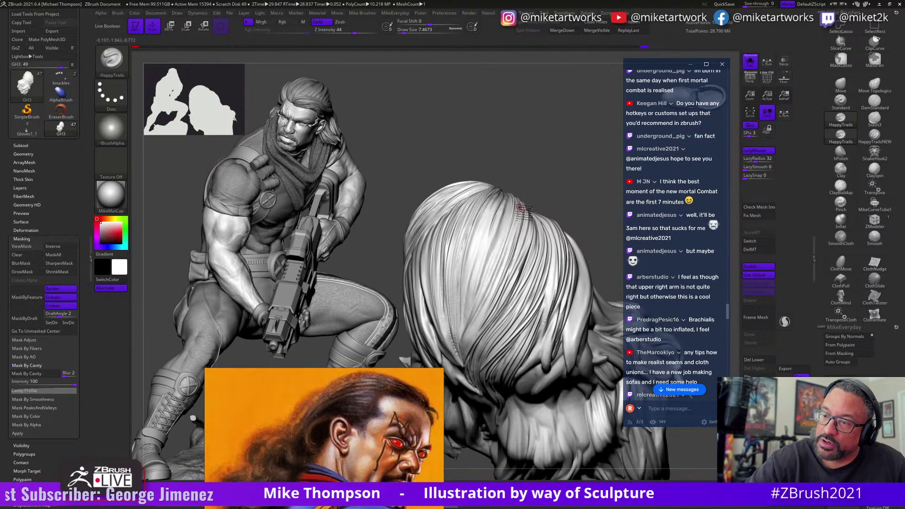
mouse_move(555, 236)
left_mouse_down()
mouse_move(588, 160)
mouse_move(472, 323)
left_mouse_up()
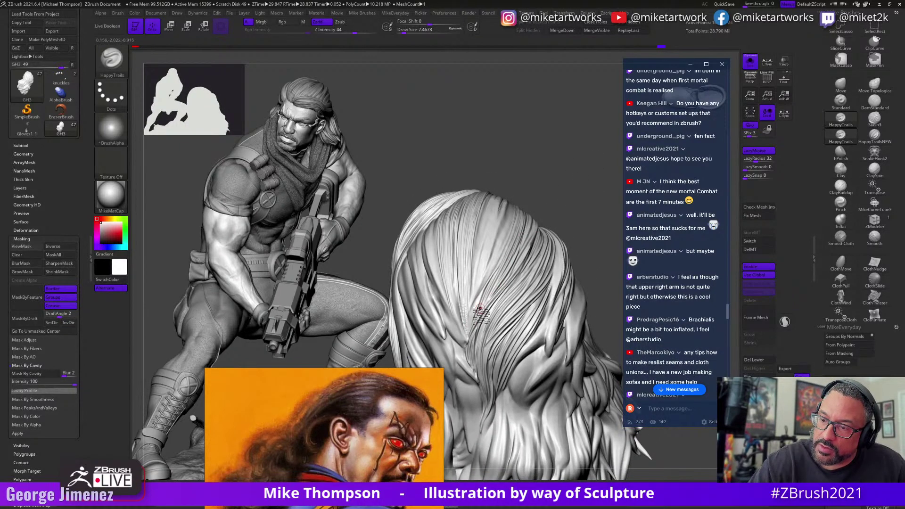
key("ctrl")
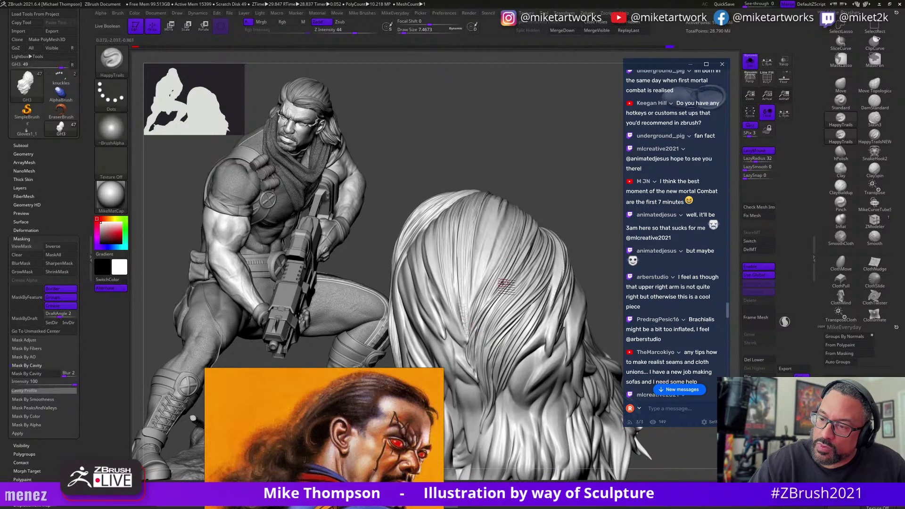
mouse_move(583, 248)
left_mouse_down()
mouse_move(584, 234)
mouse_move(571, 285)
mouse_move(586, 254)
mouse_move(506, 300)
left_mouse_up()
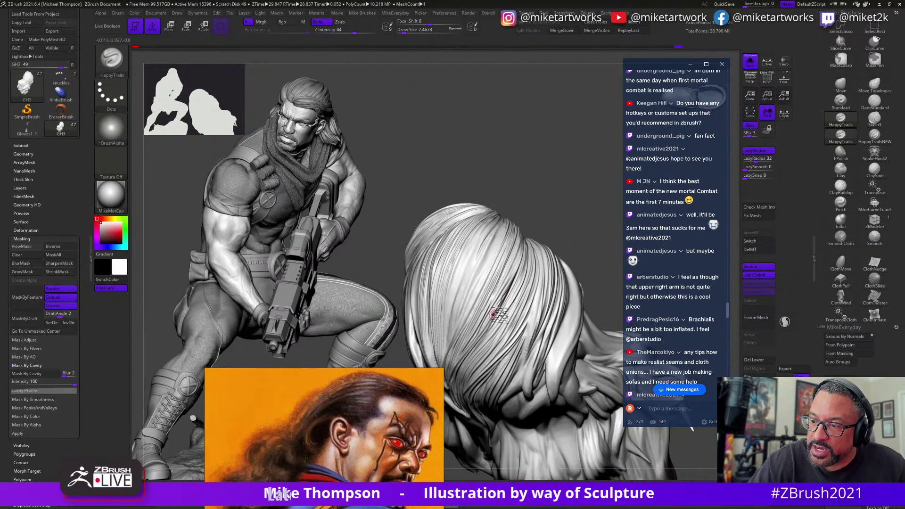
key("ctrl")
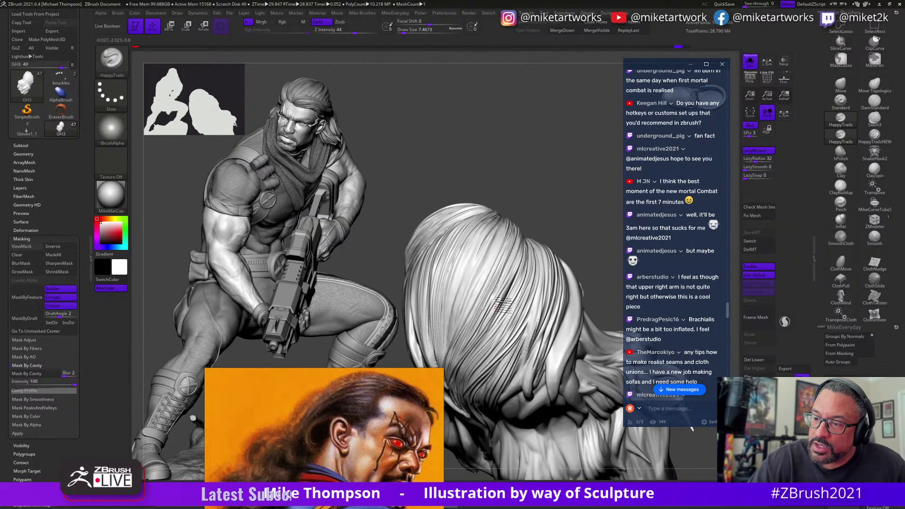
Layer fine HappyTrails strands down the middle of the back of the head, from the crown towards the gathered hair.
mouse_move(584, 246)
left_mouse_down()
mouse_move(564, 259)
mouse_move(591, 253)
mouse_move(525, 237)
mouse_move(530, 222)
left_mouse_up()
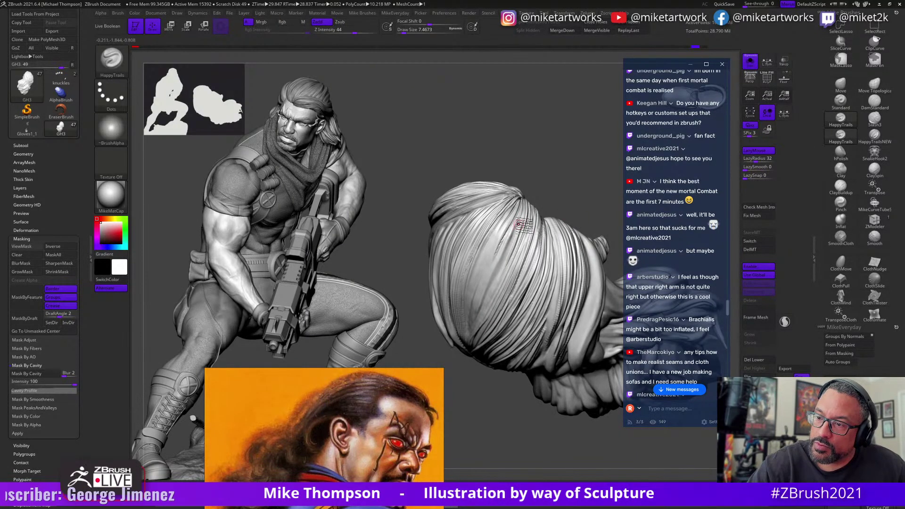
mouse_move(564, 201)
left_mouse_down()
mouse_move(567, 179)
mouse_move(522, 220)
mouse_move(565, 196)
mouse_move(564, 220)
mouse_move(523, 255)
left_mouse_up()
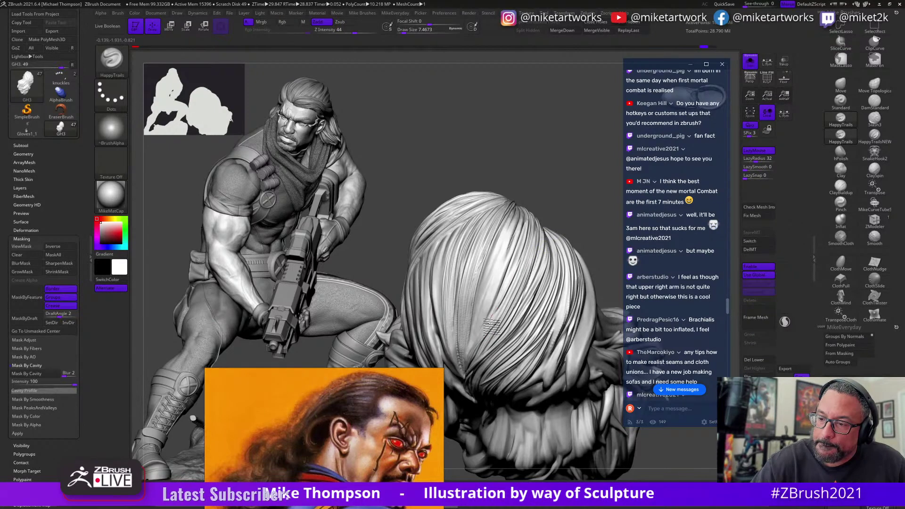
mouse_move(562, 248)
left_mouse_down()
mouse_move(589, 226)
mouse_move(527, 244)
left_mouse_up()
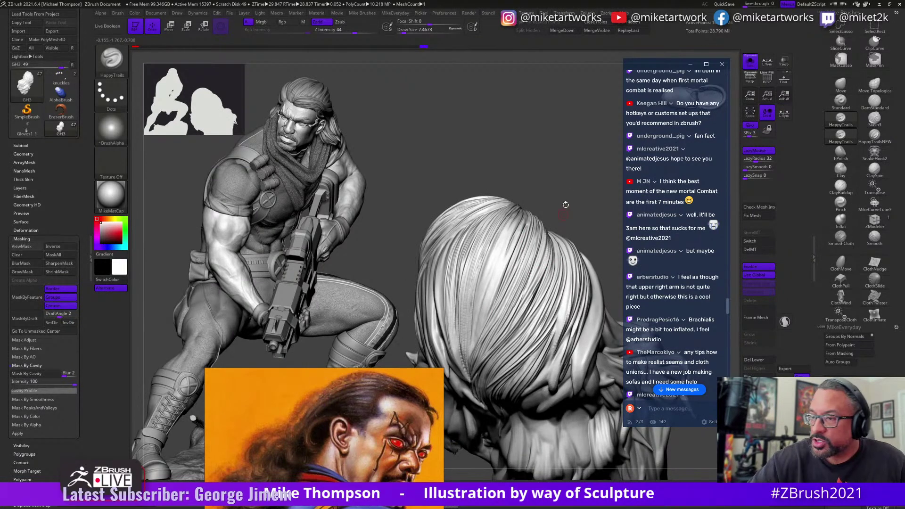
left_click_drag(524, 244, 565, 233)
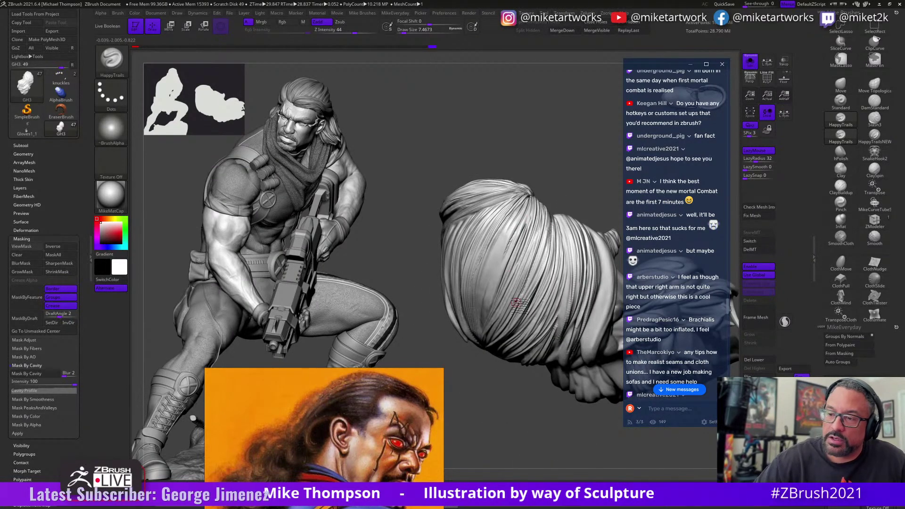
Add more thin strands just below the crown, blending them into the diagonal sweep at the back of the head.
mouse_move(542, 420)
left_mouse_down()
mouse_move(557, 437)
mouse_move(518, 227)
left_mouse_up()
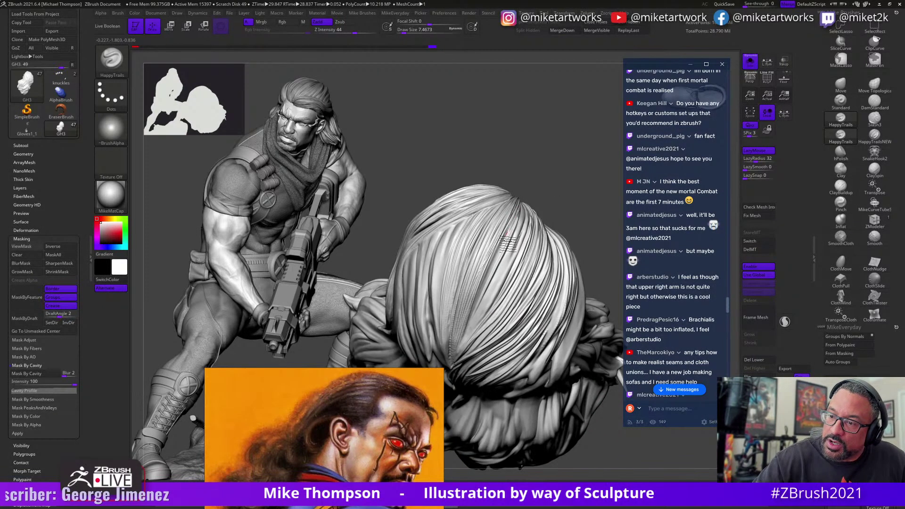
left_click_drag(528, 302, 510, 229)
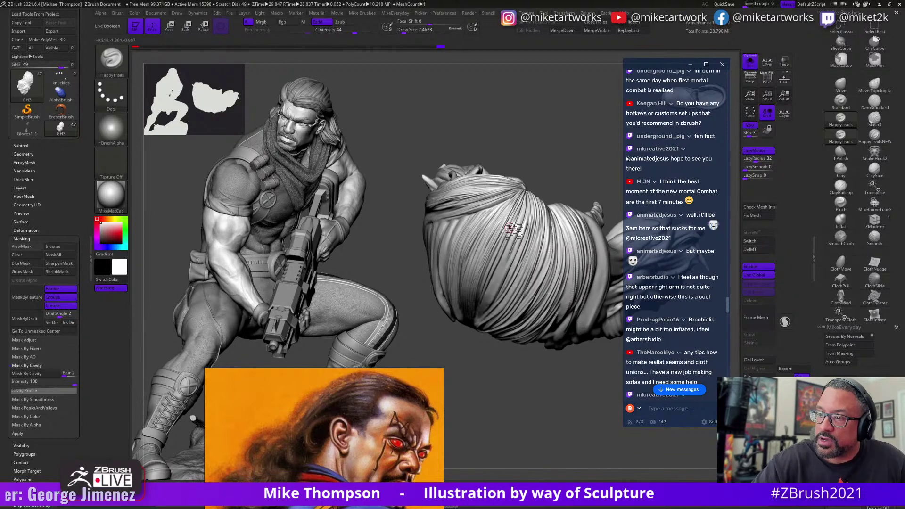
left_click_drag(523, 442, 523, 224)
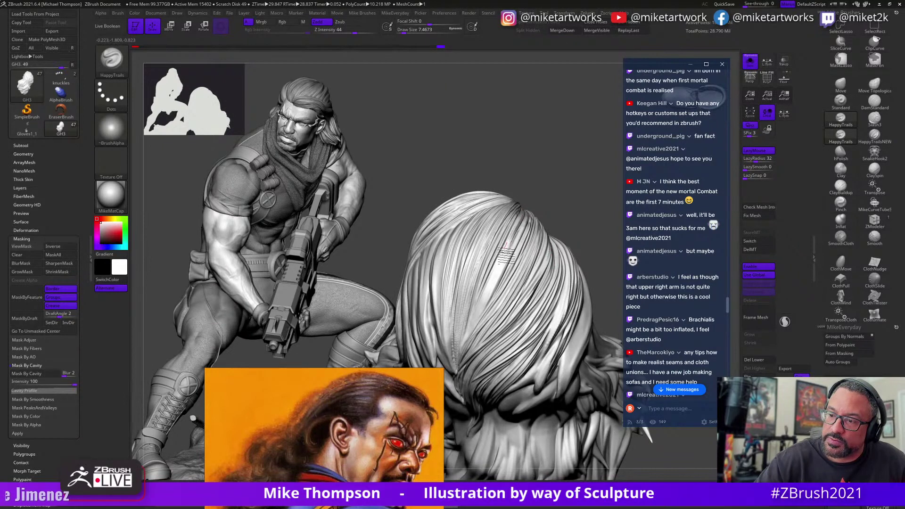
mouse_move(566, 208)
left_mouse_down()
mouse_move(520, 238)
mouse_move(547, 239)
mouse_move(549, 246)
mouse_move(507, 290)
left_mouse_up()
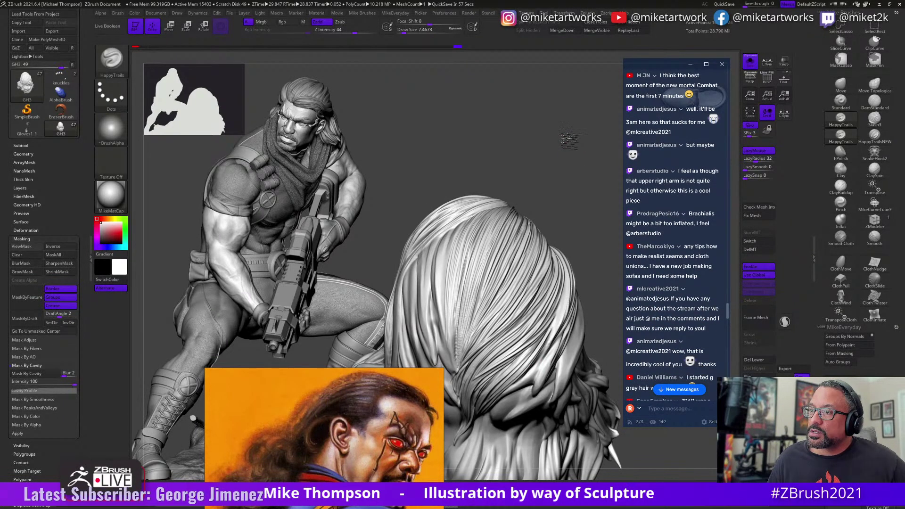
mouse_move(569, 140)
left_mouse_down()
mouse_move(567, 151)
mouse_move(554, 145)
left_mouse_up()
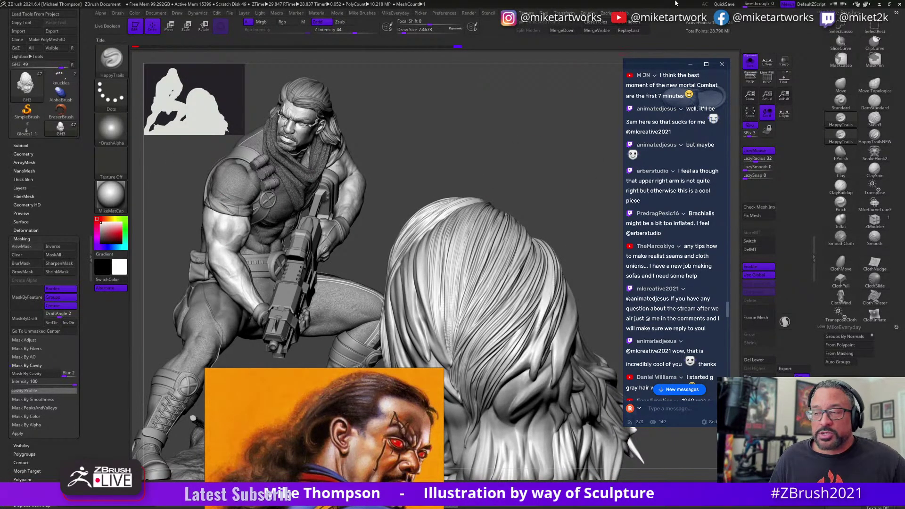
Switch to the desktop and look through New folder (2) and its New folder subfolder for example images, closing the window when done.
left_click(880, 4)
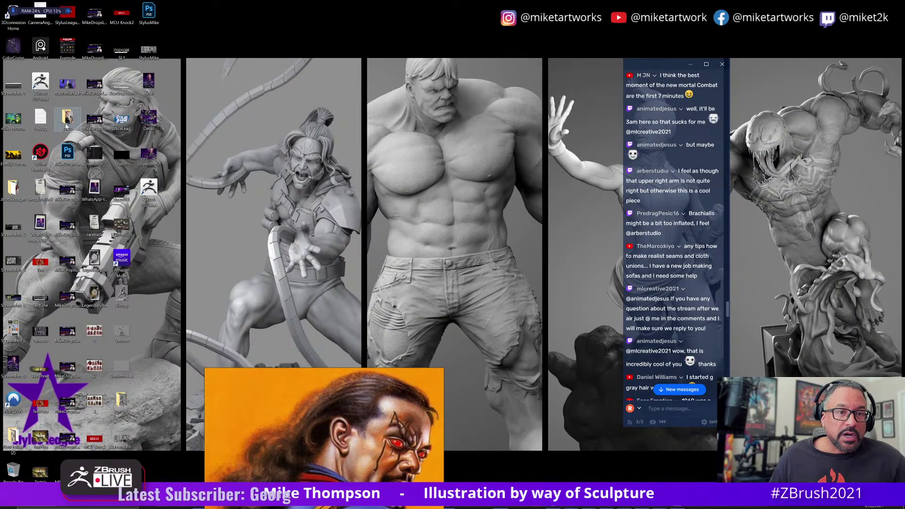
double_click(13, 436)
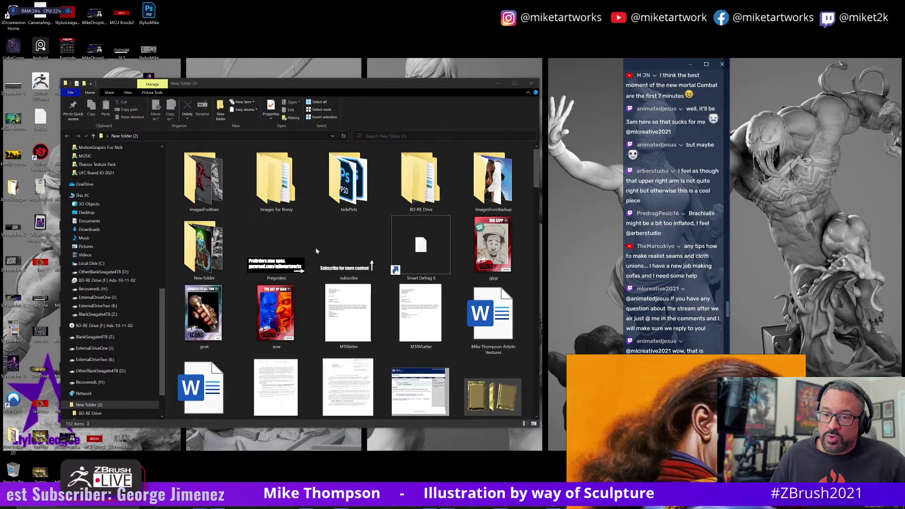
scroll(340, 253, "down", 15)
scroll(342, 257, "up", 15)
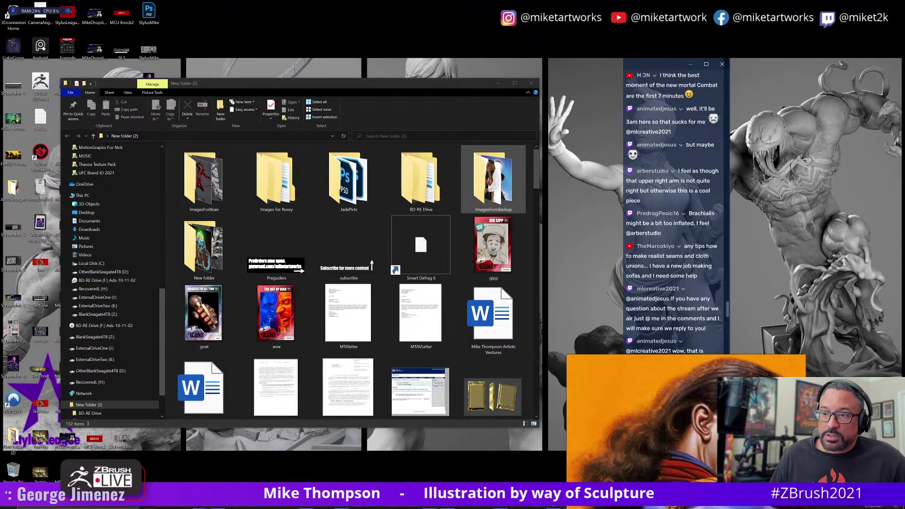
double_click(218, 264)
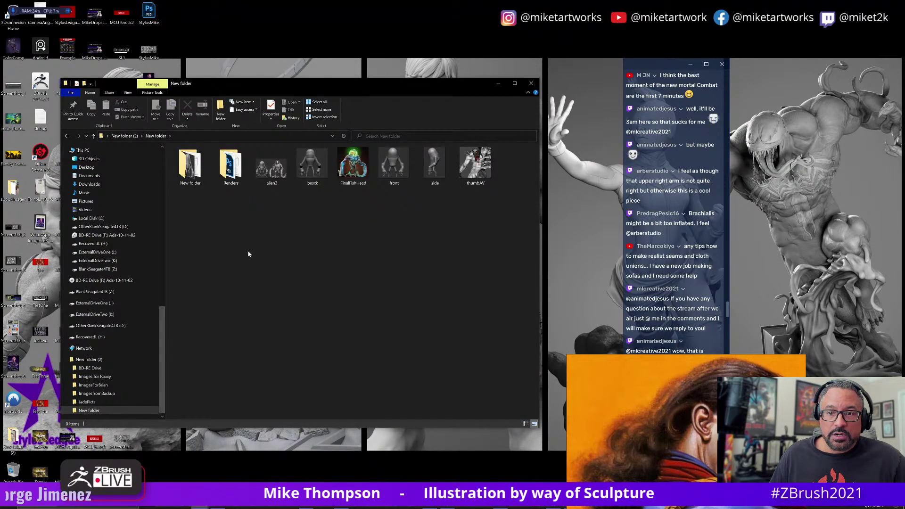
left_click(530, 83)
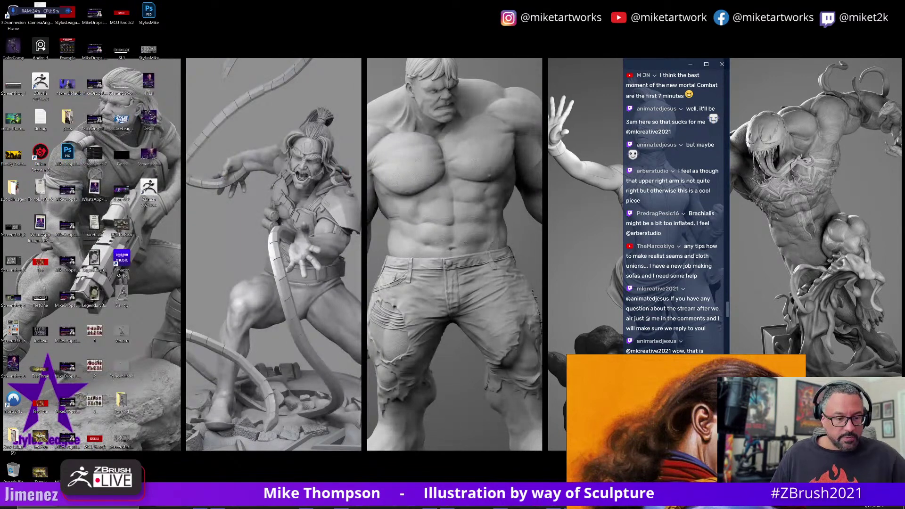
Search the computer for "arms", open the Arms2 image in Photoshop to show the sculpted arms, and minimize it when done.
key("super")
type("arm")
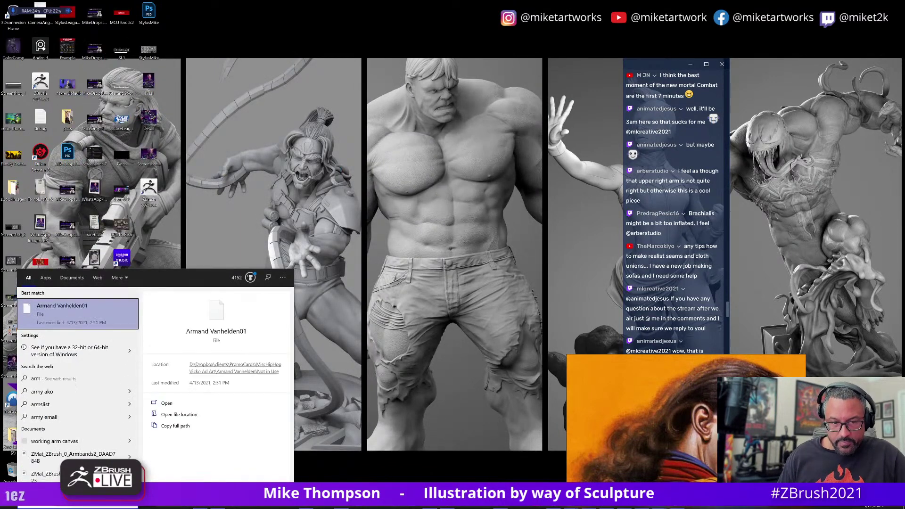
type("s")
key("Return")
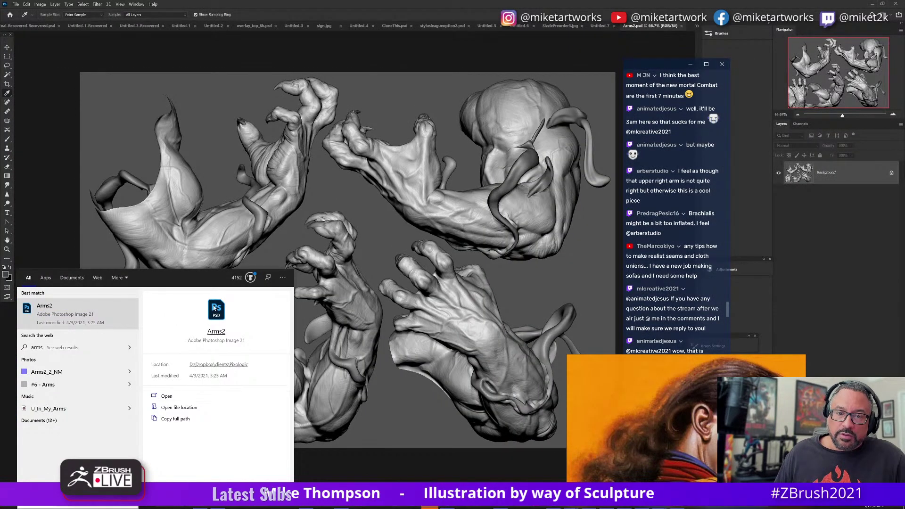
key("Escape")
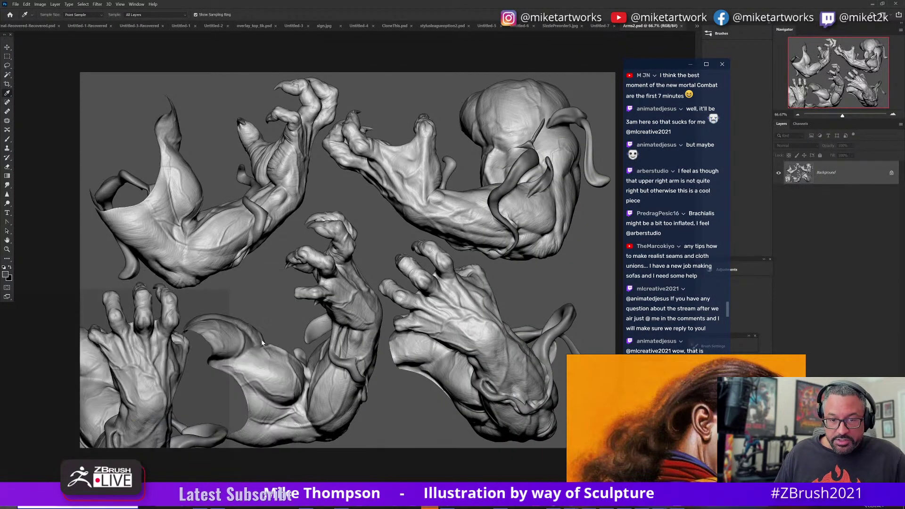
key("super")
left_click(301, 469)
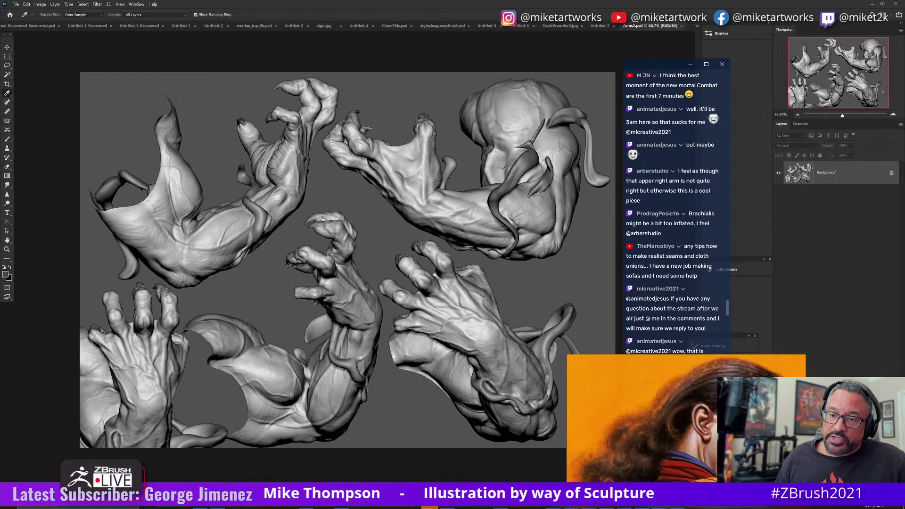
left_click(872, 5)
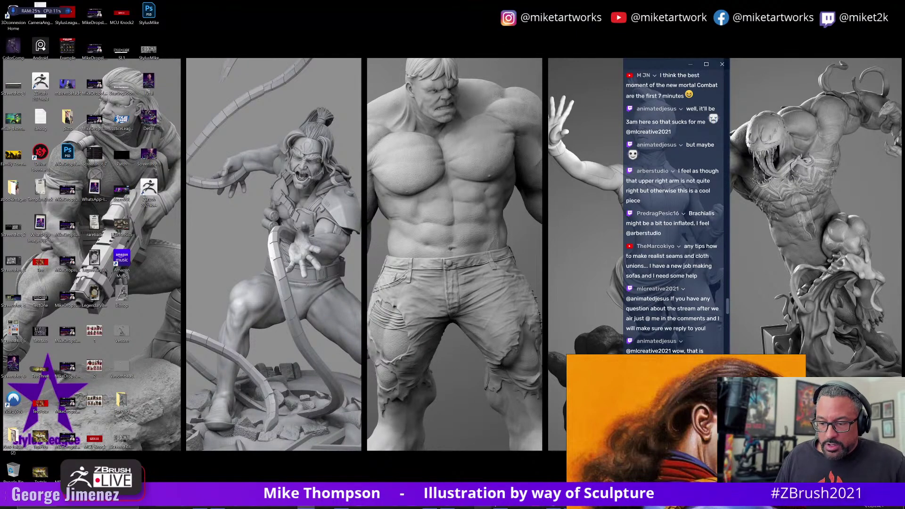
Return to ZBrush and move the Bishop reference artwork down so it clears the sculpture and the chat.
left_click_drag(603, 472, 545, 250)
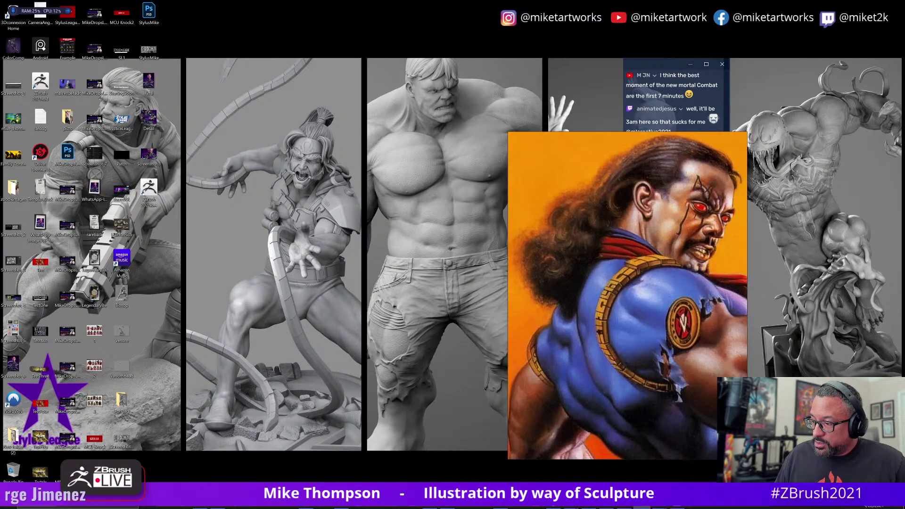
key("alt+Tab")
left_click_drag(657, 220, 669, 508)
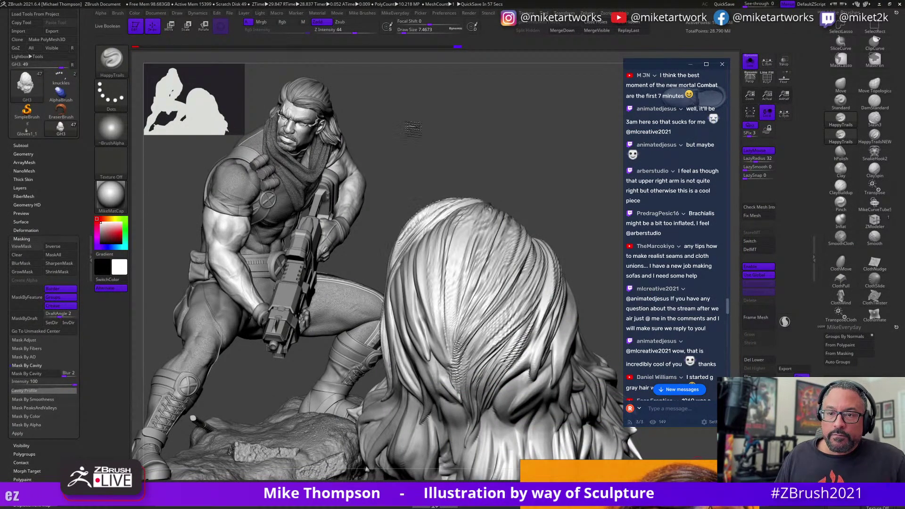
Carve fine strands into the smoother hair section beside the central seam, down to the gathering point.
mouse_move(554, 241)
left_mouse_down()
mouse_move(570, 238)
mouse_move(441, 267)
left_mouse_up()
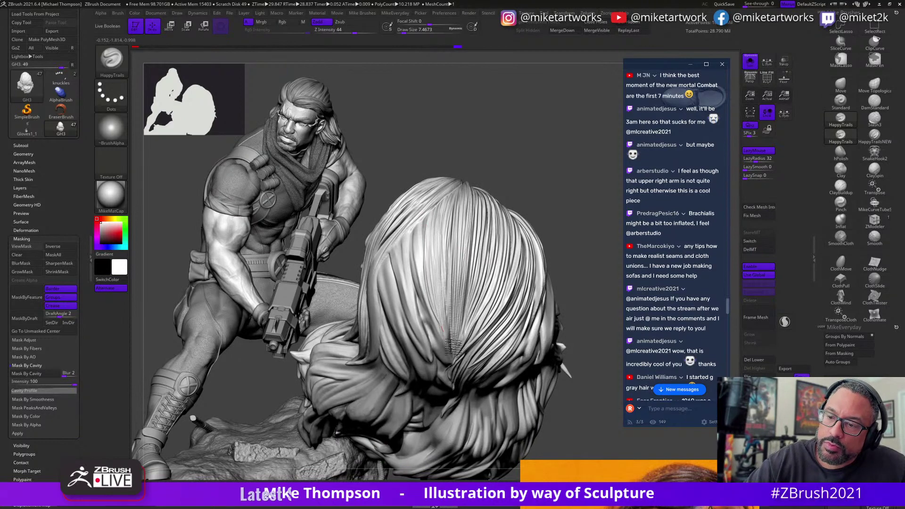
left_click_drag(526, 175, 428, 228)
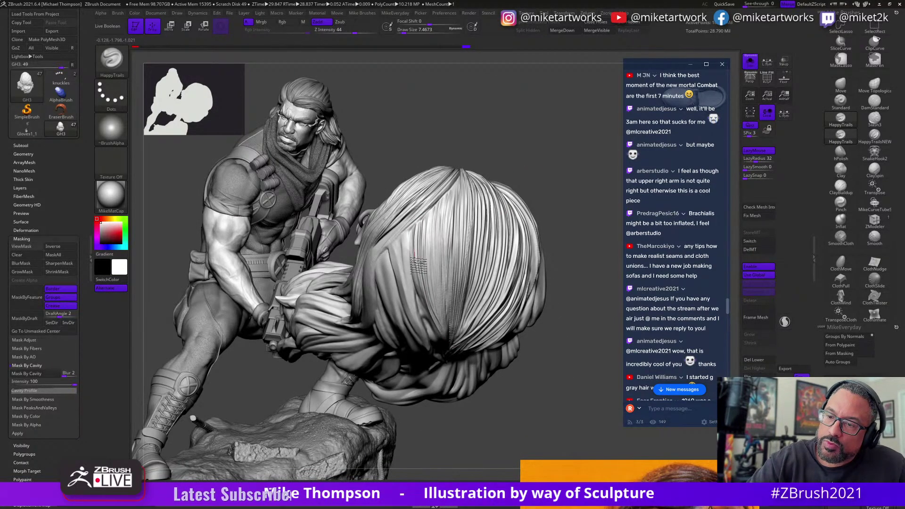
left_click_drag(507, 235, 416, 244)
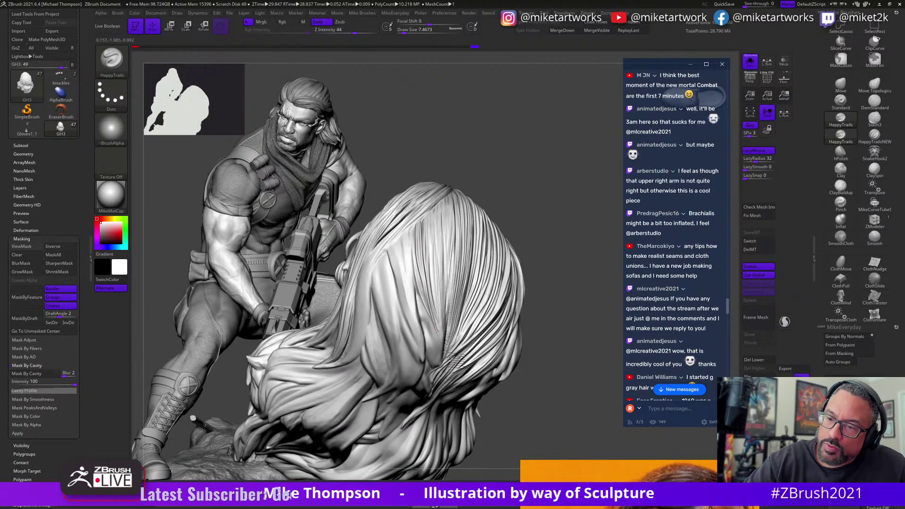
left_click_drag(534, 227, 433, 322)
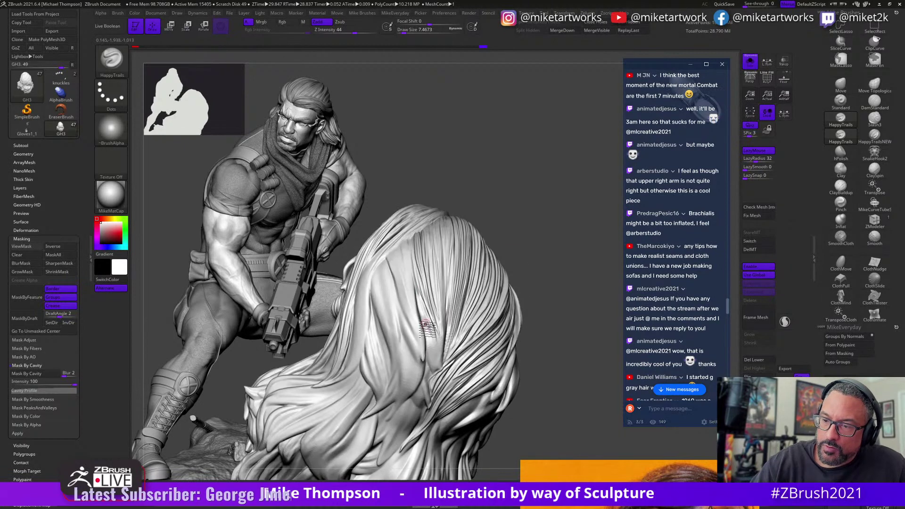
key("ctrl")
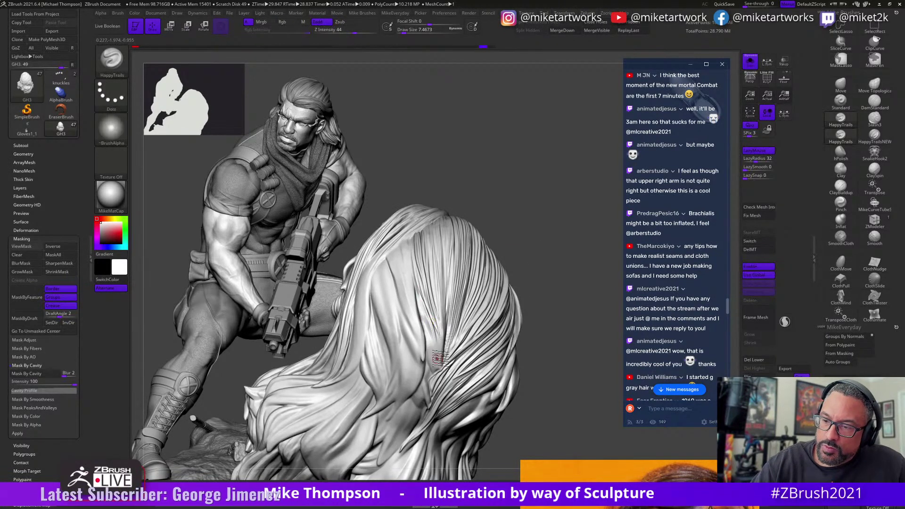
Refine the strands along the parting between the side locks and the swept-back hair, working from several angles and undoing unwanted strokes.
mouse_move(432, 389)
right_mouse_down()
mouse_move(428, 347)
mouse_move(440, 327)
right_mouse_up()
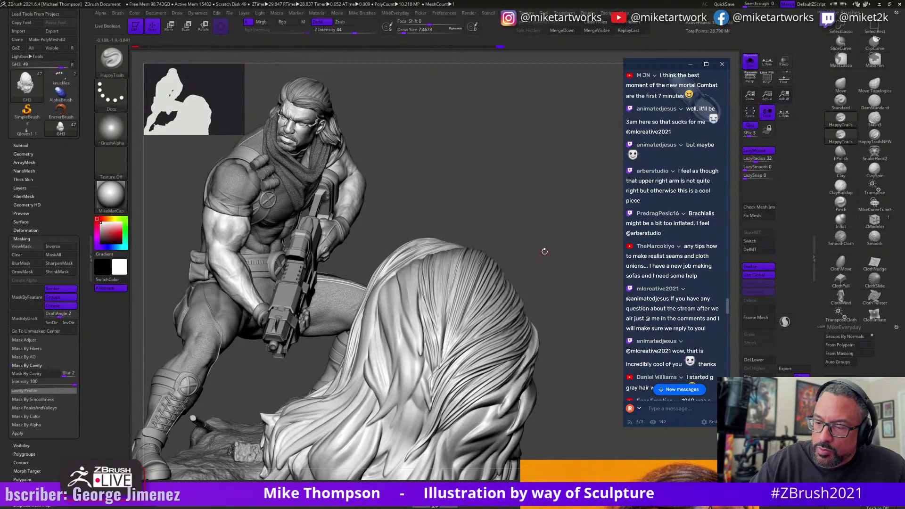
right_click_drag(469, 288, 464, 266)
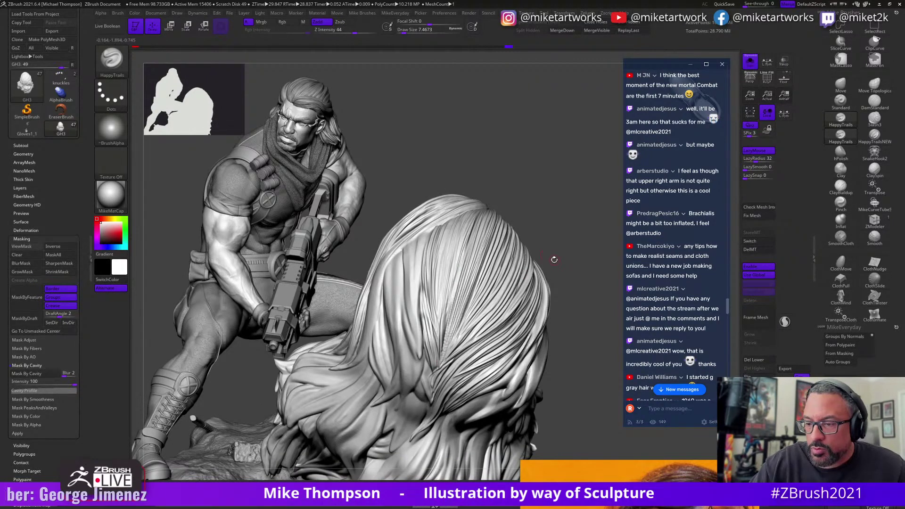
right_click_drag(555, 258, 529, 262)
key("ctrl")
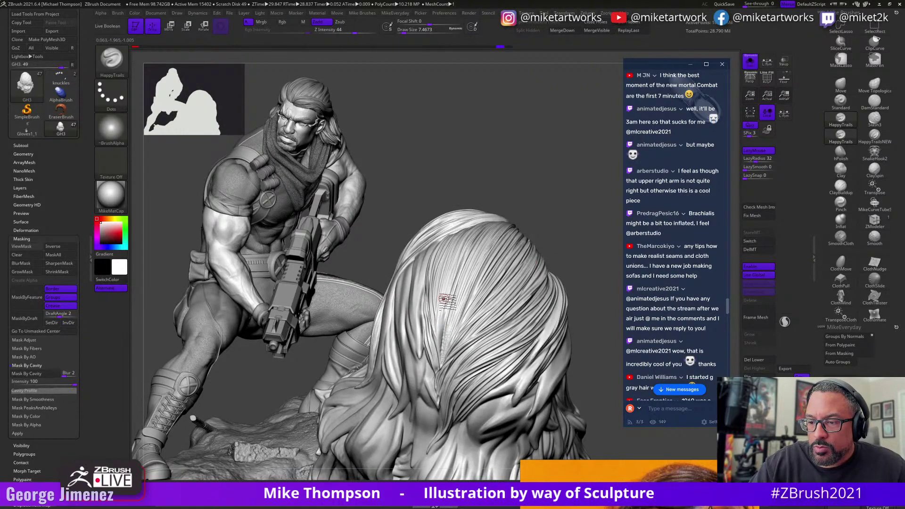
mouse_move(442, 329)
right_mouse_down()
mouse_move(590, 250)
mouse_move(556, 259)
right_mouse_up()
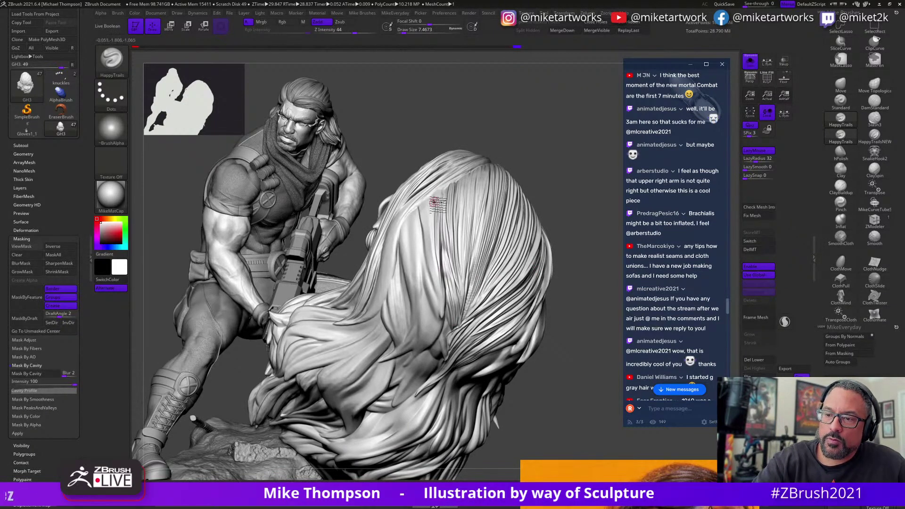
right_click_drag(555, 151, 443, 198)
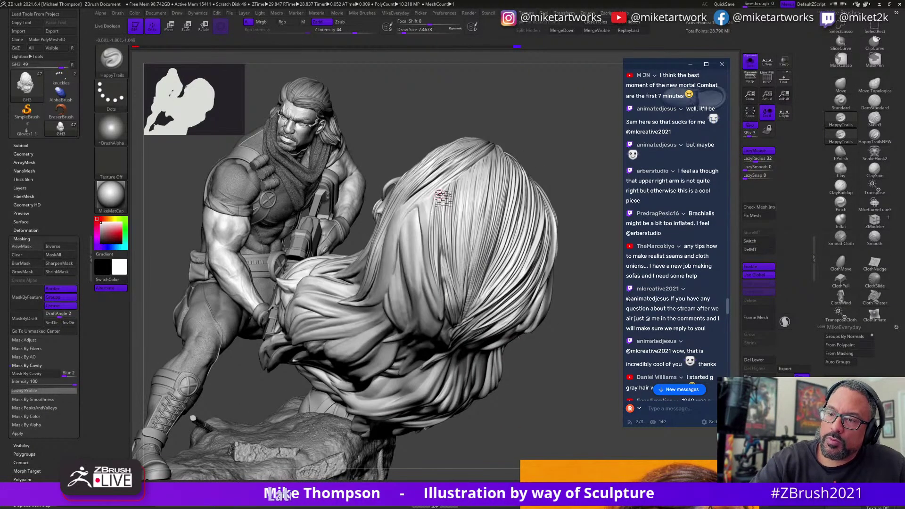
mouse_move(504, 249)
right_mouse_down()
mouse_move(541, 292)
mouse_move(584, 374)
mouse_move(576, 313)
mouse_move(443, 261)
right_mouse_up()
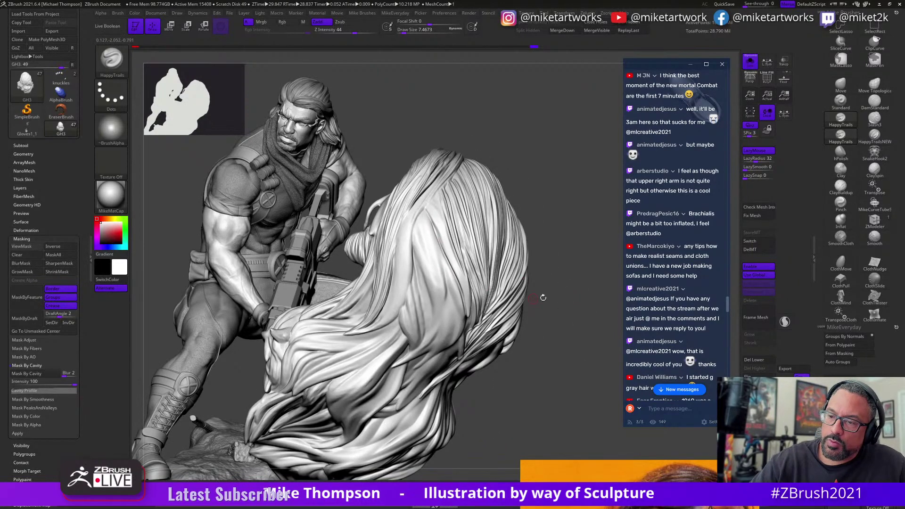
key("ctrl+z")
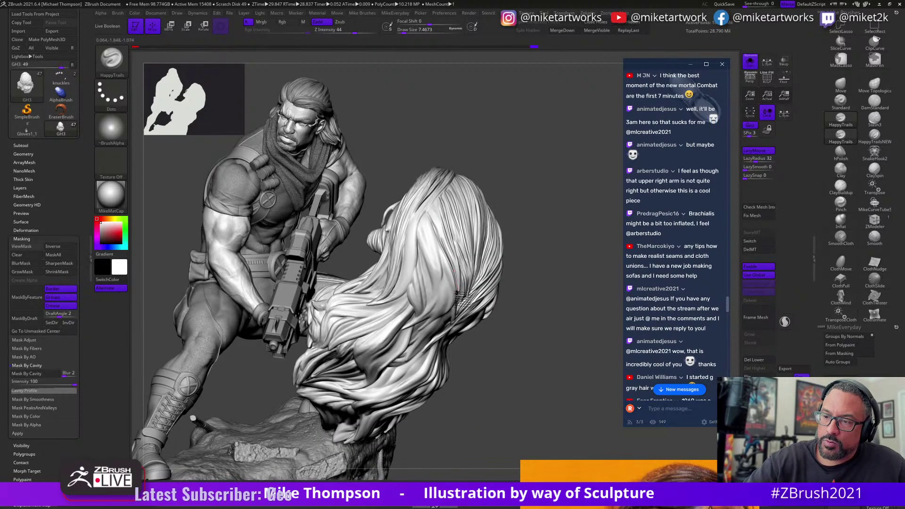
Isolate the upper back of the hair with a rectangular selection, hiding the loose locks below it.
key("ctrl")
mouse_move(544, 315)
right_mouse_down()
mouse_move(585, 408)
mouse_move(581, 394)
mouse_move(589, 397)
right_mouse_up()
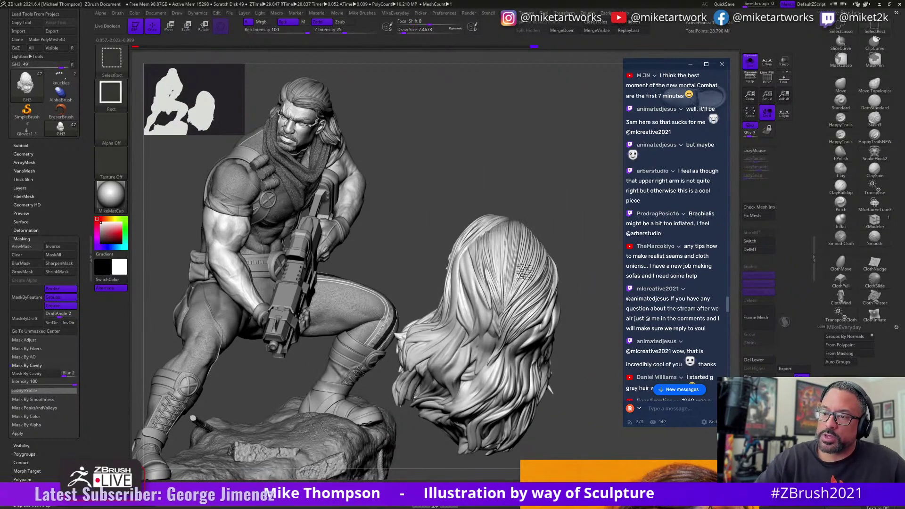
mouse_move(505, 196)
left_mouse_down("ctrl+shift")
mouse_move(465, 208)
mouse_move(503, 384)
mouse_move(538, 367)
mouse_move(476, 359)
mouse_move(560, 355)
left_mouse_up("ctrl+shift")
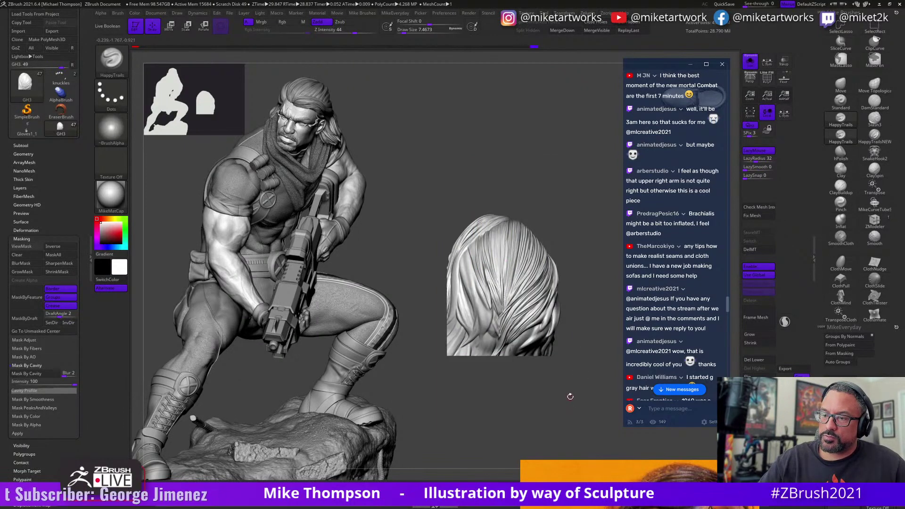
Frame the isolated hair and carve HappyTrails strands down the smooth section just behind the side parting.
key("f")
key("b")
key("h")
key("t")
right_click_drag(558, 162, 558, 147)
left_click_drag(470, 218, 486, 276)
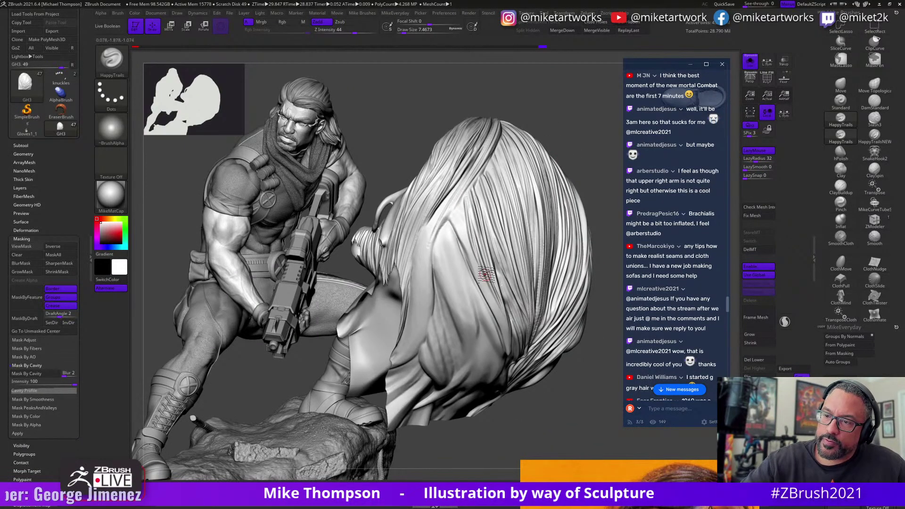
left_click_drag(460, 208, 487, 280)
left_click_drag(459, 210, 510, 370)
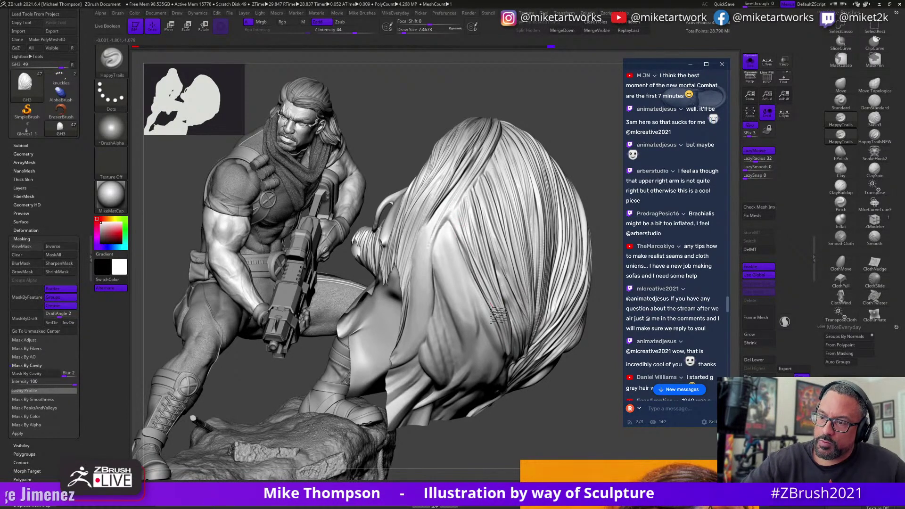
Extend the fine strands across the side of the swept-back hair, from the parting towards the gathering point.
right_click_drag(538, 423, 526, 363)
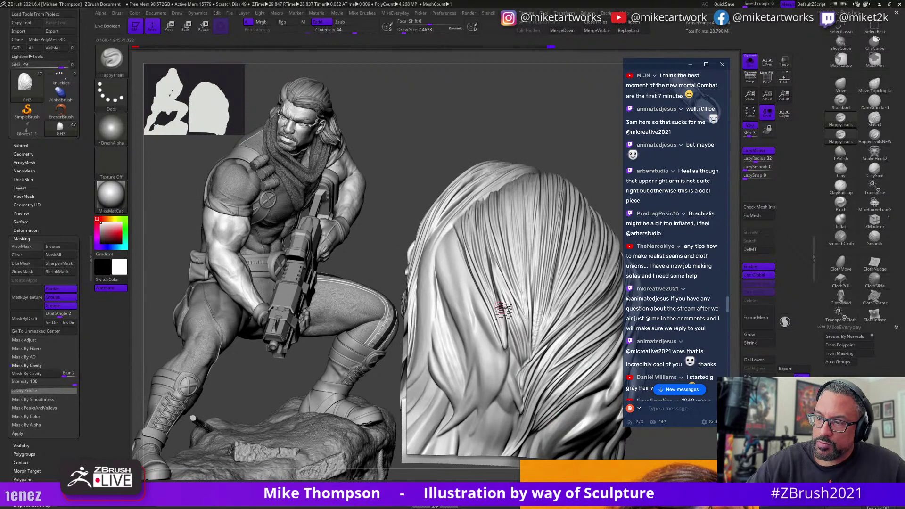
right_click_drag(556, 200, 442, 232)
right_click_drag(534, 183, 441, 254)
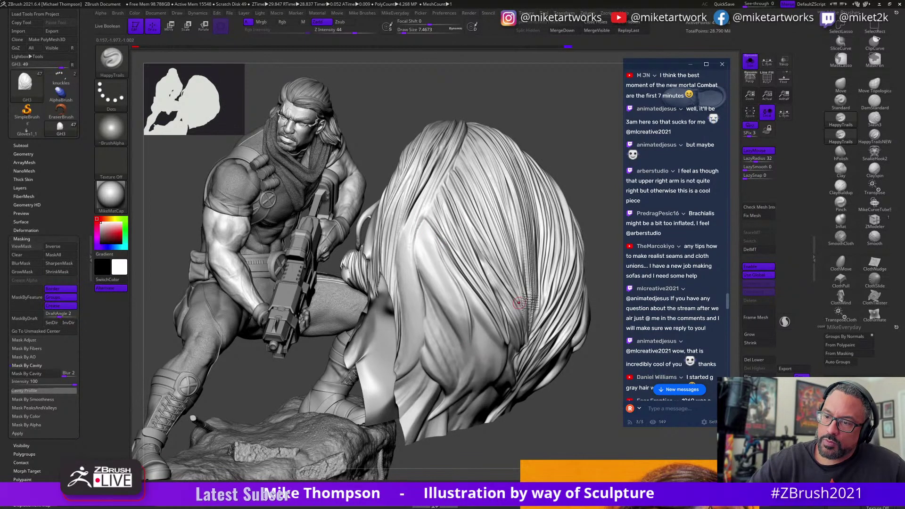
right_click_drag(589, 264, 434, 232)
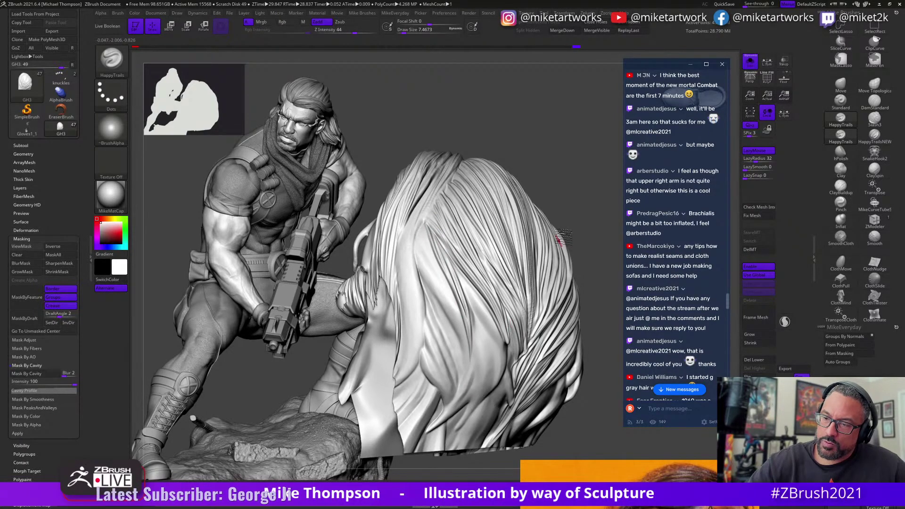
mouse_move(563, 238)
right_mouse_down()
mouse_move(526, 235)
mouse_move(562, 201)
mouse_move(415, 207)
right_mouse_up()
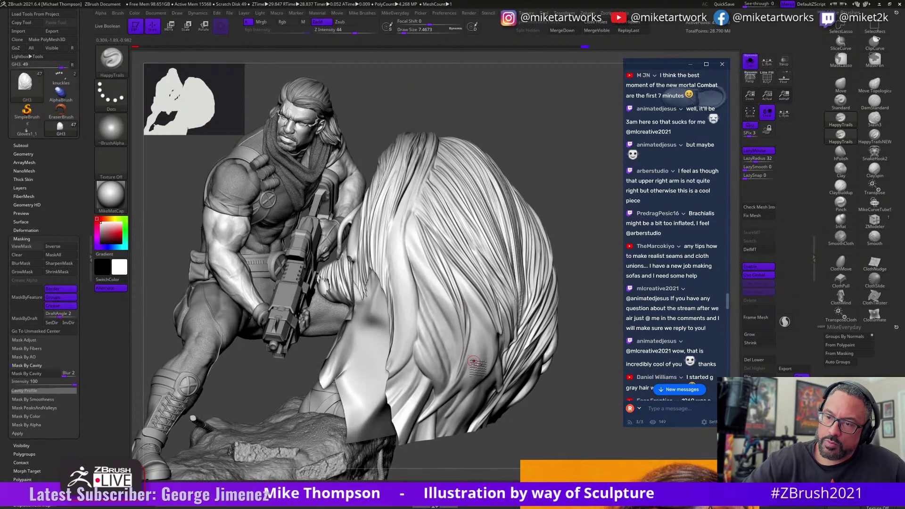
Refine the strands on the back of the head beside the central seam, just above the gathering point.
mouse_move(469, 347)
right_mouse_down()
mouse_move(569, 355)
mouse_move(575, 398)
mouse_move(565, 397)
right_mouse_up()
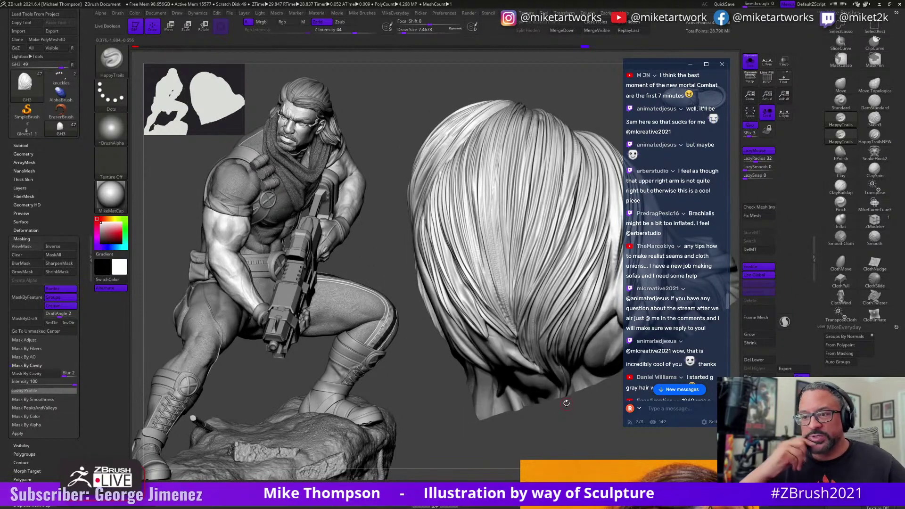
right_click_drag(491, 442, 461, 265)
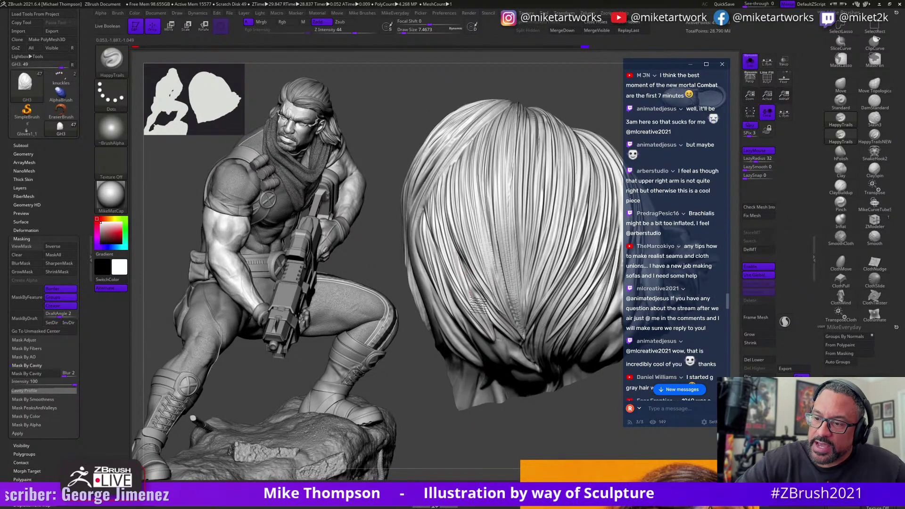
right_click_drag(488, 297, 523, 190)
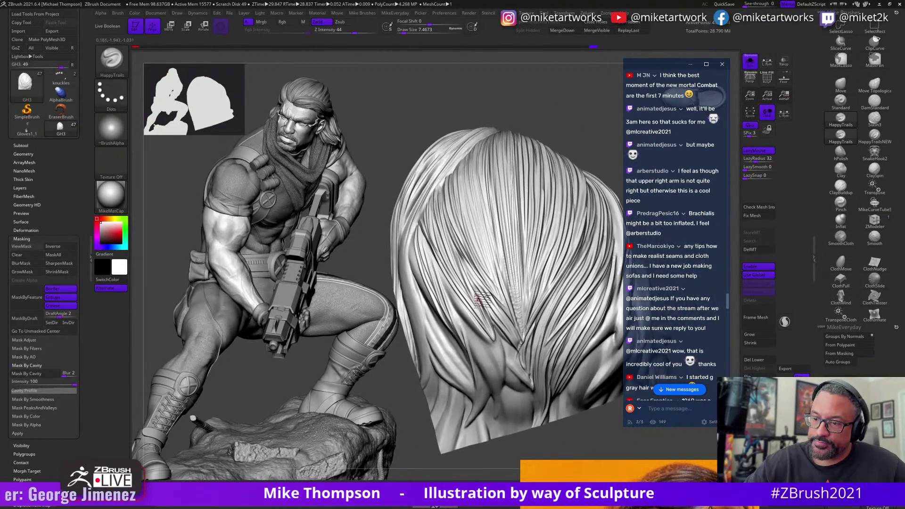
mouse_move(547, 128)
right_mouse_down()
mouse_move(521, 222)
mouse_move(566, 313)
mouse_move(580, 199)
mouse_move(486, 259)
right_mouse_up()
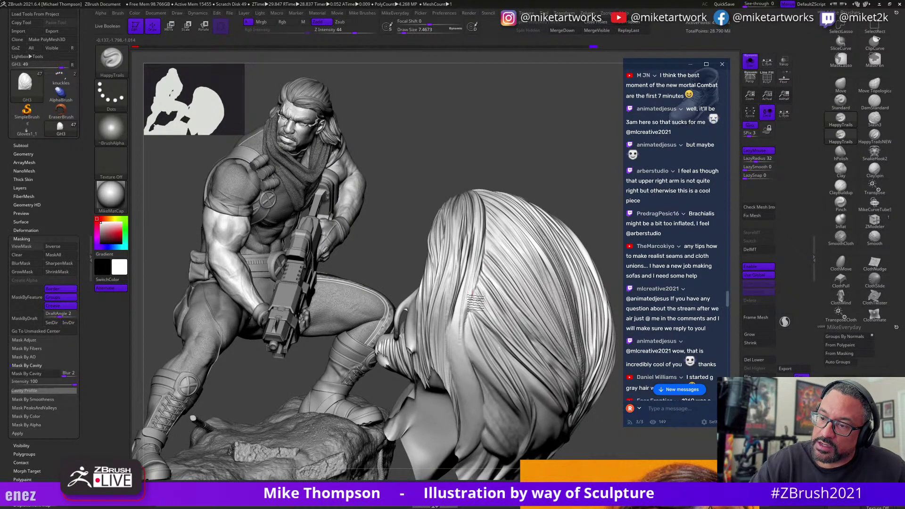
Carve fine strands down the side lock that hangs from the parting and into the smooth hair behind it.
right_click_drag(476, 331, 463, 315)
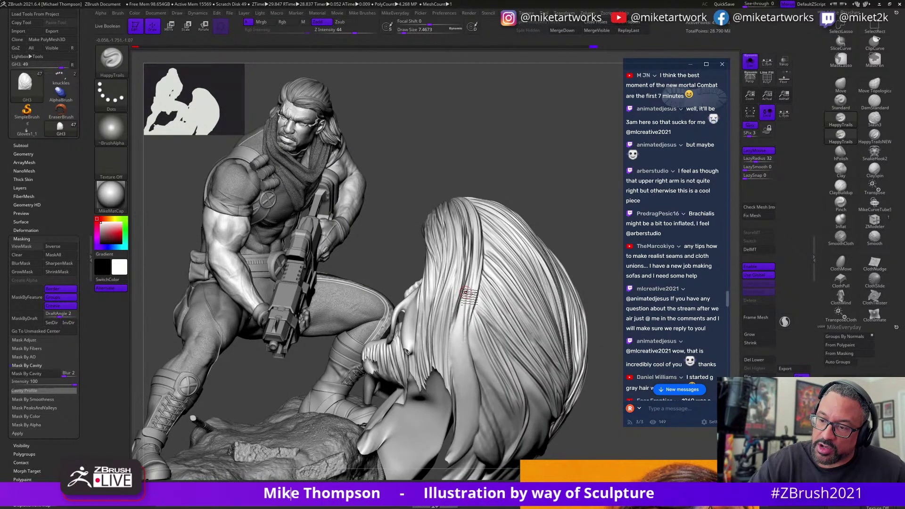
right_click_drag(552, 228, 563, 178)
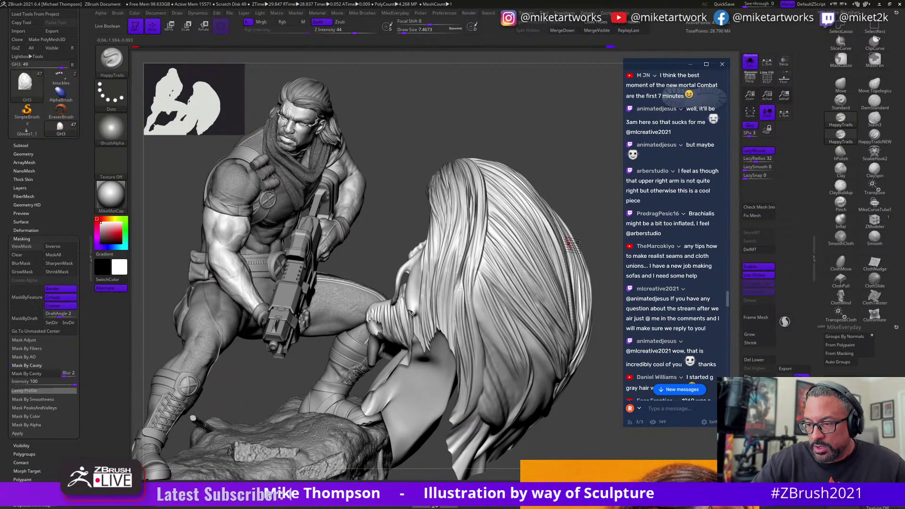
right_click_drag(571, 245, 464, 334)
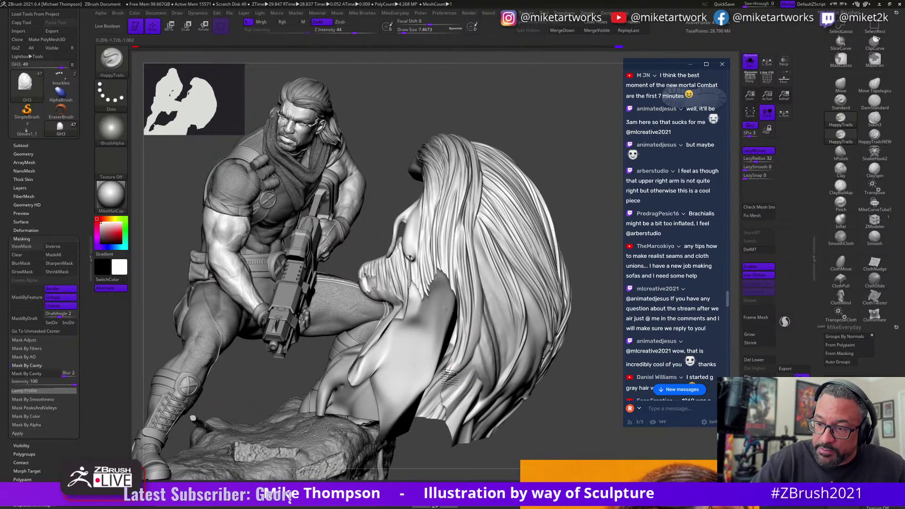
right_click_drag(574, 338, 484, 281)
right_click_drag(558, 193, 478, 268)
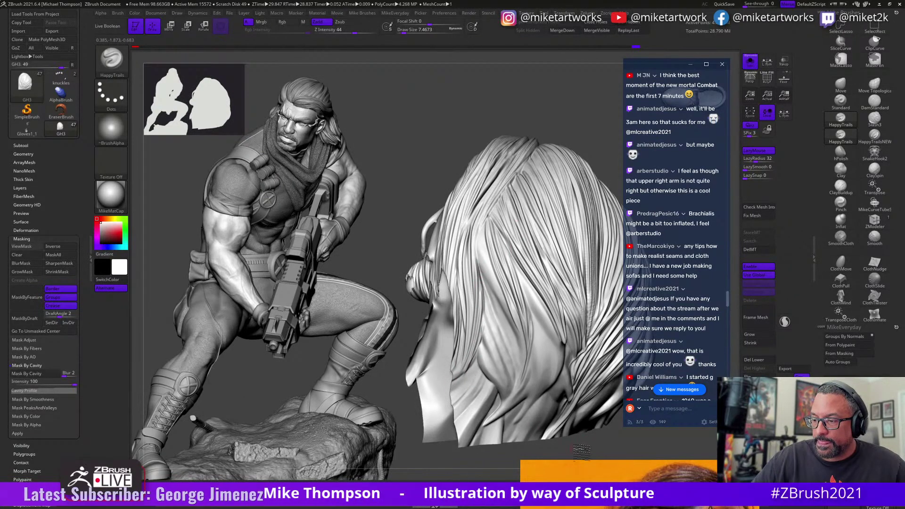
Add strands to the smoother lower locks of the swept-back hair, working from the side and from below.
left_click_drag(581, 450, 534, 234)
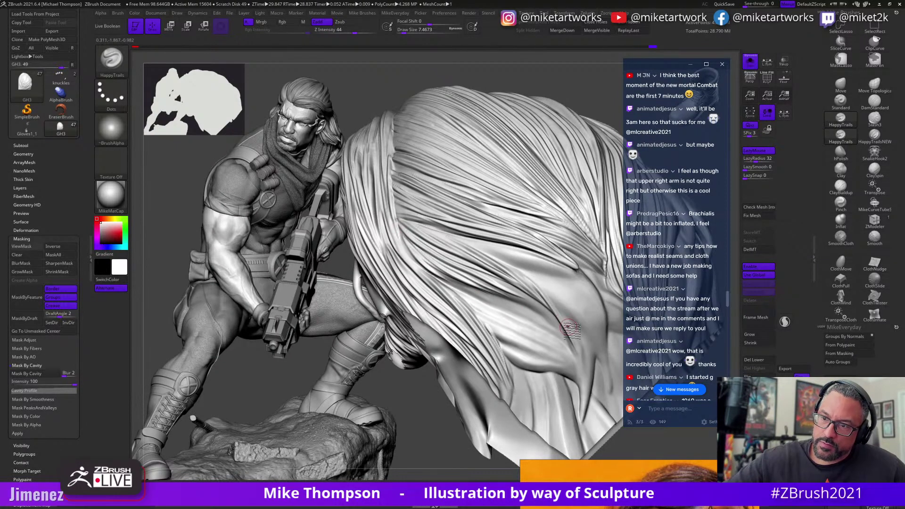
left_click_drag(472, 438, 477, 288)
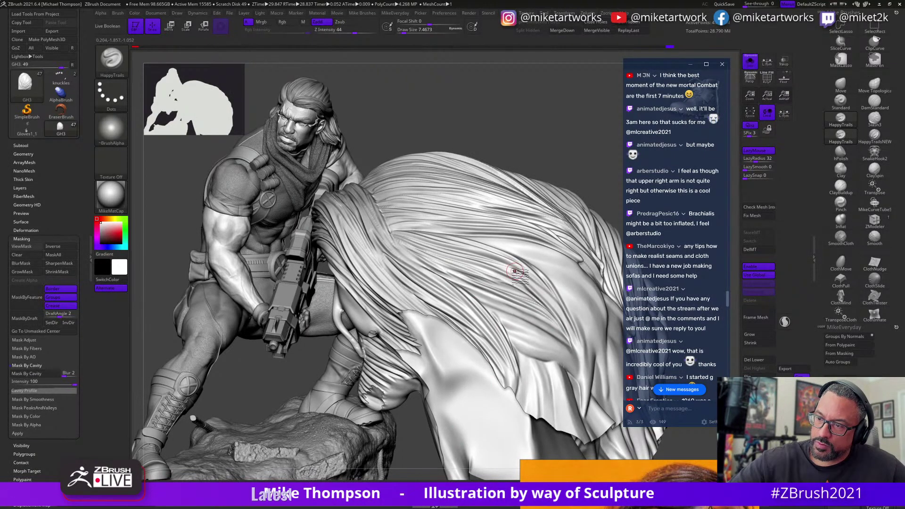
left_click_drag(572, 181, 490, 323)
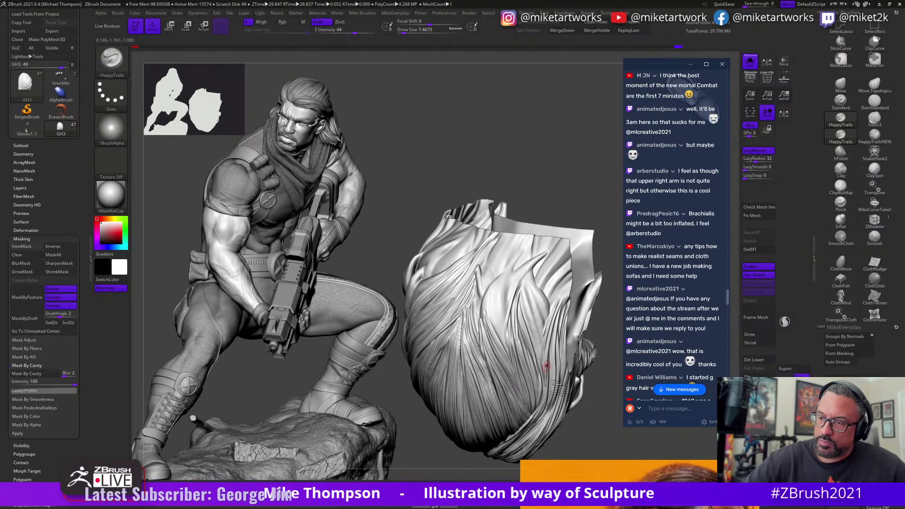
left_click_drag(581, 445, 598, 449)
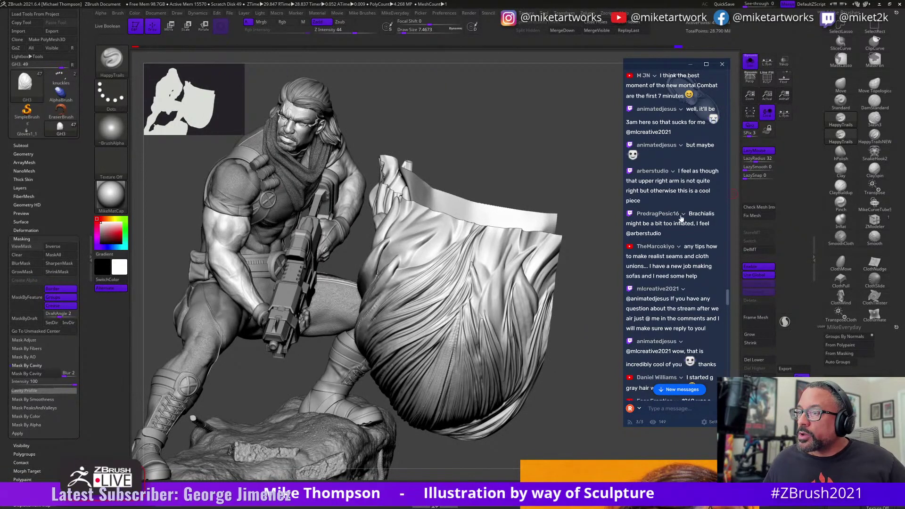
Read through the viewers' chat messages about starting ages, gray hair and studying.
scroll(679, 221, "down", 3)
scroll(680, 220, "up", 3)
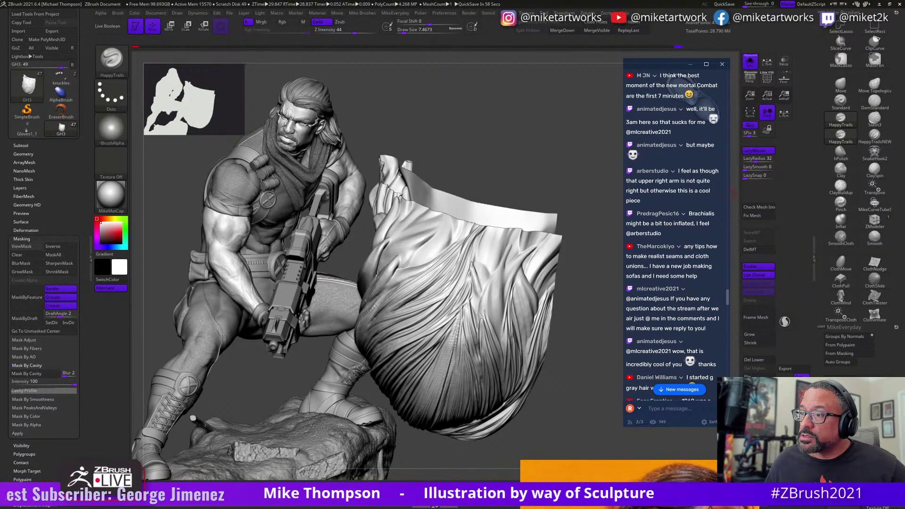
scroll(673, 235, "down", 5)
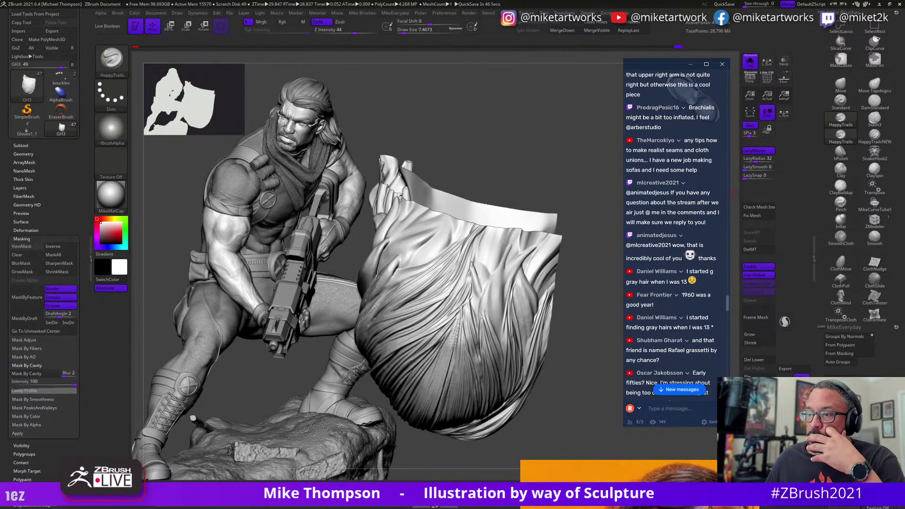
left_click_drag(561, 406, 492, 392)
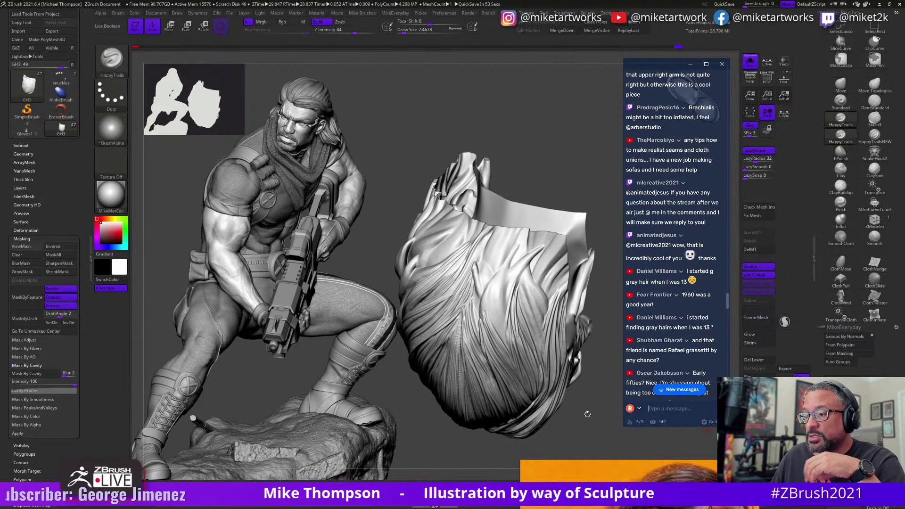
left_click_drag(587, 414, 523, 416)
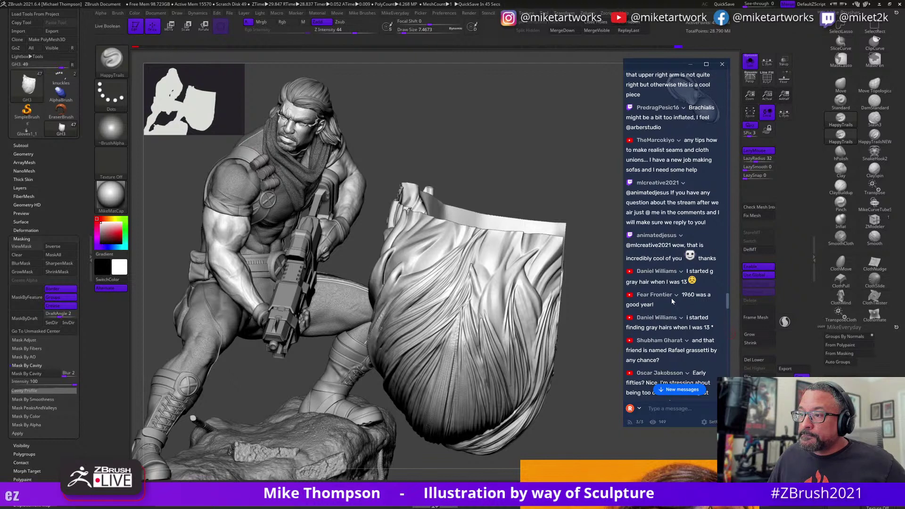
scroll(673, 304, "down", 3)
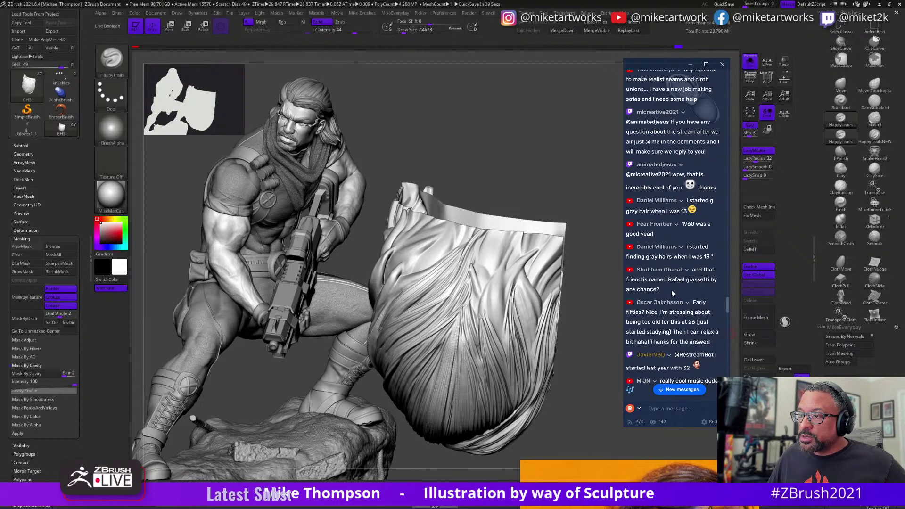
scroll(671, 292, "down", 3)
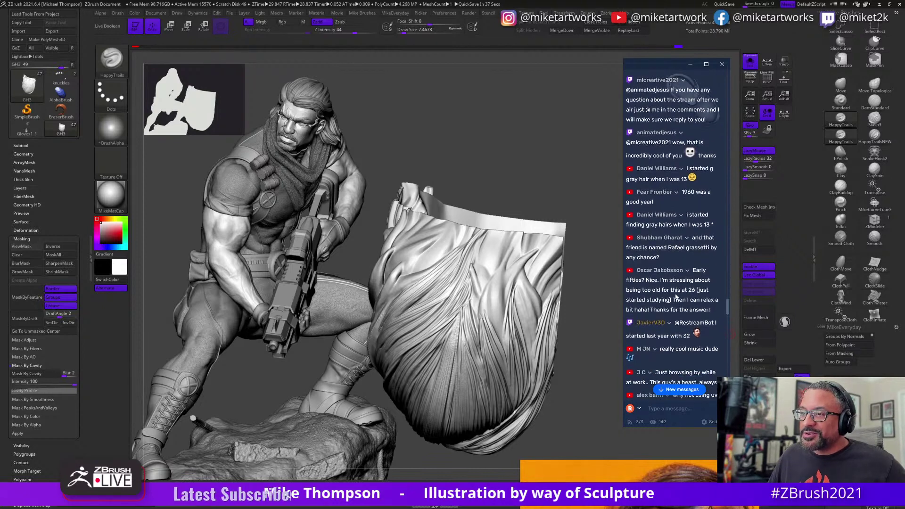
Undo the unwanted strokes and carve fine strands into the pointed lock tips near the cut edge of the isolated hair.
key("ctrl+z")
key("ctrl+z")
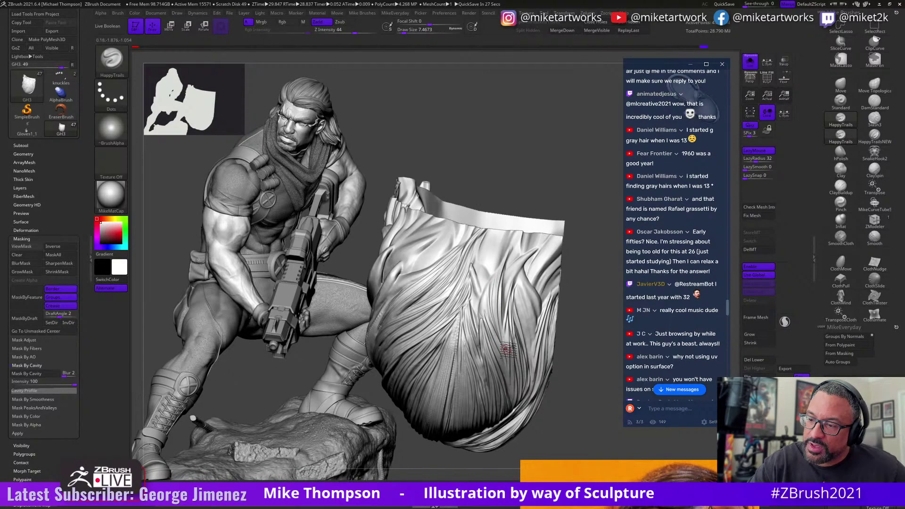
left_click_drag(504, 261, 486, 321)
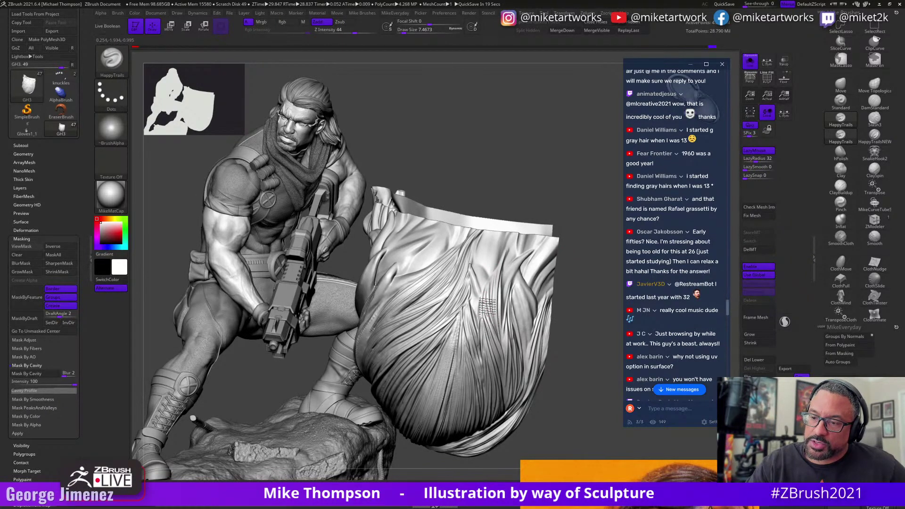
left_click_drag(576, 244, 582, 218)
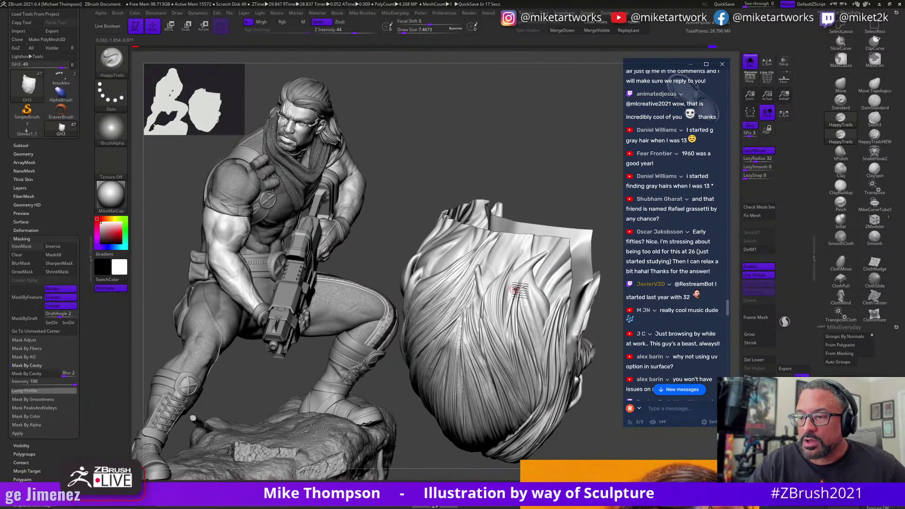
left_click_drag(518, 289, 544, 214)
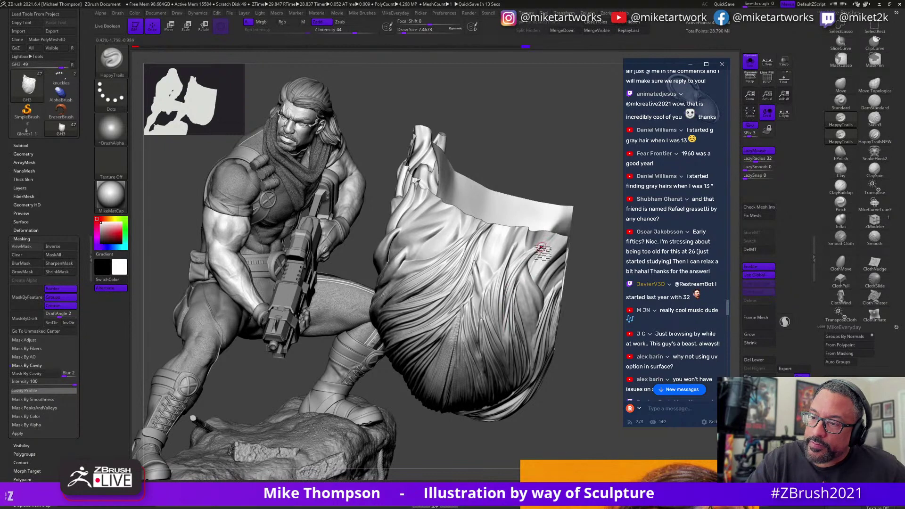
left_click_drag(550, 249, 531, 258)
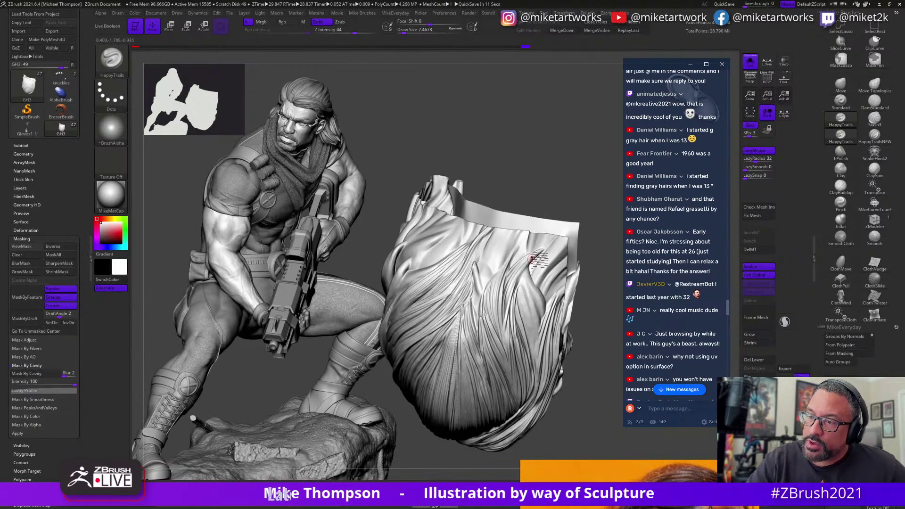
left_click_drag(511, 310, 535, 267)
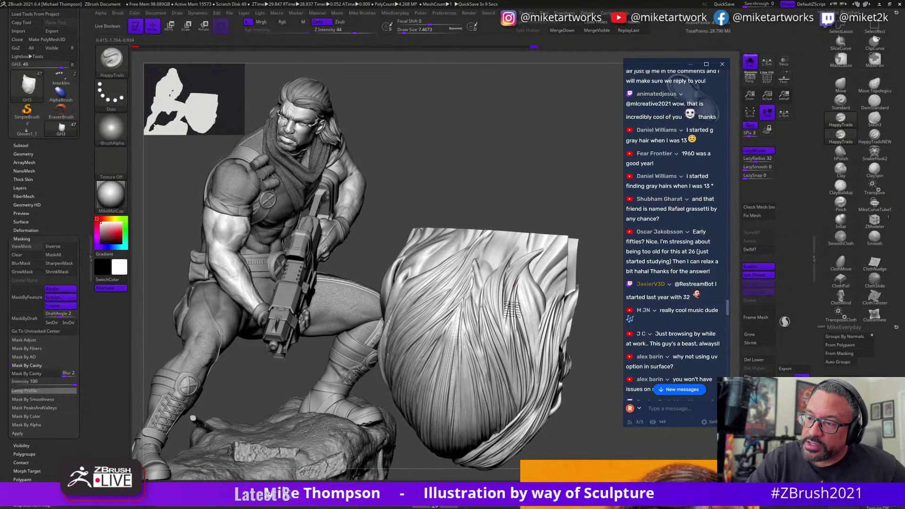
left_click_drag(566, 217, 564, 226)
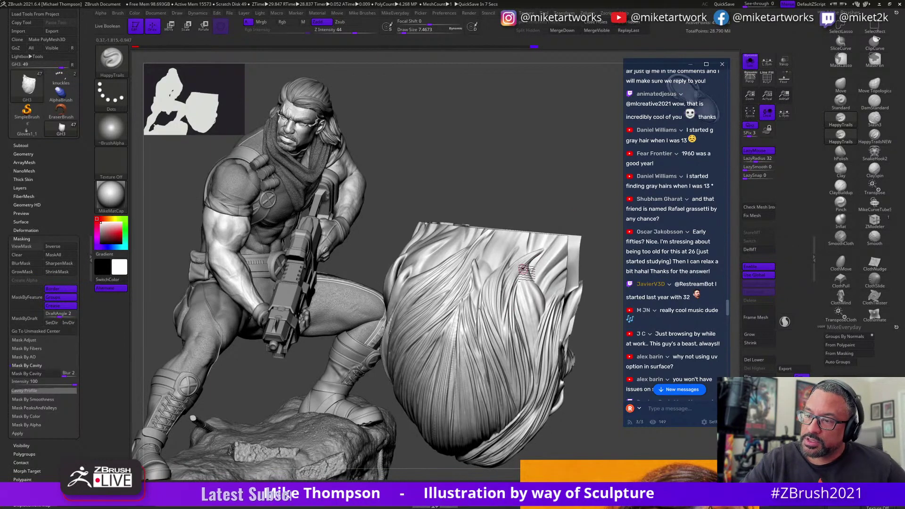
left_click_drag(560, 388, 590, 393)
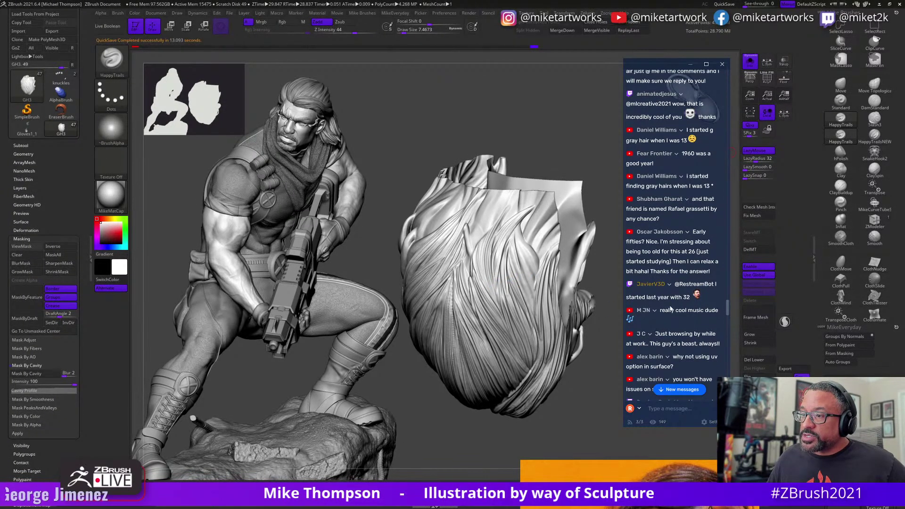
Read the chat messages about using the UV option in the Noise Maker.
scroll(673, 308, "down", 3)
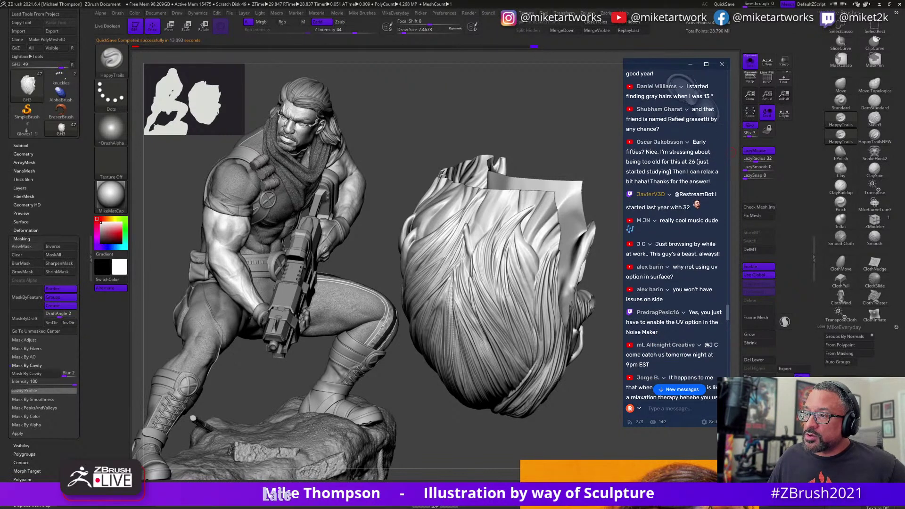
scroll(690, 285, "up", 1)
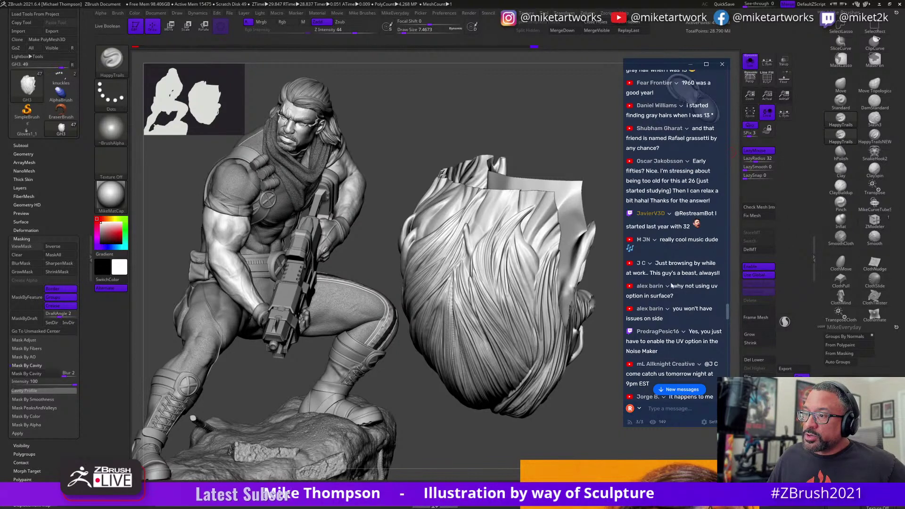
scroll(672, 293, "down", 1)
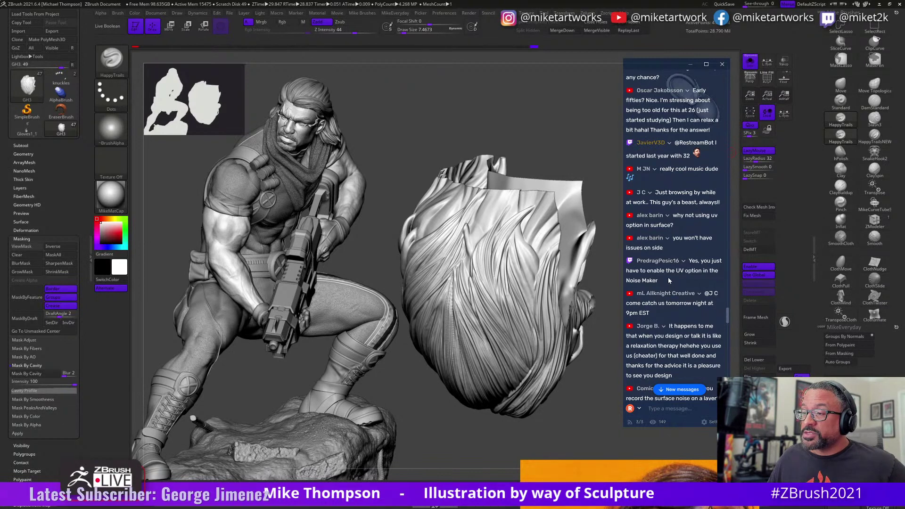
Read the chat messages about the design work, recording surface noise on a layer and models never feeling finished.
scroll(668, 278, "up", 1)
scroll(679, 297, "down", 1)
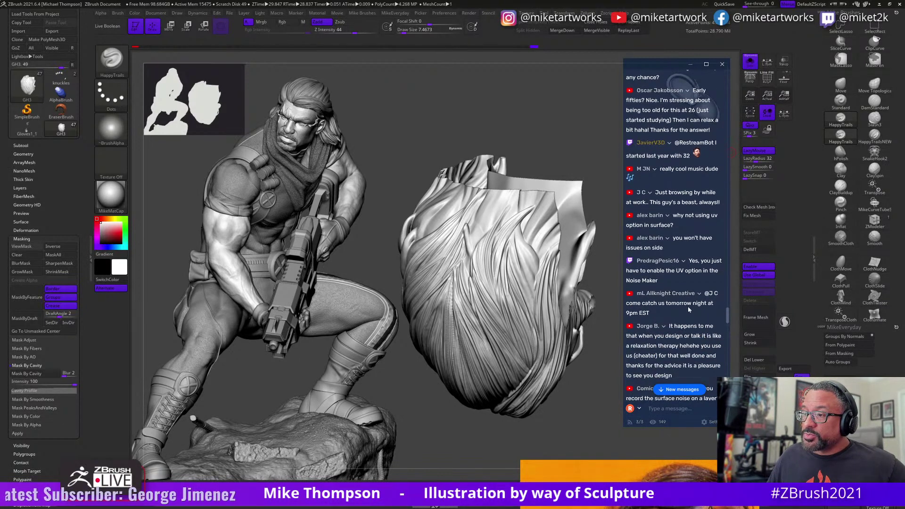
scroll(688, 309, "down", 1)
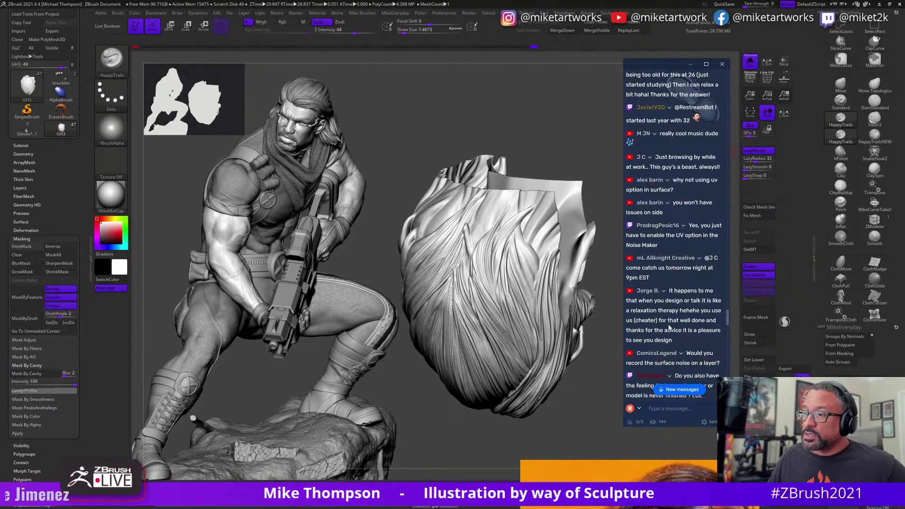
scroll(669, 328, "down", 5)
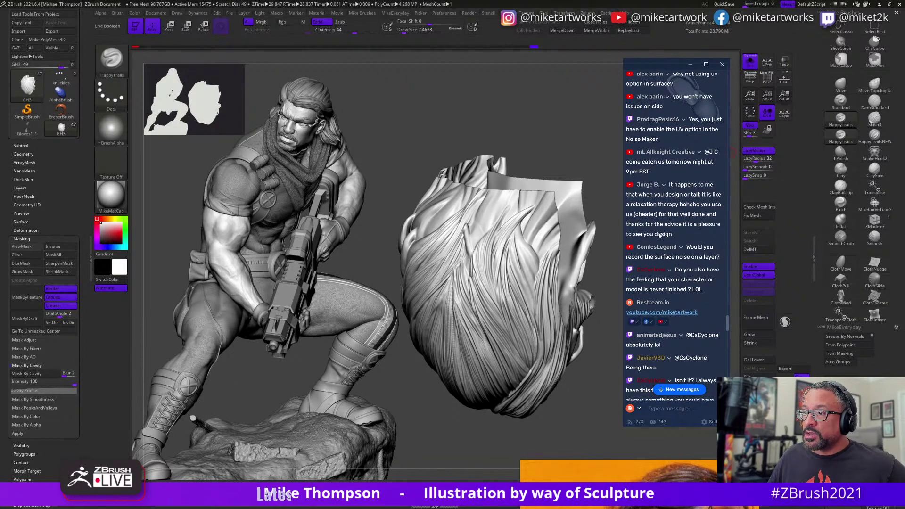
scroll(672, 359, "down", 2)
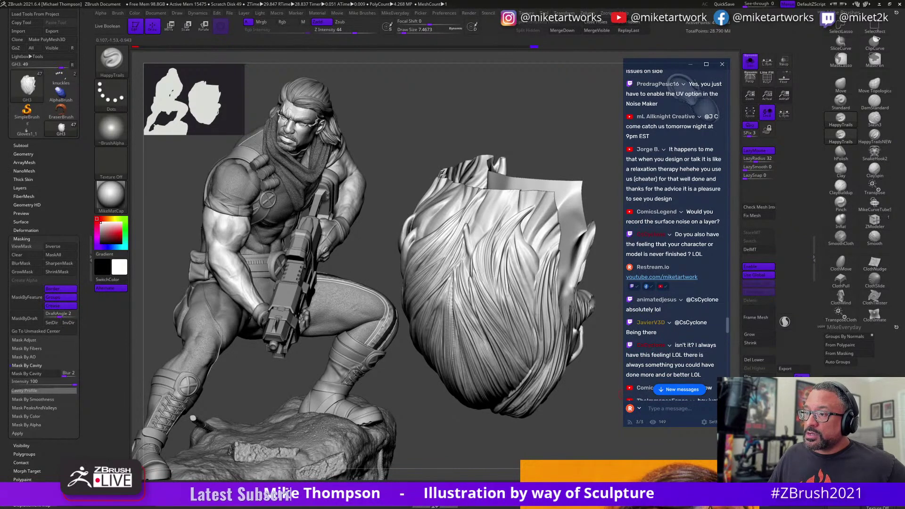
scroll(677, 262, "down", 4)
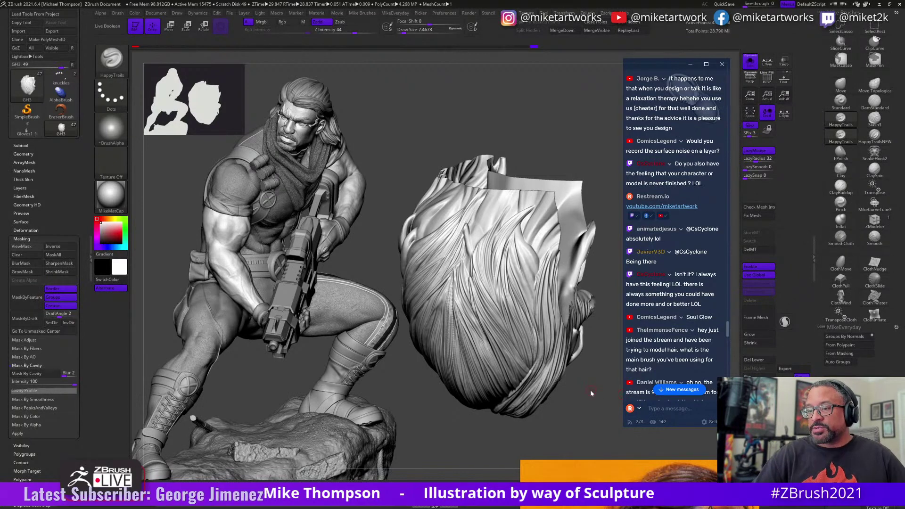
Carve more fine HappyTrails strands into the overlapping locks of the isolated hair, including those near the cut edge.
left_click_drag(591, 393, 512, 296)
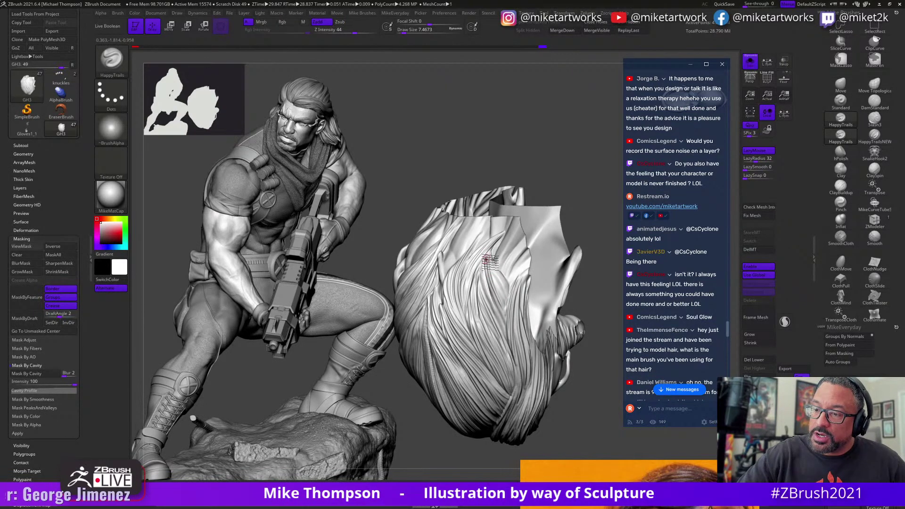
left_click_drag(562, 183, 508, 258)
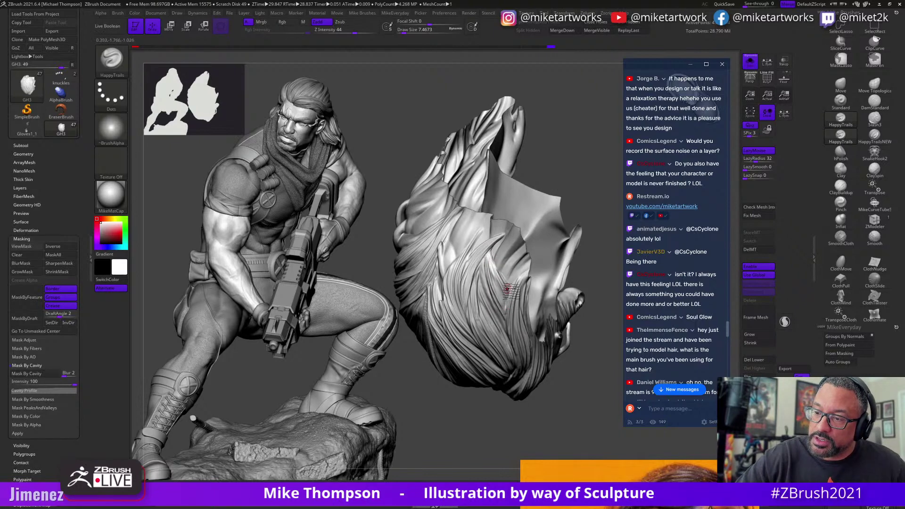
left_click_drag(556, 213, 491, 298)
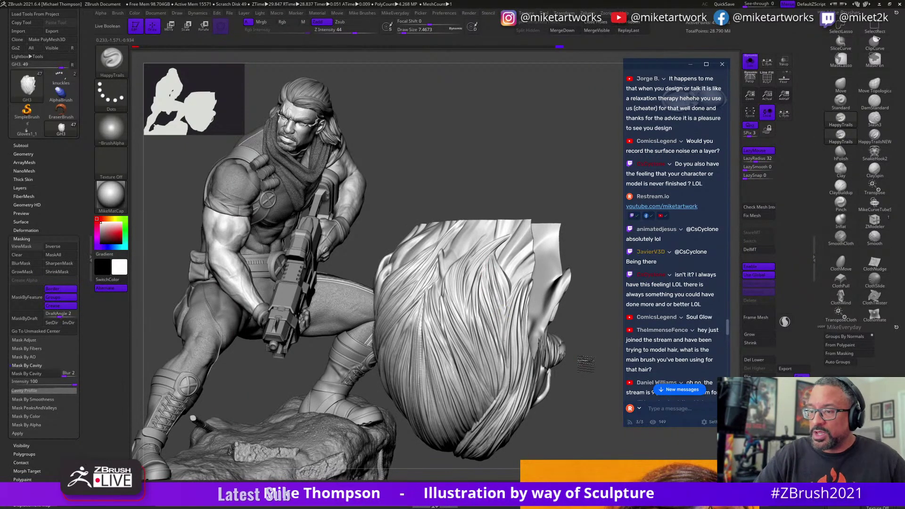
left_click_drag(585, 363, 503, 318)
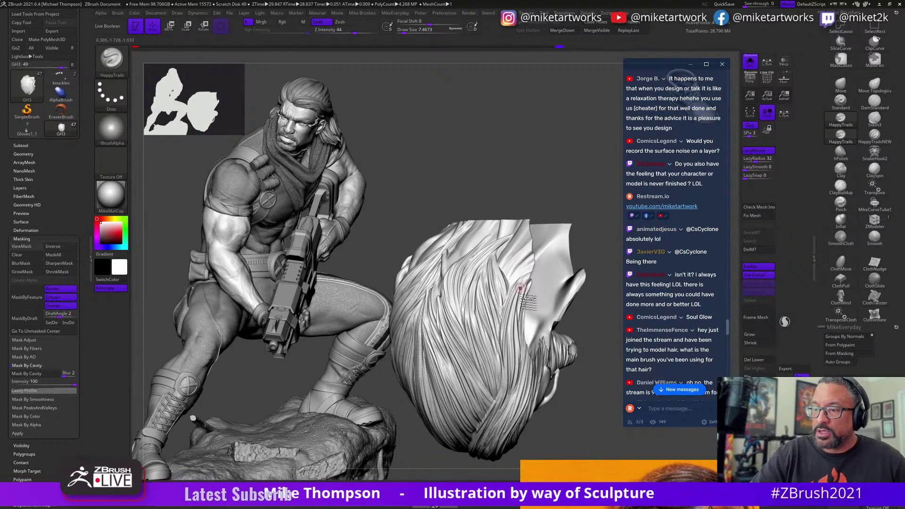
left_click_drag(520, 287, 475, 282)
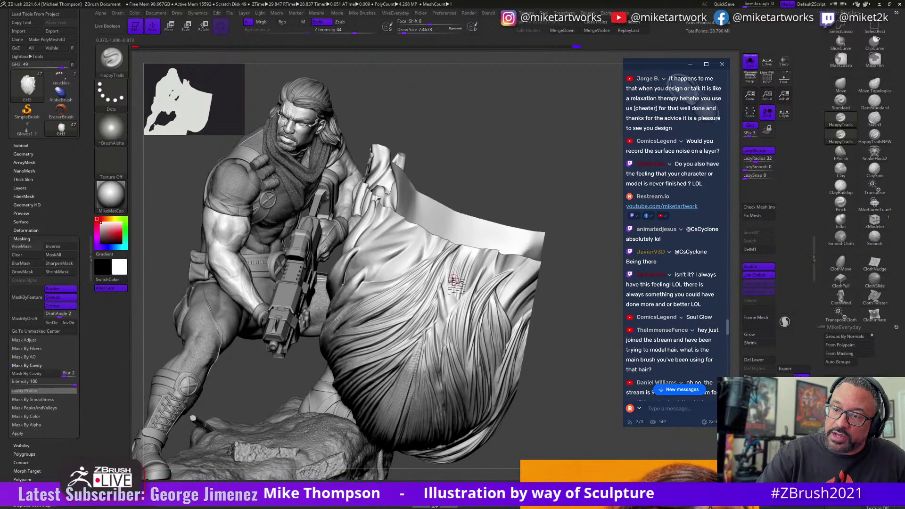
left_click_drag(454, 282, 472, 285)
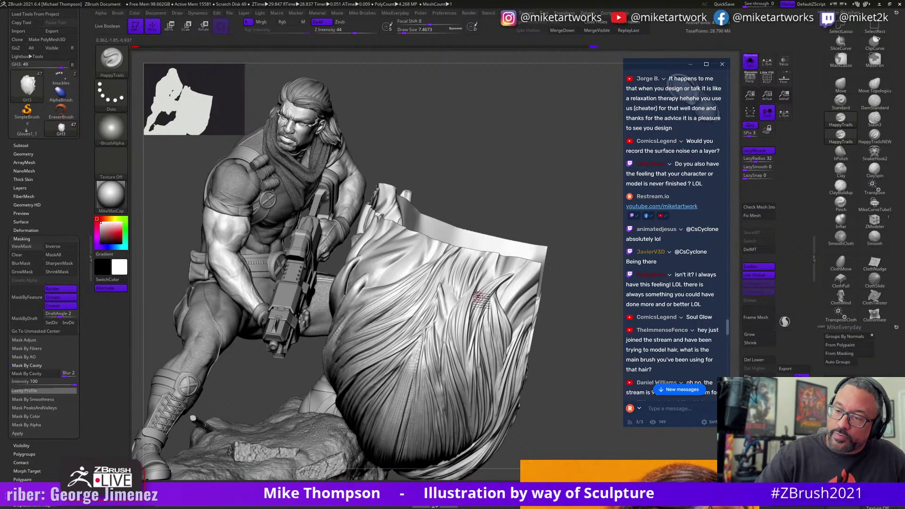
left_click_drag(478, 297, 475, 302)
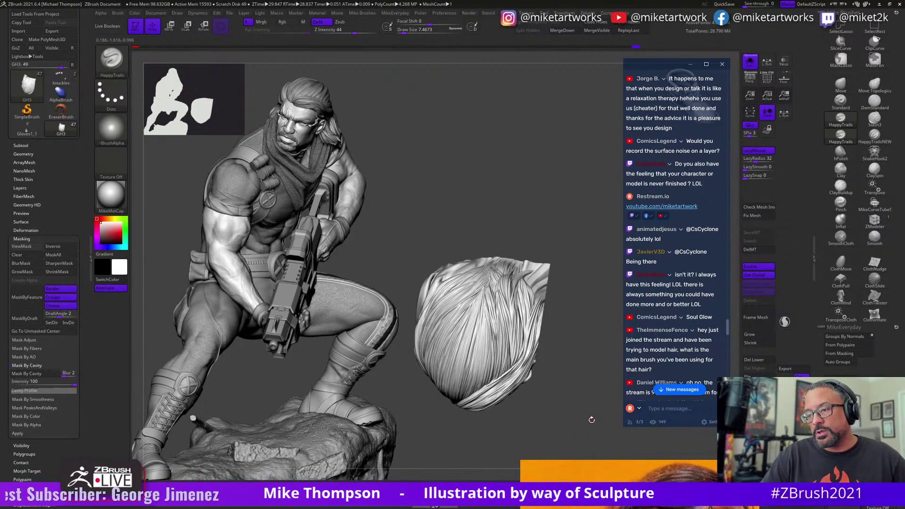
Undo the last few strokes and unhide the rest of the hair mesh.
key("ctrl+z")
key("ctrl+z")
key("ctrl+z")
key("ctrl+z")
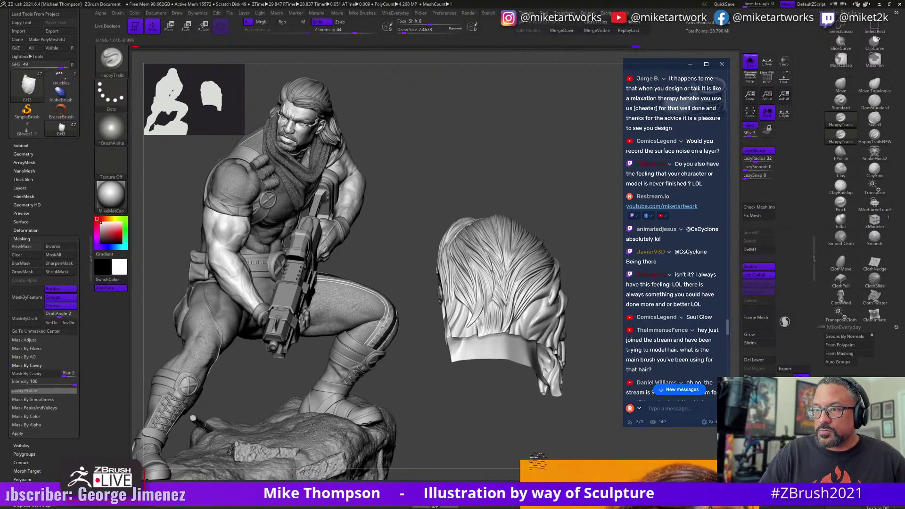
key("ctrl+z")
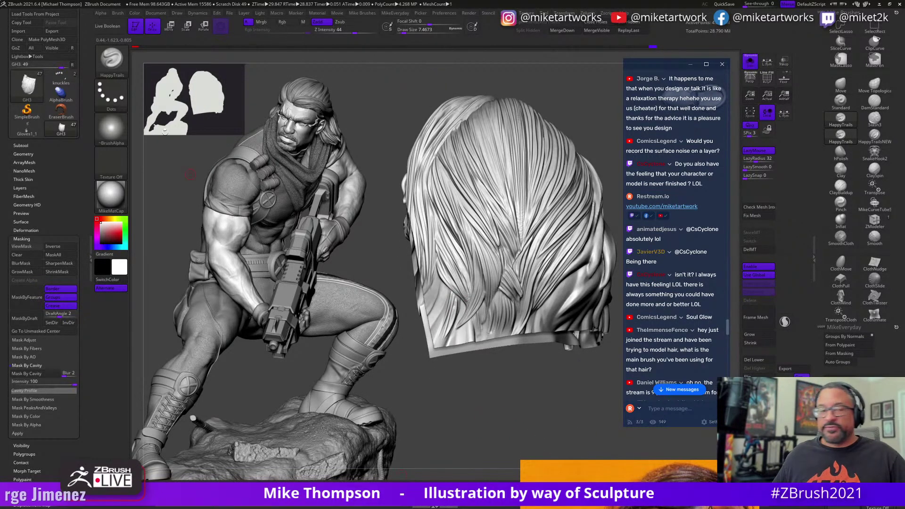
key("ctrl+shift")
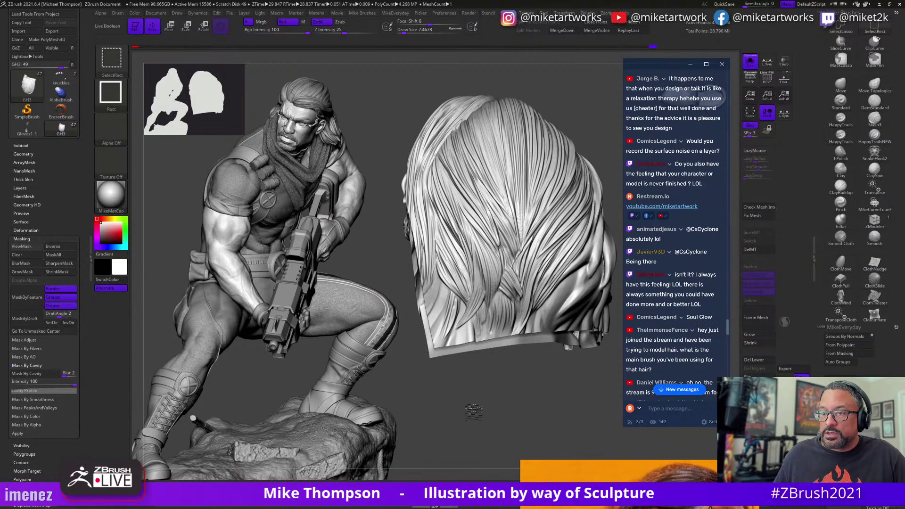
left_click(474, 412, "ctrl+shift")
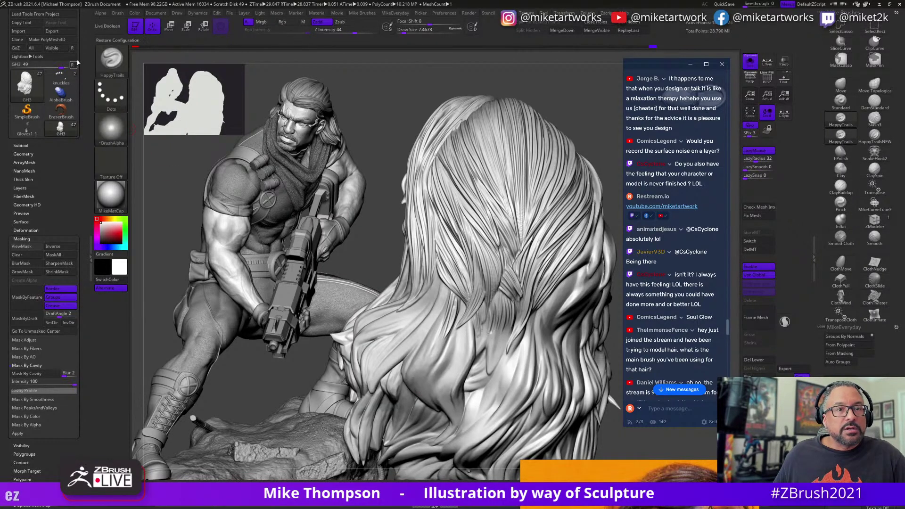
Save the tool as Bishop4PrintFINAL1 in the Bishop ZTools folder inside A_MikeSculpts, replacing the existing file.
scroll(61, 43, "up", 3)
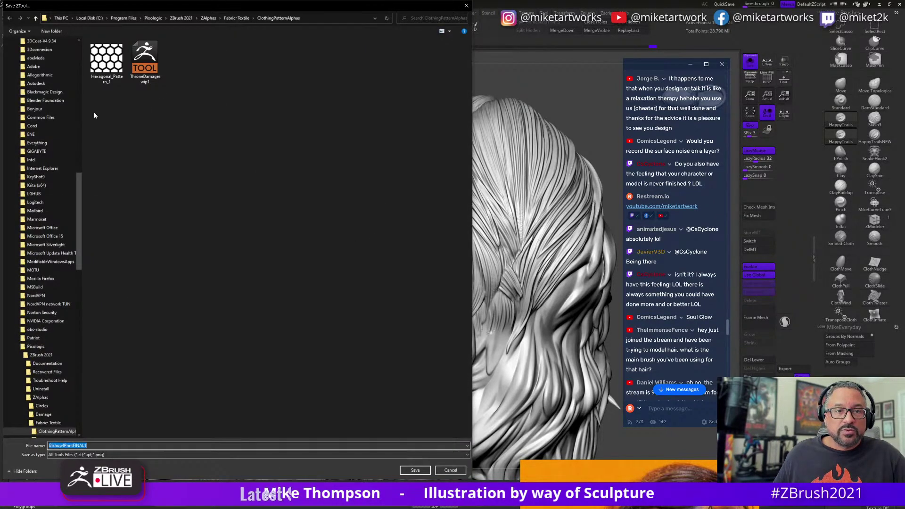
left_click_drag(78, 197, 78, 68)
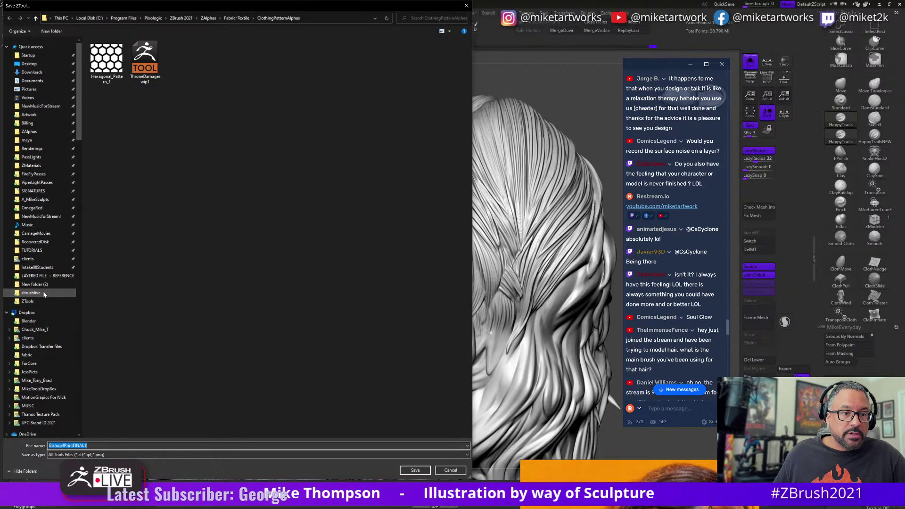
scroll(49, 383, "down", 8)
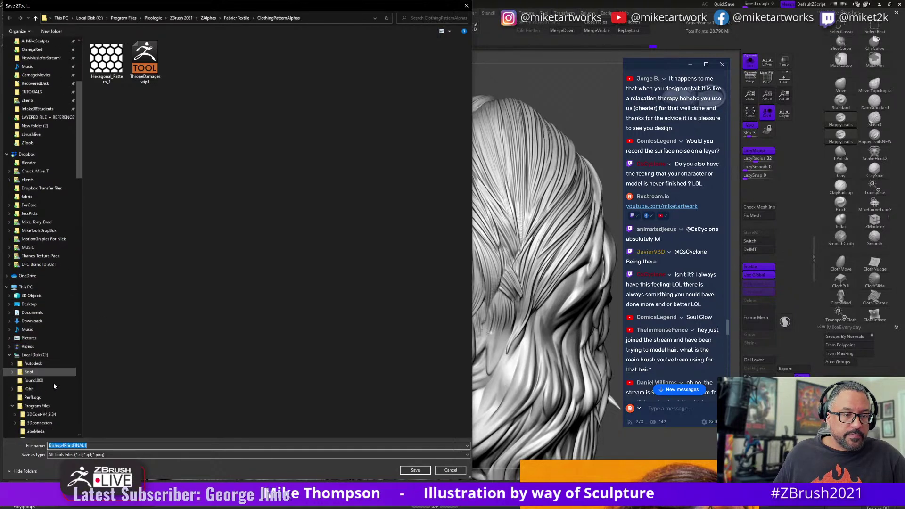
scroll(59, 306, "up", 3)
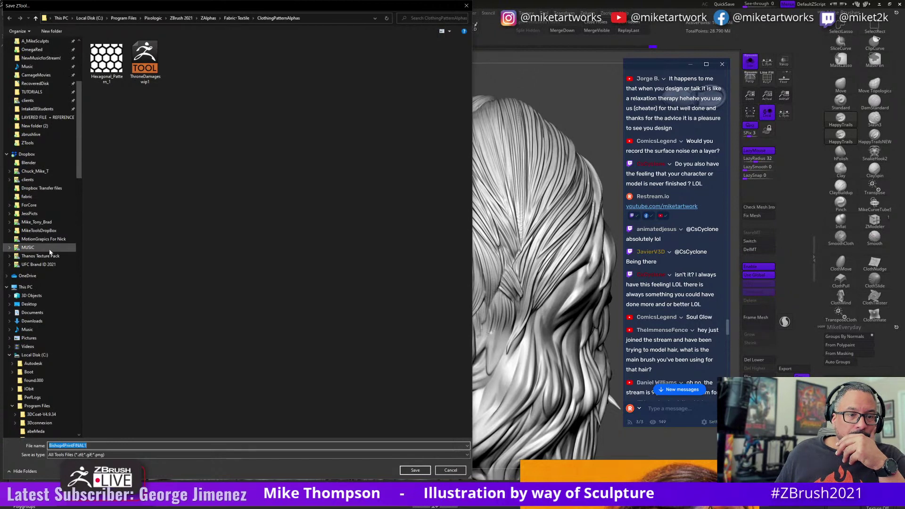
left_click(47, 231)
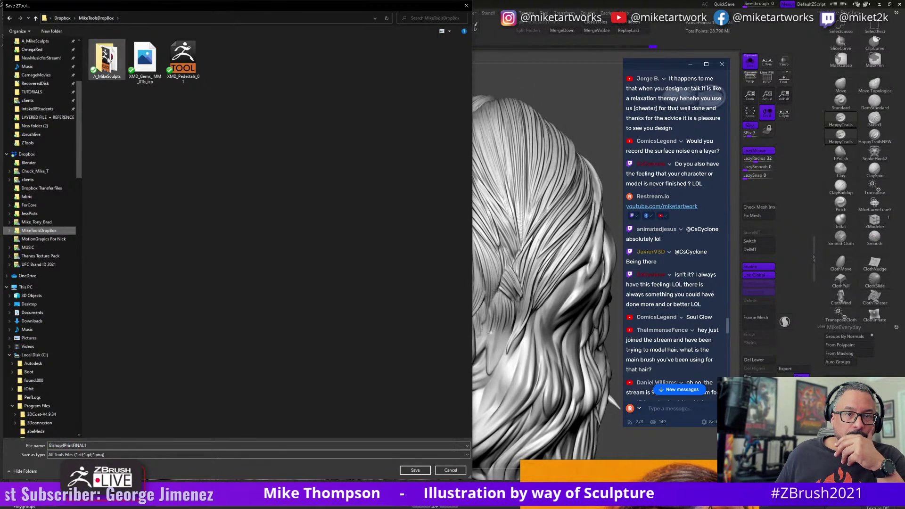
left_click(106, 55)
double_click(106, 55)
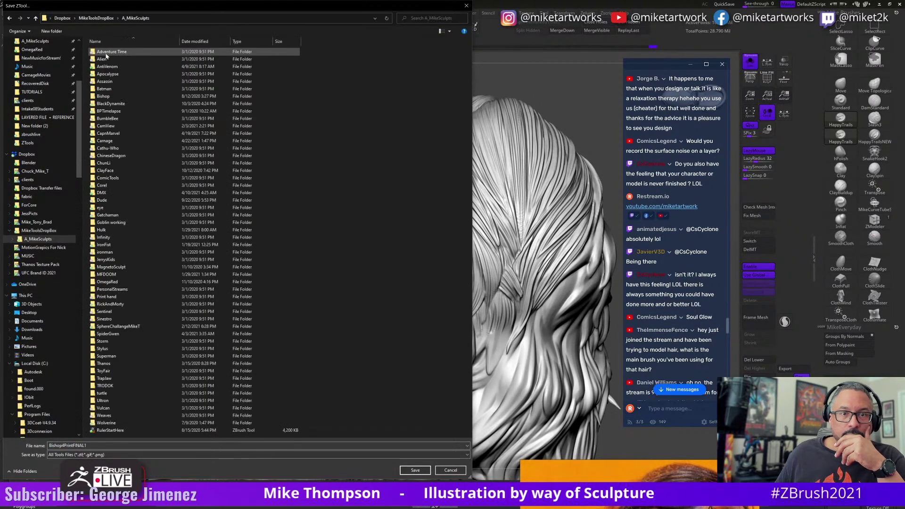
double_click(114, 96)
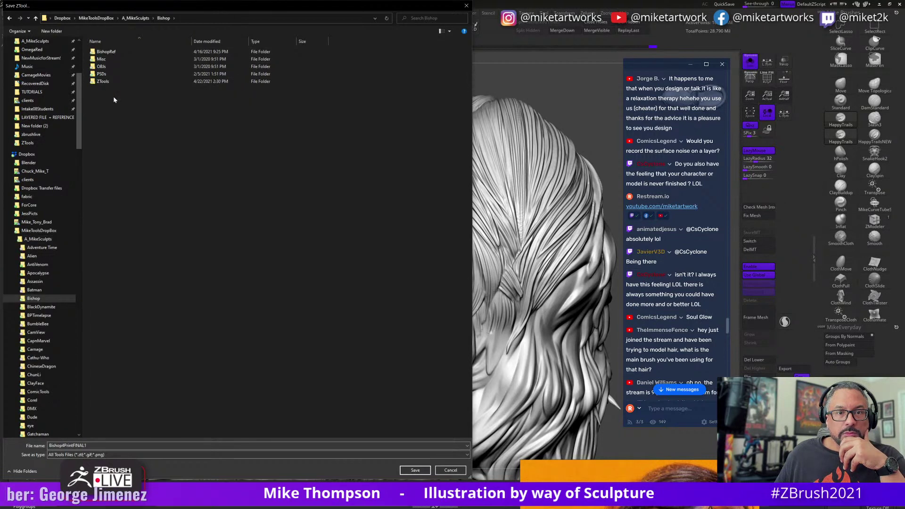
left_click(105, 81)
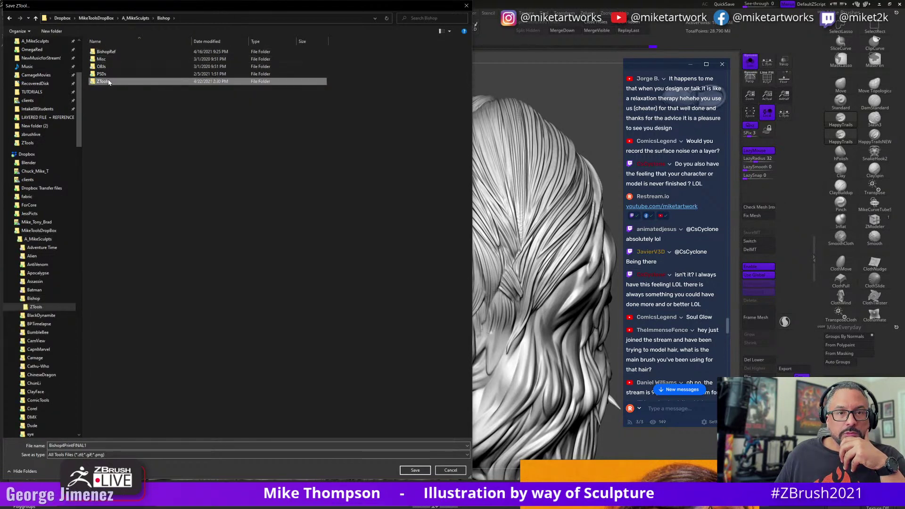
double_click(104, 81)
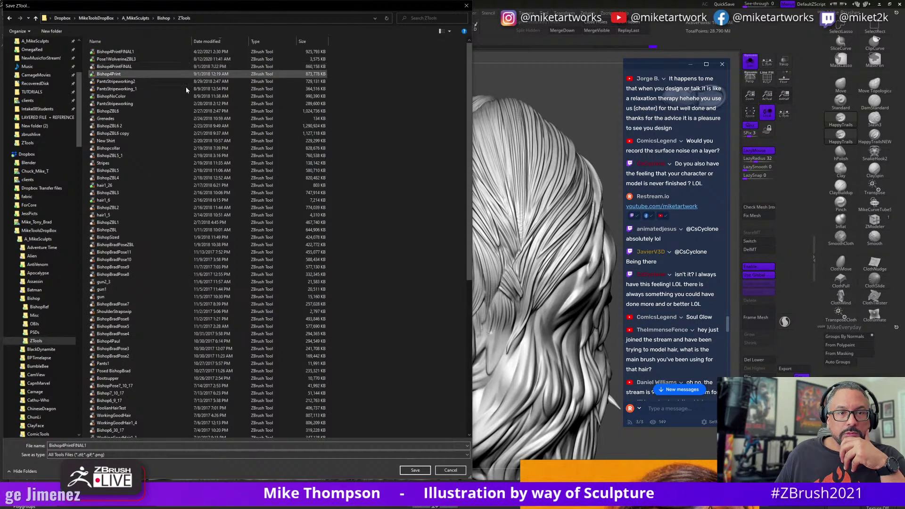
left_click(420, 470)
left_click(476, 252)
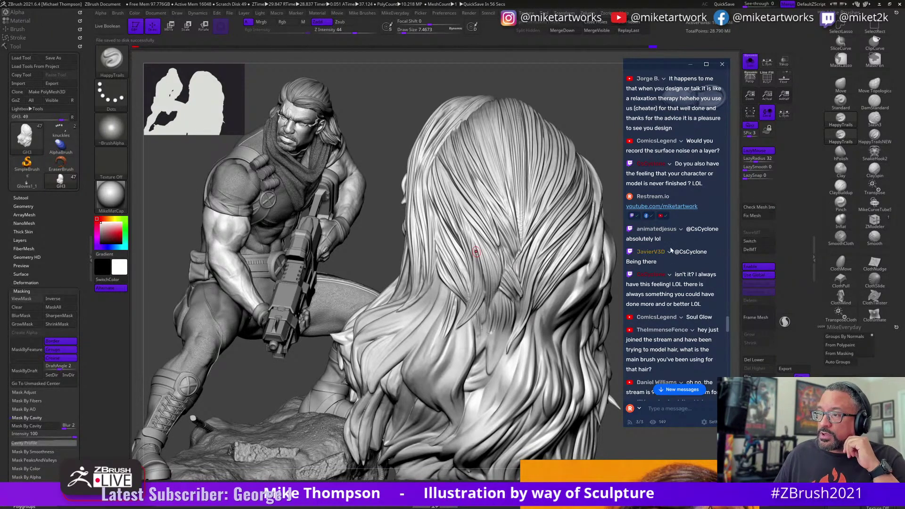
Read the chat messages about the main hair brush, the stream time and hair references.
scroll(671, 255, "down", 1)
scroll(671, 254, "down", 2)
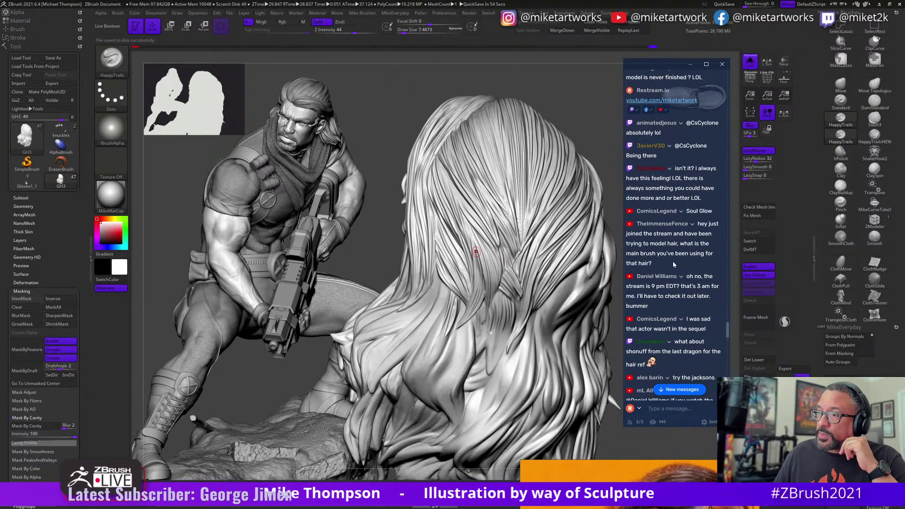
scroll(673, 266, "down", 1)
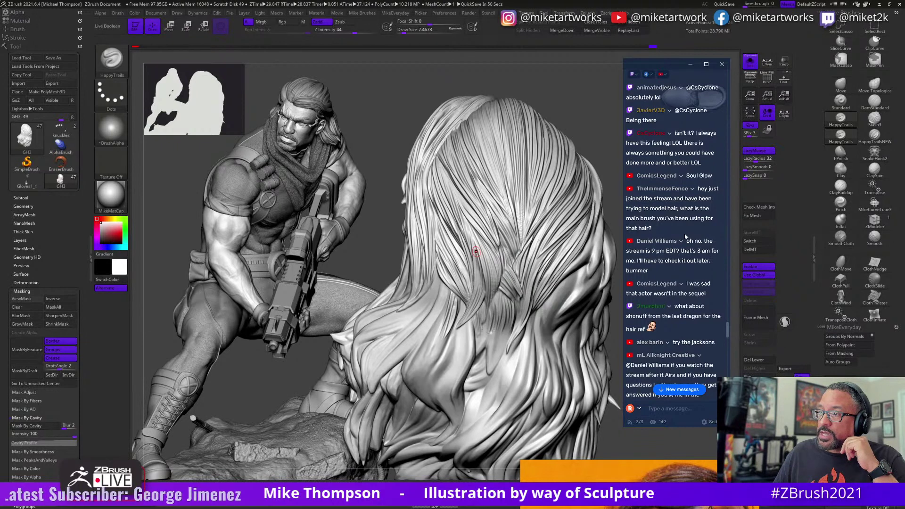
scroll(685, 236, "down", 2)
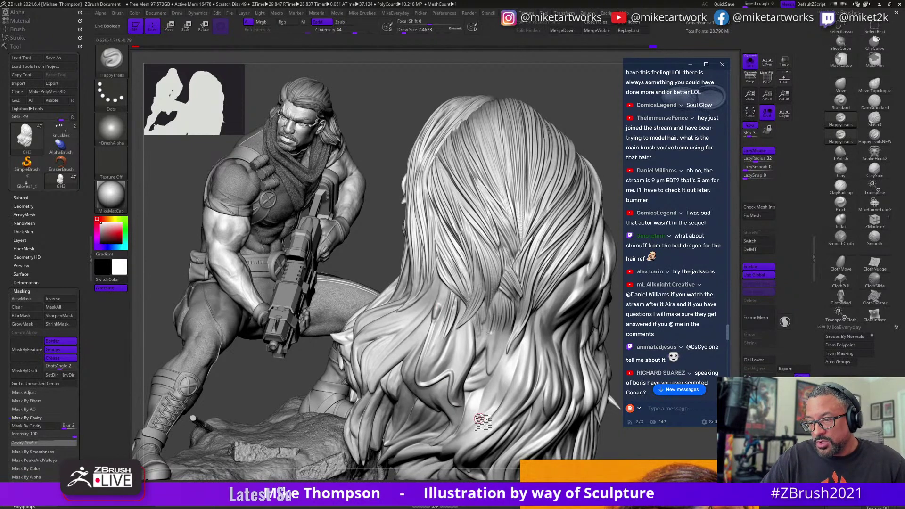
Switch the active tool to the Sphere3D primitive and select the HappyTrails brush.
key("ctrl")
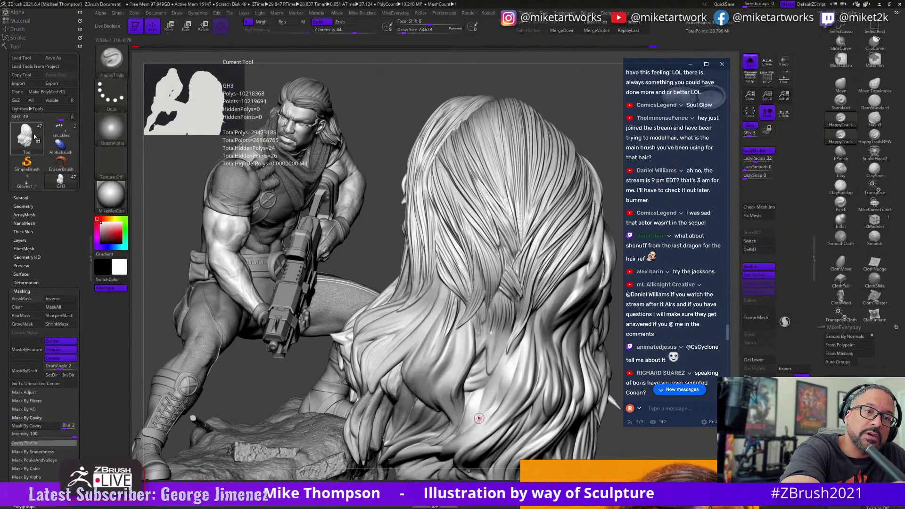
left_click(45, 151)
left_click(33, 168)
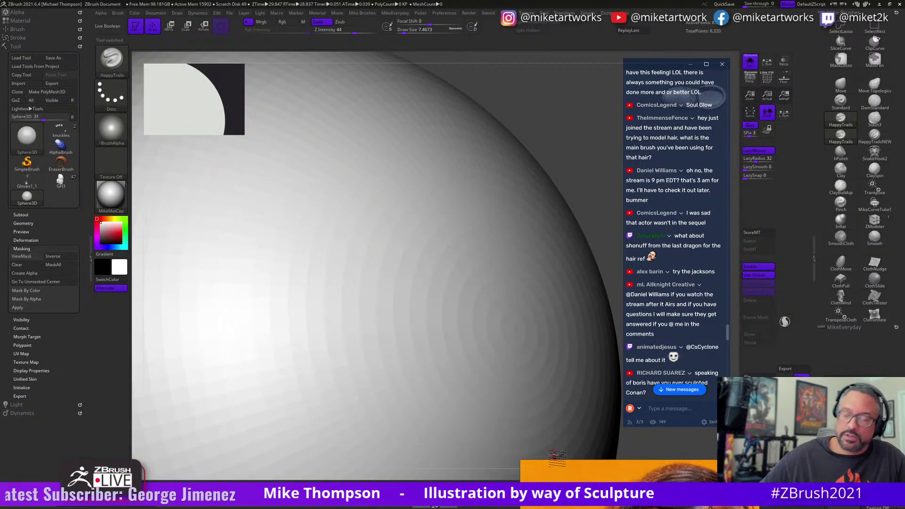
left_click(840, 120)
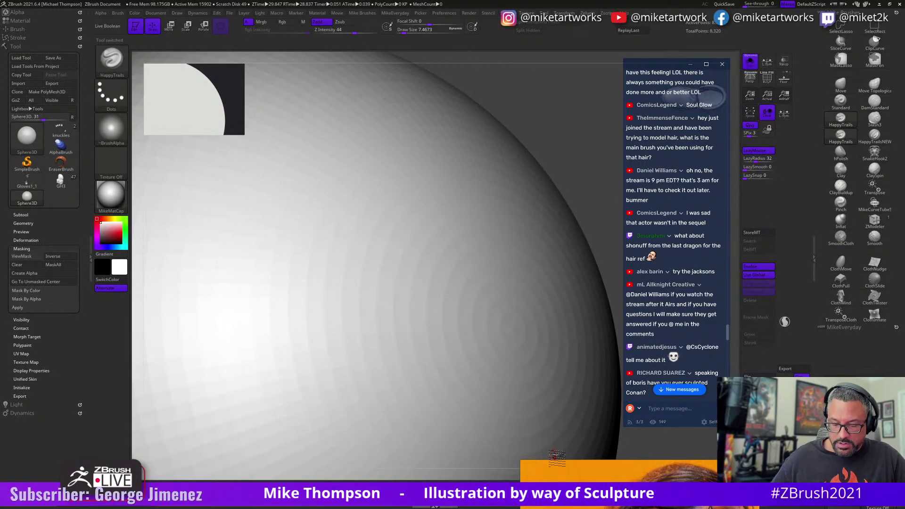
key("ctrl")
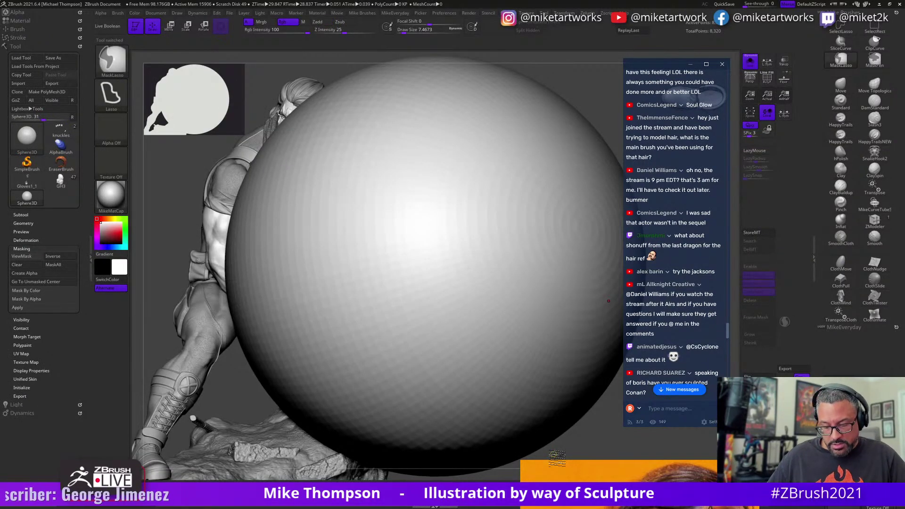
Convert the sphere to a PolyMesh3D and subdivide it several times for a smooth, dense surface.
left_click(54, 92)
key("ctrl")
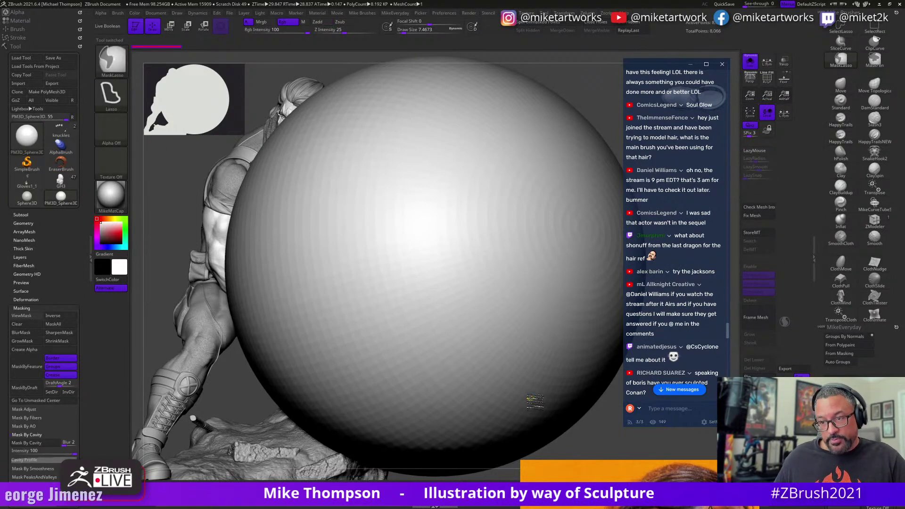
key("ctrl+d")
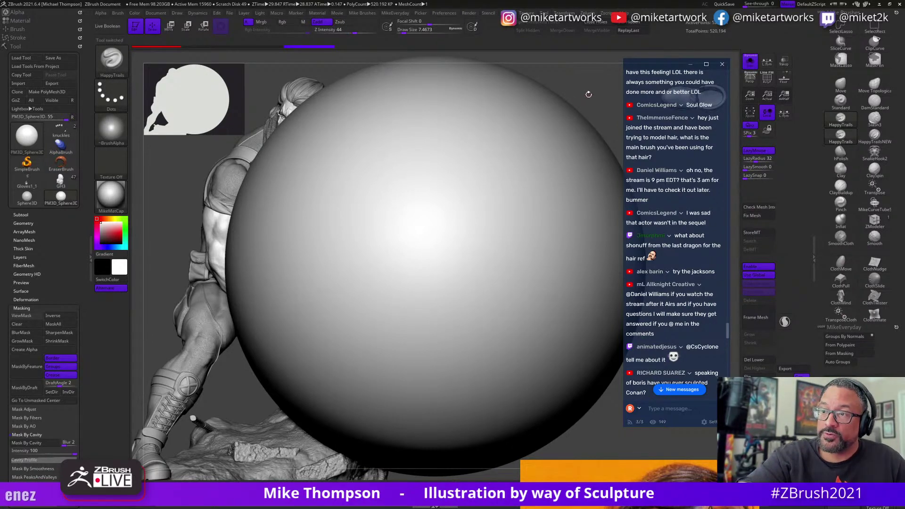
Frame the sphere, raise the draw size to about 27 and sculpt a large inward-winding HappyTrails spiral on its front.
key("f")
mouse_move(528, 288)
left_mouse_down()
mouse_move(567, 393)
mouse_move(582, 399)
left_mouse_up()
key("s")
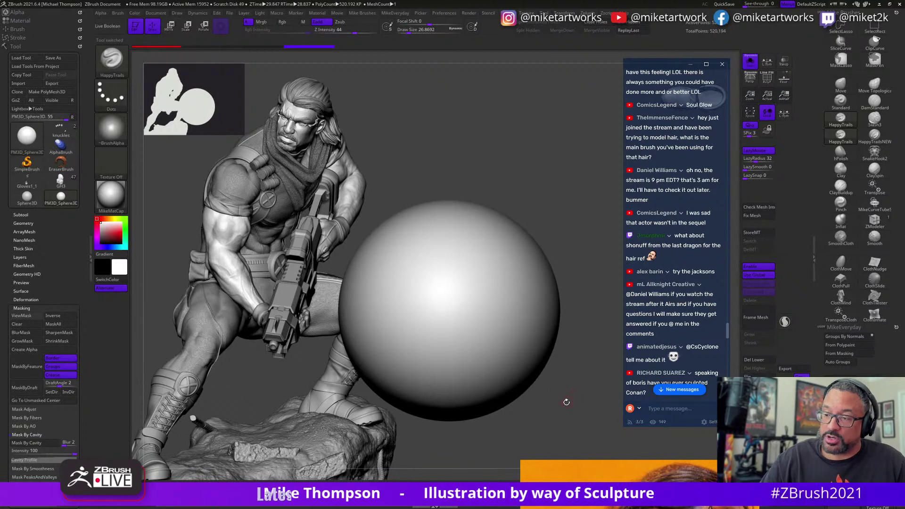
mouse_move(526, 313)
left_mouse_down()
mouse_move(400, 348)
mouse_move(476, 271)
mouse_move(420, 315)
mouse_move(459, 330)
left_mouse_up()
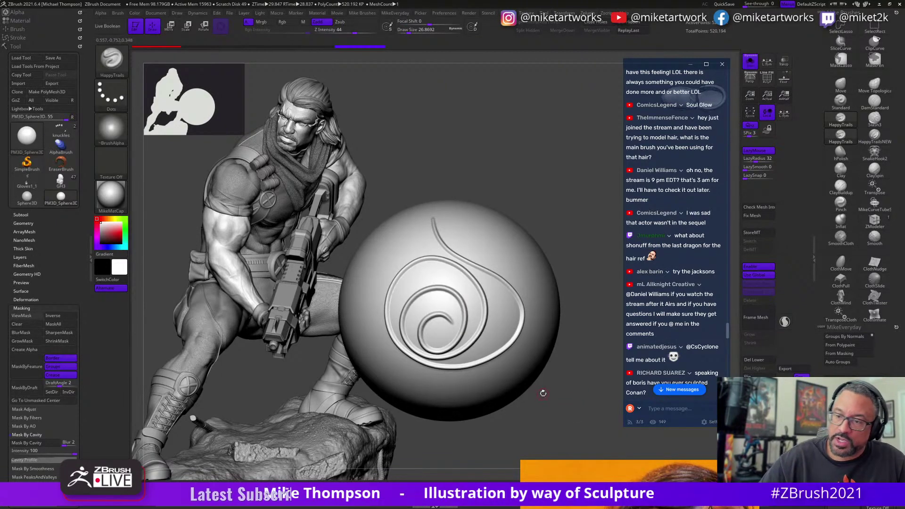
right_click_drag(459, 330, 535, 376, "alt")
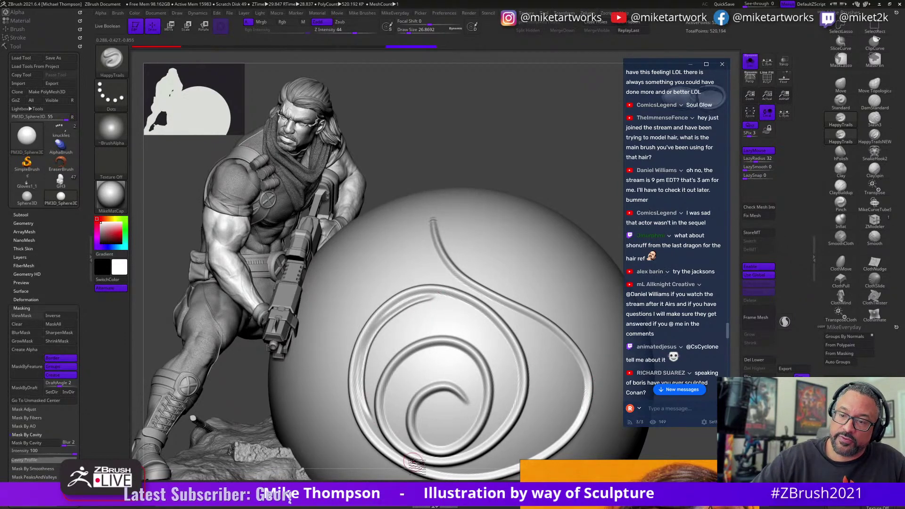
Sculpt a bundle of long, overlapping hair strands beside the spiral with the HappyTrails brush, undoing one unwanted stroke.
right_click_drag(526, 167, 420, 282)
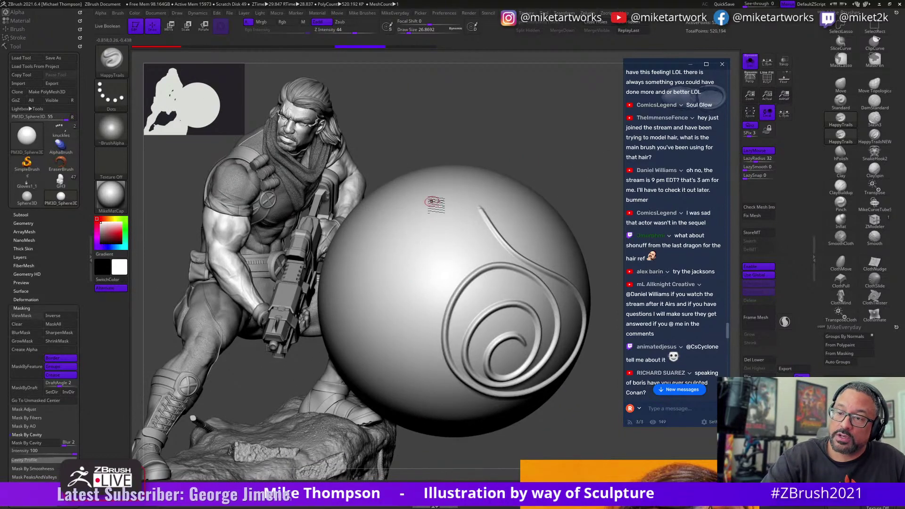
left_click_drag(431, 208, 387, 387)
left_click_drag(443, 214, 416, 406)
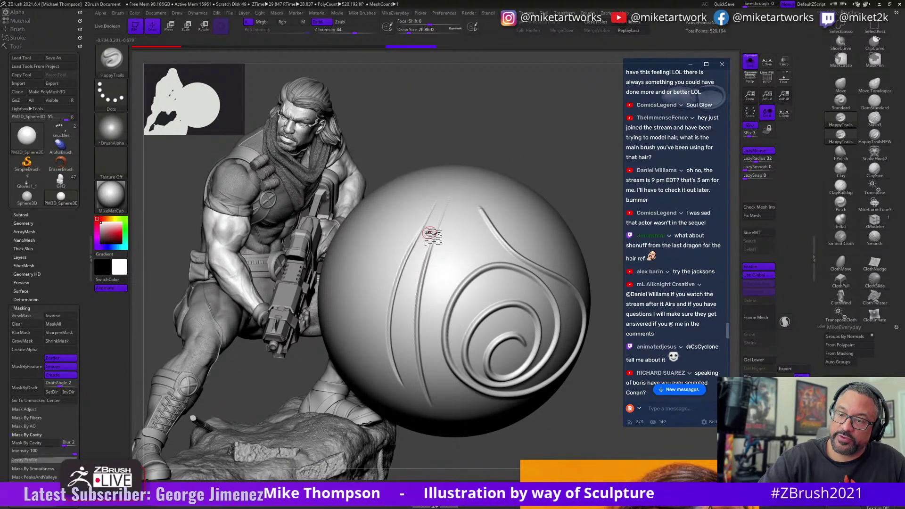
left_click_drag(433, 238, 414, 410)
left_click_drag(433, 223, 406, 365)
key("ctrl+z")
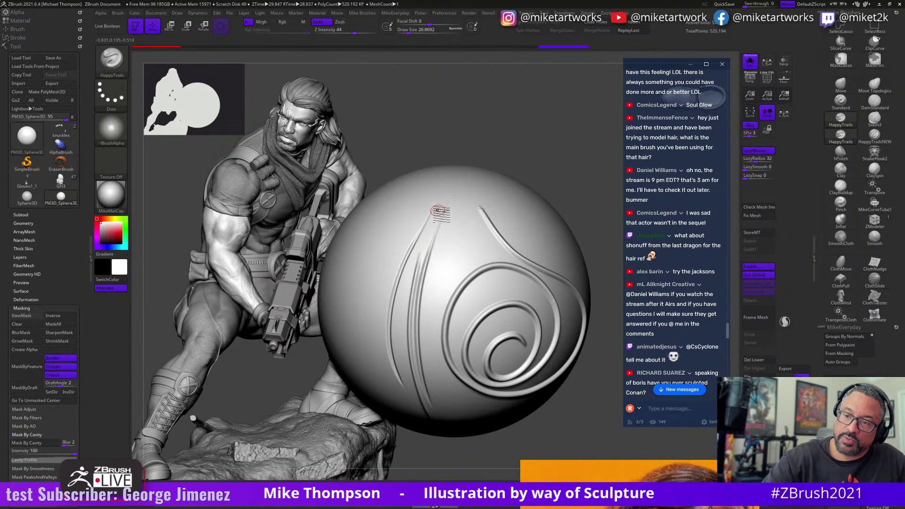
left_click_drag(449, 200, 450, 400)
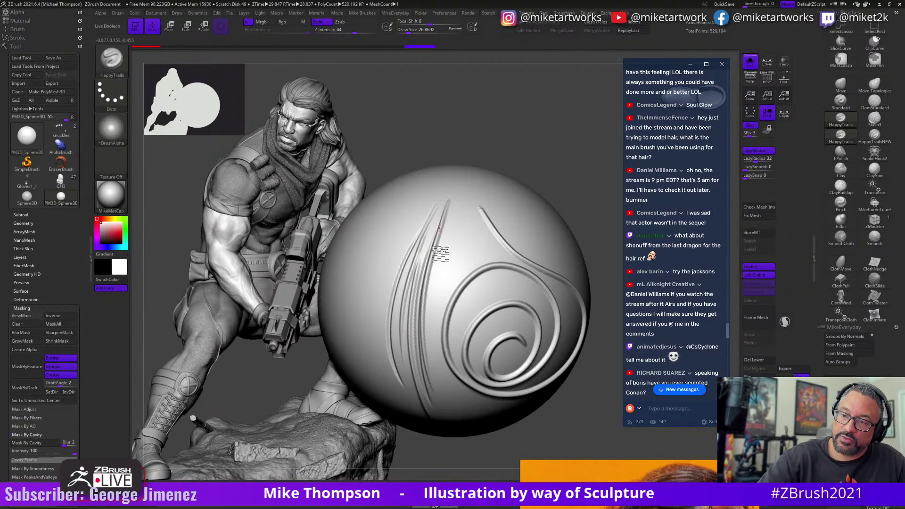
mouse_move(485, 436)
left_mouse_down()
mouse_move(504, 440)
mouse_move(587, 416)
mouse_move(579, 443)
mouse_move(615, 394)
left_mouse_up()
Select the DamStandard brush, switch the active tool back to GH3 and turn the hair to a back view.
left_click(873, 101)
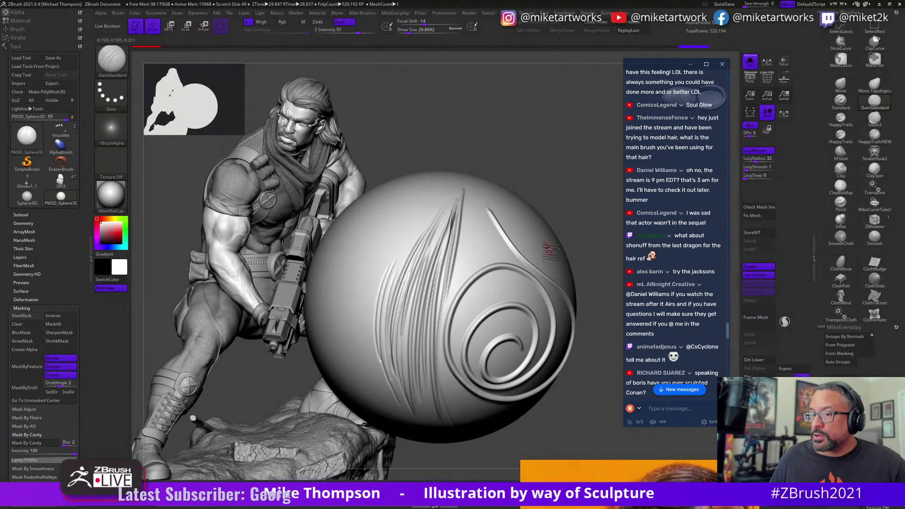
left_click(367, 252, "ctrl+shift")
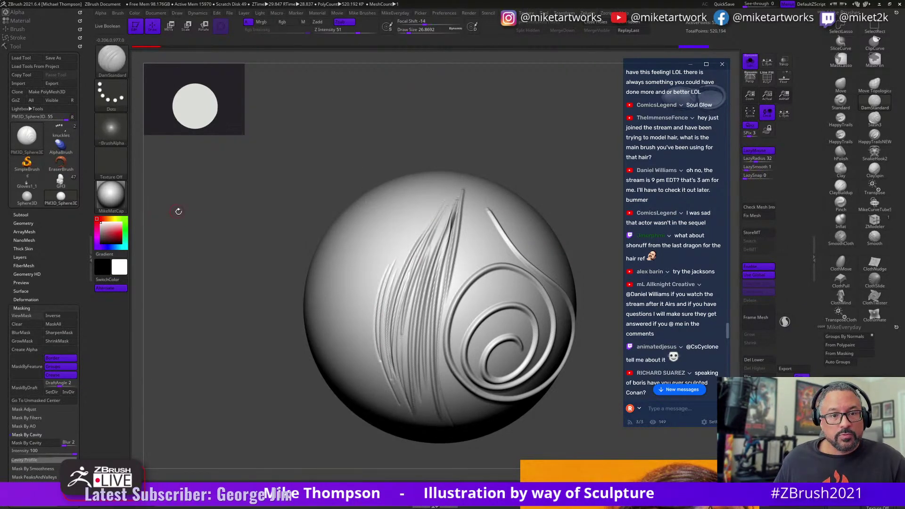
left_click(29, 215)
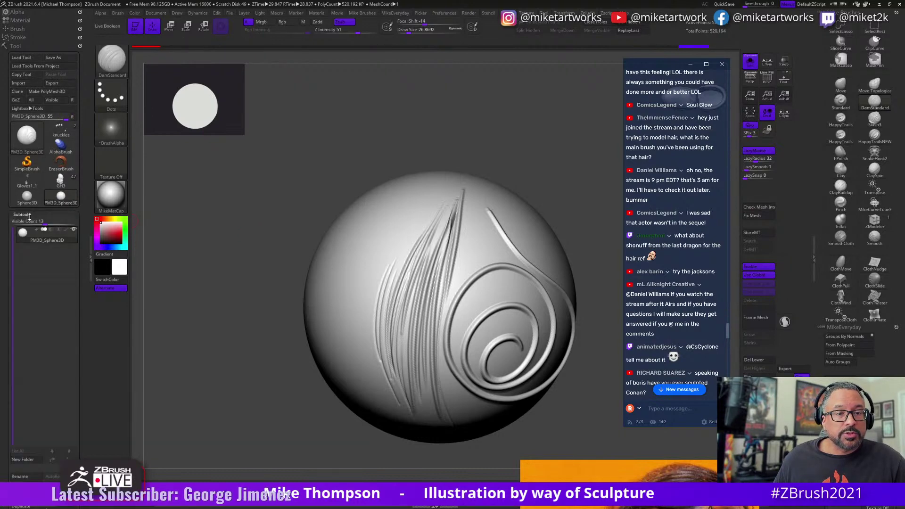
left_click(61, 180)
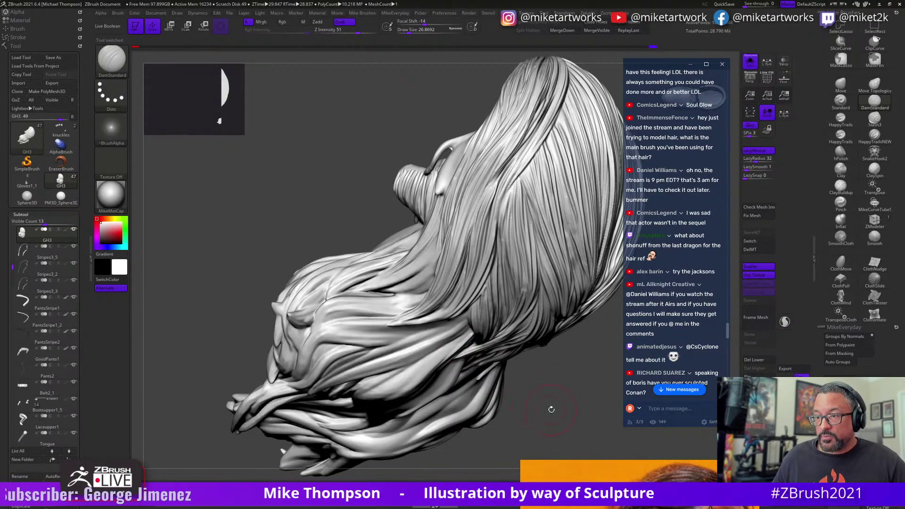
left_click_drag(550, 409, 643, 457)
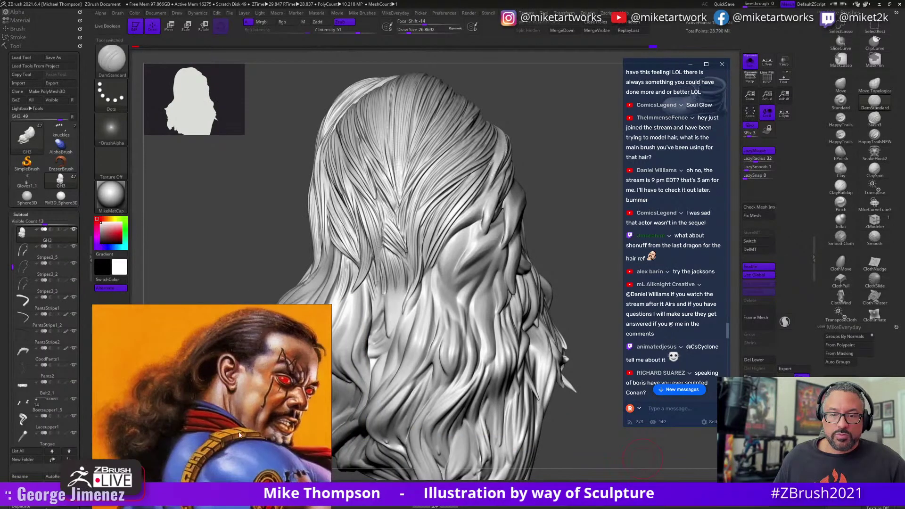
key("d")
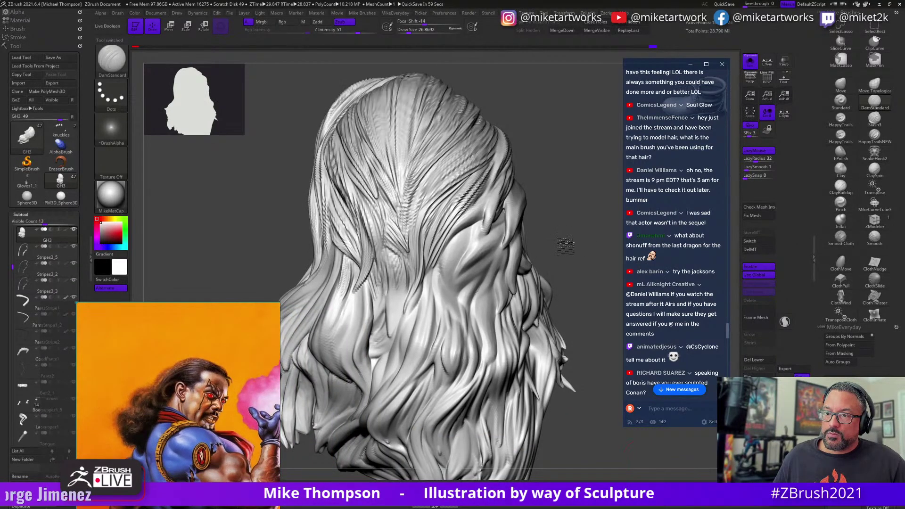
Examine the flowing hair of the grey female statue on the reference board.
scroll(146, 407, "down", 5)
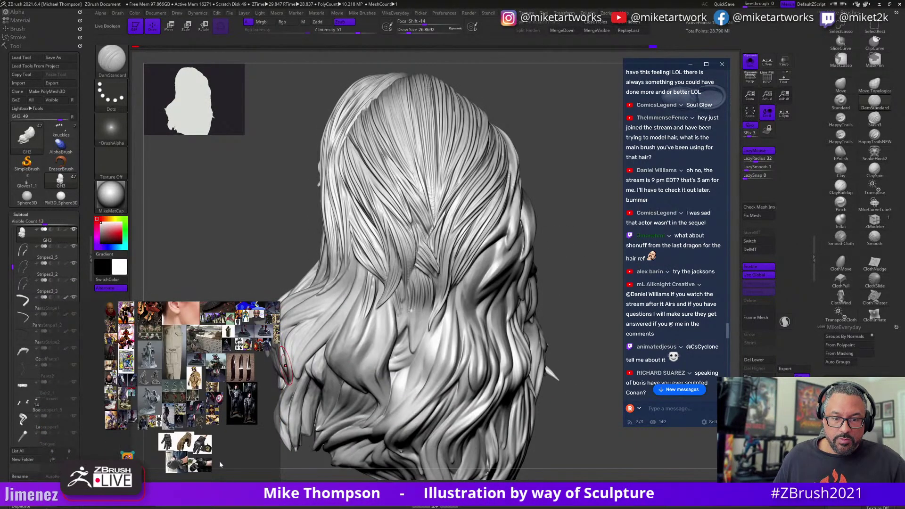
scroll(219, 464, "up", 5)
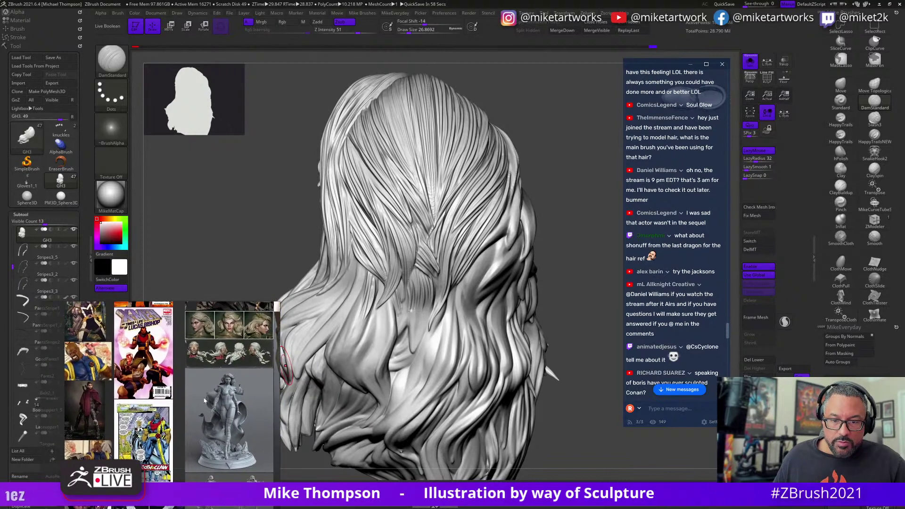
scroll(204, 401, "up", 10)
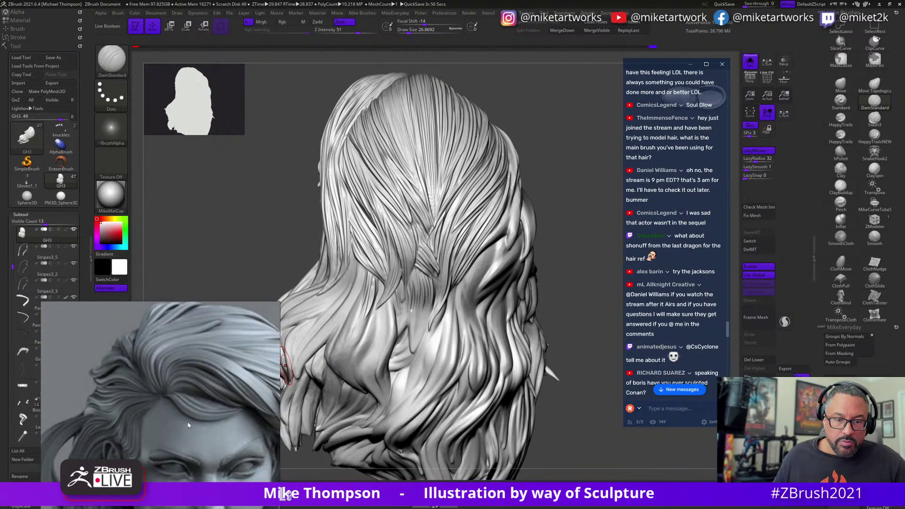
scroll(188, 424, "down", 5)
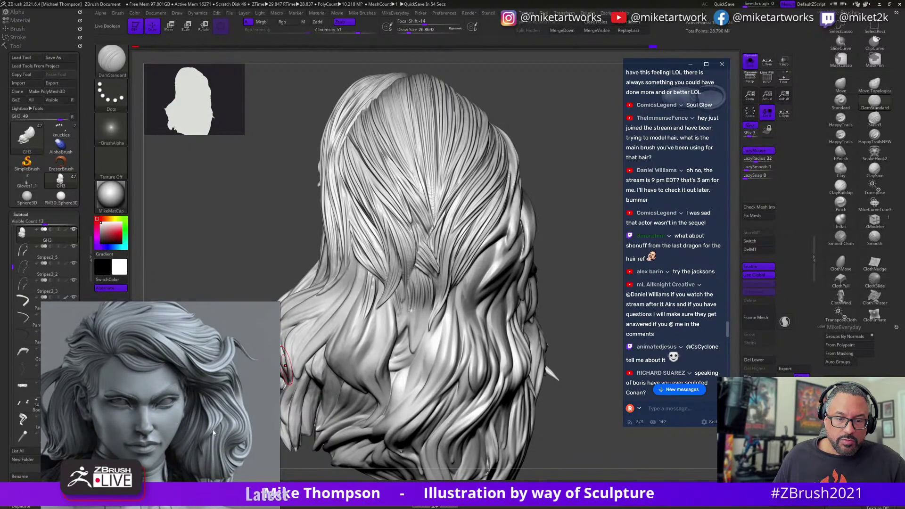
left_click_drag(213, 428, 214, 473)
scroll(196, 402, "down", 4)
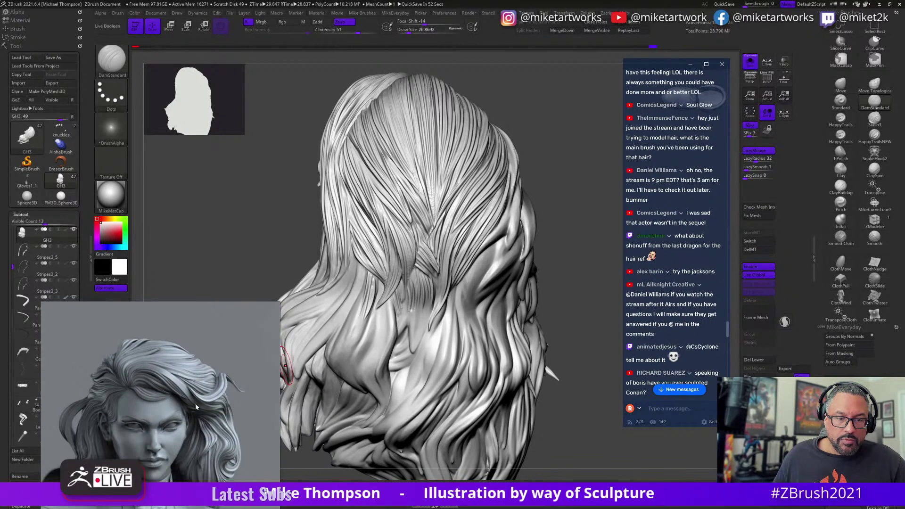
Examine the hairline and swept-back strands of the white-haired male character on the reference board.
scroll(133, 410, "down", 3)
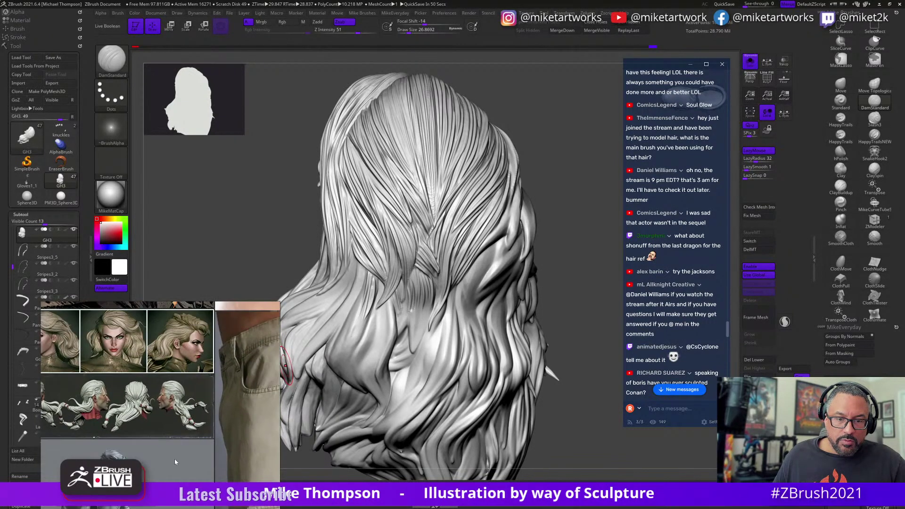
scroll(167, 405, "up", 6)
scroll(168, 405, "down", 5)
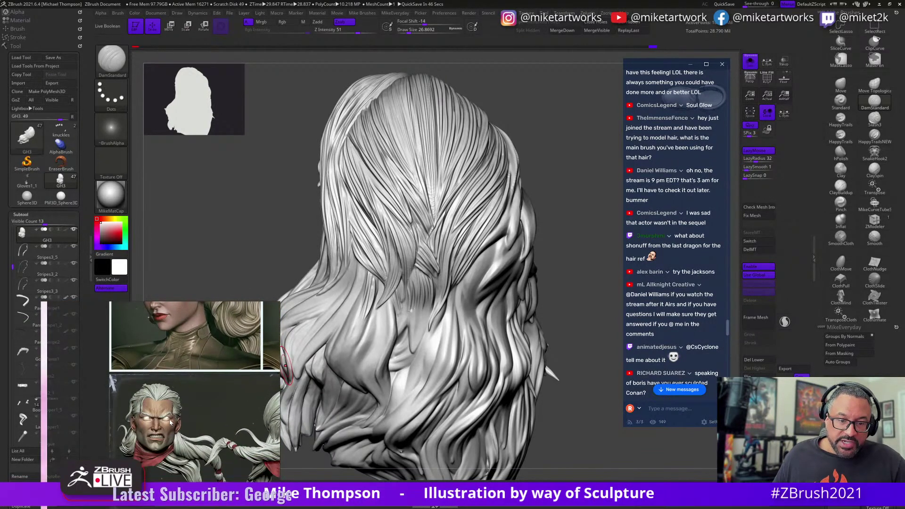
scroll(161, 452, "up", 5)
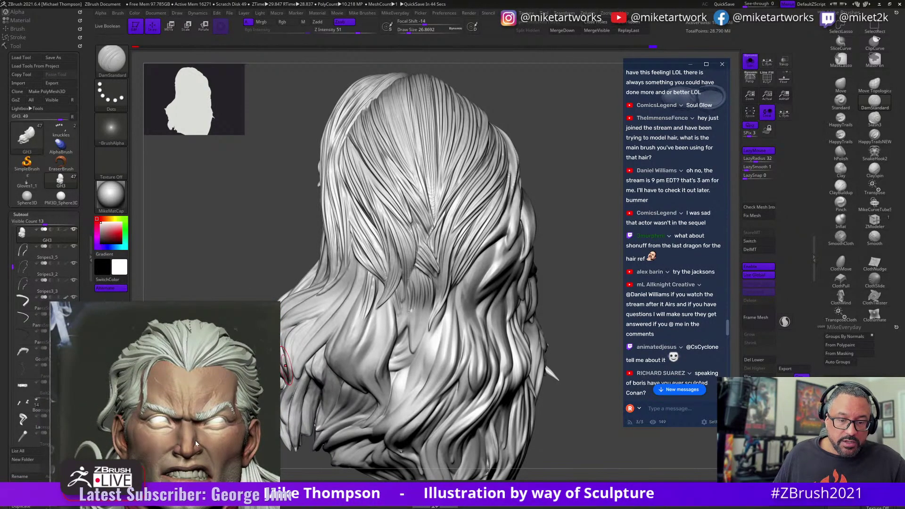
scroll(243, 443, "down", 5)
Examine the wavy hair of the blonde female bust from its different angles on the reference board.
middle_click_drag(240, 448, 134, 439)
scroll(137, 439, "up", 5)
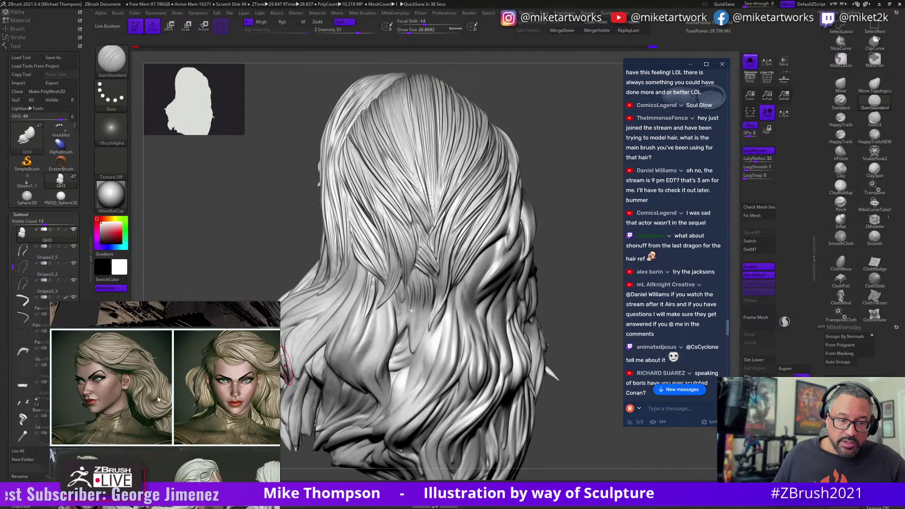
scroll(189, 442, "up", 2)
middle_click_drag(189, 442, 276, 466)
scroll(191, 452, "down", 1)
scroll(190, 456, "up", 2)
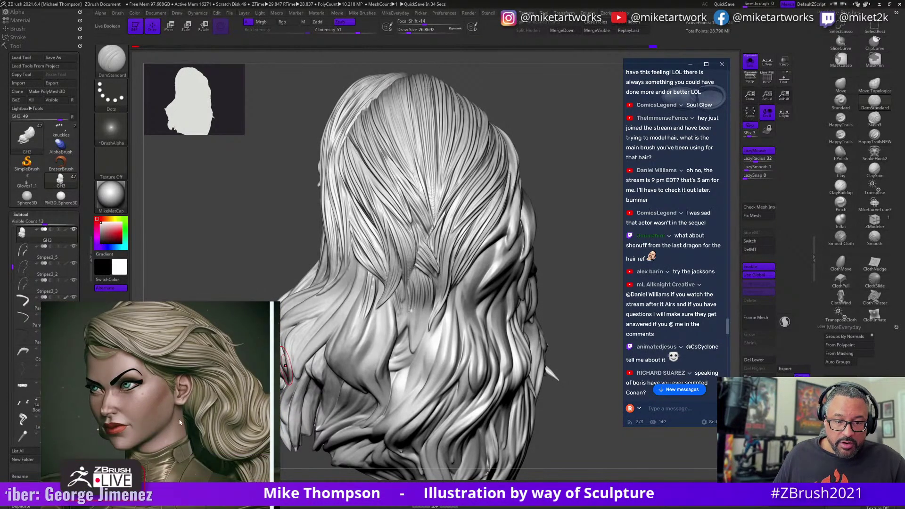
scroll(174, 427, "down", 3)
scroll(175, 427, "up", 3)
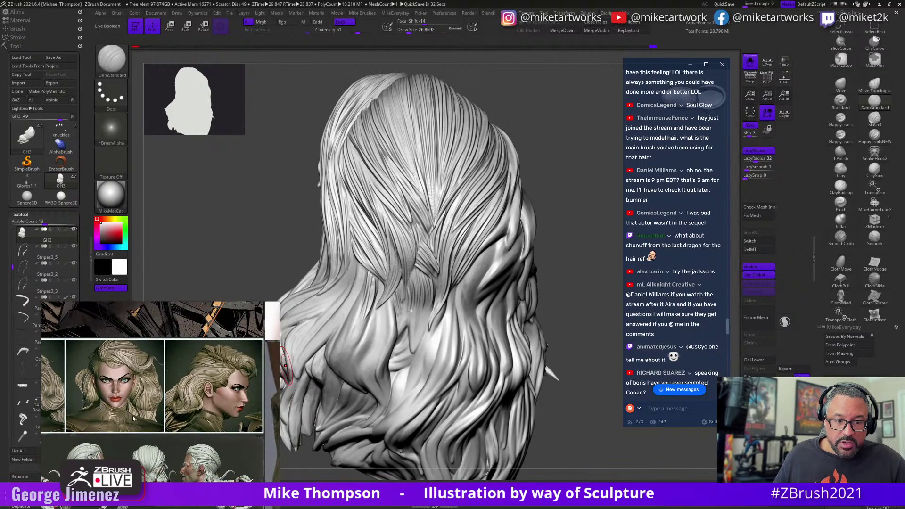
middle_click_drag(161, 428, 178, 371)
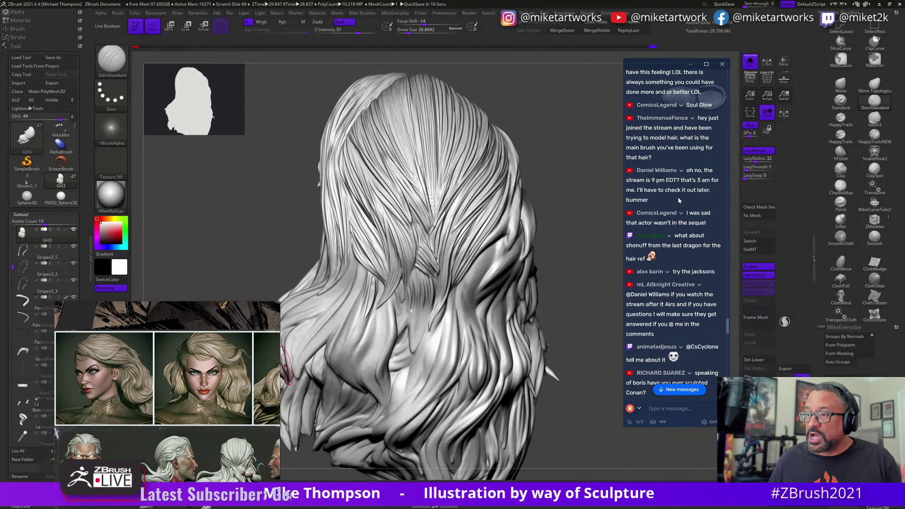
Read further chat messages, switch to the Edge browser and search Google Images for "shonuff".
scroll(672, 333, "down", 3)
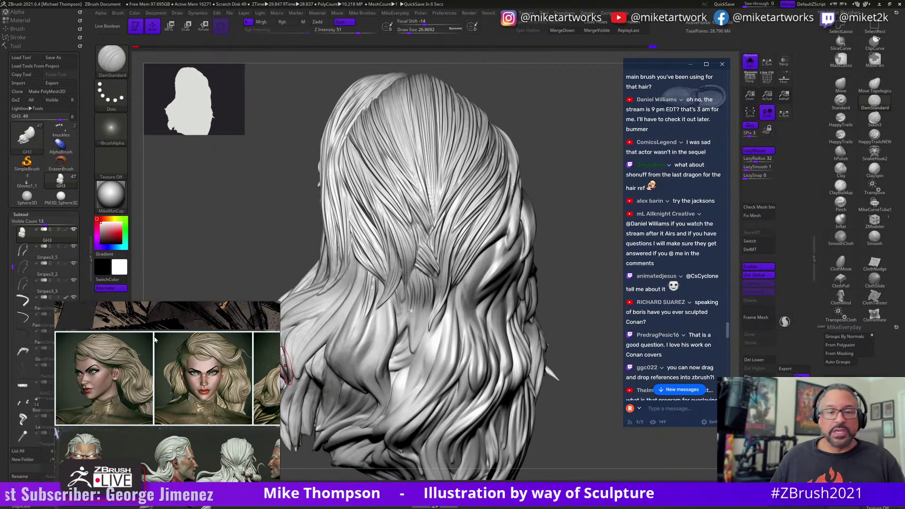
key("super")
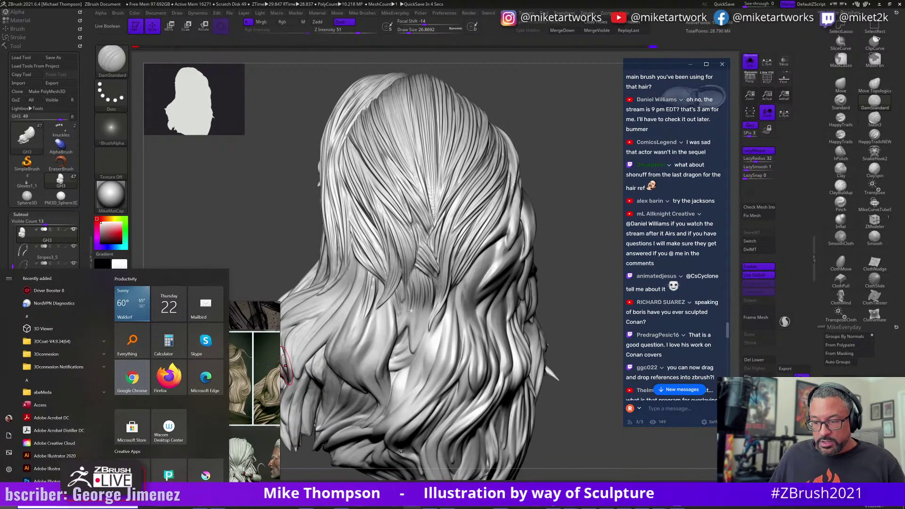
mouse_move(579, 479)
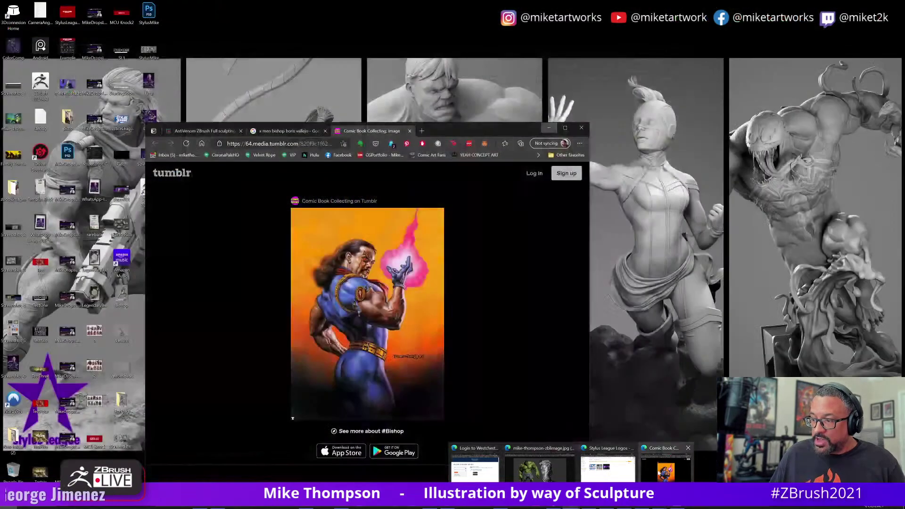
left_click(665, 469)
left_click(323, 146)
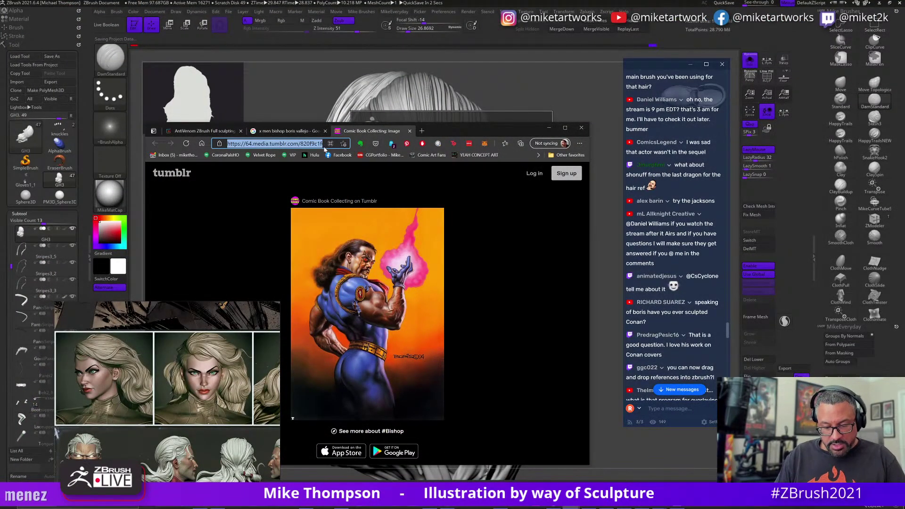
type("Sh")
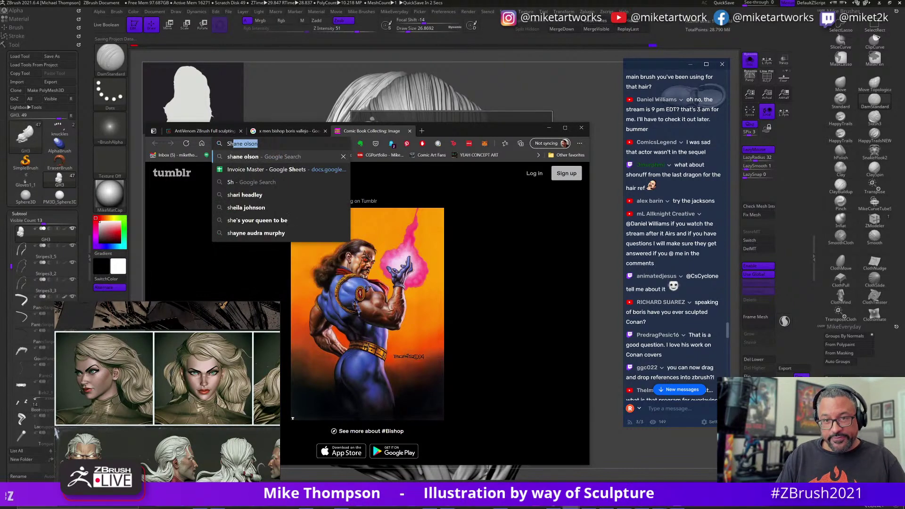
type("onuff")
key("Return")
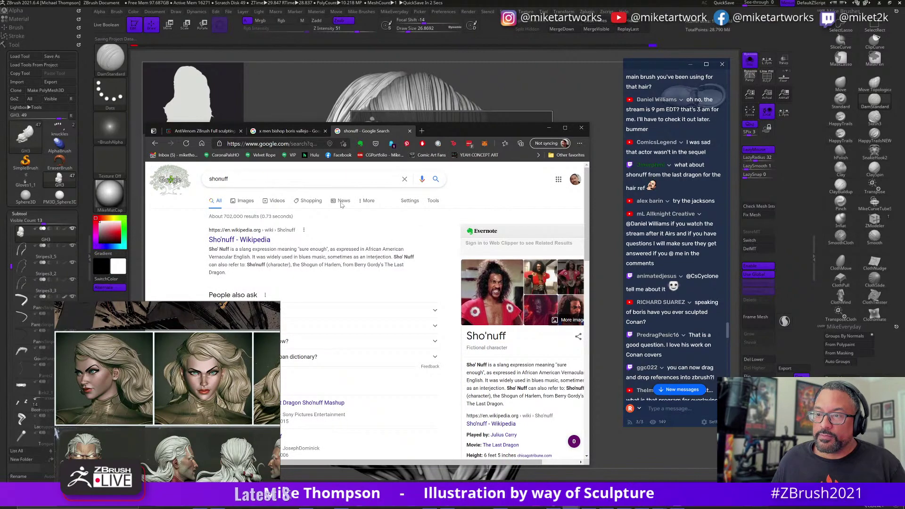
left_click(246, 202)
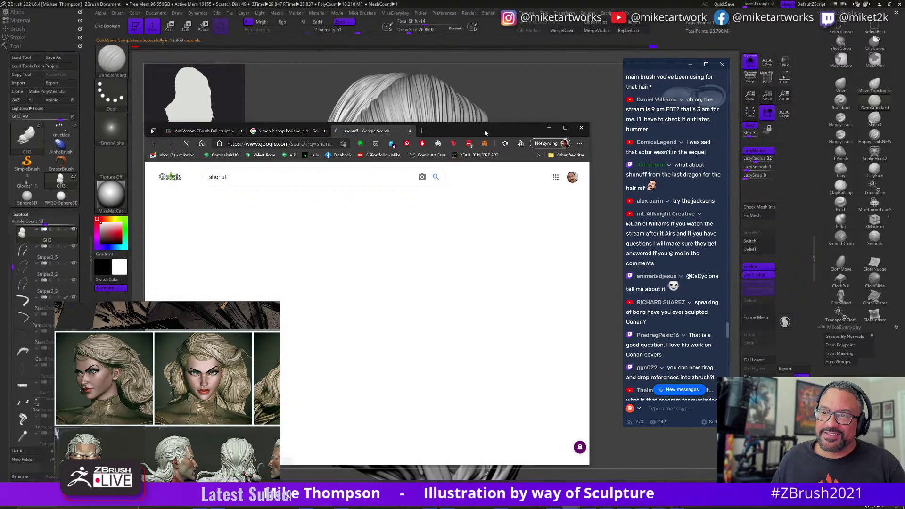
Move the browser window clear of the reference board and preview the "Appreciating the Character Sho Nuff" image.
left_click_drag(484, 131, 547, 45)
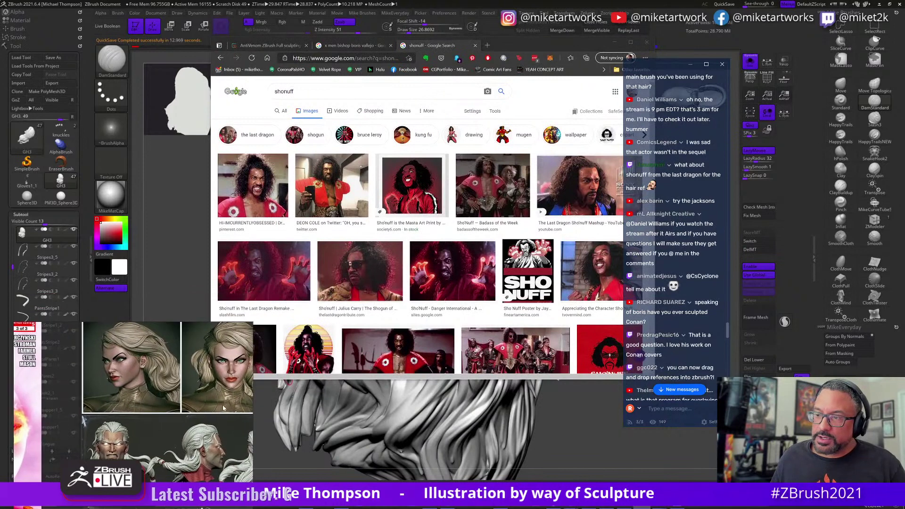
left_click(591, 271)
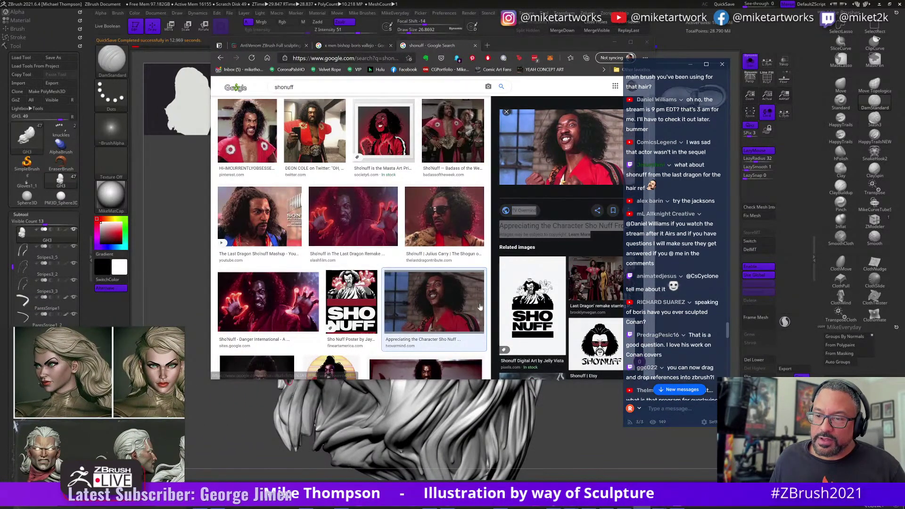
scroll(453, 239, "up", 1)
scroll(453, 240, "up", 1)
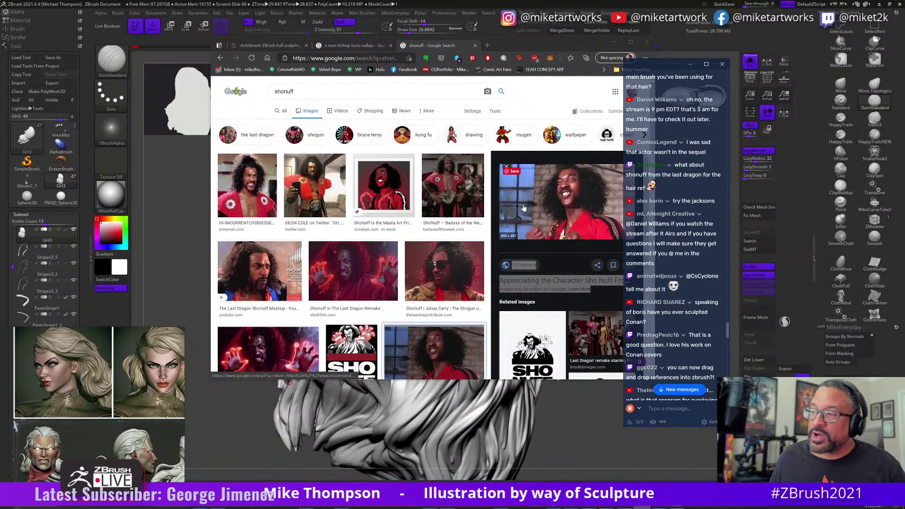
Filter the "shonuff" image results to large size and look through them for a hair reference.
left_click(495, 112)
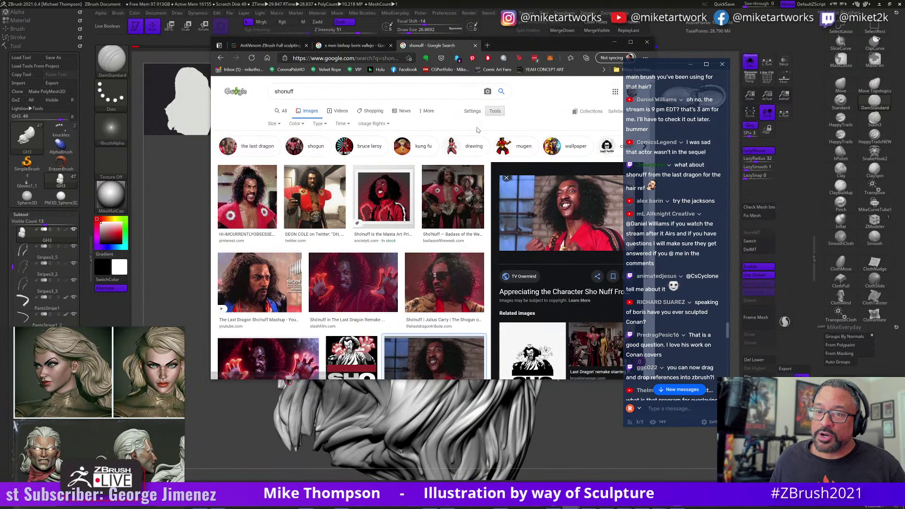
left_click(273, 124)
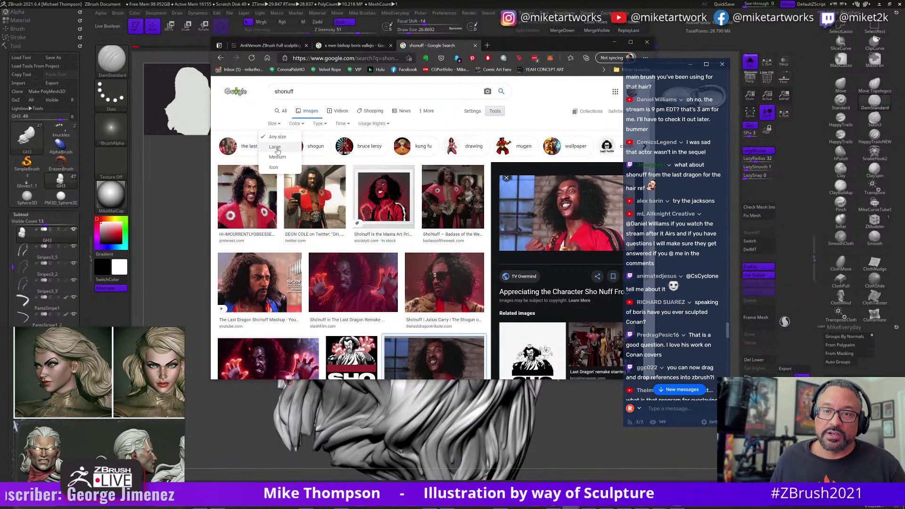
left_click(275, 147)
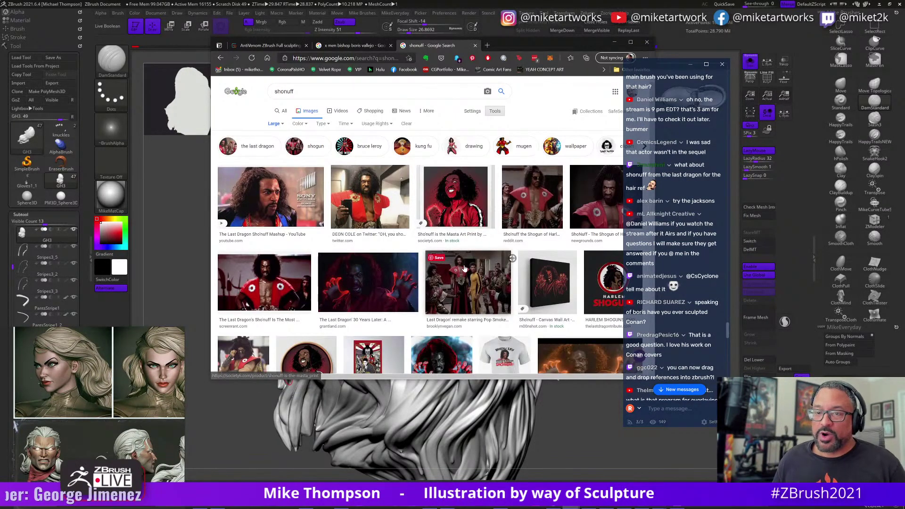
scroll(368, 307, "down", 3)
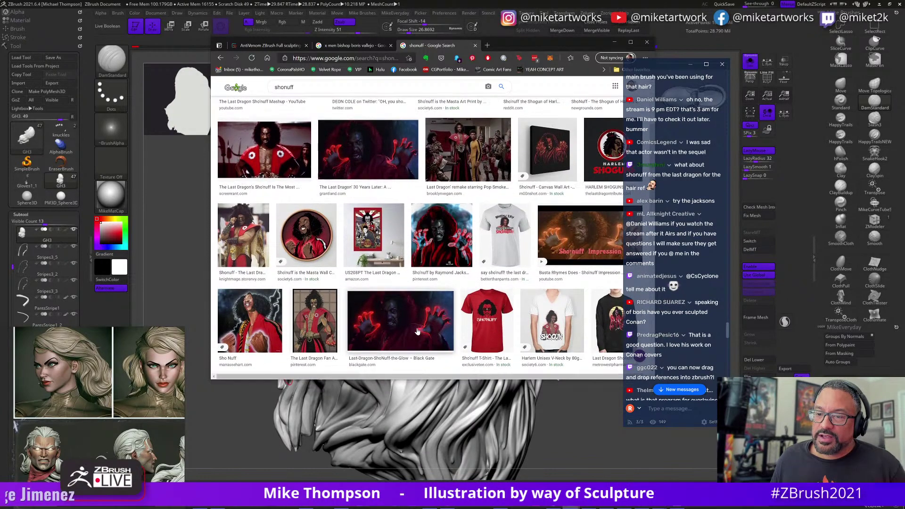
scroll(424, 330, "up", 3)
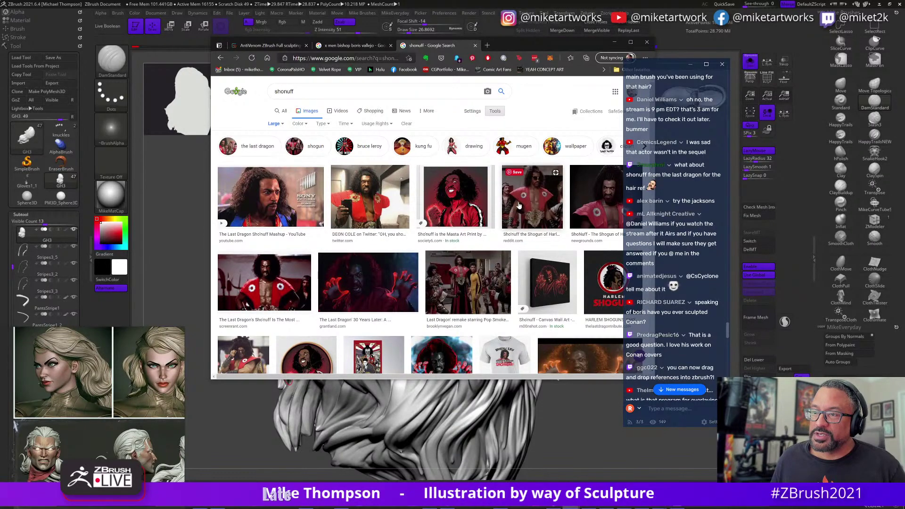
Preview several of the large results and open the Reddit "SHO NUFF!! The Last Dragon" image at full size in its own browser tab.
left_click(543, 206)
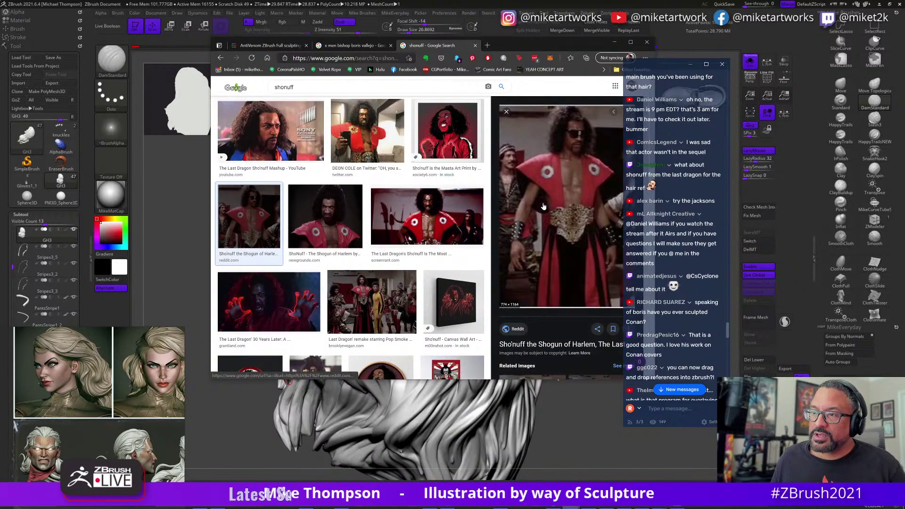
left_click(428, 210)
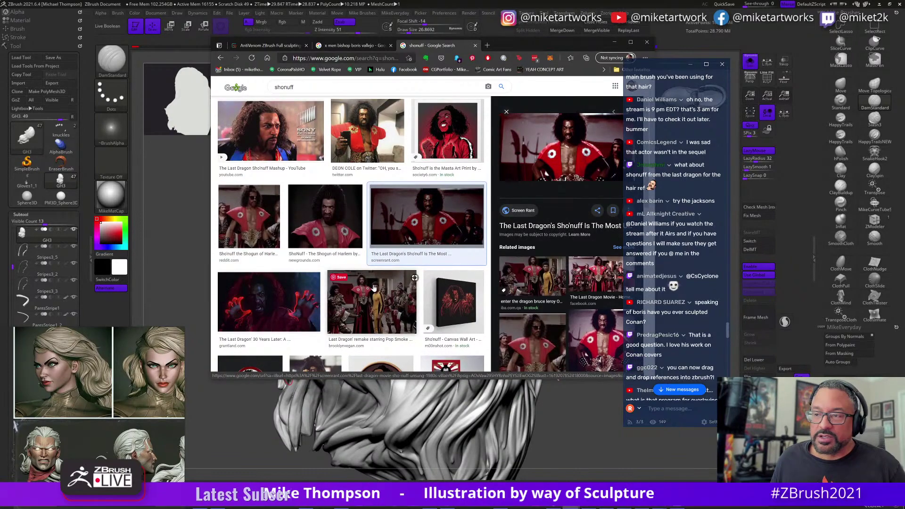
scroll(404, 291, "down", 8)
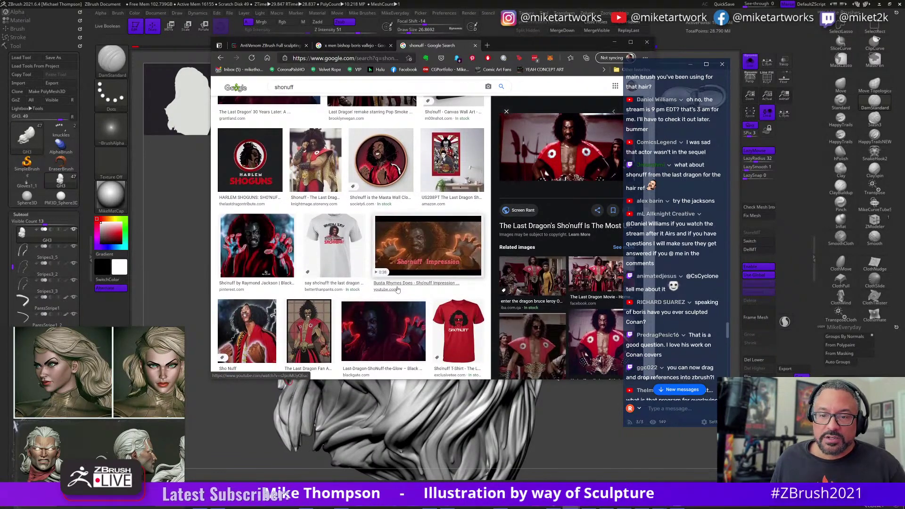
scroll(396, 290, "down", 4)
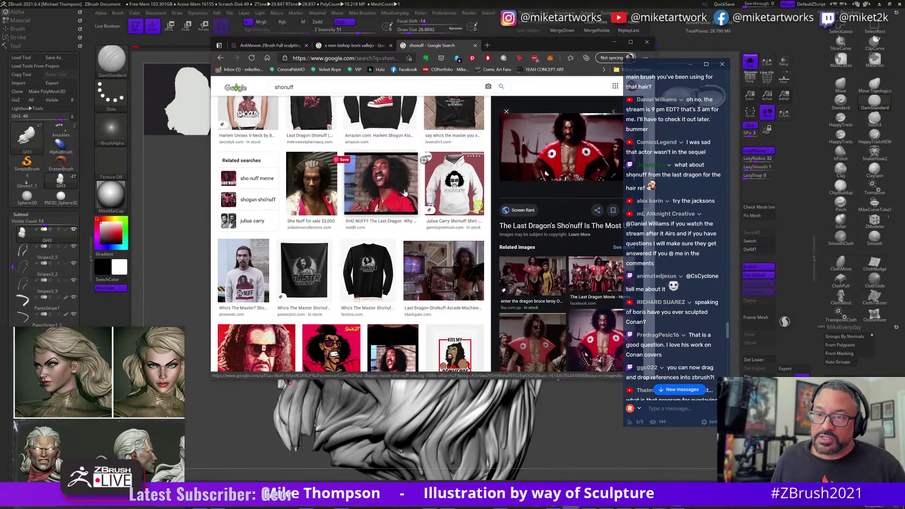
left_click(403, 194)
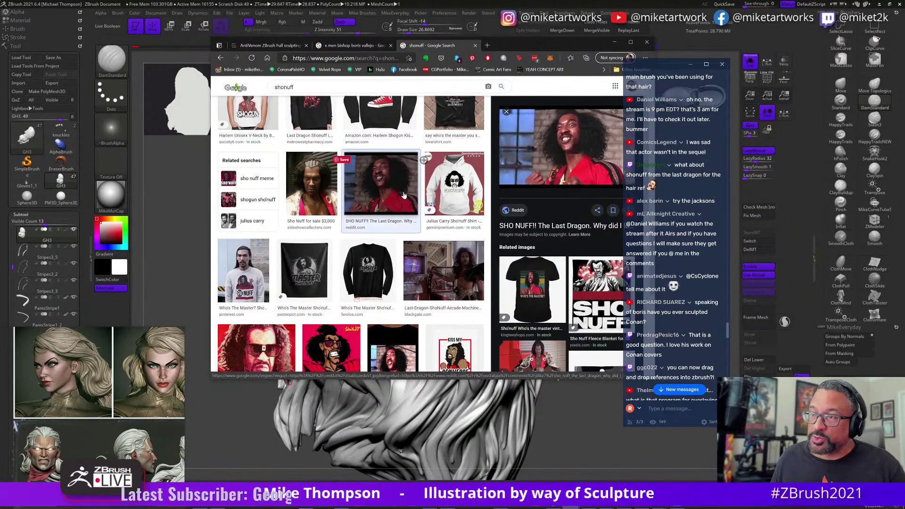
left_click(560, 163)
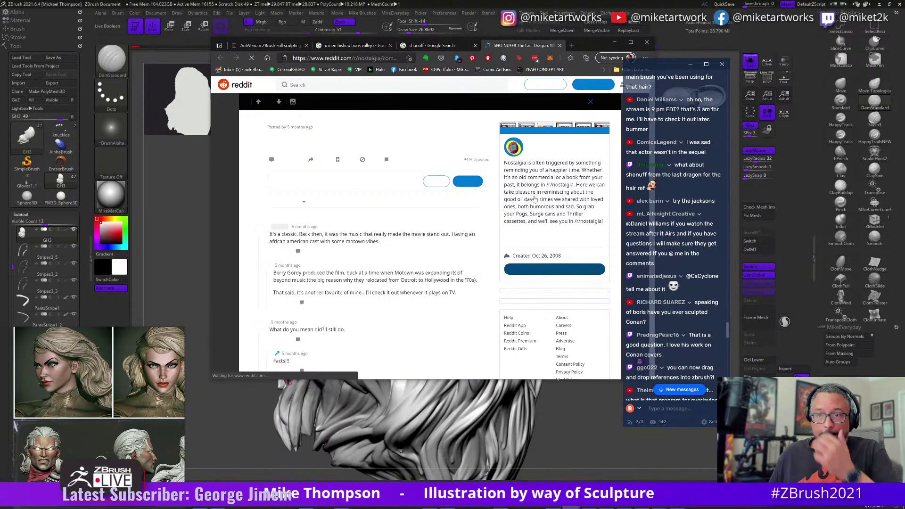
left_click(382, 228)
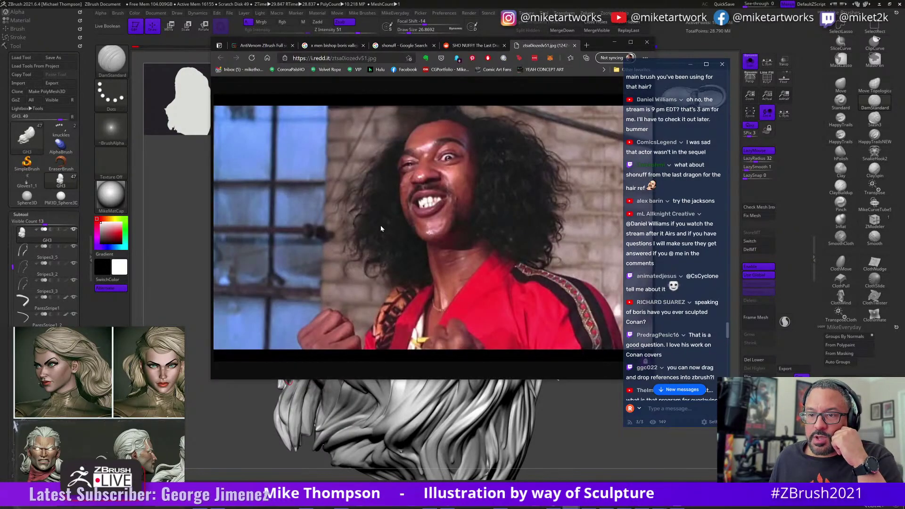
Add the full-size Sho Nuff image to free space on the reference board, focus the board on it, and minimize the browser.
scroll(148, 364, "down", 6)
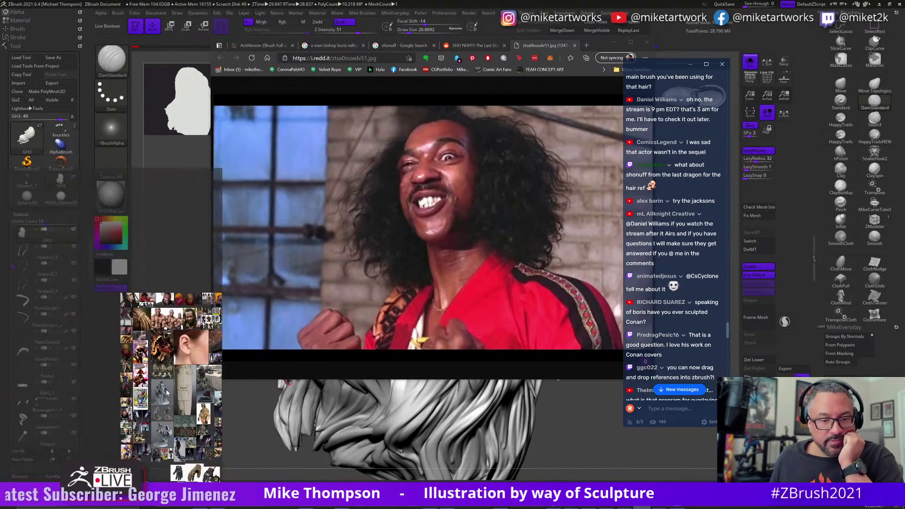
middle_click_drag(116, 234, 146, 270)
left_click_drag(414, 297, 118, 353)
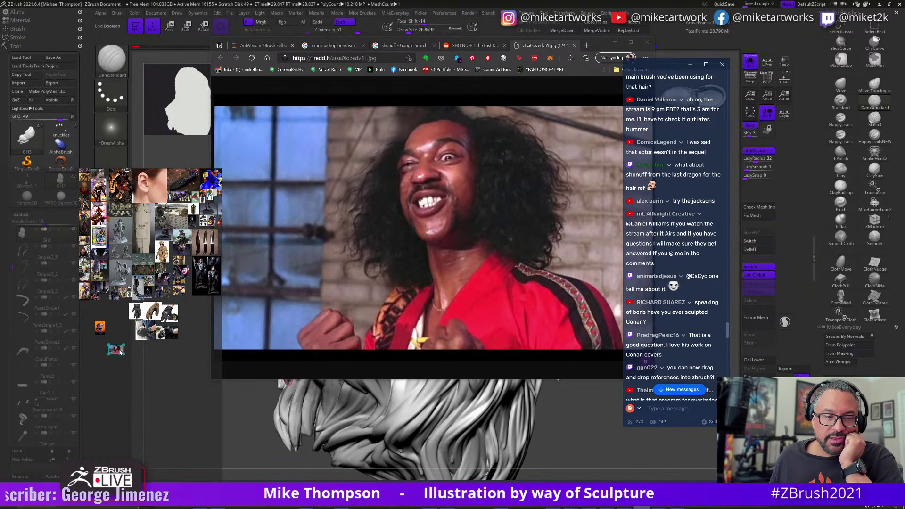
double_click(120, 352)
scroll(120, 352, "up", 4)
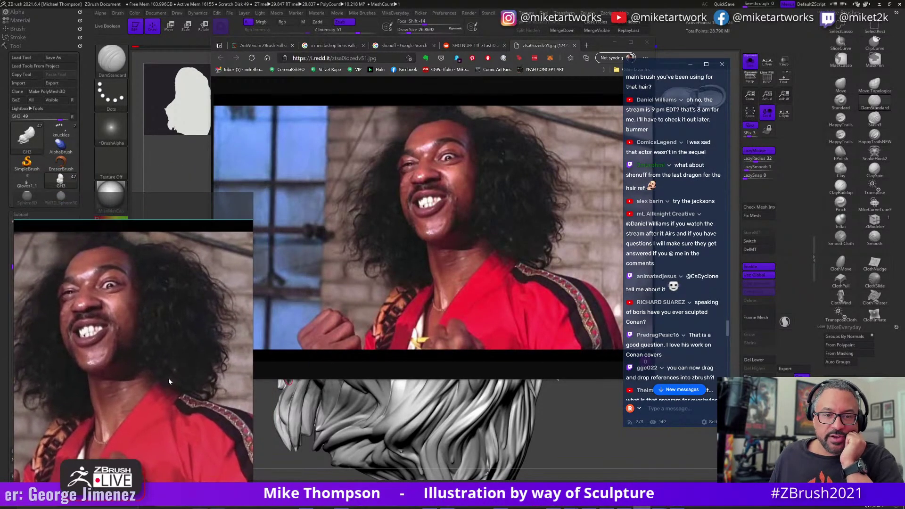
left_click(614, 42)
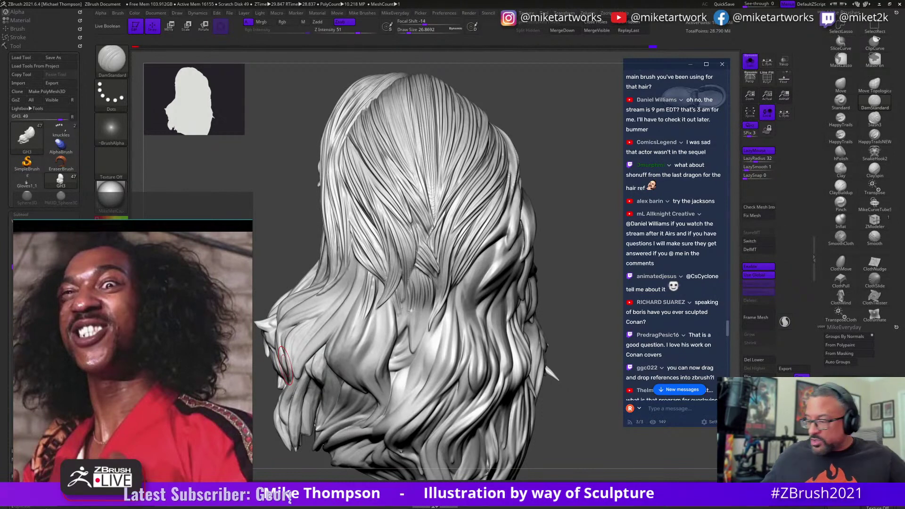
Set the DamStandard brush's draw size to about 8.4 for fine strand work on the side and back of the hair.
mouse_move(564, 412)
left_mouse_down()
mouse_move(589, 432)
mouse_move(568, 373)
mouse_move(555, 429)
mouse_move(589, 435)
mouse_move(575, 425)
left_mouse_up()
key("s")
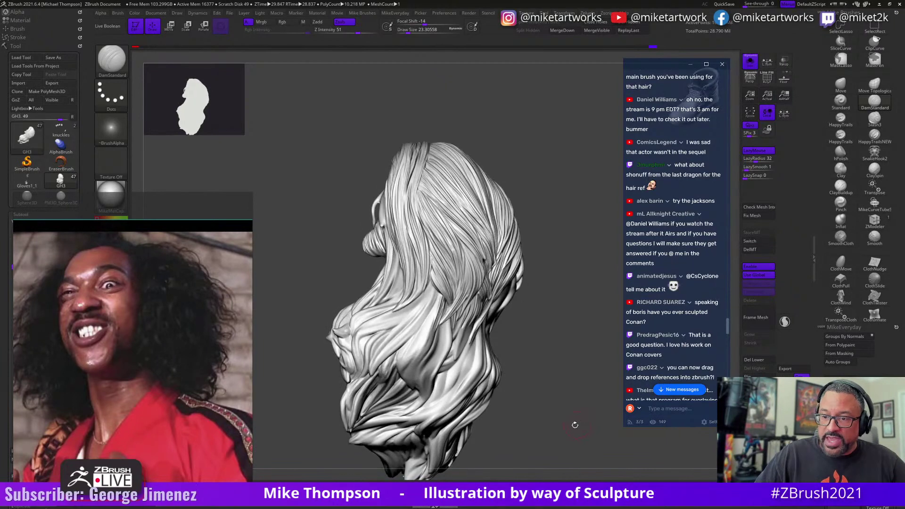
mouse_move(531, 296)
left_mouse_down()
mouse_move(535, 307)
mouse_move(547, 295)
mouse_move(562, 303)
mouse_move(435, 306)
left_mouse_up()
key("s")
key("s")
key("s")
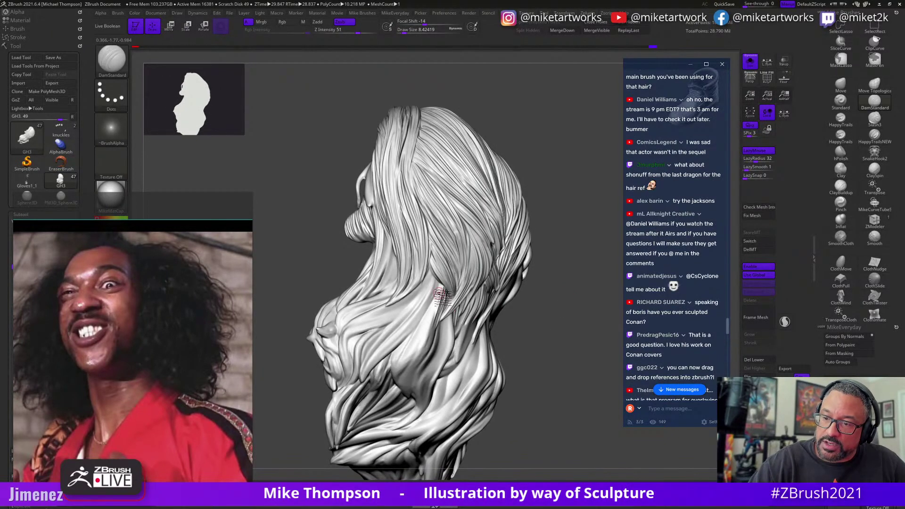
mouse_move(542, 309)
left_mouse_down()
mouse_move(550, 299)
mouse_move(576, 313)
mouse_move(596, 305)
left_mouse_up()
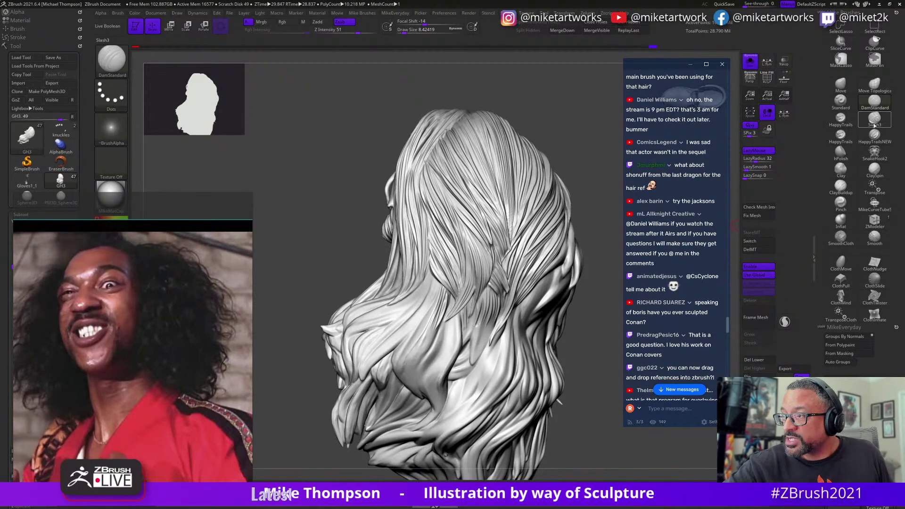
Switch to the HappyTrails brush and carve fine strands into the smooth locks behind the shoulder on the side of the hair.
left_click(841, 123)
left_click_drag(588, 352, 561, 372)
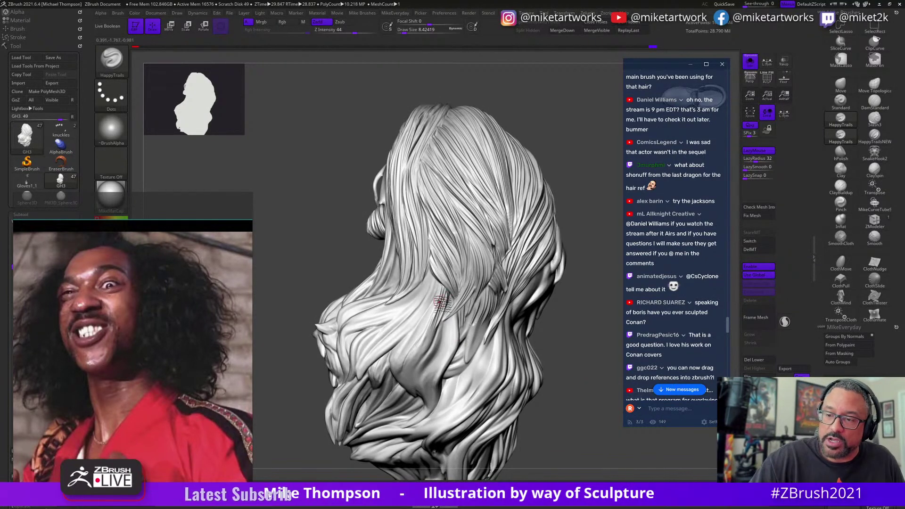
key("ctrl")
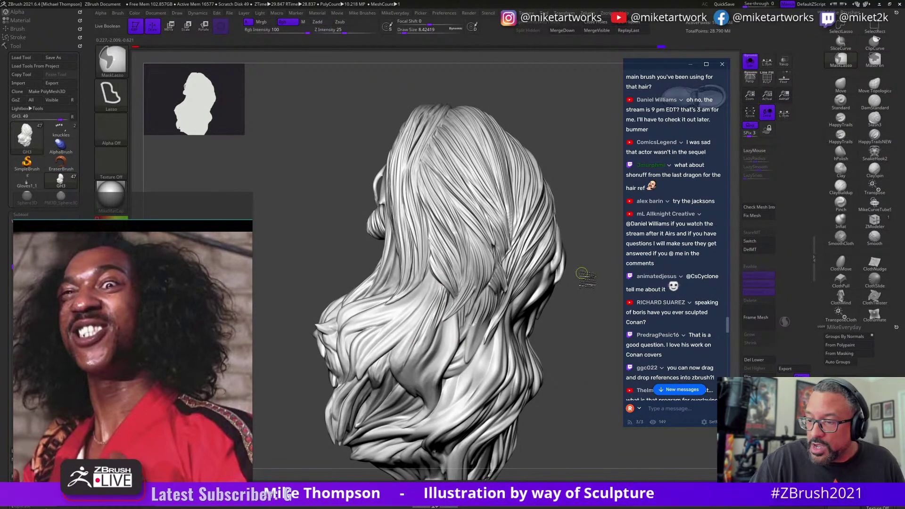
left_click_drag(586, 272, 447, 292)
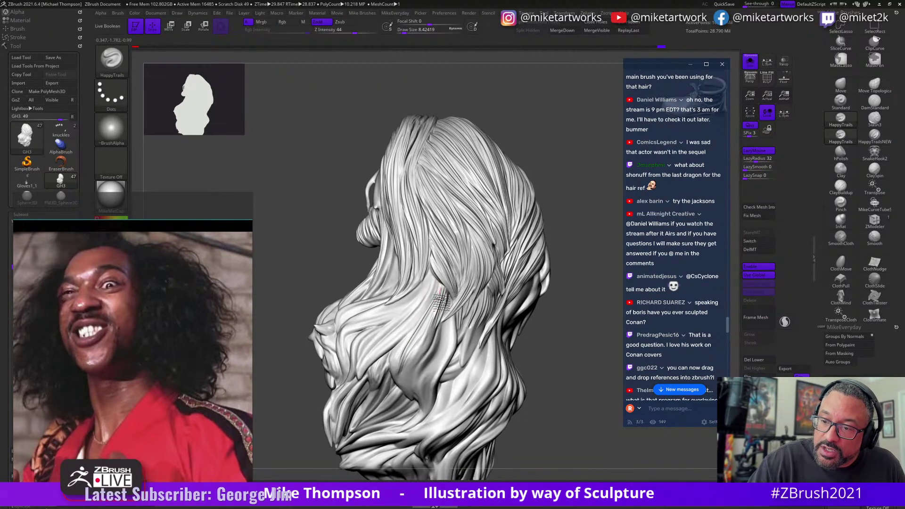
left_click_drag(574, 301, 565, 285)
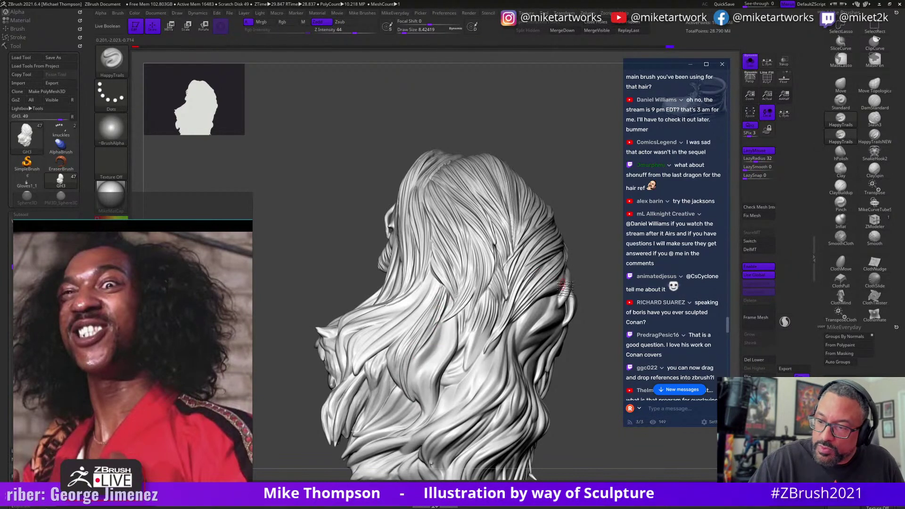
right_click_drag(565, 285, 439, 318)
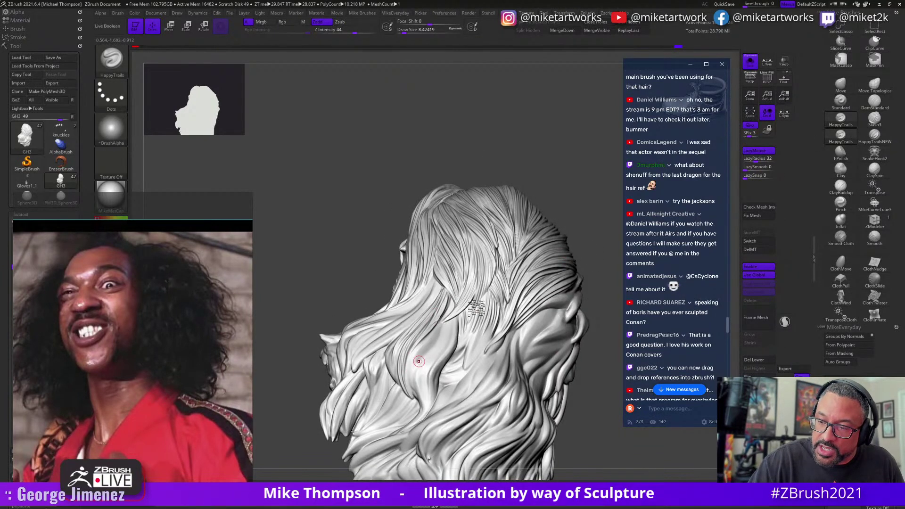
right_click_drag(418, 362, 400, 364)
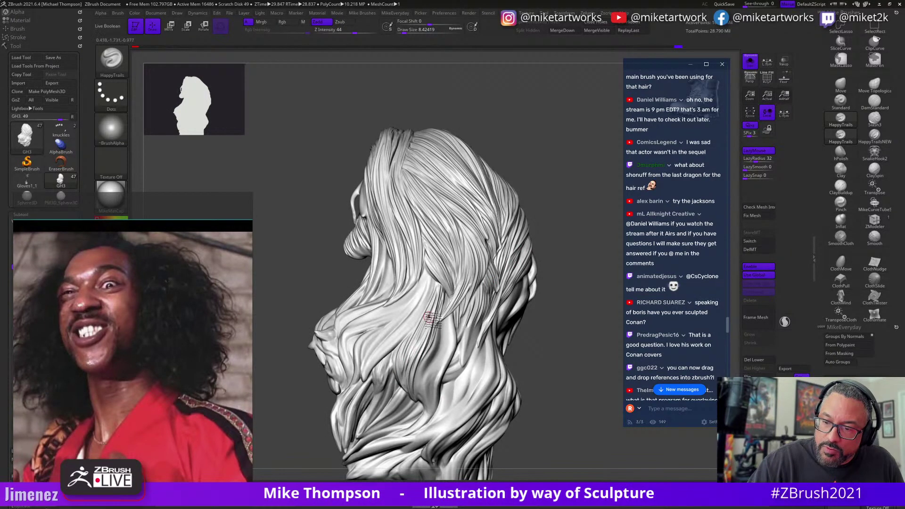
right_click_drag(555, 277, 545, 270)
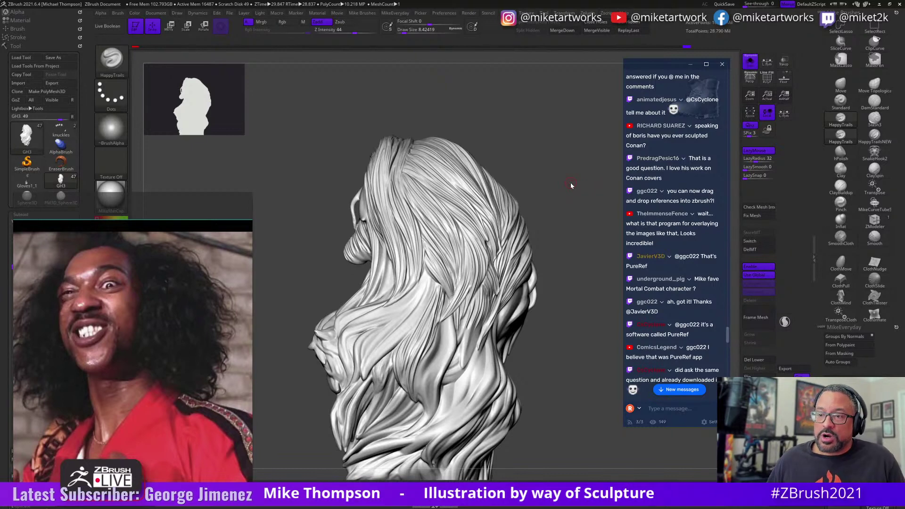
Extend the fine HappyTrails strands down the inner edge of the long lock at the back of the hair.
mouse_move(550, 379)
left_mouse_down()
mouse_move(561, 416)
mouse_move(549, 406)
mouse_move(601, 441)
mouse_move(575, 190)
mouse_move(424, 264)
left_mouse_up()
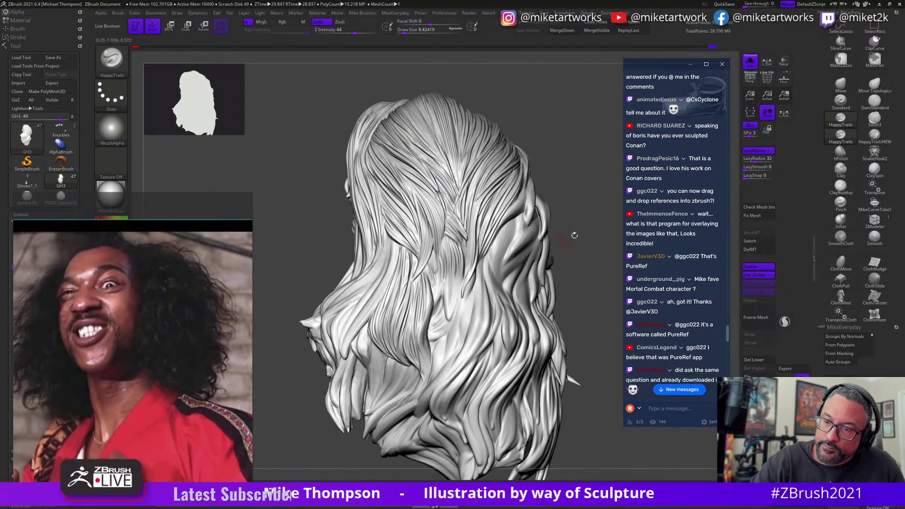
left_click_drag(571, 234, 430, 269)
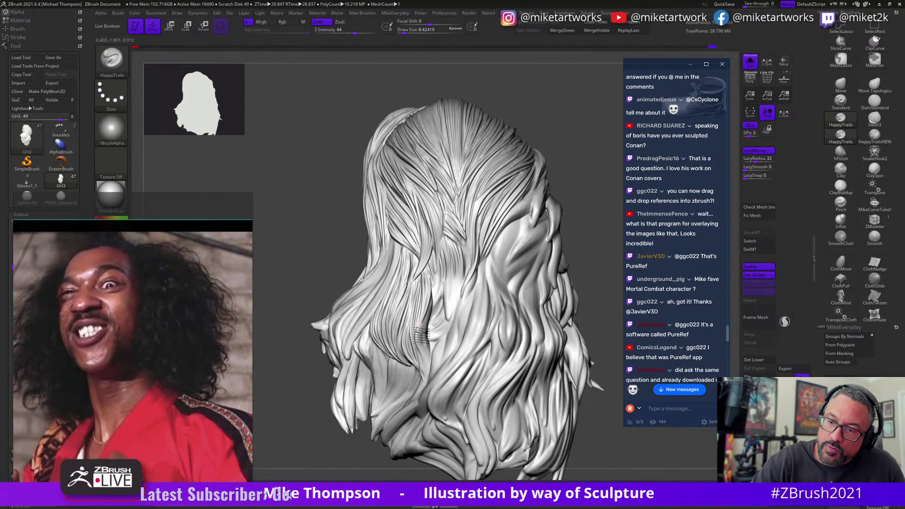
left_click_drag(572, 187, 419, 311)
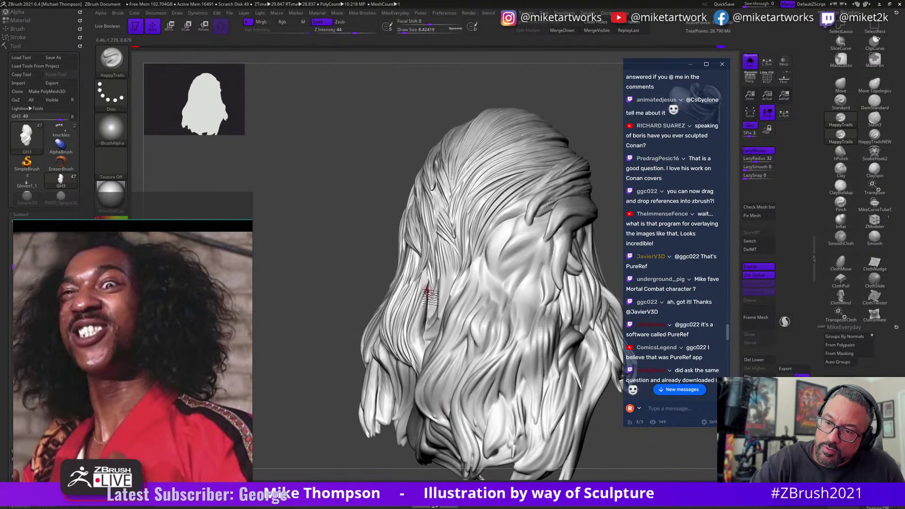
key("ctrl")
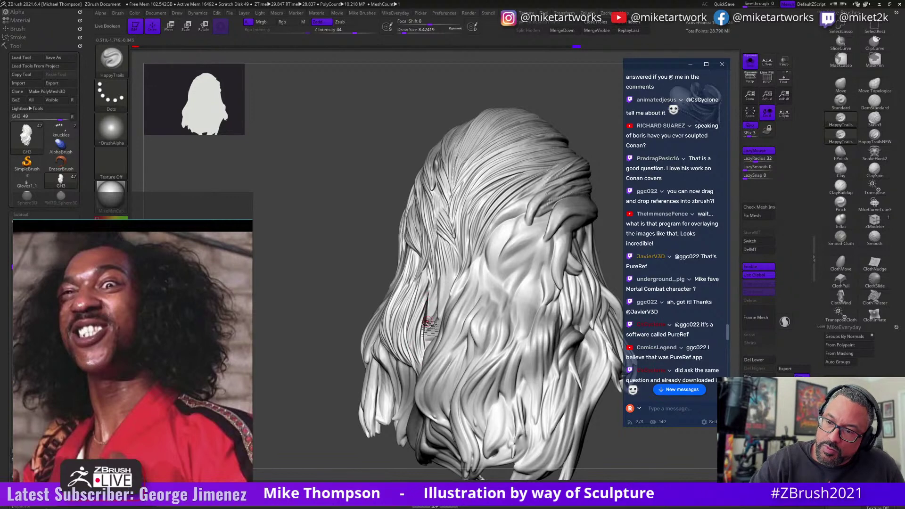
Carve fine HappyTrails strands down the center back of the hair, below where the swept-back locks meet.
mouse_move(556, 292)
left_mouse_down()
mouse_move(585, 143)
mouse_move(490, 250)
left_mouse_up()
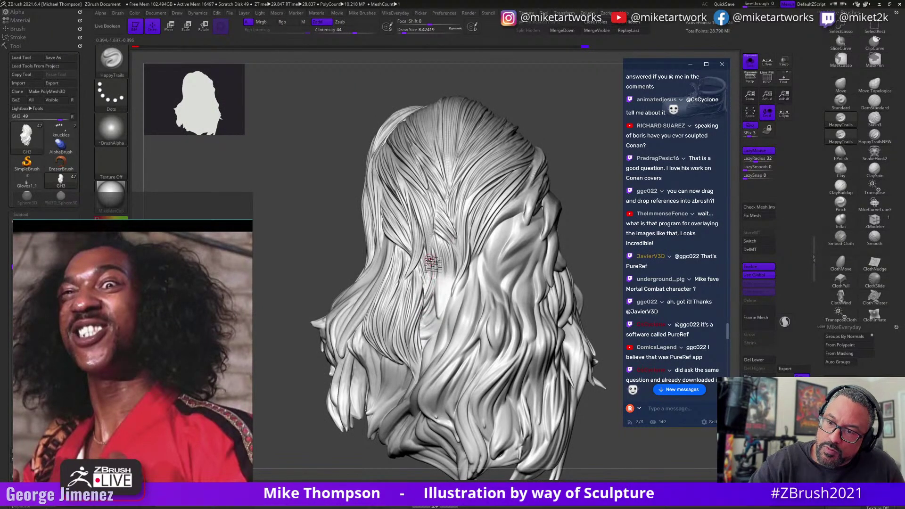
key("ctrl")
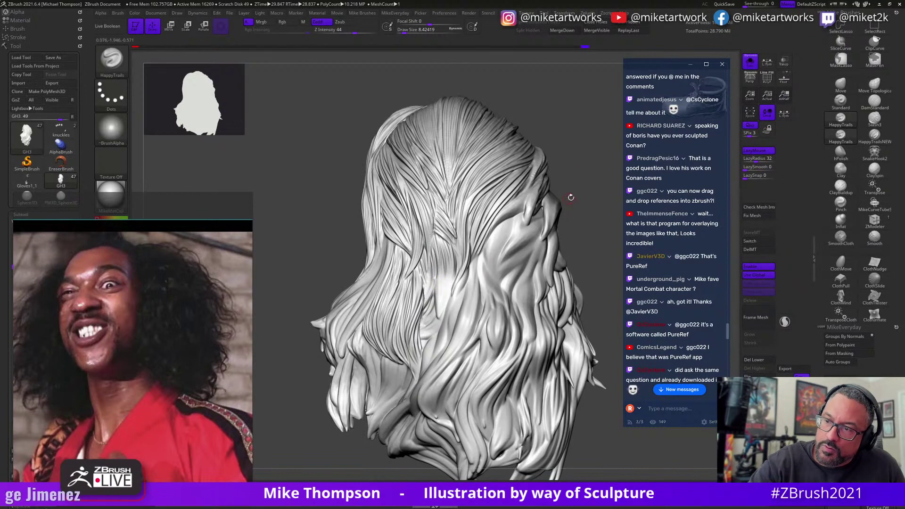
right_click_drag(569, 196, 528, 202)
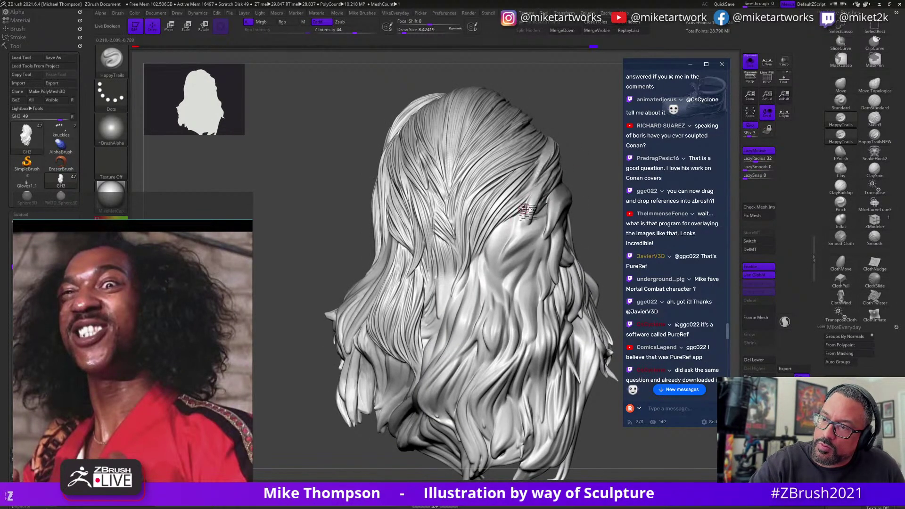
right_click_drag(525, 258, 481, 356)
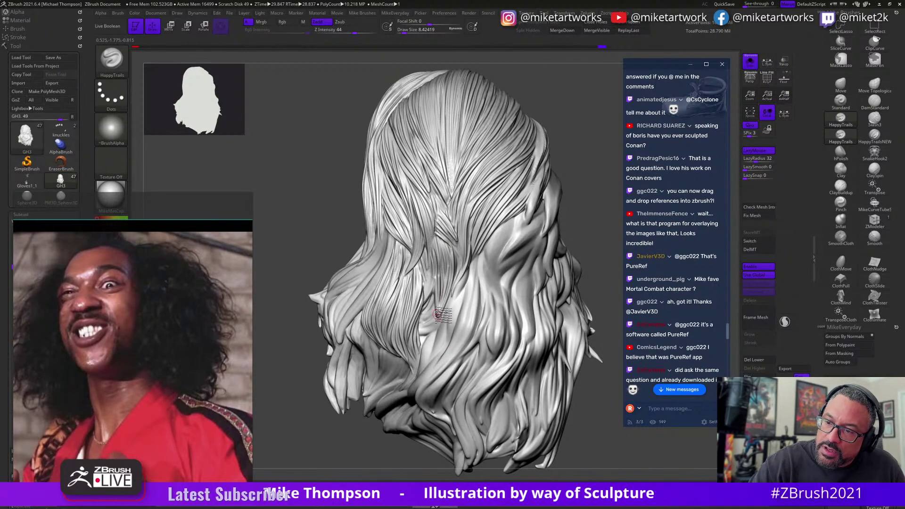
mouse_move(461, 267)
right_mouse_down()
mouse_move(566, 226)
mouse_move(471, 268)
right_mouse_up()
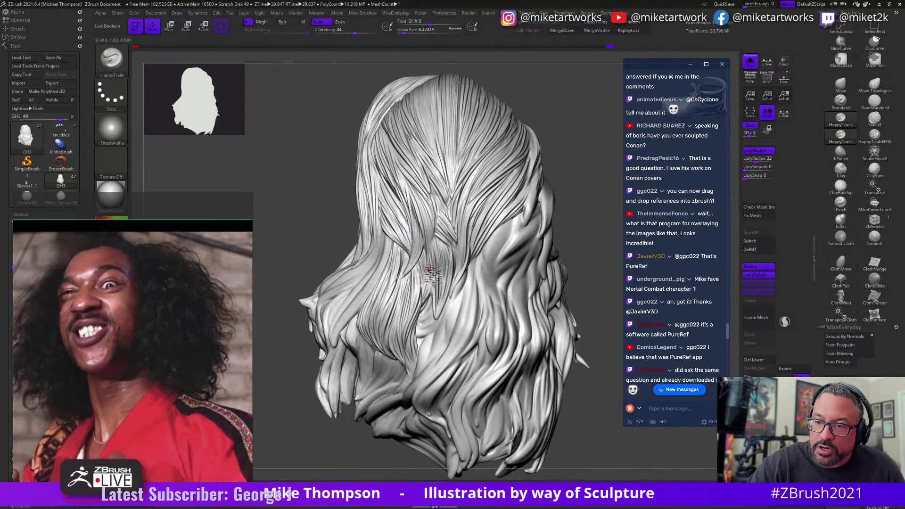
Refine the fine HappyTrails strands at the center back of the hair, around and below where the swept-back locks meet.
key("ctrl")
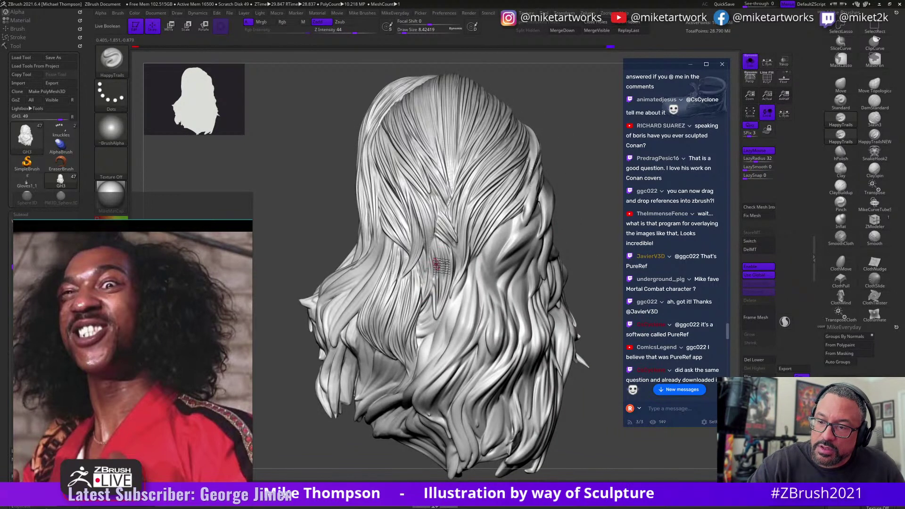
mouse_move(438, 264)
right_mouse_down()
mouse_move(569, 223)
mouse_move(444, 208)
mouse_move(579, 184)
right_mouse_up()
right_click_drag(580, 139, 499, 160)
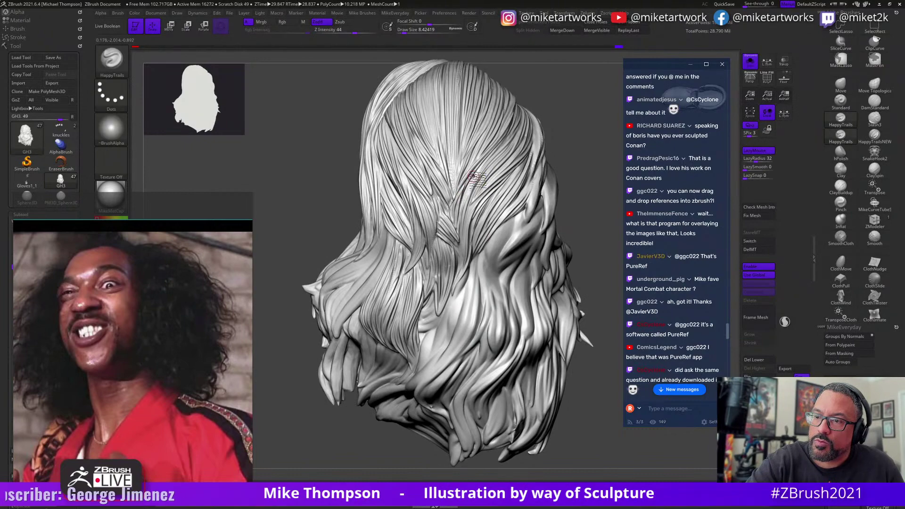
mouse_move(468, 231)
right_mouse_down()
mouse_move(586, 224)
mouse_move(461, 242)
mouse_move(442, 217)
right_mouse_up()
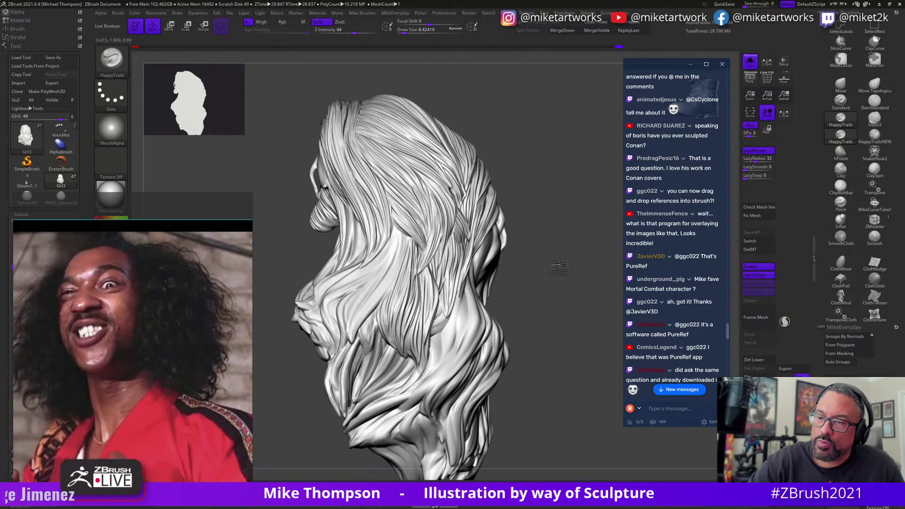
mouse_move(559, 267)
right_mouse_down()
mouse_move(592, 246)
mouse_move(461, 237)
right_mouse_up()
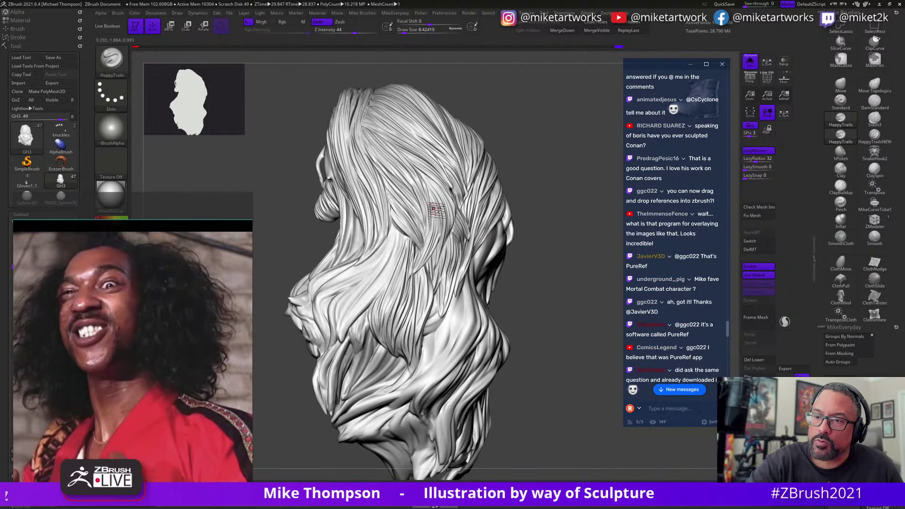
right_click_drag(571, 277, 437, 207)
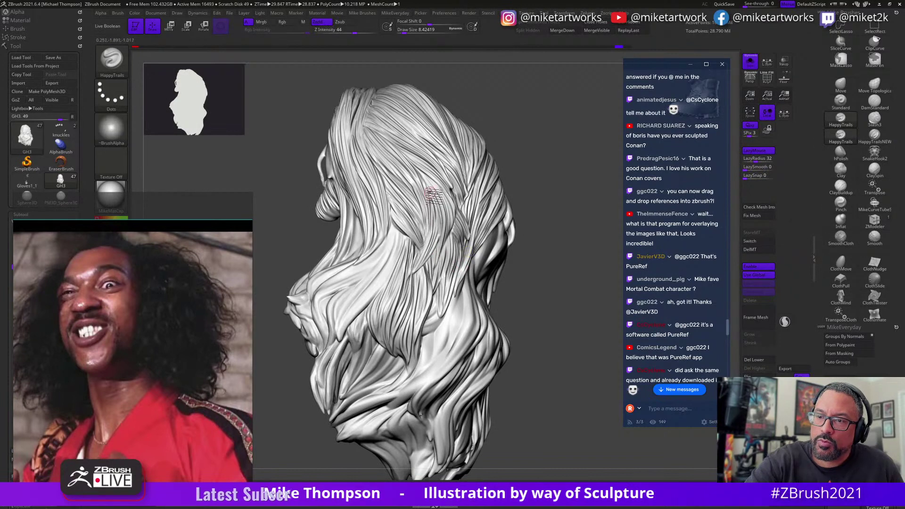
mouse_move(431, 198)
right_mouse_down()
mouse_move(602, 429)
mouse_move(567, 440)
mouse_move(575, 420)
mouse_move(587, 427)
right_mouse_up()
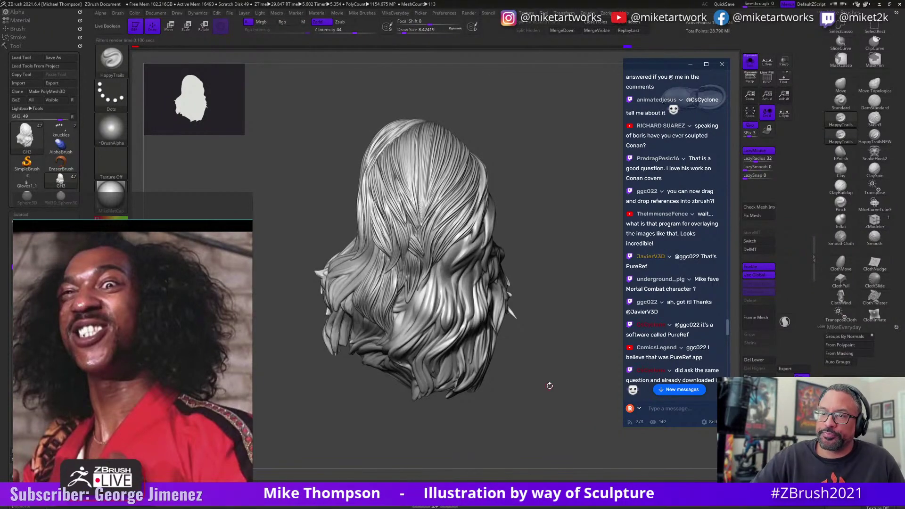
Save the sculpture as a ZBrush tool file in the Bishop ZTools folder.
mouse_move(550, 385)
left_mouse_down()
mouse_move(576, 396)
mouse_move(549, 376)
mouse_move(575, 392)
mouse_move(559, 406)
left_mouse_up()
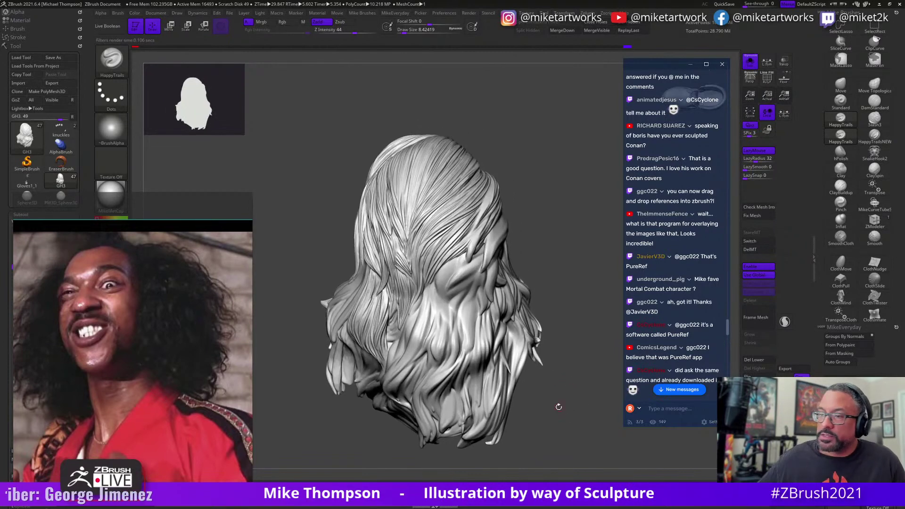
left_click(65, 61)
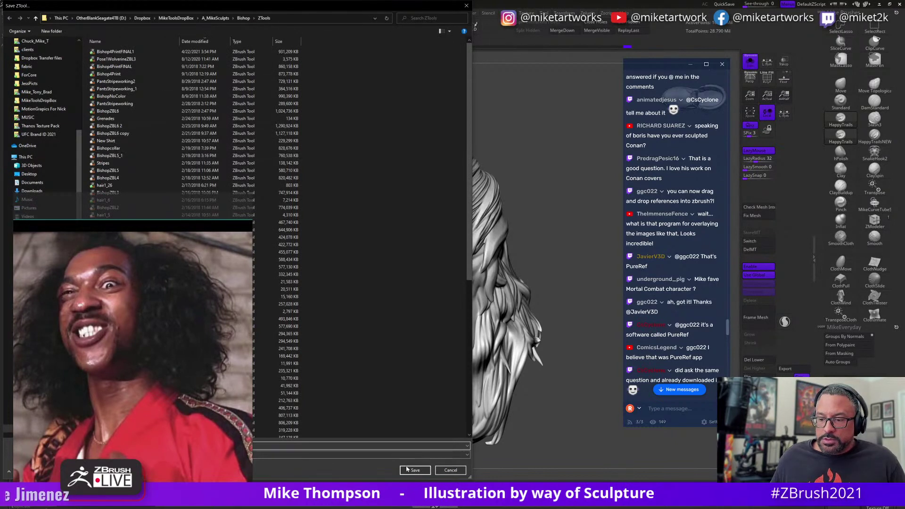
left_click(408, 469)
left_click(463, 252)
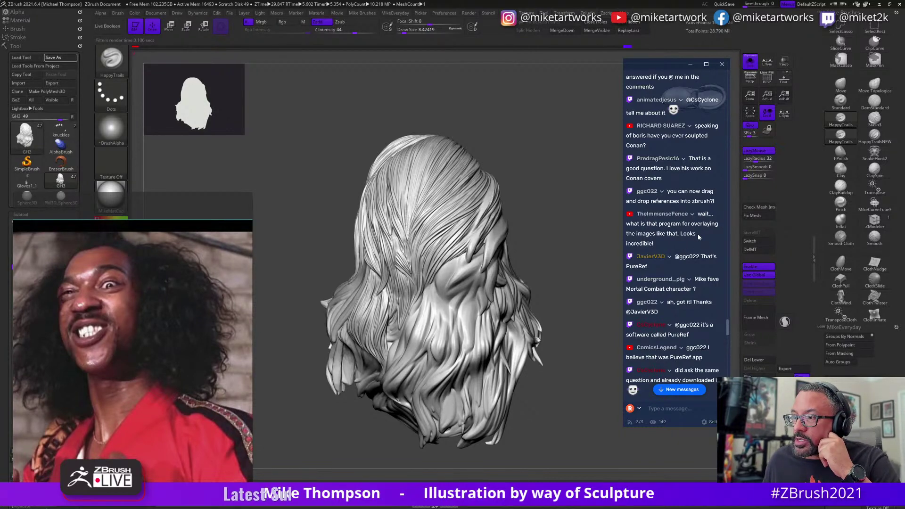
Read through the newer viewer questions in the stream chat and inspect the back of the hair from several angles.
scroll(679, 274, "down", 5)
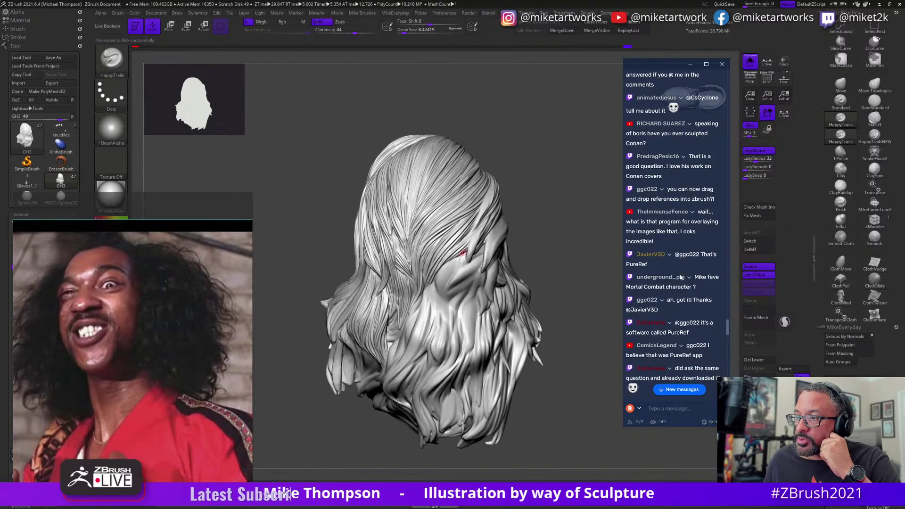
scroll(680, 277, "down", 3)
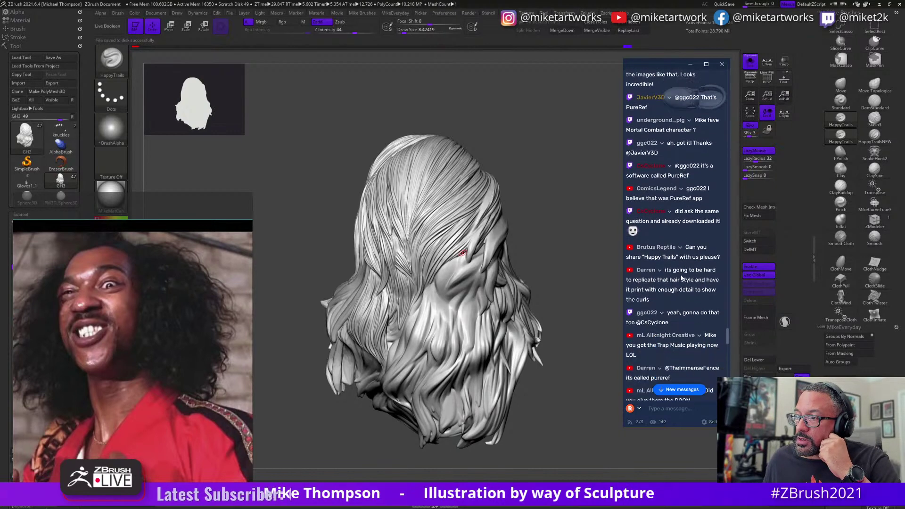
scroll(681, 274, "down", 3)
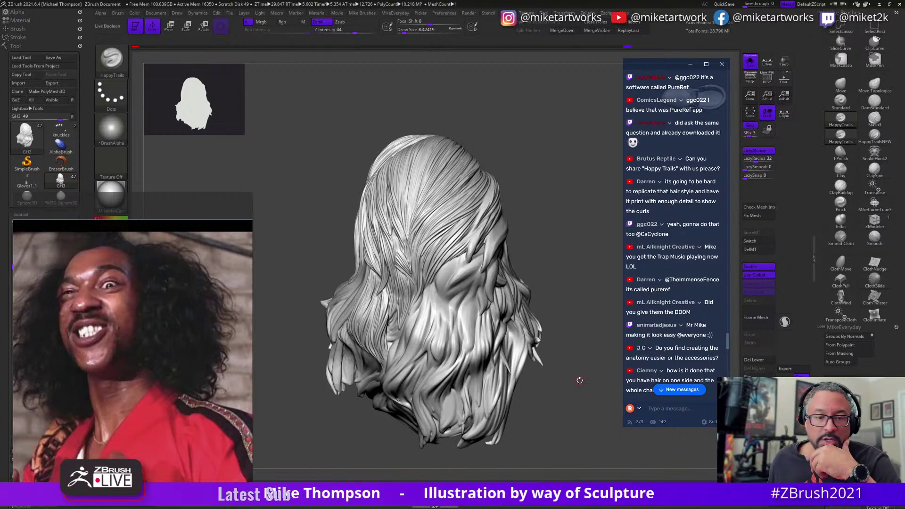
left_click_drag(563, 403, 387, 426)
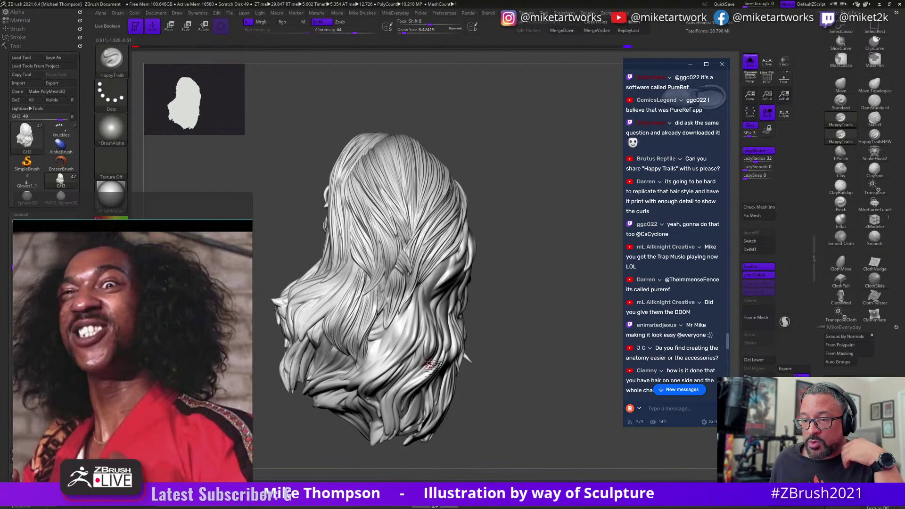
left_click_drag(528, 359, 532, 359)
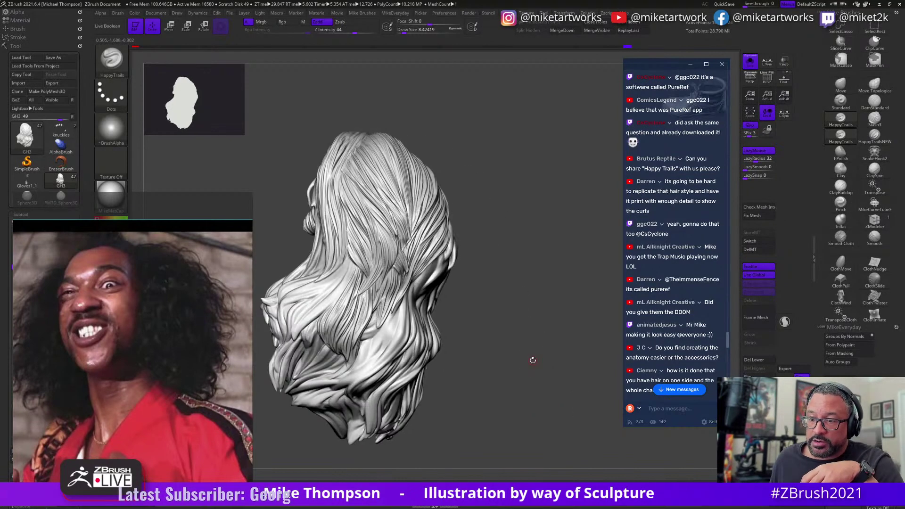
left_click_drag(552, 393, 551, 377)
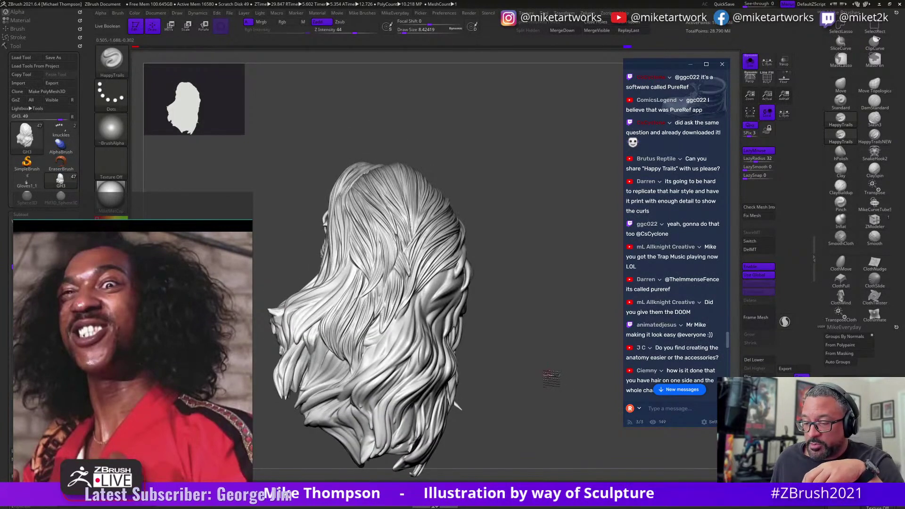
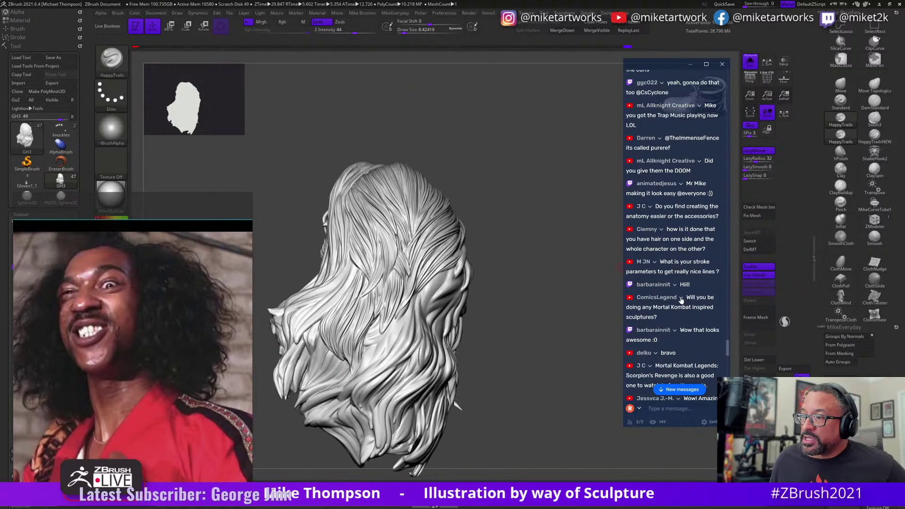
scroll(683, 273, "down", 1)
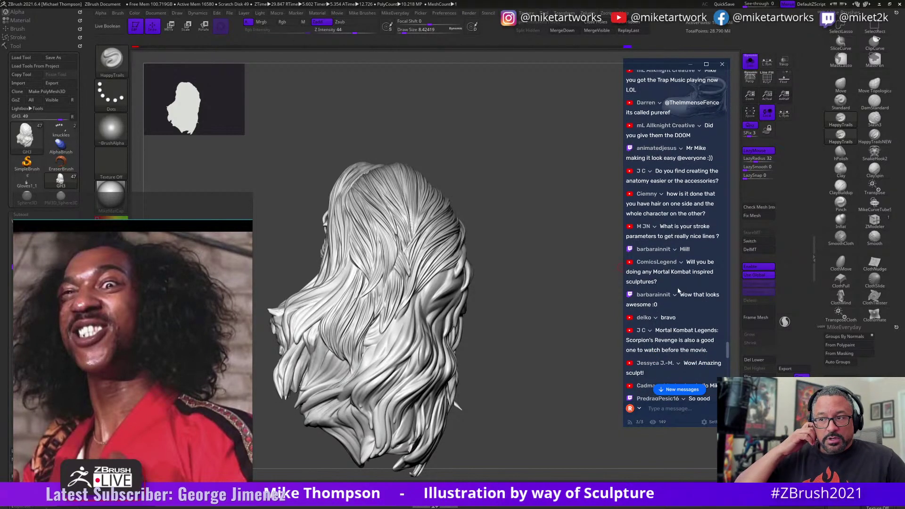
Carve fine HappyTrails strands into the smooth locks just below the center back of the hair.
mouse_move(493, 366)
left_mouse_down()
mouse_move(551, 354)
mouse_move(539, 282)
mouse_move(527, 292)
left_mouse_up()
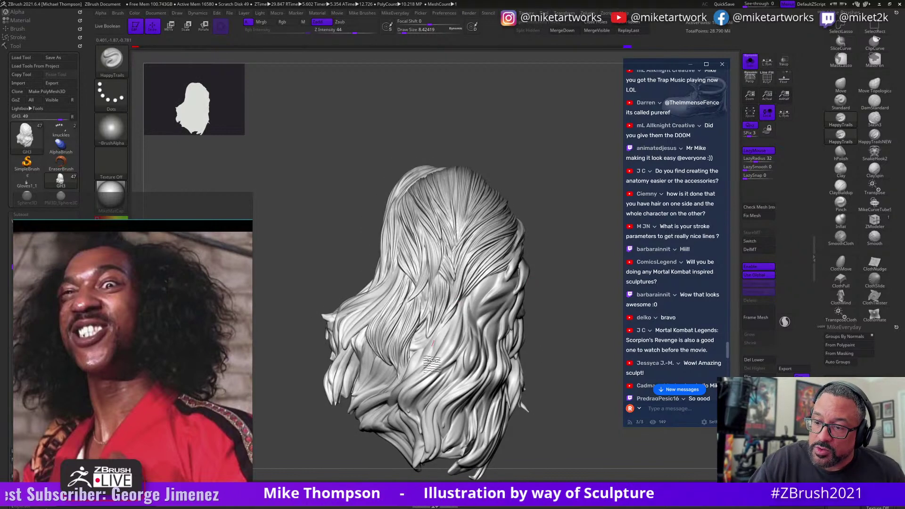
left_click_drag(443, 344, 453, 327)
mouse_move(537, 285)
left_mouse_down()
mouse_move(545, 291)
mouse_move(538, 305)
left_mouse_up()
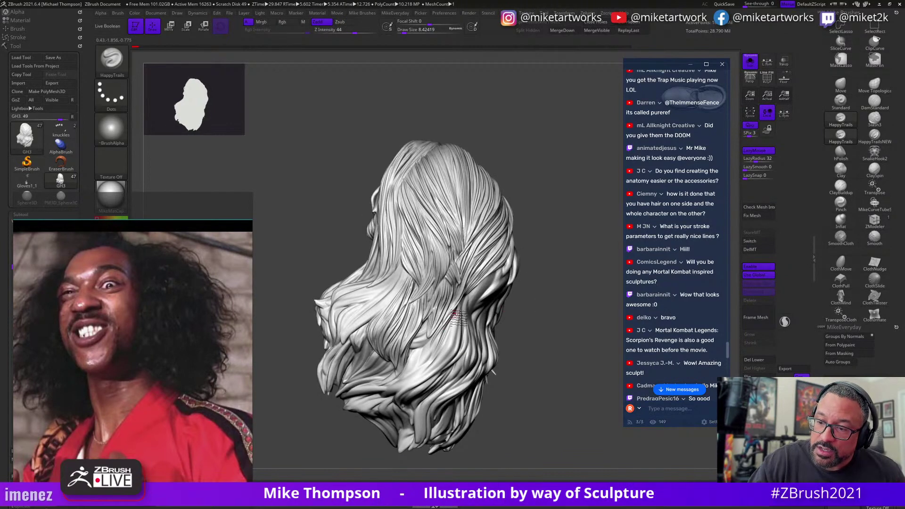
left_click_drag(438, 355, 466, 302)
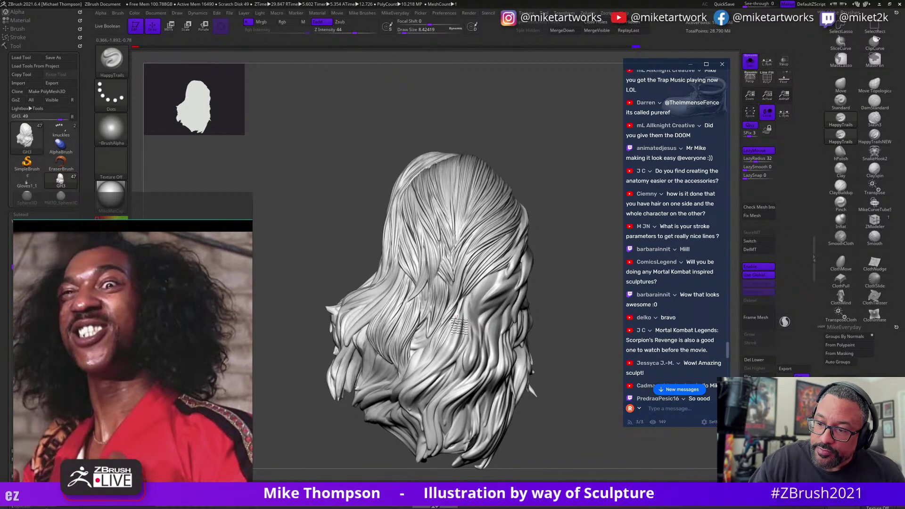
left_click_drag(429, 369, 464, 319)
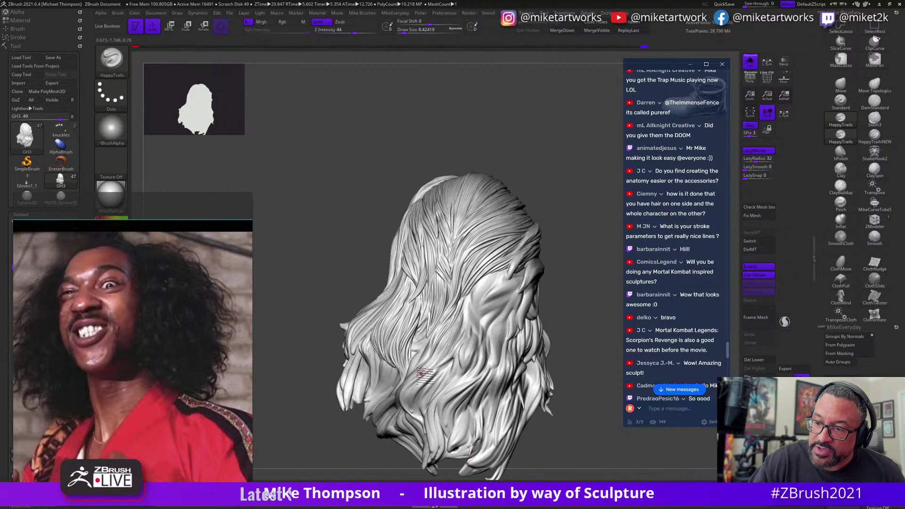
left_click_drag(424, 374, 463, 322)
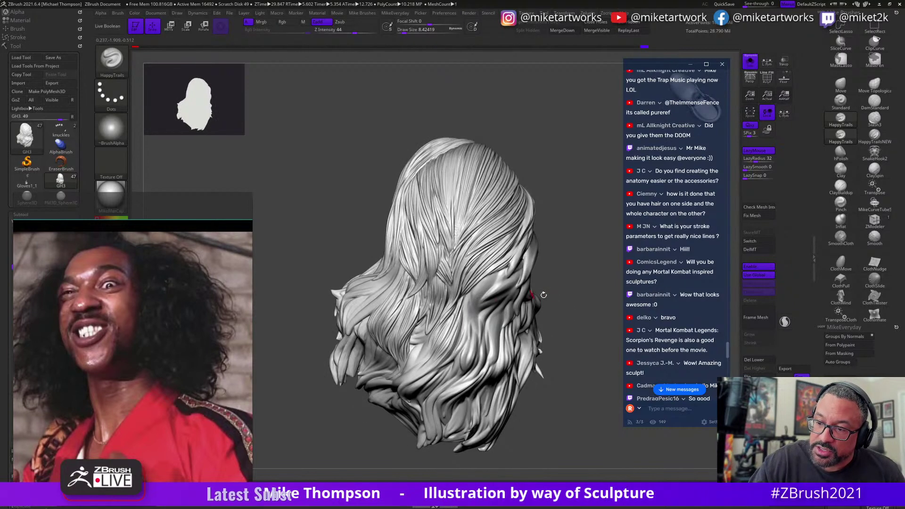
Continue the fine HappyTrails strands along the sweeping lower back locks toward the bottom ends of the hair.
mouse_move(543, 295)
left_mouse_down()
mouse_move(502, 313)
mouse_move(434, 375)
left_mouse_up()
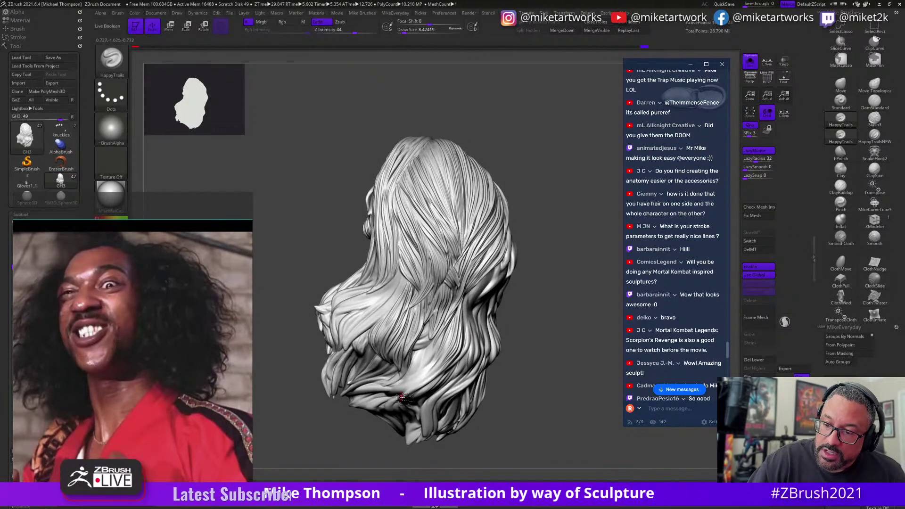
mouse_move(546, 309)
left_mouse_down()
mouse_move(538, 299)
mouse_move(426, 377)
left_mouse_up()
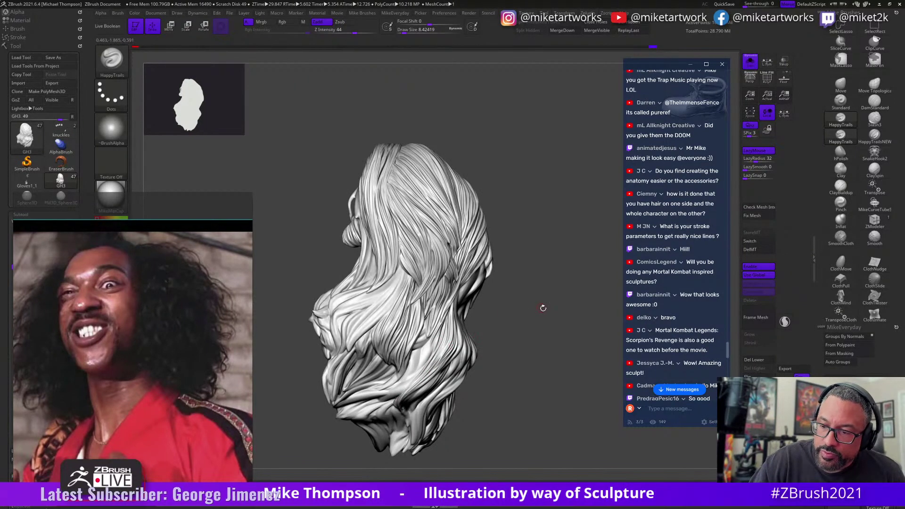
left_click_drag(540, 306, 505, 318)
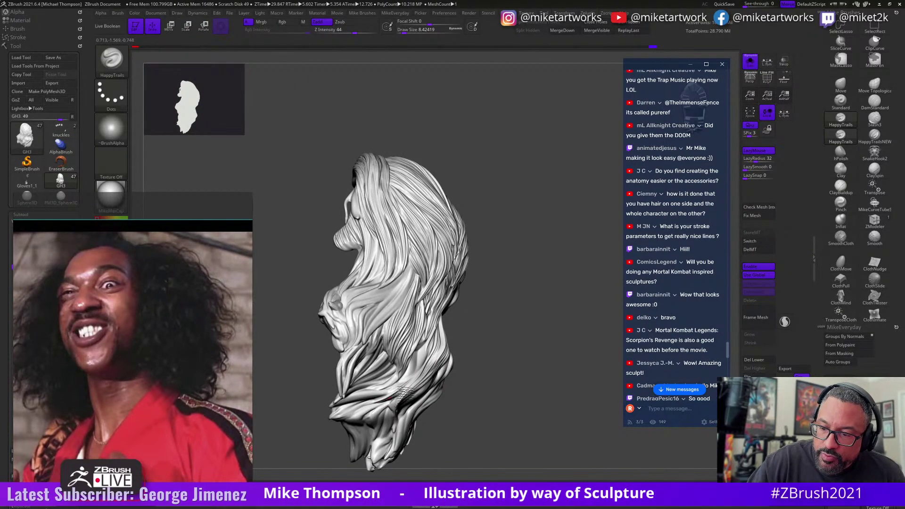
mouse_move(417, 377)
left_mouse_down()
mouse_move(438, 338)
mouse_move(452, 337)
left_mouse_up()
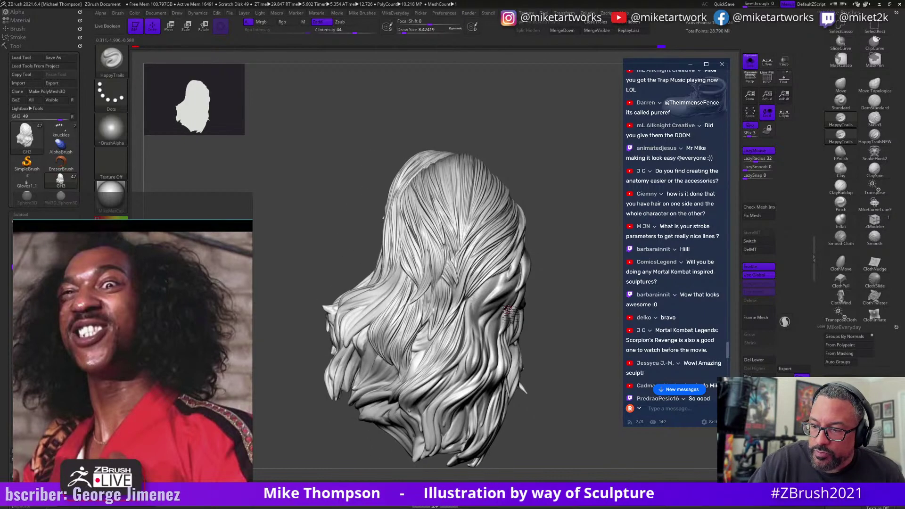
Carve fine HappyTrails strands beneath the tip of the long back lock and down the wavy locks of the lower back.
left_click_drag(530, 325, 544, 303)
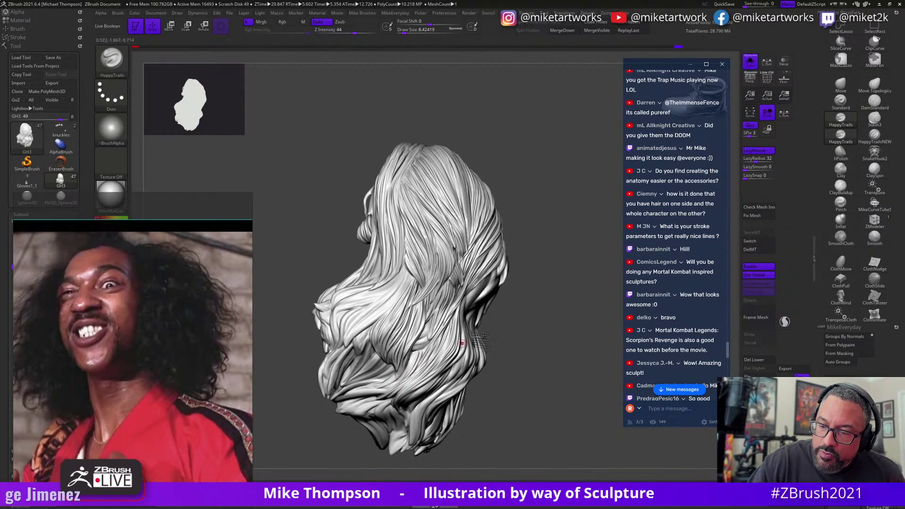
left_click_drag(461, 343, 411, 351)
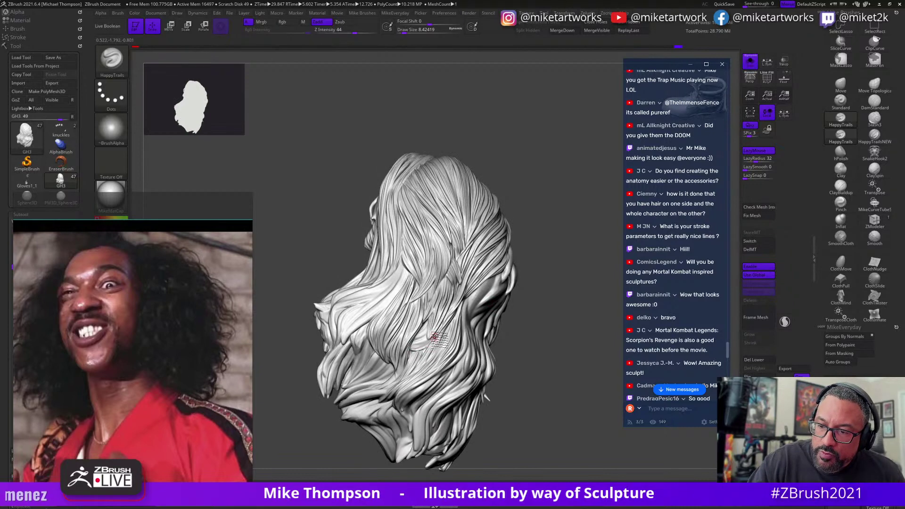
key("ctrl")
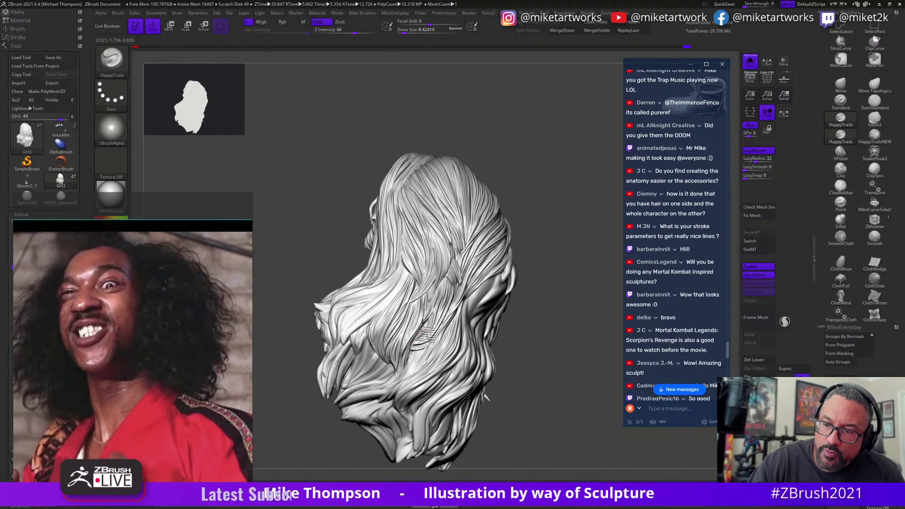
mouse_move(545, 291)
left_mouse_down()
mouse_move(565, 295)
mouse_move(609, 430)
mouse_move(472, 377)
left_mouse_up()
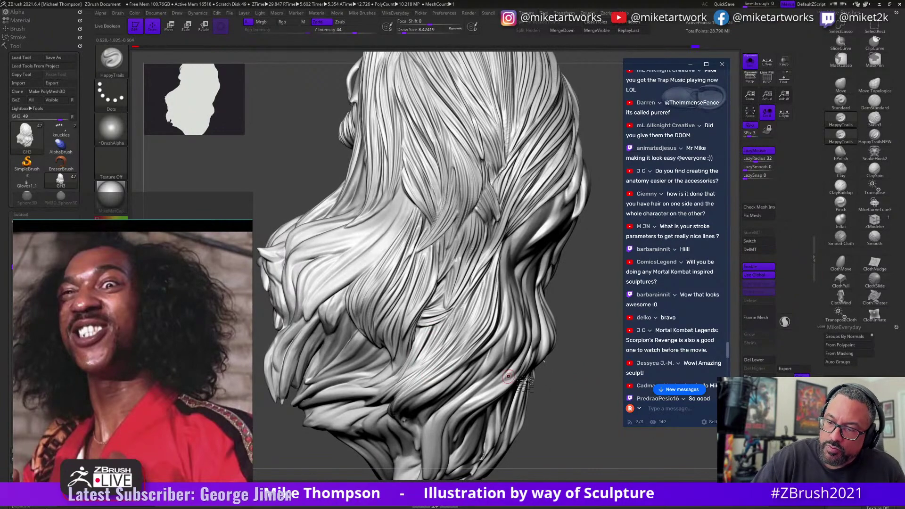
mouse_move(542, 410)
left_mouse_down()
mouse_move(552, 416)
mouse_move(572, 397)
mouse_move(572, 424)
left_mouse_up()
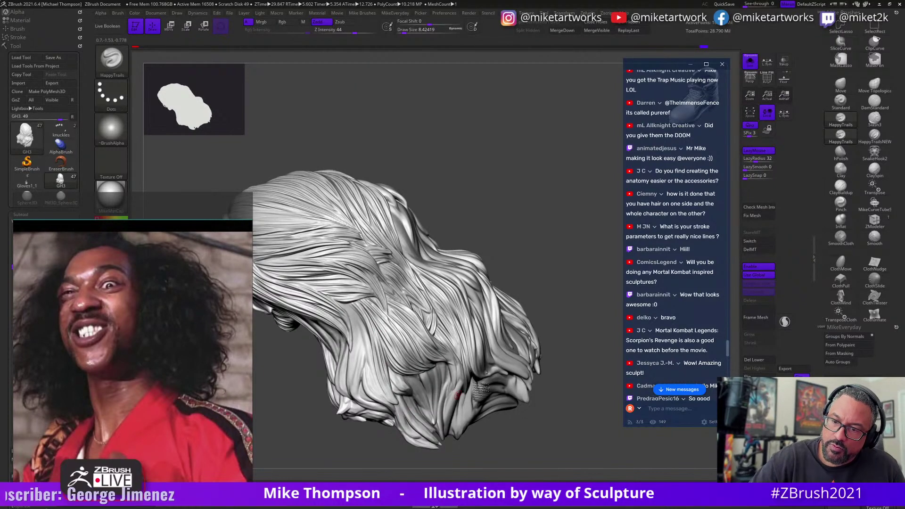
Add fine HappyTrails strands to the locks behind the shoulder, following their flow down to the hair ends.
mouse_move(367, 311)
right_mouse_down()
mouse_move(477, 373)
mouse_move(398, 402)
right_mouse_up()
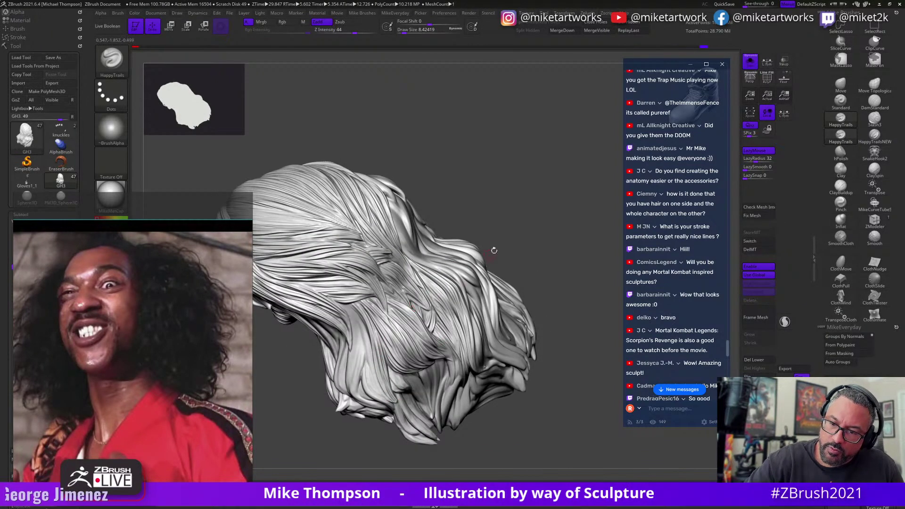
right_click_drag(493, 250, 366, 311)
right_click_drag(494, 246, 360, 311)
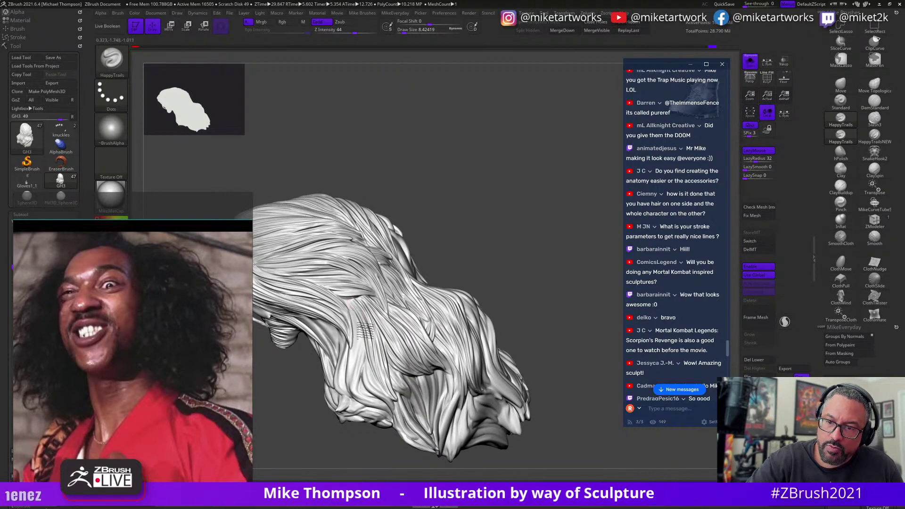
mouse_move(504, 274)
right_mouse_down()
mouse_move(528, 236)
mouse_move(368, 376)
right_mouse_up()
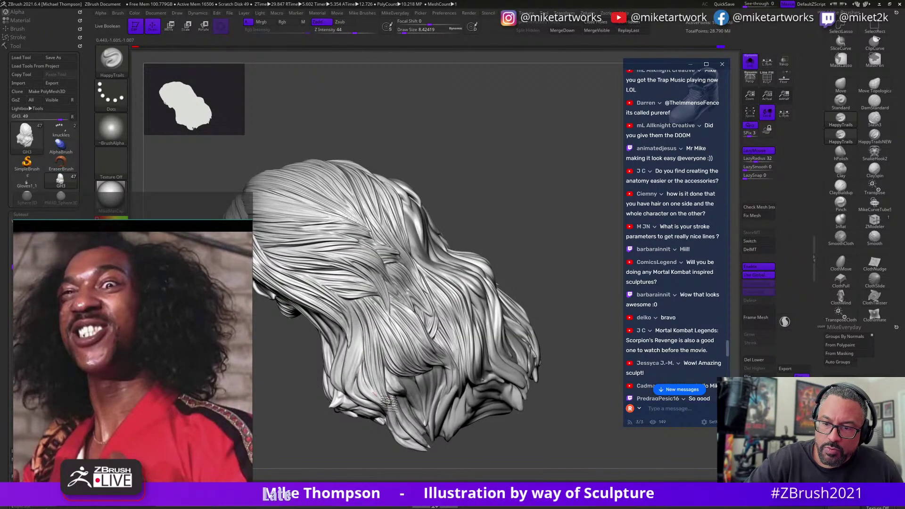
right_click_drag(525, 235, 516, 231)
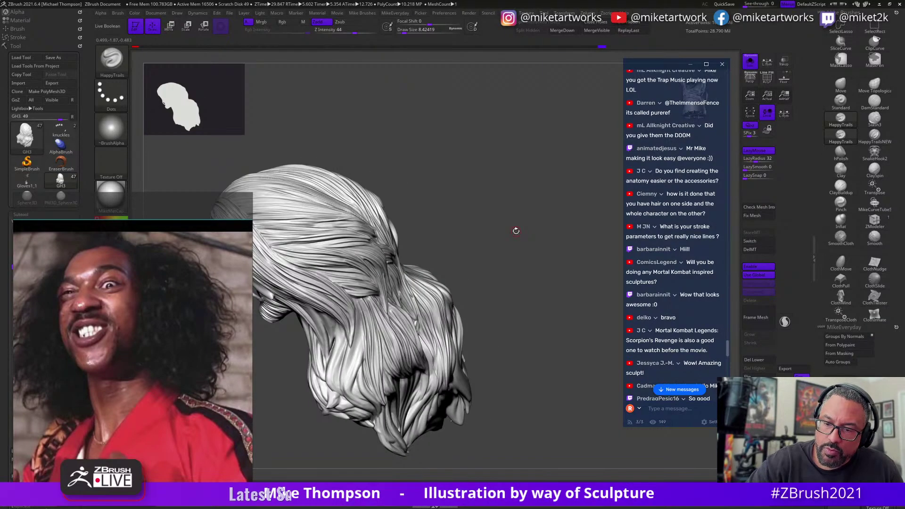
Carve fine HappyTrails strands into the lower side locks near their curled ends beside the neck opening.
right_click_drag(466, 284, 501, 262)
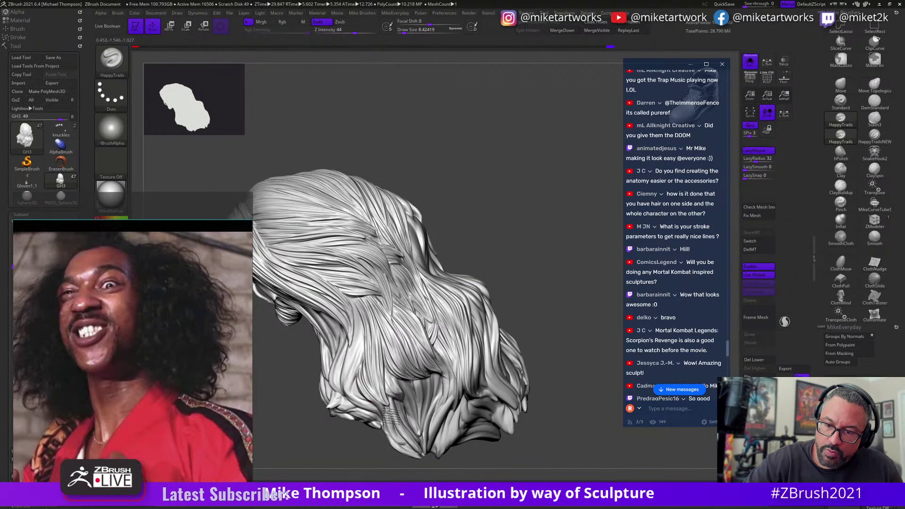
right_click_drag(505, 260, 381, 404)
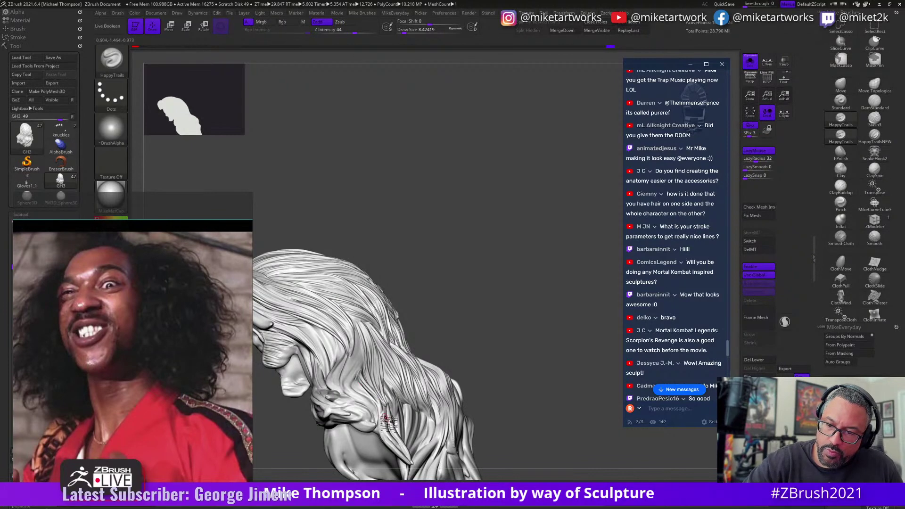
left_click_drag(485, 287, 381, 405)
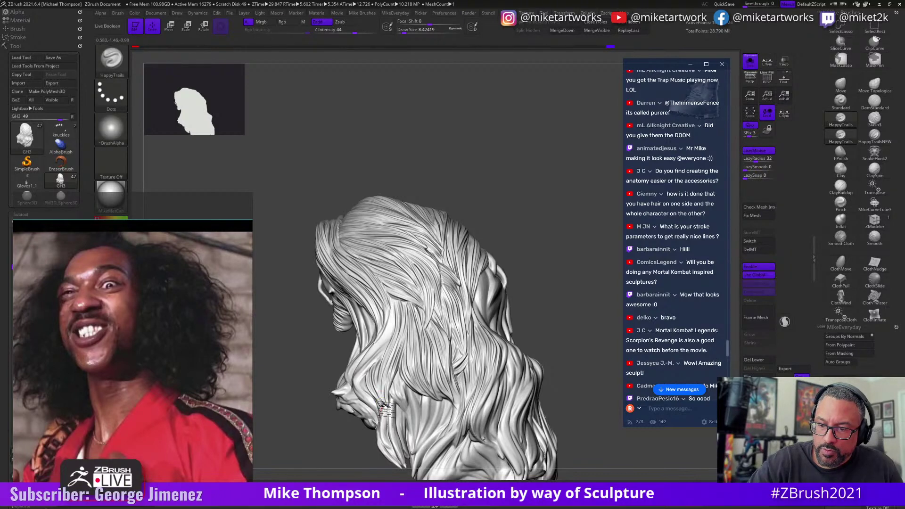
mouse_move(532, 282)
left_mouse_down()
mouse_move(525, 230)
mouse_move(535, 400)
mouse_move(377, 399)
left_mouse_up()
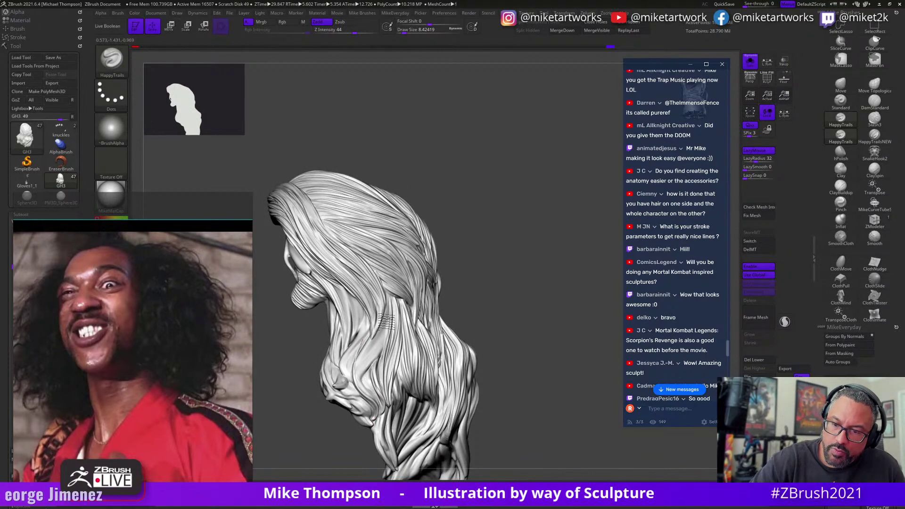
Add fine HappyTrails strands to the smooth side locks hanging below the ear, following their flow down to the tips.
right_click_drag(364, 360, 370, 336)
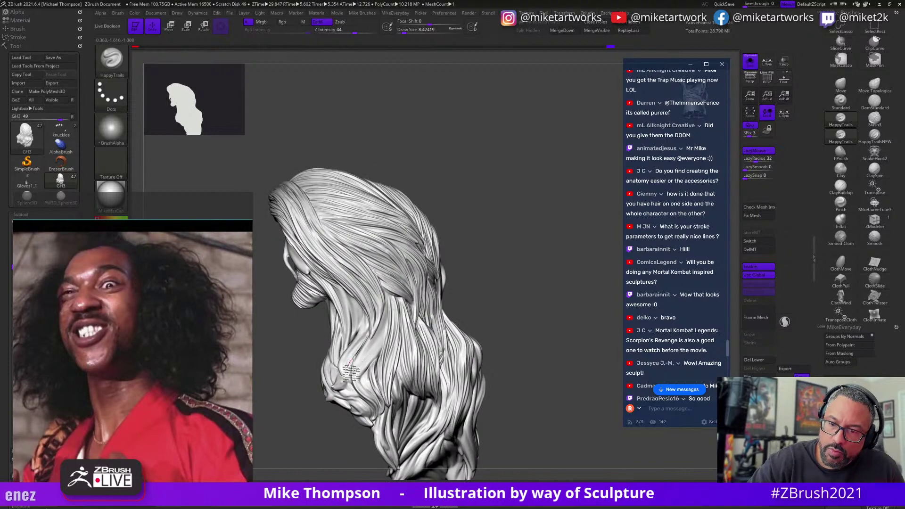
left_click_drag(489, 290, 472, 281)
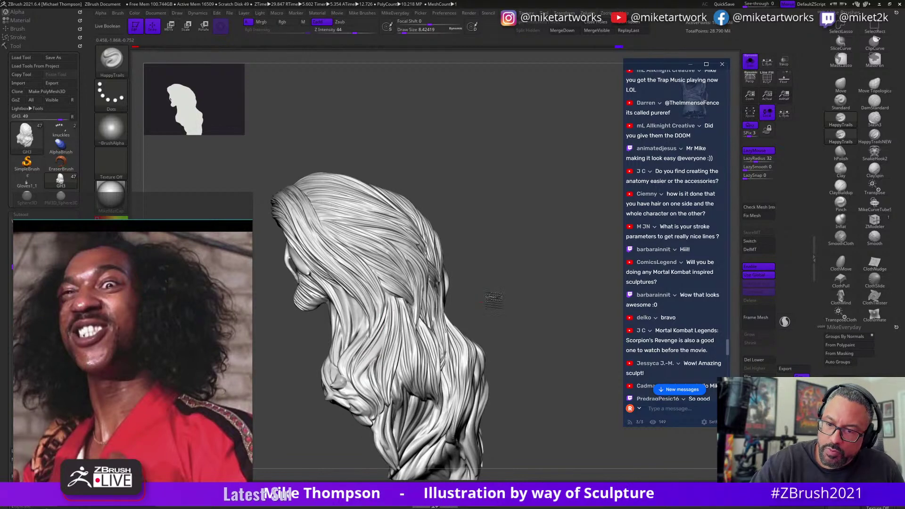
right_click_drag(374, 395, 389, 326)
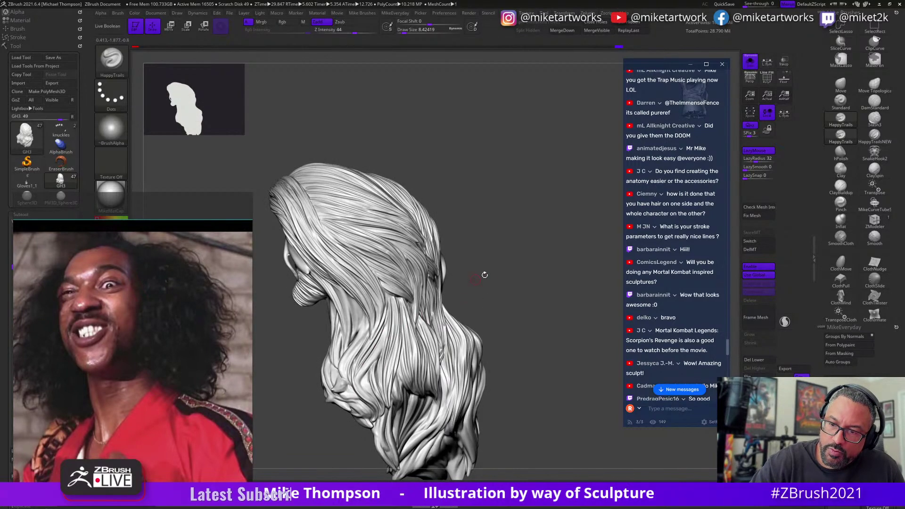
left_click_drag(485, 275, 382, 355)
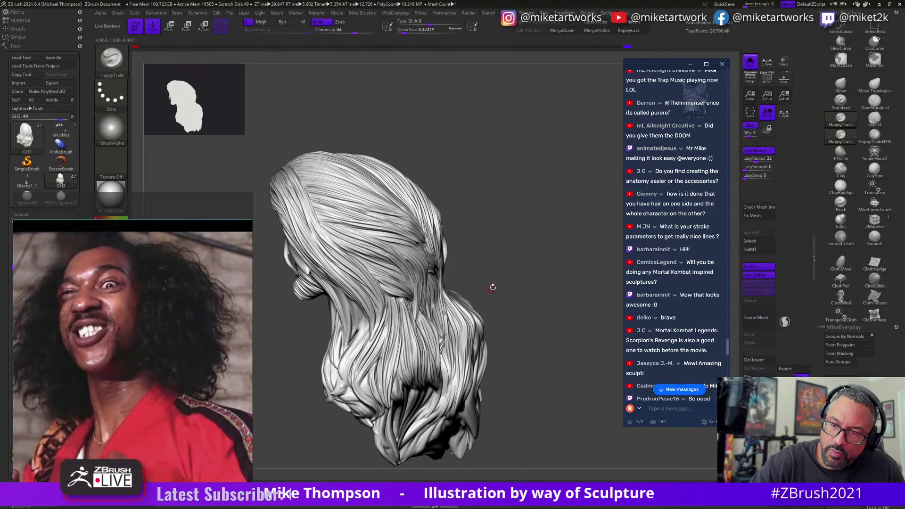
left_click_drag(492, 287, 375, 372)
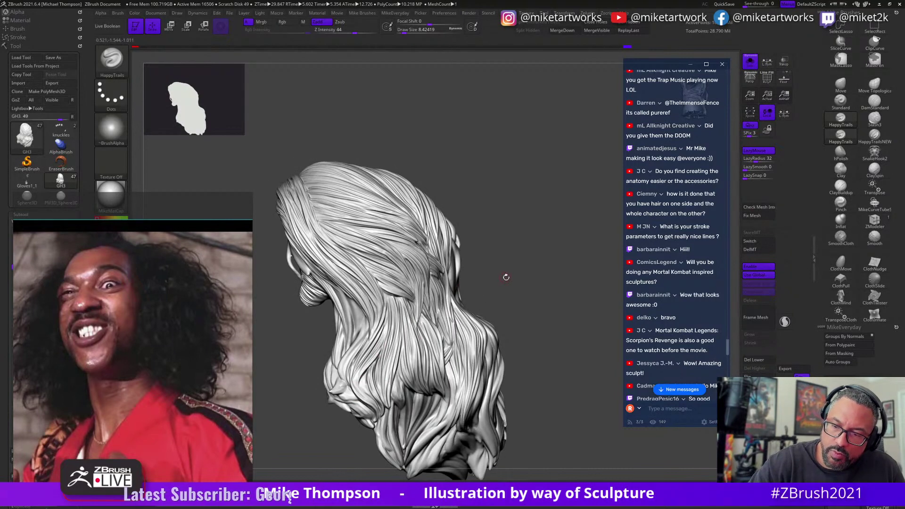
left_click_drag(504, 272, 358, 380)
mouse_move(507, 275)
left_mouse_down()
mouse_move(424, 339)
mouse_move(371, 397)
left_mouse_up()
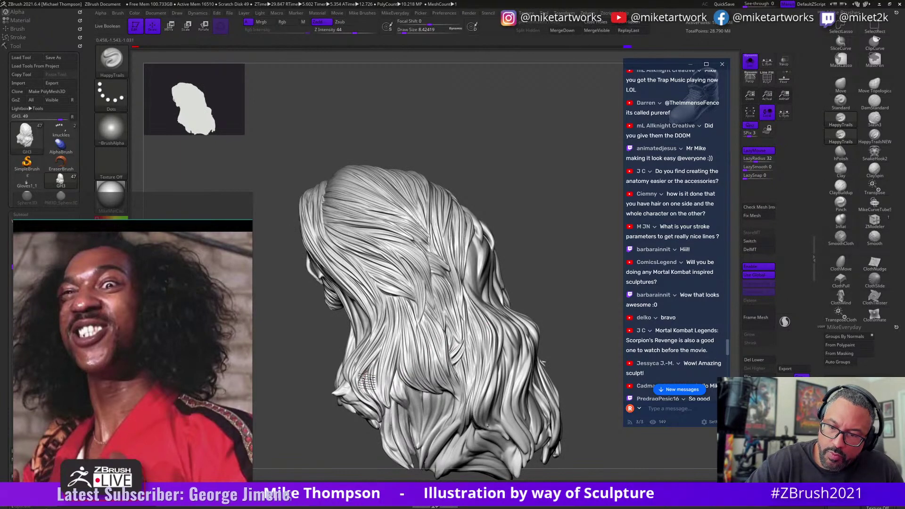
mouse_move(518, 283)
left_mouse_down()
mouse_move(544, 263)
mouse_move(538, 284)
mouse_move(514, 295)
mouse_move(545, 284)
mouse_move(556, 357)
mouse_move(533, 342)
left_mouse_up()
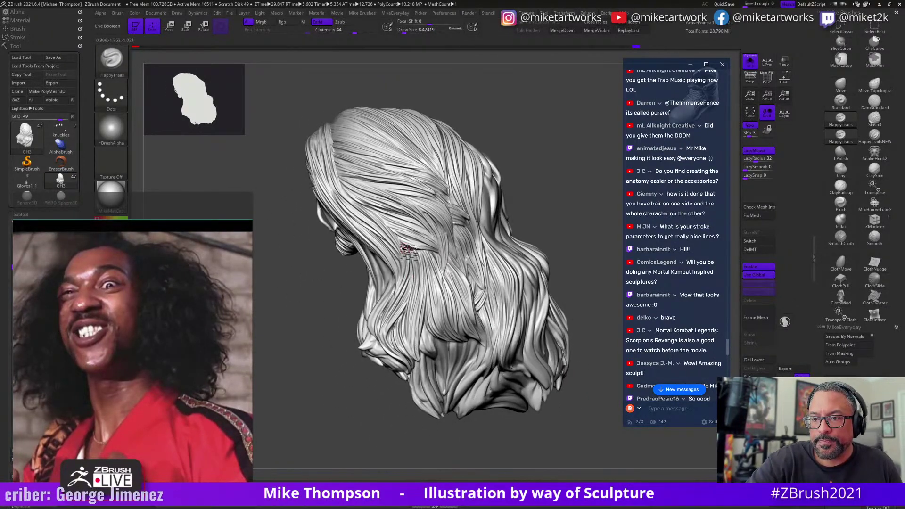
mouse_move(569, 438)
left_mouse_down()
mouse_move(551, 426)
mouse_move(571, 429)
left_mouse_up()
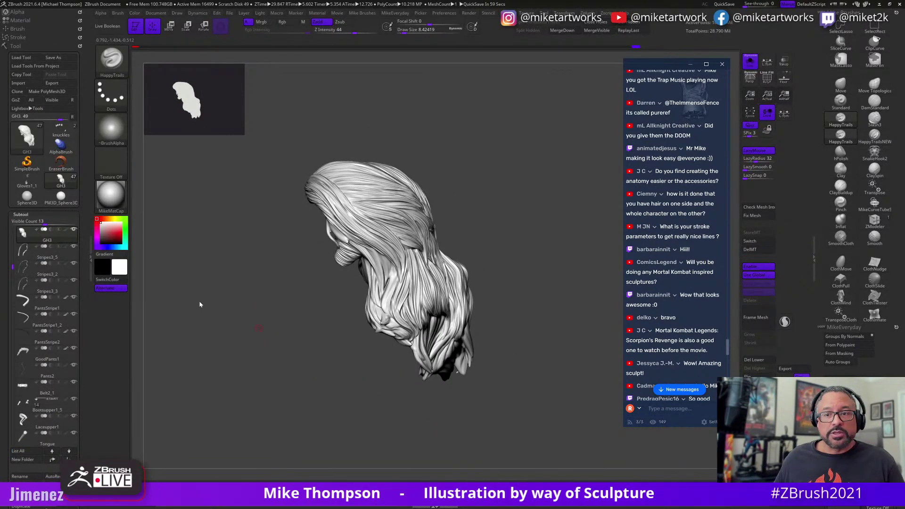
Turn off Solo mode to display the other subtools of the soldier figure around the hair.
left_click_drag(199, 304, 221, 311)
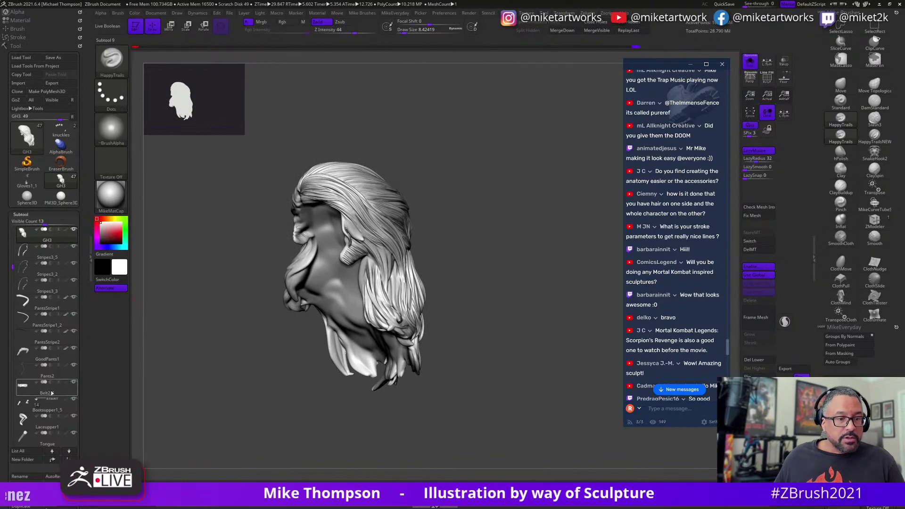
left_click(75, 324)
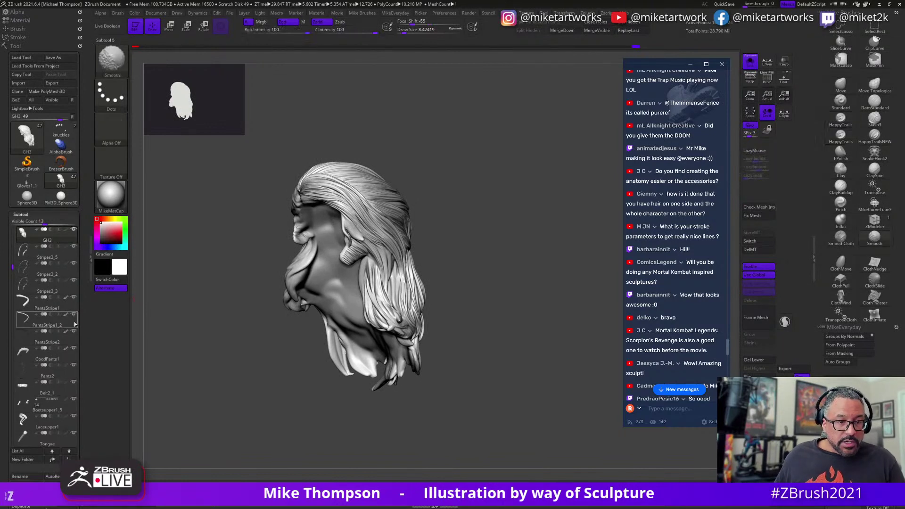
left_click(70, 283)
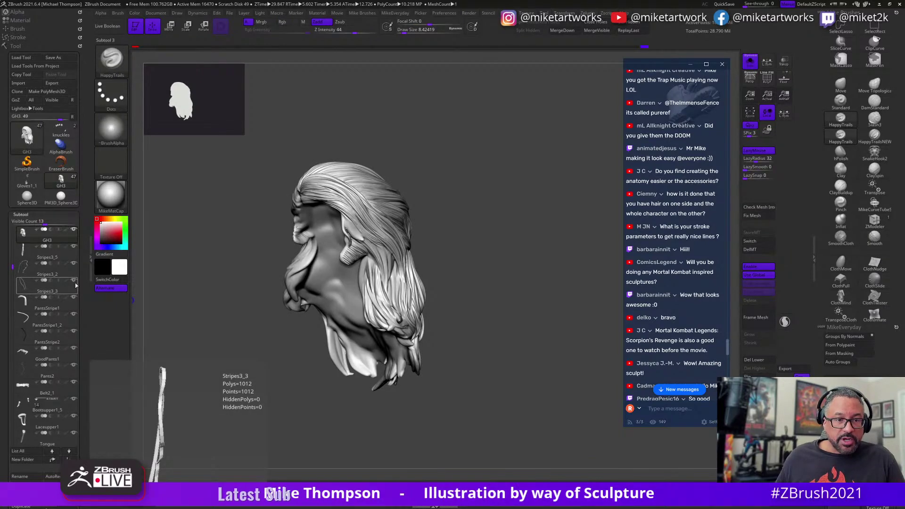
left_click(77, 403)
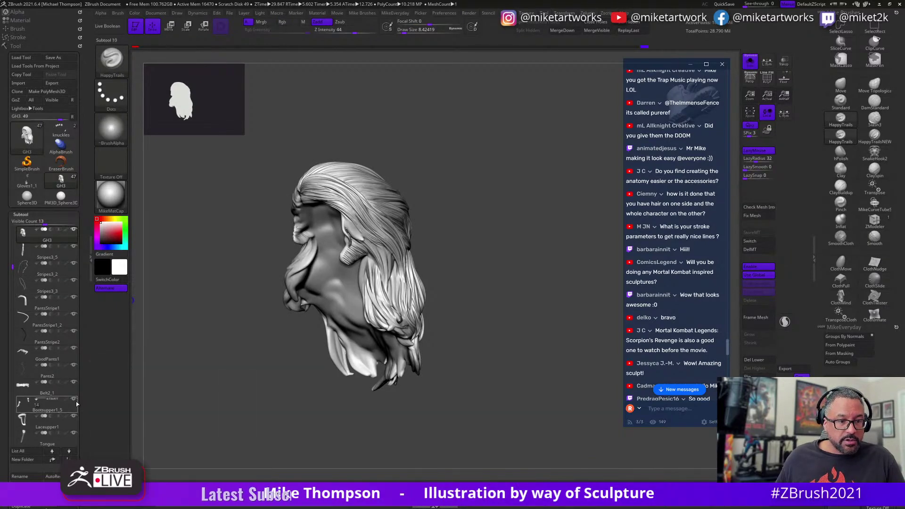
left_click(750, 65)
mouse_move(541, 255)
left_mouse_down()
mouse_move(563, 306)
mouse_move(549, 320)
mouse_move(157, 279)
left_mouse_up()
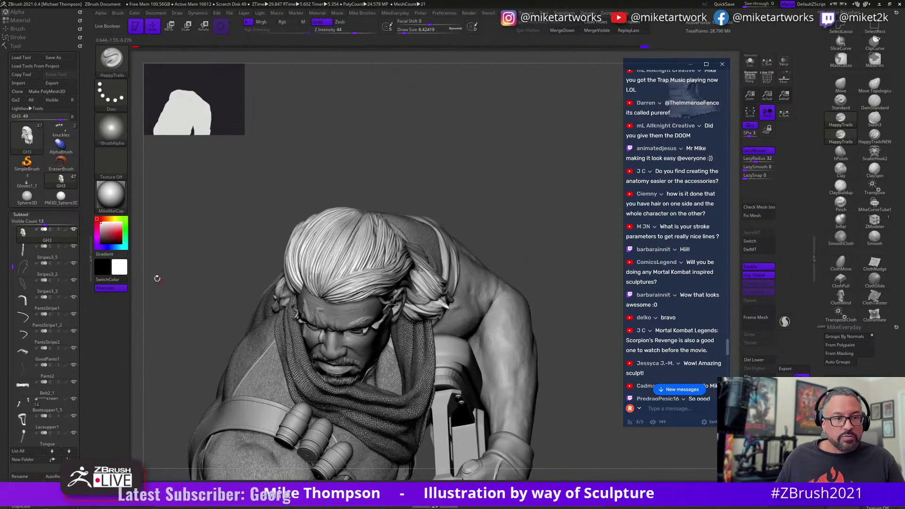
Turn on polypaint display for the hair subtool GH3 and the facial hair subtool FacialHair1.
left_click(66, 230)
left_click_drag(513, 164, 403, 316)
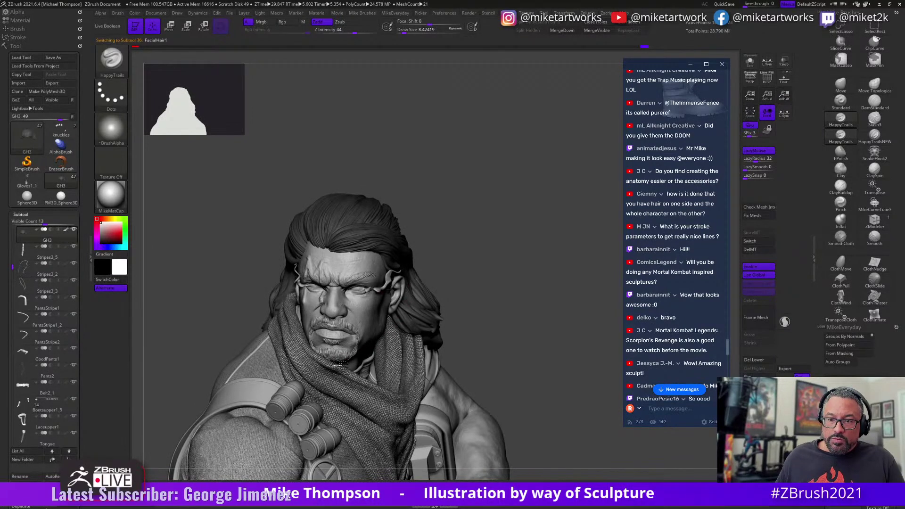
left_click(318, 369, "alt")
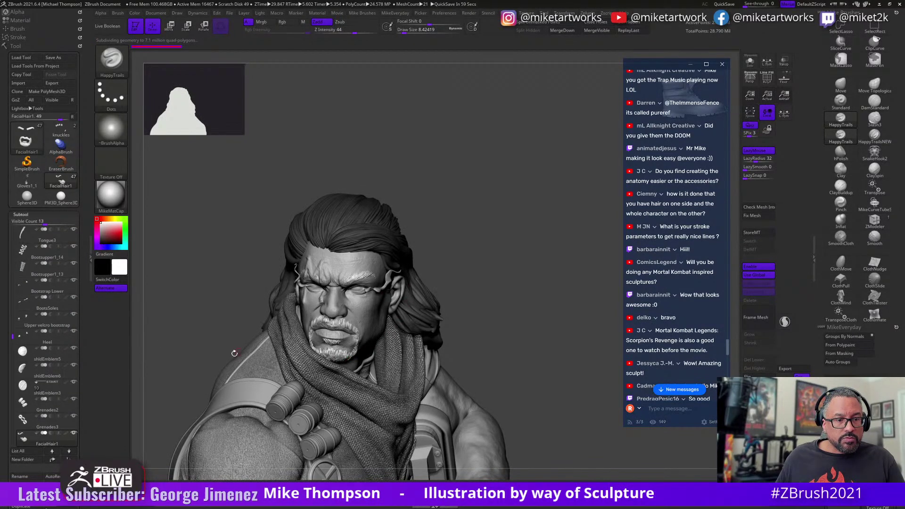
left_click(65, 432)
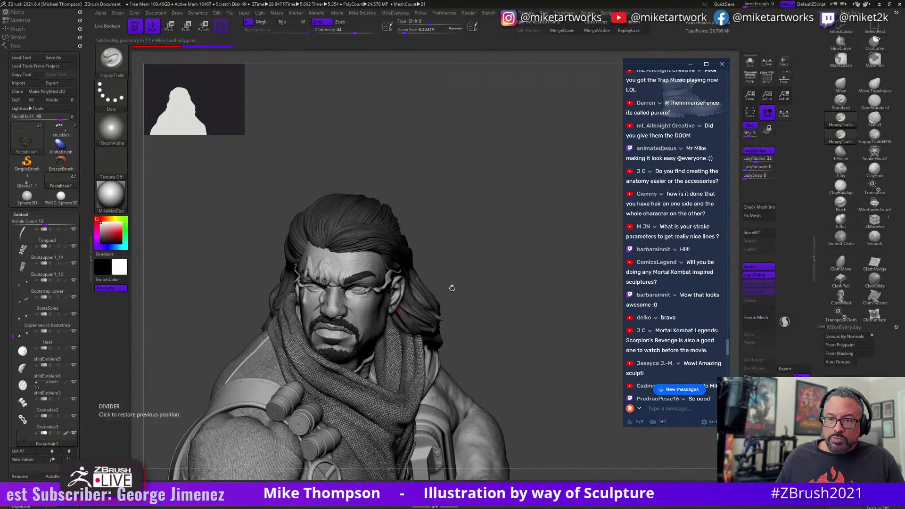
Turn on polypaint display for all the figure's subtools at once.
left_click_drag(555, 245, 475, 304, "alt")
key("shift")
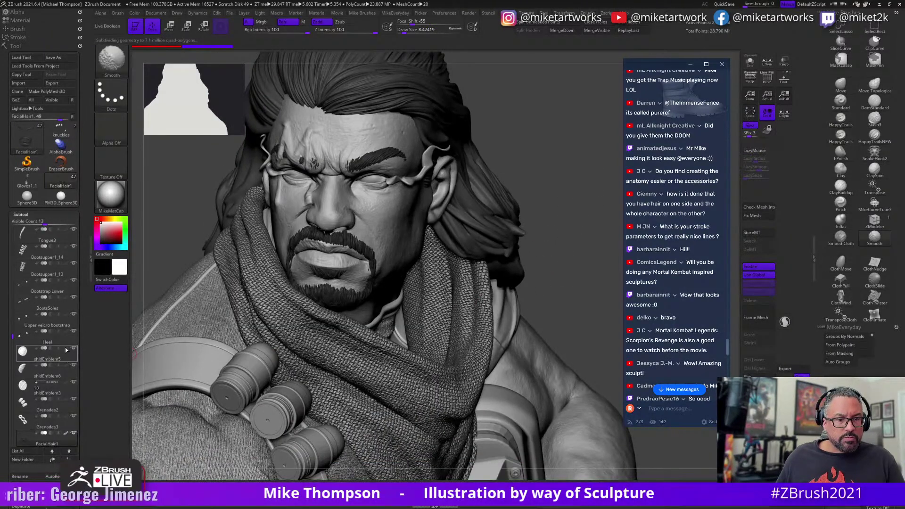
left_click(67, 349, "shift")
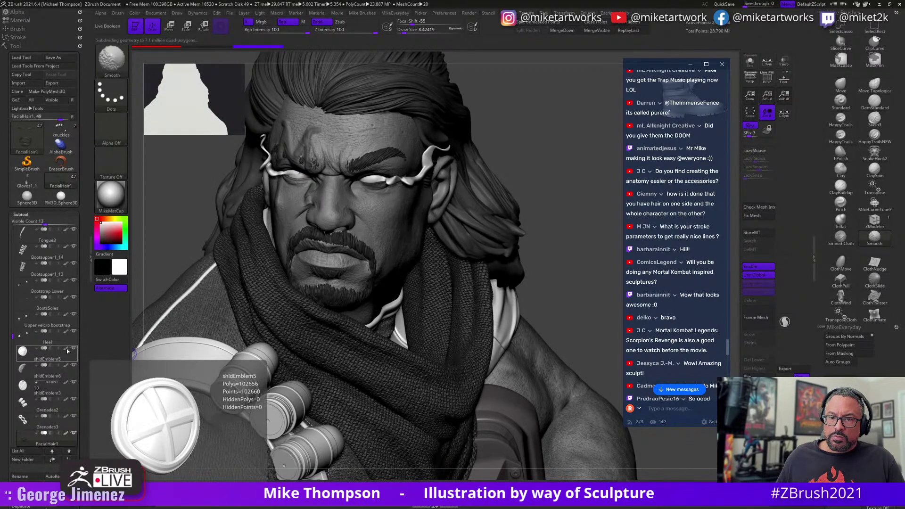
Fill the GoodPants1 subtool with a mid grey of RGB 120, 120, 120 and frame the whole figure.
mouse_move(576, 296)
left_mouse_down("alt")
mouse_move(521, 256)
mouse_move(555, 293)
mouse_move(462, 317)
mouse_move(532, 318)
mouse_move(492, 391)
left_mouse_up("alt")
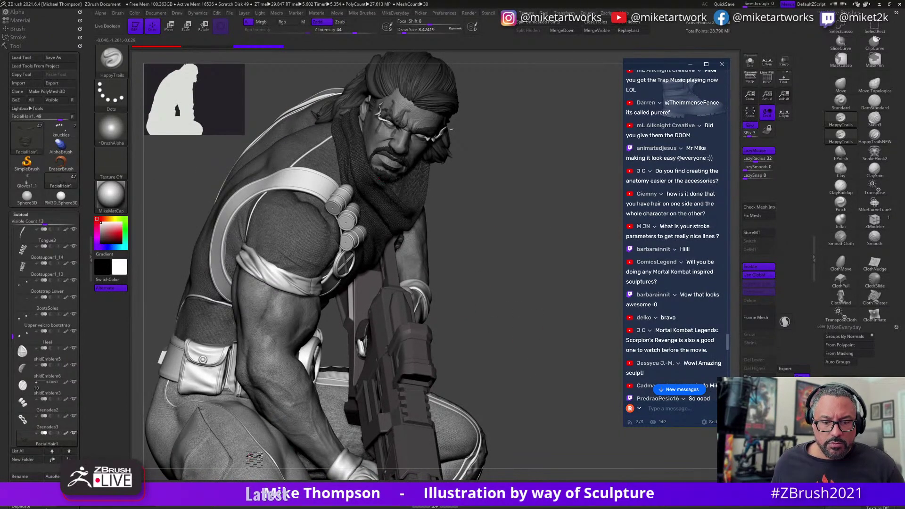
left_click(450, 336, "alt")
key("space")
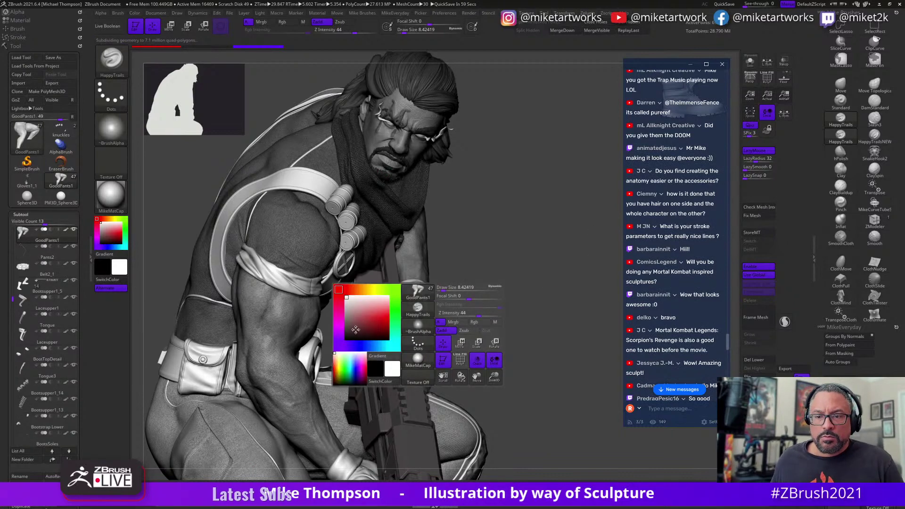
left_click(474, 322)
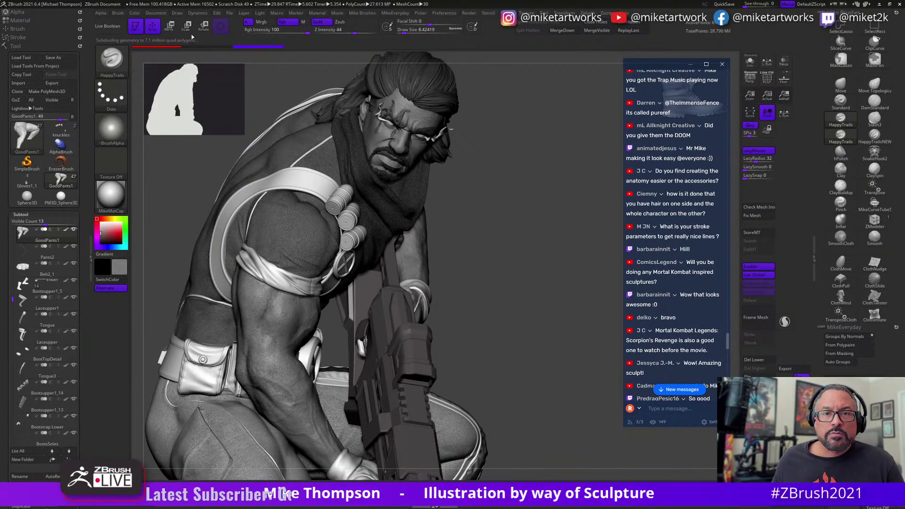
key("space")
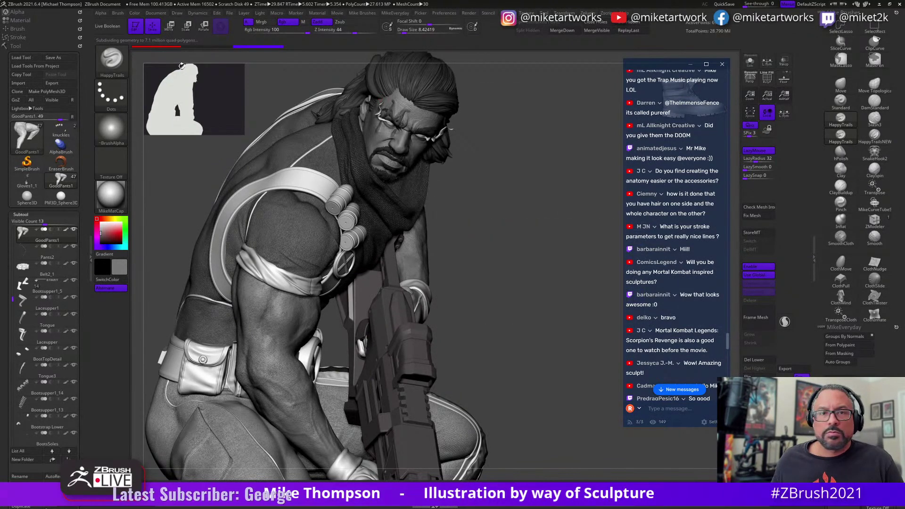
left_click(134, 14)
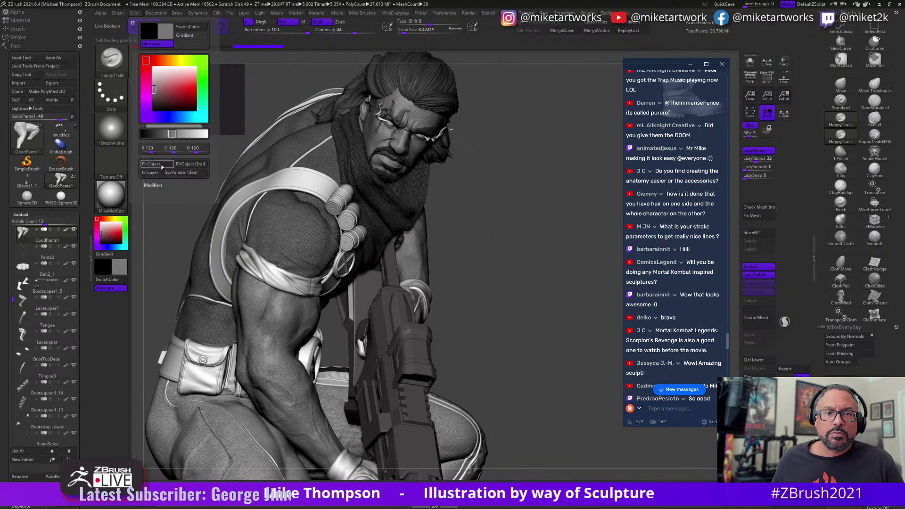
left_click(155, 164)
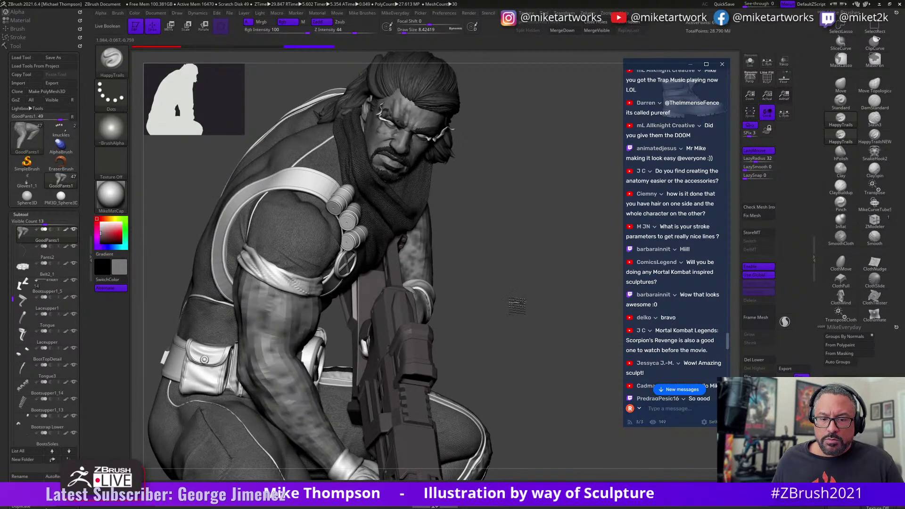
key("f")
mouse_move(542, 315)
left_mouse_down()
mouse_move(569, 324)
mouse_move(501, 278)
mouse_move(550, 283)
mouse_move(536, 301)
mouse_move(529, 268)
mouse_move(547, 262)
mouse_move(540, 265)
left_mouse_up()
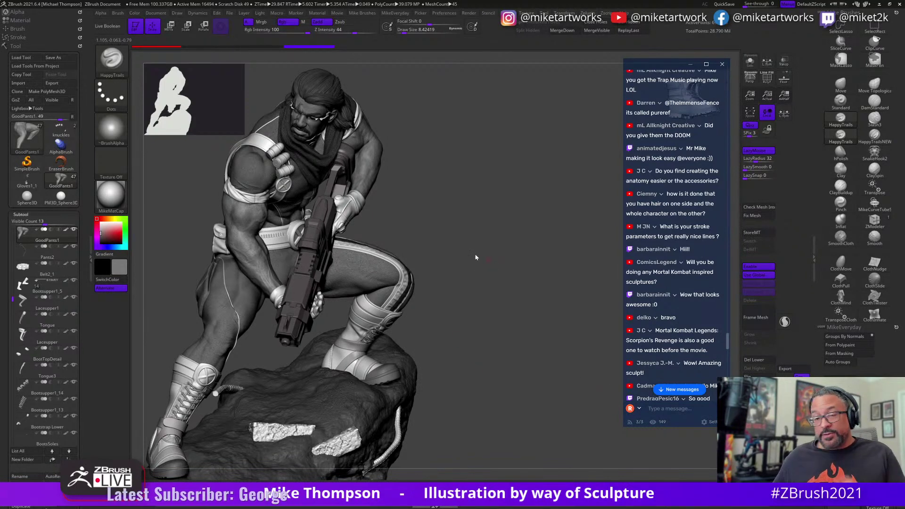
Post the channel link youtube.com/miketartwork as a message in the stream chat.
left_click(659, 408)
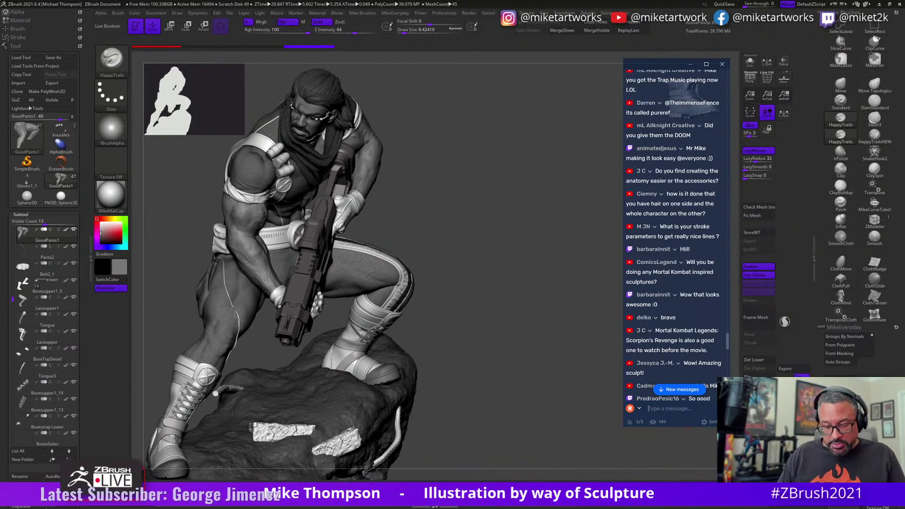
type("youtube.com/miket")
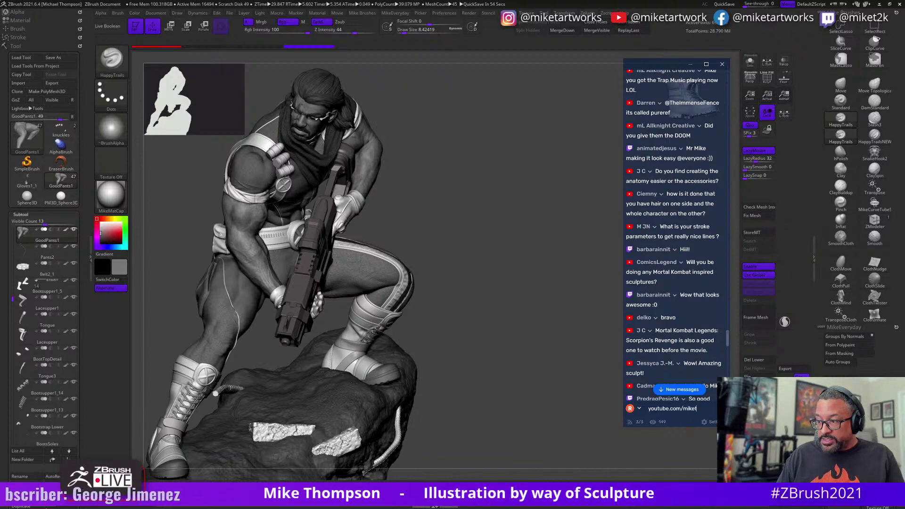
type("artworks")
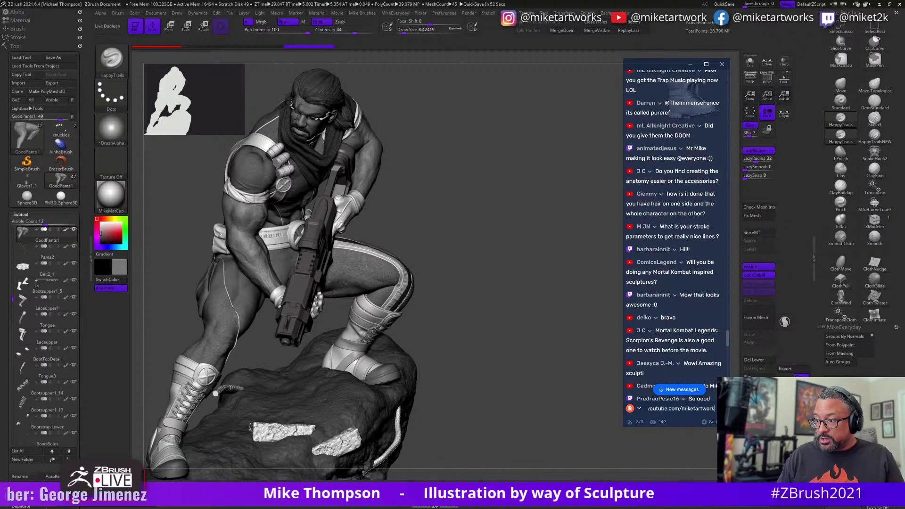
key("Return")
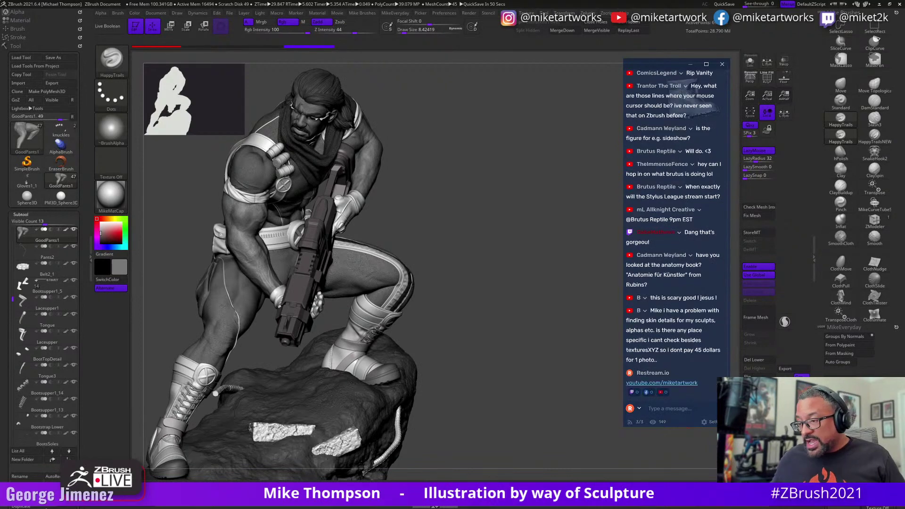